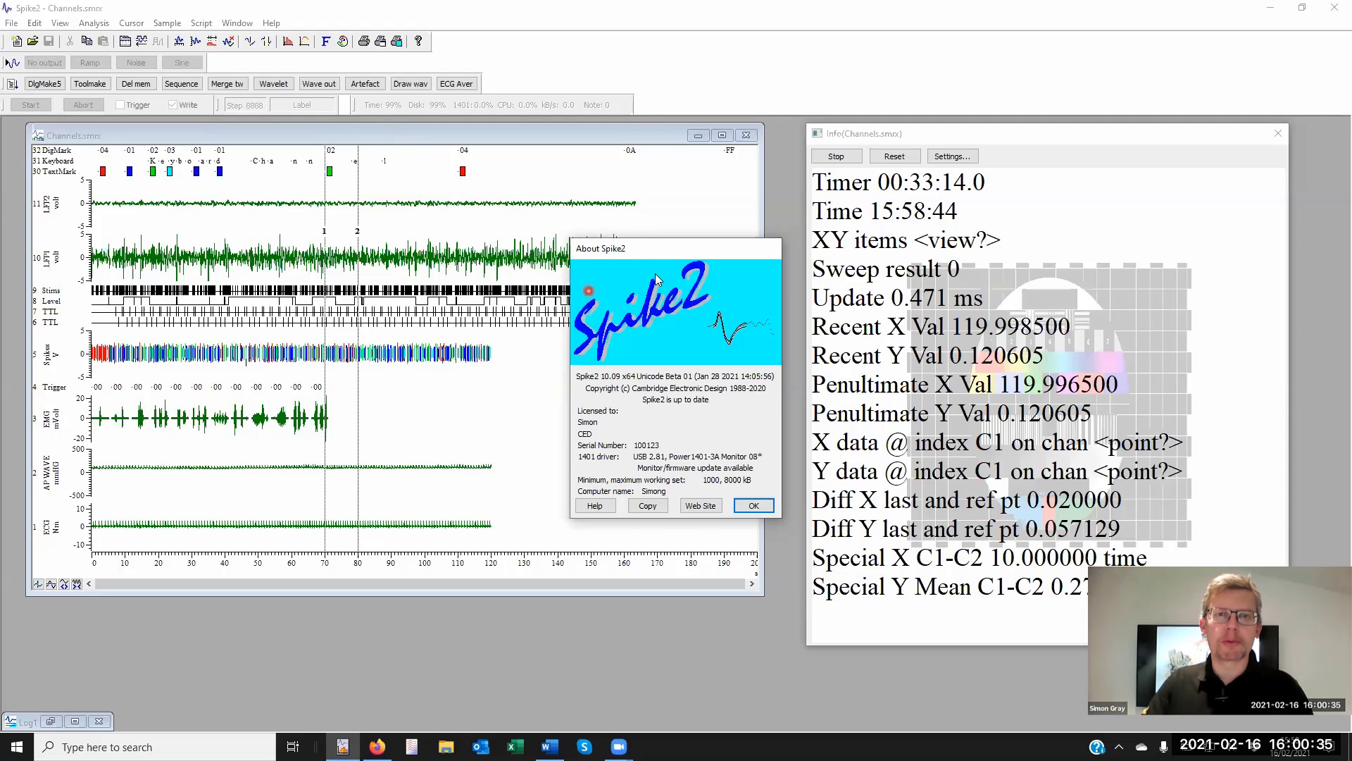
- Close the About Spike2 version information window
left_click(618, 467)
left_click(615, 377)
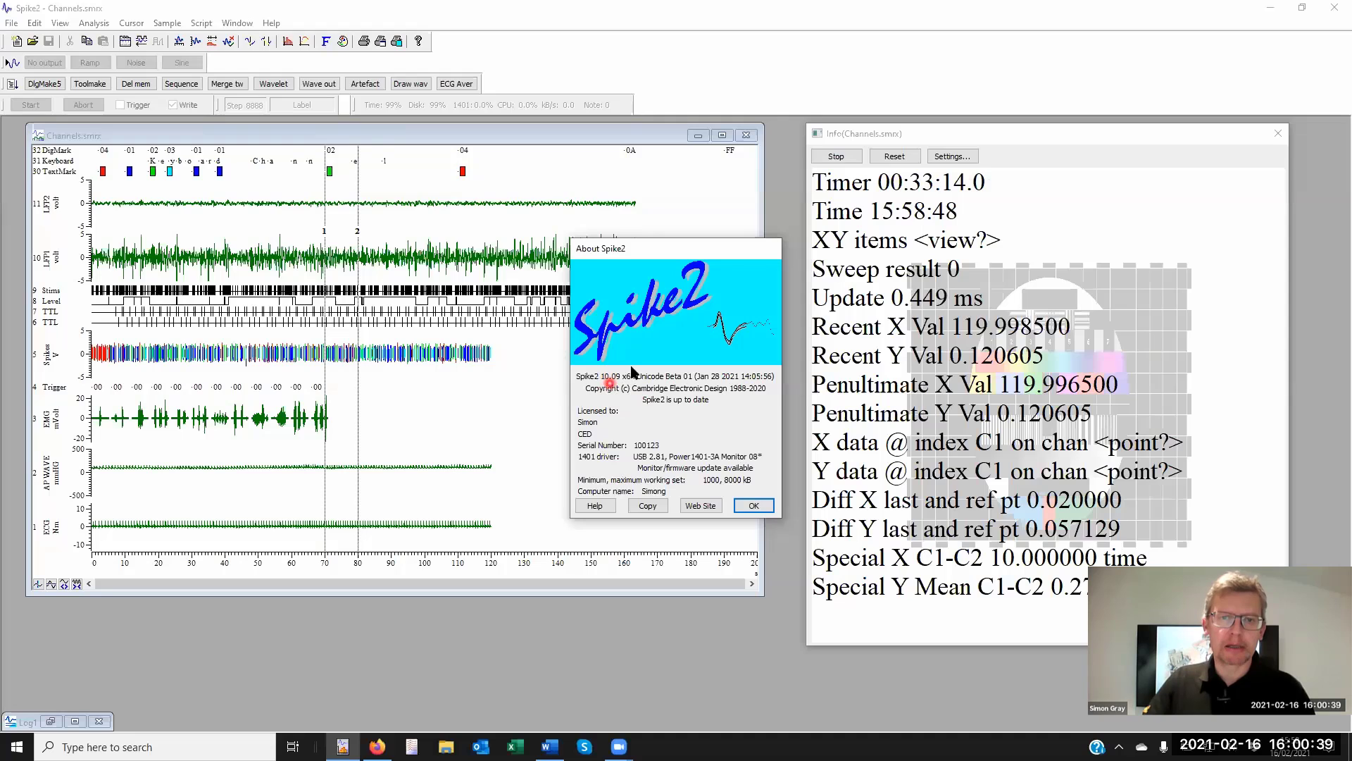
left_click(753, 505)
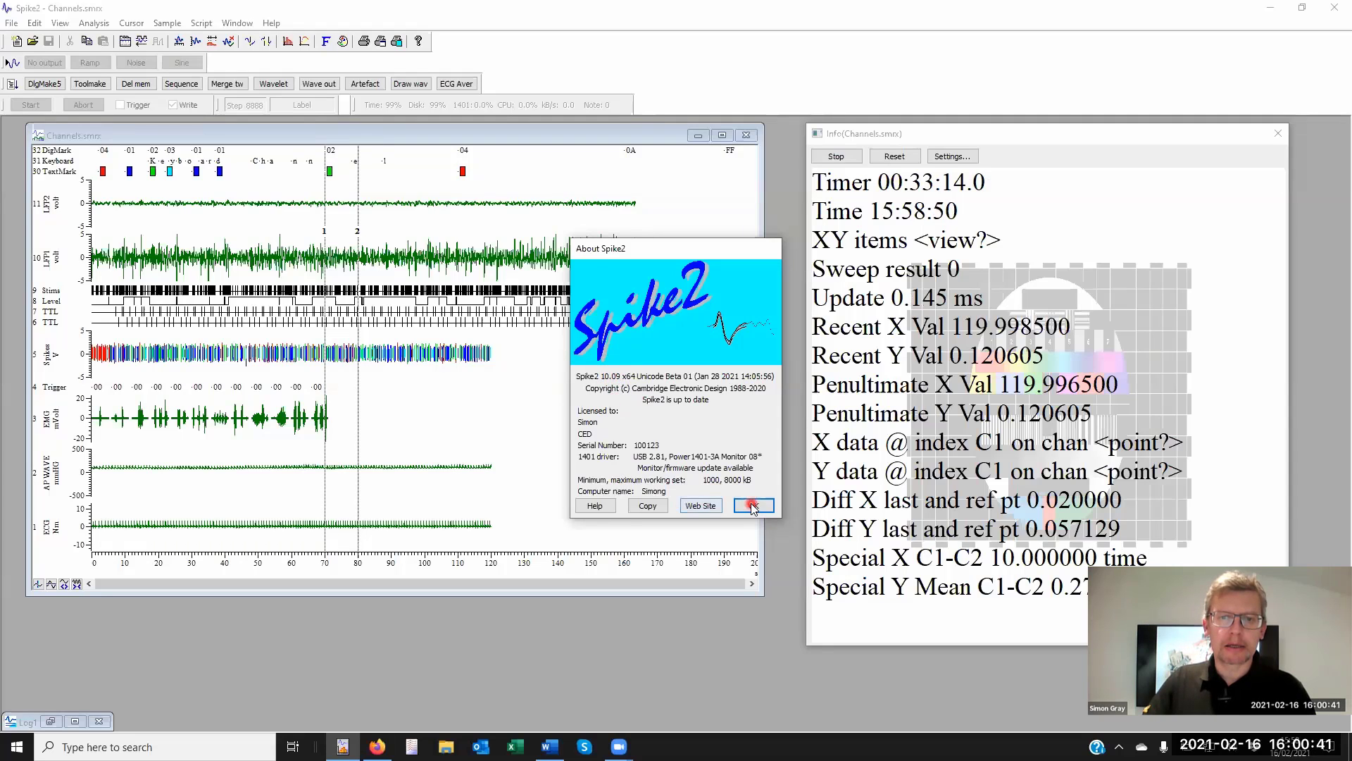
left_click(842, 418)
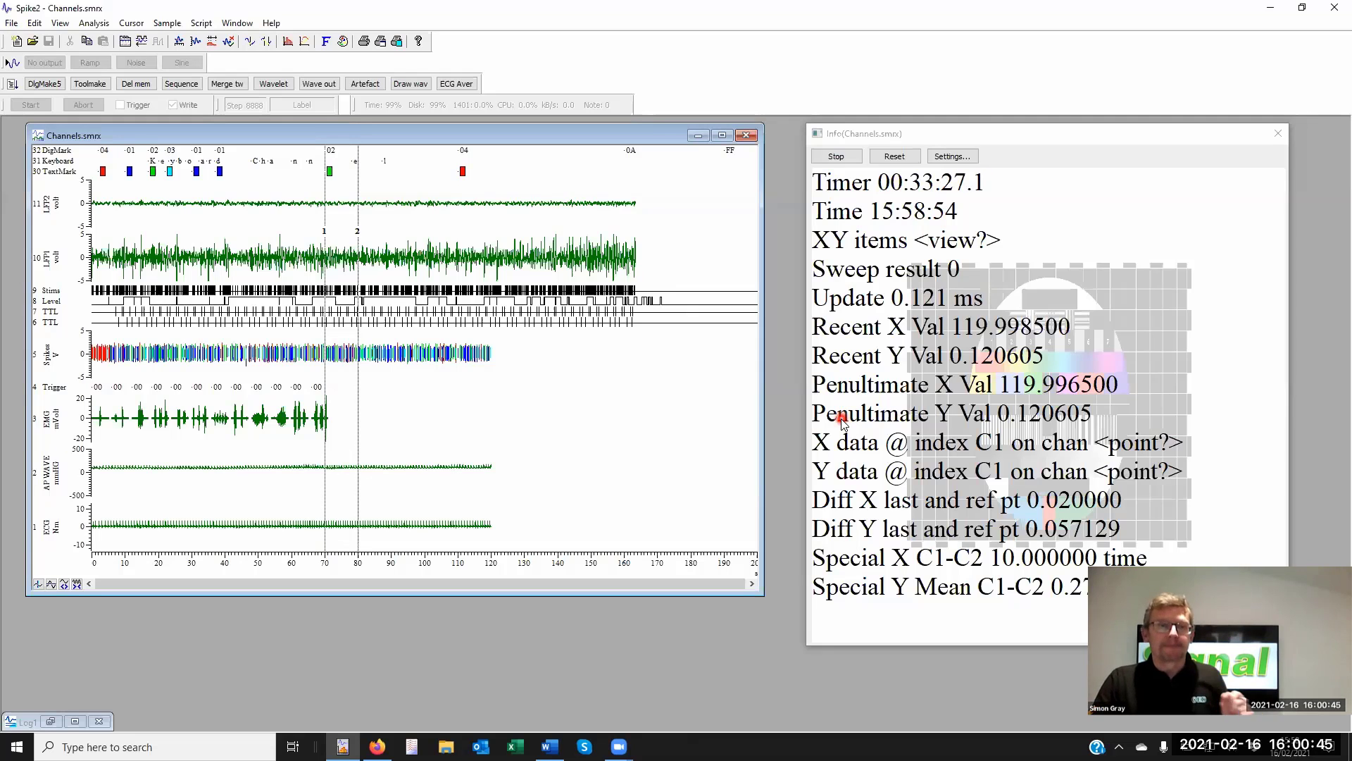
left_click(821, 432)
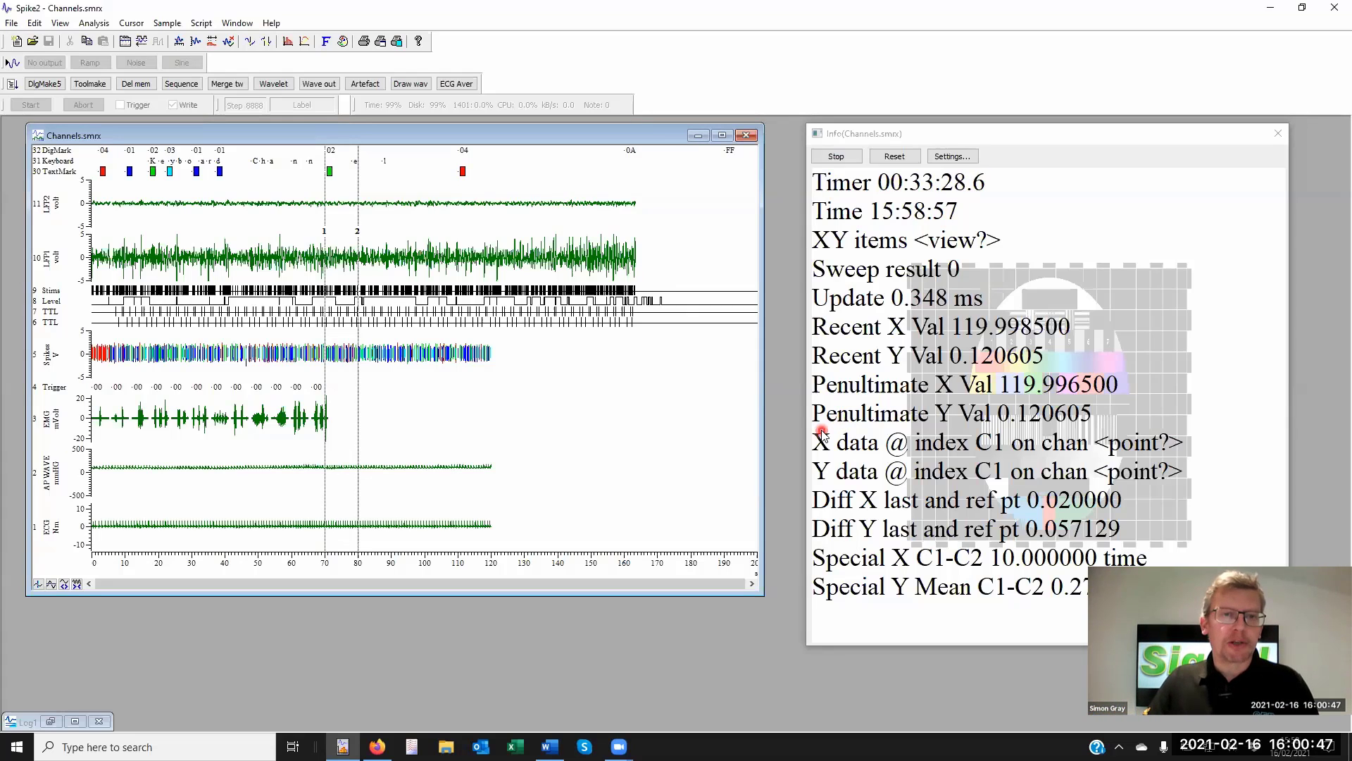
left_click(91, 24)
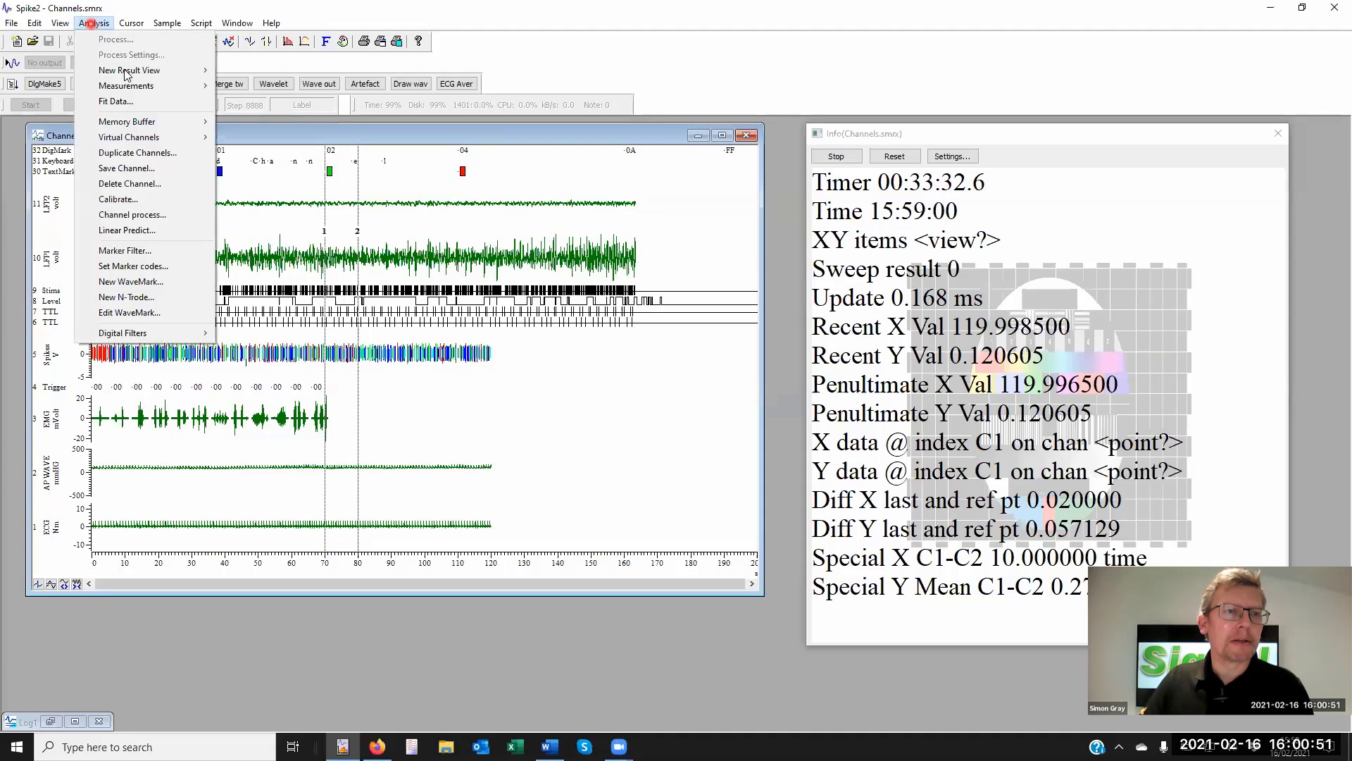
left_click(176, 123)
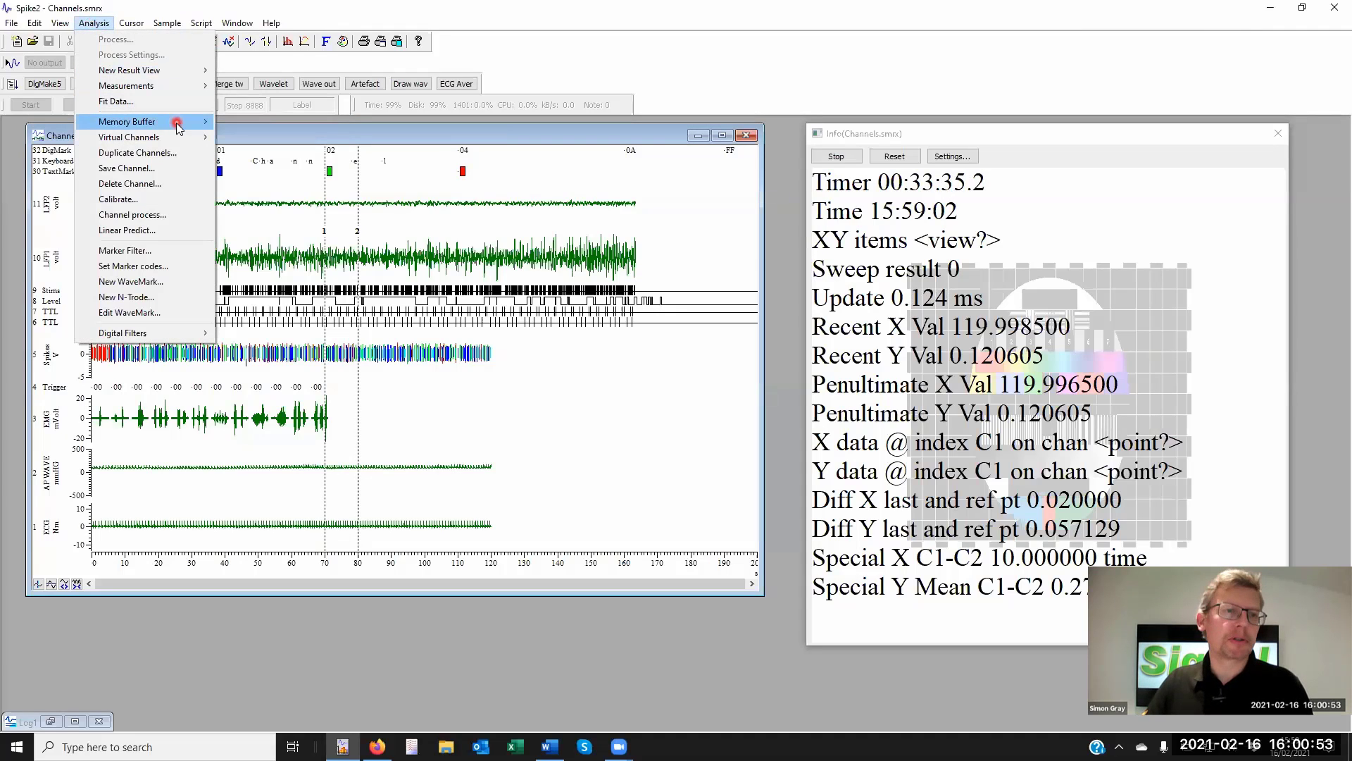
left_click(172, 139)
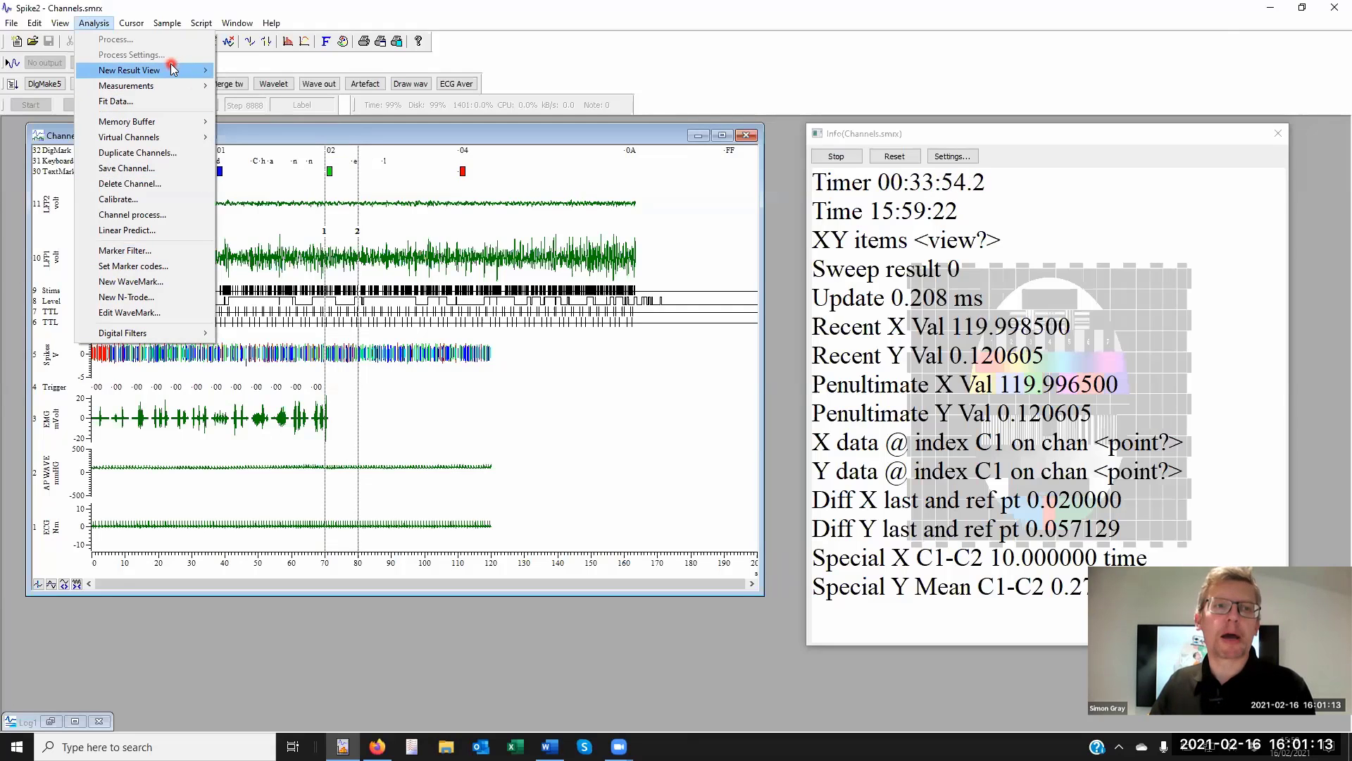
mouse_move(172, 68)
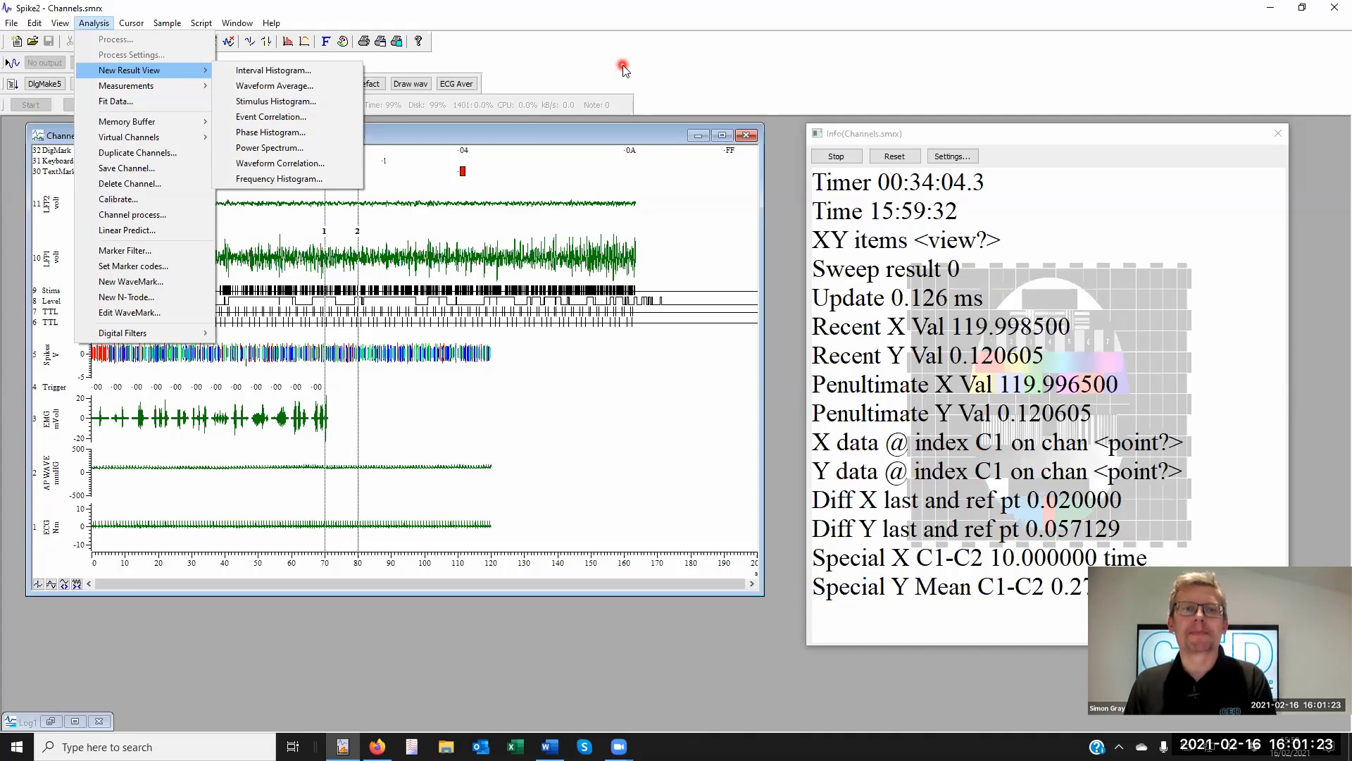
left_click(611, 133)
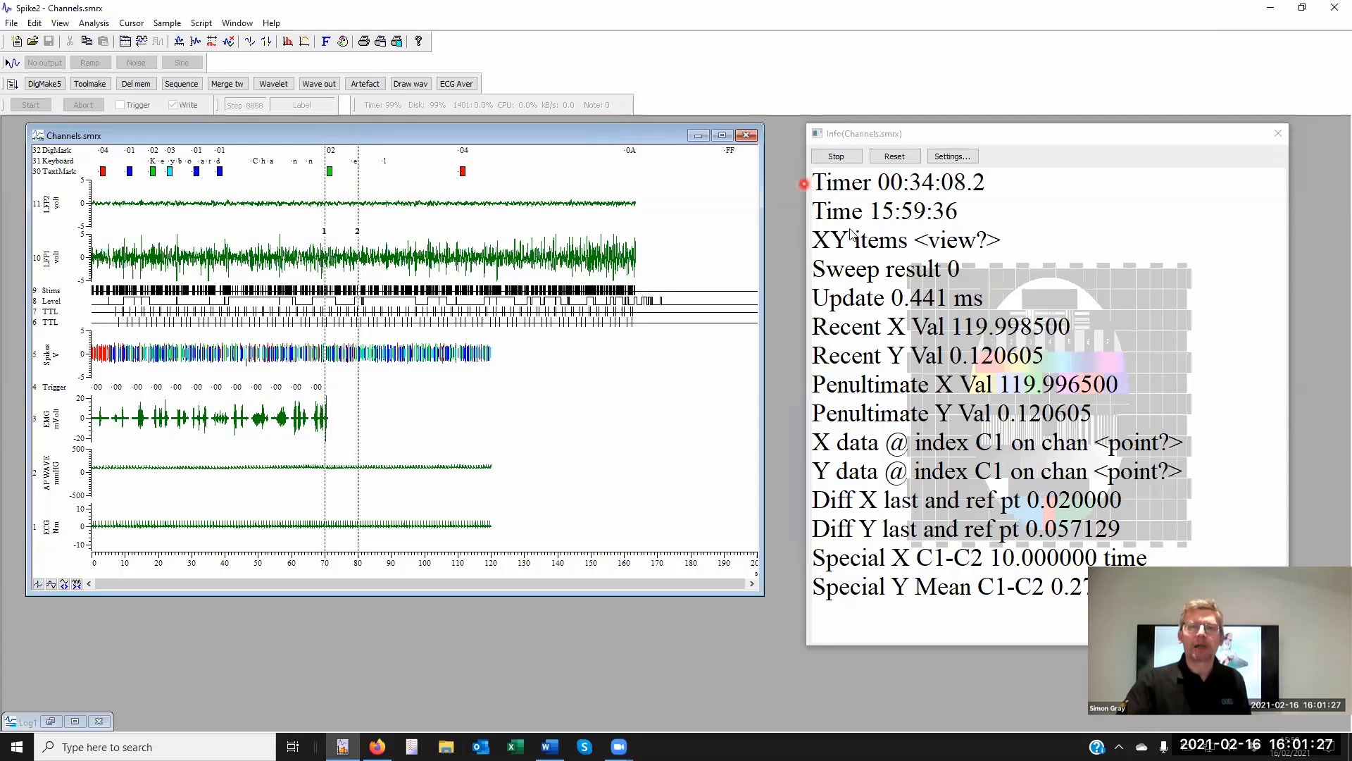
- Move vertical cursor 2 to about 100 s in the Channels.smrx view and close the Info window
left_click(941, 136)
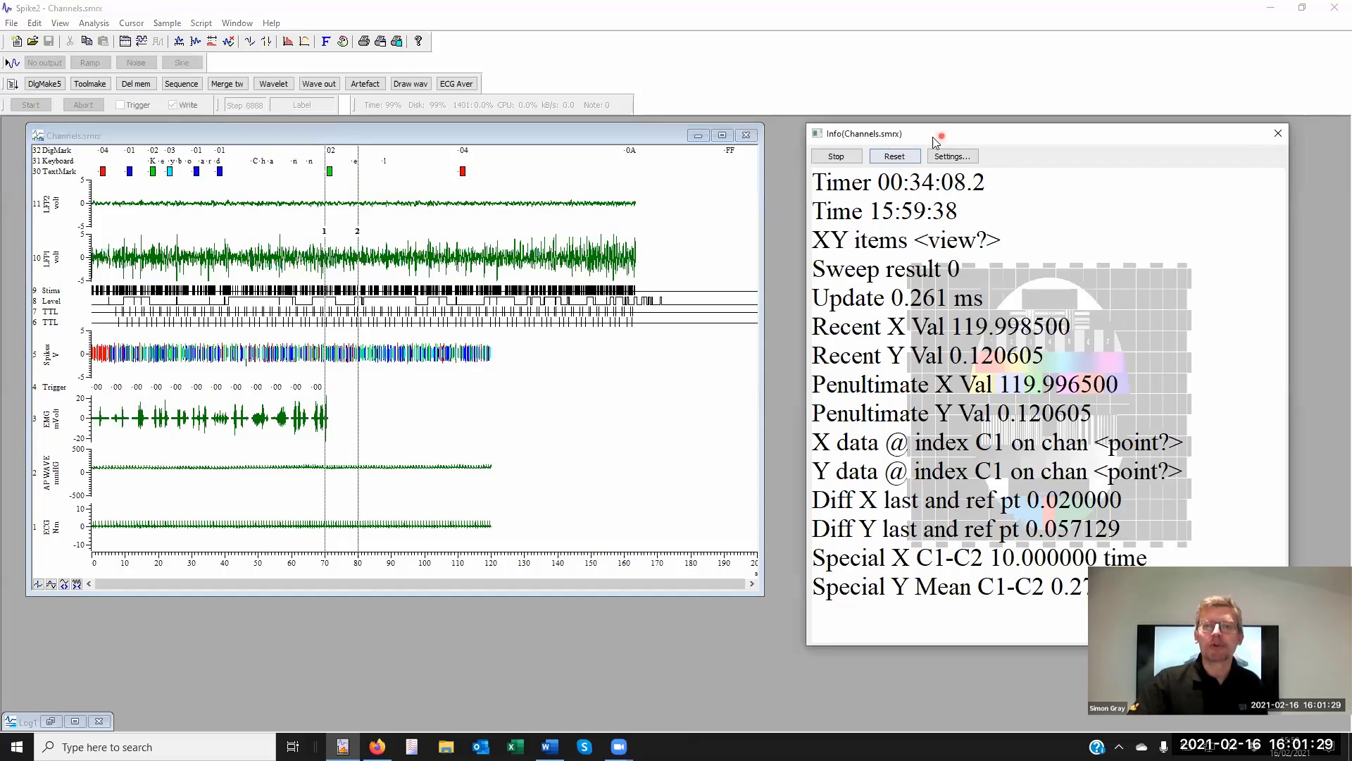
left_click_drag(942, 137, 932, 136)
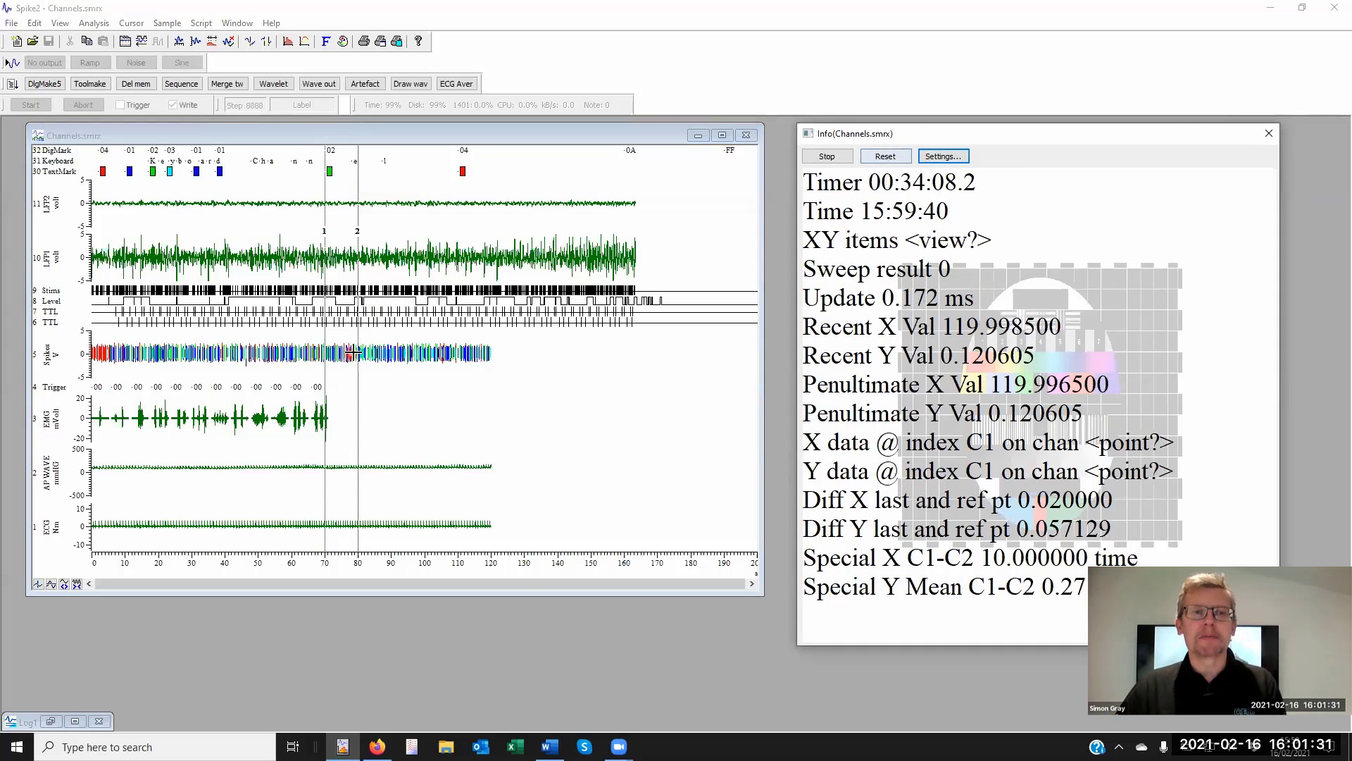
left_click_drag(358, 343, 421, 338)
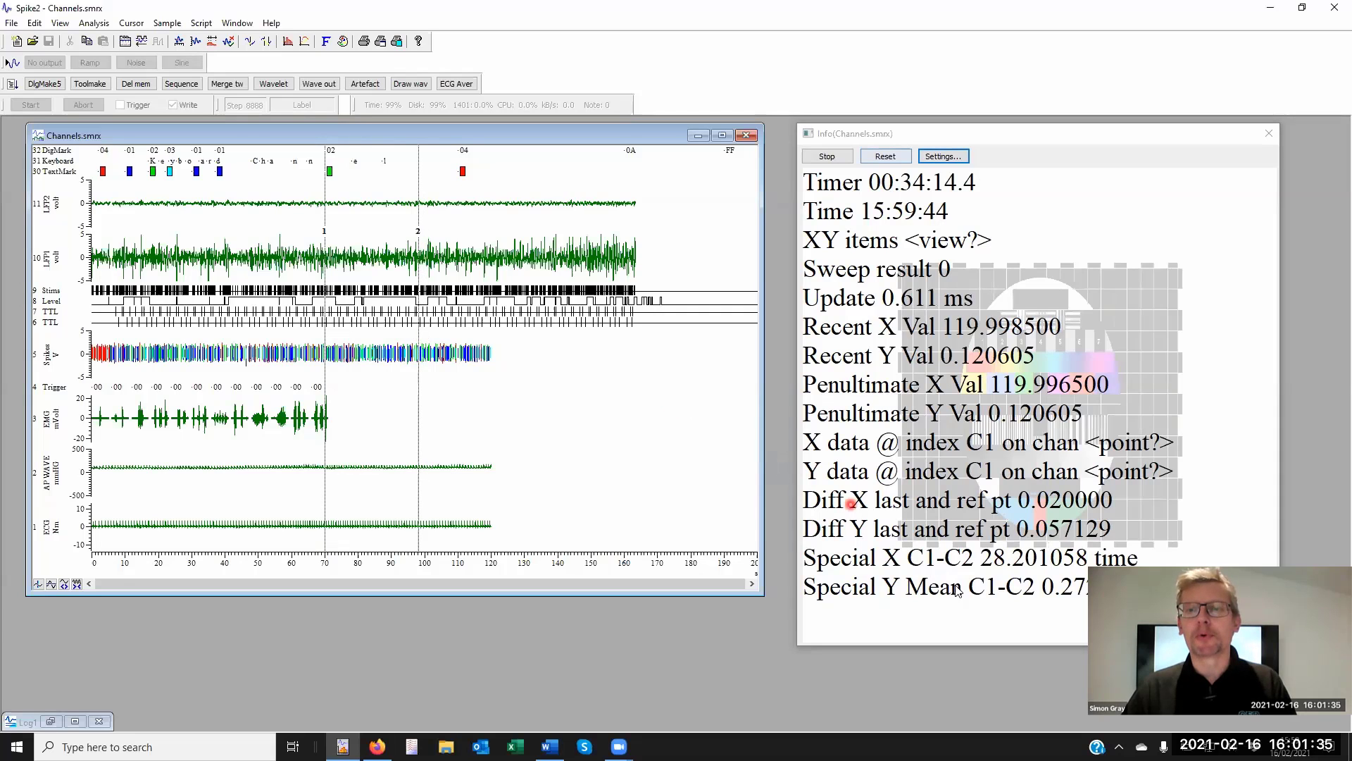
left_click(1029, 596)
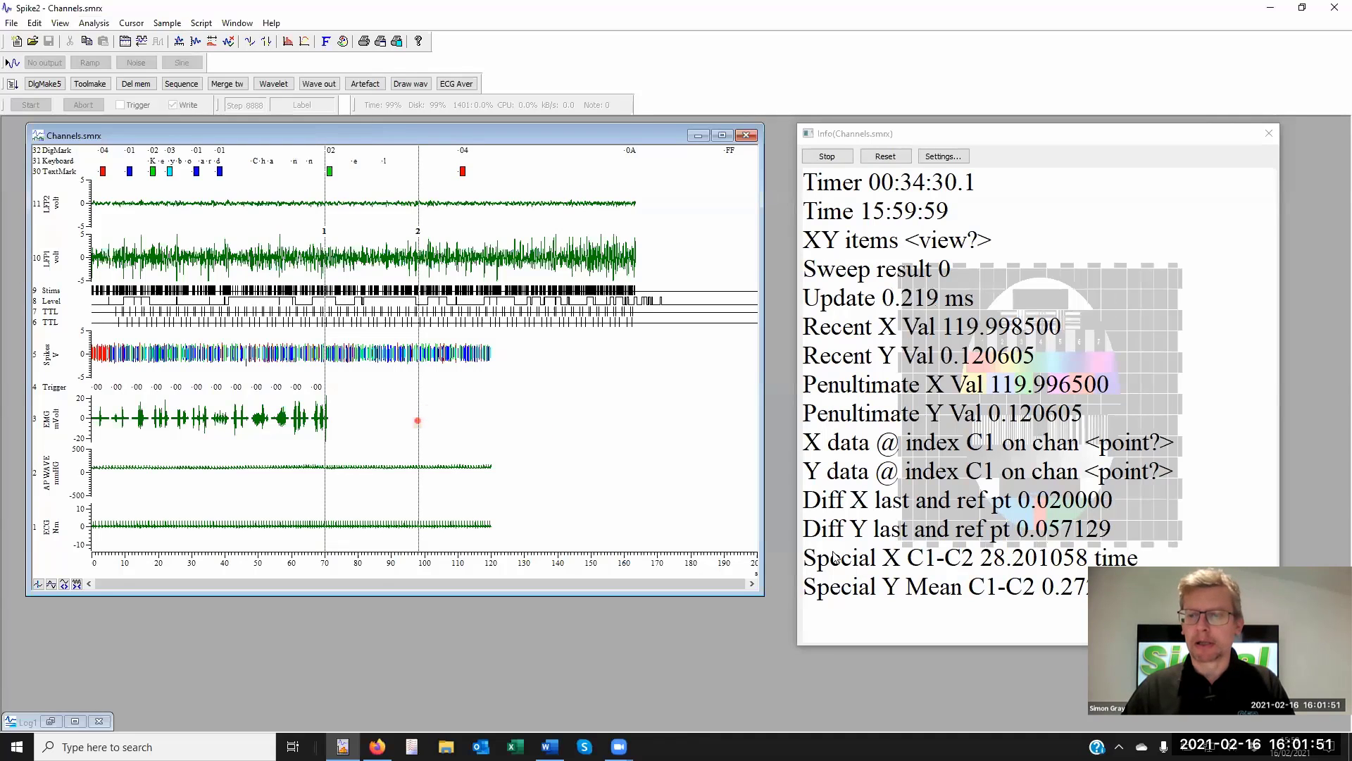
mouse_move(418, 420)
left_mouse_down()
mouse_move(353, 413)
mouse_move(424, 410)
left_mouse_up()
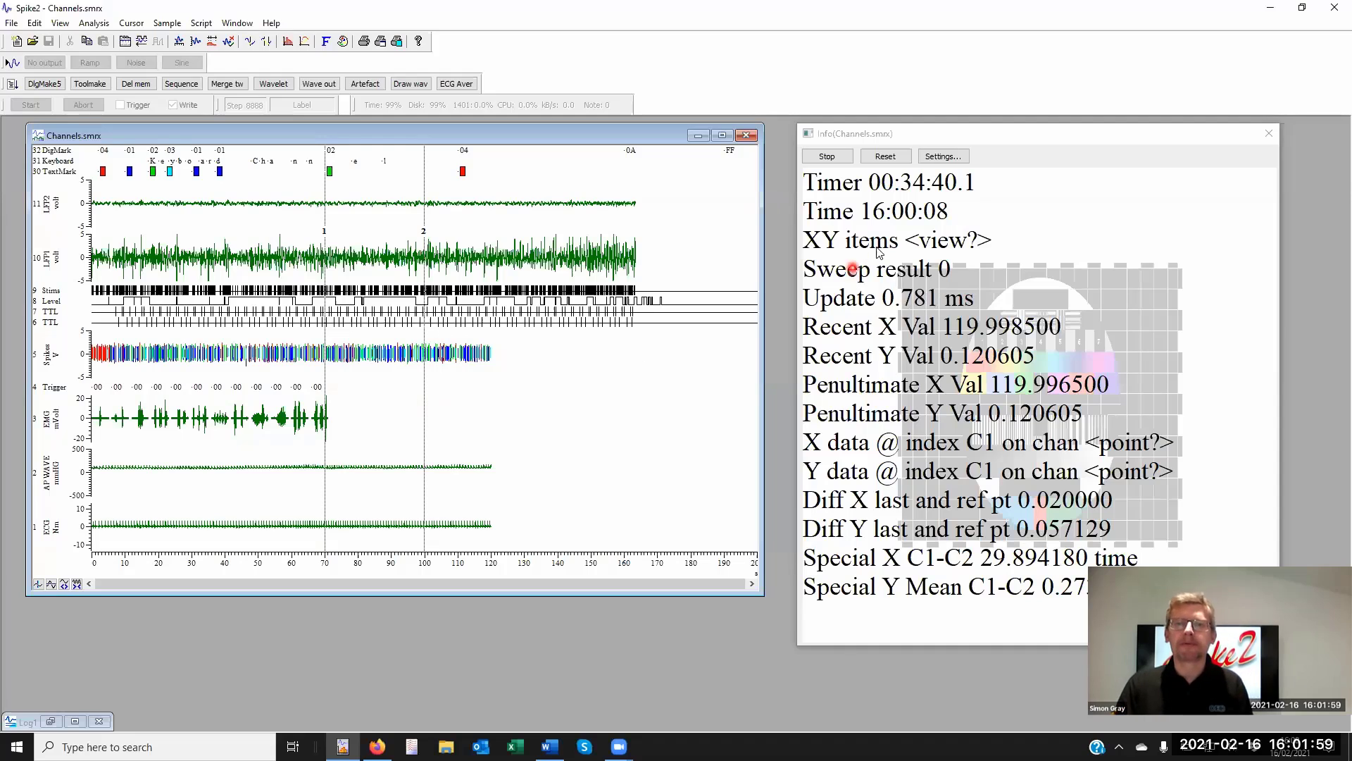
left_click(945, 326)
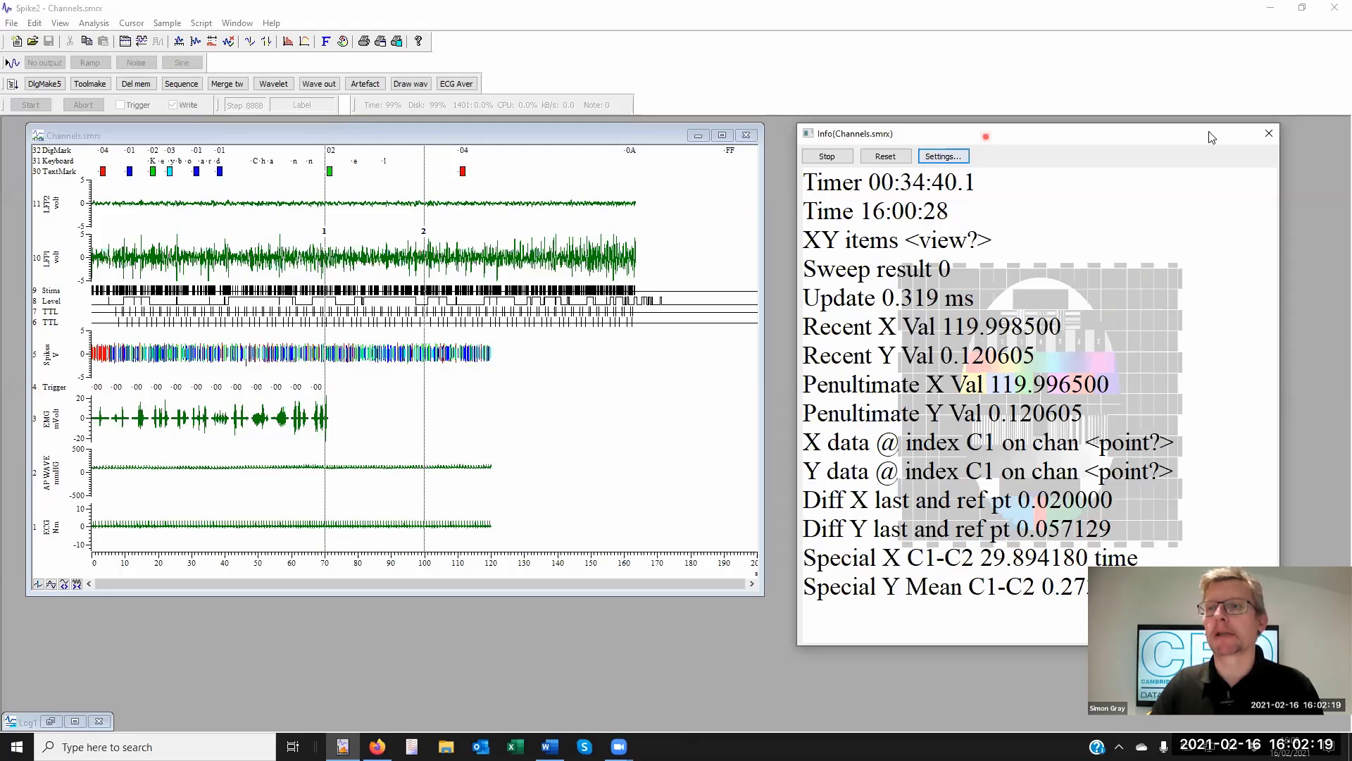
left_click(1270, 133)
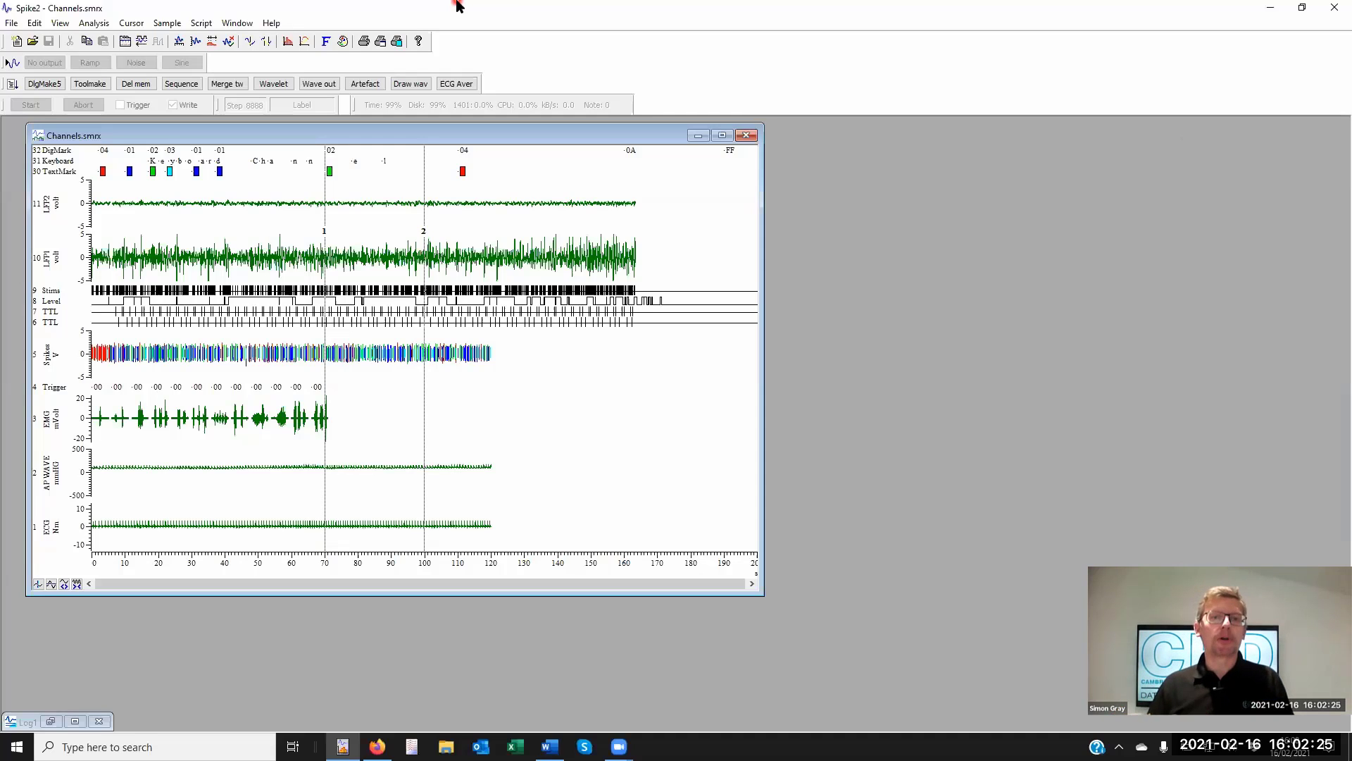
- Set up a new memory buffer for Channels.smrx with buffer type TextMark and 100 characters
left_click(99, 24)
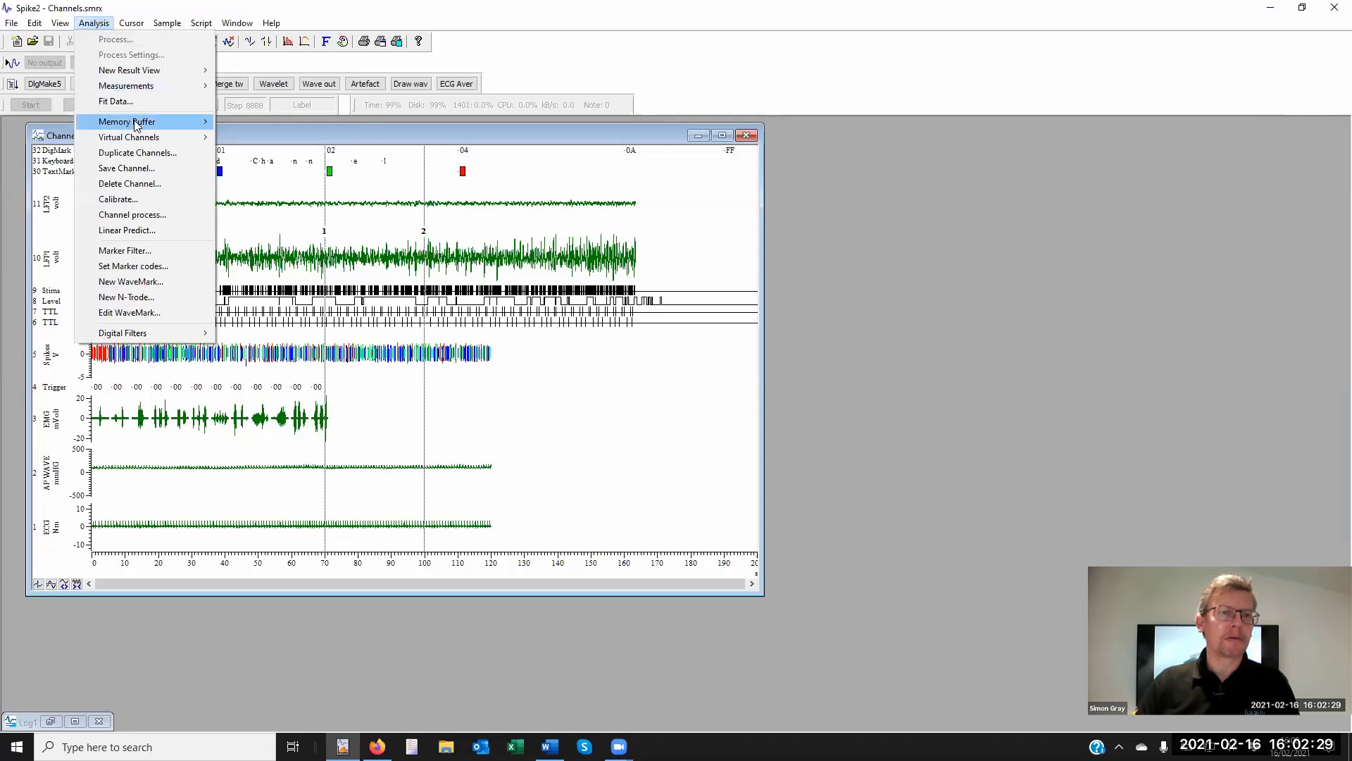
mouse_move(137, 123)
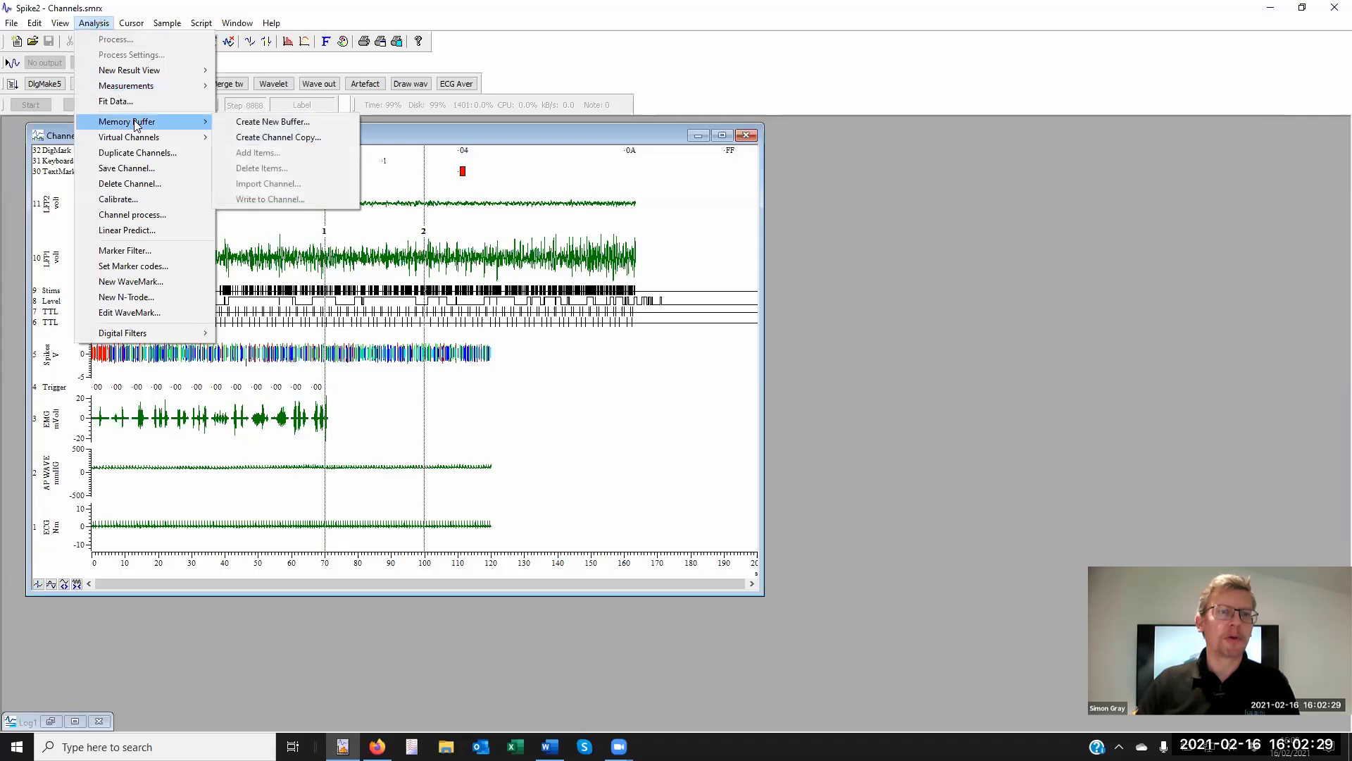
left_click(326, 125)
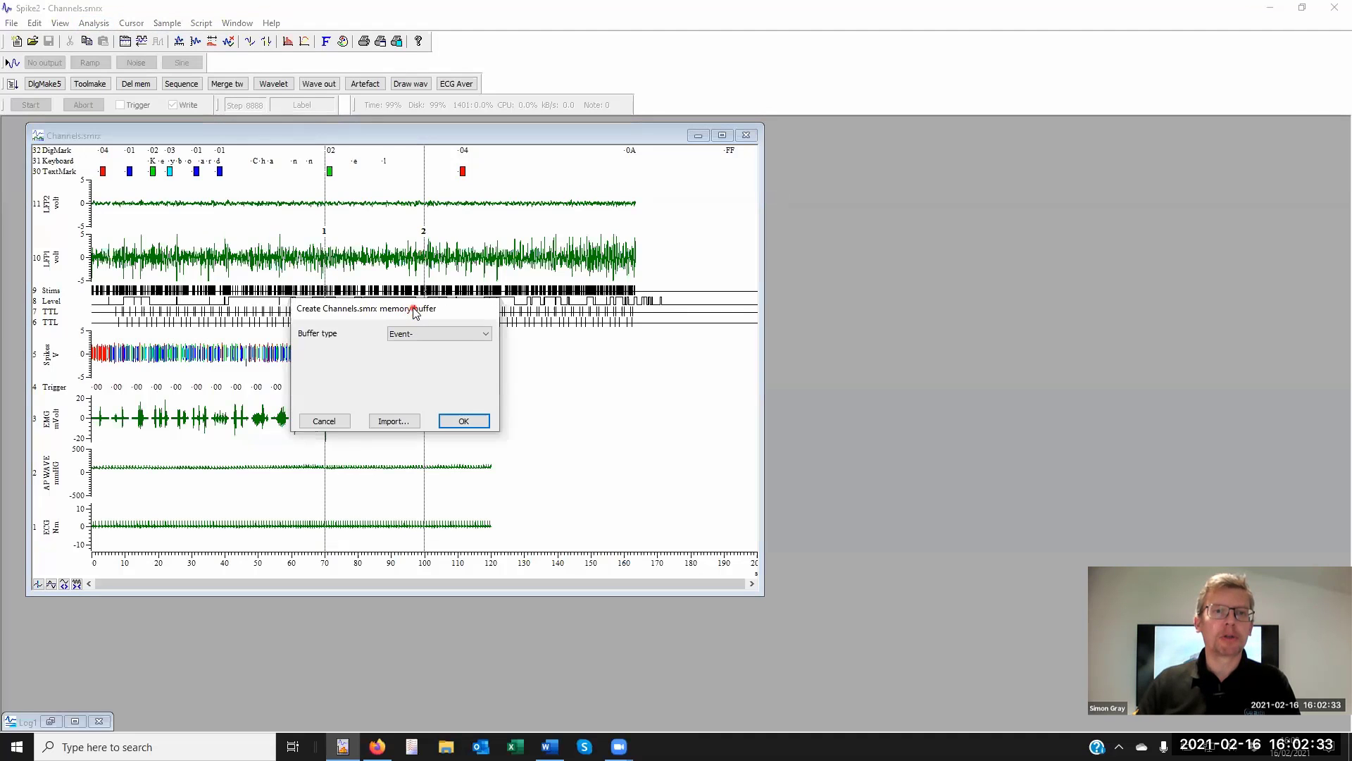
left_click_drag(414, 312, 468, 157)
left_click(541, 179)
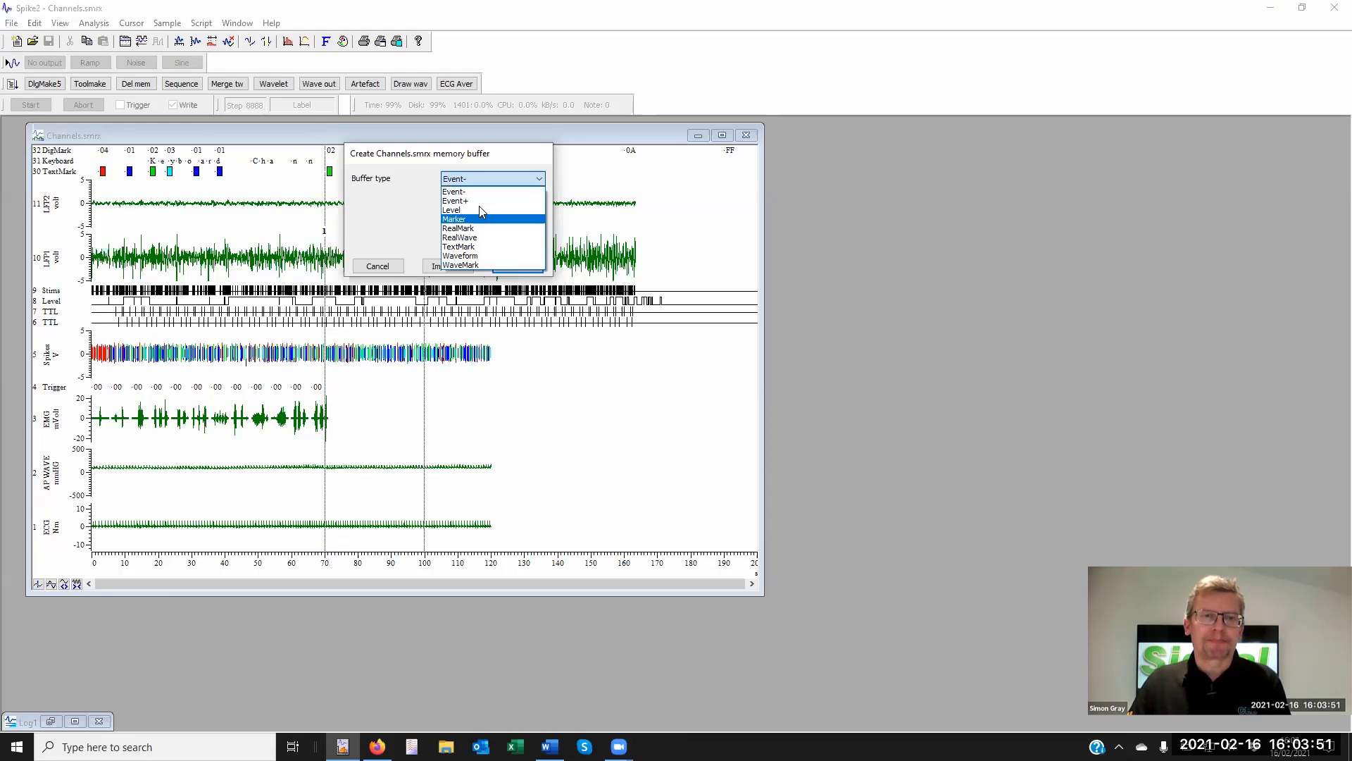
left_click(479, 246)
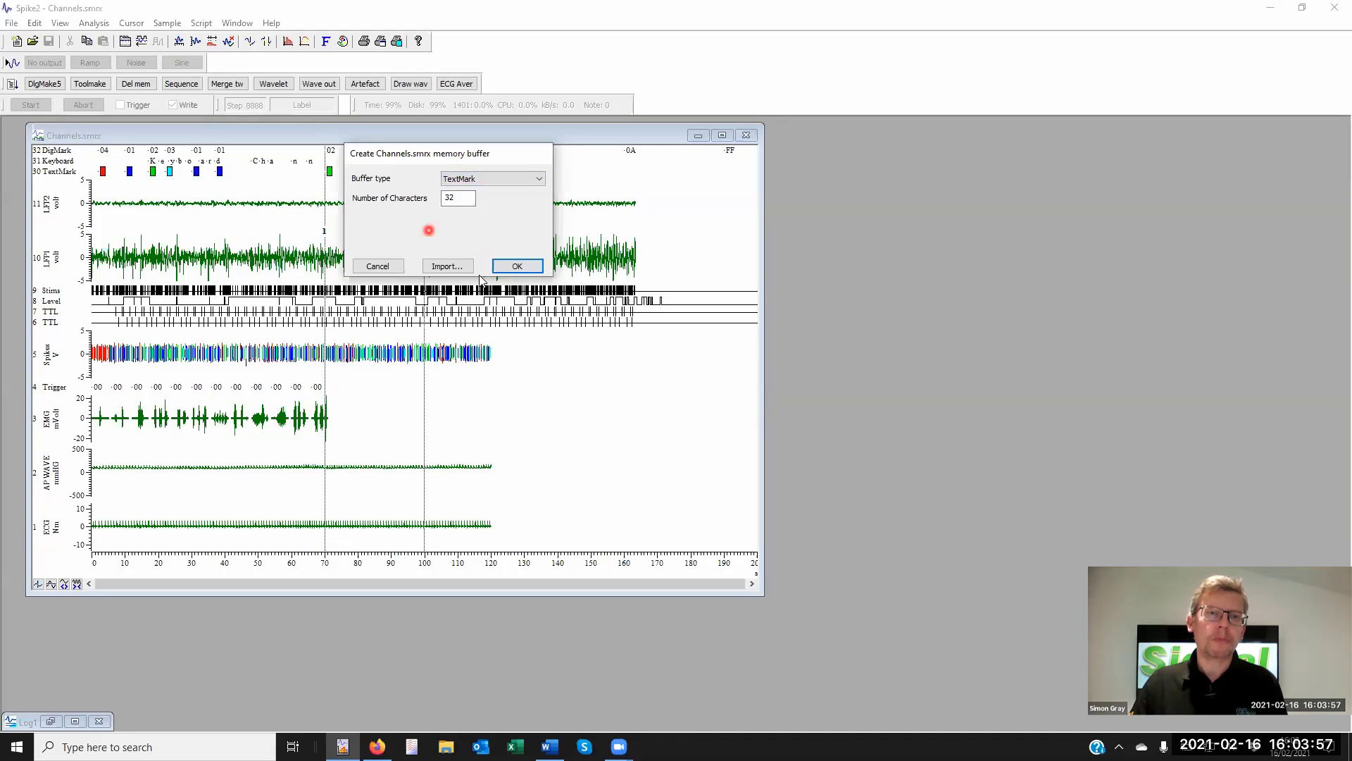
left_click_drag(468, 198, 430, 198)
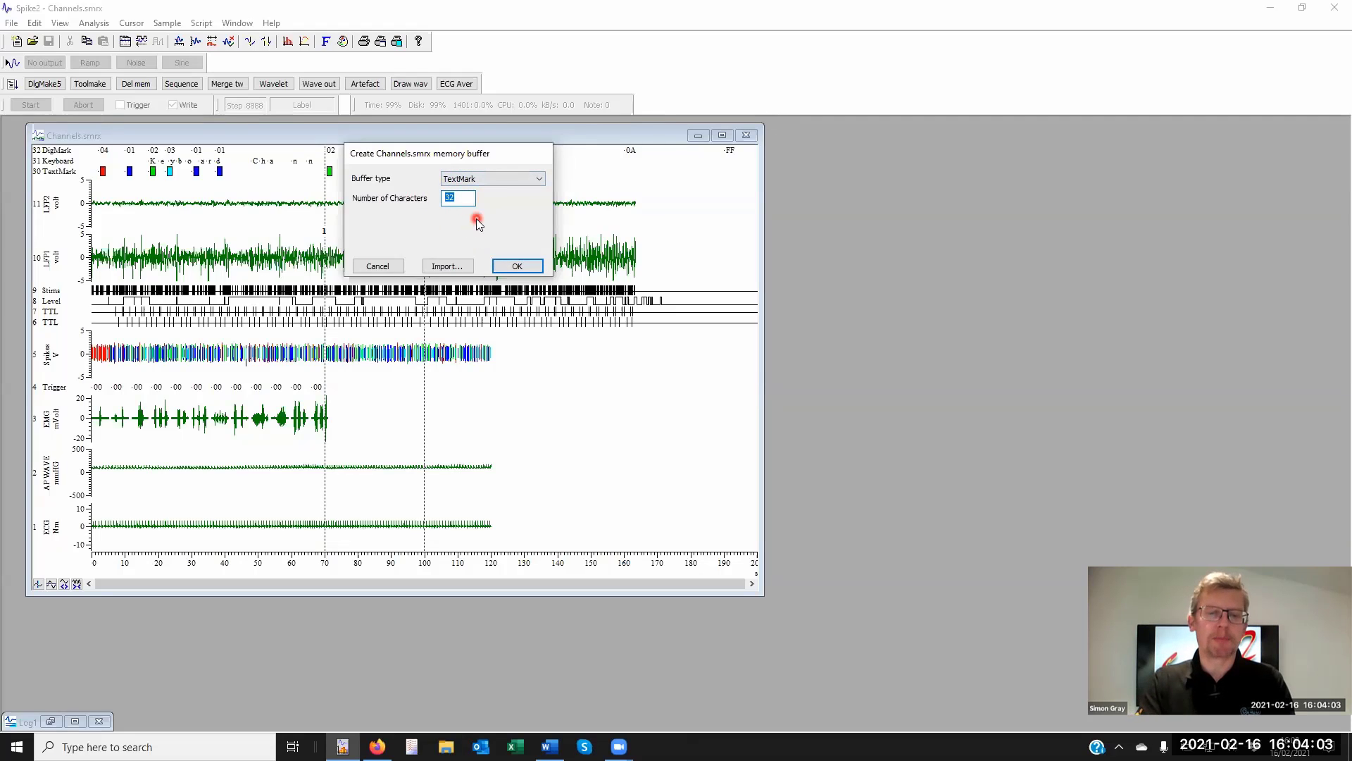
type("100")
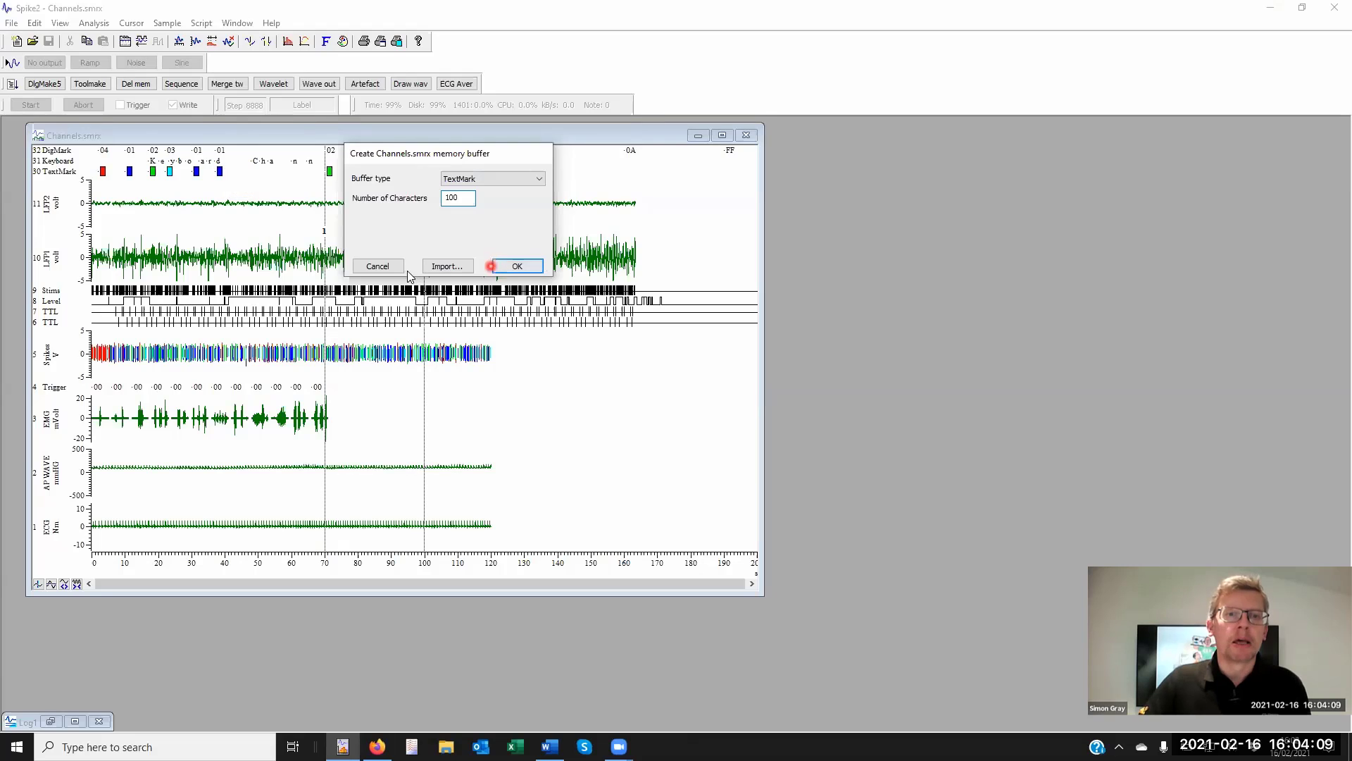
- Import channel 30 TextMark into the m1 memory buffer, from 0.0 to MaxTime()
left_click(444, 267)
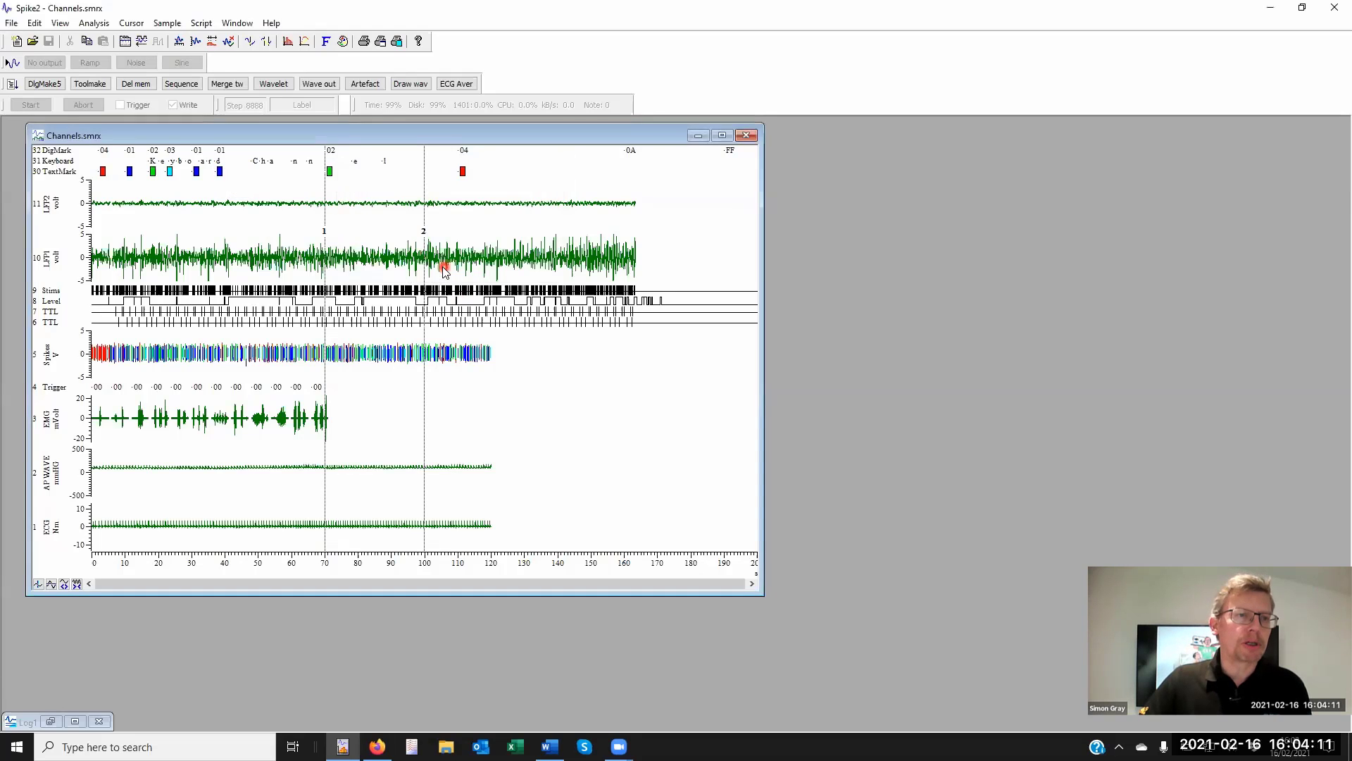
left_click(381, 326)
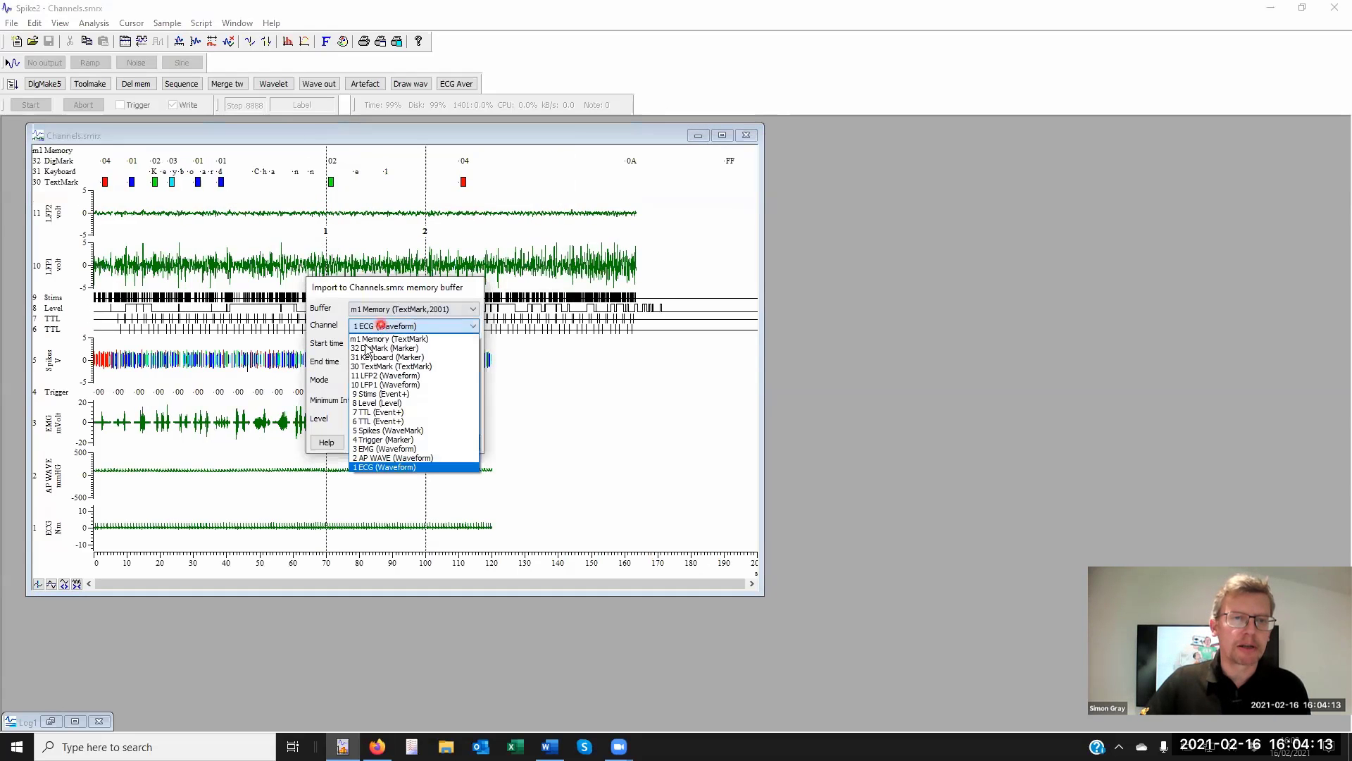
left_click(384, 354)
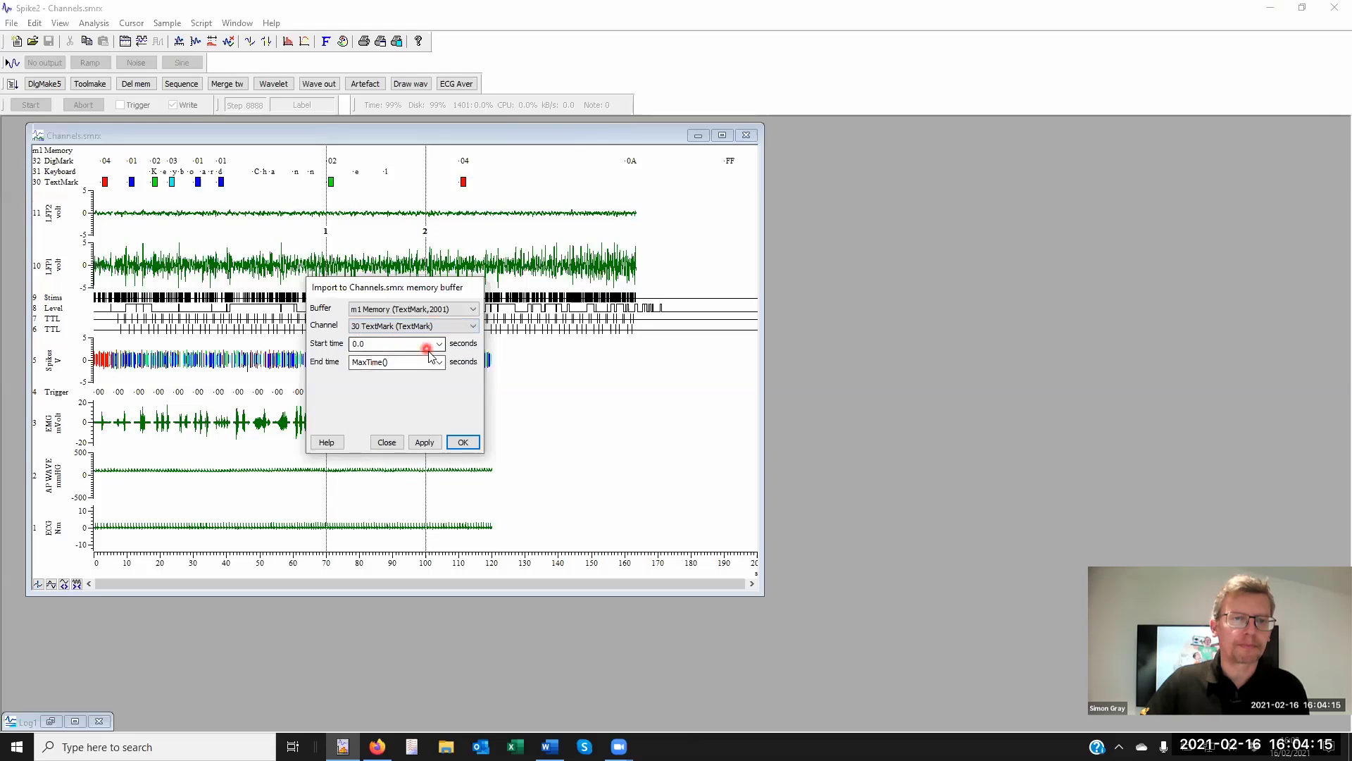
left_click(424, 442)
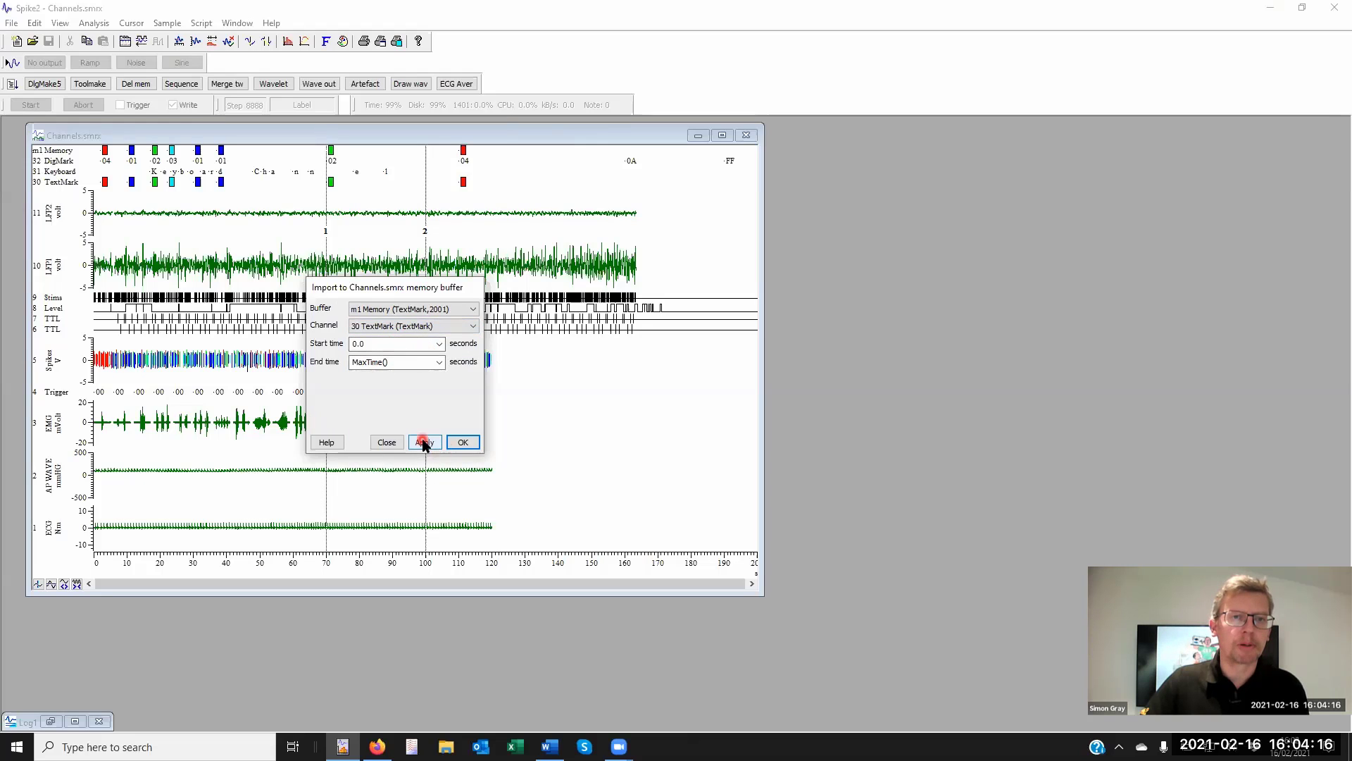
left_click(463, 442)
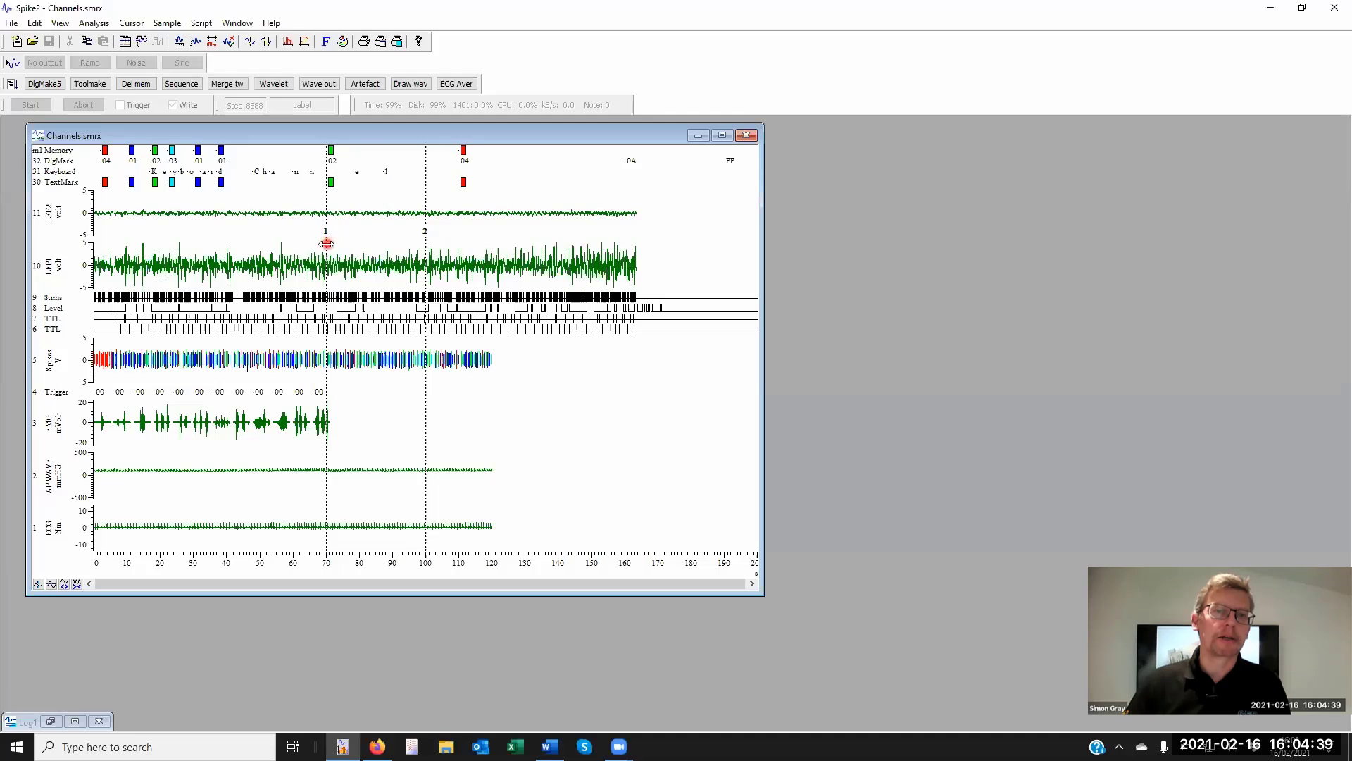
- Move vertical cursor 1 to about 150 s and add an m1 buffer item at Cursor(1) with marker code 06 and the text "test"
left_click_drag(328, 242, 591, 215)
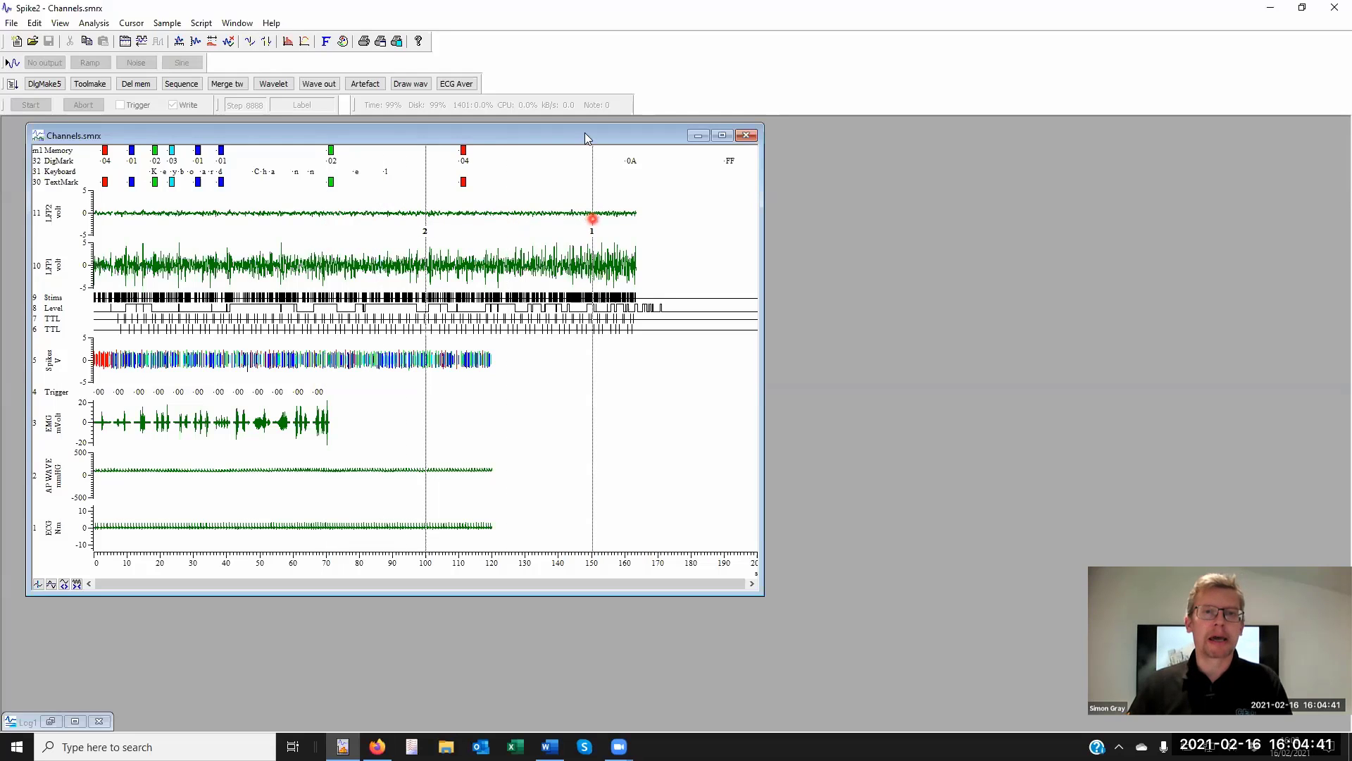
right_click(567, 152)
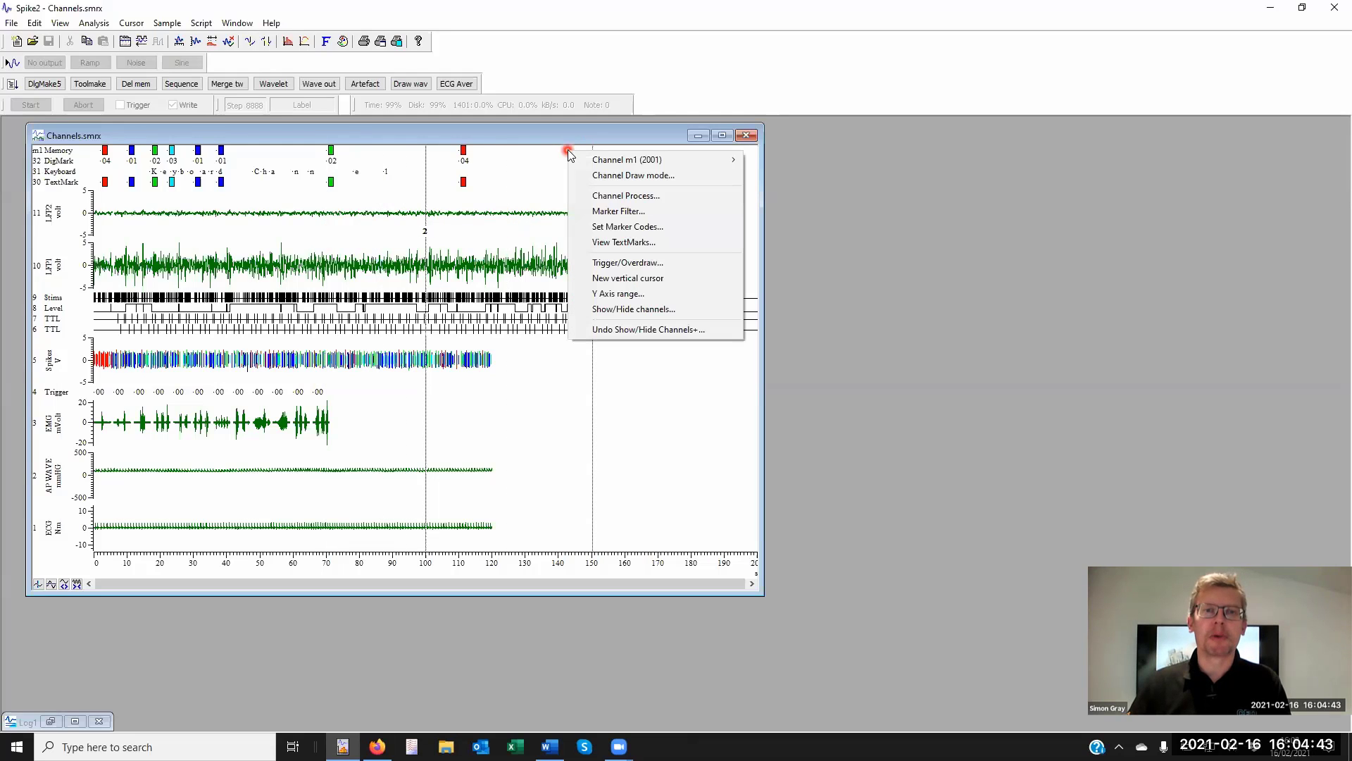
mouse_move(629, 163)
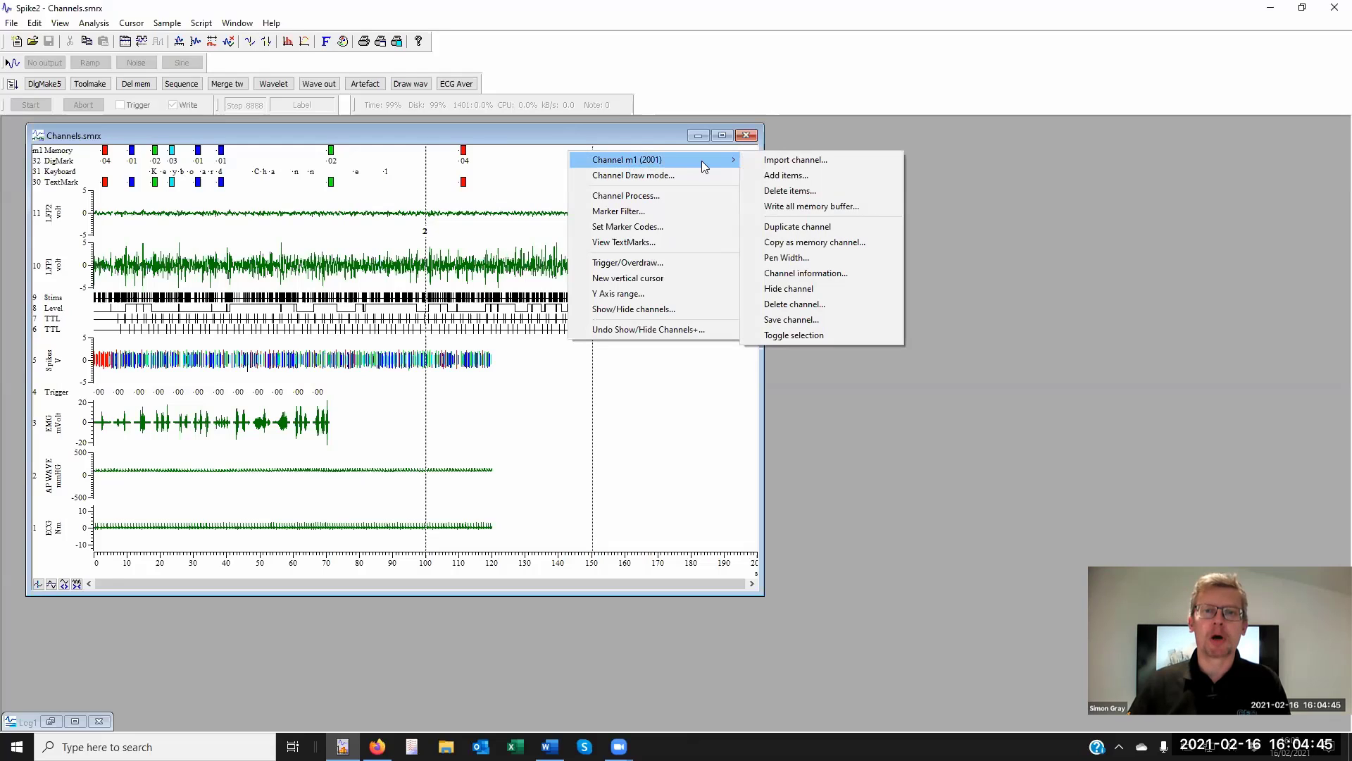
left_click(786, 176)
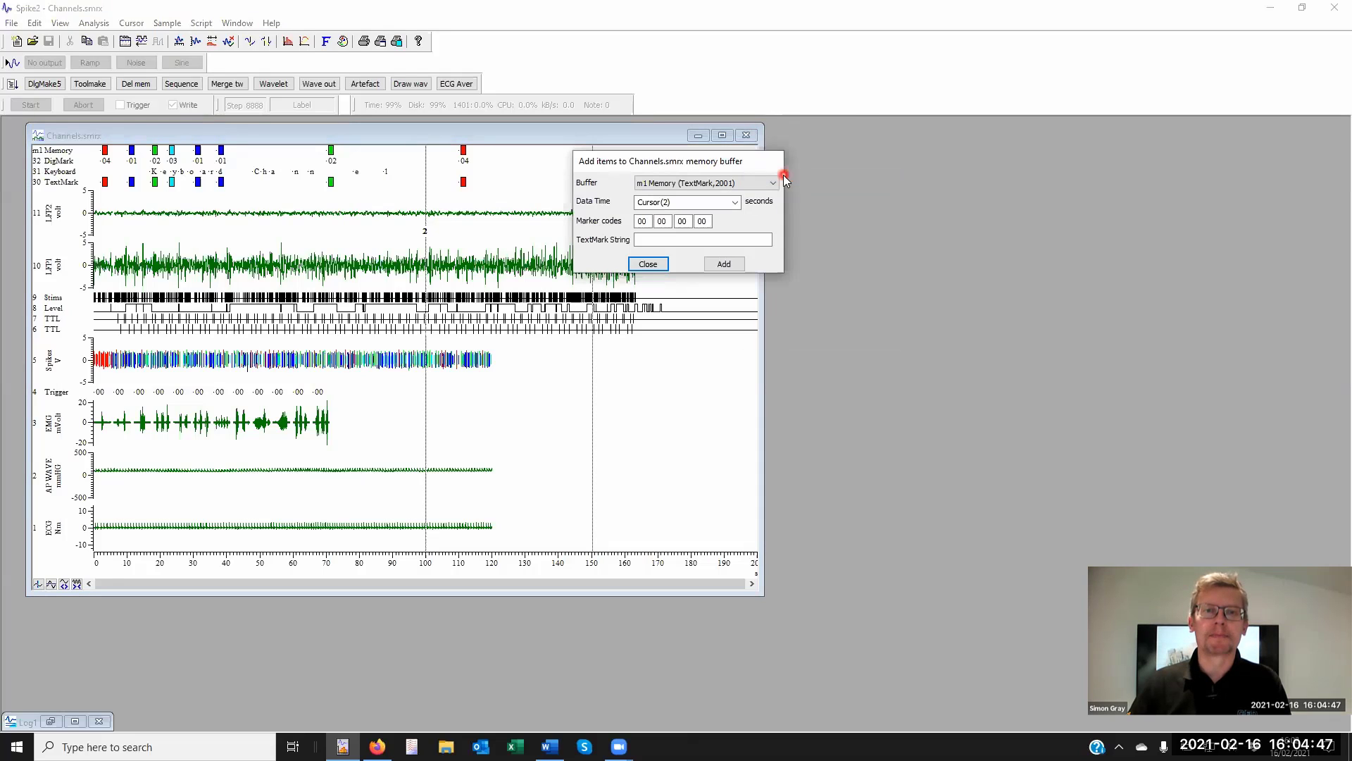
left_click(734, 202)
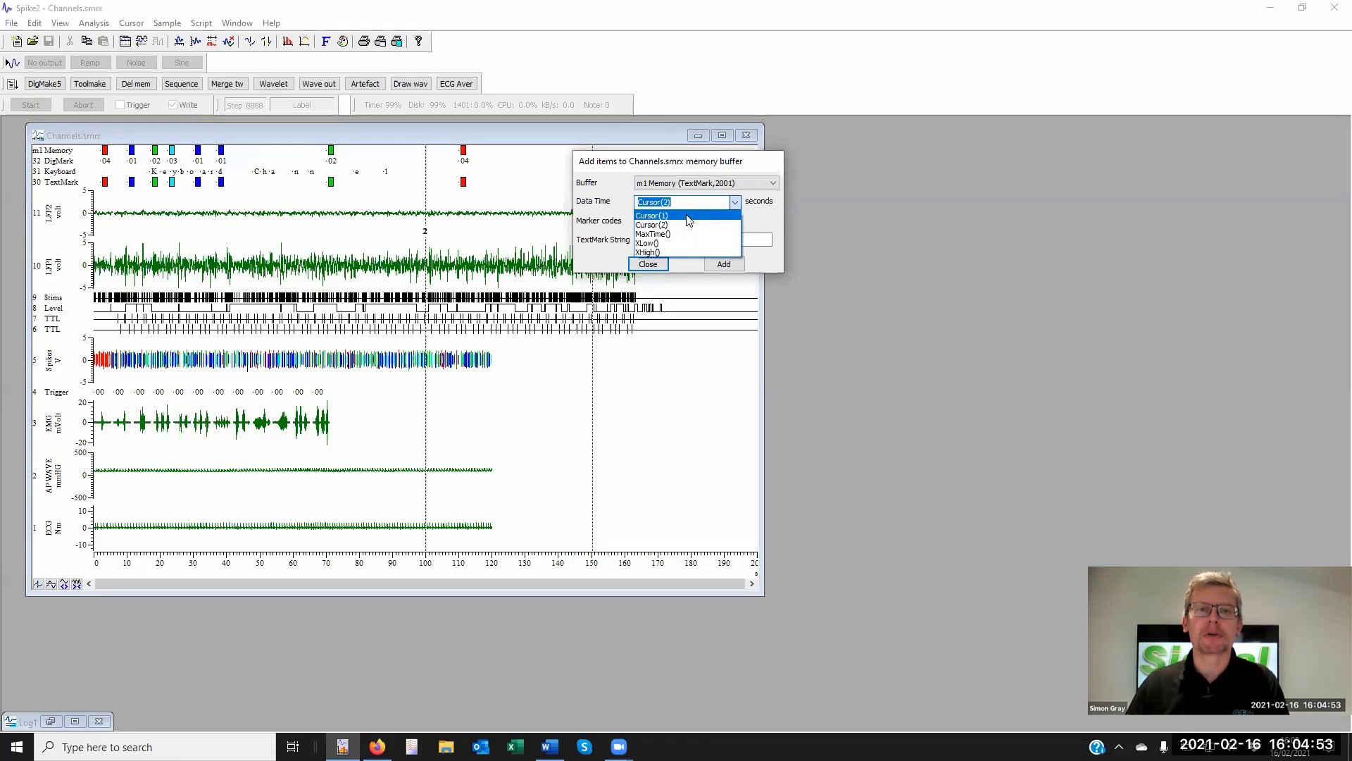
left_click(689, 220)
left_click(713, 238)
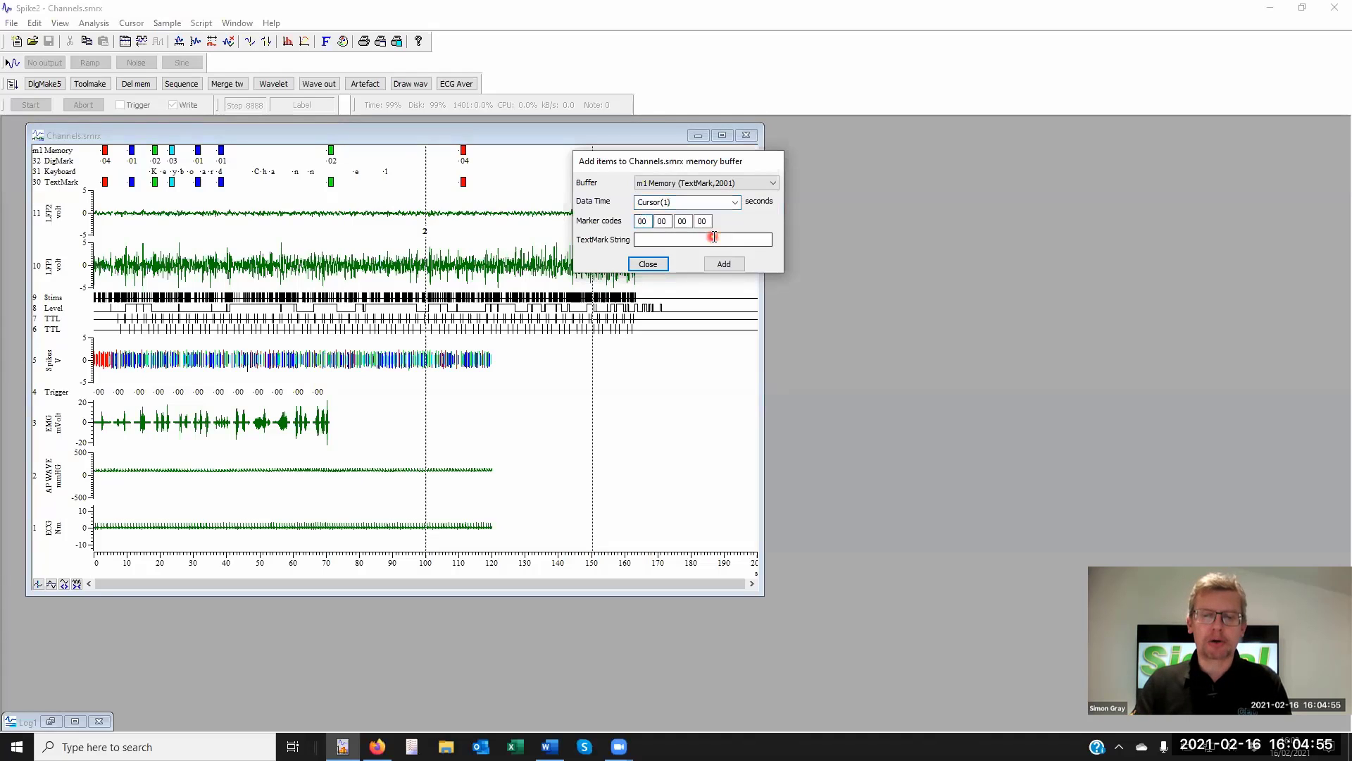
type("0")
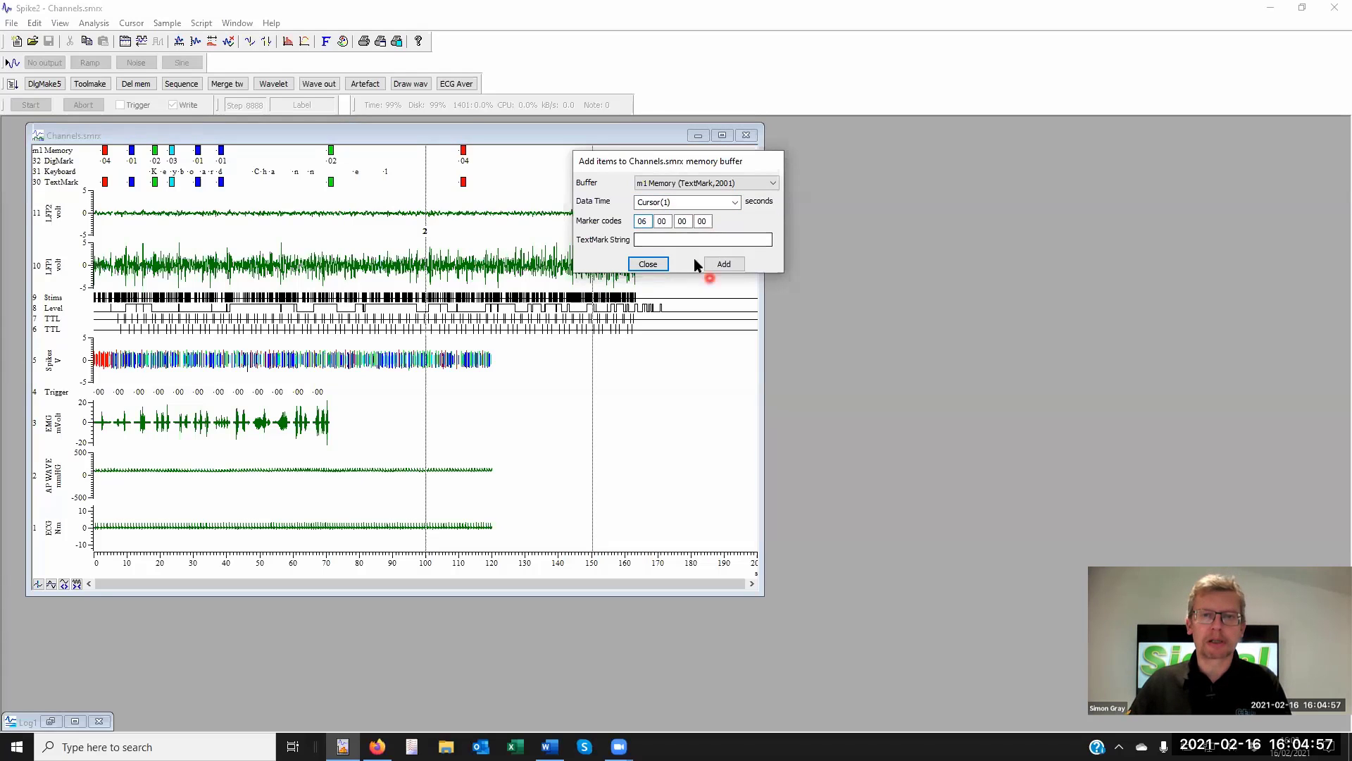
left_click(662, 241)
type("test")
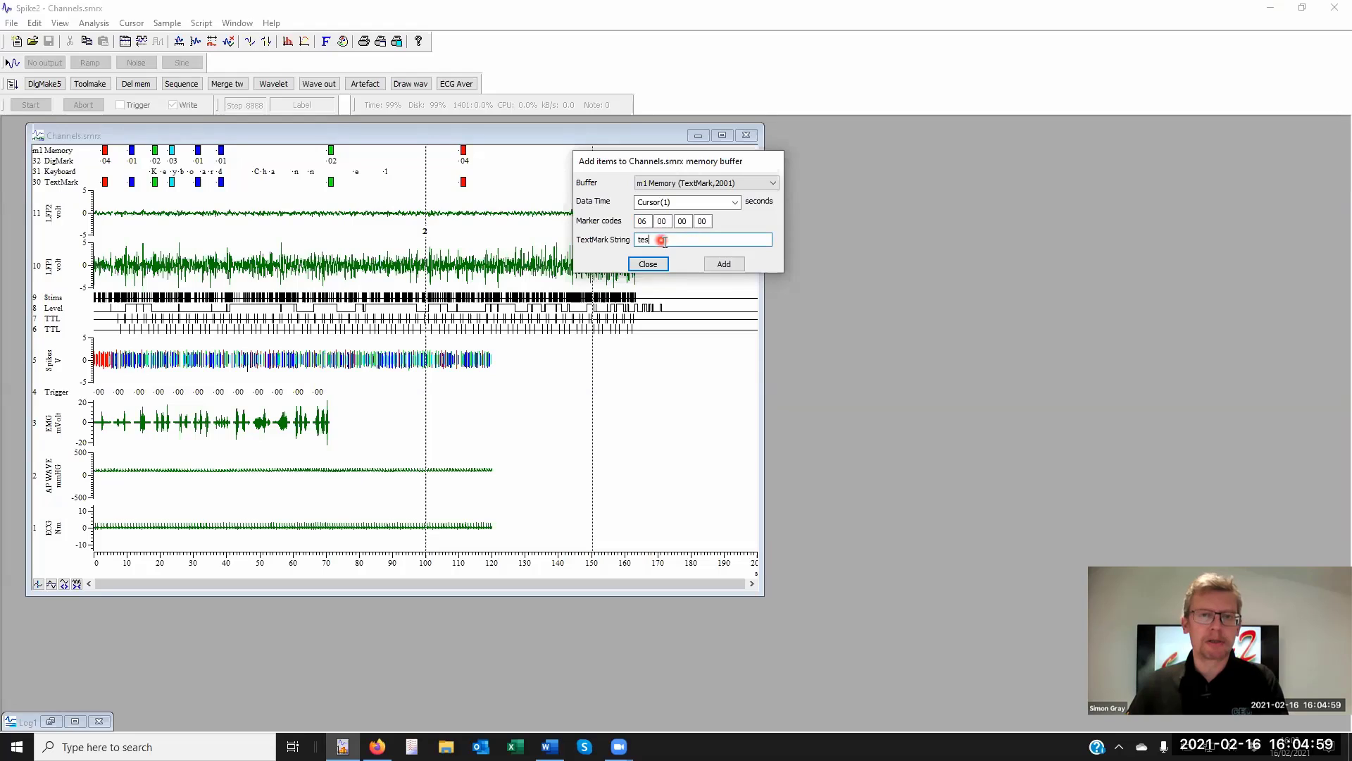
left_click(724, 263)
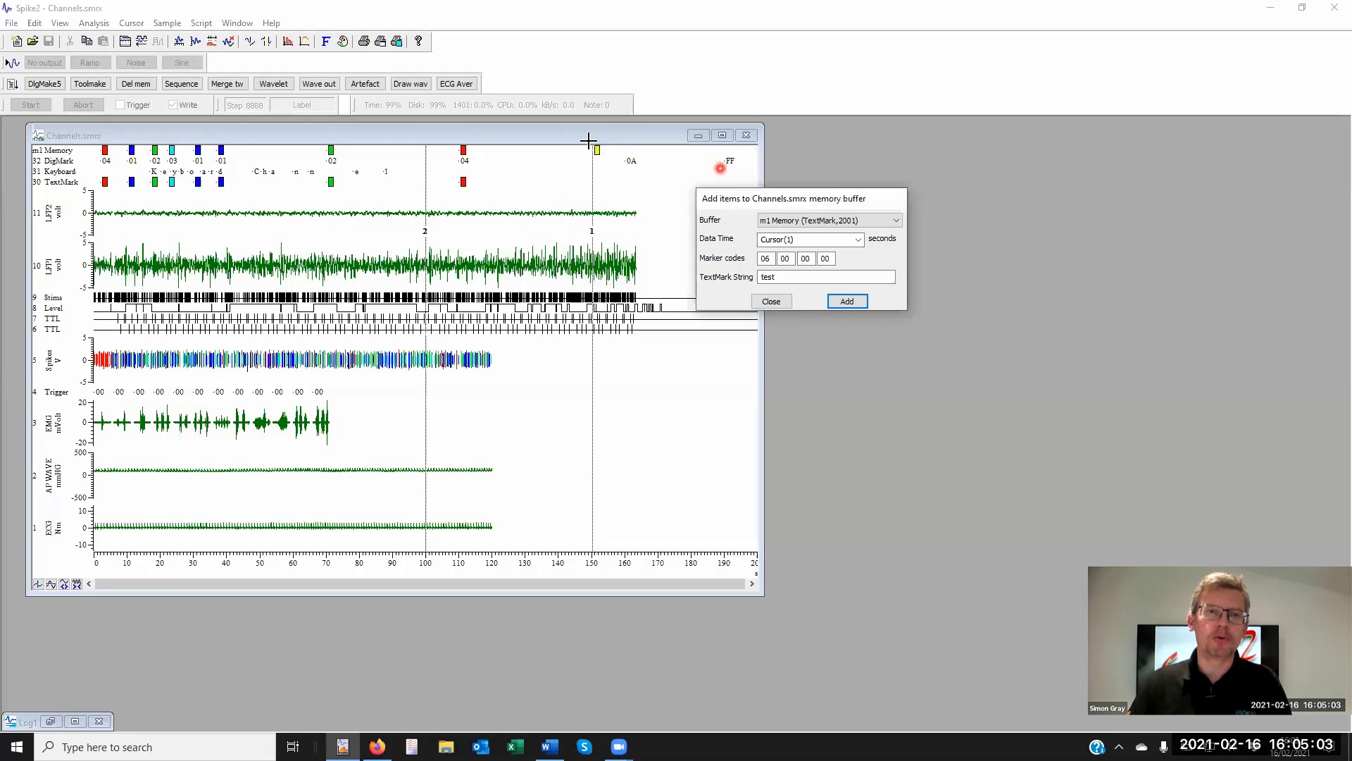
mouse_move(594, 149)
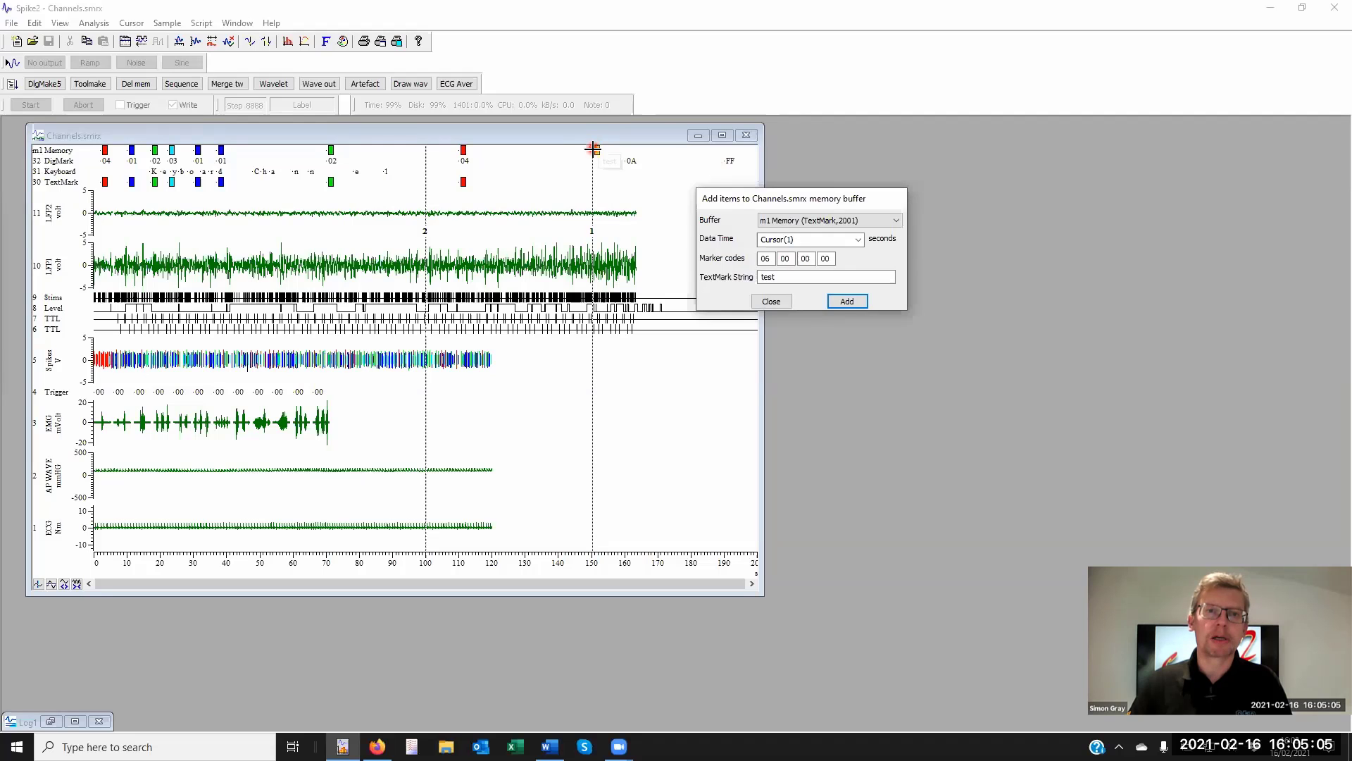
- Set the m1 Memory channel's draw mode to State with the marker text shown, and close the Add items dialog
right_click(571, 147)
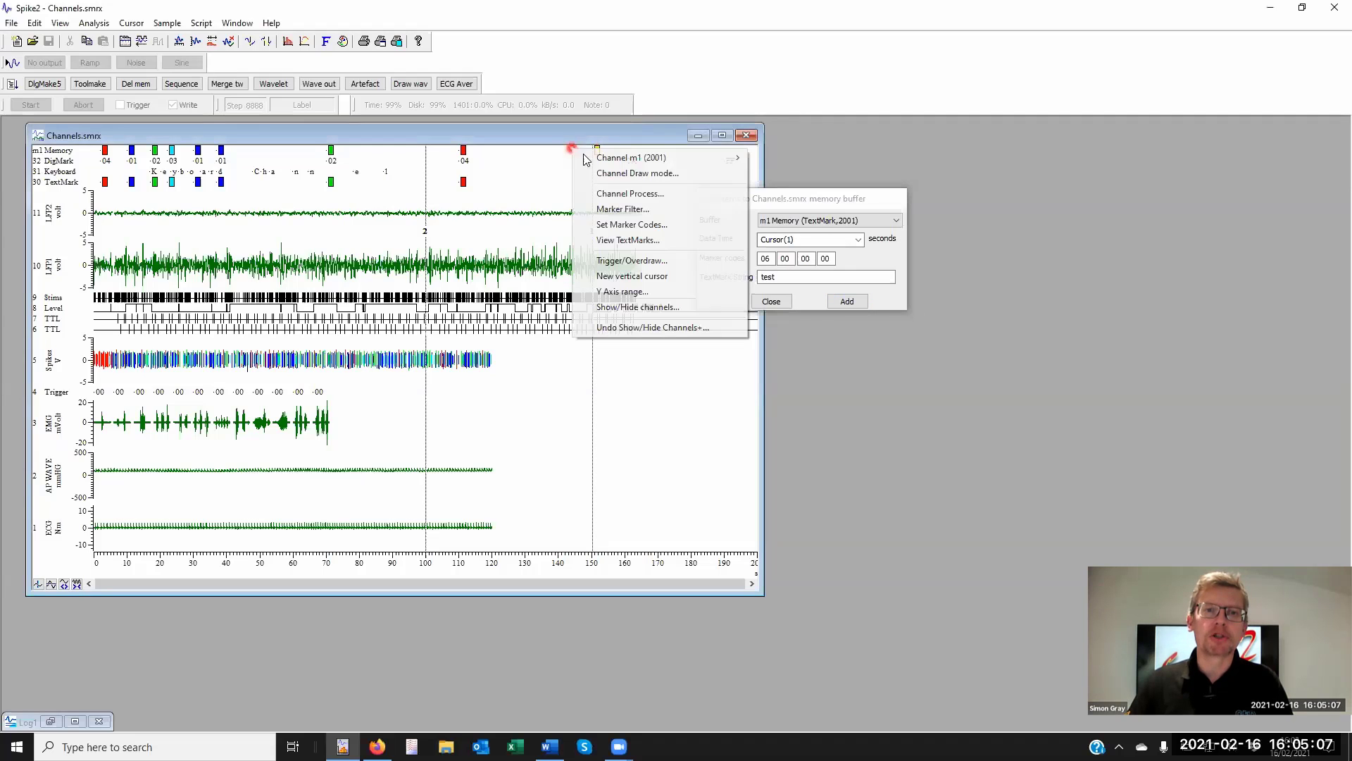
left_click(669, 173)
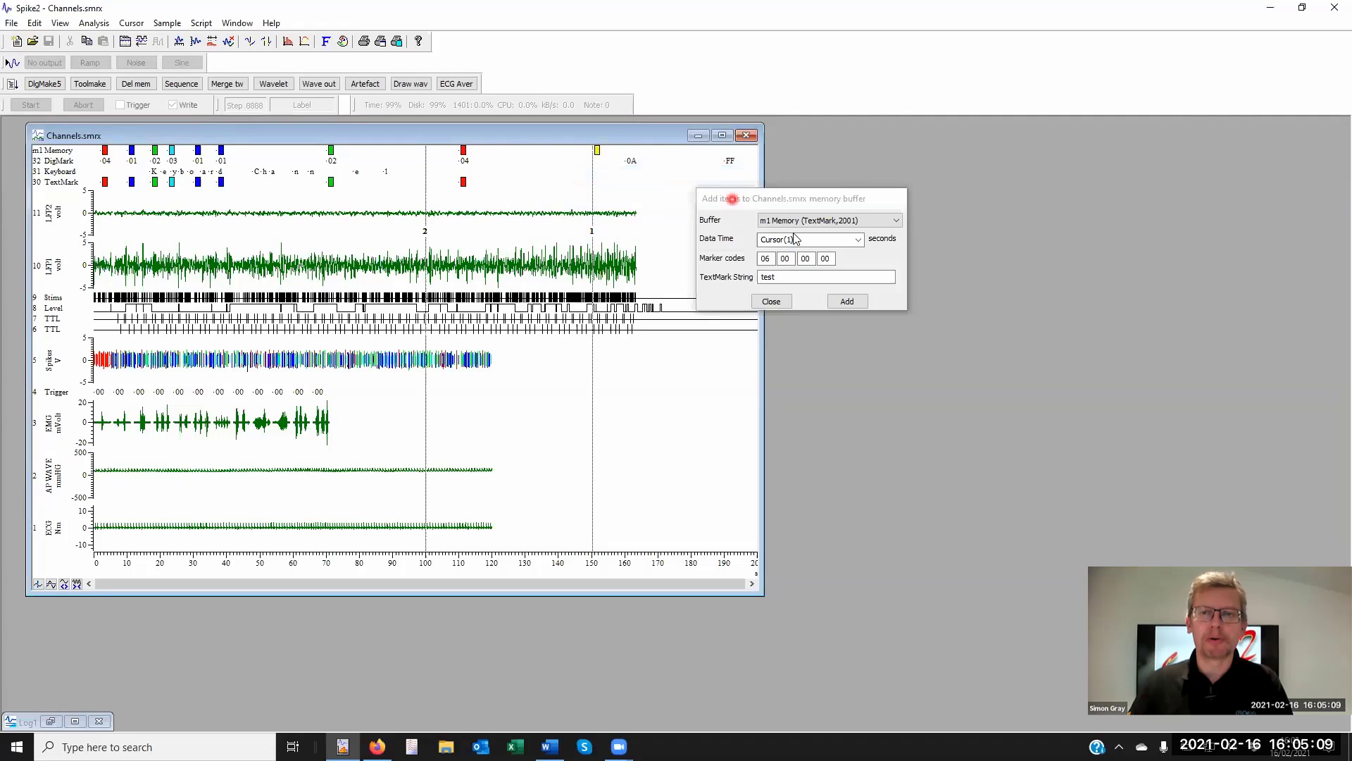
left_click(755, 187)
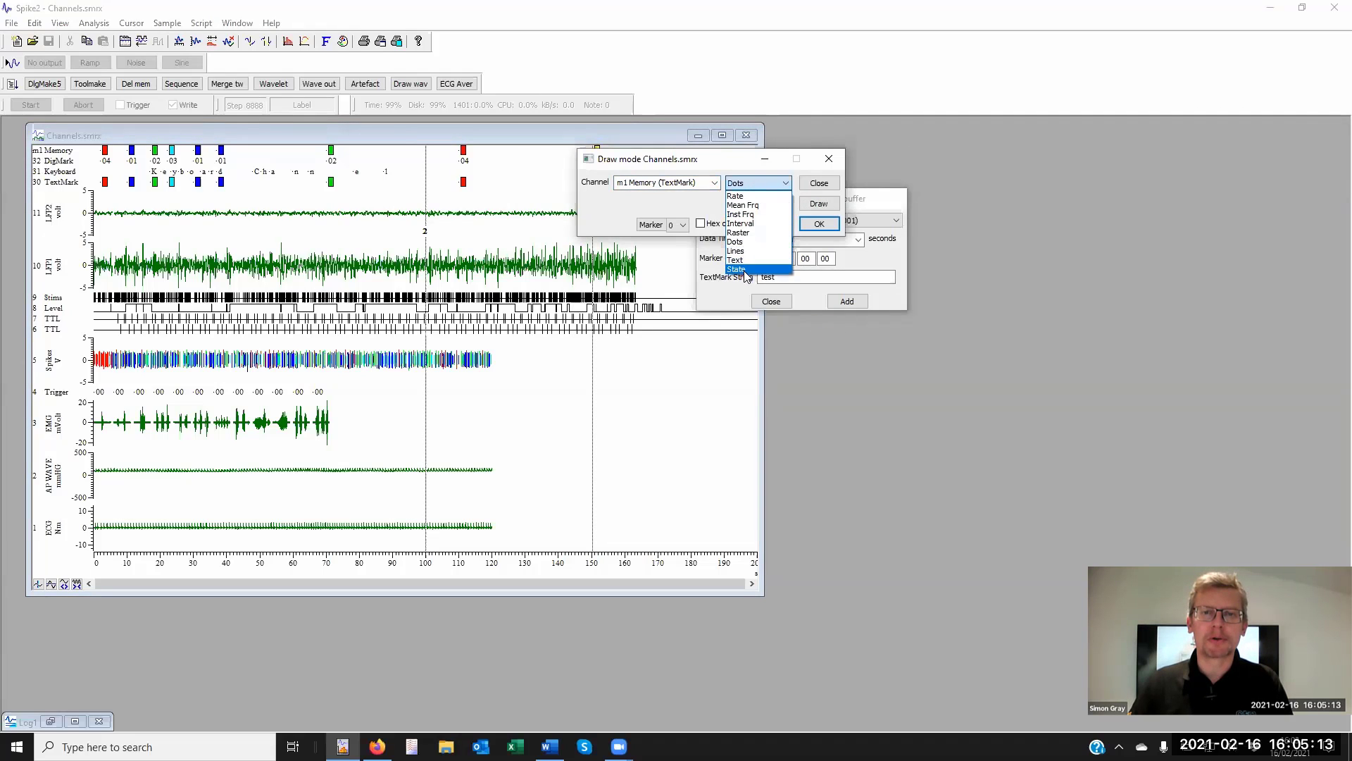
left_click(739, 270)
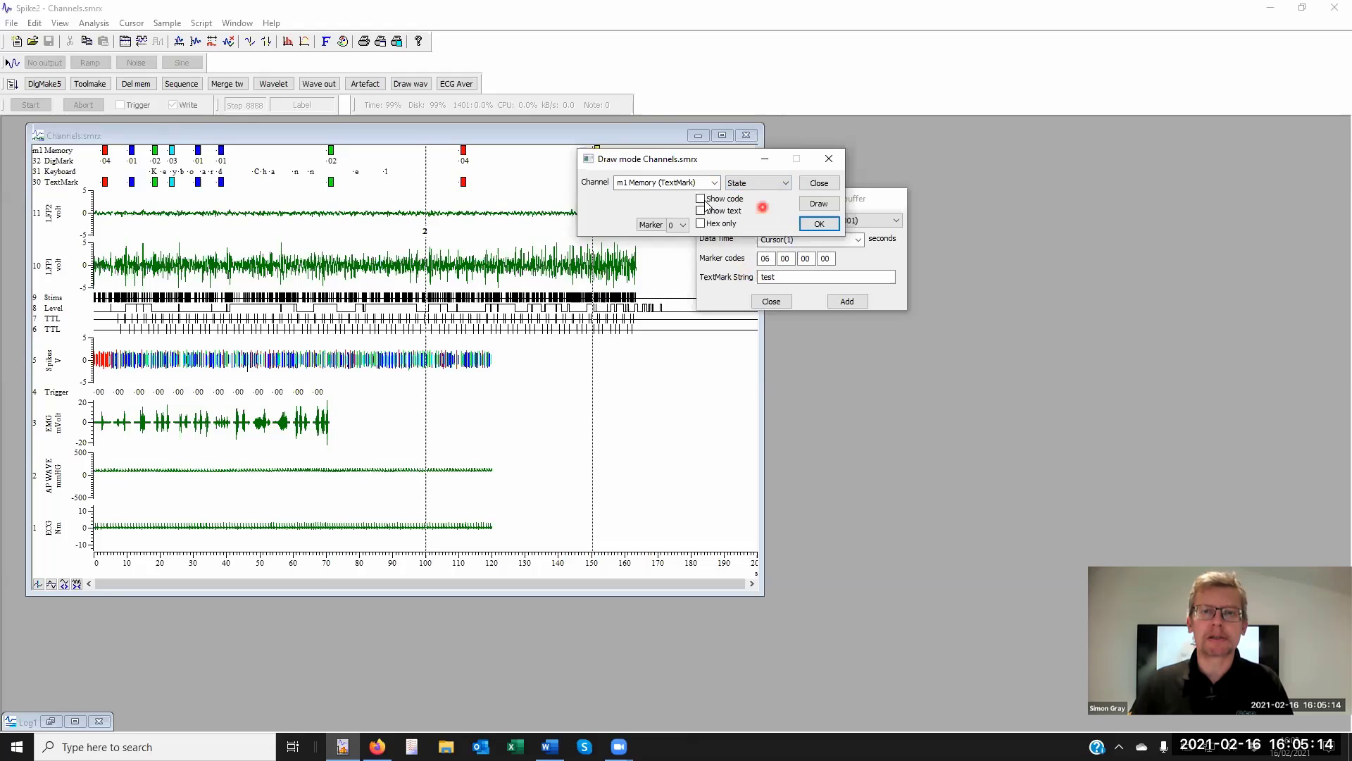
left_click(817, 203)
left_click(819, 222)
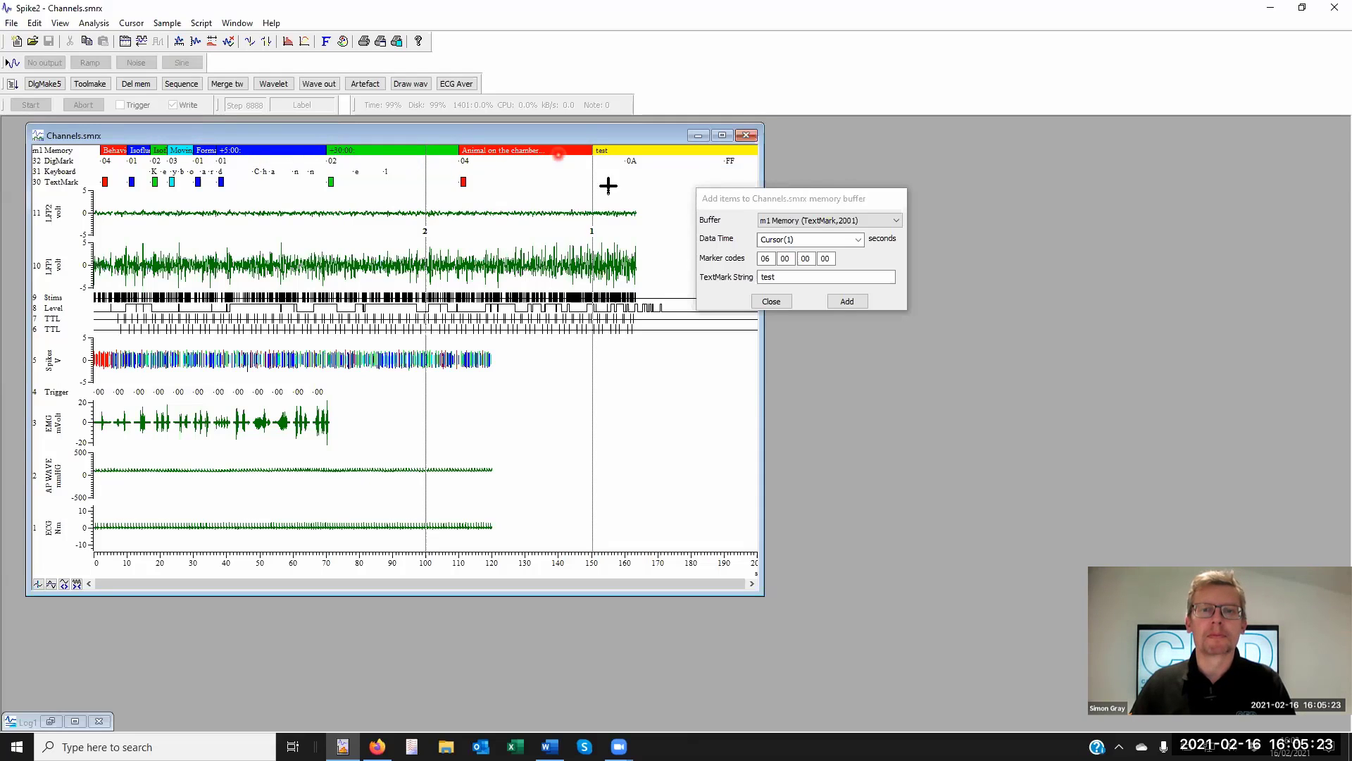
left_click(781, 311)
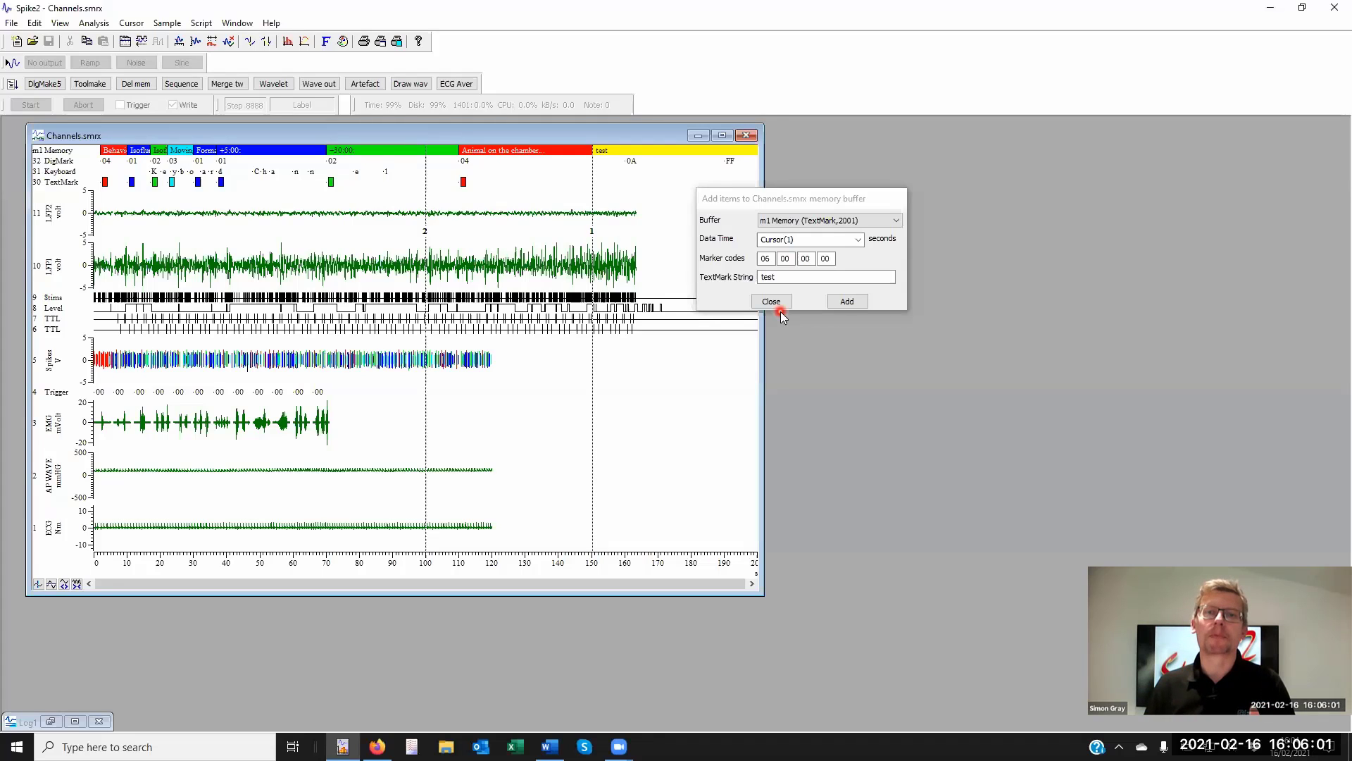
left_click(775, 300)
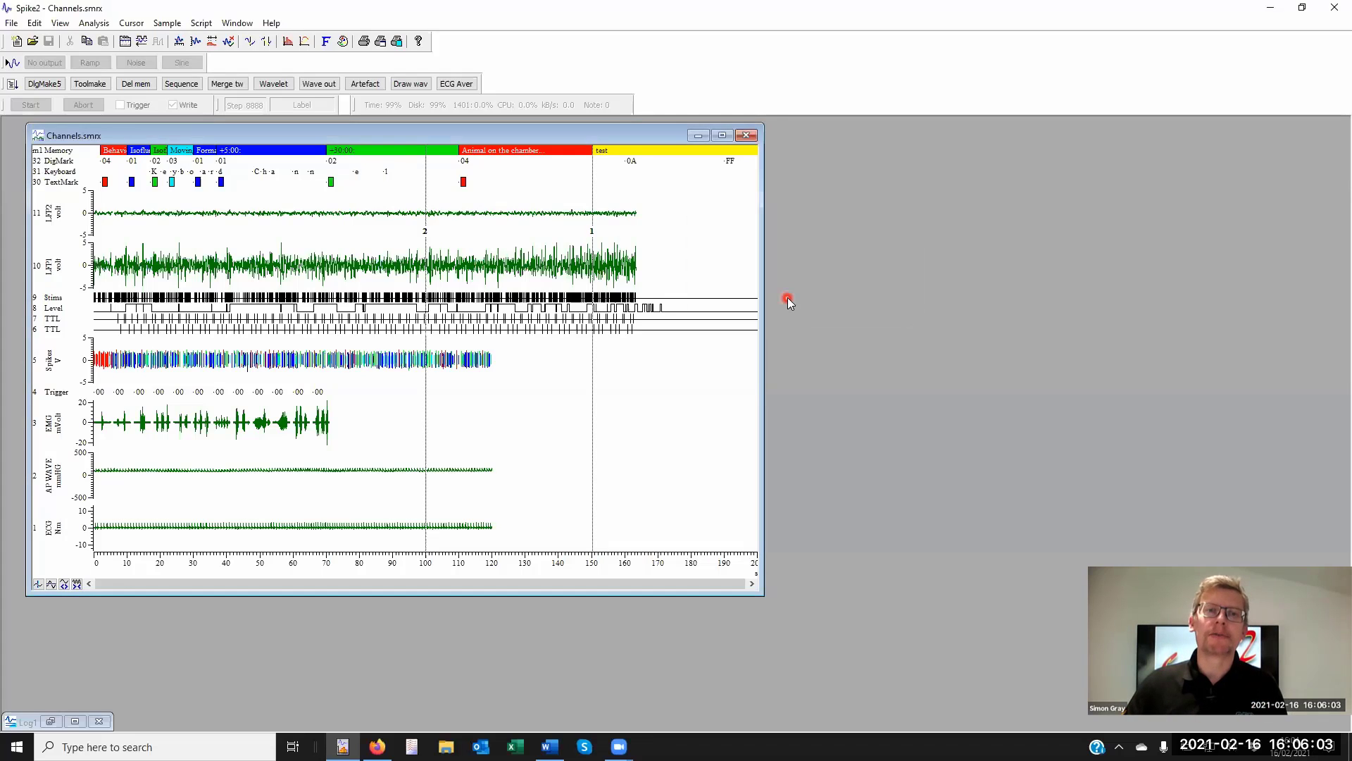
- Try to close the Channels.smrx data file and cancel at the potential data loss warning
left_click(748, 135)
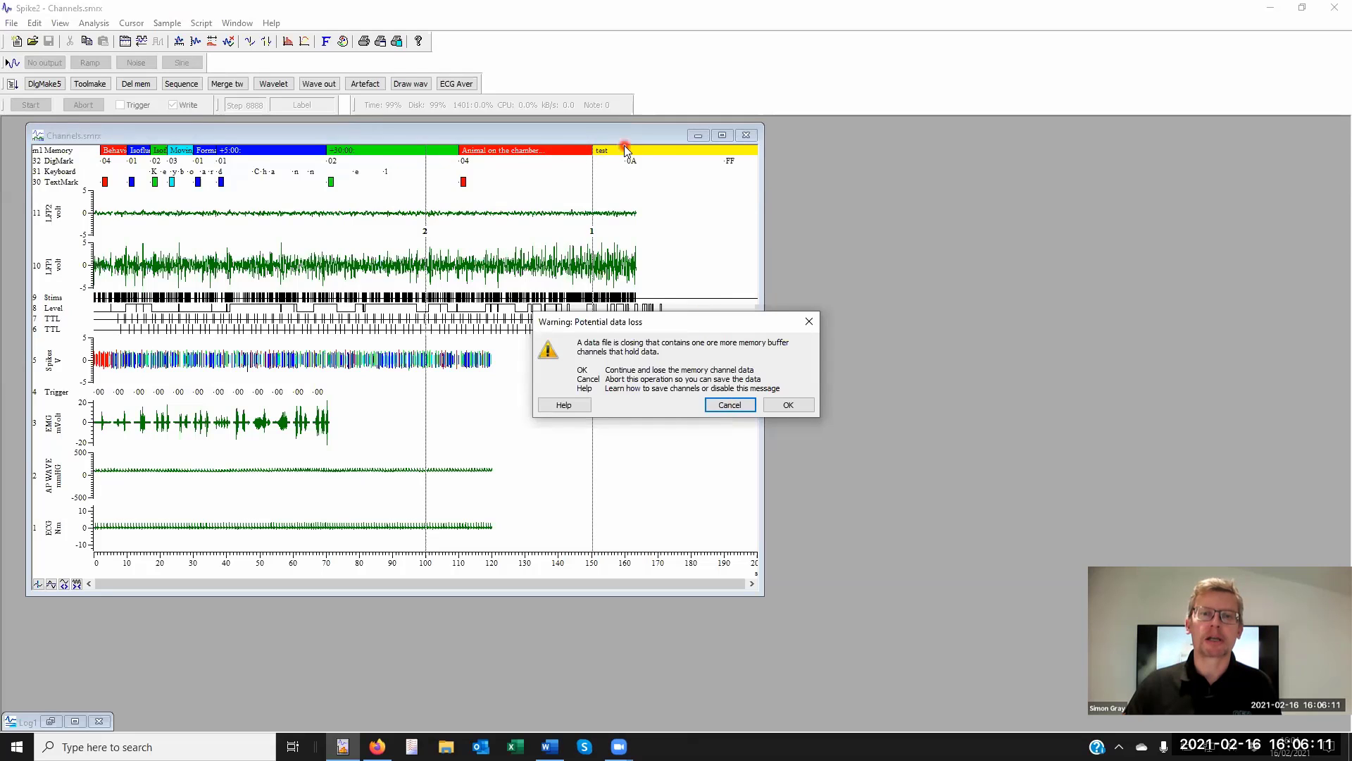
left_click(730, 405)
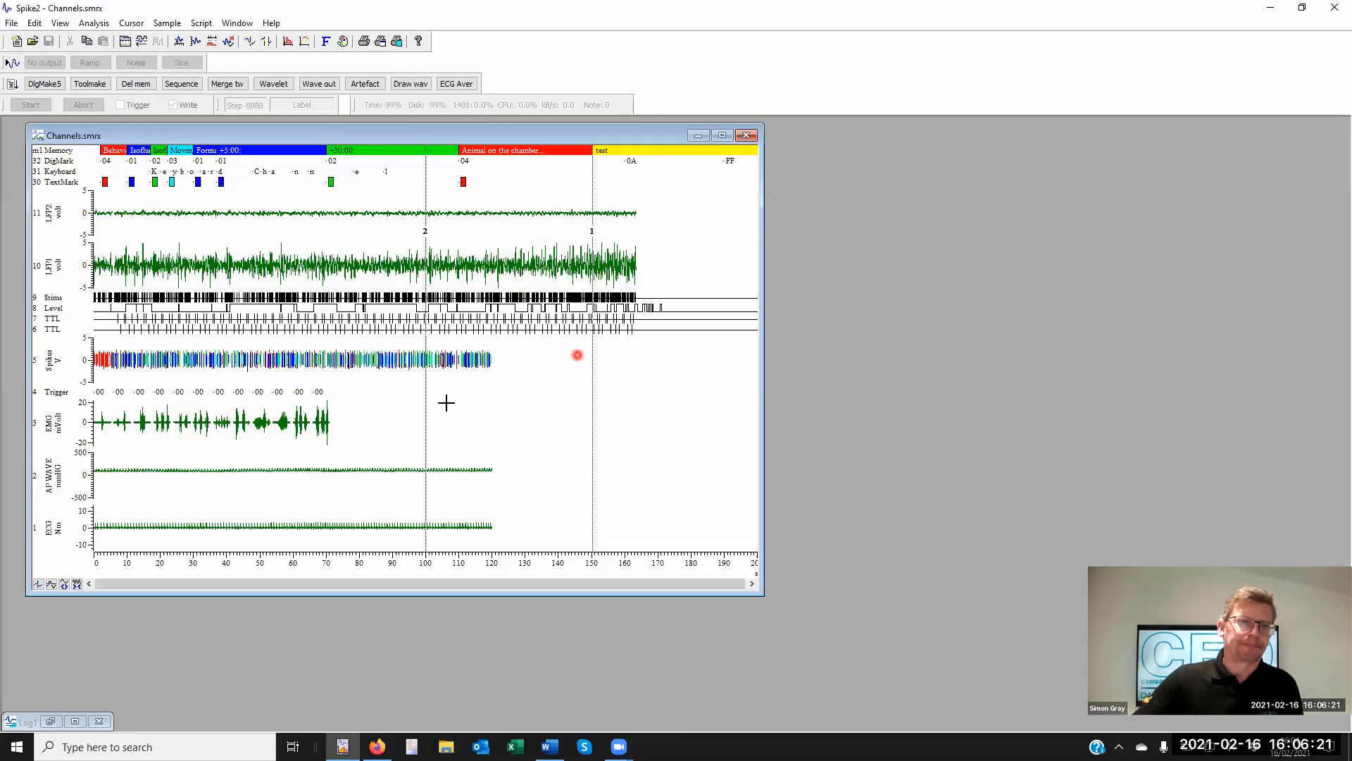
- Create a new memory buffer in Channels.smrx with buffer type Level and initial level Low
left_click(108, 25)
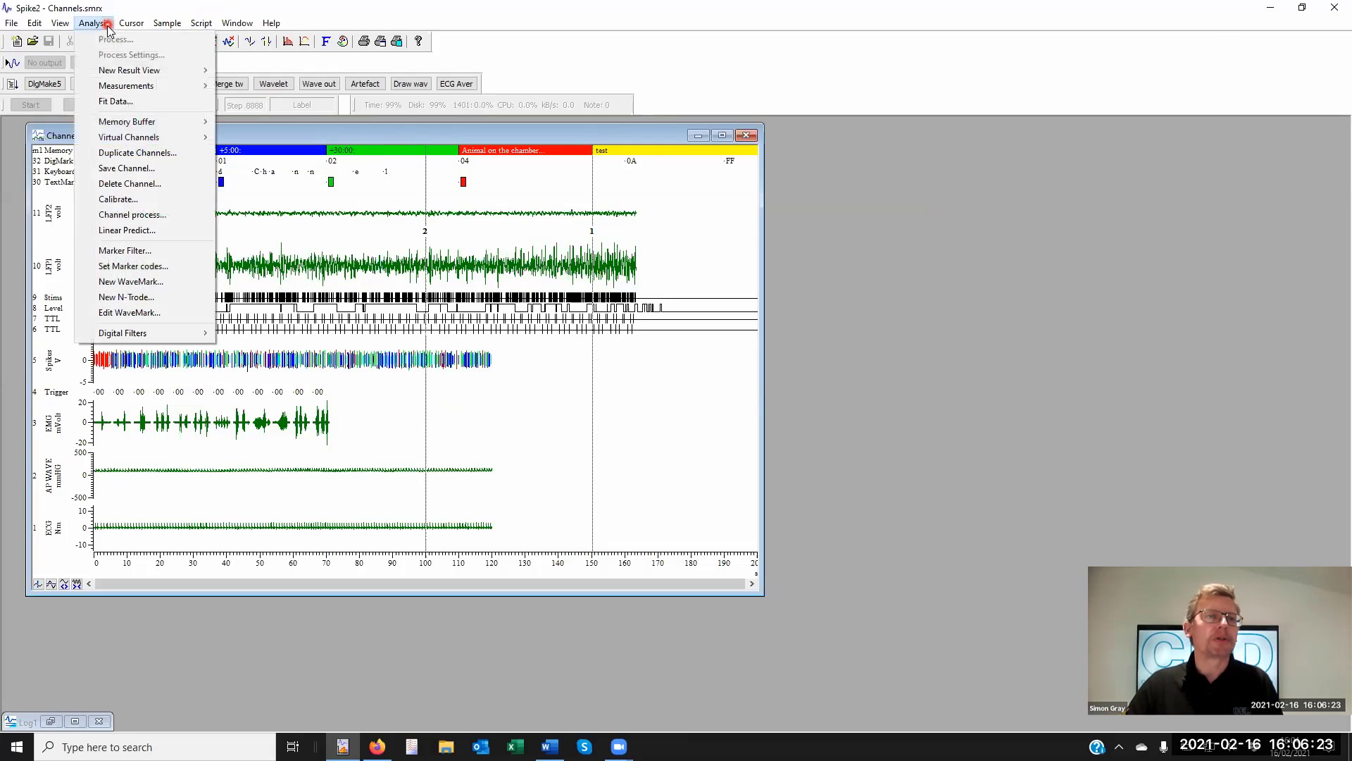
mouse_move(153, 124)
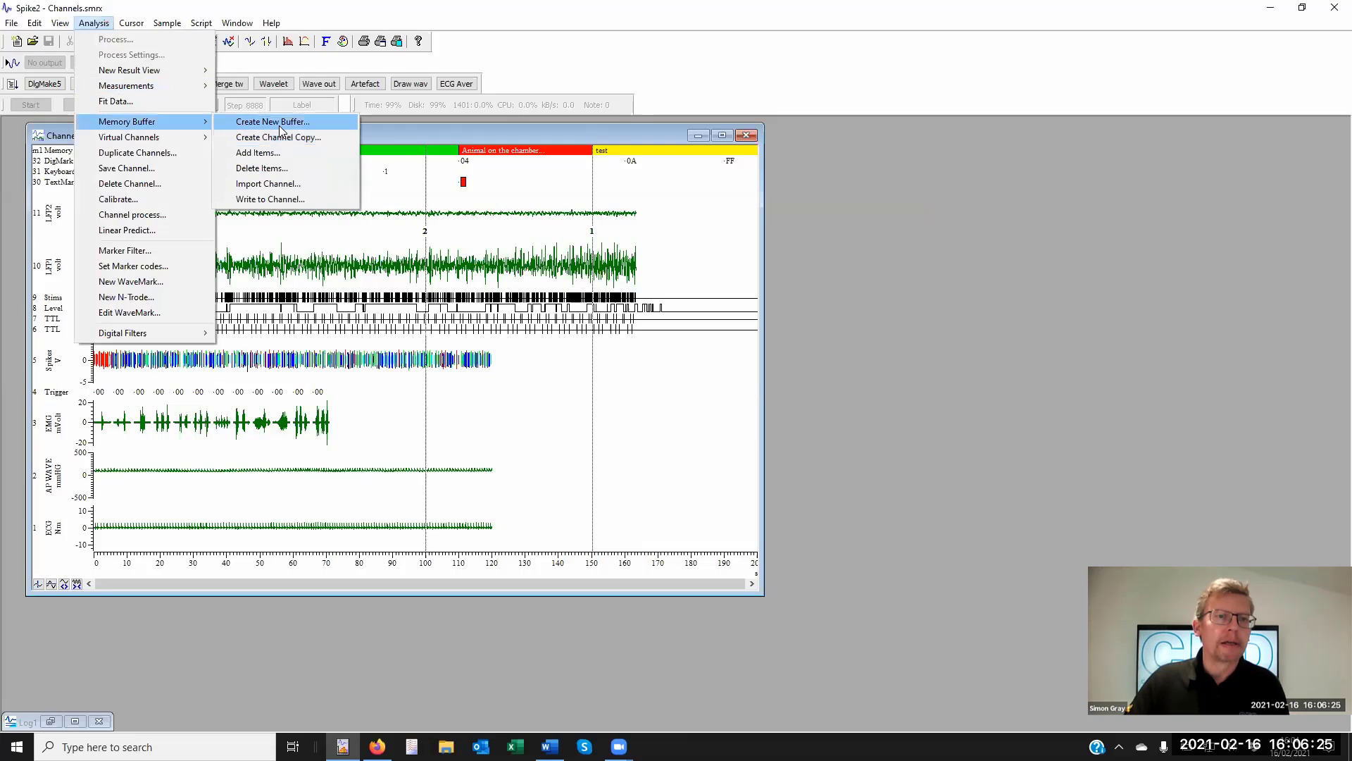
left_click(272, 124)
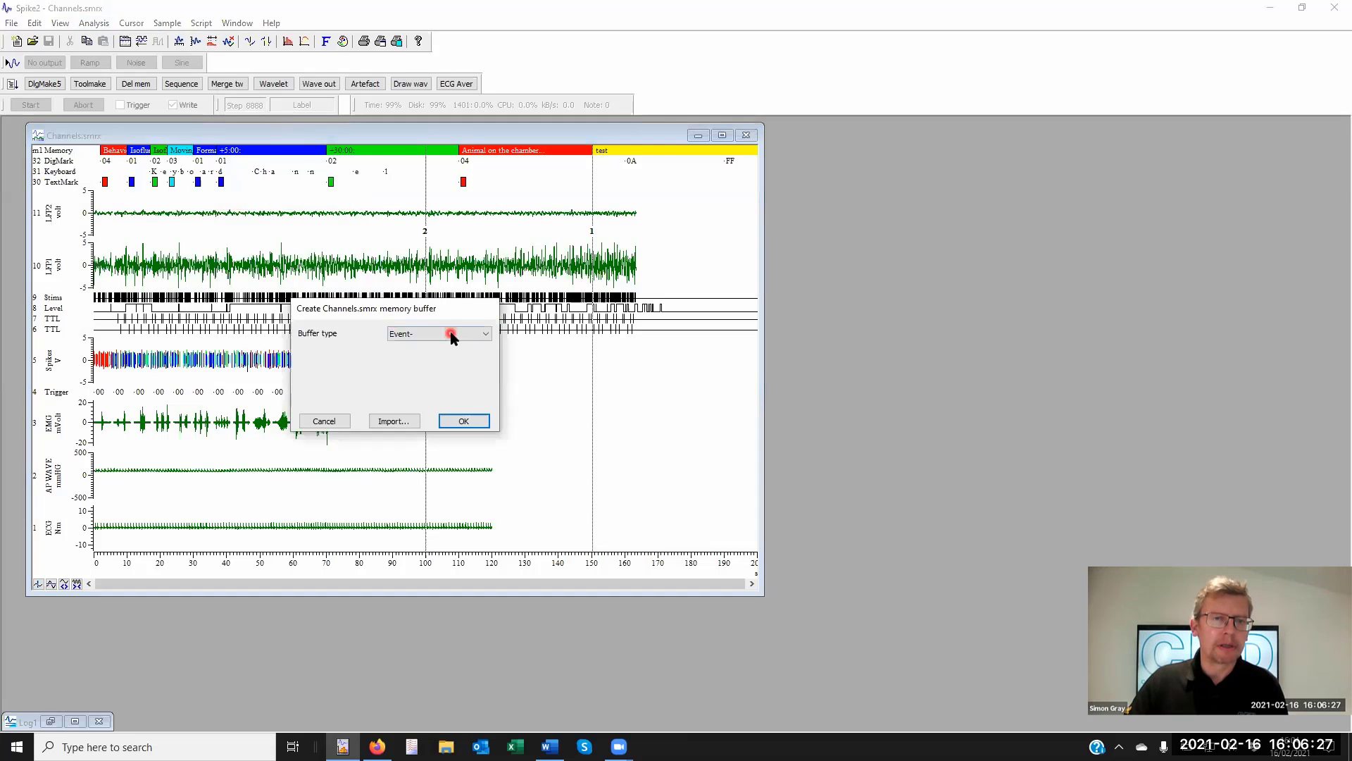
left_click(451, 337)
left_click(427, 363)
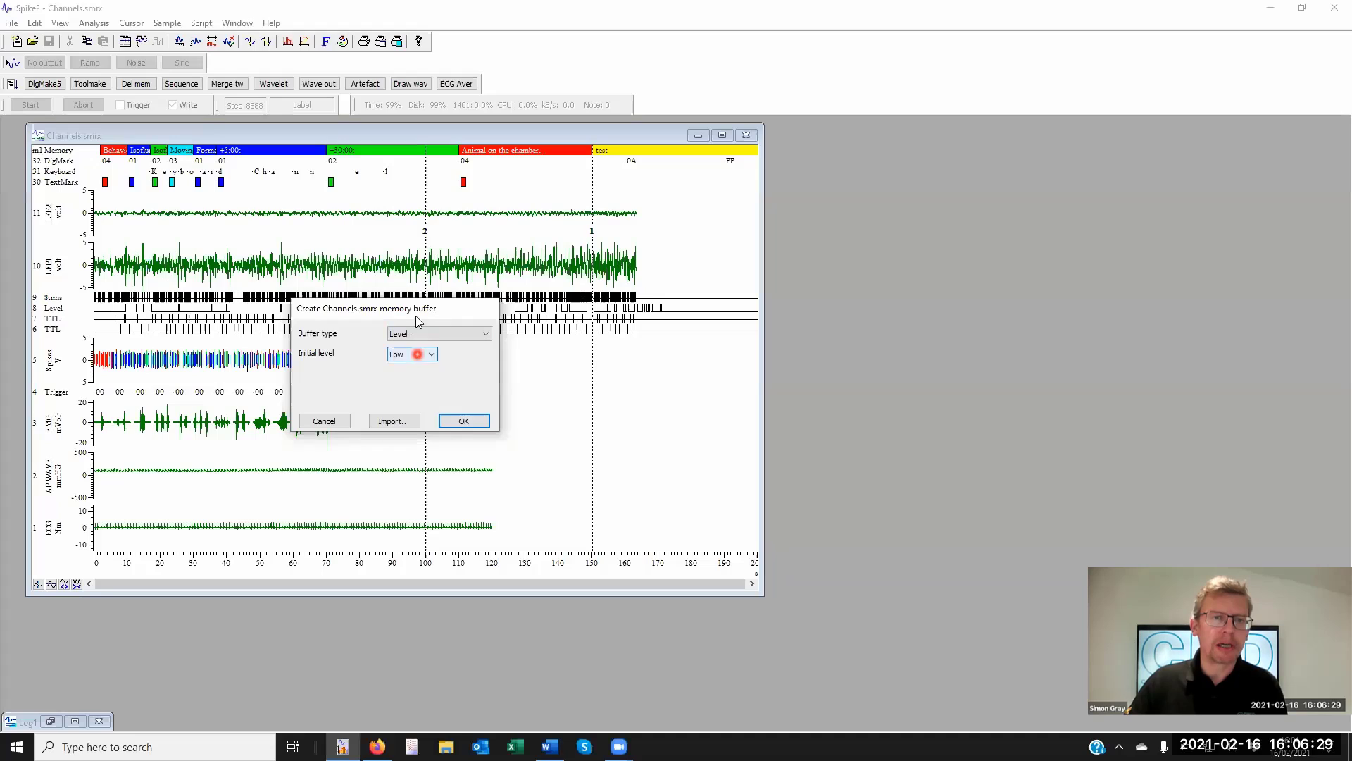
left_click(449, 358)
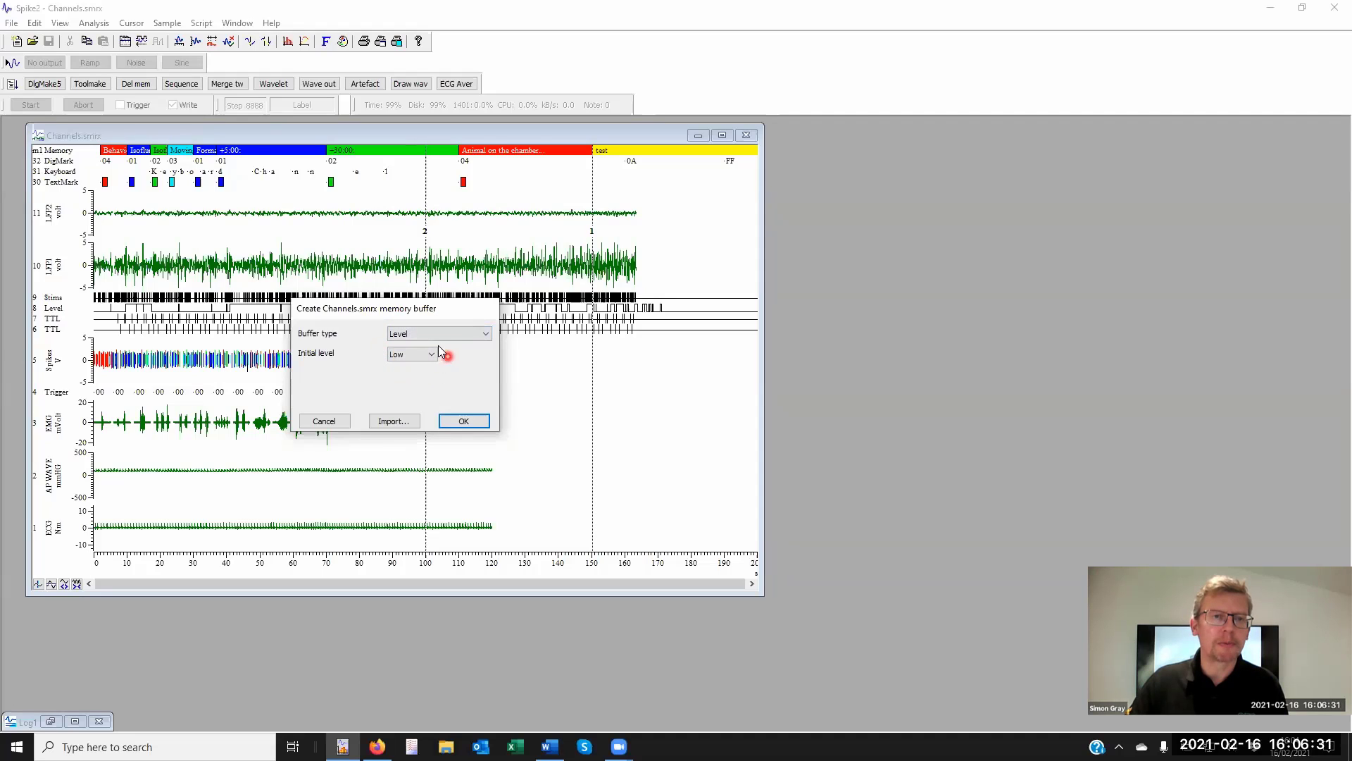
left_click(437, 355)
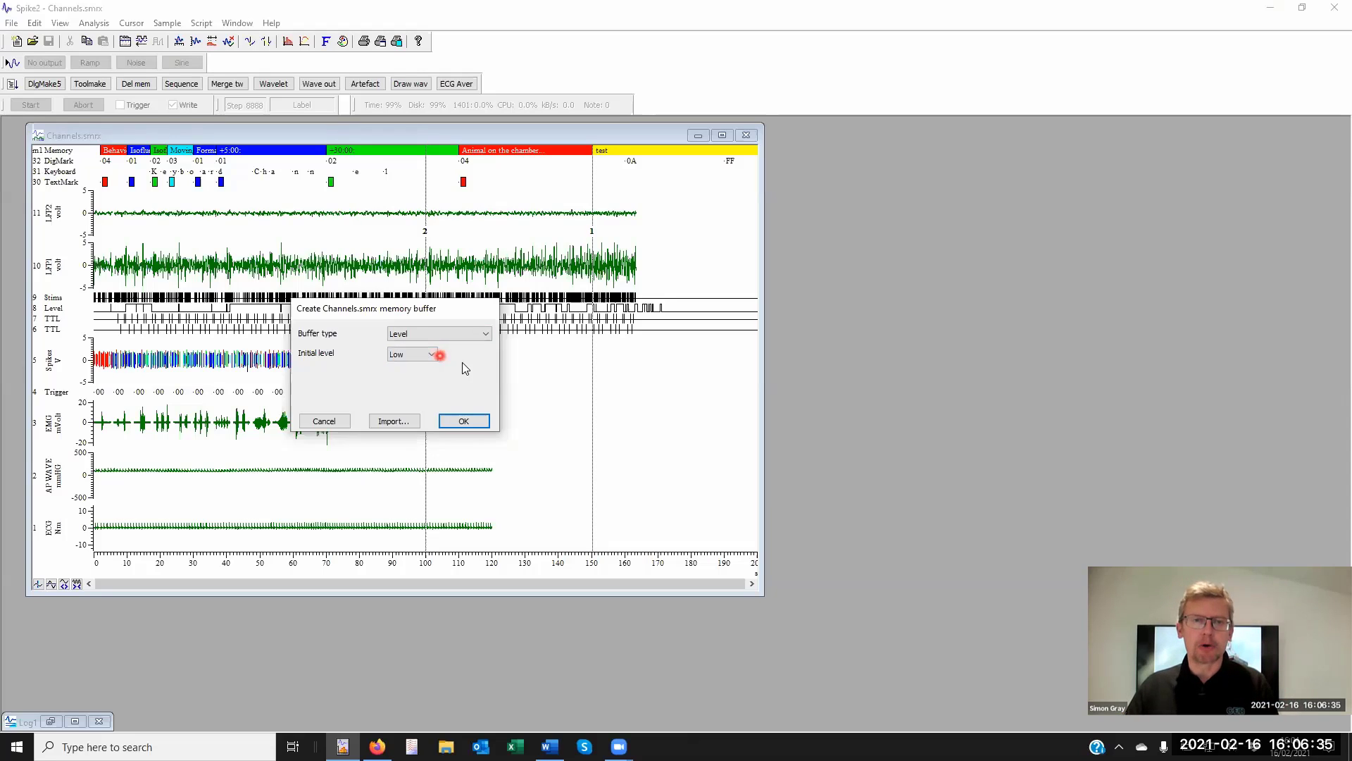
left_click(39, 308)
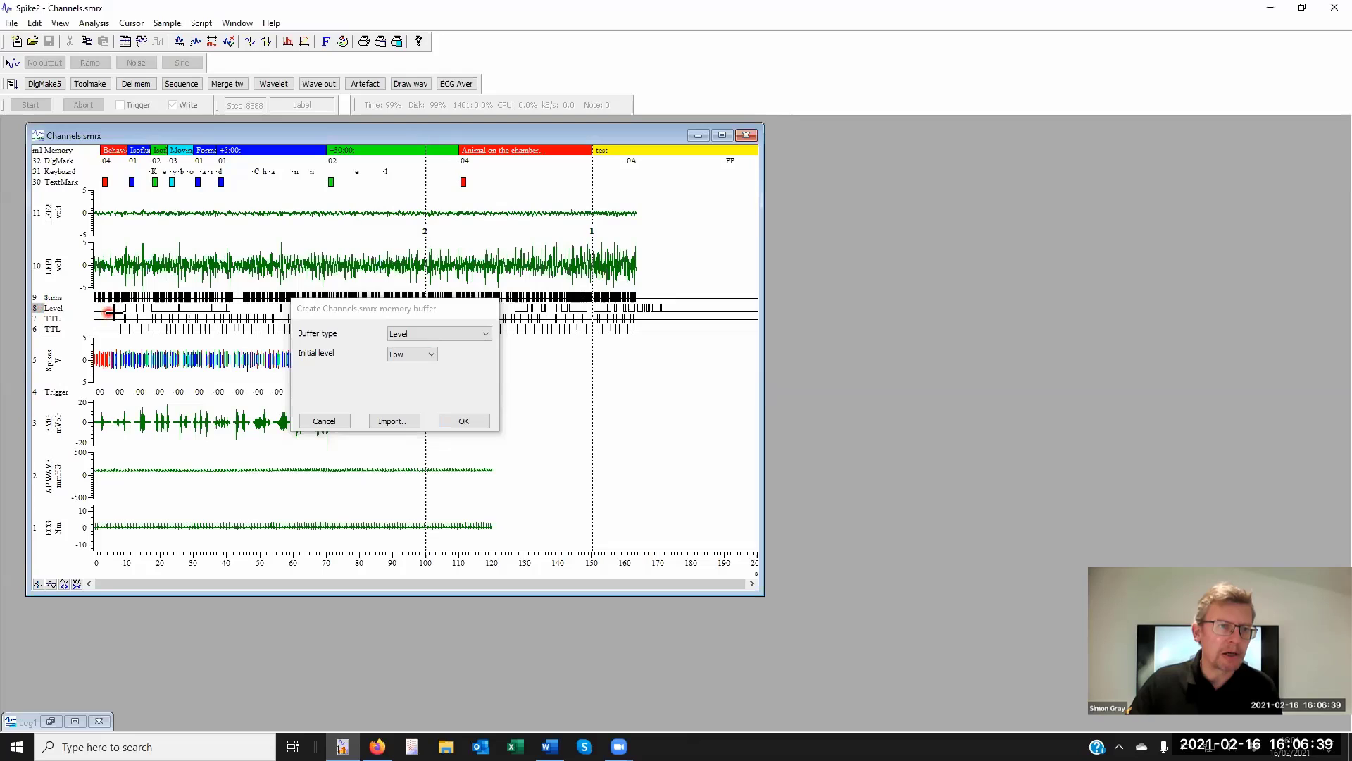
left_click(469, 421)
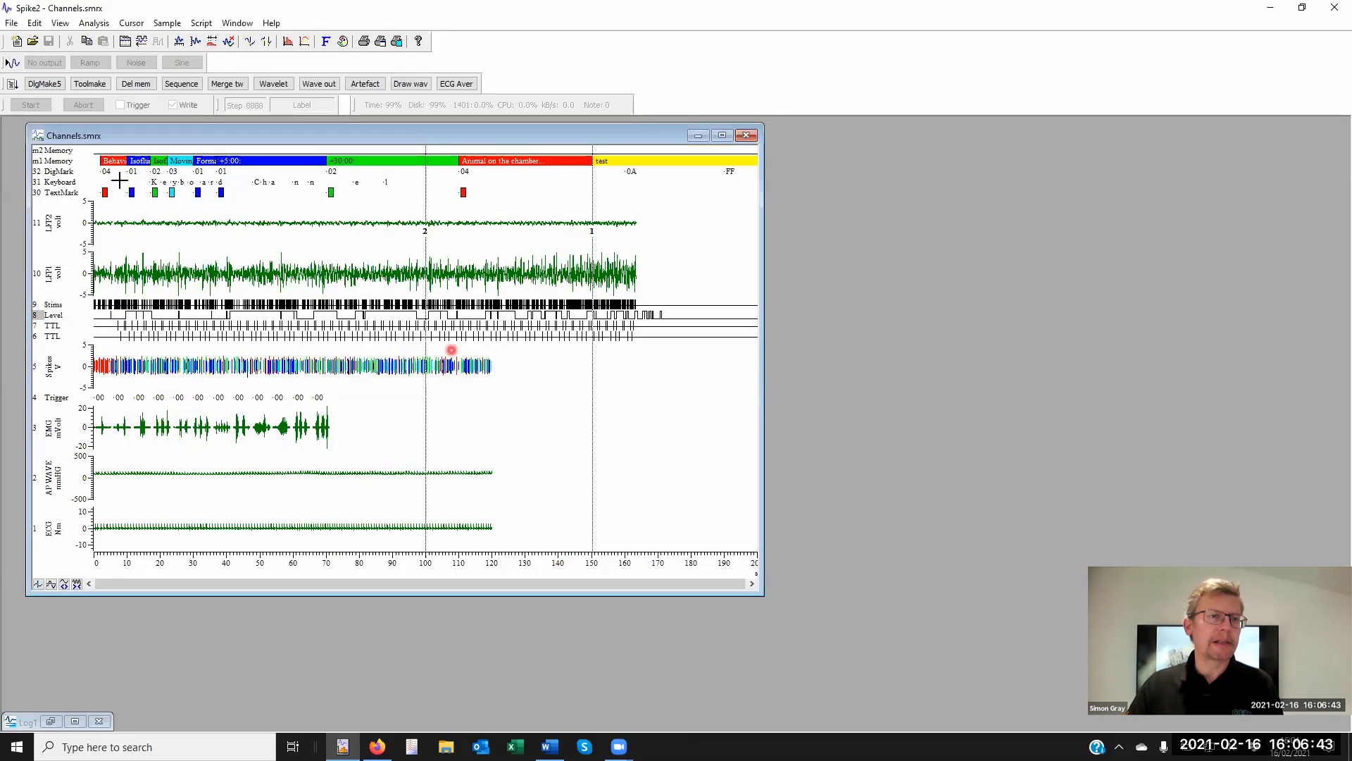
- Move the m2 Memory channel directly above channel 9 Stims and maximise the Channels.smrx view, reducing the LFP channels' height
left_click_drag(37, 150, 81, 300)
double_click(501, 134)
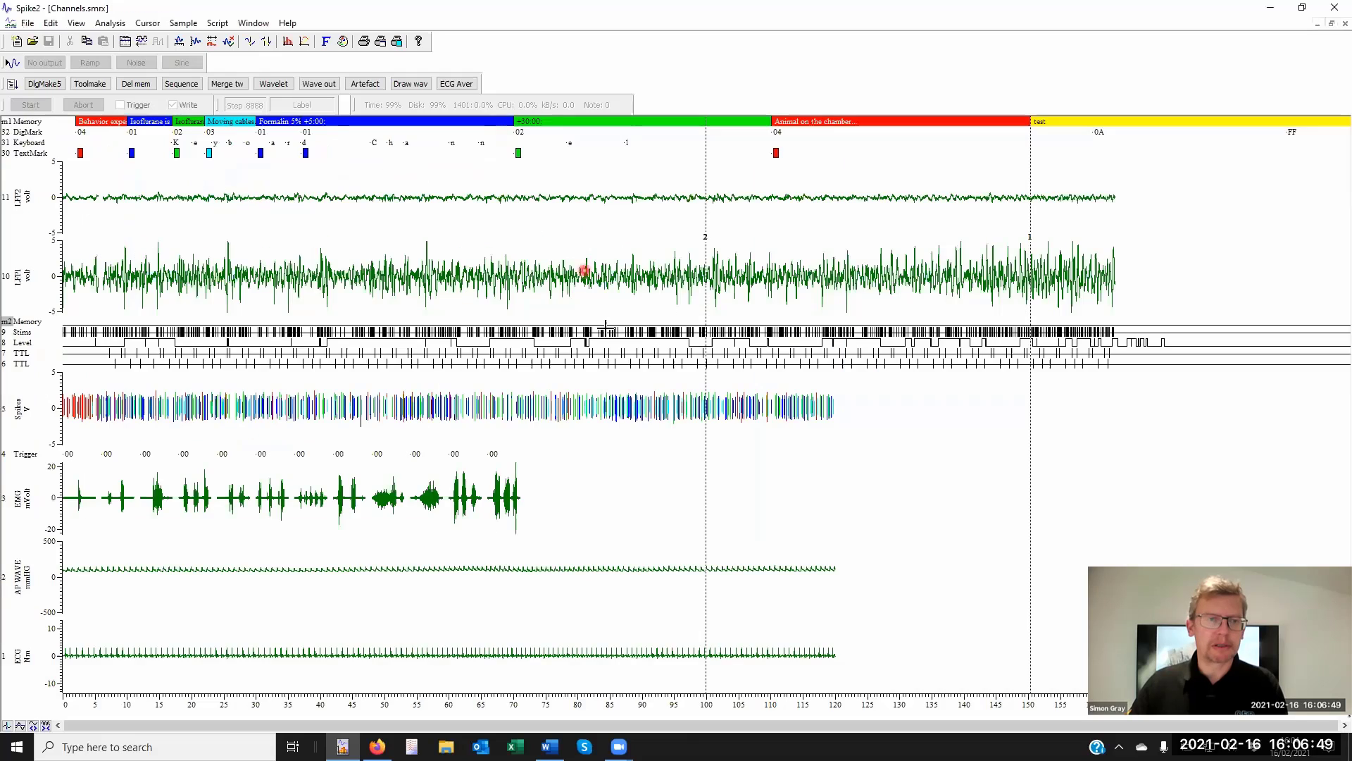
left_click_drag(443, 305, 444, 266)
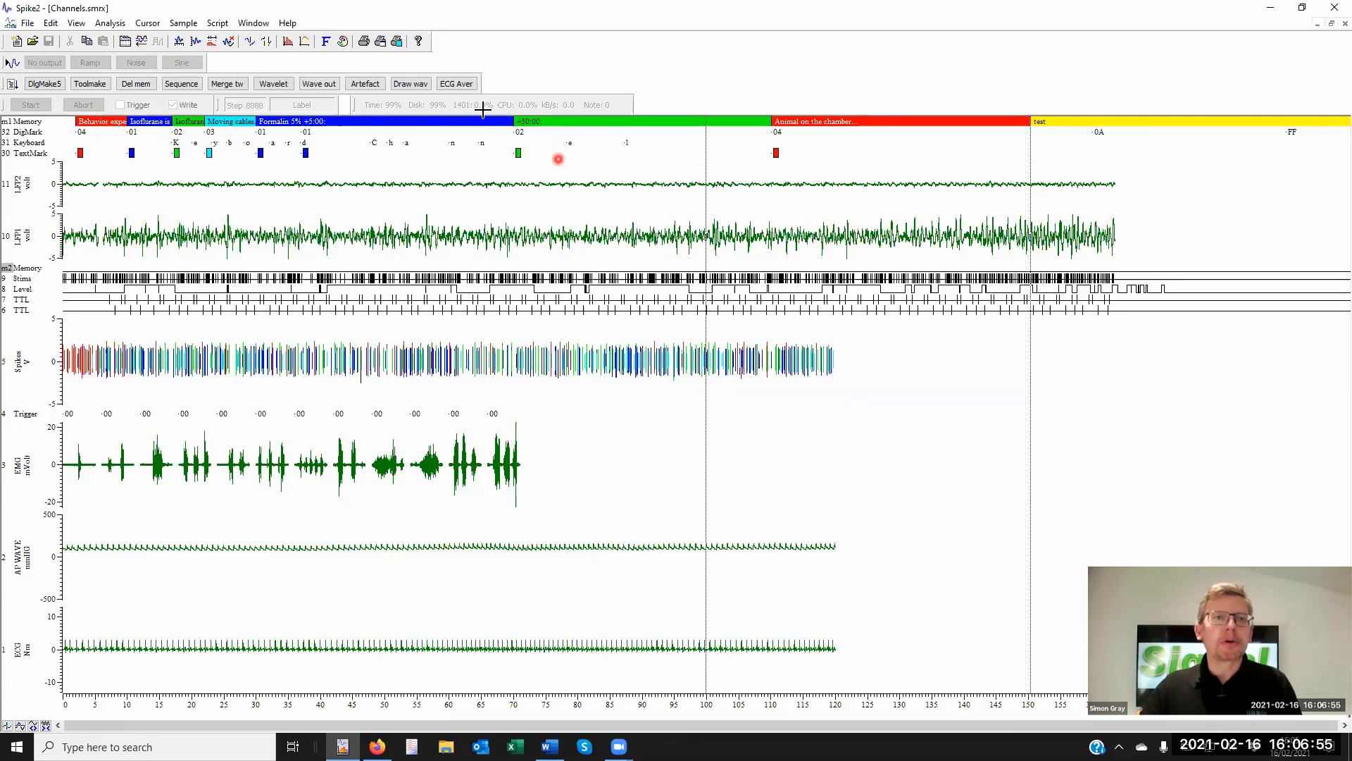
- Evaluate the script line Burstmake(2002, 9, 0, MaxTime(), 0.2) and zoom in on the m2 bursts at about 25 to 30 s
left_click(217, 23)
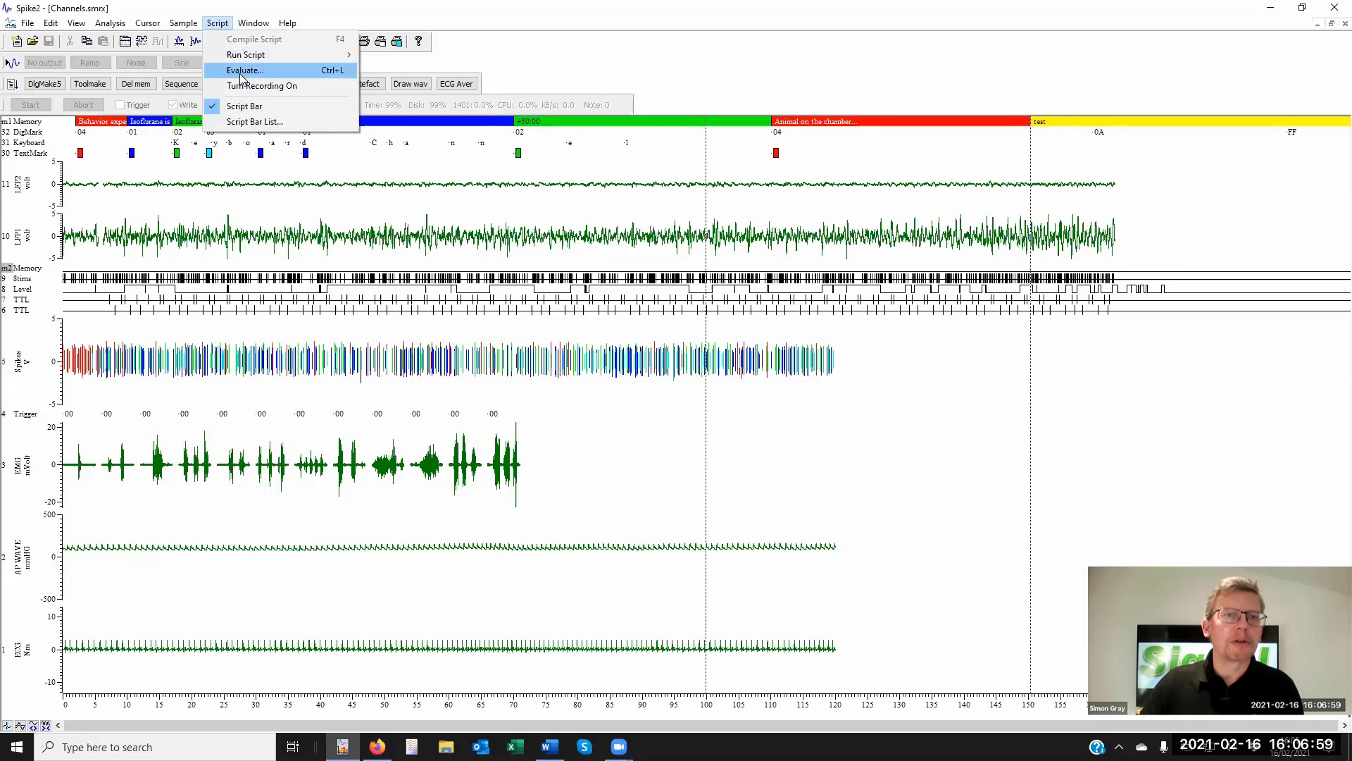
left_click(312, 70)
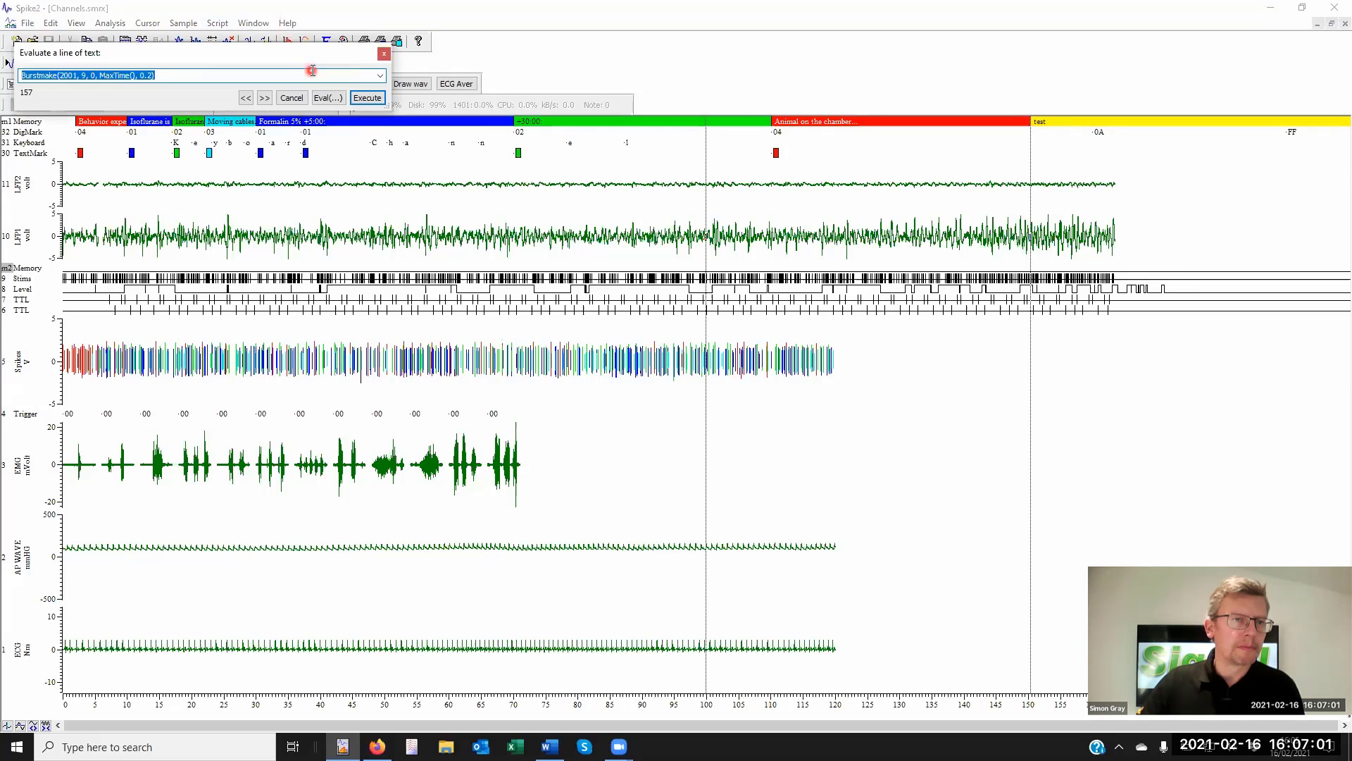
left_click(73, 75)
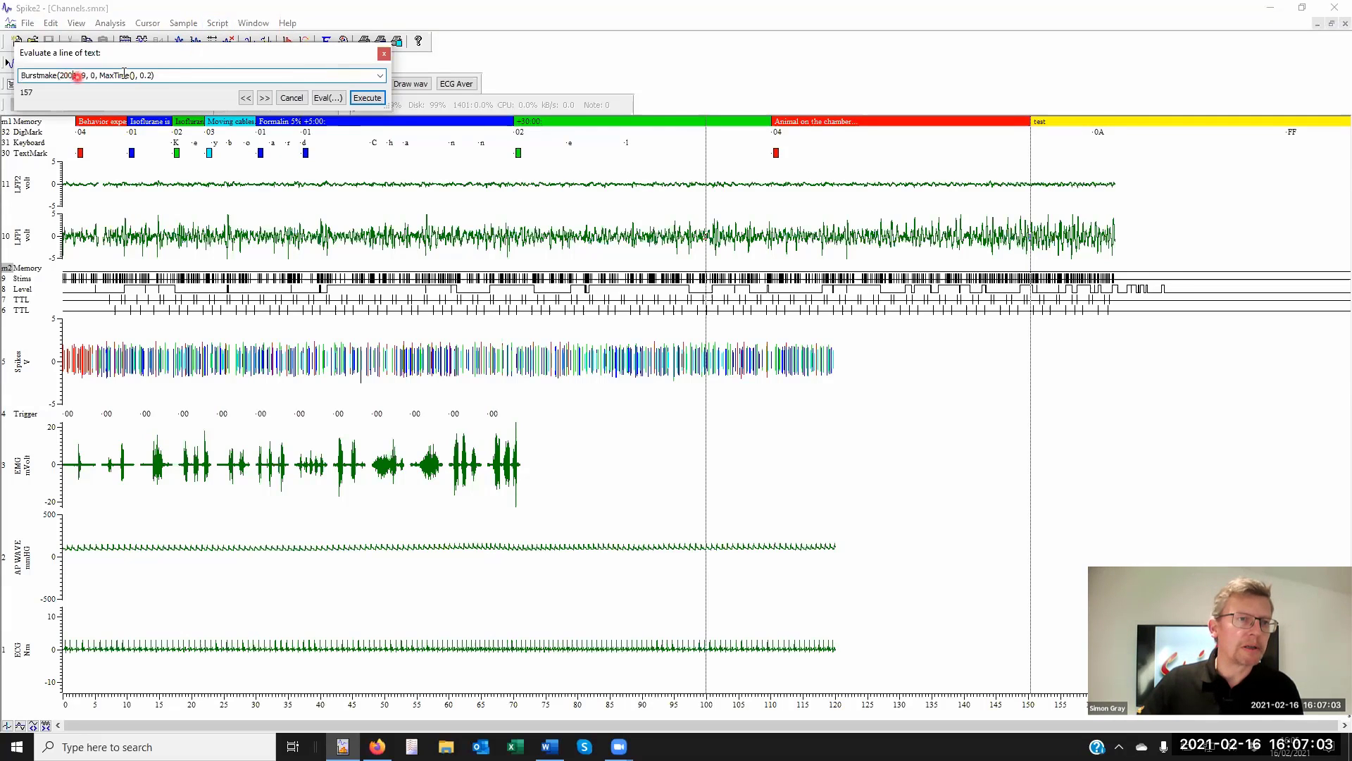
key("BackSpace")
type("2")
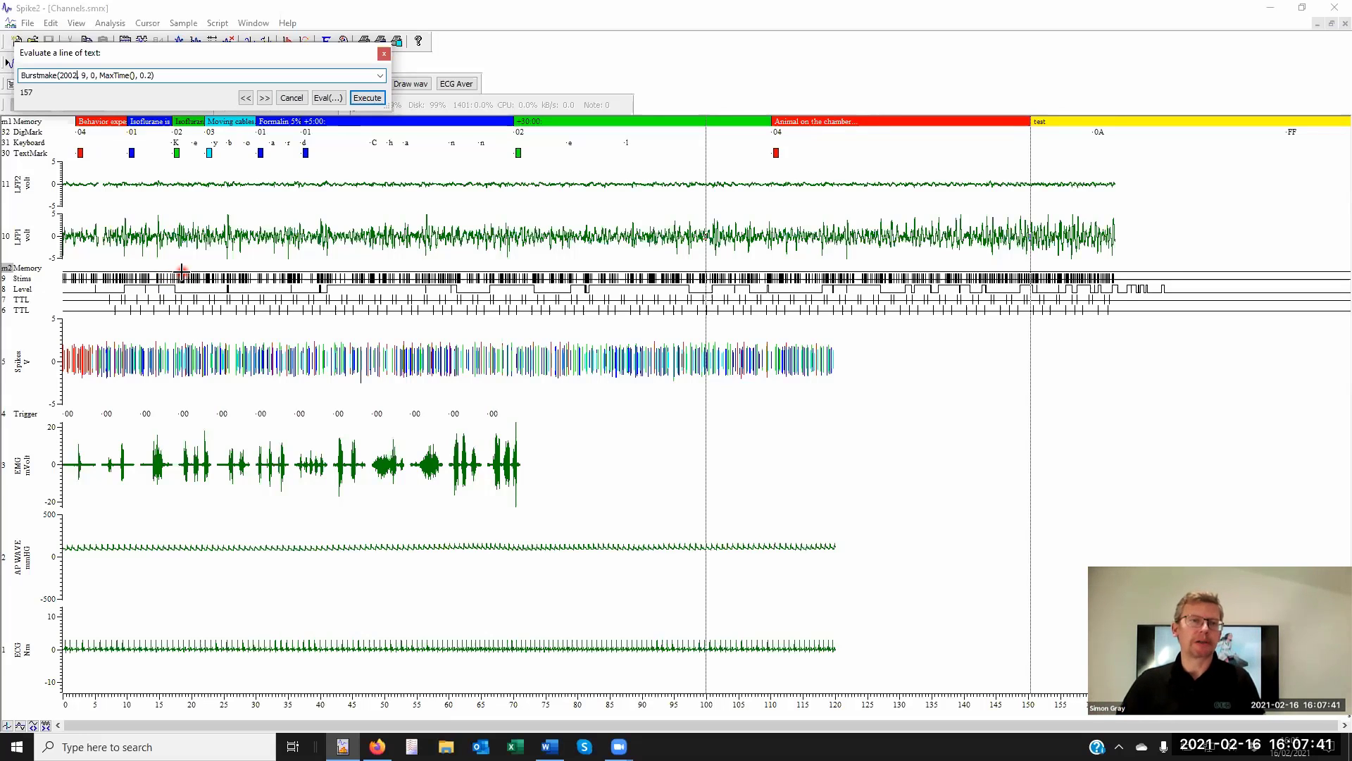
left_click(326, 99)
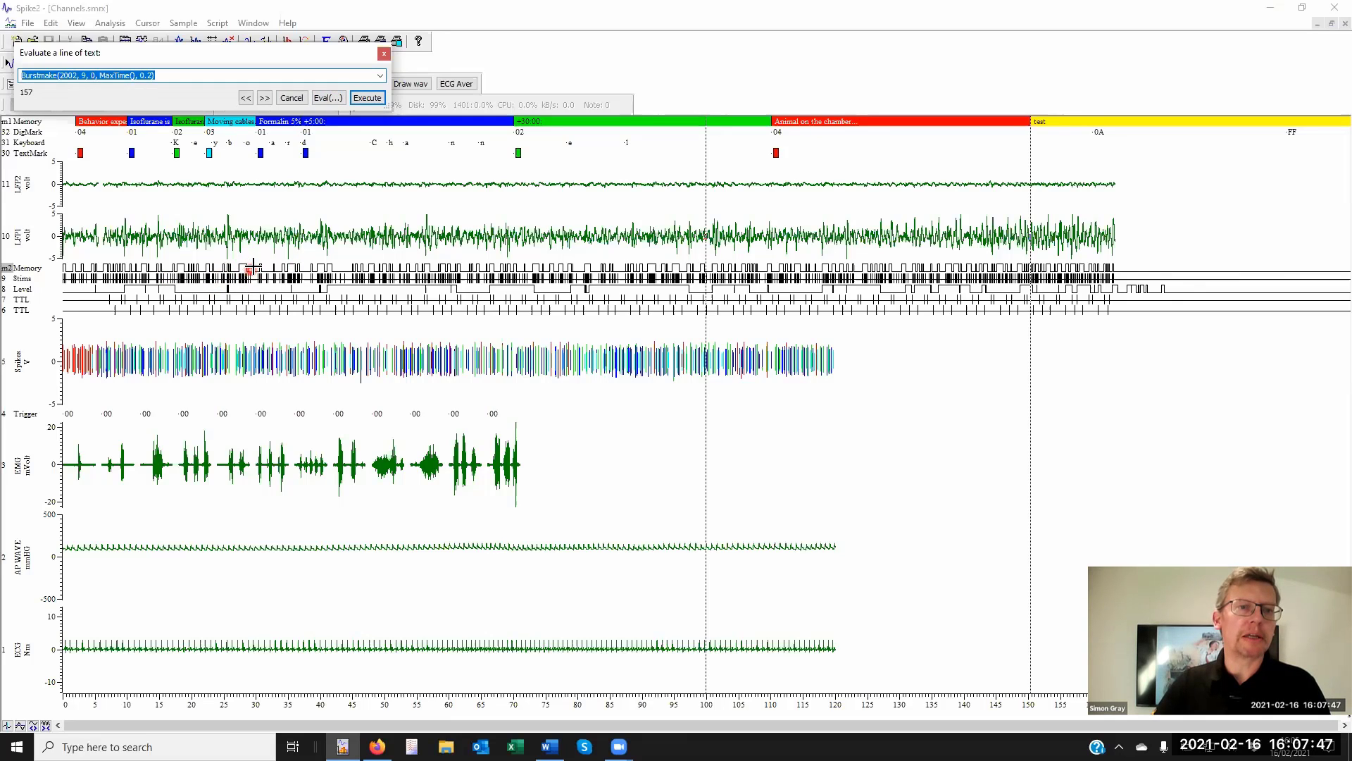
left_click_drag(226, 259, 262, 259)
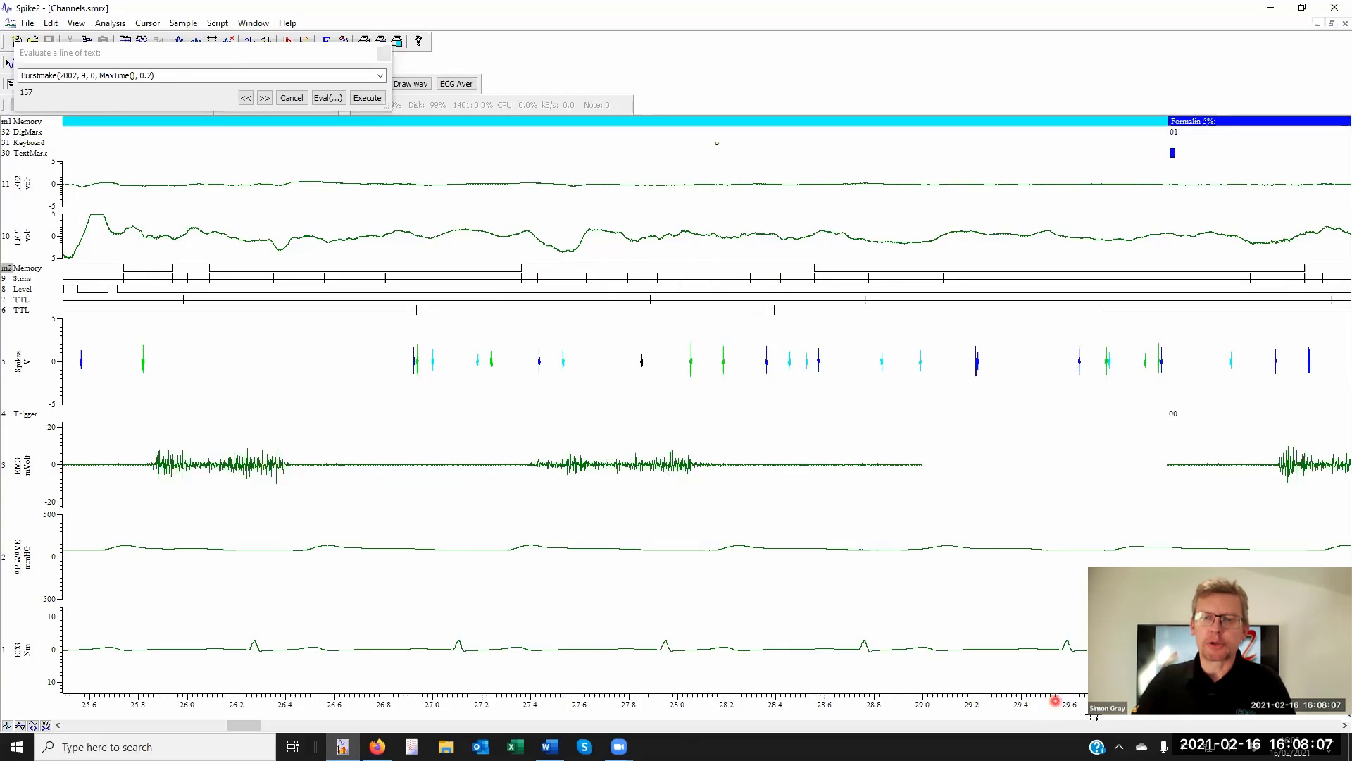
- Close the script line evaluator and place cursors 2 and 1 at the two ends of the EMG gap, at about 59 and 60 s
scroll(903, 704, "down", 10)
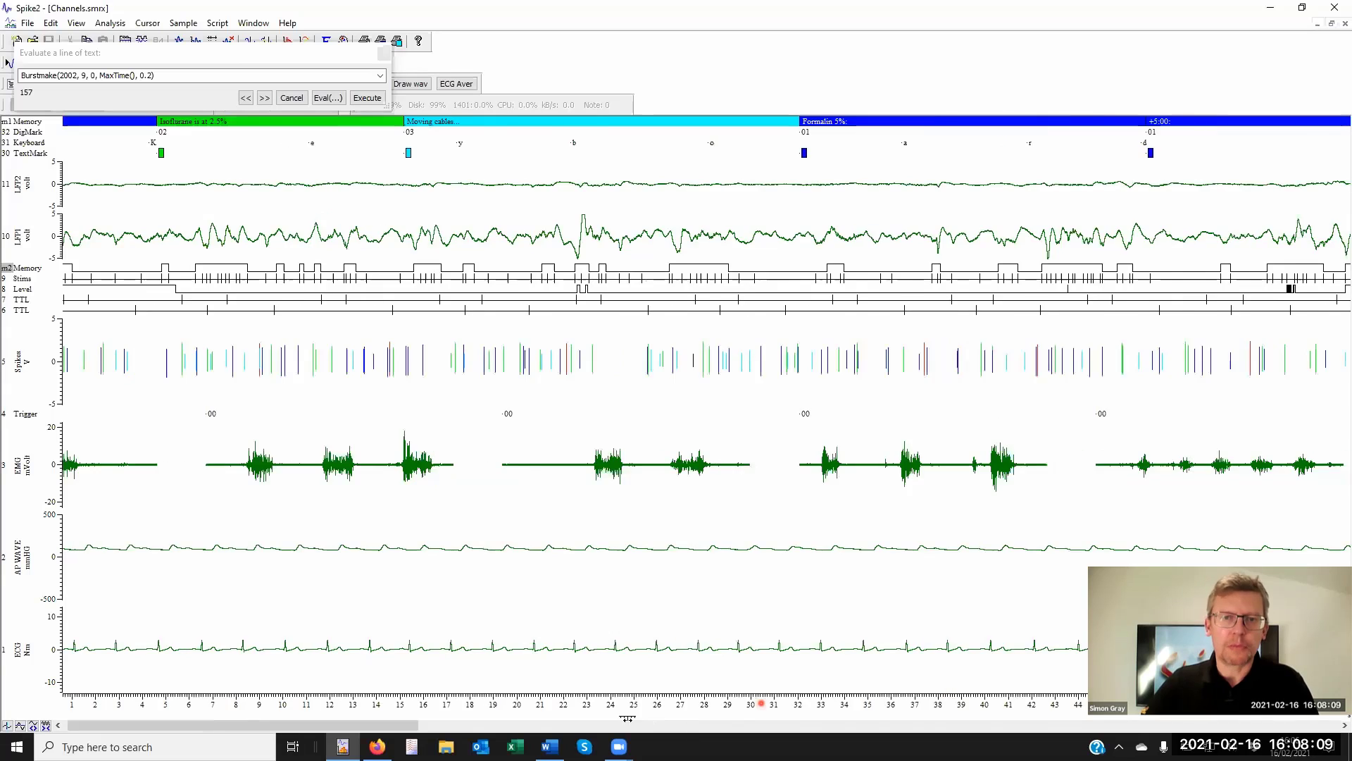
left_click(383, 54)
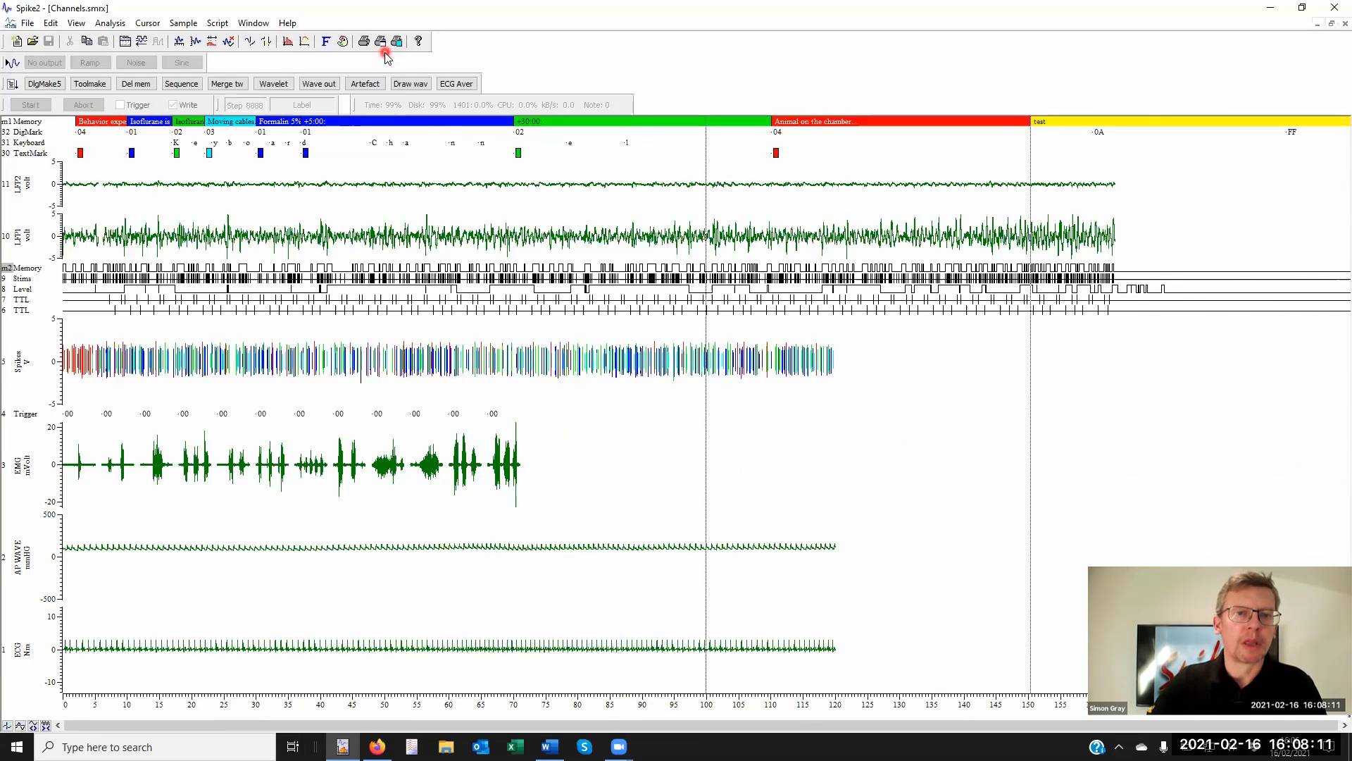
left_click(701, 376)
left_click_drag(703, 380, 442, 389)
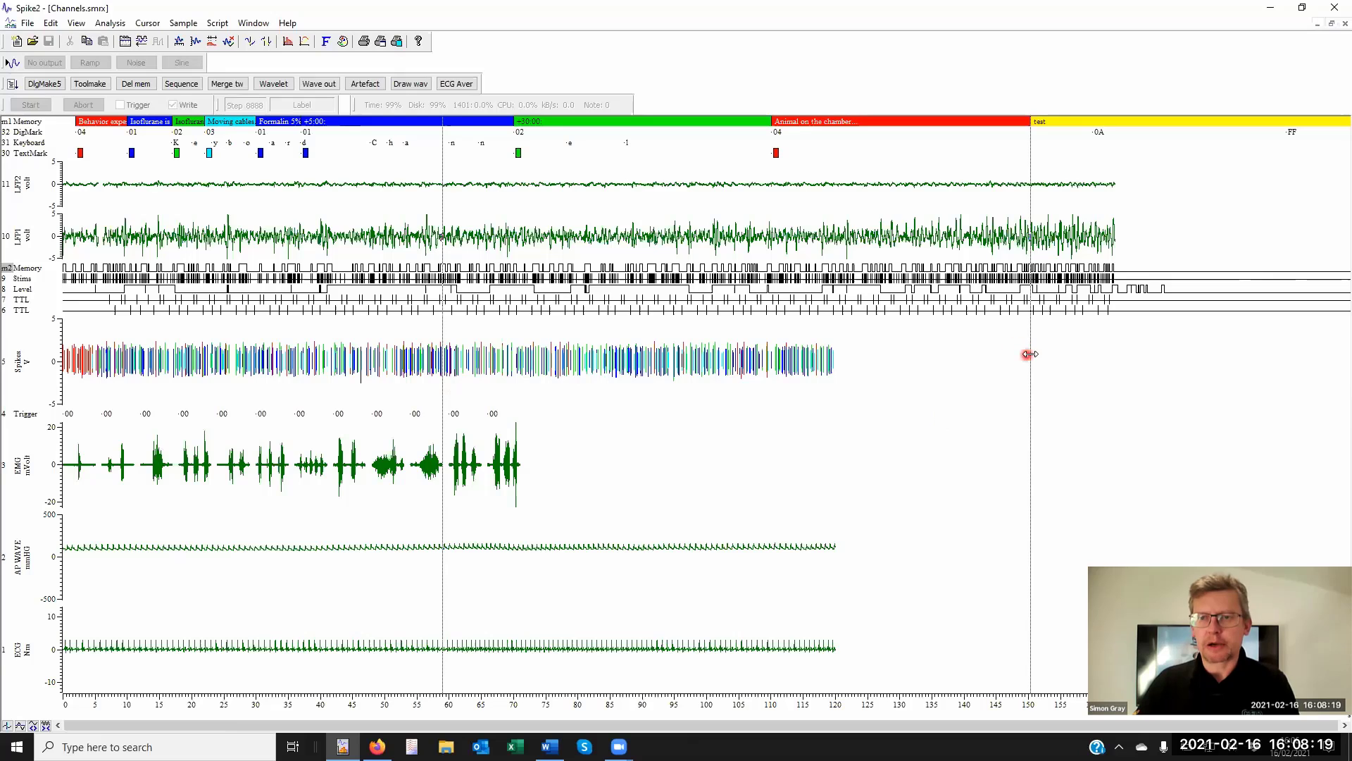
left_click_drag(819, 362, 451, 347)
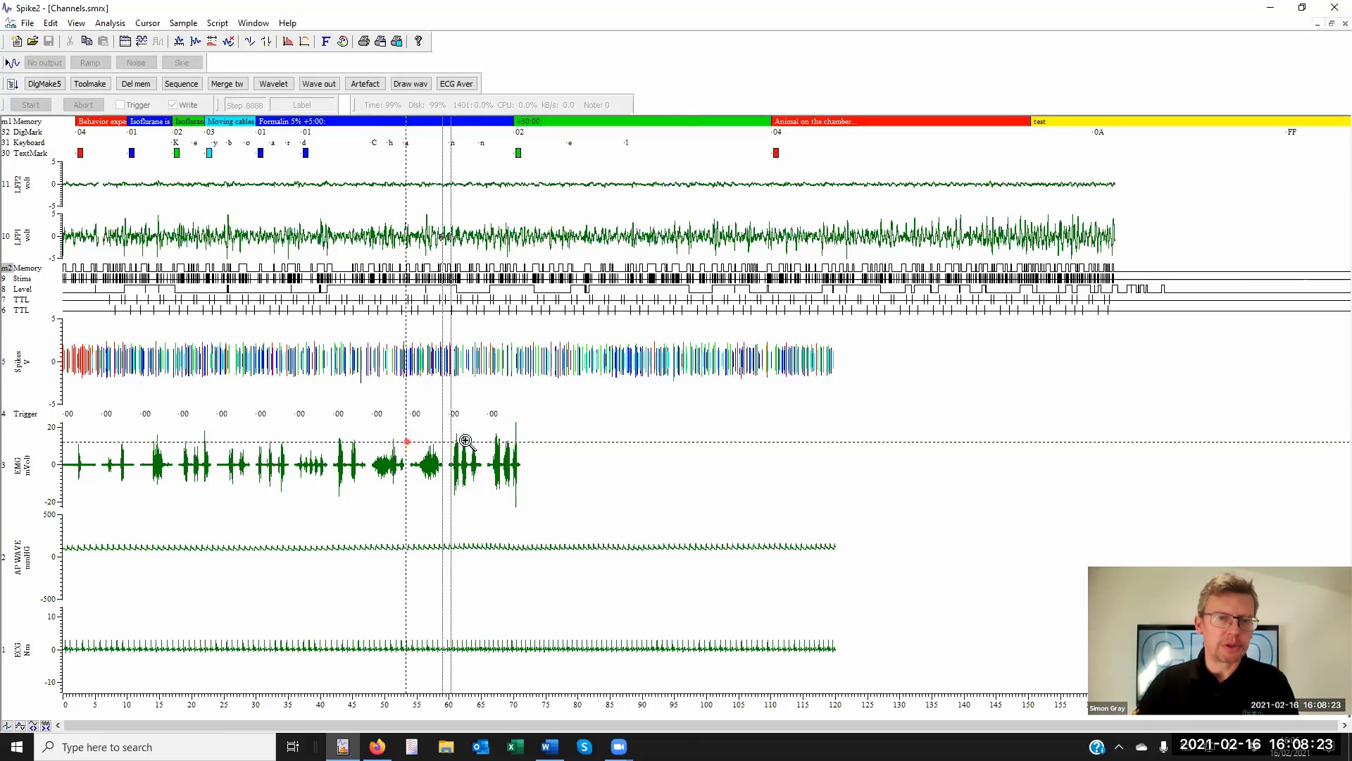
mouse_move(485, 440)
left_mouse_down()
mouse_move(519, 434)
mouse_move(529, 449)
mouse_move(470, 439)
left_mouse_up()
left_click(561, 429)
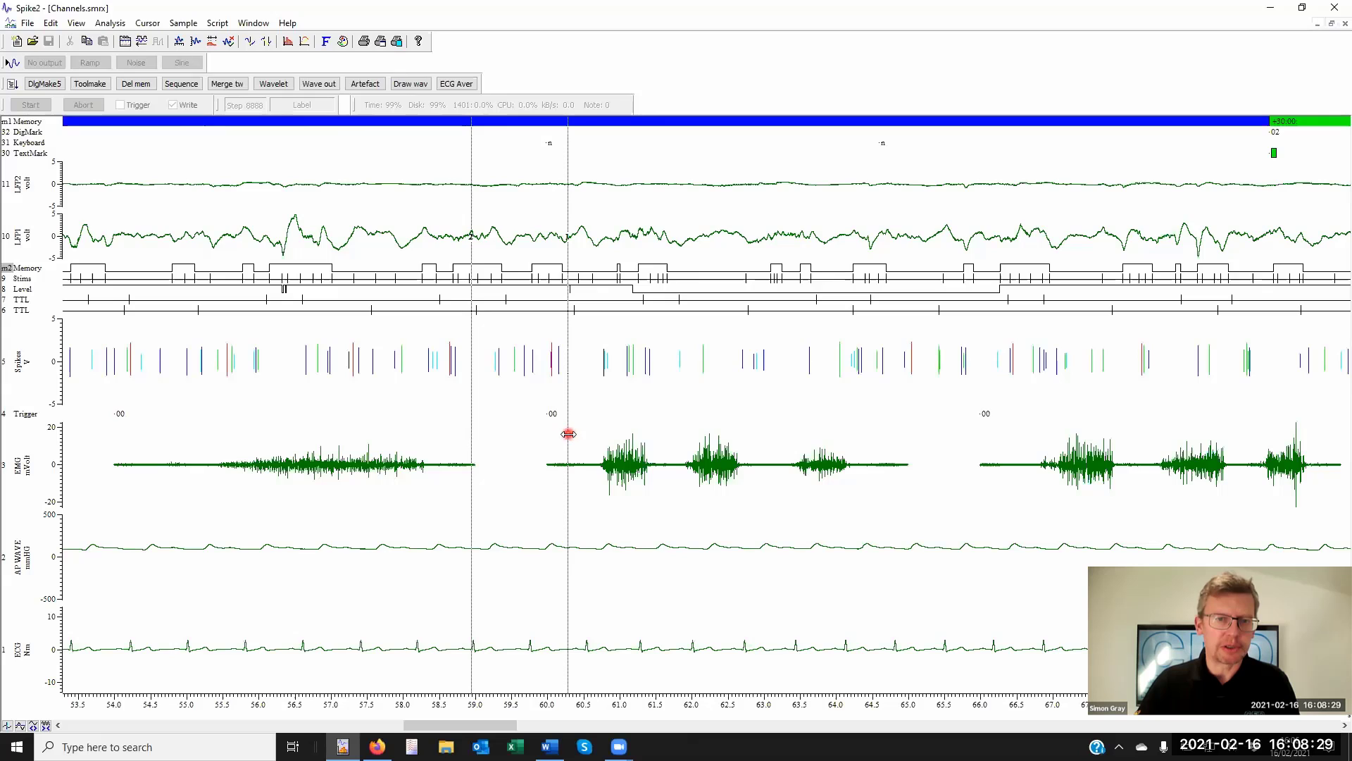
left_click_drag(561, 435, 551, 438)
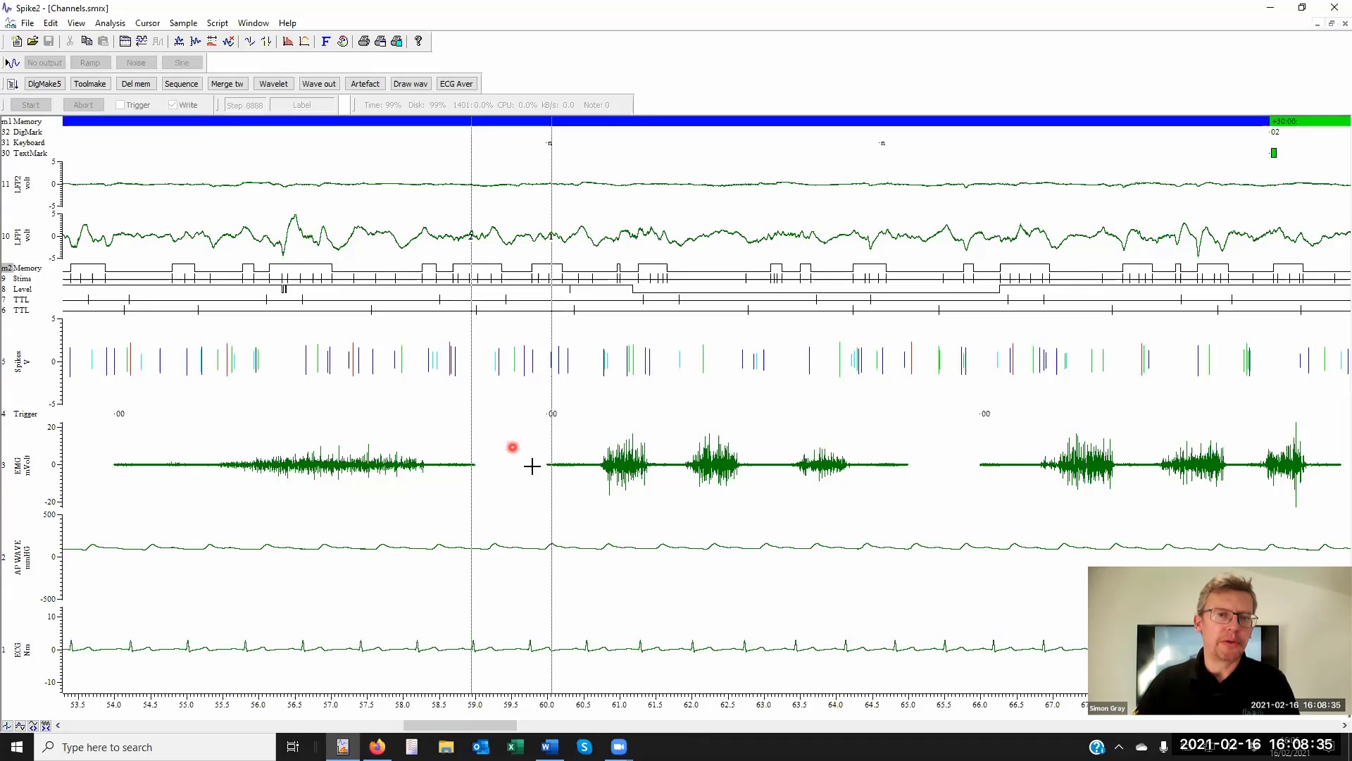
- Create a Waveform memory buffer in Channels.smrx with settings copied from channel 3 EMG, and open its channel import
left_click(124, 26)
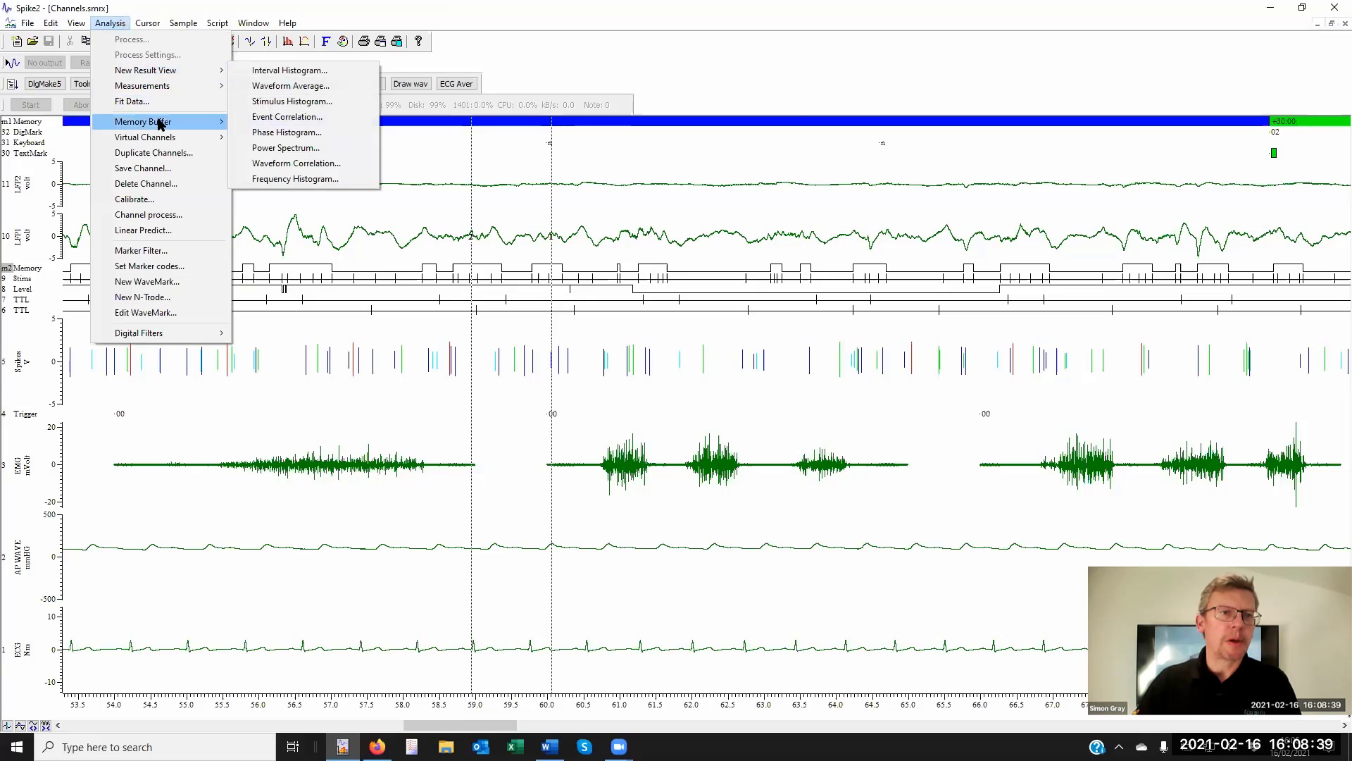
mouse_move(195, 129)
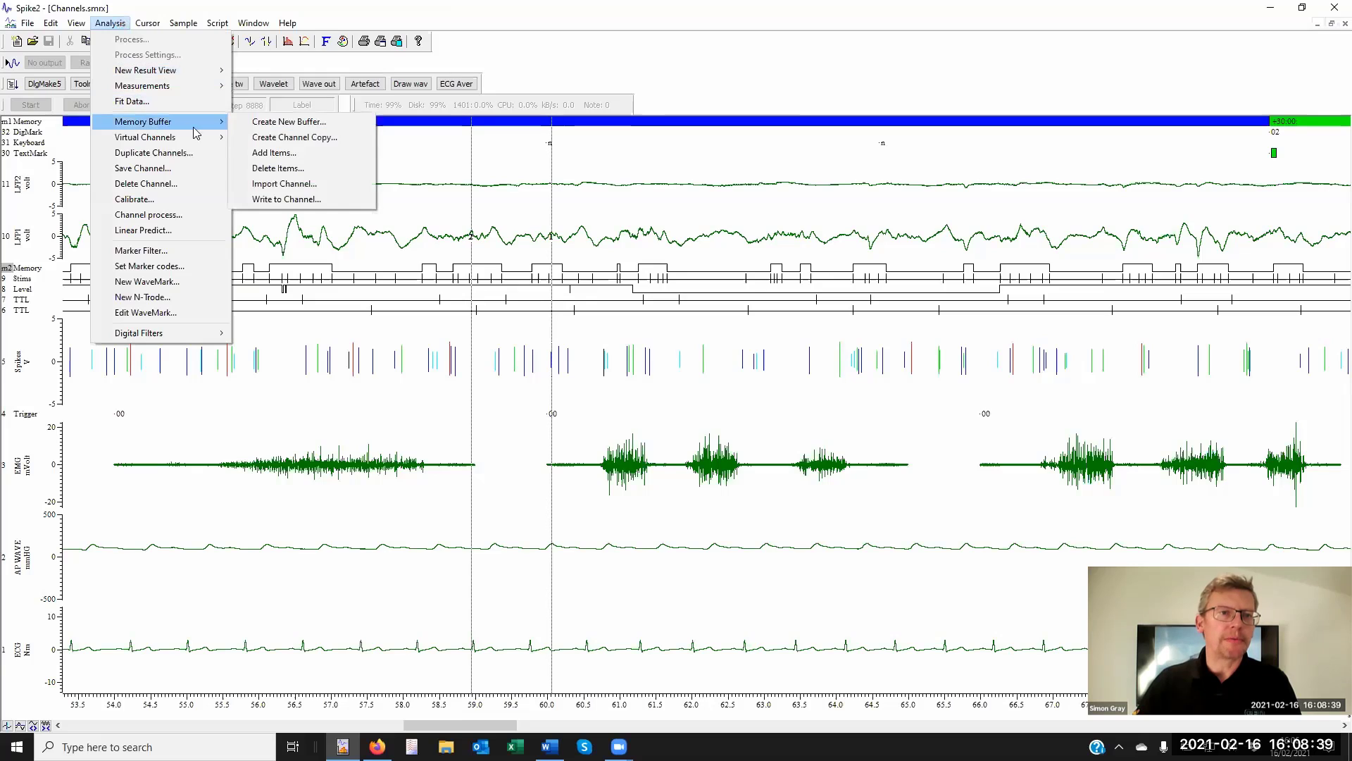
left_click(300, 124)
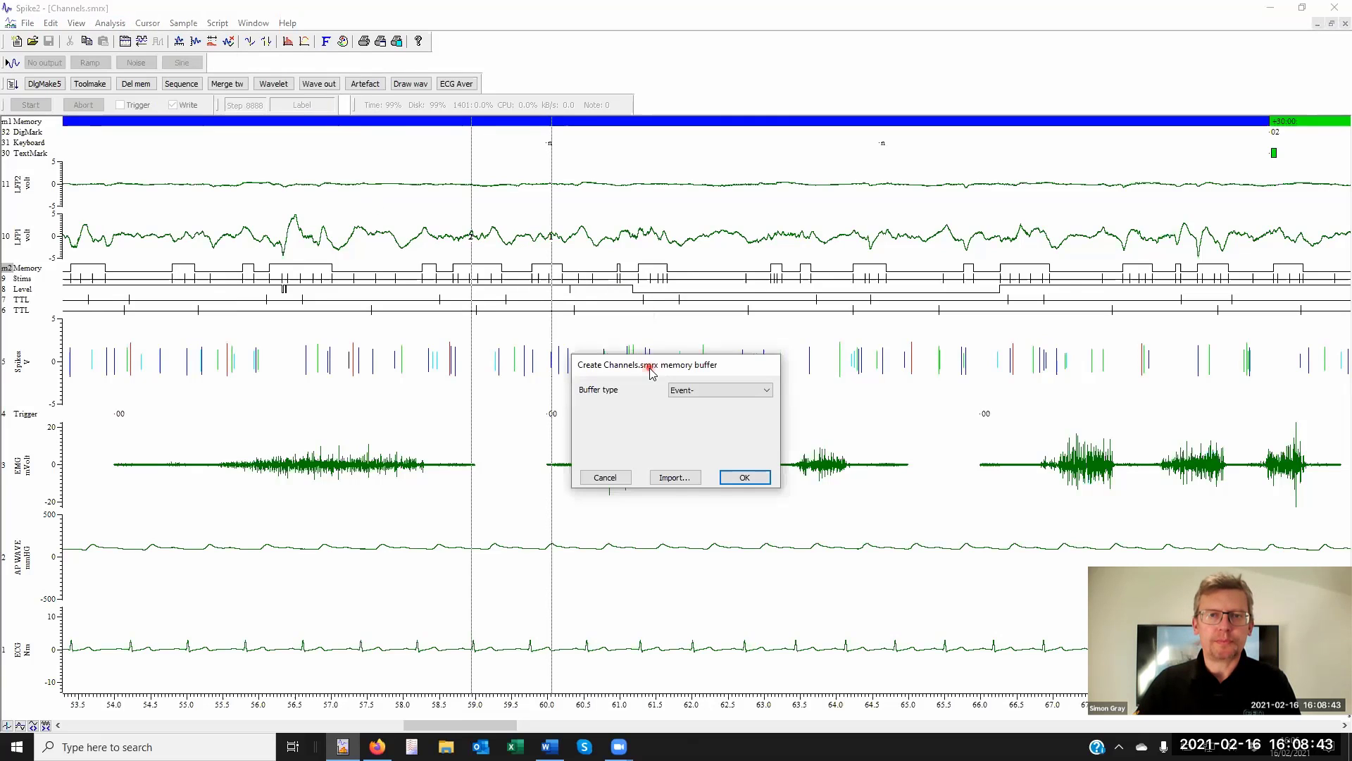
left_click_drag(652, 373, 678, 133)
left_click(761, 146)
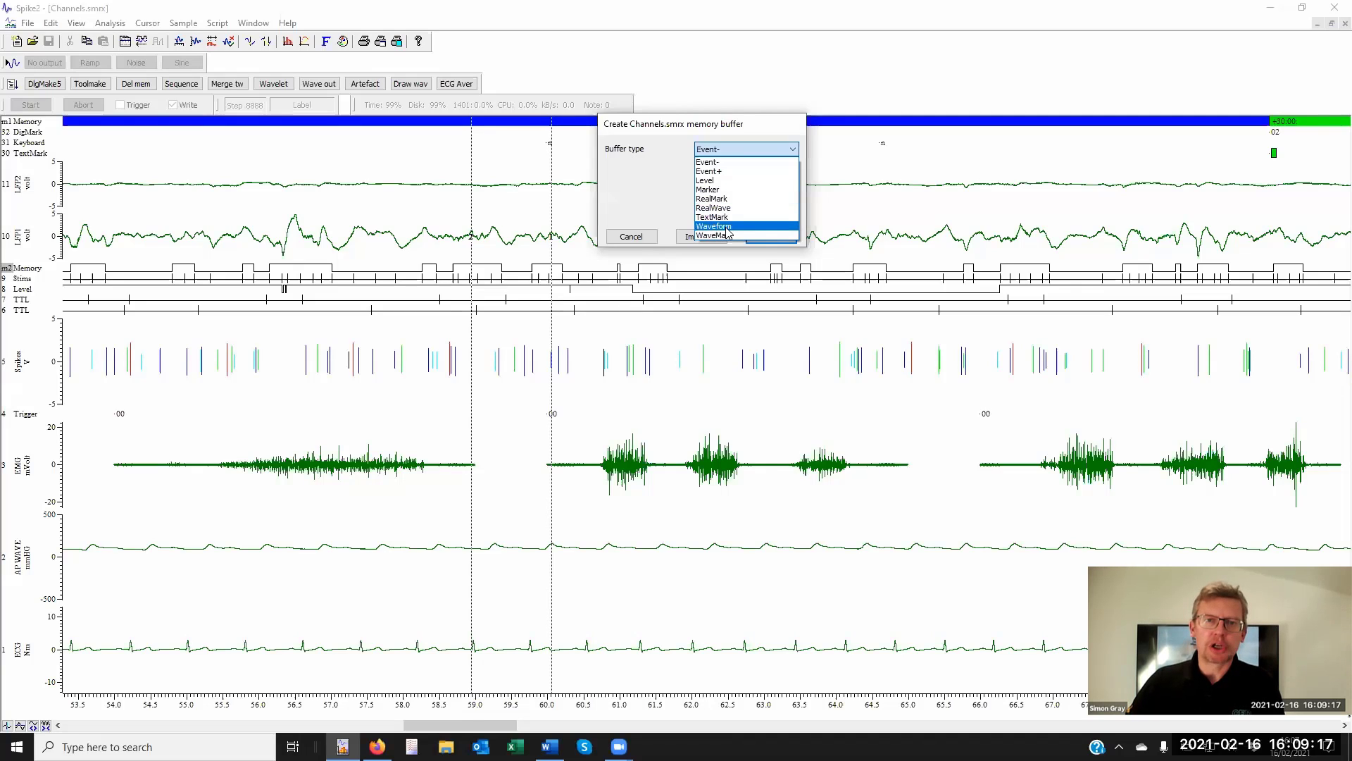
left_click(727, 230)
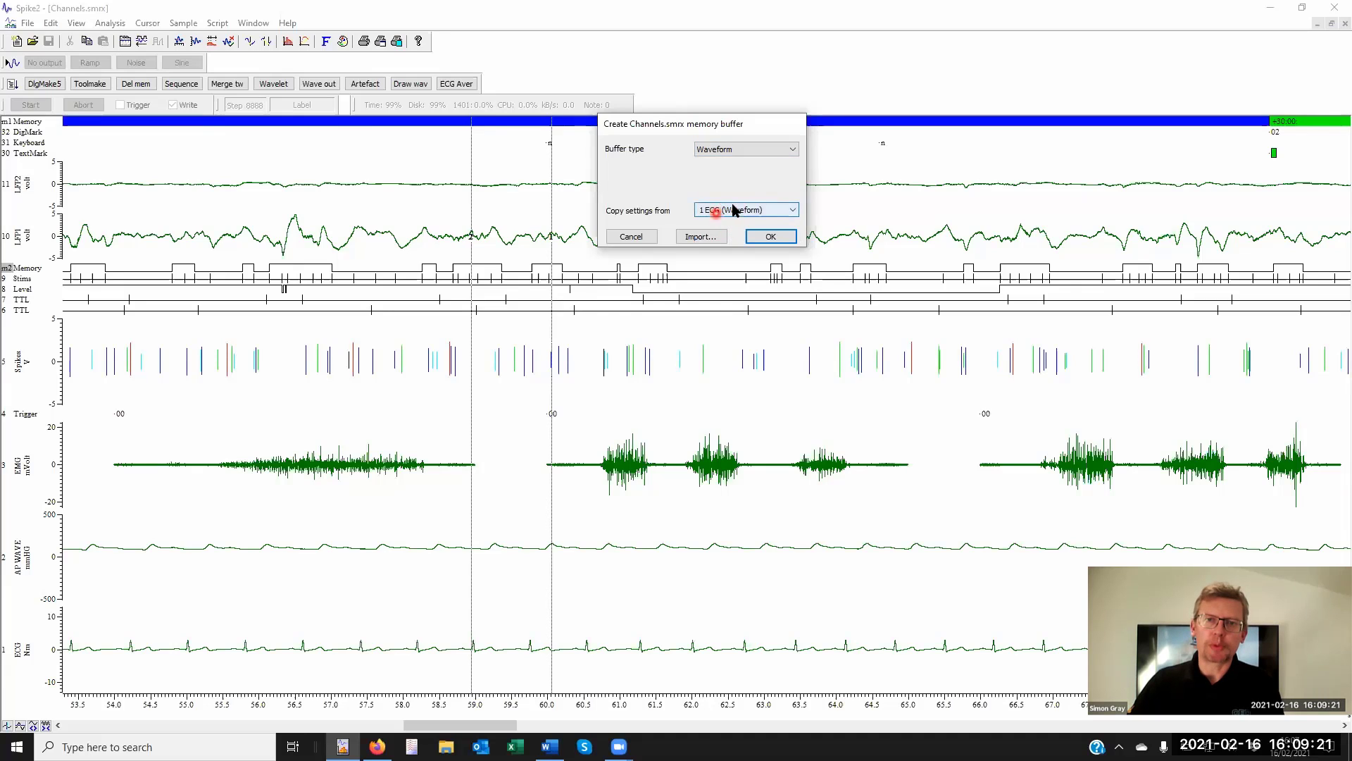
left_click(736, 209)
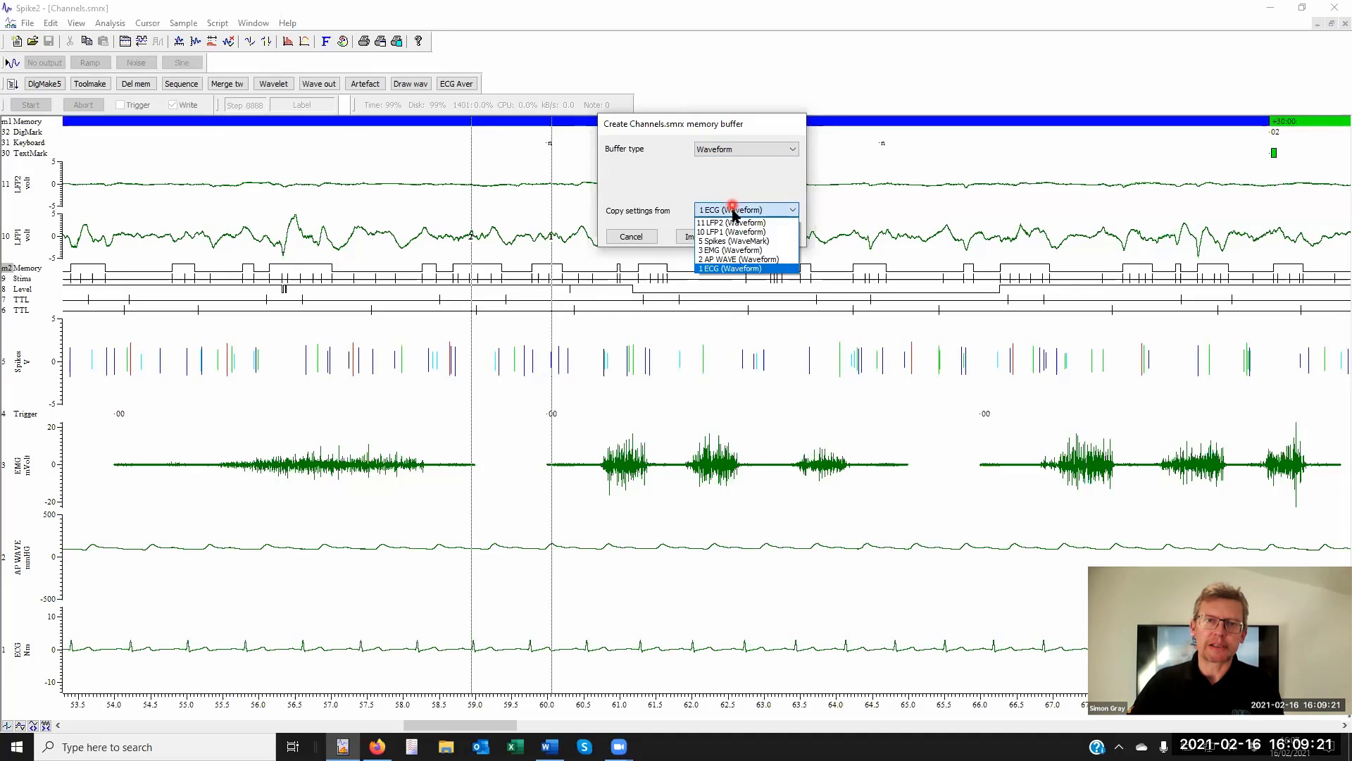
left_click(732, 250)
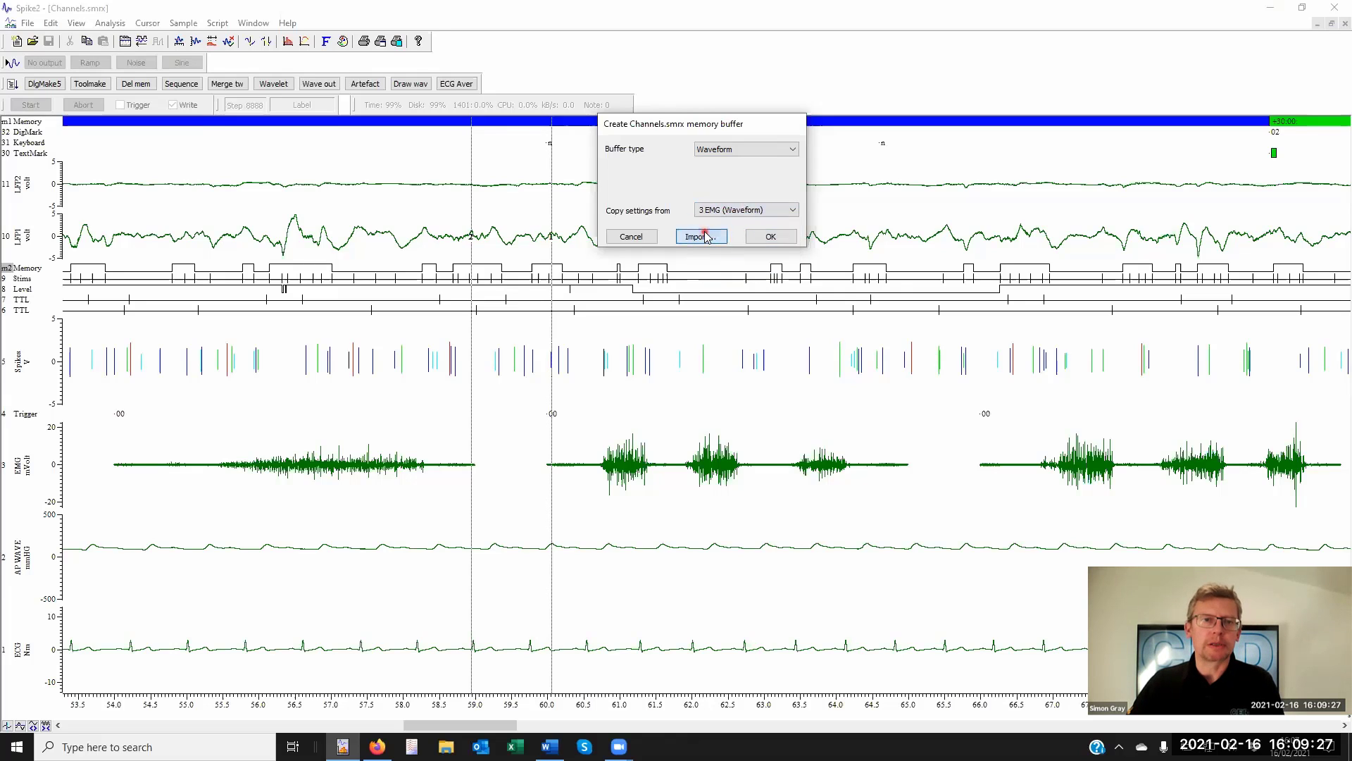
left_click(705, 236)
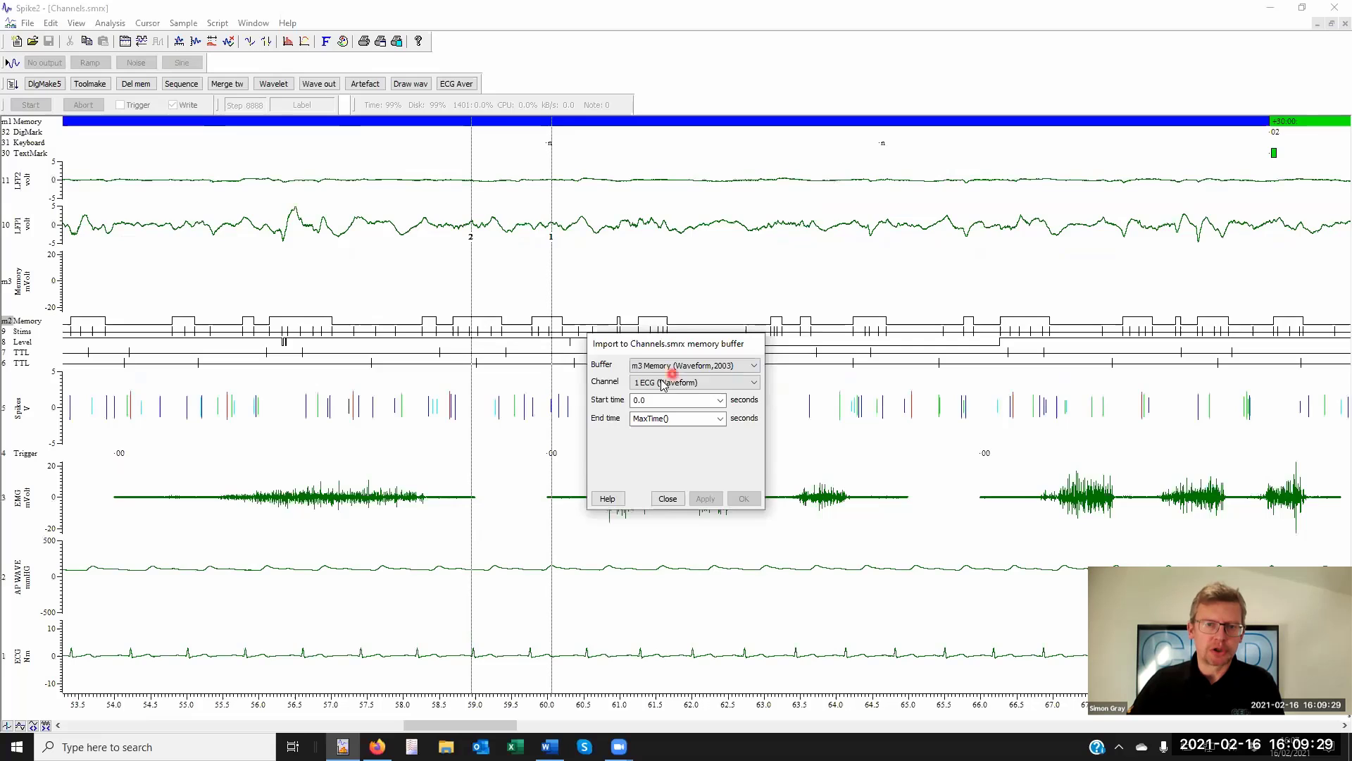
- Import channel 3 EMG into the m3 memory buffer from 0.0 to Cursor(1)
left_click(662, 383)
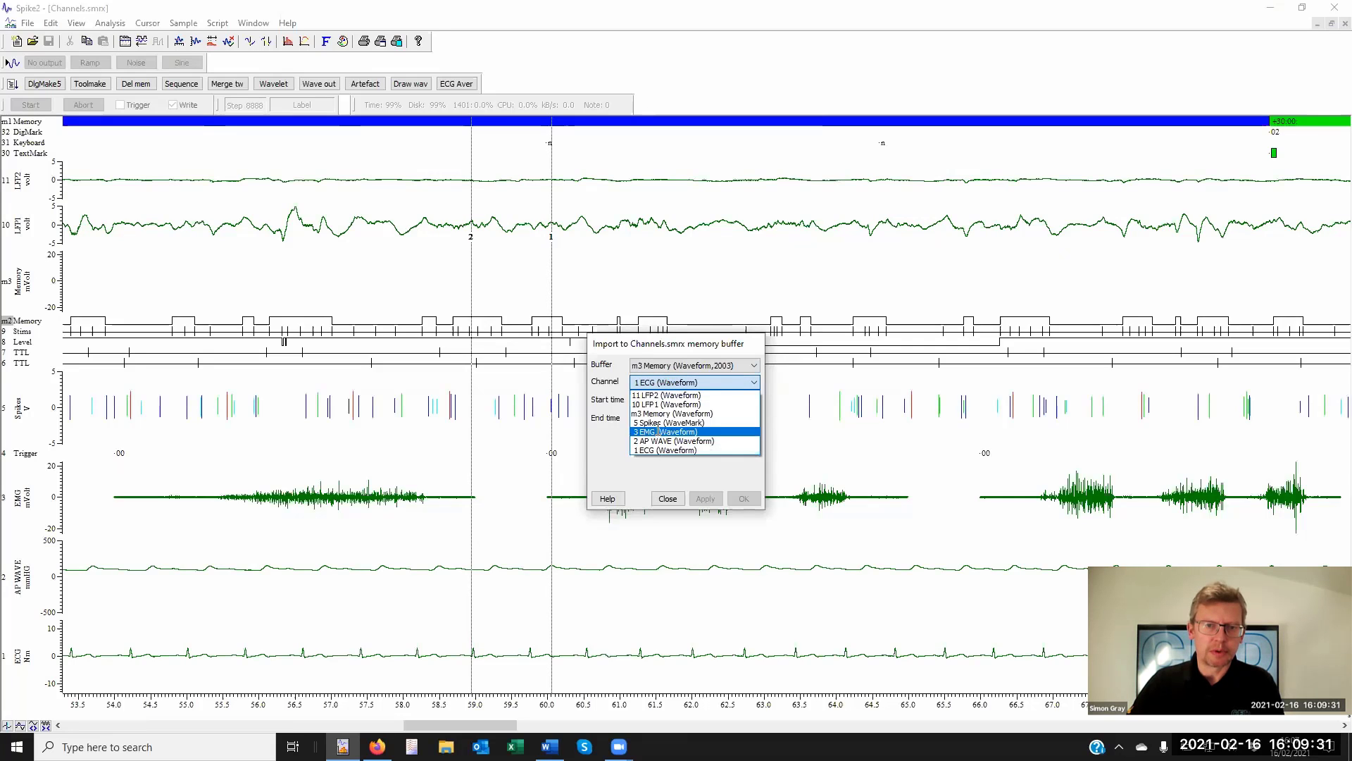
left_click(659, 431)
left_click(720, 418)
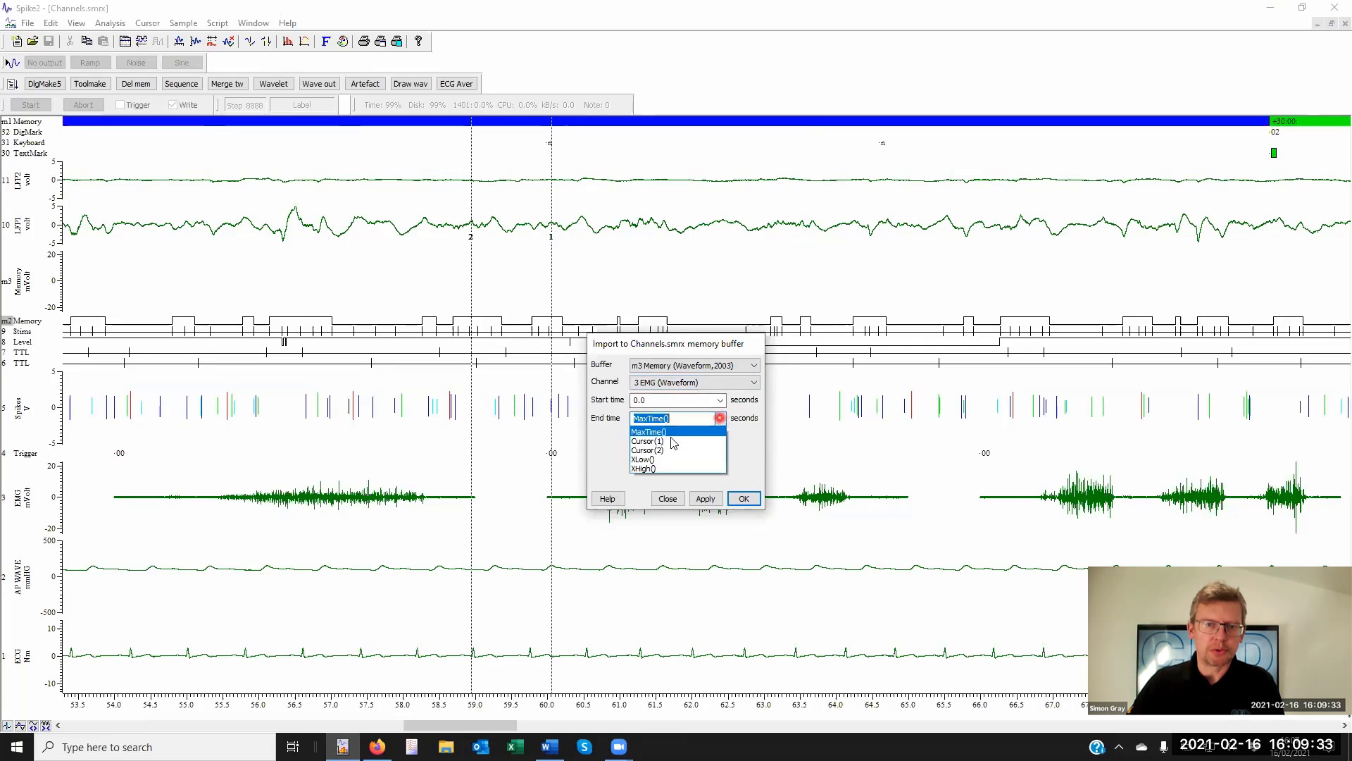
left_click(672, 441)
left_click(707, 499)
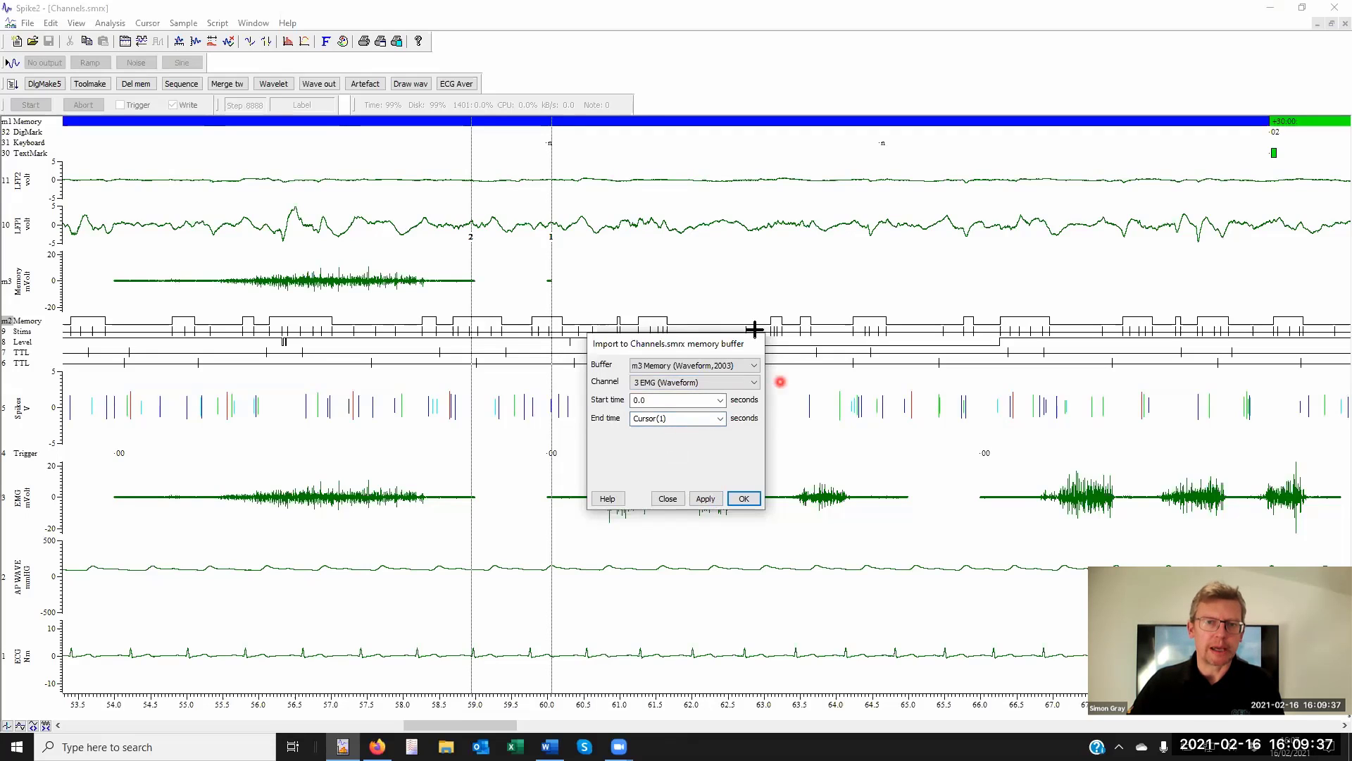
- Empty all items from the m3 memory buffer
left_click_drag(701, 351, 825, 157)
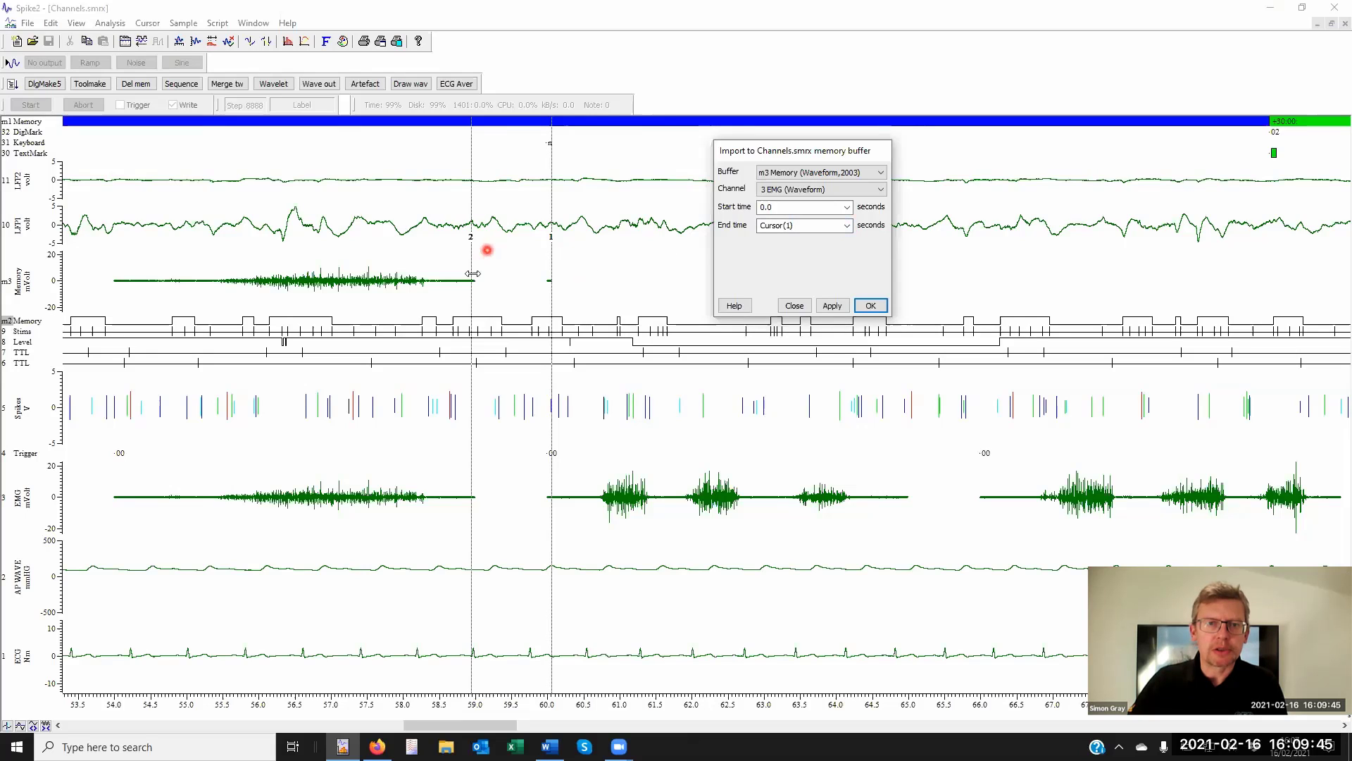
right_click(525, 276)
mouse_move(573, 290)
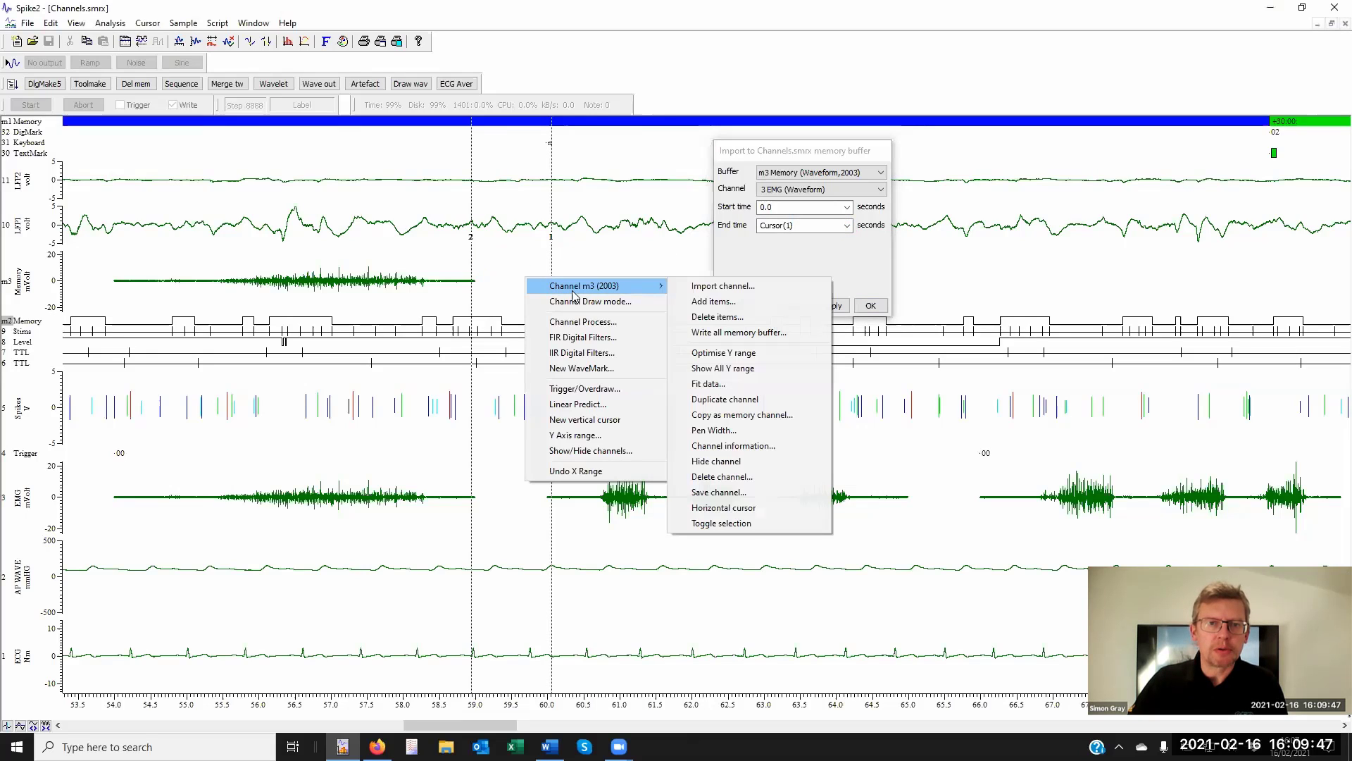
left_click(737, 321)
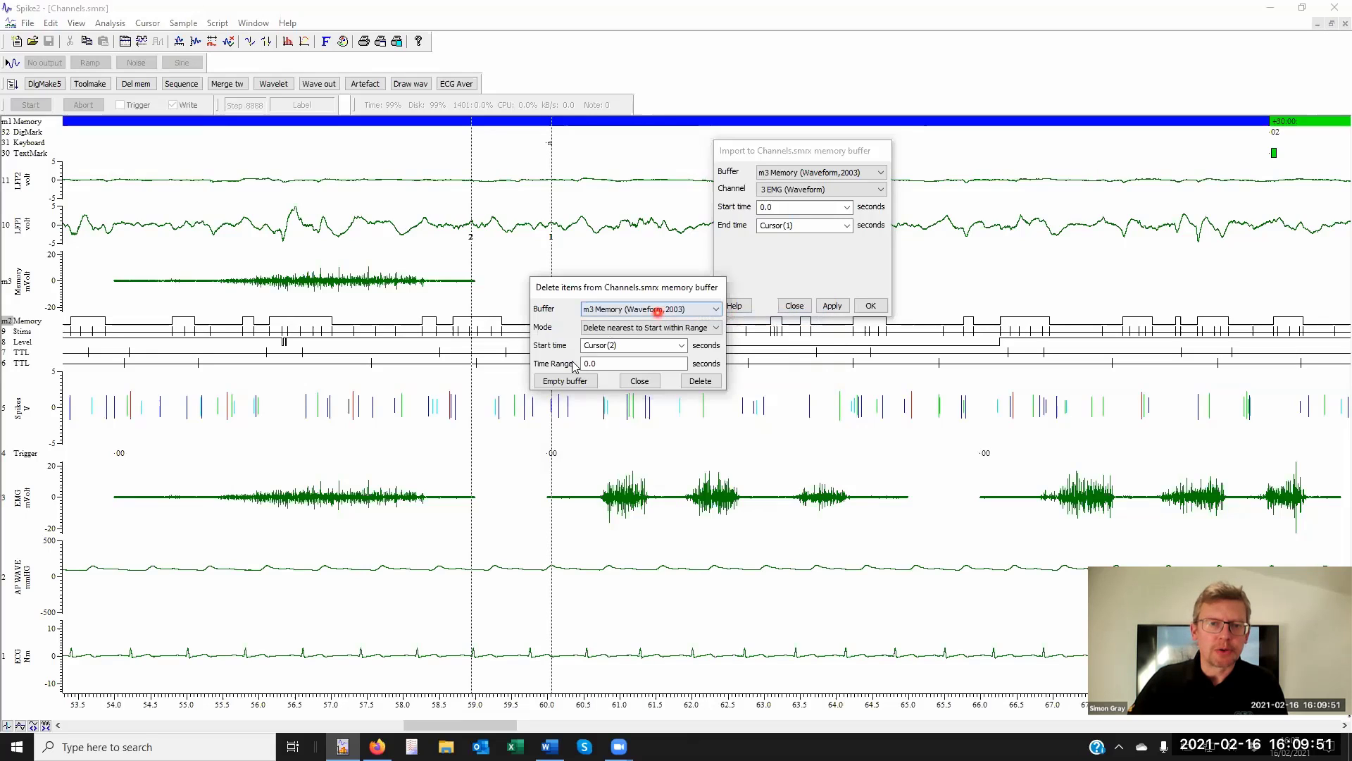
left_click(555, 381)
left_click(607, 372)
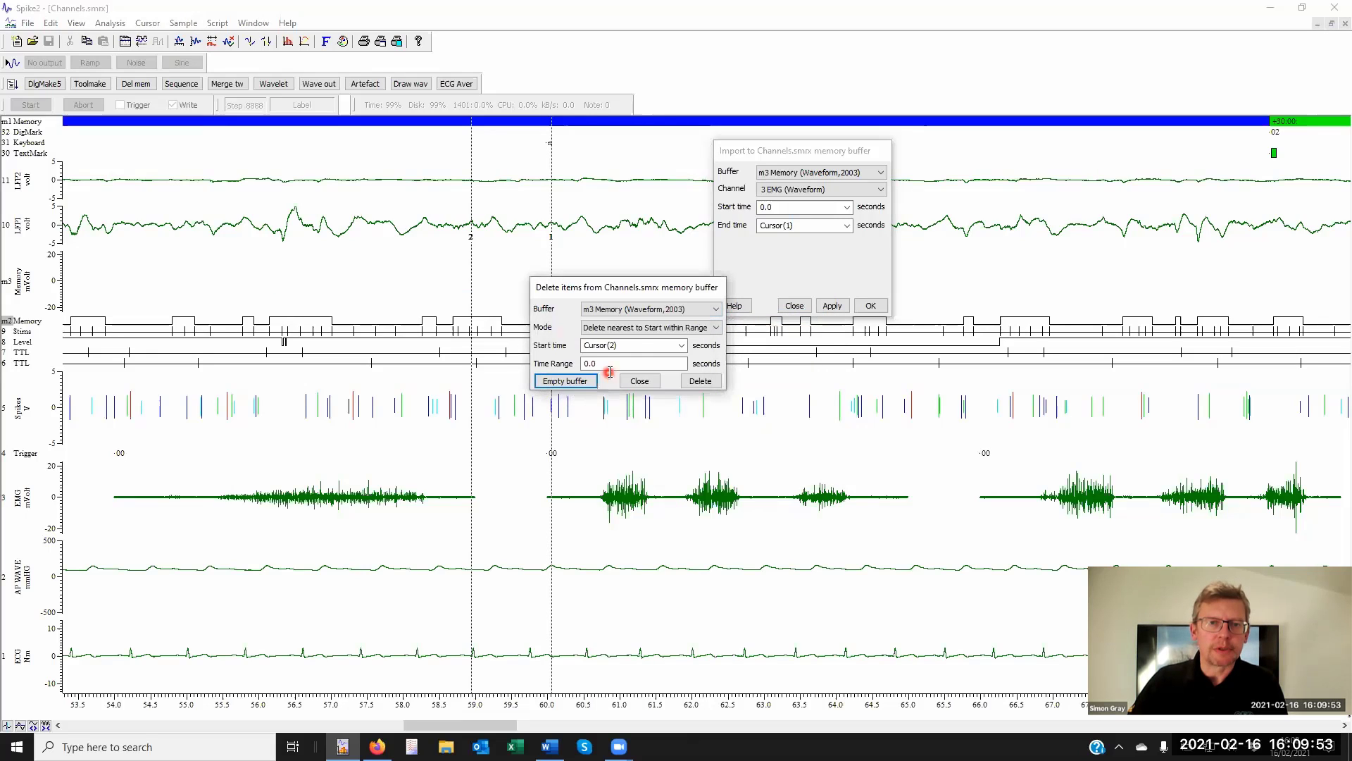
left_click(640, 381)
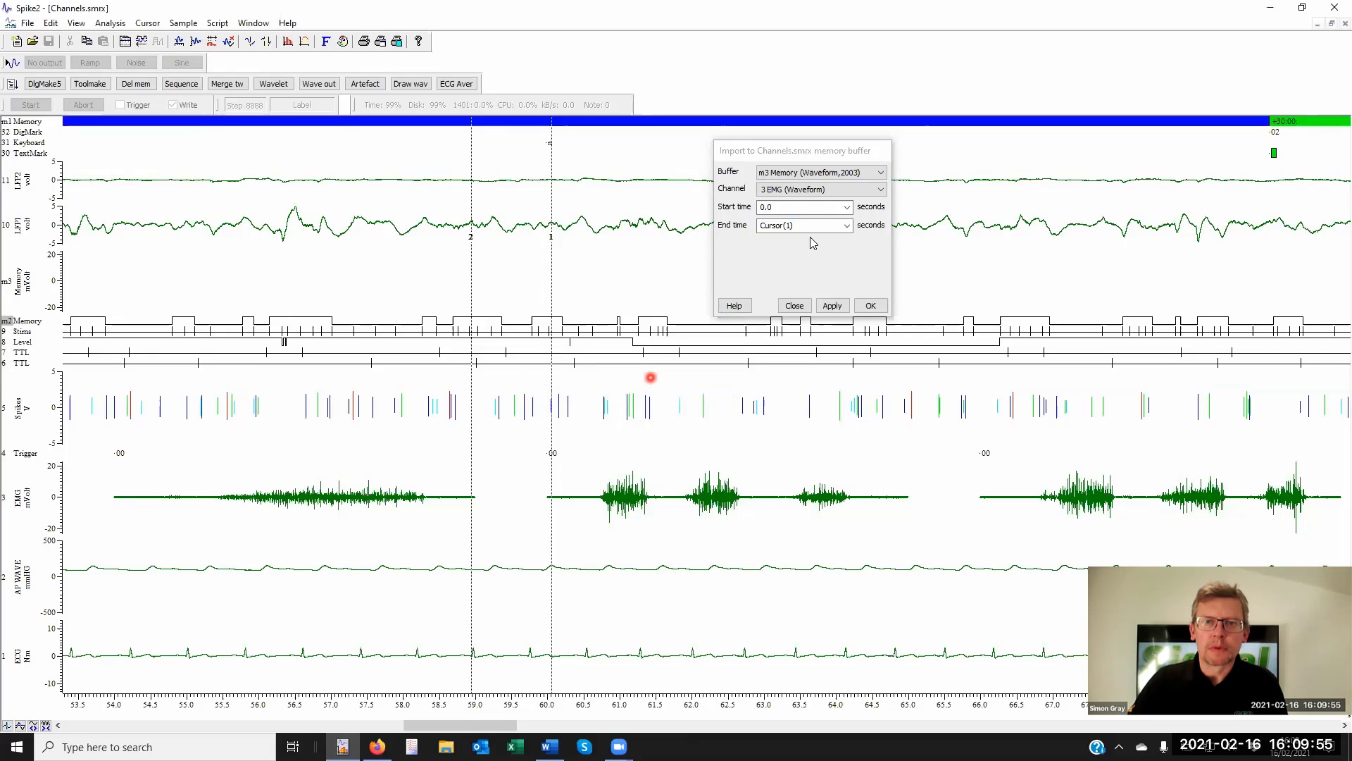
- Import channel 3 EMG into the m3 memory buffer from 0.0 to Cursor(2), and finish importing
left_click(817, 191)
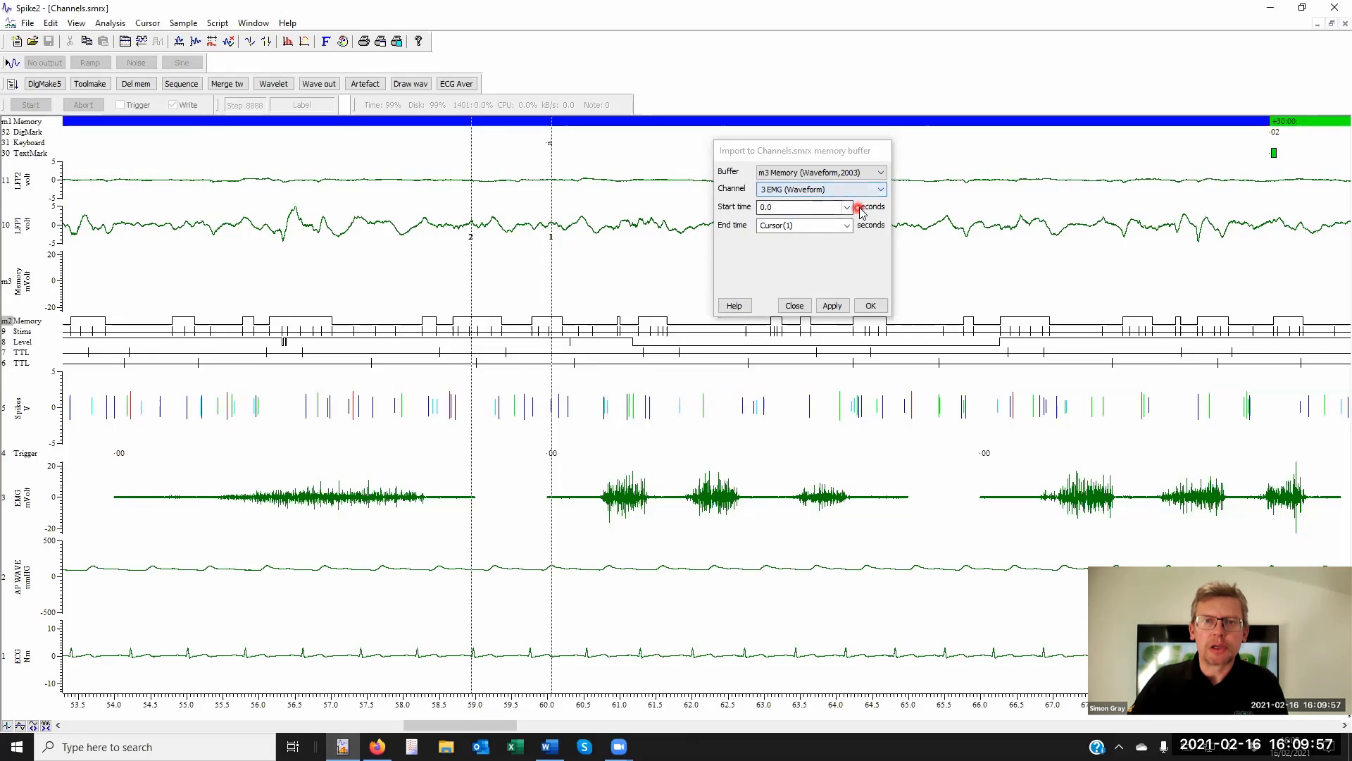
left_click(849, 225)
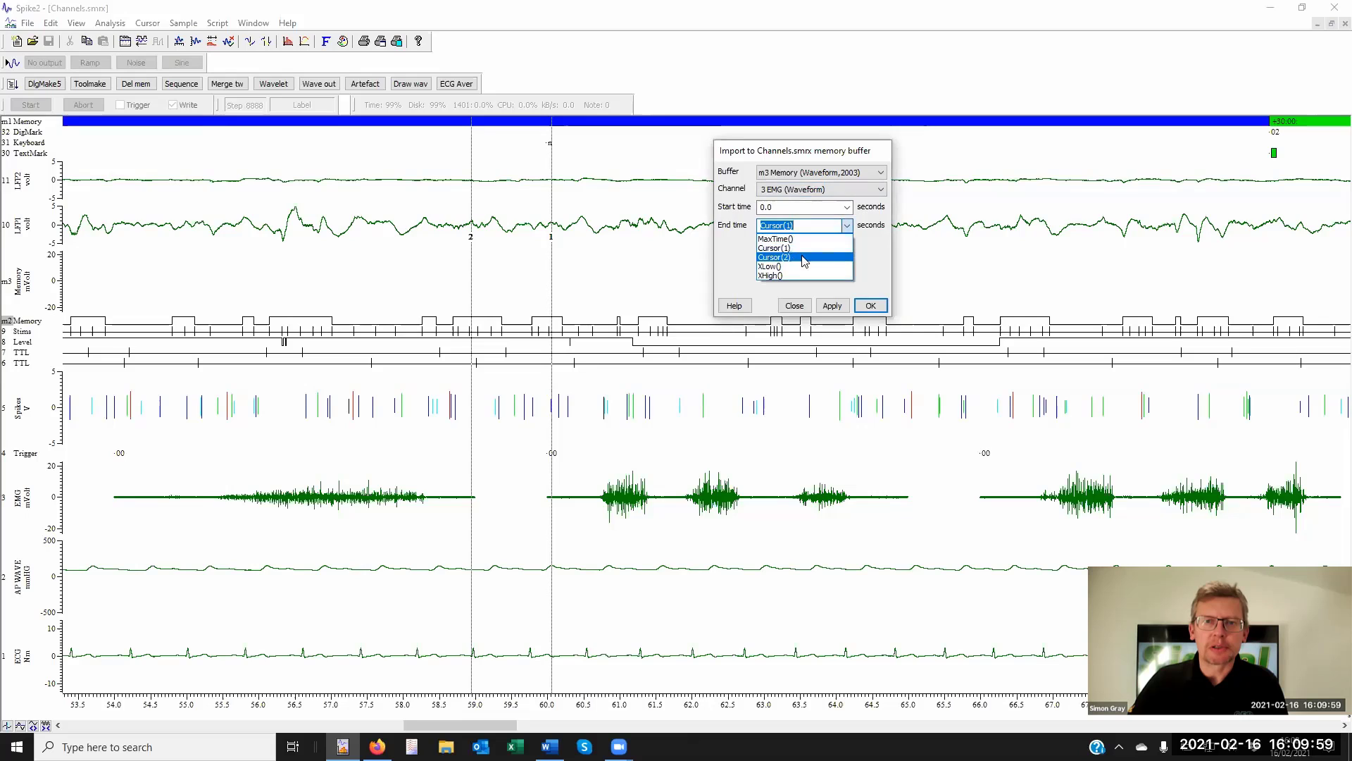
left_click(793, 256)
left_click(835, 307)
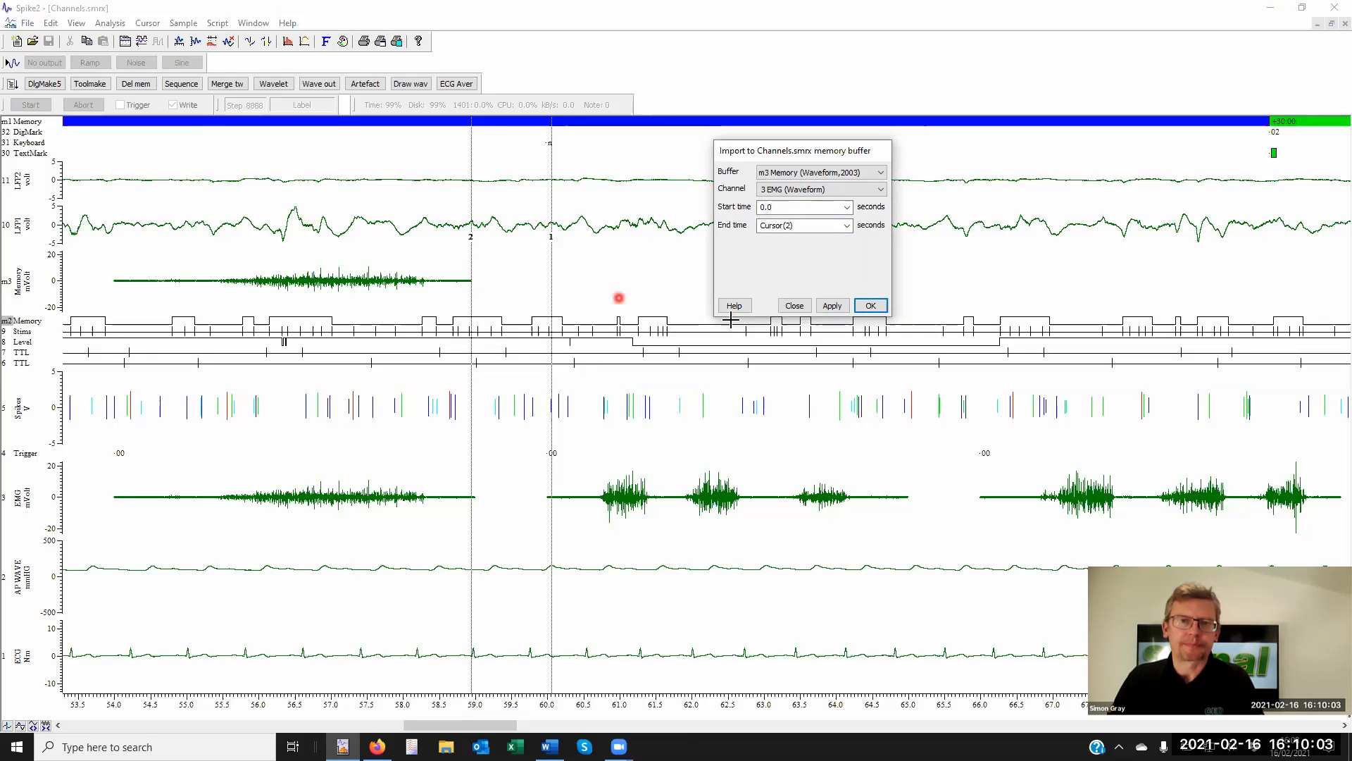
left_click(791, 306)
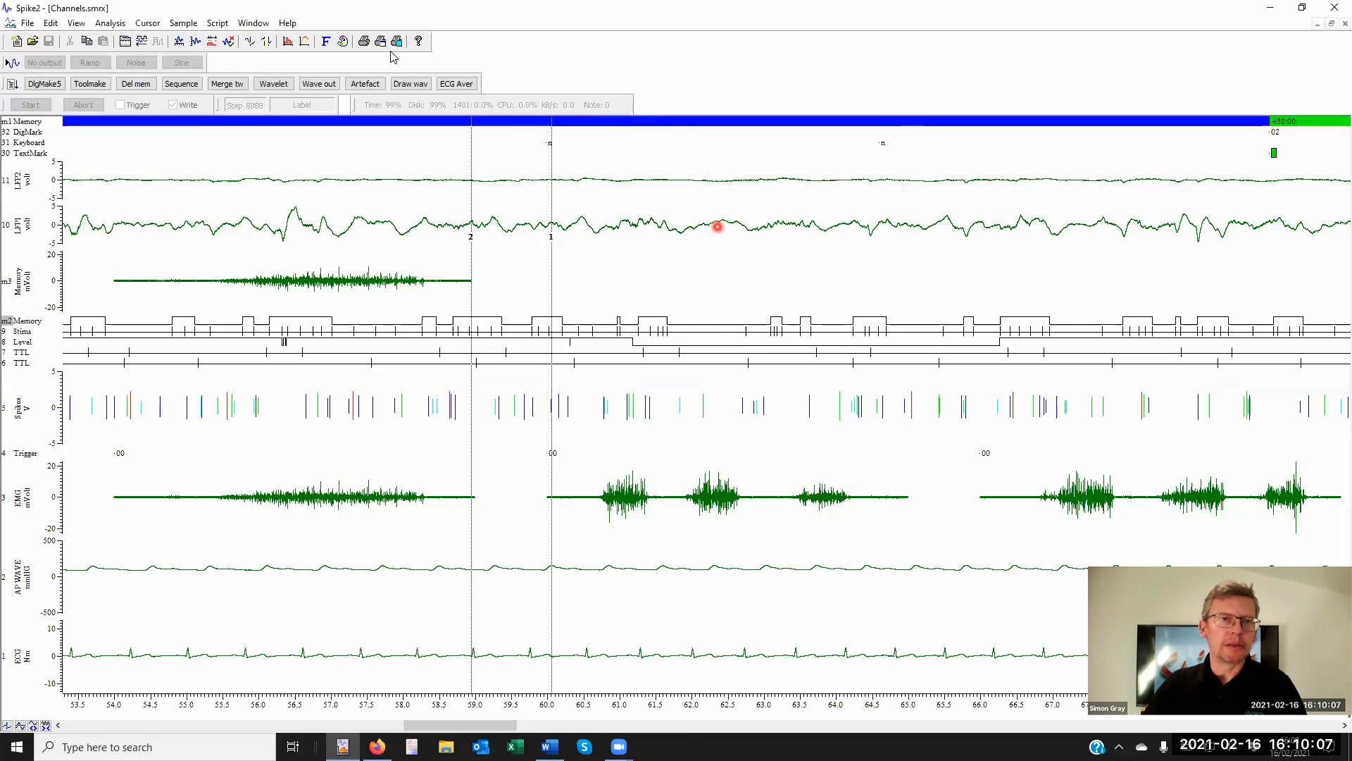
- Measure the time between cursors 1 and 2 in the cursor regions for Channels.smrx and select that value
left_click(270, 41)
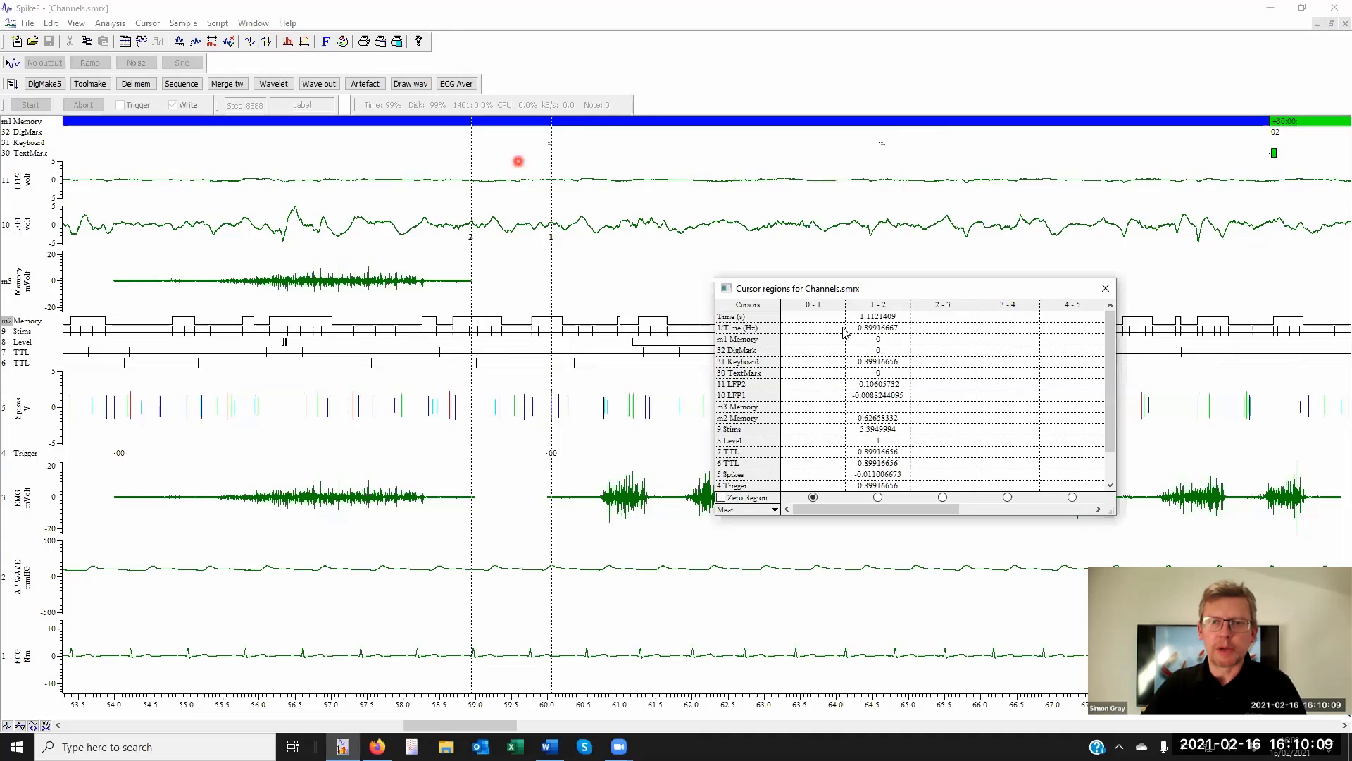
left_click(872, 318)
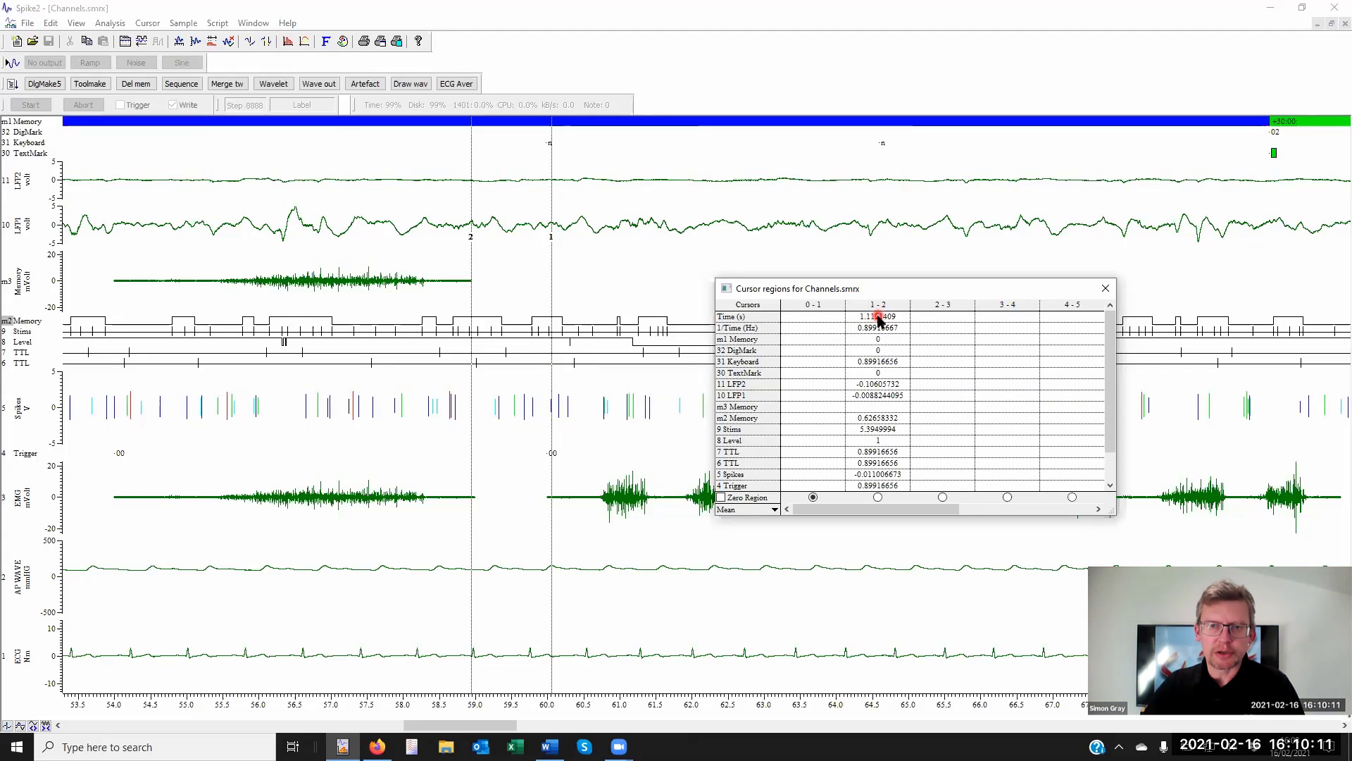
left_click(930, 329)
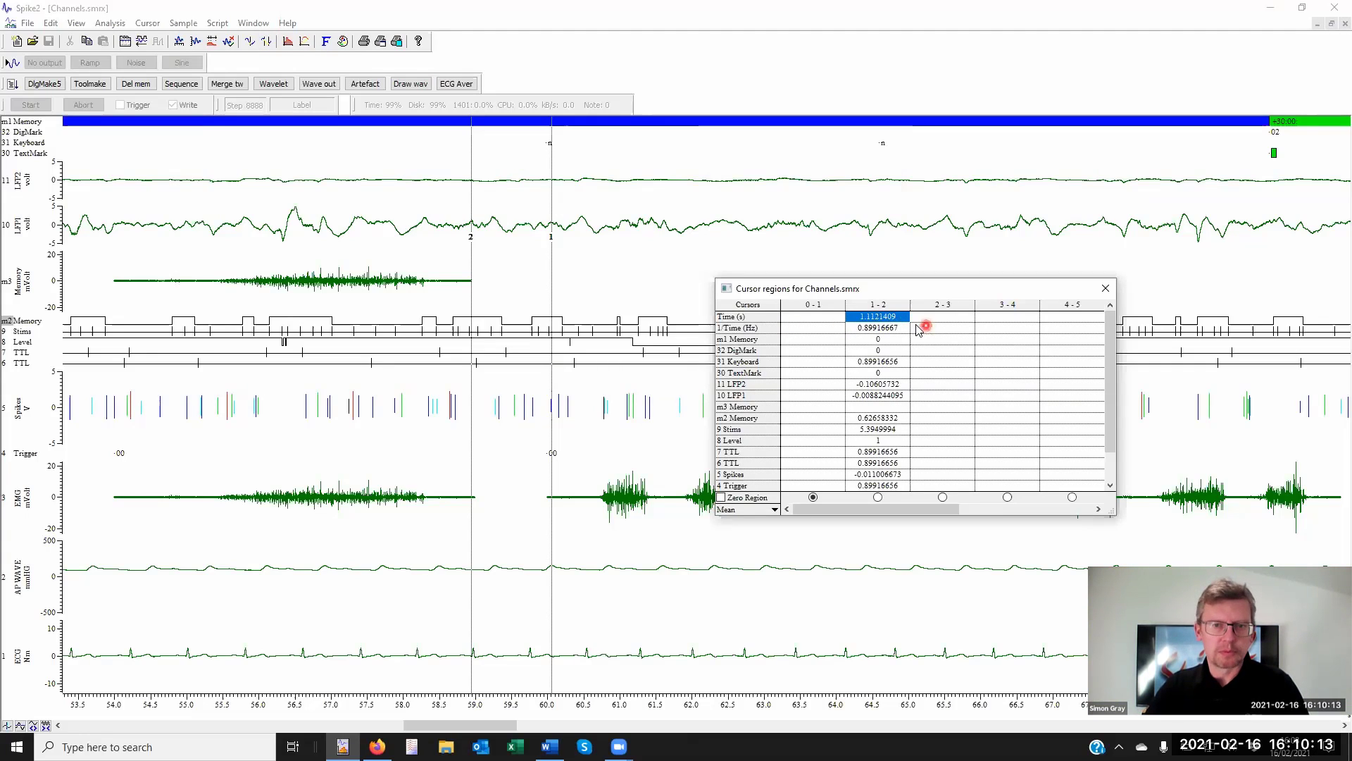
left_click(1105, 289)
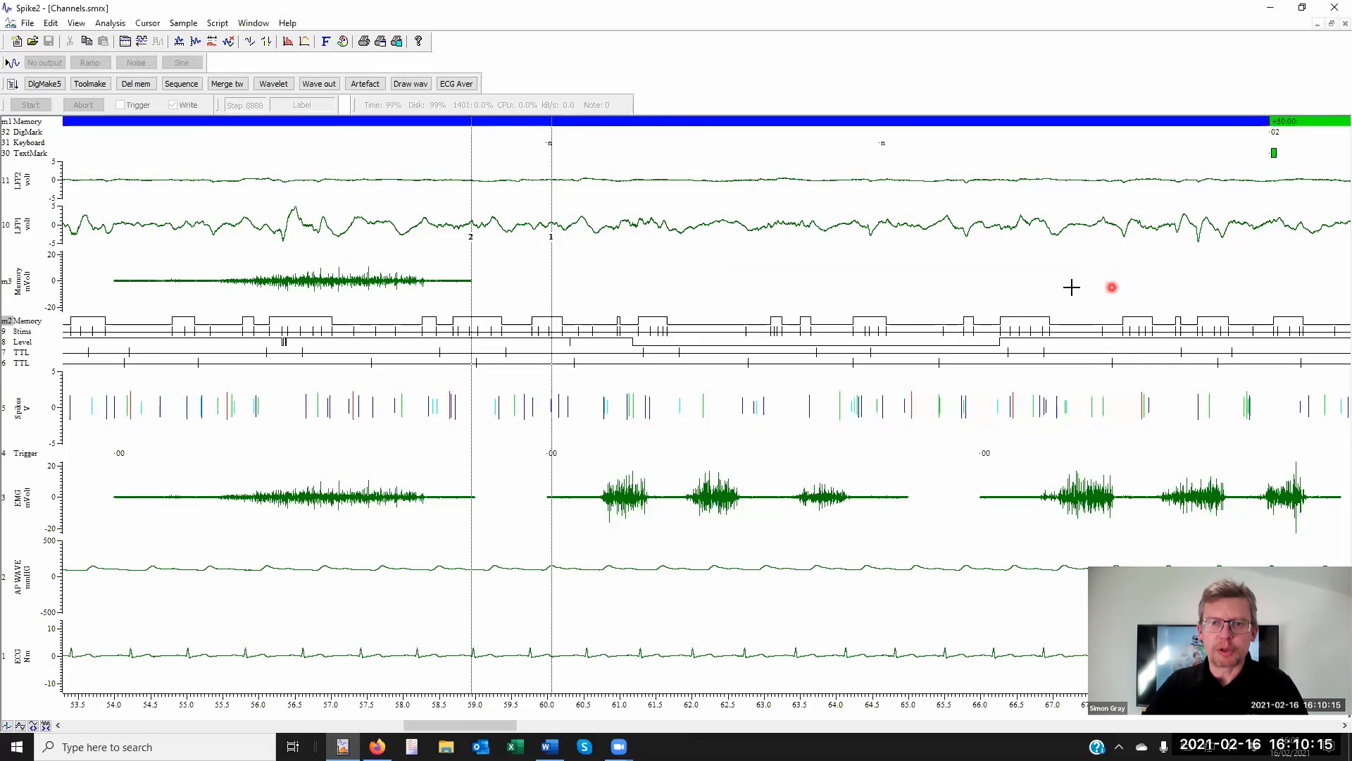
- Add a Time shift channel process of -1.1121409 s to channel 3 EMG
right_click(646, 493)
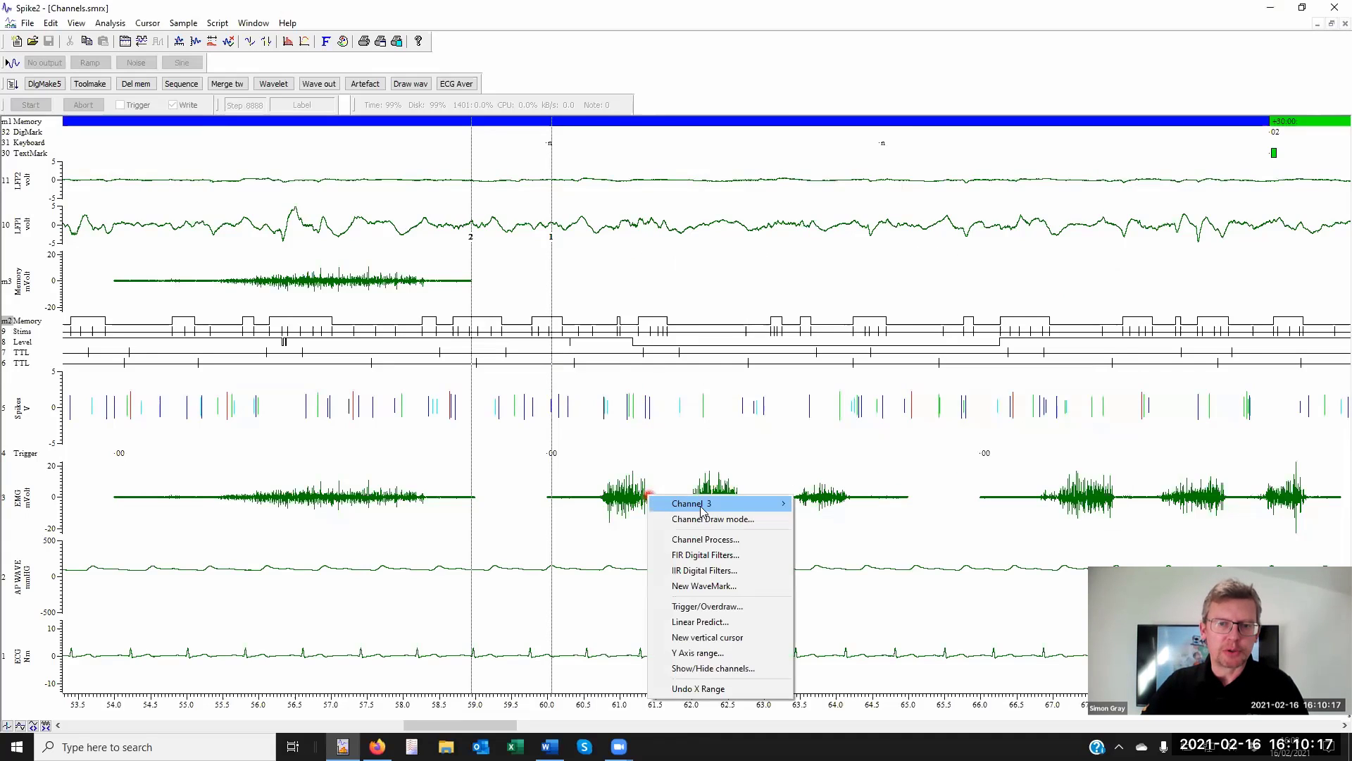
left_click(704, 540)
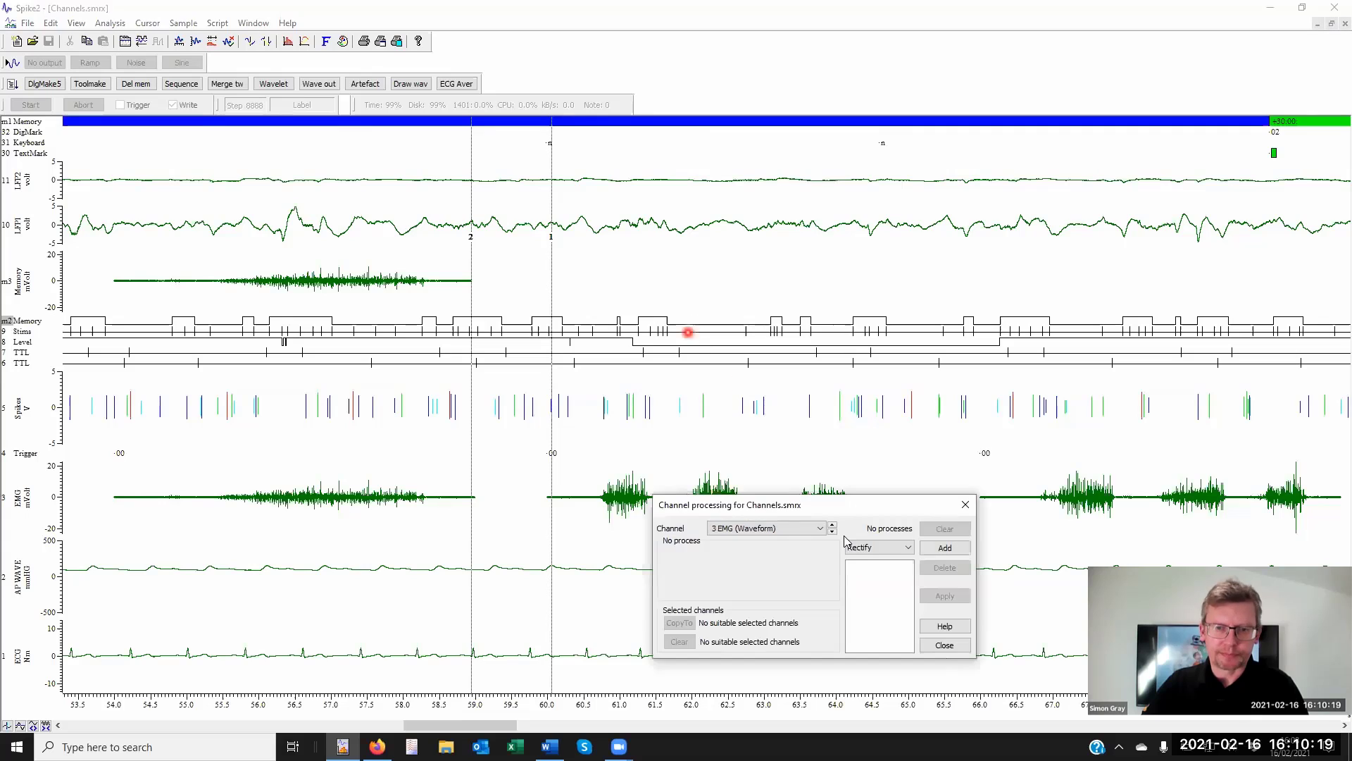
left_click(868, 550)
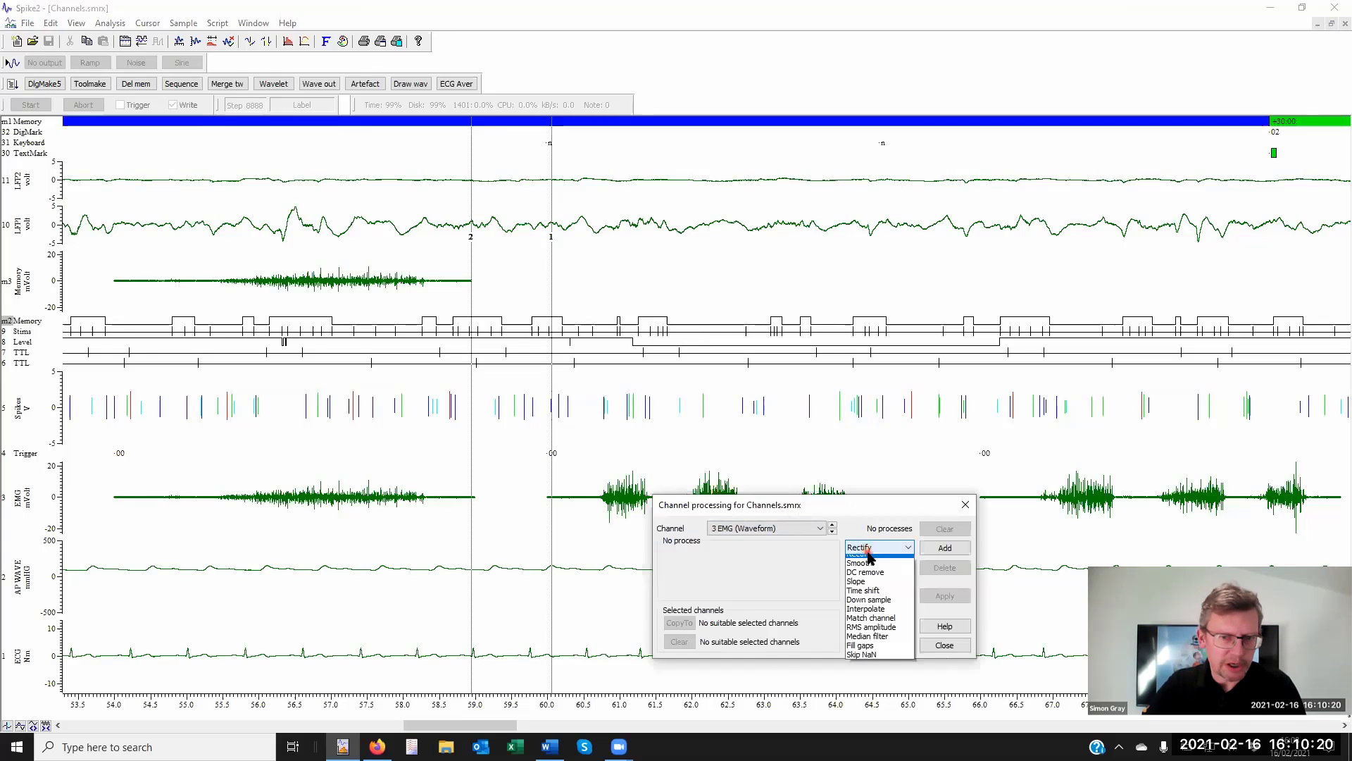
left_click(864, 597)
left_click(931, 548)
left_click(826, 550)
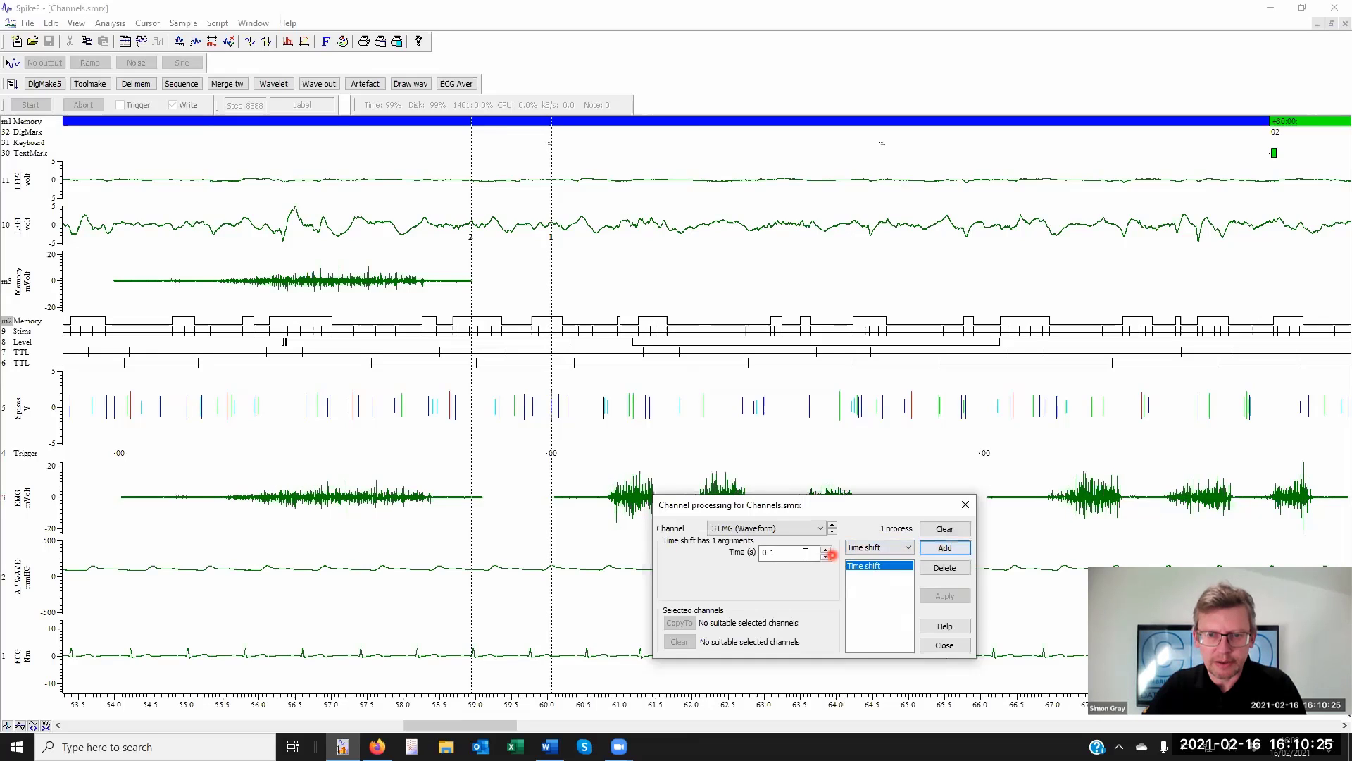
left_click(775, 554)
type("-1.1121409")
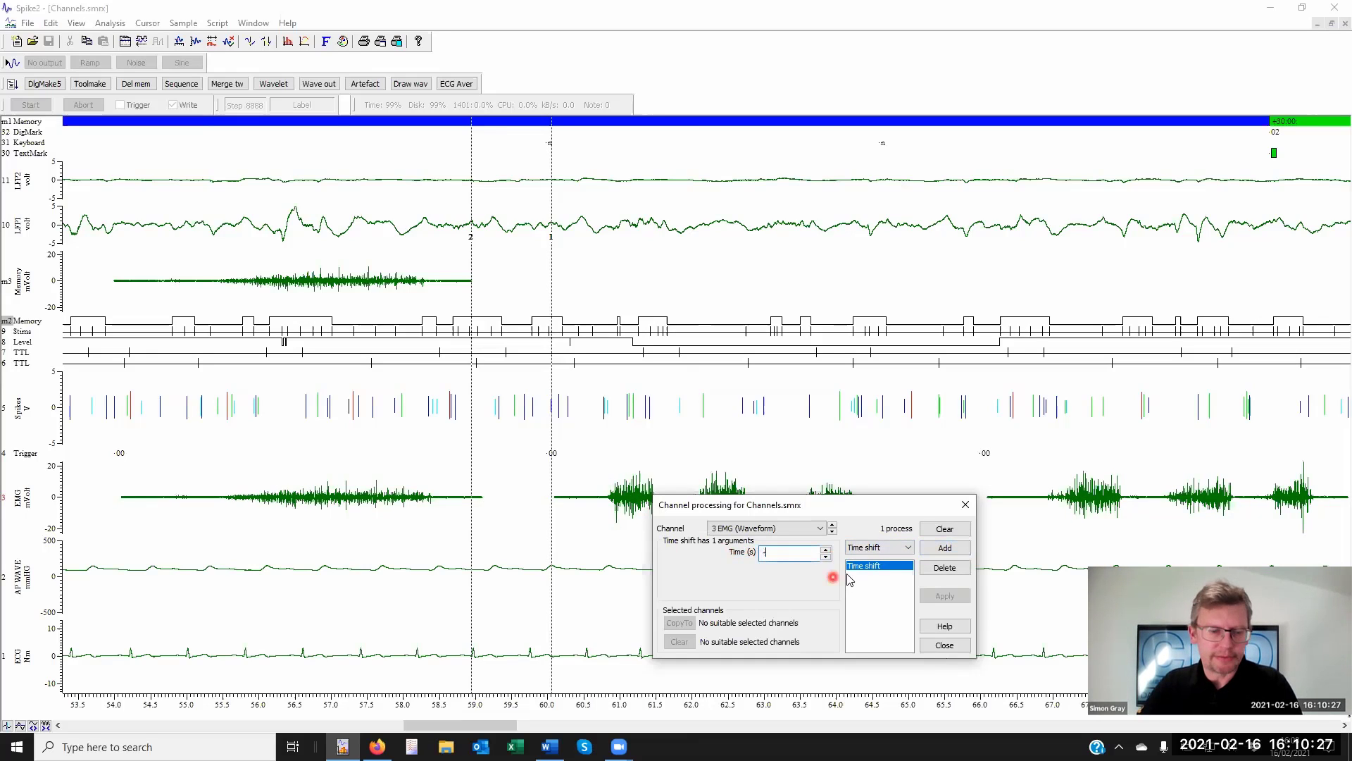
left_click(840, 574)
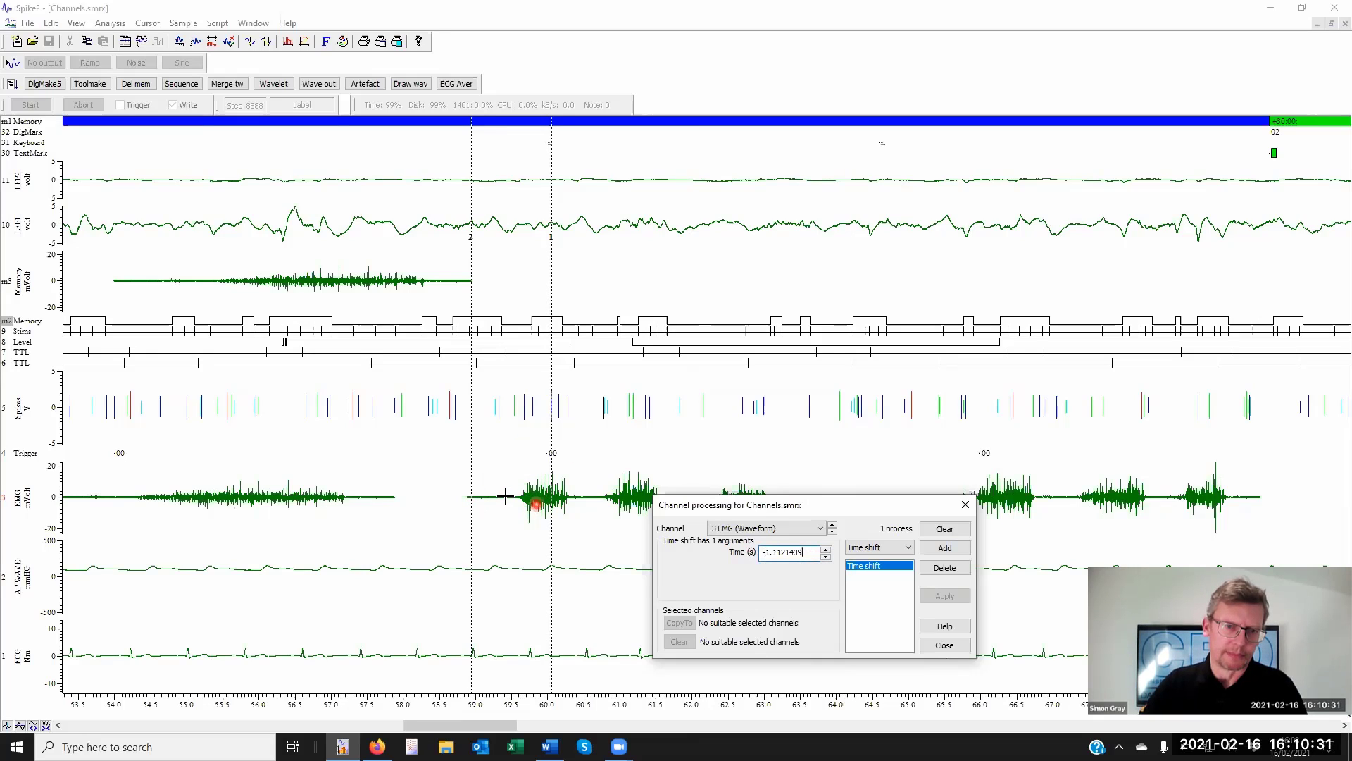
left_click(945, 644)
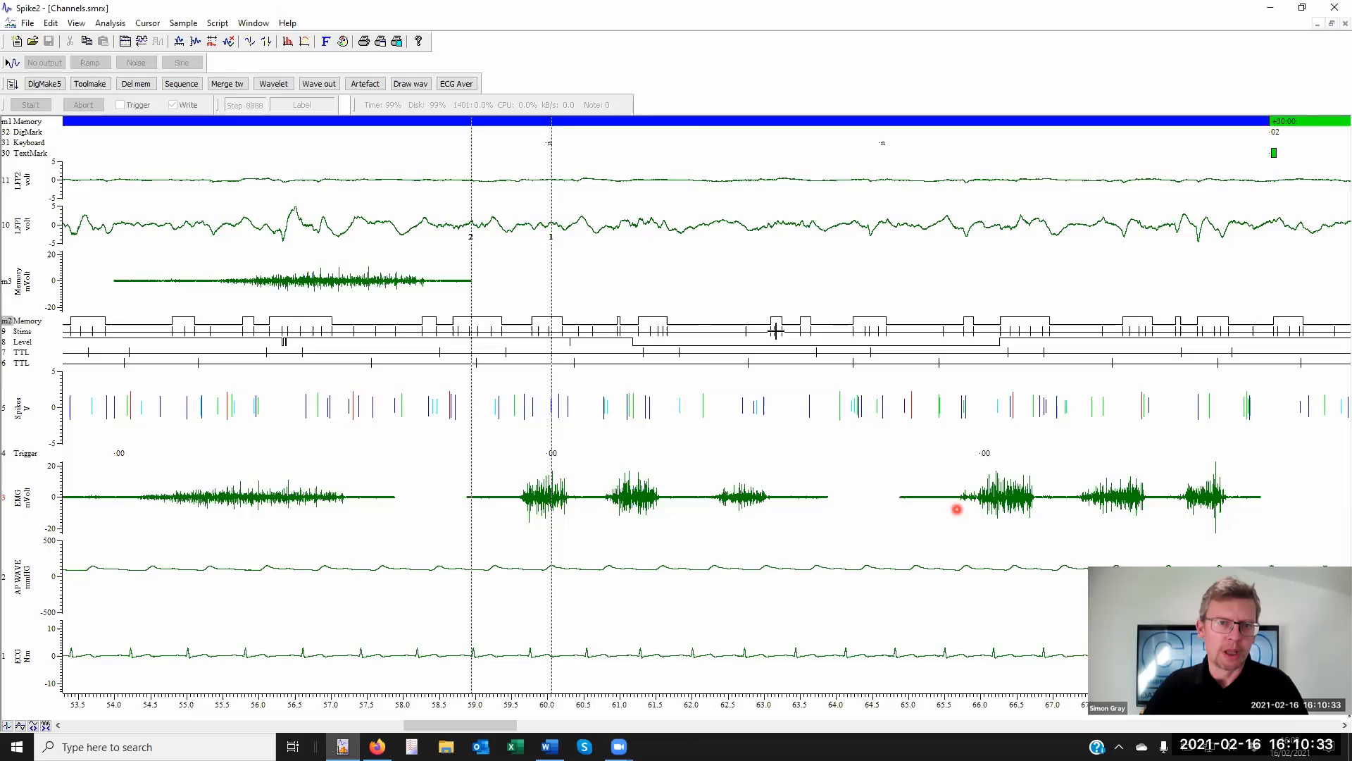
- Import the time-shifted channel 3 EMG into the m3 memory buffer from Cursor(2) to MaxTime()
right_click(507, 276)
mouse_move(629, 287)
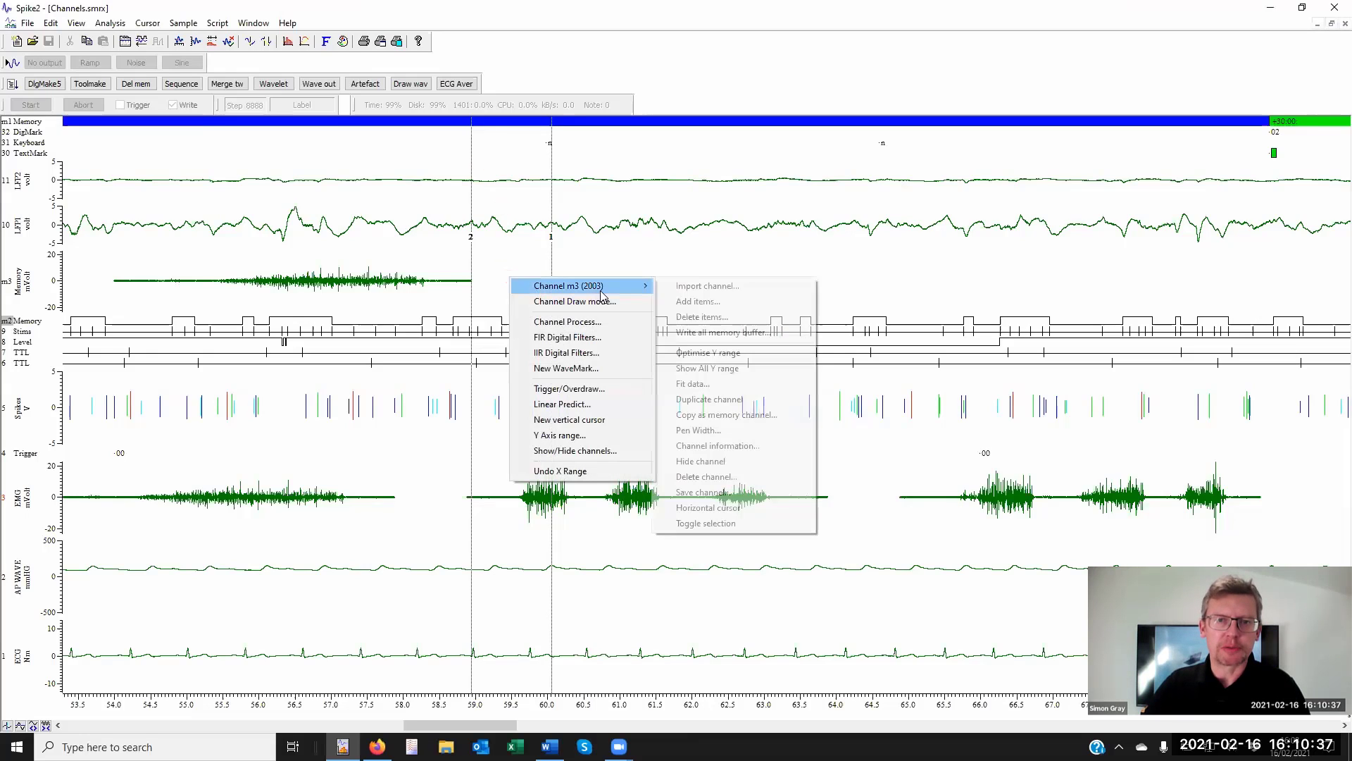
left_click(717, 285)
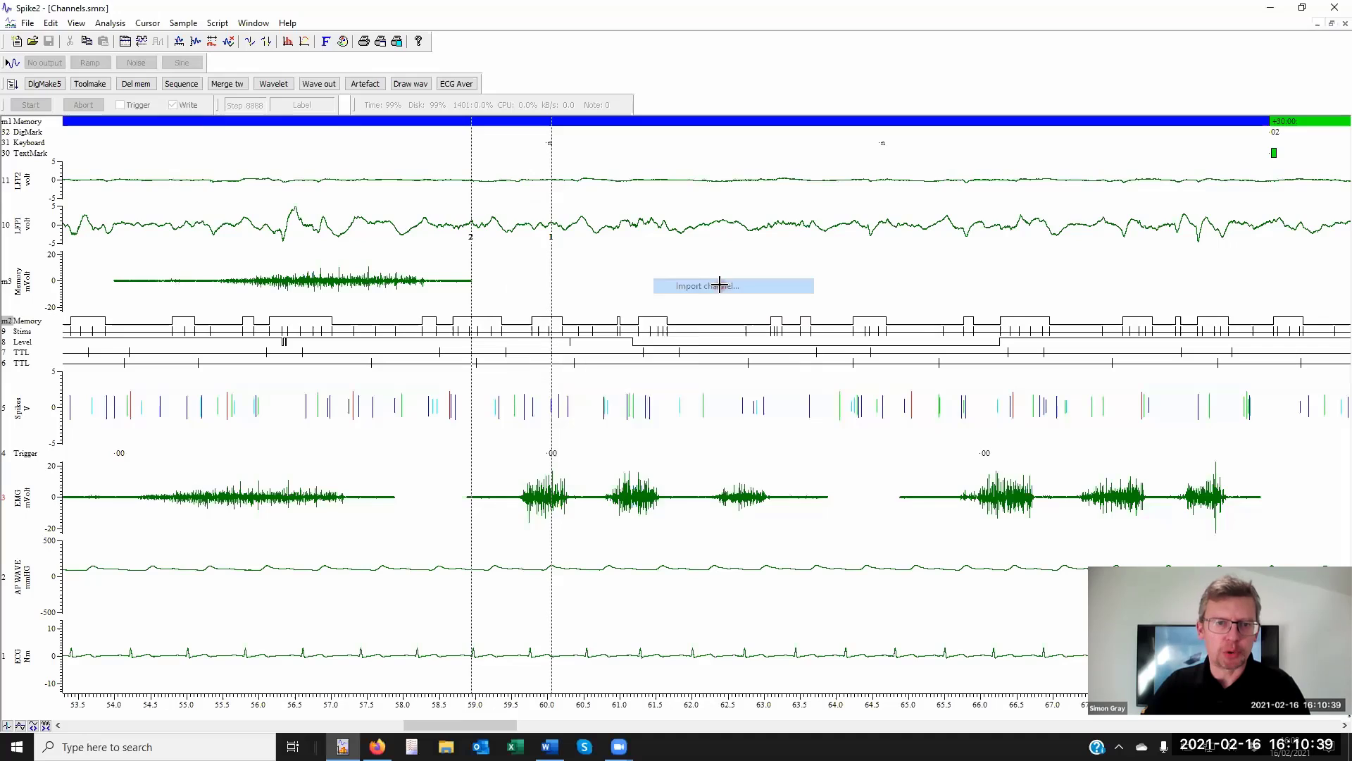
left_click(583, 328)
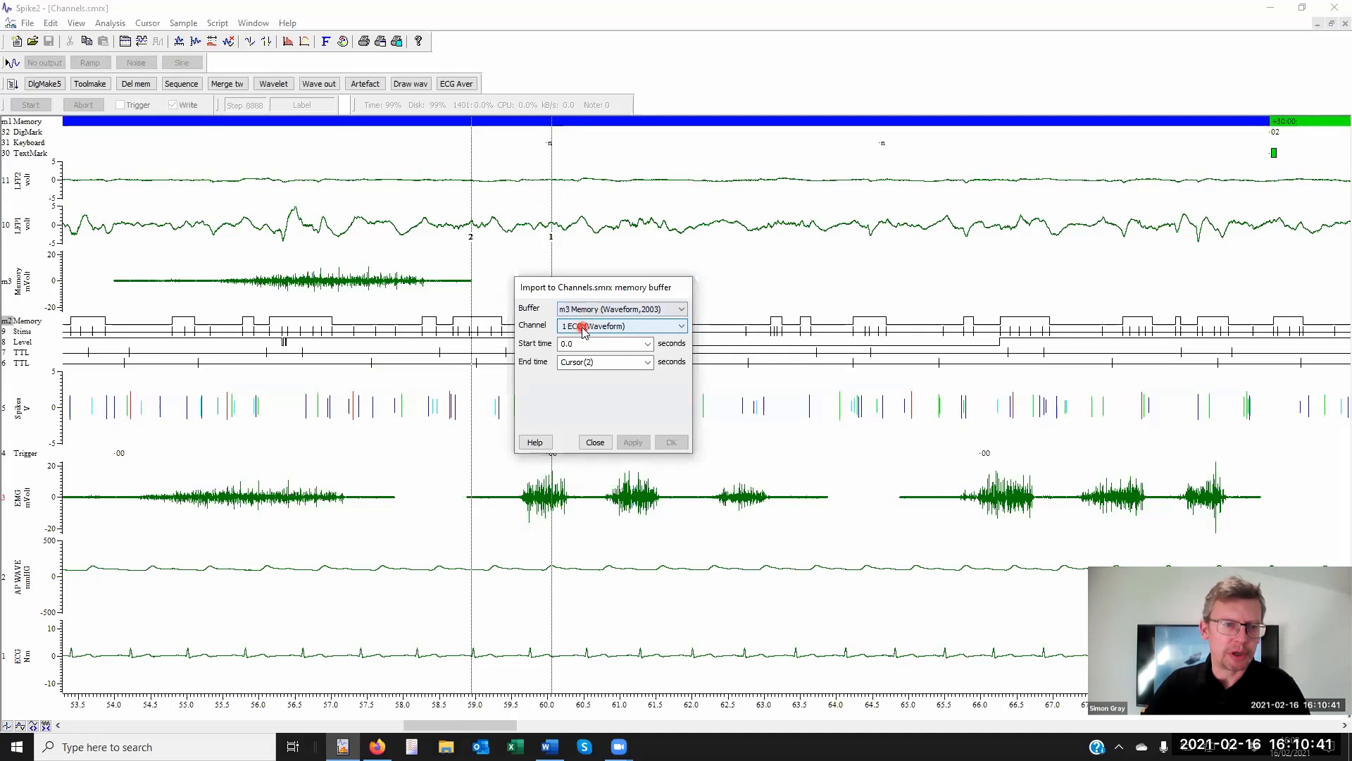
left_click(585, 327)
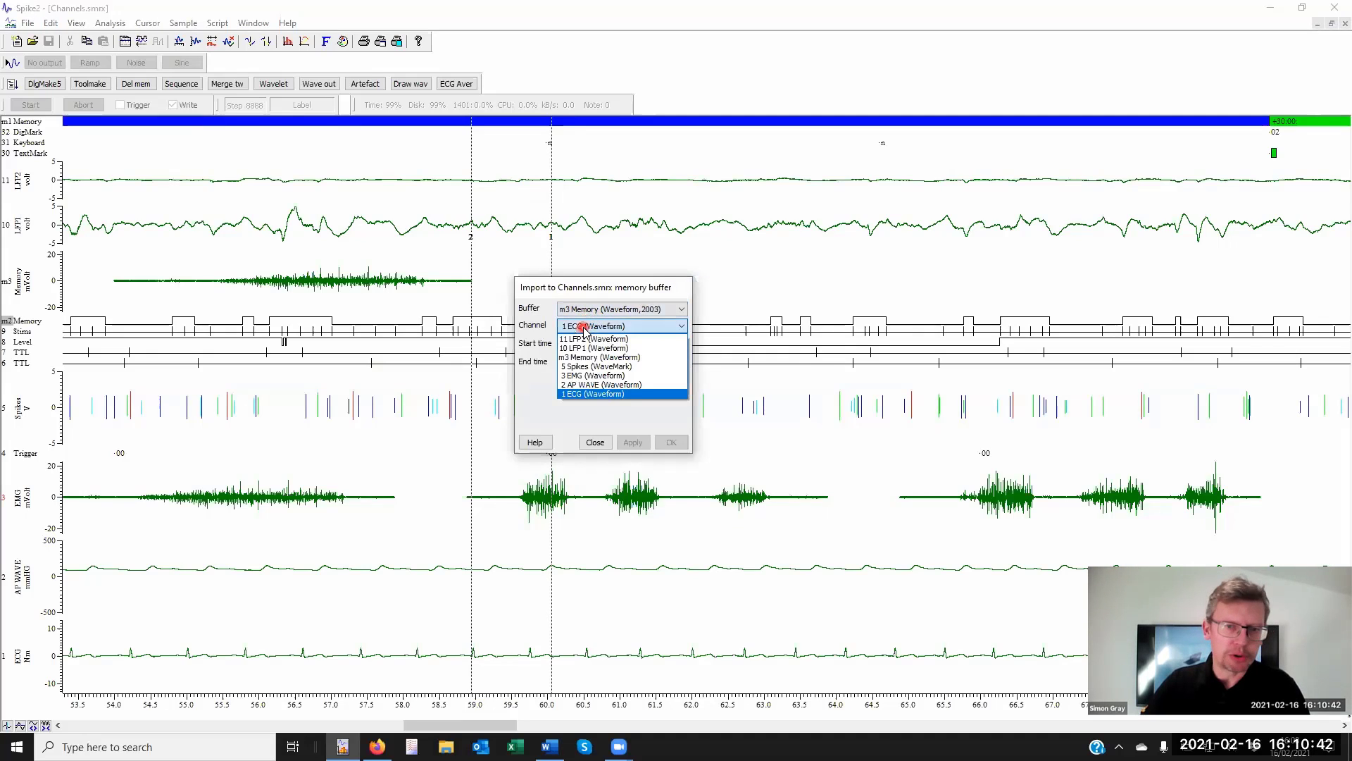
left_click(585, 376)
left_click(649, 343)
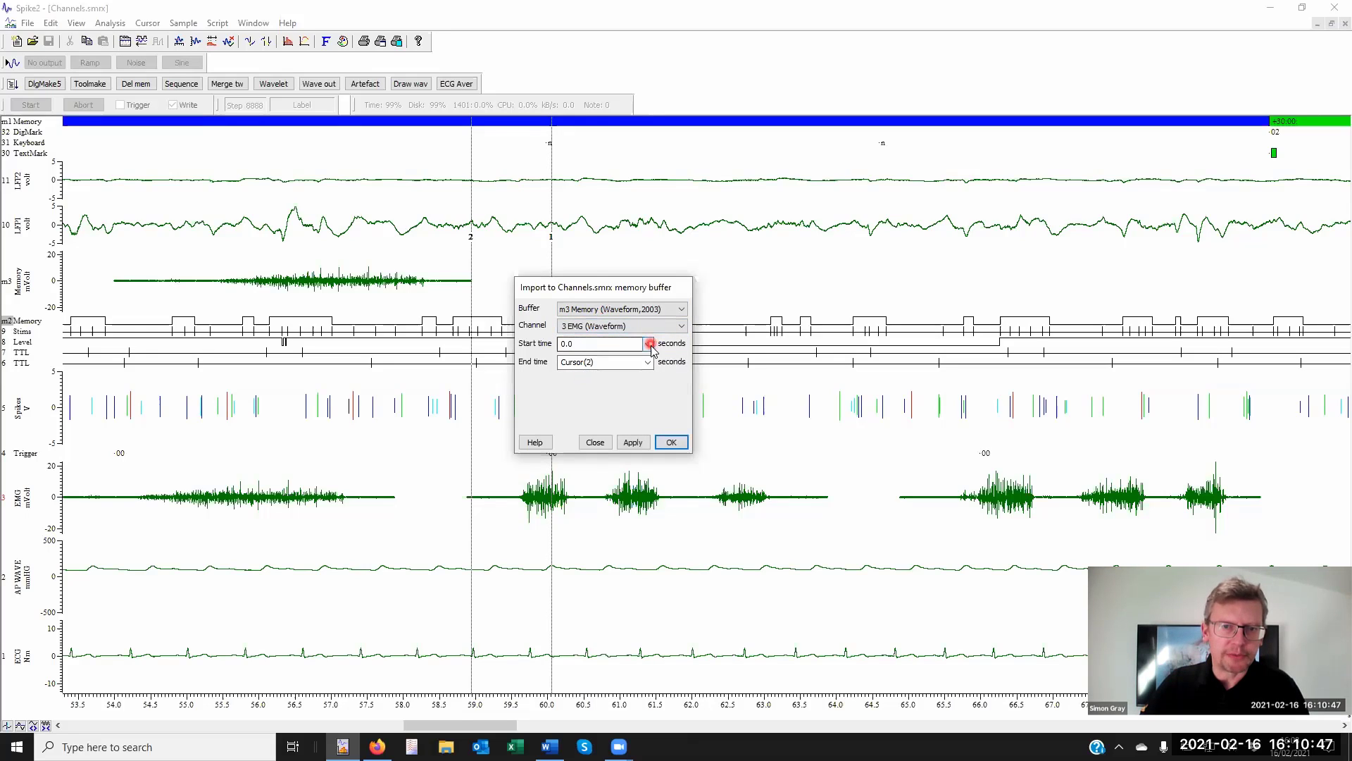
left_click(595, 367)
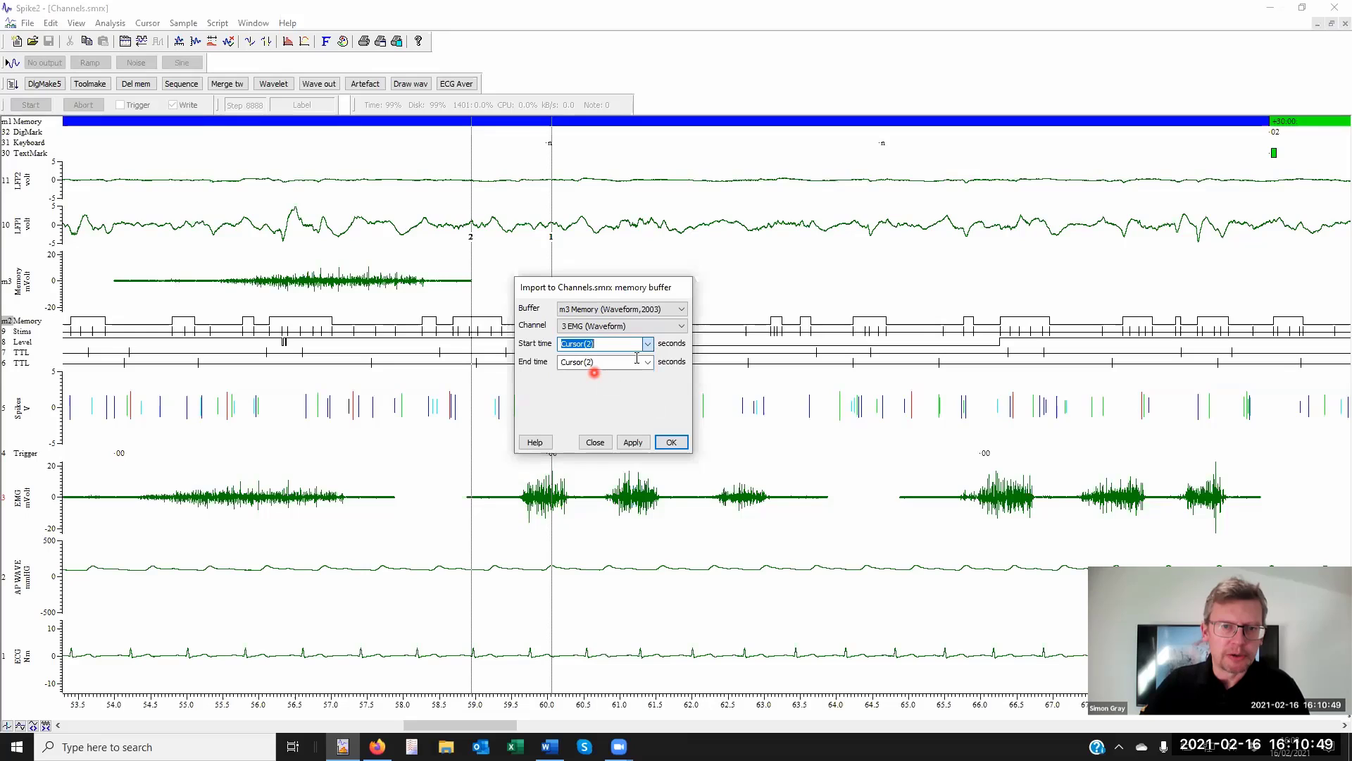
left_click(647, 362)
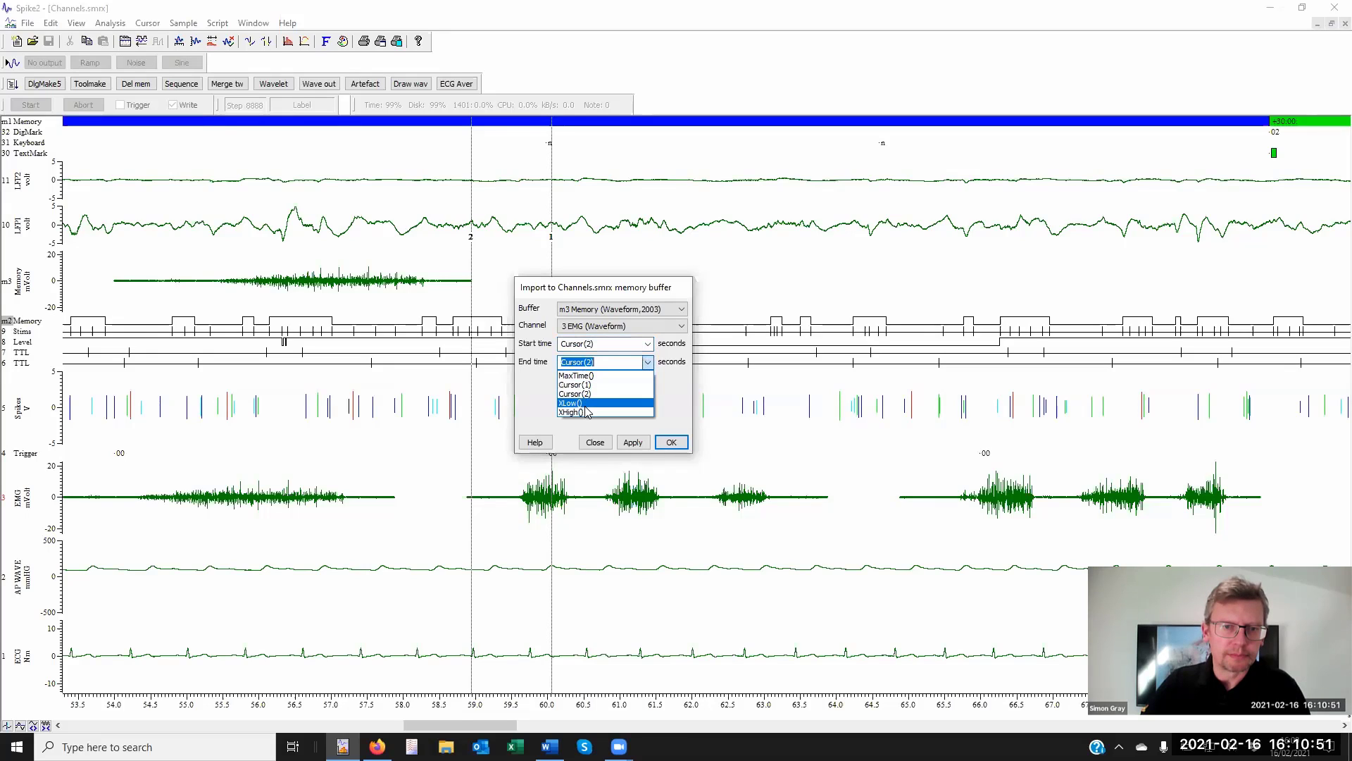
left_click(593, 374)
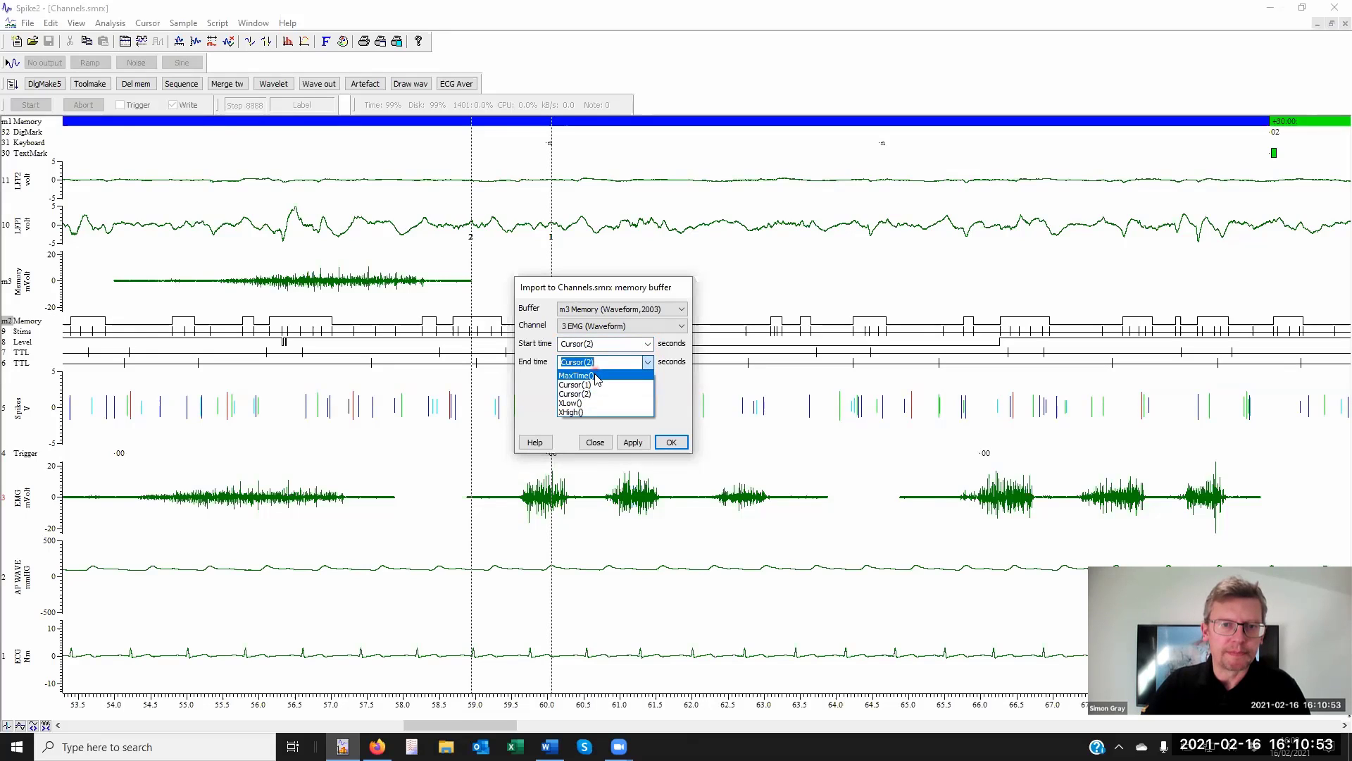
left_click(631, 443)
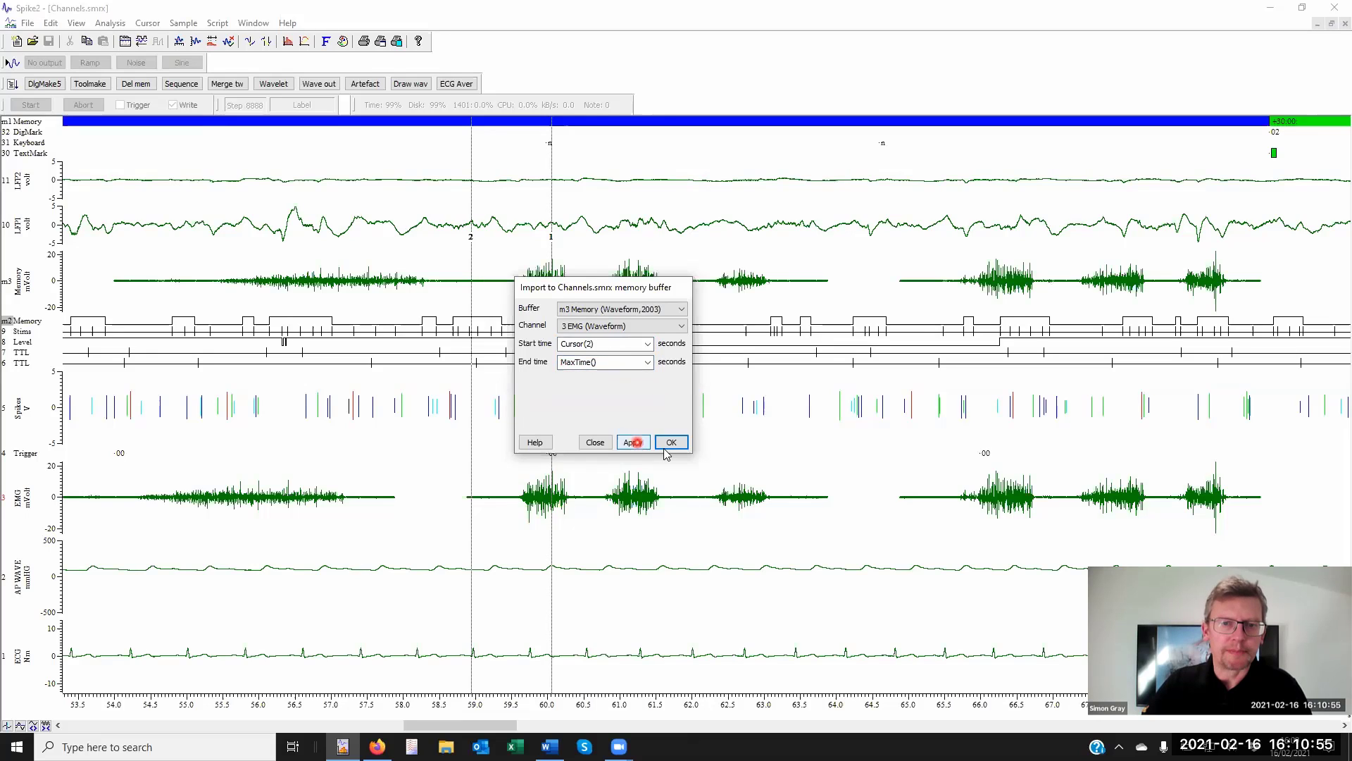
left_click(670, 442)
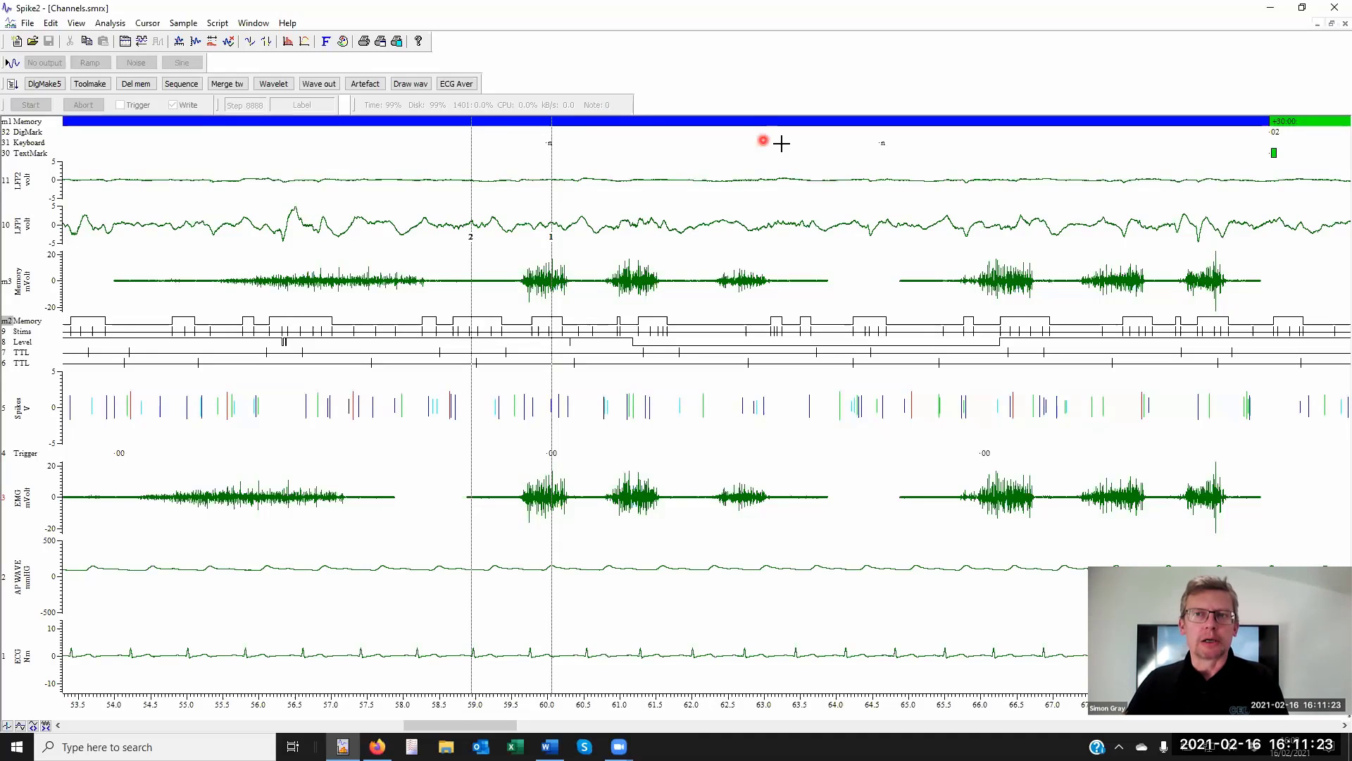
- Close Channels.smrx and discard its memory channel data
left_click(1344, 24)
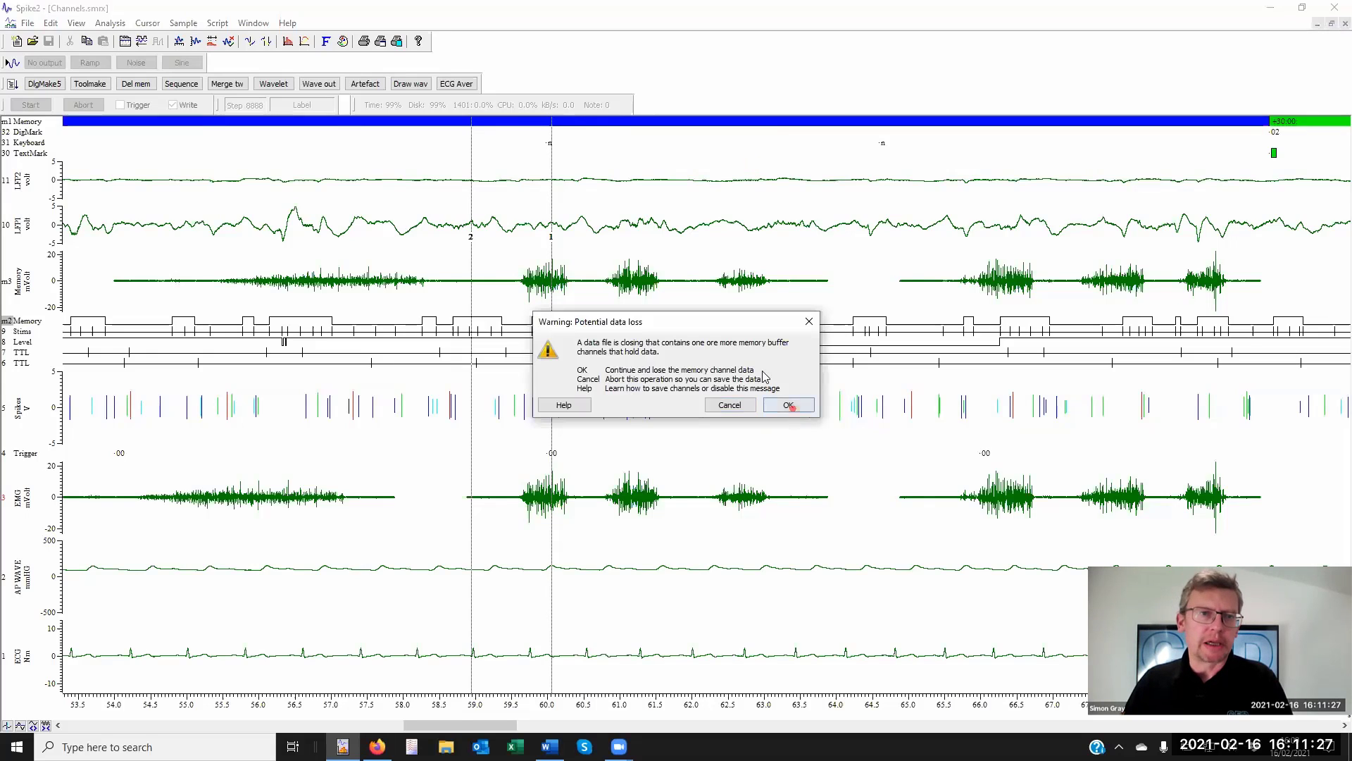
left_click(729, 407)
- Open the data file Demo.smr from the Documents\Spike10\Data folder, listing data files (*.smrx; *.smr)
left_click(27, 23)
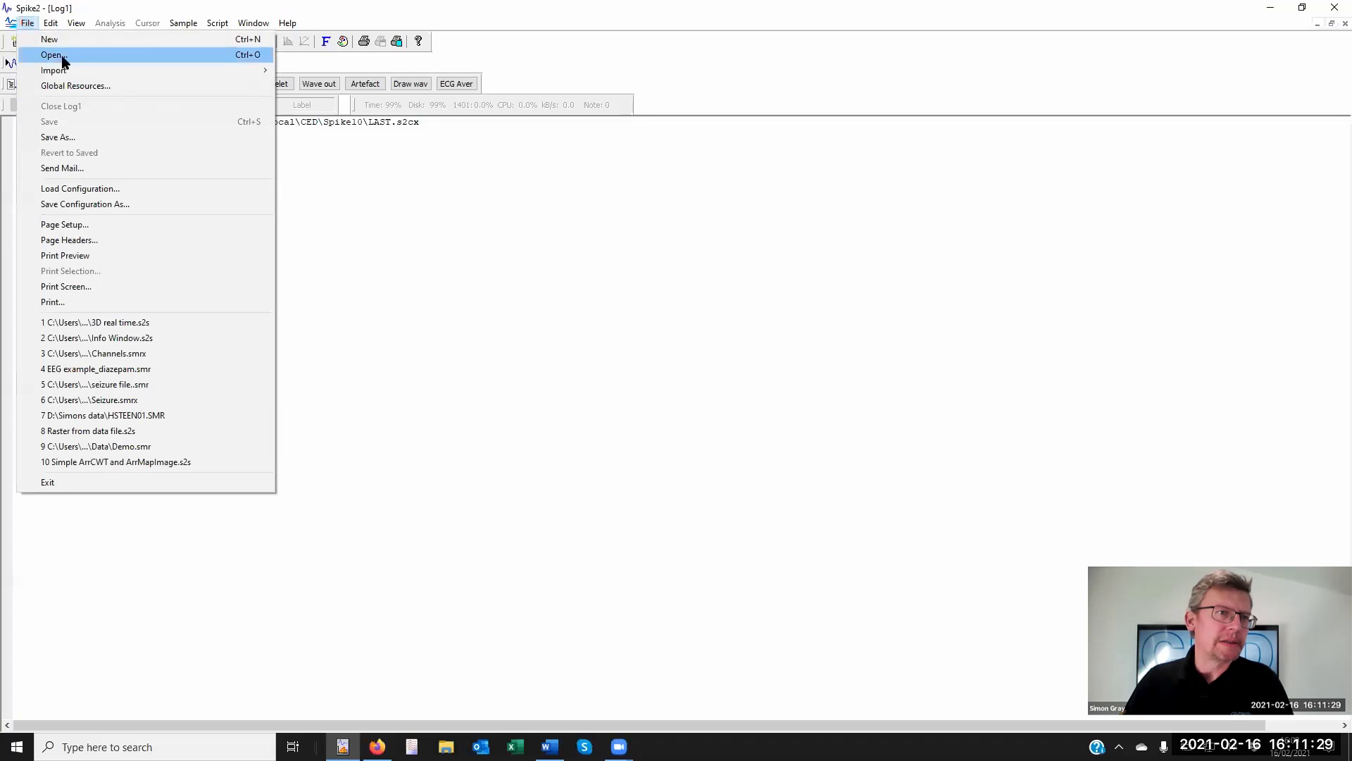
left_click(69, 57)
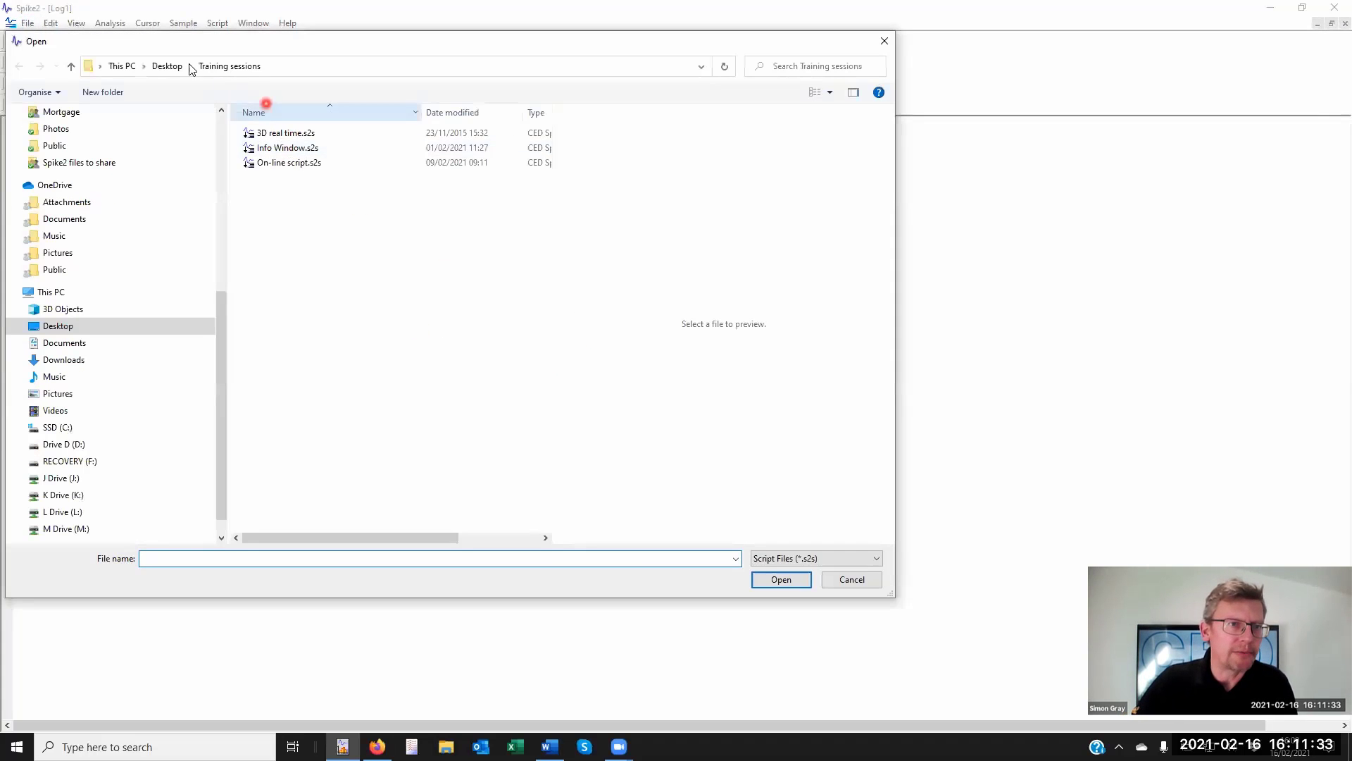
scroll(120, 224, "up", 4)
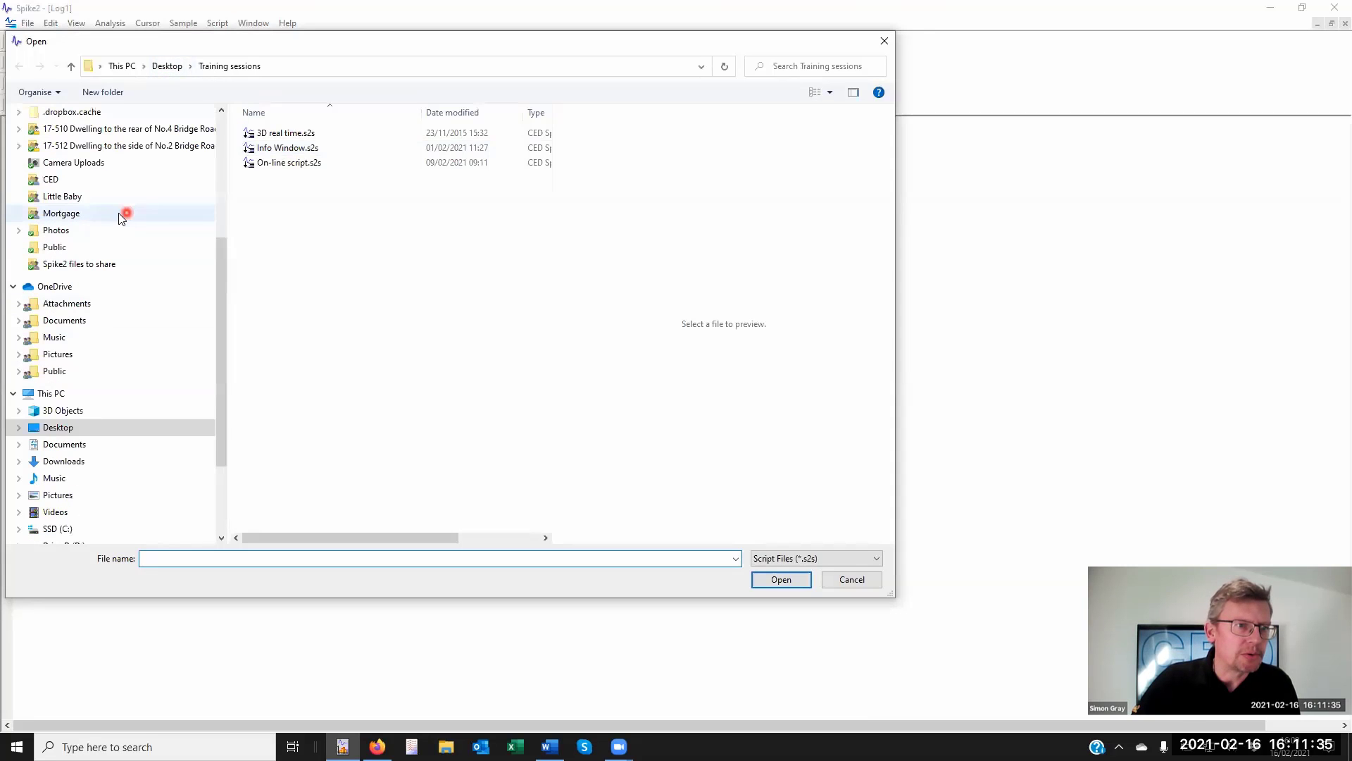
scroll(79, 169, "up", 3)
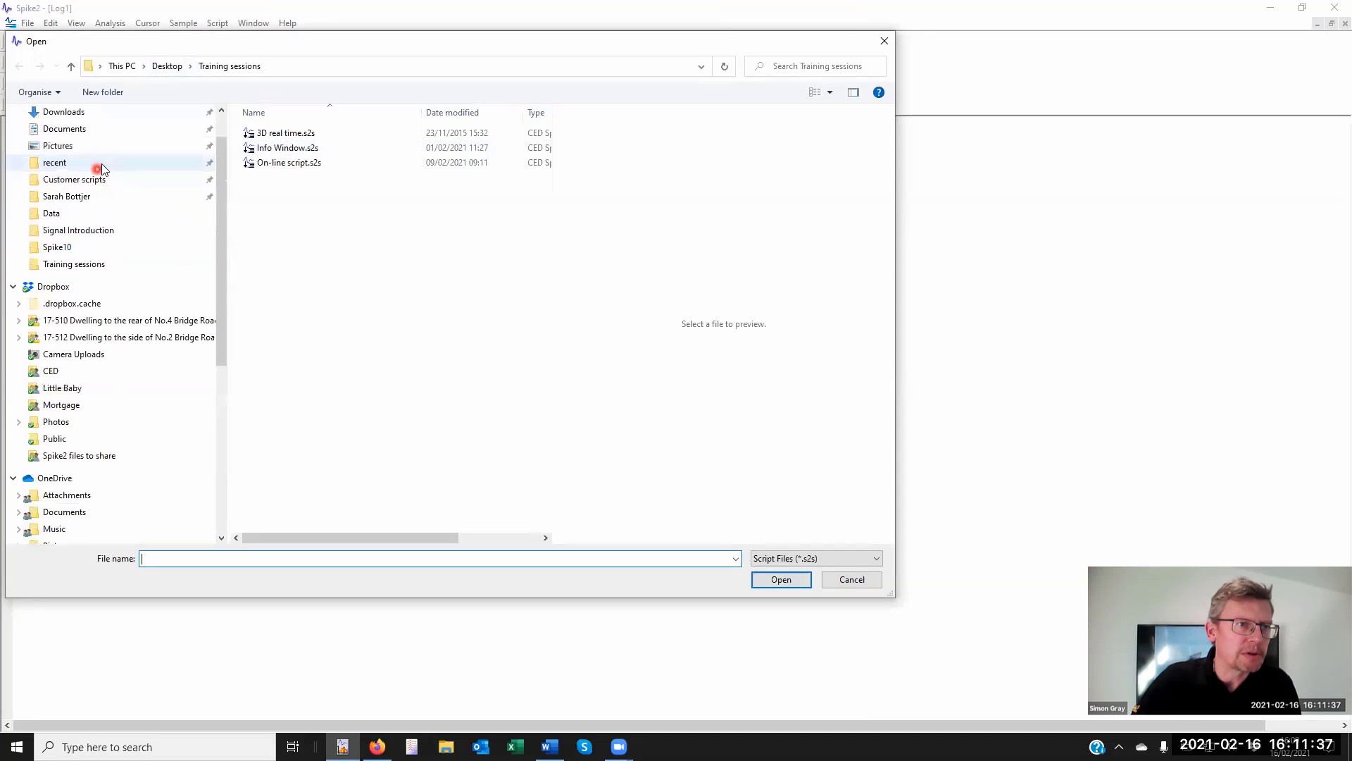
left_click(79, 180)
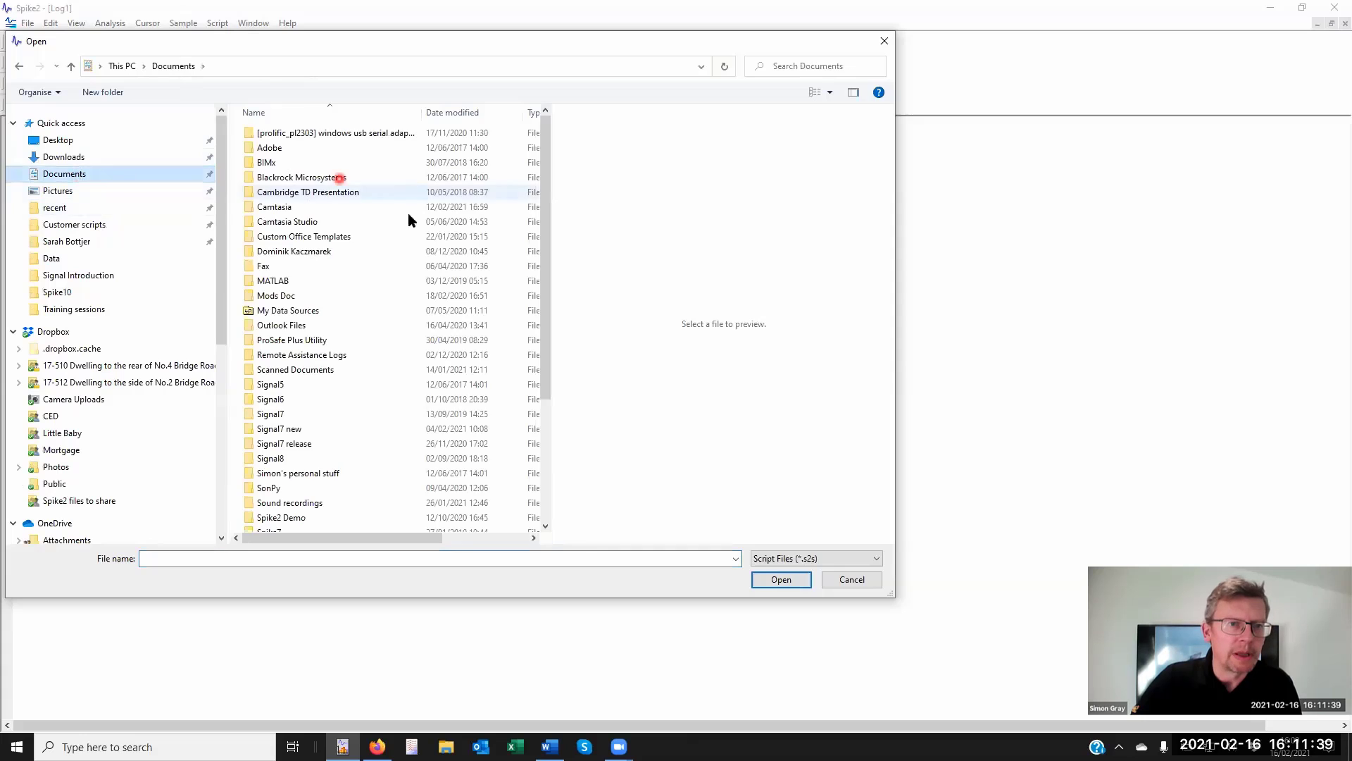
scroll(314, 476, "down", 3)
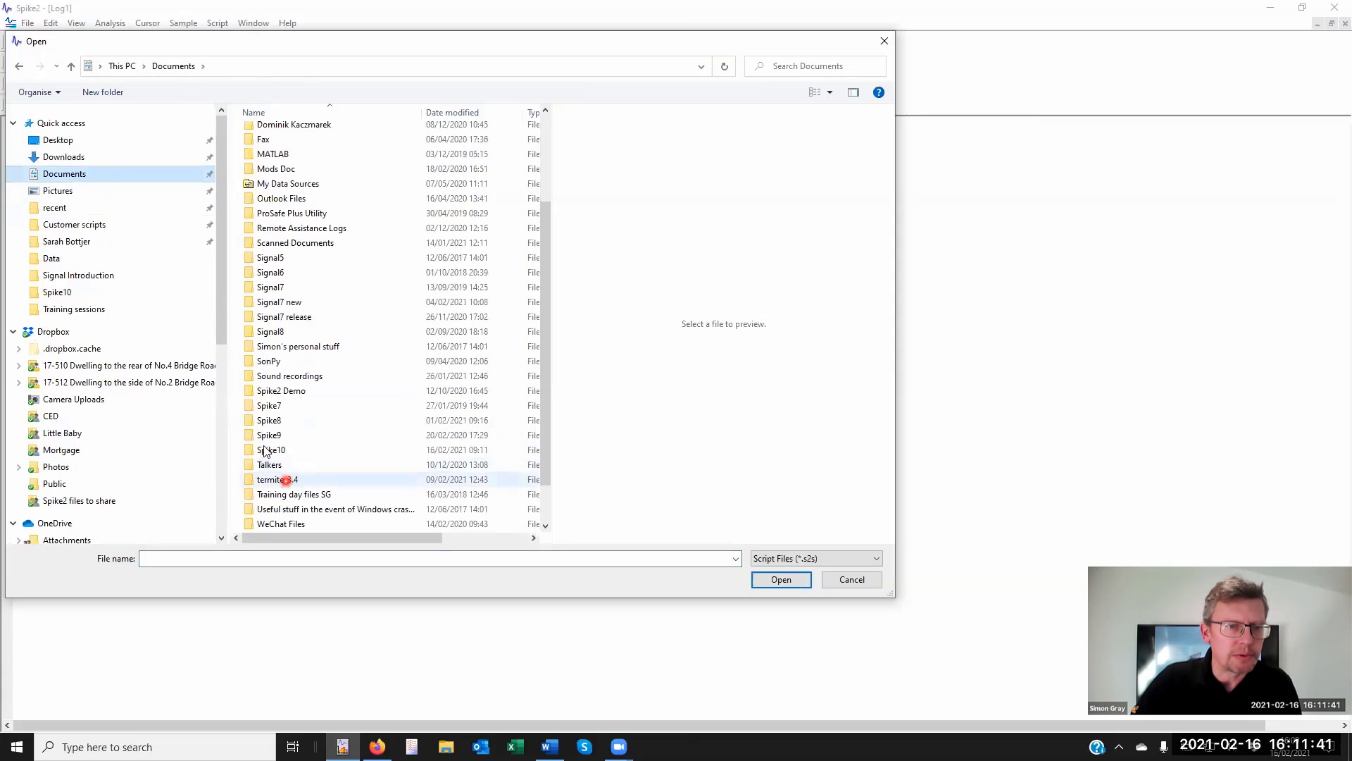
left_click(270, 451)
double_click(270, 449)
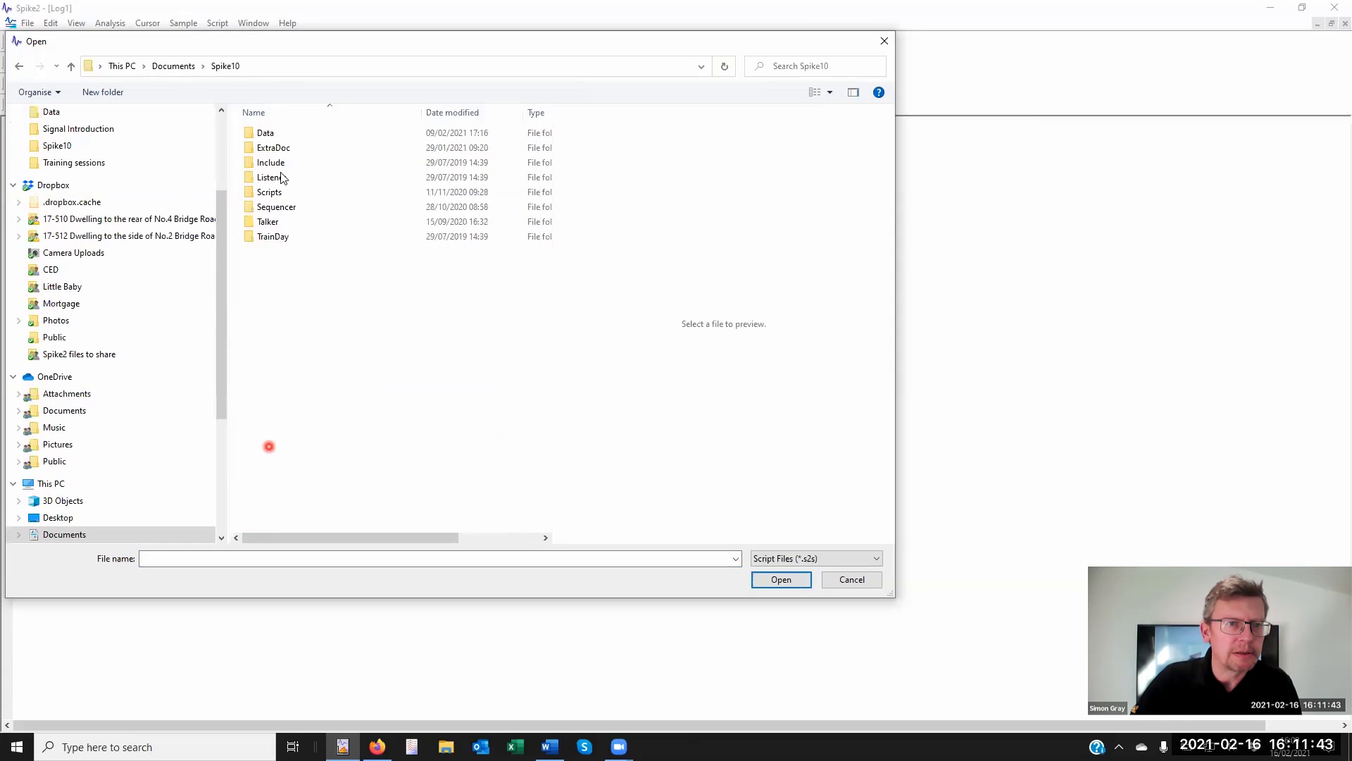
double_click(270, 133)
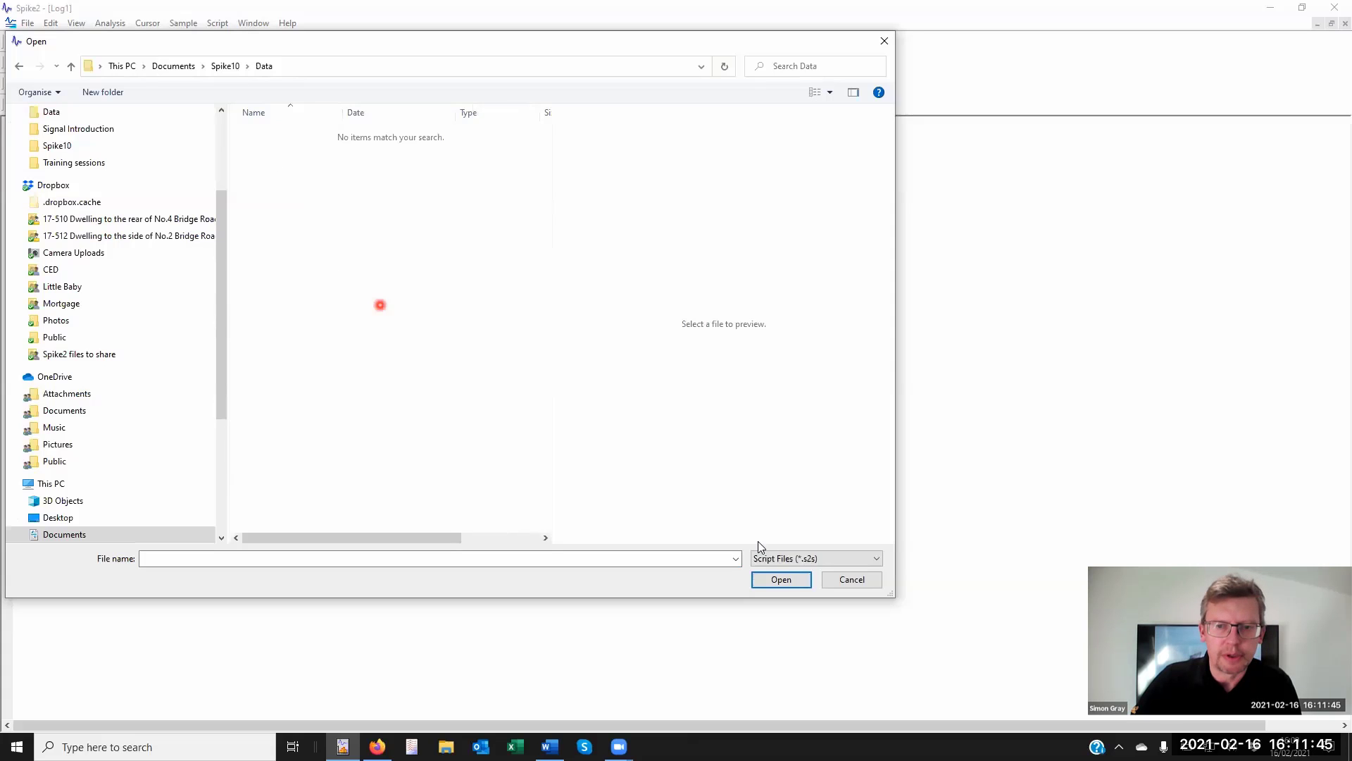
left_click(808, 558)
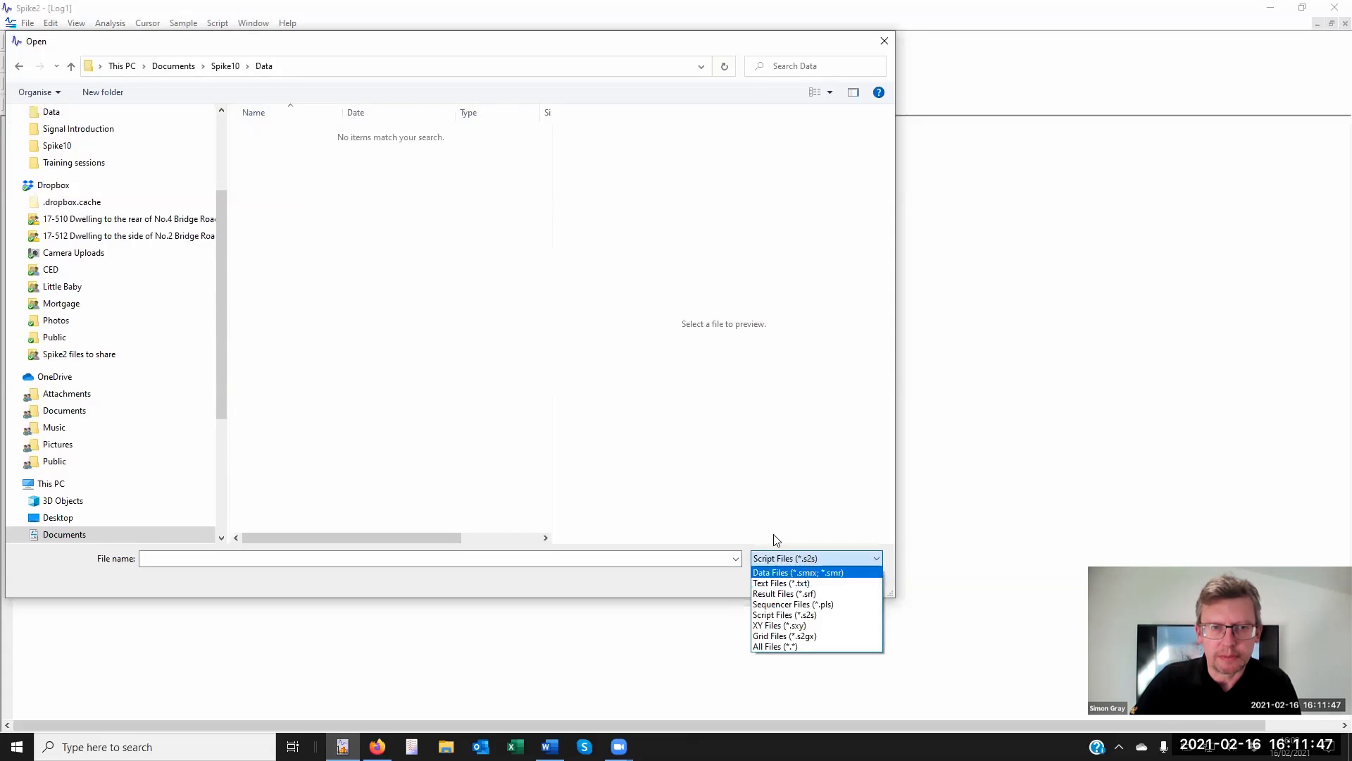
left_click(789, 572)
double_click(274, 311)
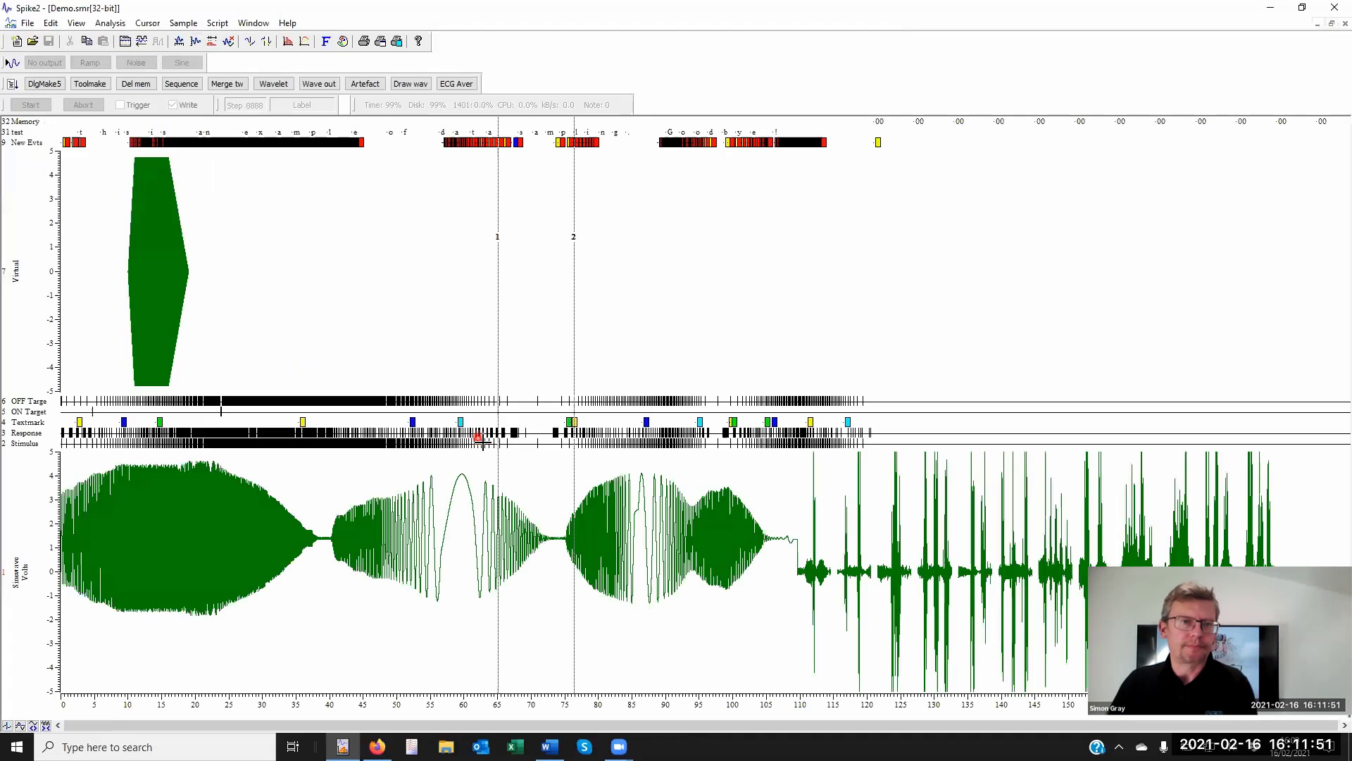
- Show the Sinewave channel alone in Demo.smr and run the Artefact script on channel 1 Sinewave (Waveform)
double_click(451, 515)
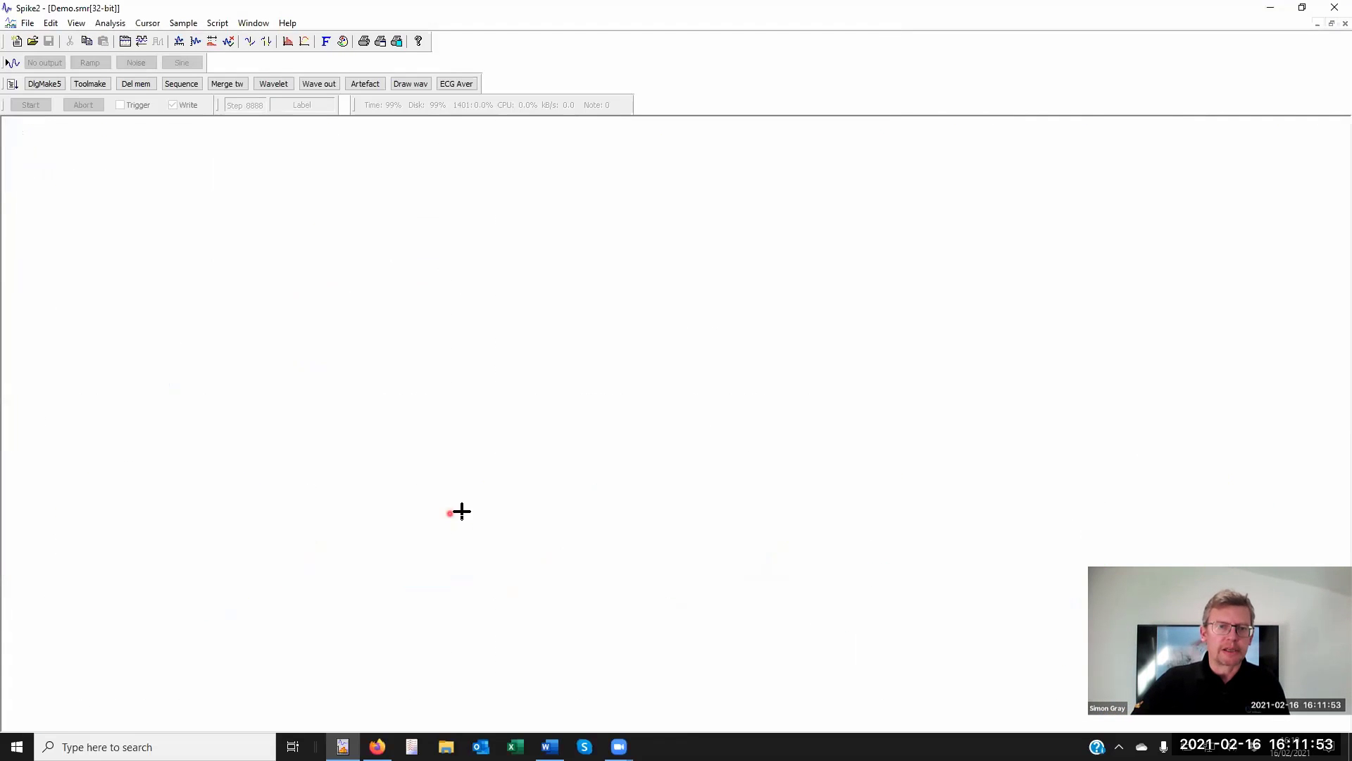
left_click_drag(406, 279, 450, 276)
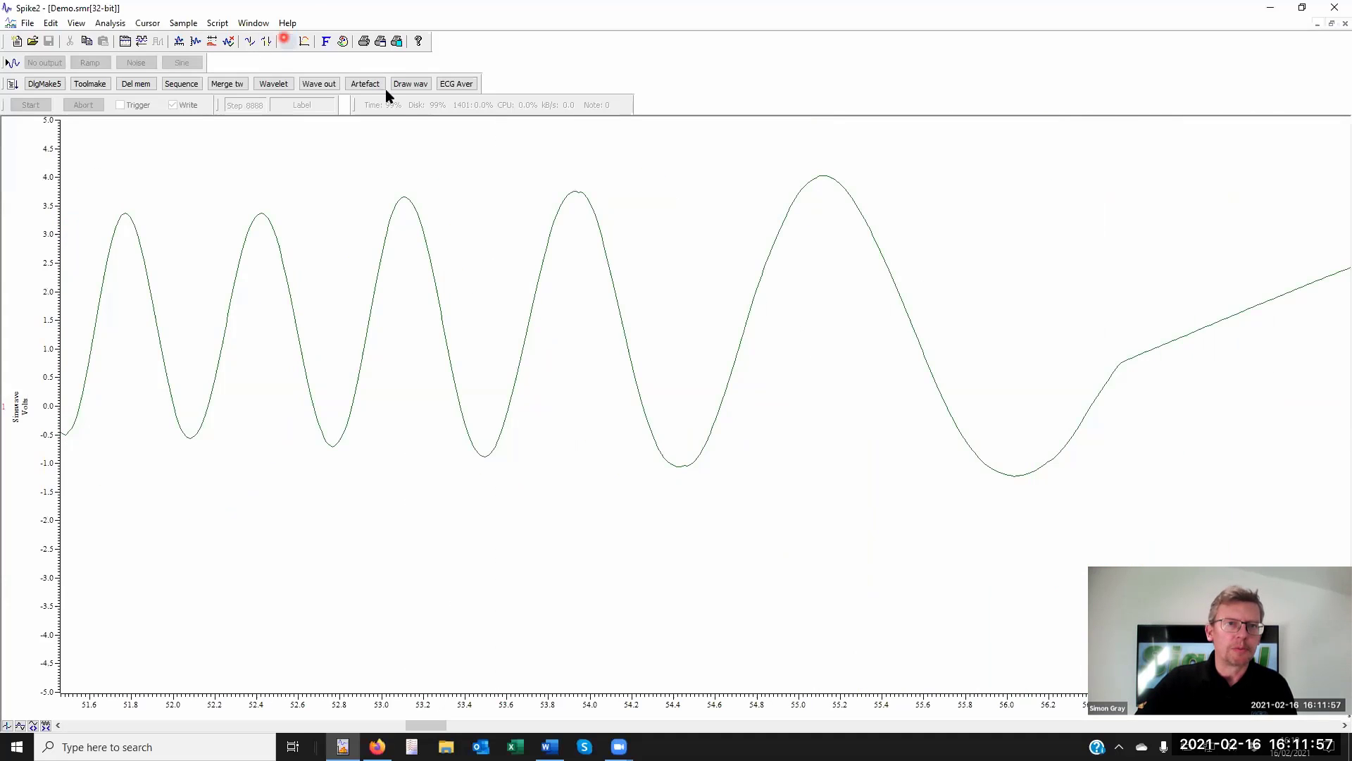
left_click(366, 84)
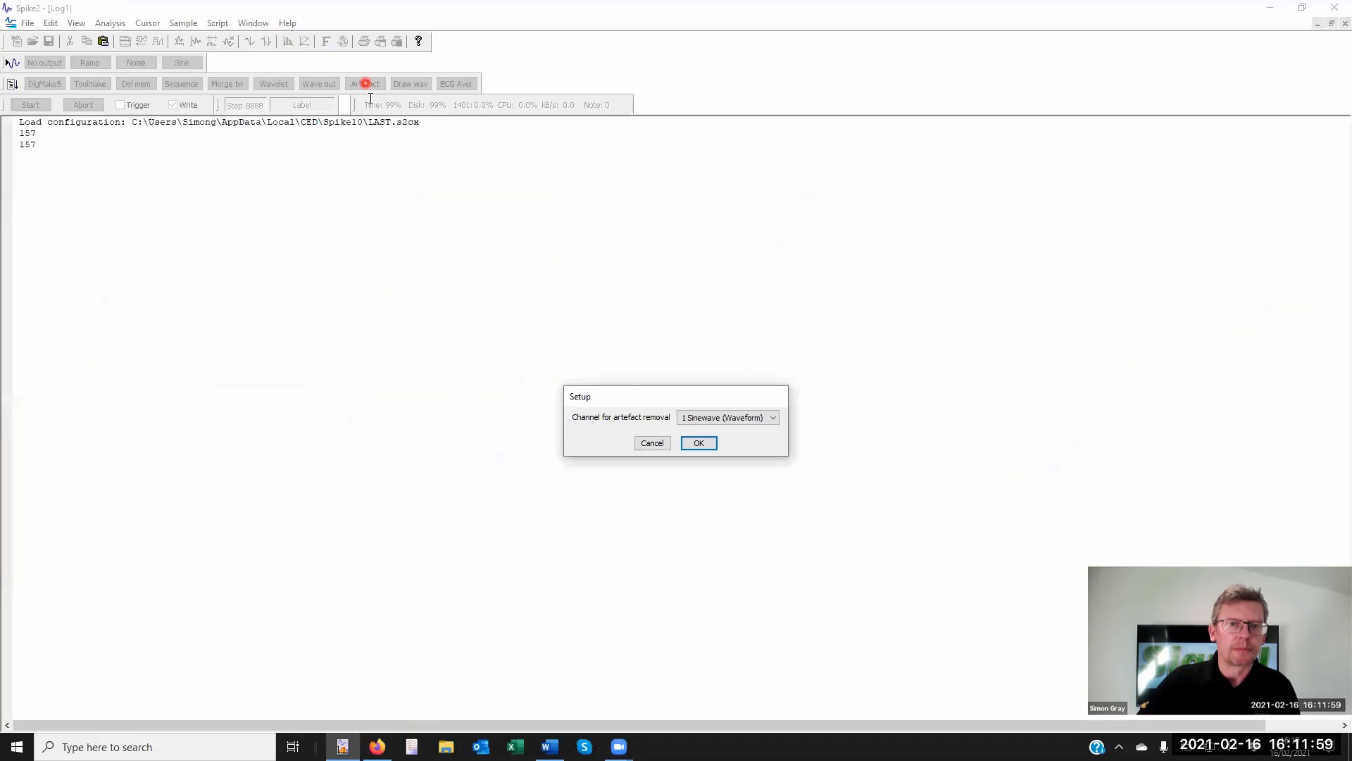
left_click(699, 443)
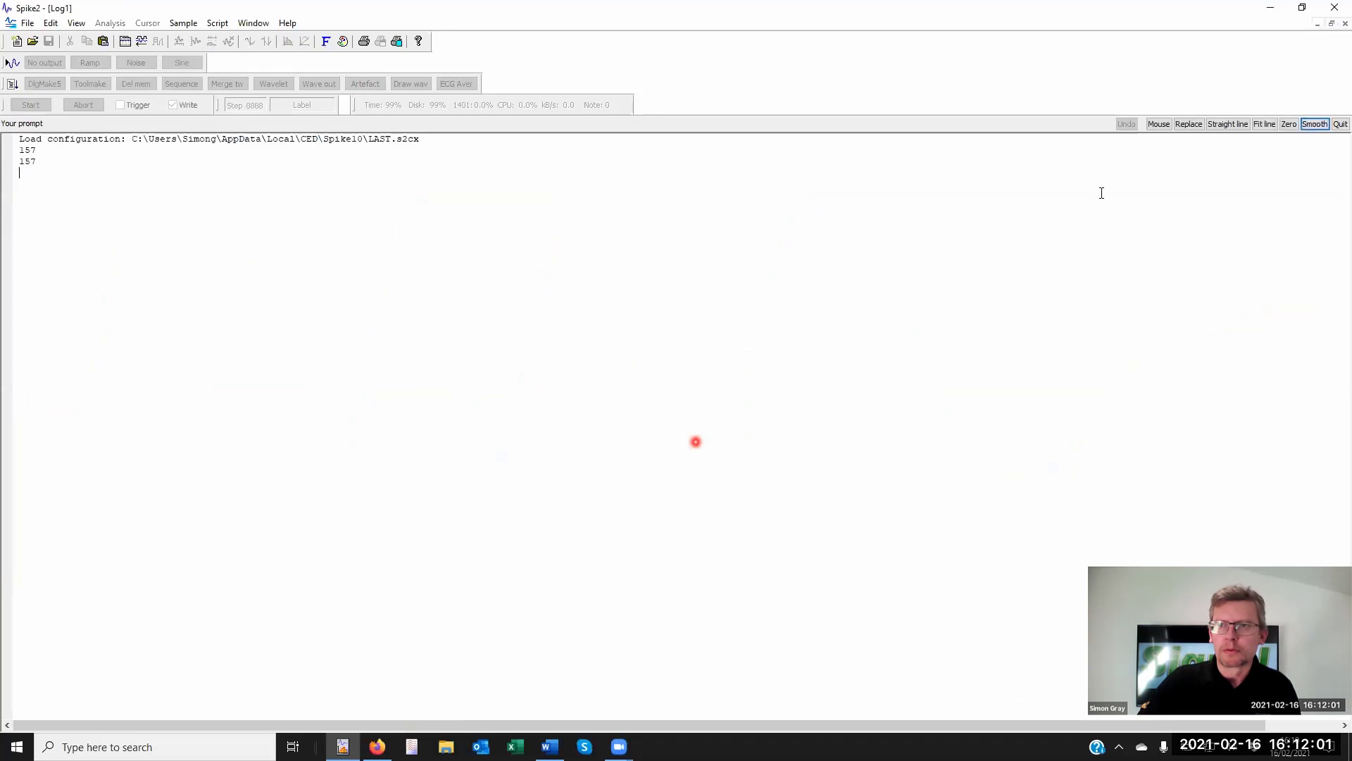
- Restore the maximised document windows, bring Demo.smr to the front and enlarge it upwards
left_click(1332, 23)
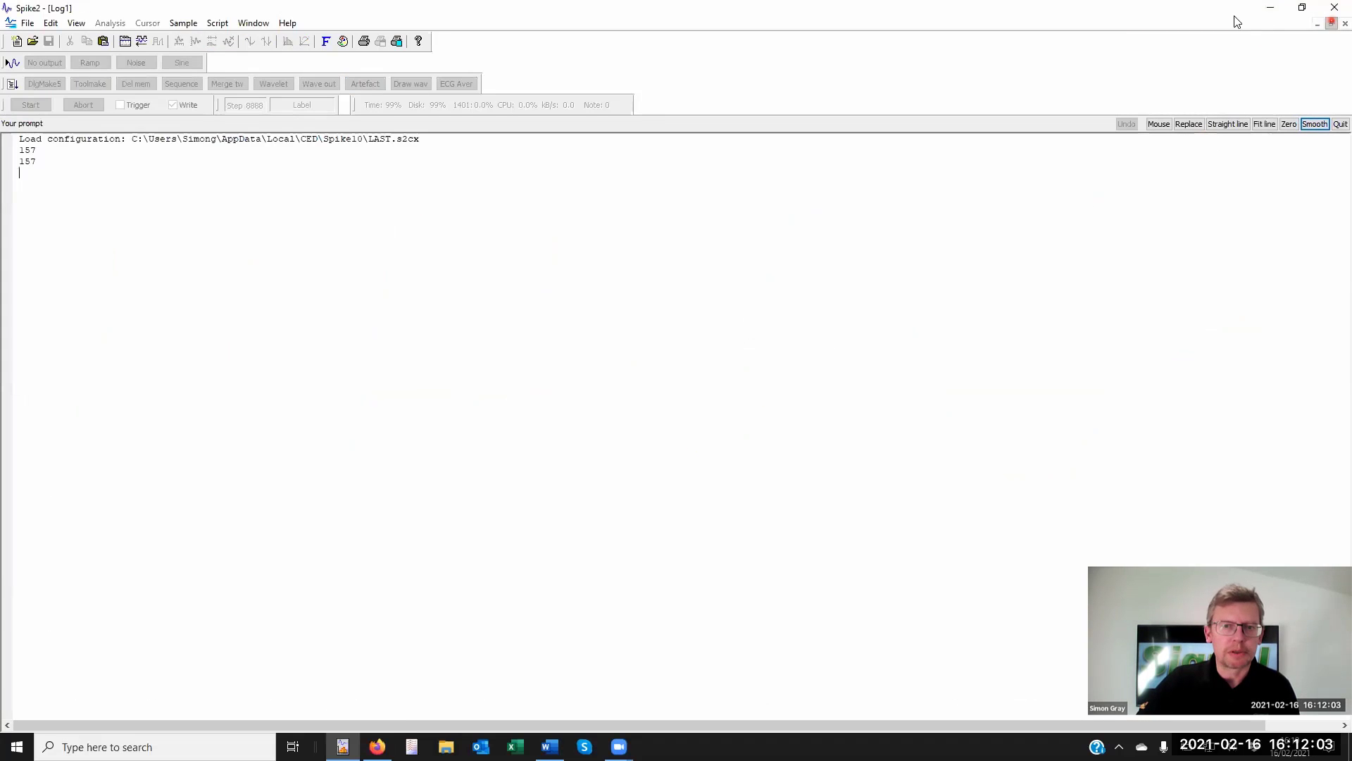
left_click(974, 381)
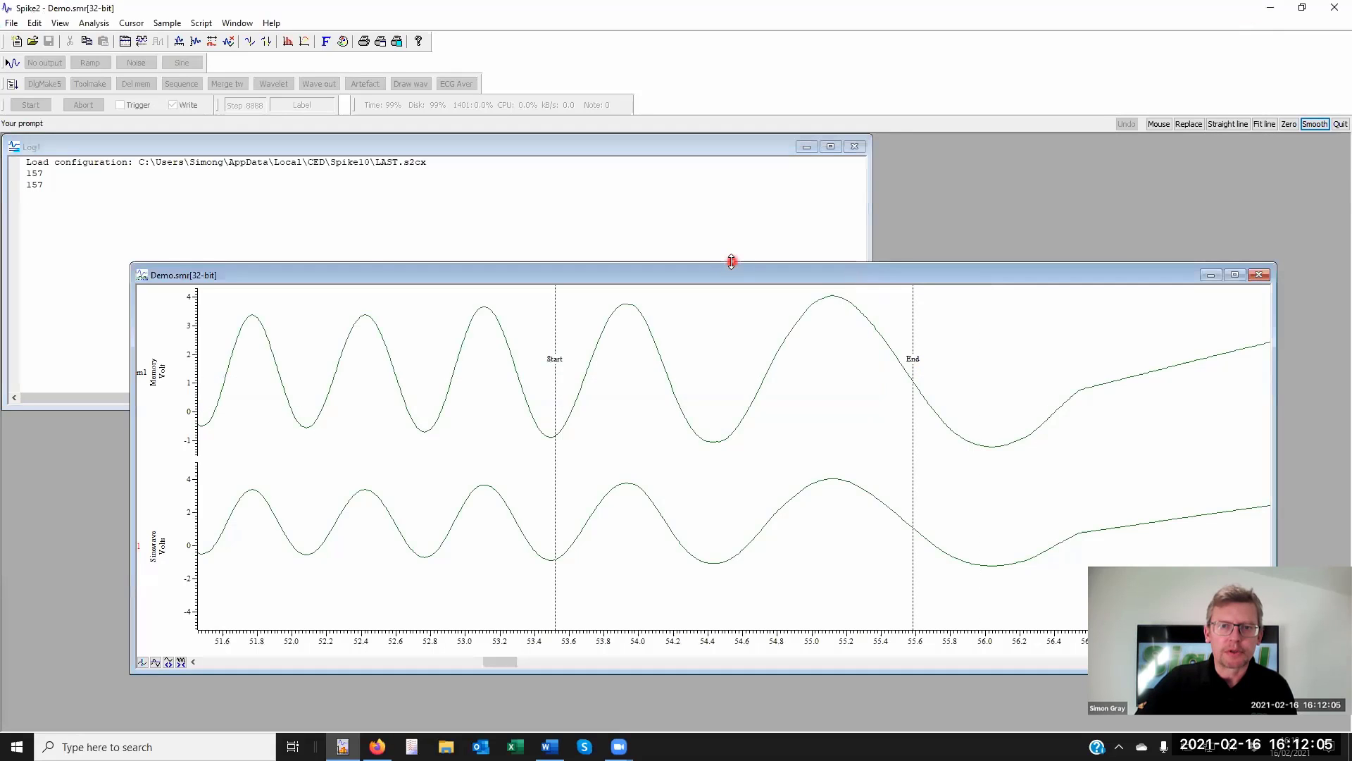
left_click_drag(731, 262, 738, 135)
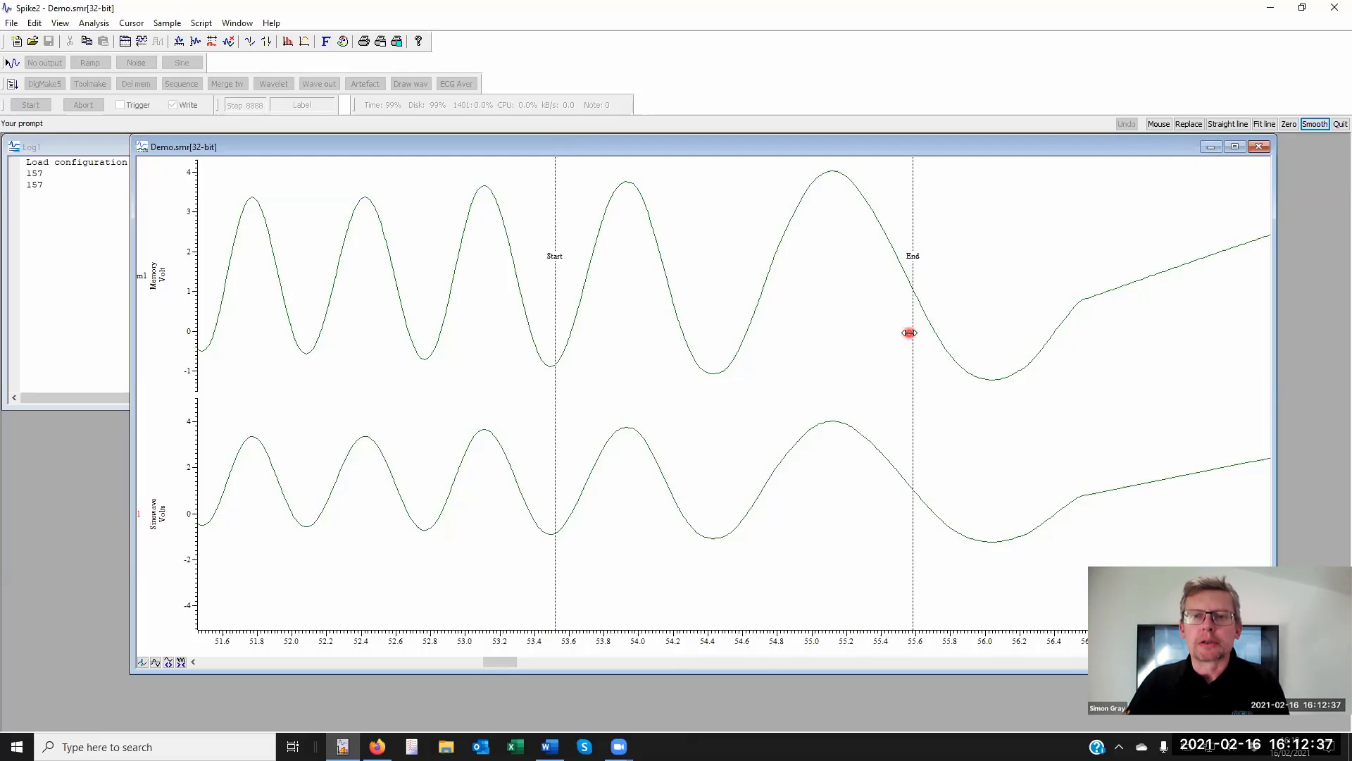
- Place the Start and End cursors at about 53.93 s and 55.08 s and zero the memory waveform between them
left_click_drag(913, 338, 827, 341)
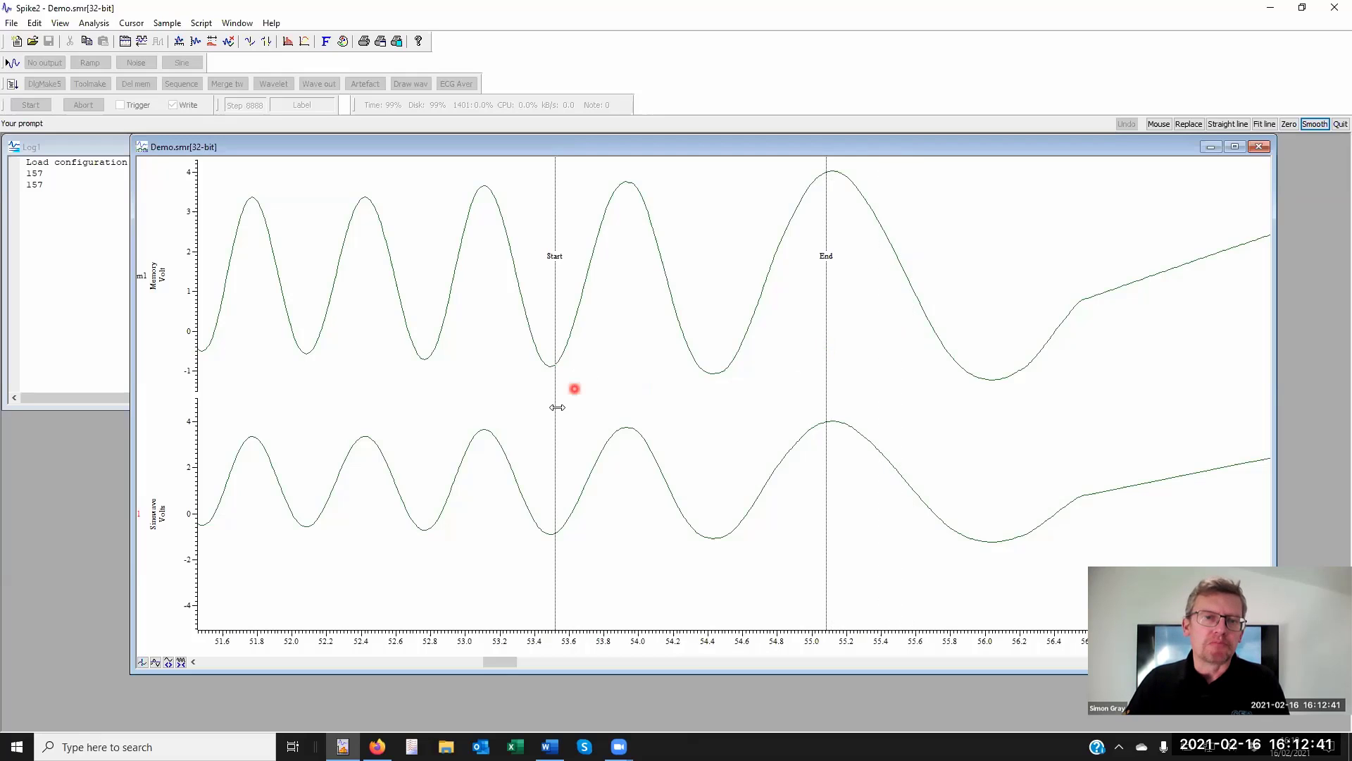
left_click_drag(556, 410, 627, 396)
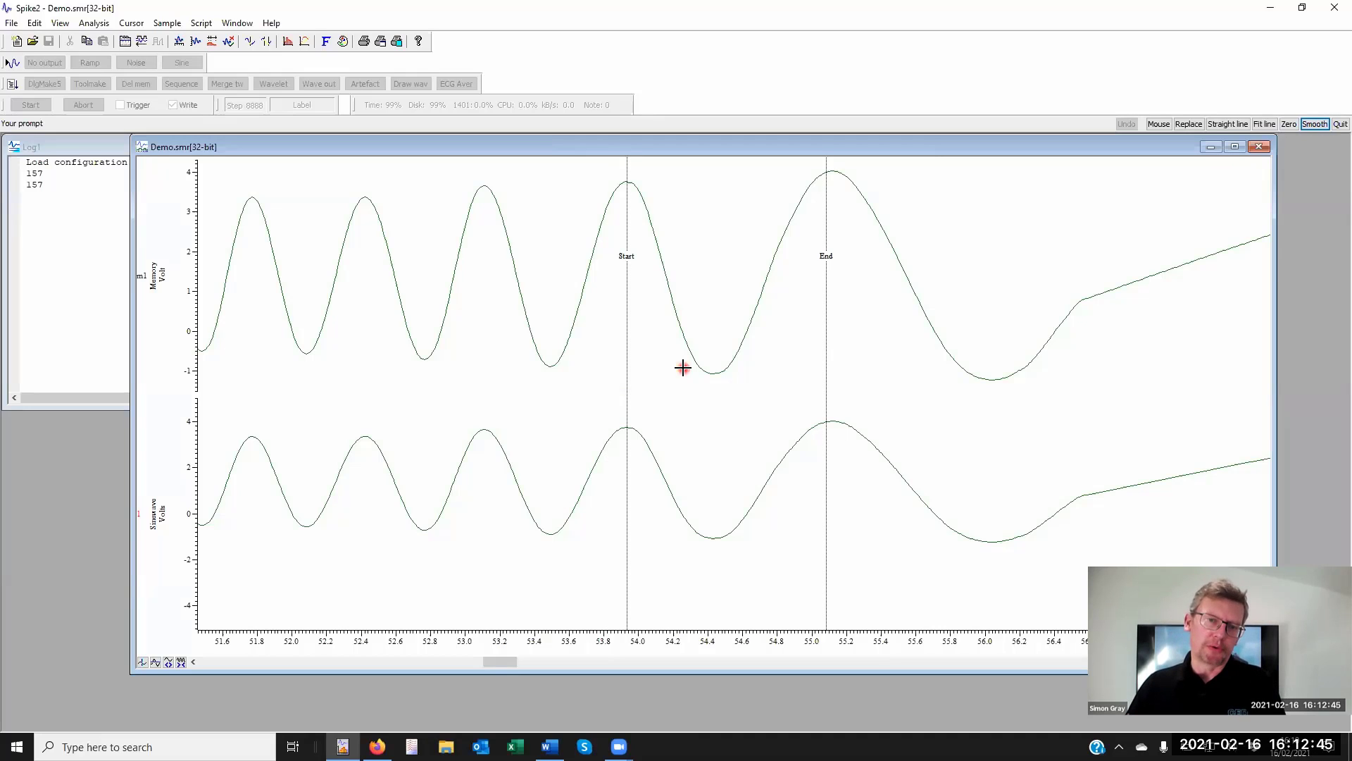
left_click(1289, 124)
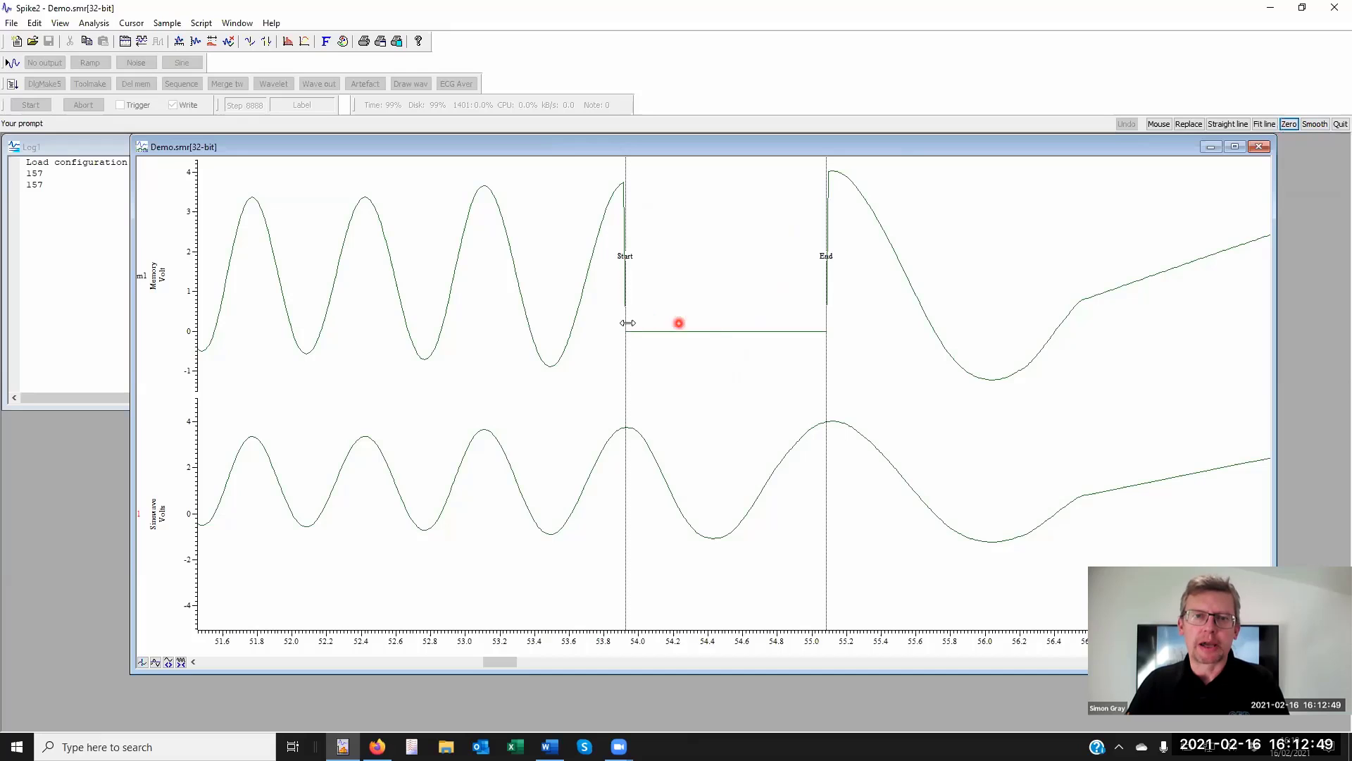
- Widen the cursor region to about 53.83–55.45 s, reject the line fit, and replace the memory waveform there with a straight line
left_click_drag(623, 344, 608, 344)
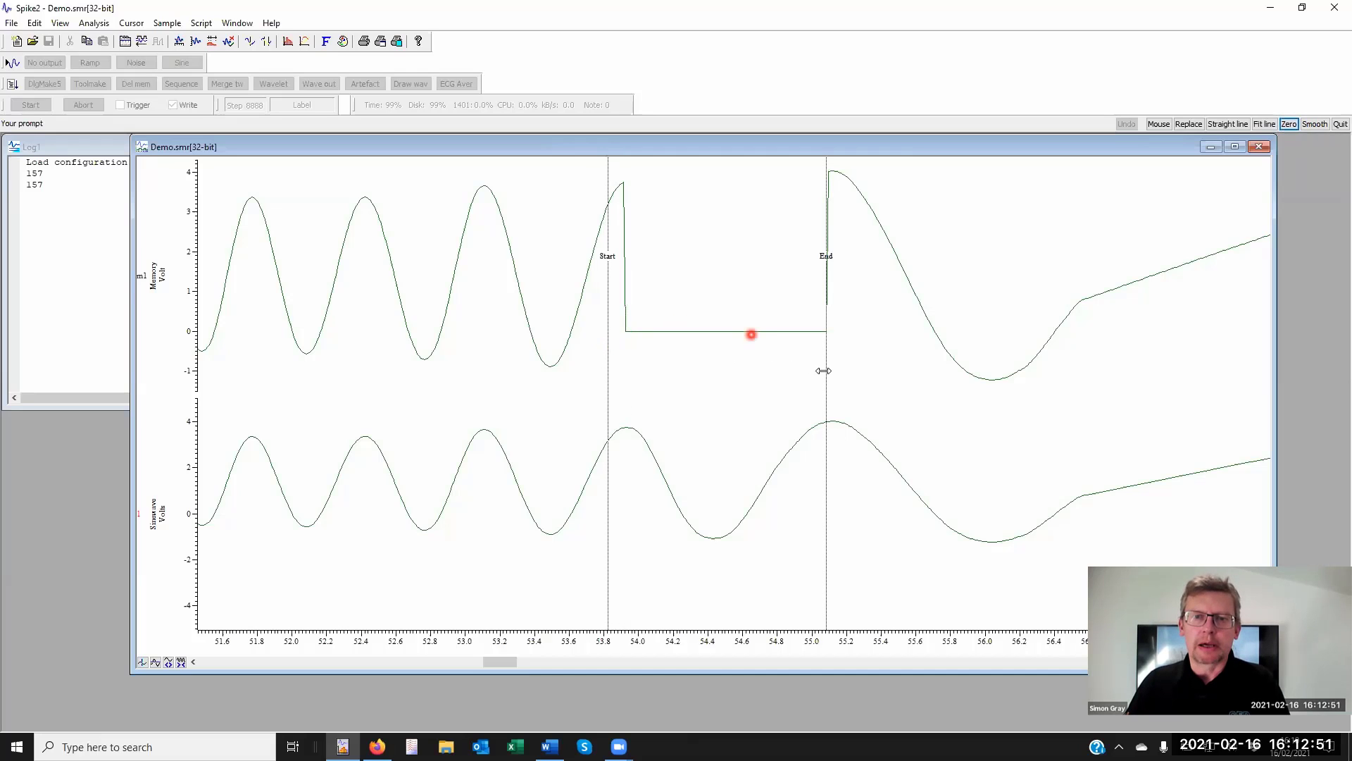
left_click_drag(826, 368, 887, 356)
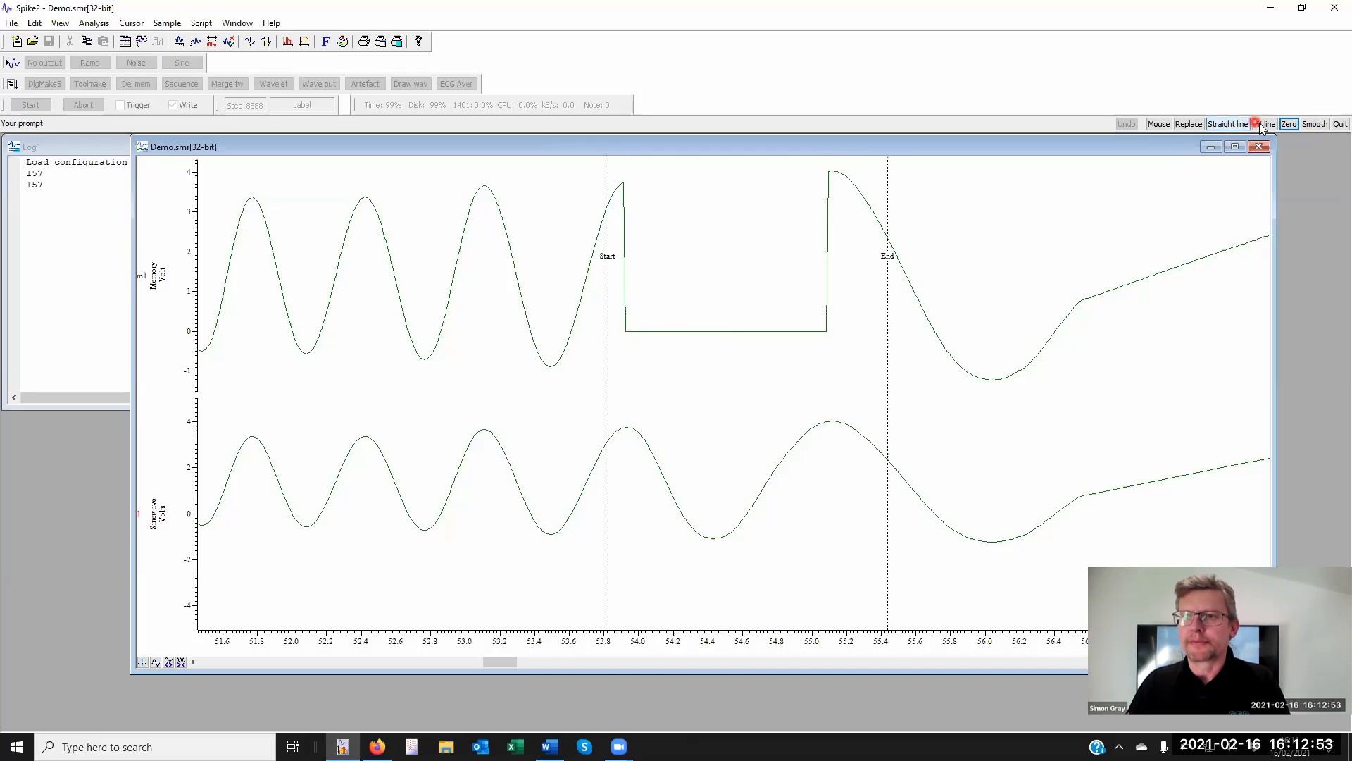
left_click(1264, 124)
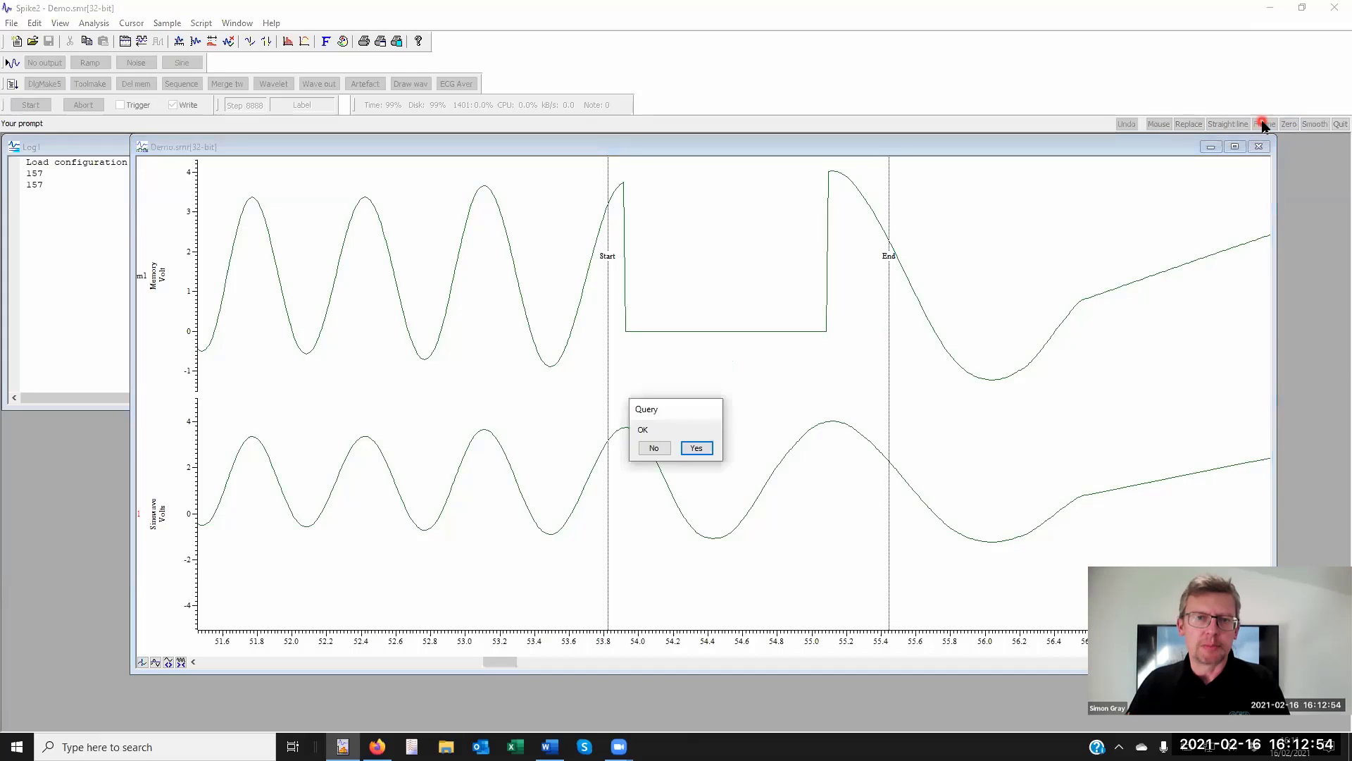
left_click(655, 448)
left_click(1223, 125)
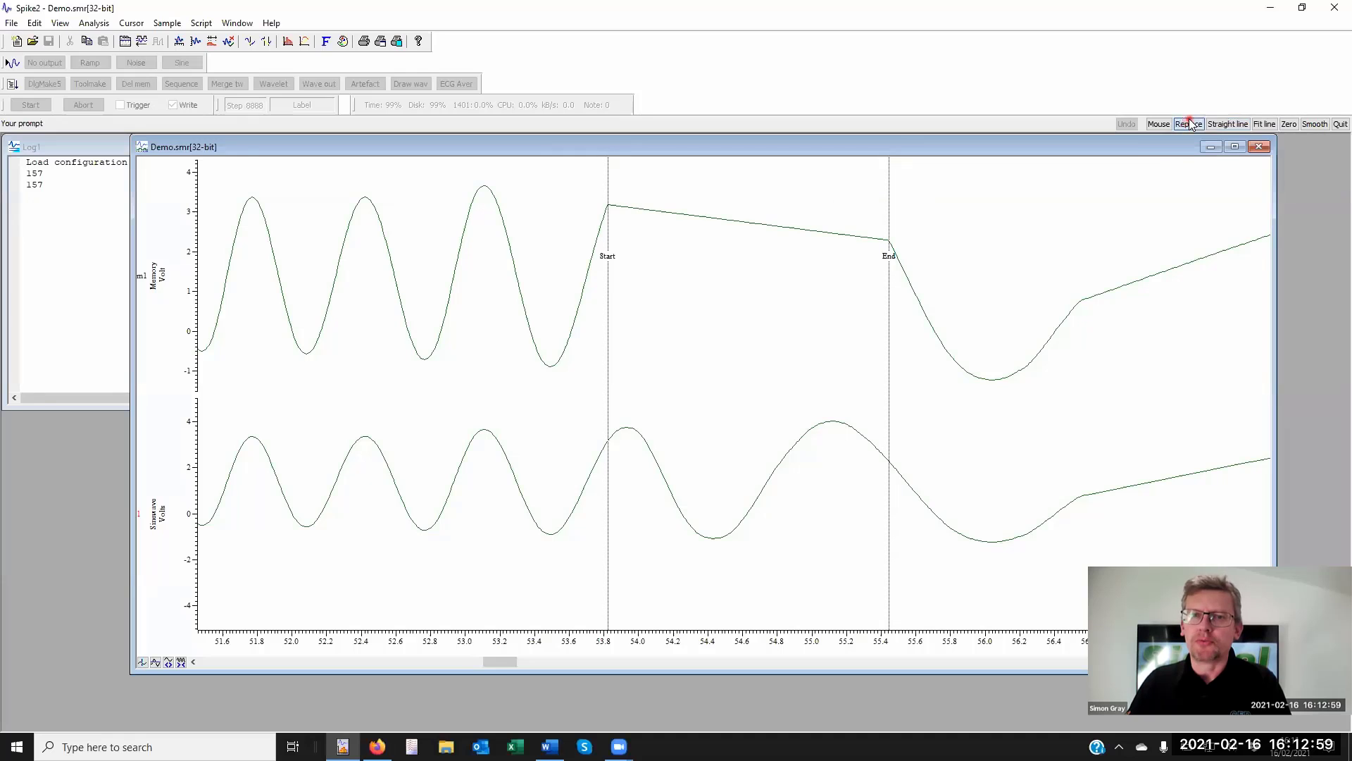
- Replace the memory waveform between the cursors with the section whose Cut start is at about 54.73 s
left_click(1189, 125)
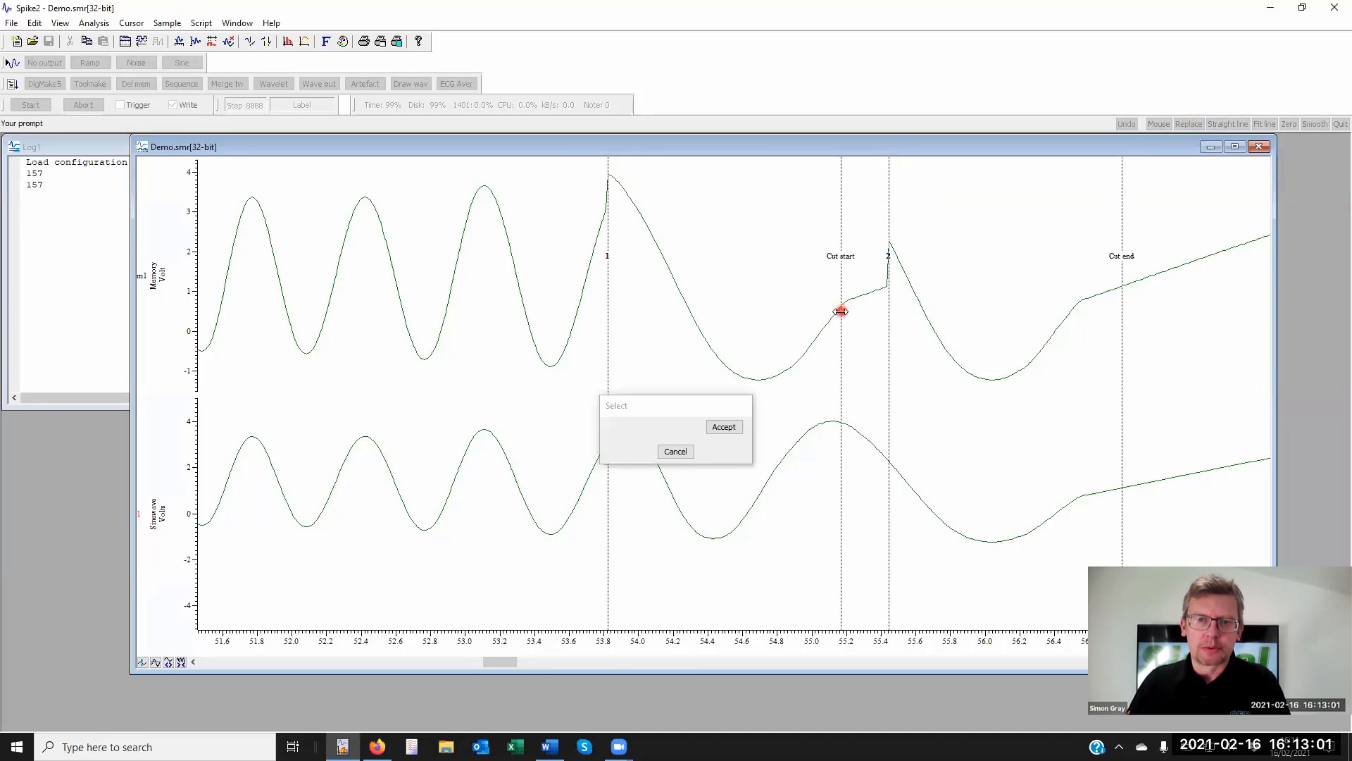
mouse_move(841, 311)
left_mouse_down()
mouse_move(243, 314)
mouse_move(598, 329)
mouse_move(797, 314)
mouse_move(764, 324)
left_mouse_up()
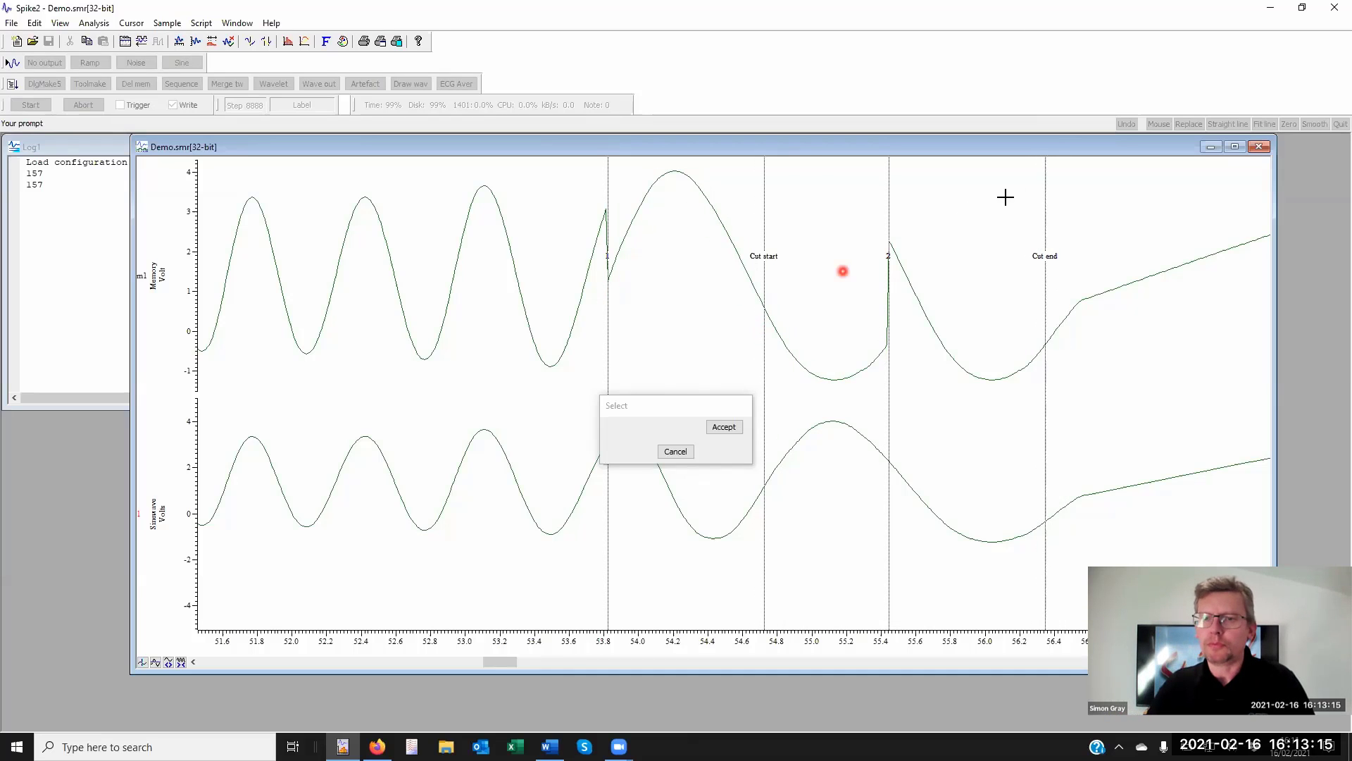
left_click(726, 428)
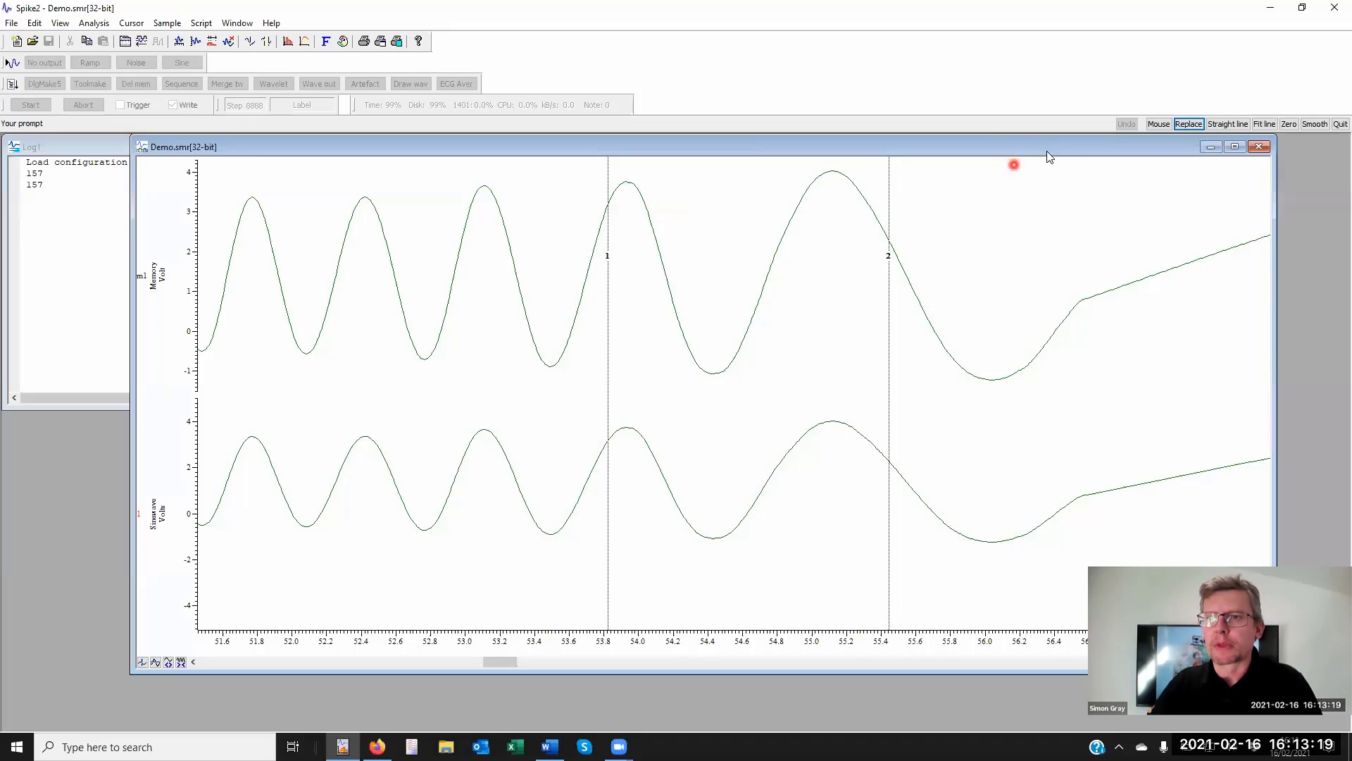
- Try the Mouse redraw option on the memory waveform, moving its point to about 54.6 s
left_click(1165, 125)
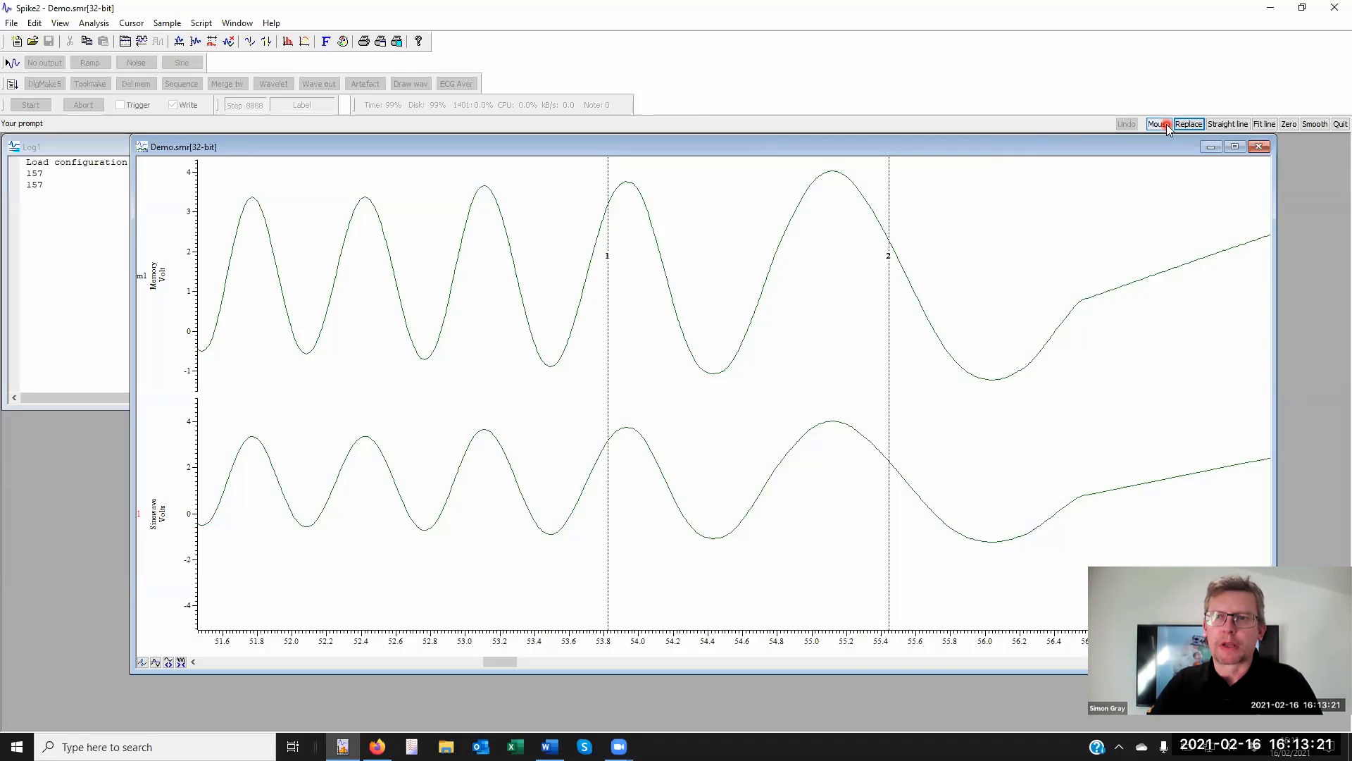
left_click(691, 339)
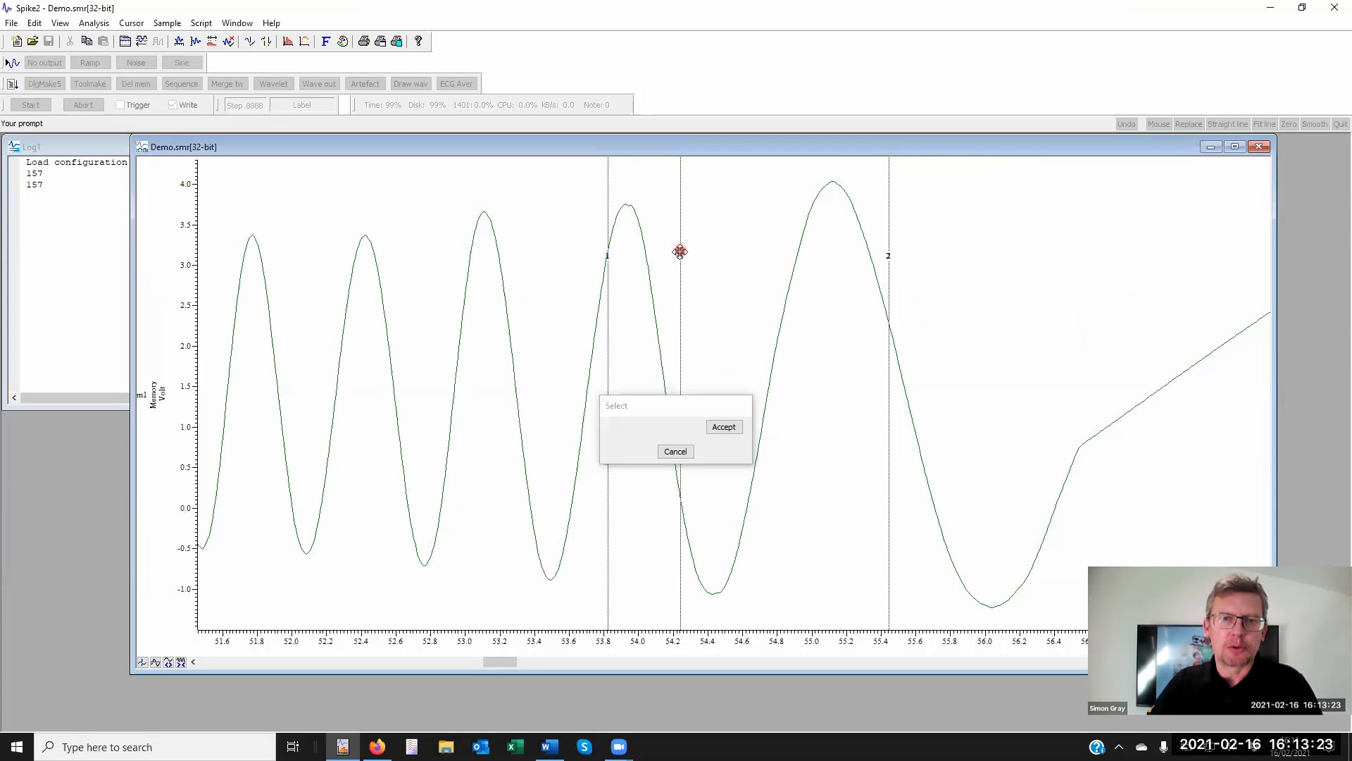
left_click_drag(680, 251, 739, 238)
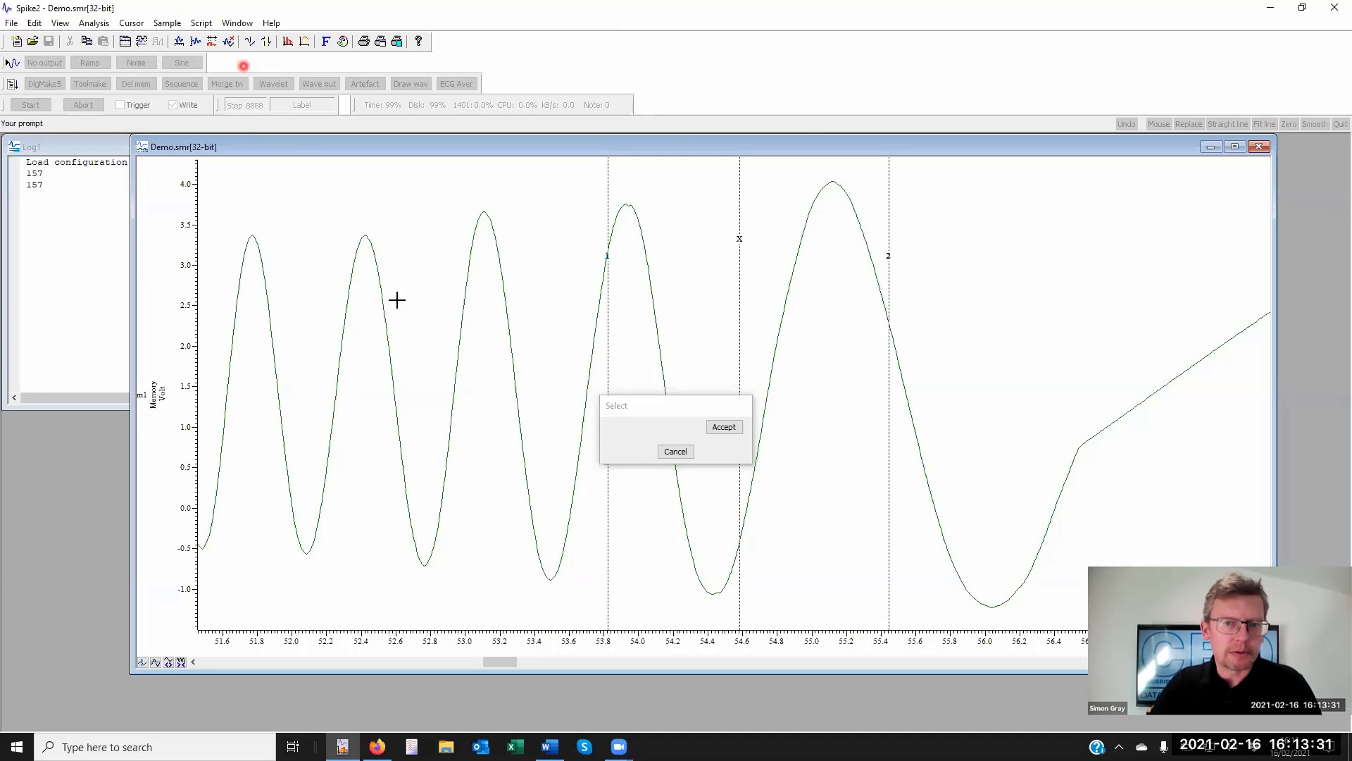
left_click(673, 451)
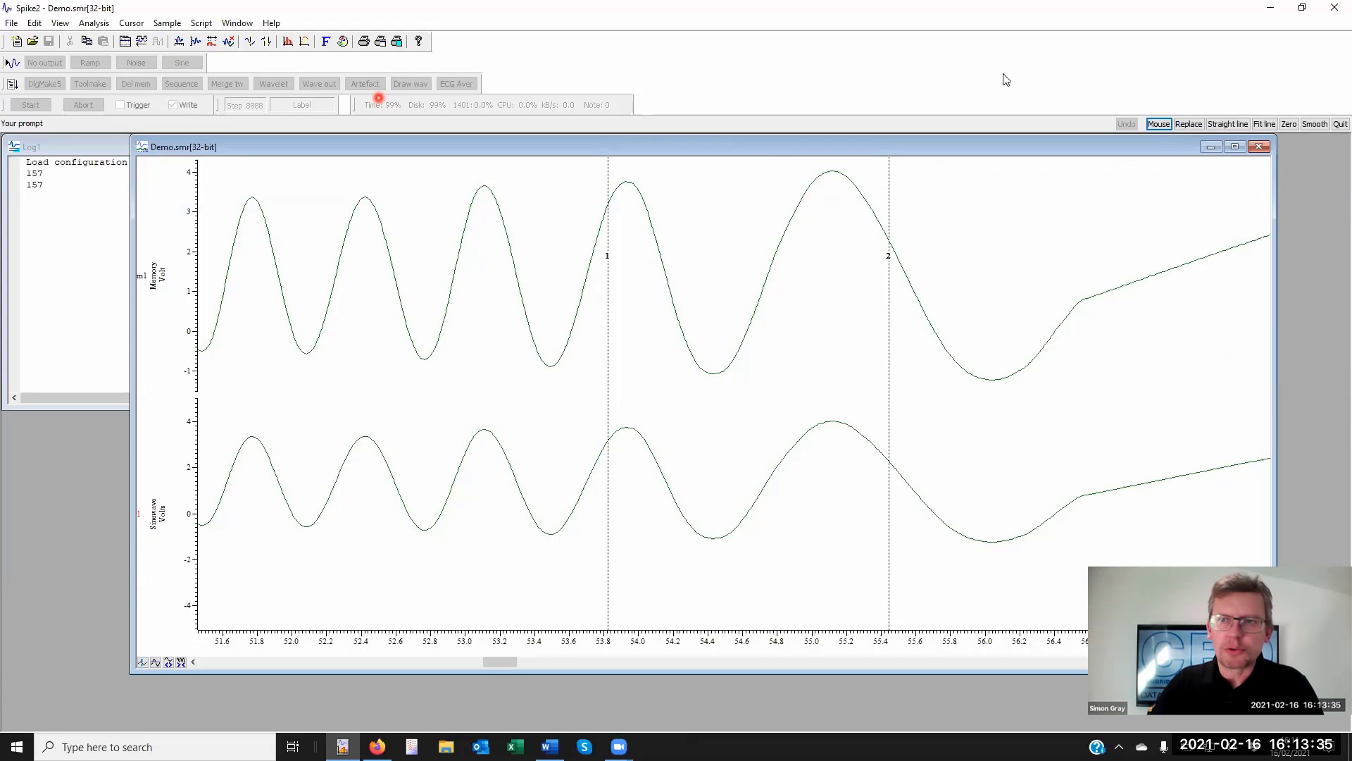
- Quit the Artefact script and use the Draw wav script to redraw channel m2 freehand between about 53.1 s and 53.75 s
left_click(1335, 124)
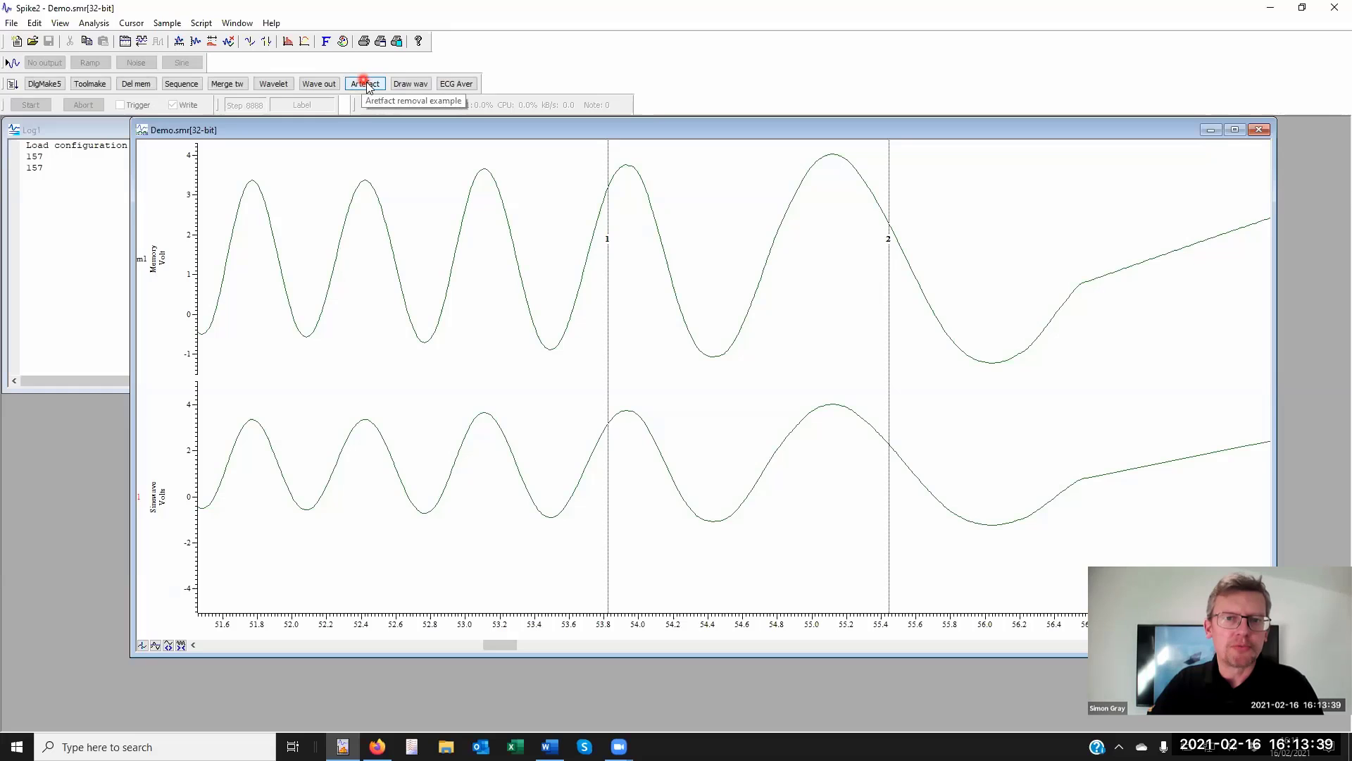
left_click(410, 86)
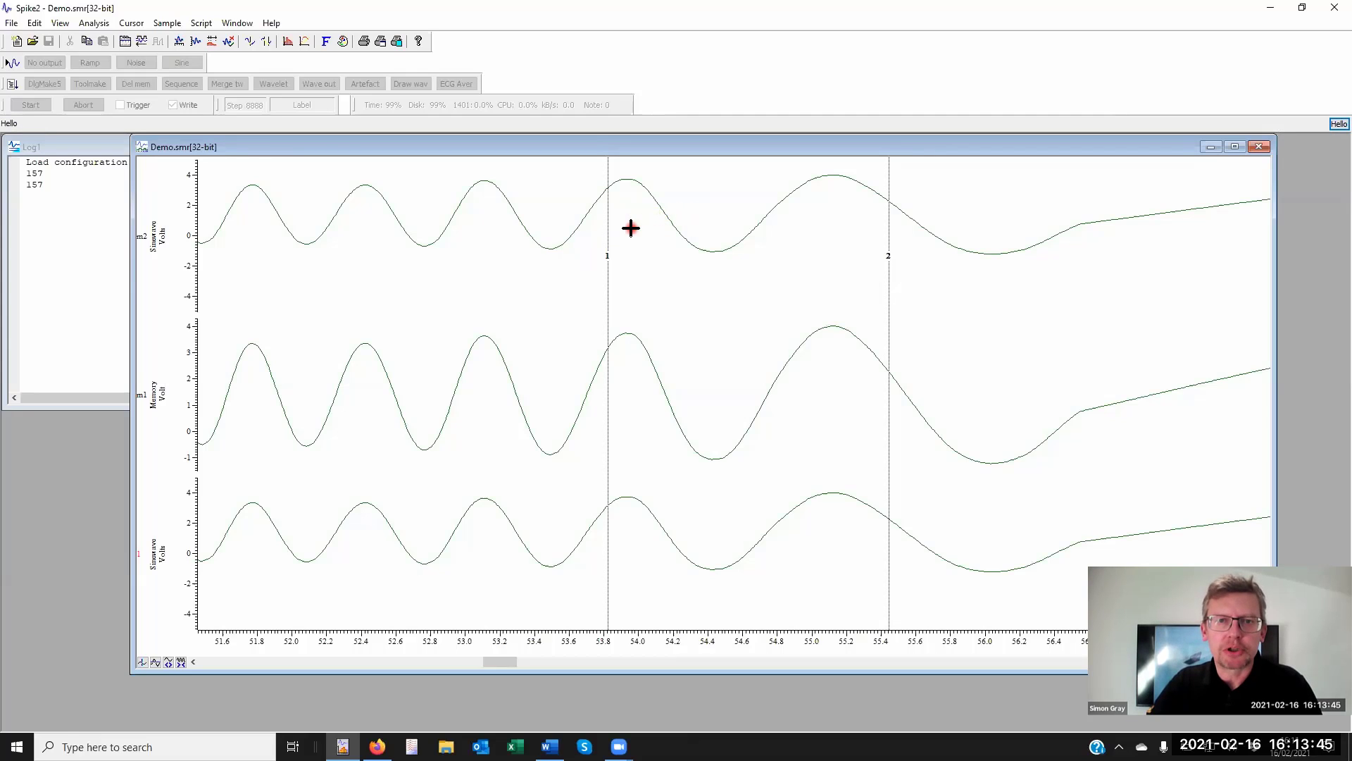
mouse_move(645, 215)
left_mouse_down()
mouse_move(658, 199)
mouse_move(508, 190)
left_mouse_up()
mouse_move(513, 186)
left_mouse_down()
mouse_move(539, 174)
mouse_move(522, 181)
mouse_move(595, 201)
left_mouse_up()
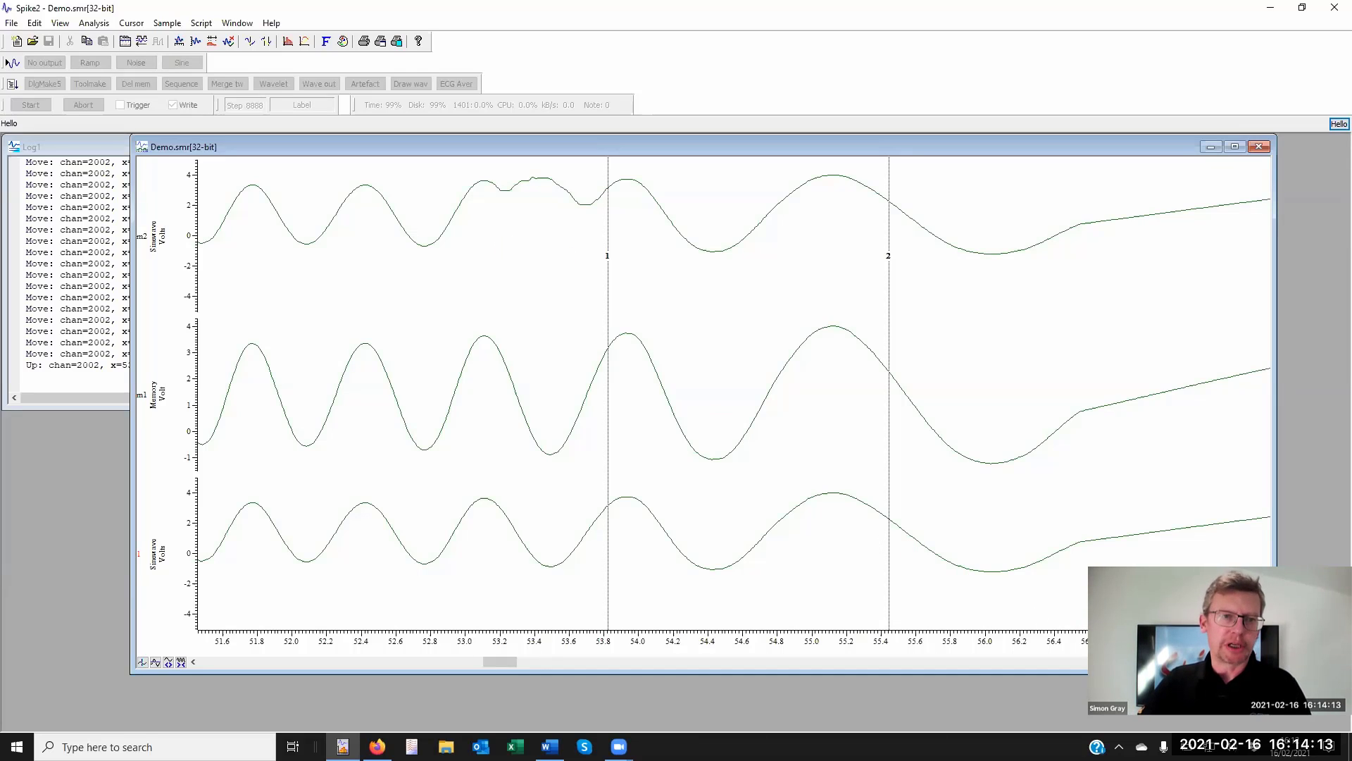
left_click(1338, 123)
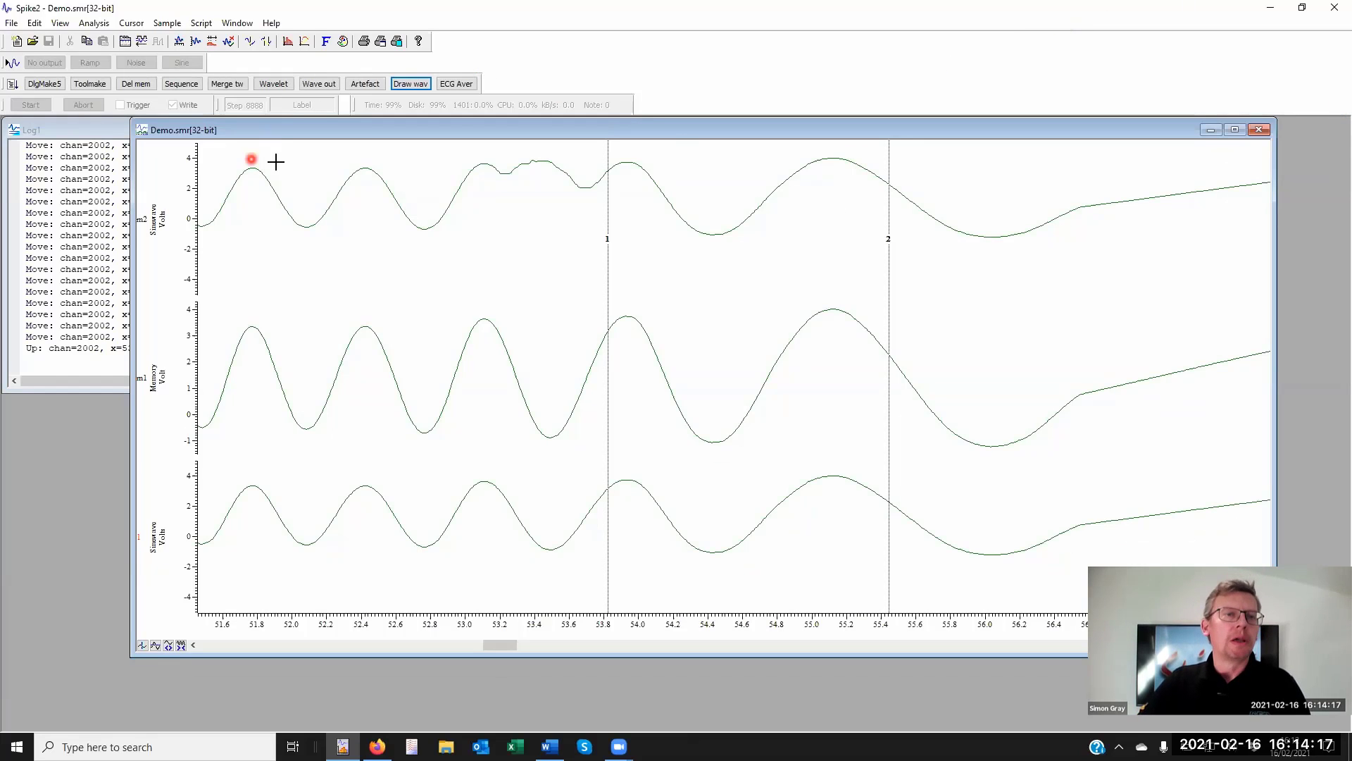
- Close Demo.smr and discard its memory channel data
left_click(141, 132)
left_click(188, 146)
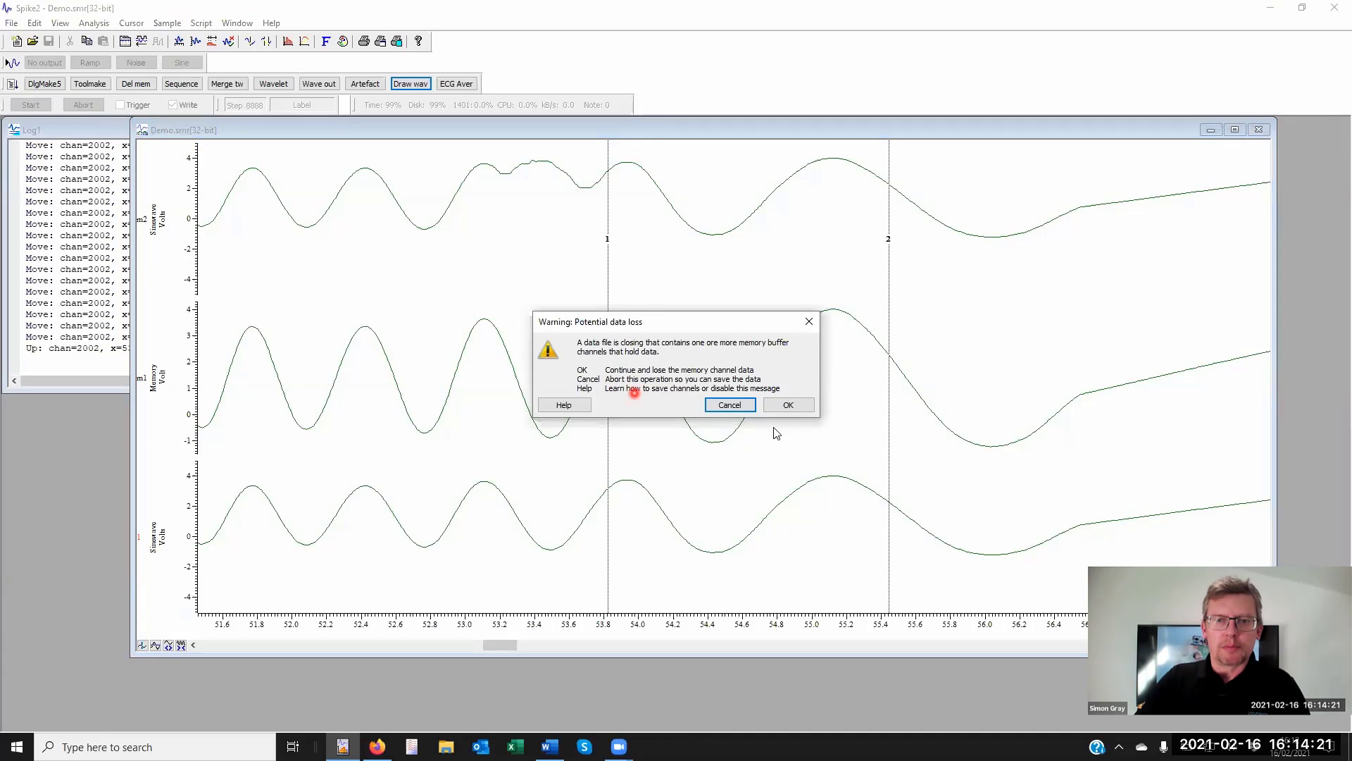
left_click(790, 405)
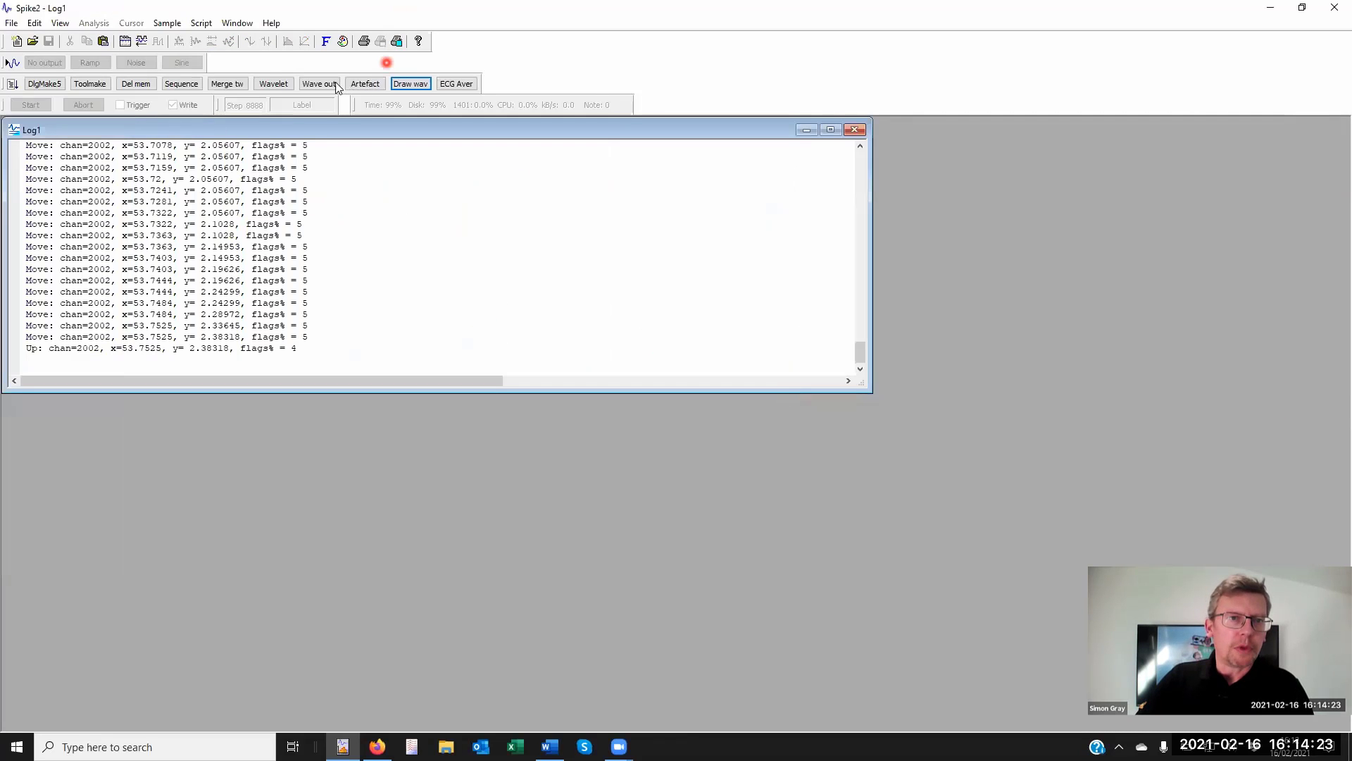
- Run the Wave out script to generate Data1, then select memory channels m1 to m3 and maximise the data window
left_click(330, 83)
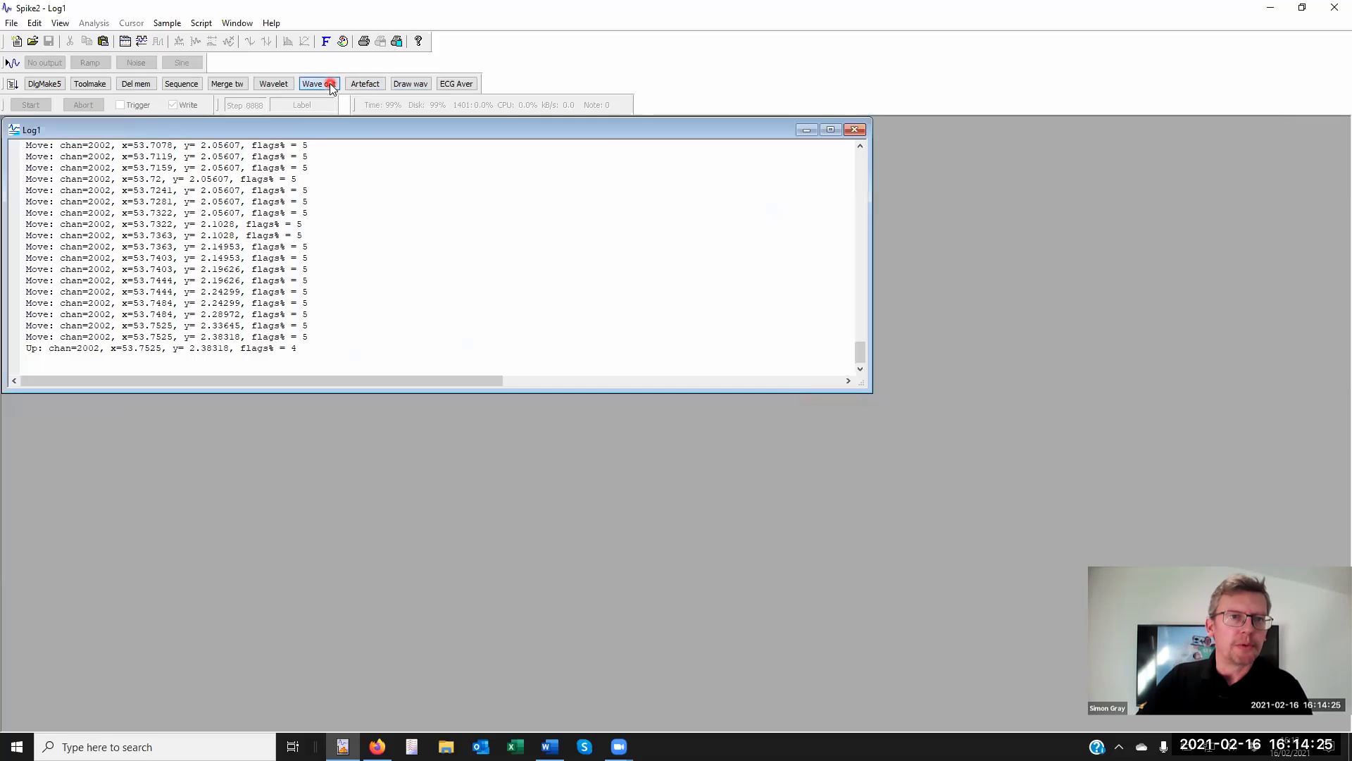
left_click(329, 84)
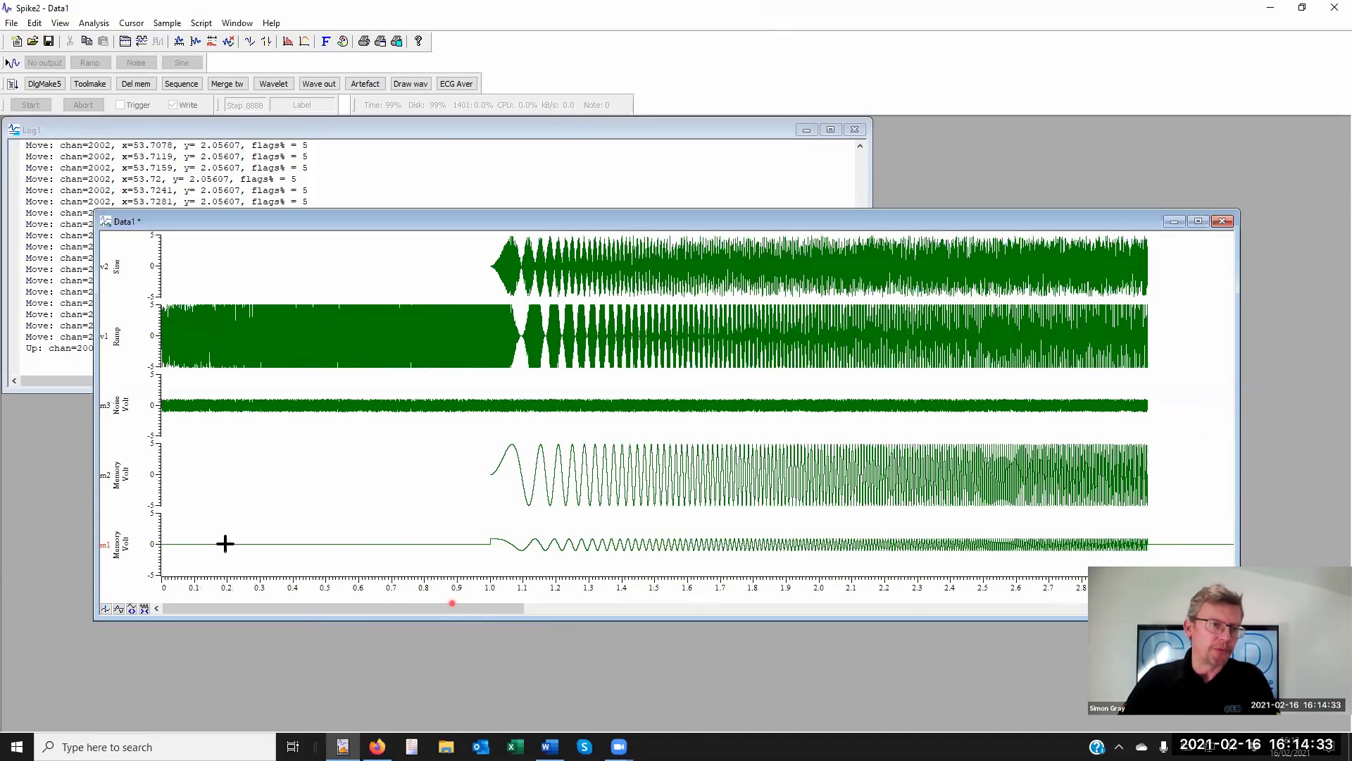
left_click(110, 554)
left_click_drag(109, 554, 107, 470)
left_click_drag(128, 415, 106, 407)
double_click(660, 216)
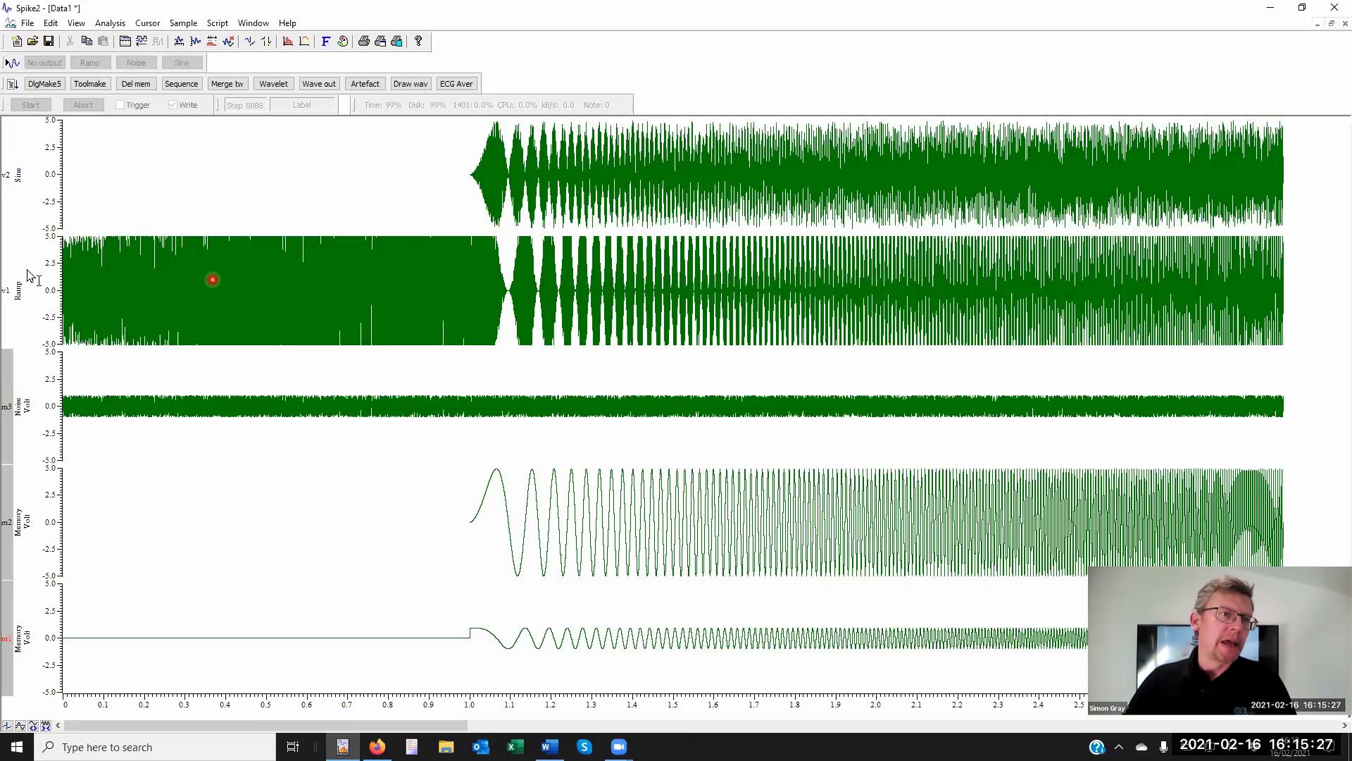
- Change the expression of virtual channel v1 Ramp to ((WT(0, 1)+Ch(2001))*Ch(2003))*5 and close the virtual channel settings
left_click(7, 289)
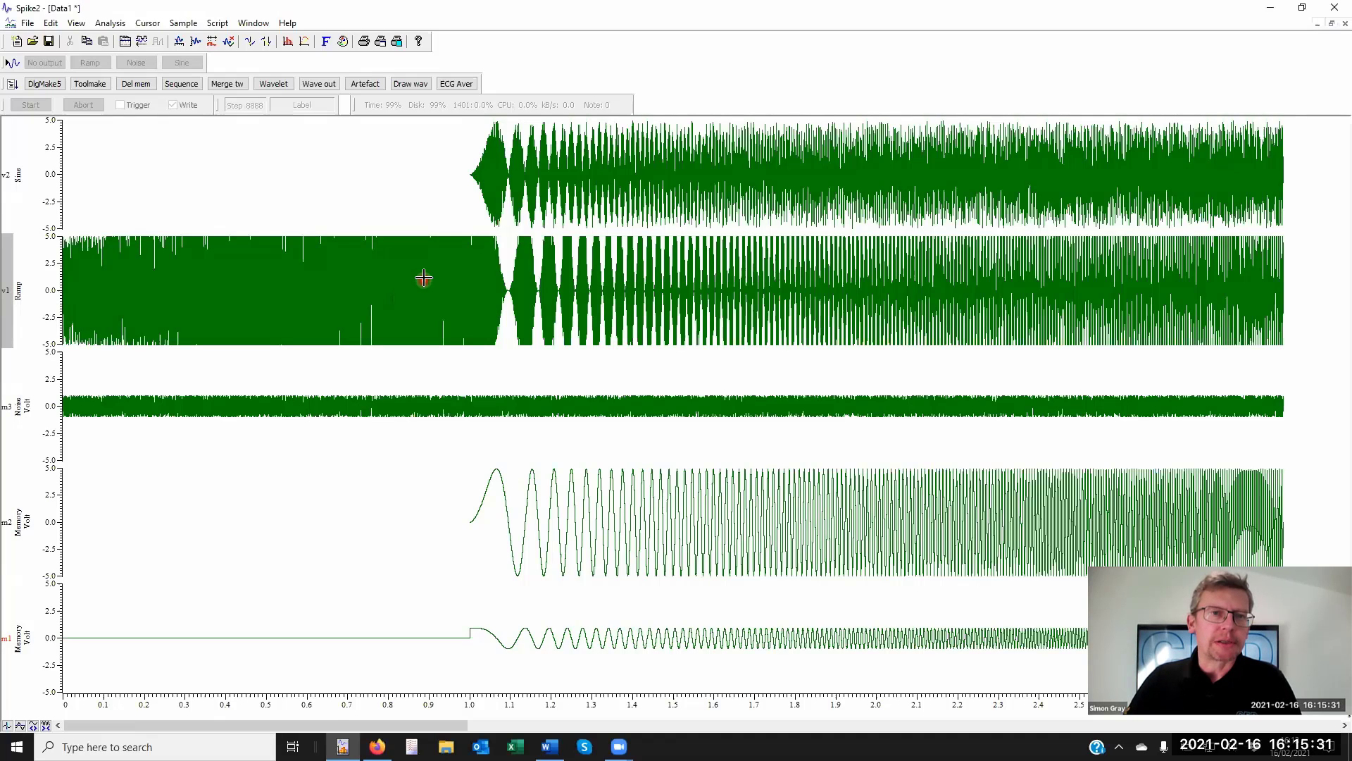
right_click(478, 286)
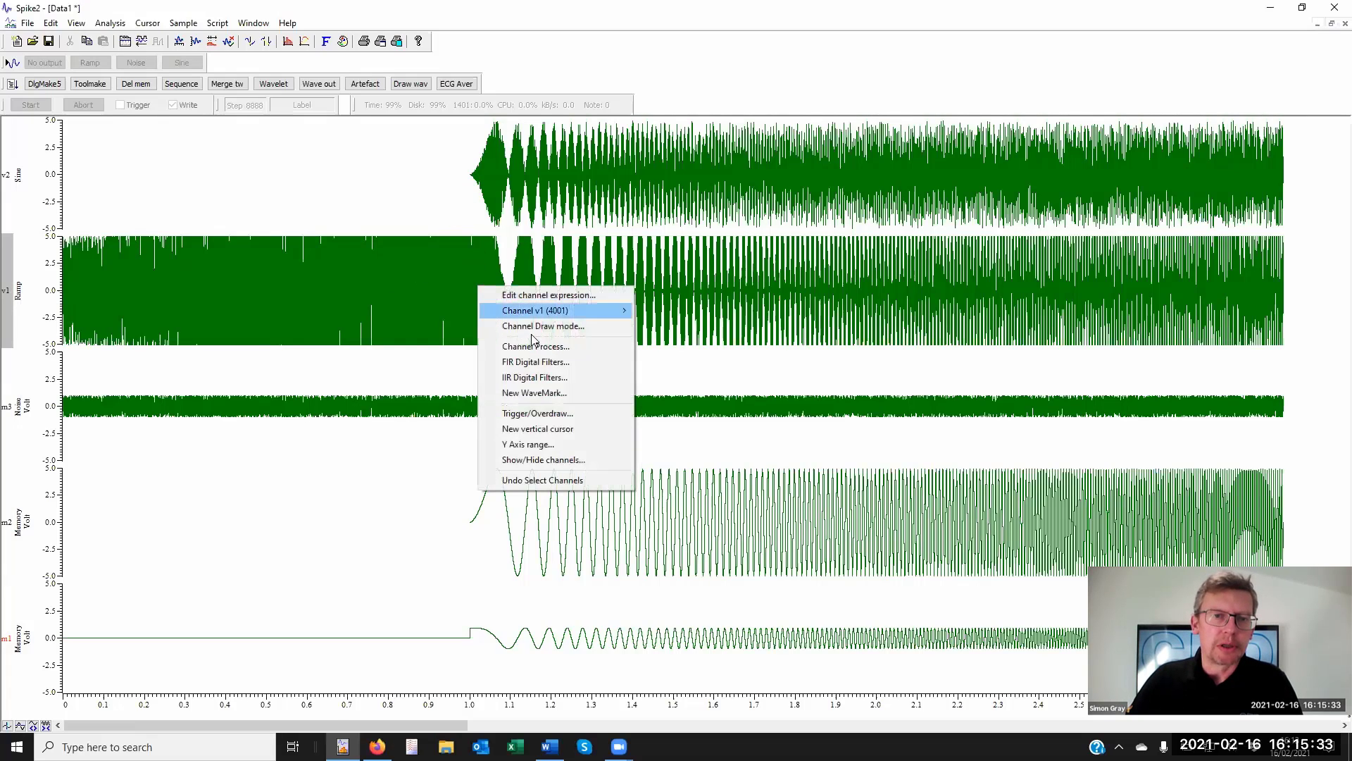
left_click(576, 296)
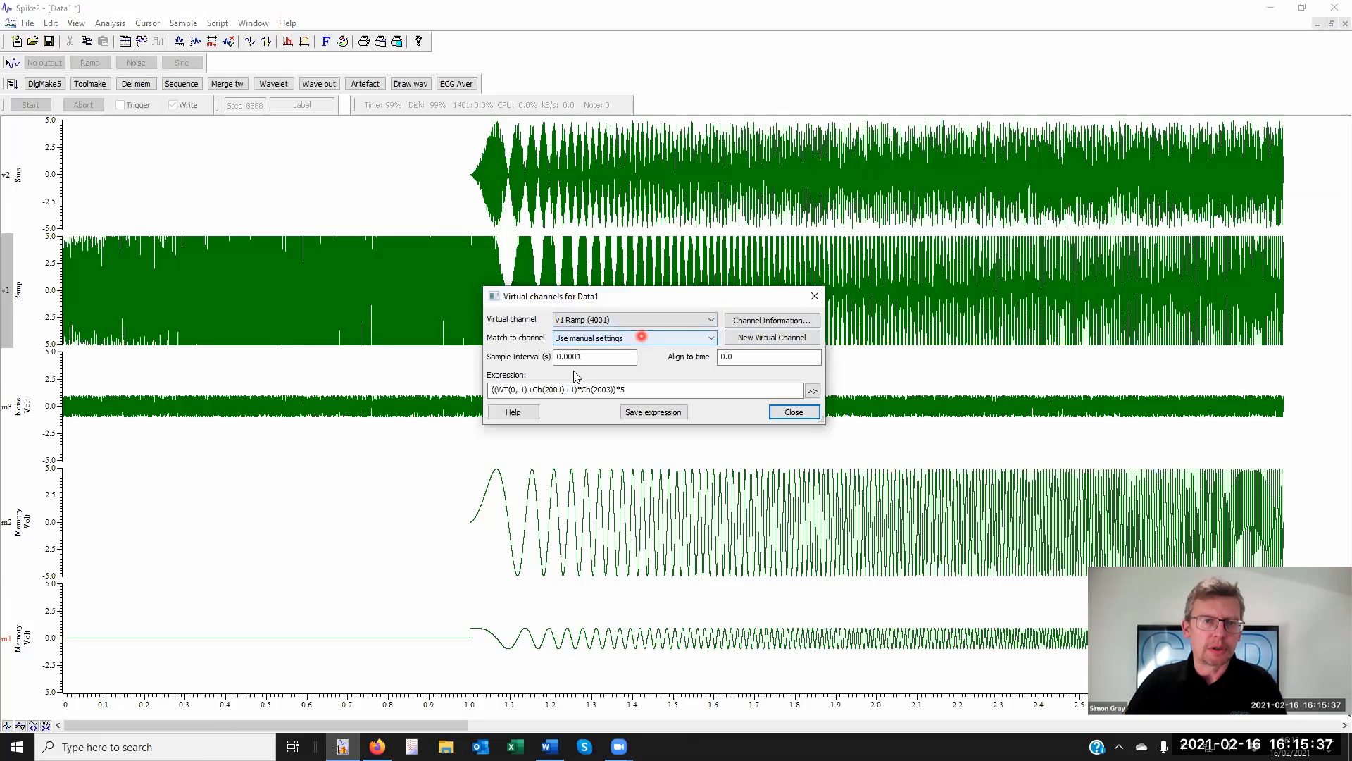
left_click_drag(634, 357, 530, 358)
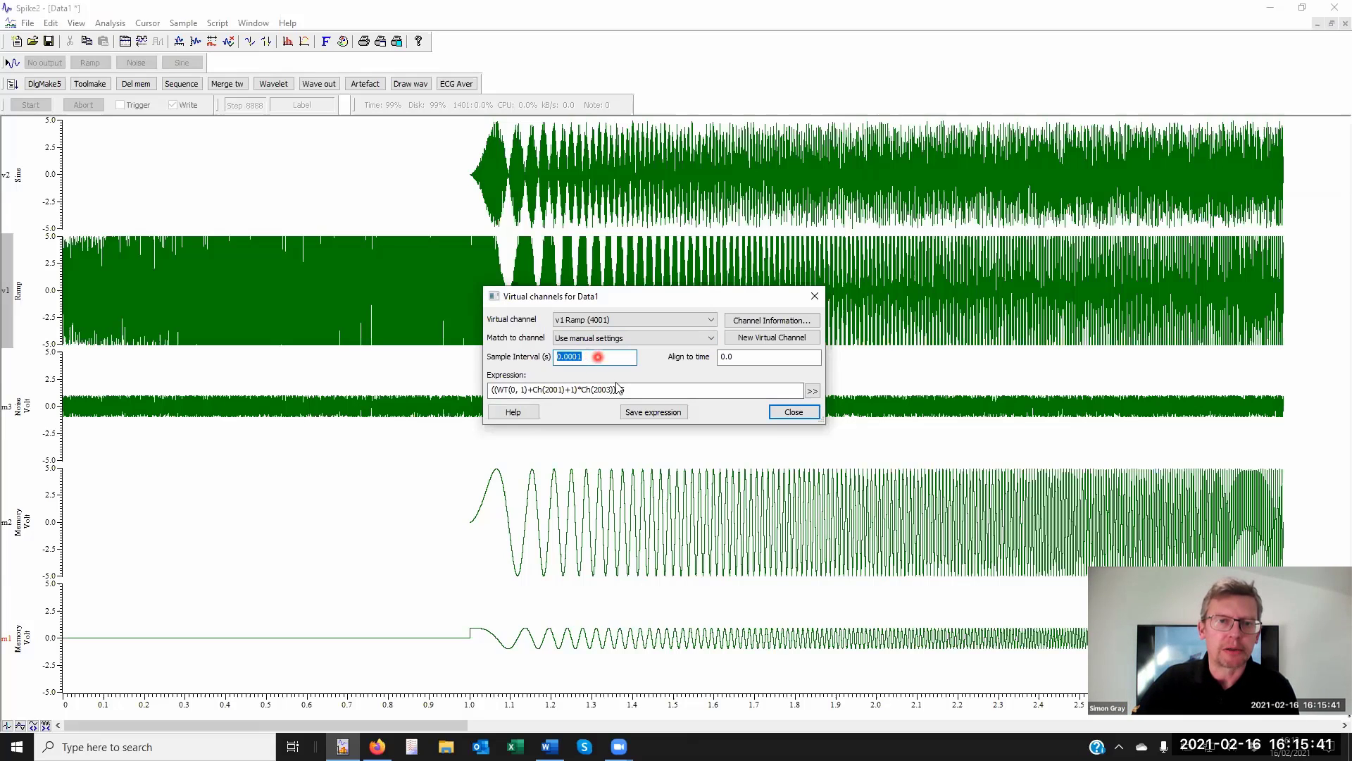
left_click(643, 390)
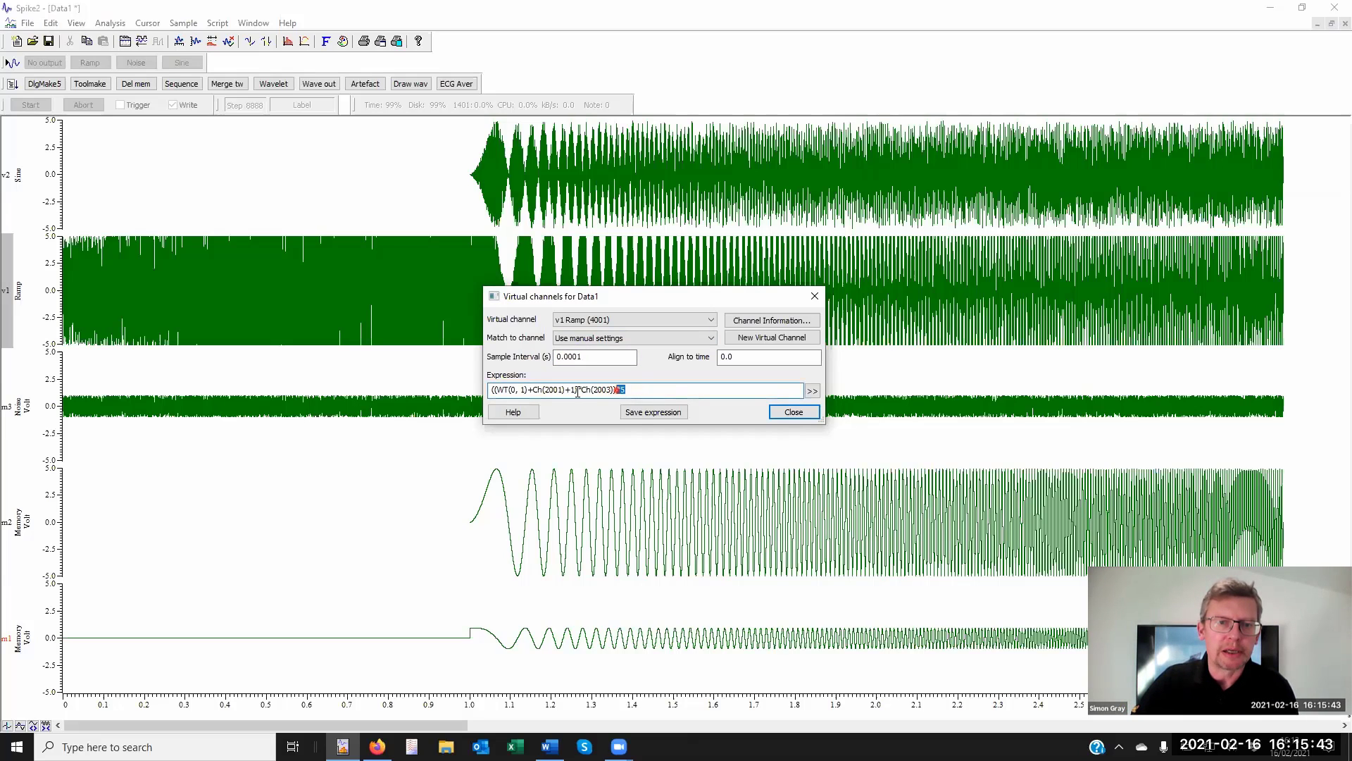
left_click_drag(577, 392, 513, 389)
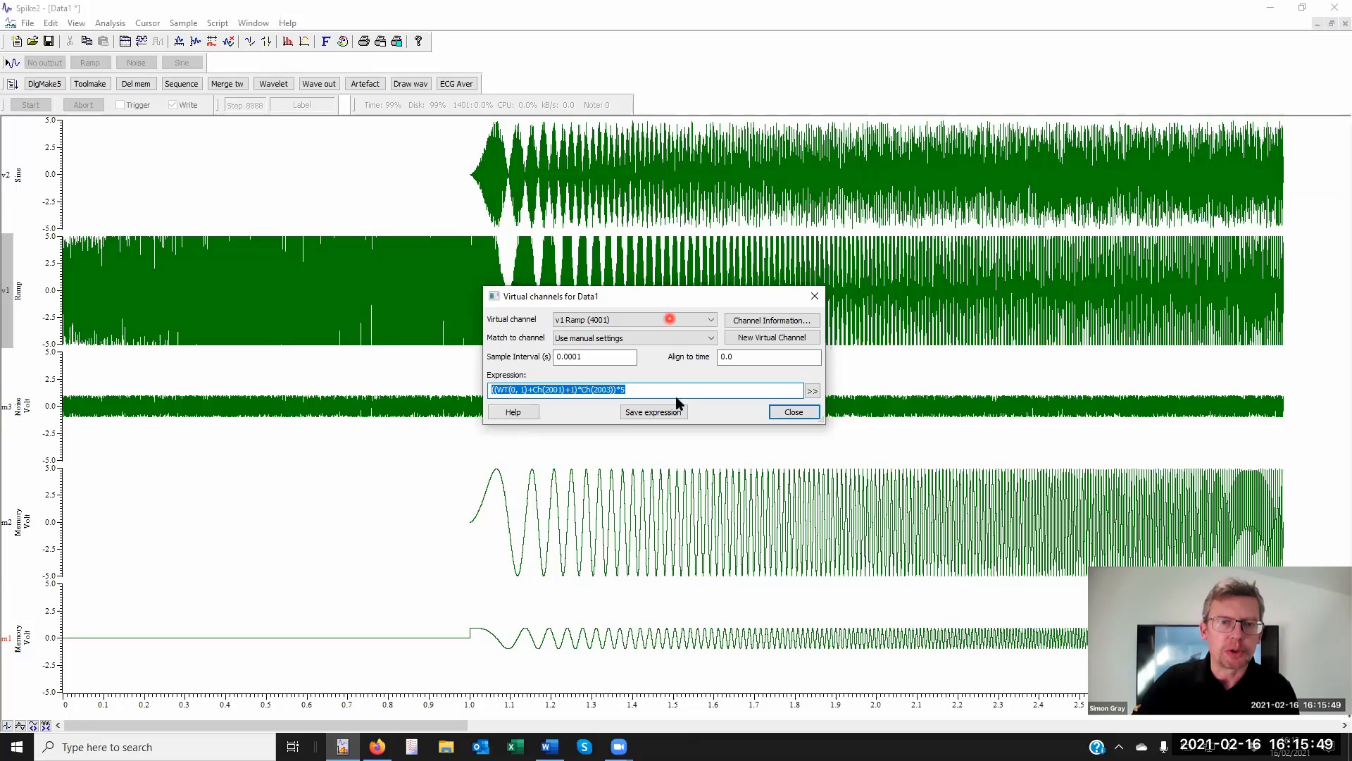
left_click(628, 389)
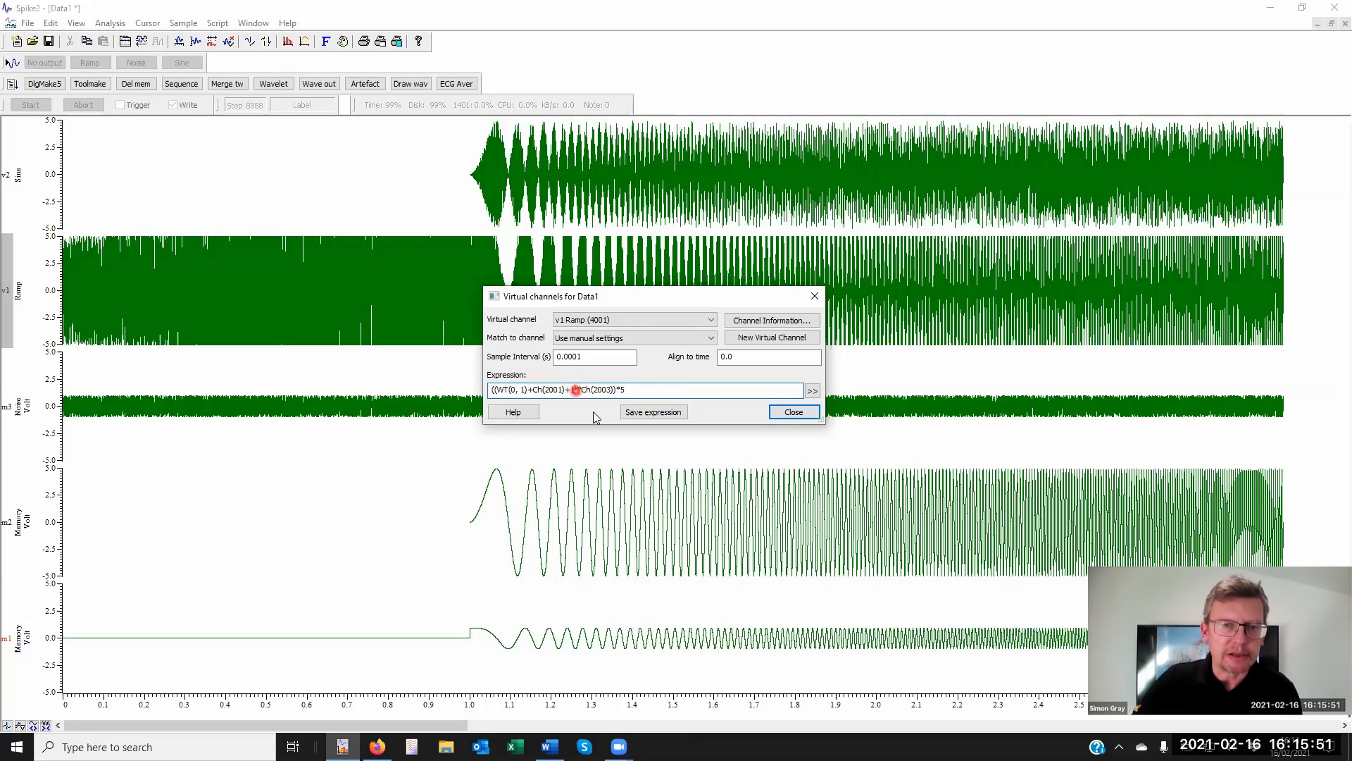
type("1")
key("BackSpace")
key("BackSpace")
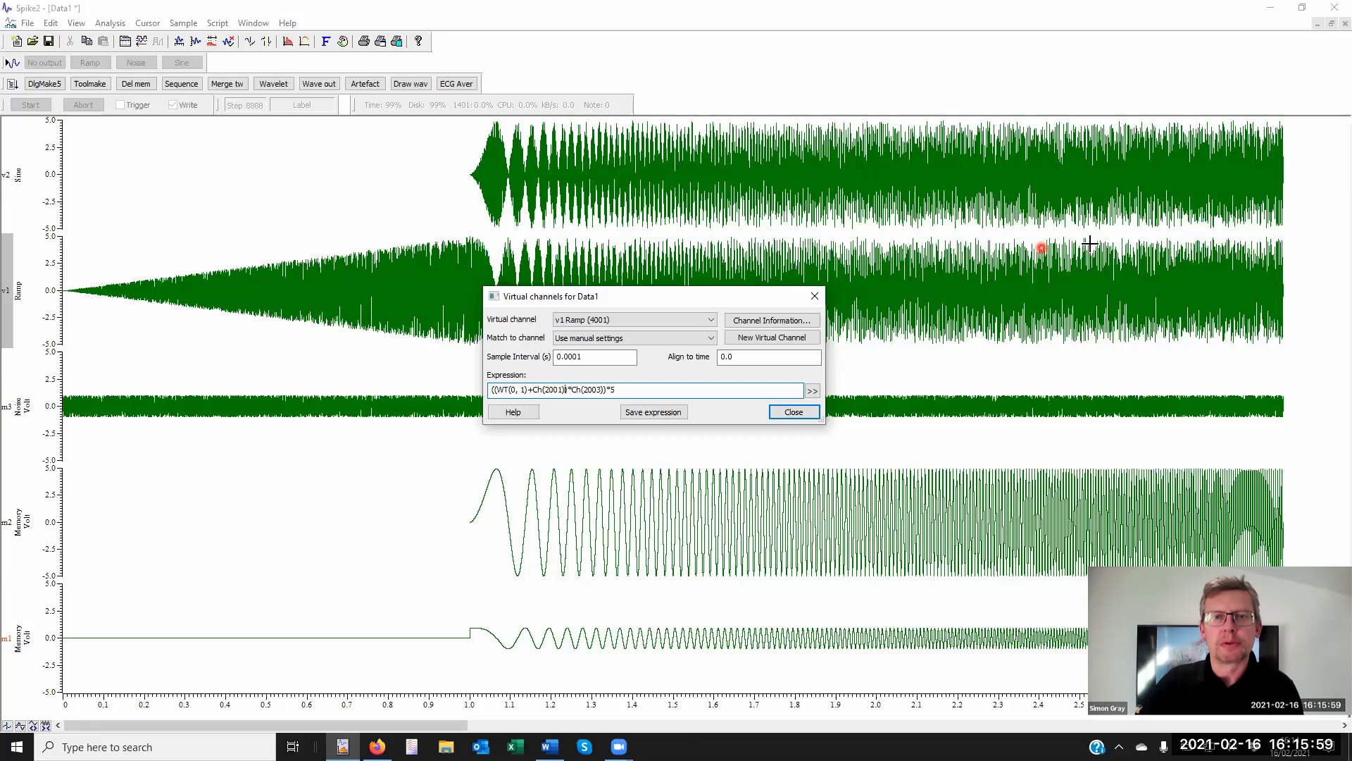
left_click(815, 296)
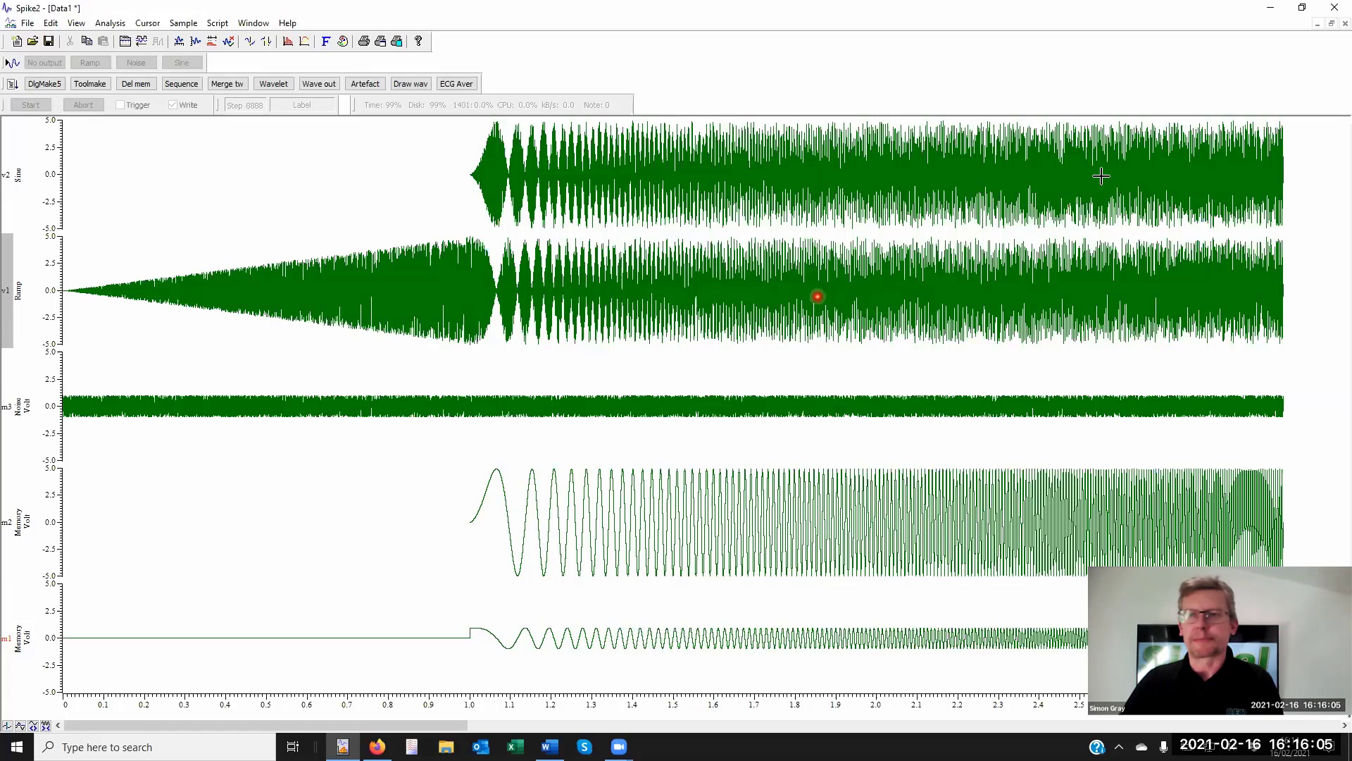
- Close Data1 without saving its changes and close the Log1 window
left_click(1346, 25)
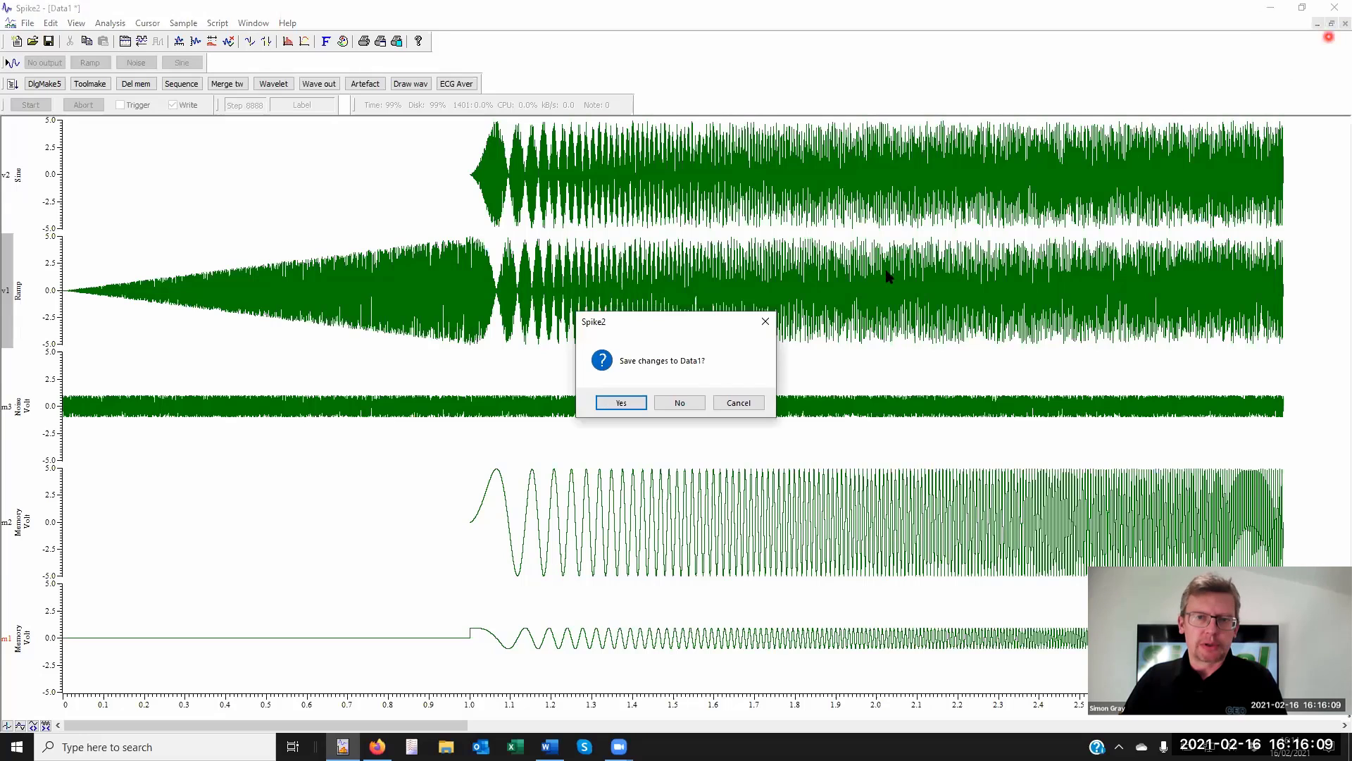
left_click(679, 404)
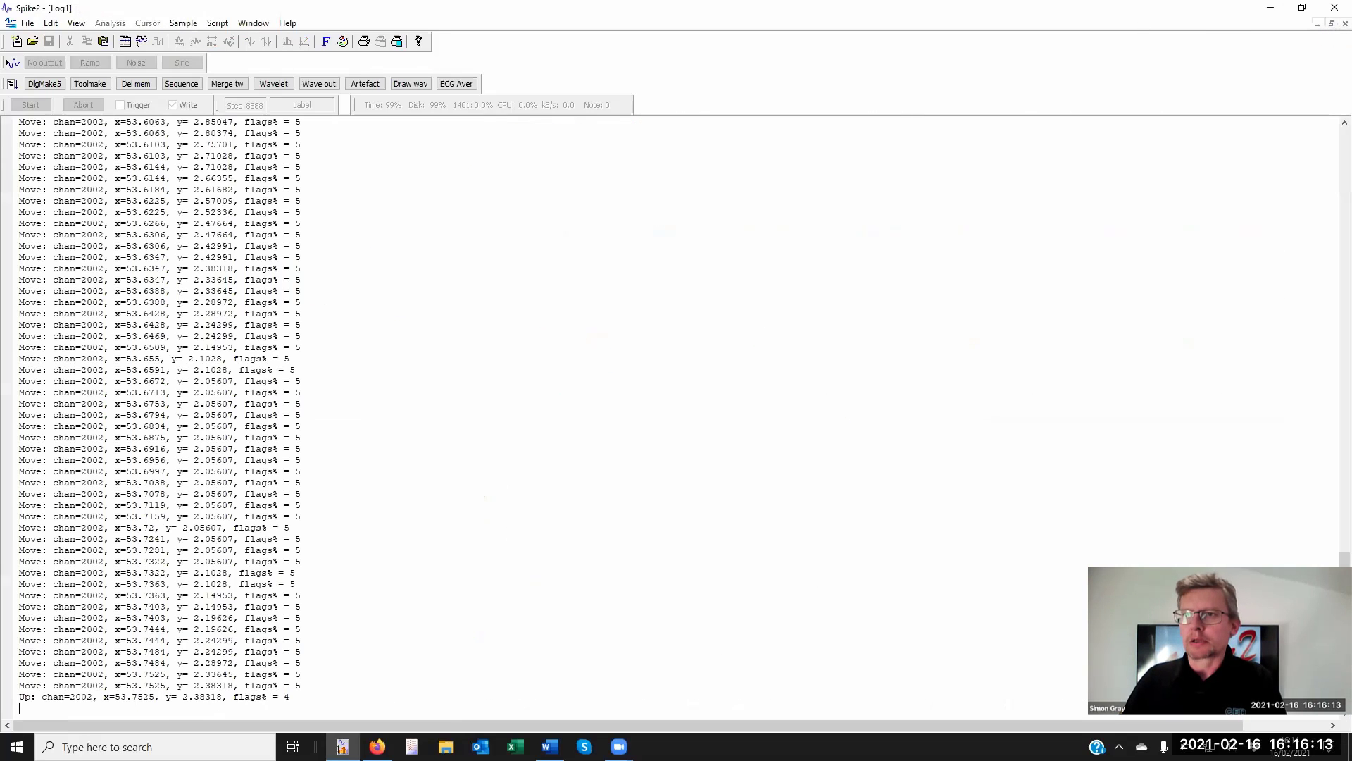
left_click(1343, 25)
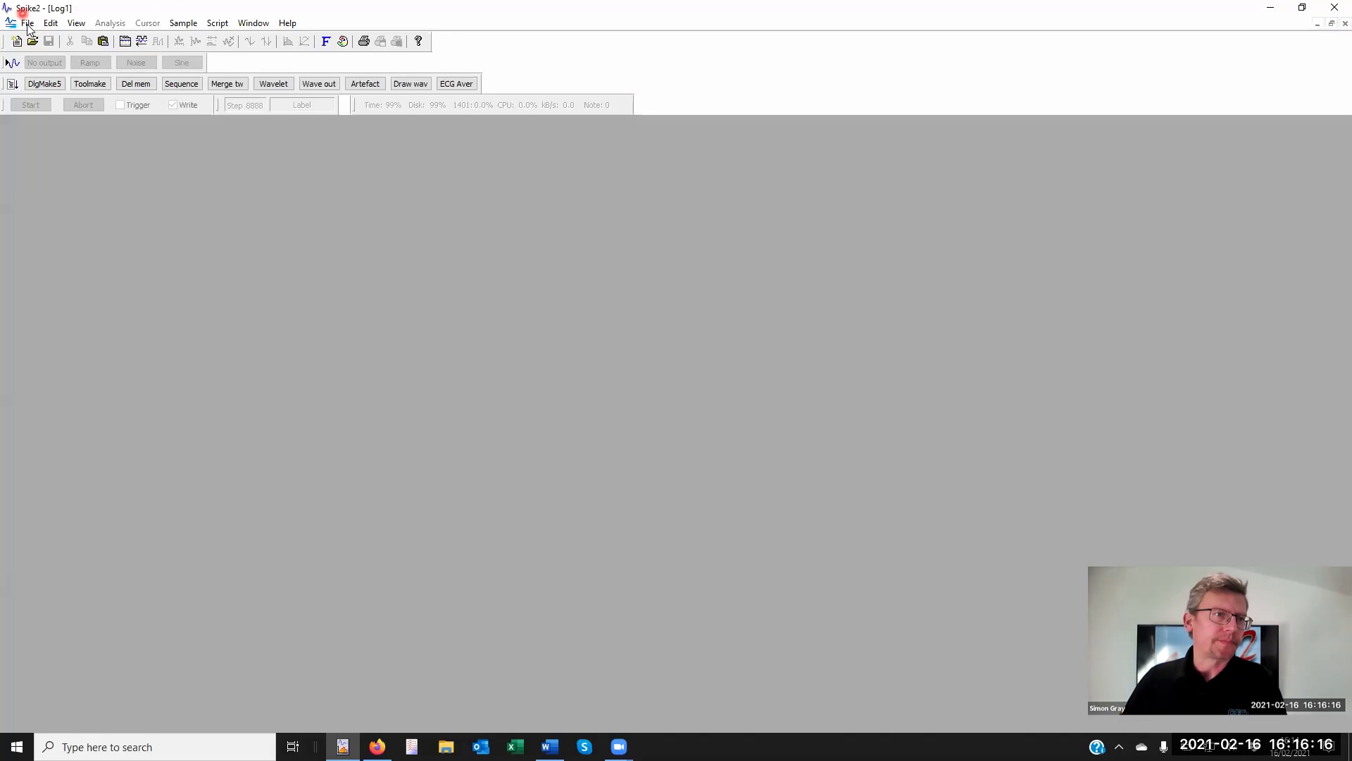
- Reopen Demo.smr and widen its time range to show the sinewave recording from about 1 s onwards
left_click(28, 22)
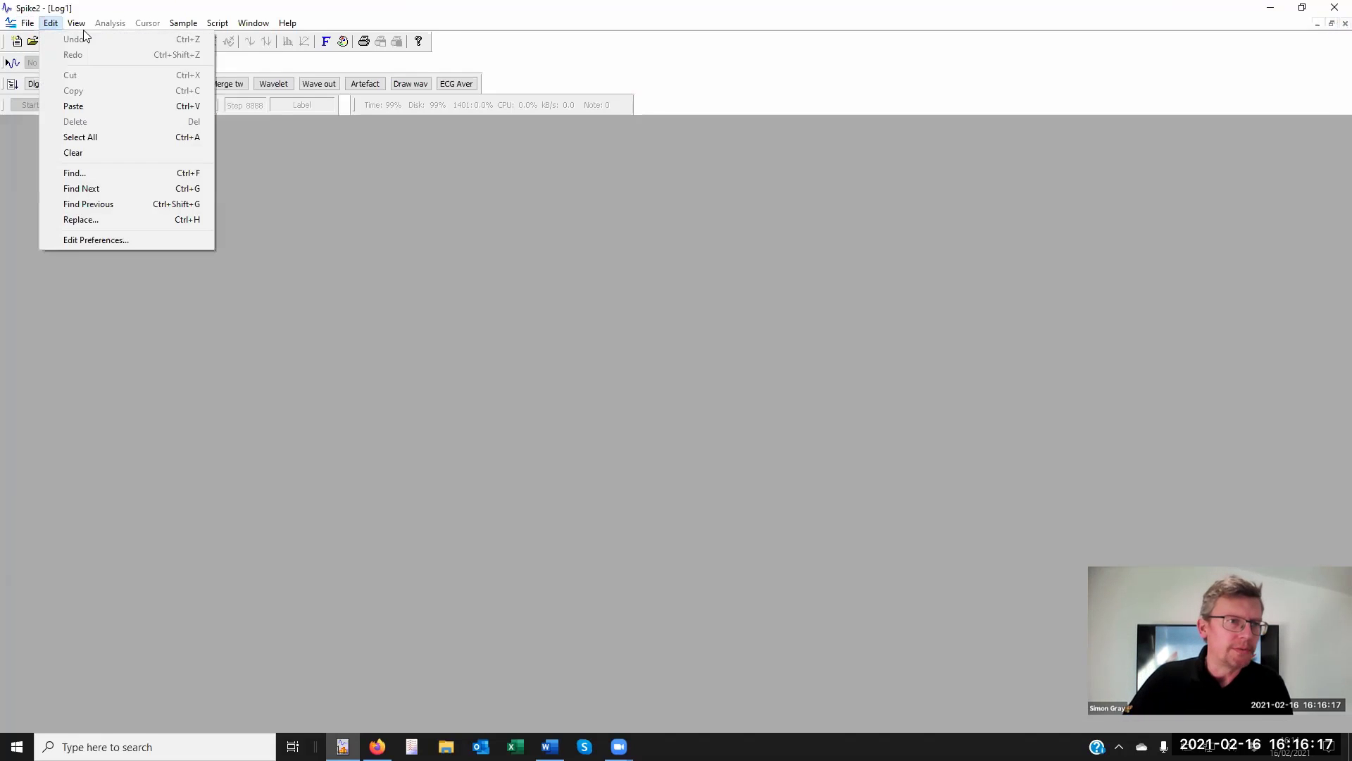
left_click(61, 23)
left_click(27, 23)
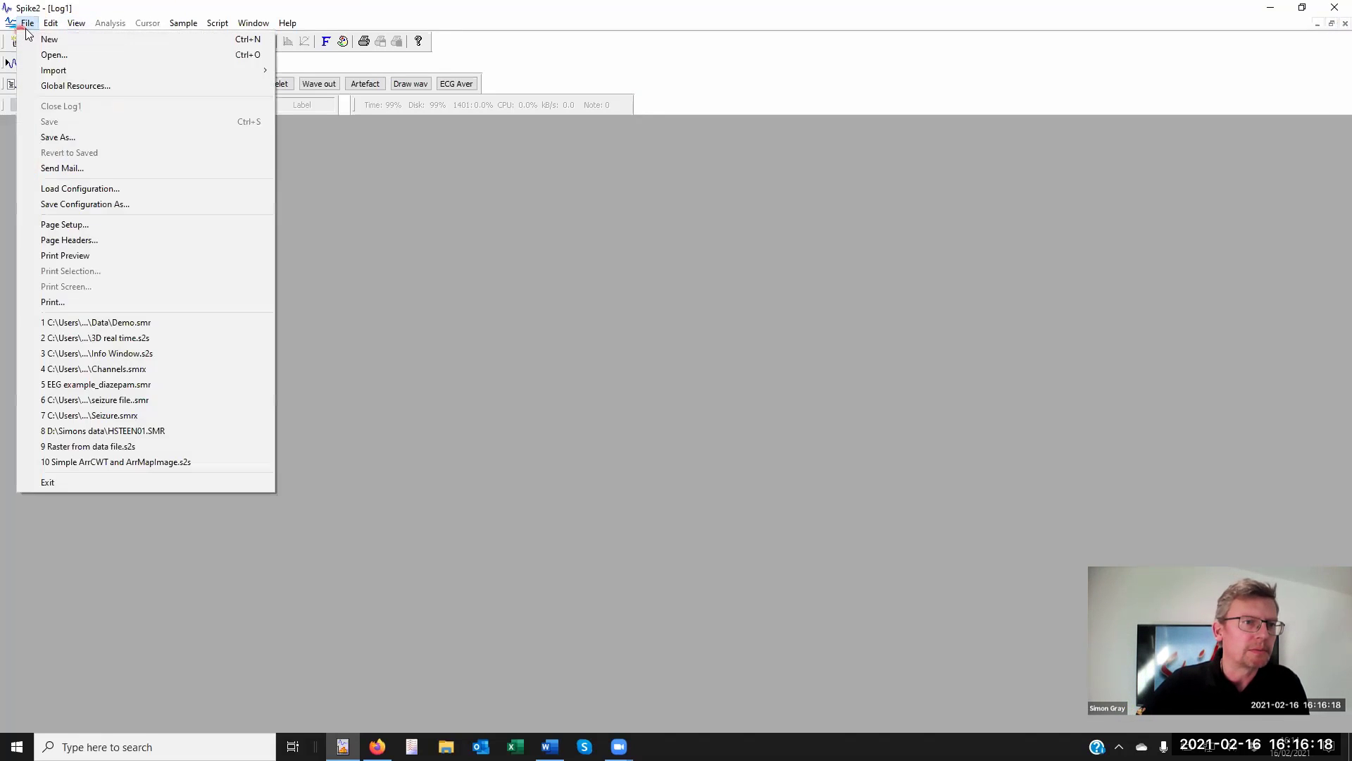
left_click(81, 324)
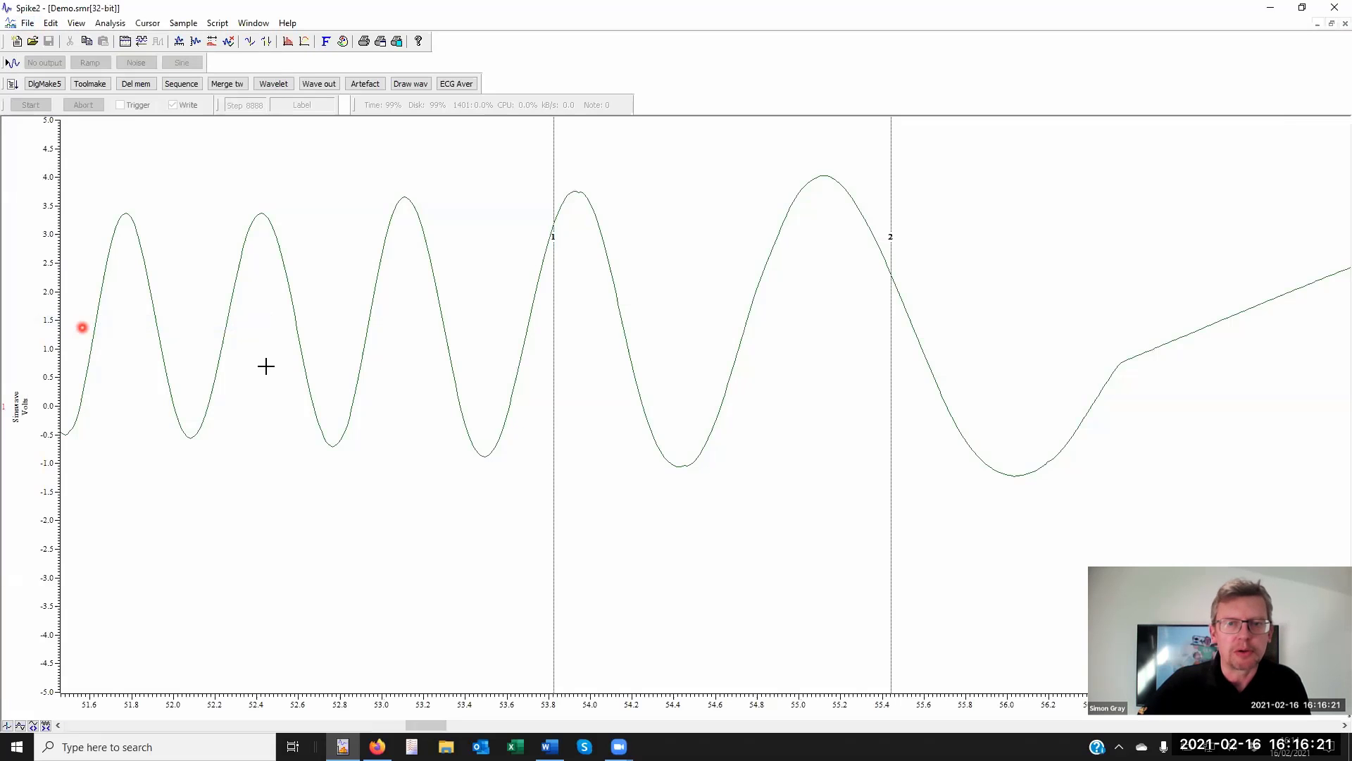
mouse_move(1087, 718)
left_mouse_down()
mouse_move(1021, 704)
mouse_move(704, 700)
left_mouse_up()
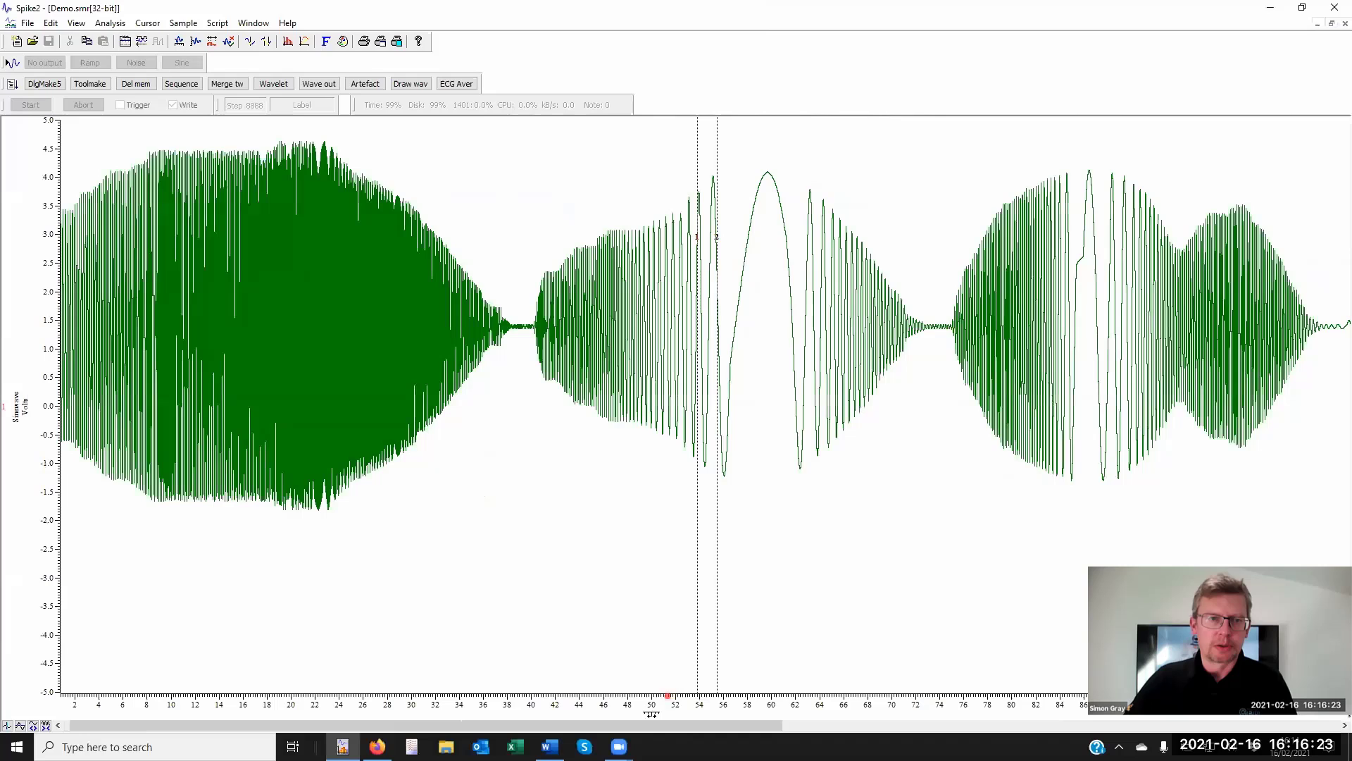
- Open Channels.smrx, widen its time range and enlarge the display areas of the AP WAVE and ECG channels
left_click(28, 23)
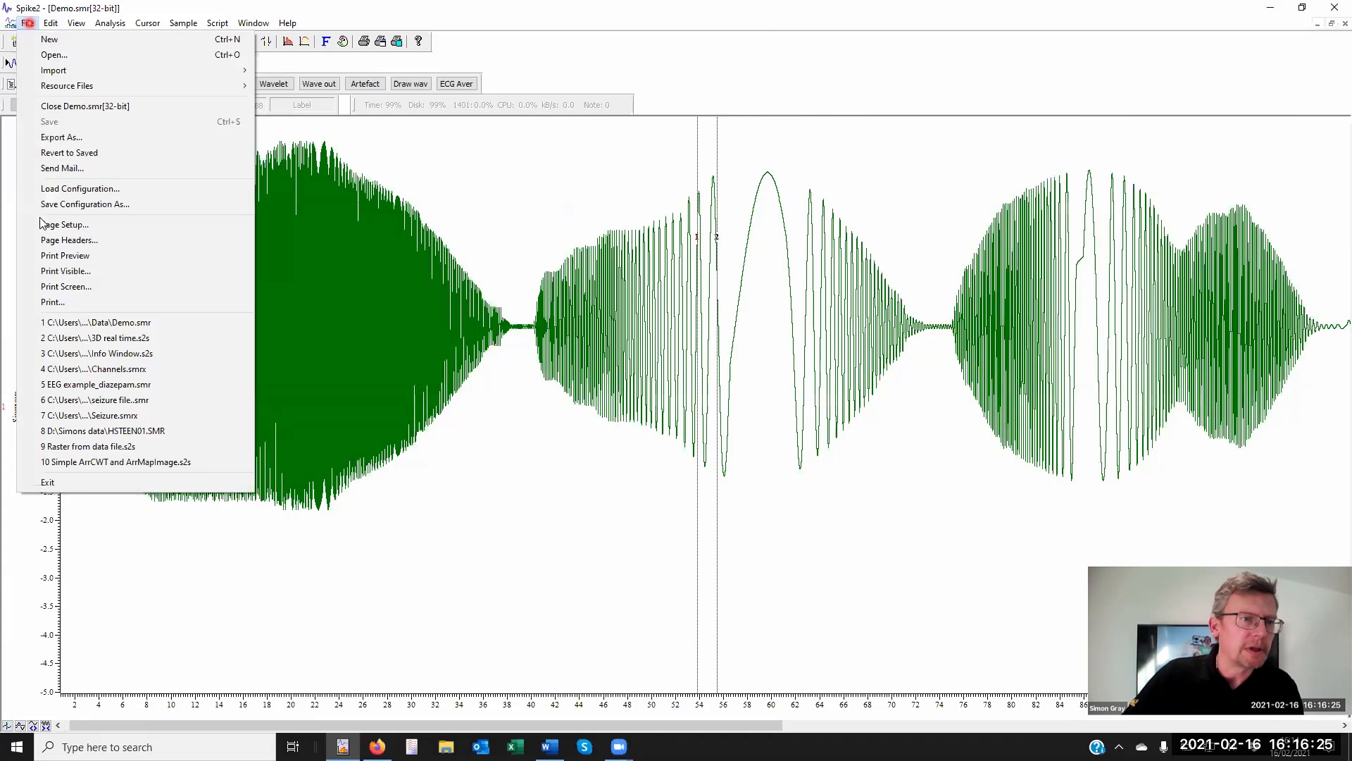
left_click(117, 372)
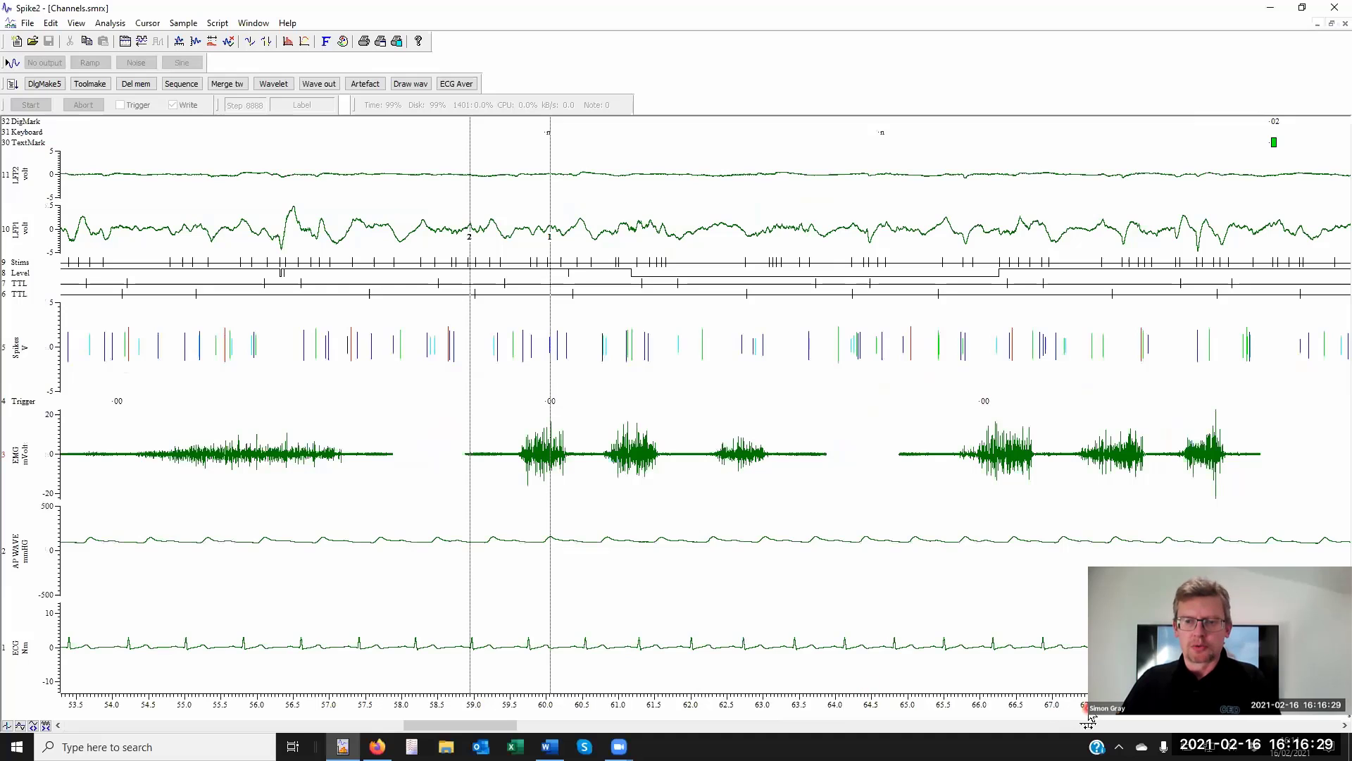
left_click_drag(1090, 716, 879, 703)
left_click_drag(272, 486, 261, 165)
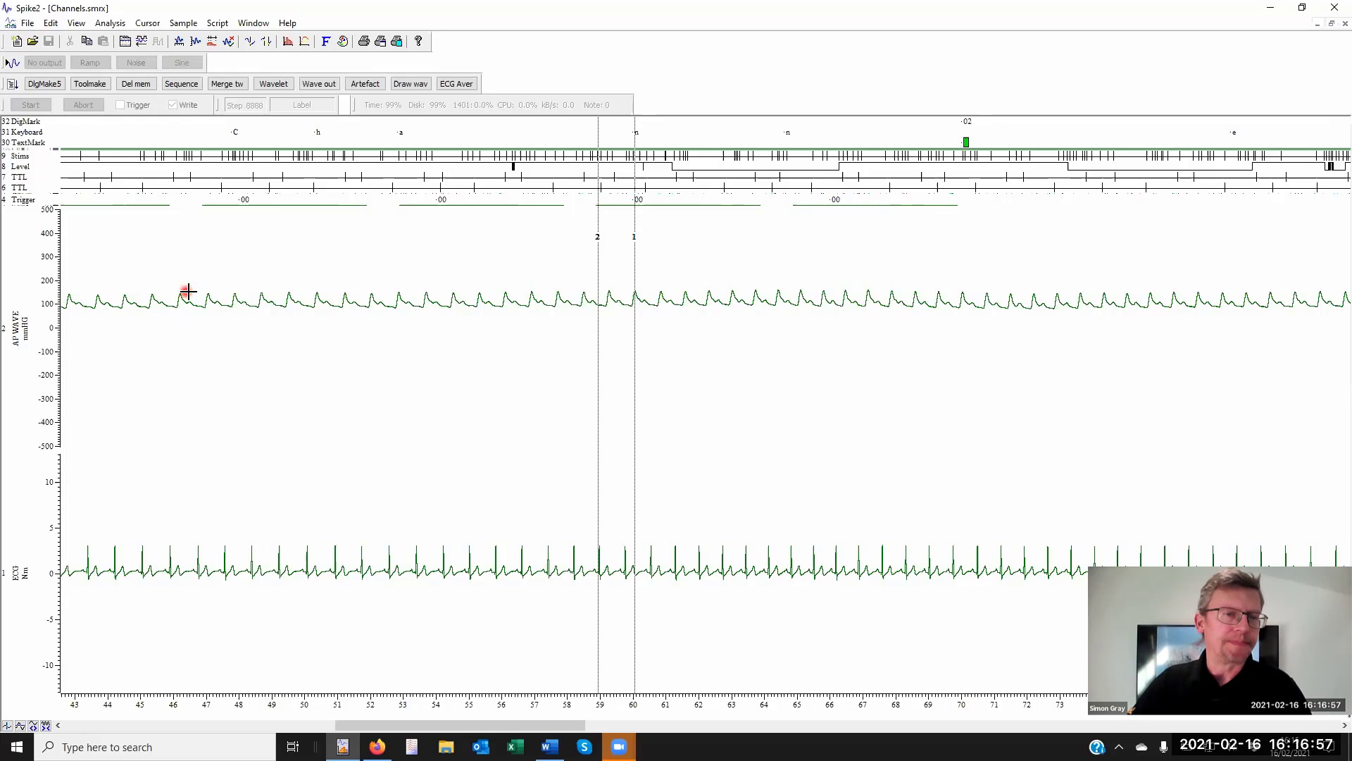
- Create virtual channel v1 matched to channel 1 ECG with the expression Ch(1)
left_click(115, 24)
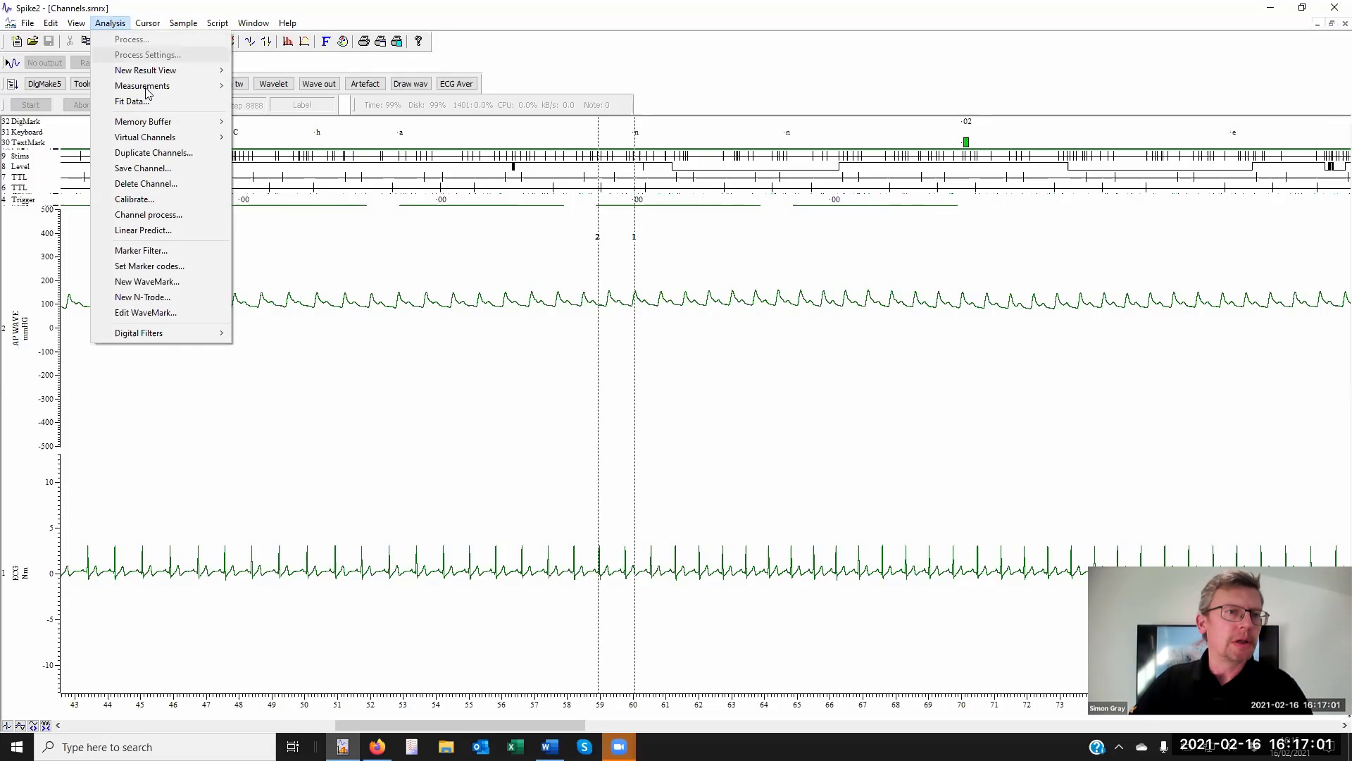
mouse_move(158, 138)
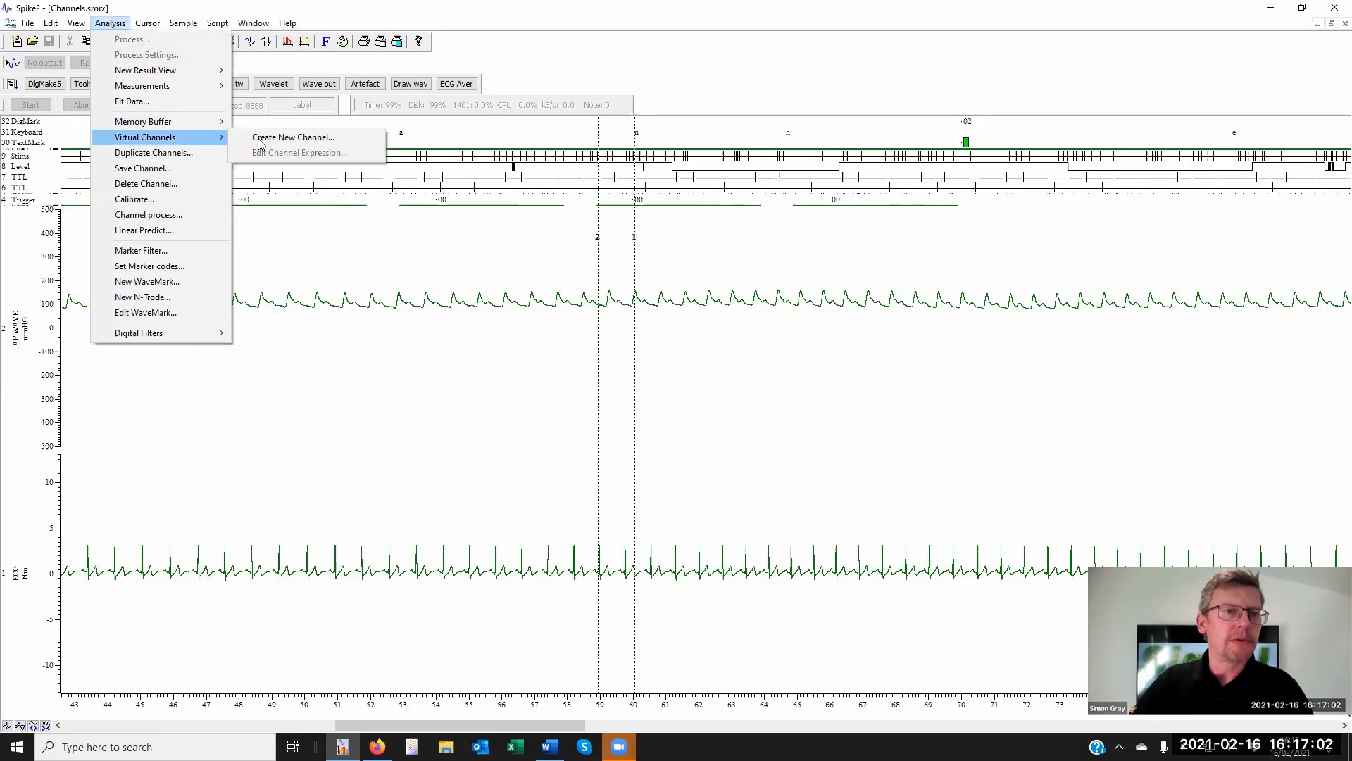
left_click(301, 138)
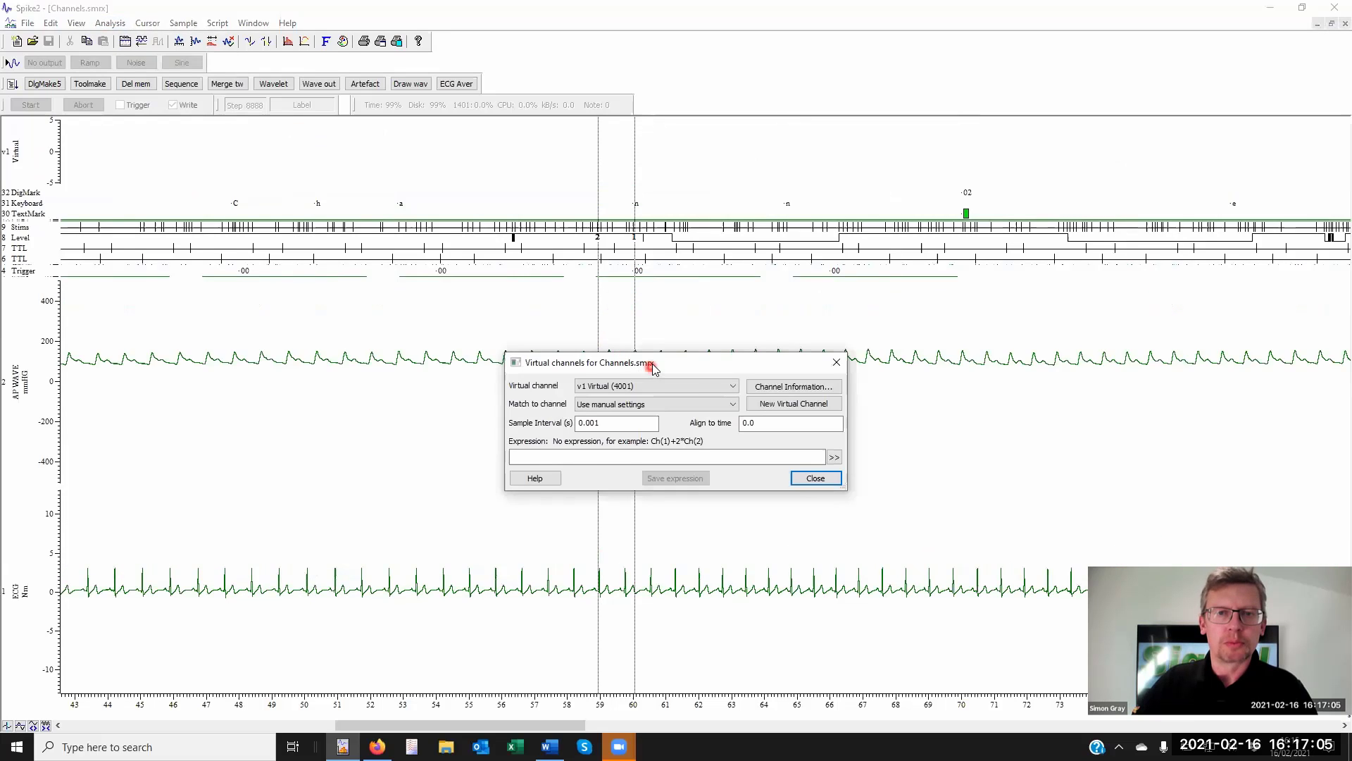
left_click(729, 159)
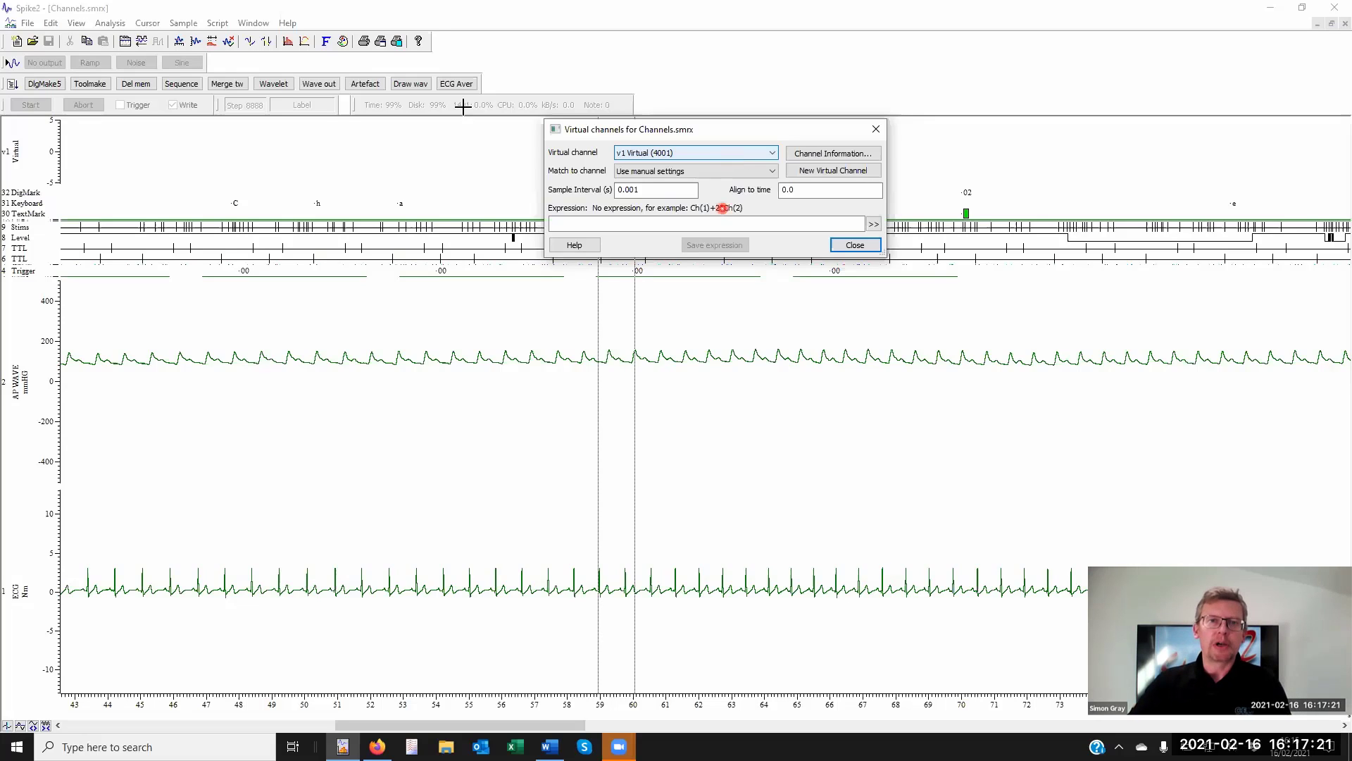
left_click(652, 171)
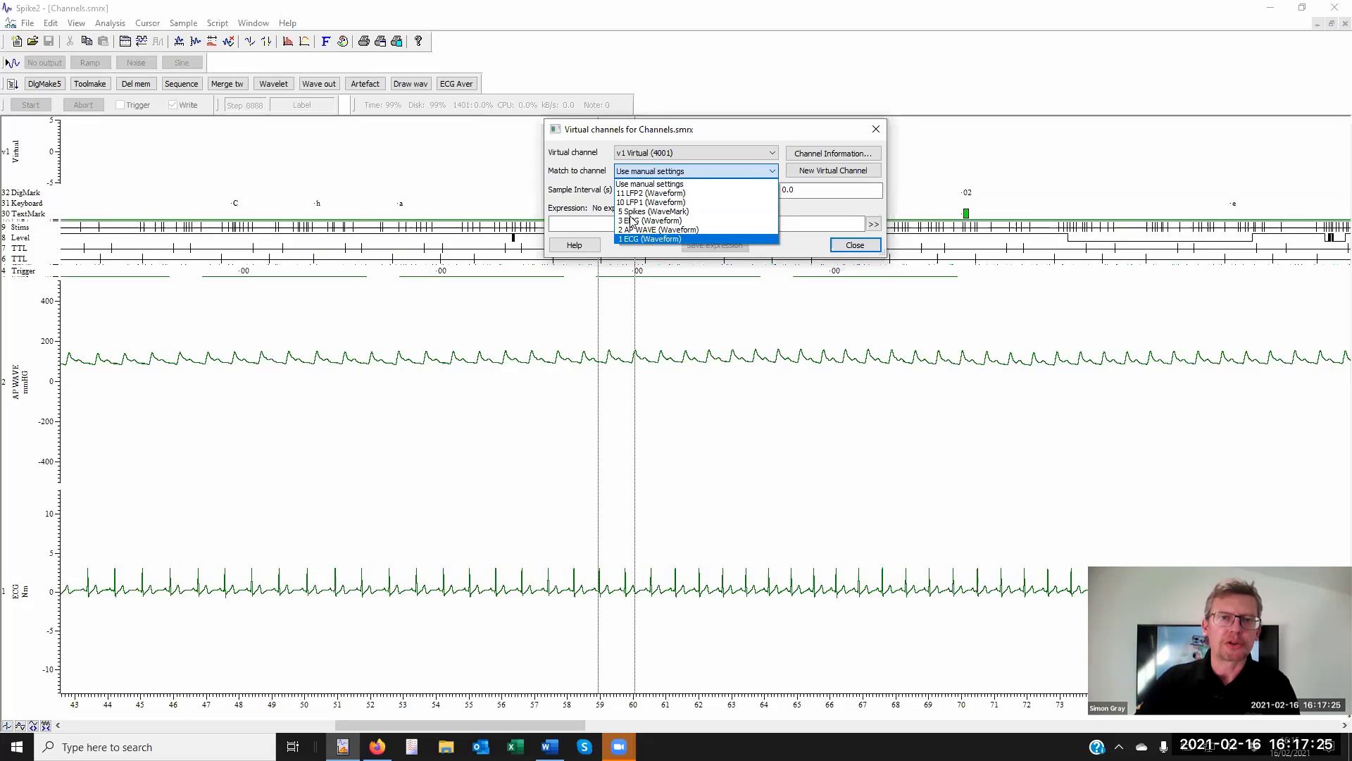
left_click(648, 239)
left_click(634, 222)
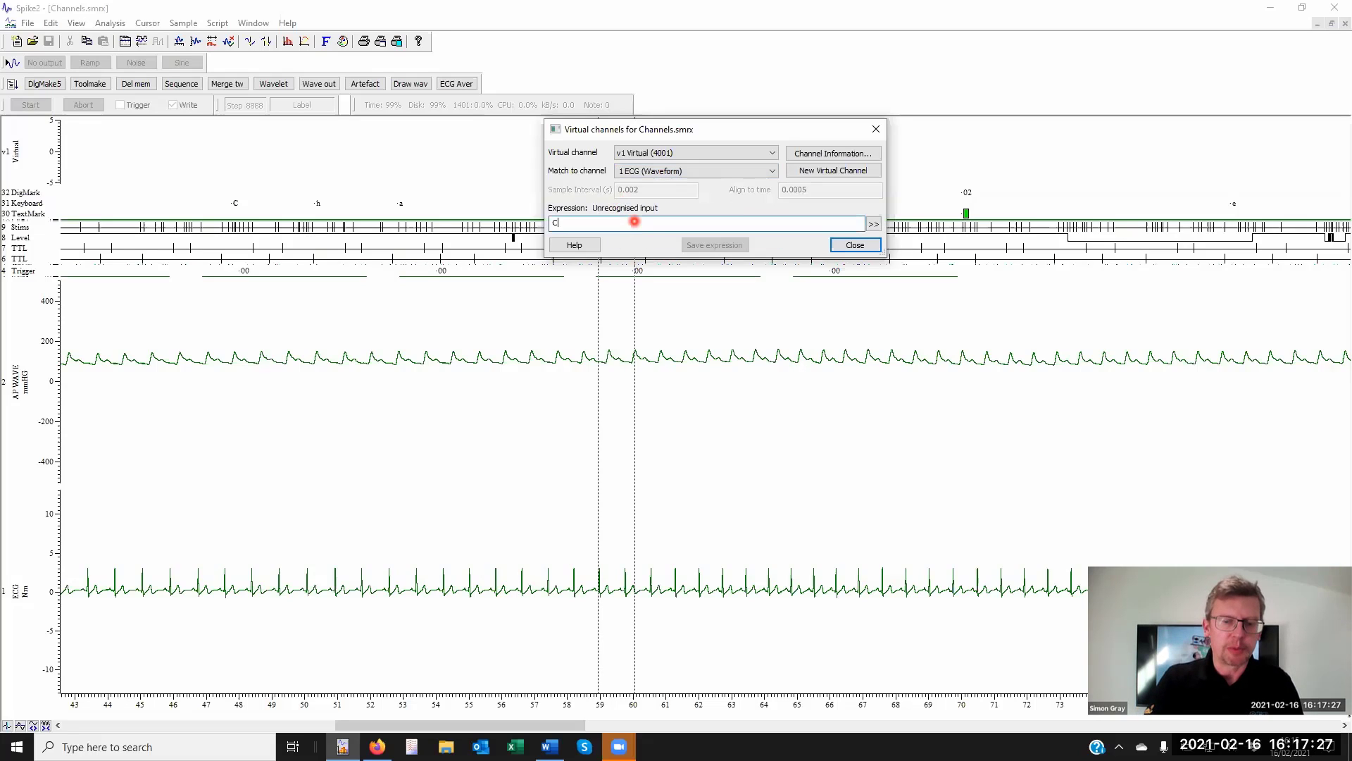
type("Ch(1)")
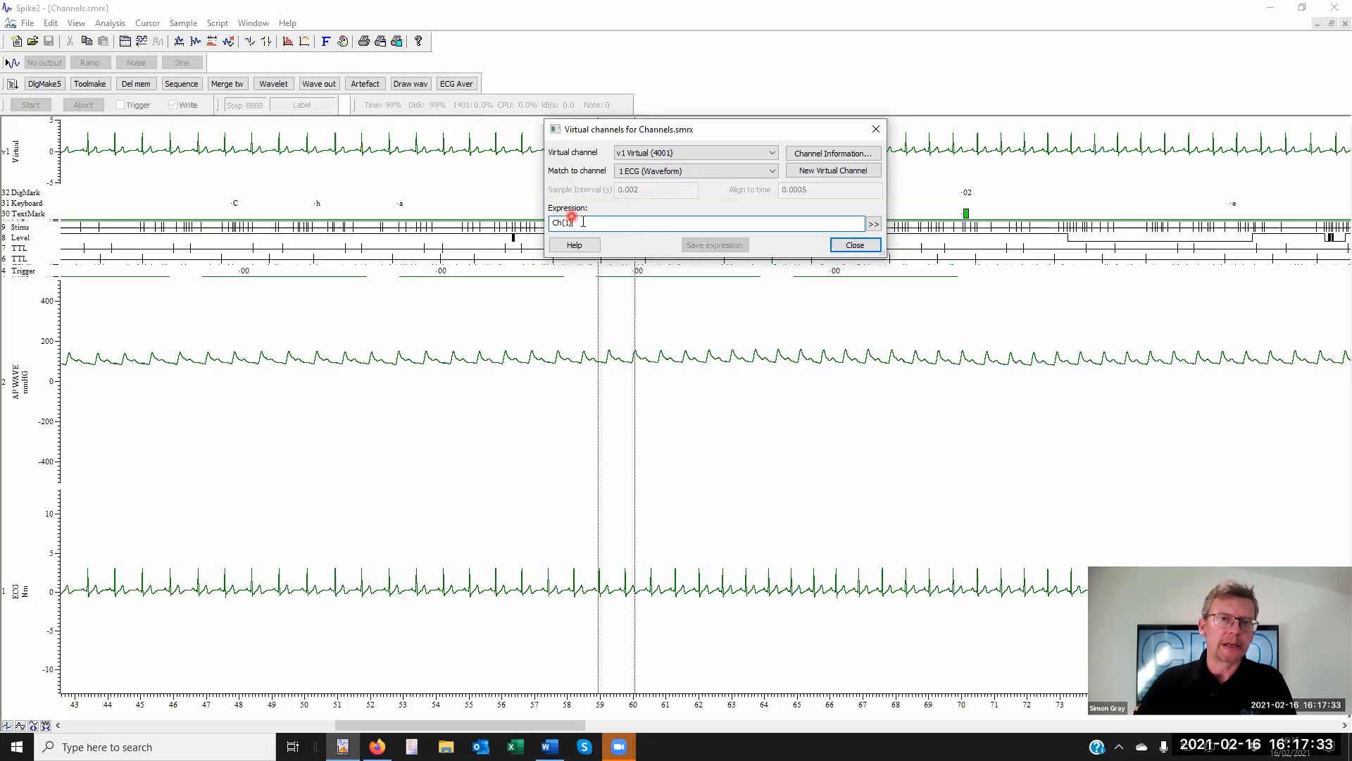
- Add a Rectify channel process to the ECG waveform on channel 1
left_click(446, 588)
right_click(451, 592)
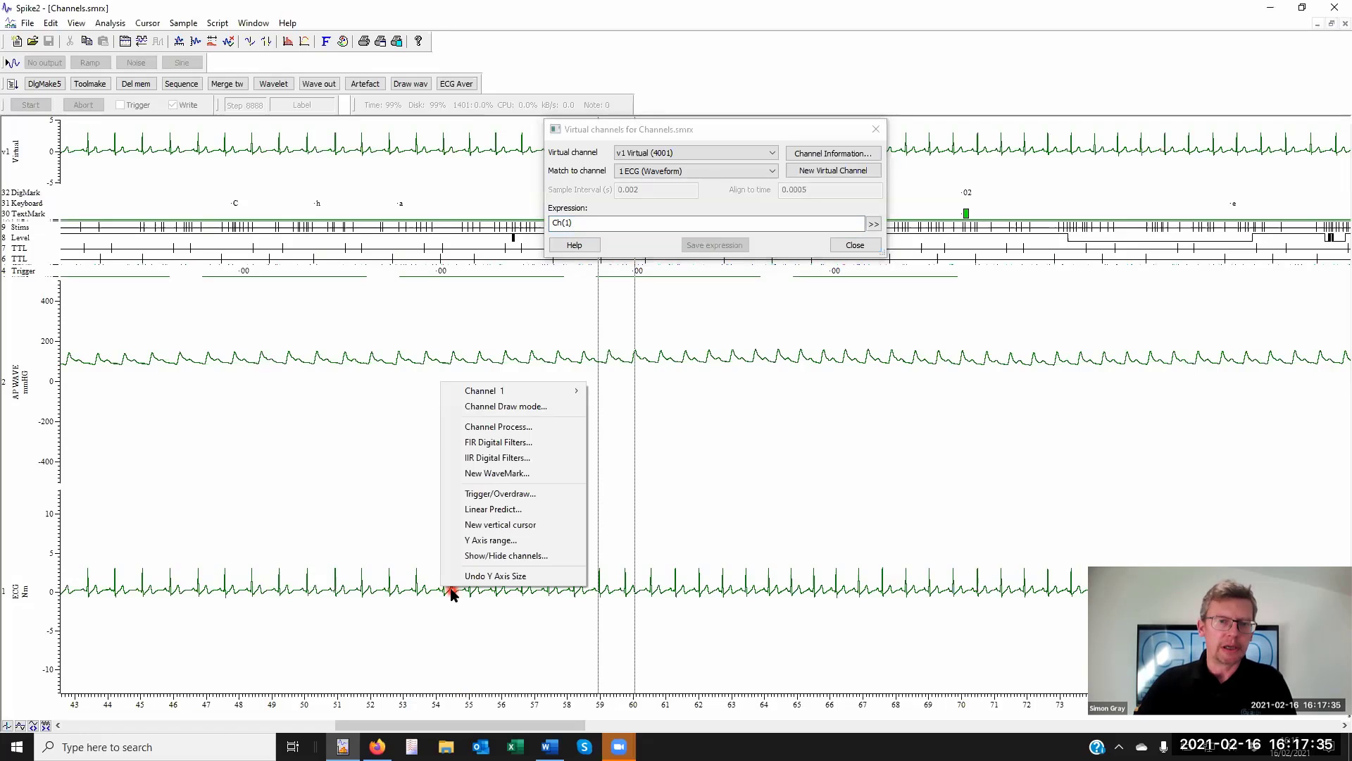
left_click(493, 426)
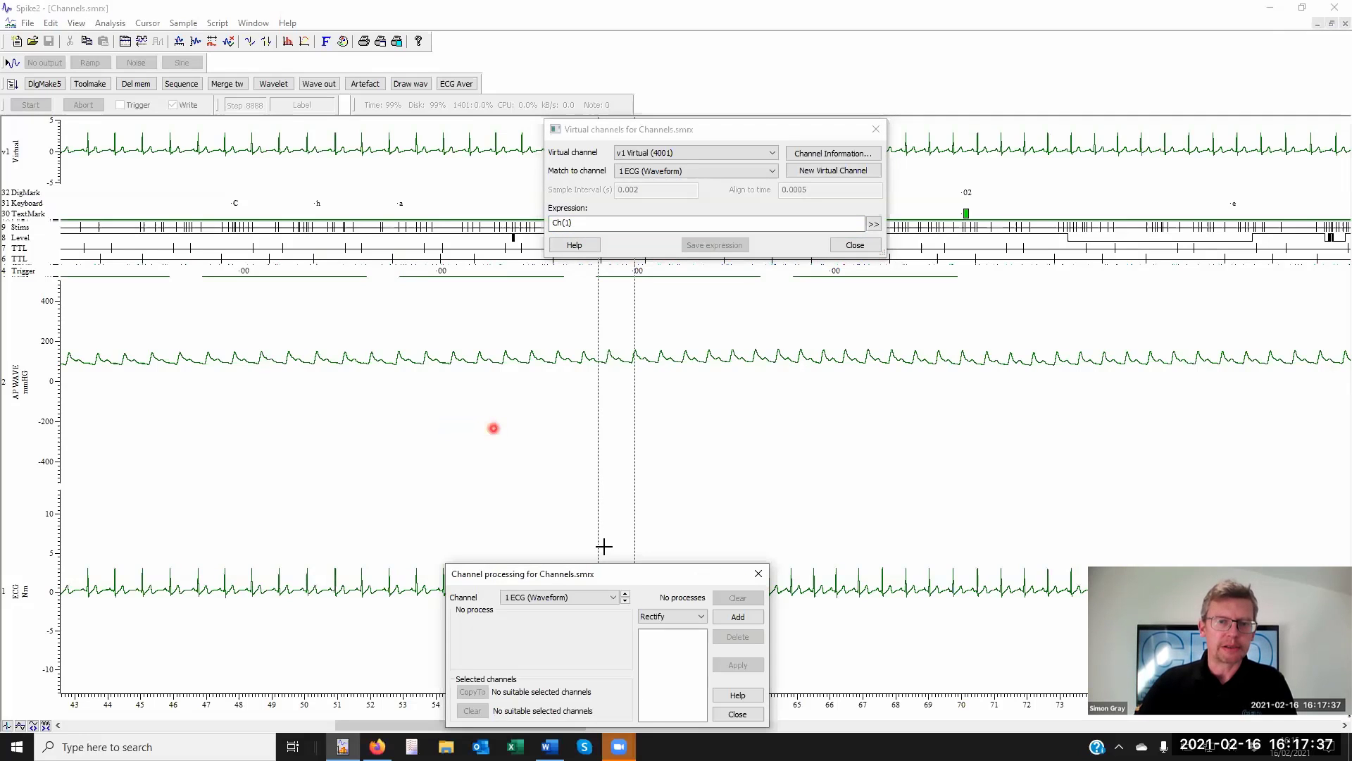
left_click(670, 617)
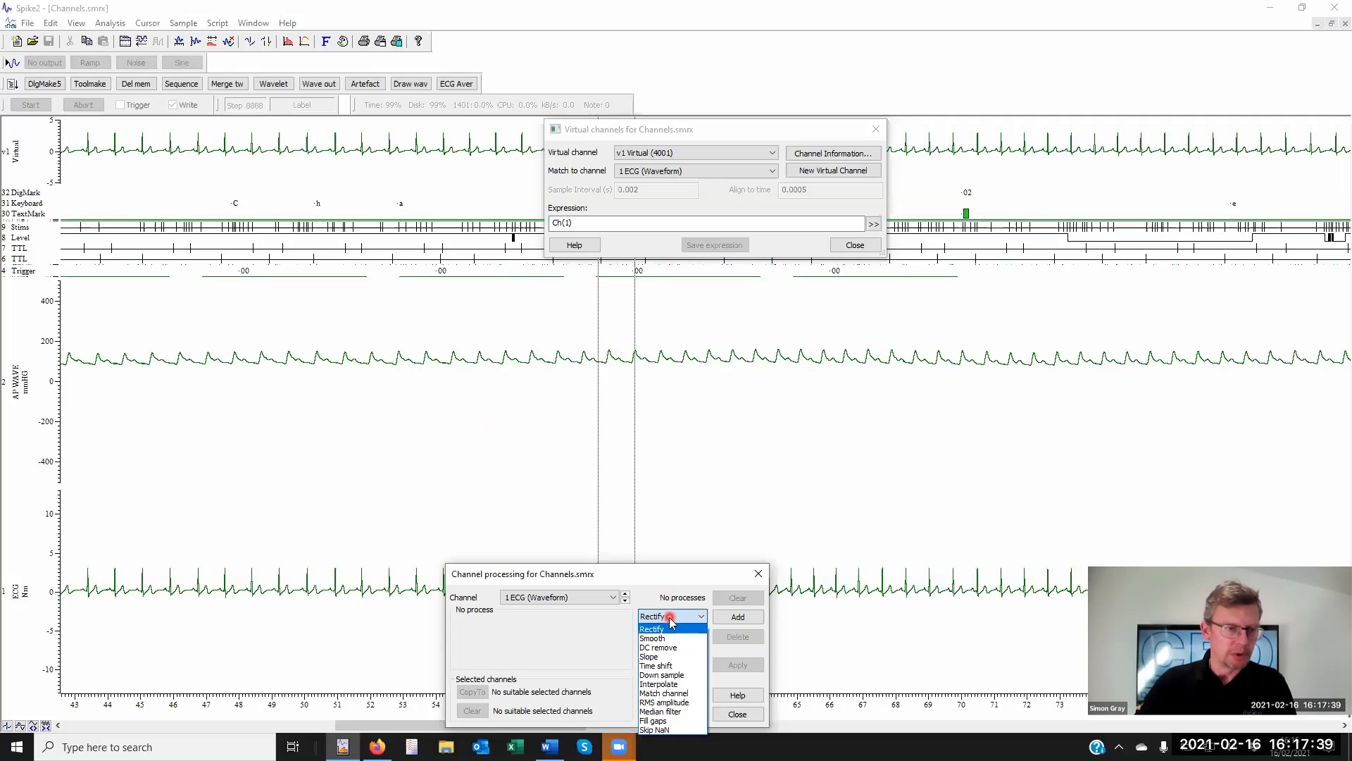
left_click(663, 621)
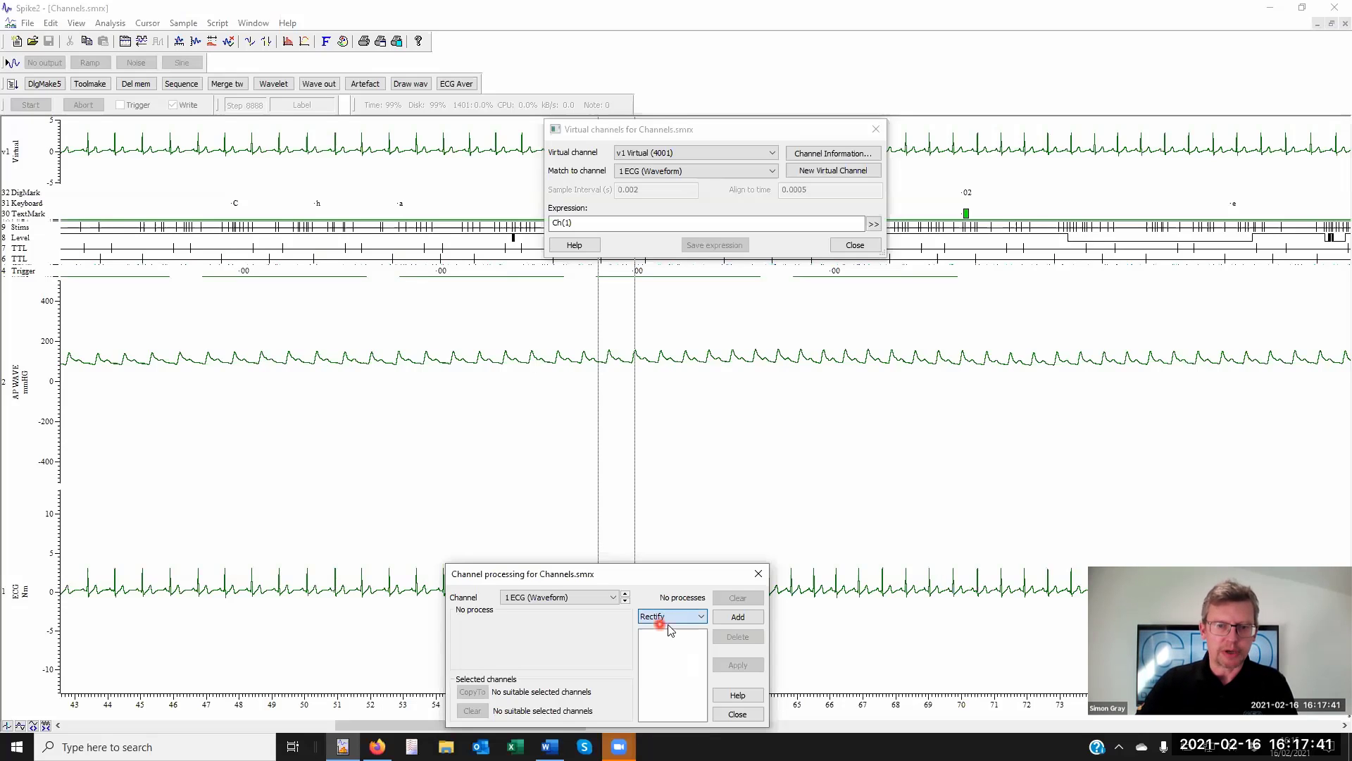
left_click(738, 616)
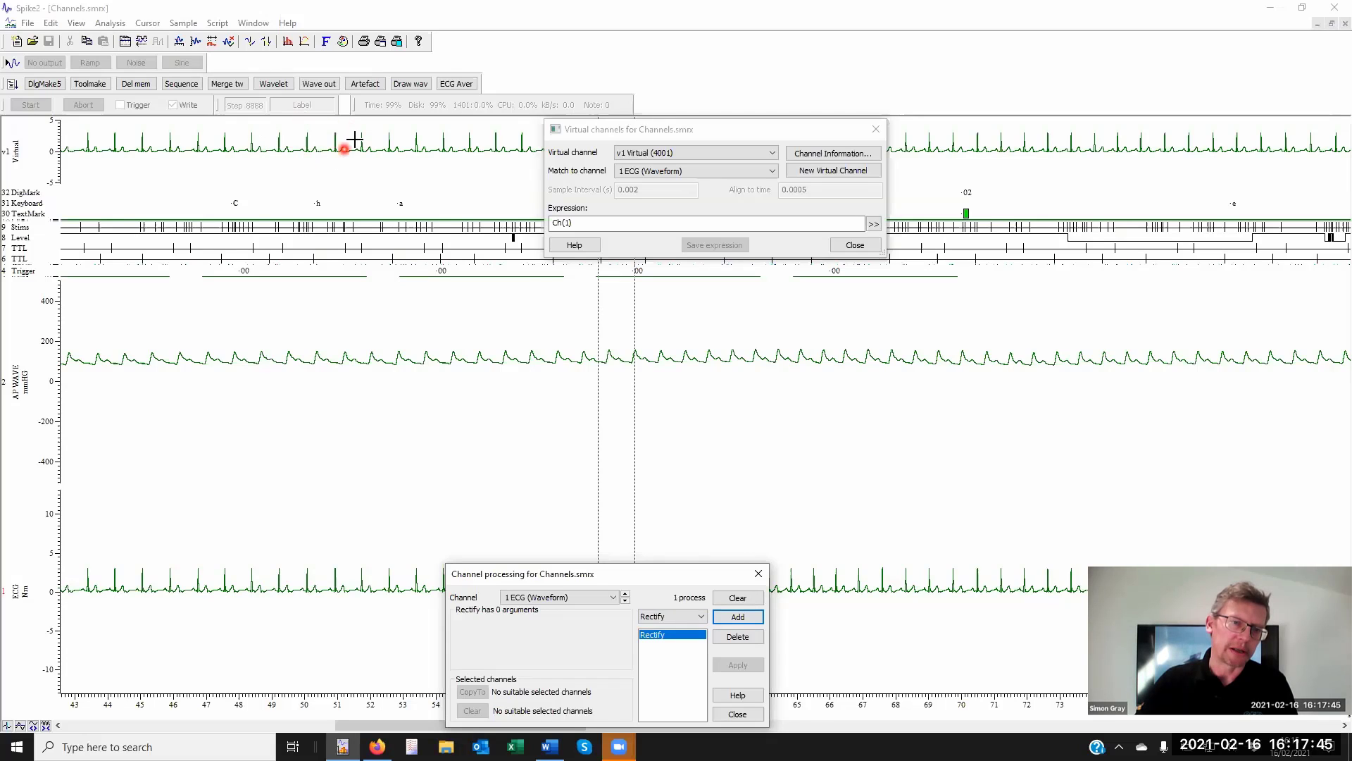
- Add a Smooth process to the ECG channel after Rectify and raise its time constant to 0.044 s
left_click(678, 617)
left_click(666, 637)
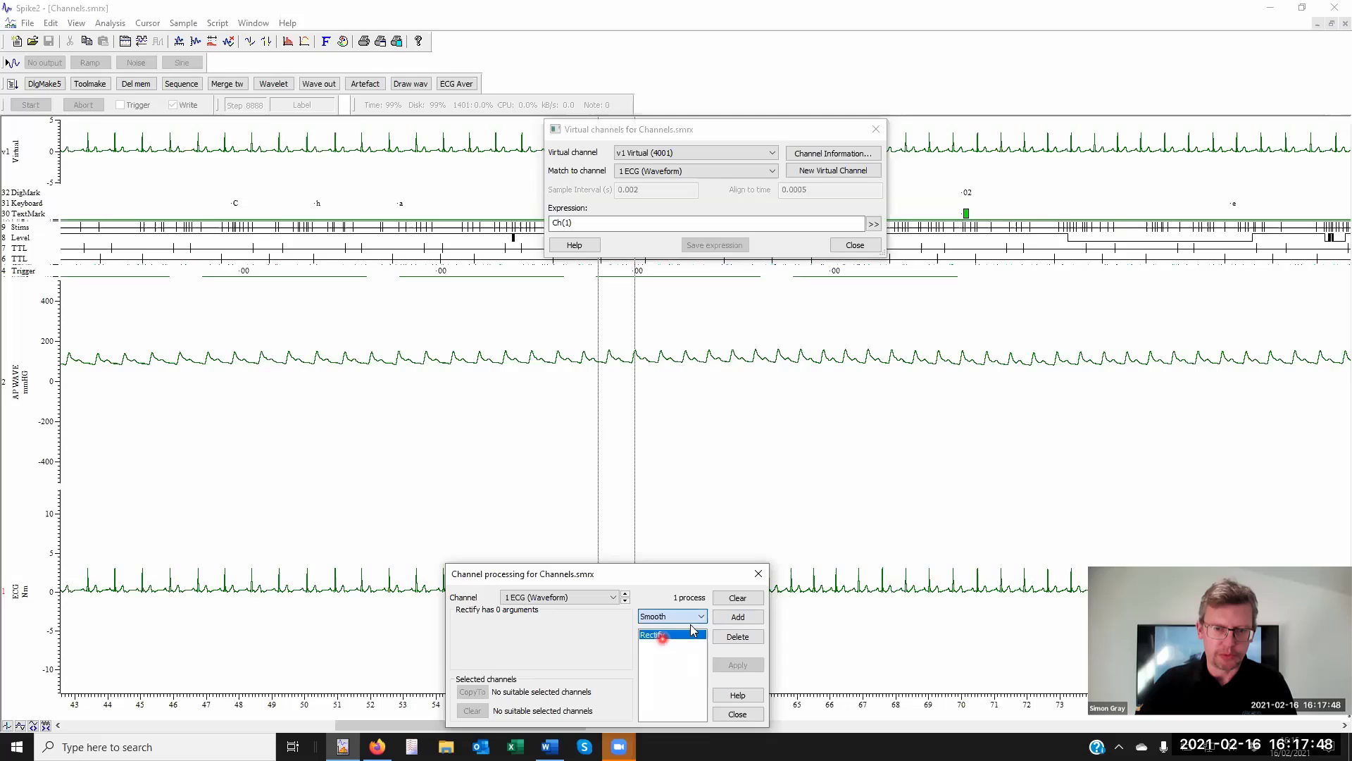
left_click(738, 617)
left_click(619, 619)
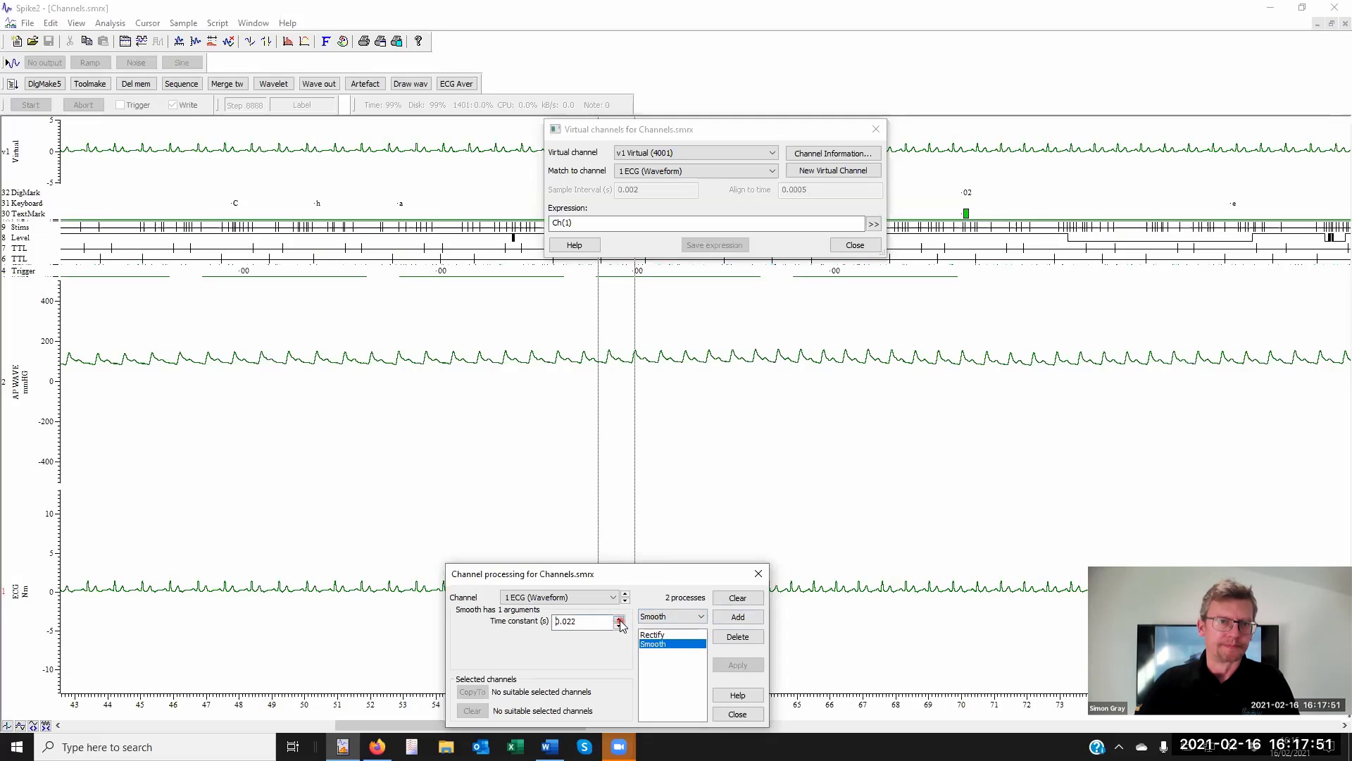
left_click(619, 621)
left_click(619, 621)
left_click(619, 621)
left_click(619, 621)
left_click(619, 620)
left_click(619, 620)
left_click(619, 620)
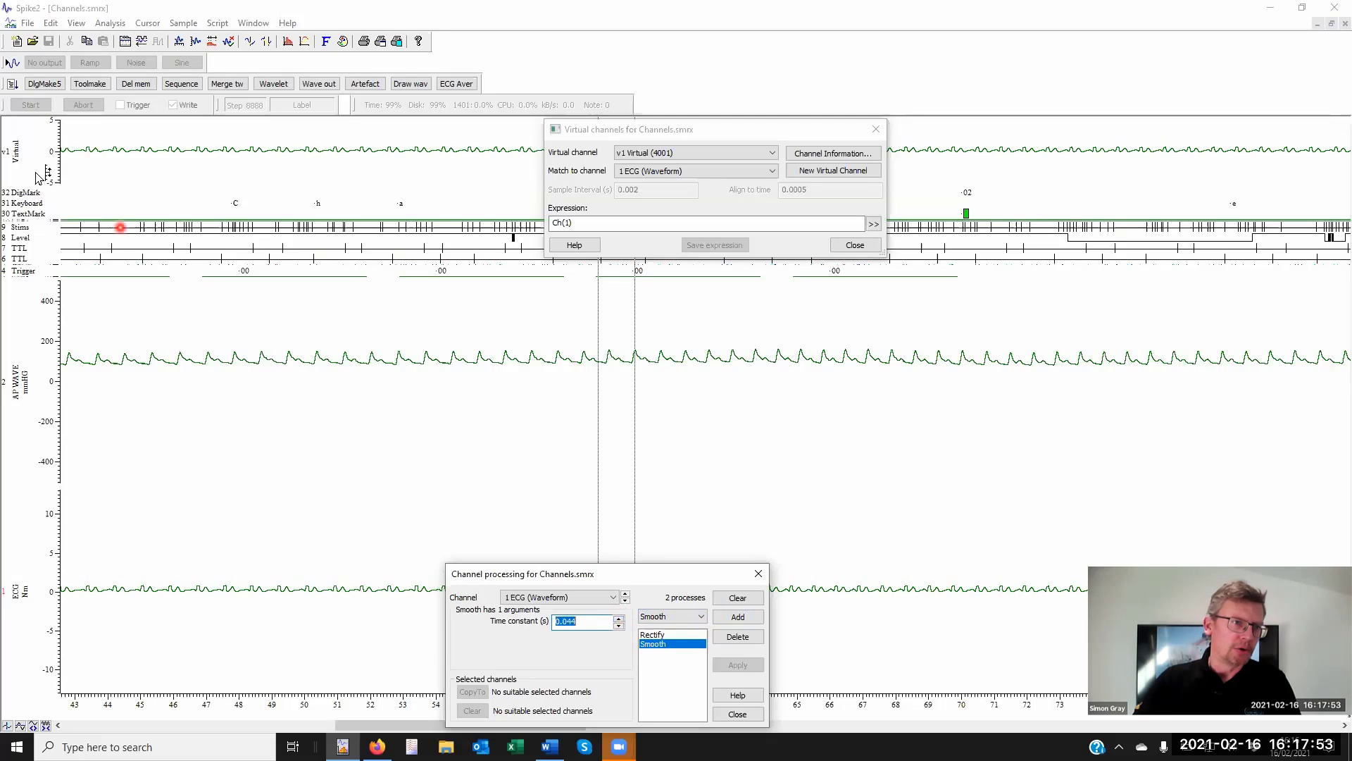
- Optimise the Y axes of the virtual, AP WAVE and ECG channels to fit the displayed data
left_click_drag(131, 141, 172, 145)
left_click(187, 143)
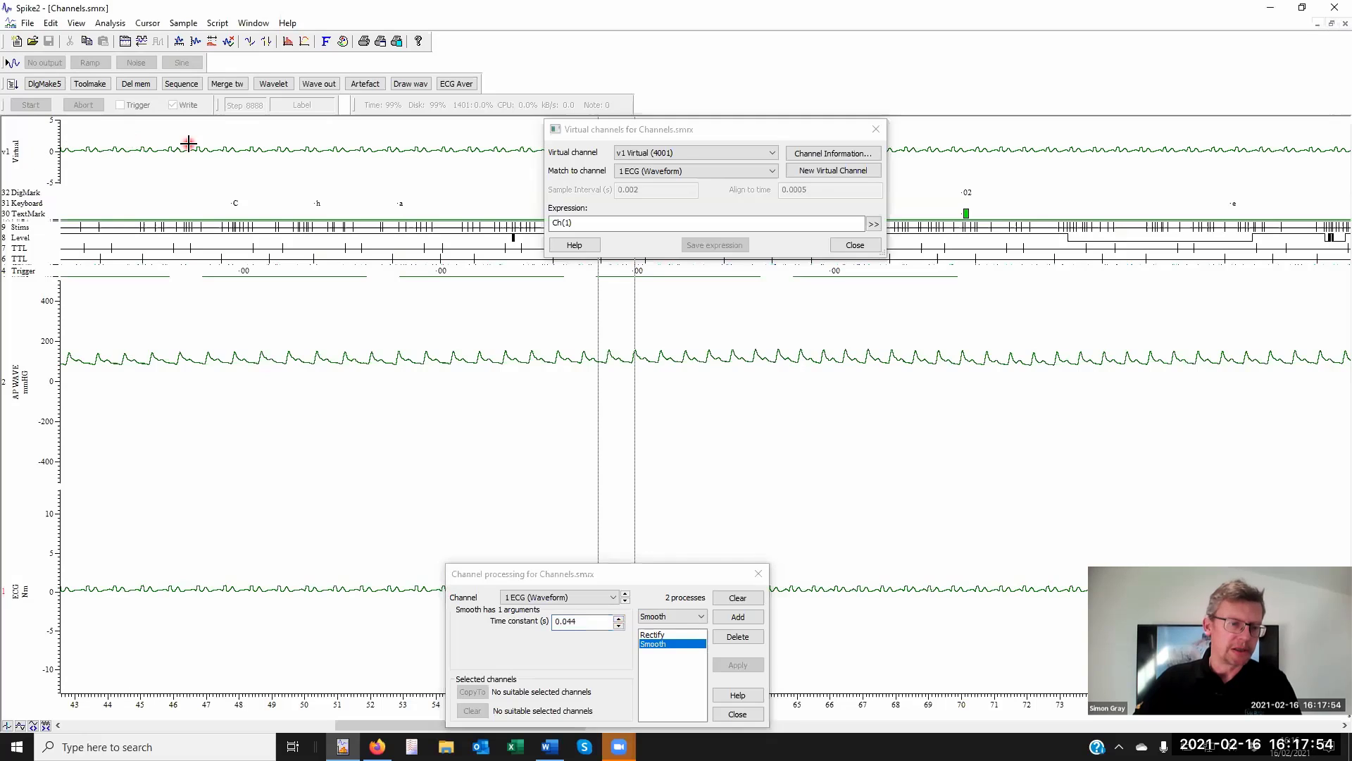
left_click(231, 188)
key("End")
left_click(236, 146)
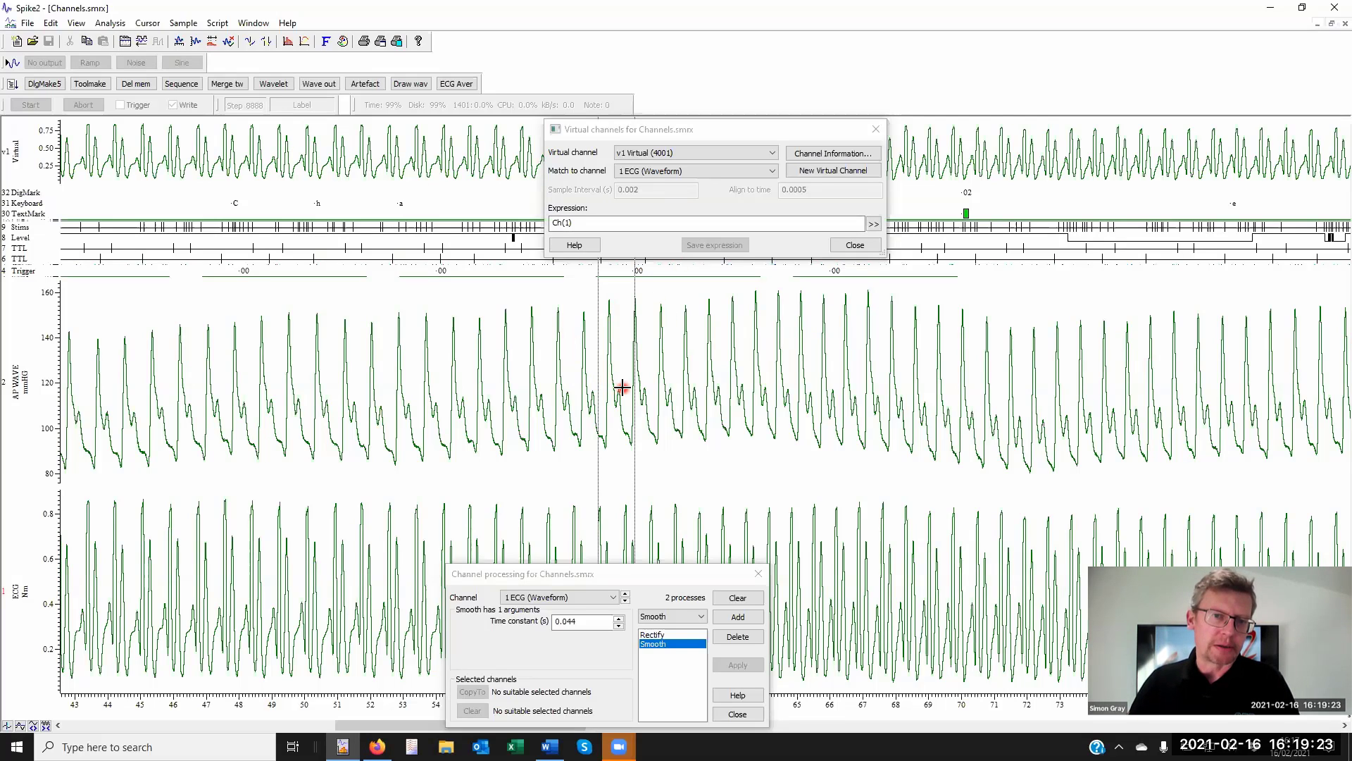
left_click(624, 346)
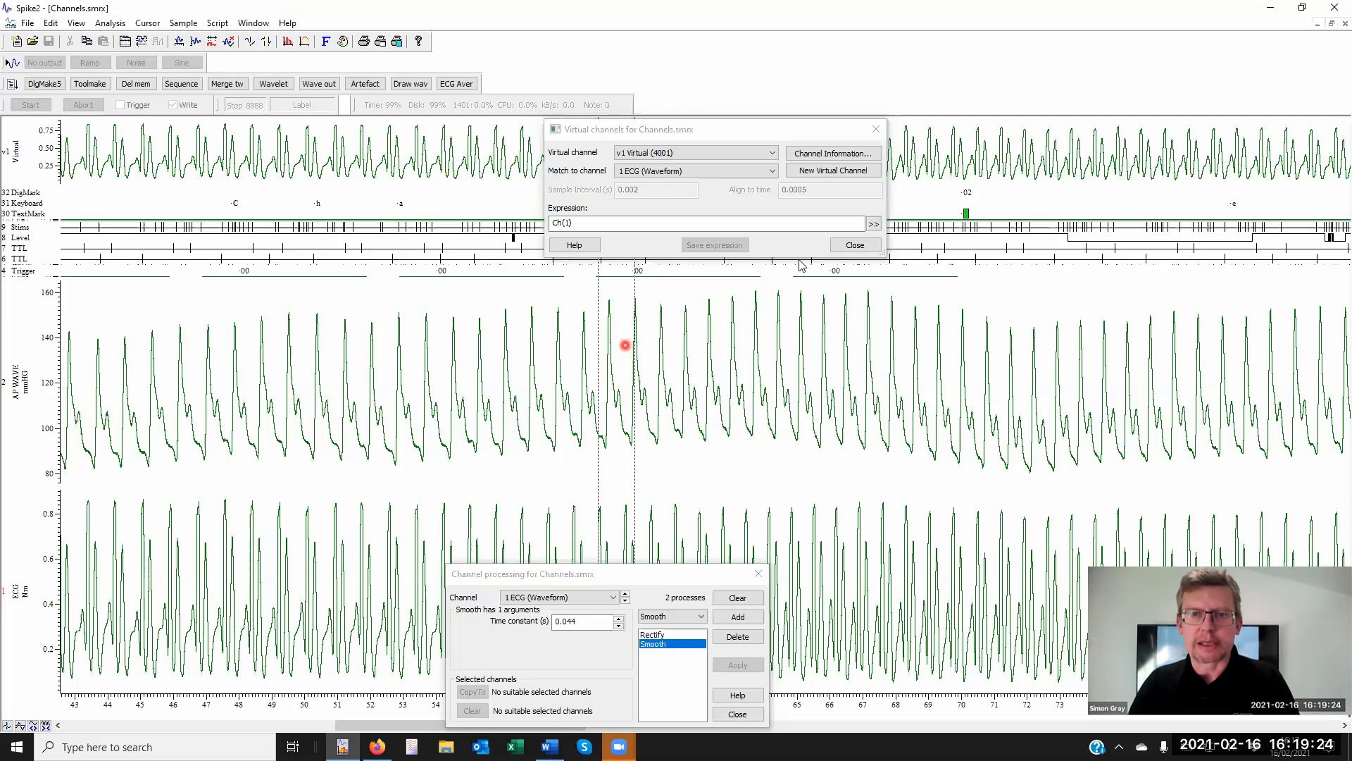
- Close the virtual channel settings for Channels.smrx
left_click(853, 246)
left_click(520, 340)
left_click(472, 358)
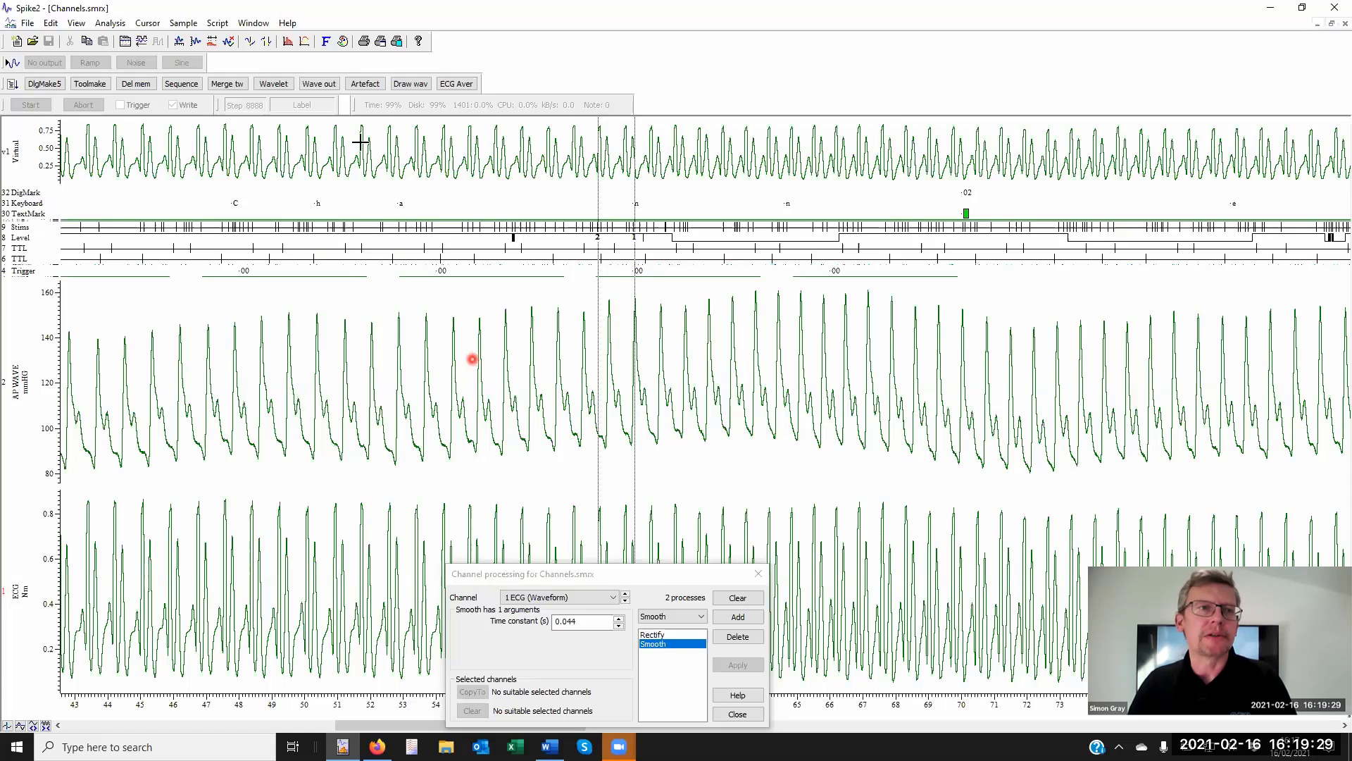
left_click(39, 23)
left_click(33, 24)
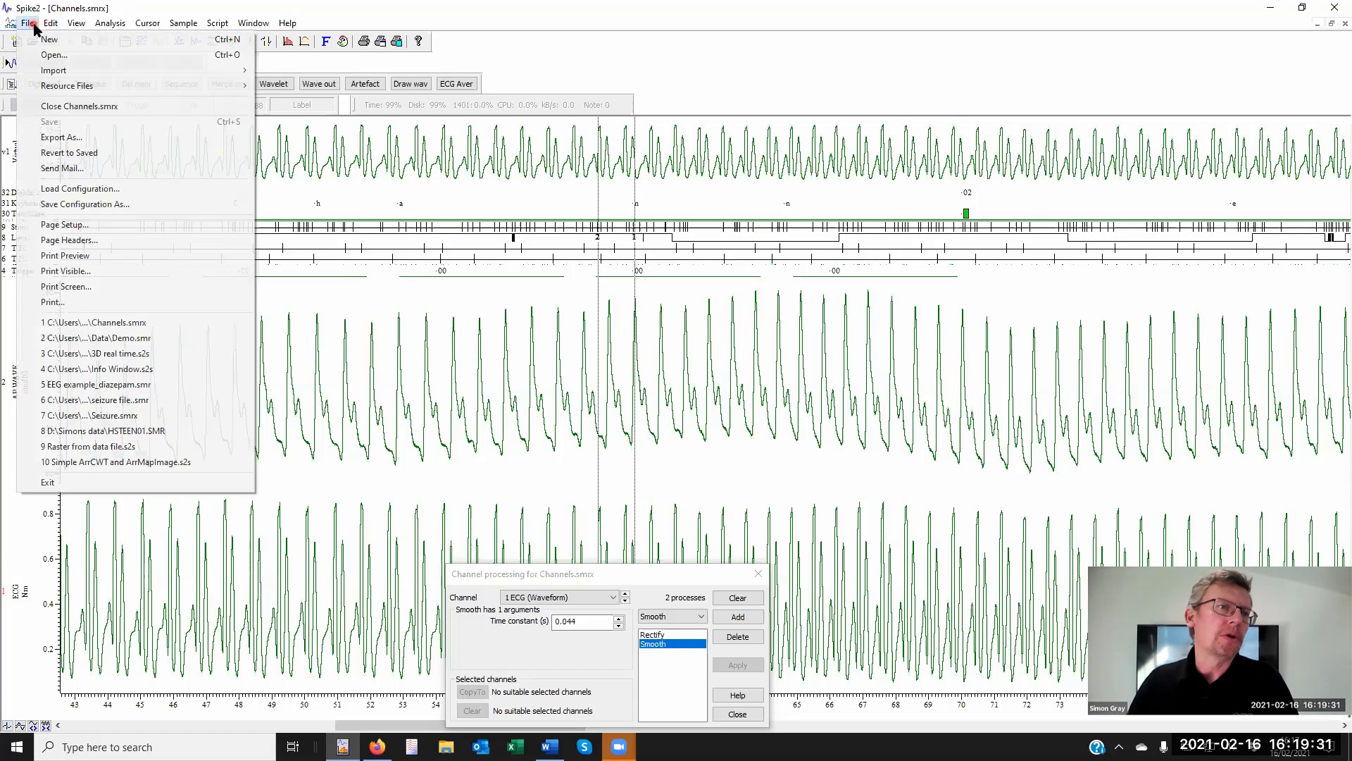
mouse_move(158, 90)
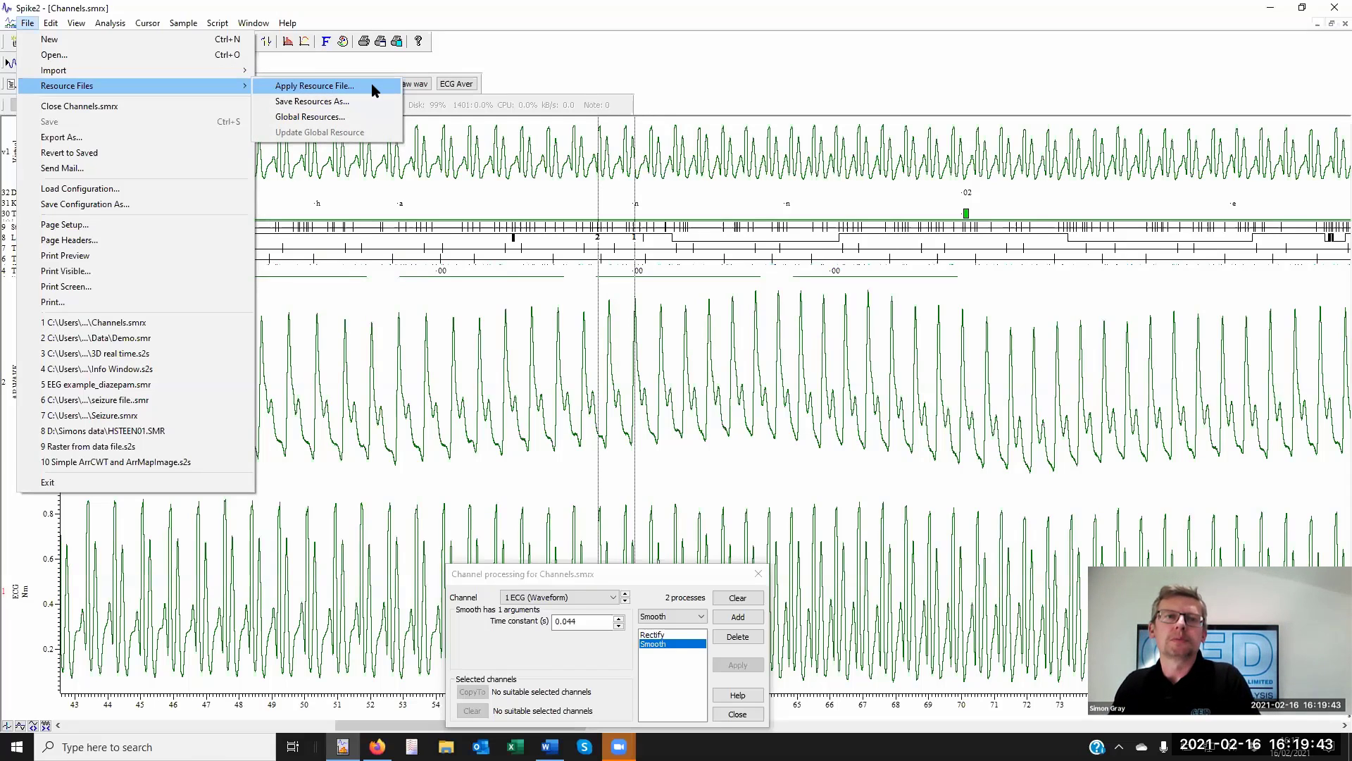
left_click(547, 527)
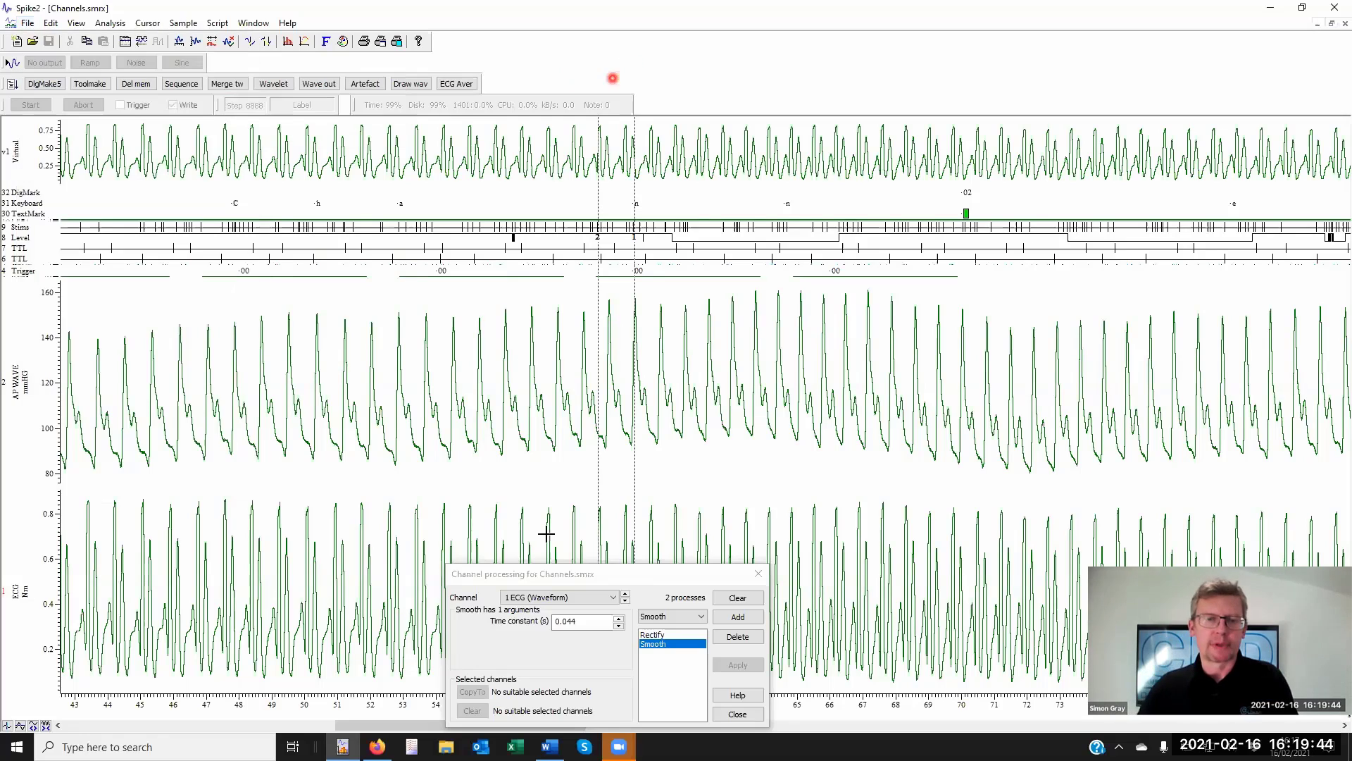
- Move the channel processing settings clear of the ECG trace and close them
left_click(571, 574)
left_click_drag(572, 576, 765, 184)
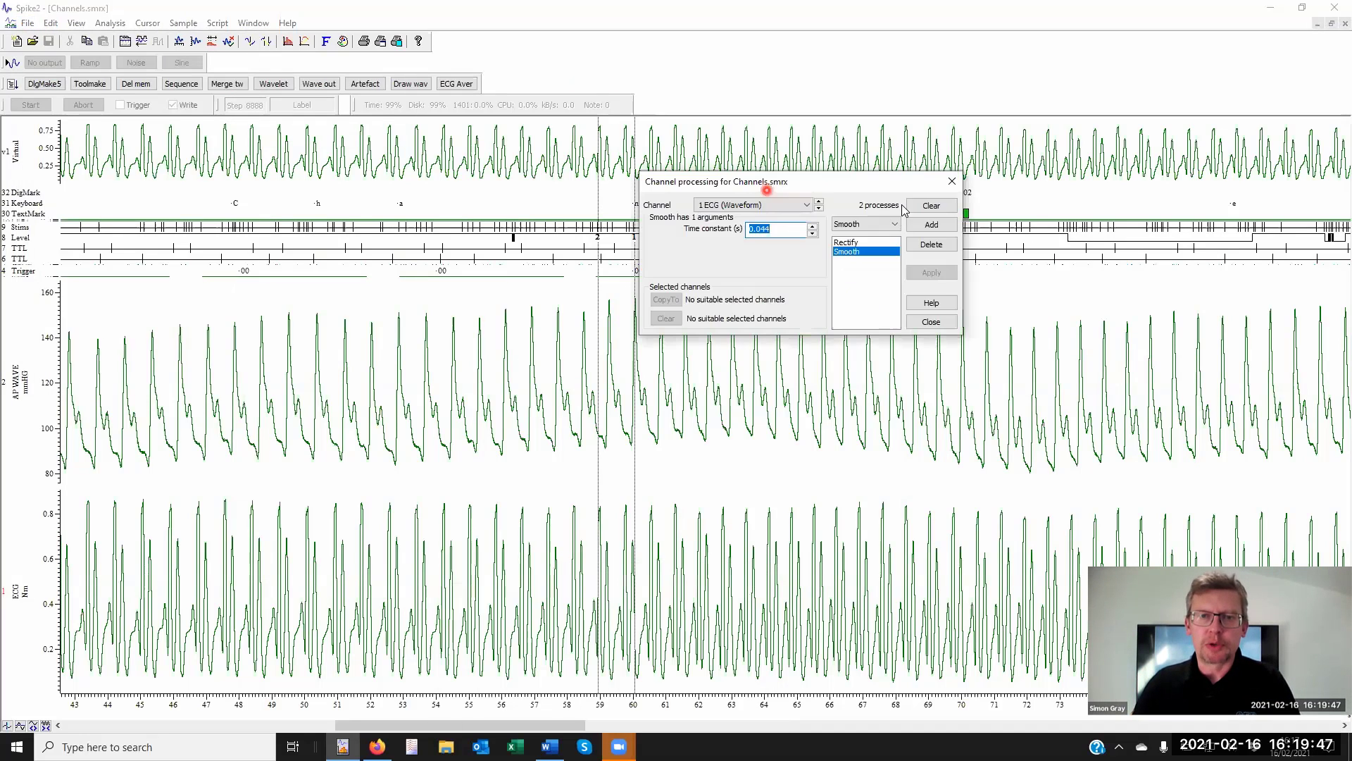
left_click(952, 181)
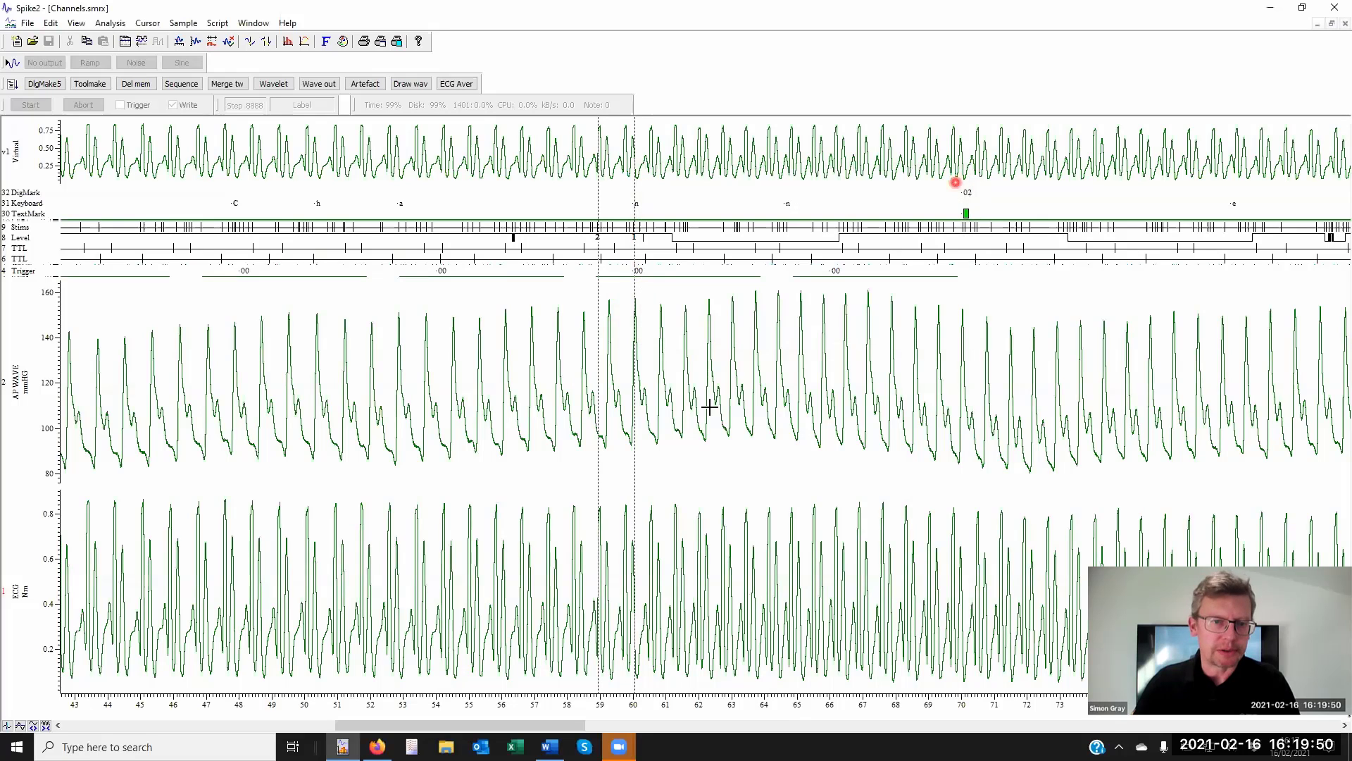
- Open the expression of virtual channel v1 for editing and clear the existing Ch(1) expression
right_click(499, 156)
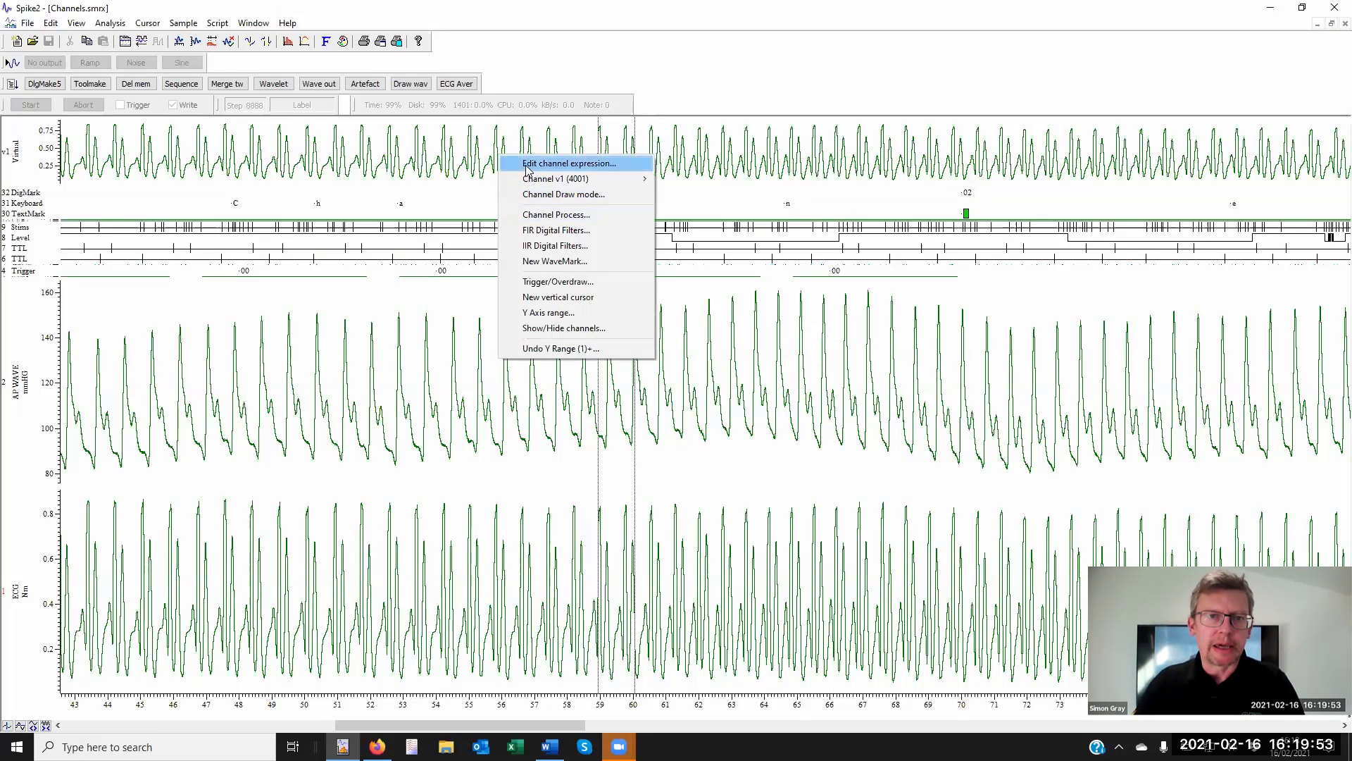
left_click(556, 158)
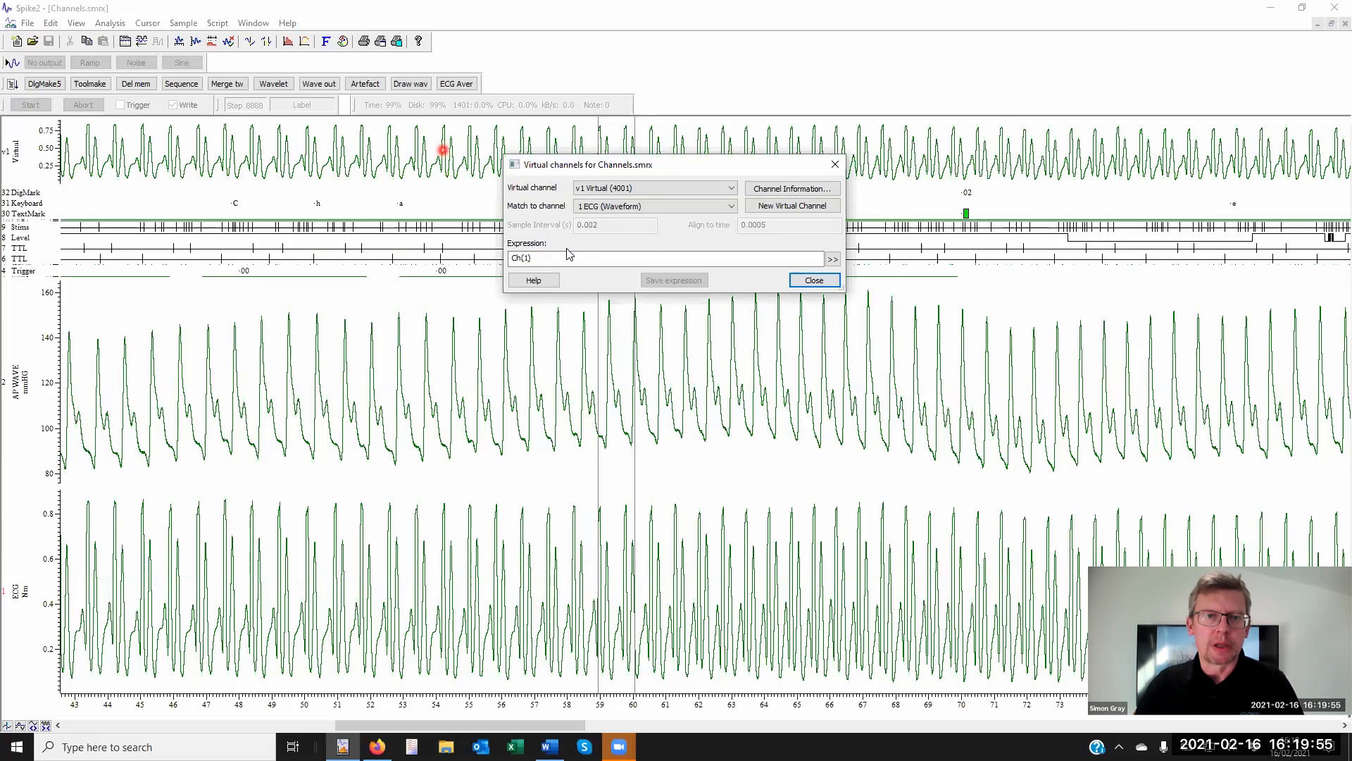
left_click_drag(560, 260, 498, 256)
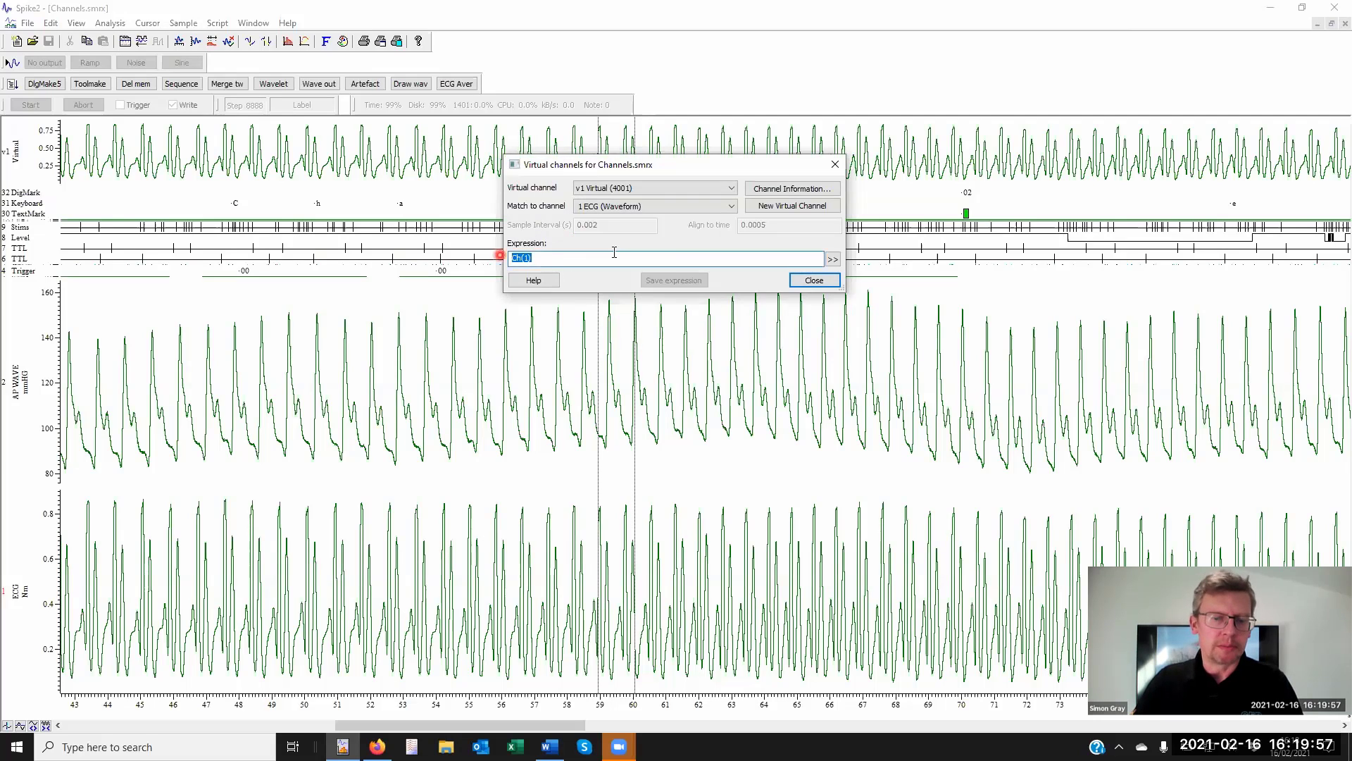
key("BackSpace")
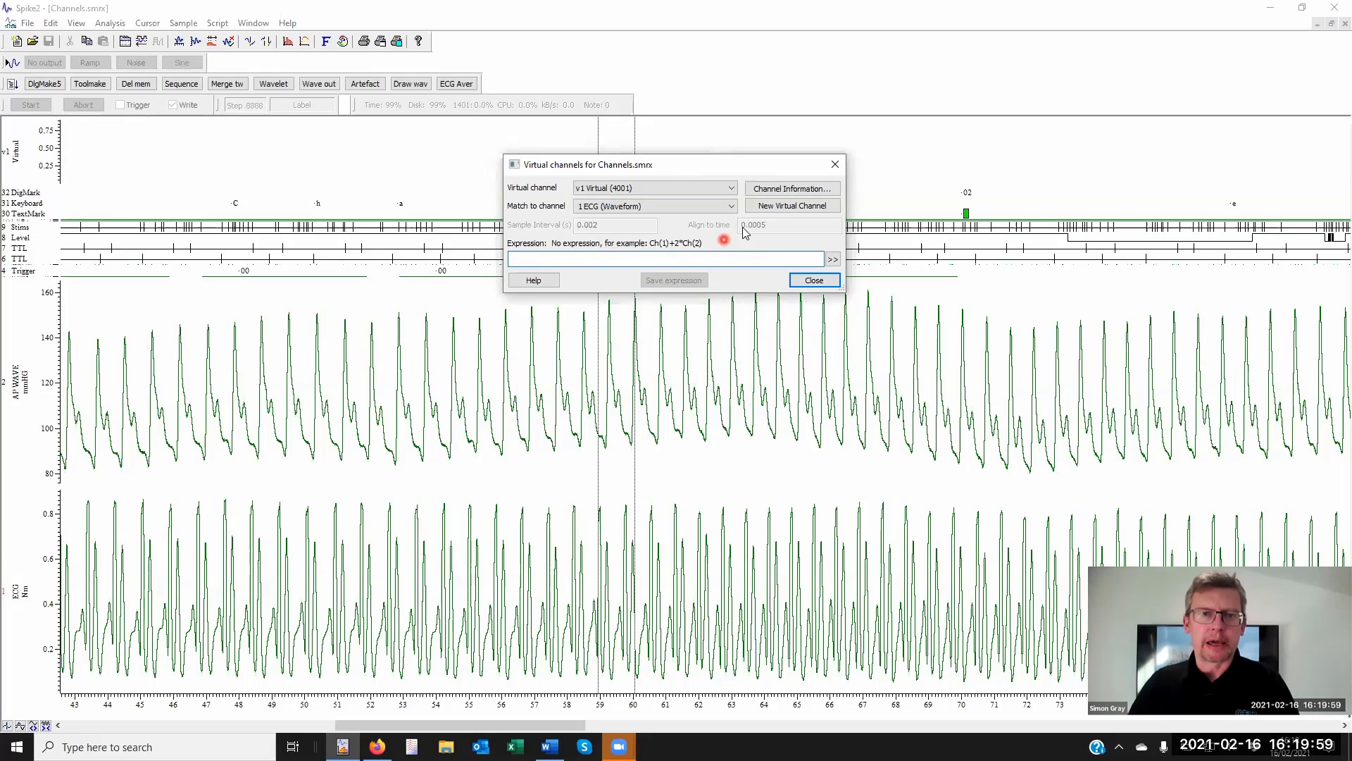
left_click(832, 258)
mouse_move(829, 262)
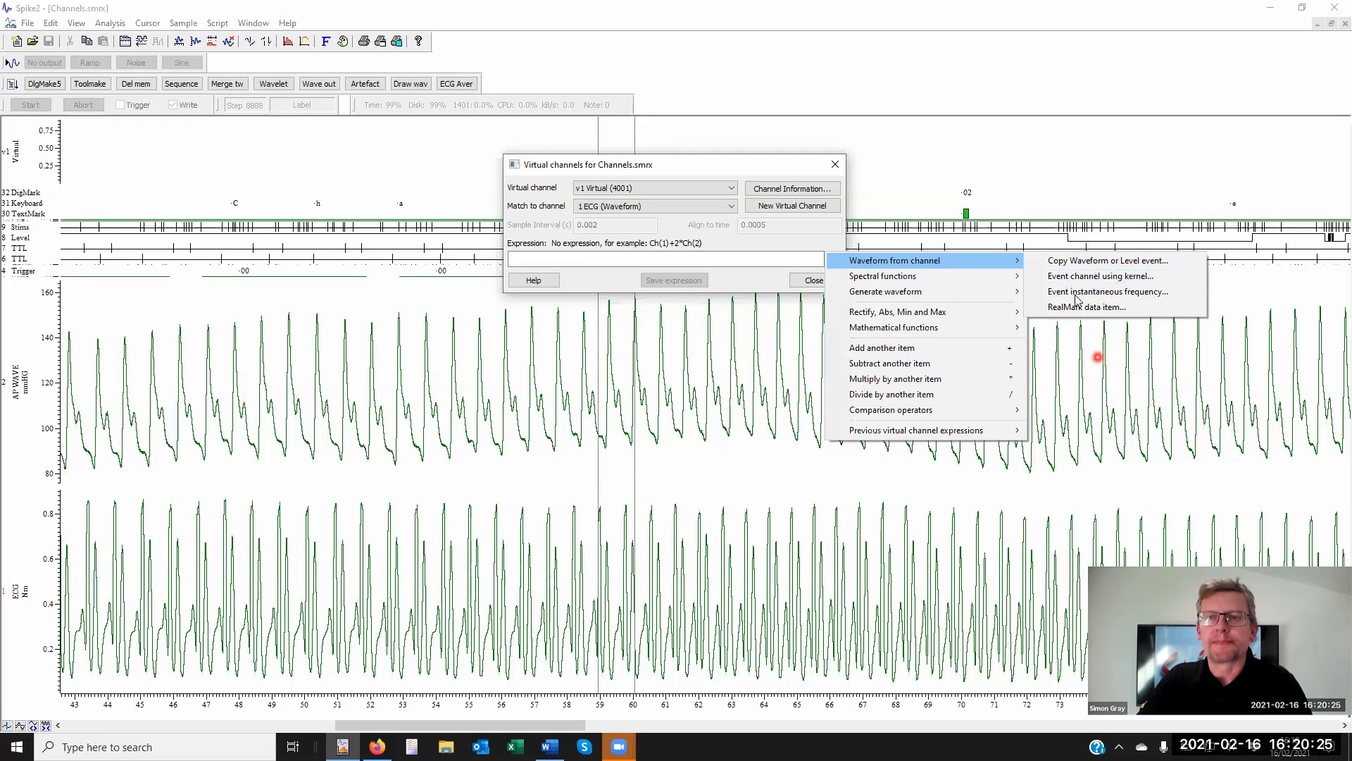
left_click(1117, 386)
- Place the Stims channel directly beneath an enlarged virtual channel, and move the virtual channel settings clear of the channel labels
left_click(612, 165)
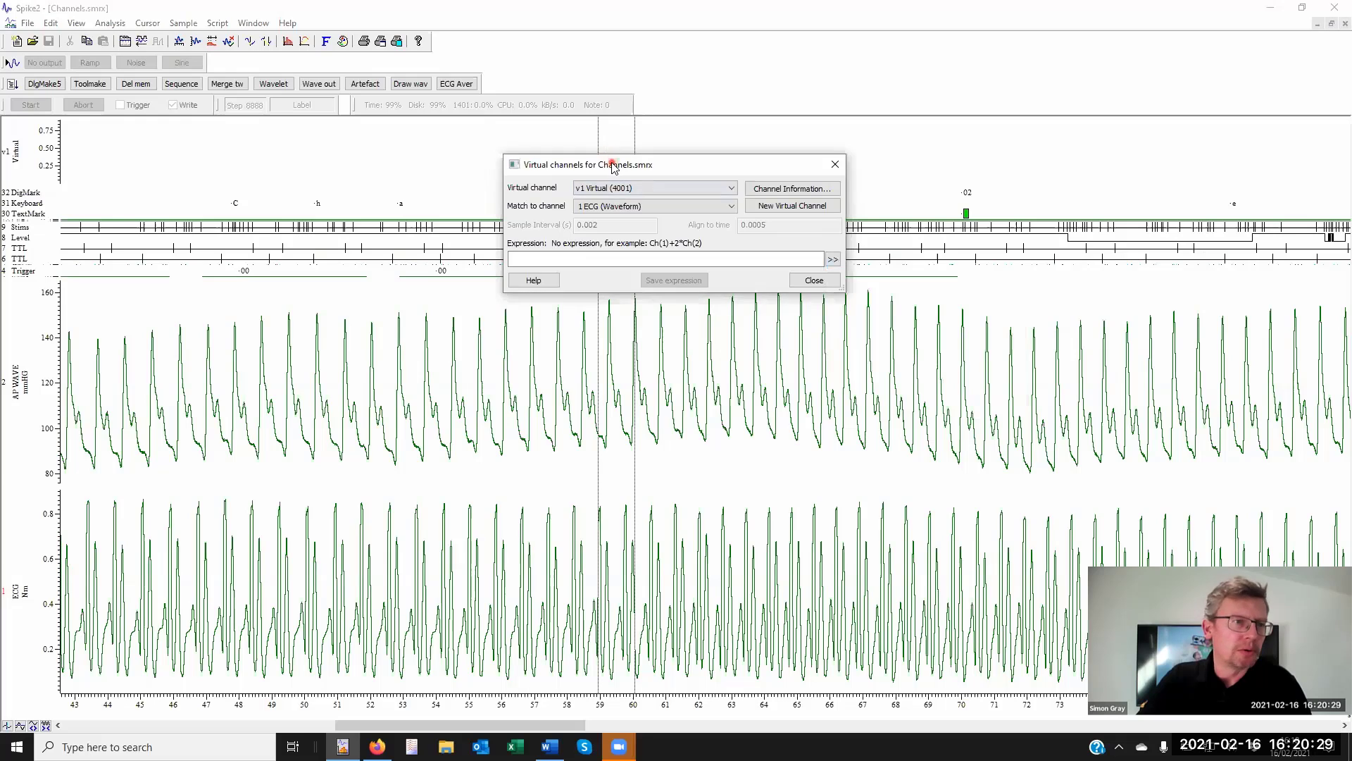
left_click_drag(612, 165, 517, 411)
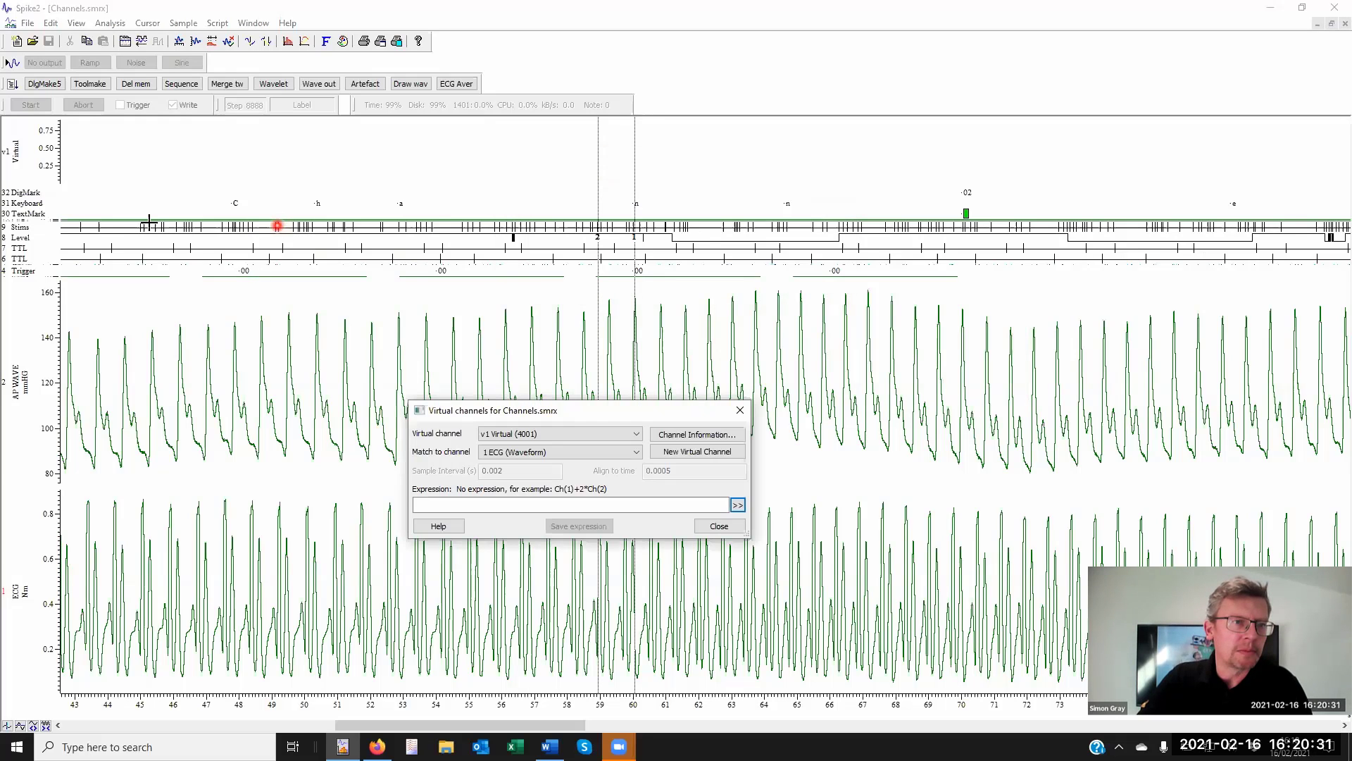
left_click(9, 229)
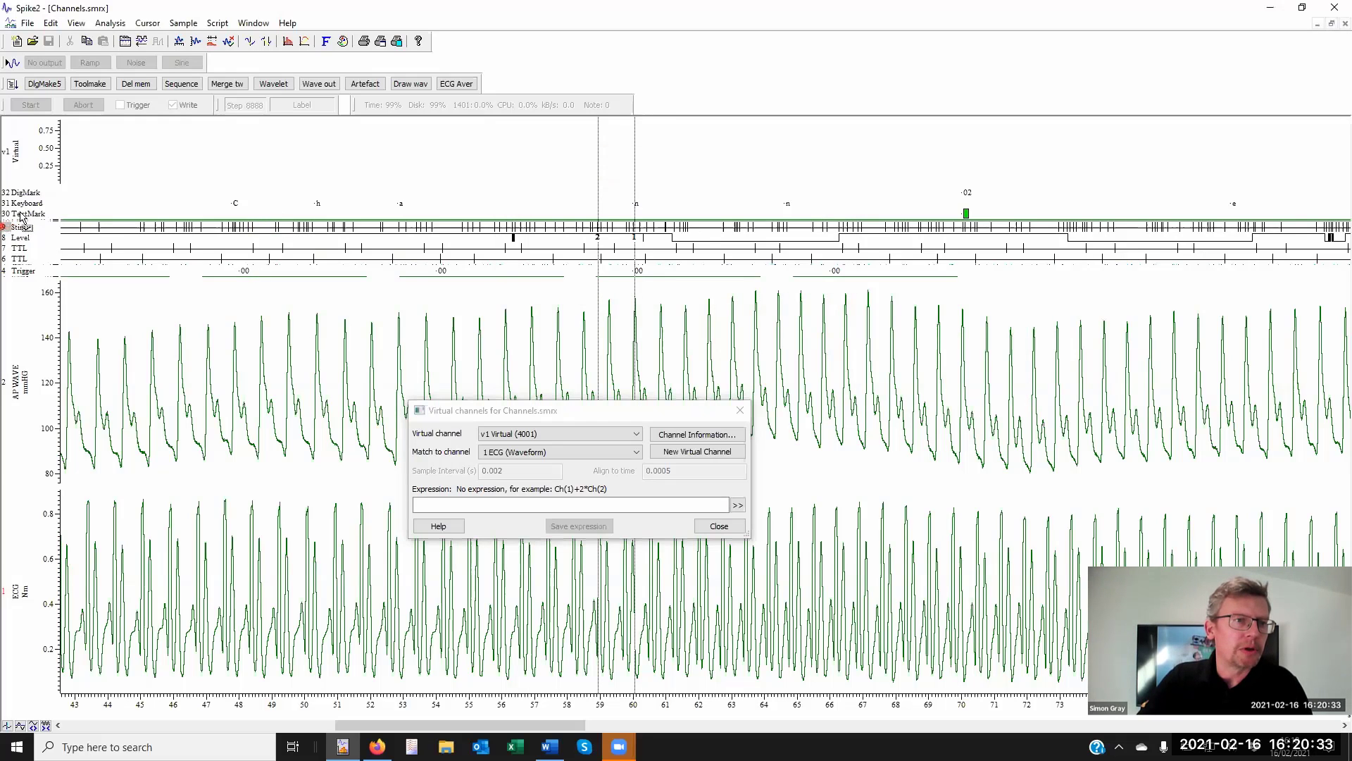
mouse_move(74, 199)
left_mouse_down()
mouse_move(126, 194)
mouse_move(139, 225)
mouse_move(191, 483)
mouse_move(169, 539)
mouse_move(177, 523)
mouse_move(518, 409)
mouse_move(914, 165)
left_mouse_up()
left_click(572, 409)
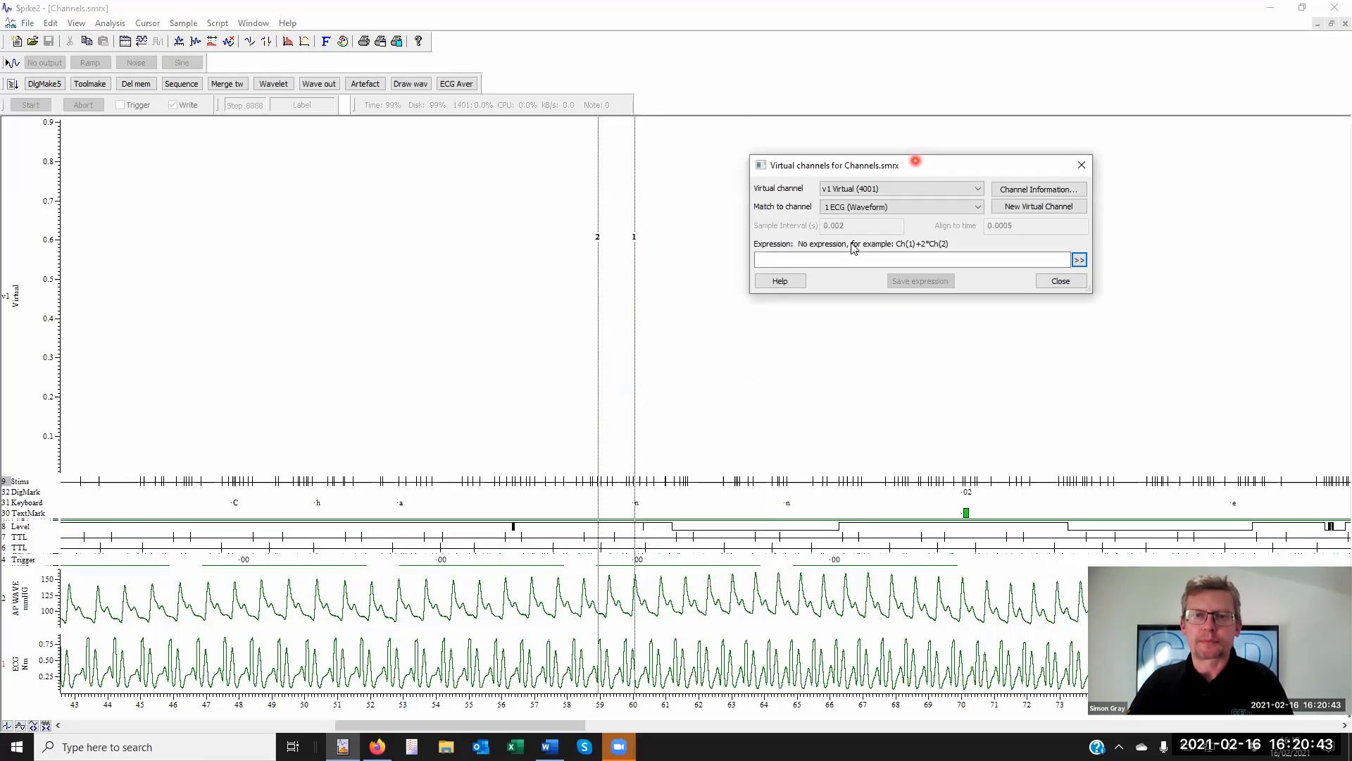
- Create a waveform from the 9 Stims event channel using a Gaussian kernel 1 second wide, and optimise the virtual channel's Y axis
left_click(1081, 261)
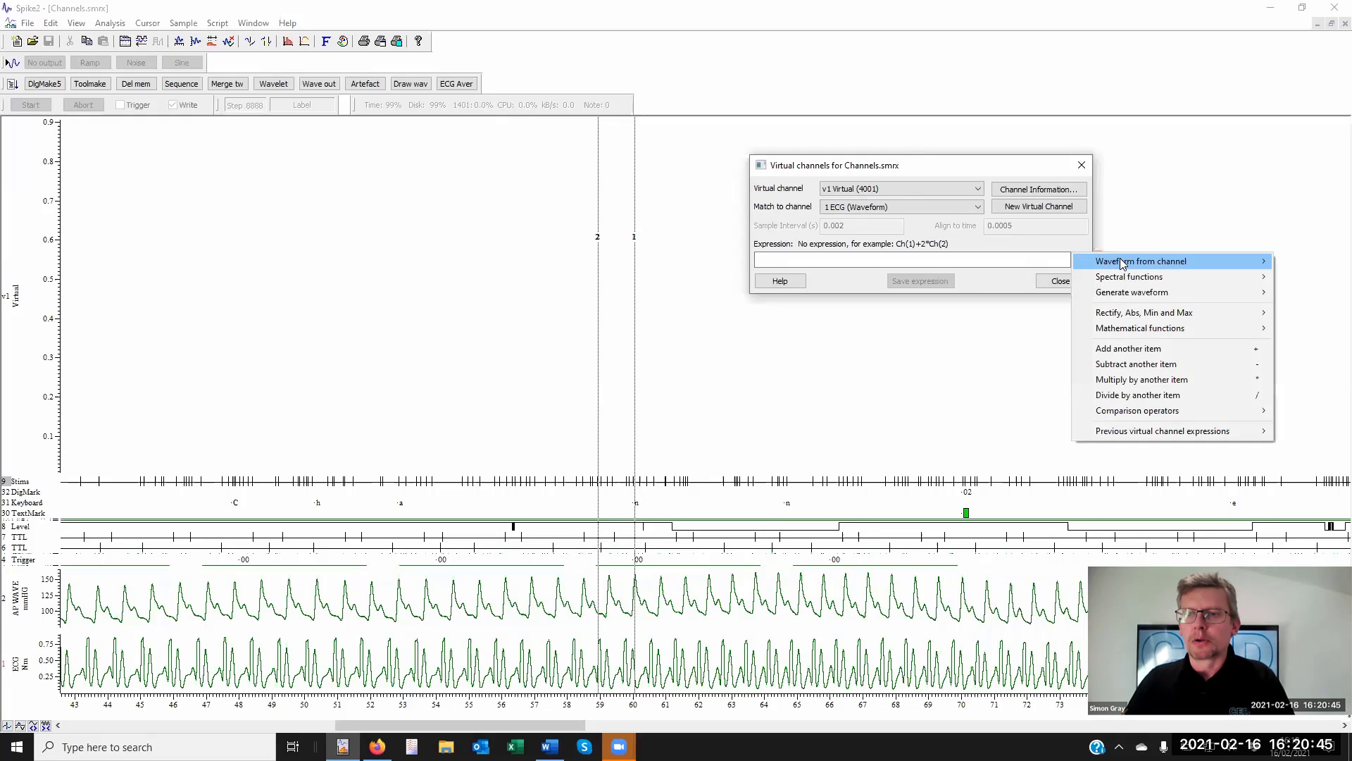
mouse_move(1122, 263)
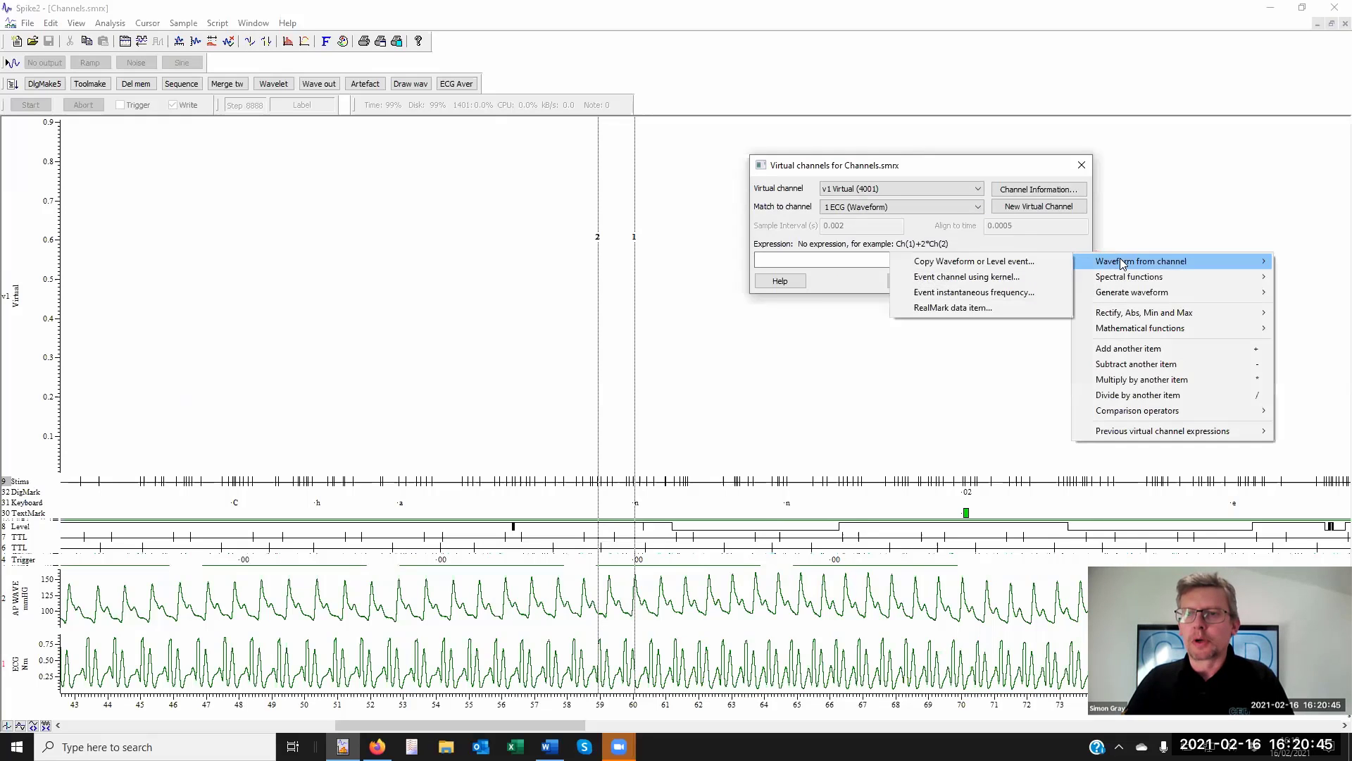
left_click(1043, 277)
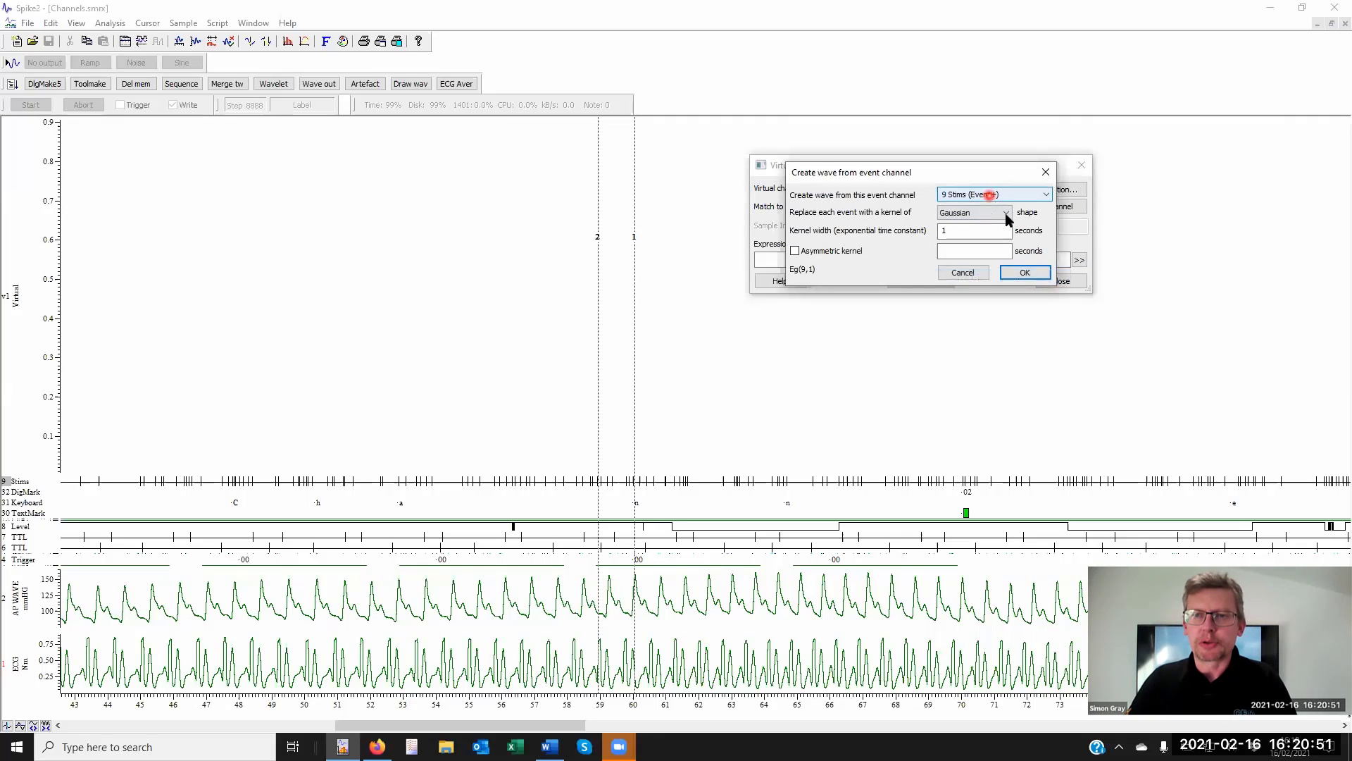
left_click(1007, 214)
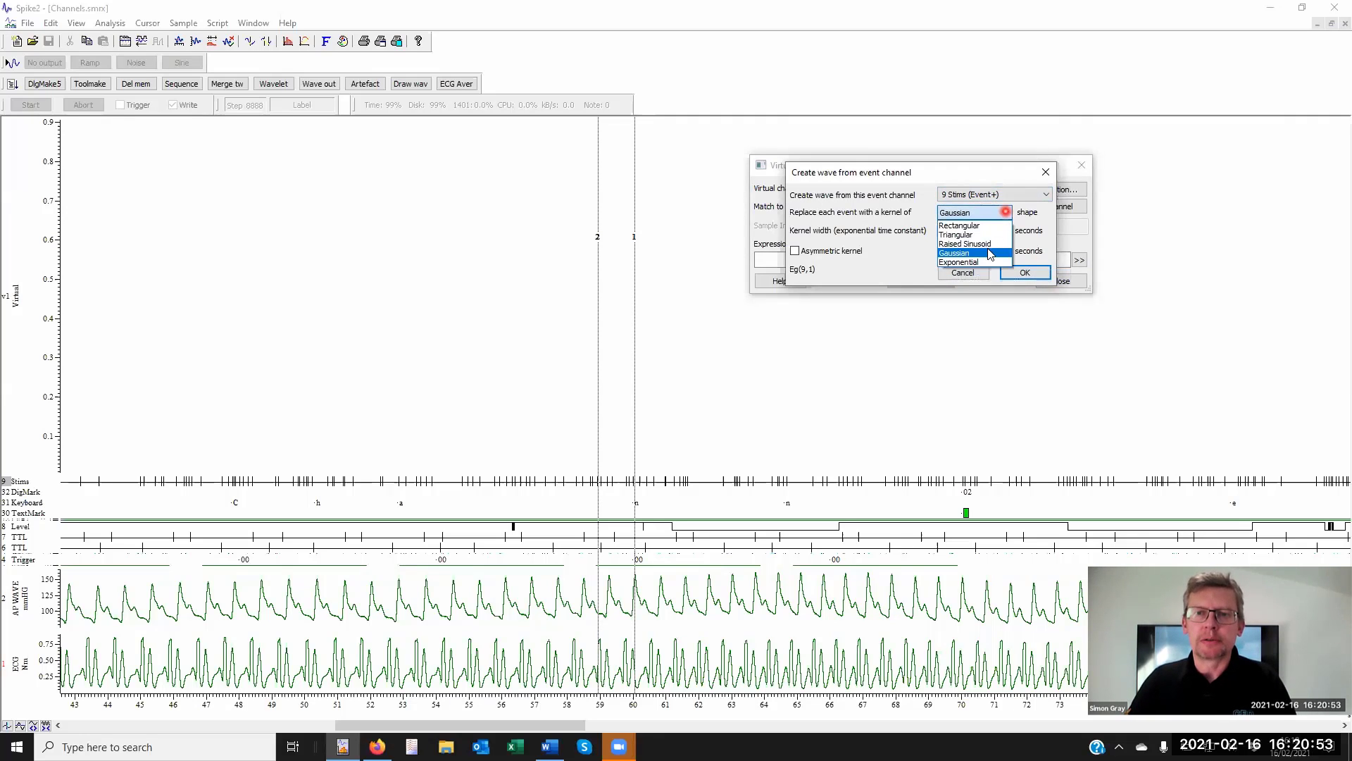
left_click(990, 212)
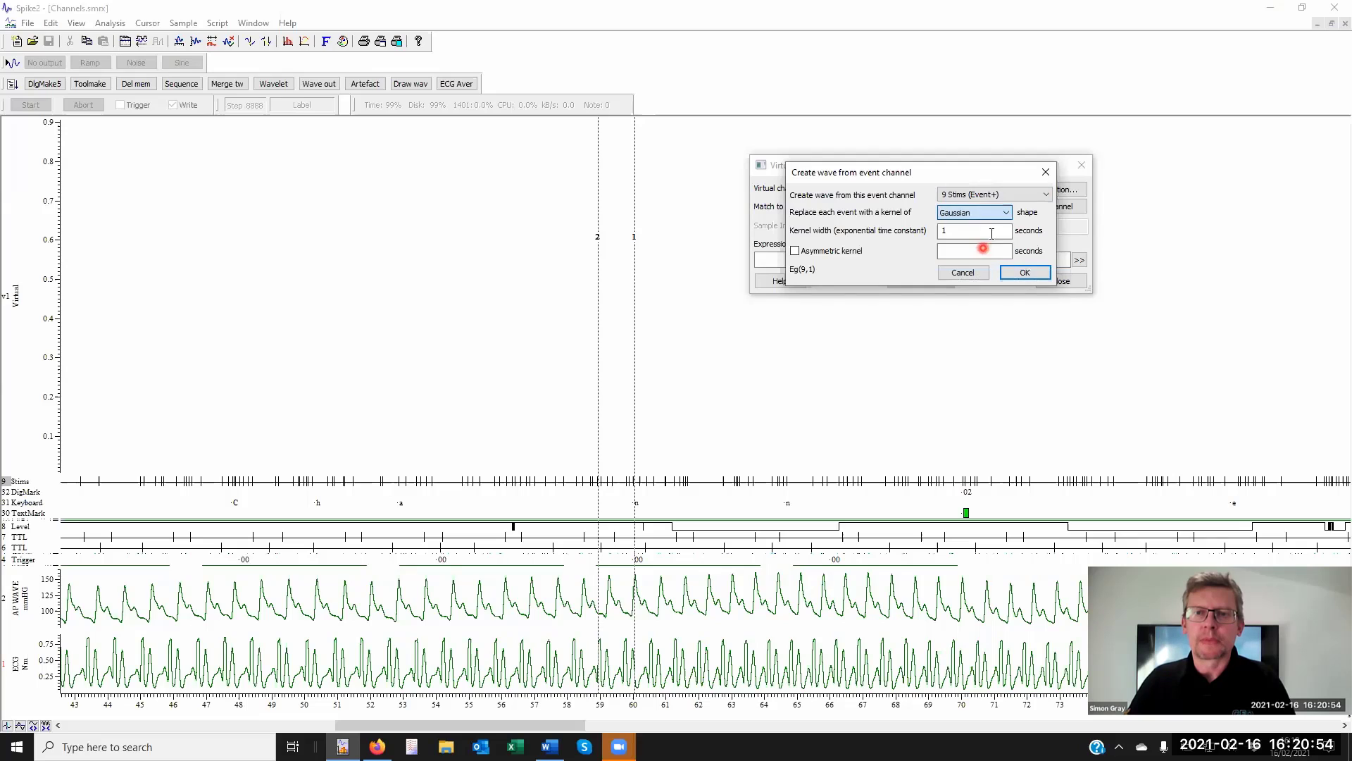
left_click(953, 230)
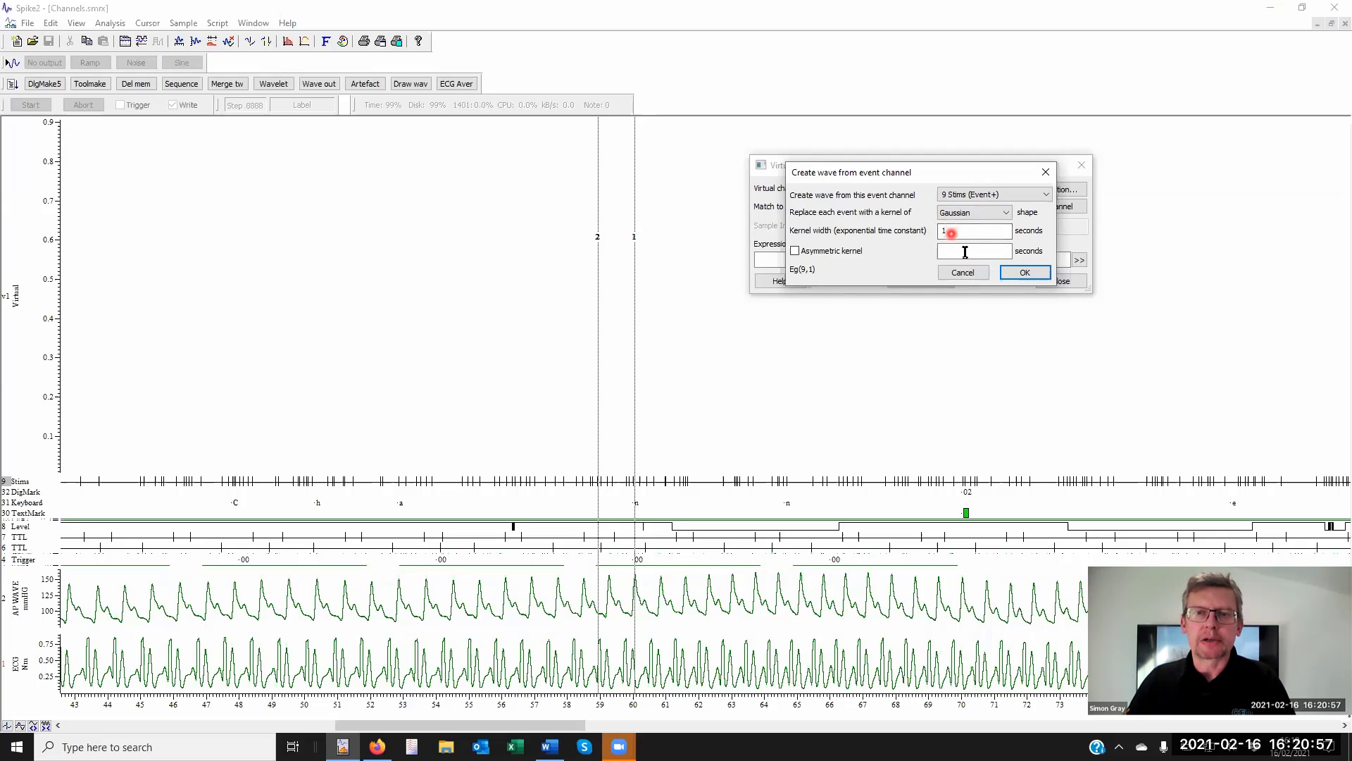
left_click(1022, 273)
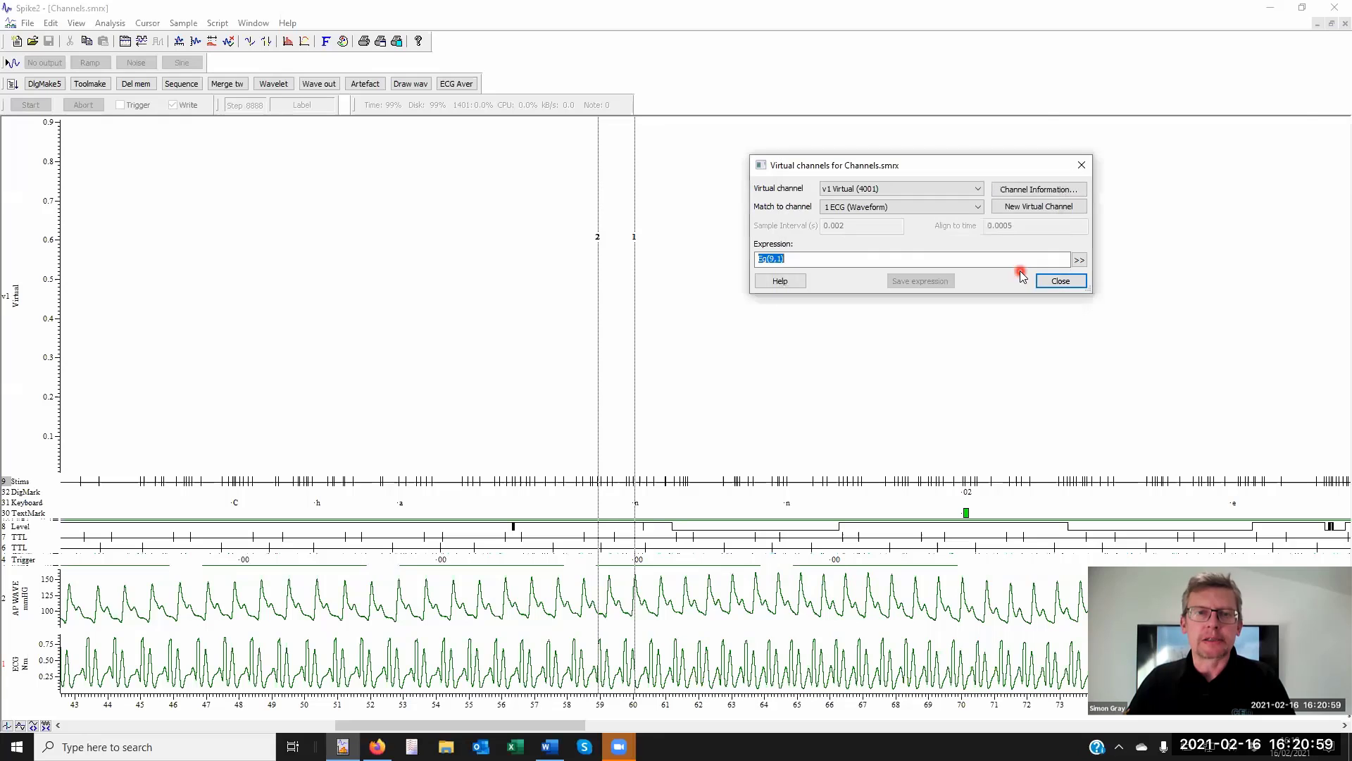
double_click(43, 186)
left_click(379, 228)
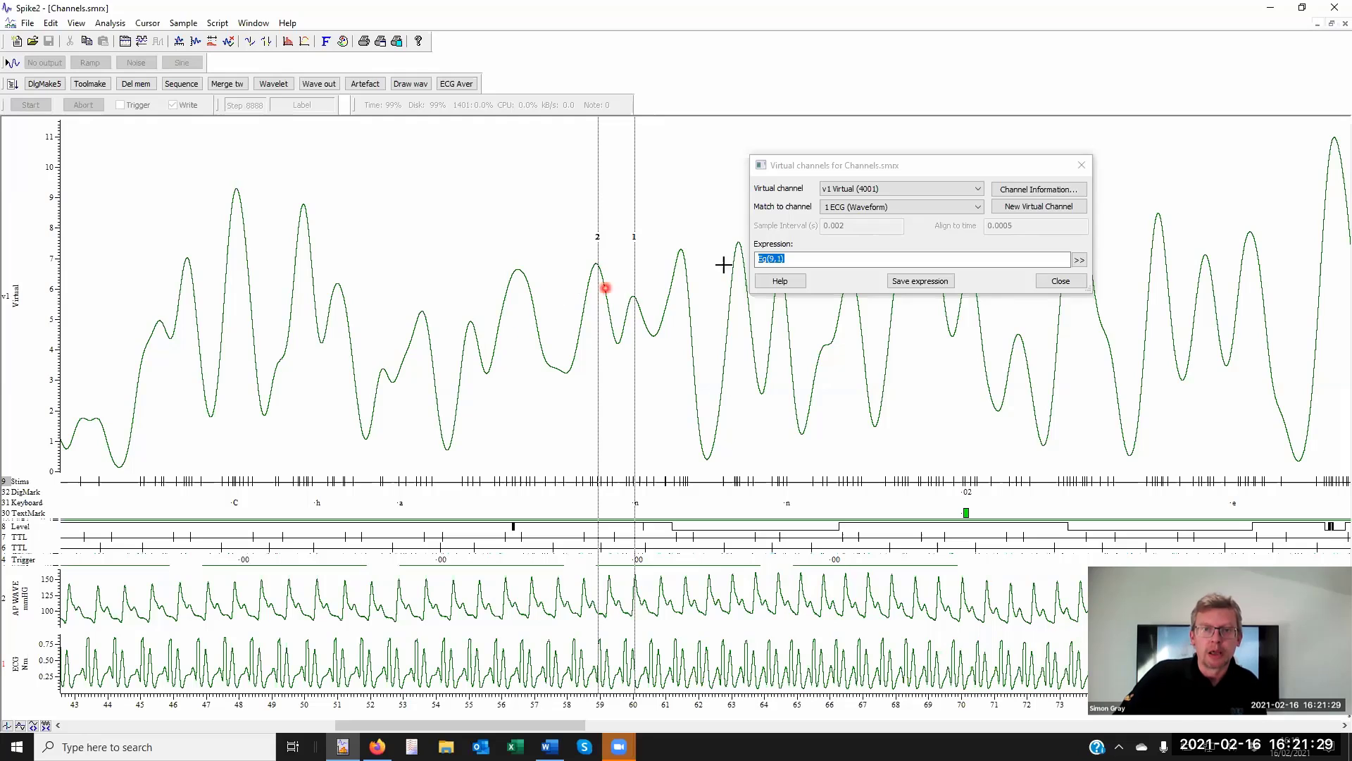
- Set the Gaussian kernel width to 0.001 s by changing the virtual channel expression to Eg(9,0.001)
left_click(775, 259)
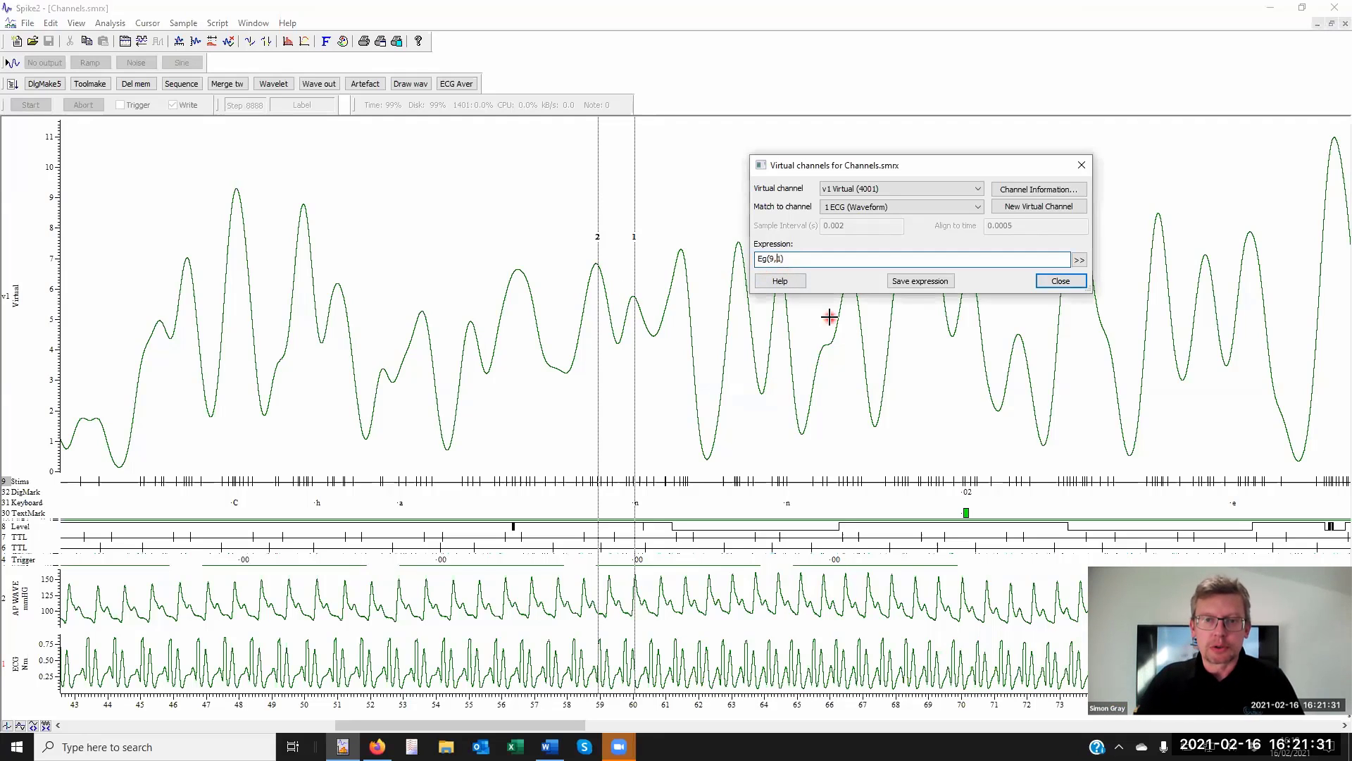
type("0.")
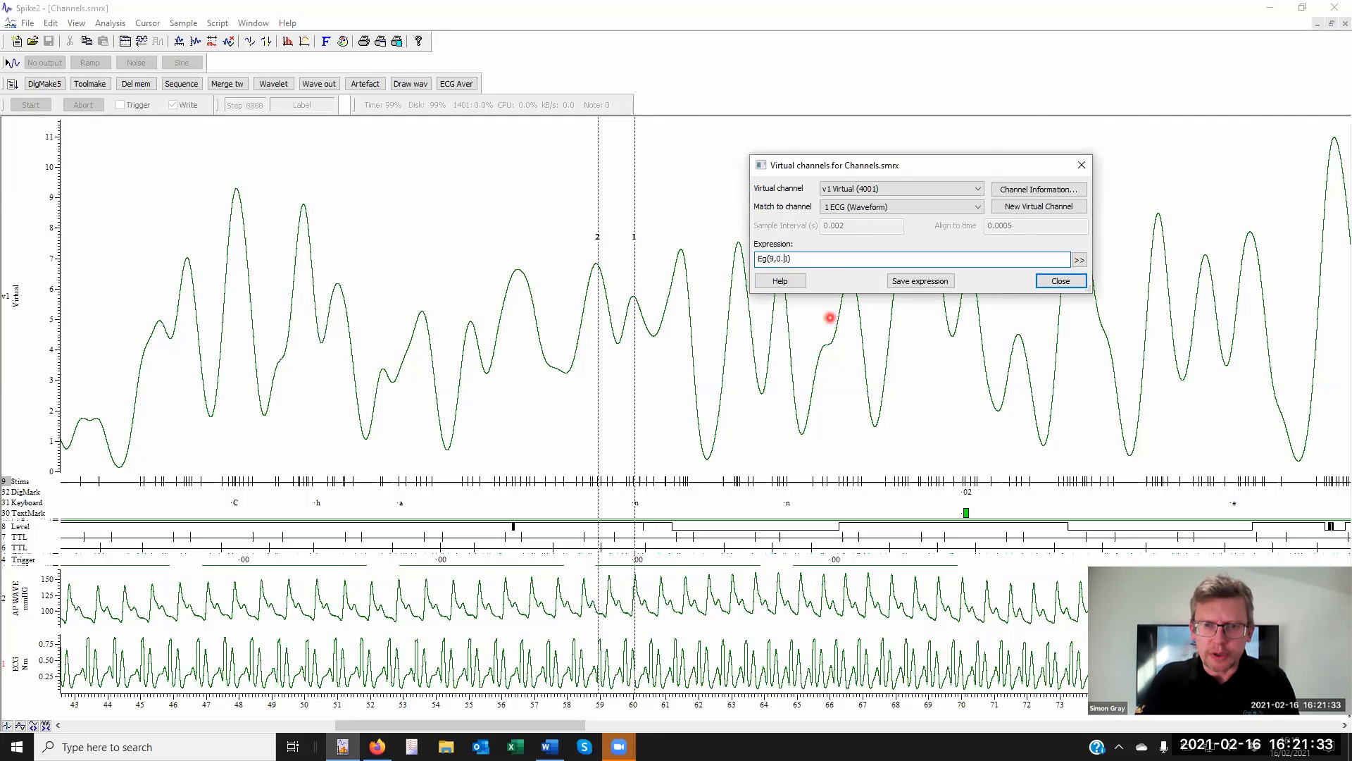
type("00")
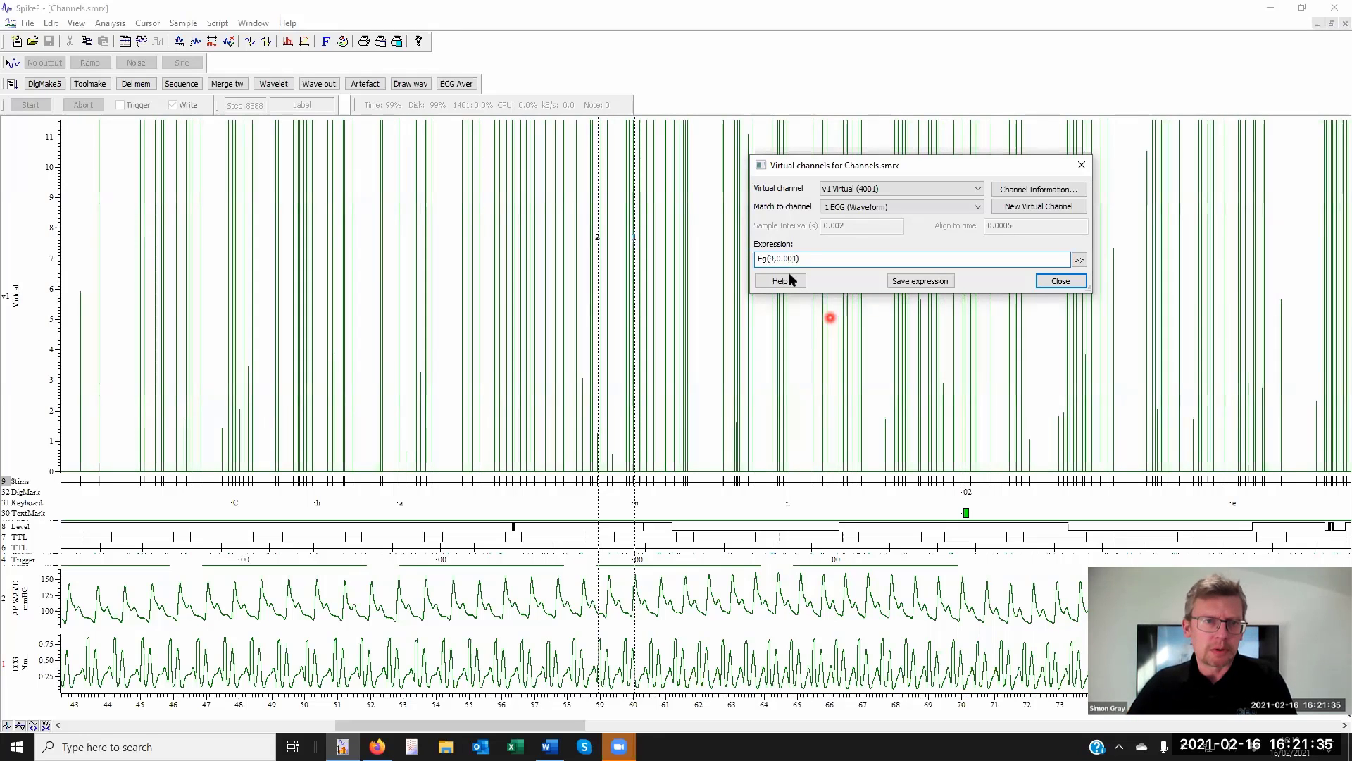
- Switch virtual channel v1 to manual sampling settings and set its sample interval to 0.00002 s
left_click(835, 212)
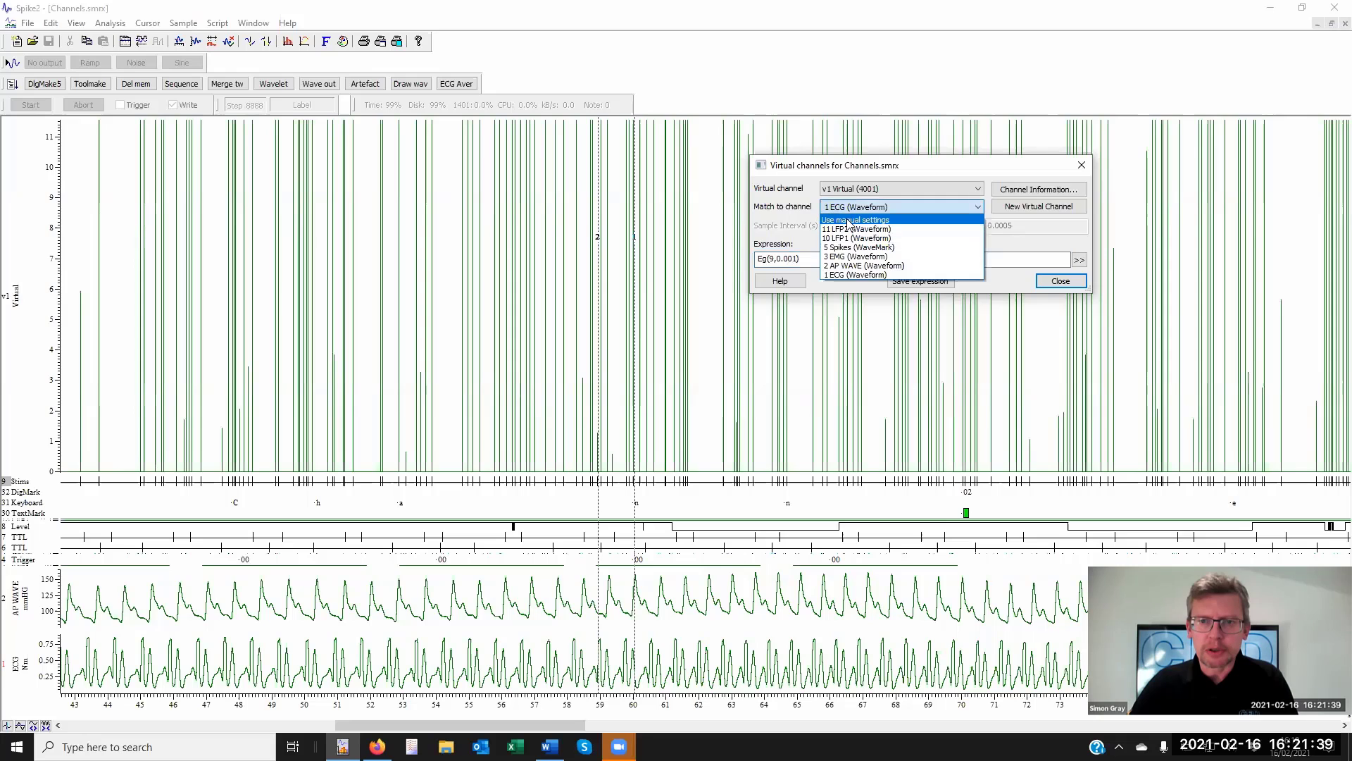
left_click(855, 228)
key("BackSpace")
type("2")
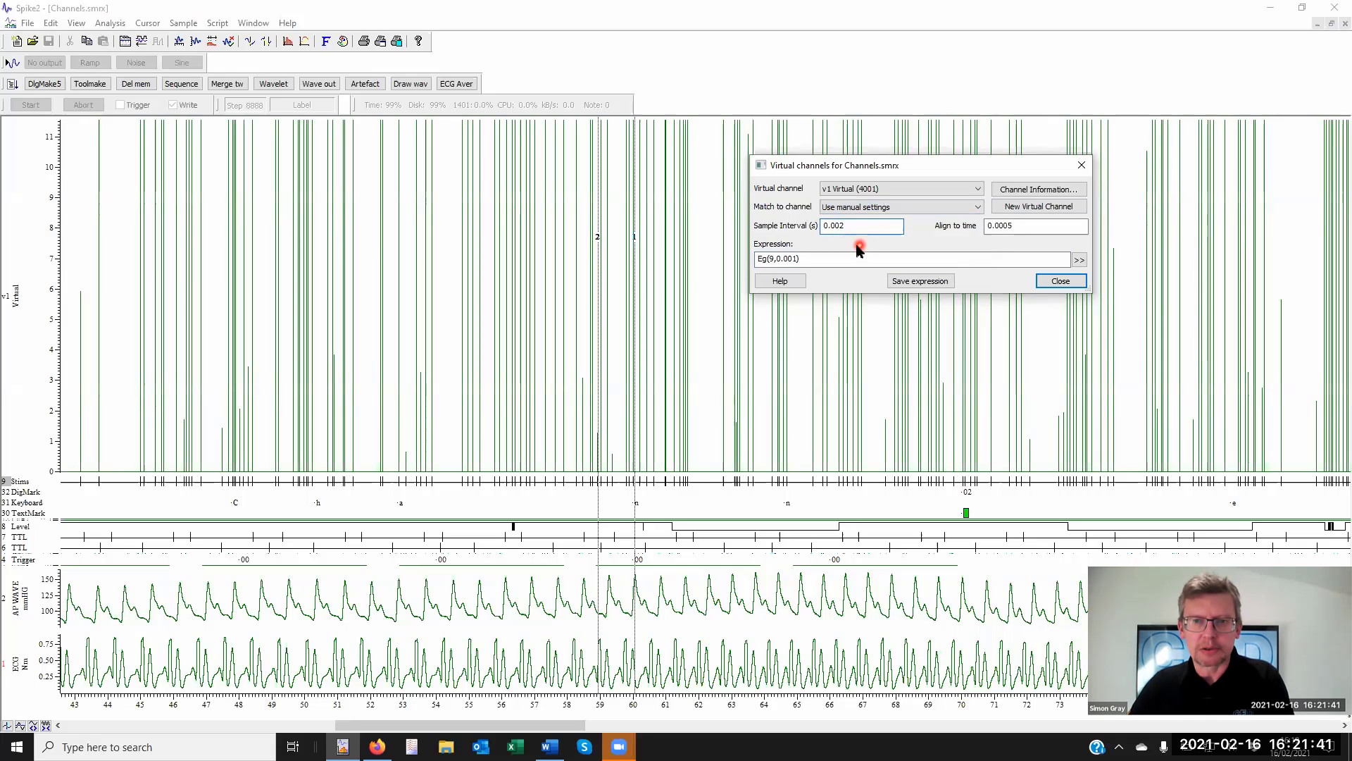
type("00")
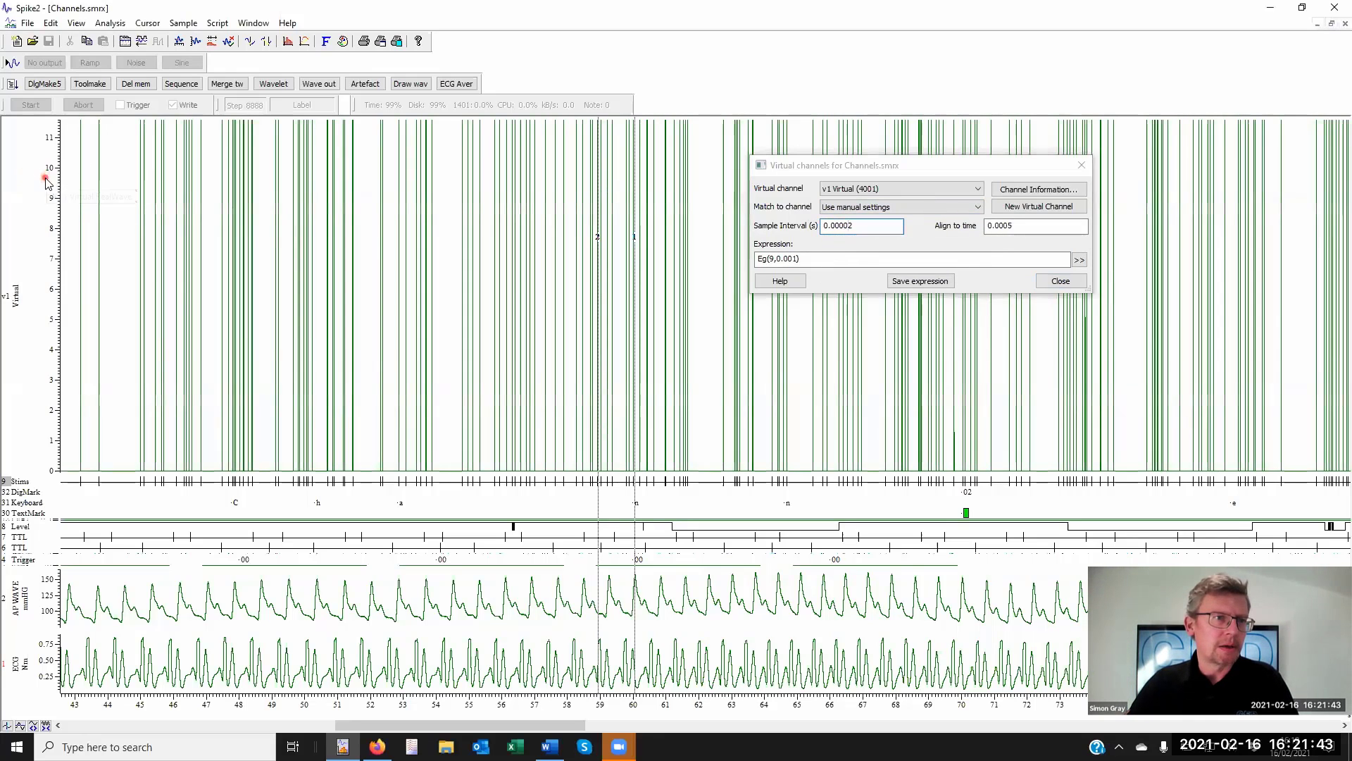
- Optimise the virtual channel's Y axis and magnify the time range around the single Stims pulse near 50.689 s
double_click(46, 176)
left_click(374, 224)
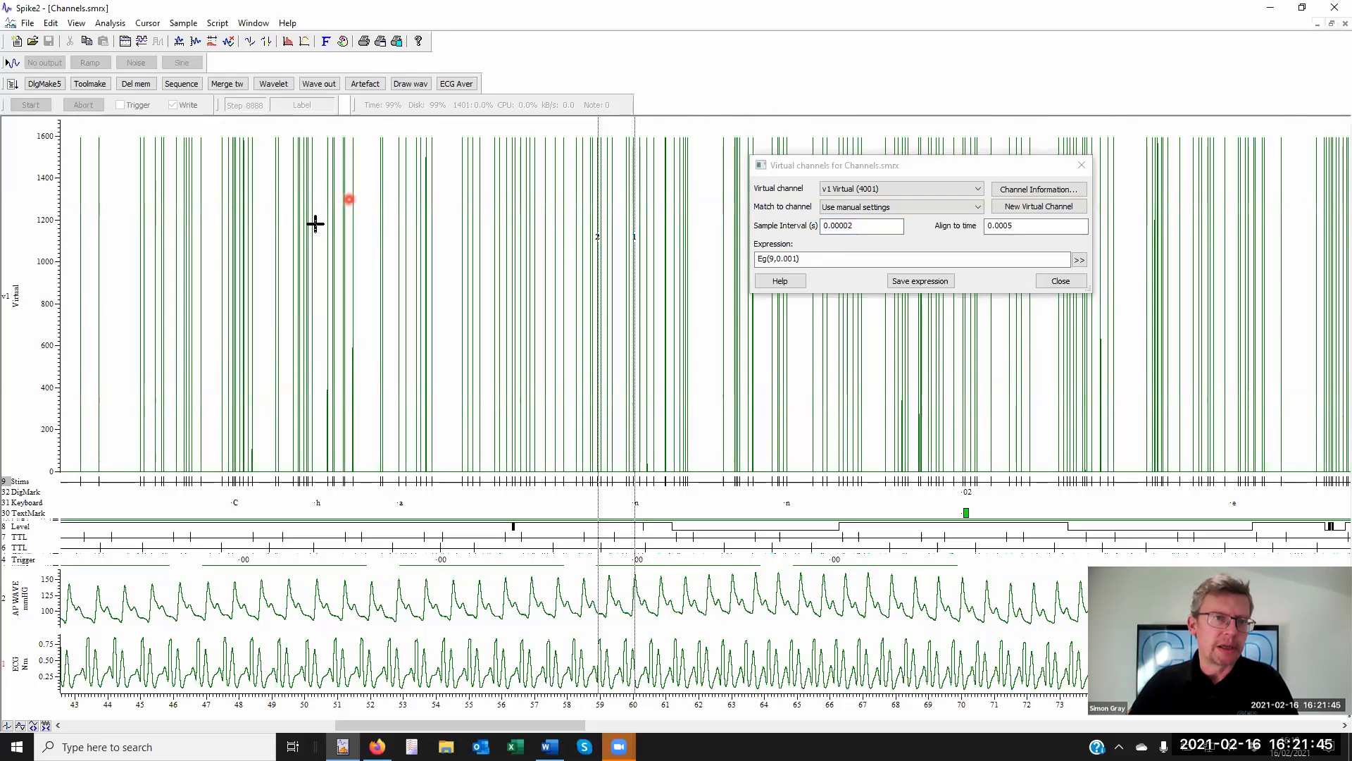
left_click_drag(343, 227, 343, 227)
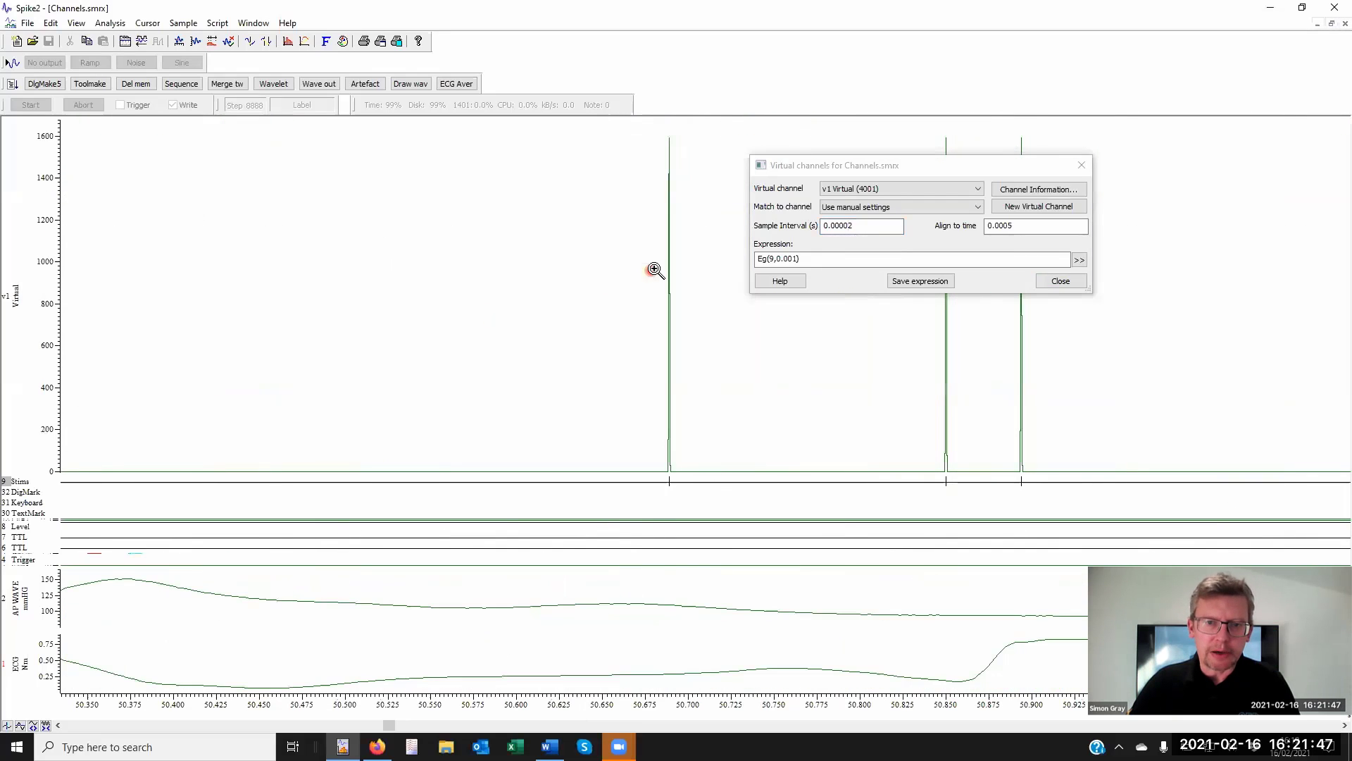
left_click_drag(692, 267, 689, 266)
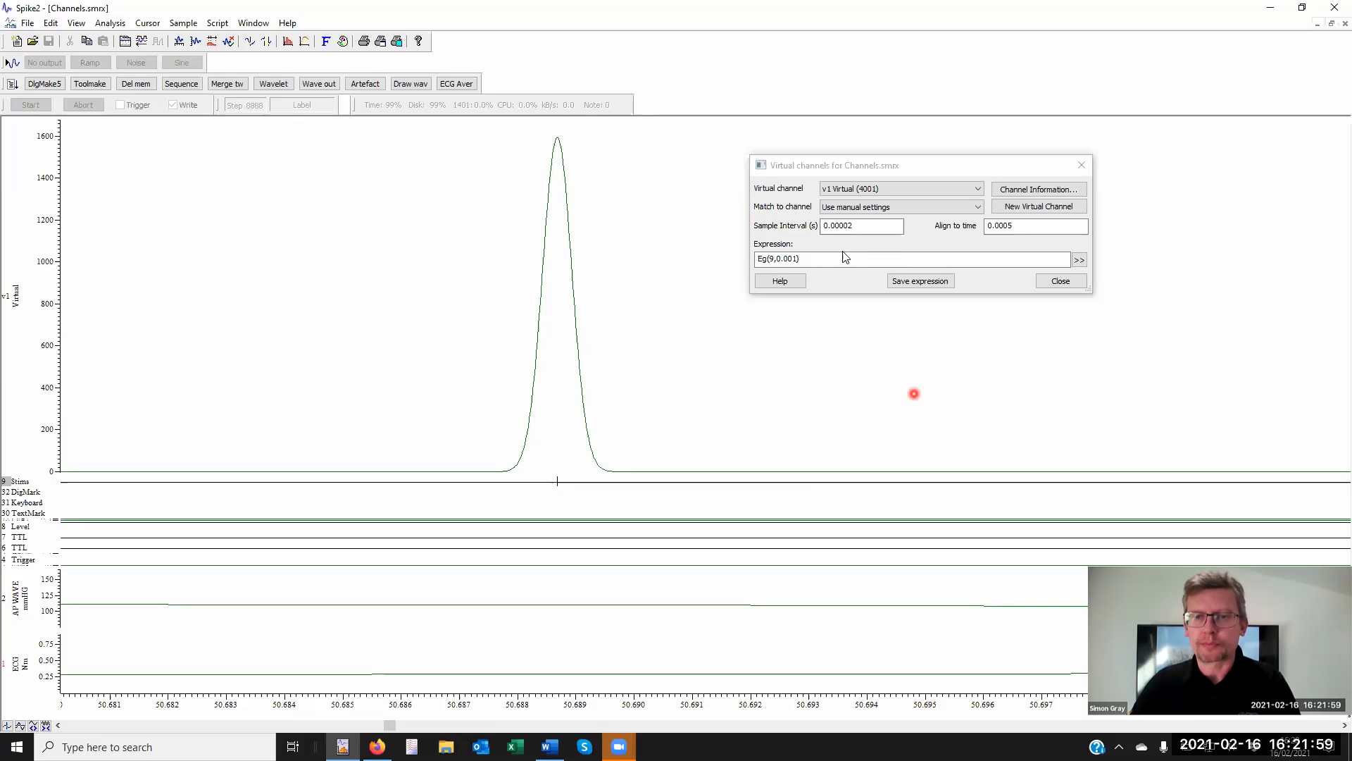
- Widen the Gaussian kernel to 0.01 s by changing the virtual channel expression to Eg(9,0.01)
left_click(794, 259)
key("BackSpace")
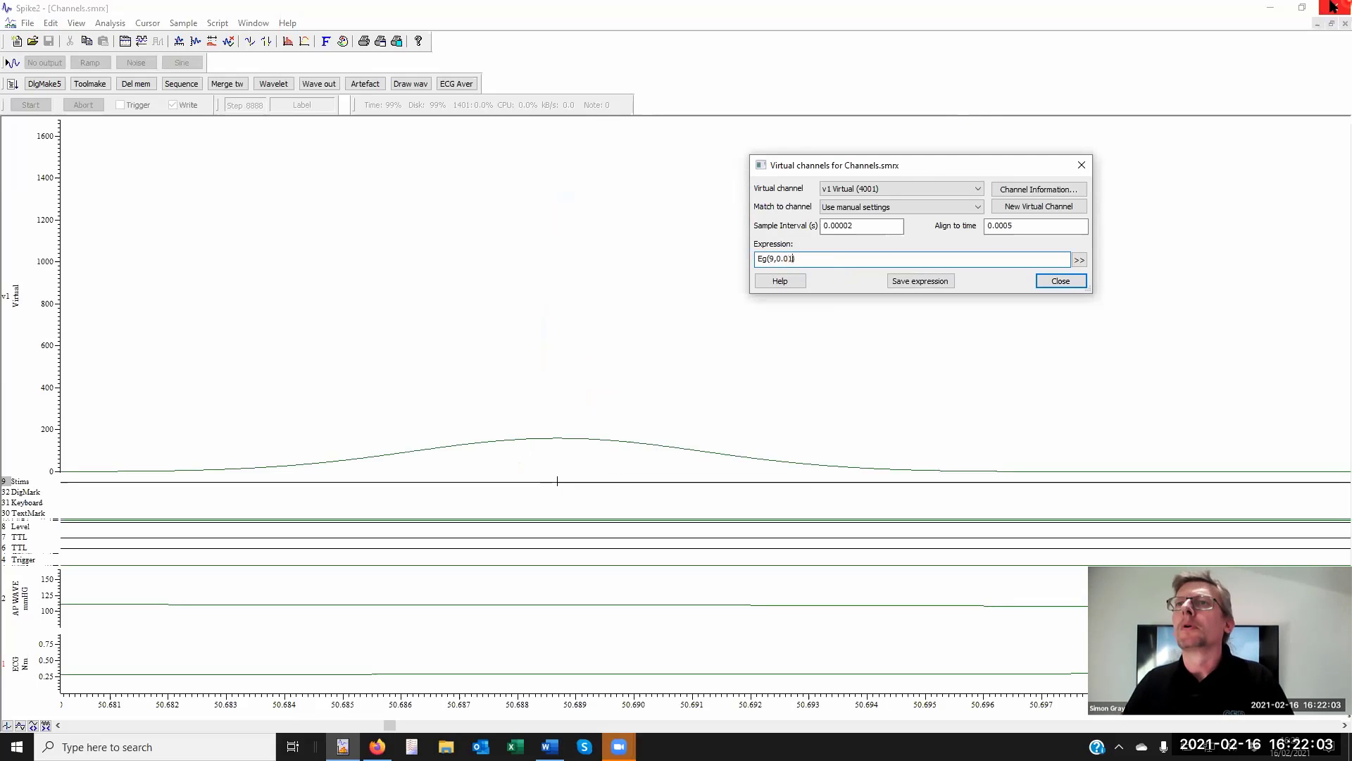
left_click(239, 315)
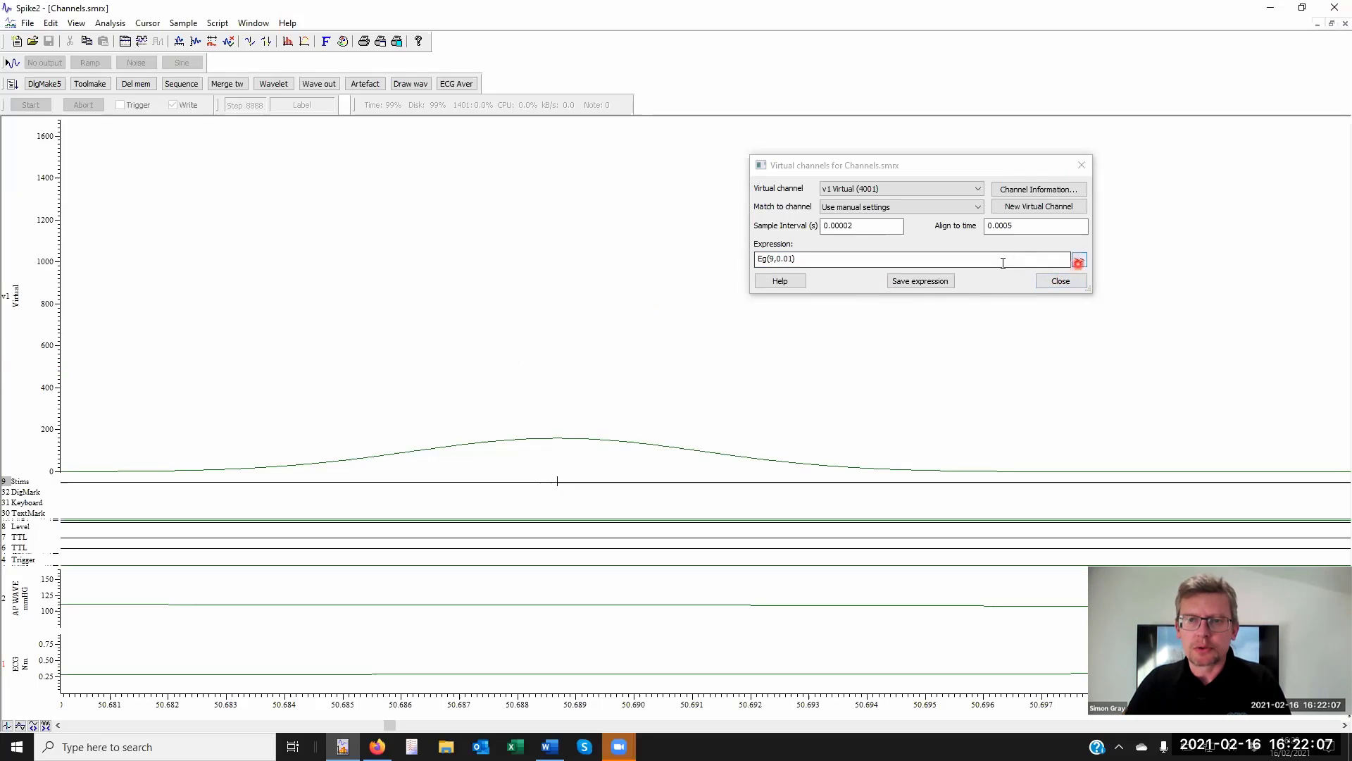
- Clear the whole Eg(9,0.01) expression from virtual channel v1
left_click(908, 262)
key("BackSpace")
key("BackSpace")
key("BackSpace")
key("BackSpace")
key("BackSpace")
key("BackSpace")
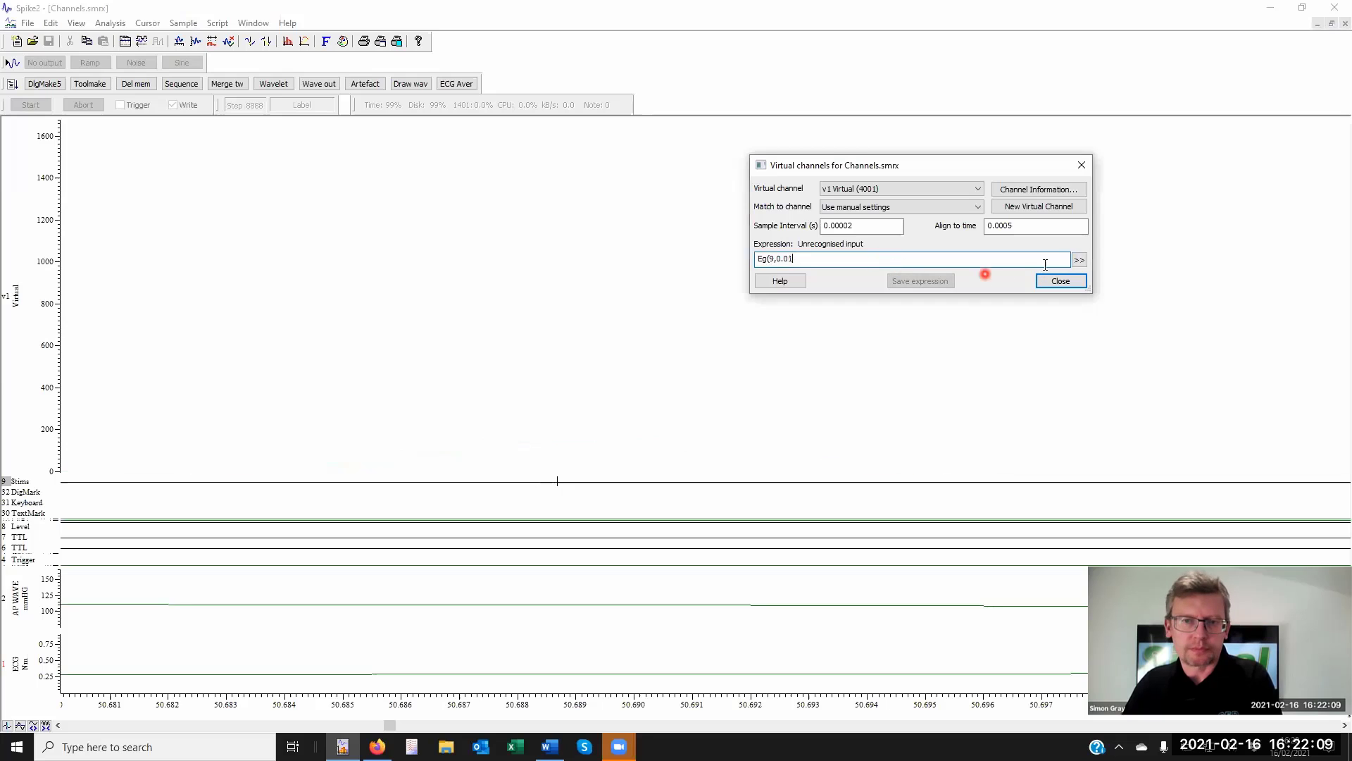
key("BackSpace")
key("BackSpace")
key("BackSpace")
key("BackSpace")
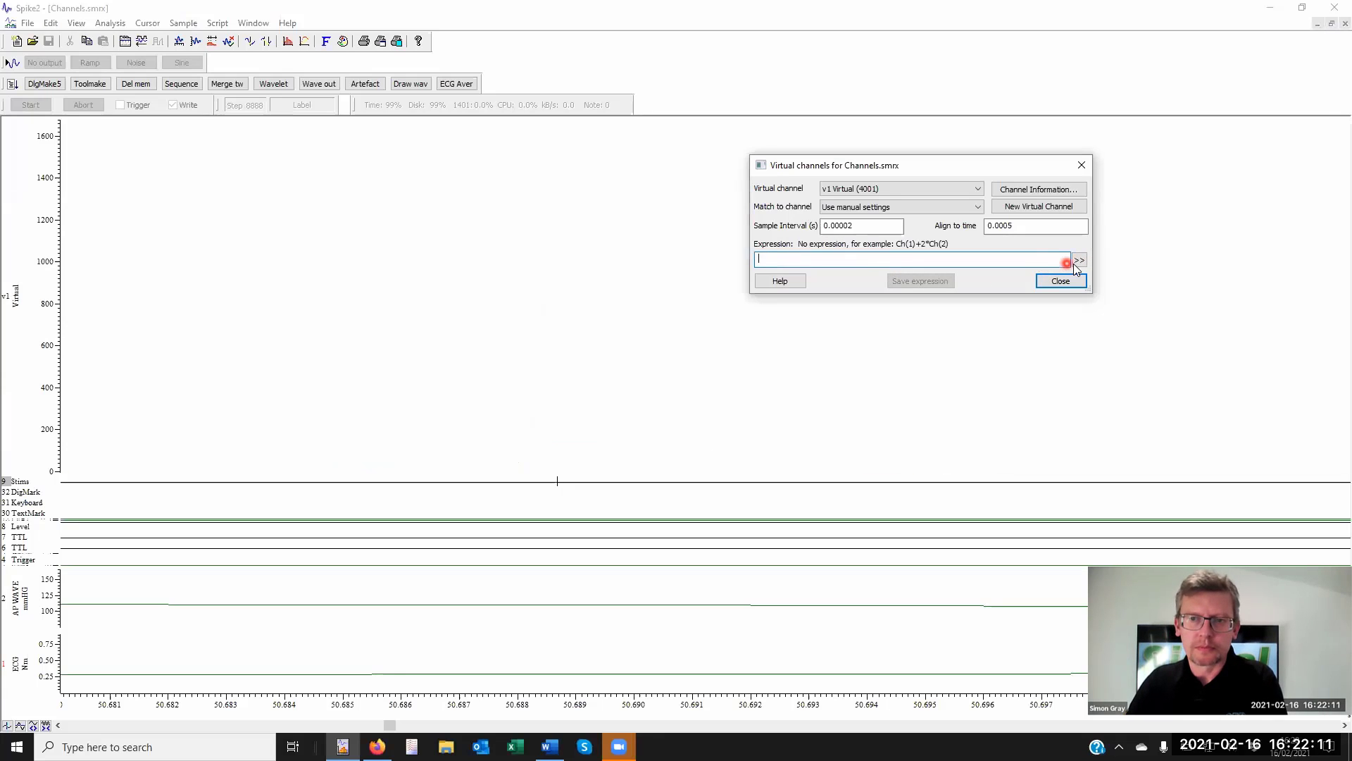
left_click(1086, 257)
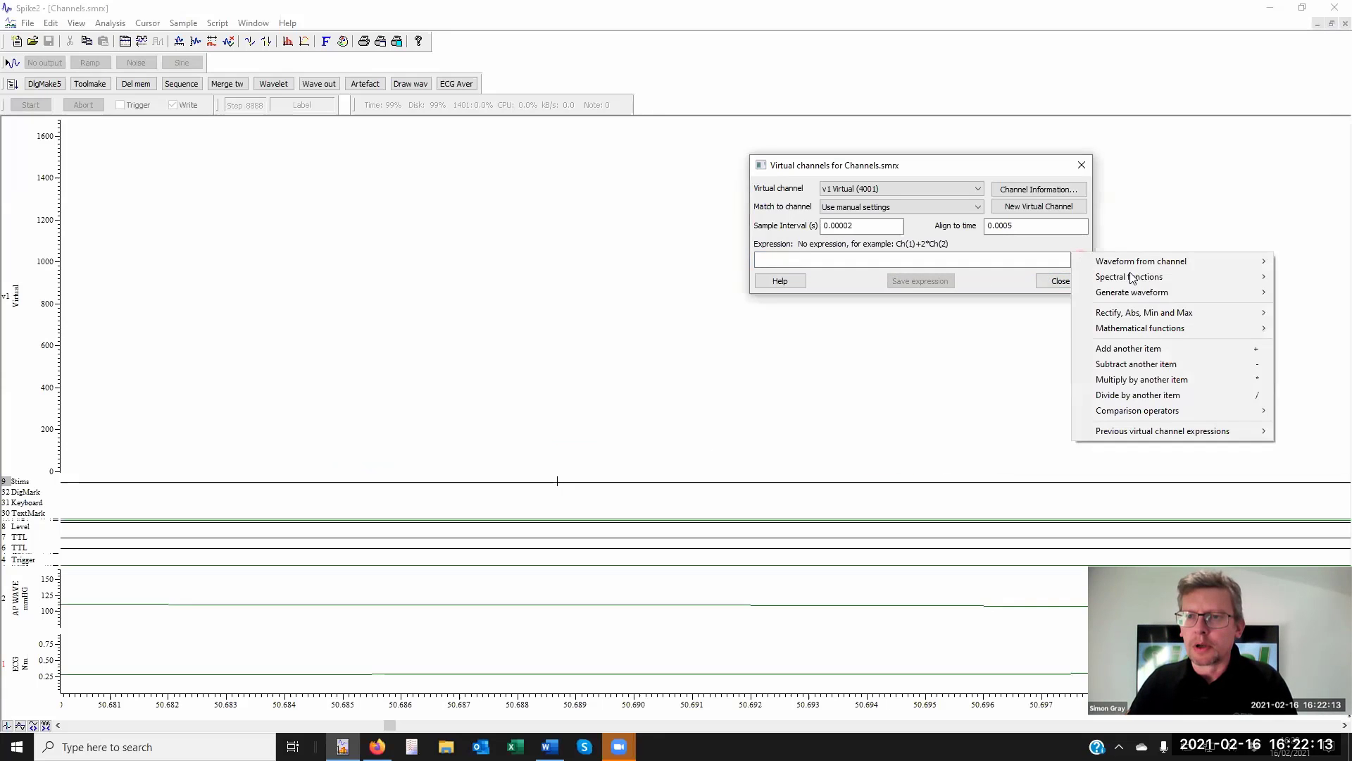
mouse_move(1137, 267)
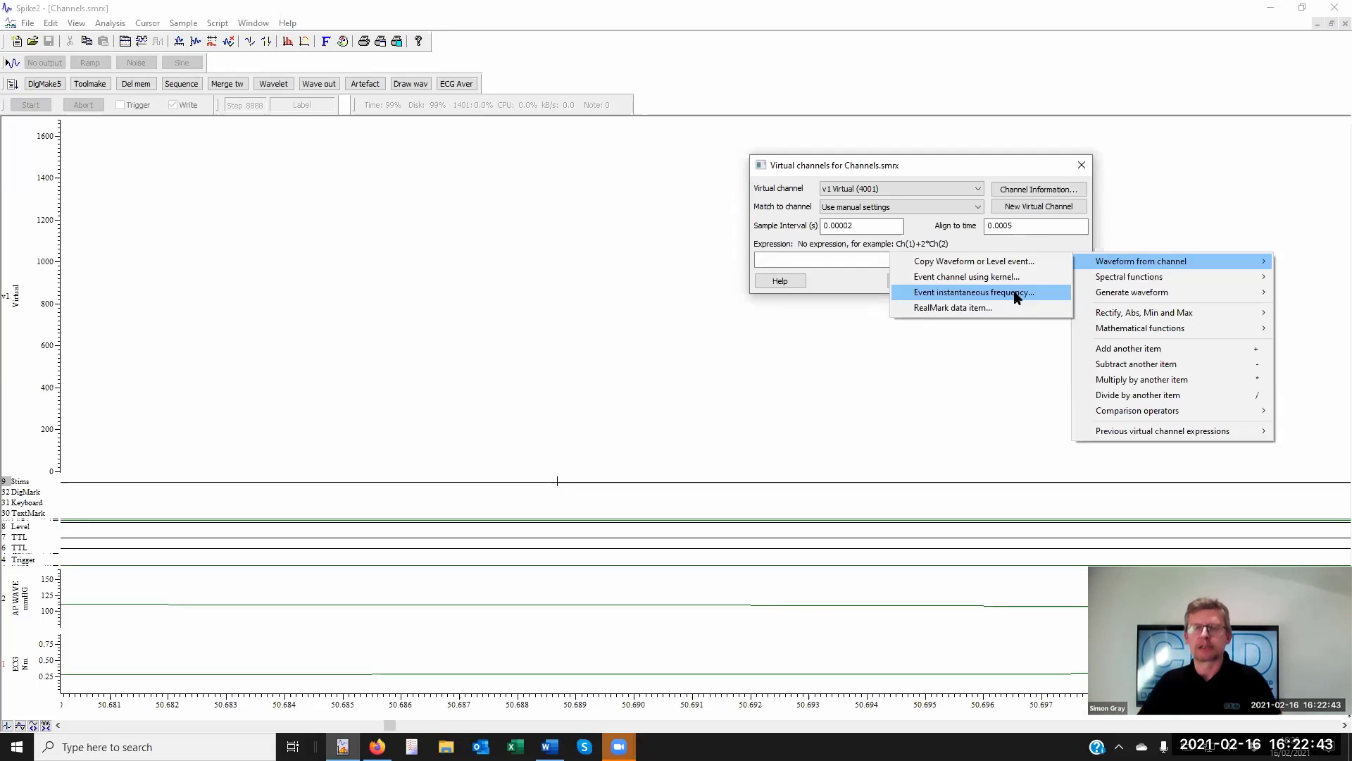
left_click(845, 280)
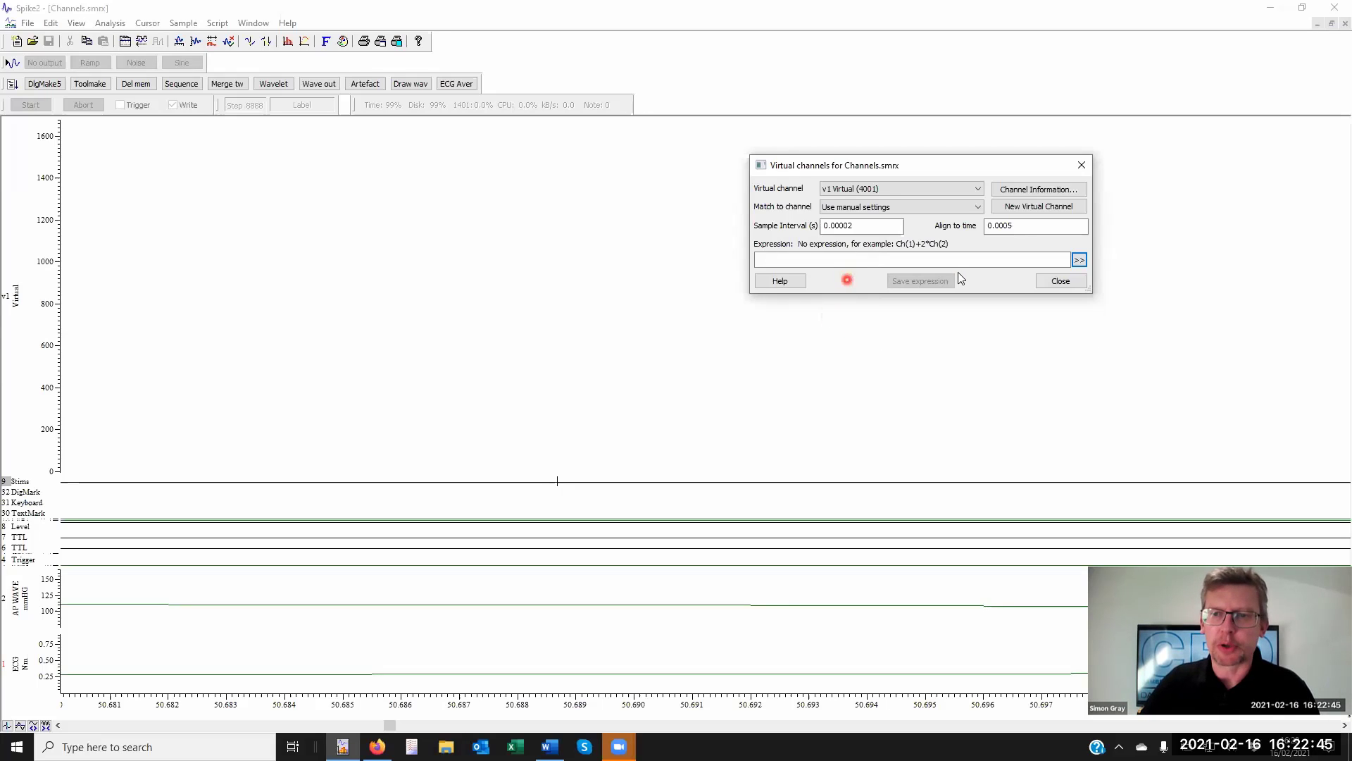
- Close the virtual channel settings and display the full time range of Channels.smrx
left_click(1055, 280)
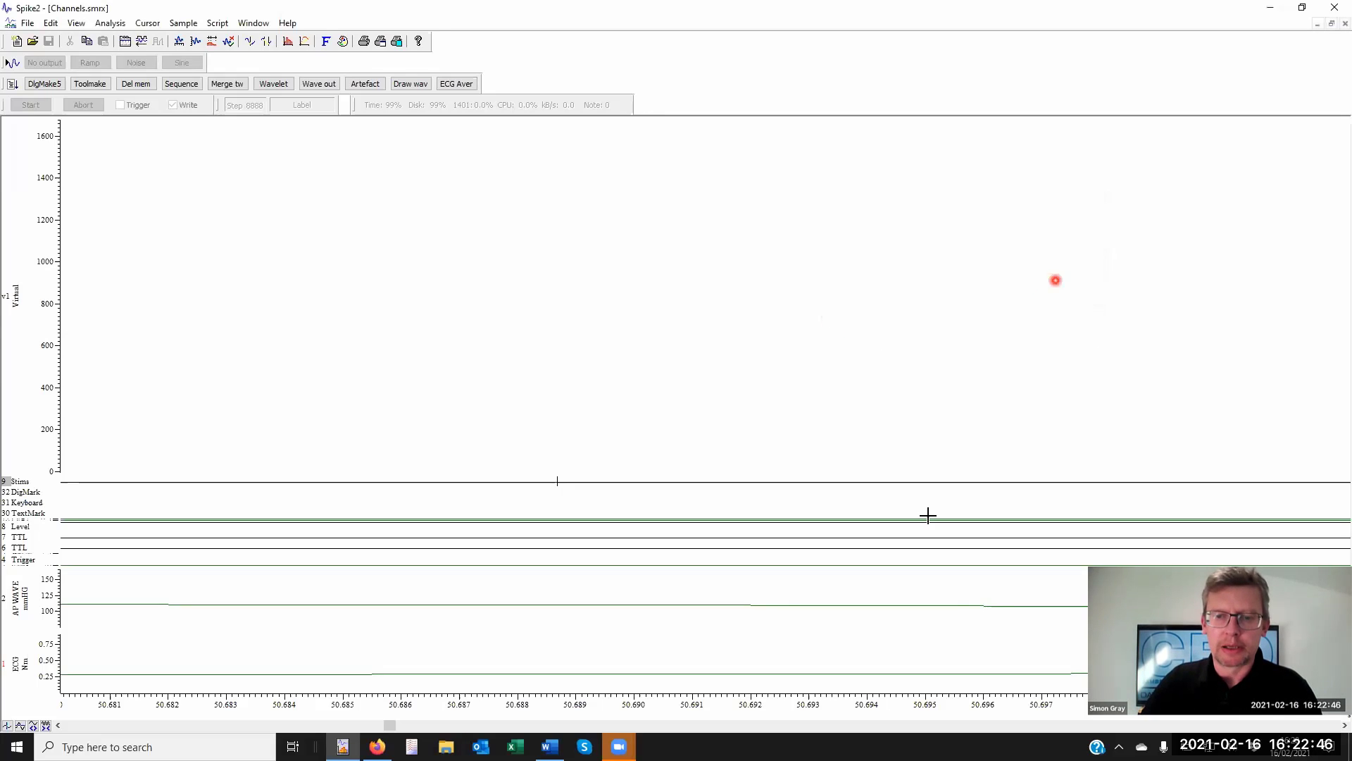
double_click(935, 706)
left_click(345, 227)
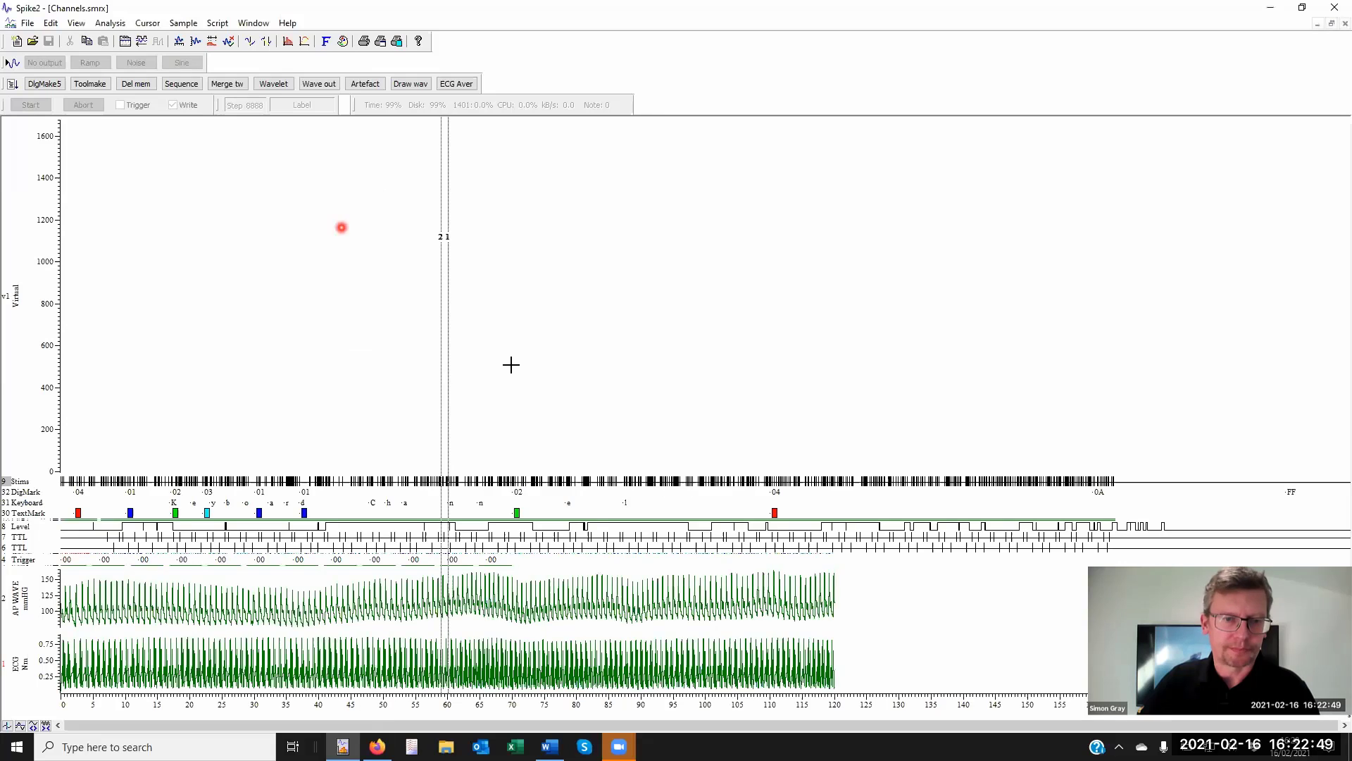
- Change the draw mode of the Stims event channel to instantaneous frequency
right_click(505, 481)
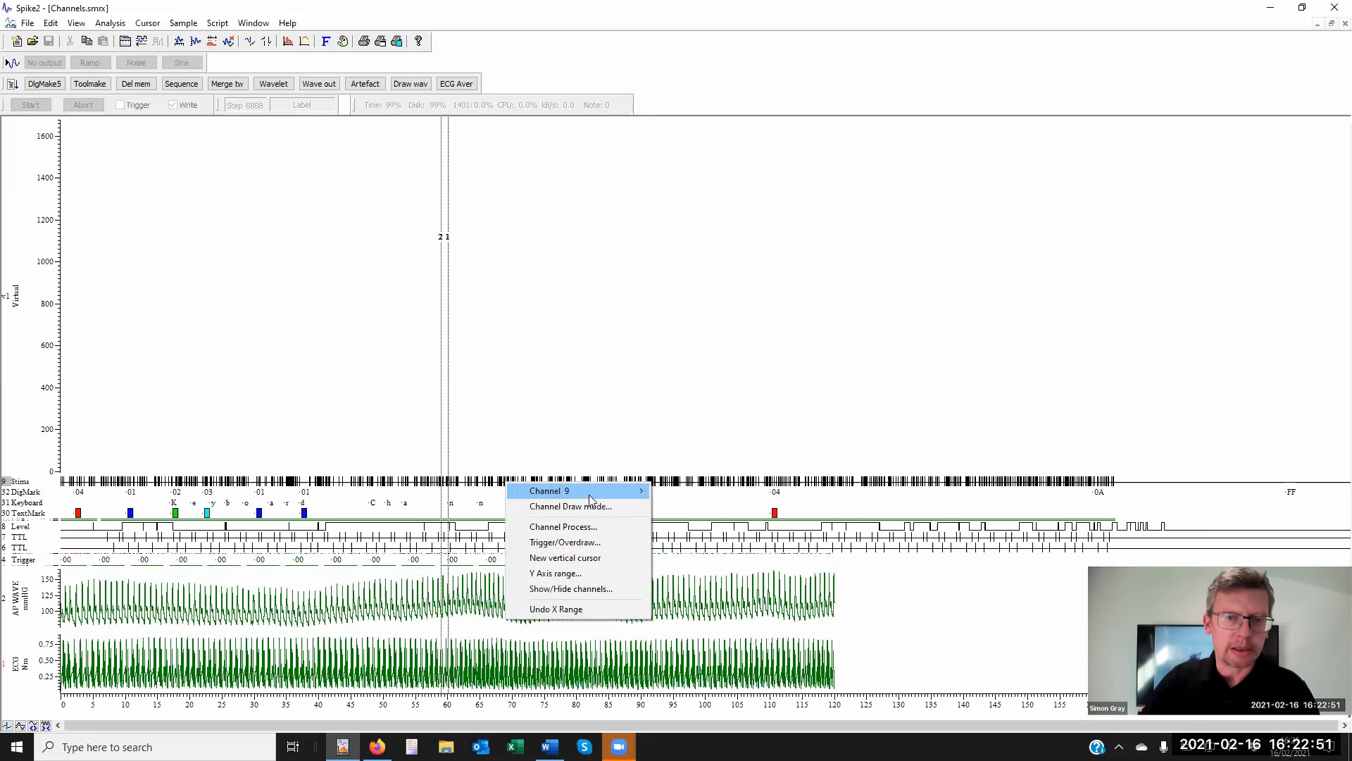
mouse_move(589, 495)
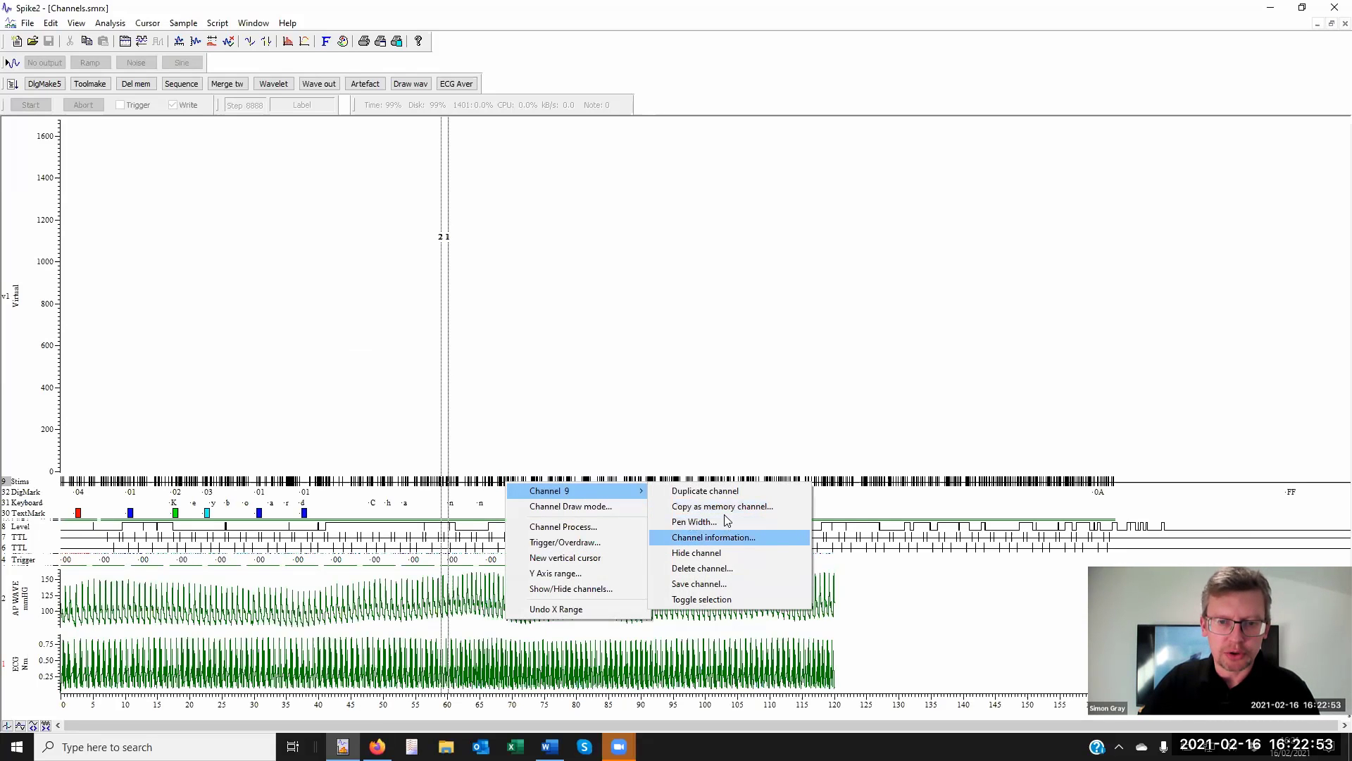
left_click(595, 506)
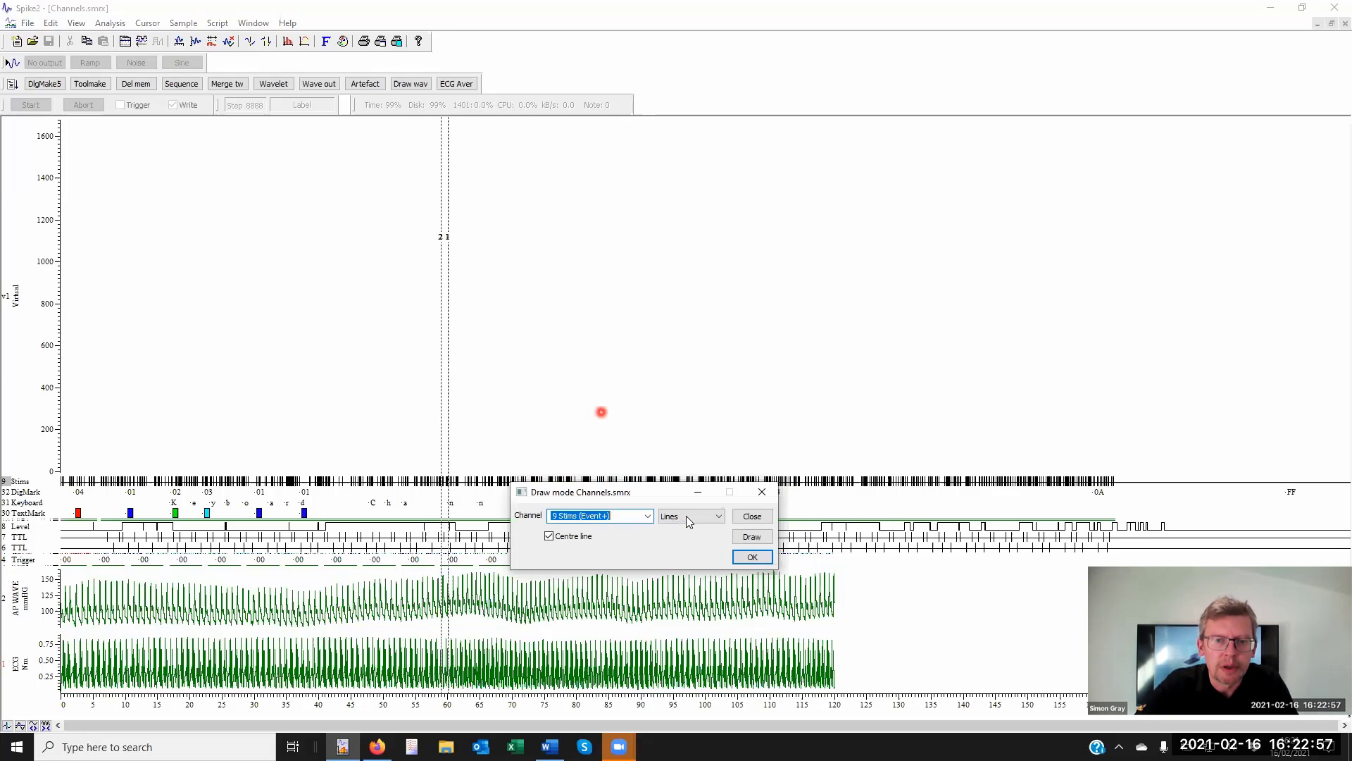
left_click(687, 517)
left_click(701, 548)
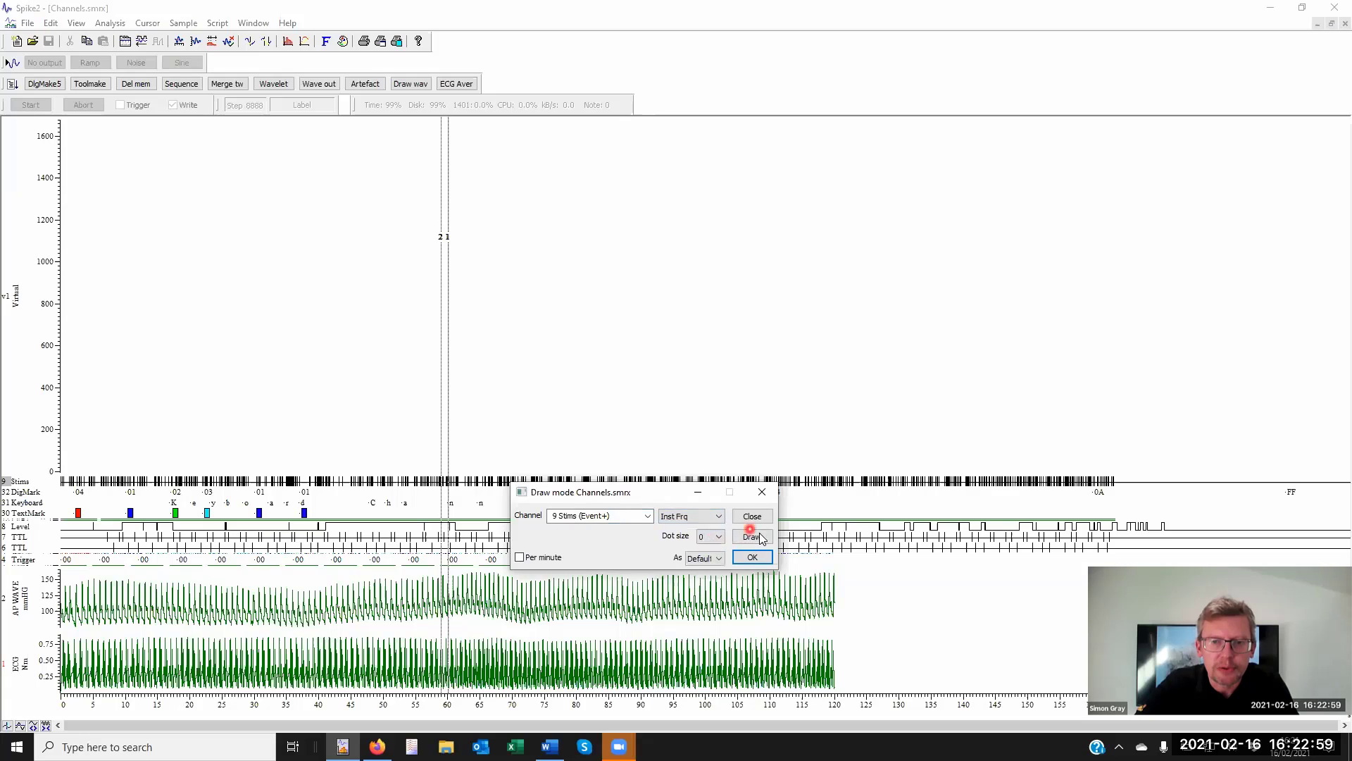
left_click(752, 537)
- Set the Stims channel's dot size to 4 and optimise its Y axis range
left_click(714, 537)
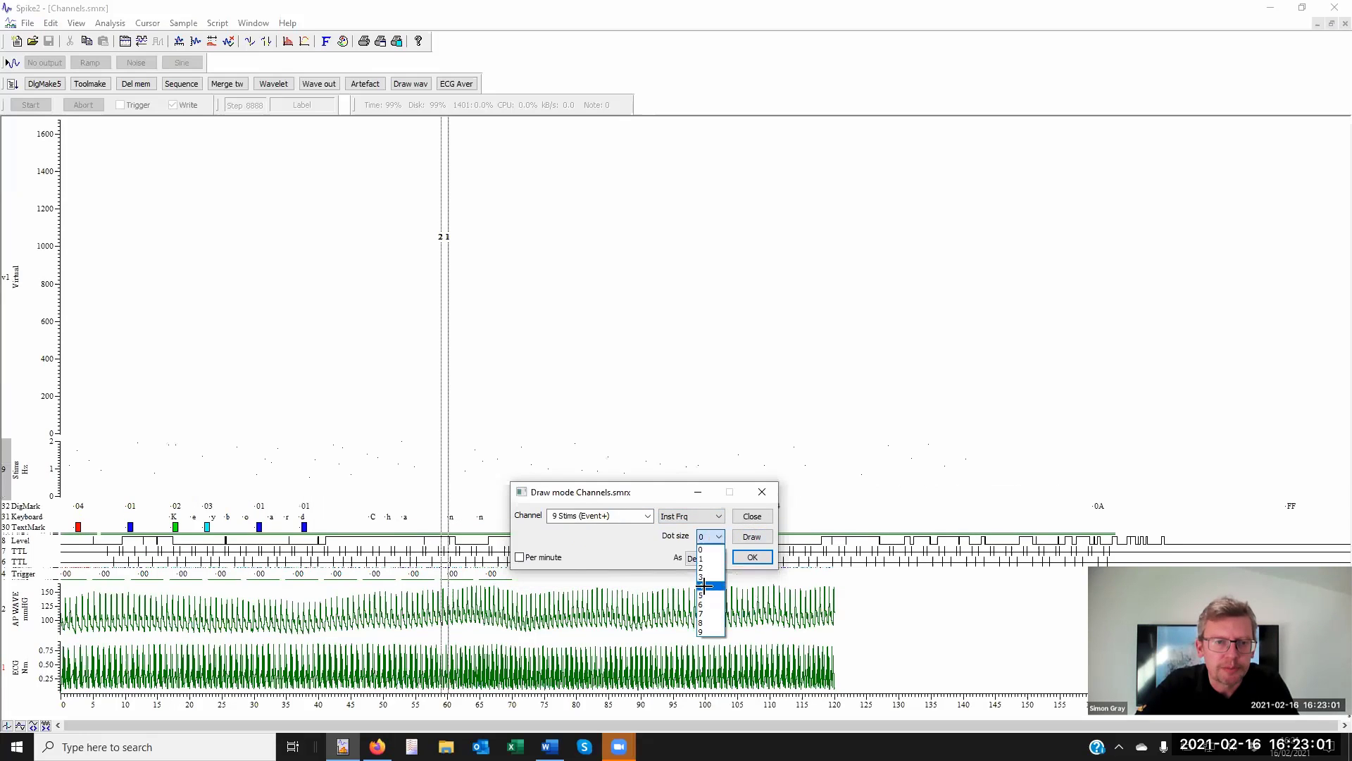
left_click(703, 586)
left_click(752, 537)
left_click(752, 557)
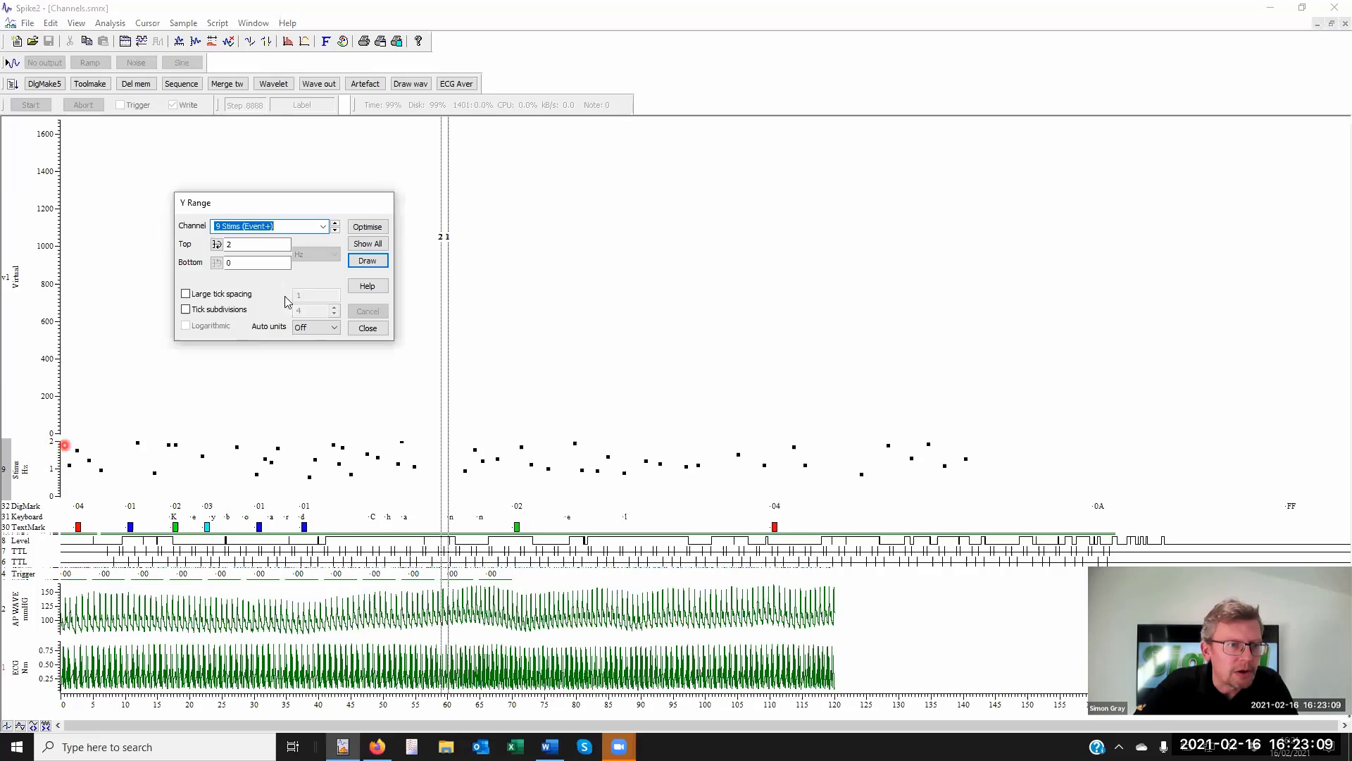
double_click(53, 450)
left_click(361, 226)
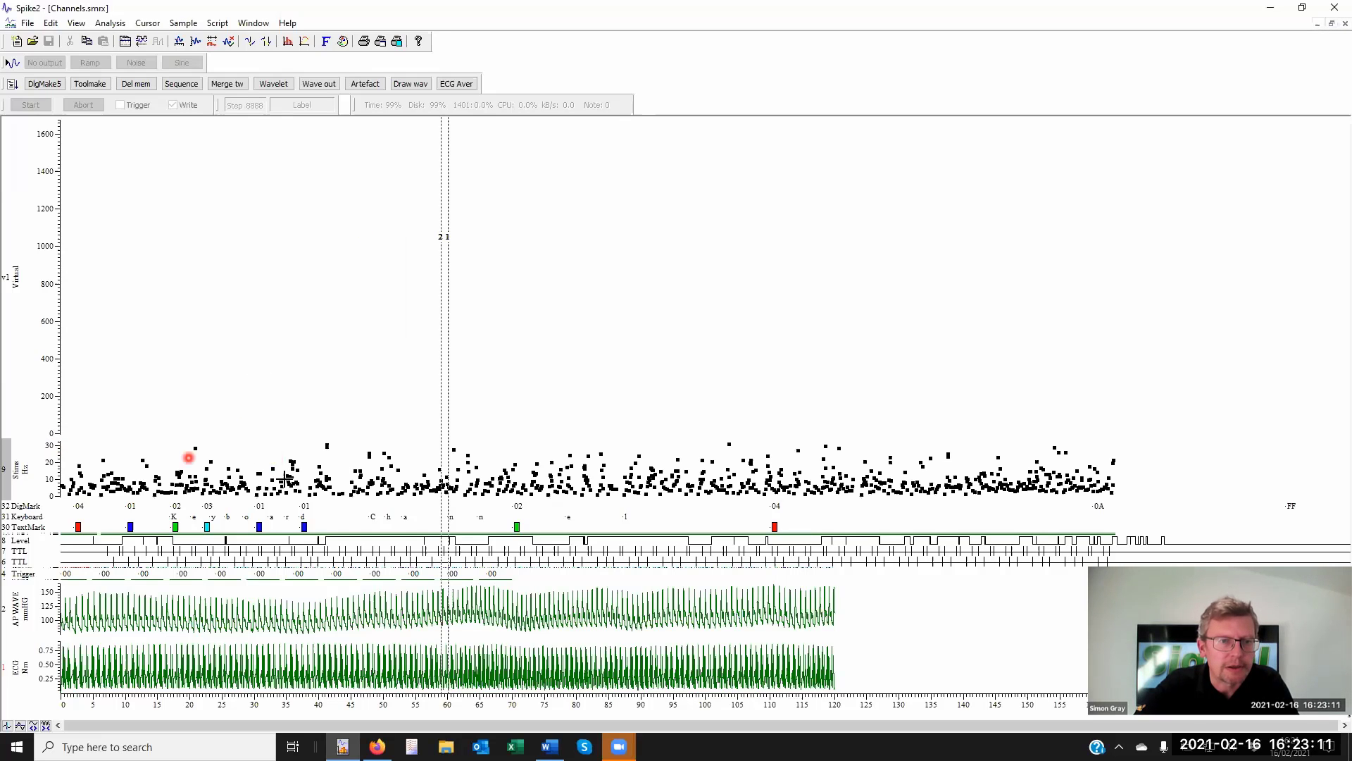
- Open virtual channel v1's expression for editing and insert an event instantaneous frequency function
right_click(204, 274)
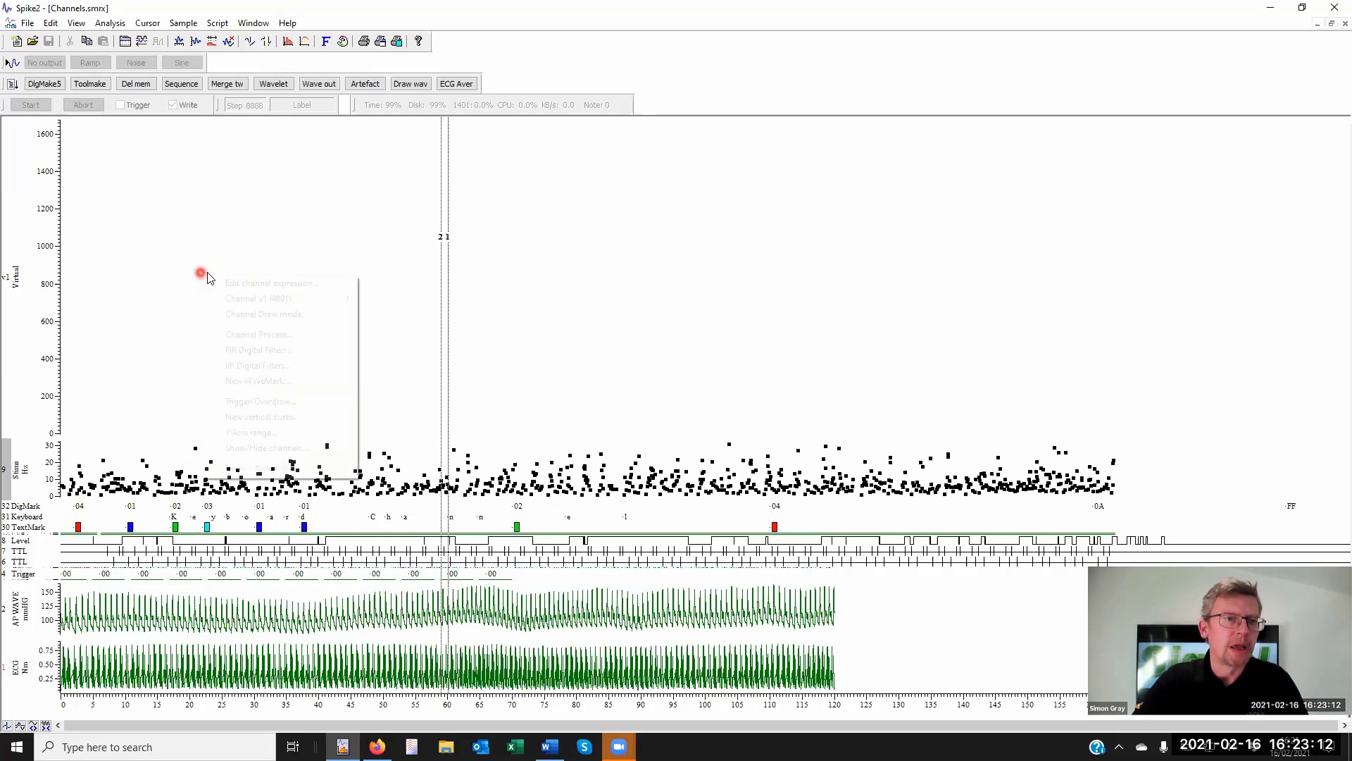
left_click(317, 284)
left_click(486, 346)
left_click(498, 379)
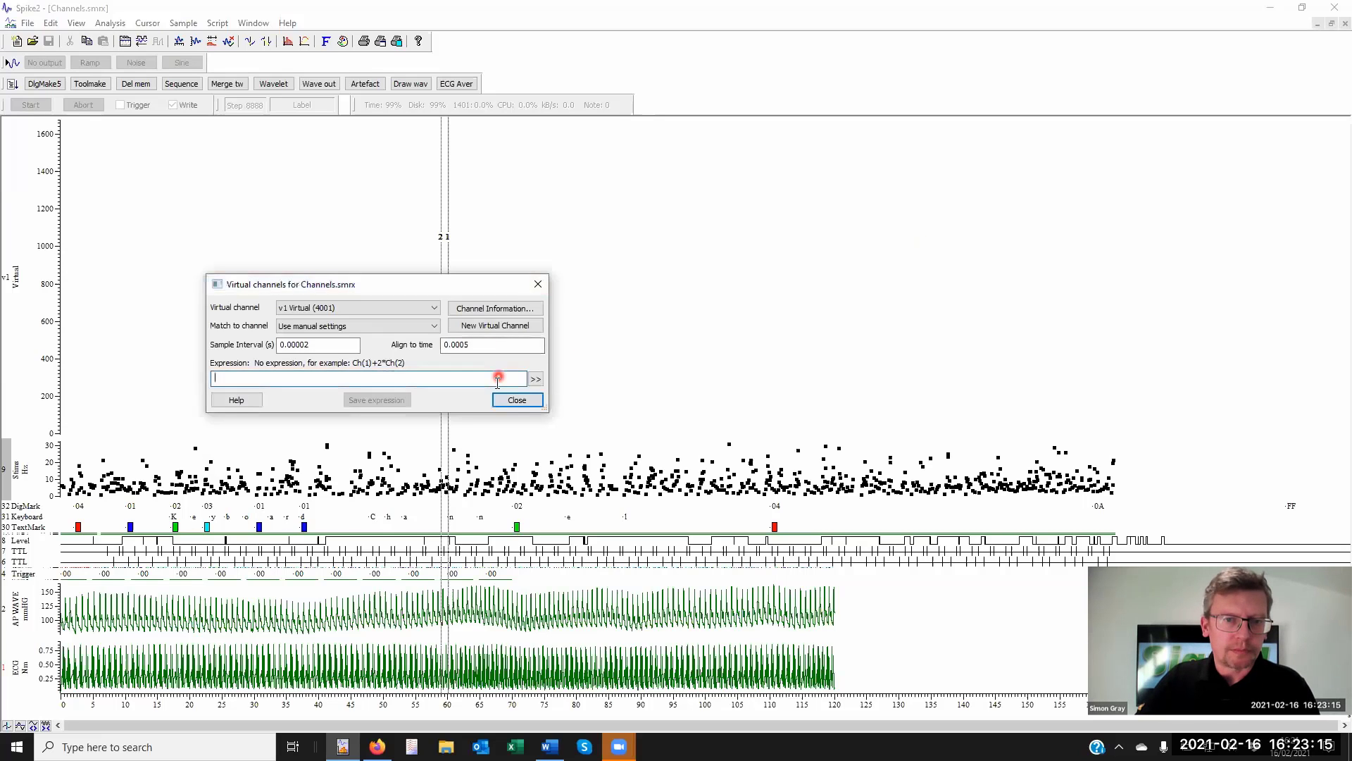
left_click(535, 380)
mouse_move(615, 386)
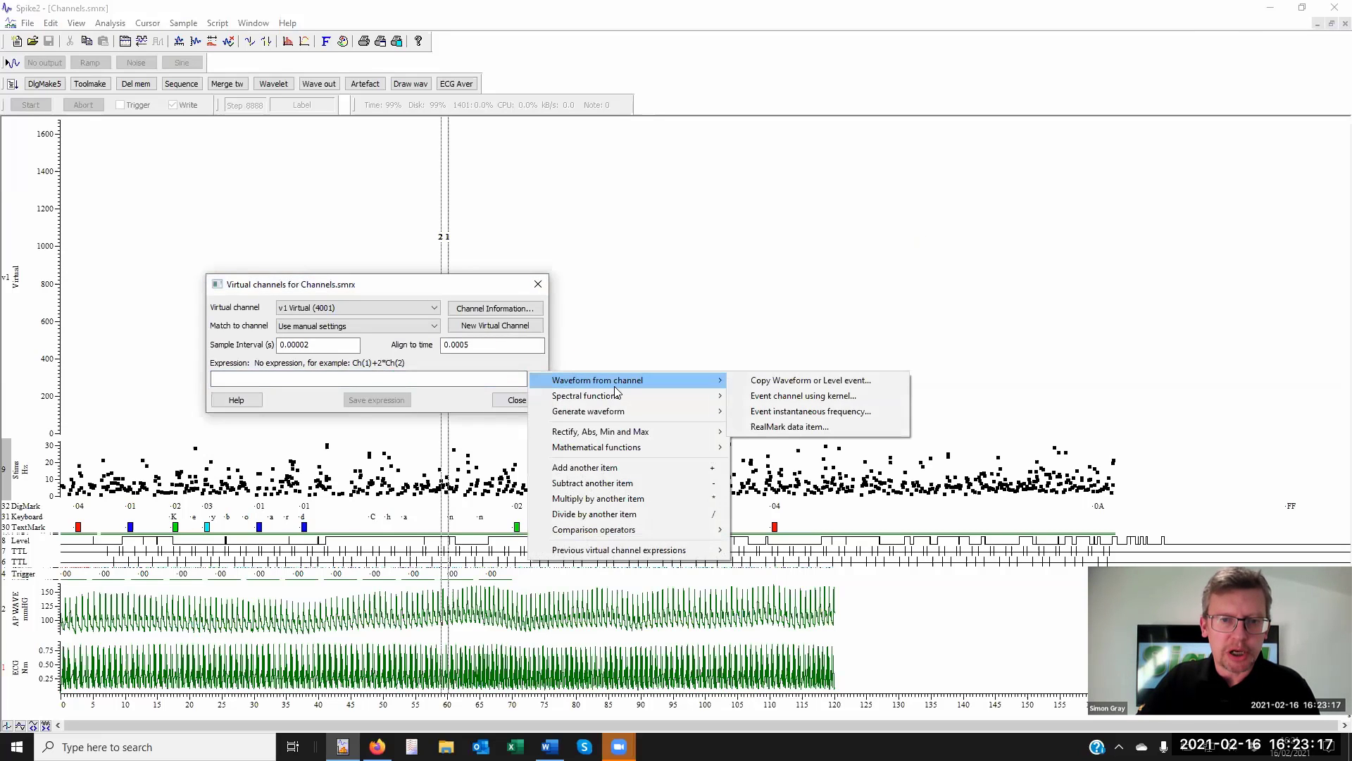
left_click(803, 412)
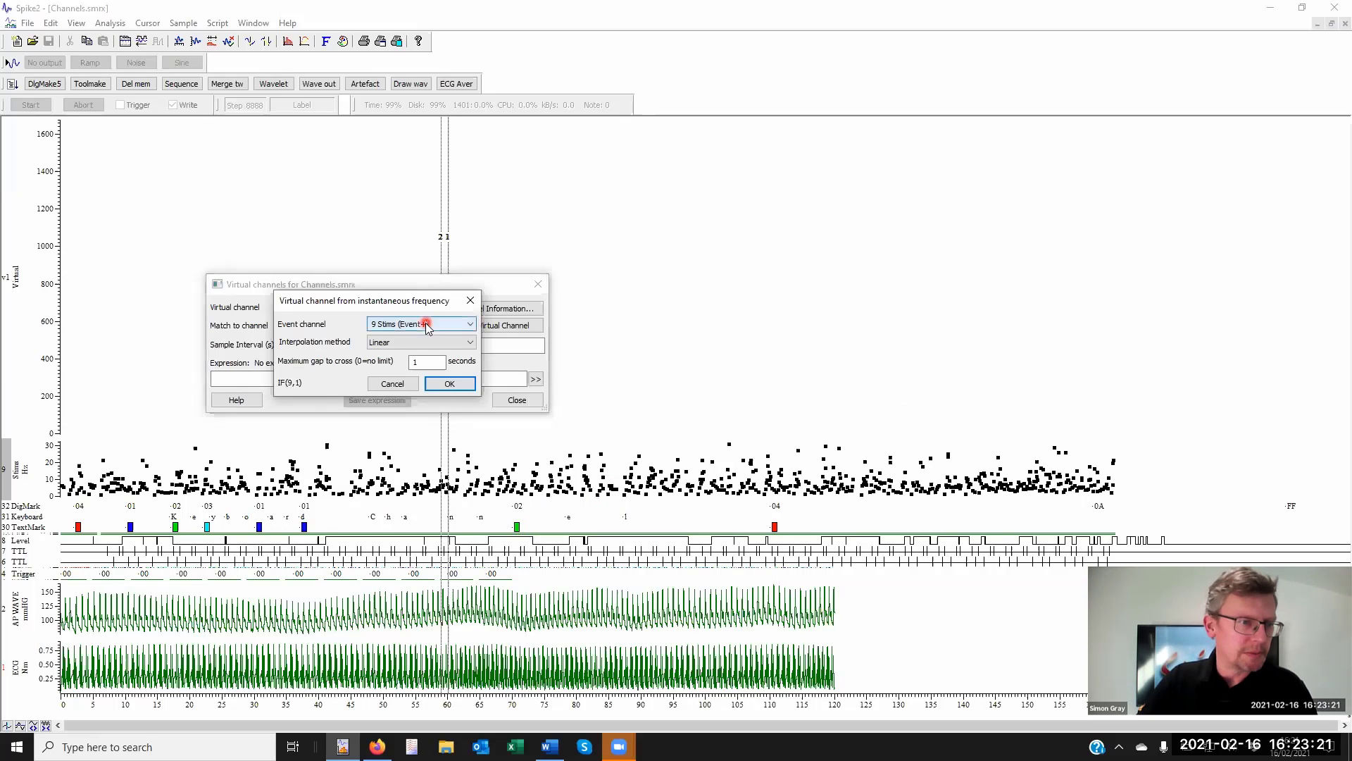
- Apply IF(9,0) to Stims with linear interpolation and a maximum gap of 0 seconds, and optimise v1's Y axis
left_click(405, 341)
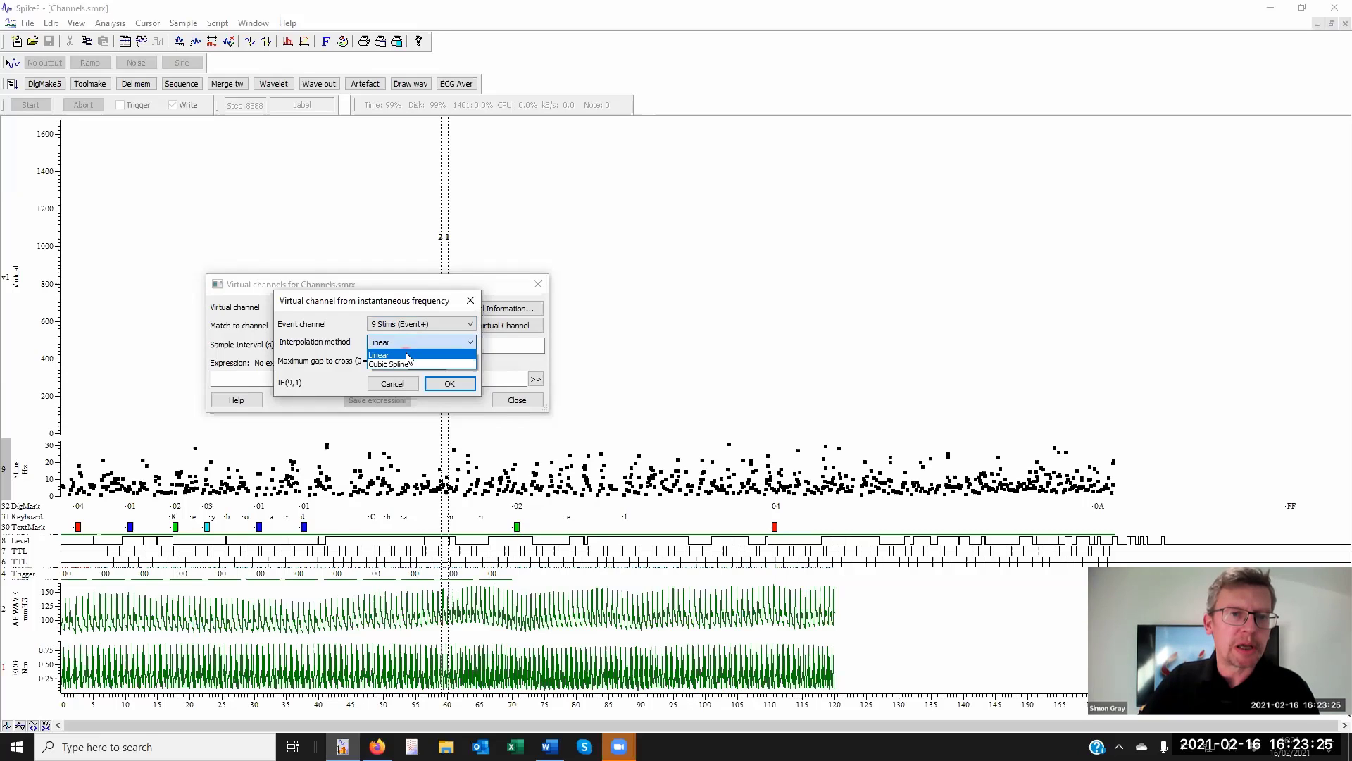
left_click(402, 354)
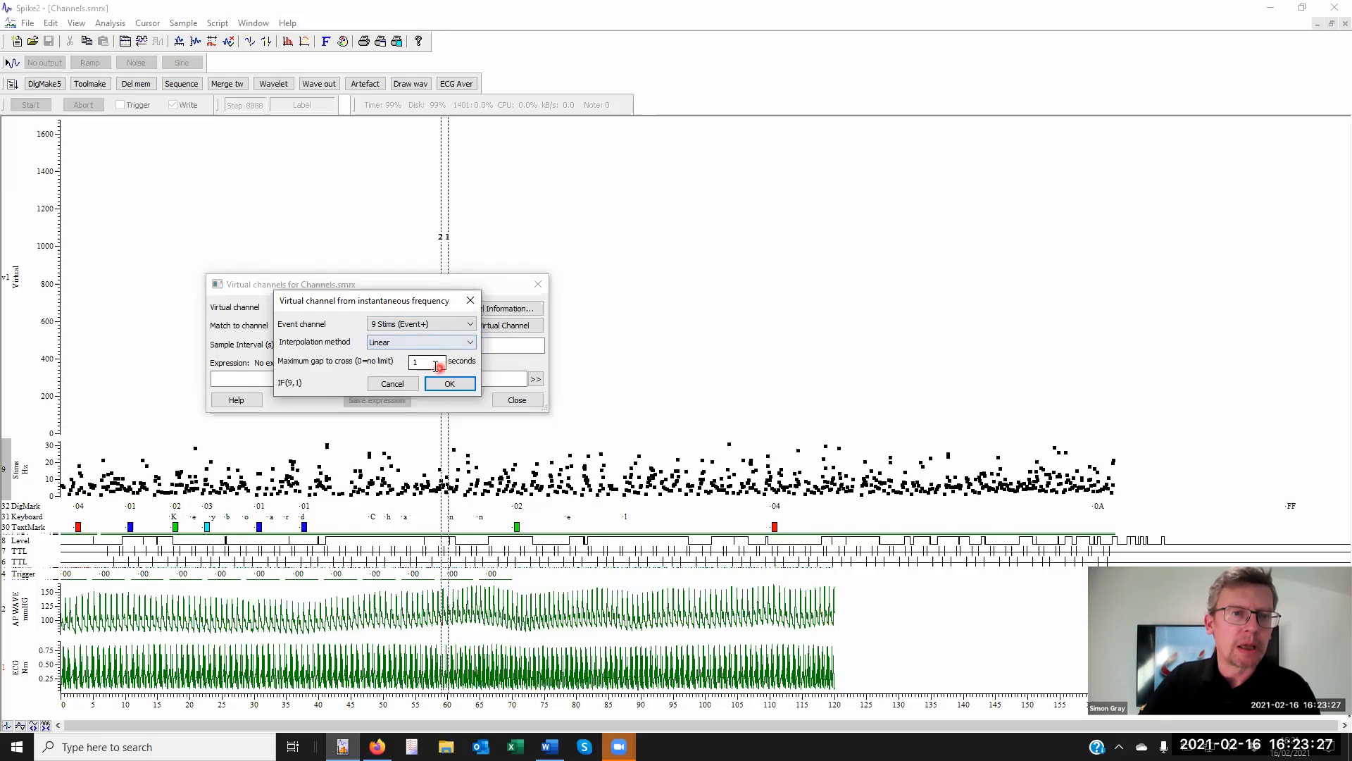
left_click(452, 386)
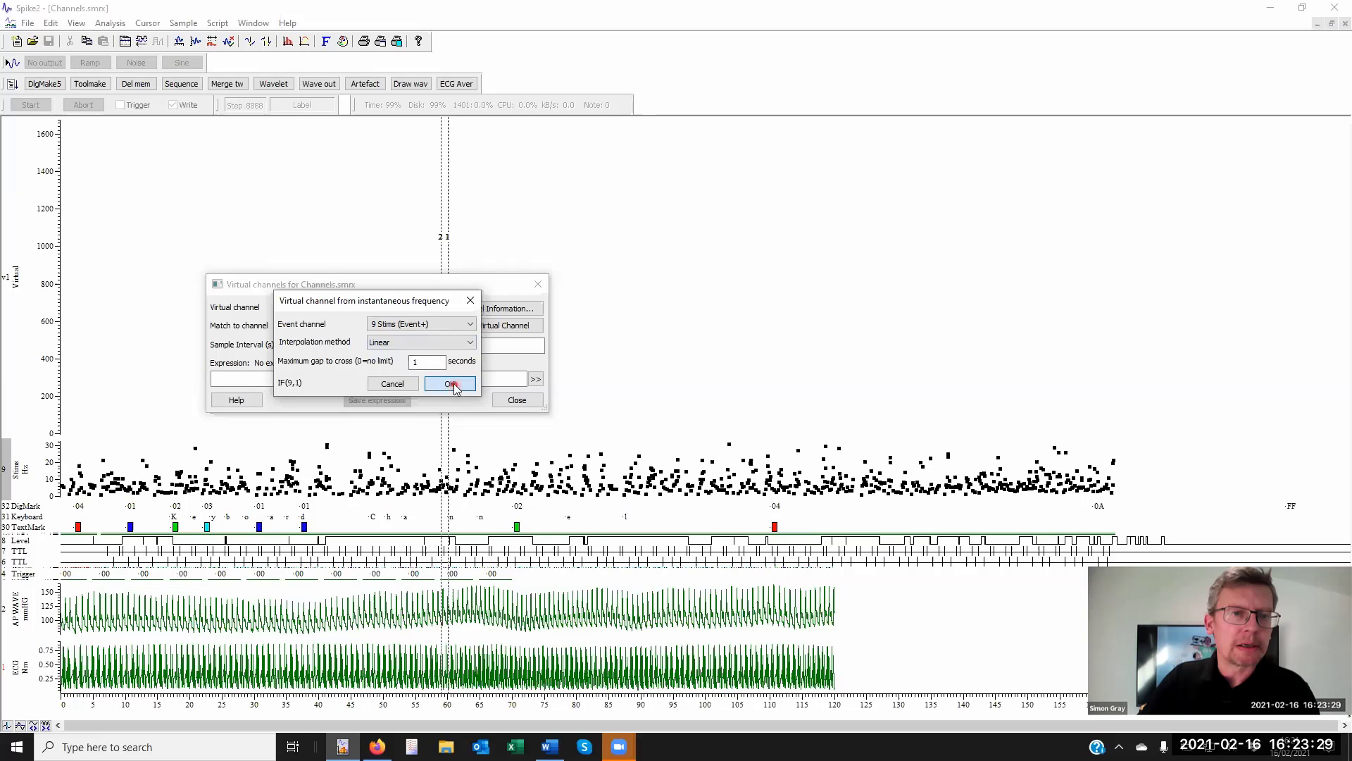
left_click_drag(427, 361, 391, 362)
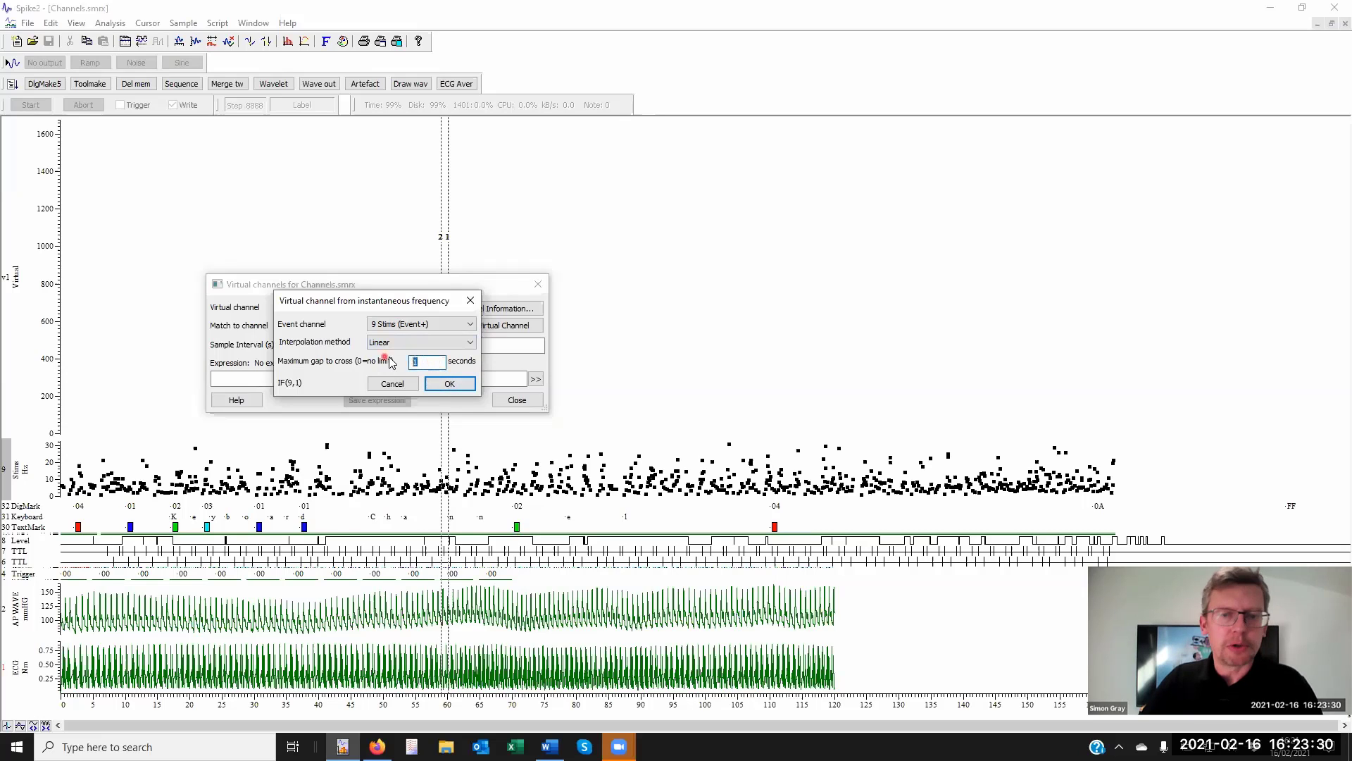
left_click(451, 384)
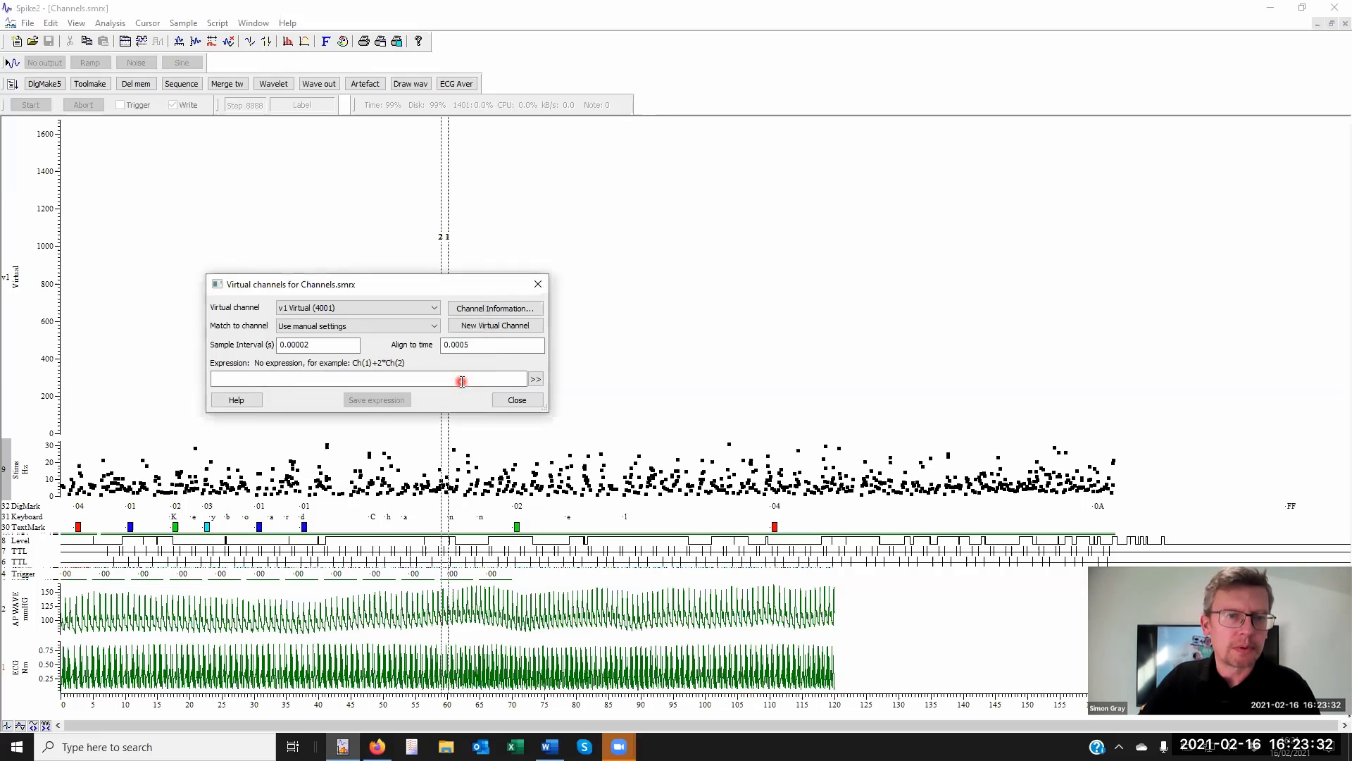
left_click(516, 400)
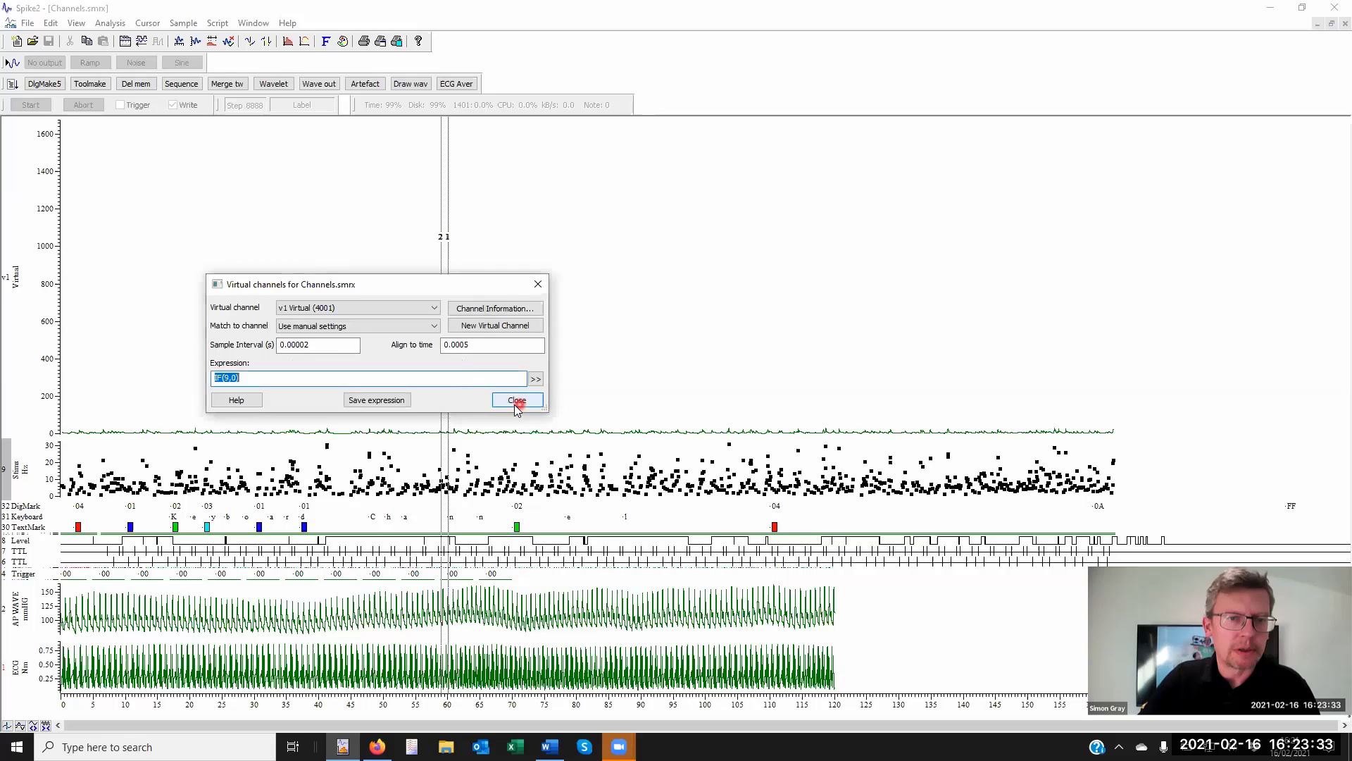
double_click(50, 343)
left_click(367, 226)
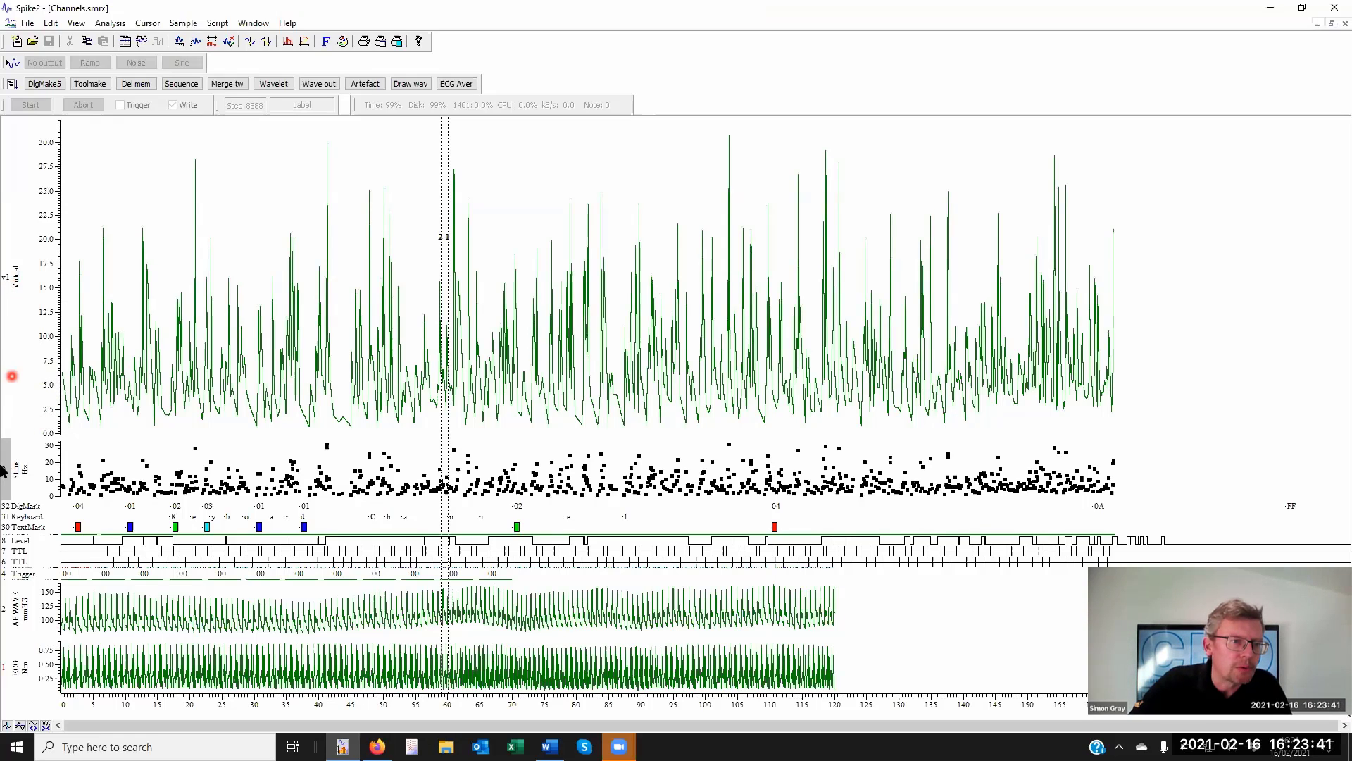
- Overlay the Stims channel on virtual channel v1 to compare them, and separate the two channels again
left_click_drag(31, 417, 5, 282)
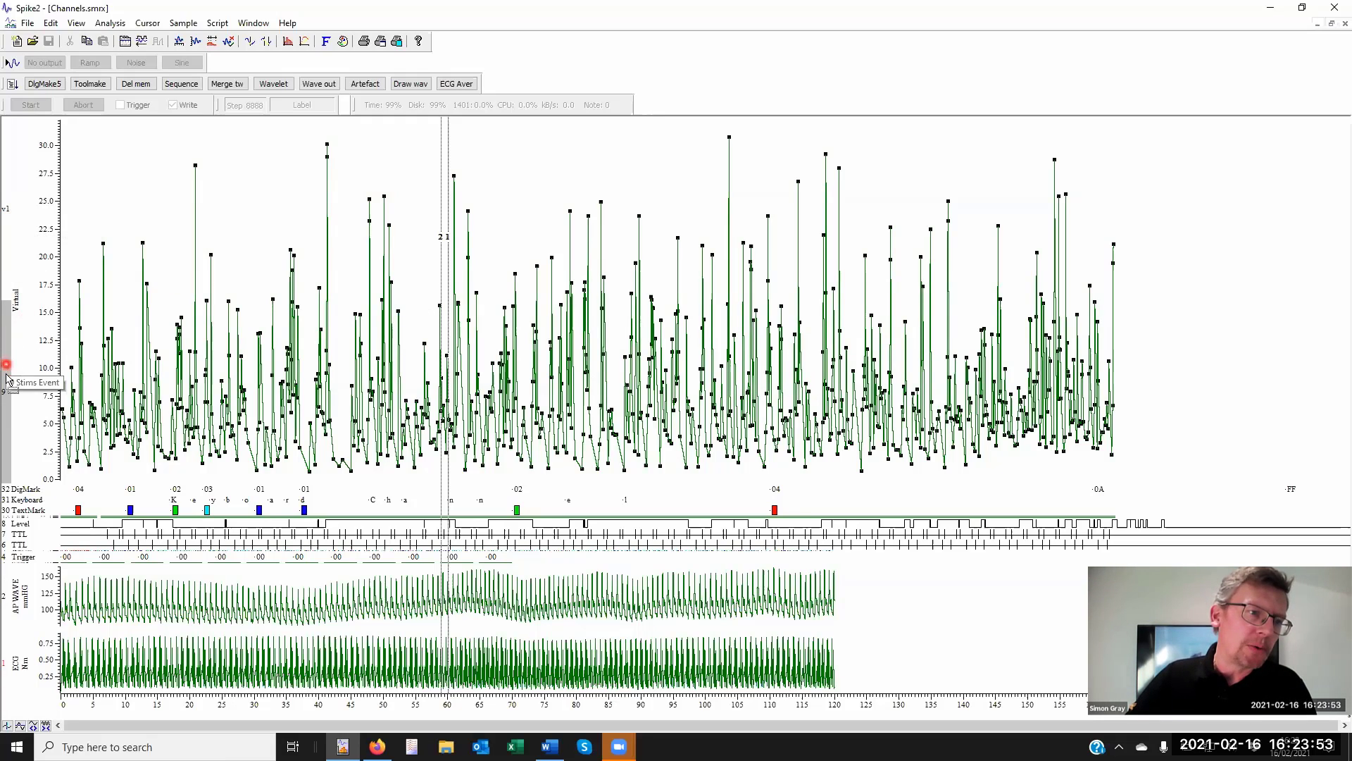
left_click(21, 488)
left_click_drag(21, 489, 21, 493)
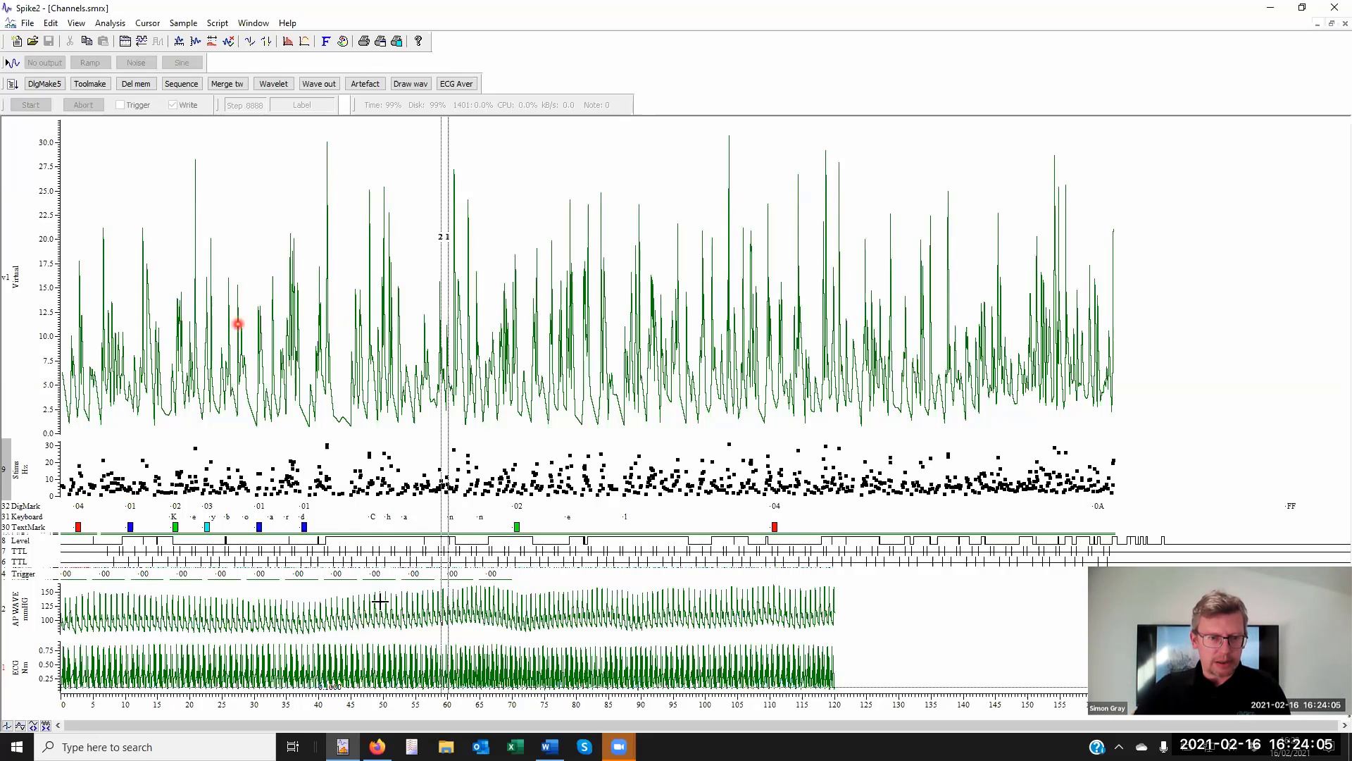
- Move the horizontal cursor from the ECG channel onto virtual channel v1 at a level of about 14.5
left_click_drag(359, 687, 362, 293)
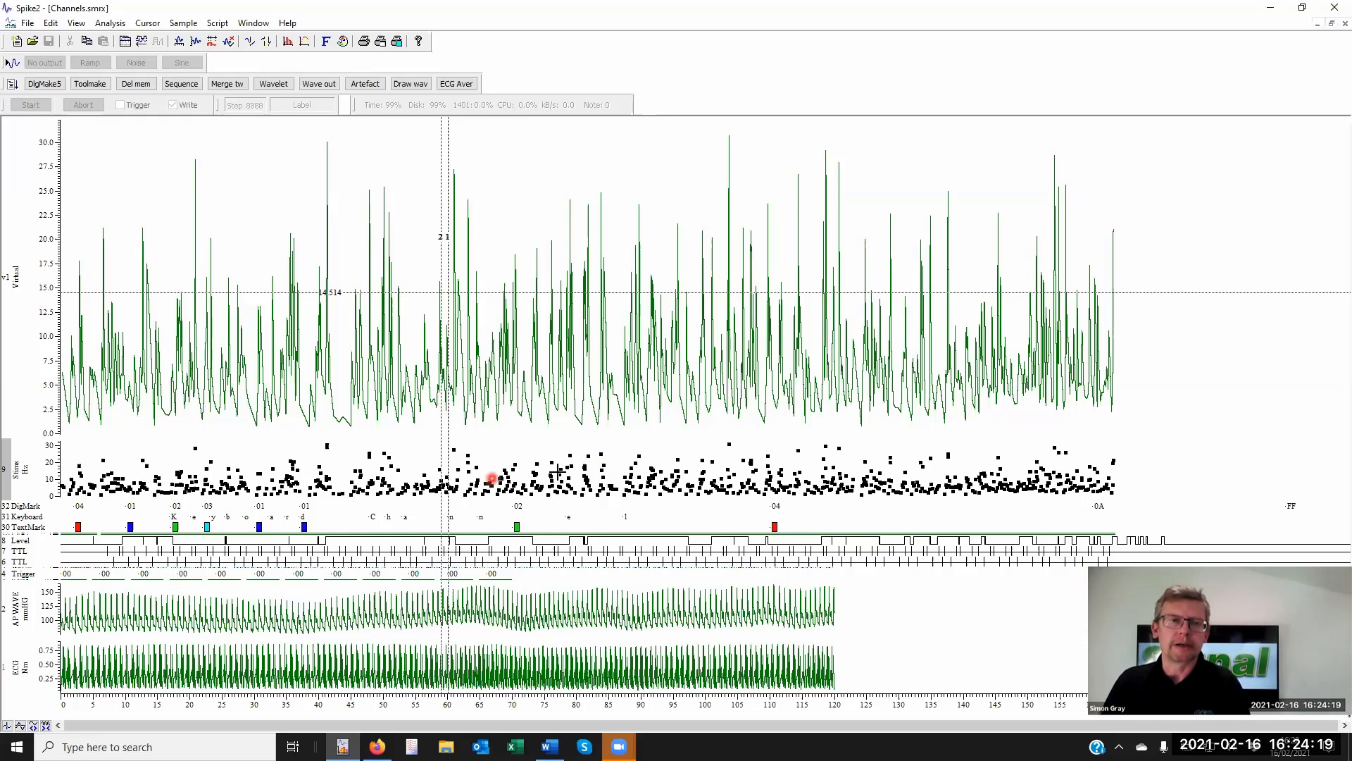
- Clear the IF(9,0) expression from virtual channel v1 and open the list of spectral functions
right_click(596, 318)
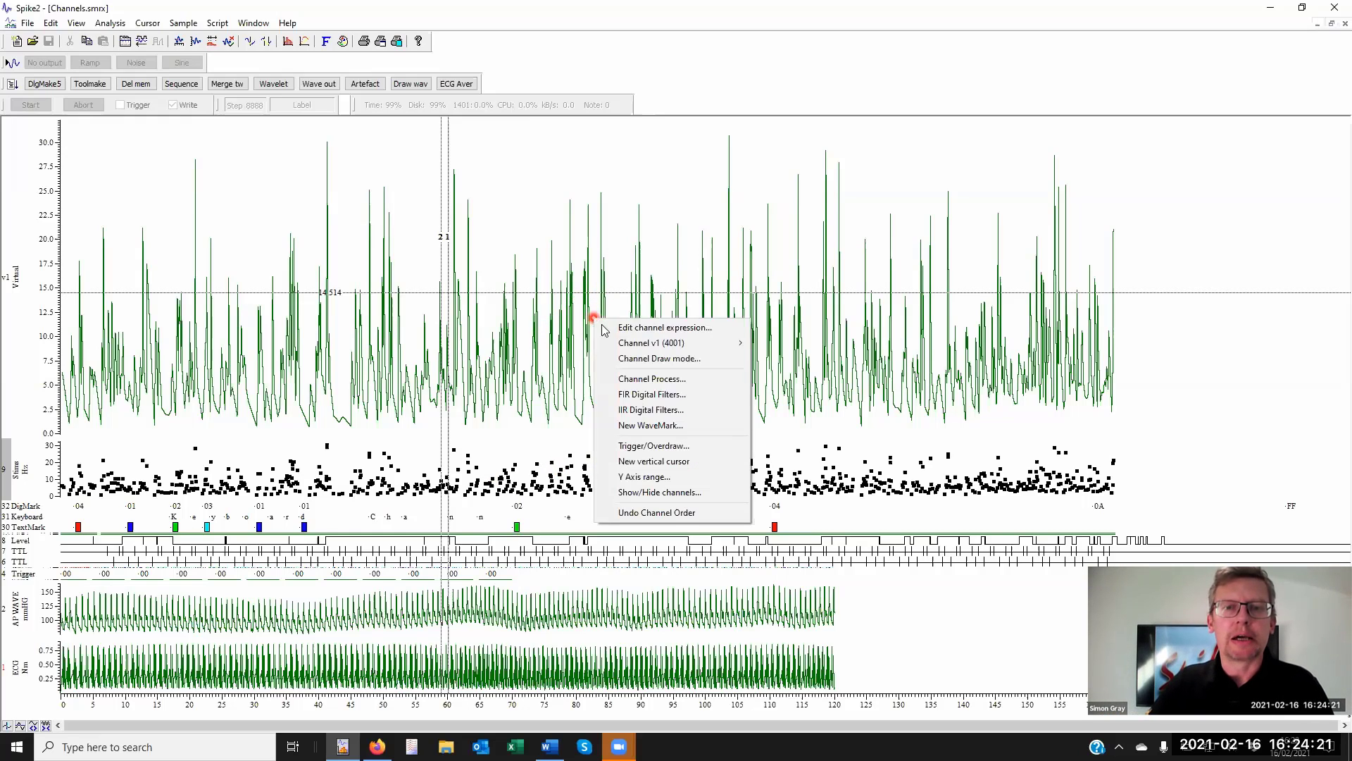
left_click(667, 329)
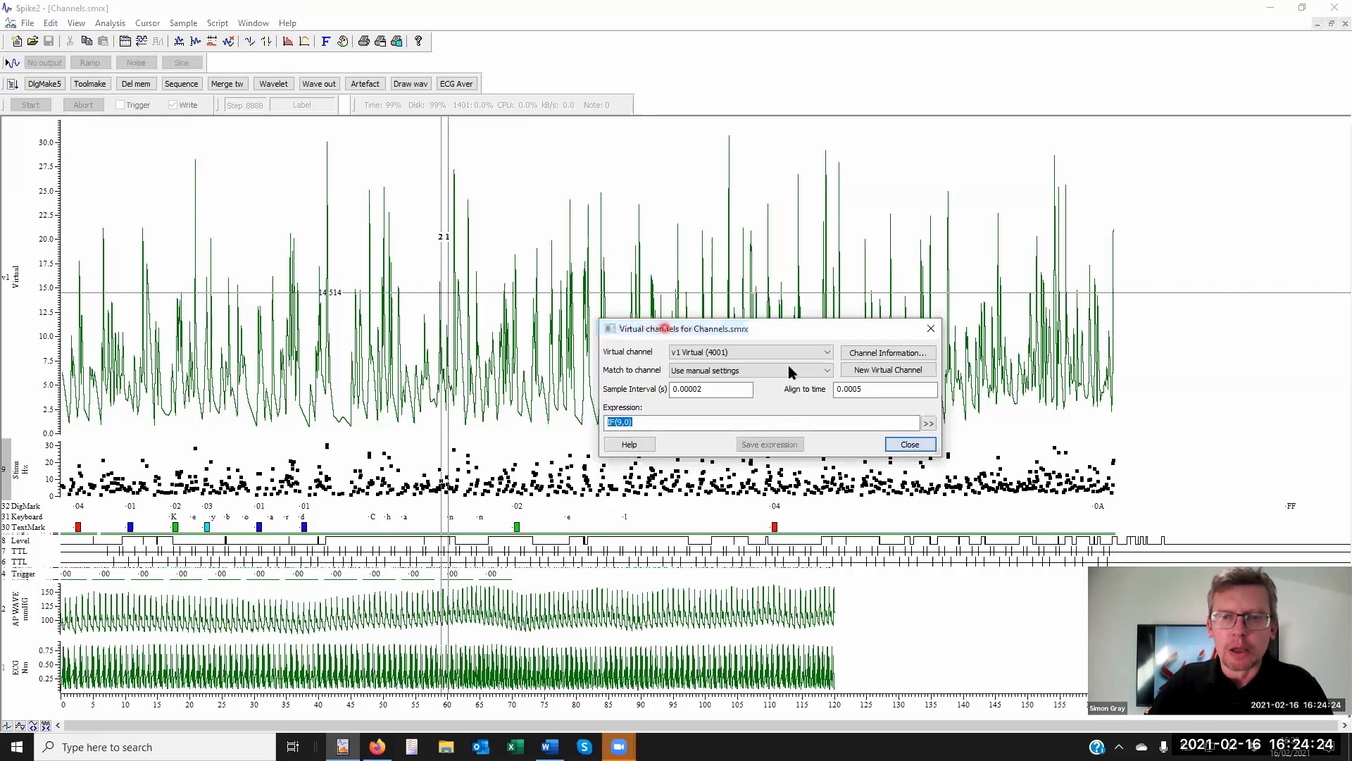
left_click(678, 421)
left_click_drag(678, 421, 606, 422)
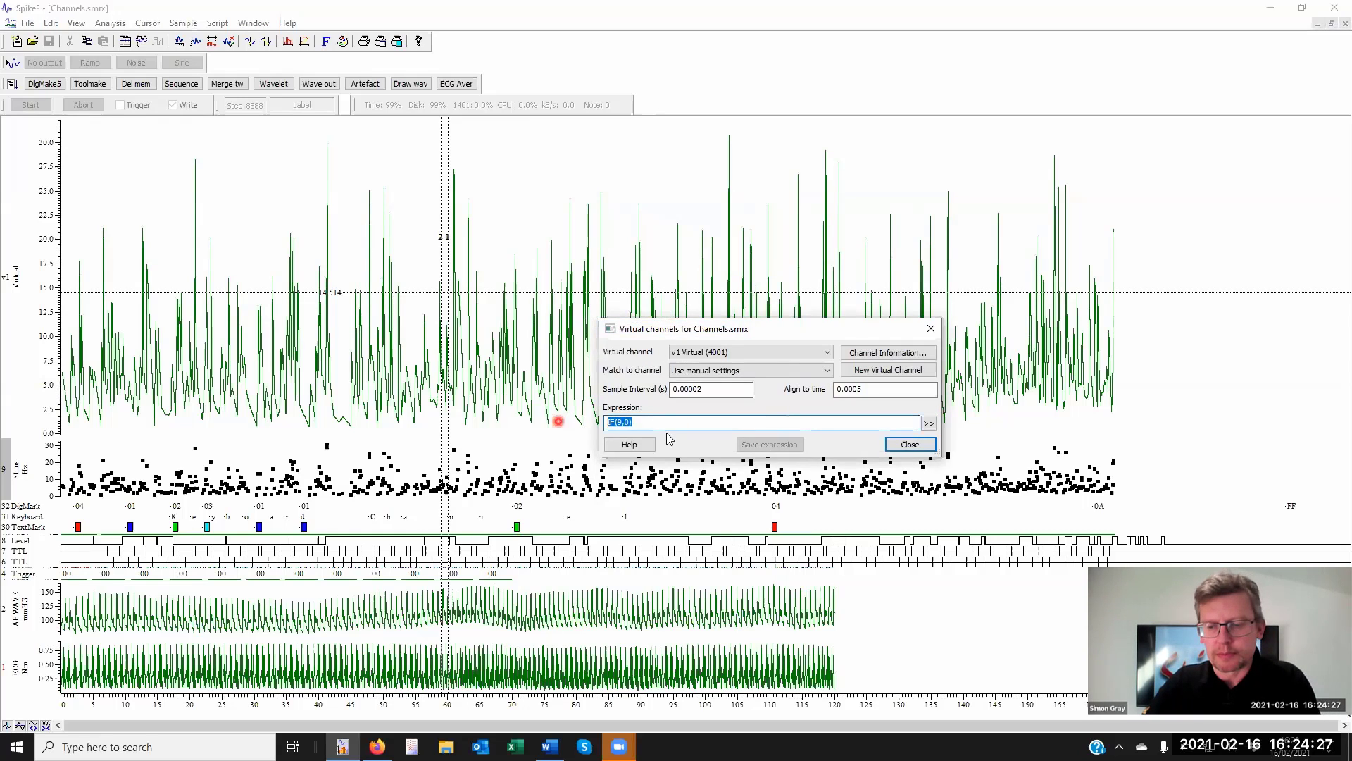
key("Delete")
left_click(930, 422)
mouse_move(1001, 423)
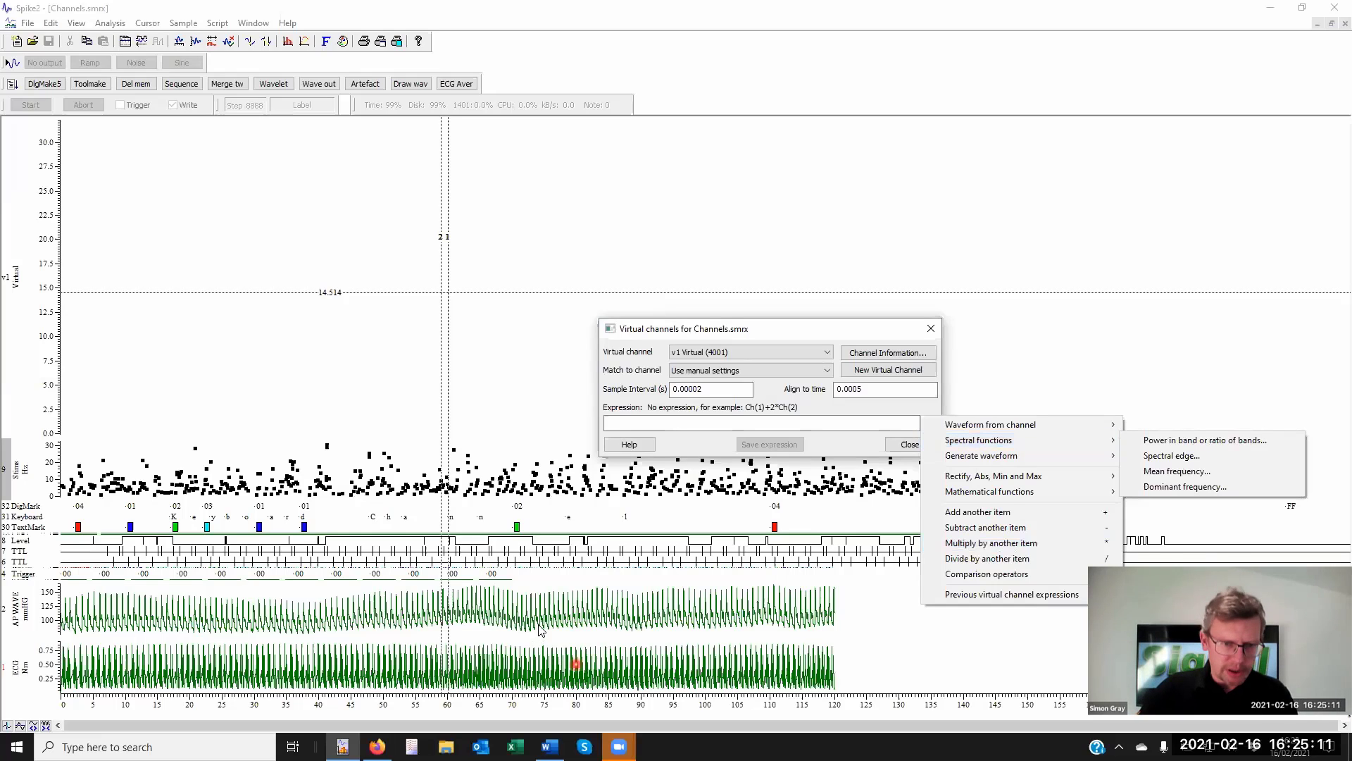
- Enlarge EMG channel 3 so that it is the only channel displayed
left_click(405, 573)
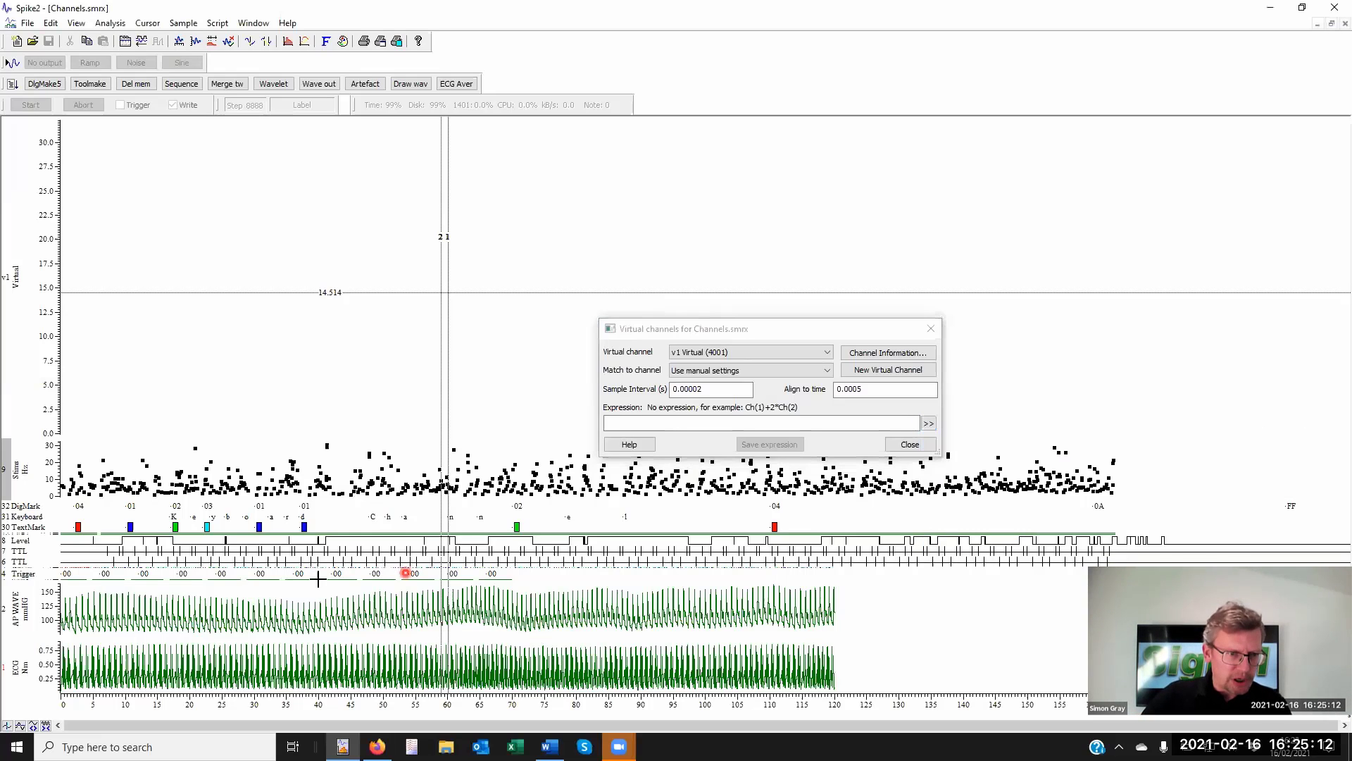
left_click(113, 578)
double_click(113, 577)
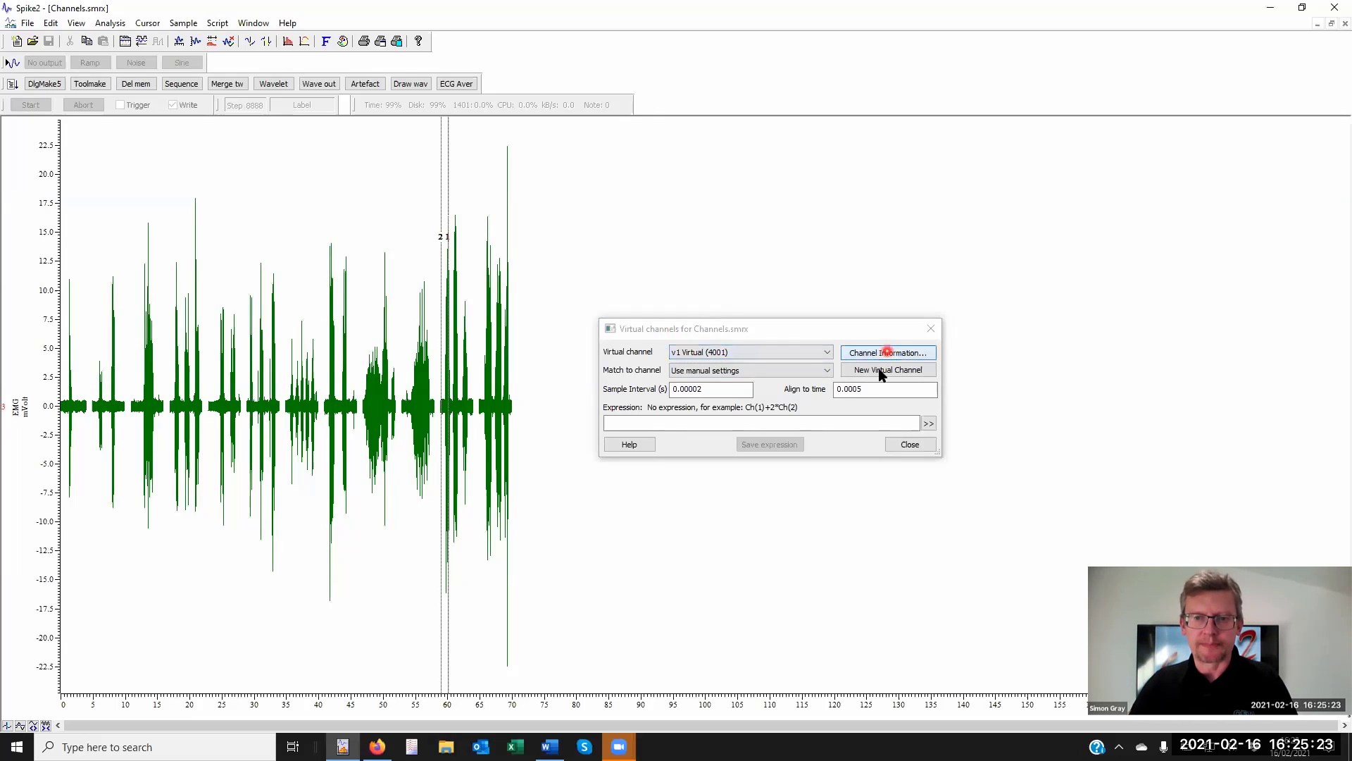
- Create a new virtual channel v2 and resize it and the EMG channel to share the view height about equally
left_click(905, 369)
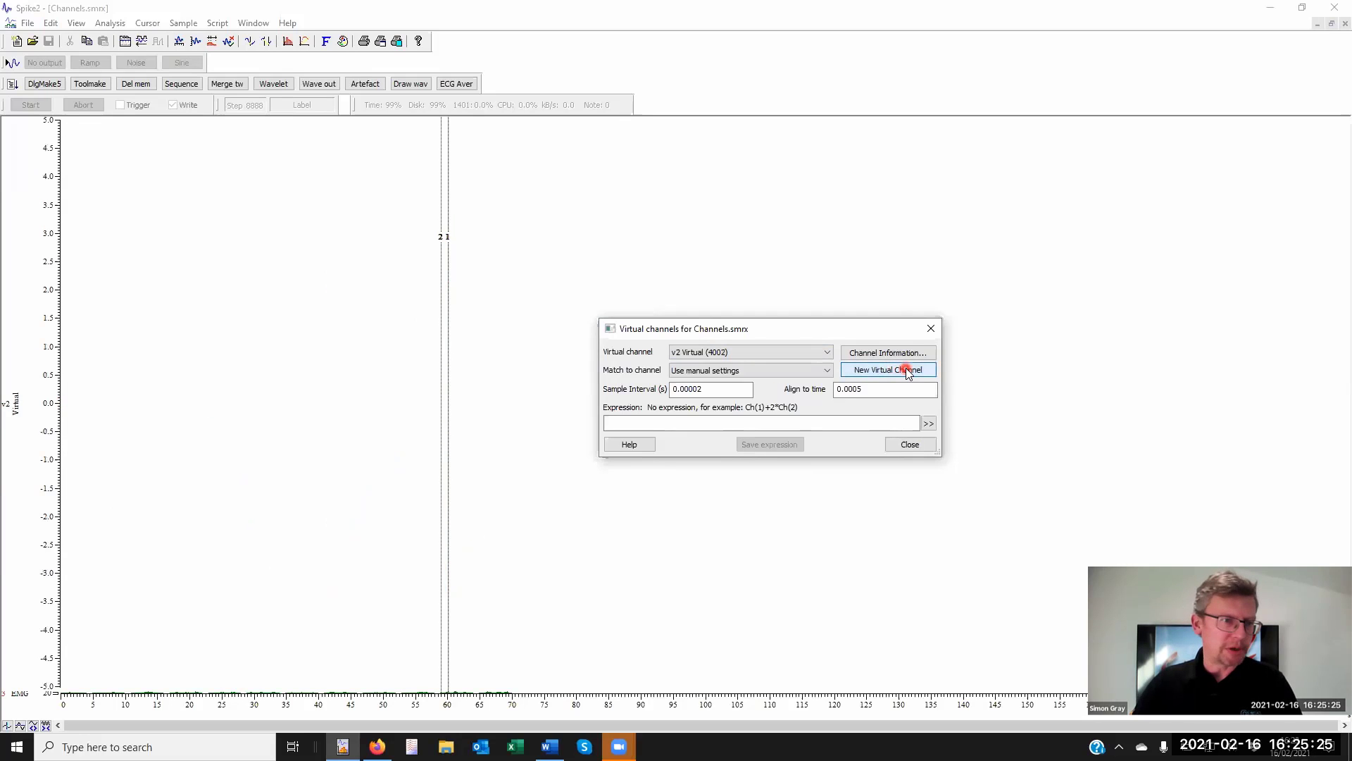
right_click(359, 442)
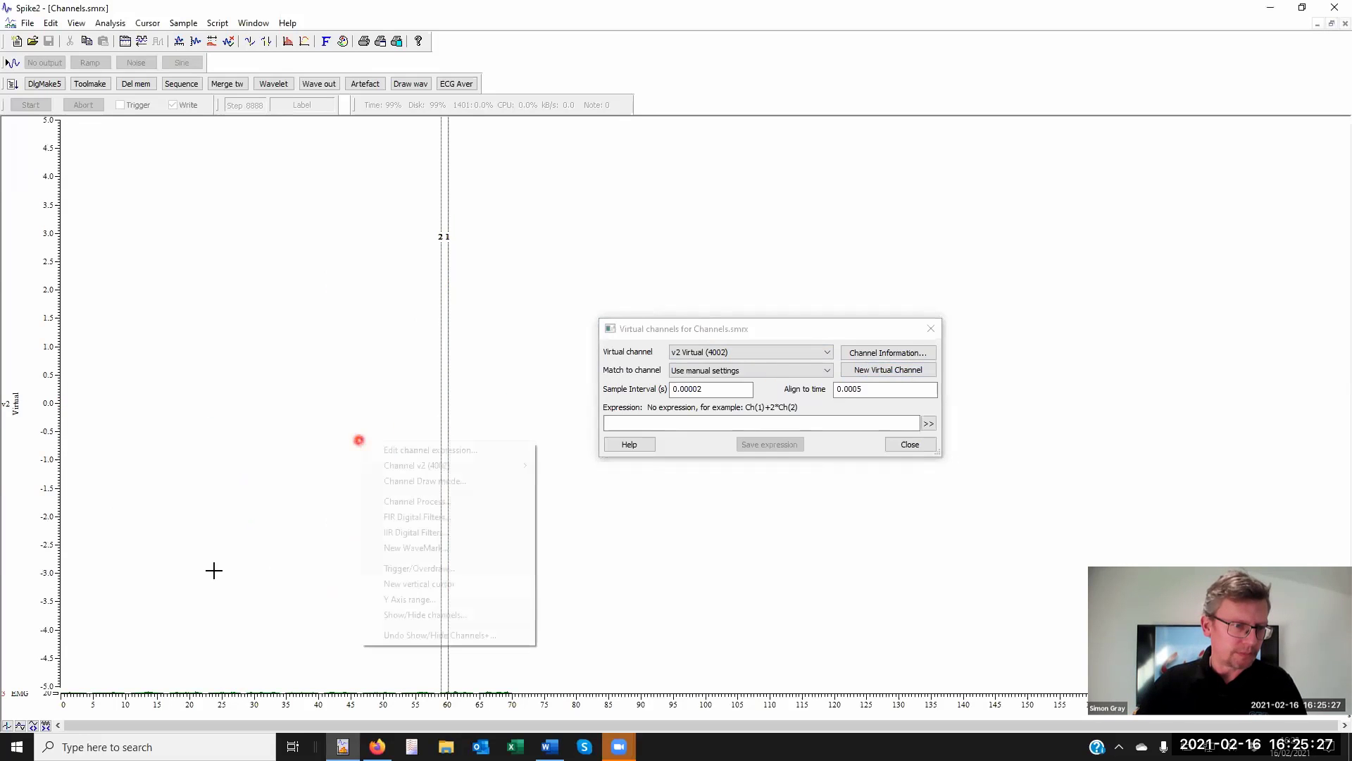
mouse_move(115, 643)
left_mouse_down()
mouse_move(123, 682)
mouse_move(160, 399)
left_mouse_up()
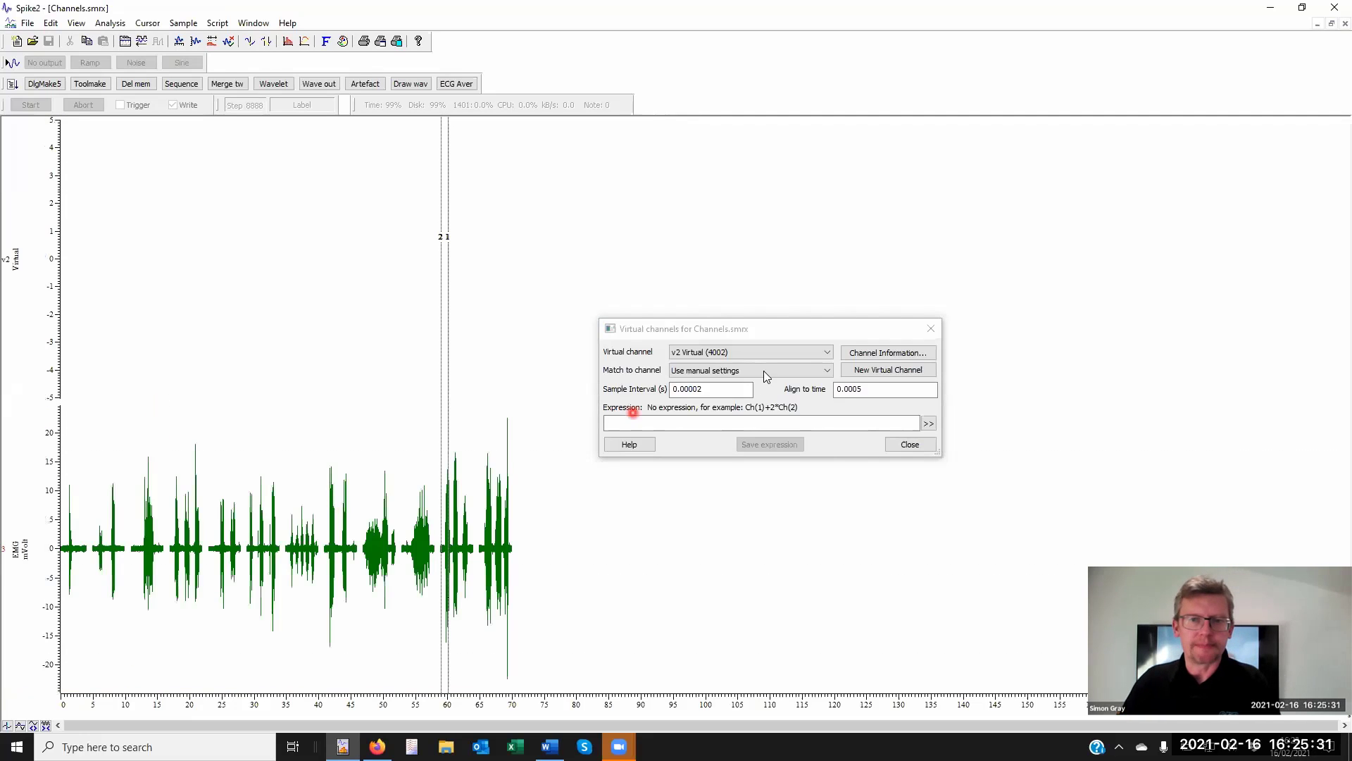
- Start a power-in-band spectral function for virtual channel v2 with the 3 EMG waveform as its input
left_click(698, 423)
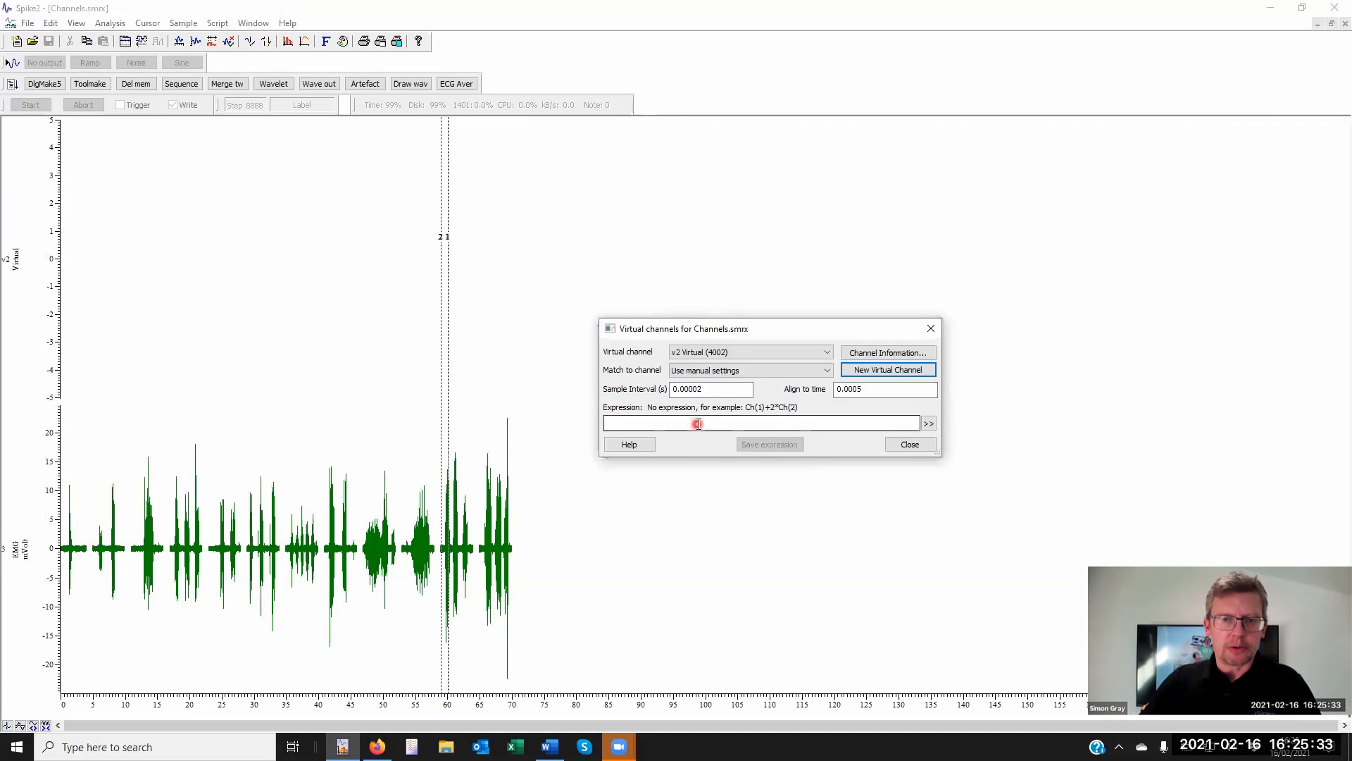
left_click(698, 424)
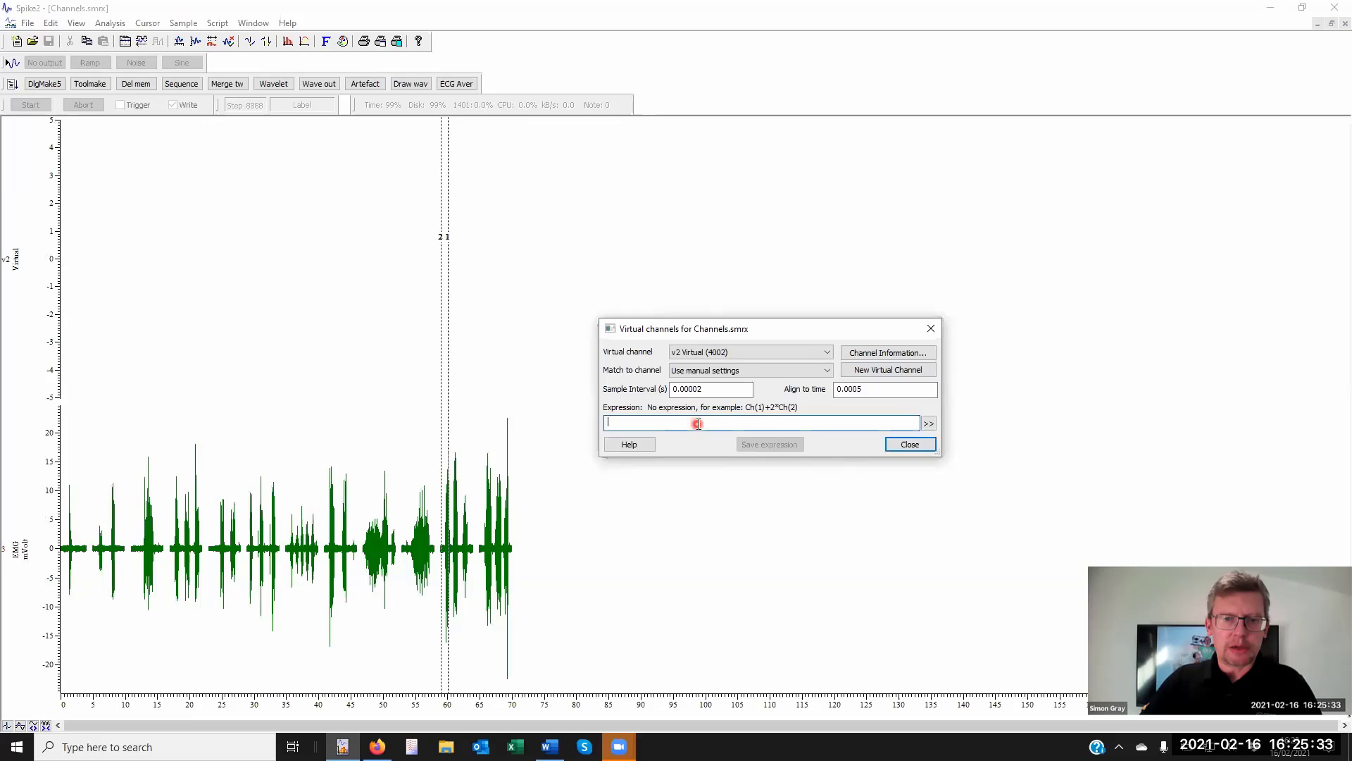
left_click(932, 424)
mouse_move(981, 441)
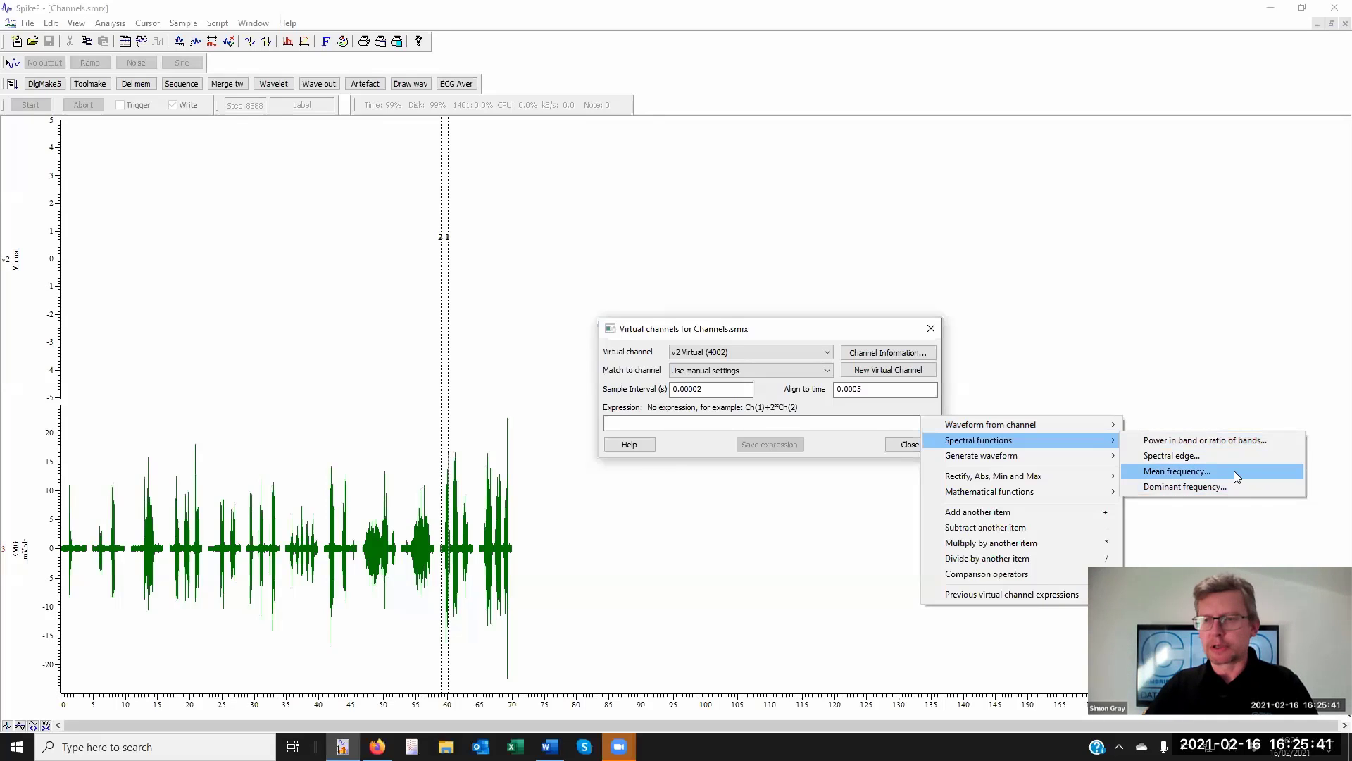
left_click(1268, 445)
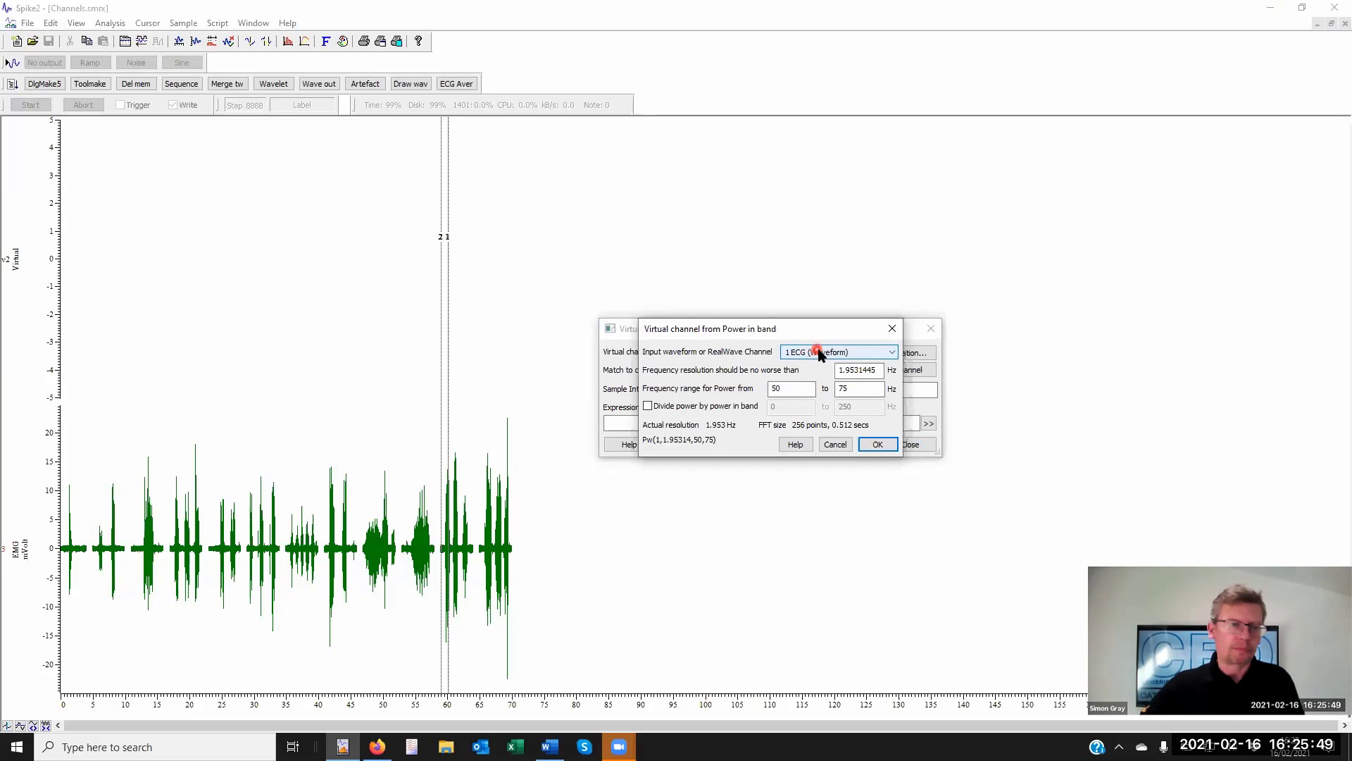
left_click(819, 352)
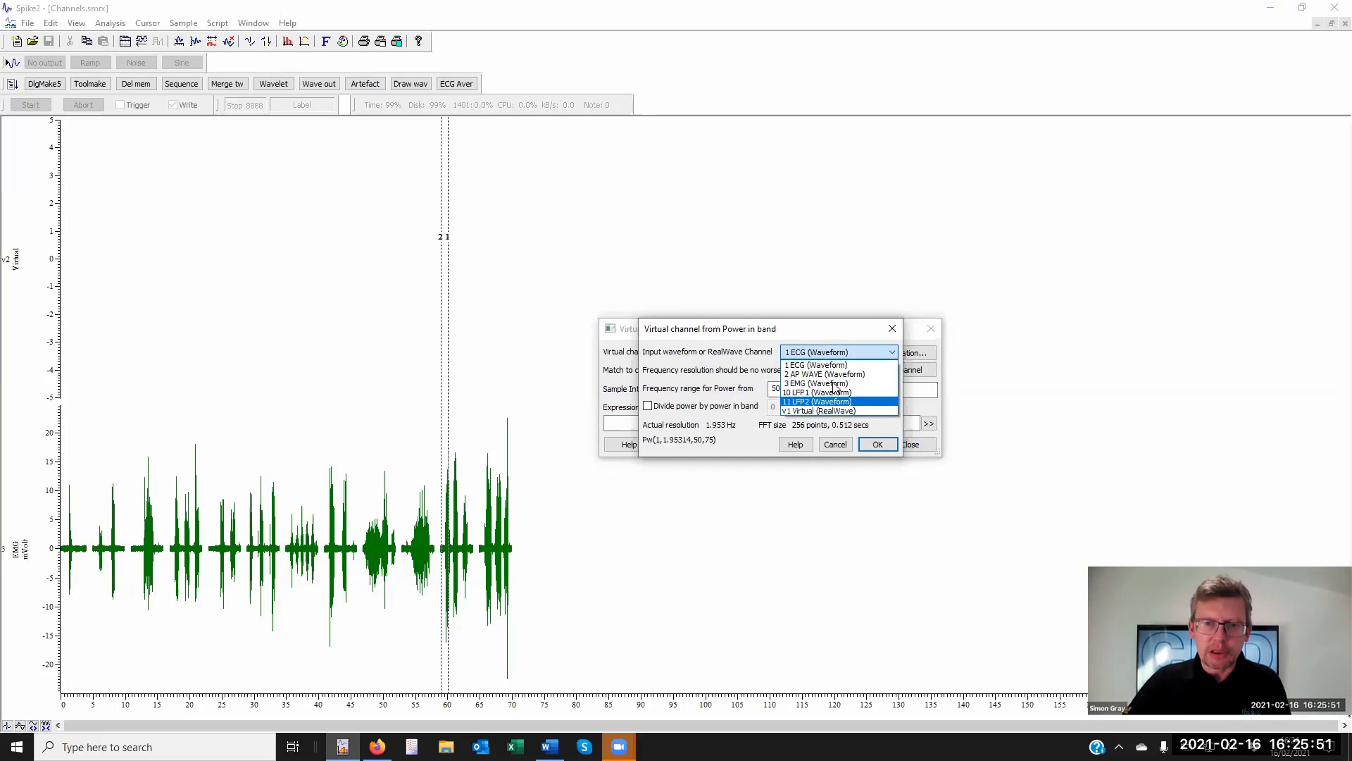
left_click(821, 383)
- Set the power function's frequency resolution to 1 Hz and its frequency range to 4 to 40 Hz
left_click(877, 374)
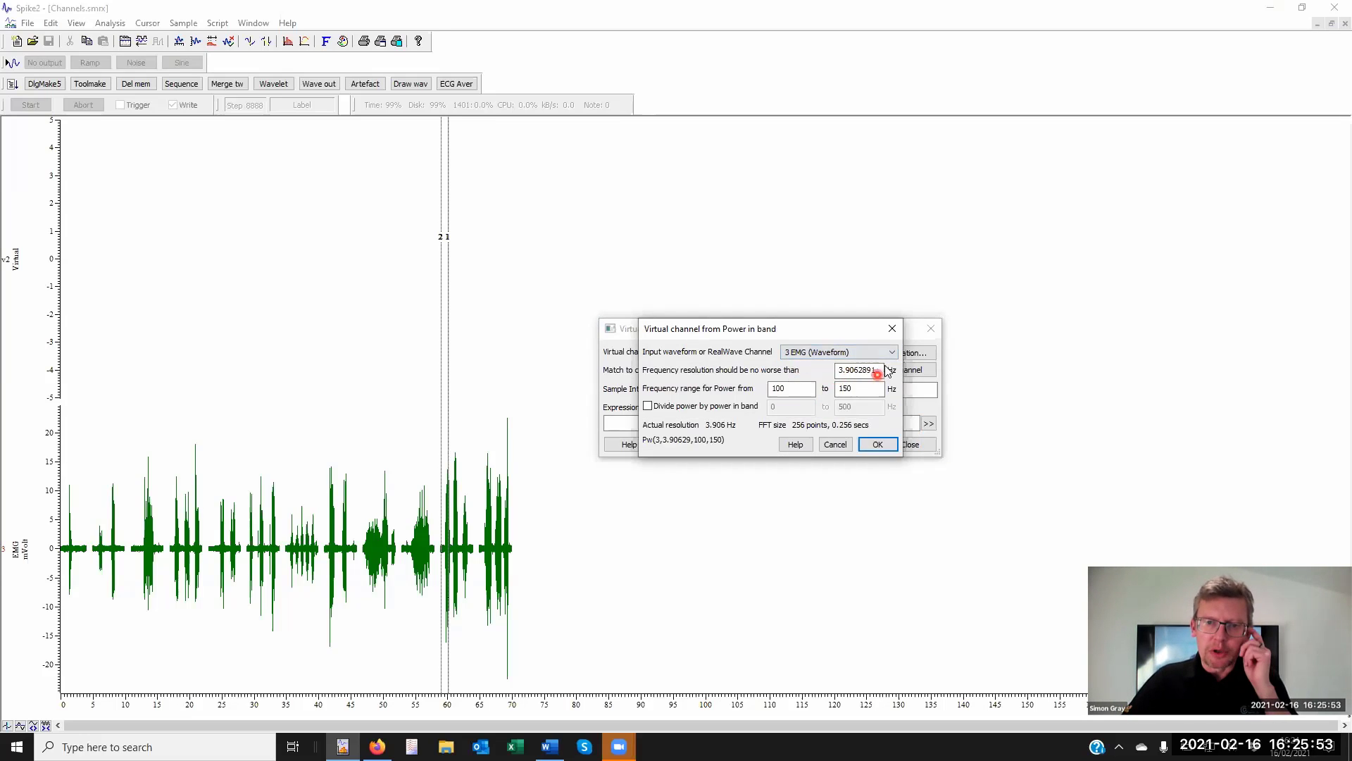
left_click_drag(879, 371, 820, 372)
type("4")
type("1")
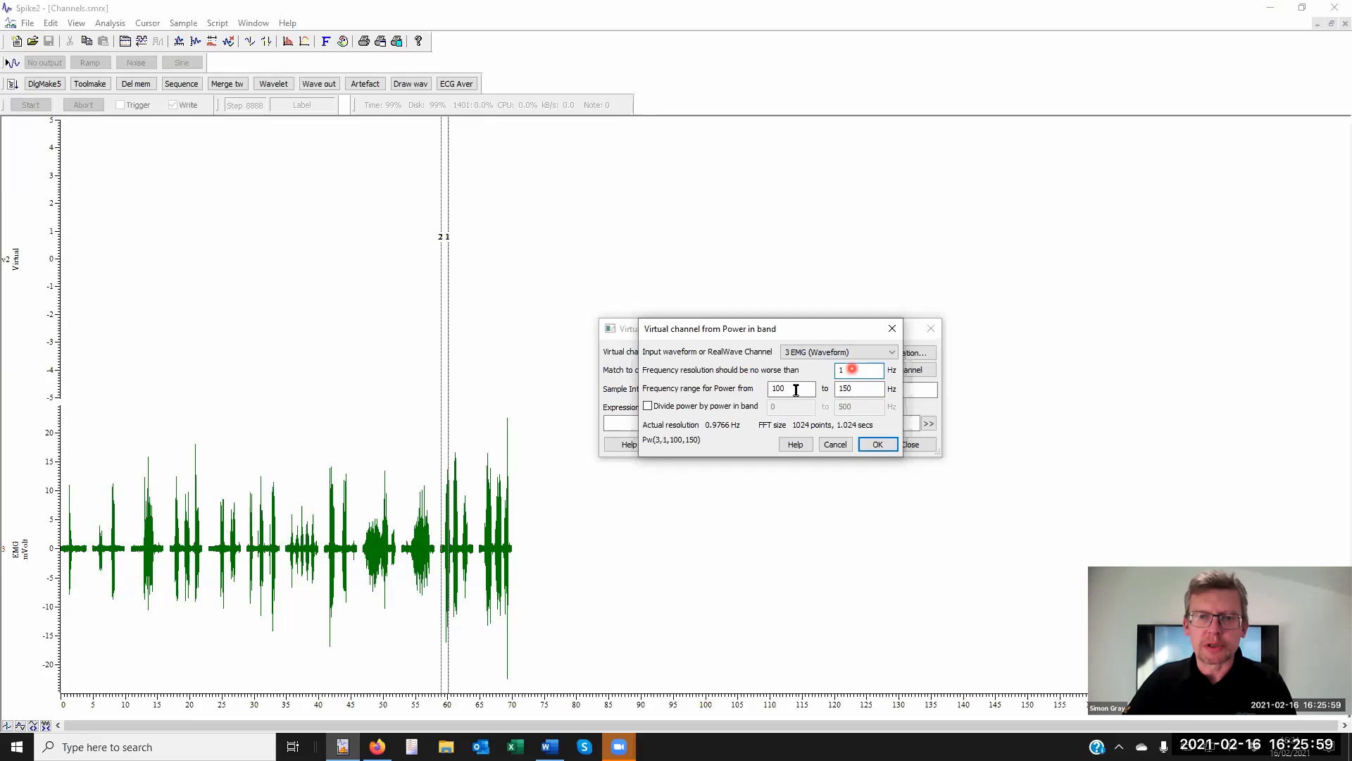
left_click(794, 390)
double_click(794, 389)
type("4")
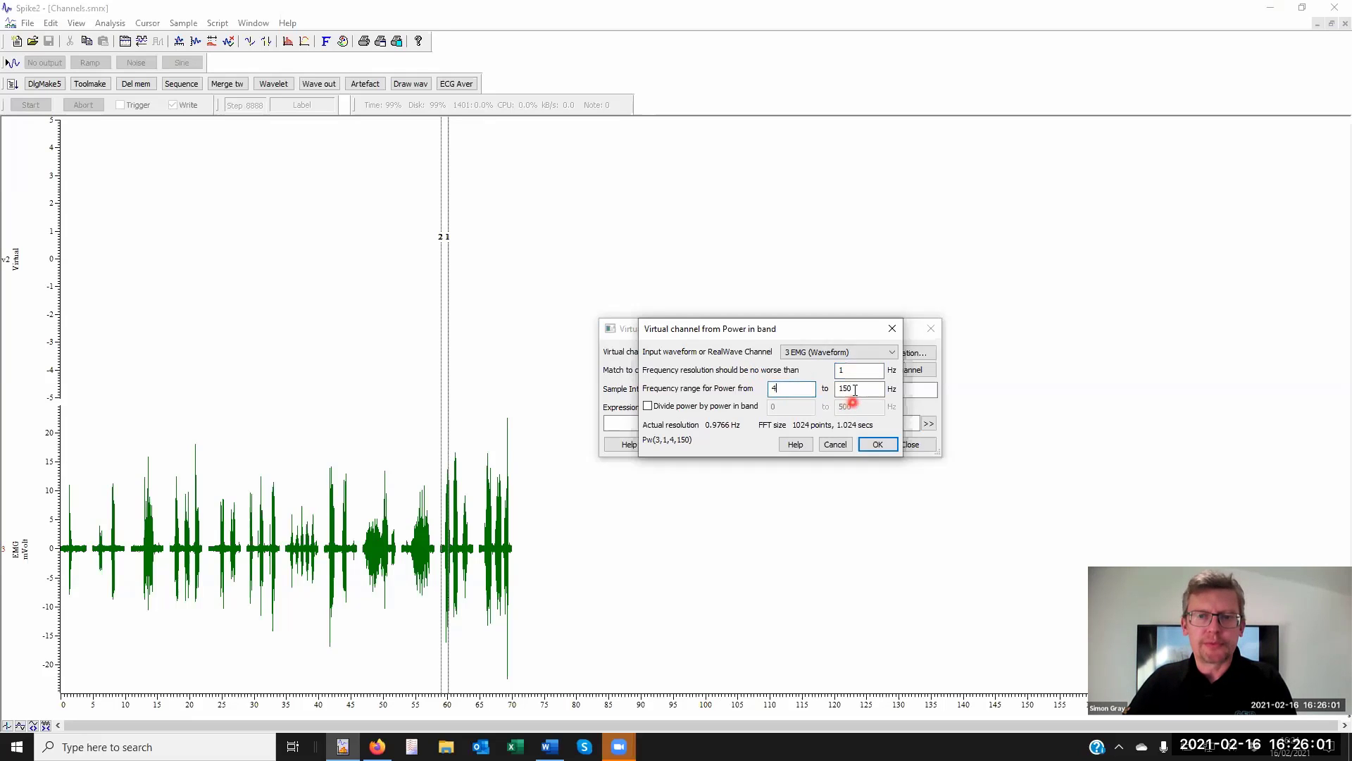
double_click(854, 389)
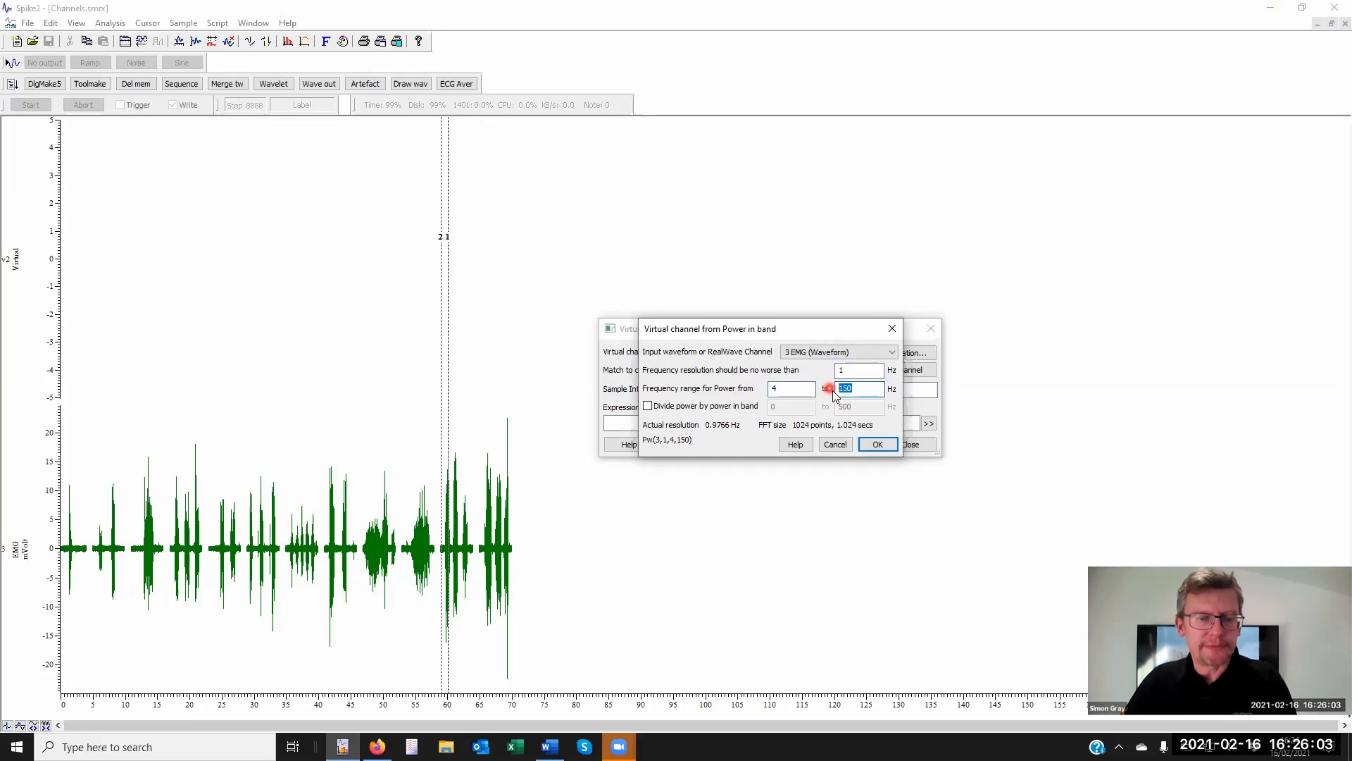
type("40")
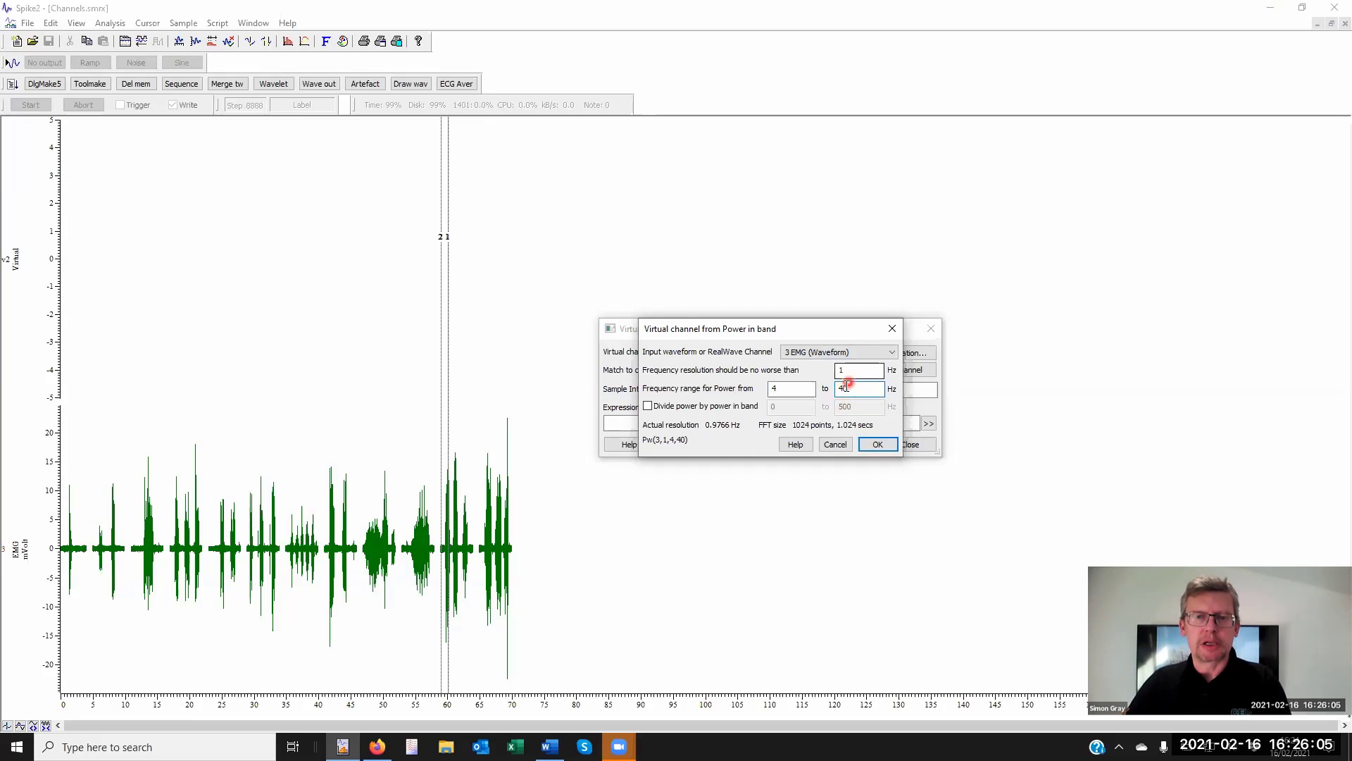
- Apply the function to v2 with its power divided by the 40 to 100 Hz band, and optimise v2's Y range
left_click(648, 406)
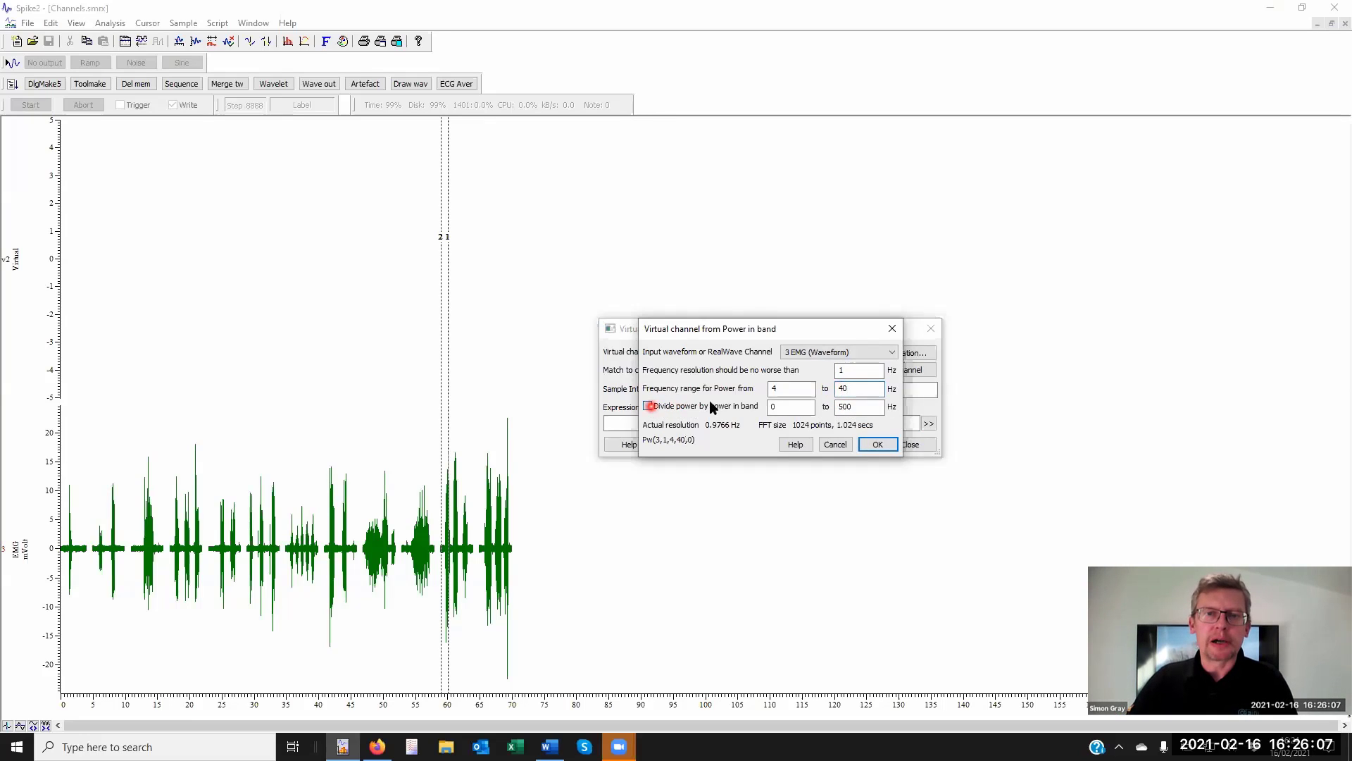
double_click(801, 406)
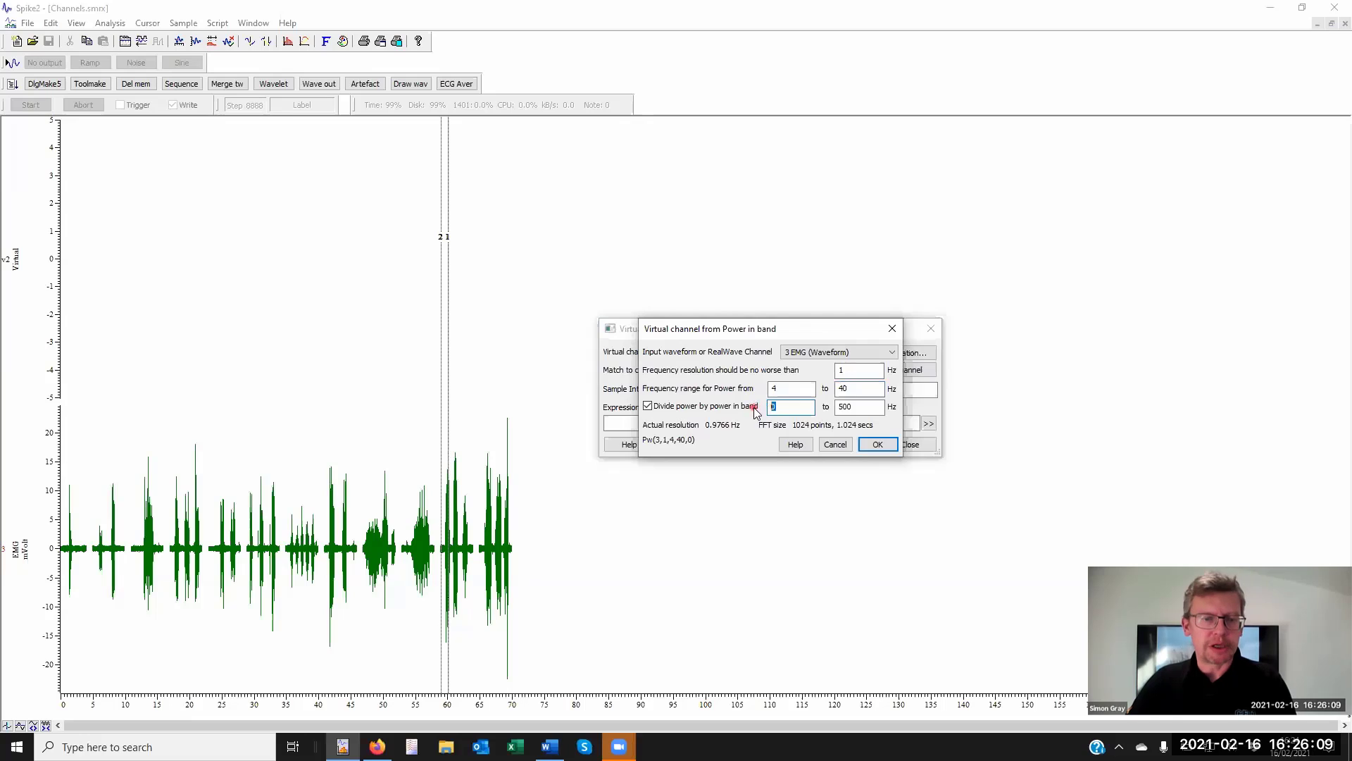
type("40")
key("Tab")
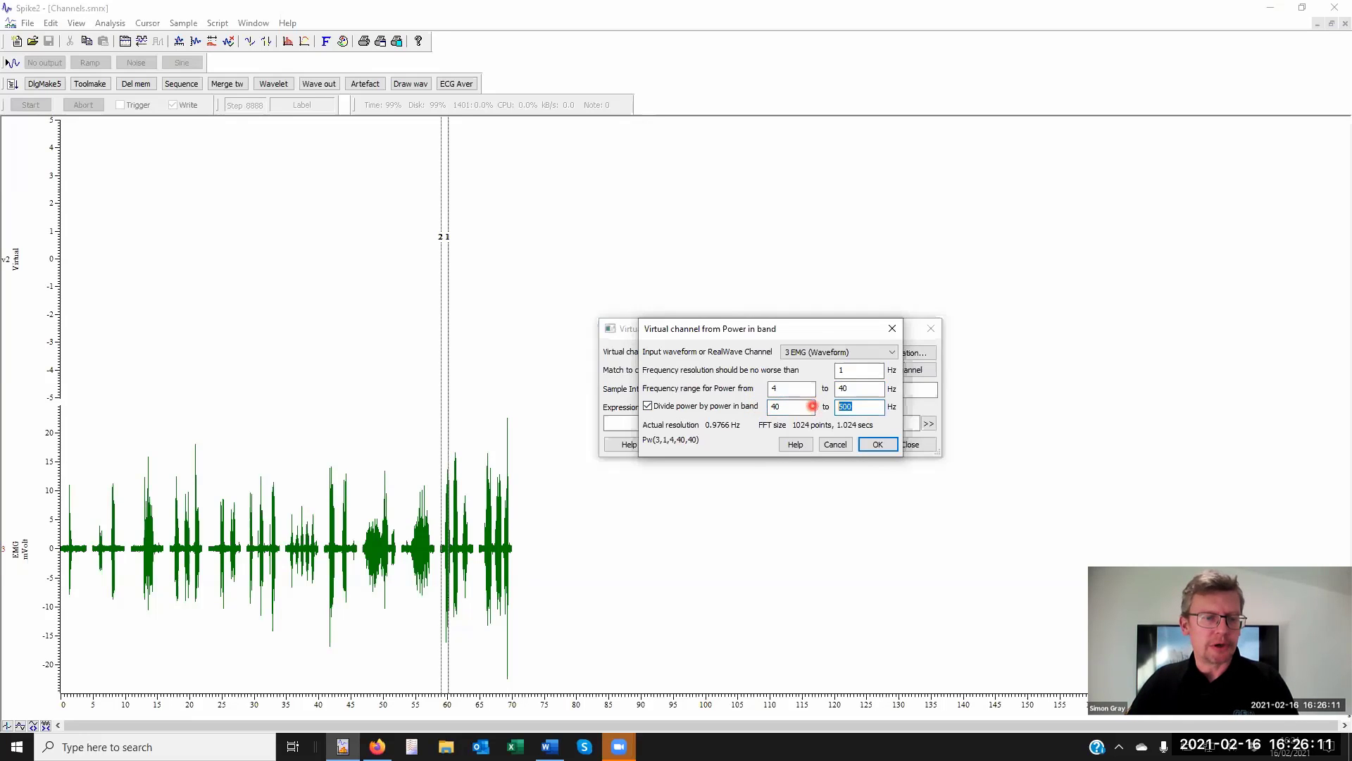
type("100")
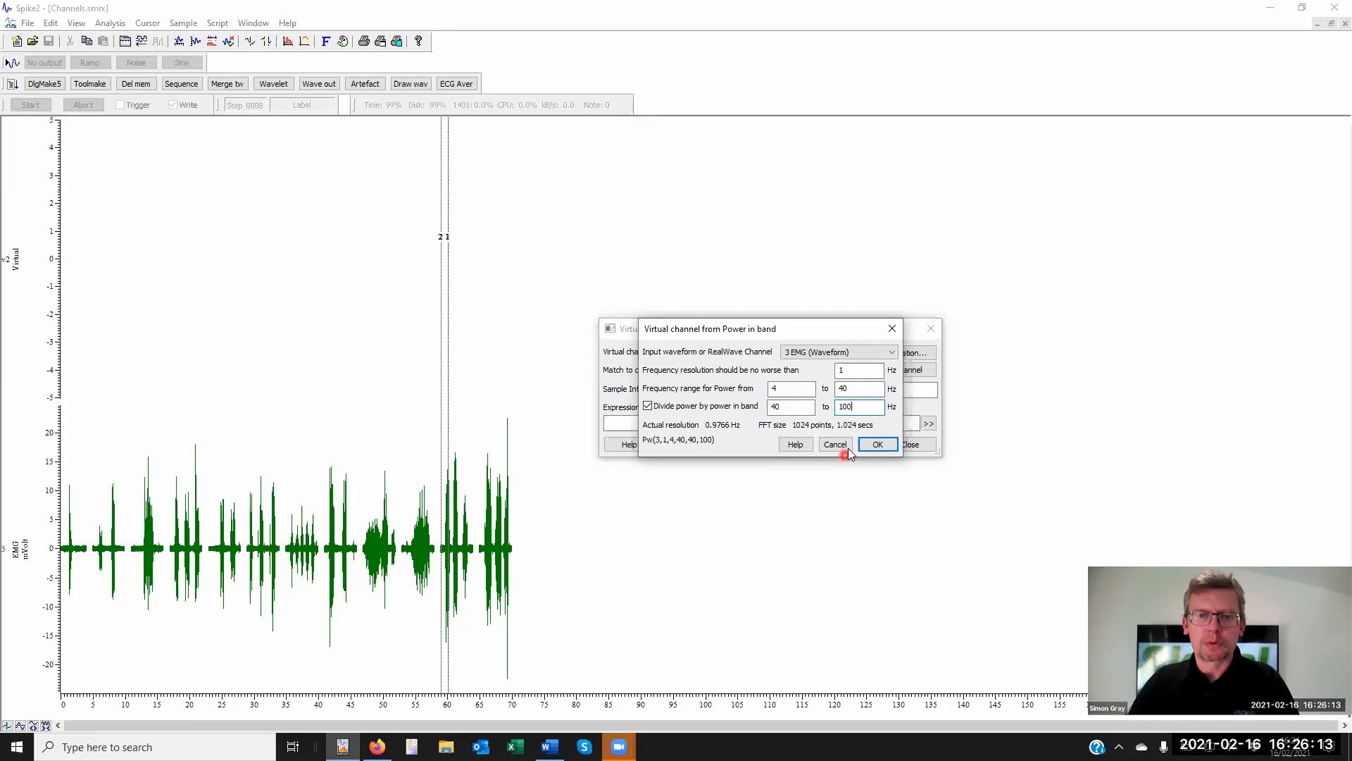
left_click(877, 444)
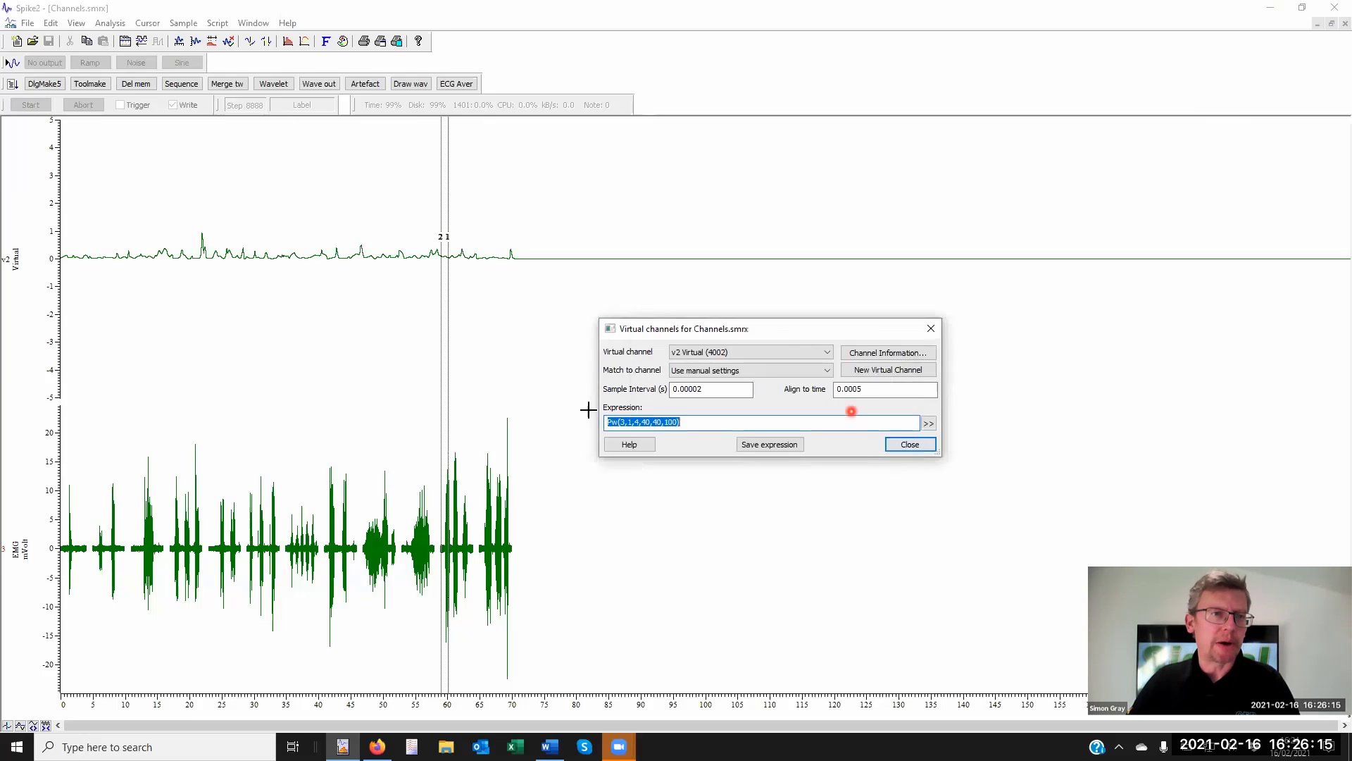
double_click(55, 233)
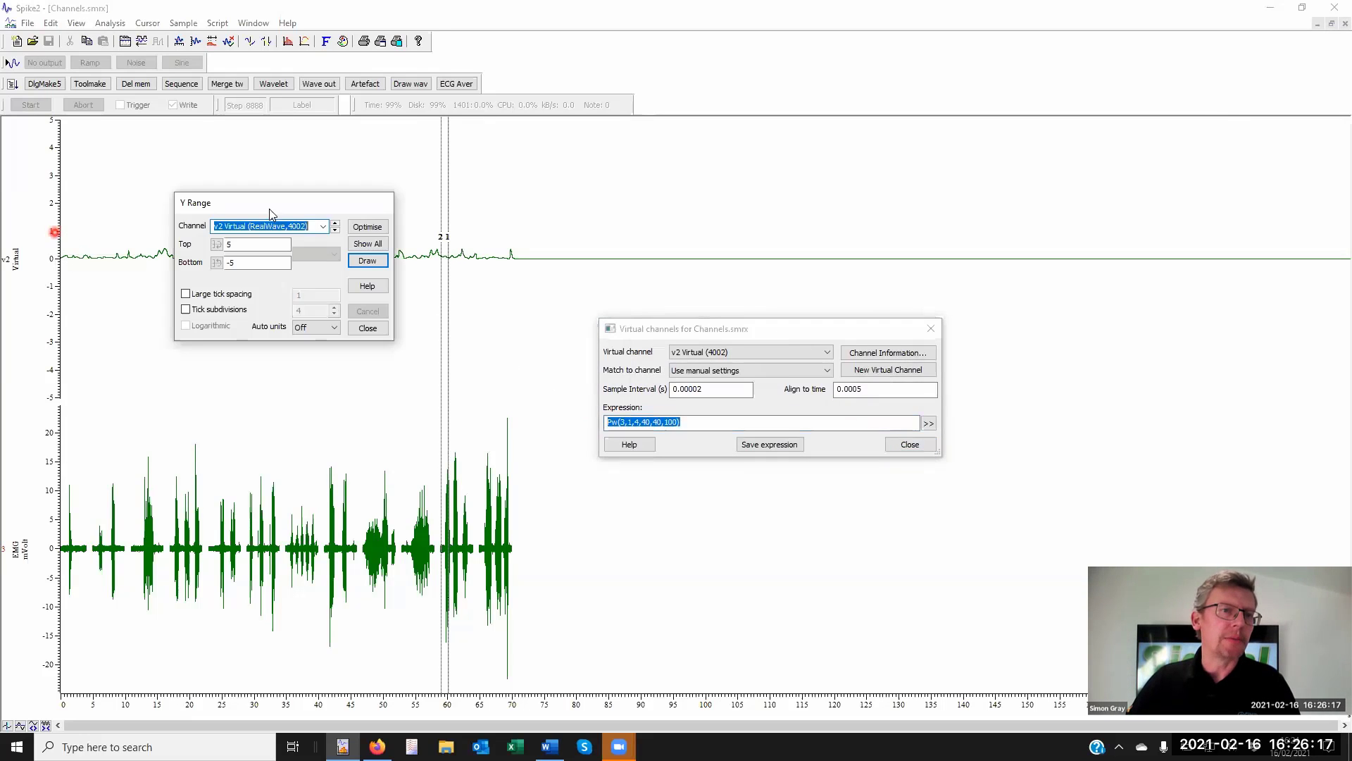
left_click(368, 226)
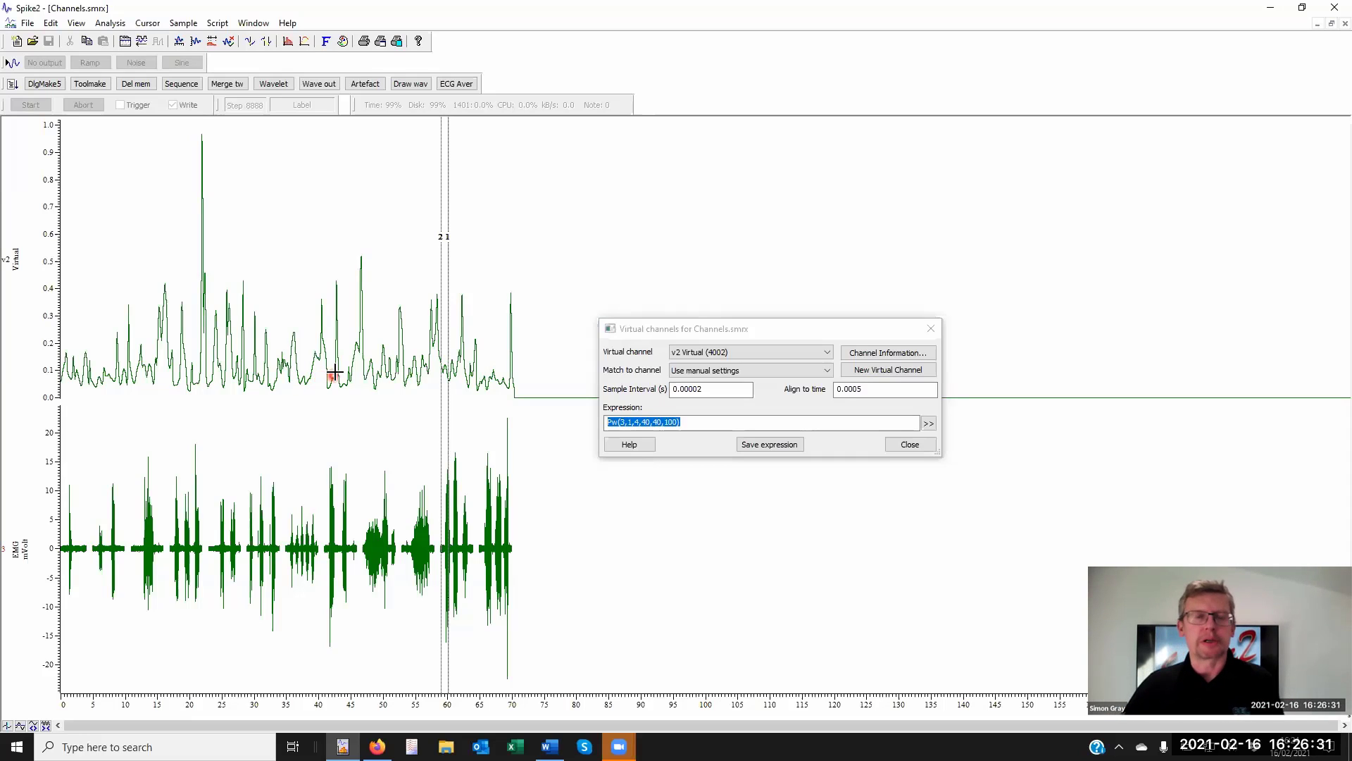
- Create a new virtual channel v3 and begin its expression with a channel reference, Ch(
left_click(874, 371)
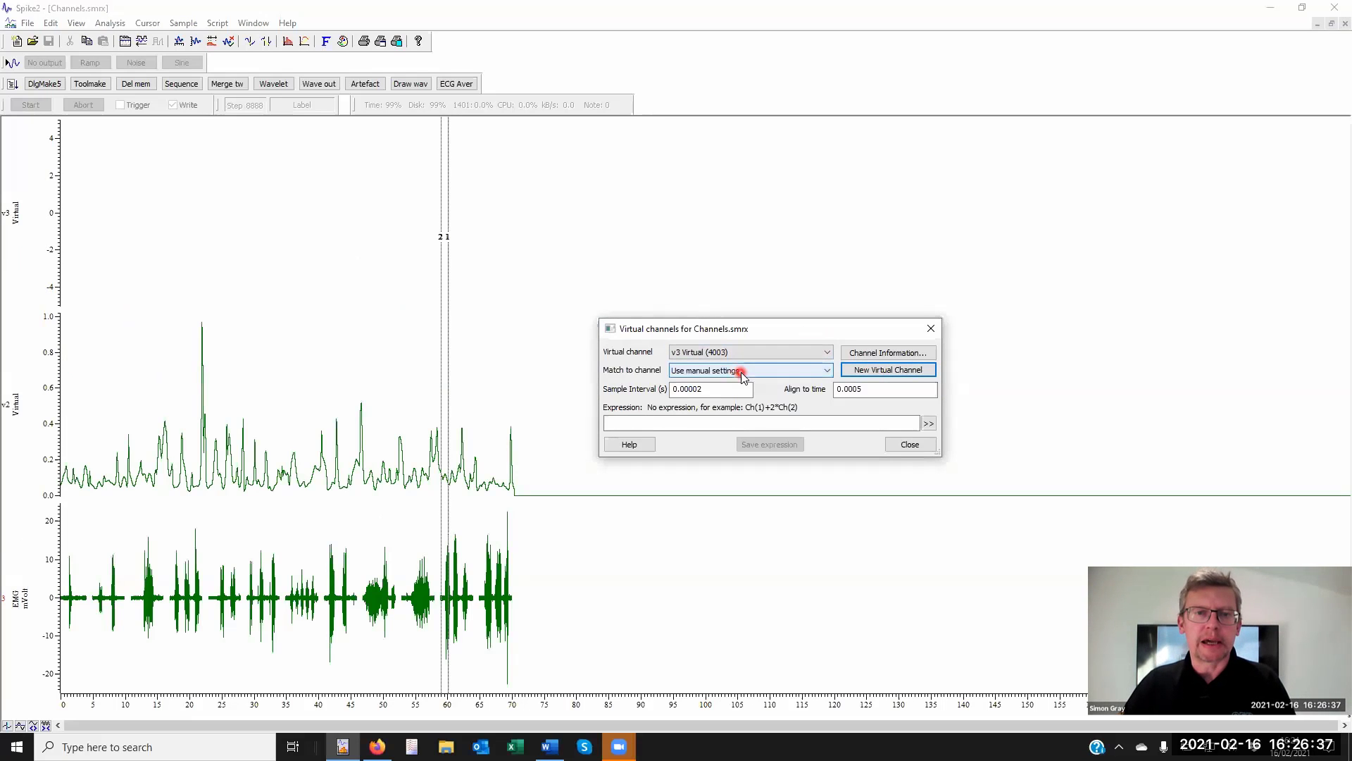
left_click(724, 422)
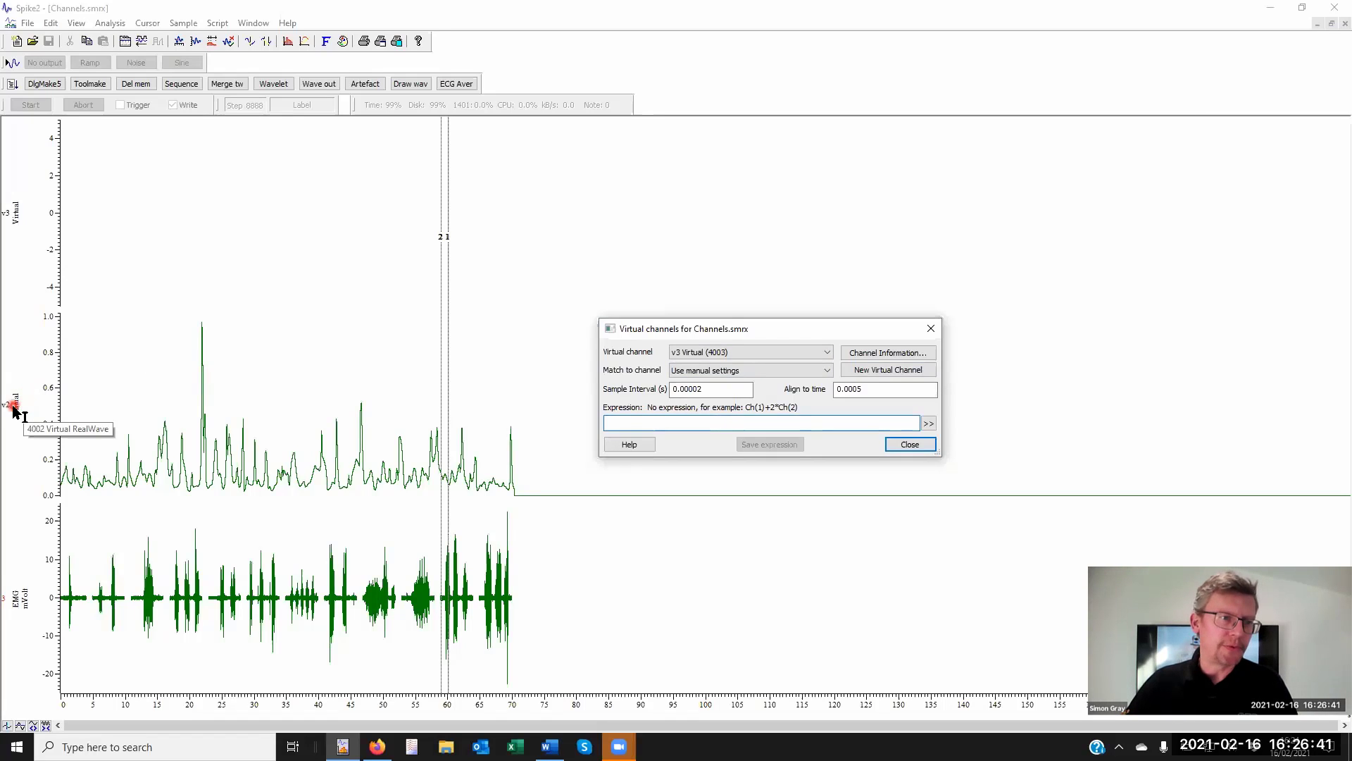
left_click(619, 423)
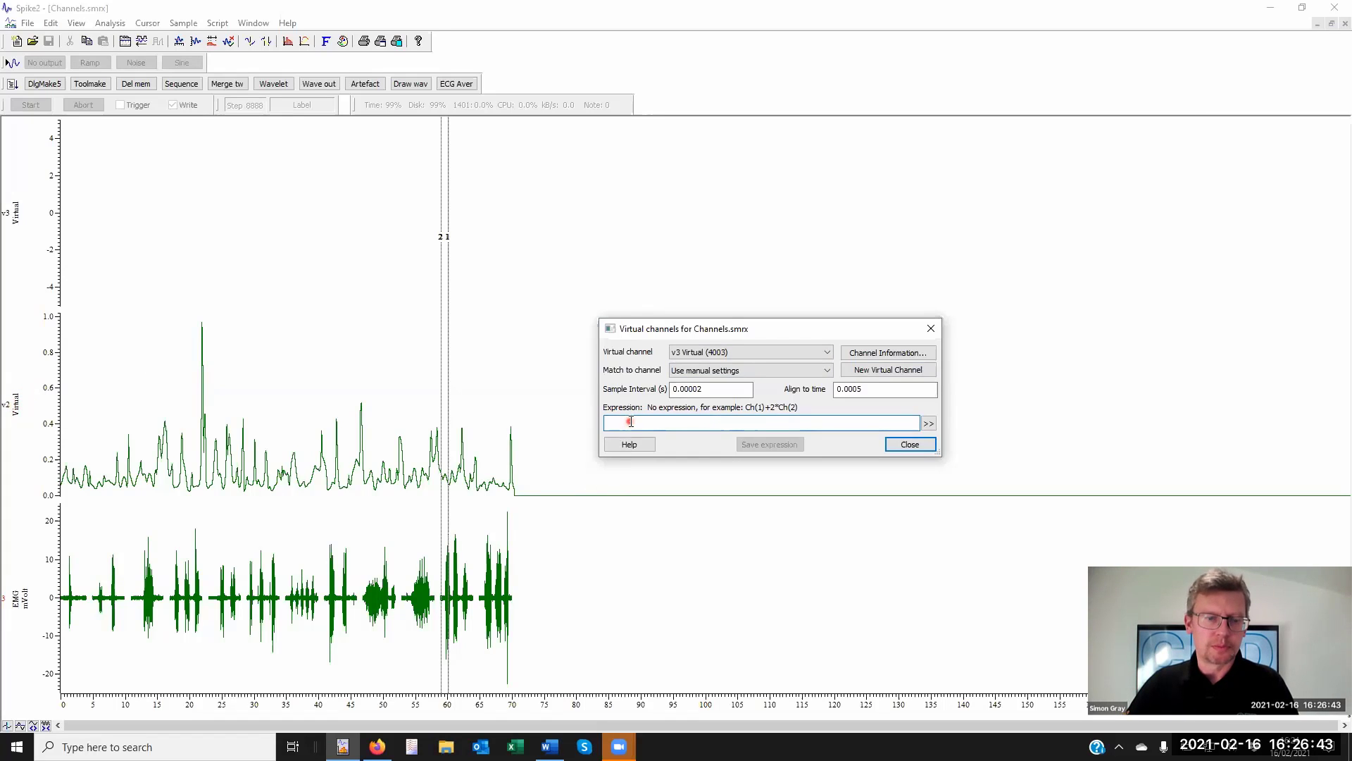
type("Ch(")
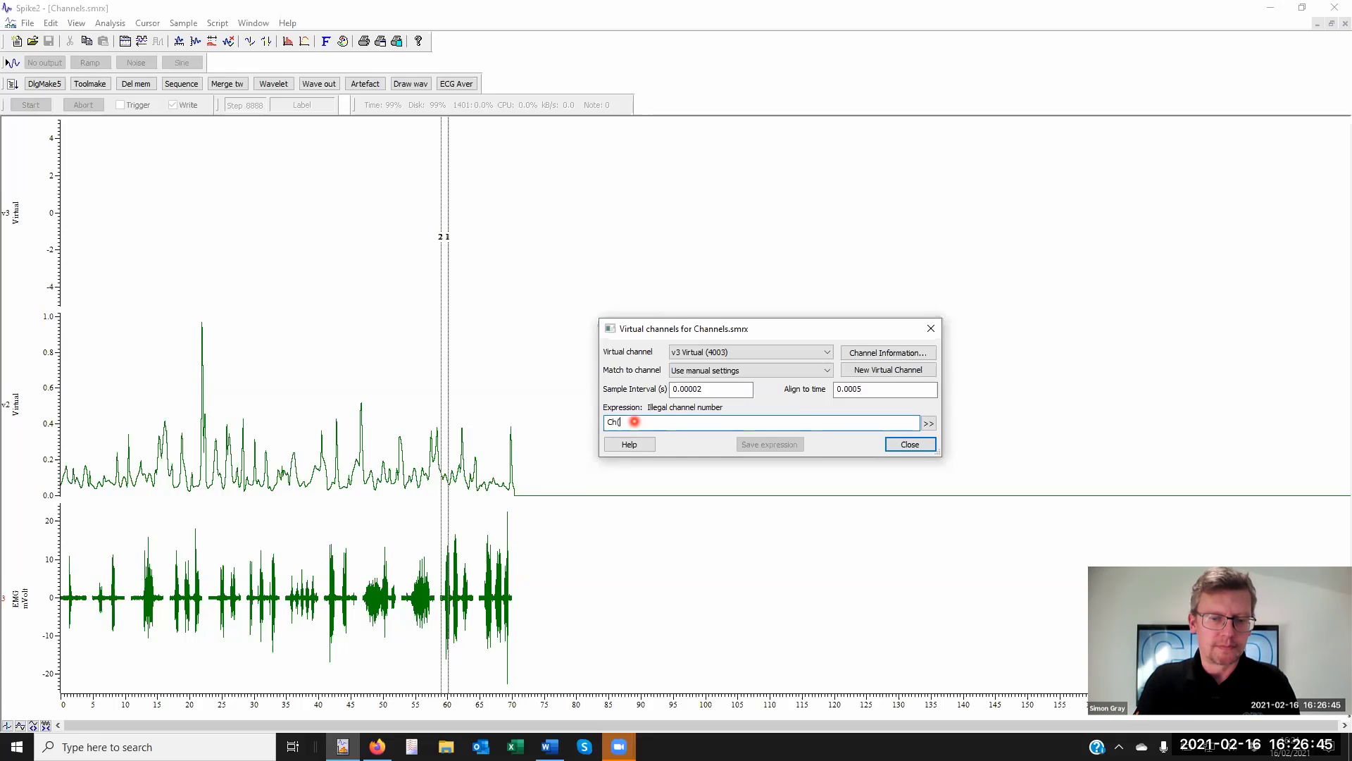
- Complete virtual channel v3's expression as Ch(4002)>0.3 and close the virtual channel settings
type("4002)")
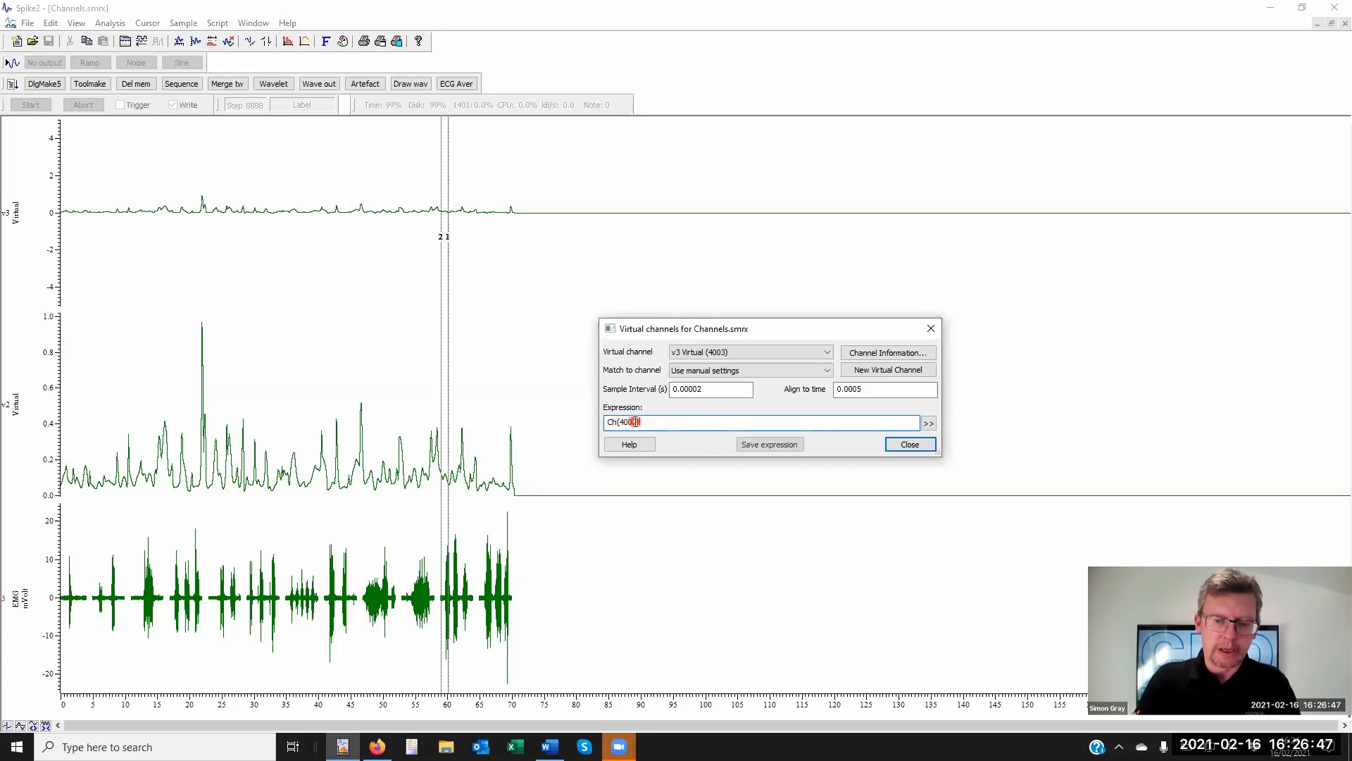
type(">")
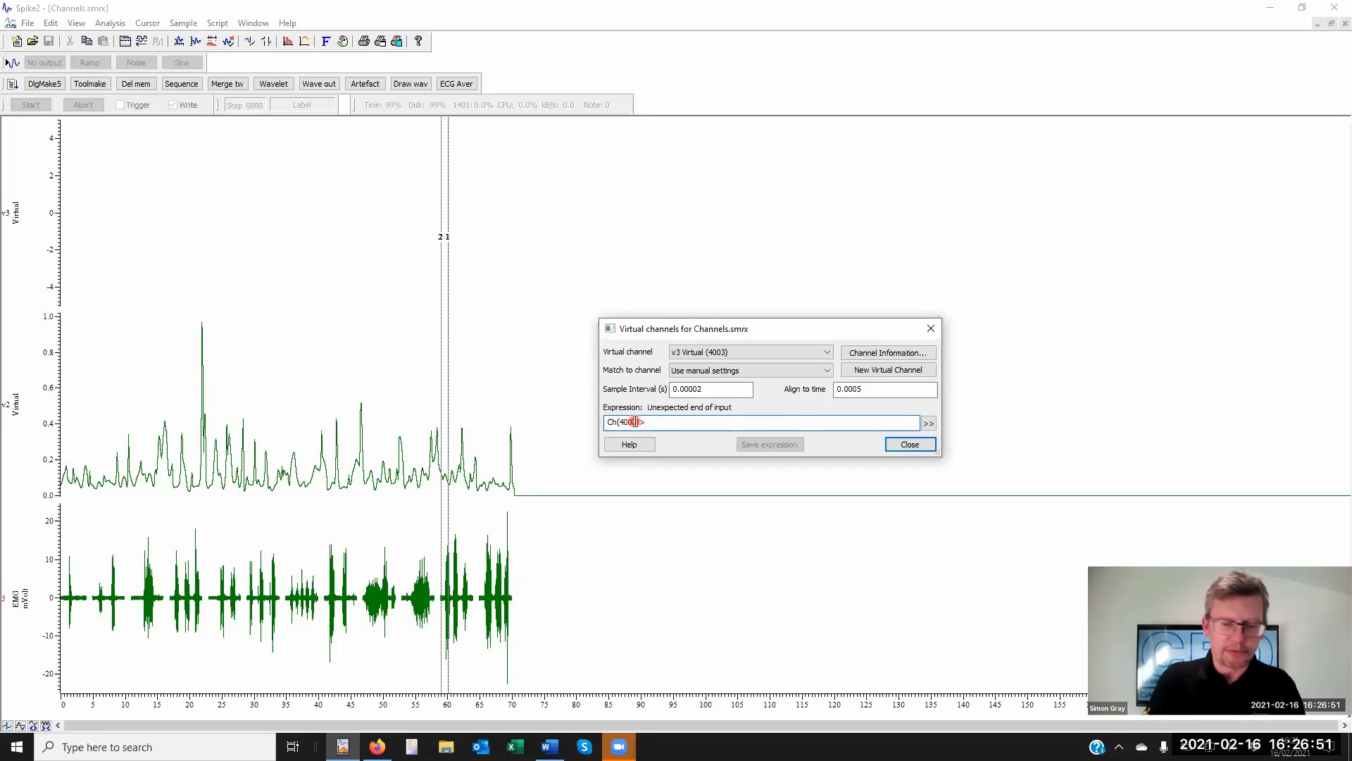
type("0.3")
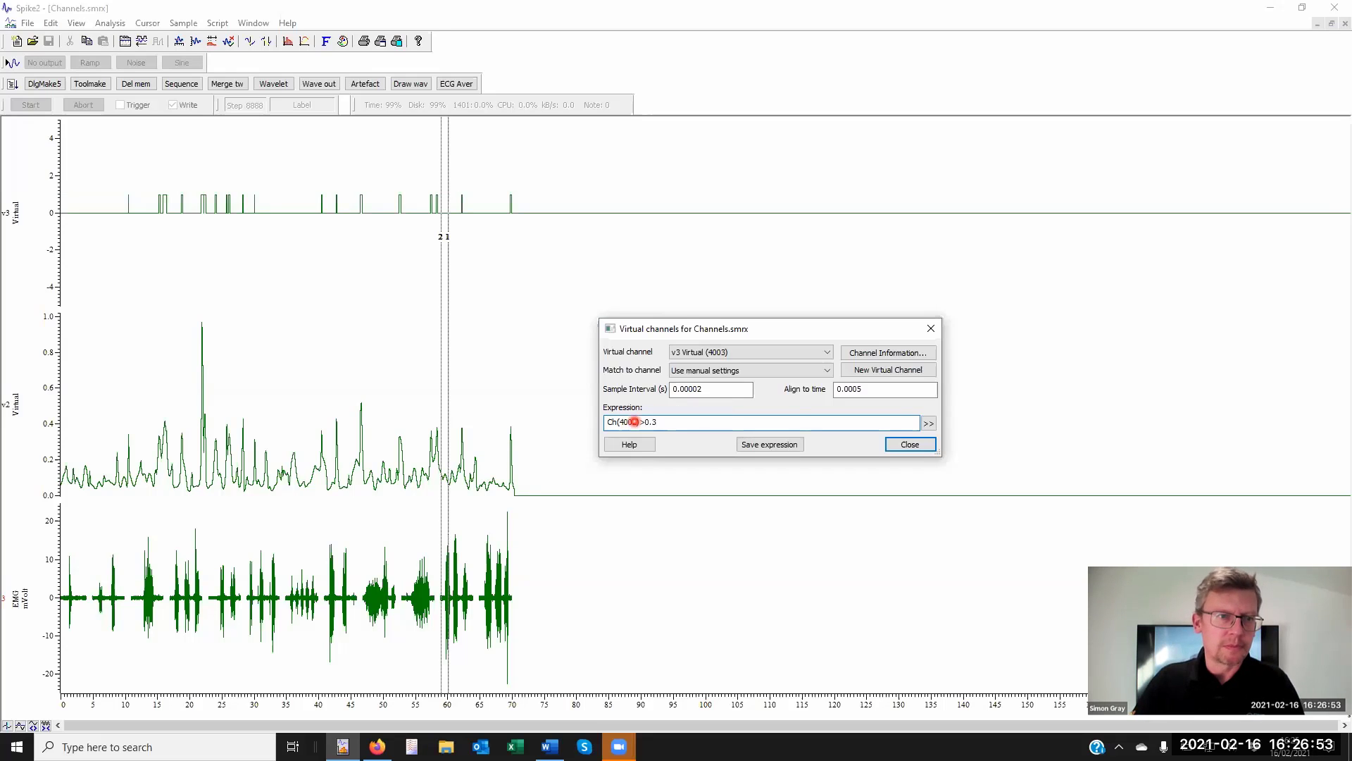
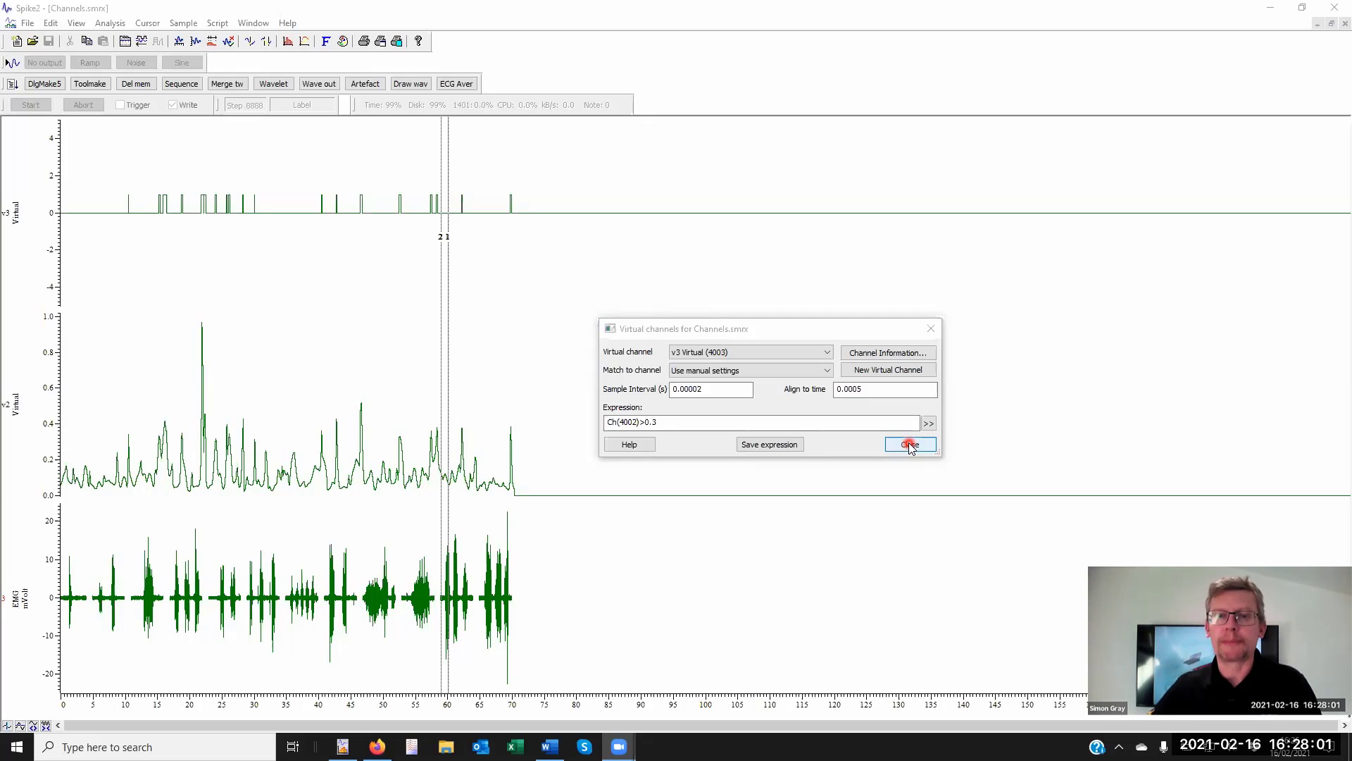
left_click(910, 444)
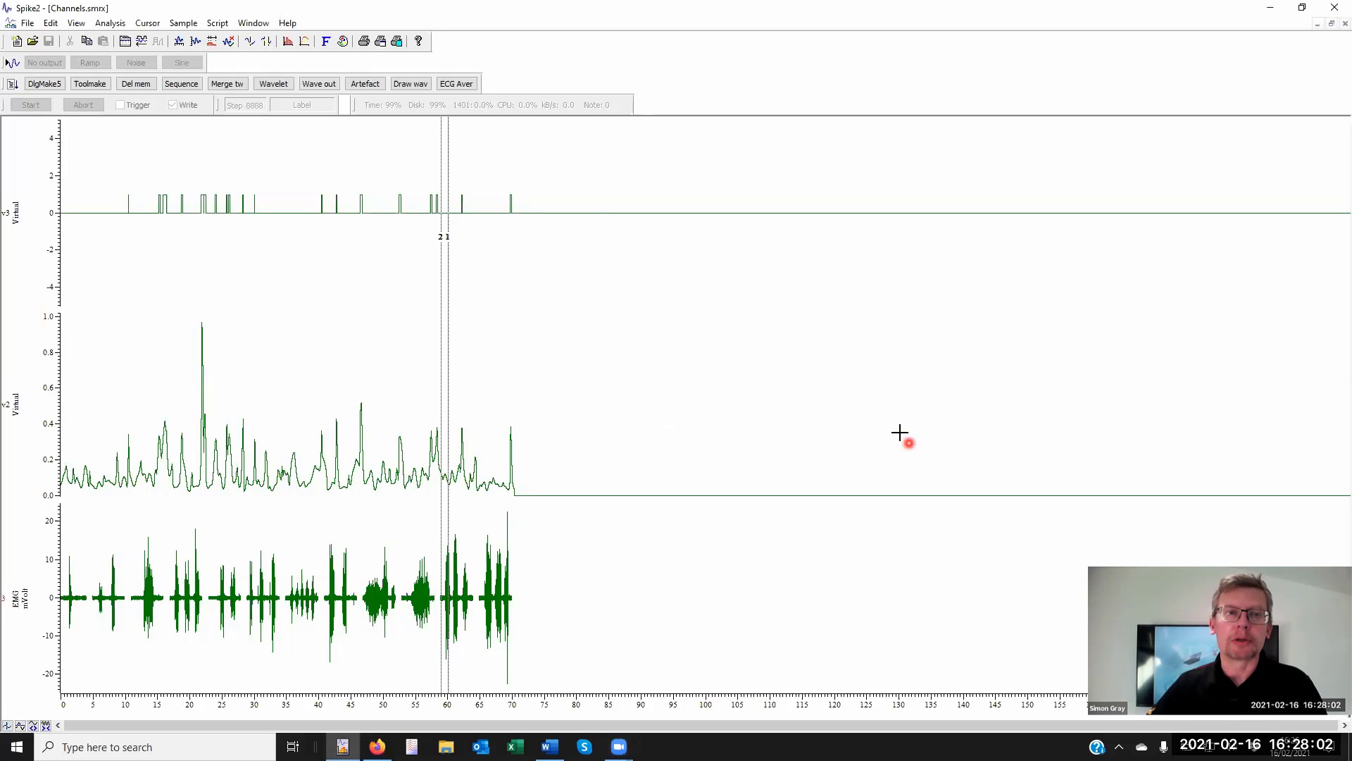
- Start a data file import and filter the file list to Text files (*.TXT;*.ASC;*.CSV;*.TSV)
left_click(28, 24)
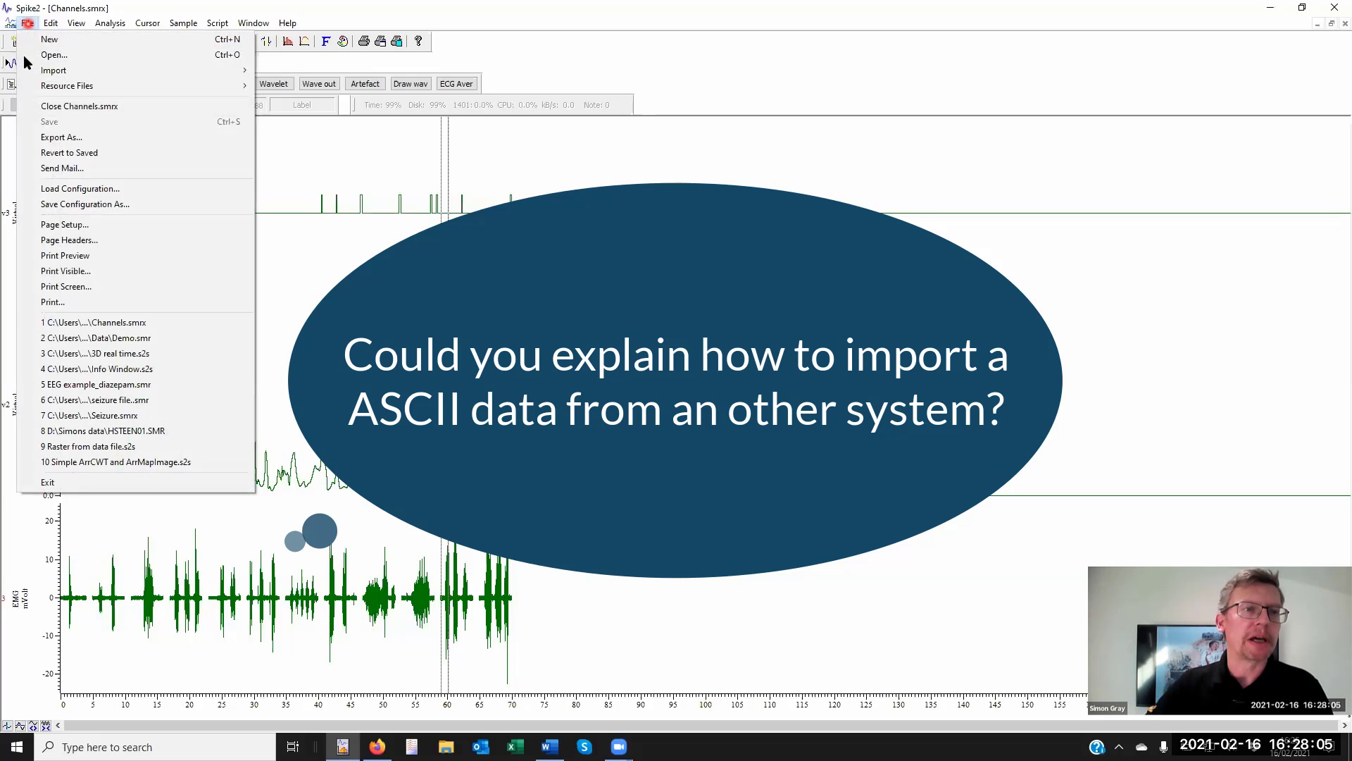
mouse_move(25, 75)
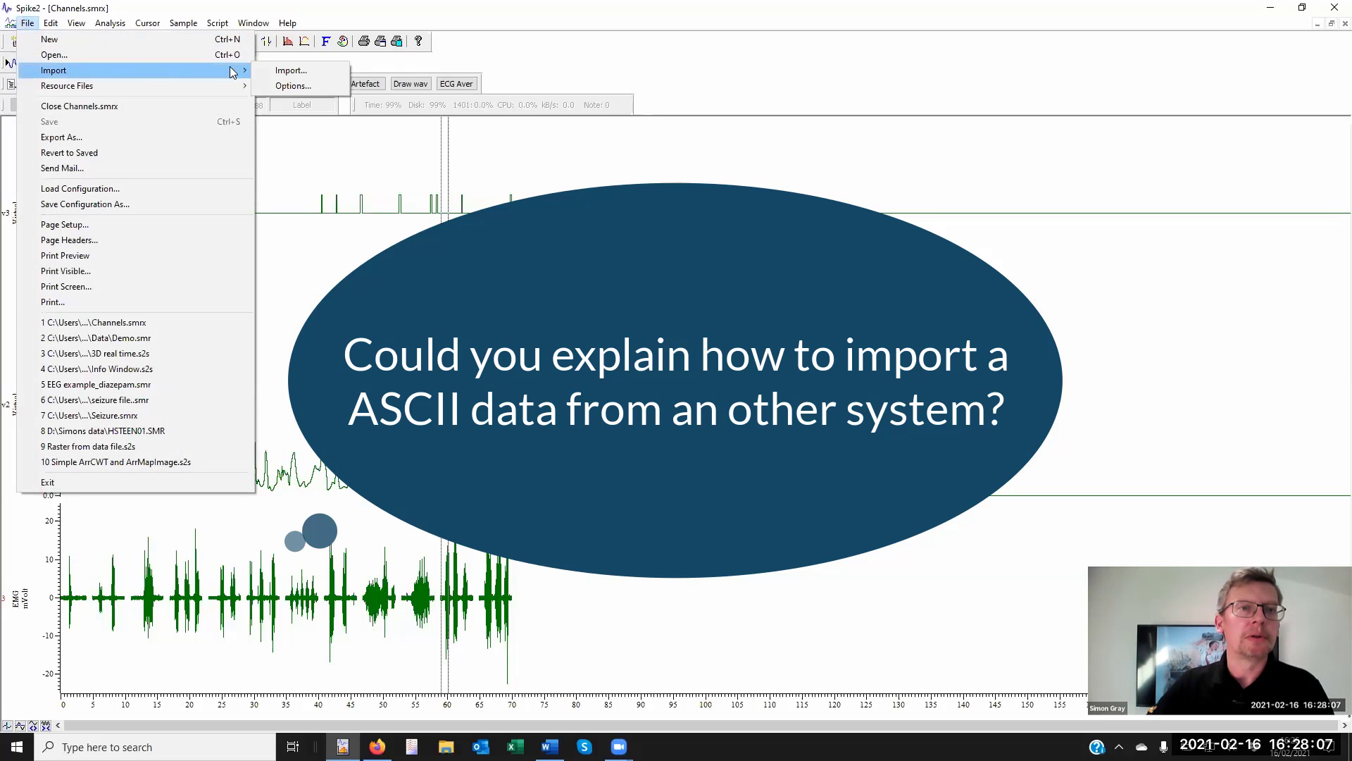
left_click(302, 69)
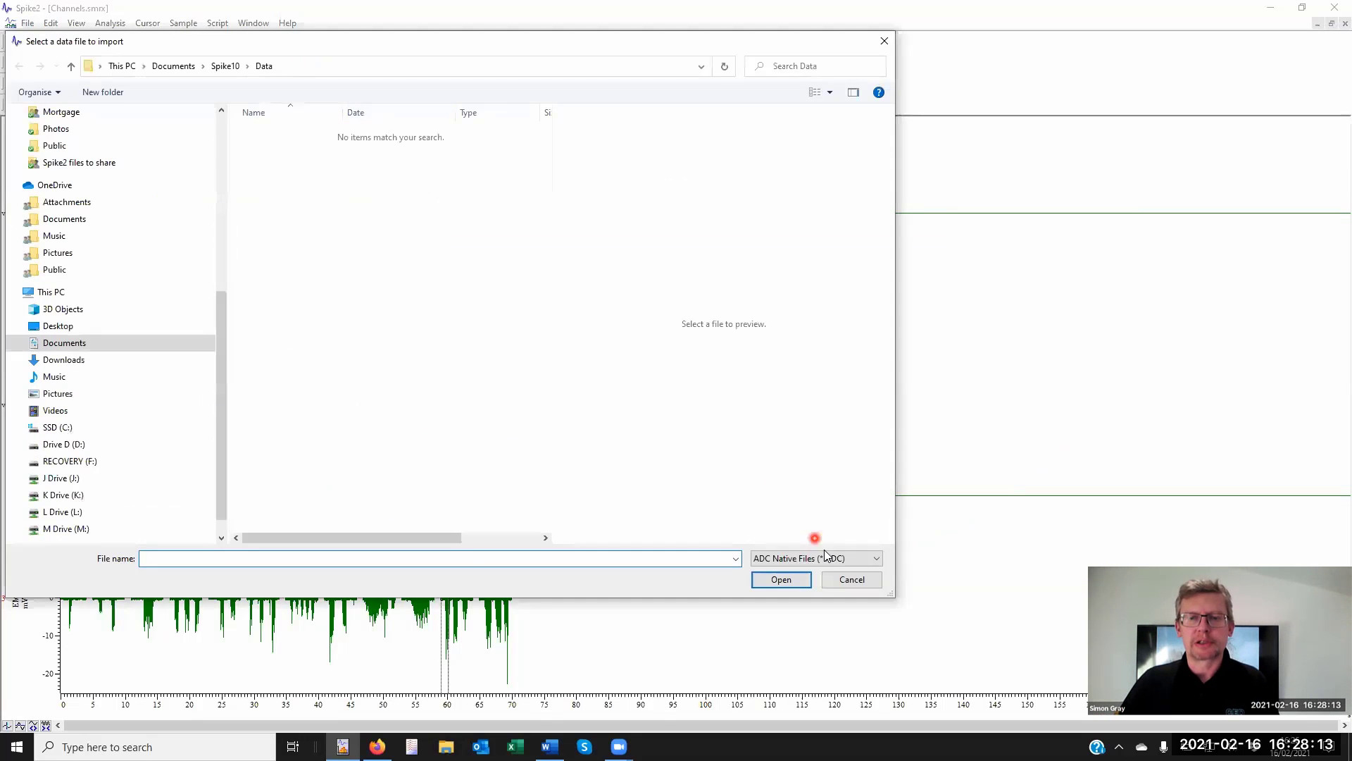
left_click(876, 558)
left_click_drag(963, 270, 963, 417)
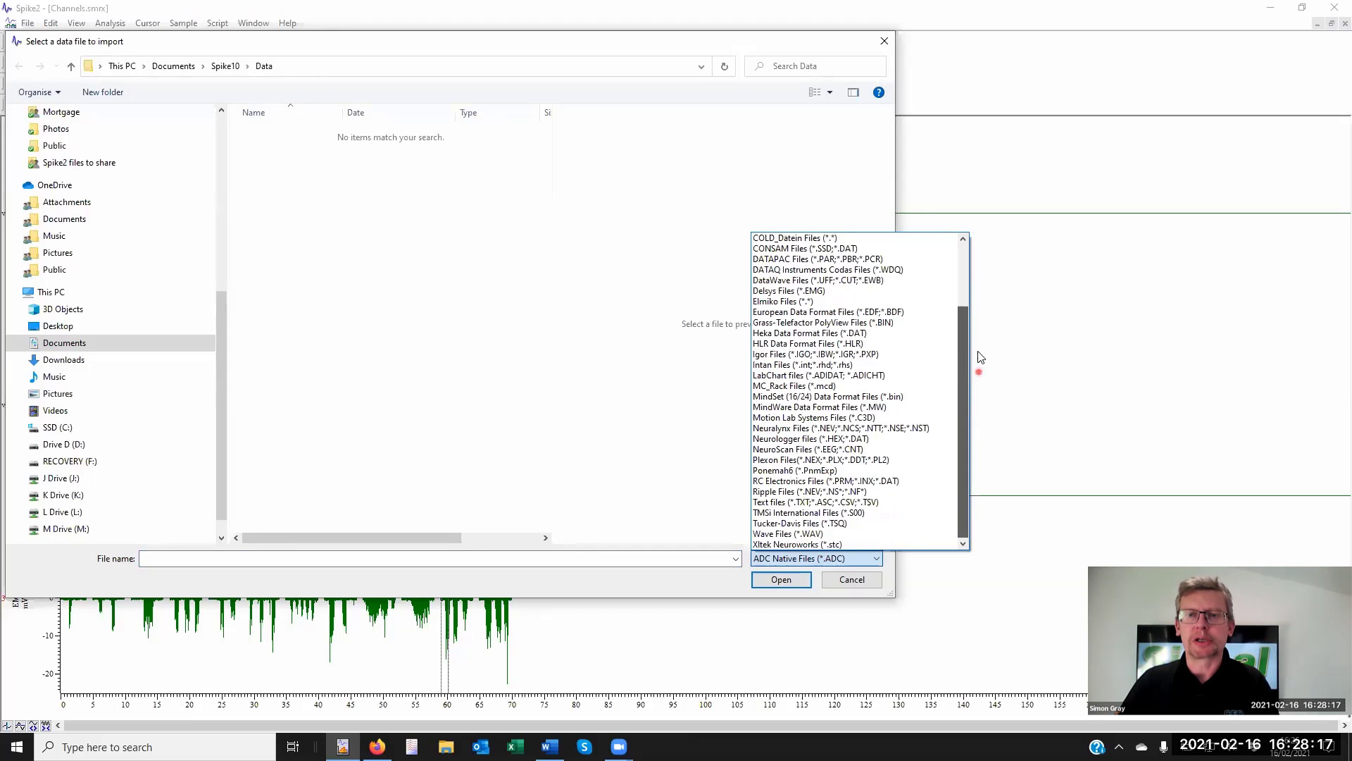
mouse_move(964, 338)
left_mouse_down()
mouse_move(961, 250)
mouse_move(965, 356)
left_mouse_up()
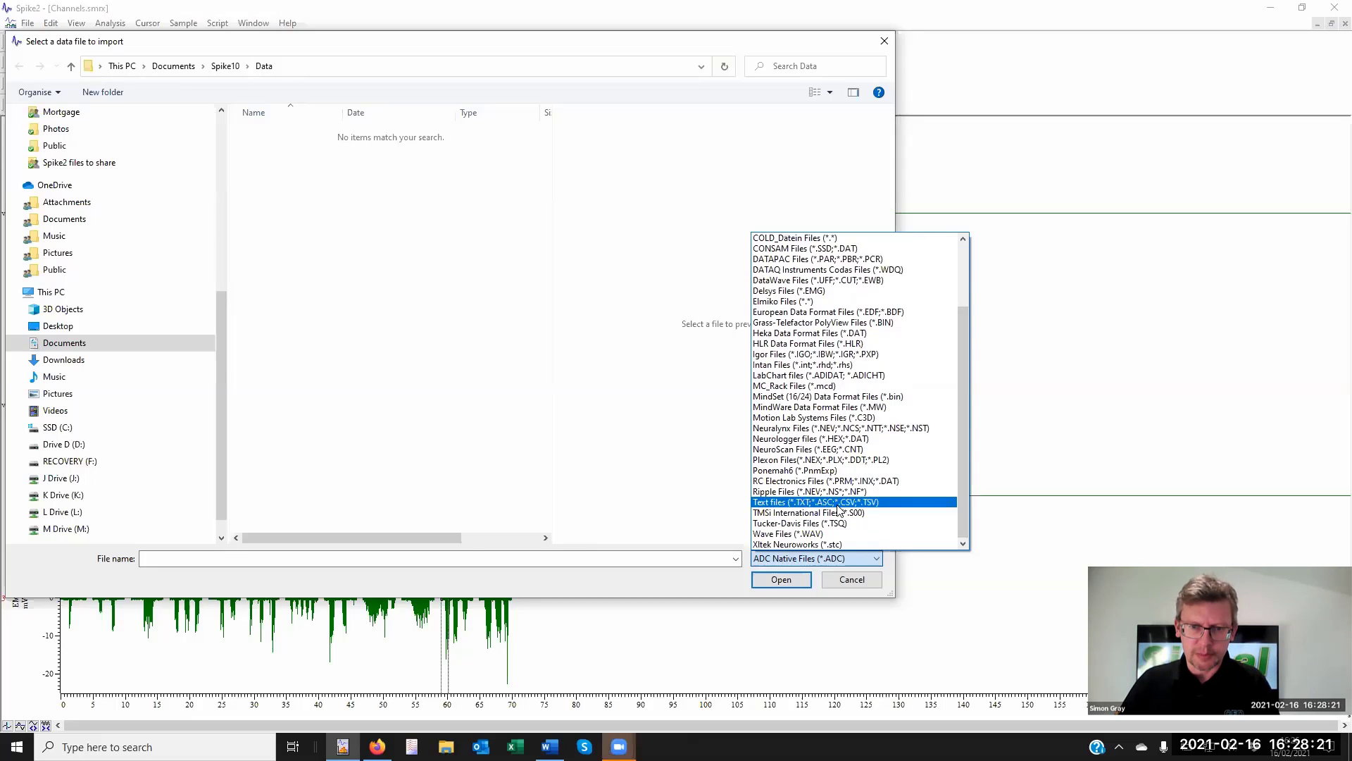
left_click(803, 501)
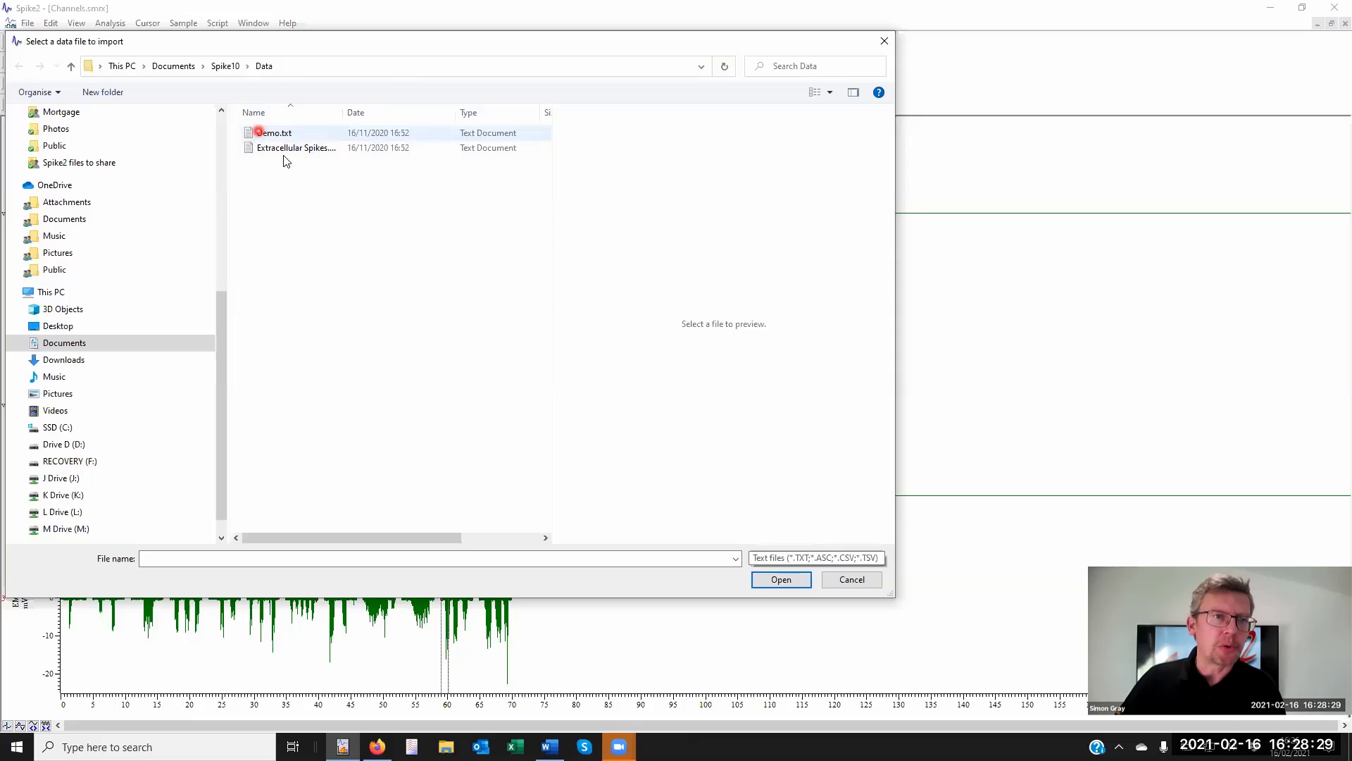
- Preview the text files, open Demo.txt for import, and reposition and enlarge its text file configuration dialog
left_click(258, 136)
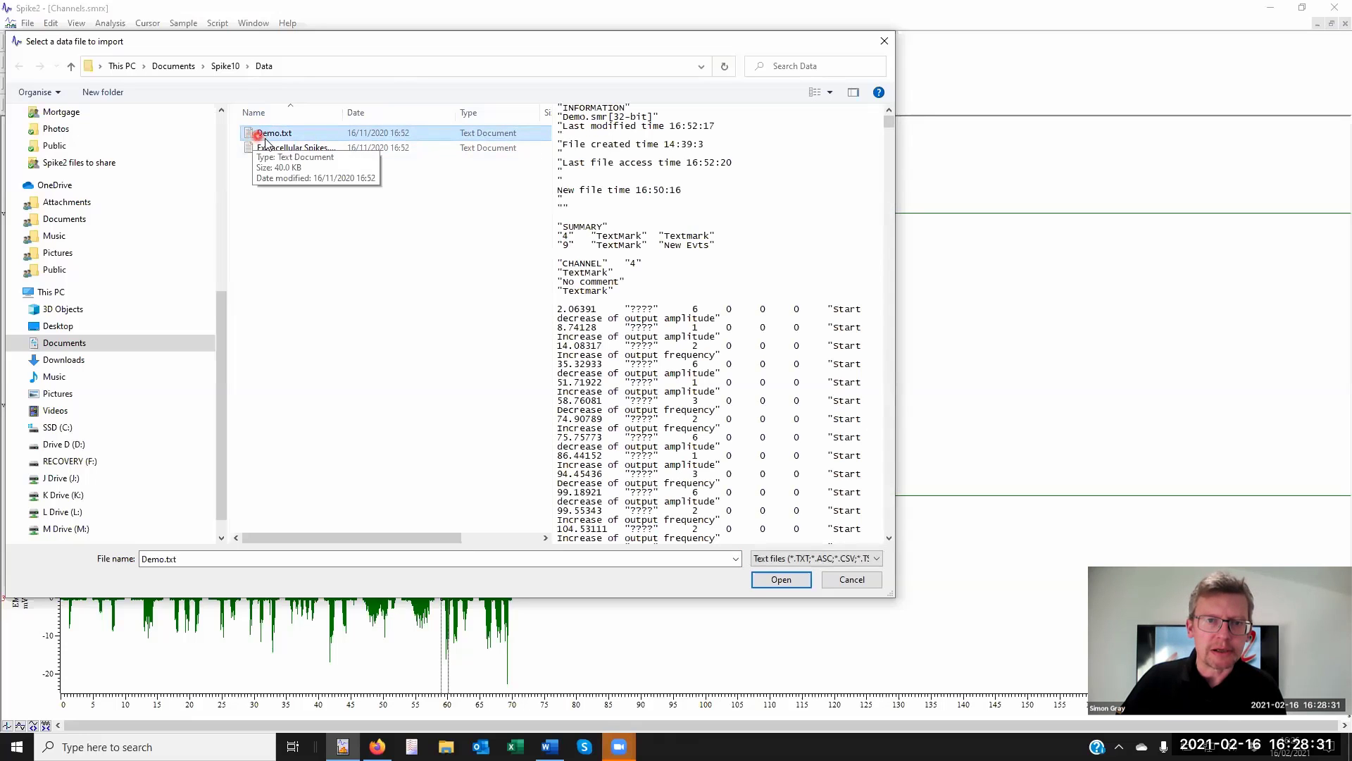
left_click(273, 152)
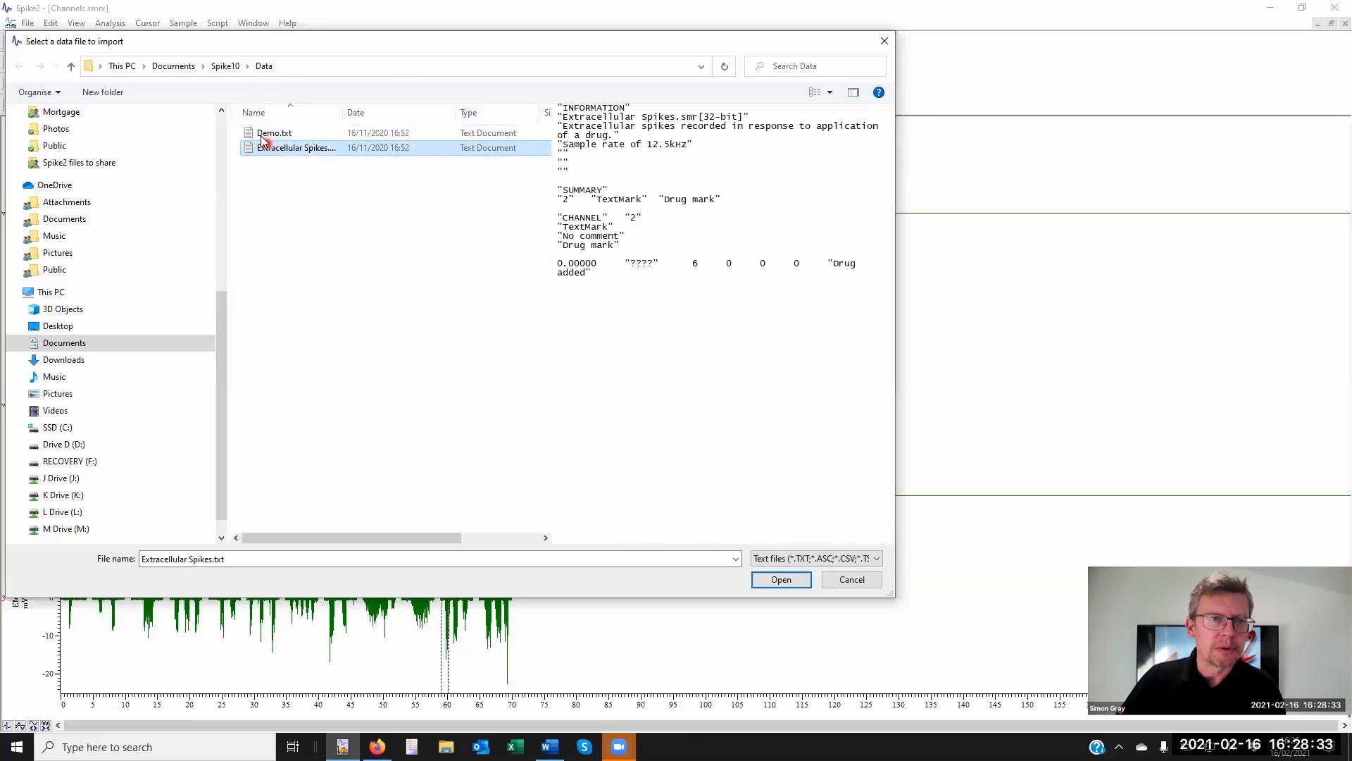
double_click(260, 135)
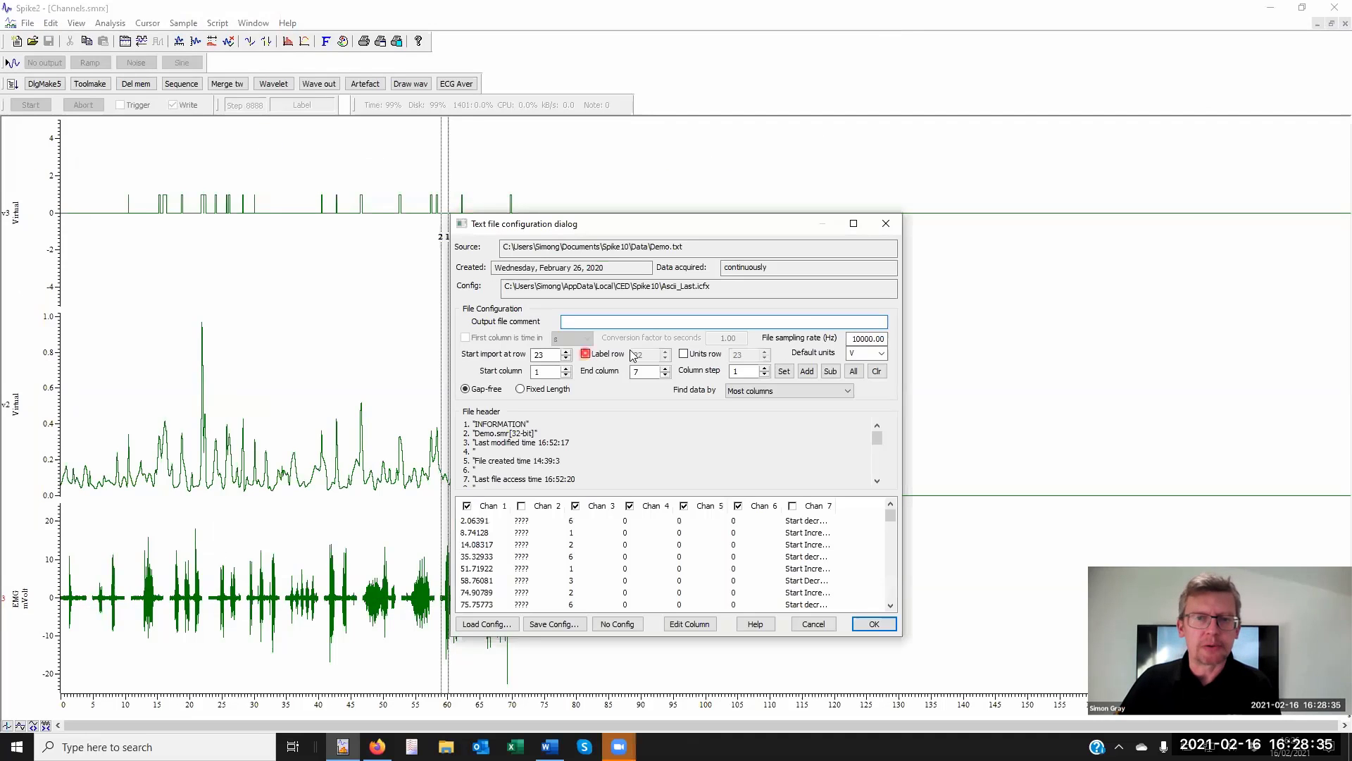
left_click(678, 229)
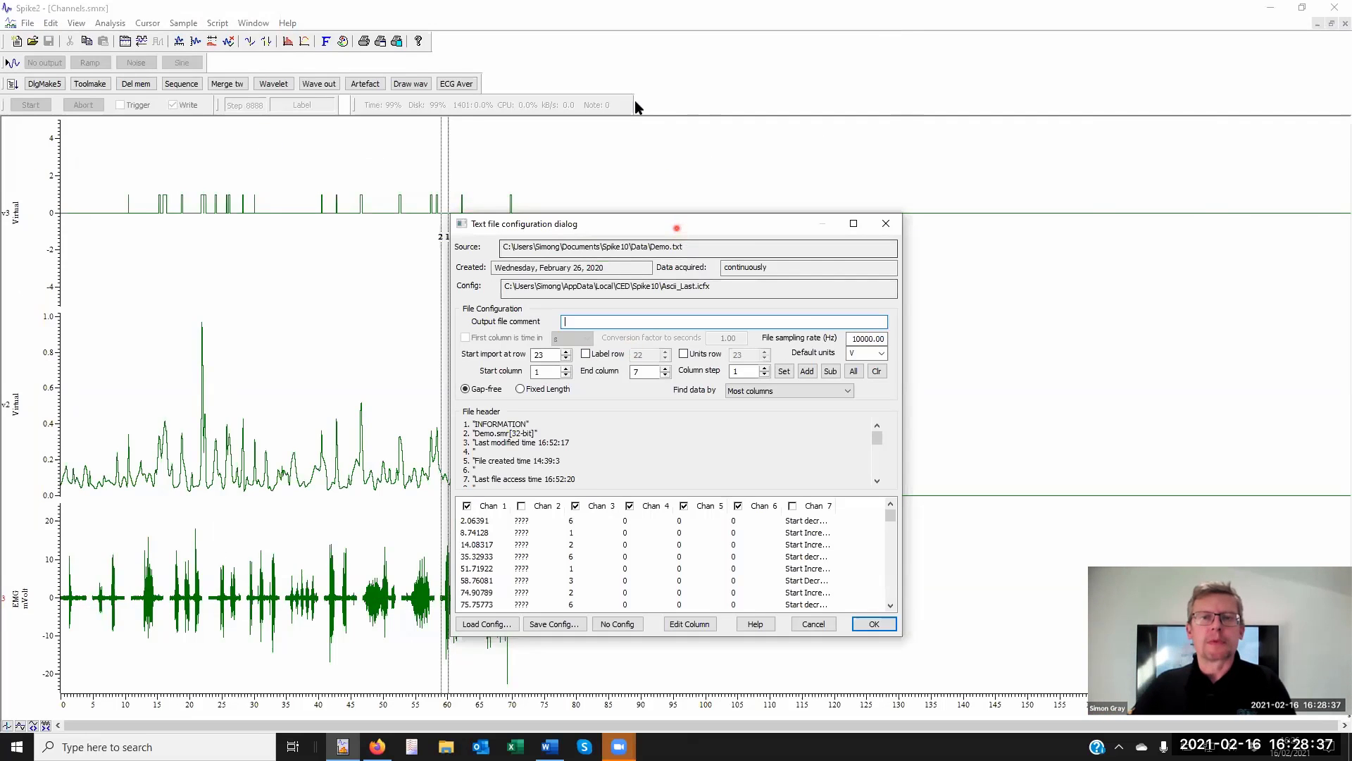
left_click_drag(677, 229, 639, 62)
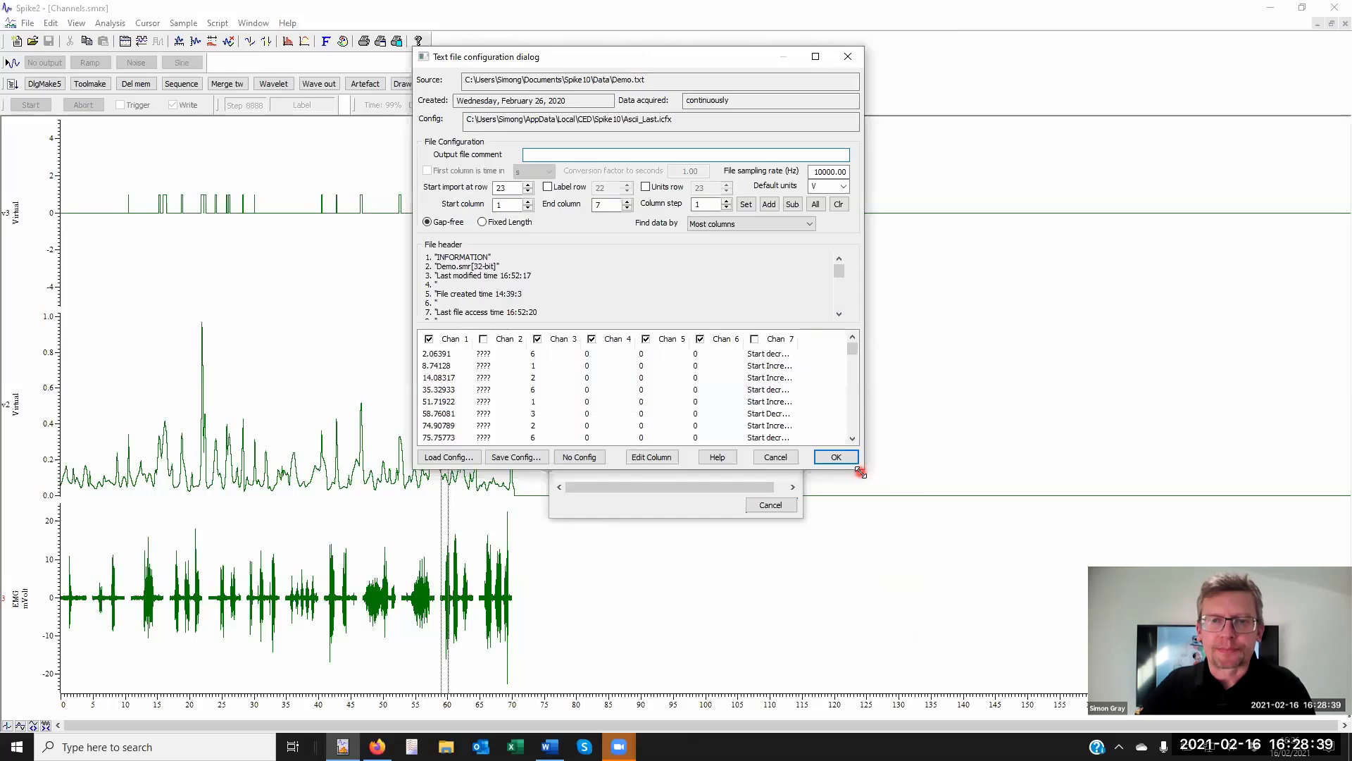
left_click_drag(861, 472, 1203, 617)
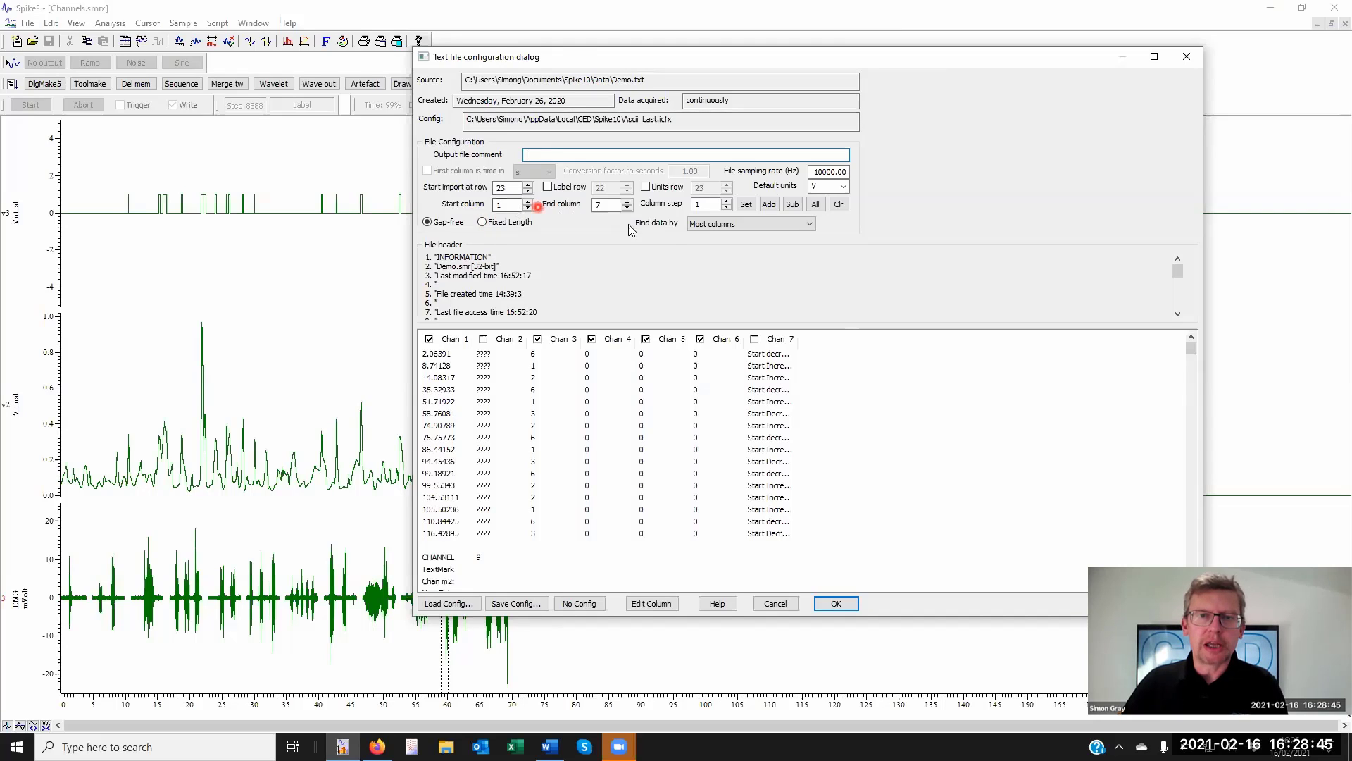
- Include Chan 2 in the text import as a text column and exclude Chan 3 and Chan 4
left_click(592, 604)
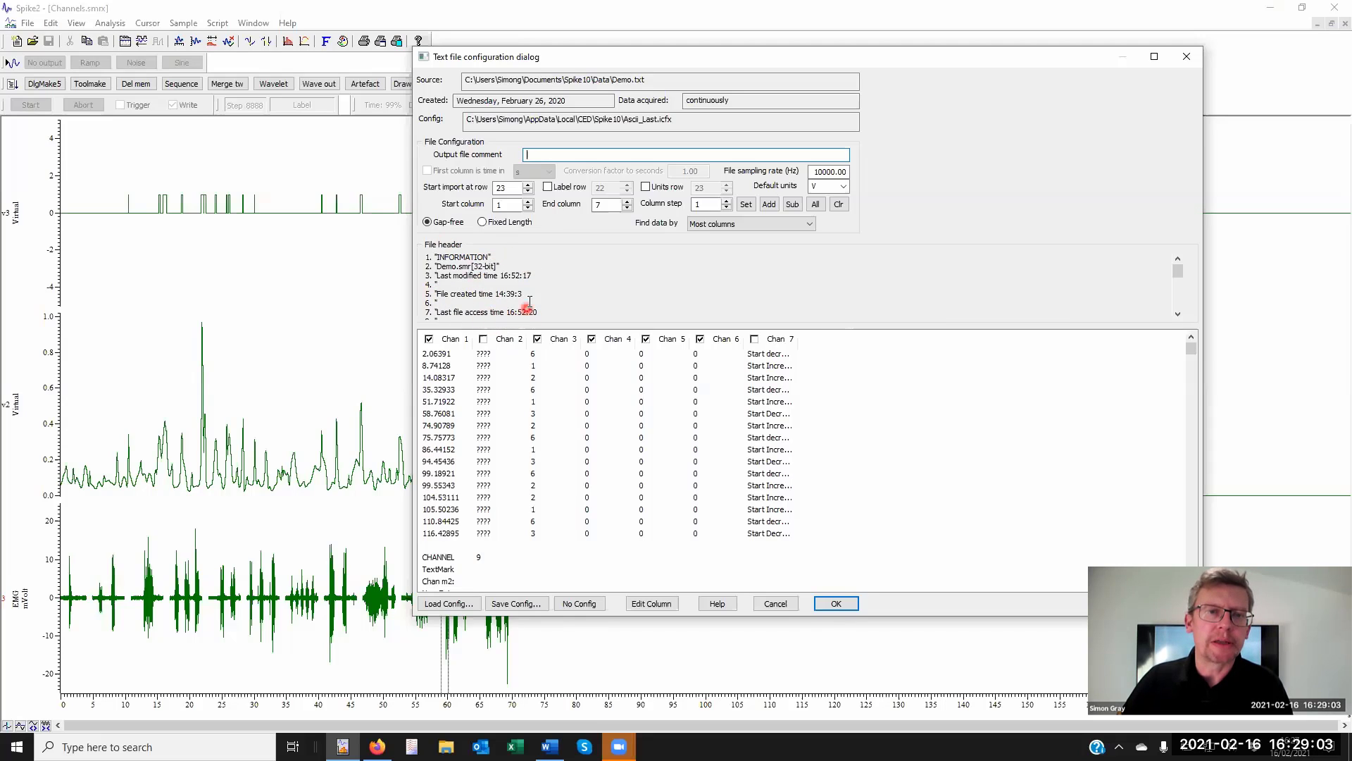
left_click(497, 345)
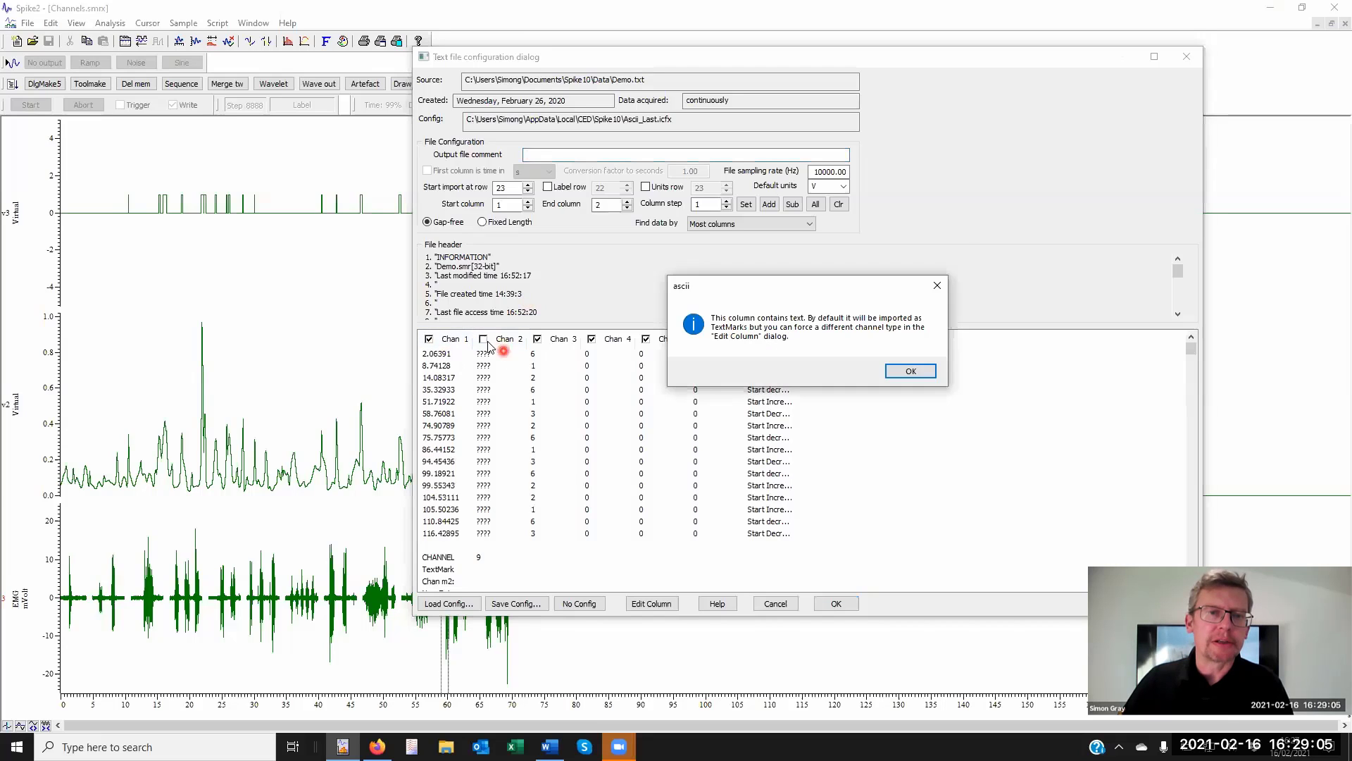
left_click(910, 371)
left_click(483, 339)
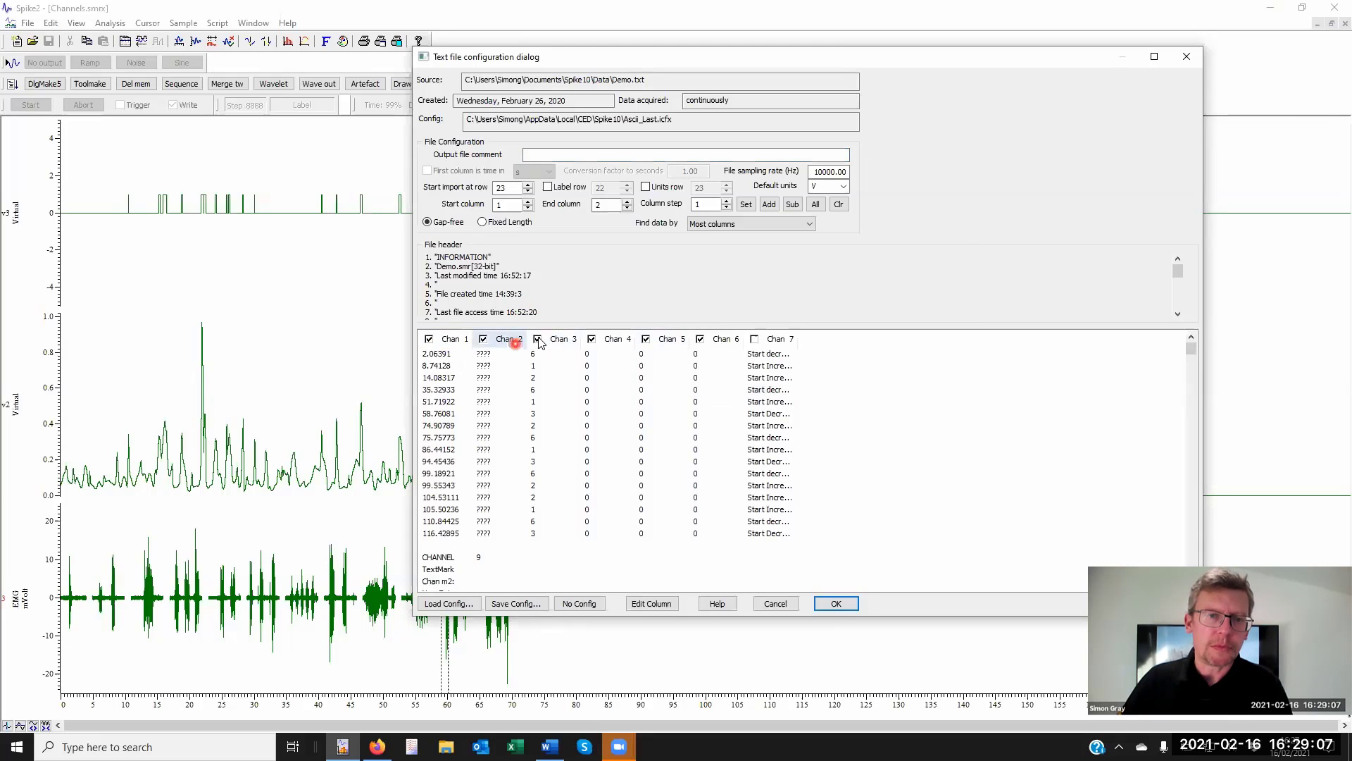
left_click(537, 340)
left_click(591, 340)
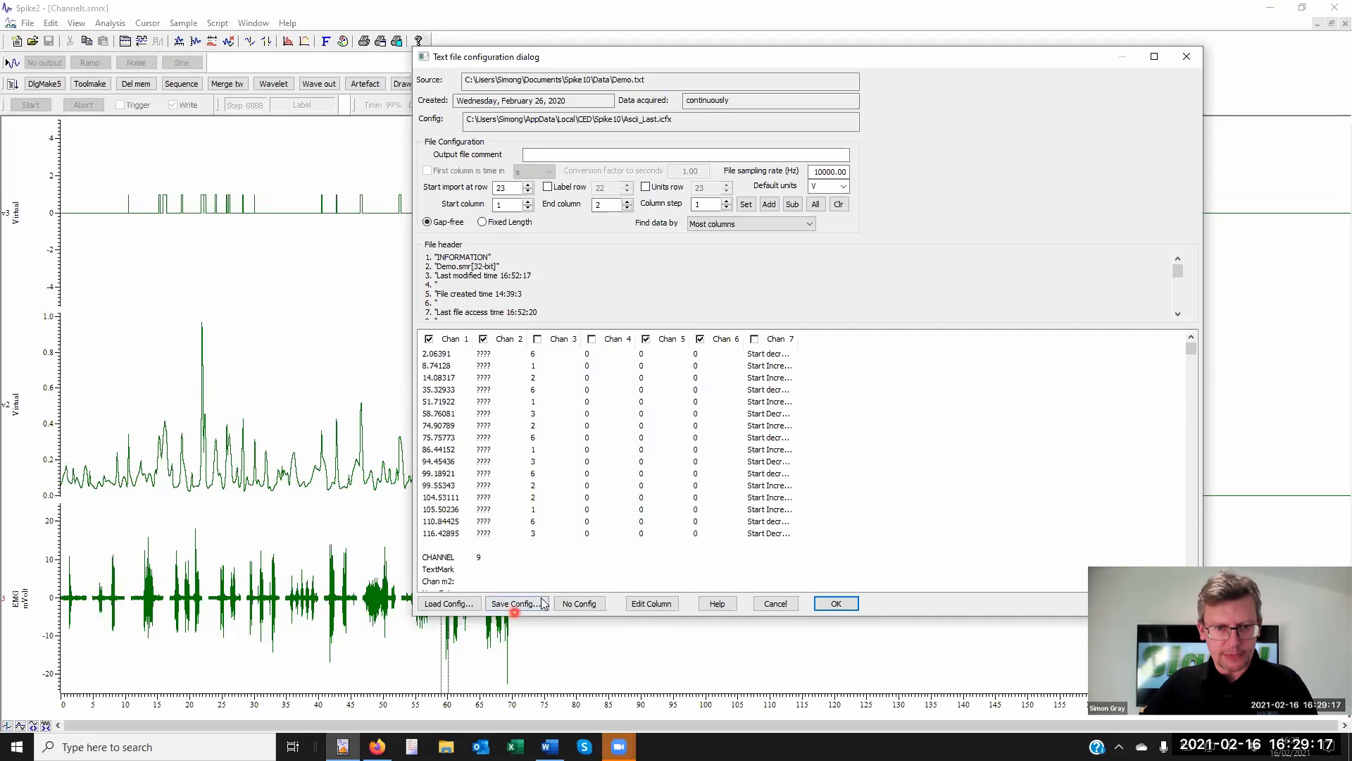
left_click(516, 603)
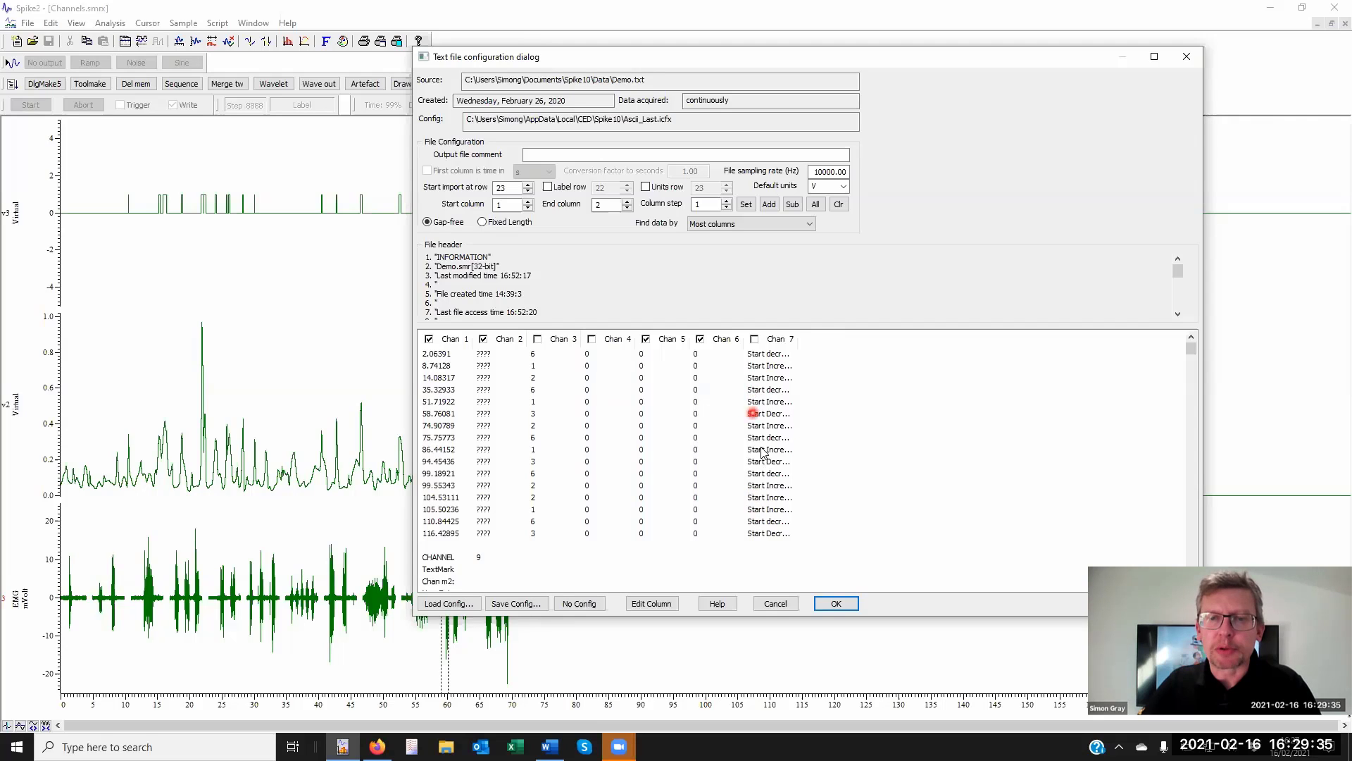
- Examine the column information of the imported channels, from Chan 7 through Chan 5, including the sampling rate setting
double_click(779, 404)
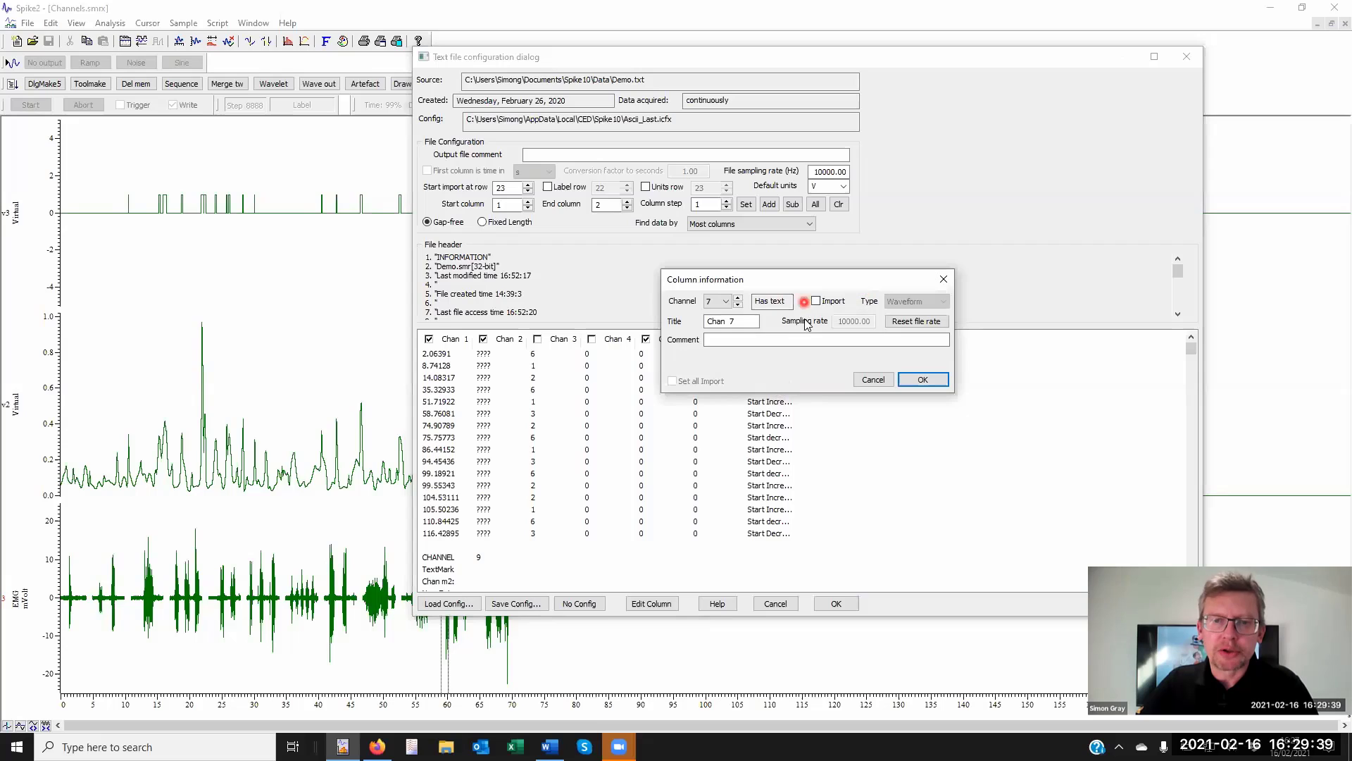
left_click(737, 300)
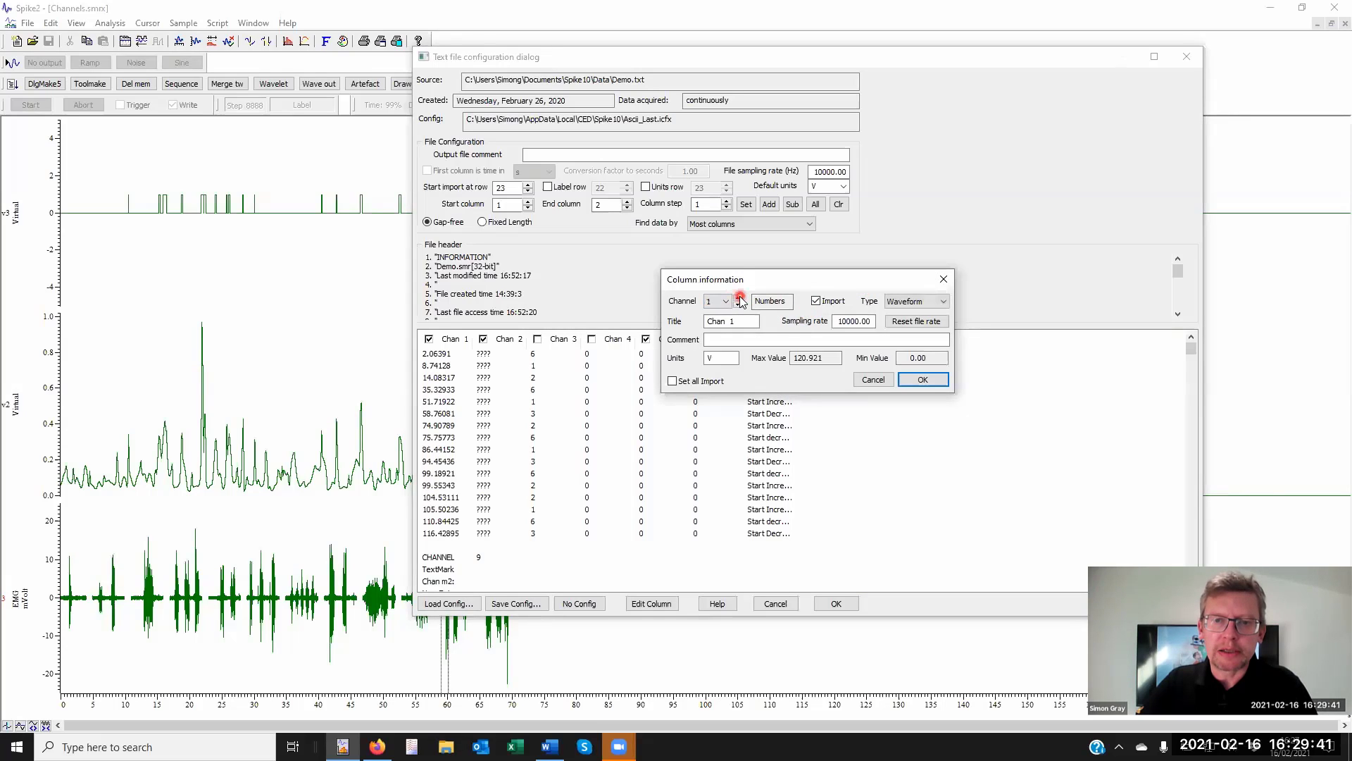
left_click(739, 298)
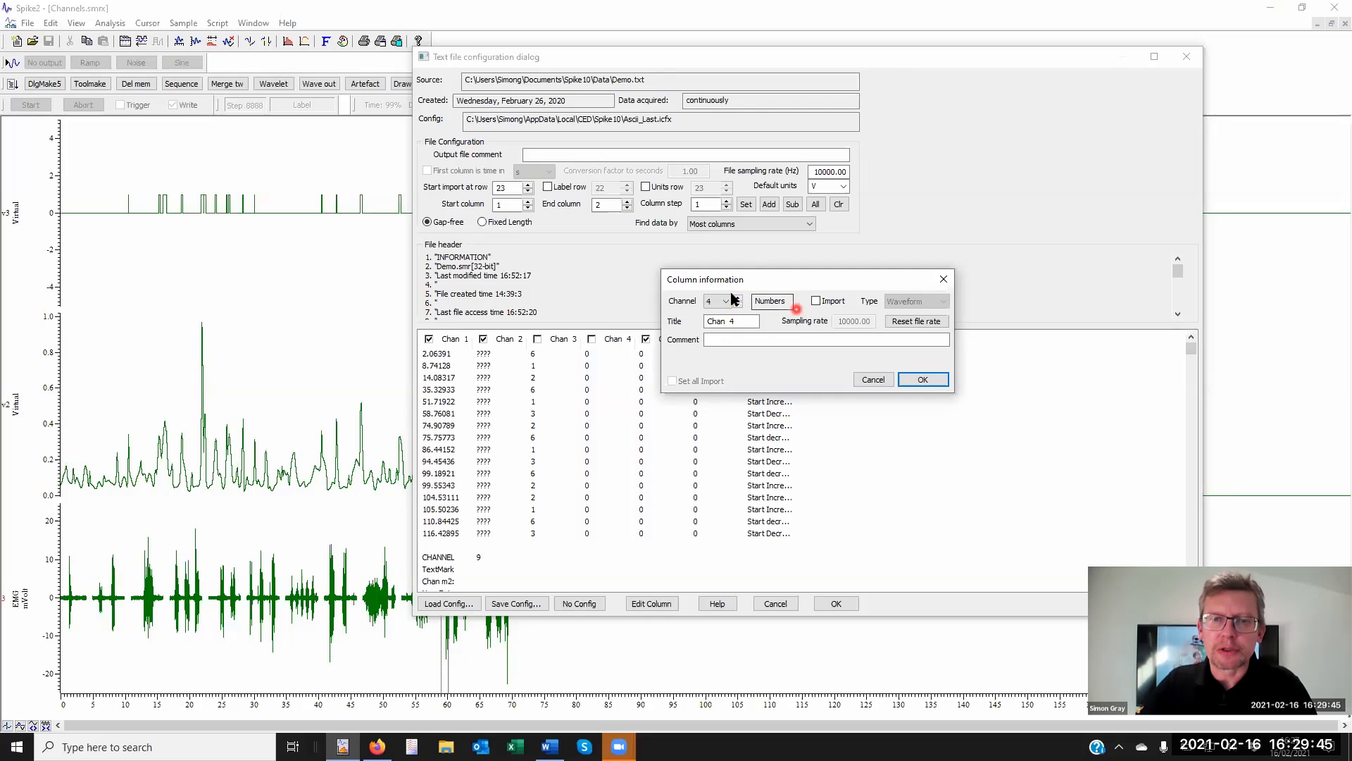
left_click(738, 297)
left_click(737, 297)
double_click(855, 321)
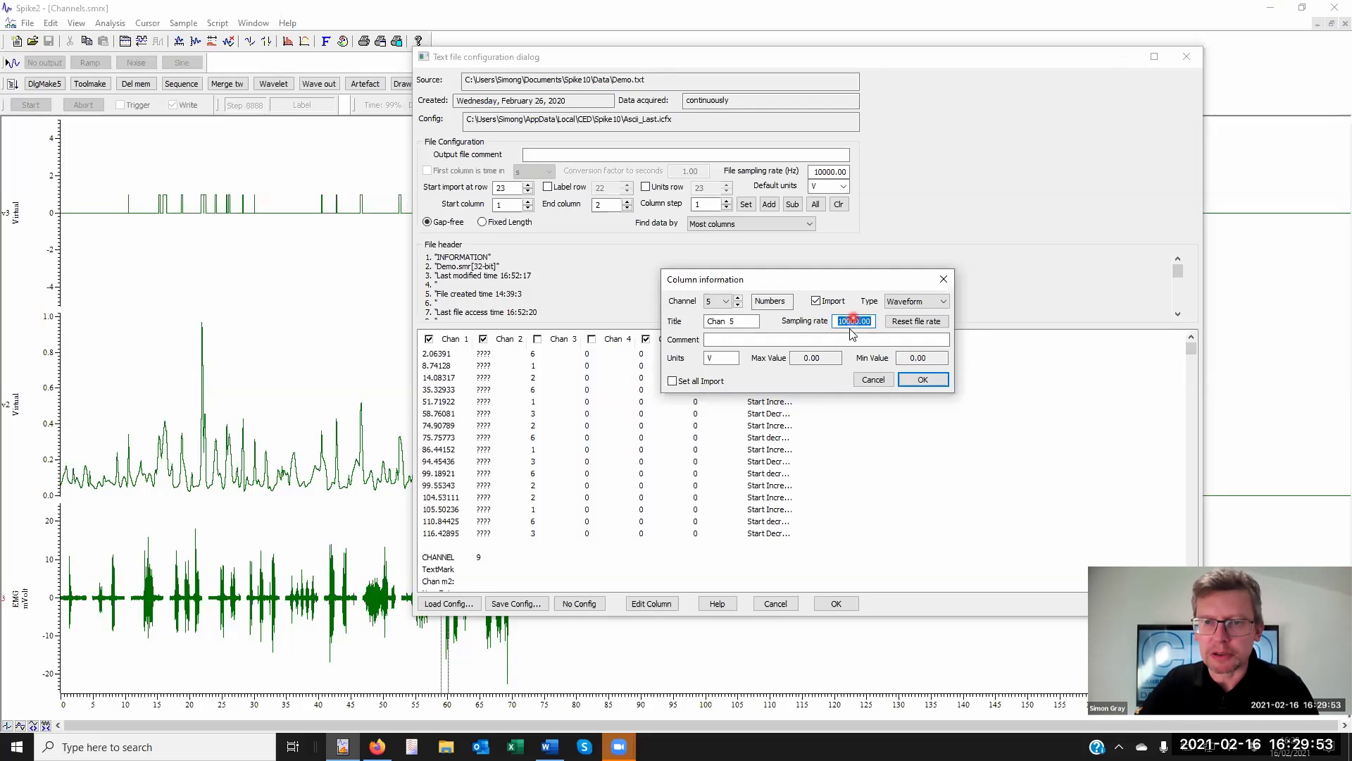
left_click_drag(838, 322, 866, 321)
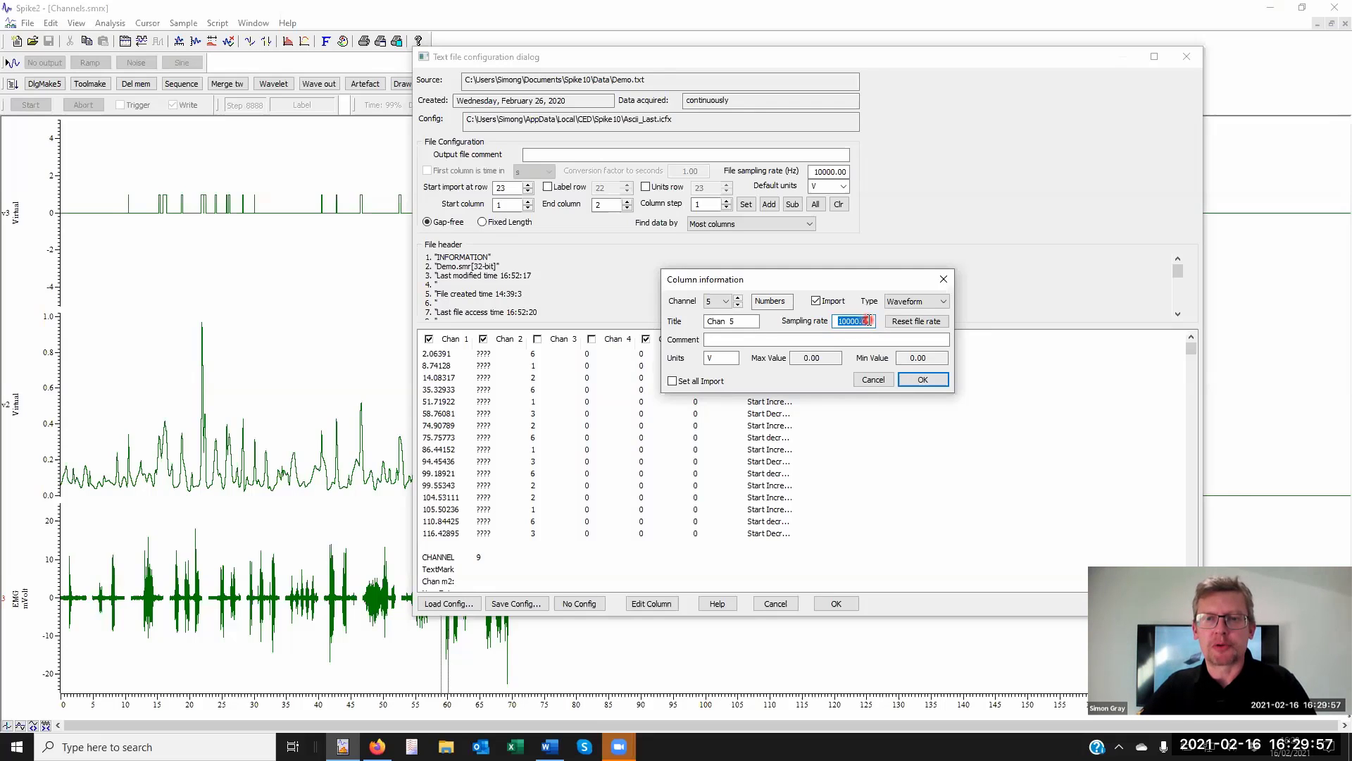
- Cancel the column information and abort the text file import without saving the configuration options
left_click(872, 381)
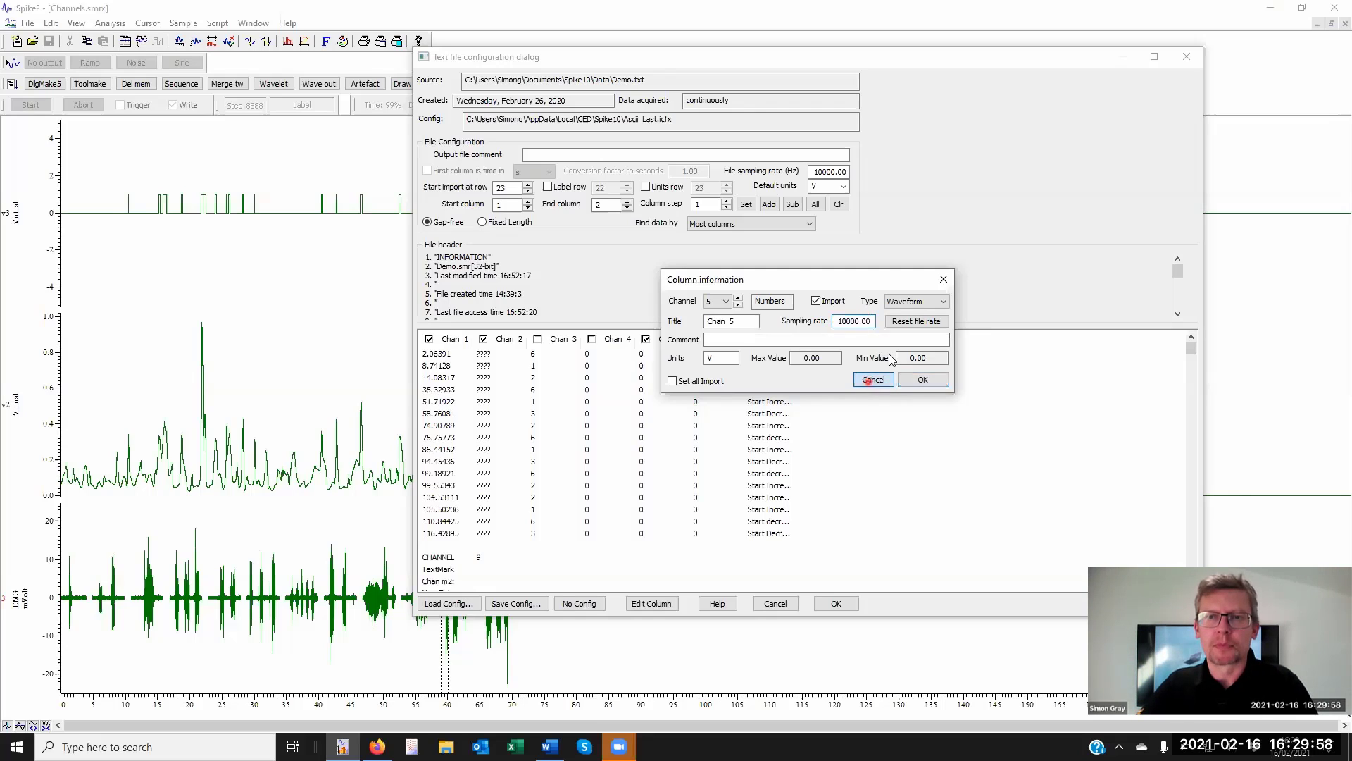
left_click(1187, 58)
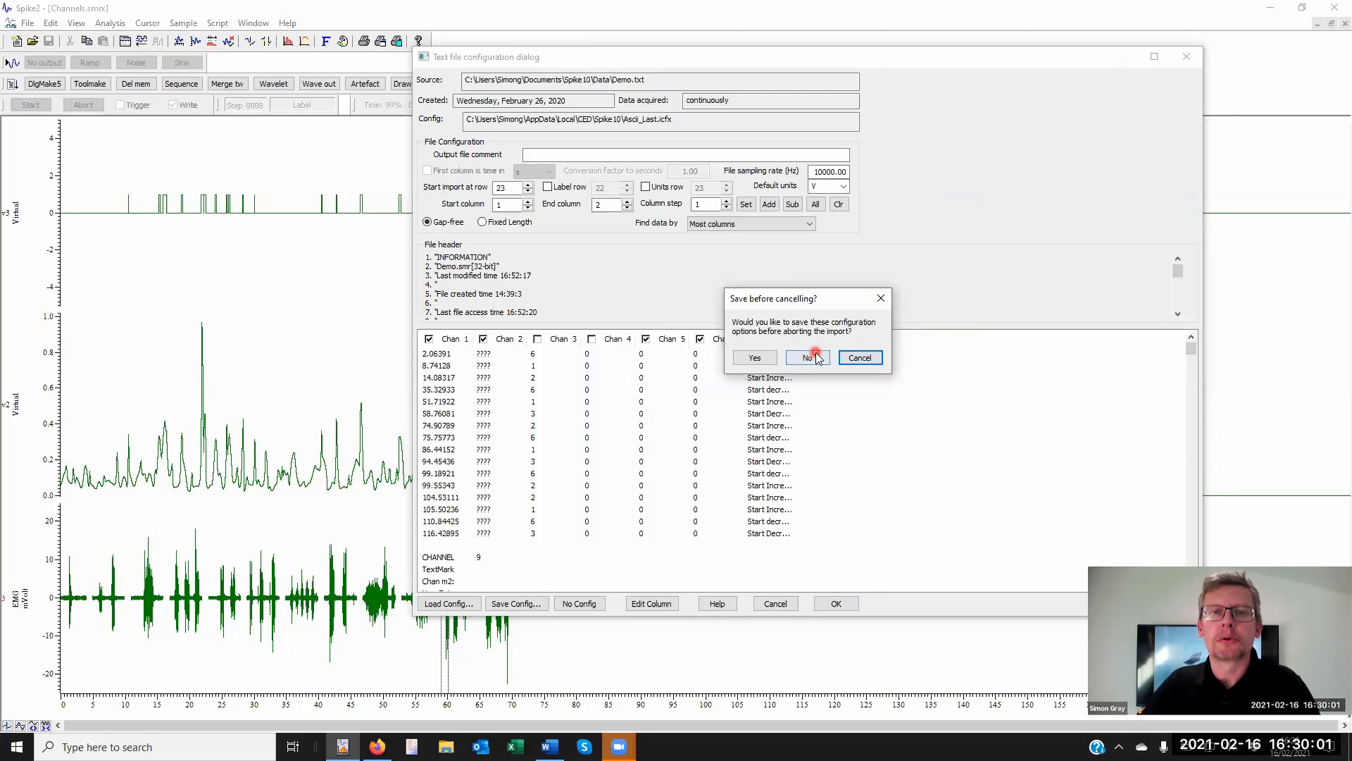
left_click(808, 358)
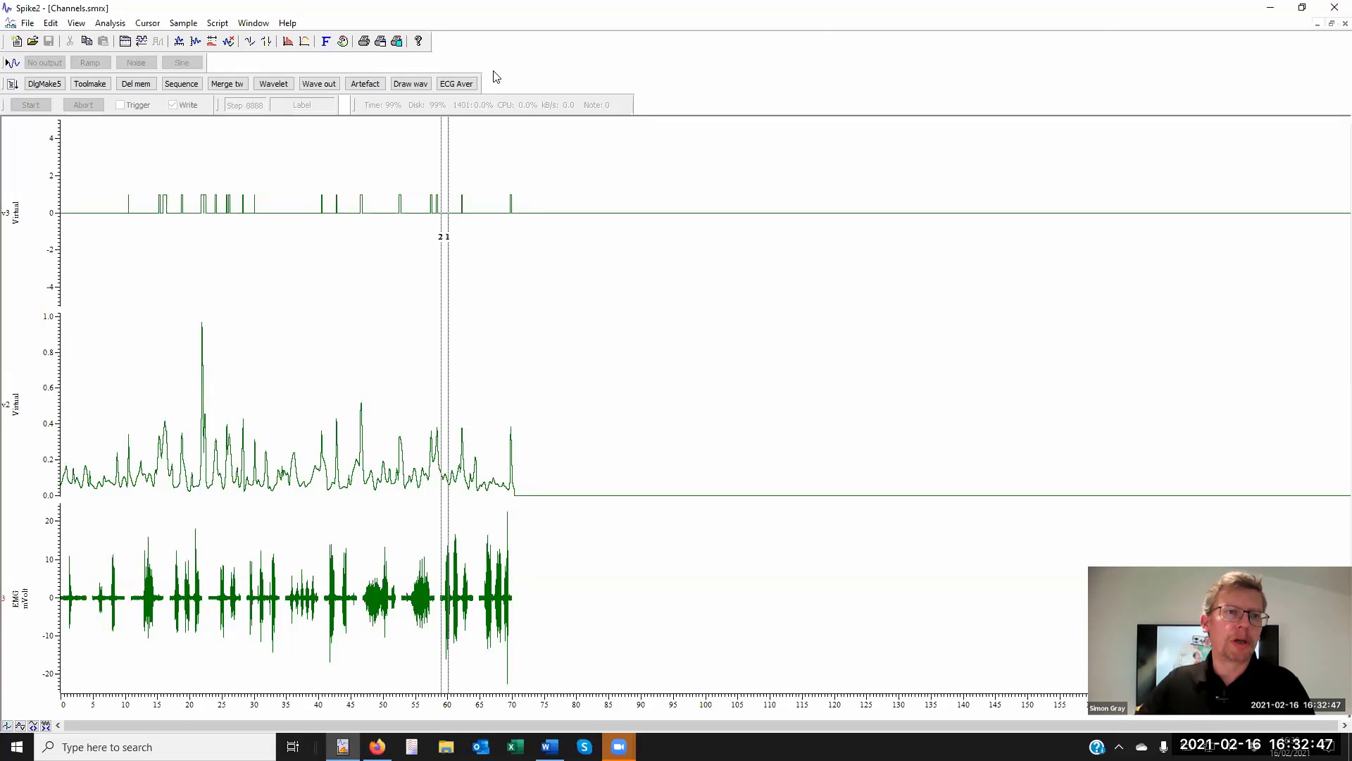
- Set the sampling configuration's sequencer to use the graphical sequence editor, with digital output bit 9 and DAC output 1 deselected
left_click(183, 22)
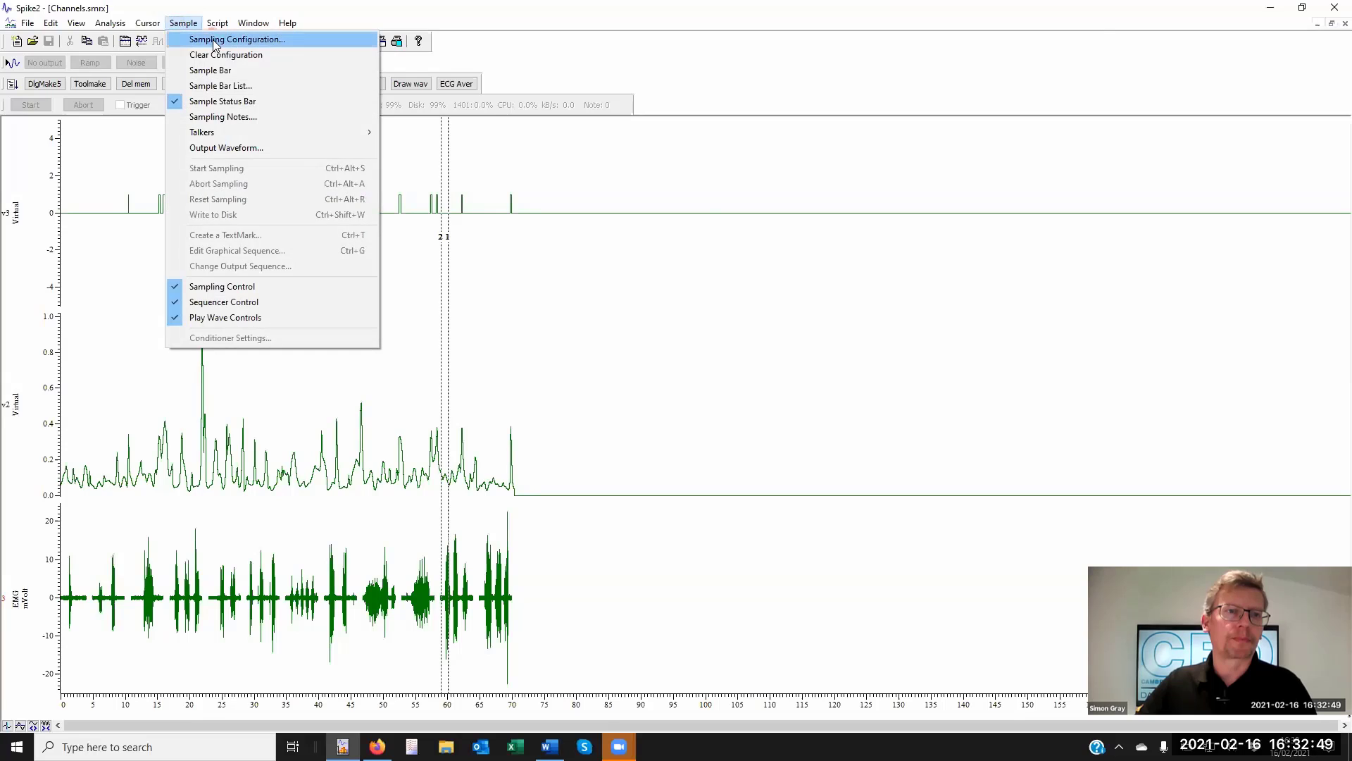
left_click(215, 40)
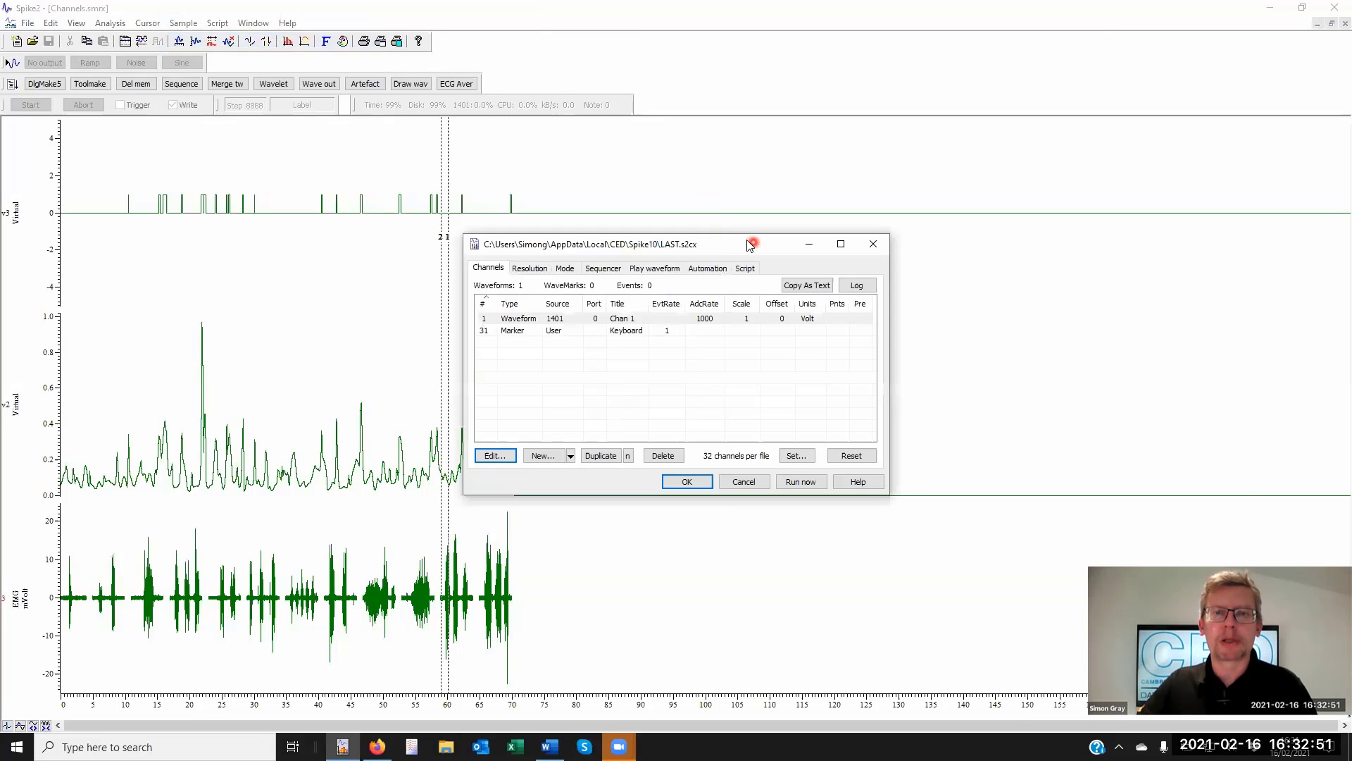
left_click(600, 268)
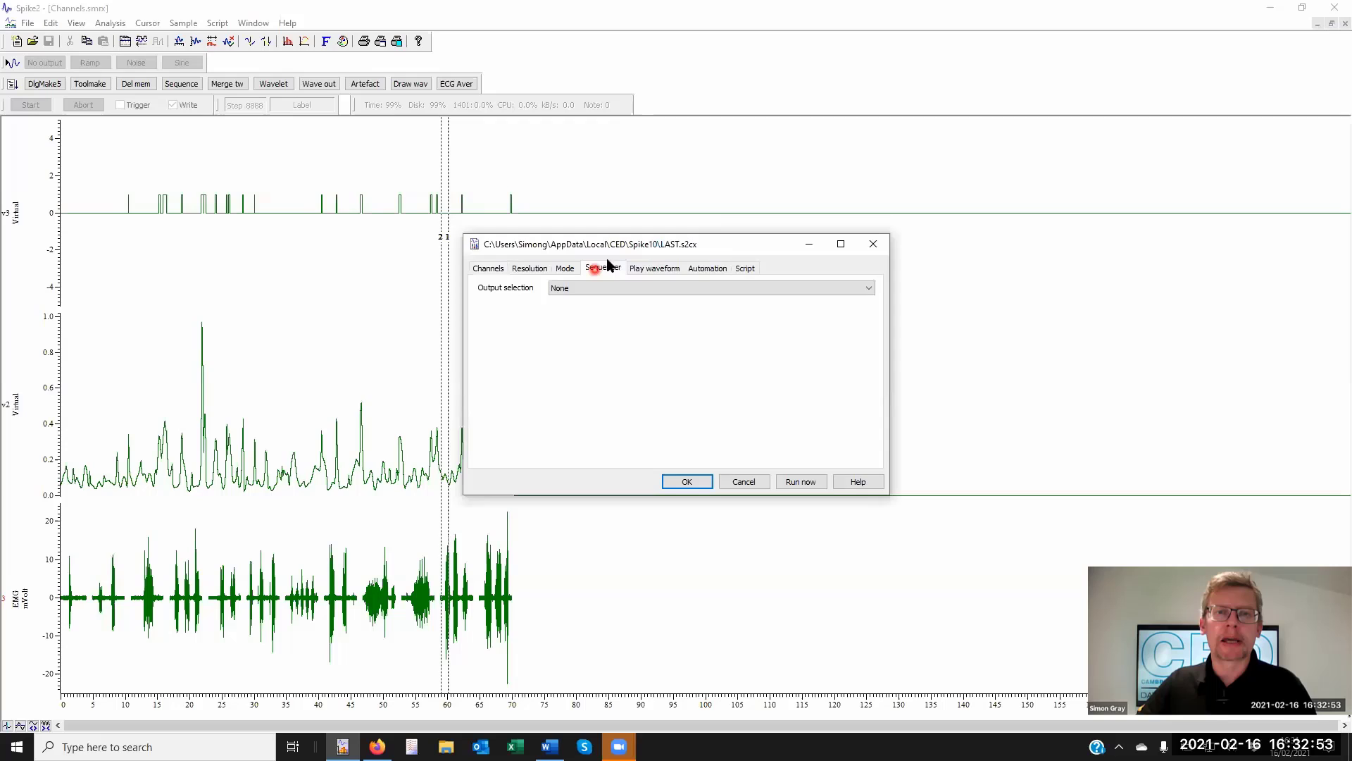
left_click(778, 290)
left_click(611, 319)
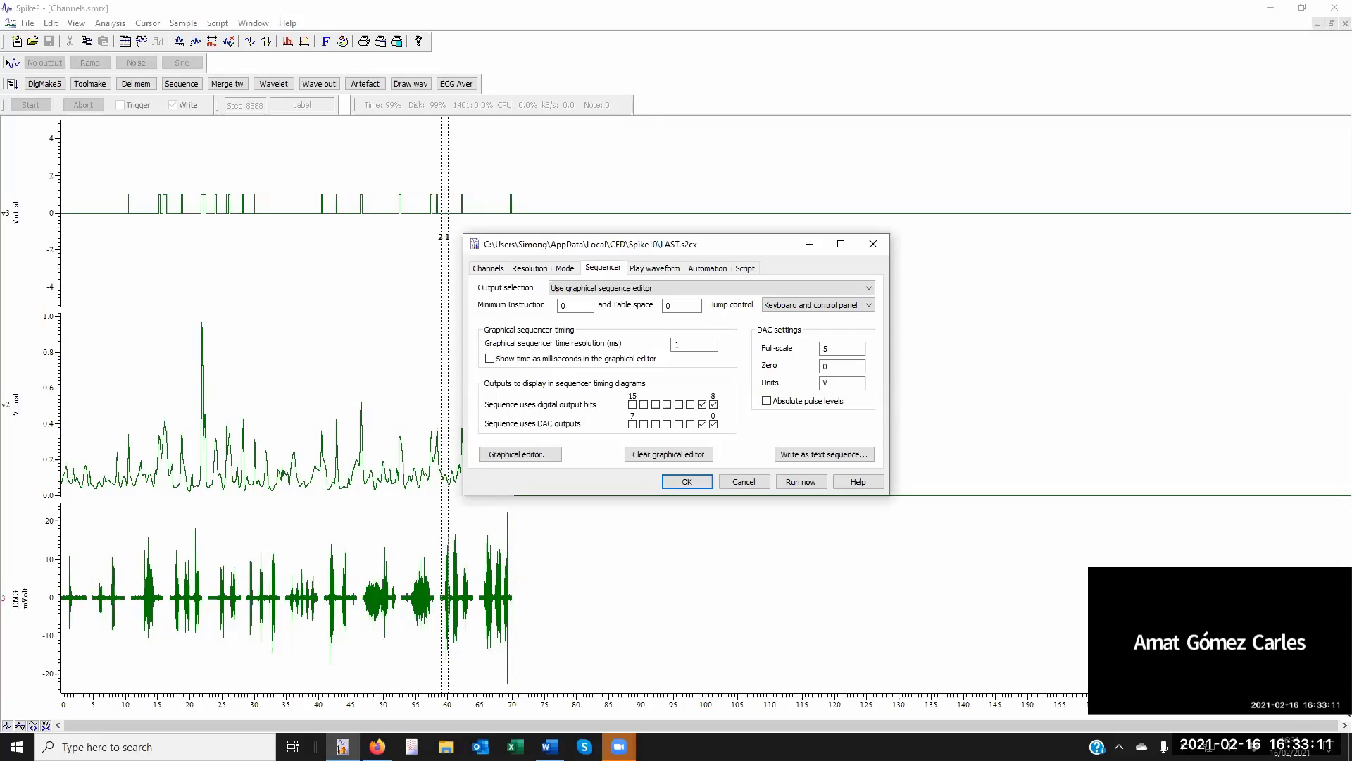
left_click(702, 405)
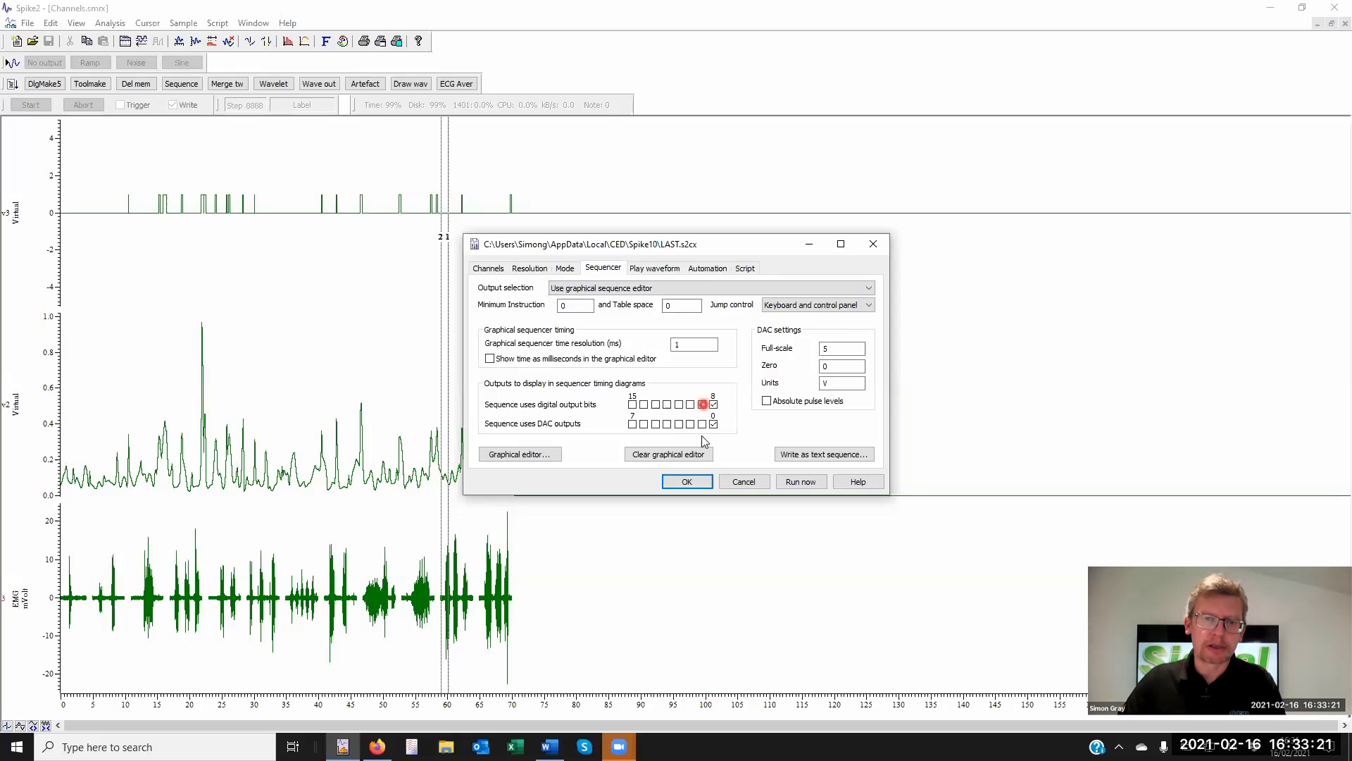
- Open Section L in the graphical sequence editor and enlarge the editor window
left_click(525, 454)
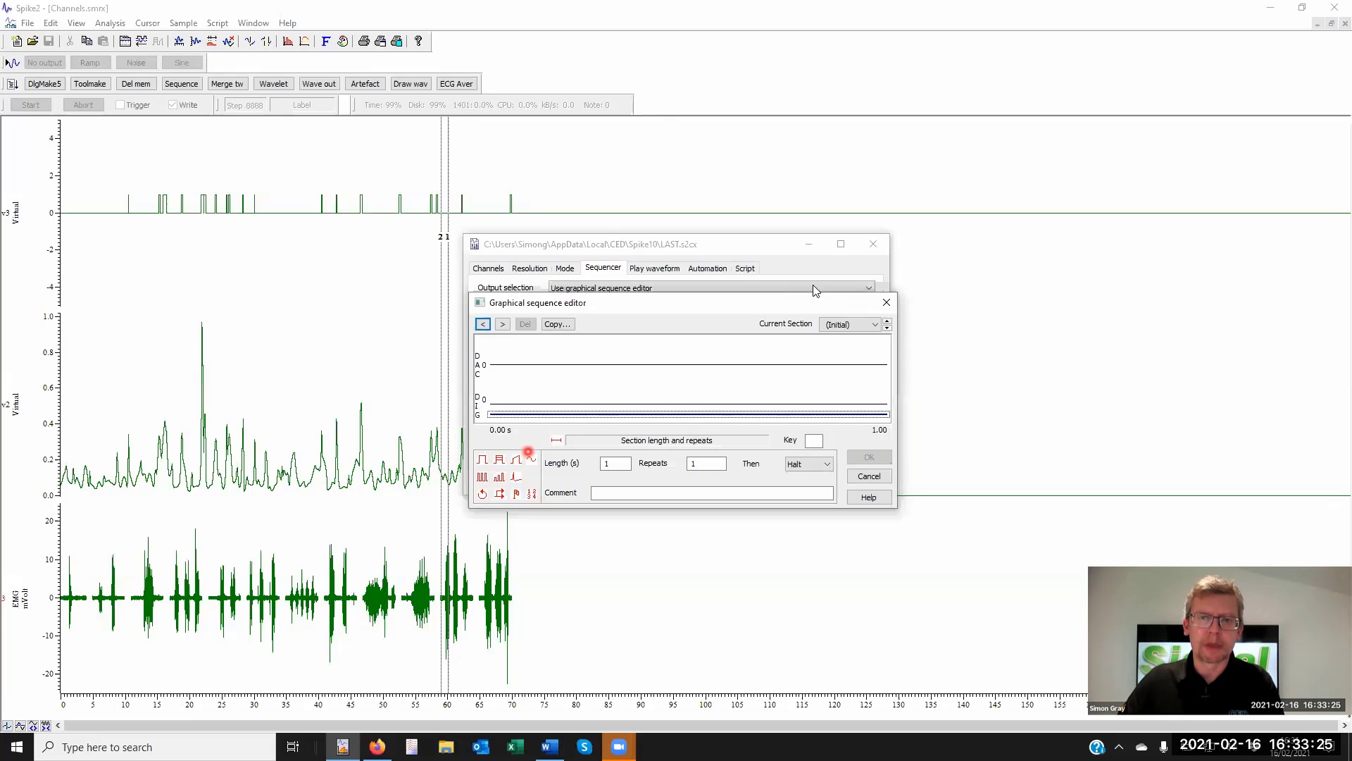
left_click(853, 328)
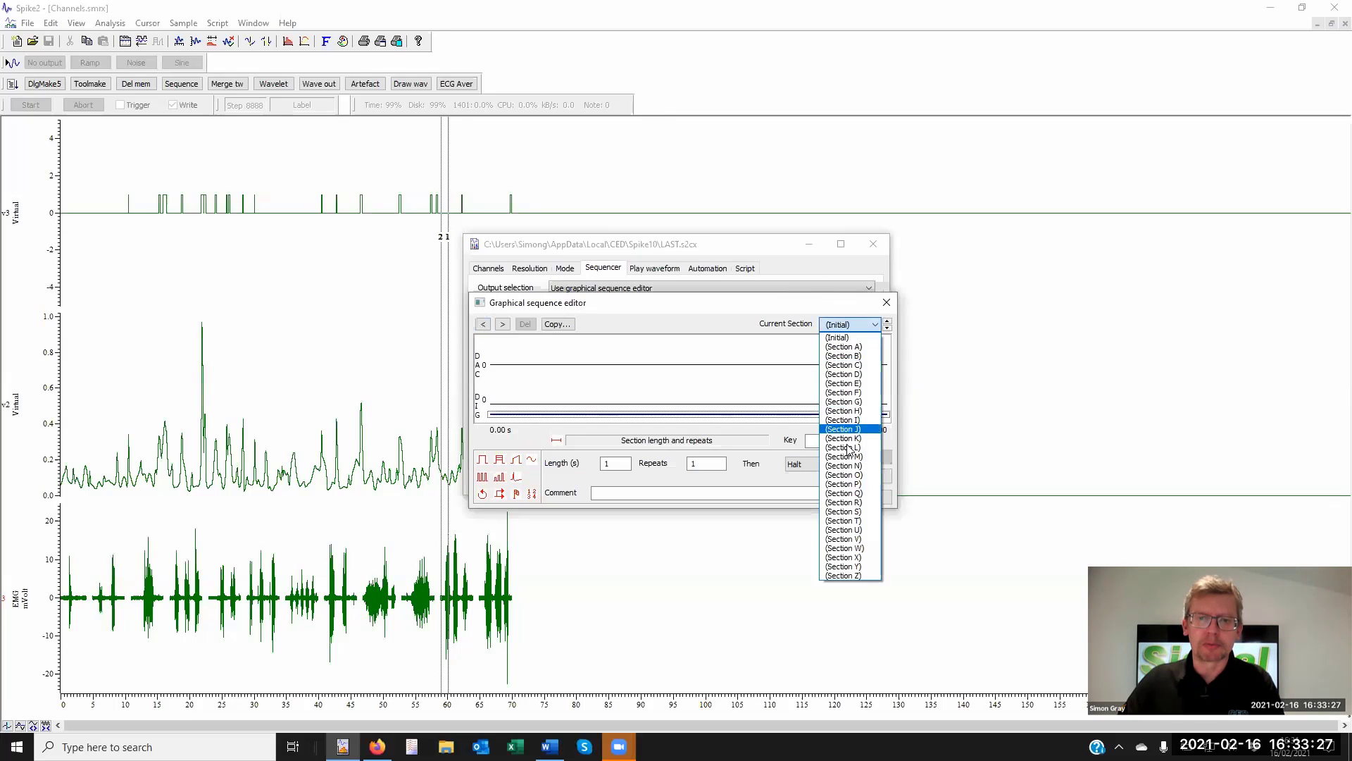
left_click(848, 449)
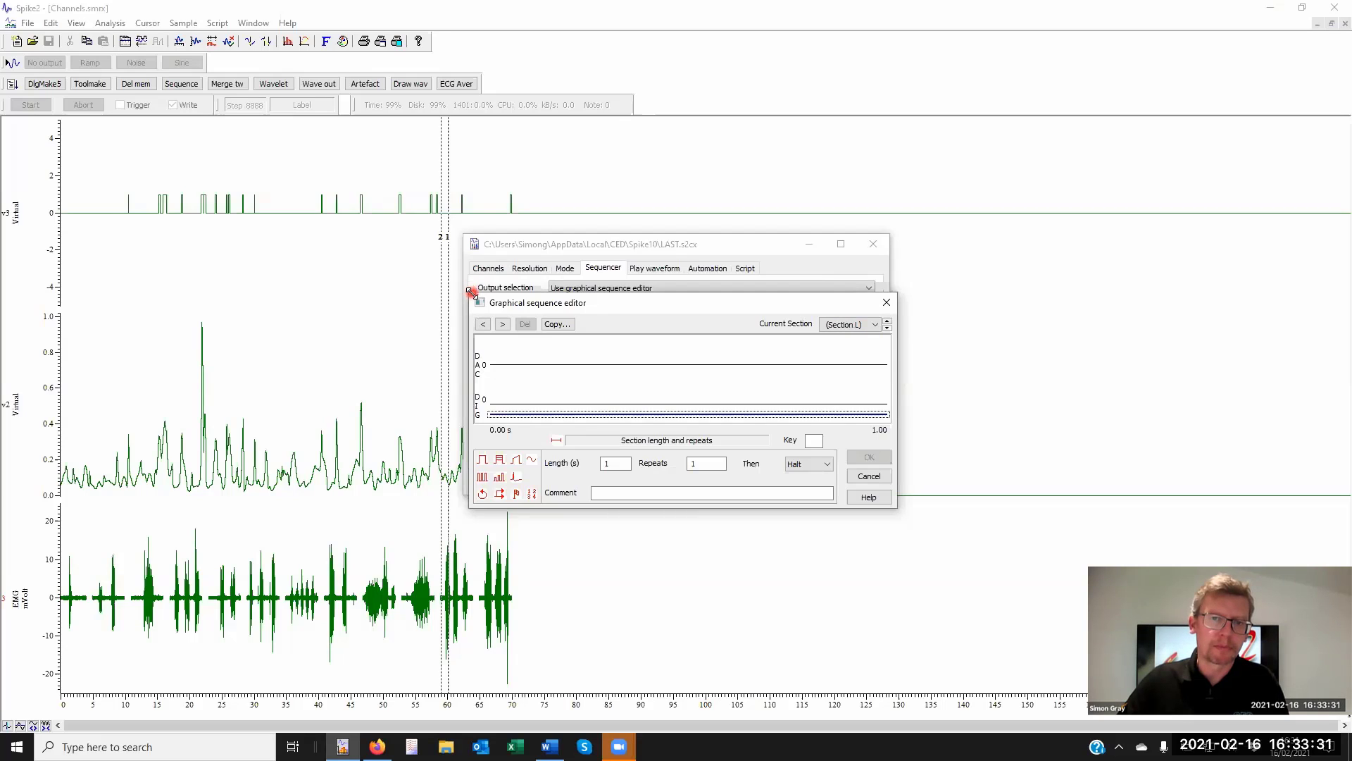
left_click_drag(469, 292, 251, 44)
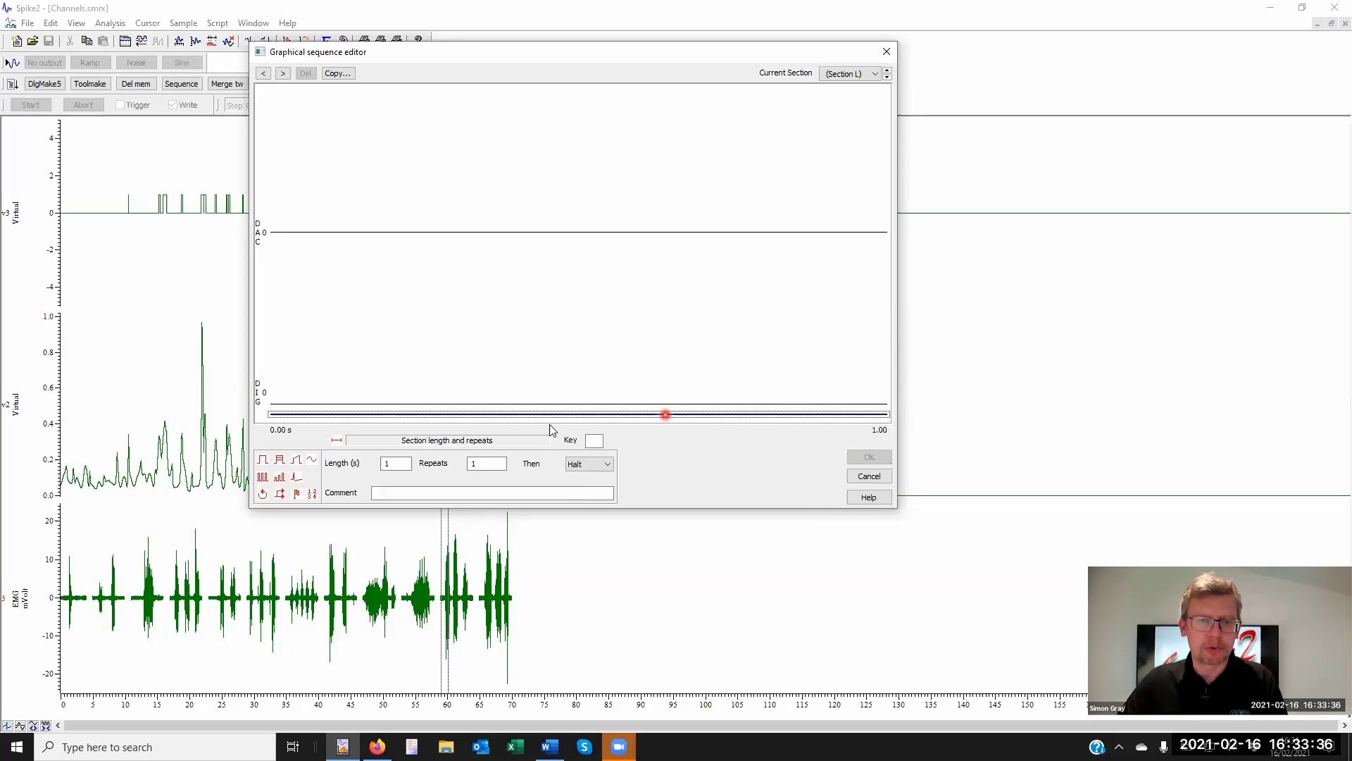
- Try a length of 100 s for Section L, and set it to 0.01 s instead
left_click(408, 463)
type("00")
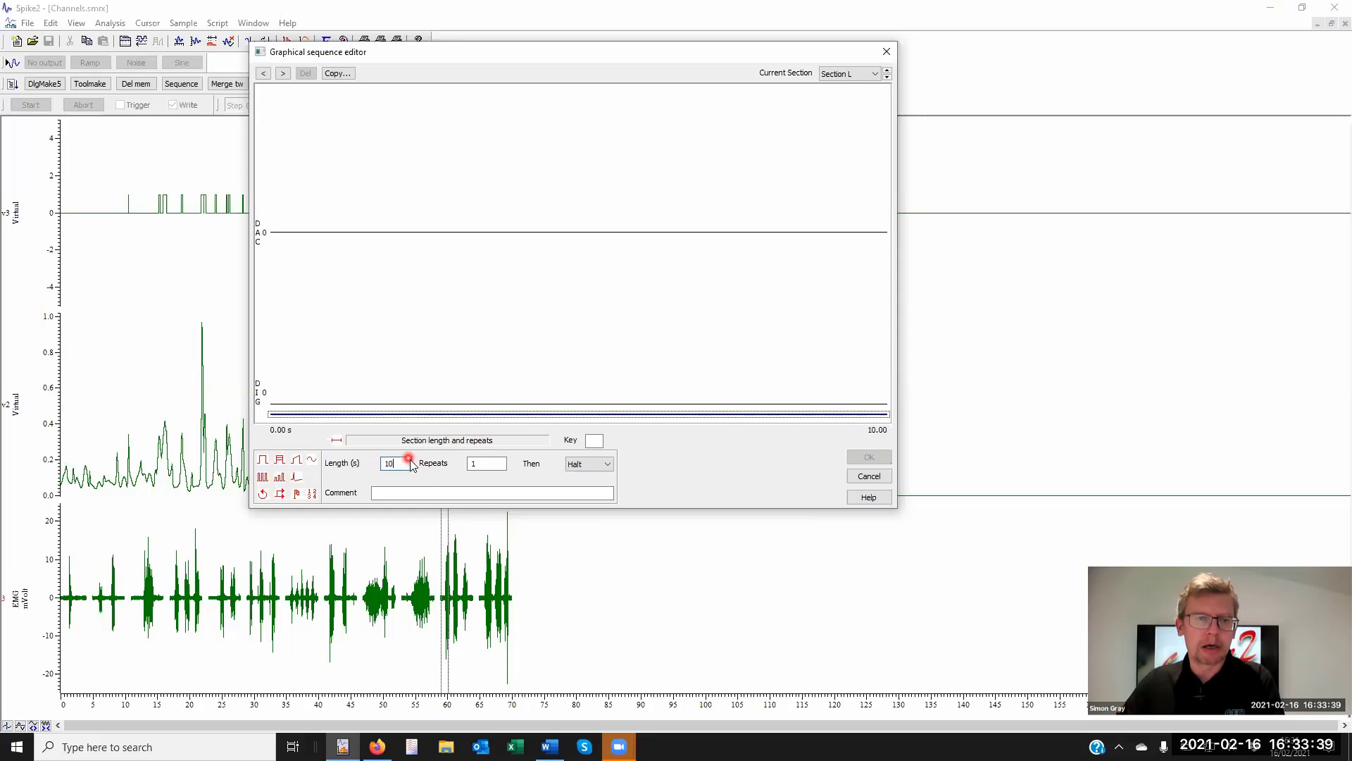
left_click(473, 463)
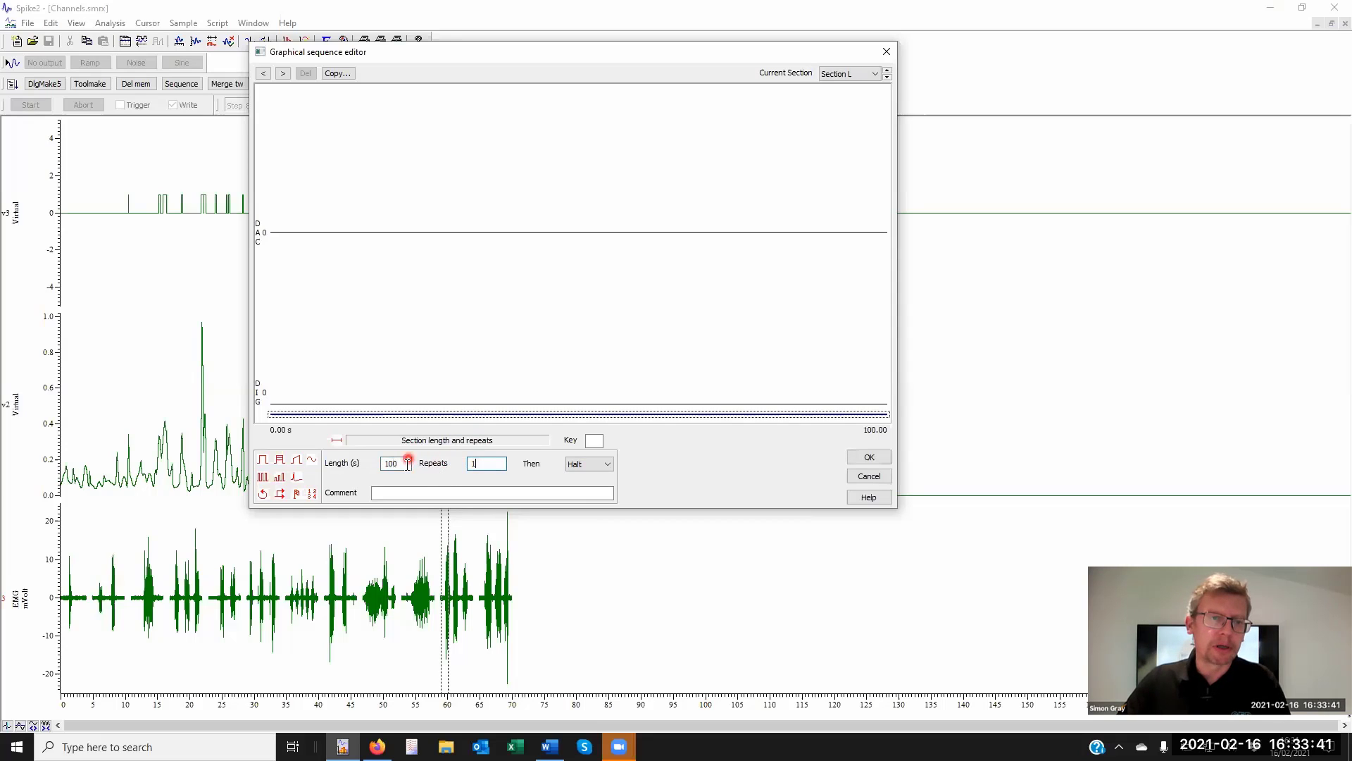
left_click_drag(401, 462, 371, 461)
type("0.0")
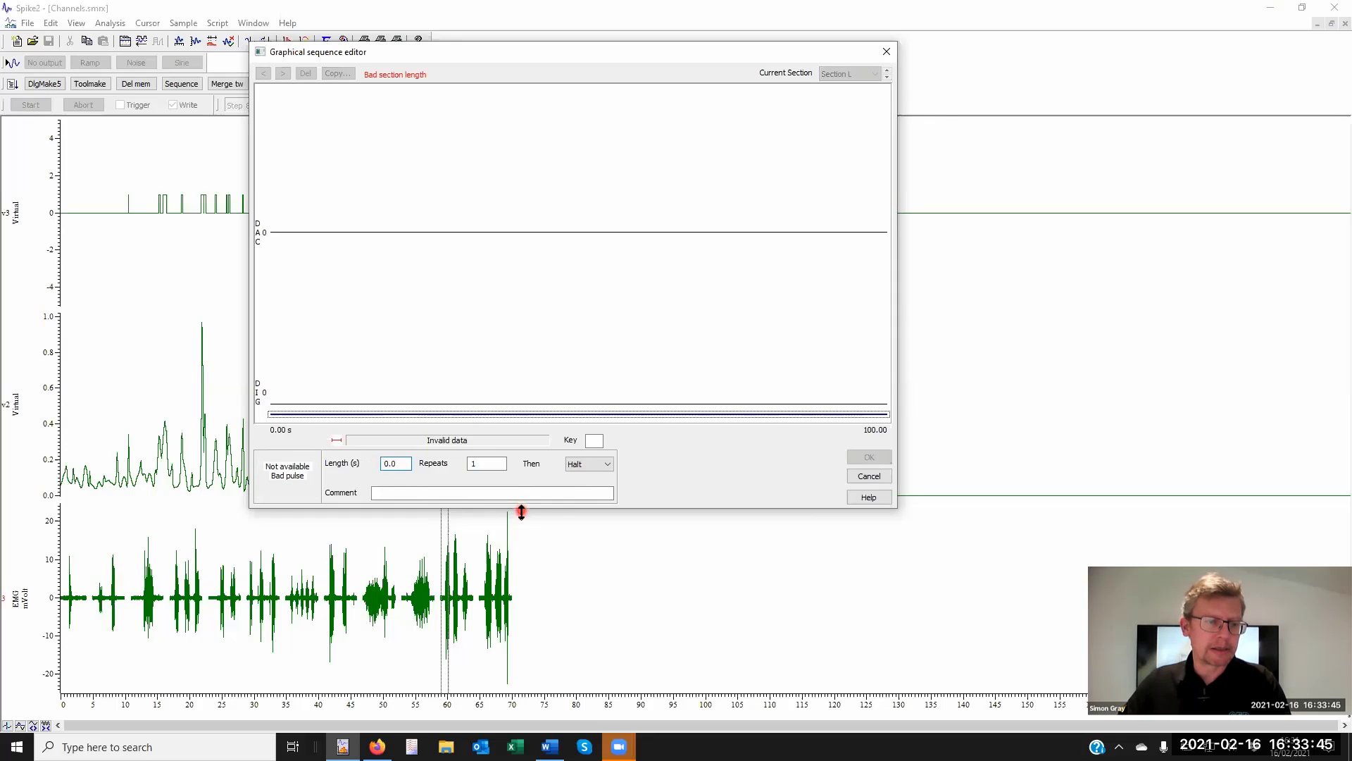
type("1")
left_click(499, 464)
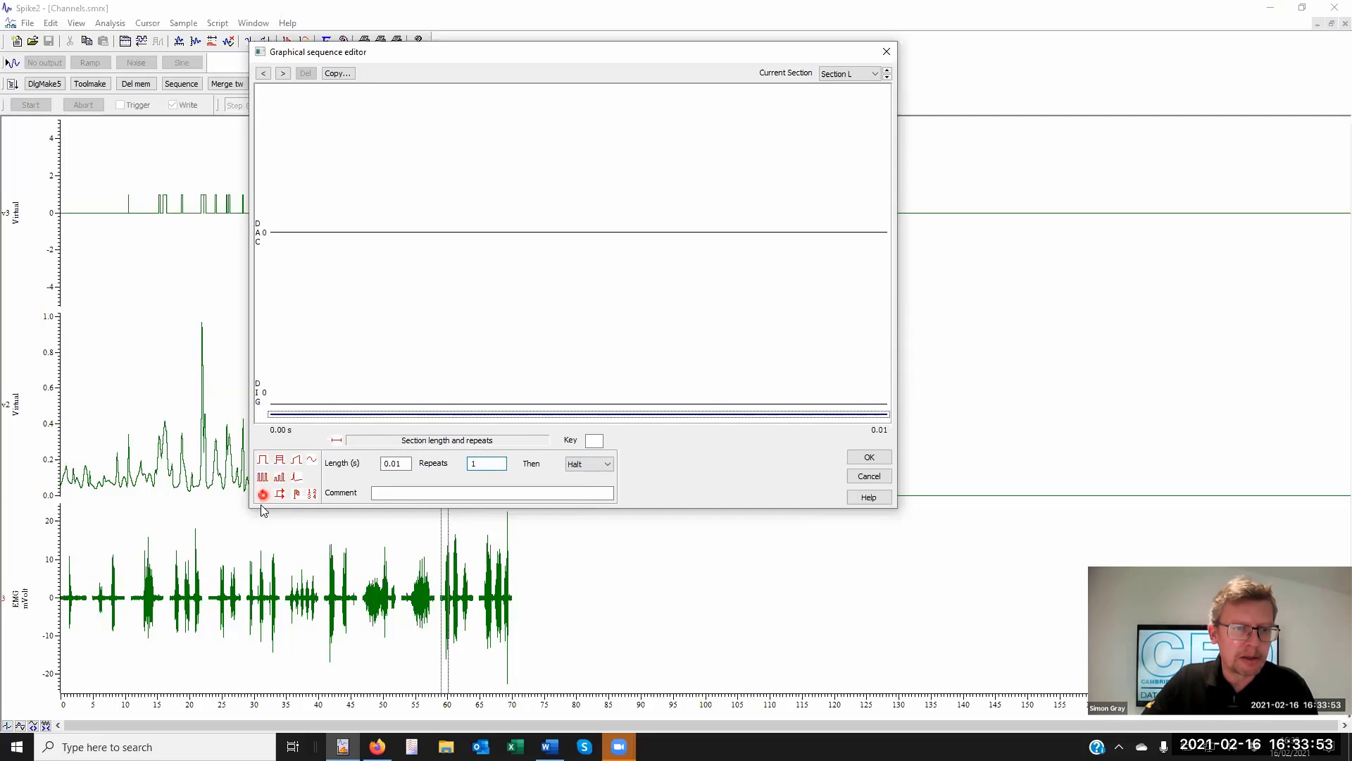
- Add a wait at 0.003 s to Section L, using the Channel above condition for channel 1 with a threshold of 1.2
mouse_move(264, 496)
left_mouse_down()
mouse_move(466, 394)
mouse_move(483, 403)
left_mouse_up()
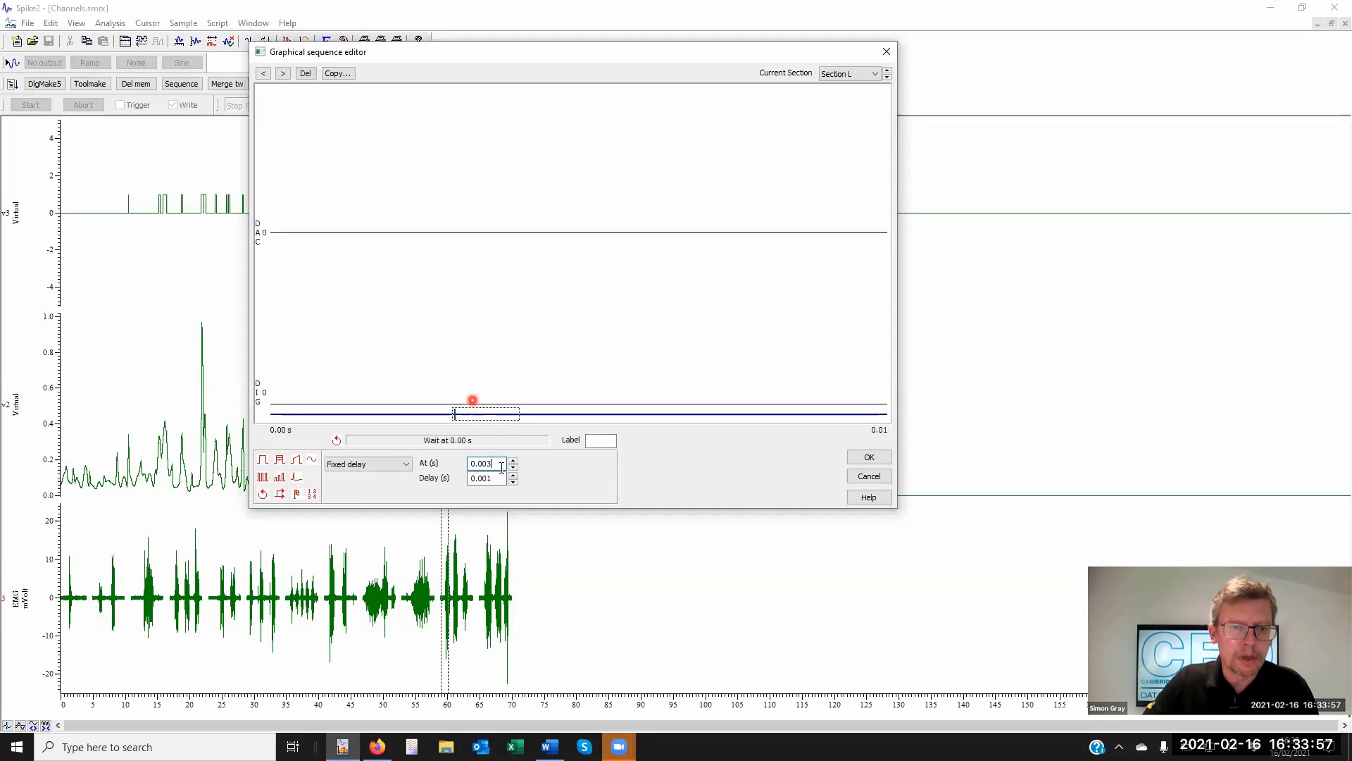
left_click(379, 467)
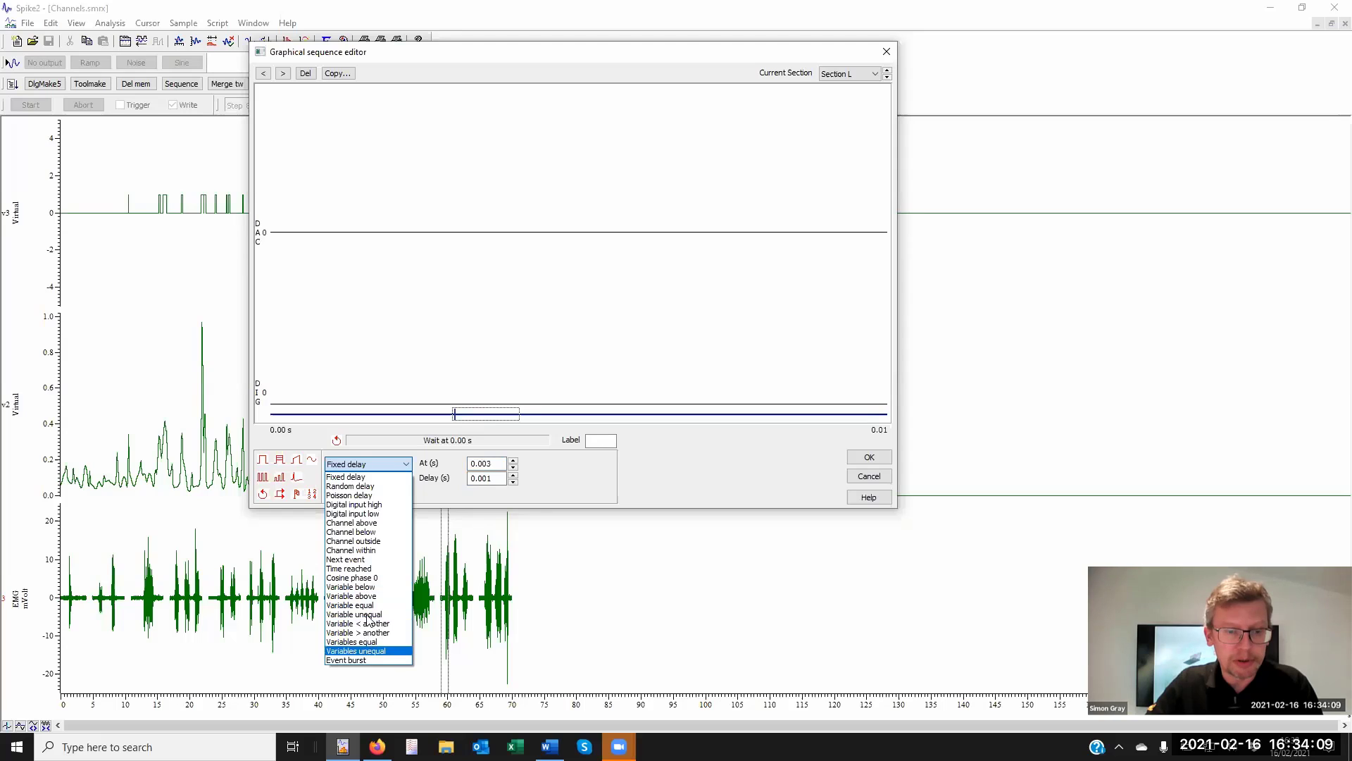
left_click(380, 523)
left_click(396, 478)
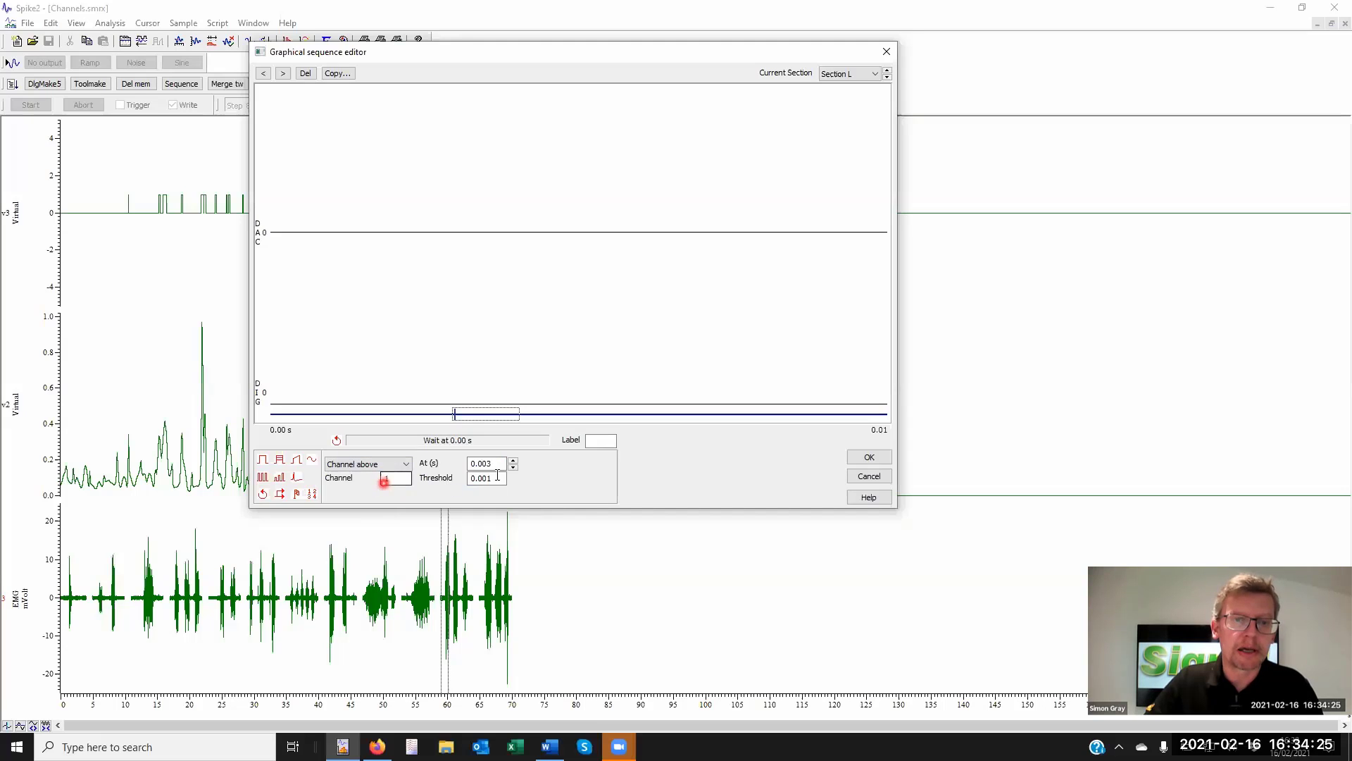
left_click_drag(500, 477, 457, 477)
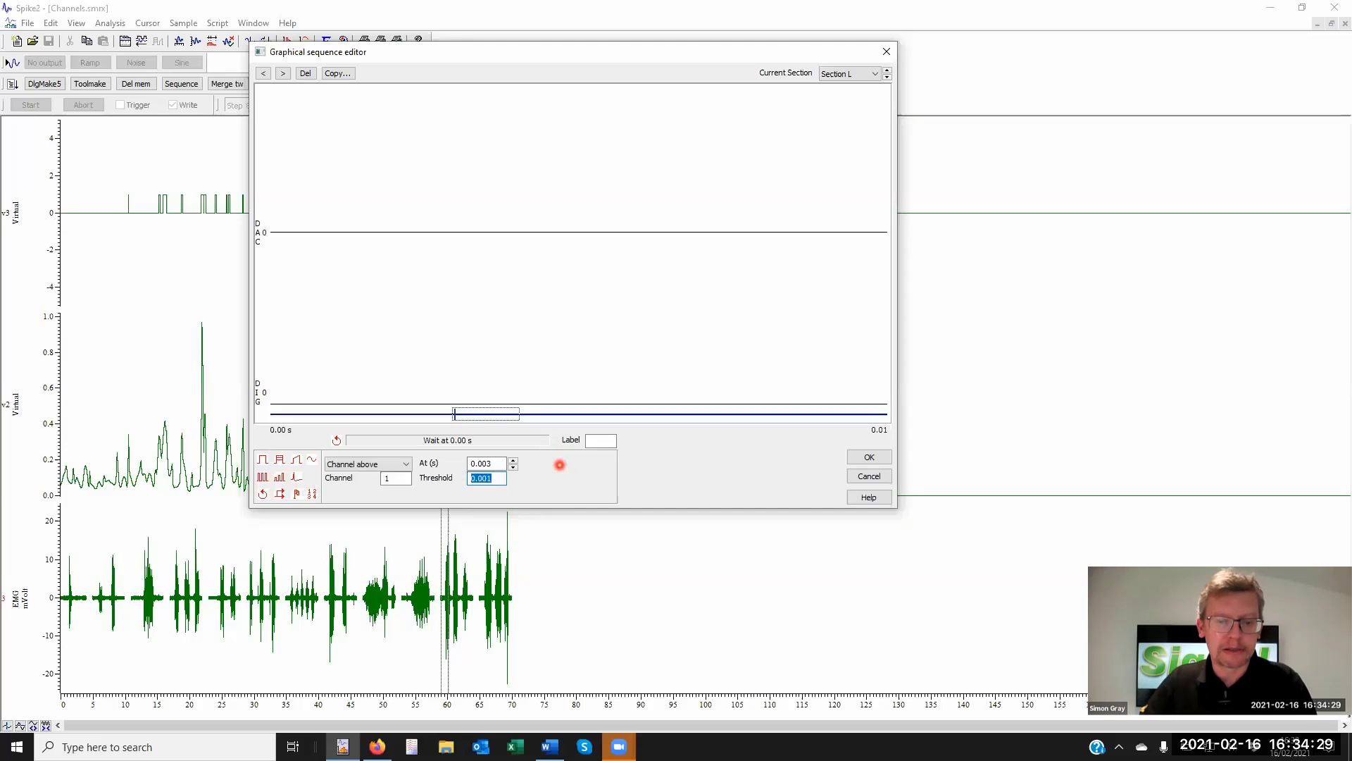
type("1.")
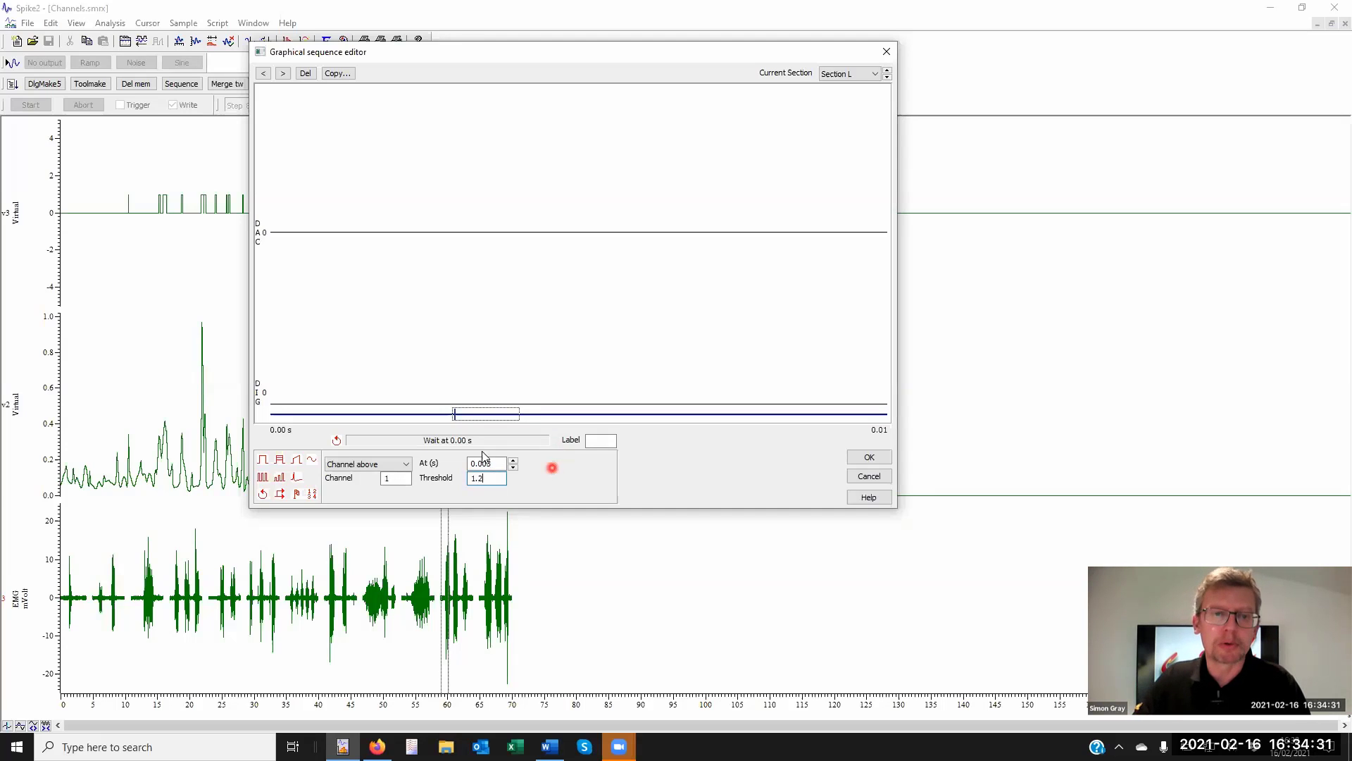
type("2")
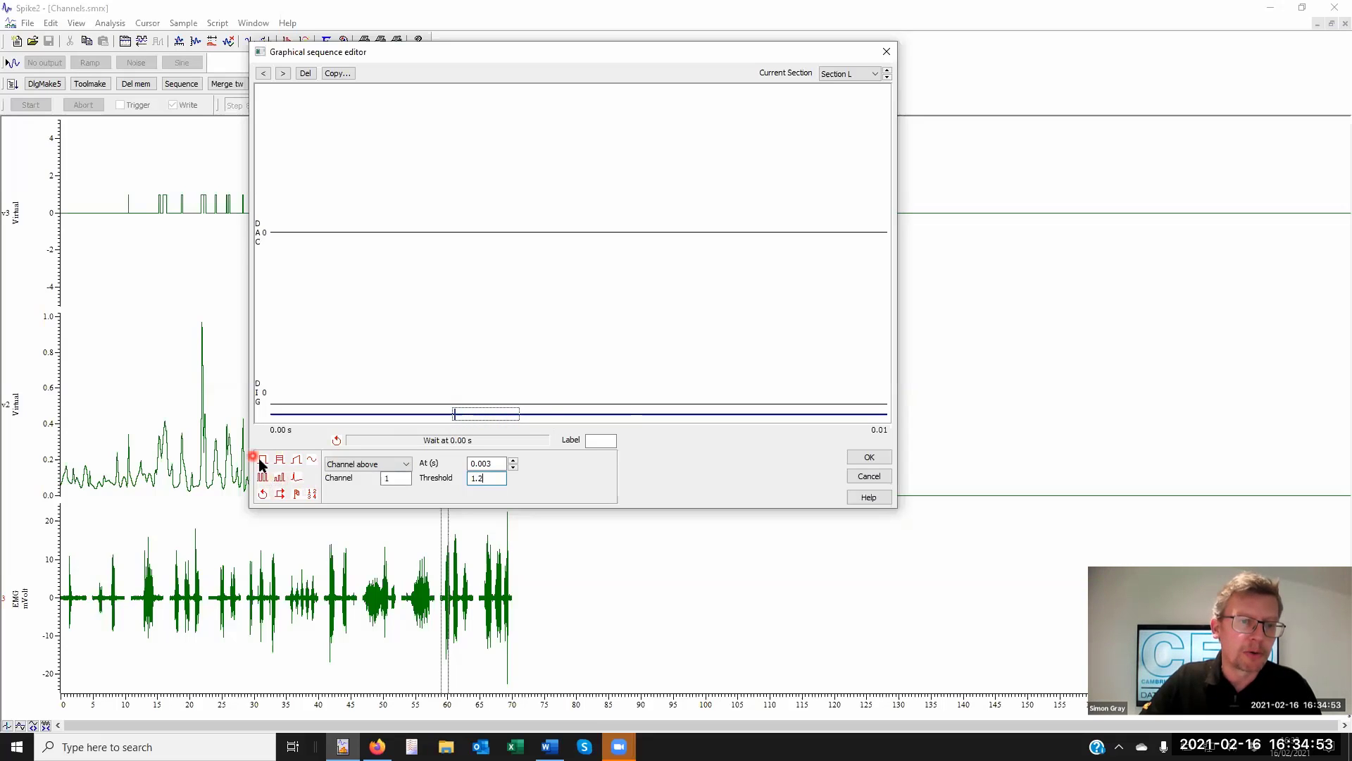
- Add a 5 V square pulse on DAC 0 starting at 0.004 s, and close the sequence editor and sampling configuration without saving
left_click_drag(350, 390, 453, 331)
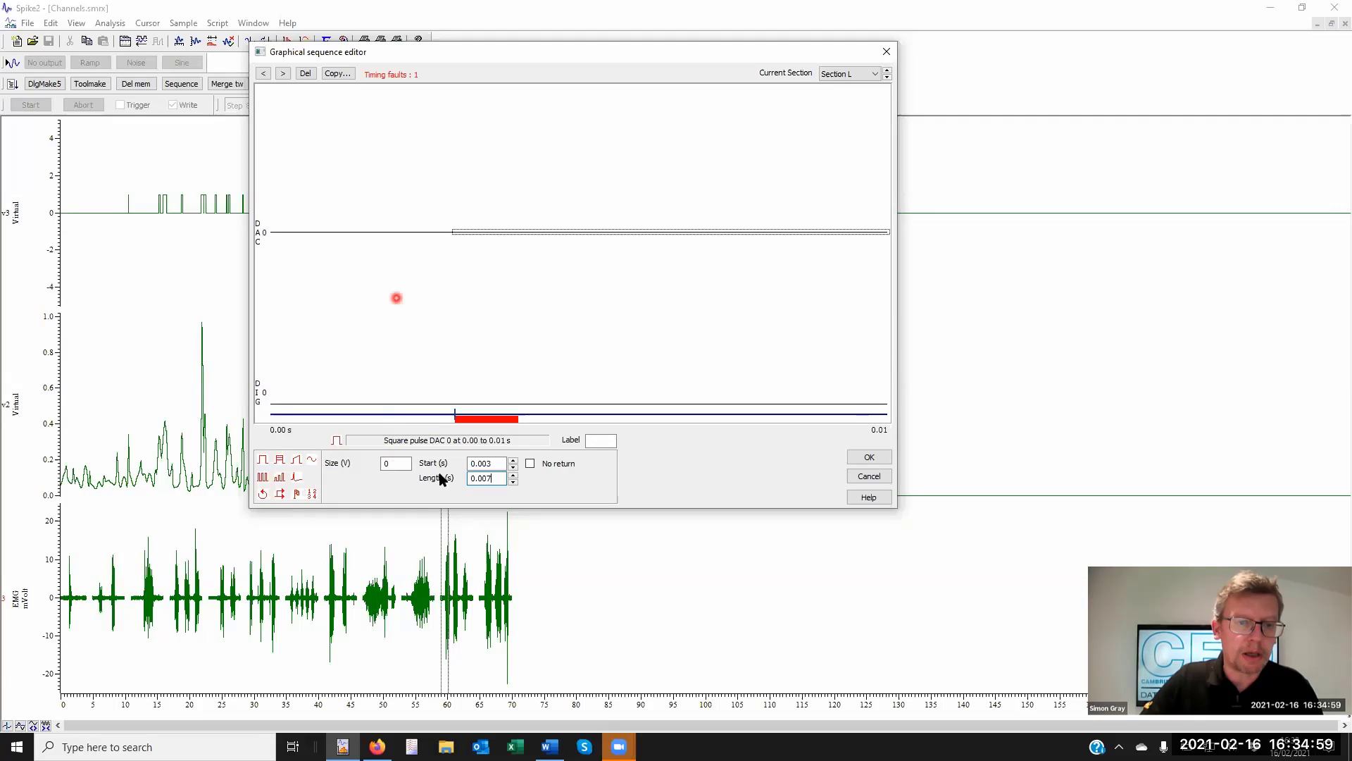
left_click(513, 459)
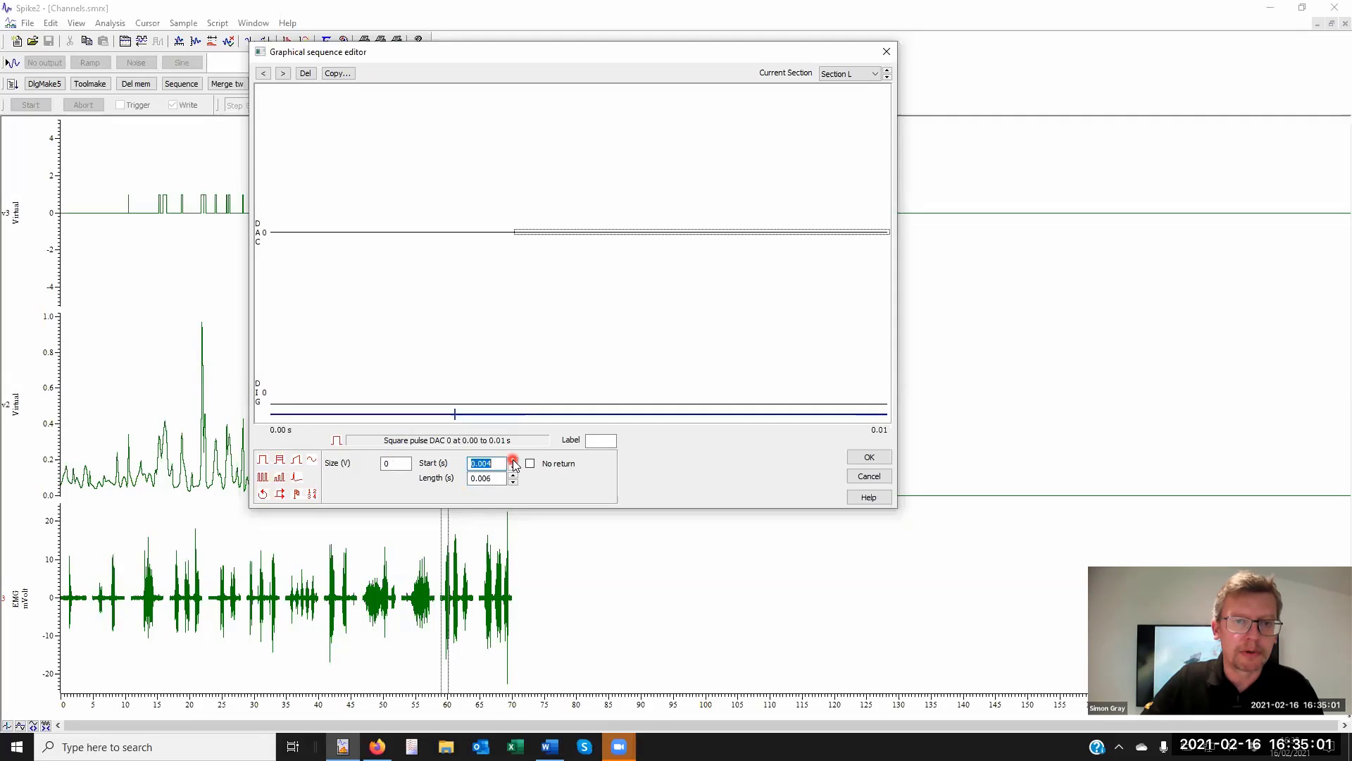
double_click(395, 463)
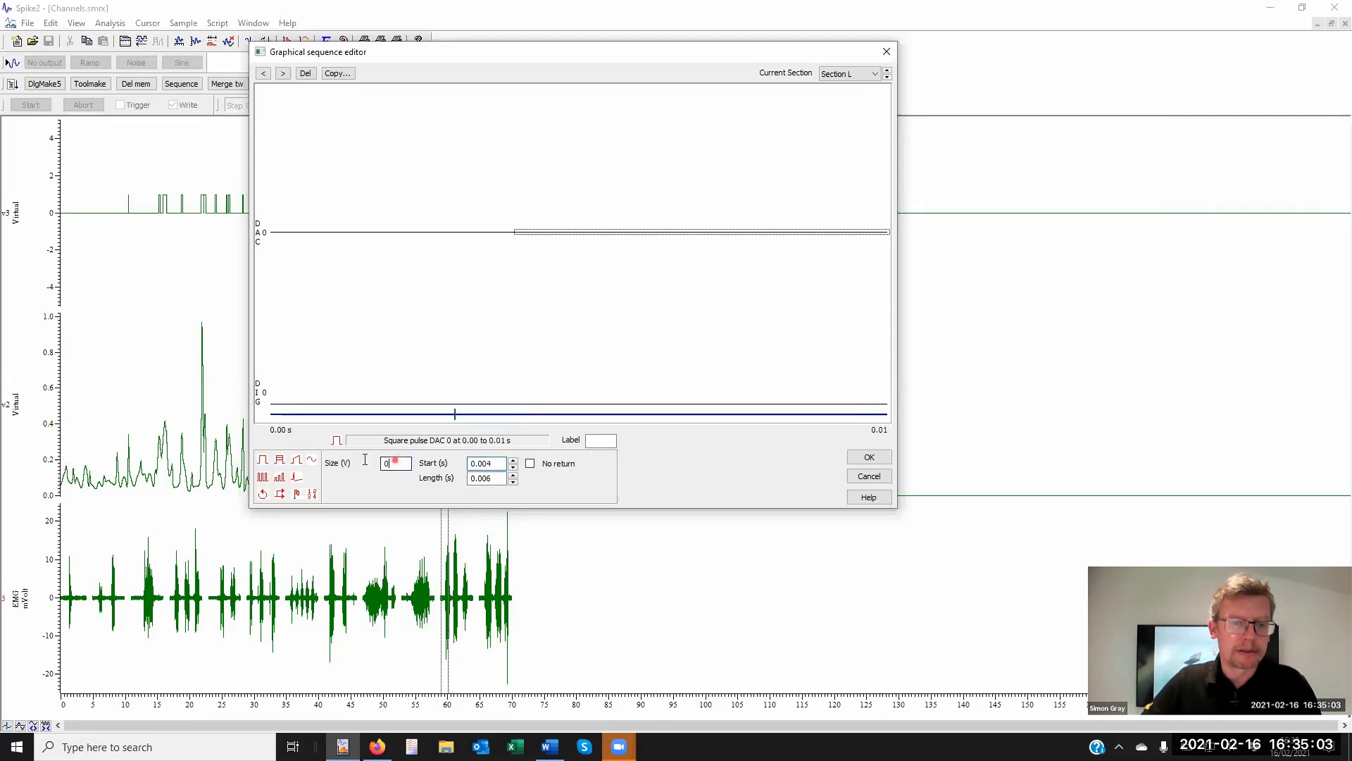
type("5")
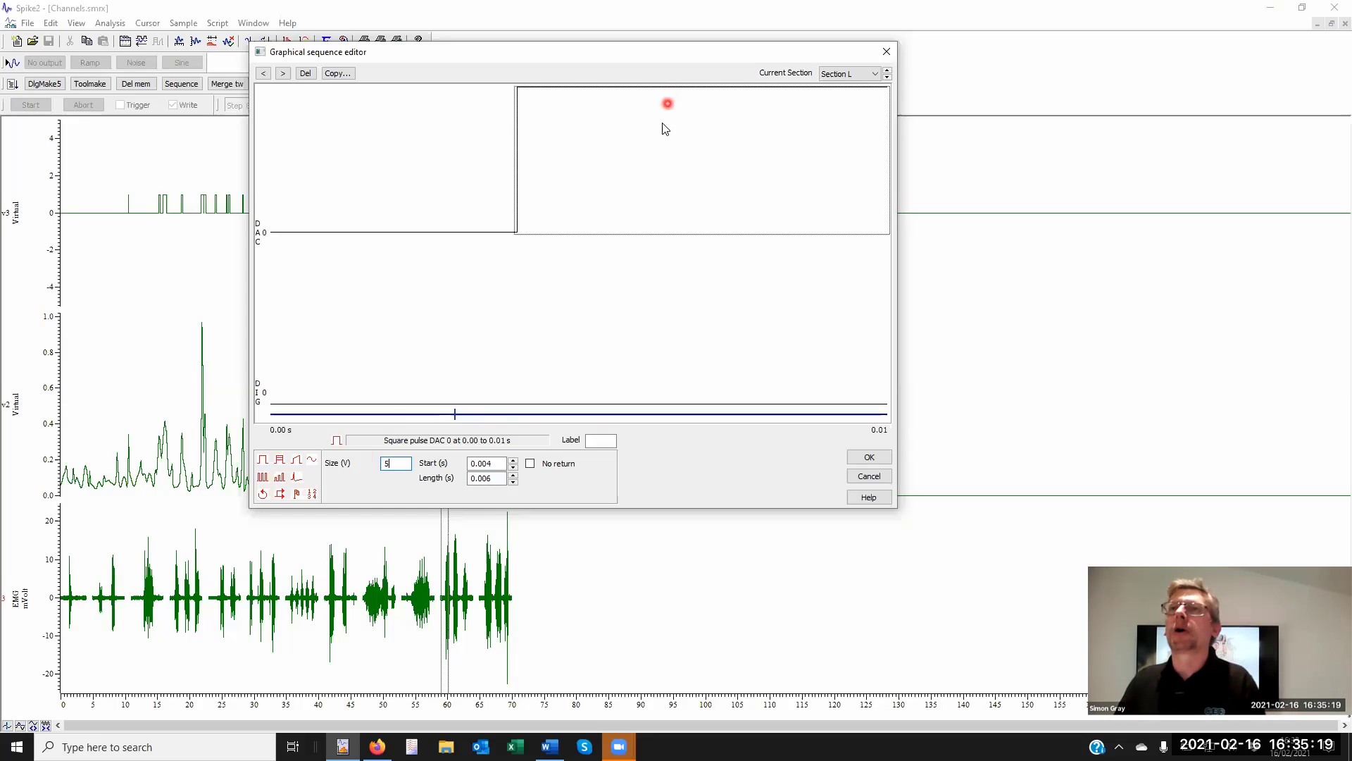
left_click(887, 52)
left_click(744, 482)
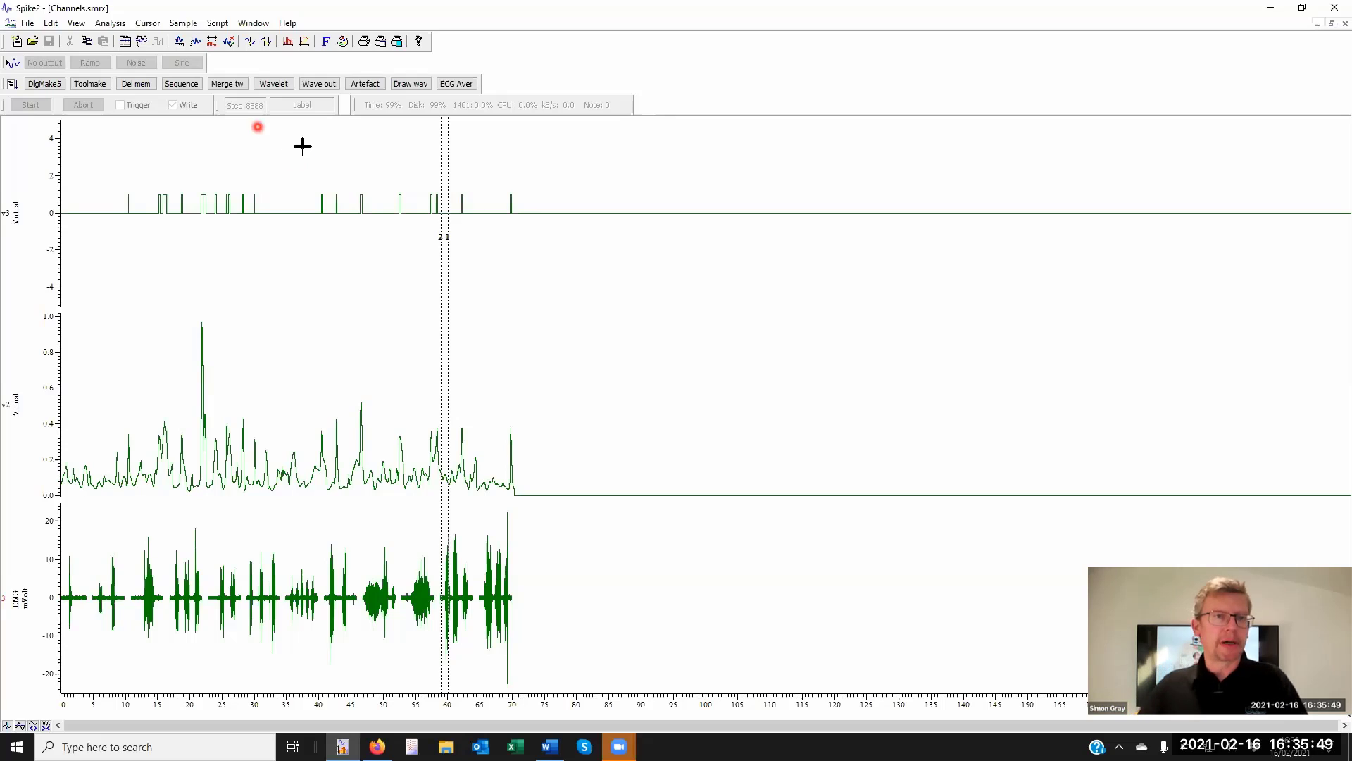
- Open the expression of virtual channel v3 for editing and start adding a Spectral edge function to it
right_click(352, 188)
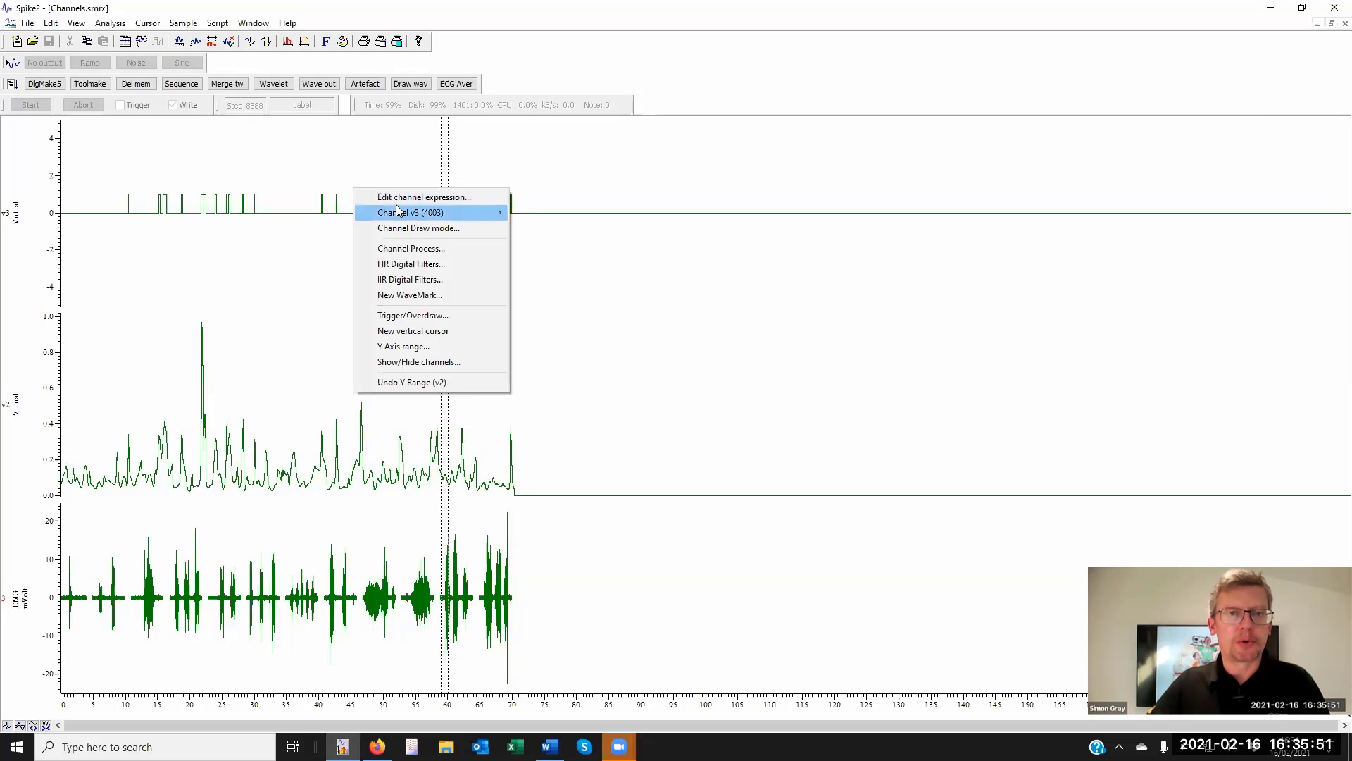
mouse_move(398, 211)
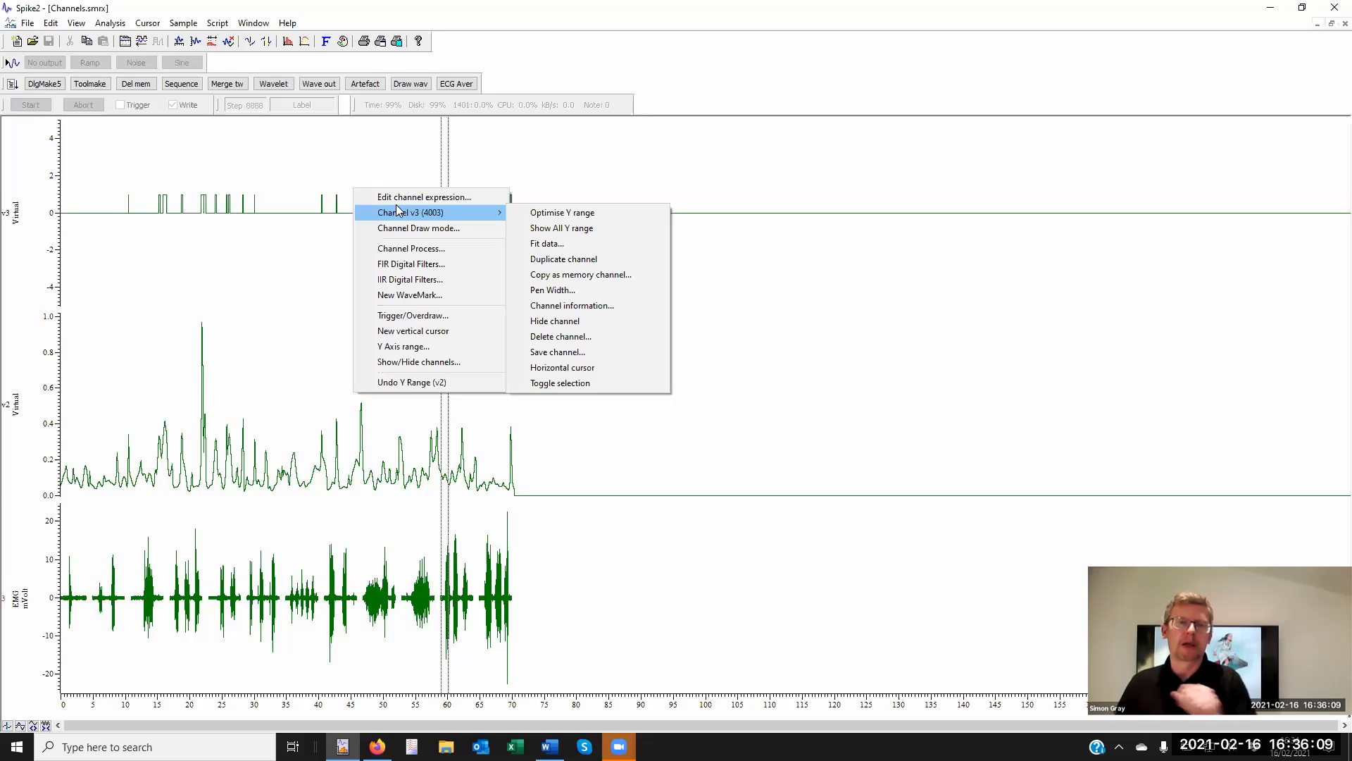
left_click(335, 188)
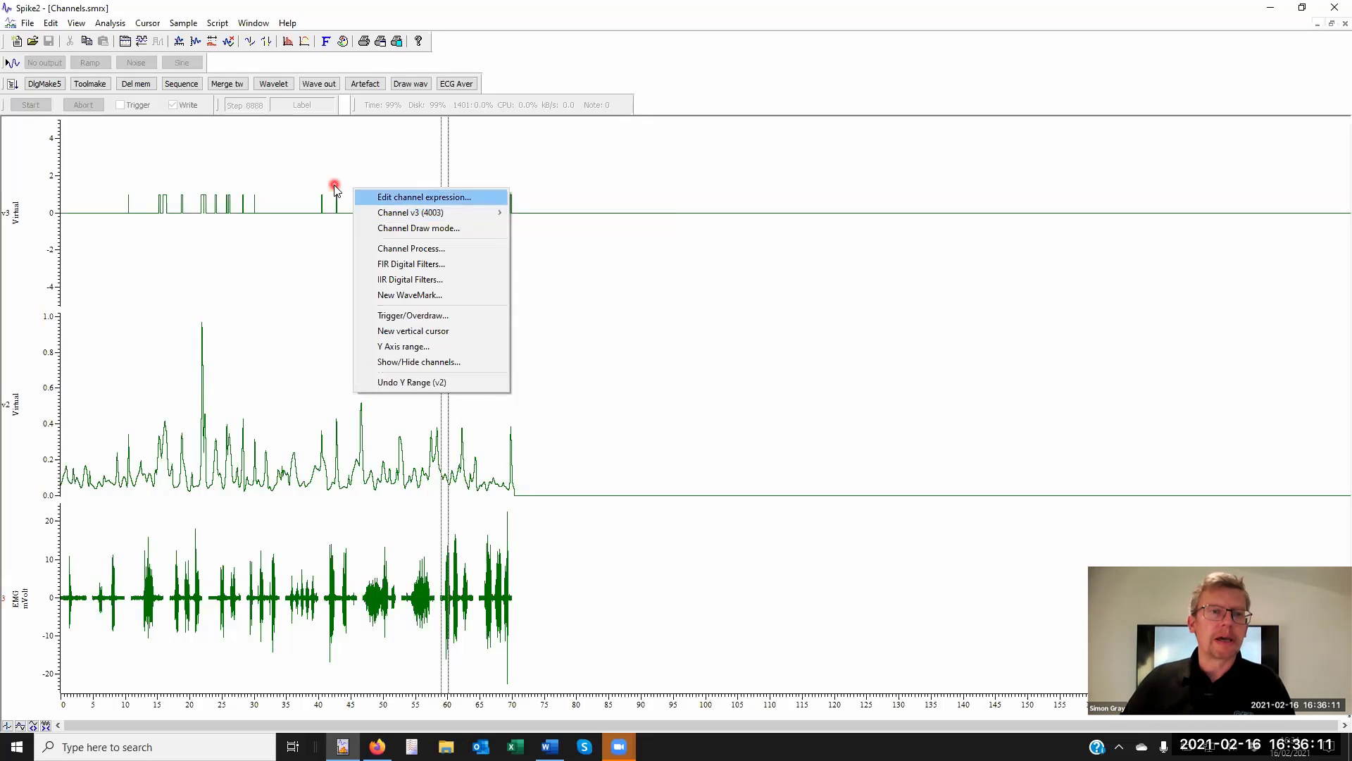
left_click(493, 197)
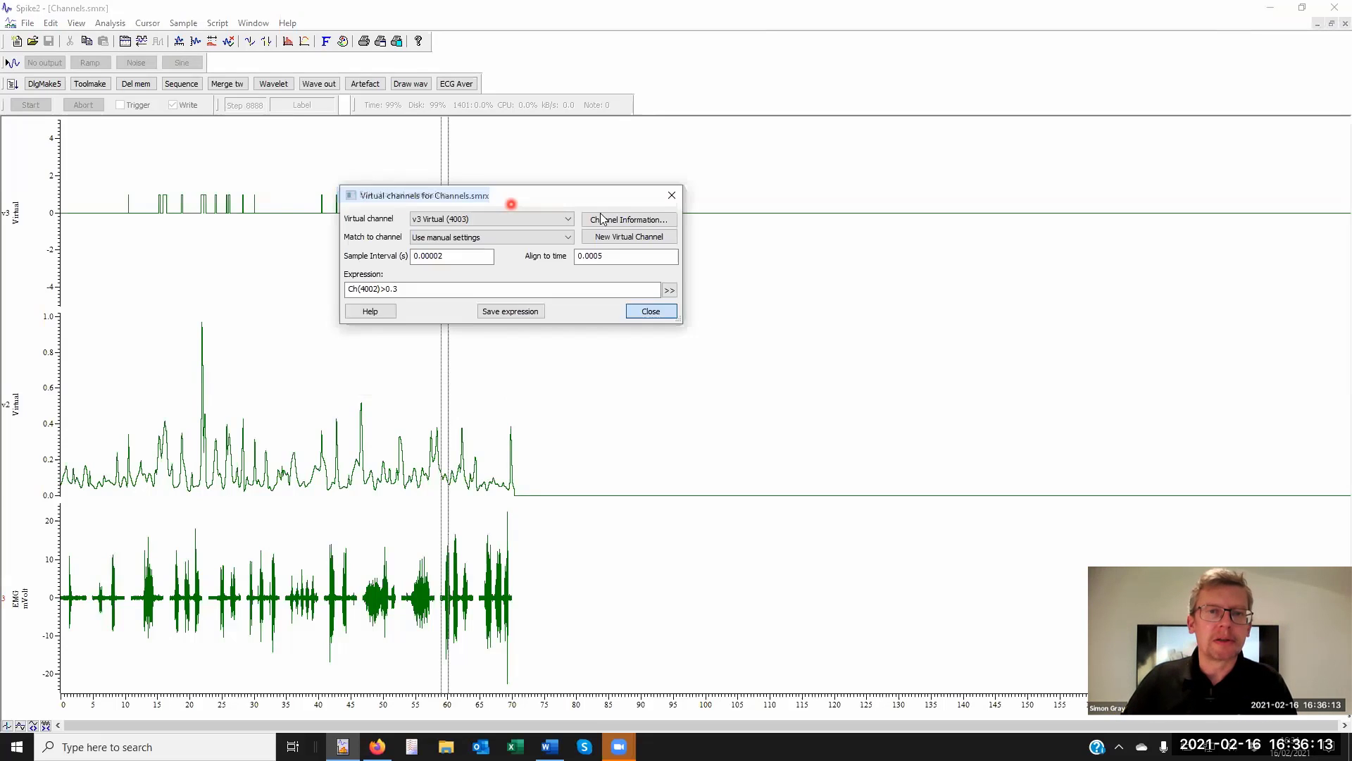
left_click(642, 235)
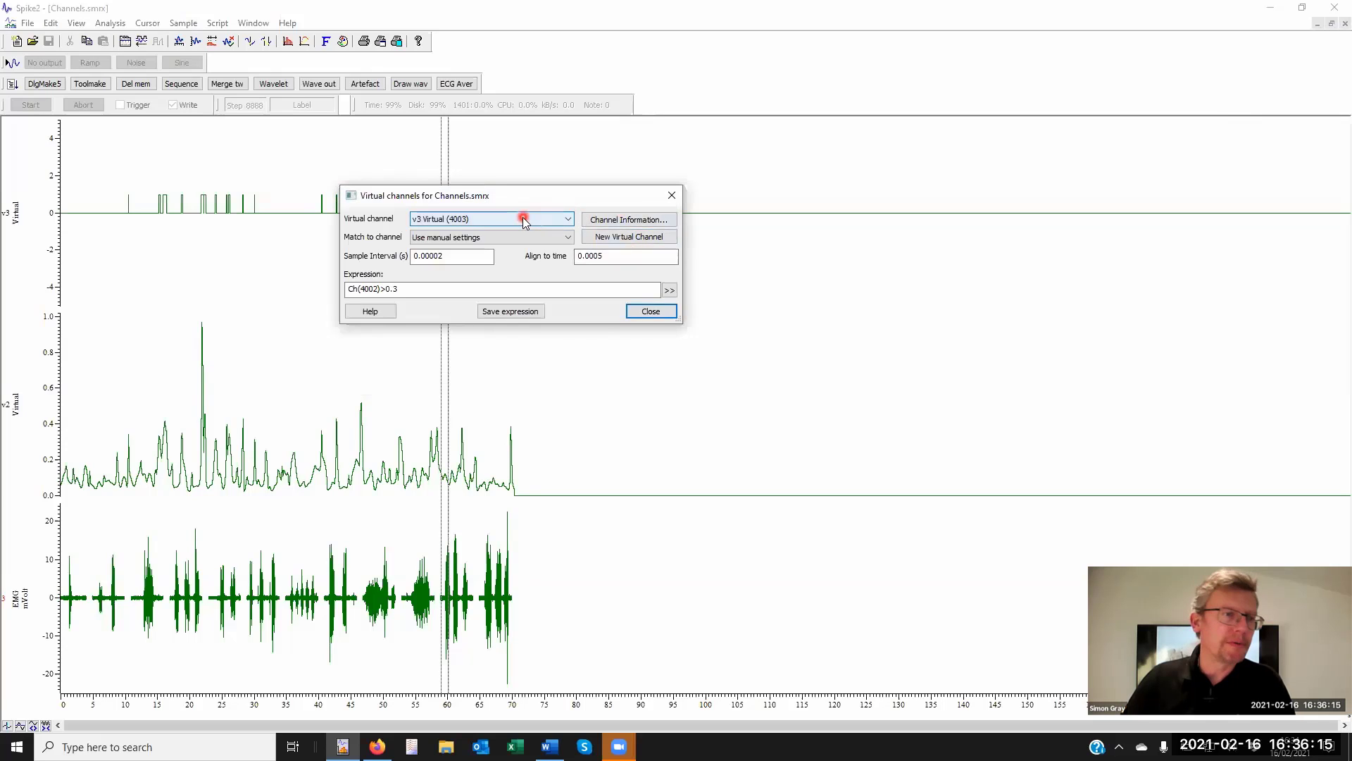
left_click(669, 290)
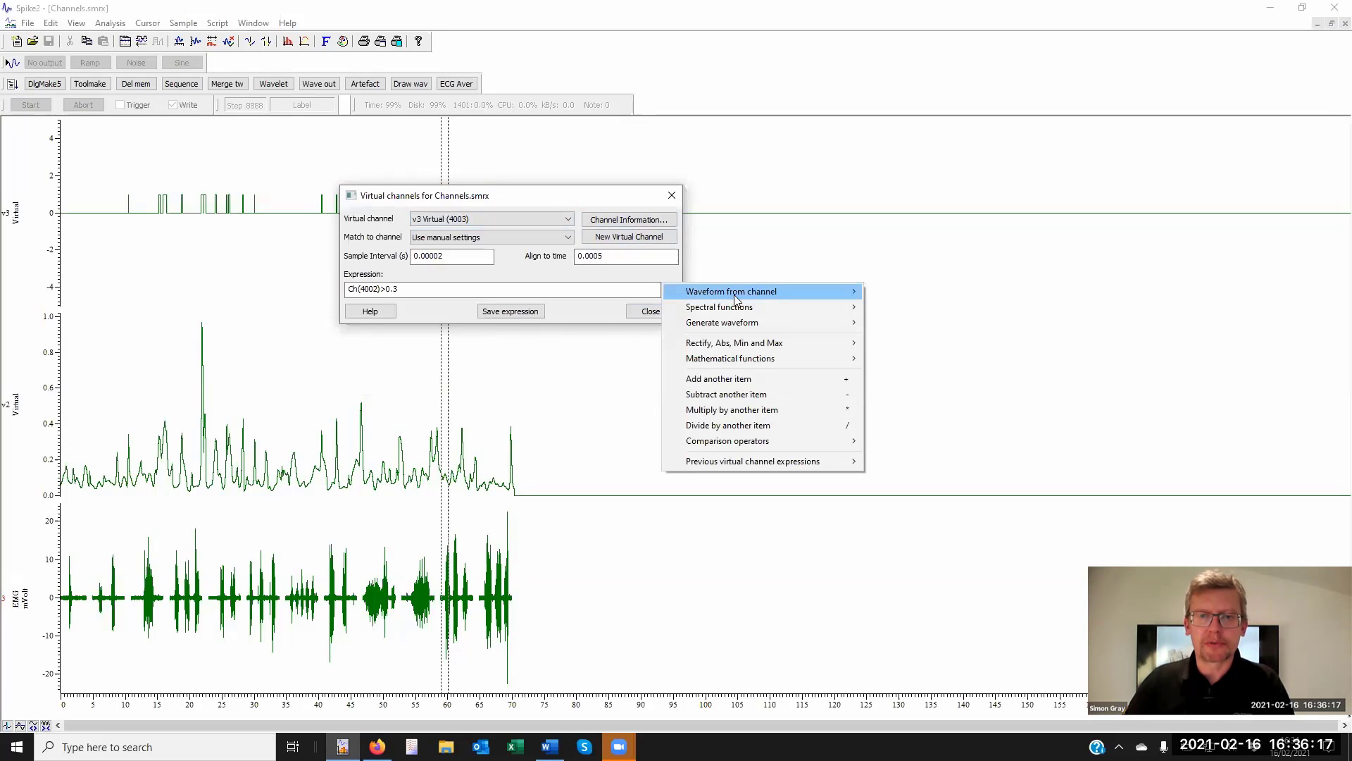
mouse_move(757, 294)
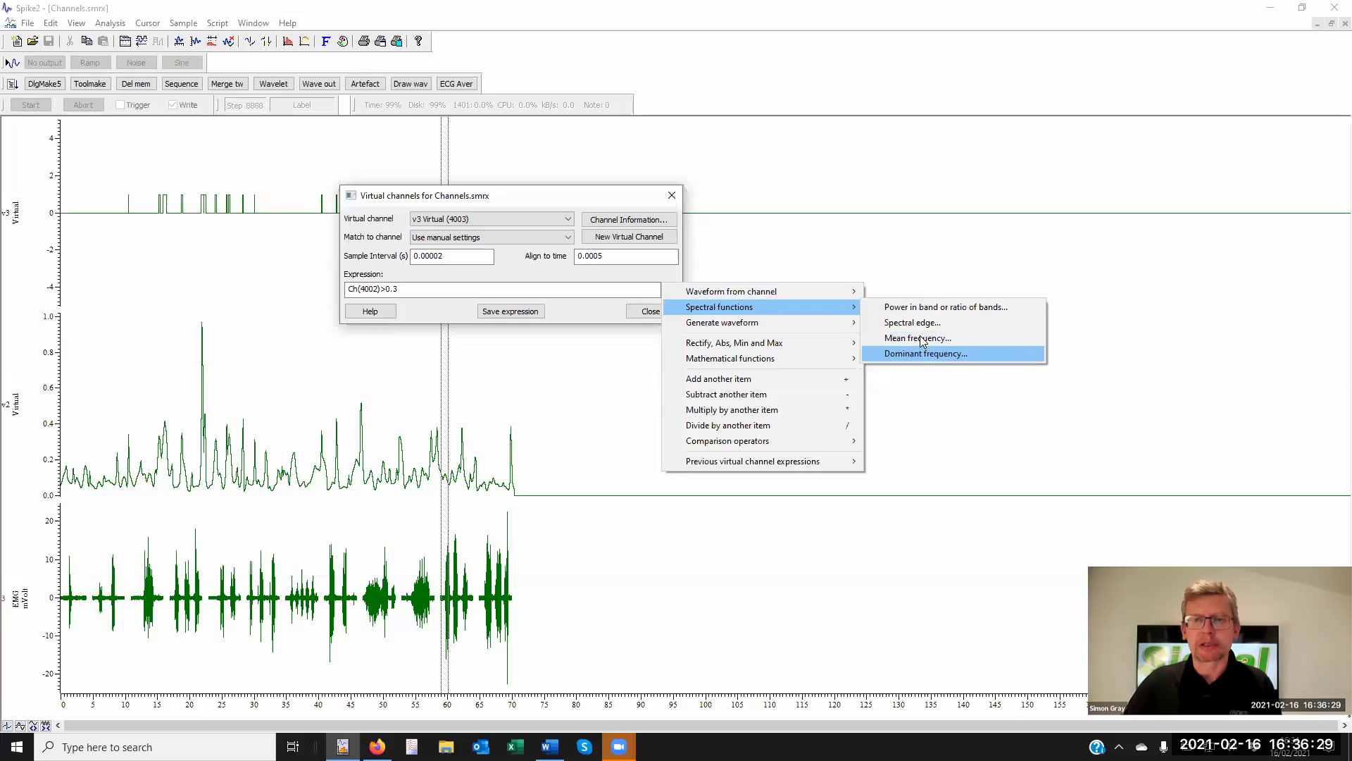
left_click(938, 326)
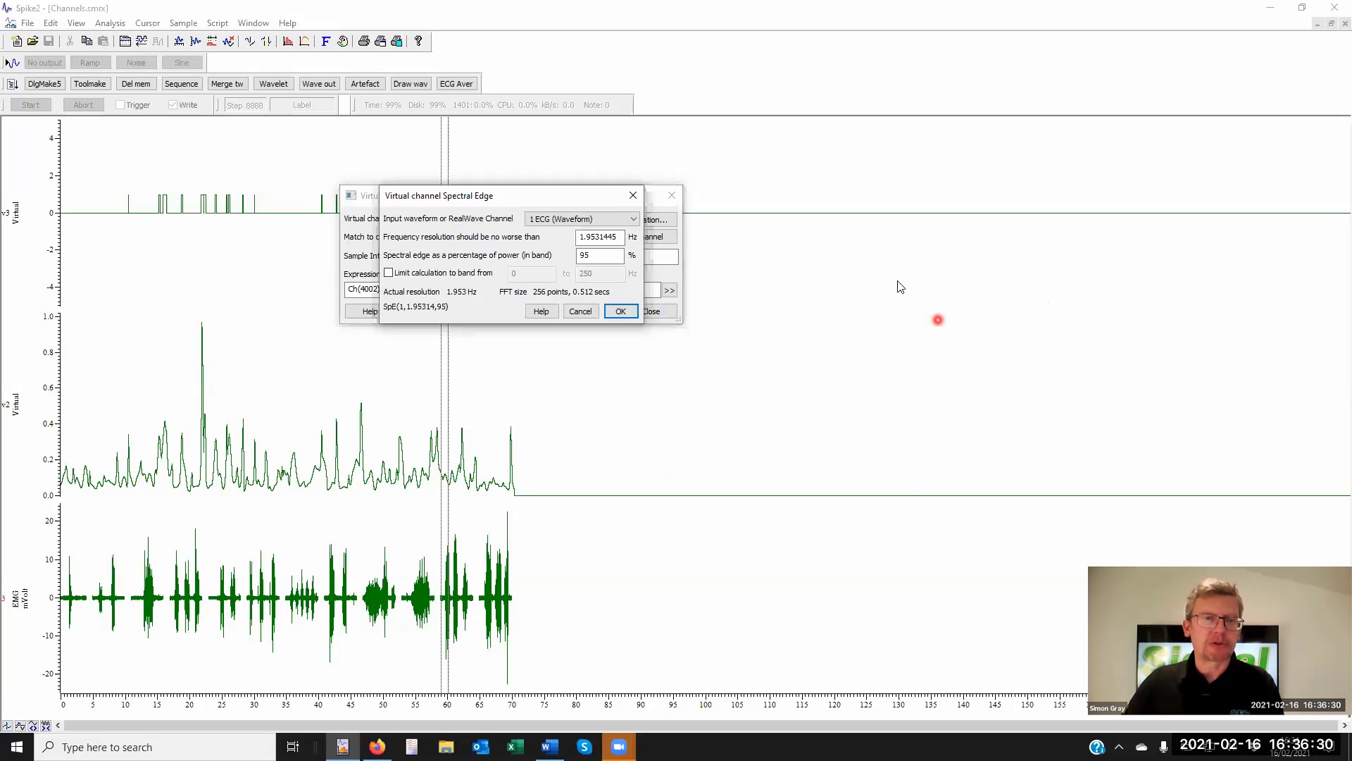
- Insert a spectral edge of the 3 EMG waveform into the v3 expression, with 1 Hz frequency resolution and 50% of power
left_click(551, 219)
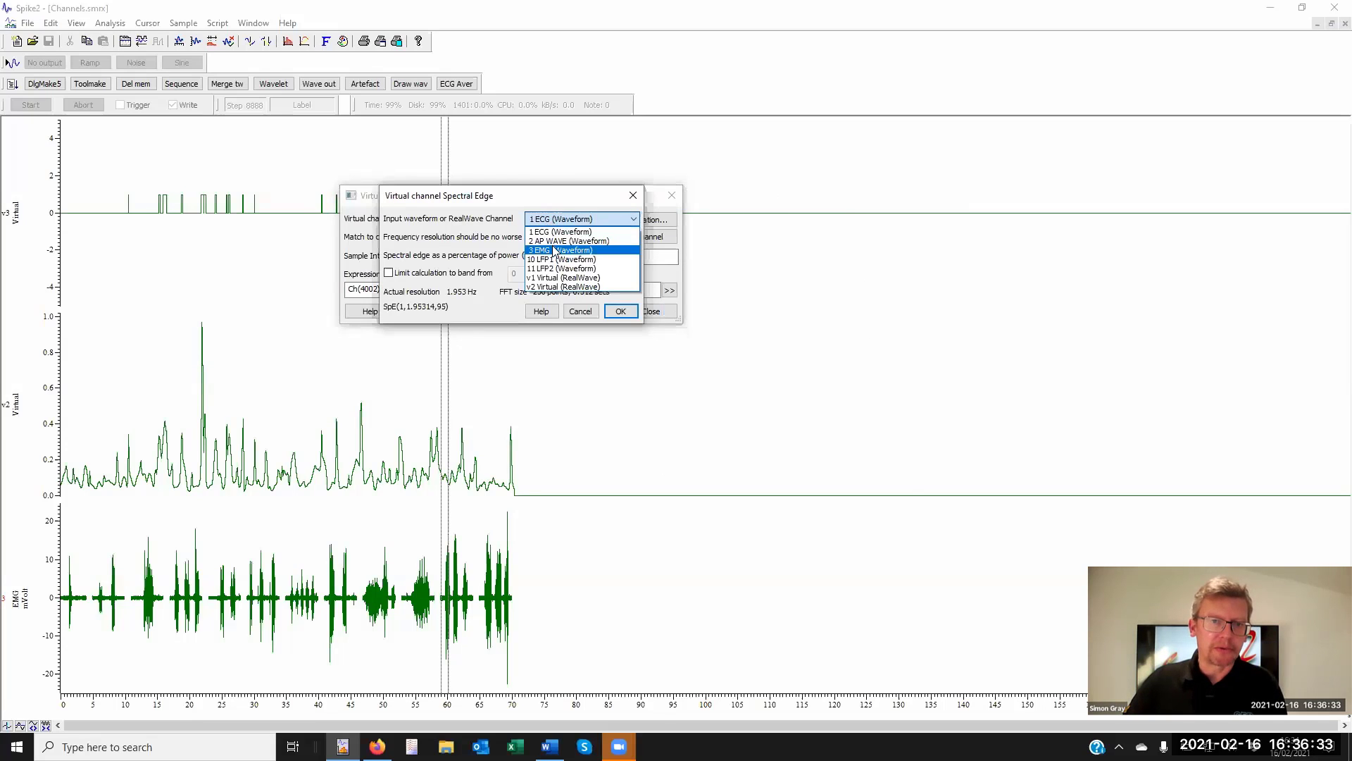
left_click(557, 250)
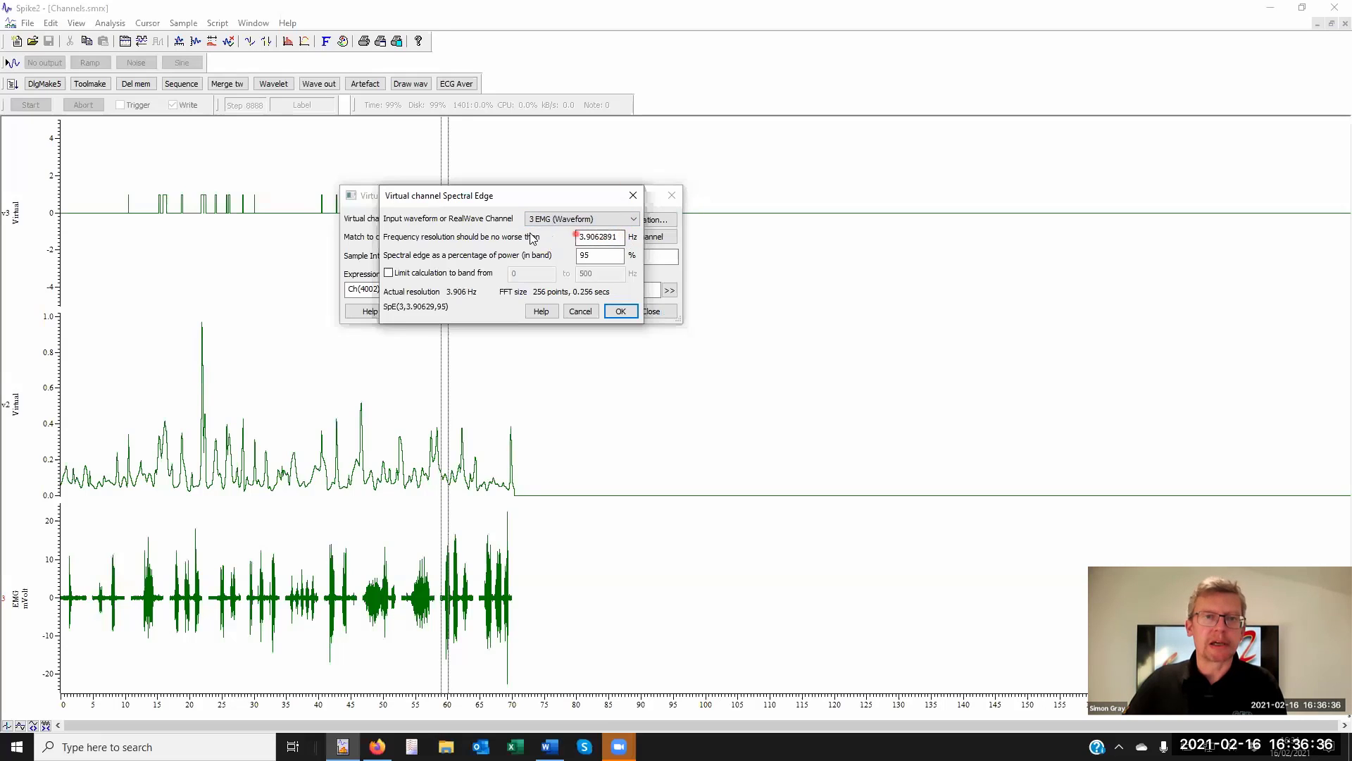
double_click(604, 236)
type("1")
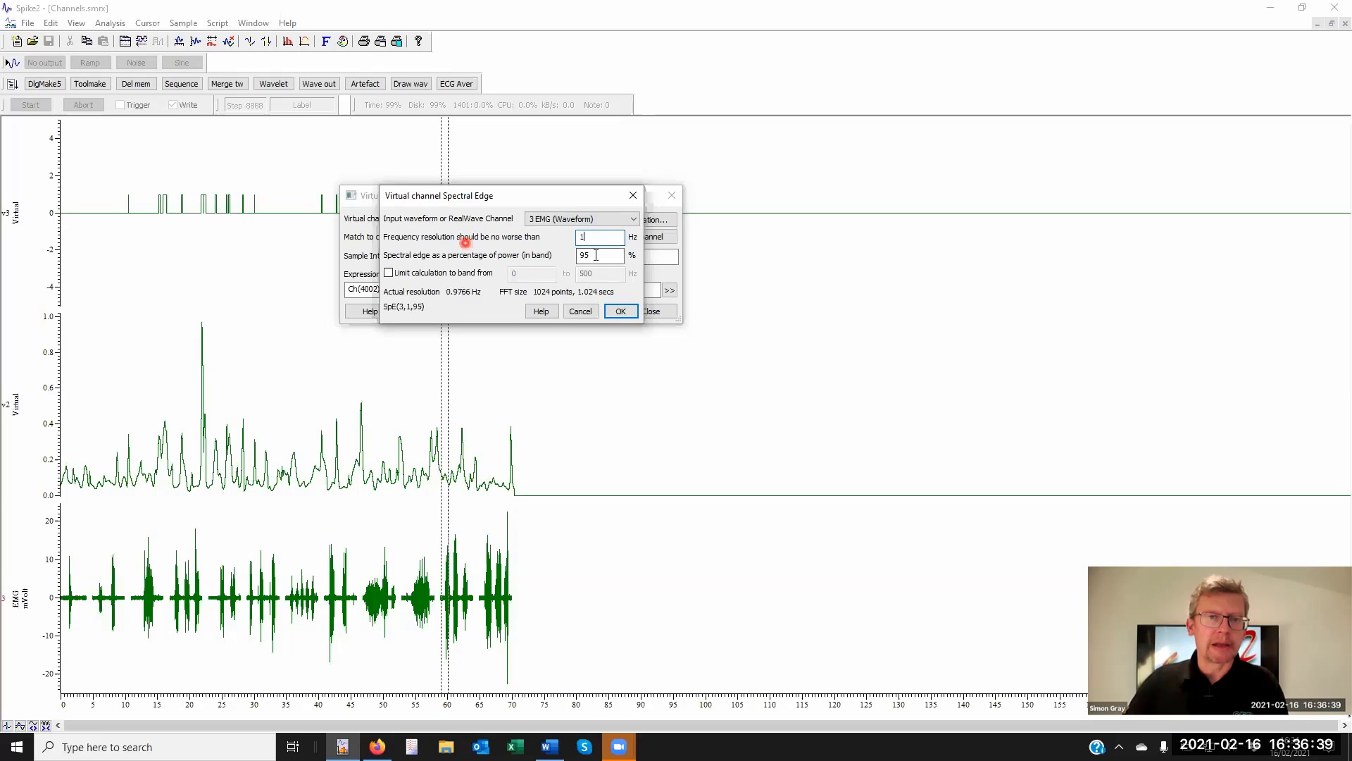
double_click(593, 255)
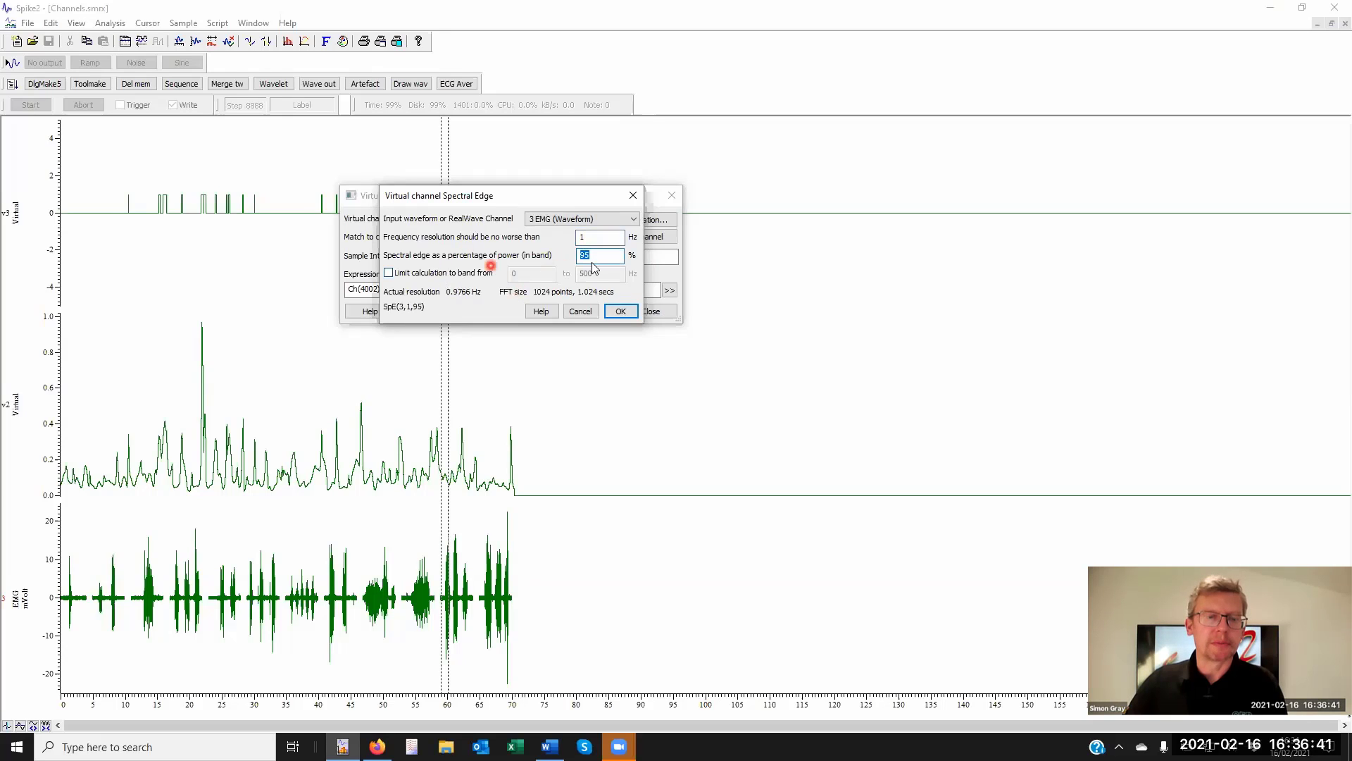
type("50")
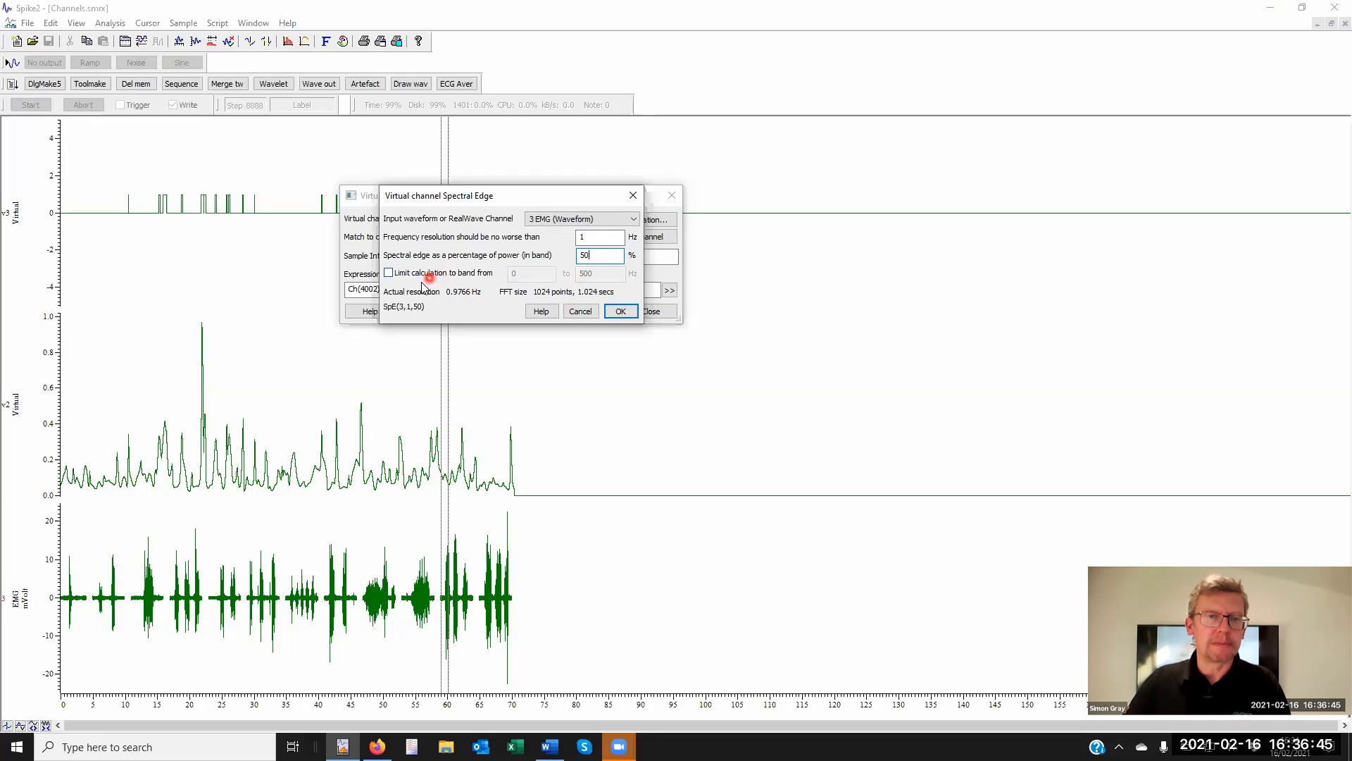
left_click(620, 311)
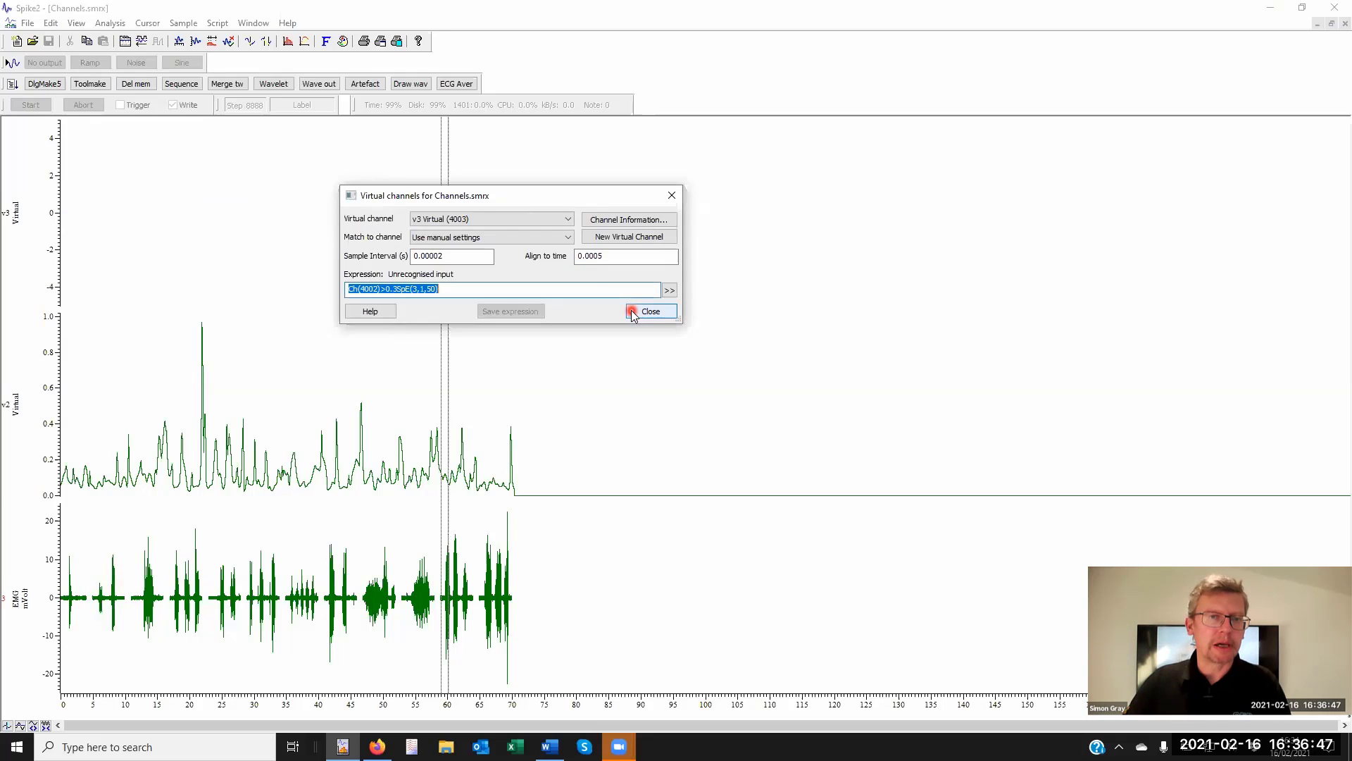
- Optimise the Y range of virtual channel v3
double_click(57, 187)
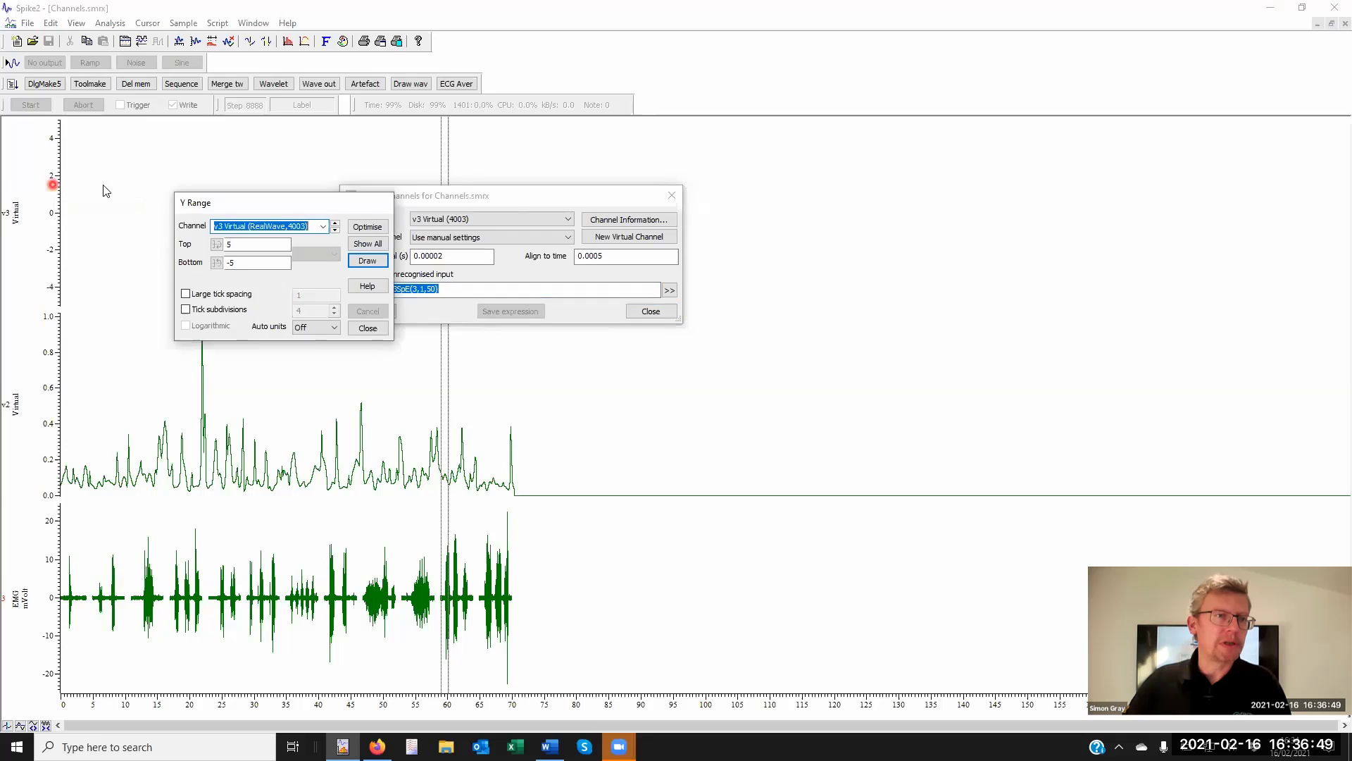
left_click(368, 227)
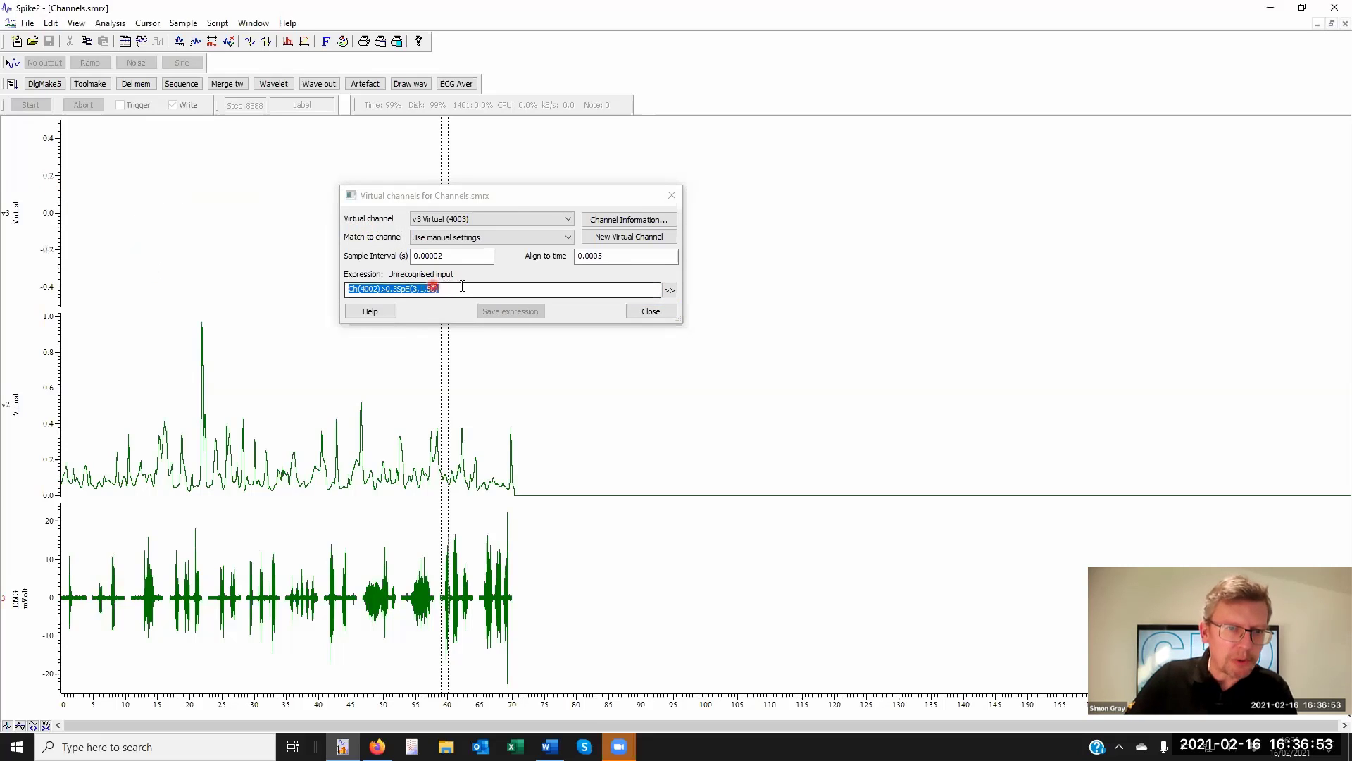
- Remove the Ch(4002)>0.3 comparison from the v3 expression, leaving only SpE(3,1,50)
left_click(393, 289)
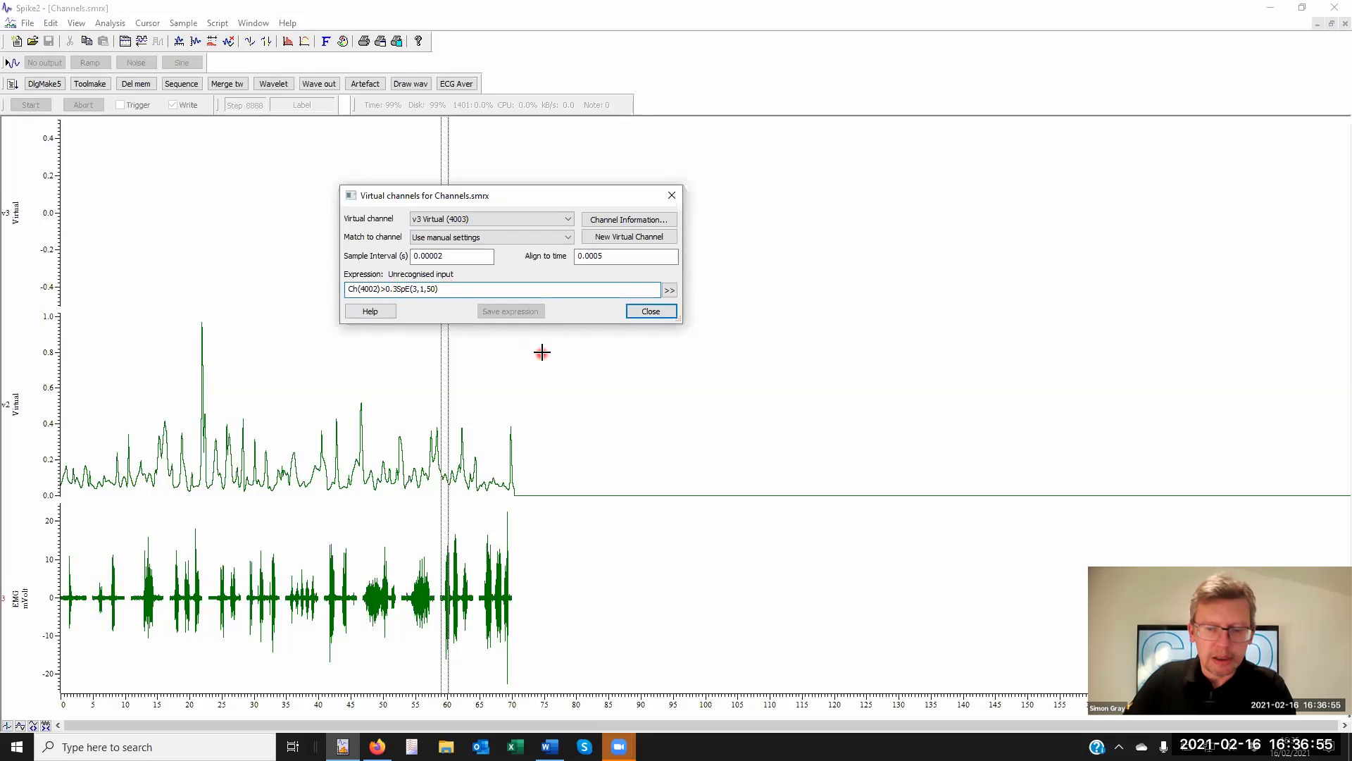
key("Delete")
key("BackSpace")
key("BackSpace")
key("BackSpace")
key("BackSpace")
key("BackSpace")
key("BackSpace")
key("BackSpace")
key("BackSpace")
key("BackSpace")
key("BackSpace")
key("BackSpace")
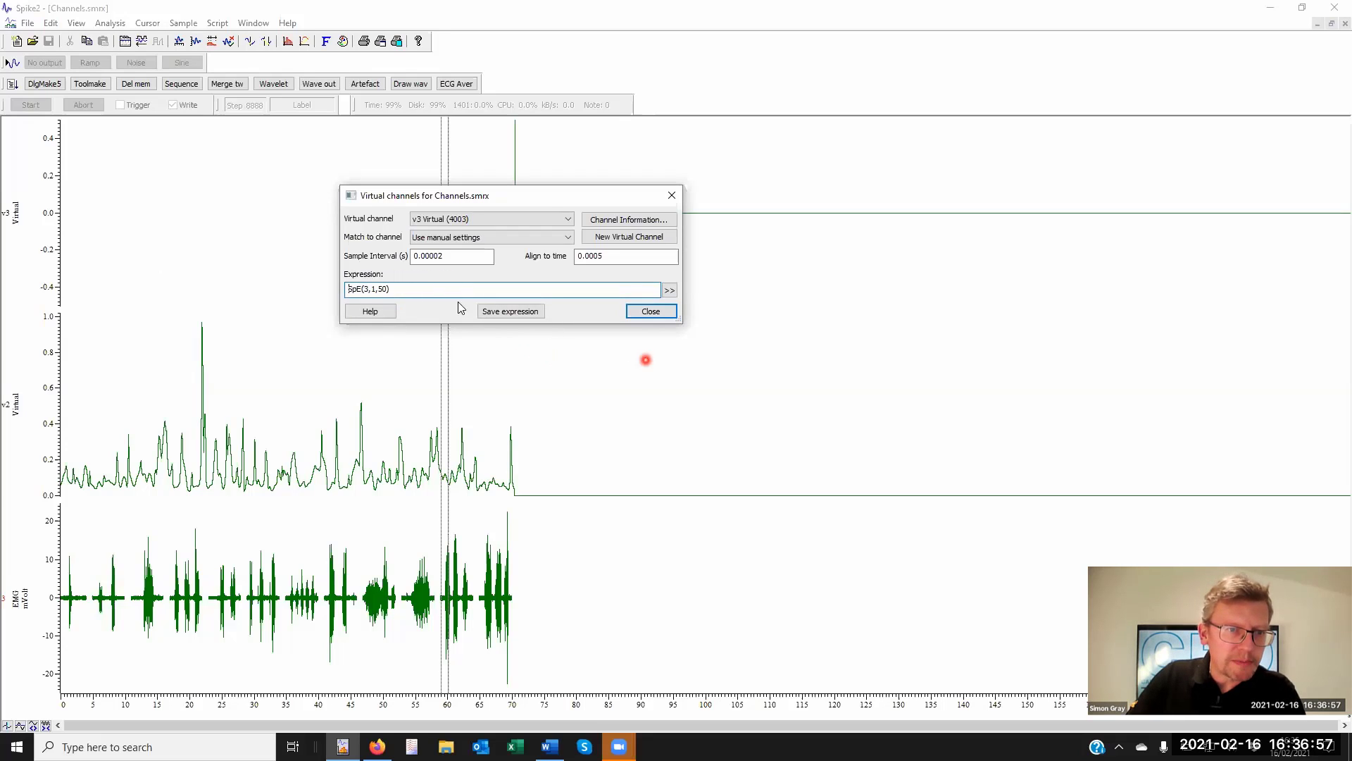
- Optimise the Y range of virtual channel v3 and move the virtual channels dialog clear of its trace
double_click(62, 174)
left_click(366, 227)
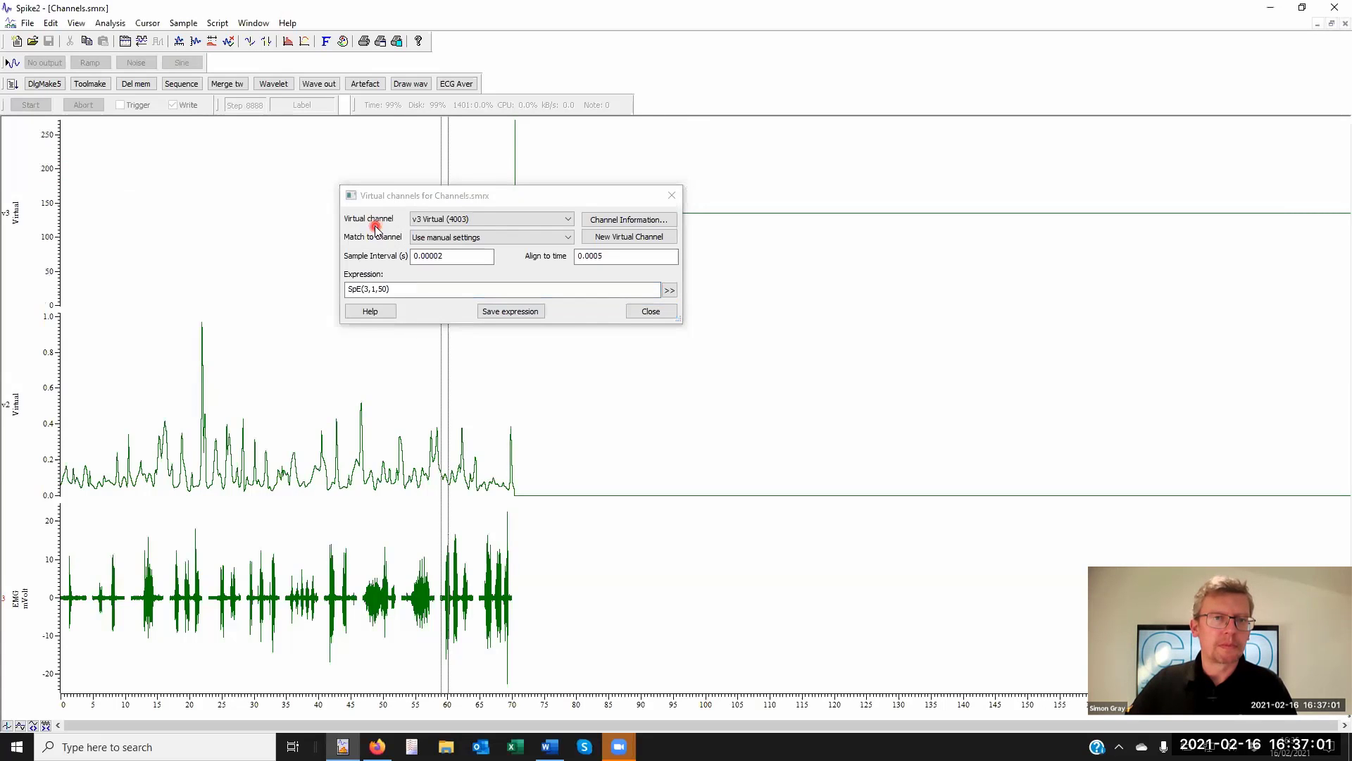
left_click(421, 201)
left_click_drag(488, 196, 916, 178)
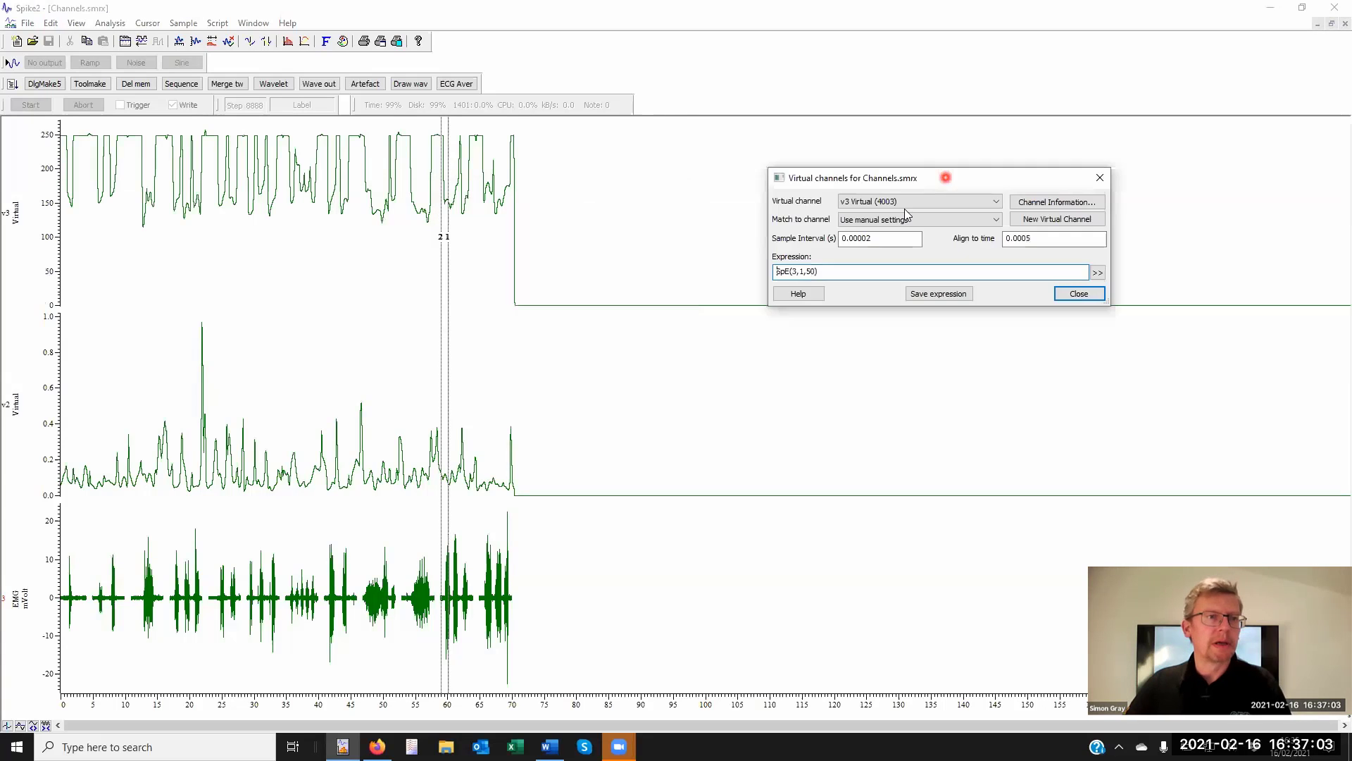
left_click(942, 283)
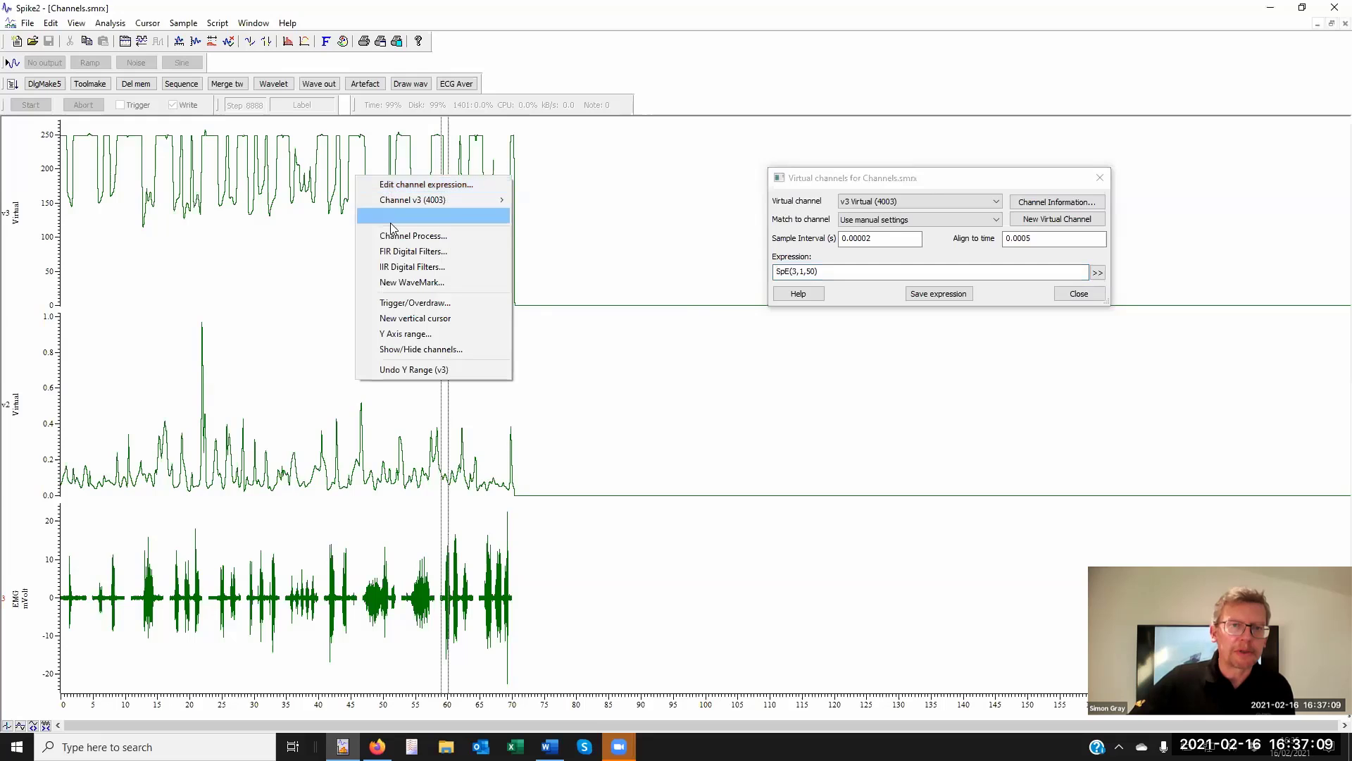
- Add a DC remove process to virtual channel v3 and close the channel processing settings
left_click(423, 235)
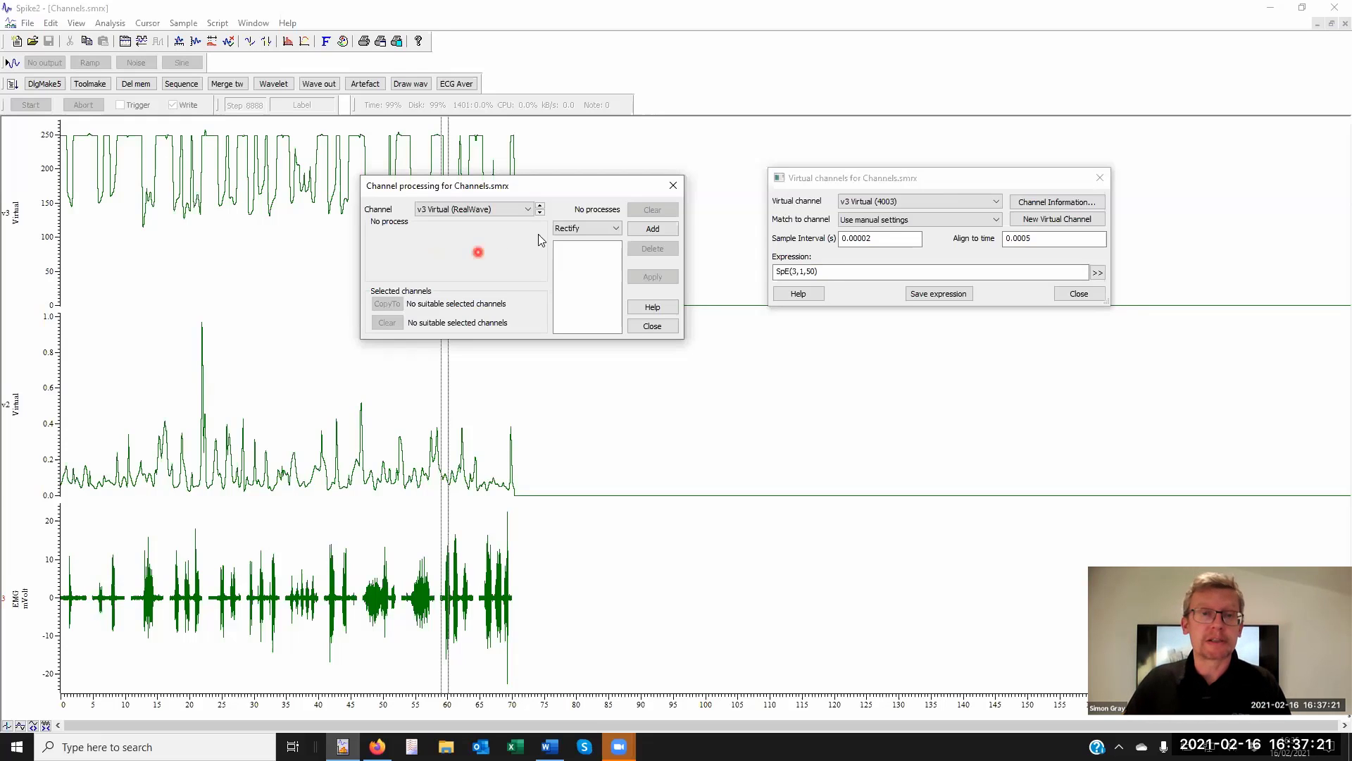
left_click(589, 229)
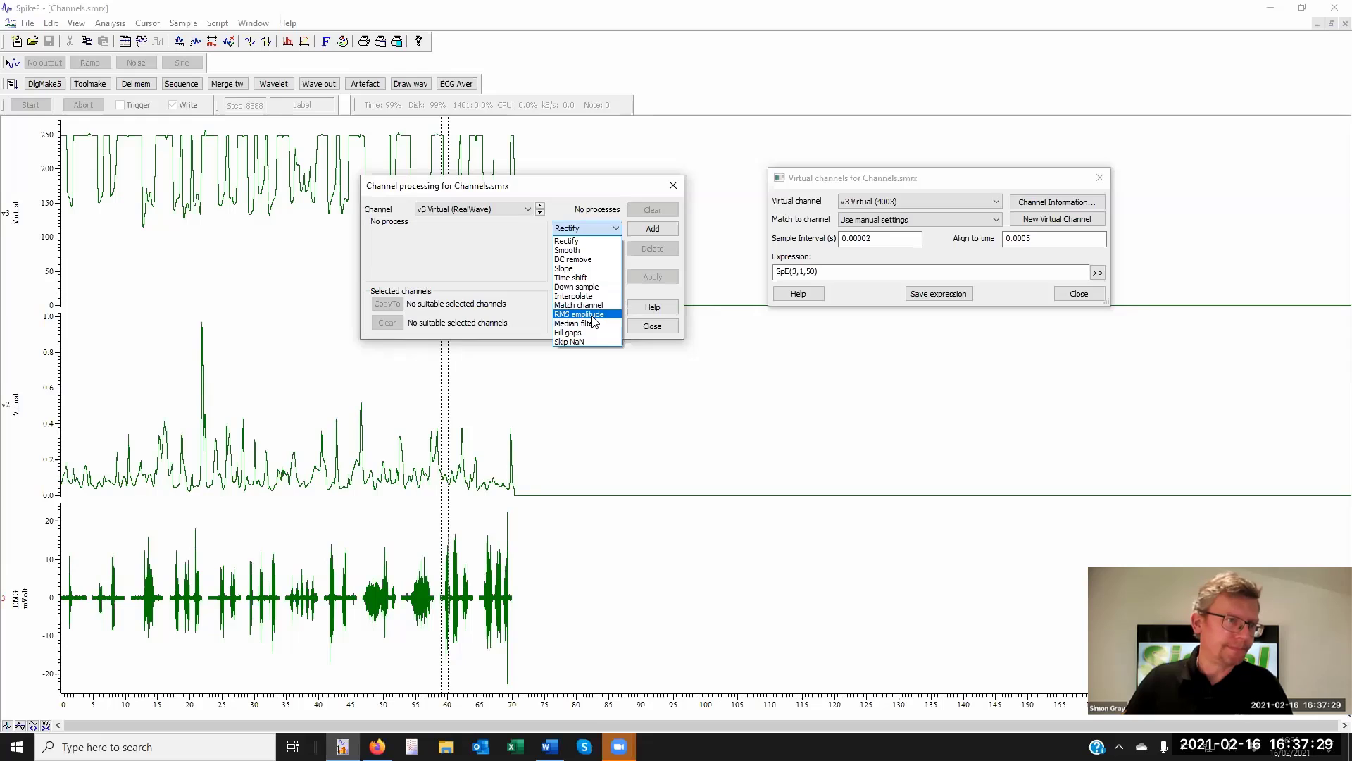
left_click(599, 259)
left_click(666, 230)
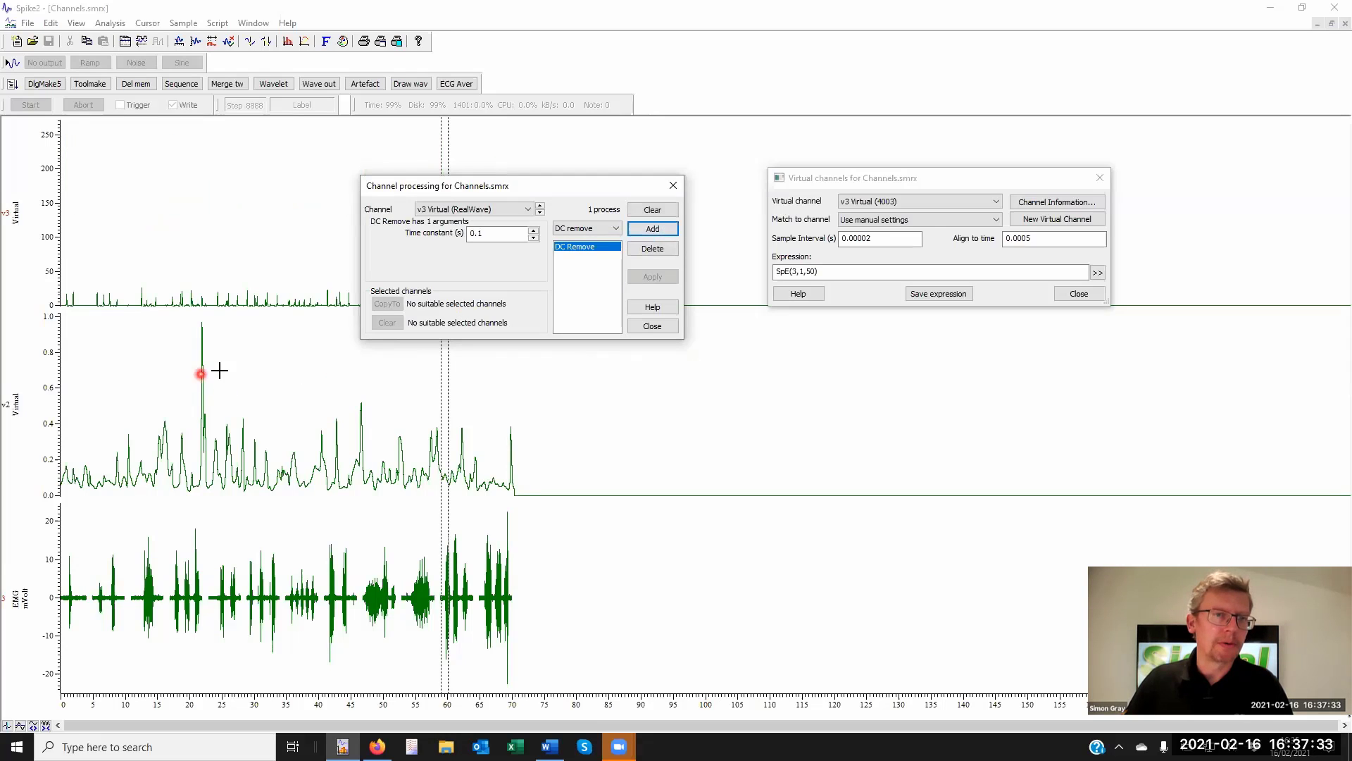
left_click(570, 244)
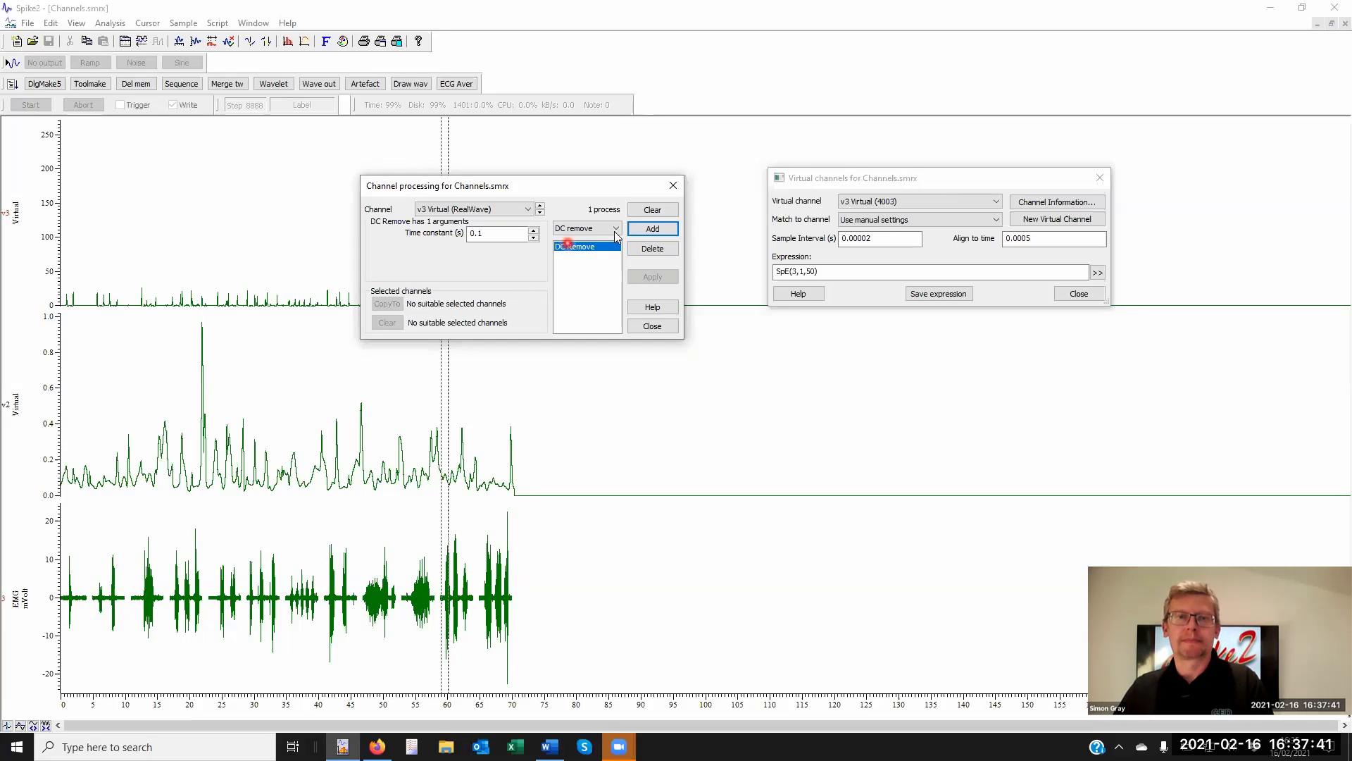
left_click(673, 187)
- Replace the v3 expression with a generated sinusoid of 10 cycles per second that rises through zero at 0.0
left_click(845, 272)
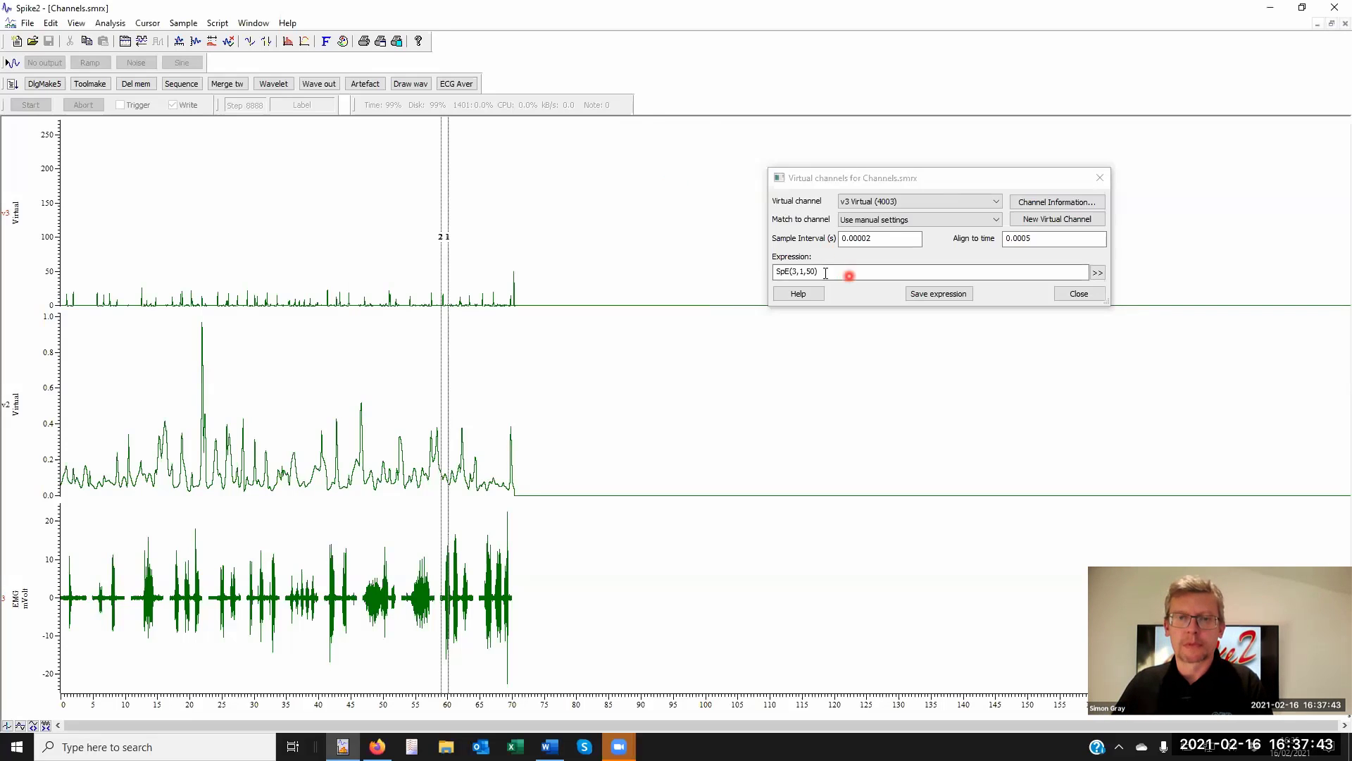
left_click(708, 262)
key("Delete")
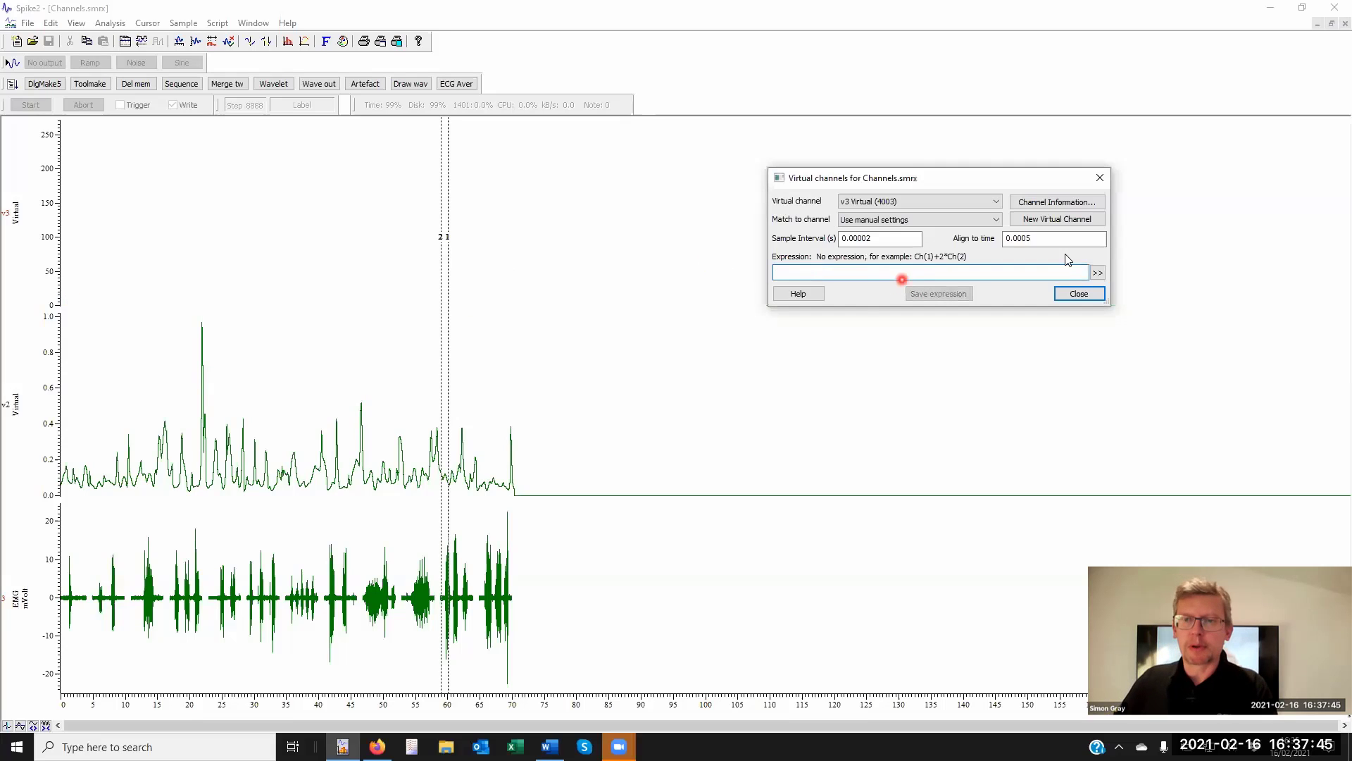
left_click(1096, 272)
mouse_move(1095, 273)
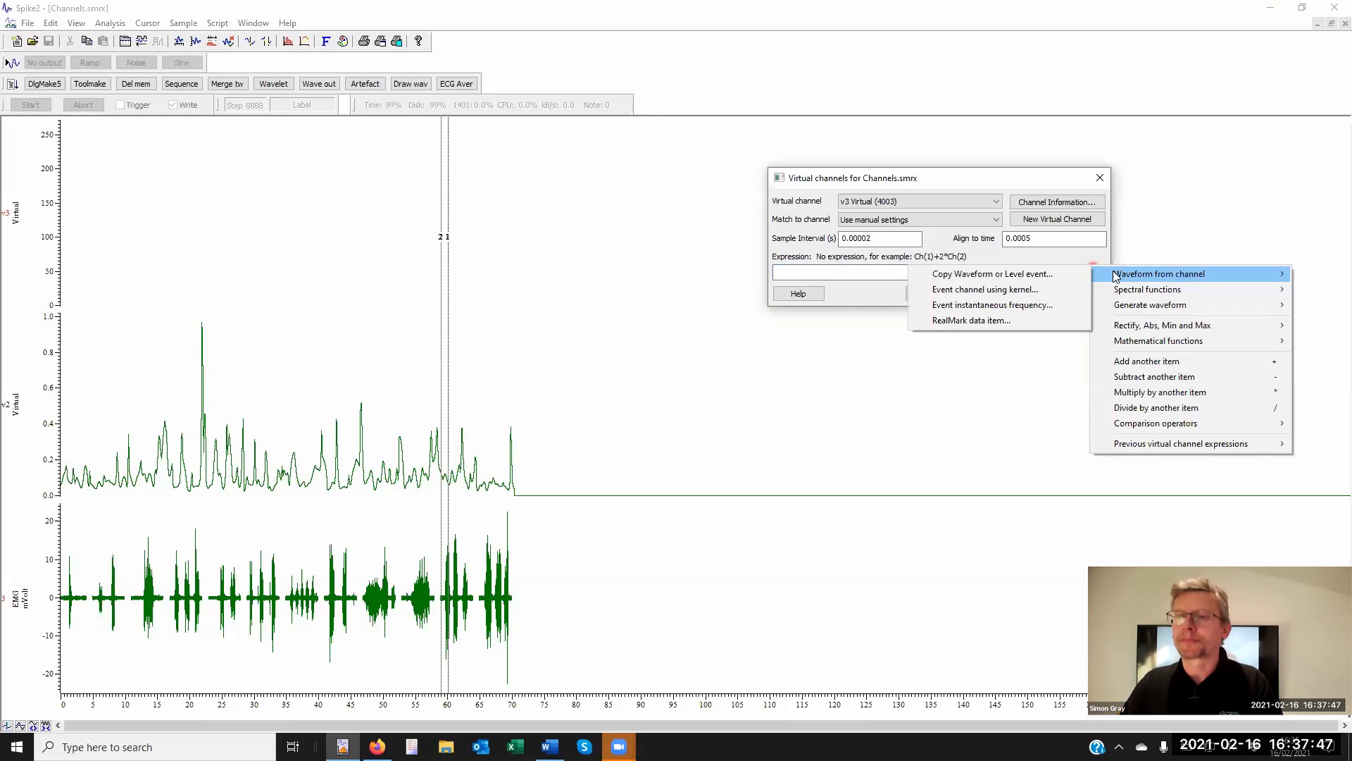
mouse_move(1194, 307)
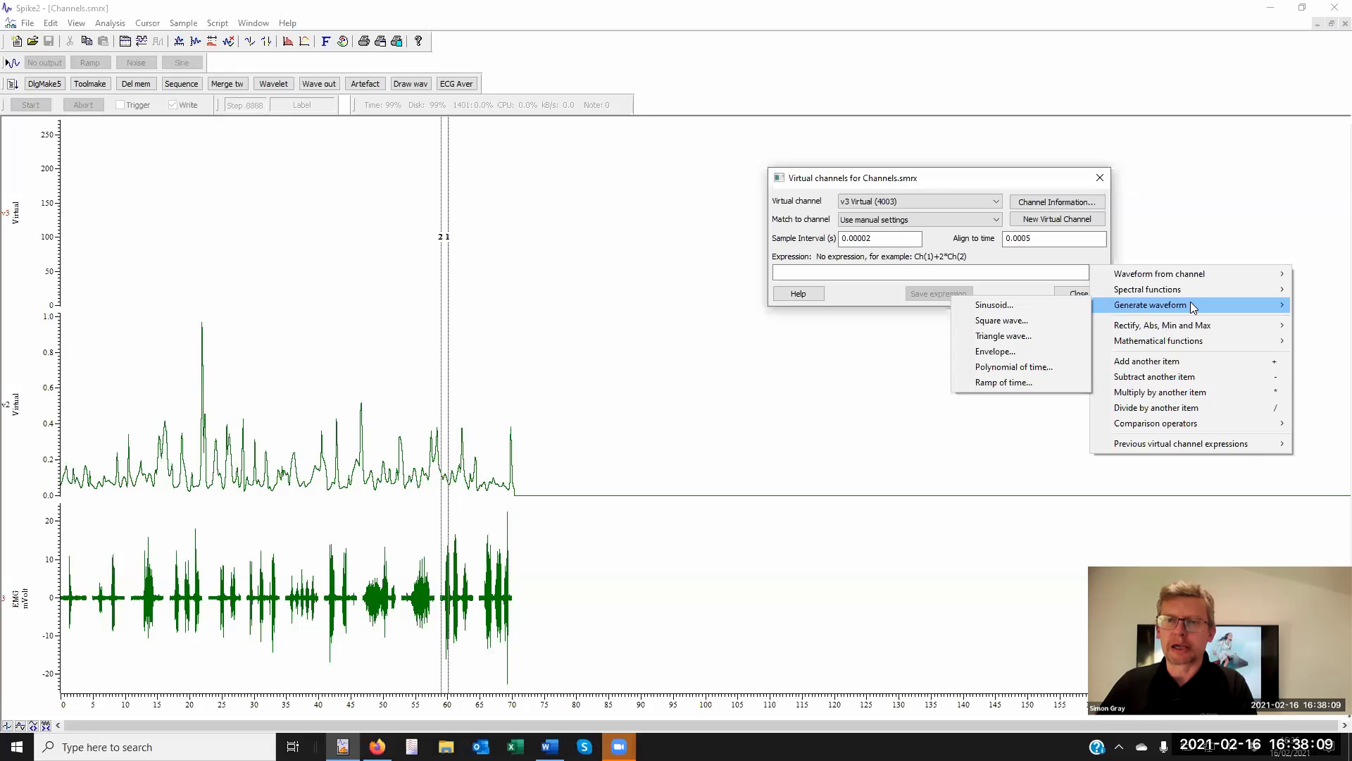
left_click(1021, 311)
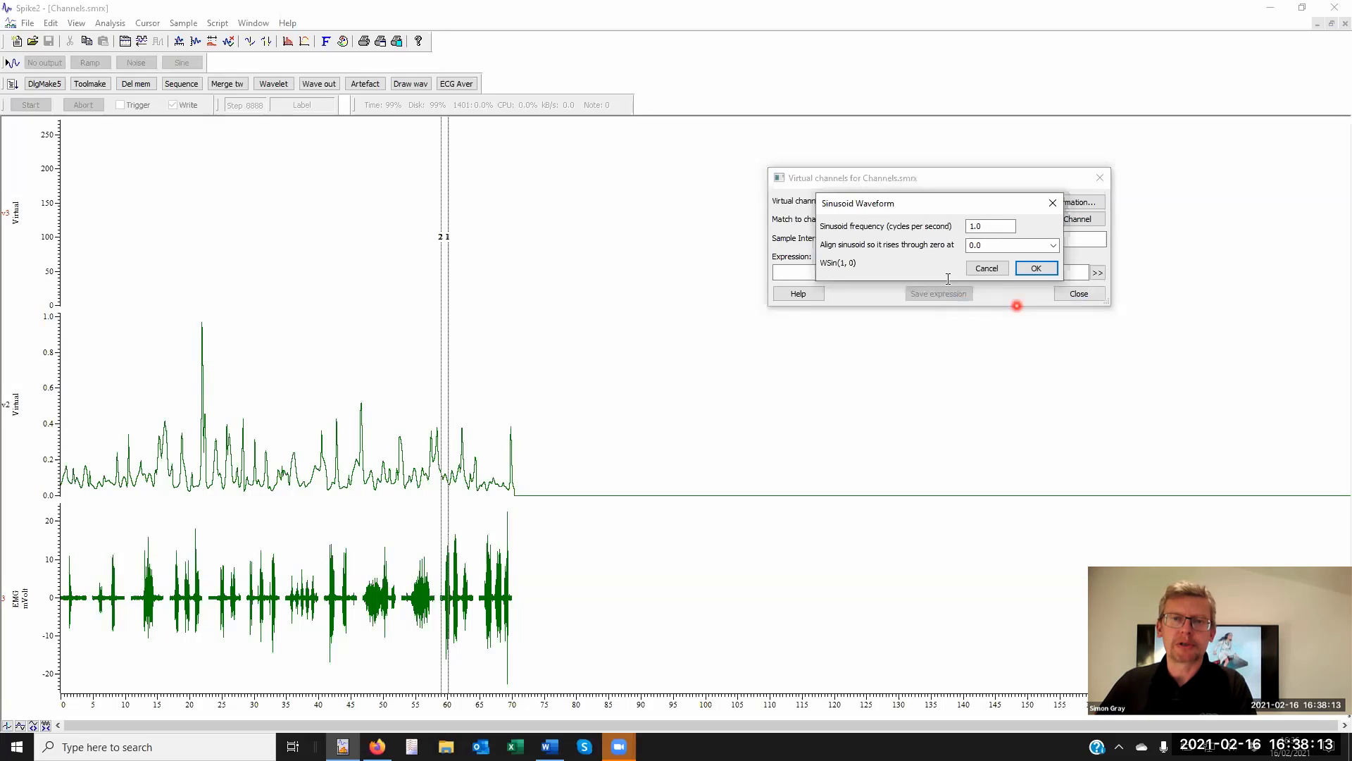
left_click_drag(1003, 226, 943, 224)
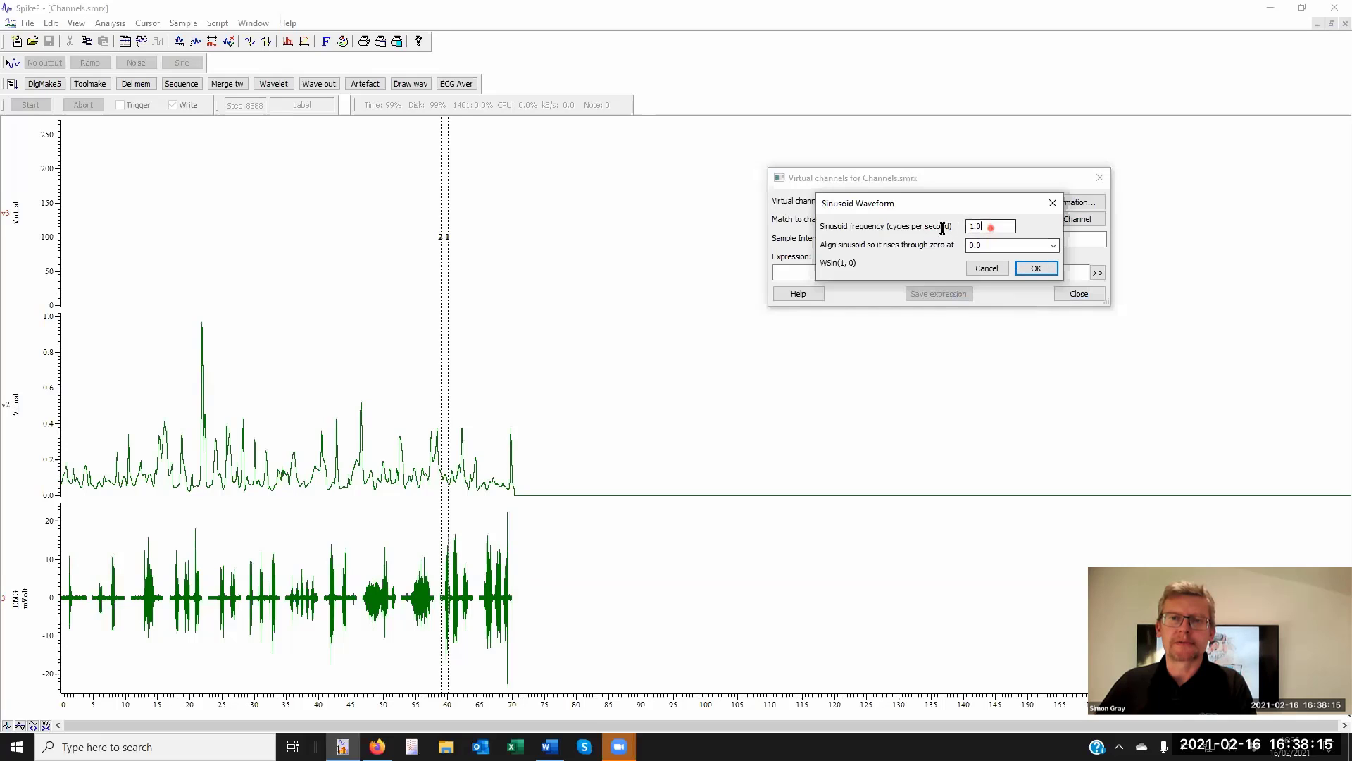
type("10")
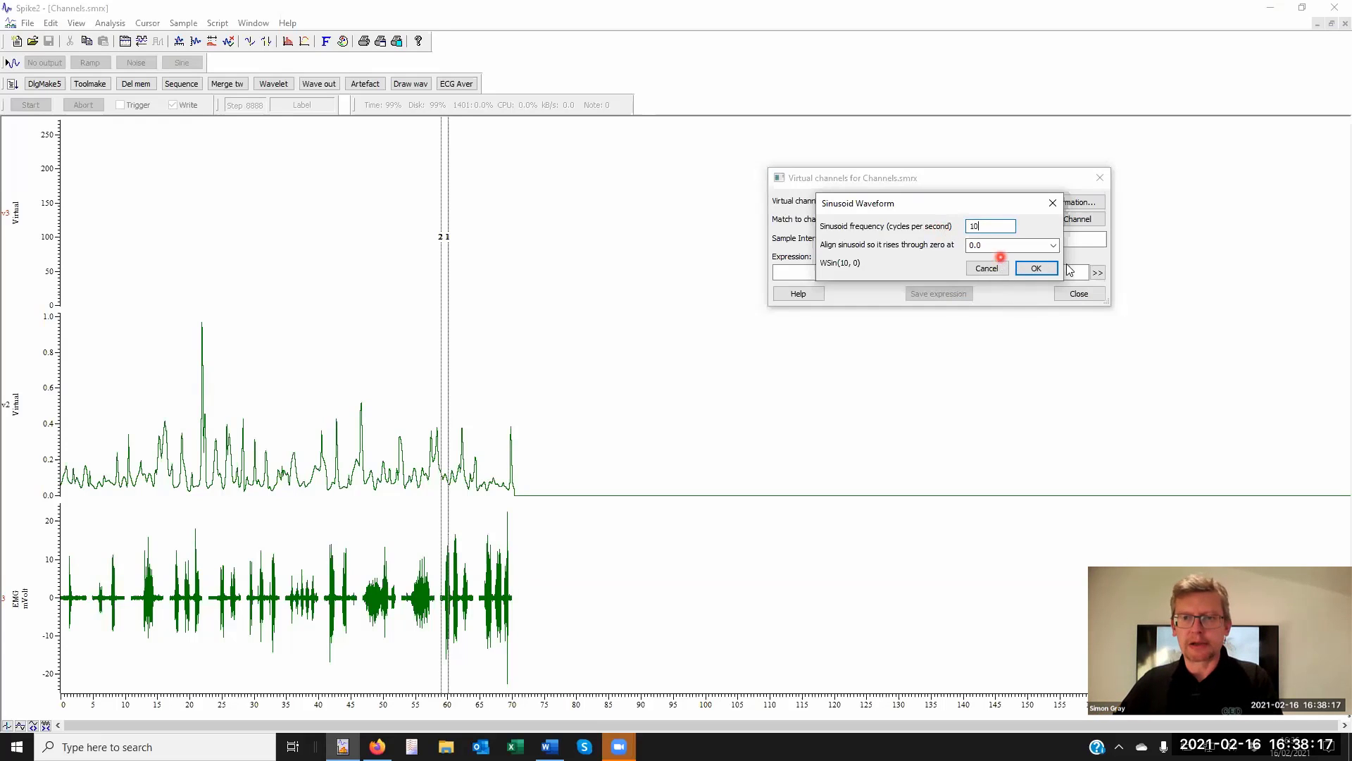
left_click(1035, 268)
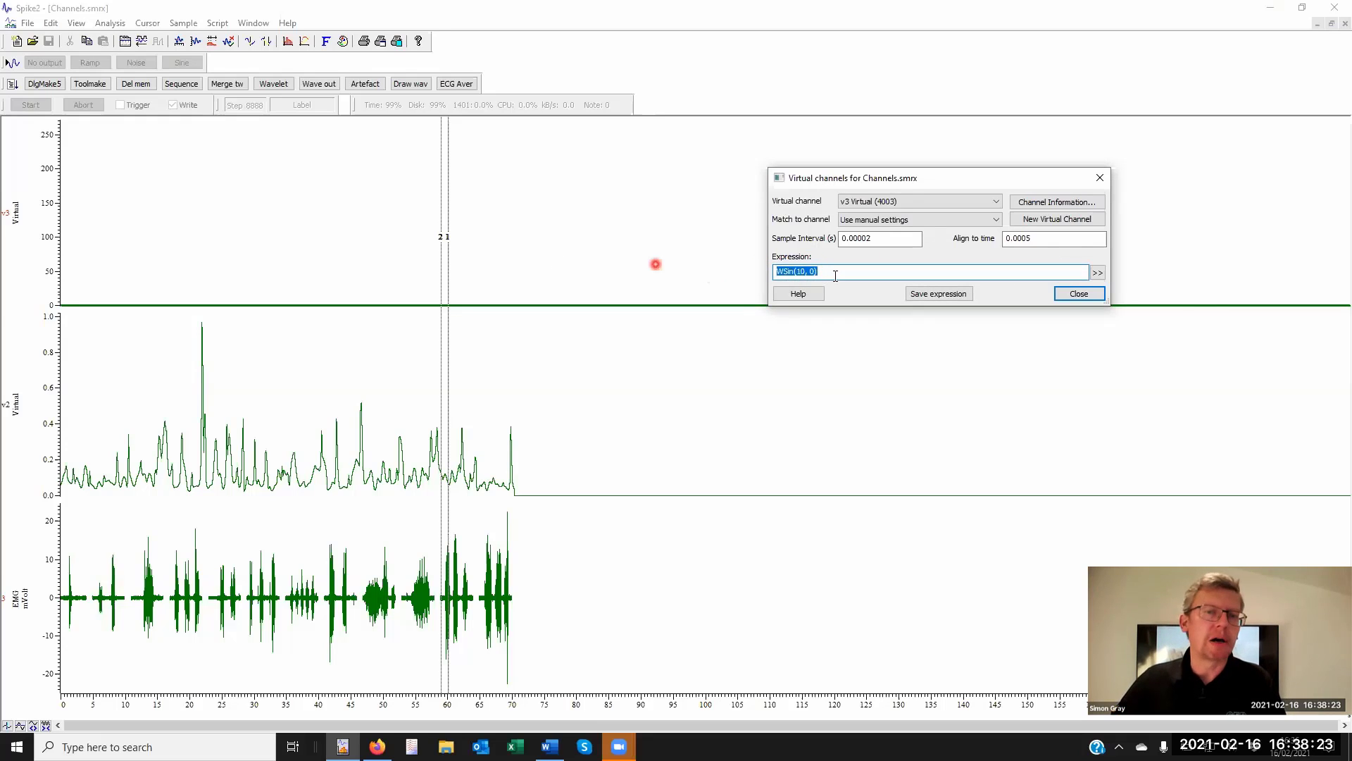
- Optimise the Y range of v3 and zoom the time axis in to a few seconds starting at about 8.1 s
left_click(861, 271)
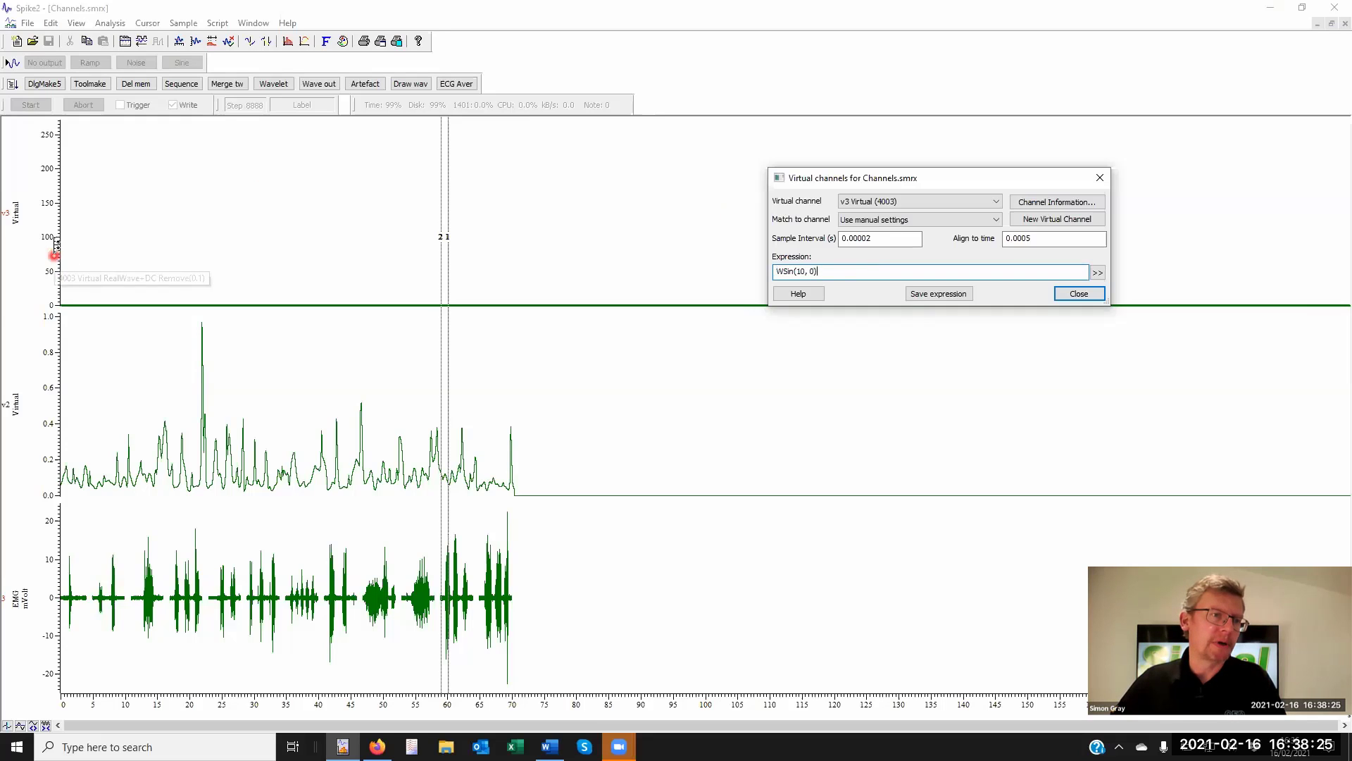
double_click(61, 275)
left_click(364, 227)
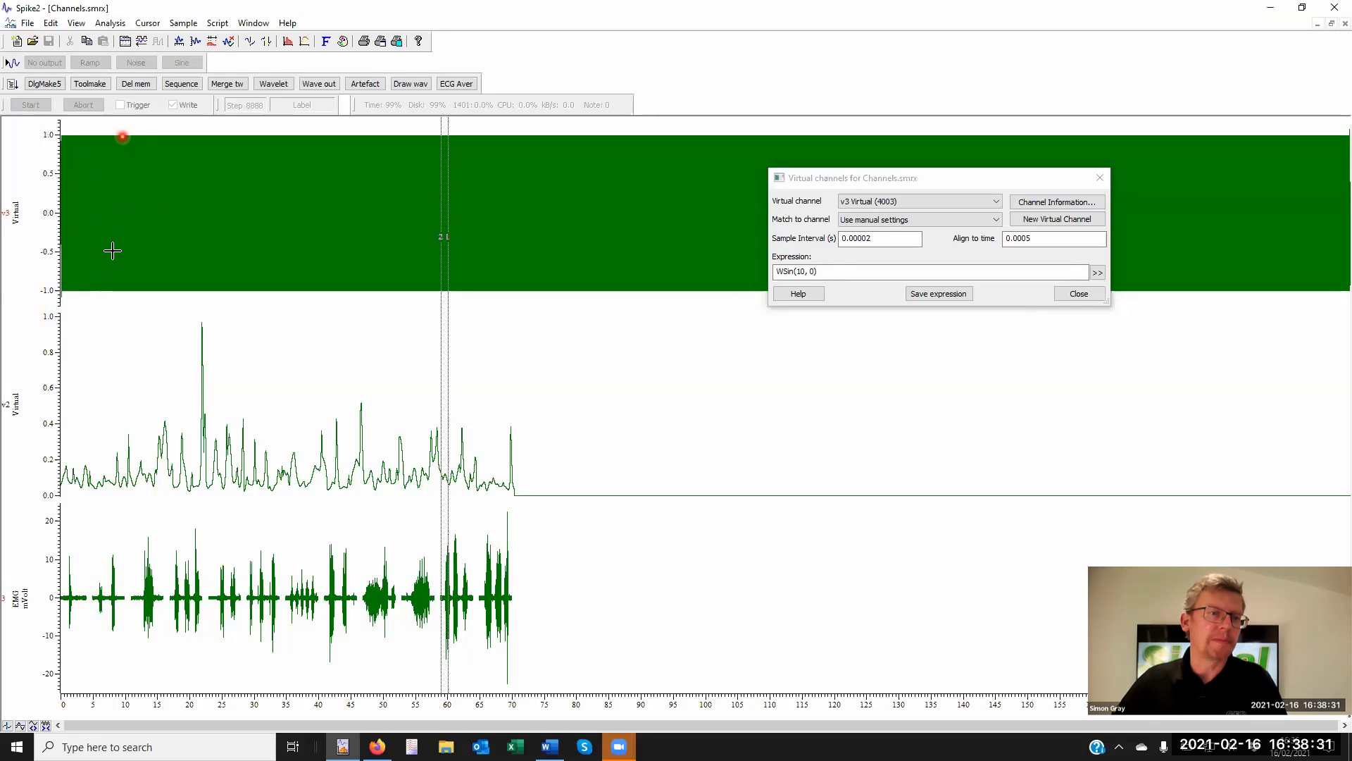
left_click_drag(113, 247, 147, 244)
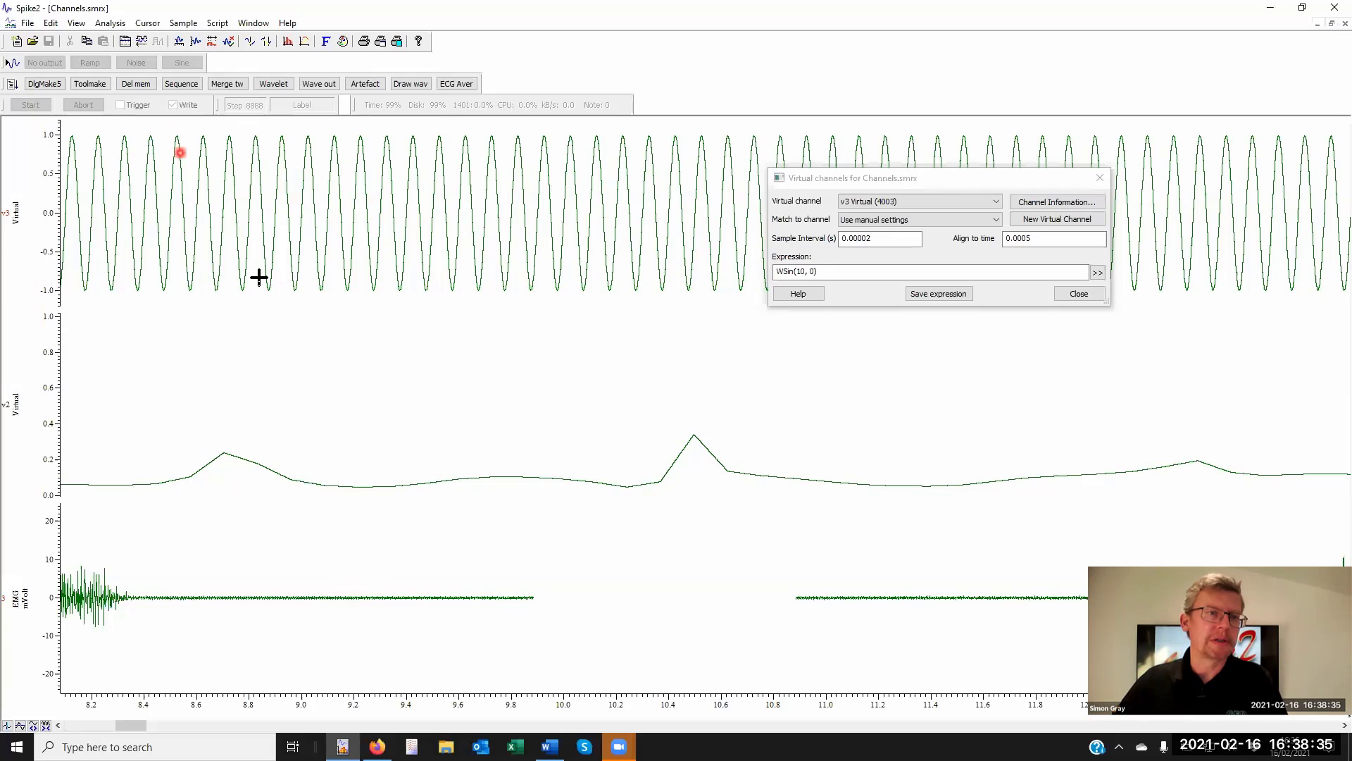
- Multiply the v3 sinusoid expression by 5 and optimise the channel's Y range
left_click(884, 274)
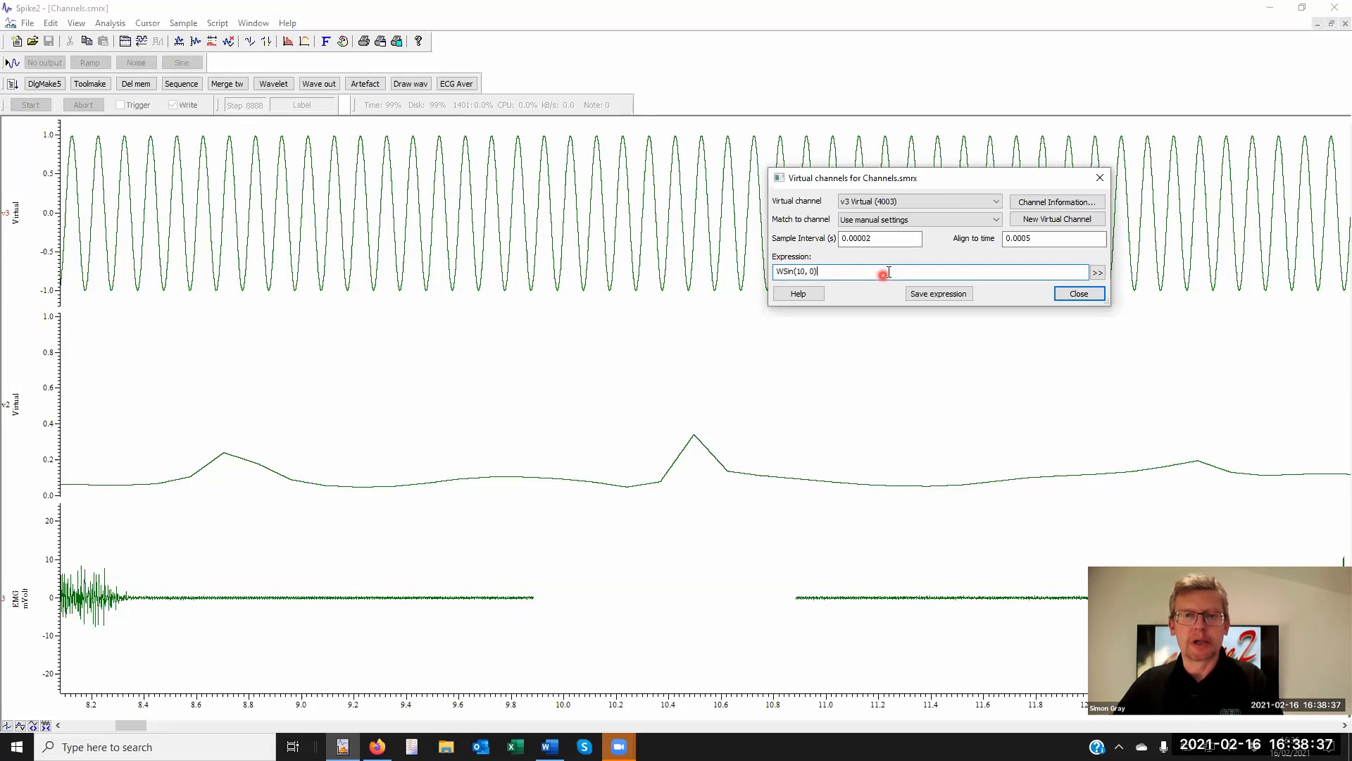
type("*5")
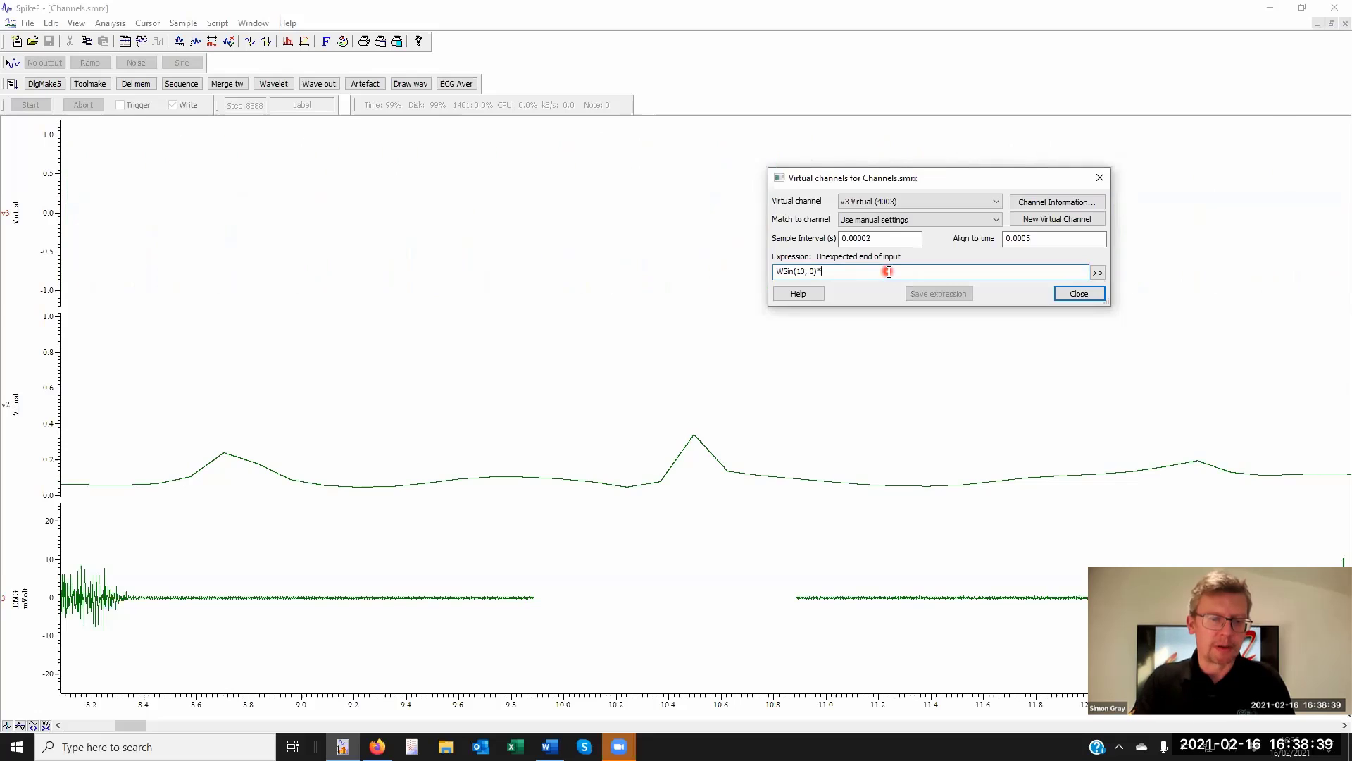
double_click(52, 176)
left_click(378, 235)
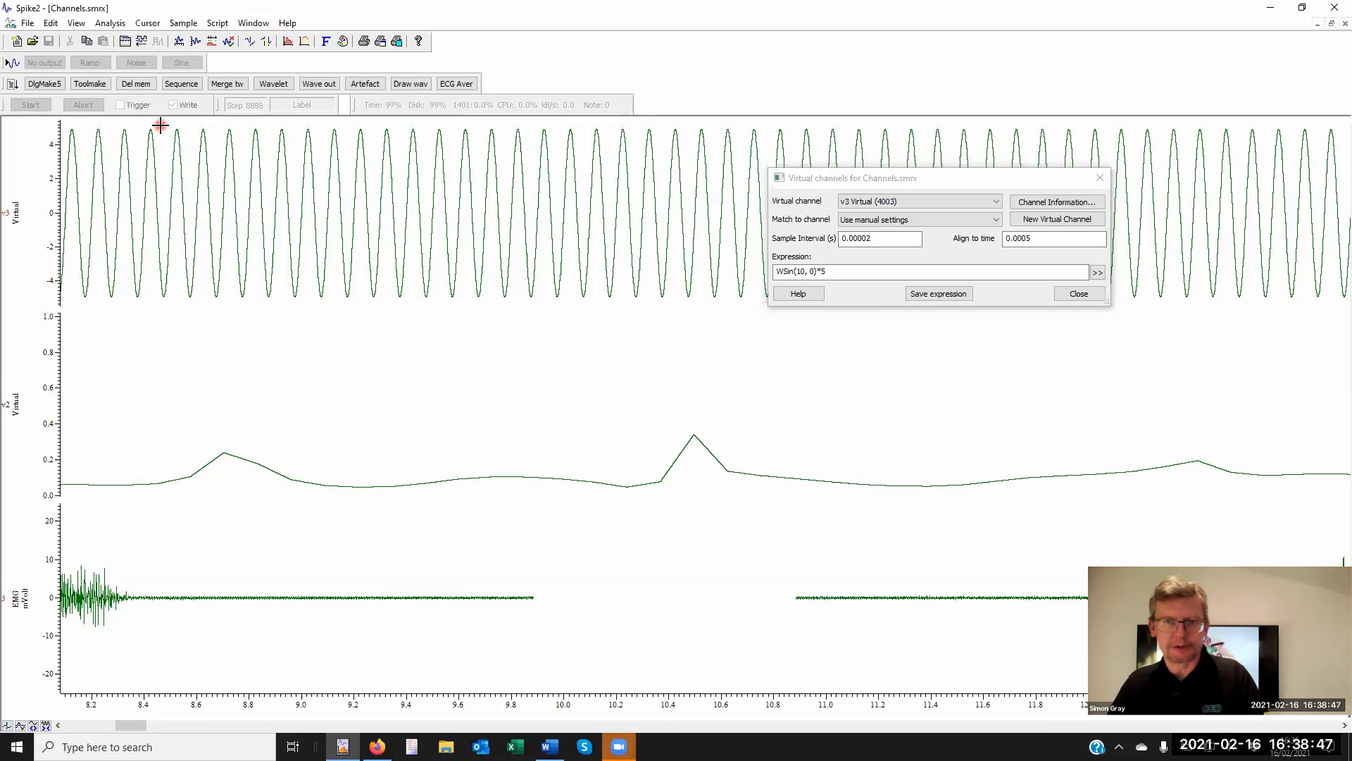
left_click(474, 227)
- Insert a linear envelope before the sinusoid in the v3 expression, with rise time 0.5, hold time 2 and fall time 3 s
left_click(845, 271)
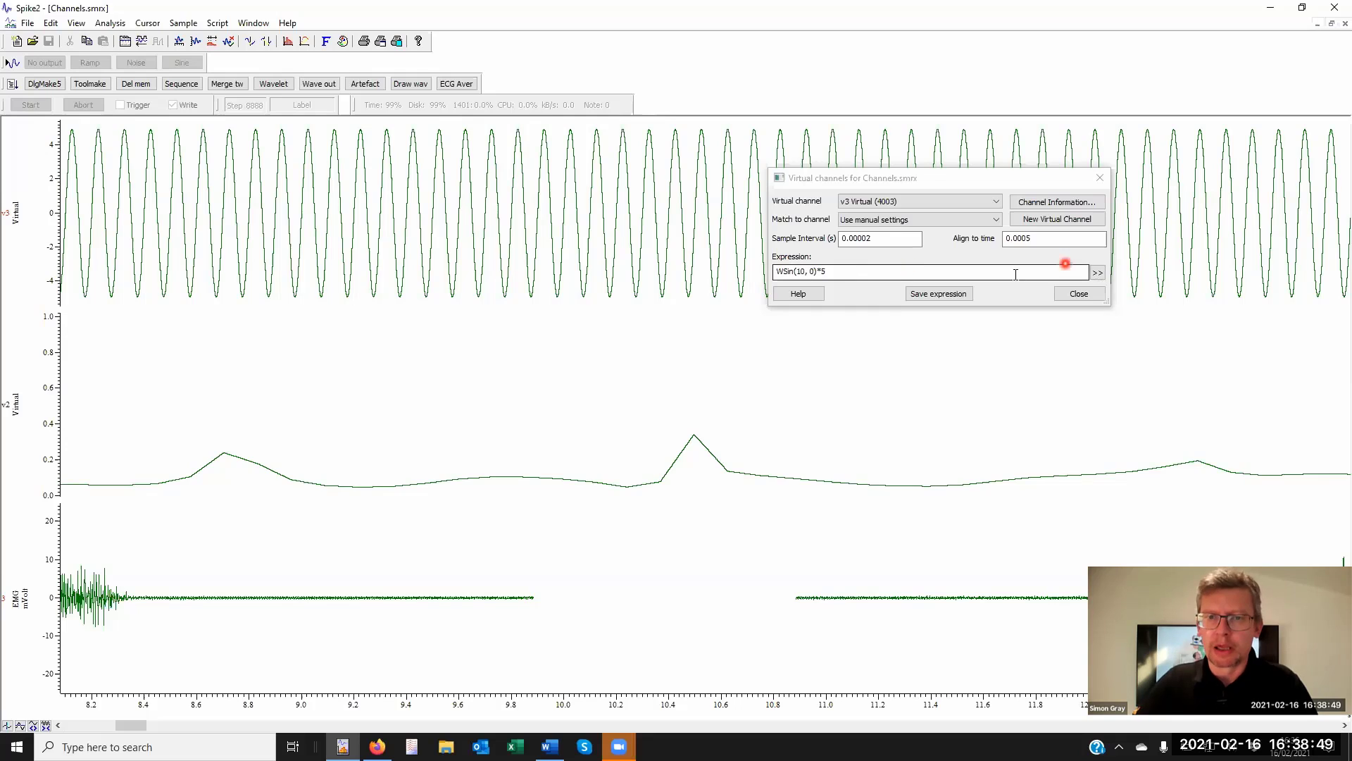
left_click(894, 271)
left_click(777, 272)
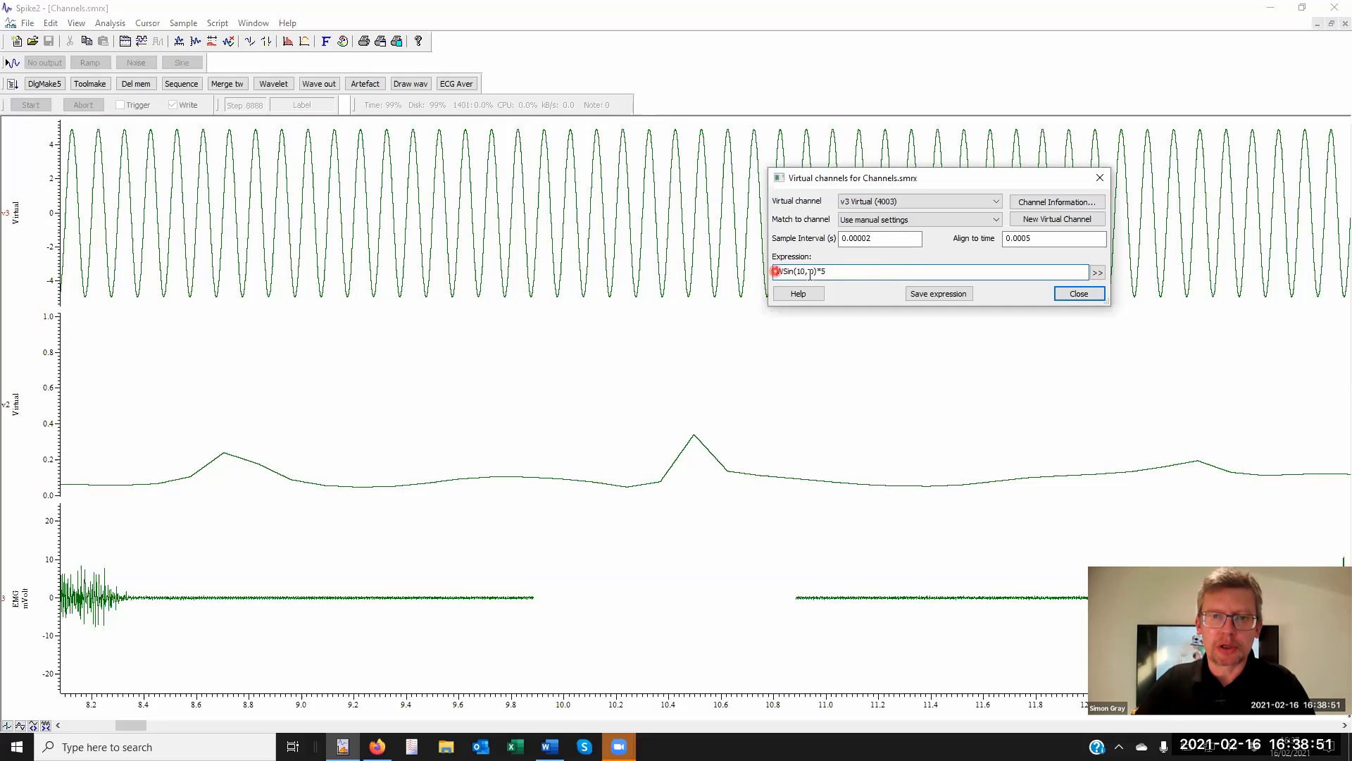
left_click(1096, 272)
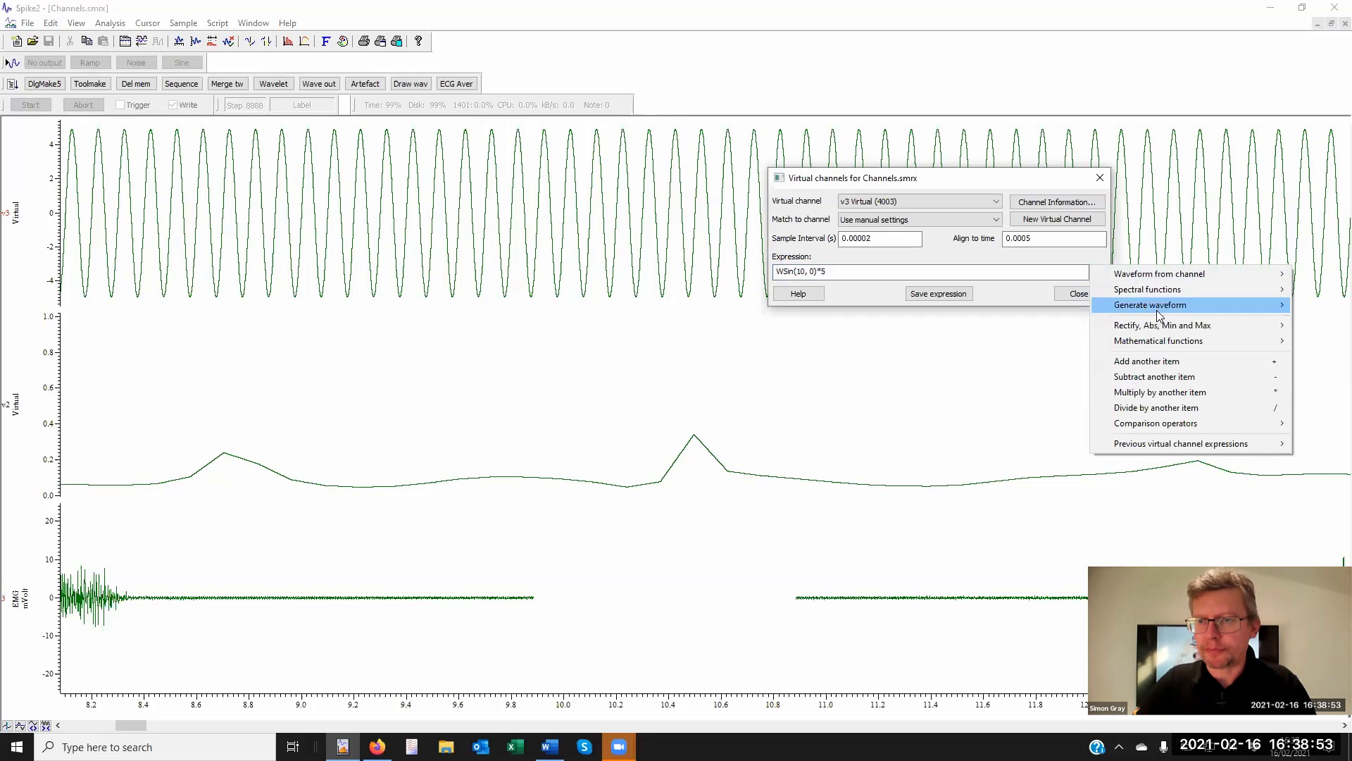
mouse_move(1158, 315)
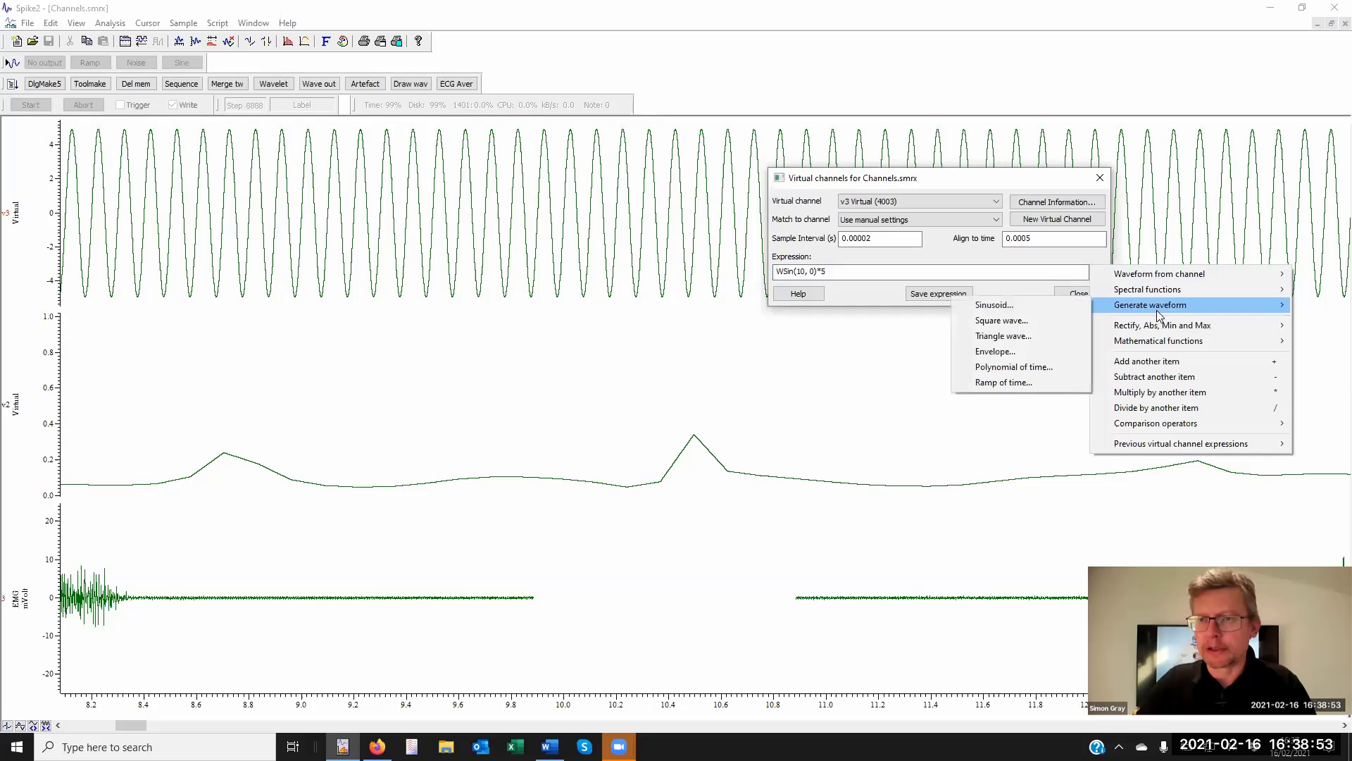
left_click(1028, 351)
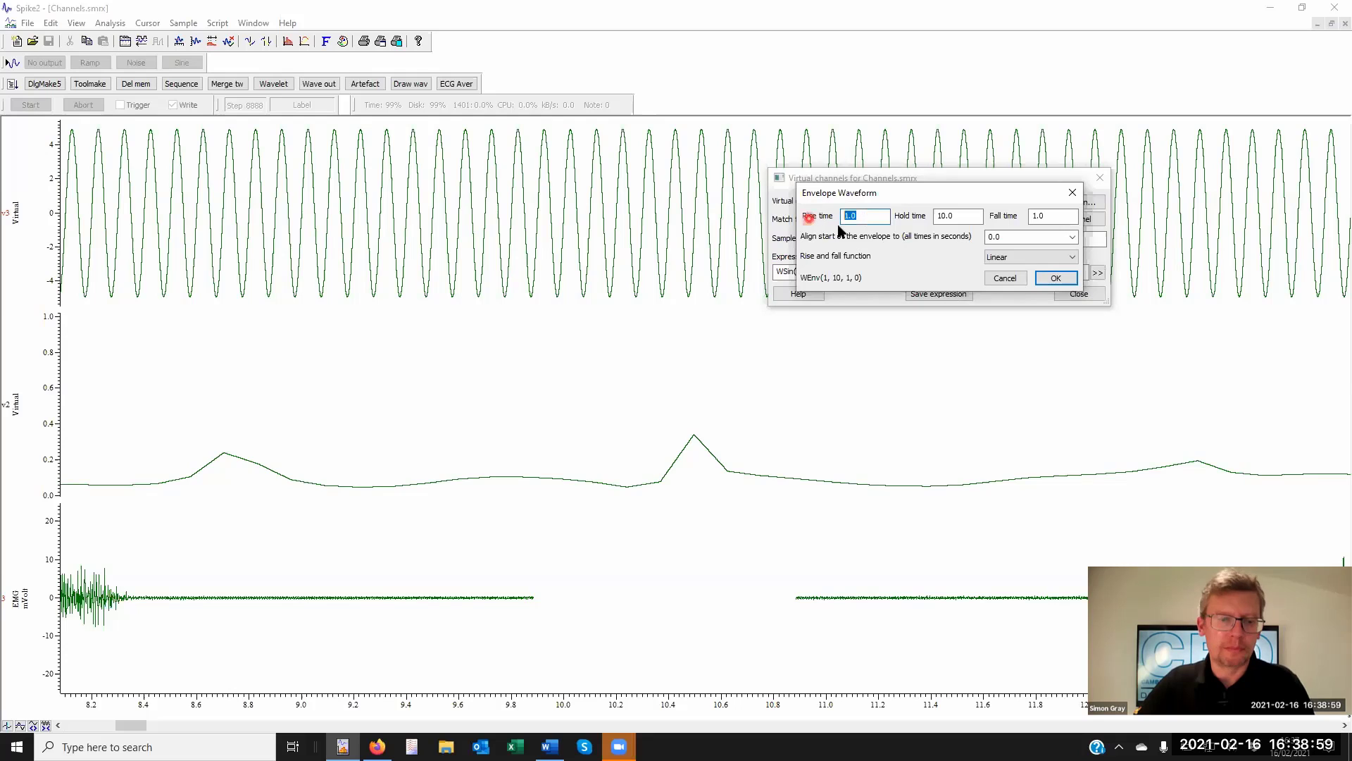
type("0")
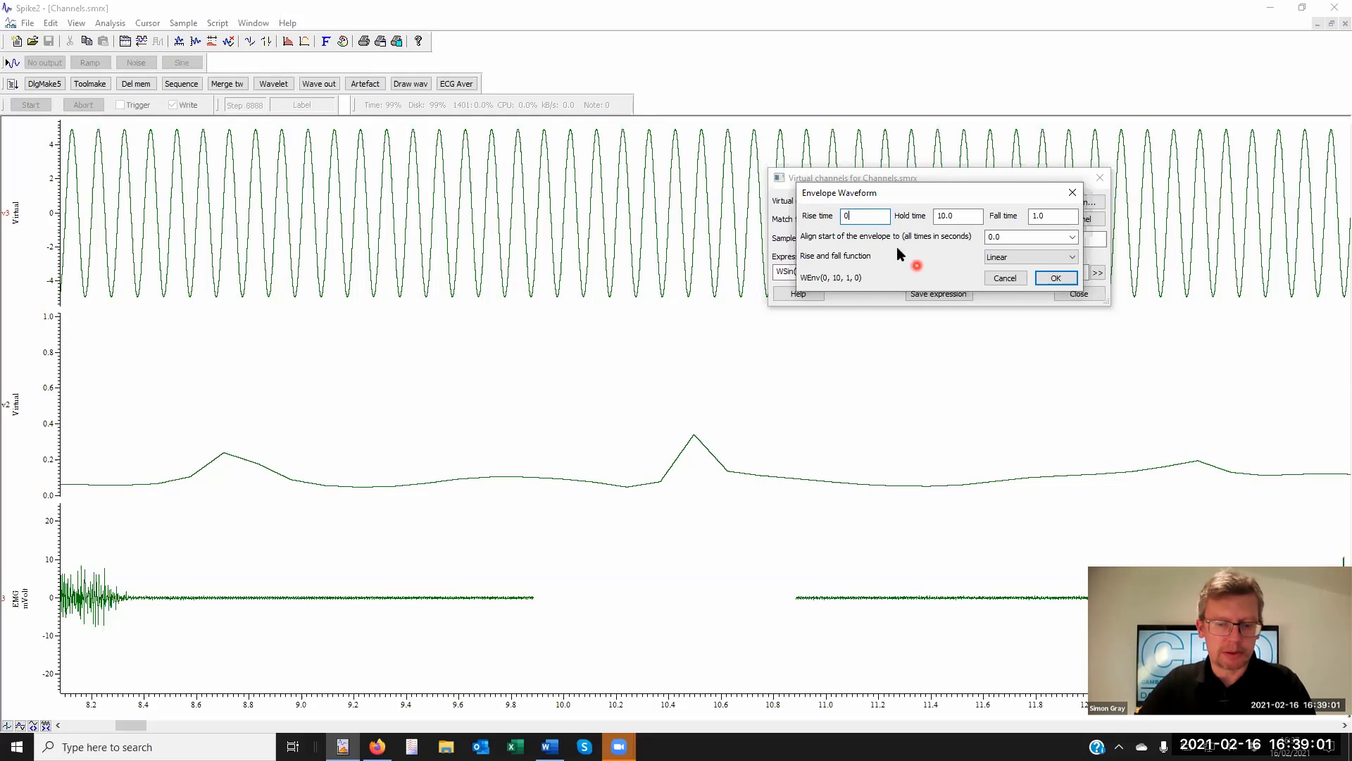
type(".5")
double_click(957, 215)
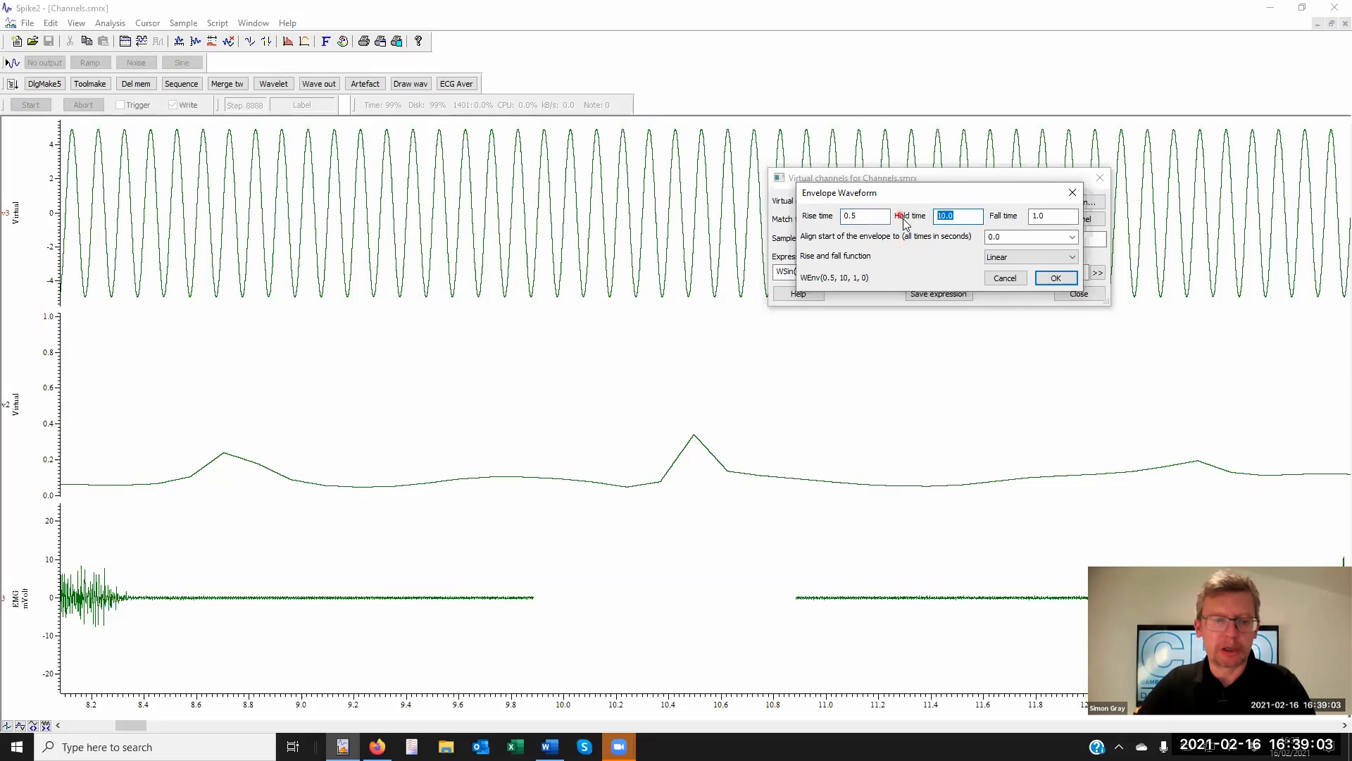
type("2")
double_click(1056, 216)
type("3")
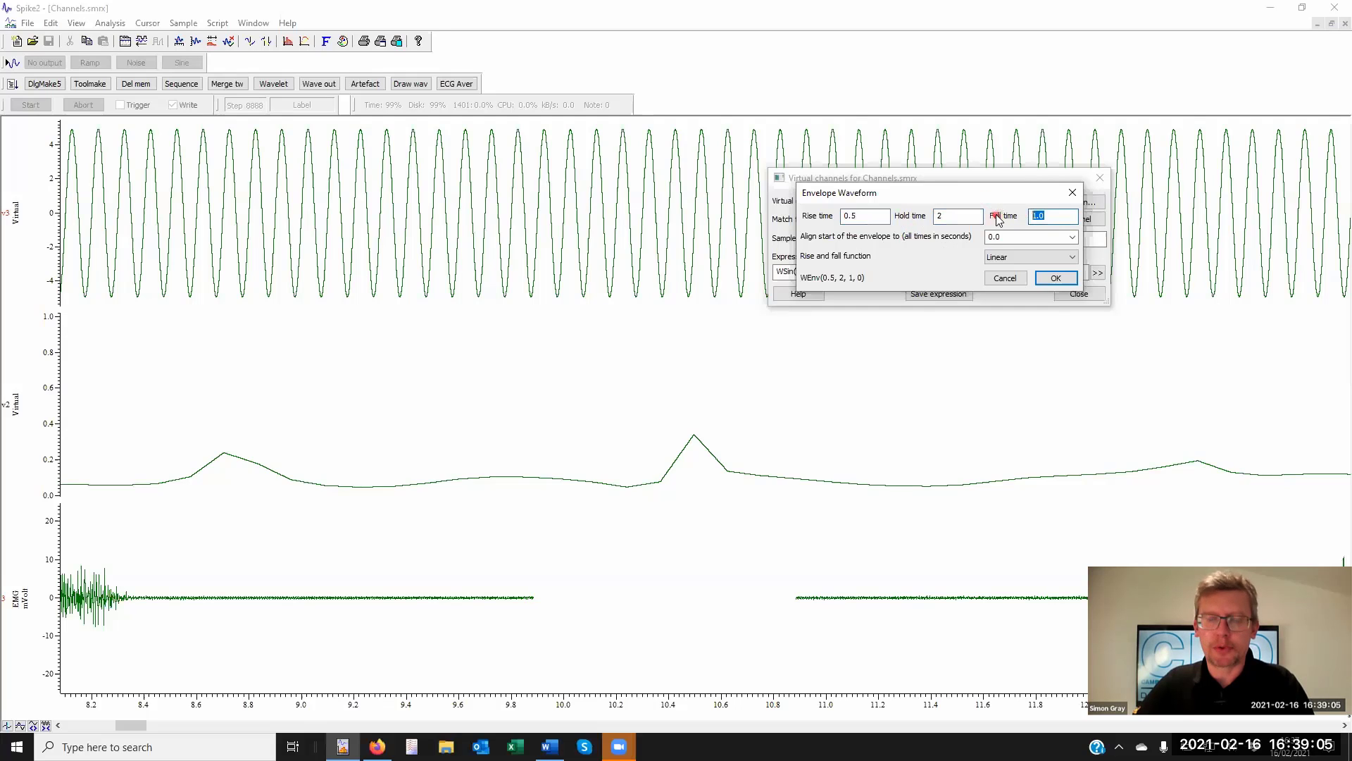
left_click(1065, 282)
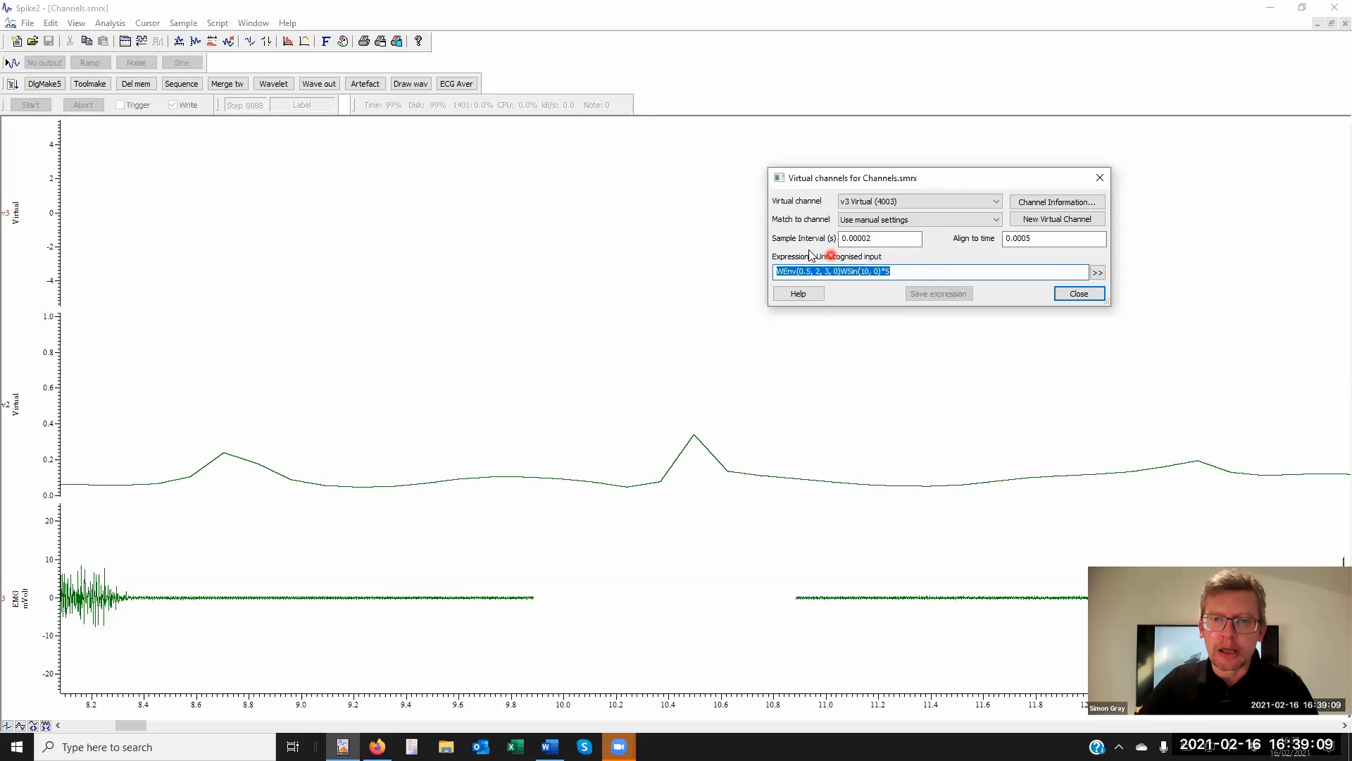
- Multiply the envelope by the sinusoid in the v3 expression and show the recording from 0 s
left_click(841, 272)
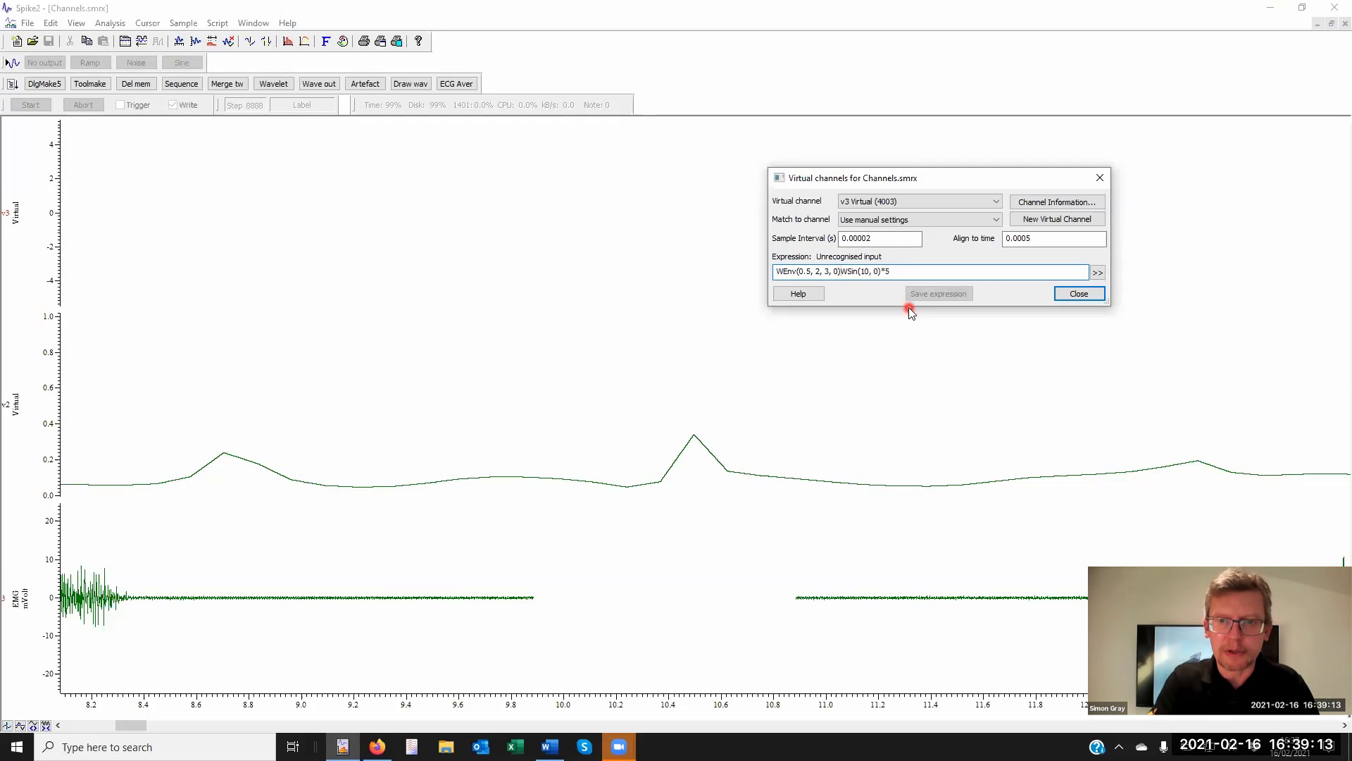
type("*")
key("BackSpace")
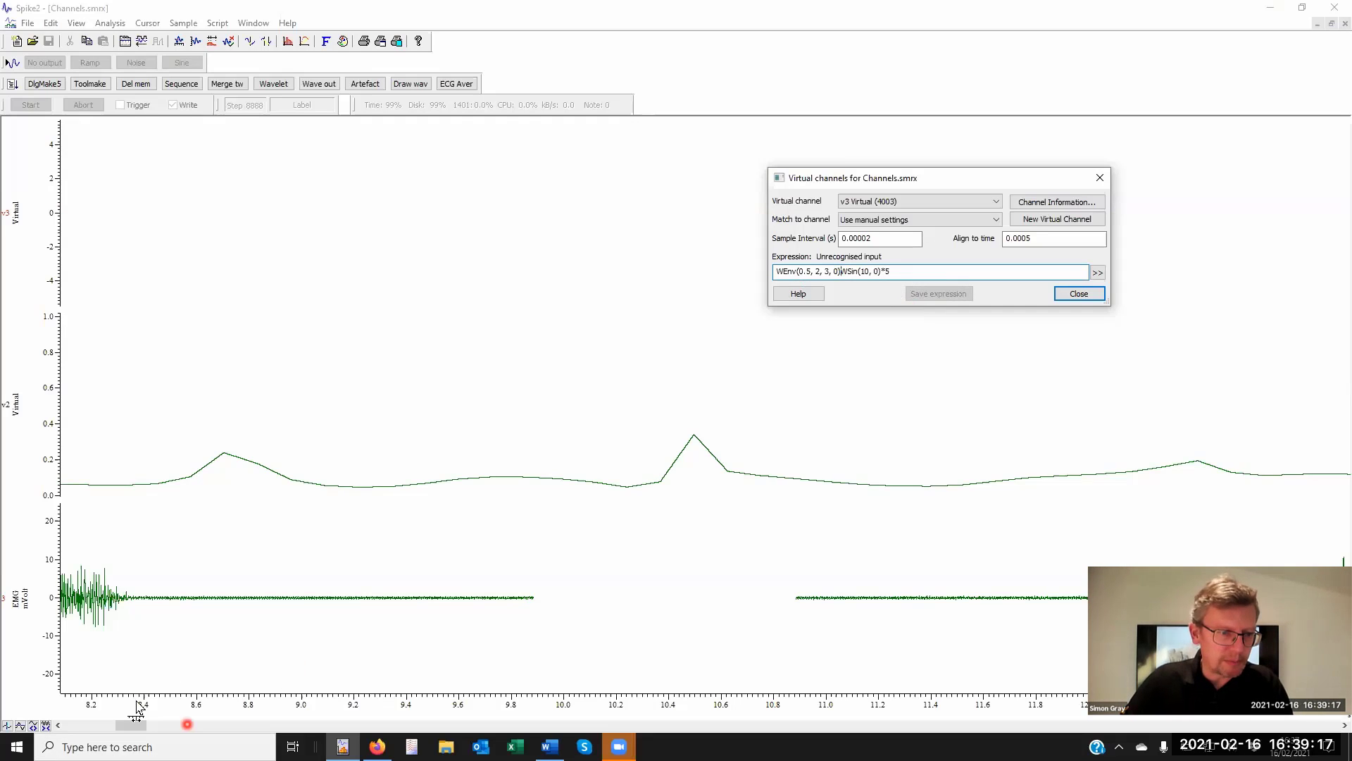
left_click_drag(132, 724, 68, 715)
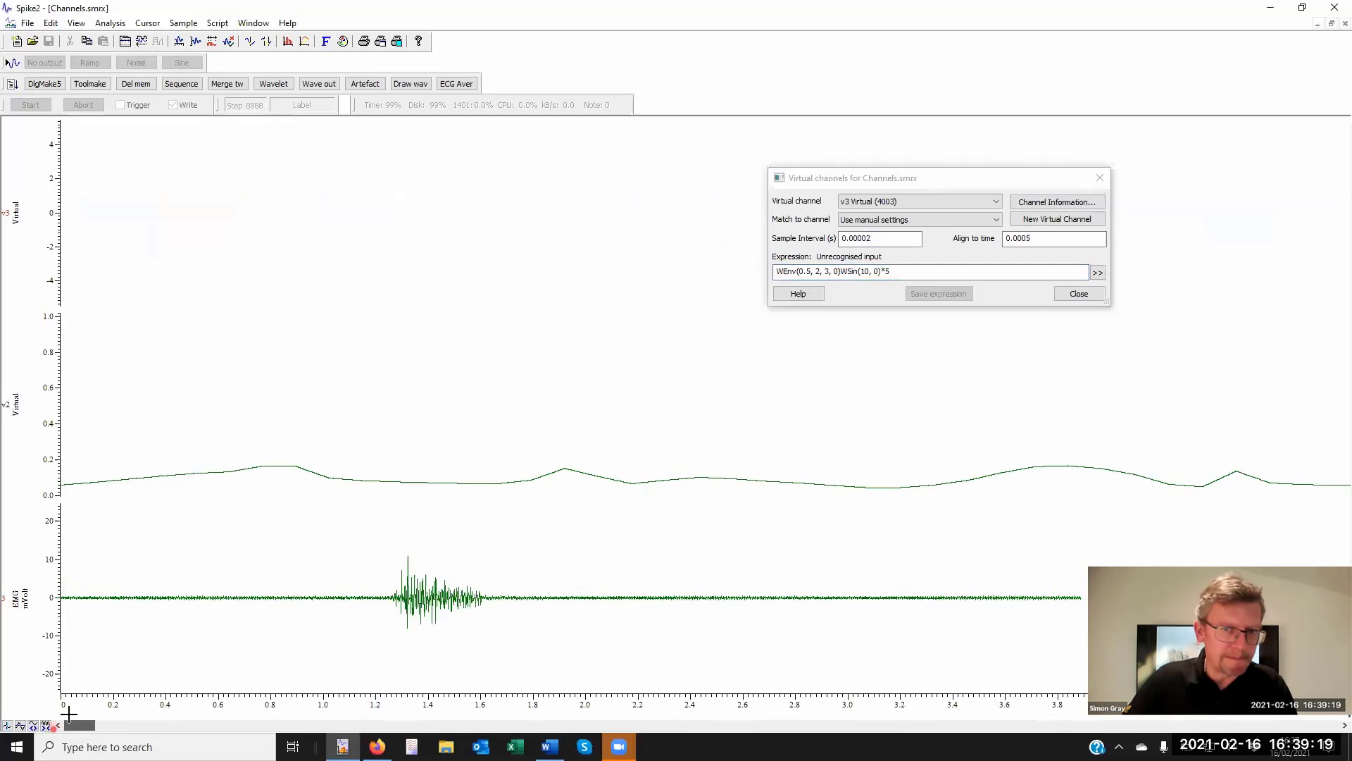
left_click(840, 272)
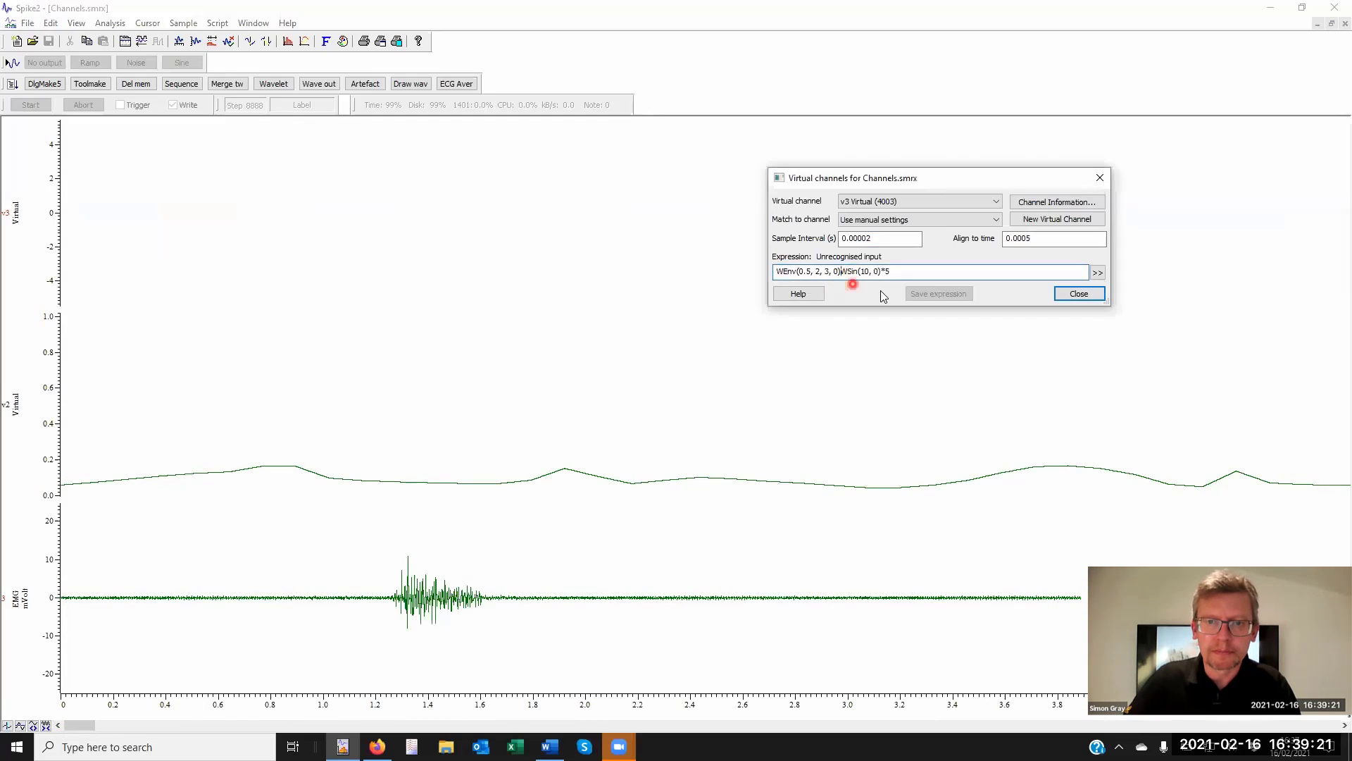
type("+")
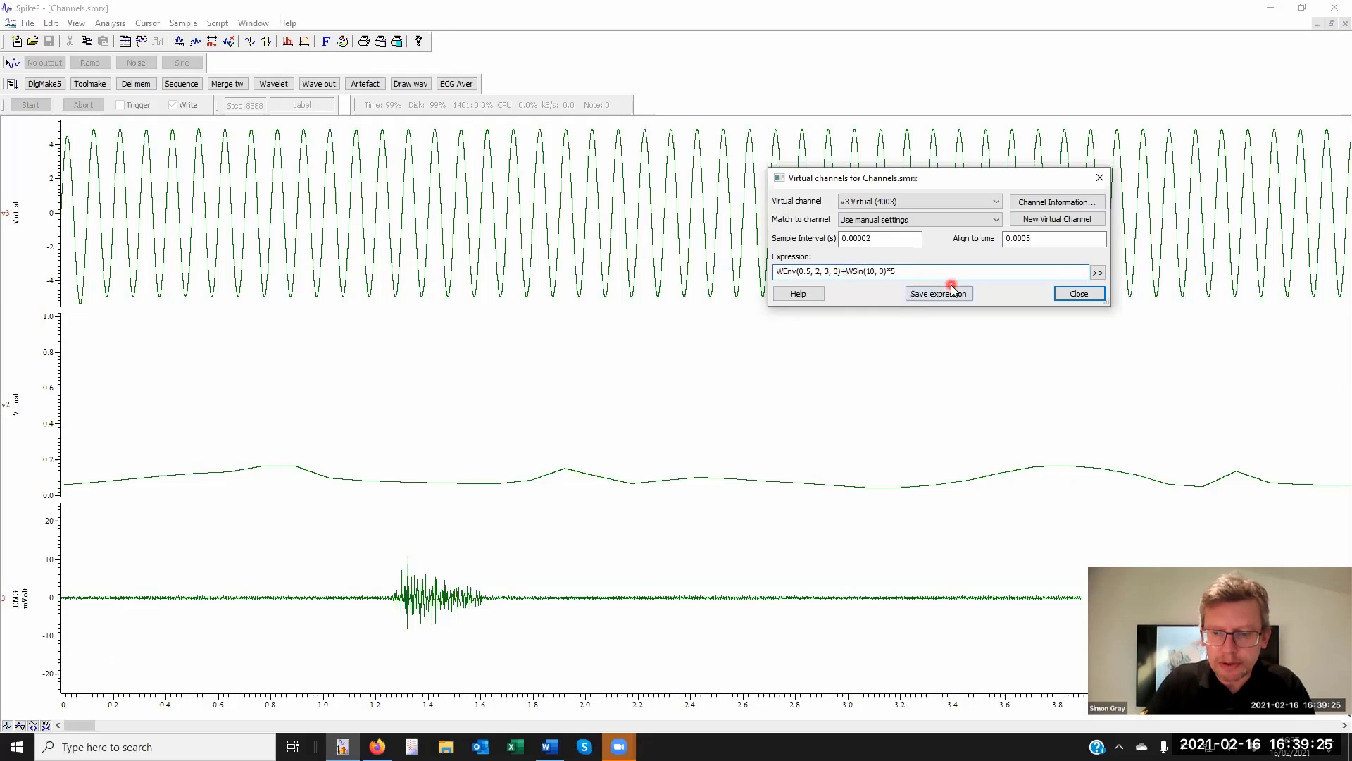
key("BackSpace")
type("*")
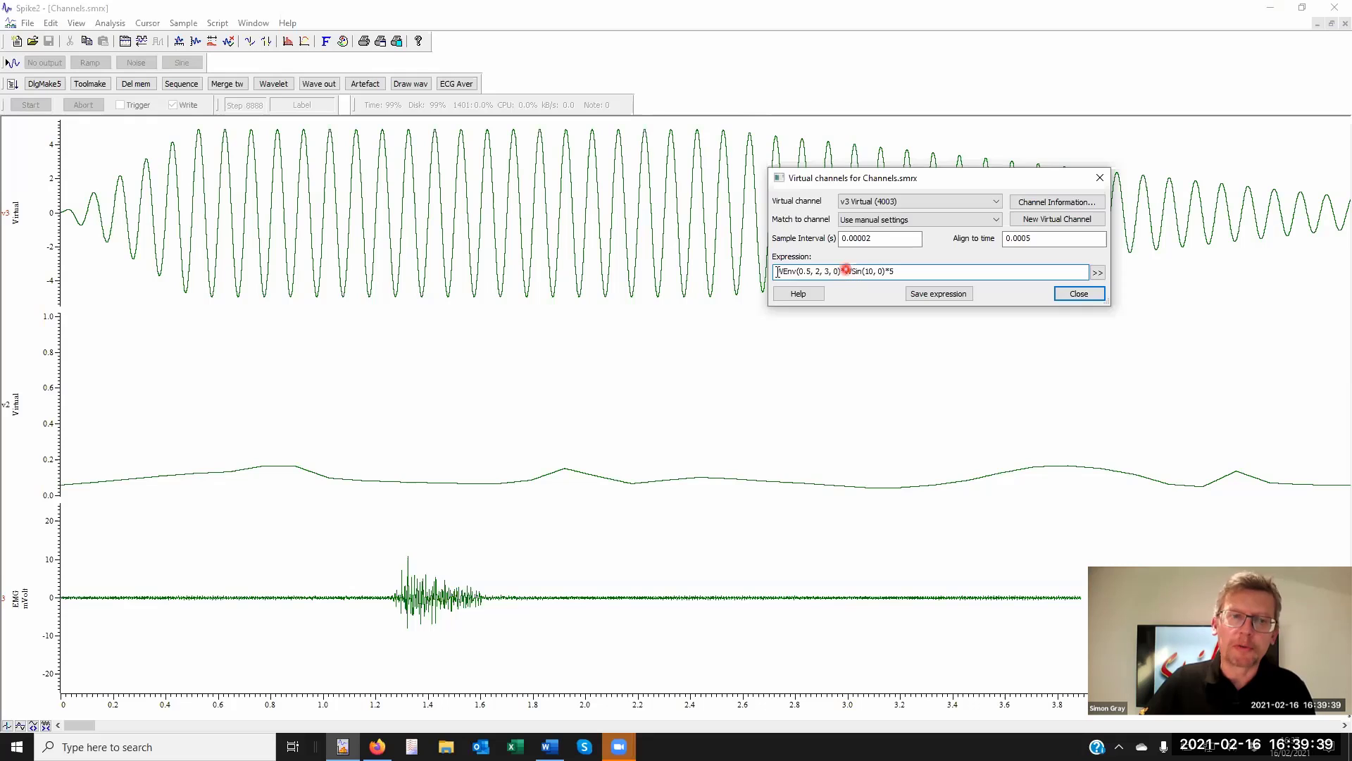
- Remove the envelope term and its multiplication from the v3 expression, keeping WSin(10, 0)*5
left_click(846, 270)
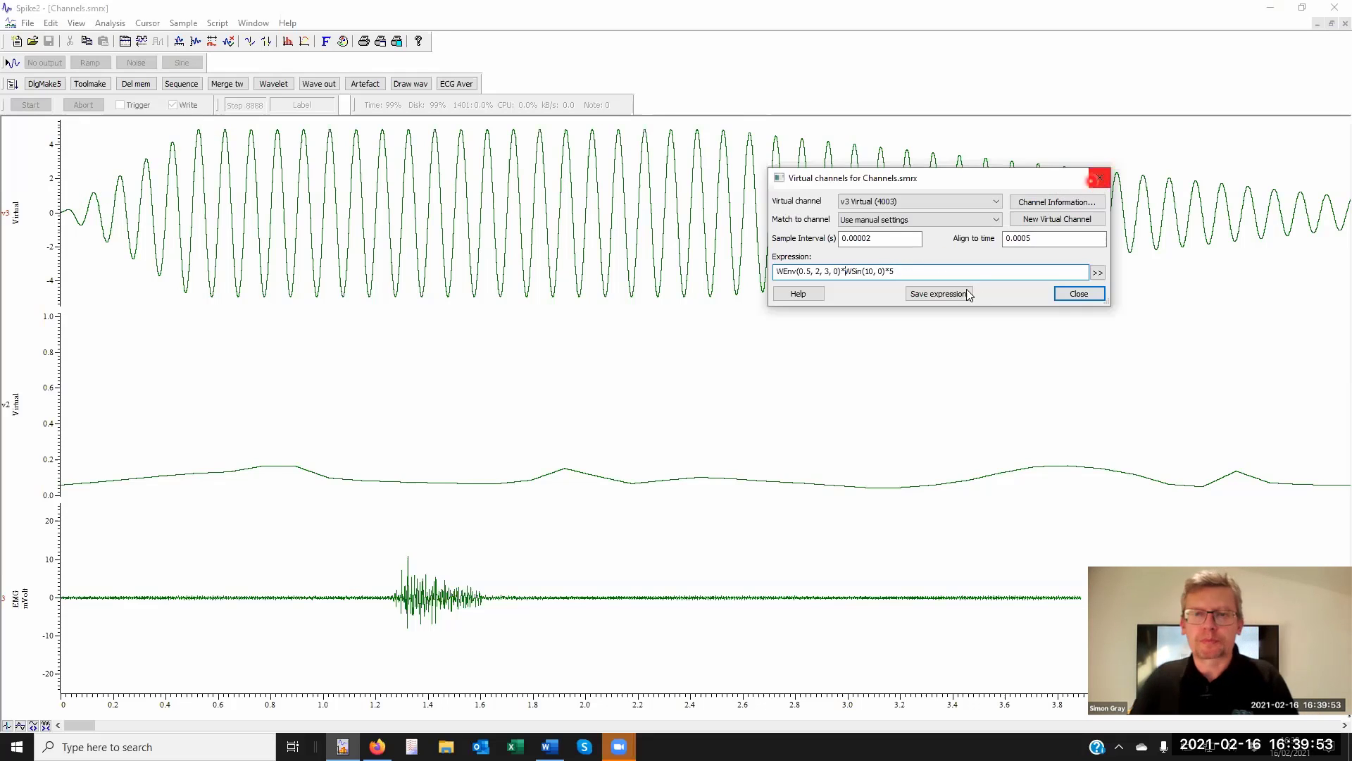
left_click(1041, 272)
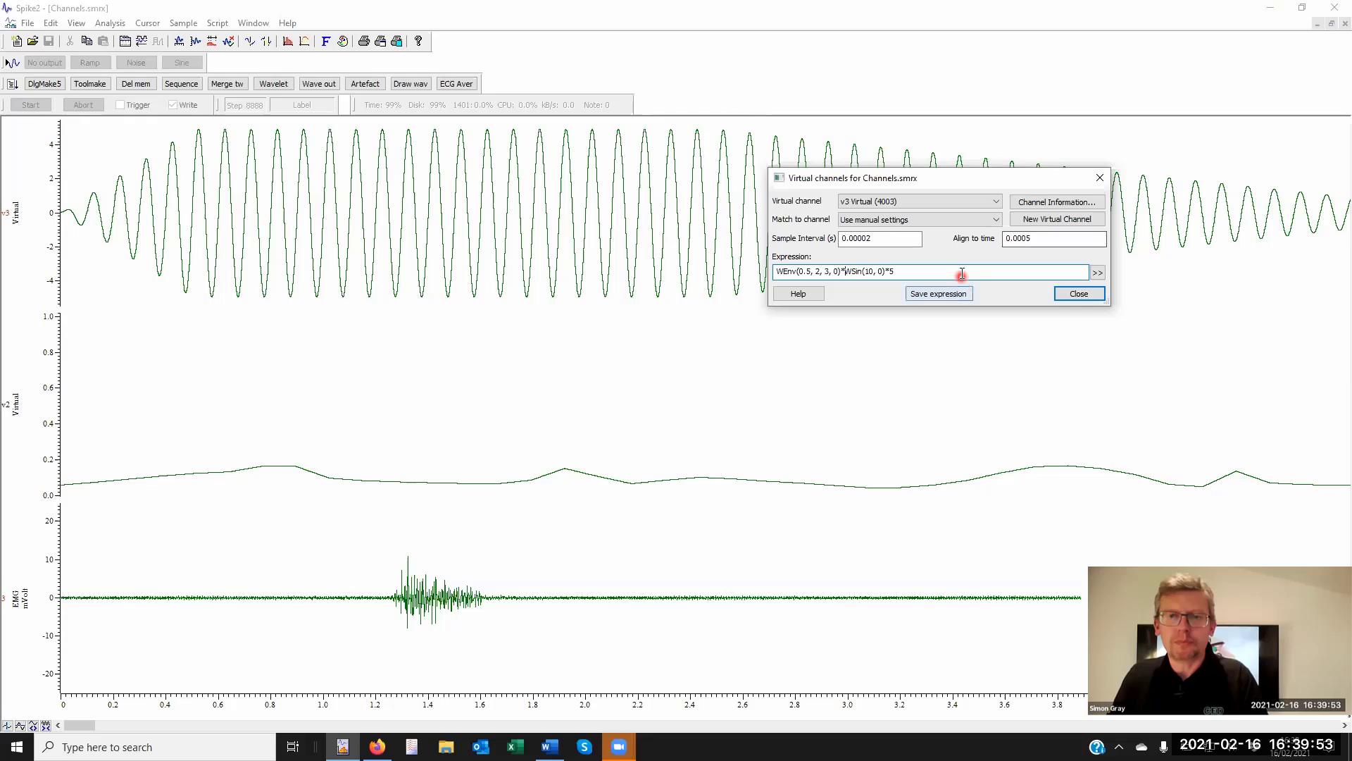
left_click(1097, 273)
left_click(893, 266)
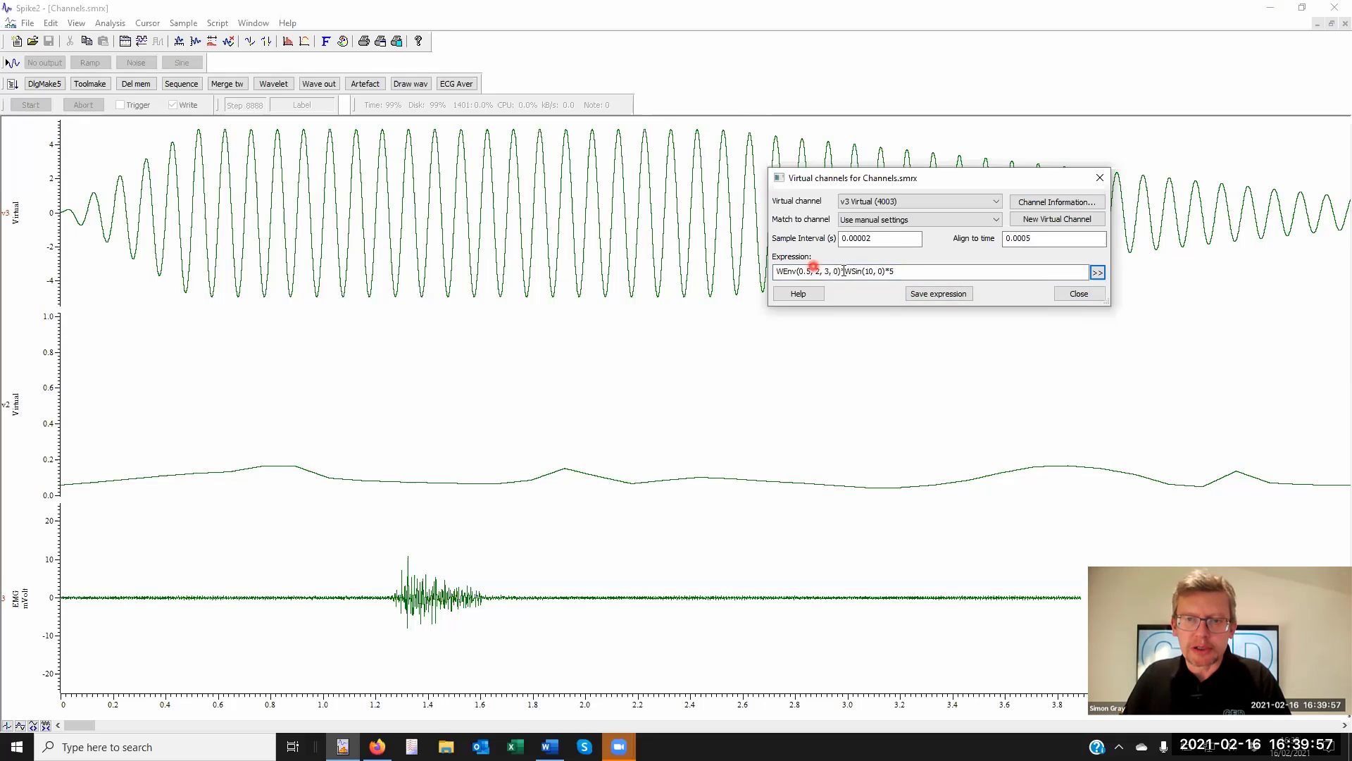
left_click_drag(844, 271, 704, 268)
key("BackSpace")
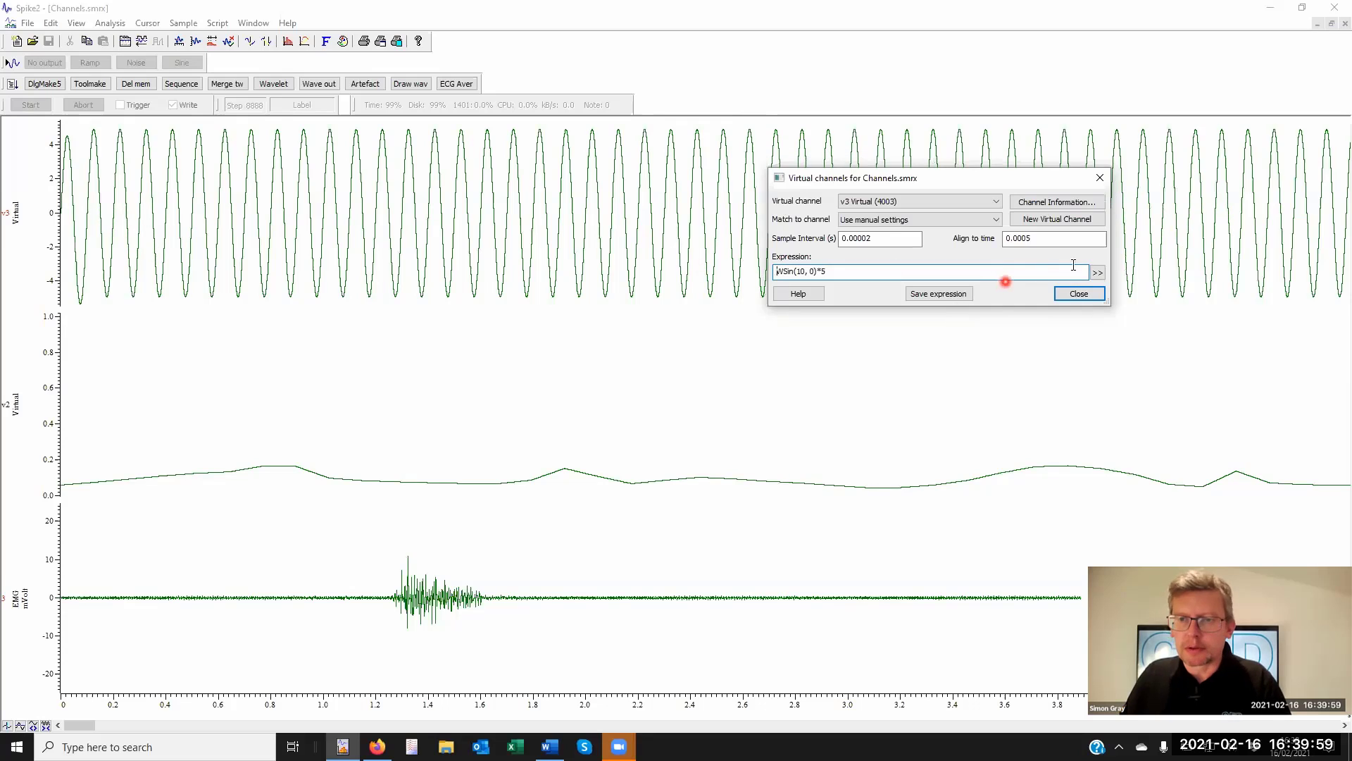
- Review the waveform generation options and replace the v3 expression with Ch(3)
left_click(1098, 272)
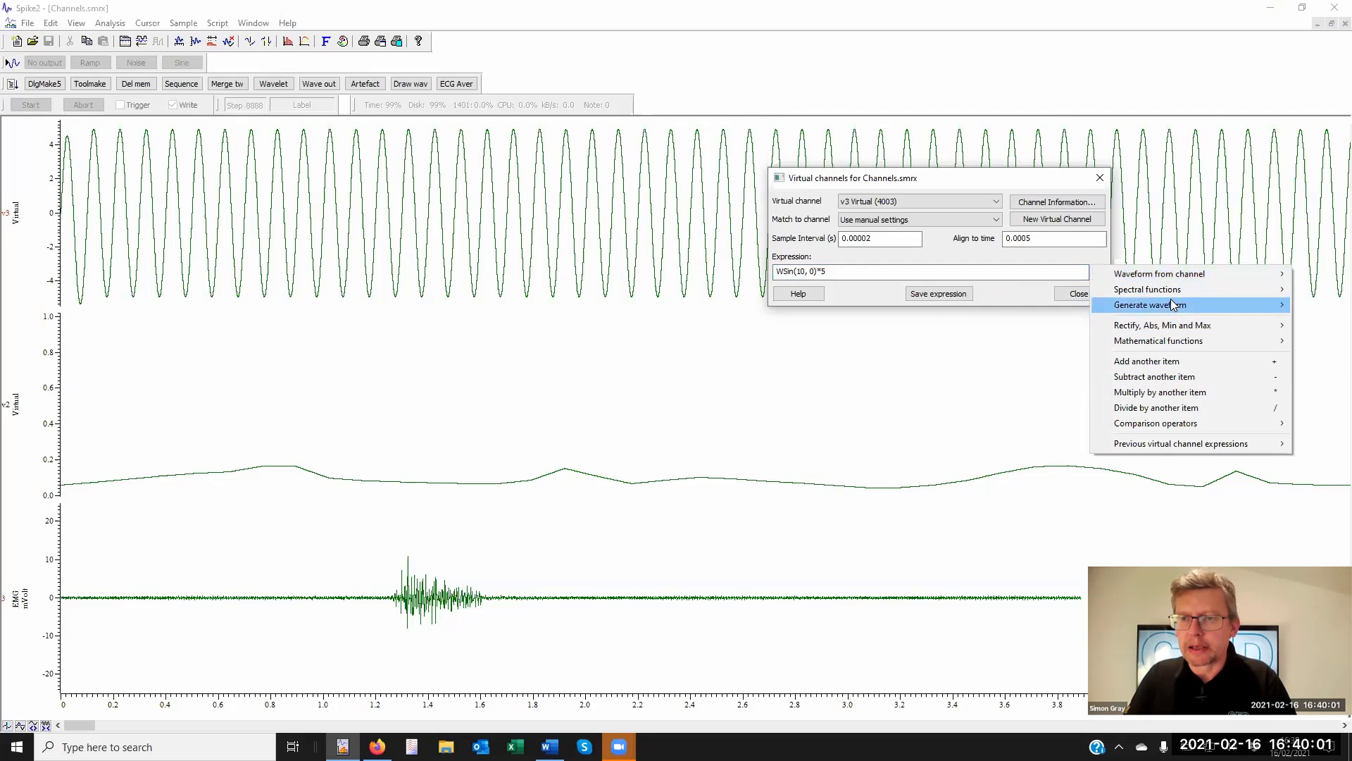
mouse_move(1171, 301)
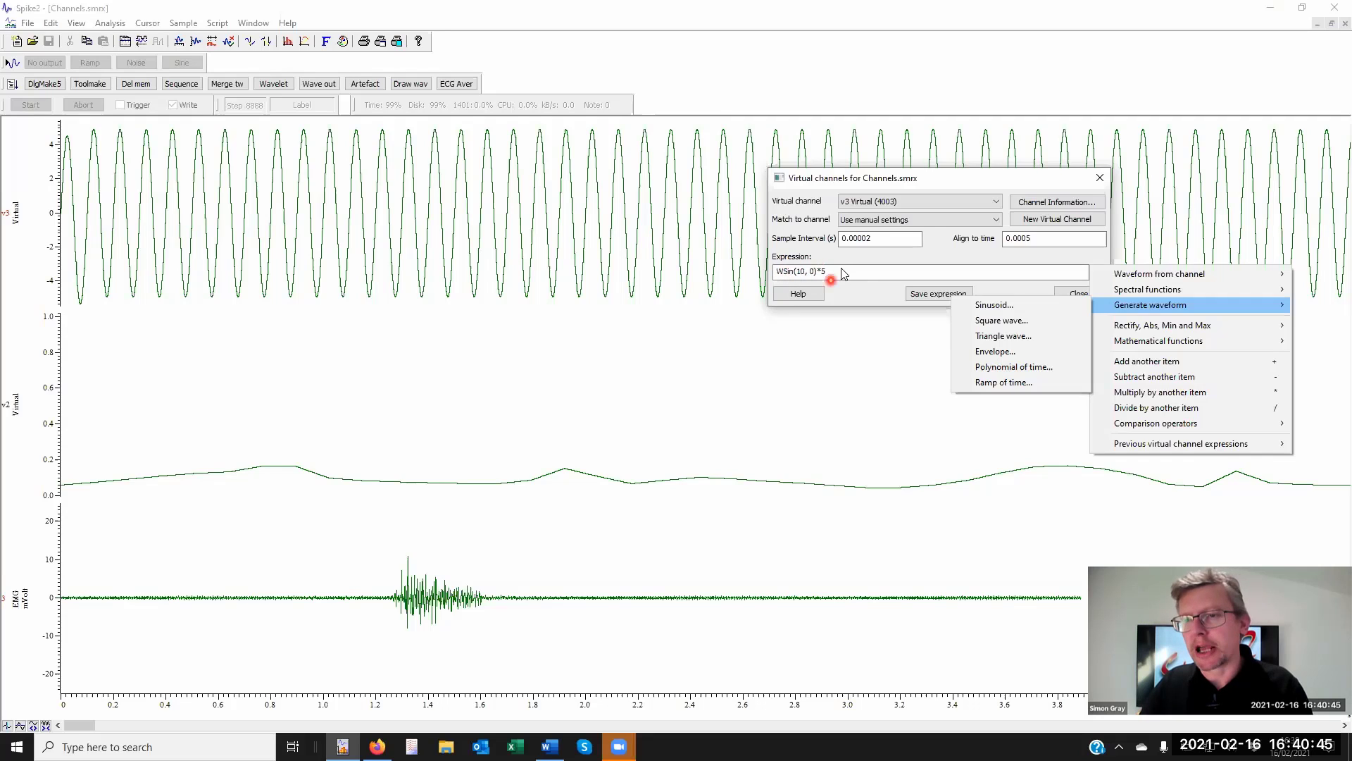
left_click(841, 286)
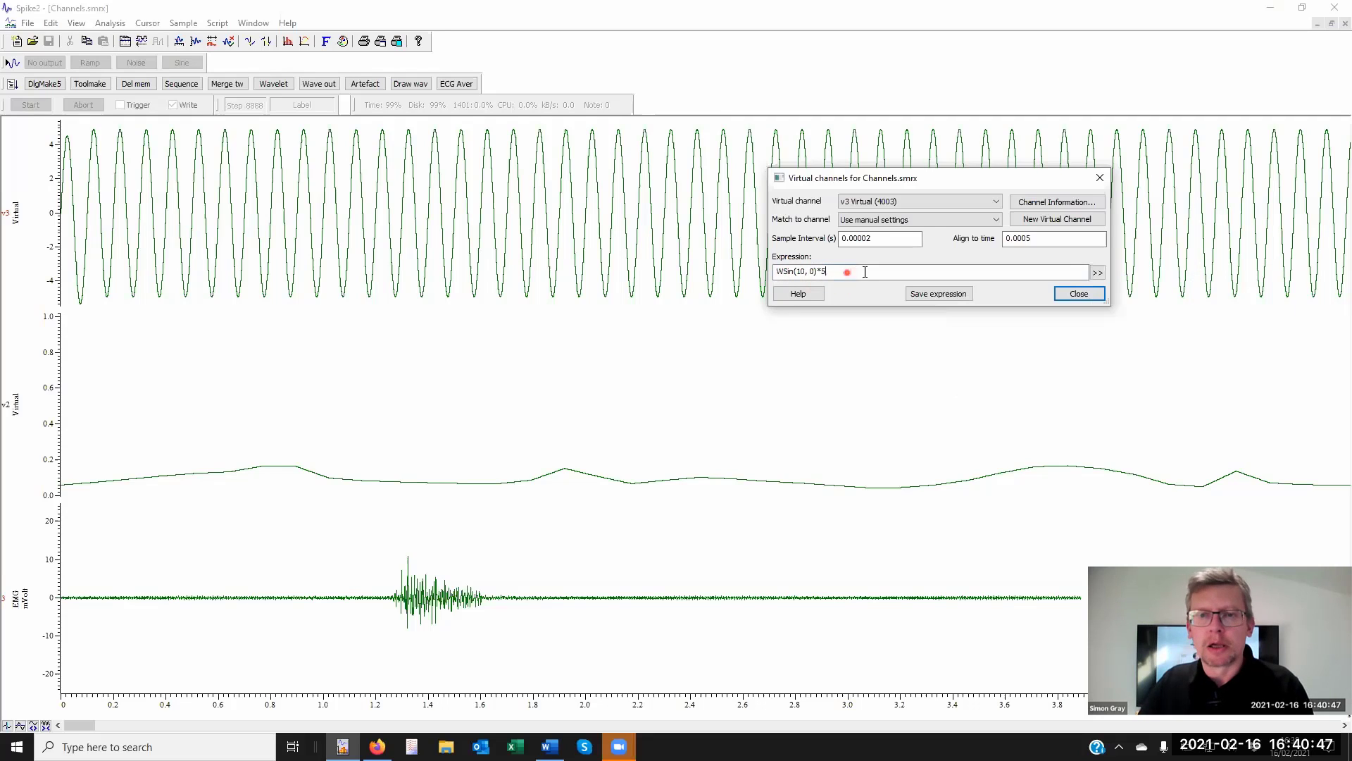
left_click_drag(861, 272, 719, 275)
type("Ch")
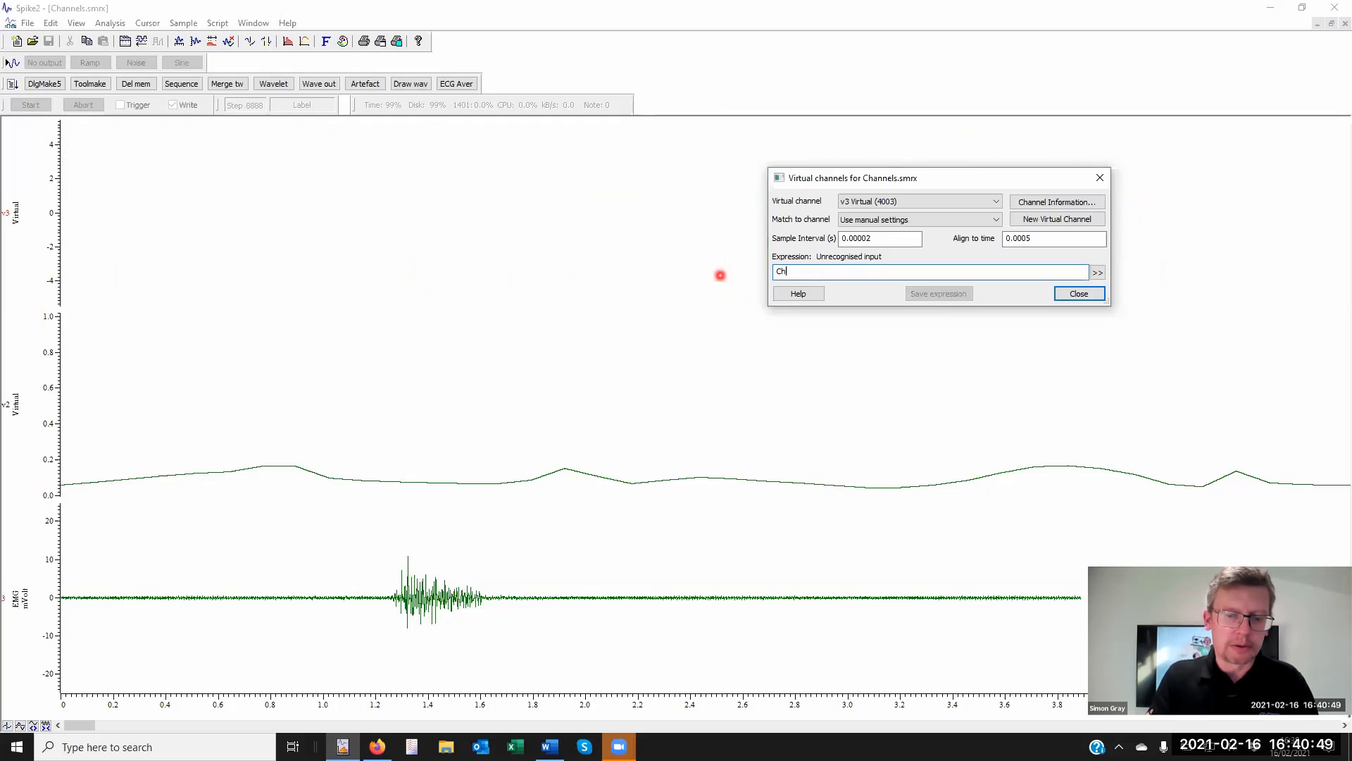
type("(3)")
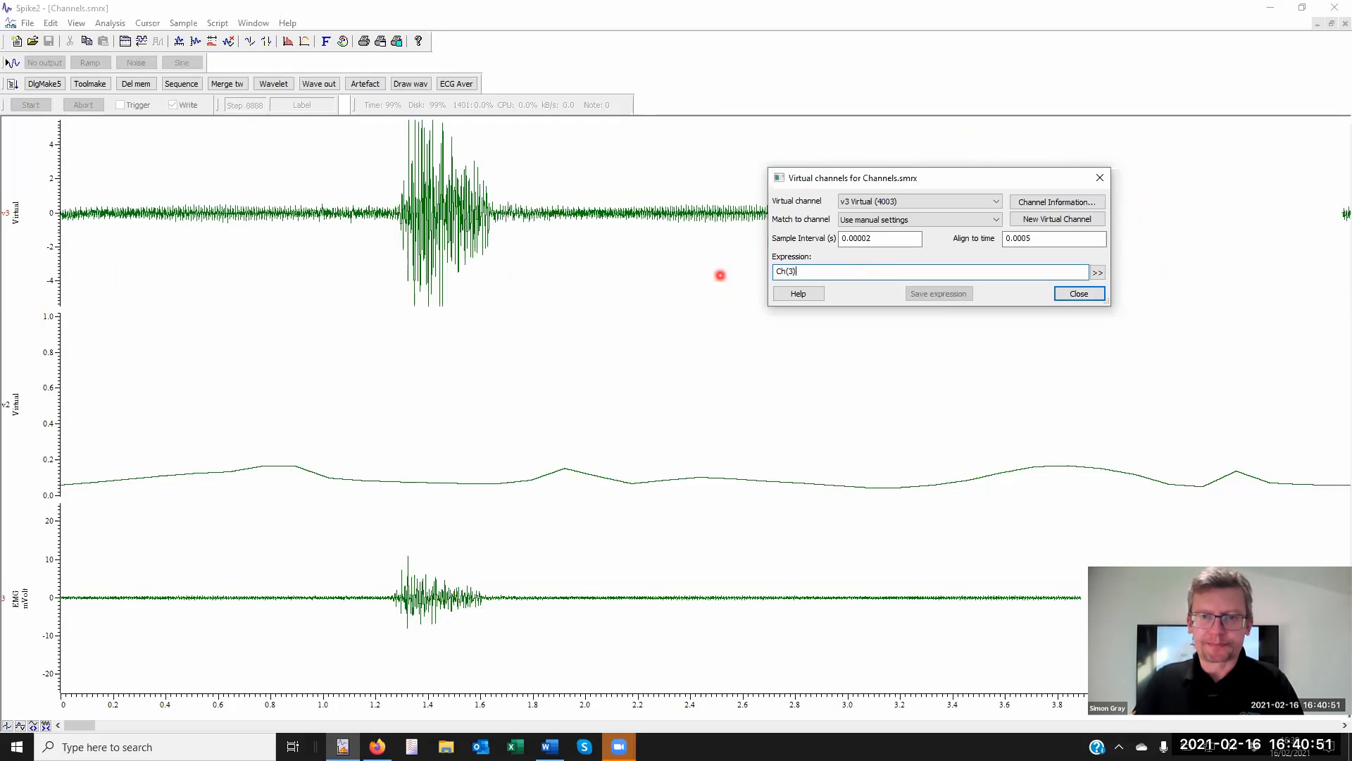
- Rectify channel 3 in the v3 expression so that it reads Abs(Ch(3))
left_click(1098, 272)
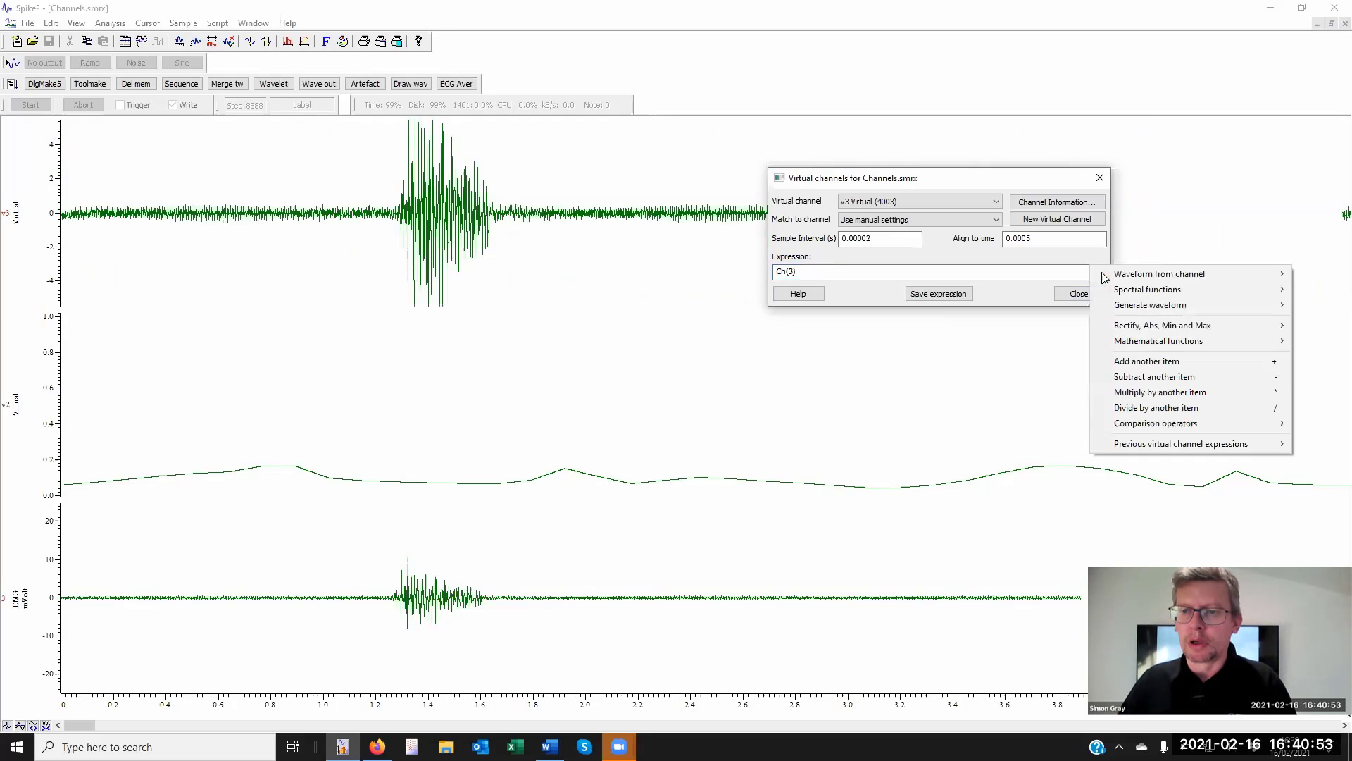
mouse_move(1185, 334)
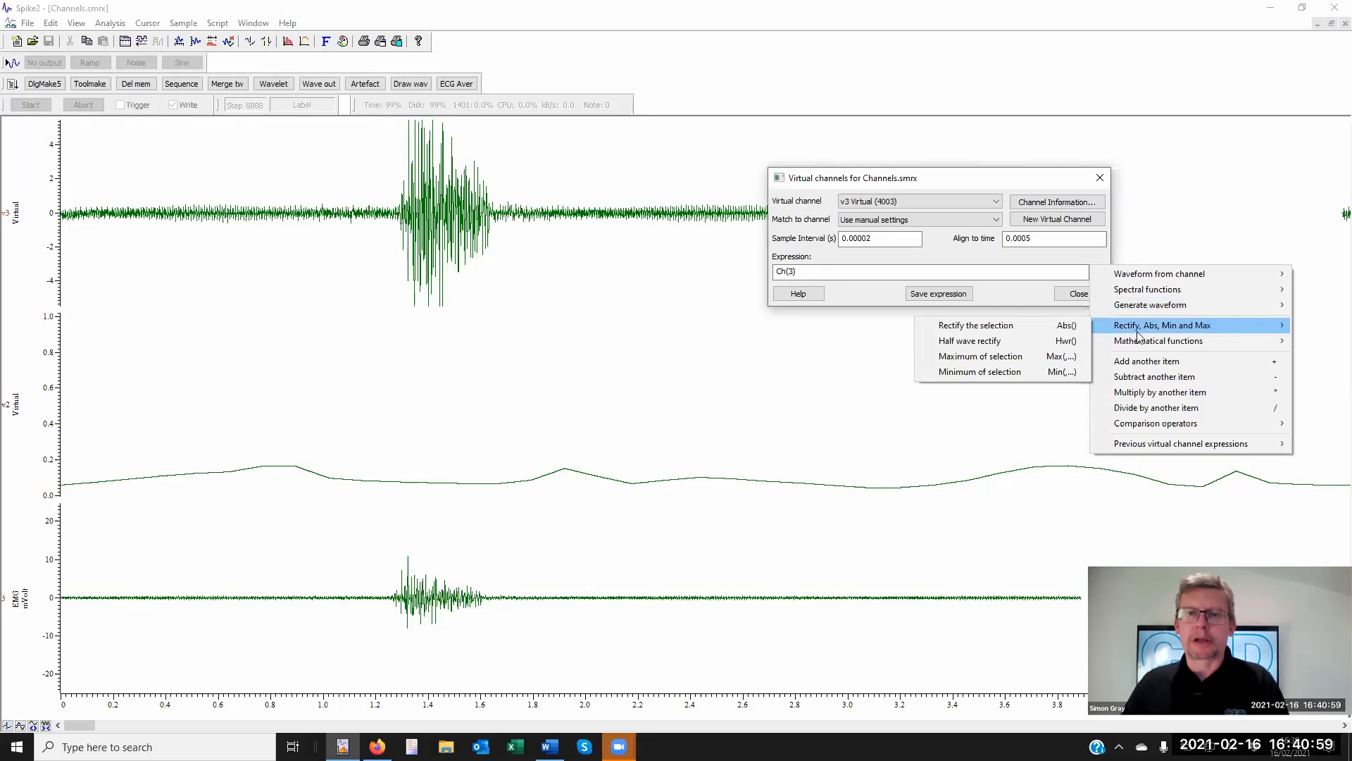
left_click(1012, 331)
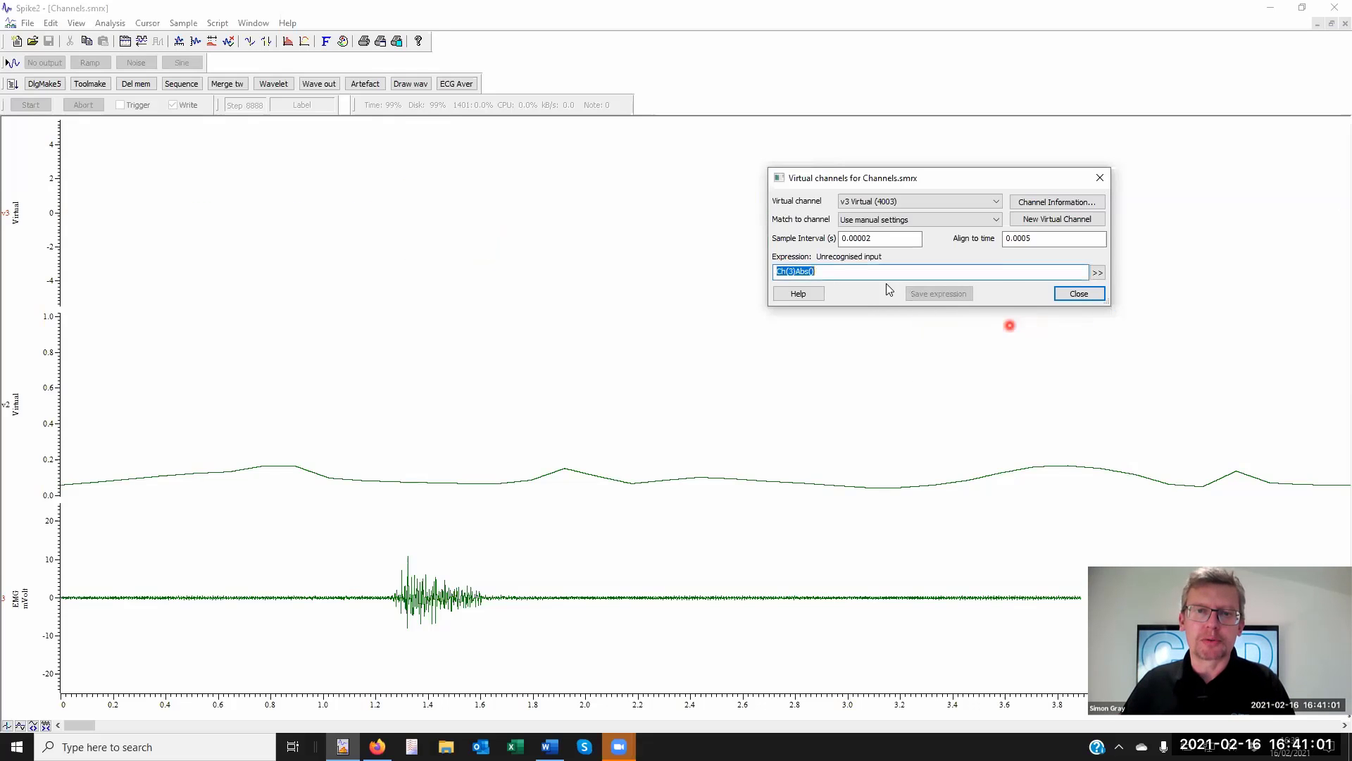
left_click(779, 273)
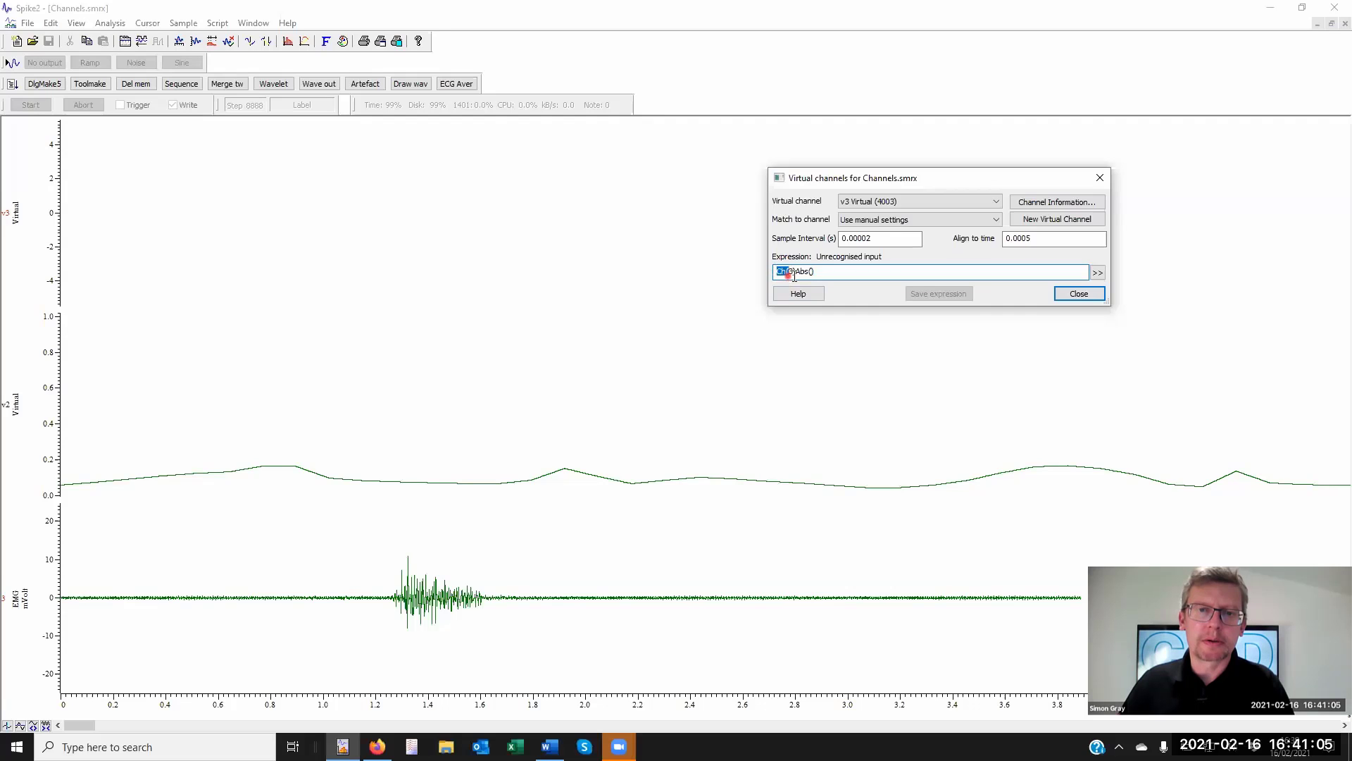
key("Delete")
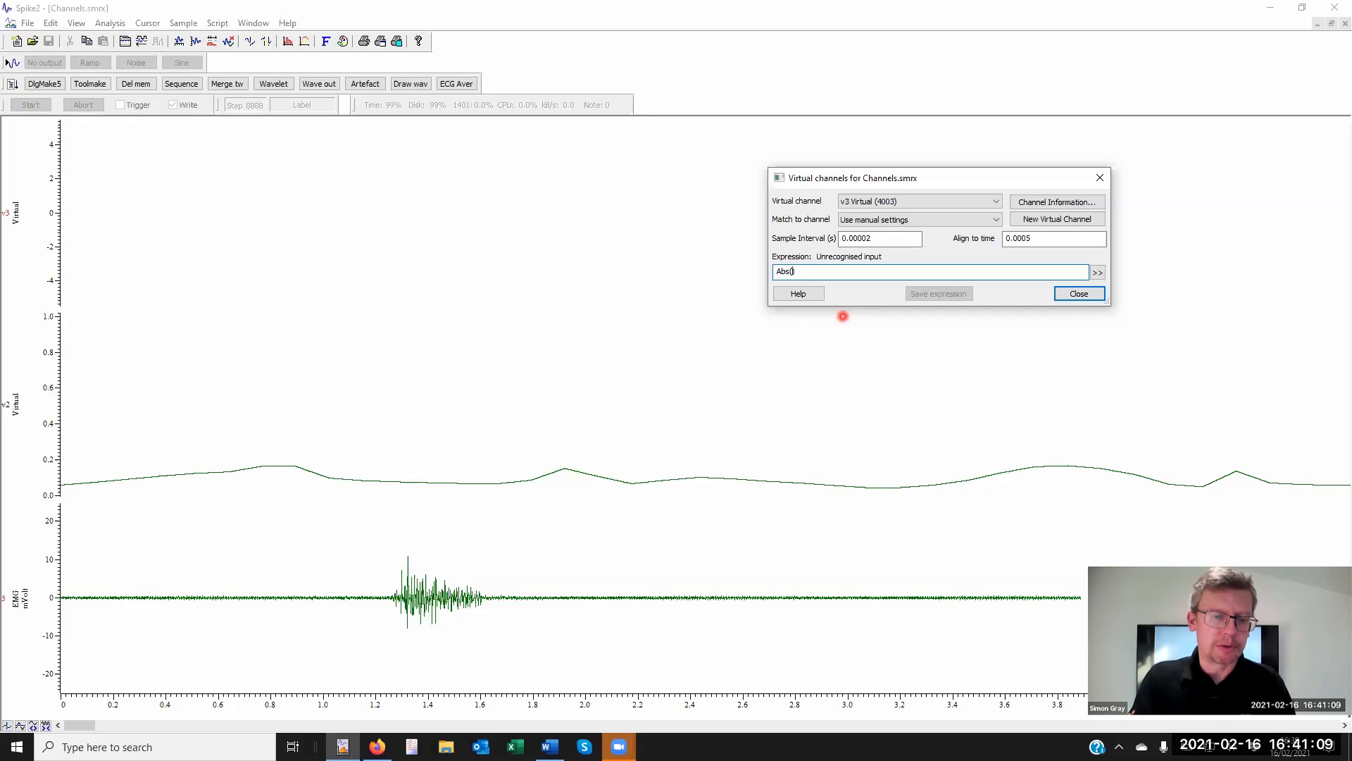
type("Ch(3)")
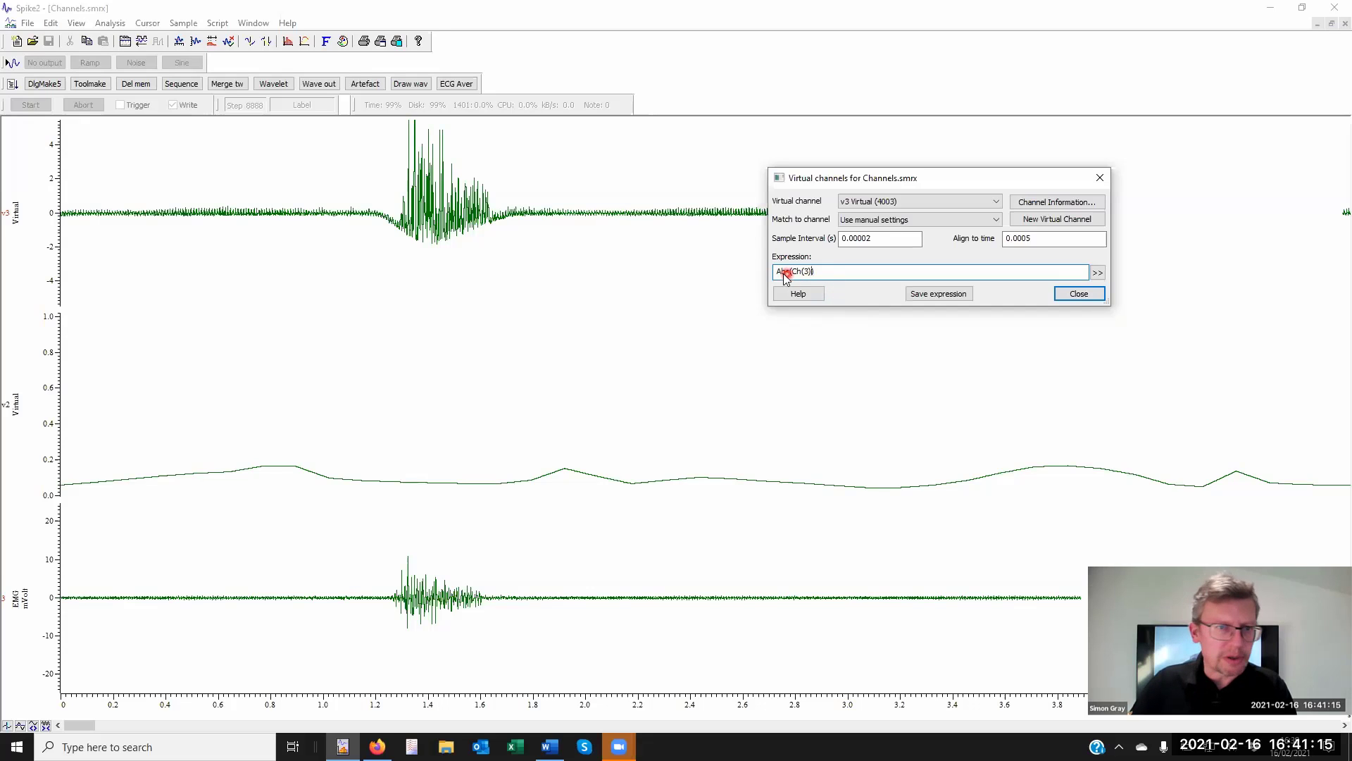
- Match the v3 virtual channel's sampling settings to the 3 EMG waveform channel
left_click(445, 220)
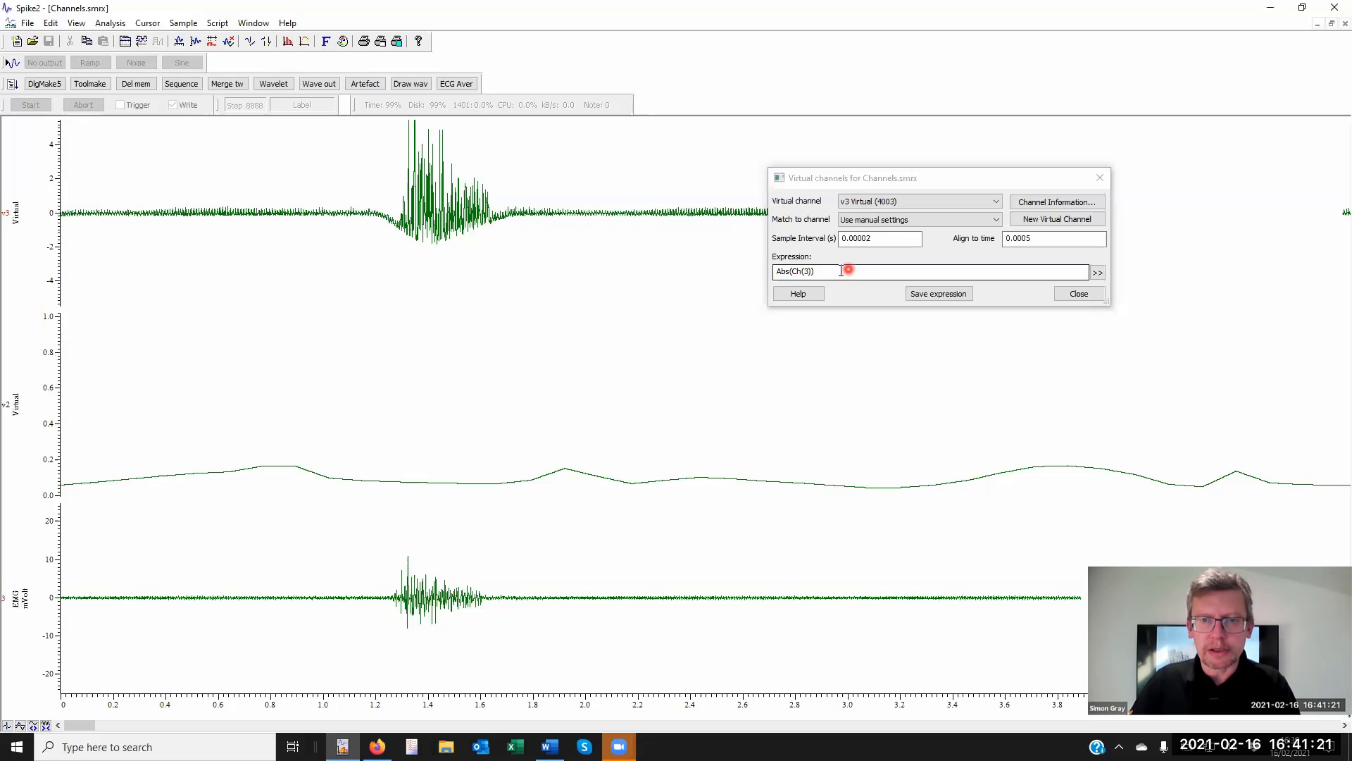
left_click_drag(848, 272, 750, 270)
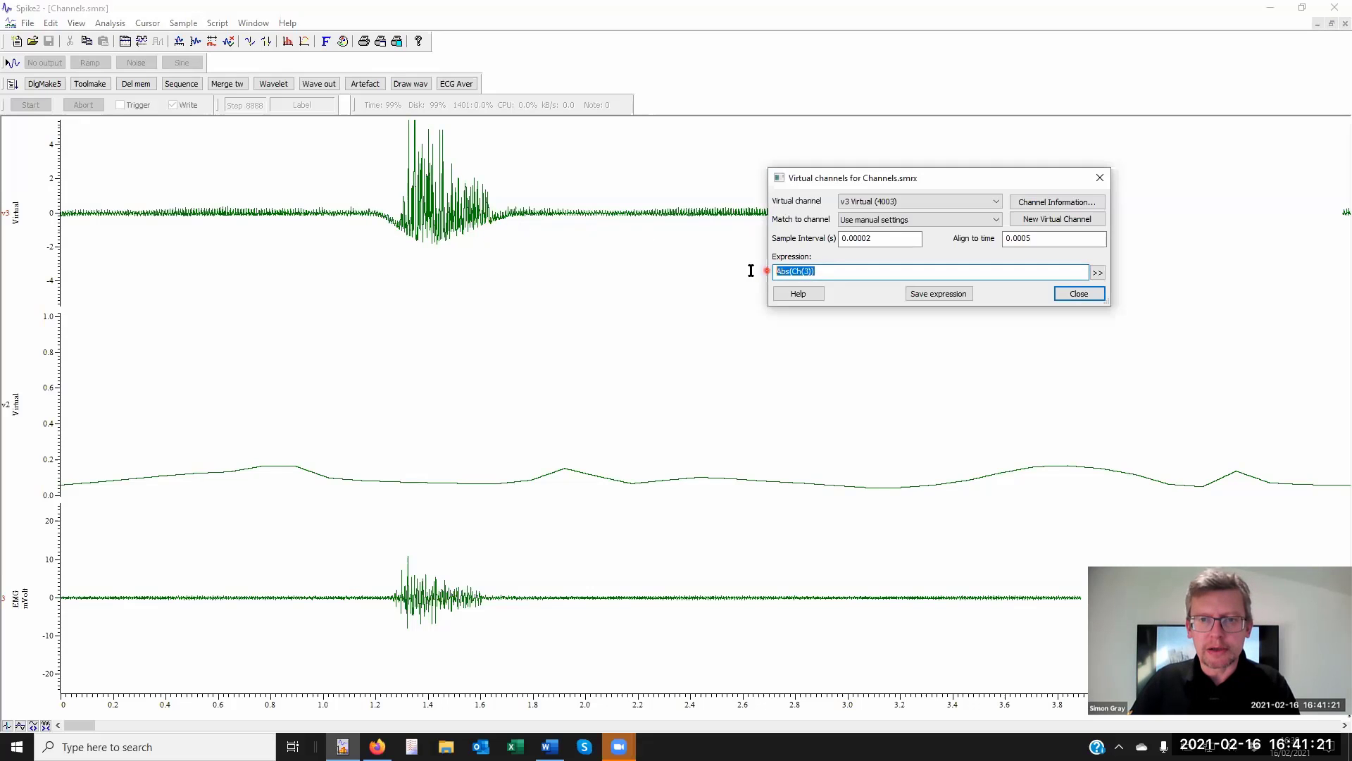
left_click(891, 220)
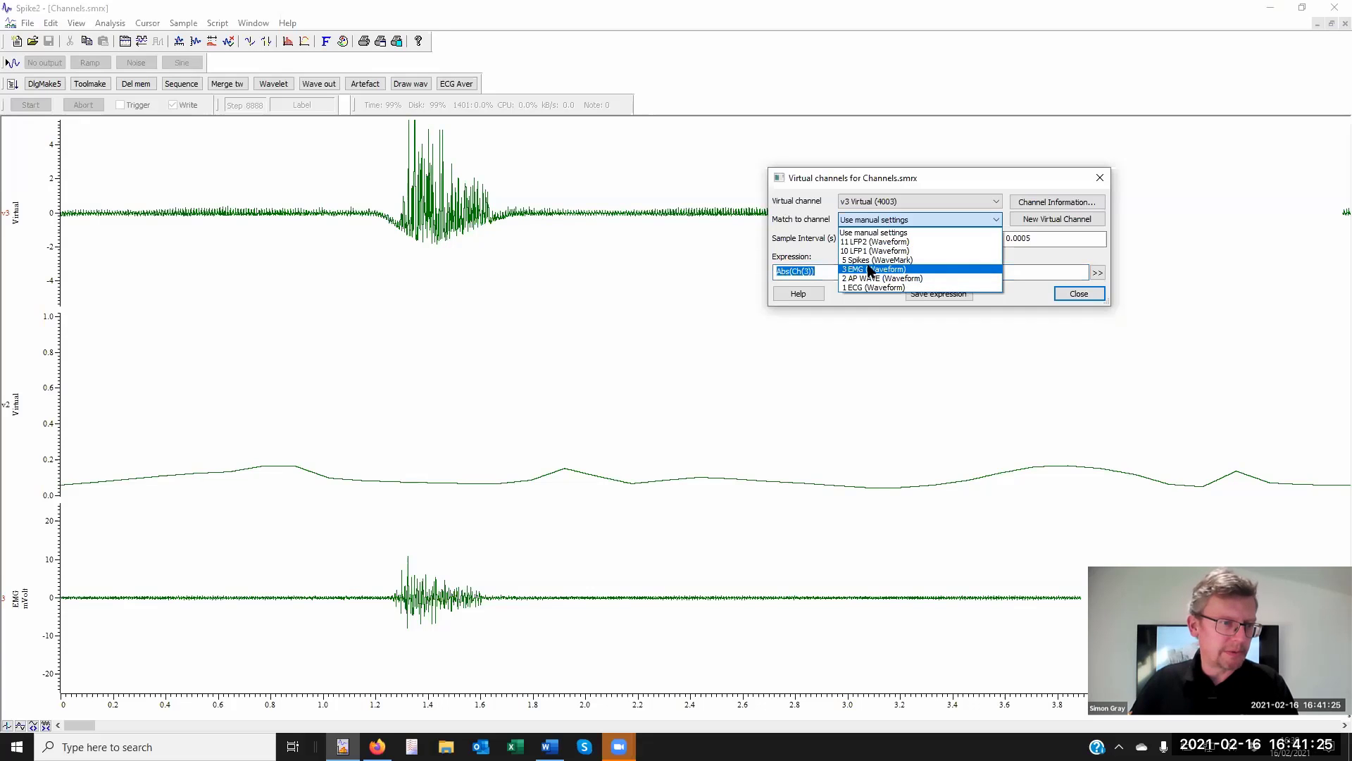
left_click(871, 270)
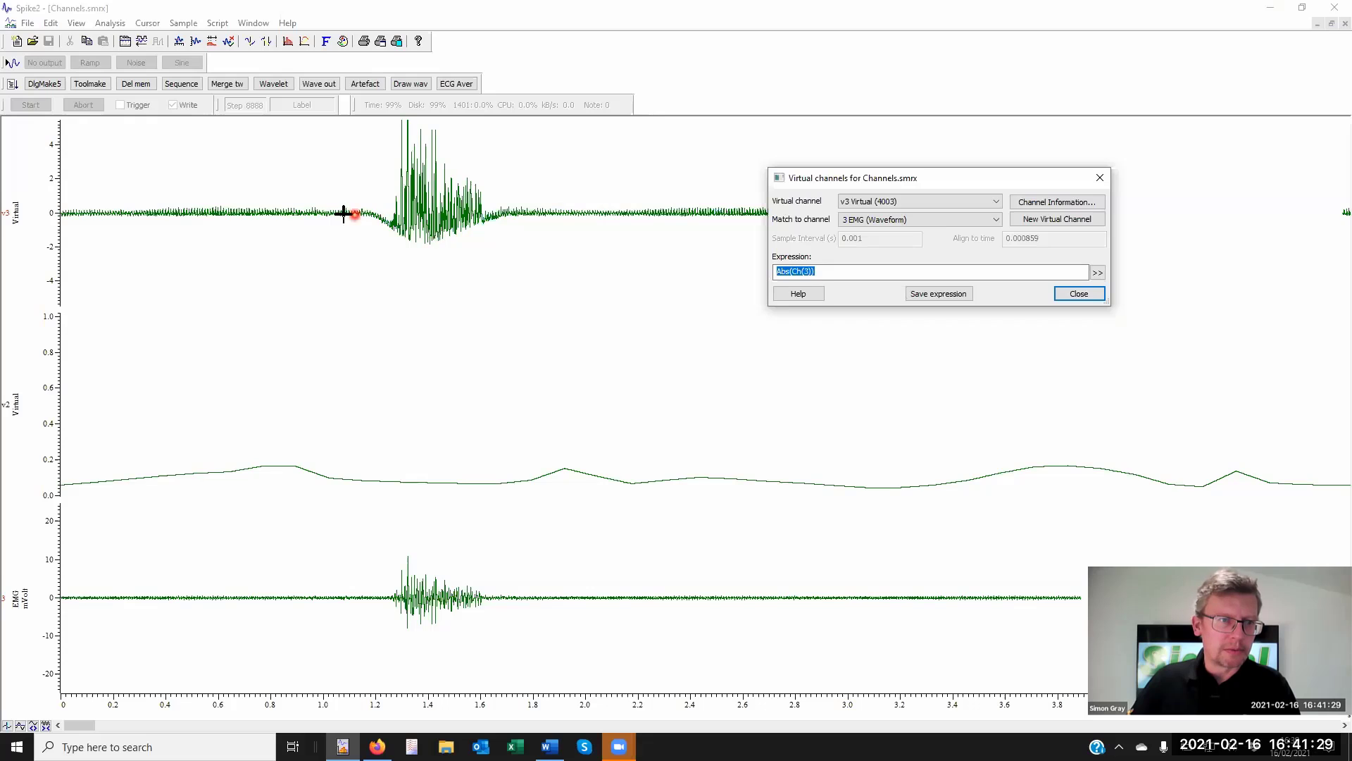
- Review the mathematical functions available for the v3 expression and close the virtual channel settings
left_click(842, 271)
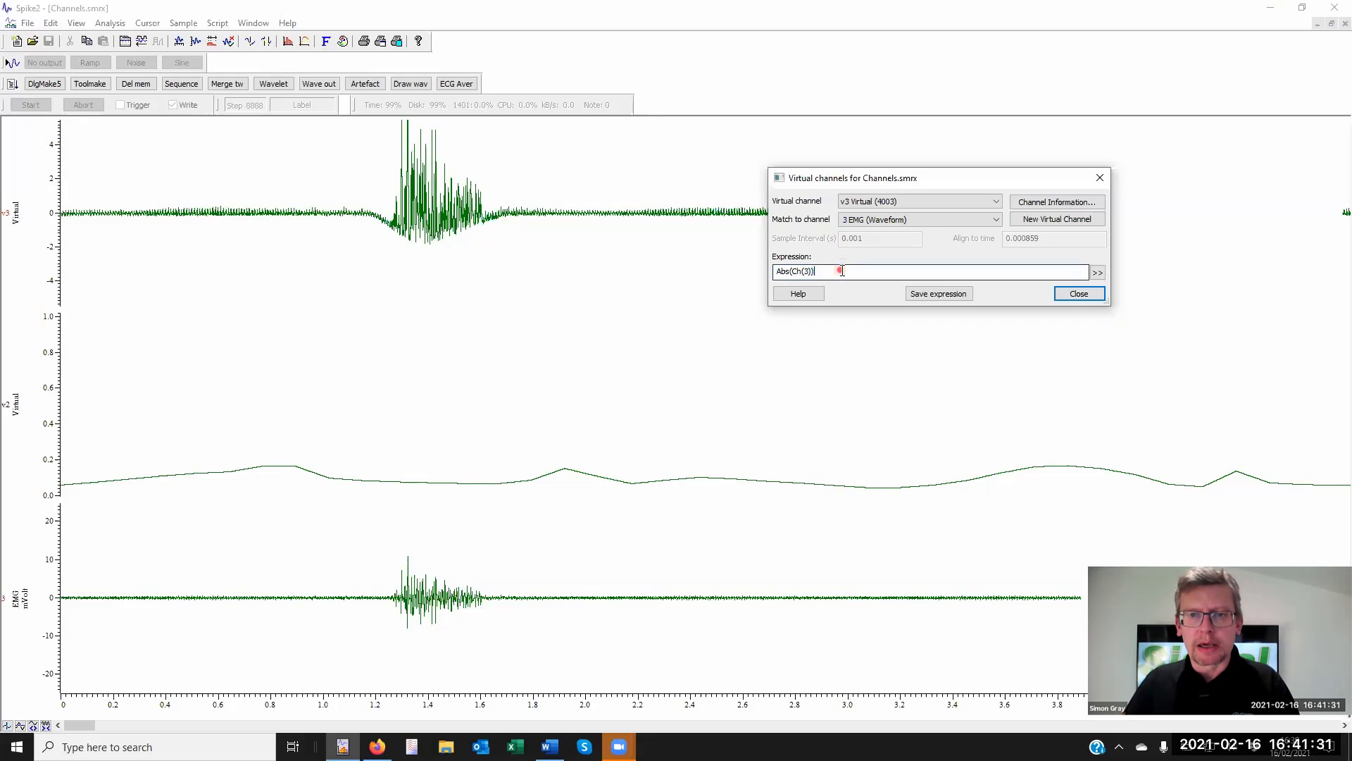
left_click(1097, 272)
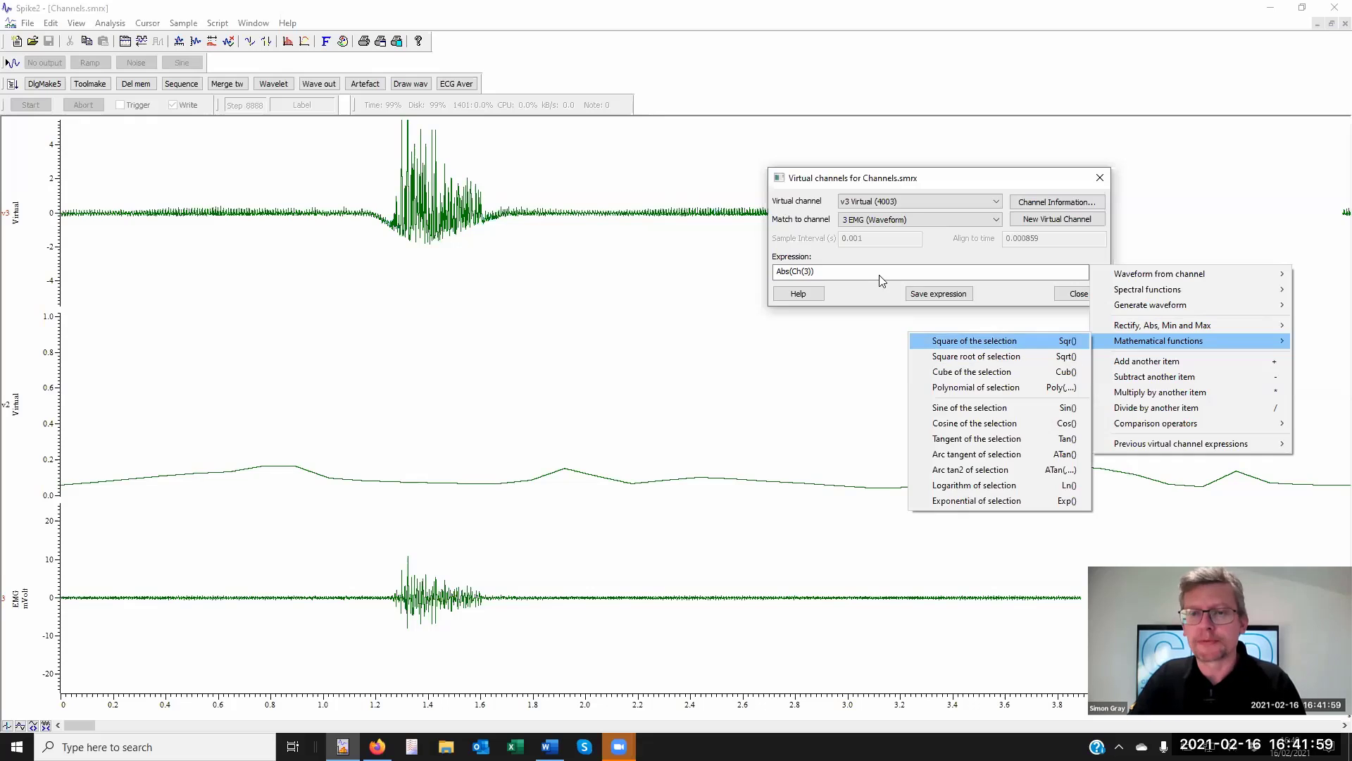
left_click(914, 291)
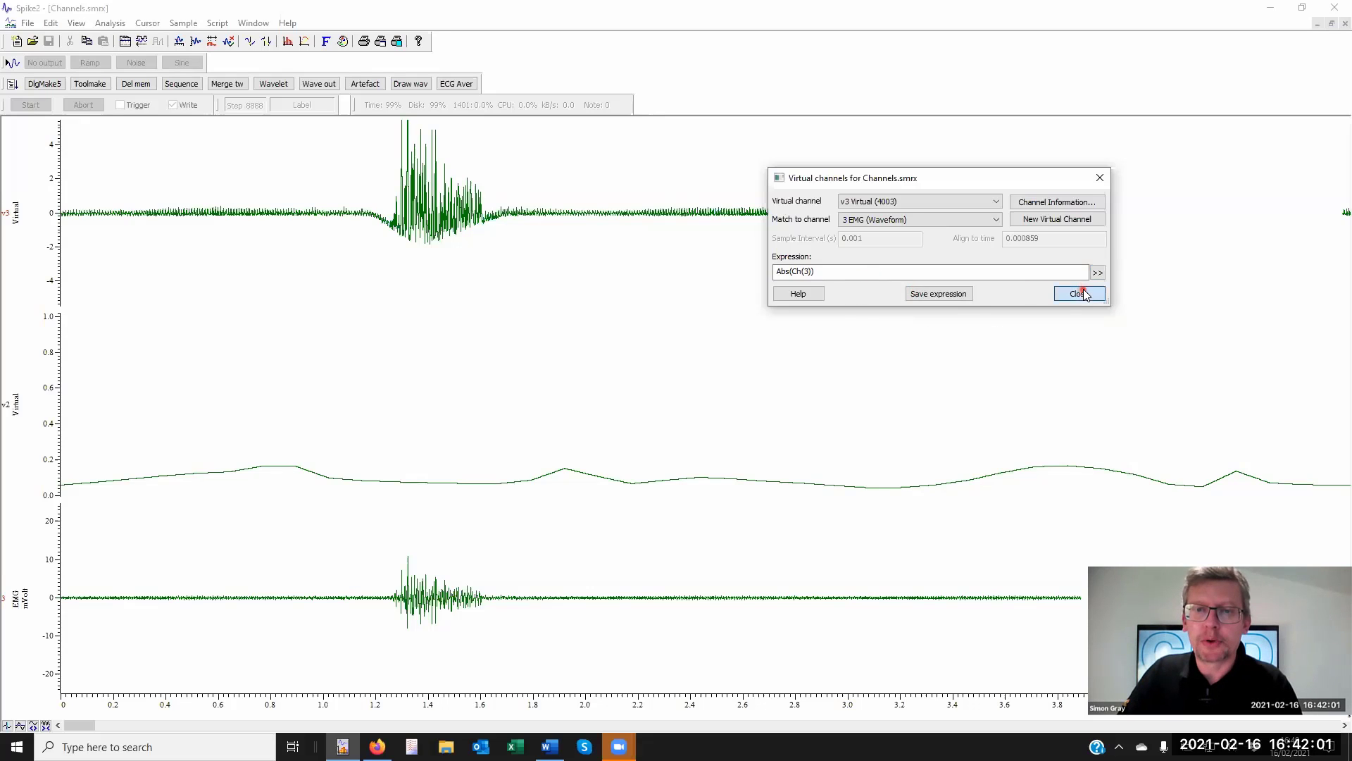
left_click(1079, 294)
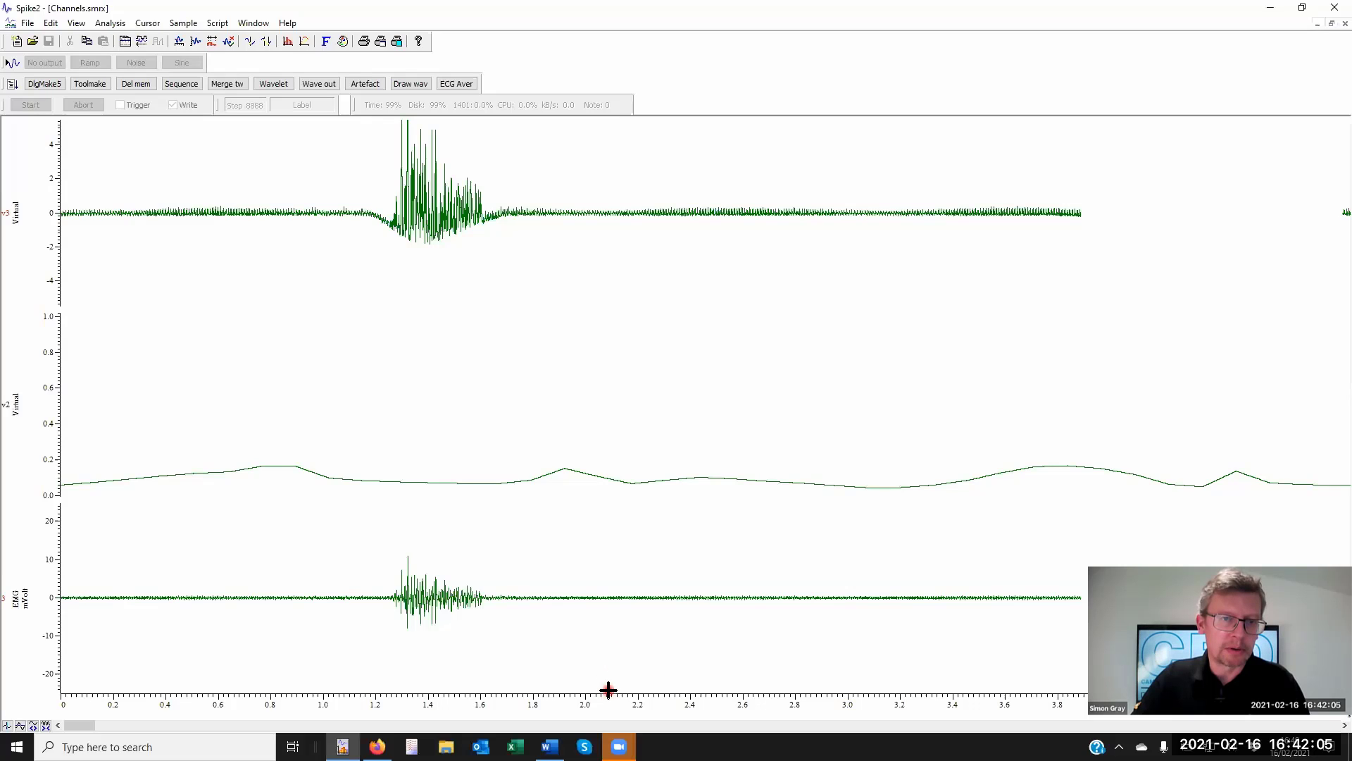
- Hide all displayed channels and show only the 1 ECG waveform channel
right_click(604, 625)
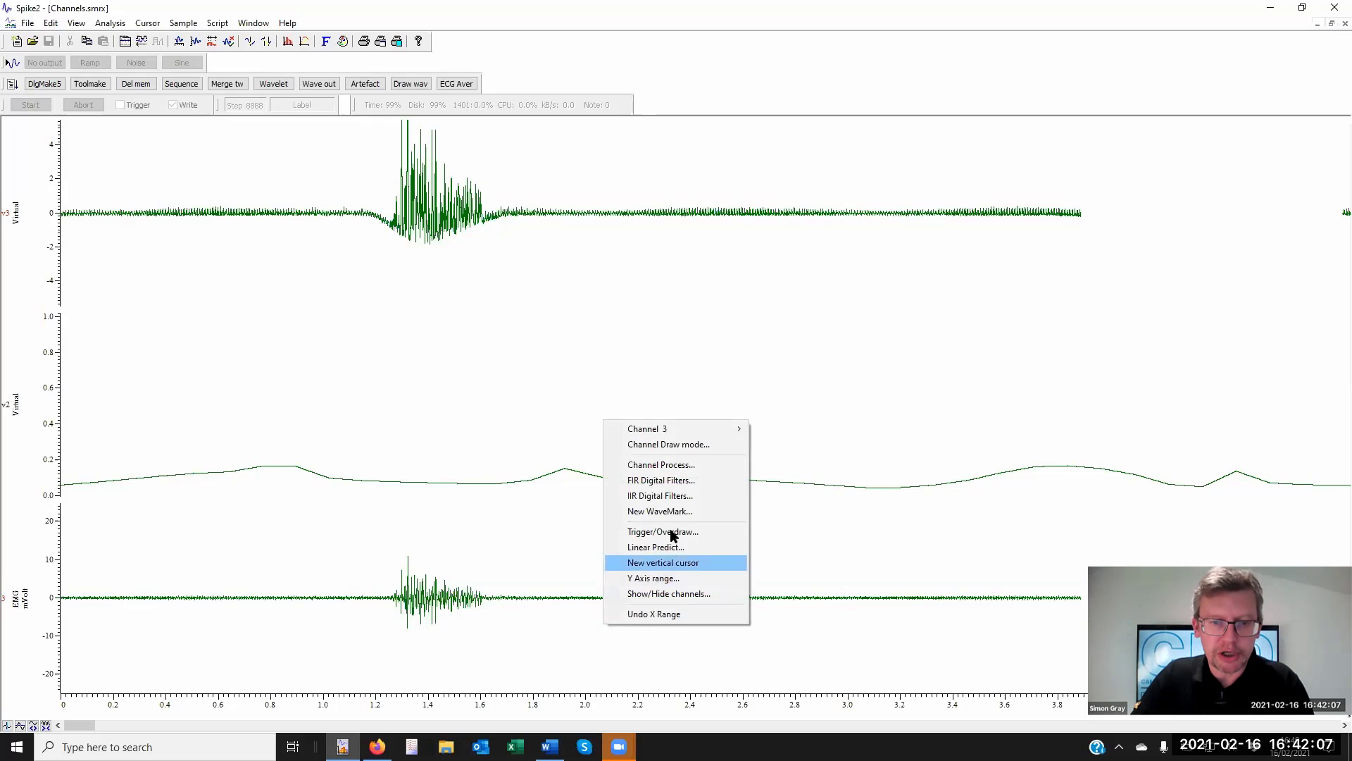
left_click(500, 364)
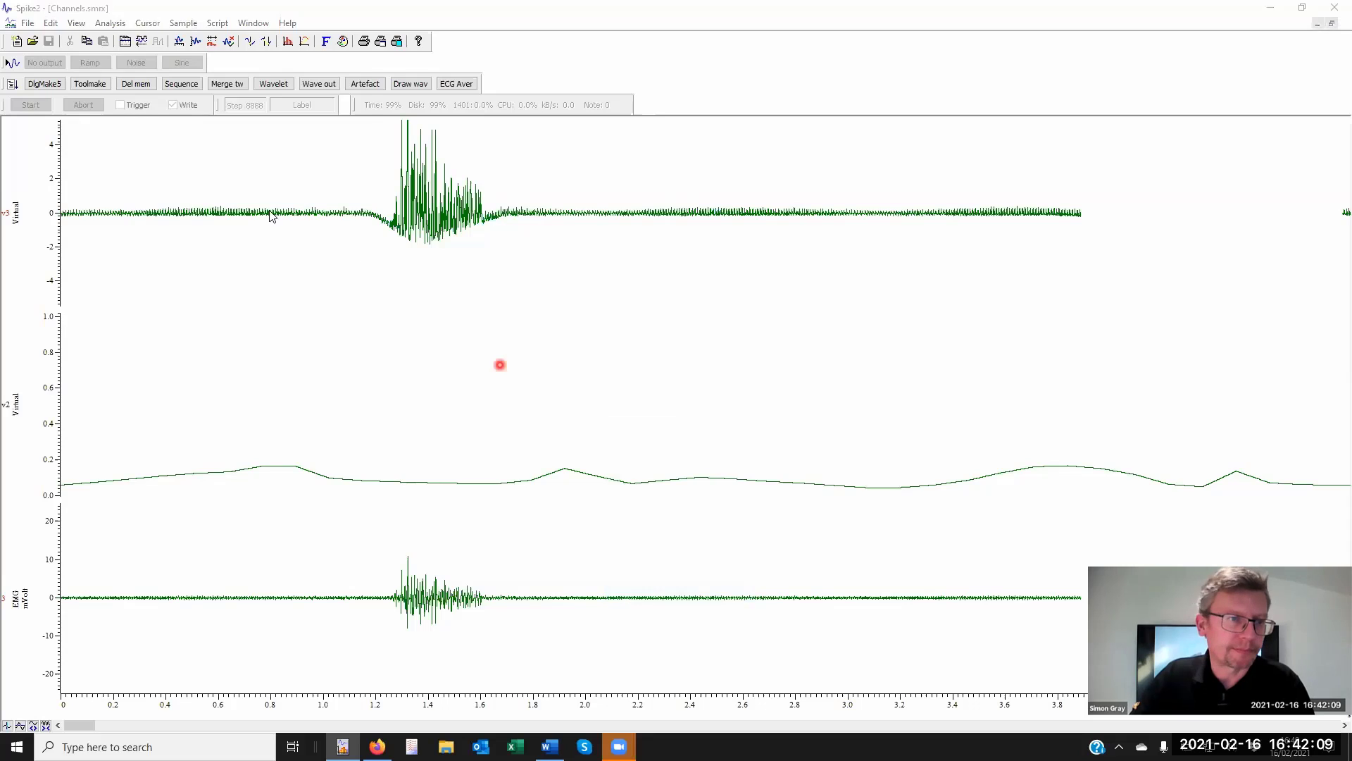
left_click(145, 352)
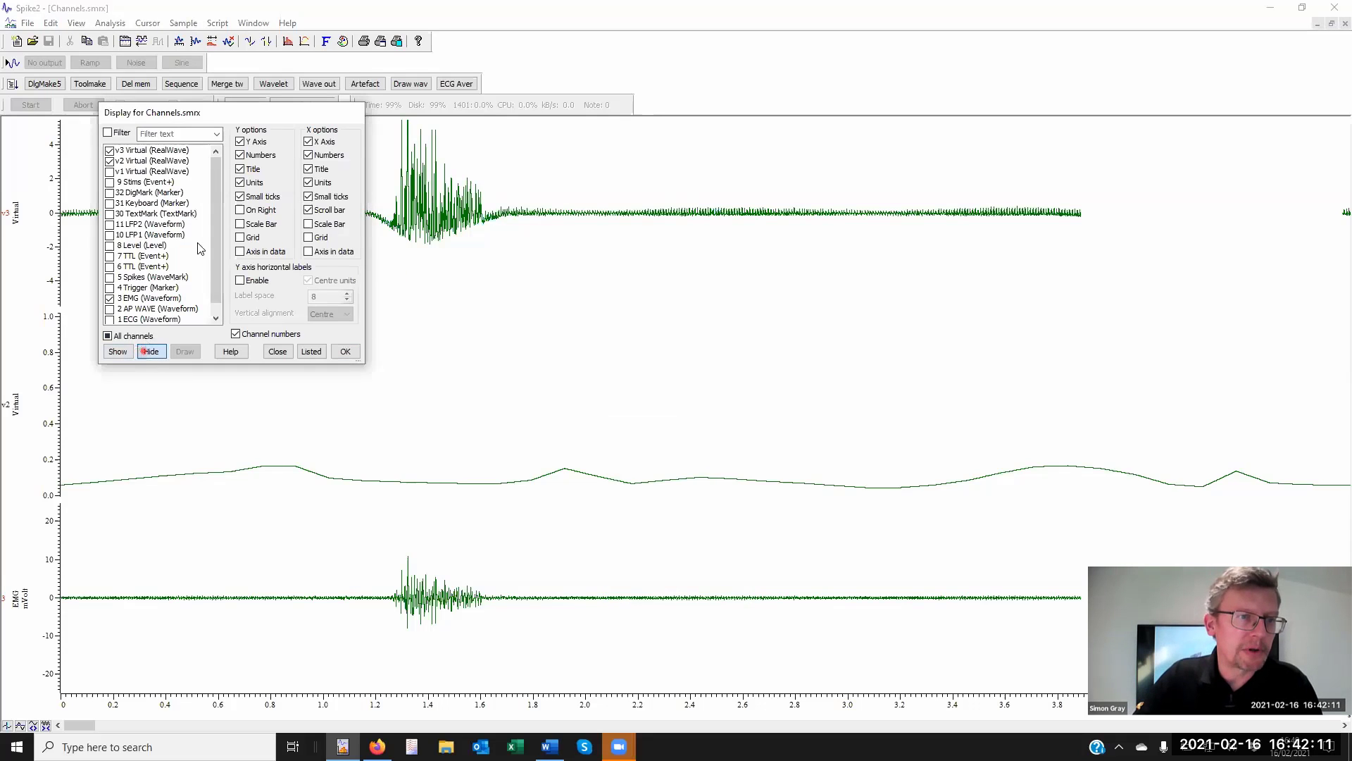
left_click(124, 310)
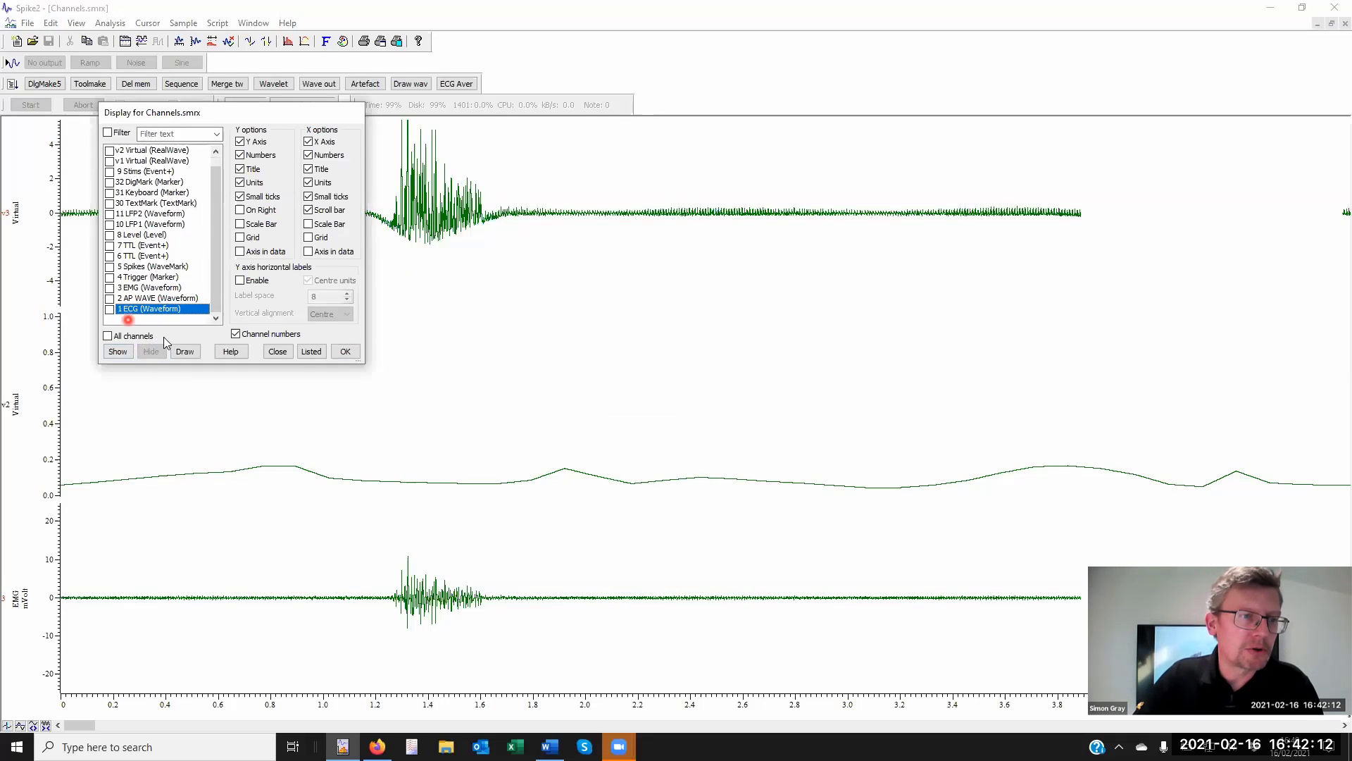
left_click(110, 308)
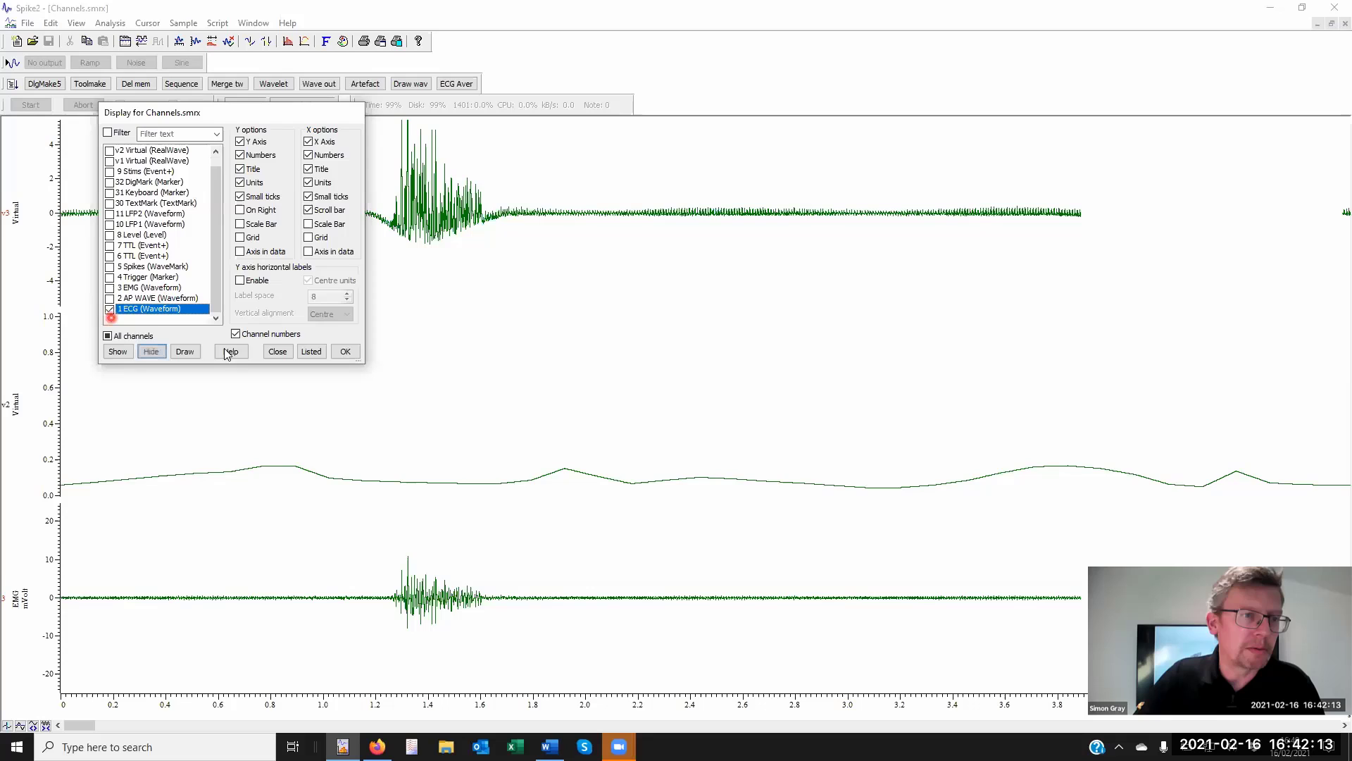
left_click(345, 352)
- Clear all channel processes from the 1 ECG waveform channel and optimise its Y axis range
right_click(679, 489)
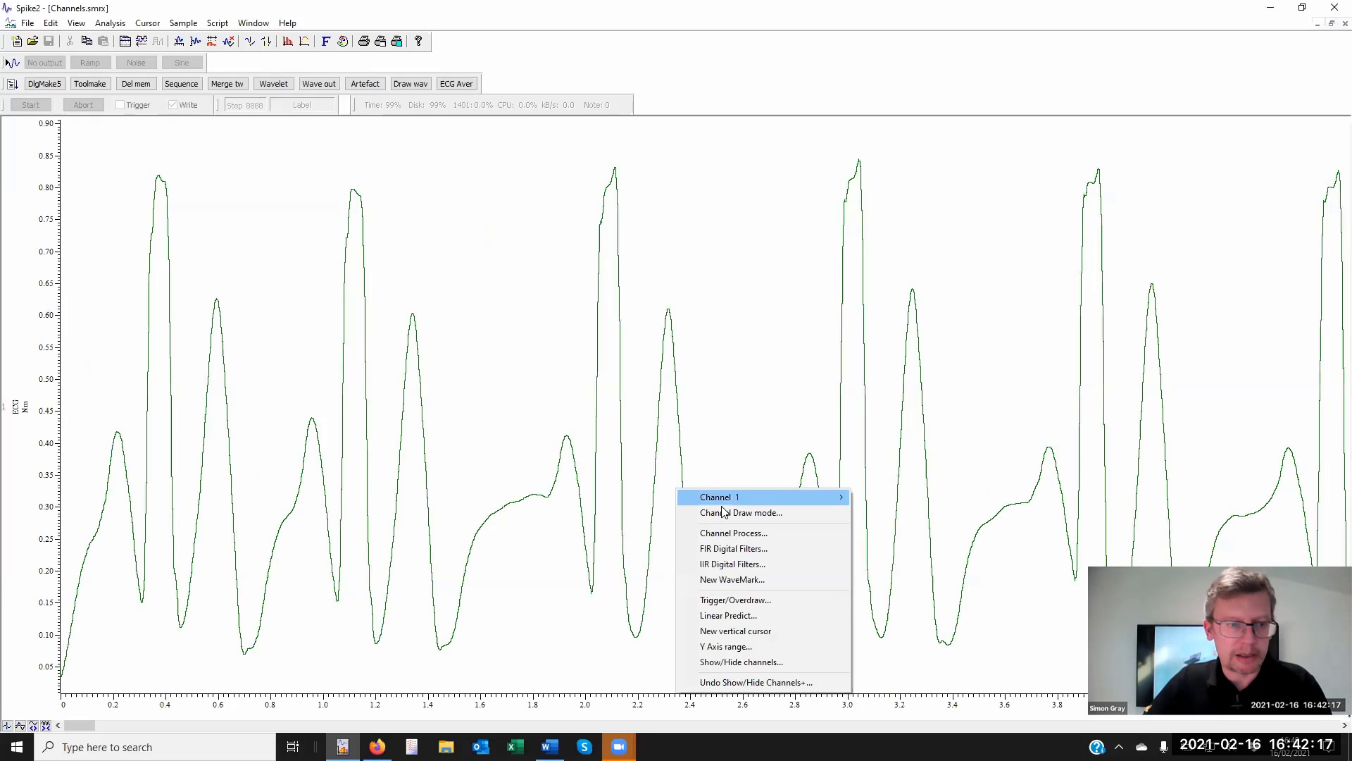
left_click(755, 534)
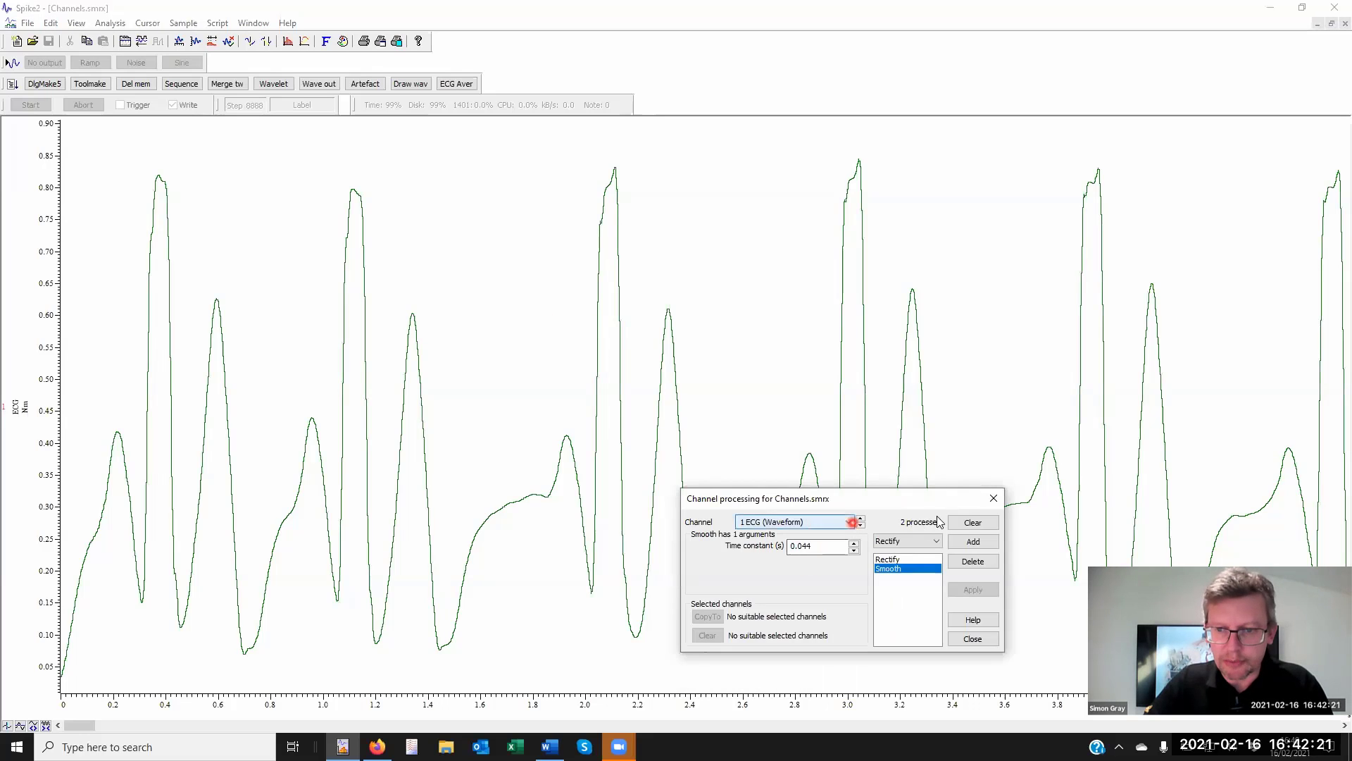
left_click(972, 522)
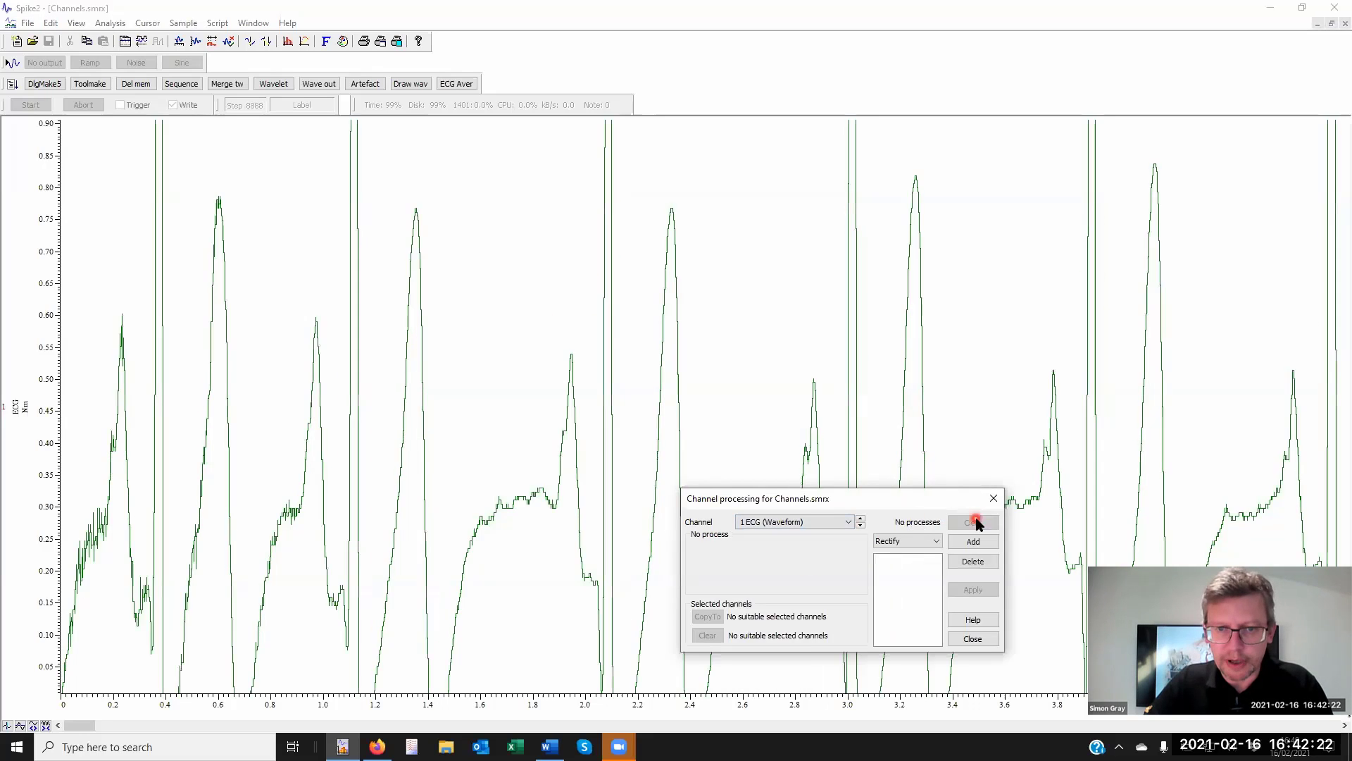
left_click(973, 638)
double_click(57, 281)
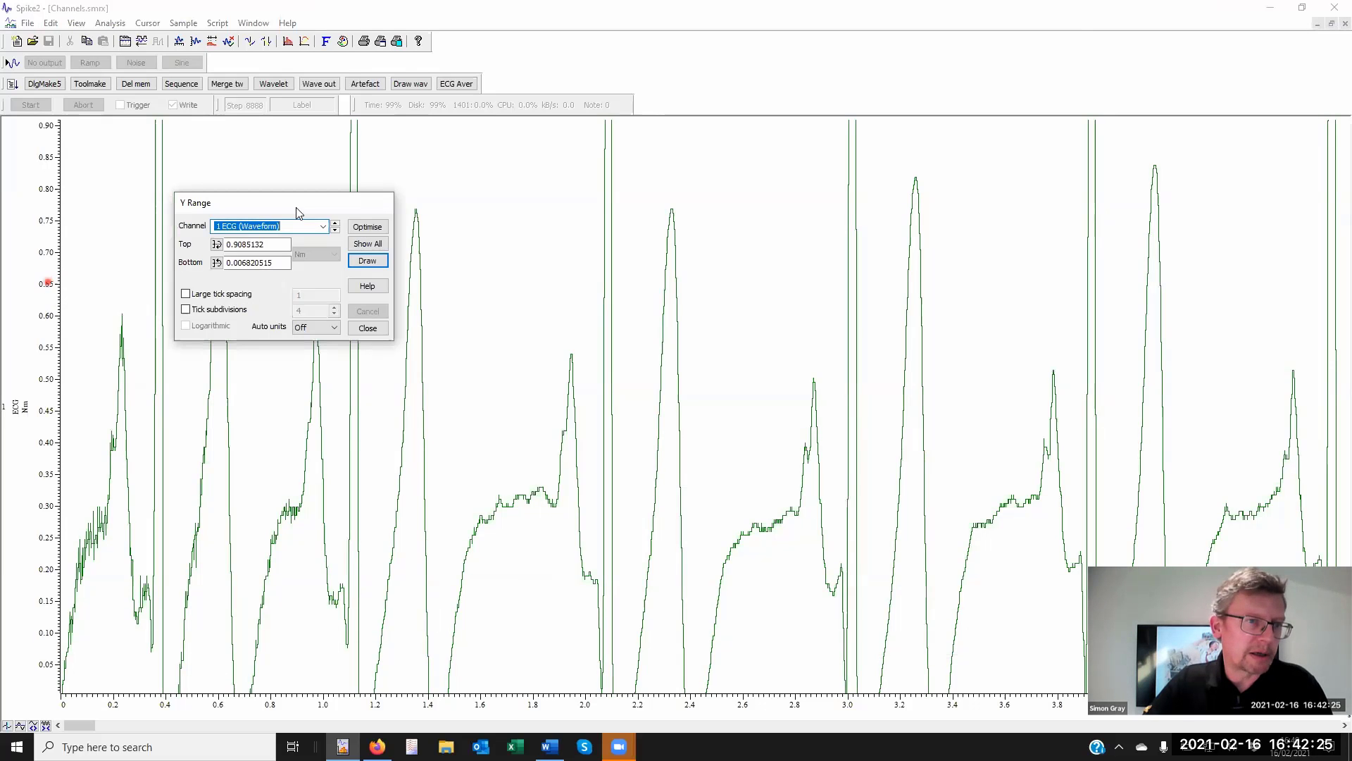
left_click(368, 225)
left_click(736, 474)
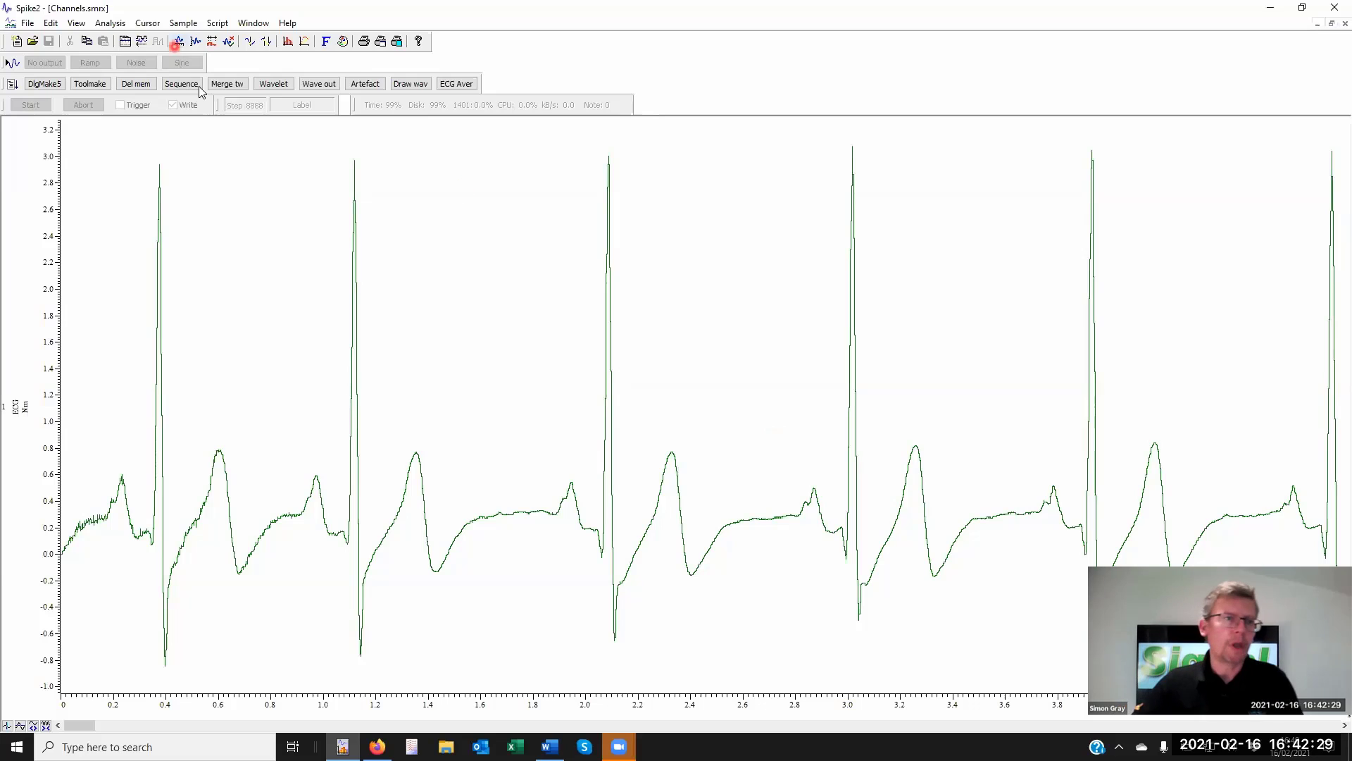
- Create a new virtual channel v4 that squares the ECG signal with the expression Ch(1)*Ch(1)
left_click(127, 23)
mouse_move(176, 137)
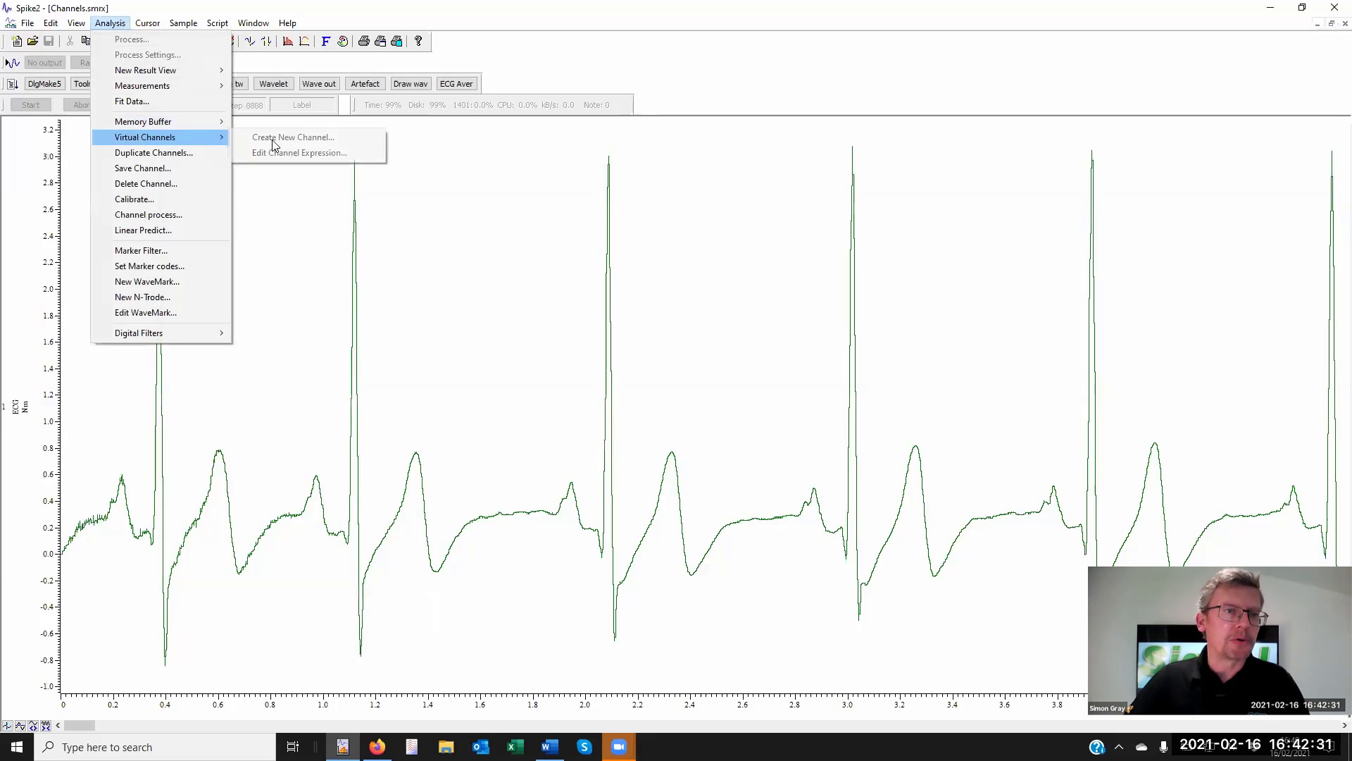
left_click(294, 134)
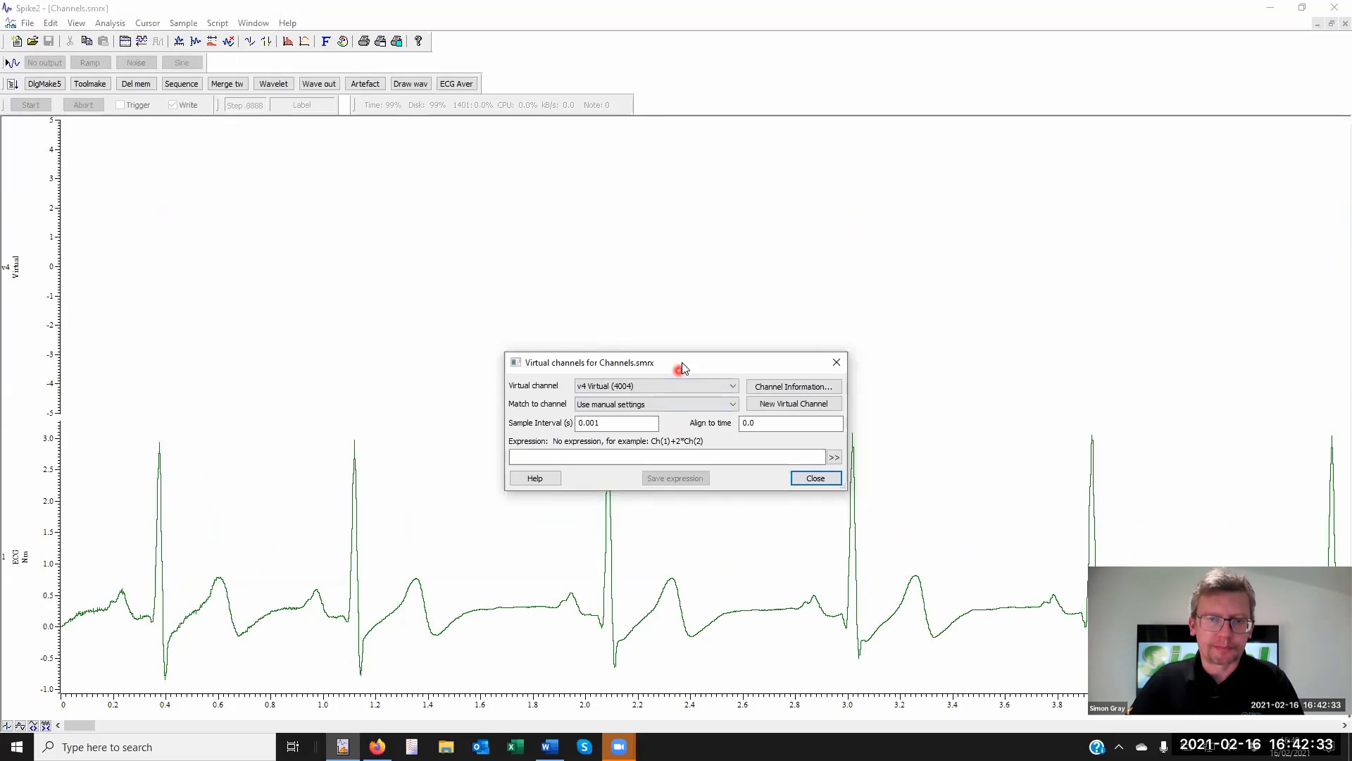
left_click_drag(681, 362, 859, 137)
left_click(811, 229)
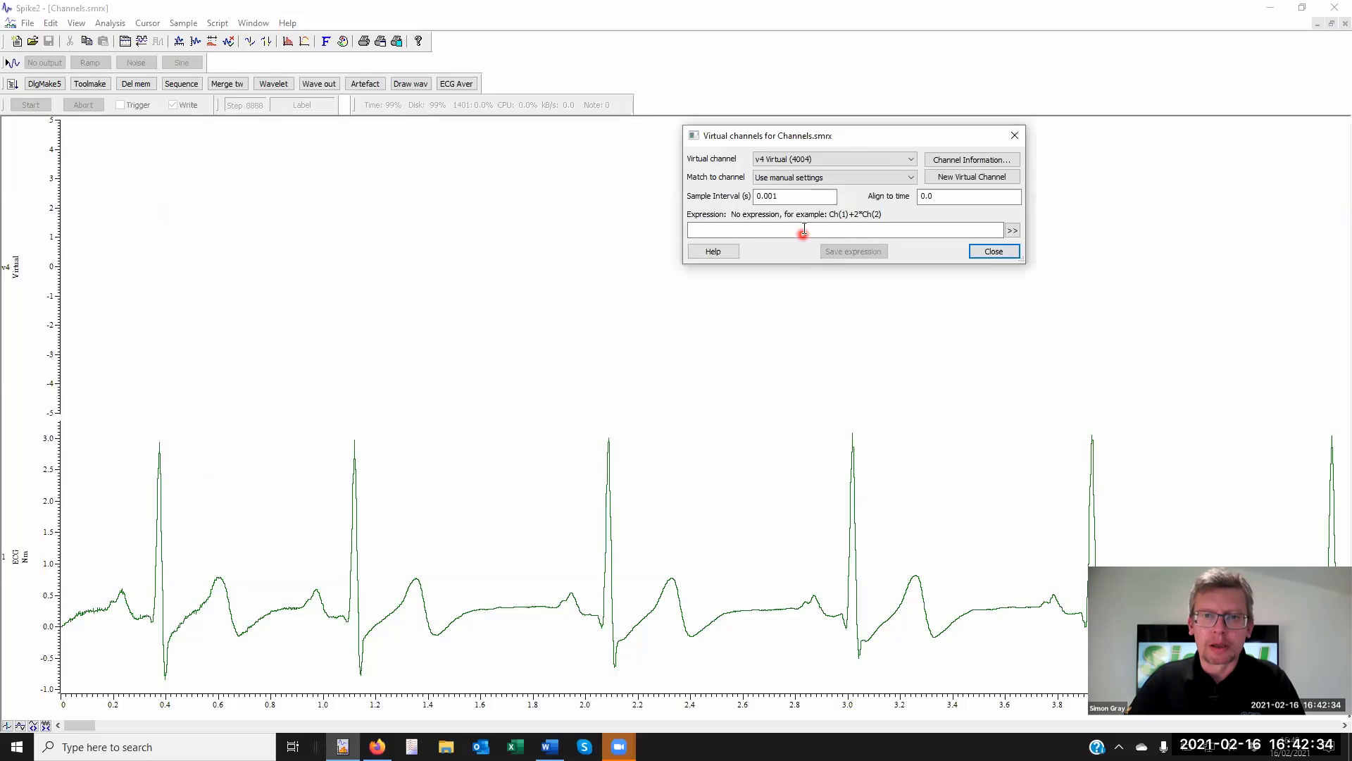
left_click(1013, 230)
left_click(726, 232)
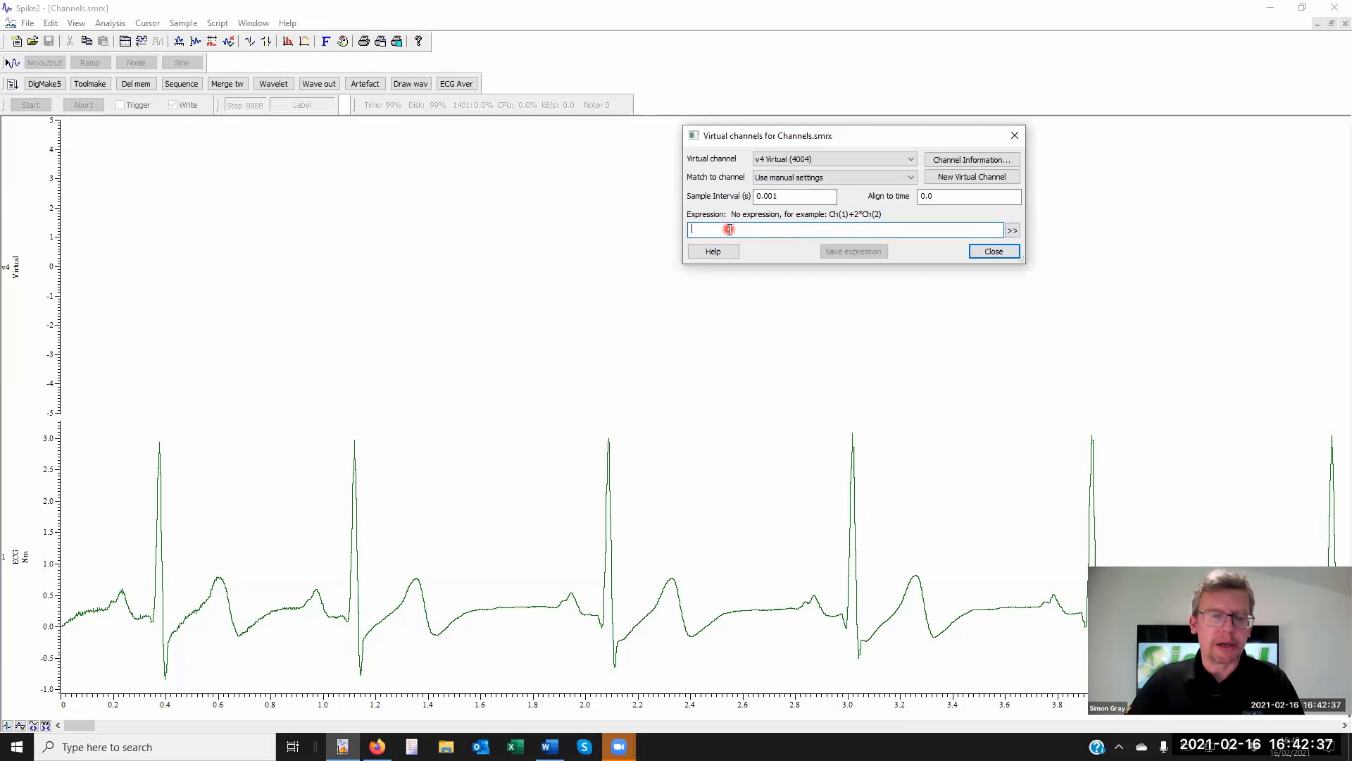
type("Ch(1)")
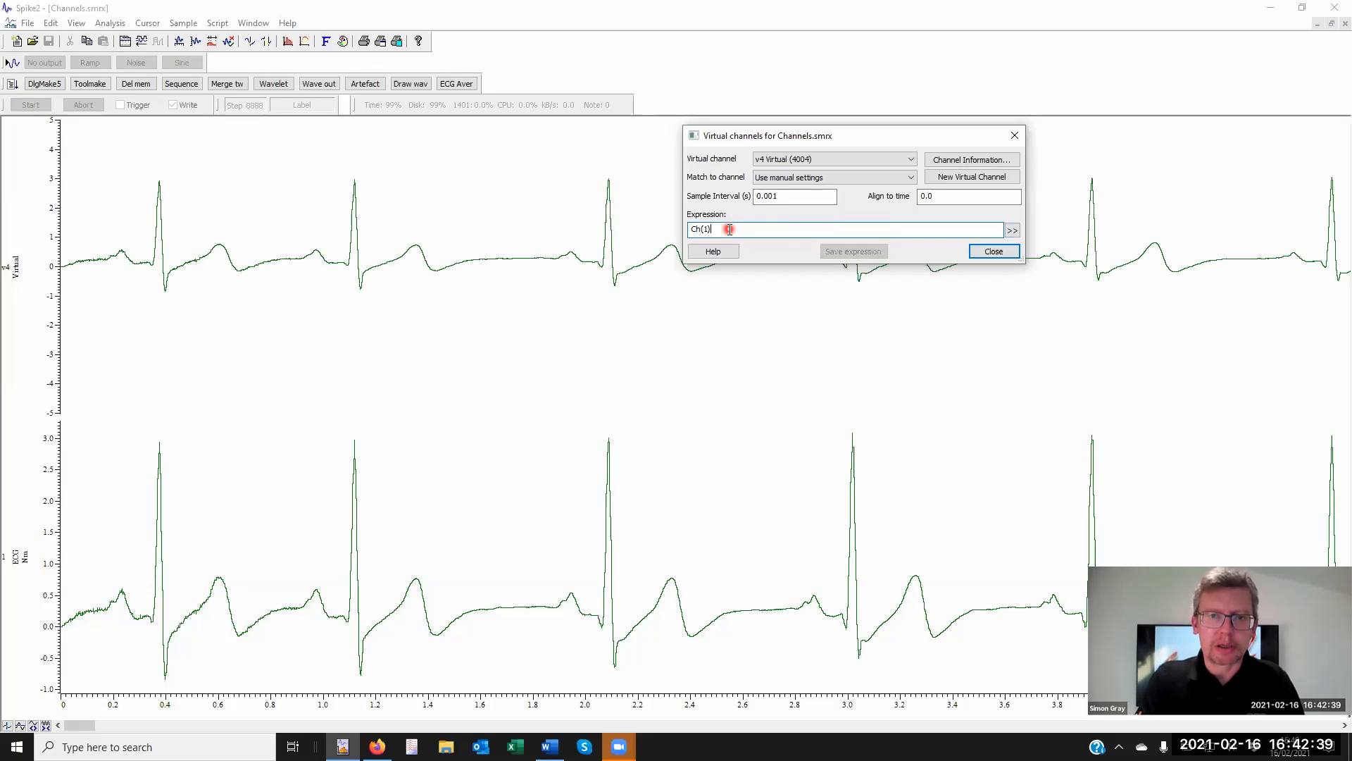
type("*")
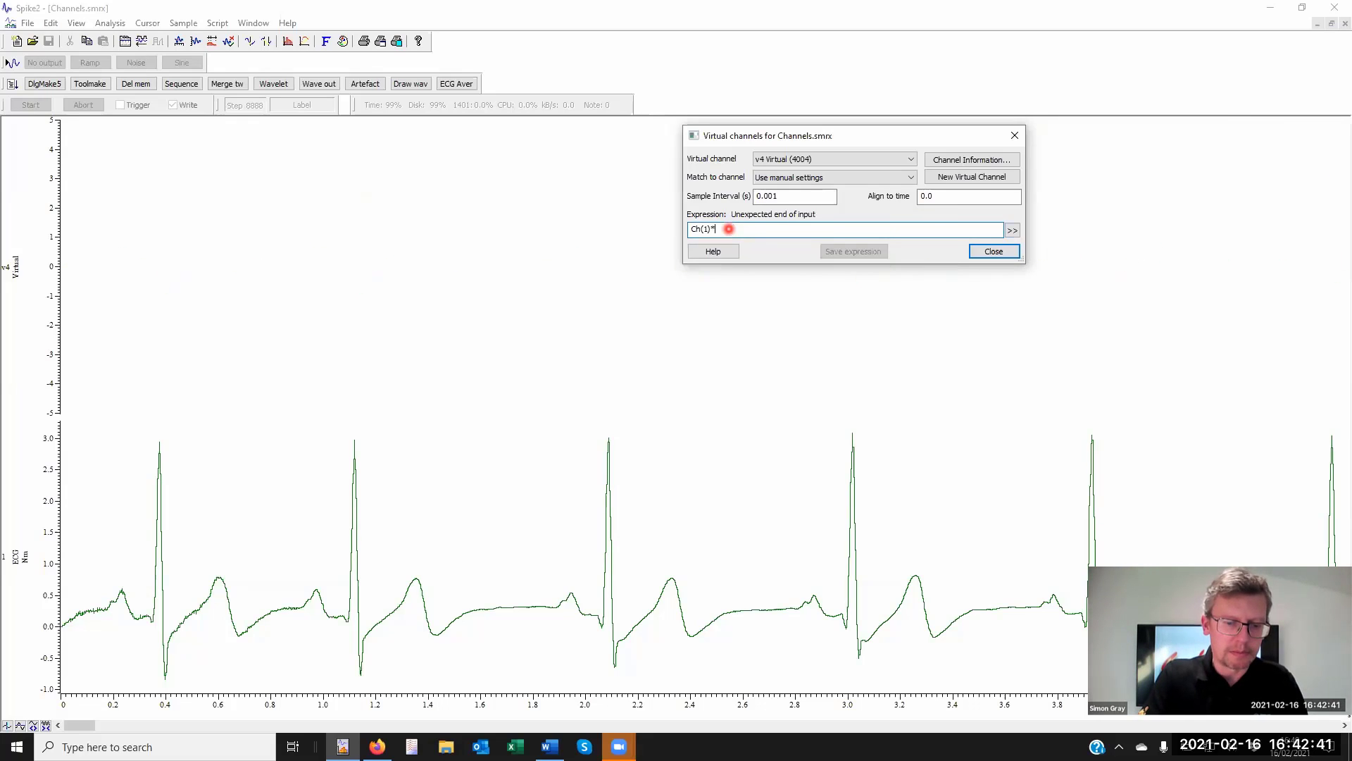
type("Ch(1)")
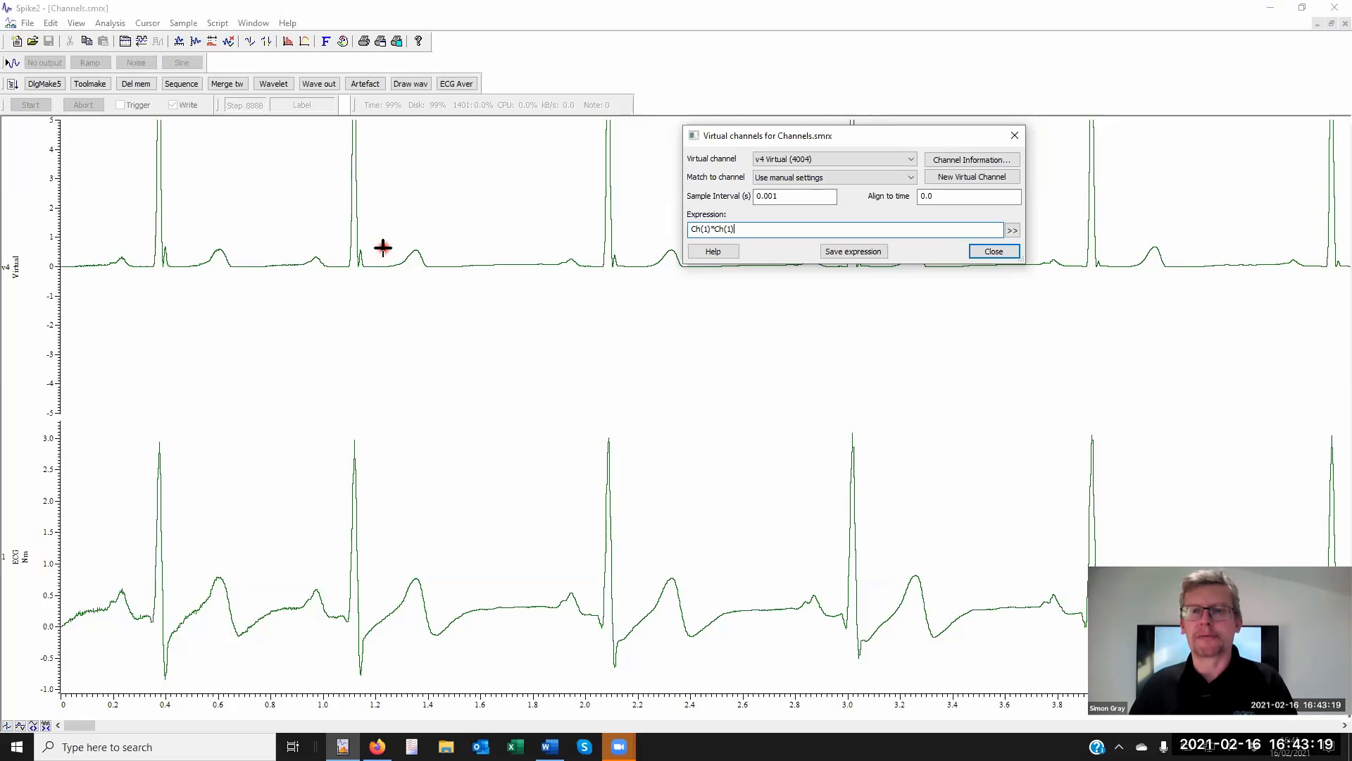
left_click(1011, 134)
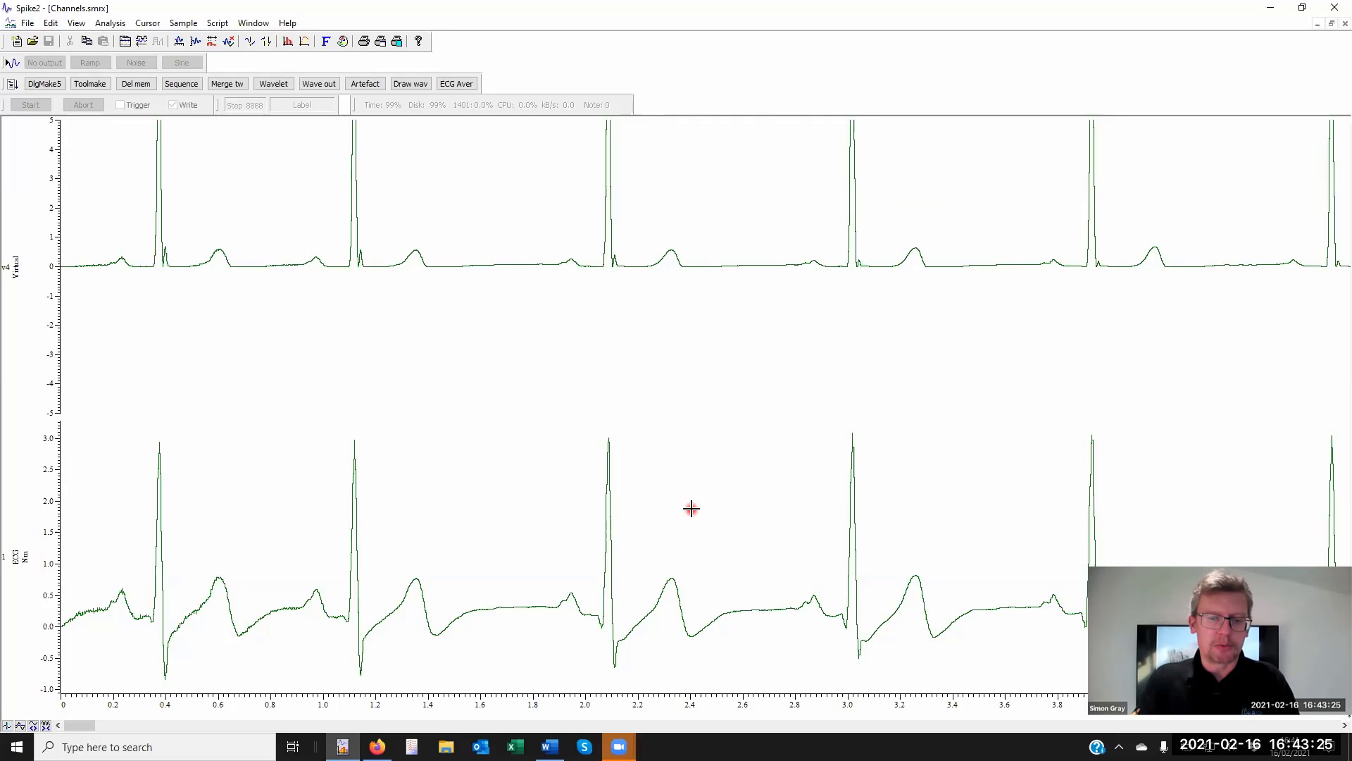
- Add vertical cursors 0 and 1 and set the cursor regions table to report the Maximum between them
key("ctrl+0")
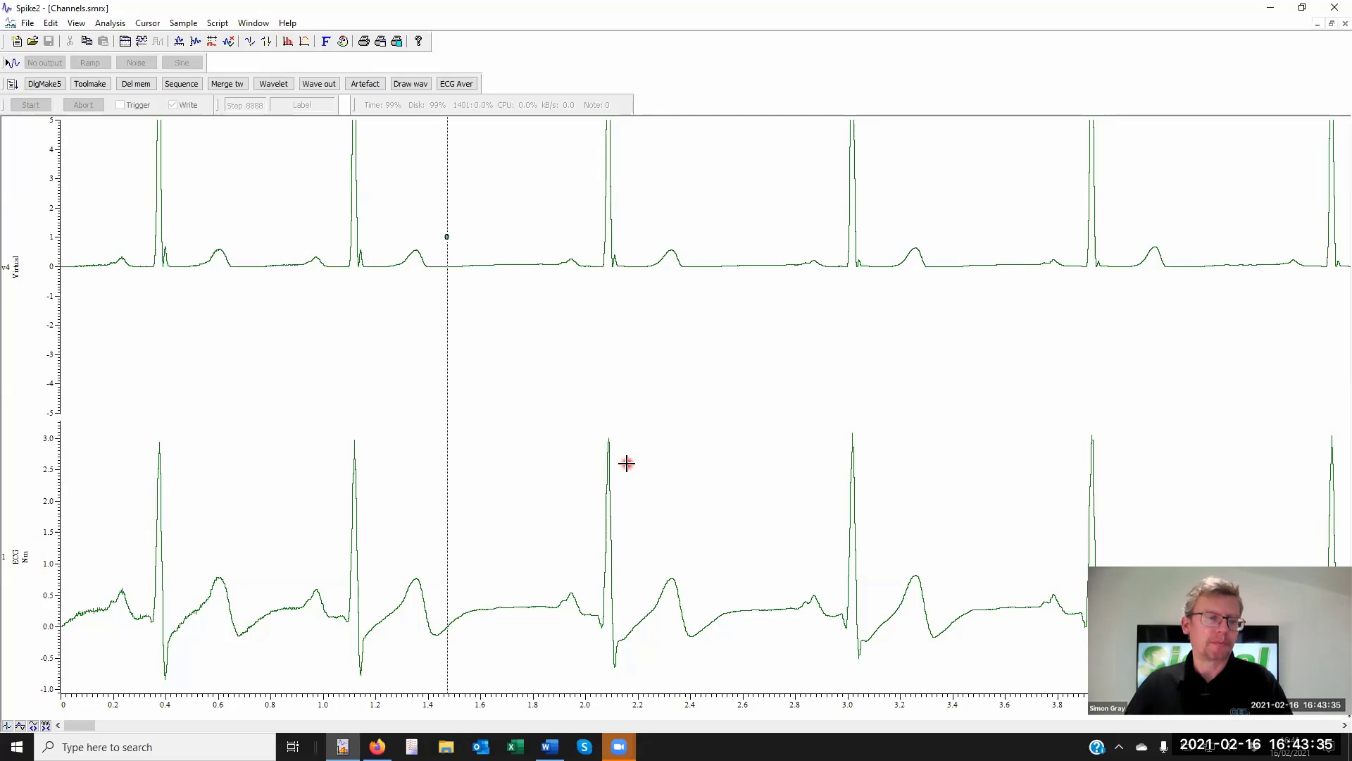
key("ctrl+1")
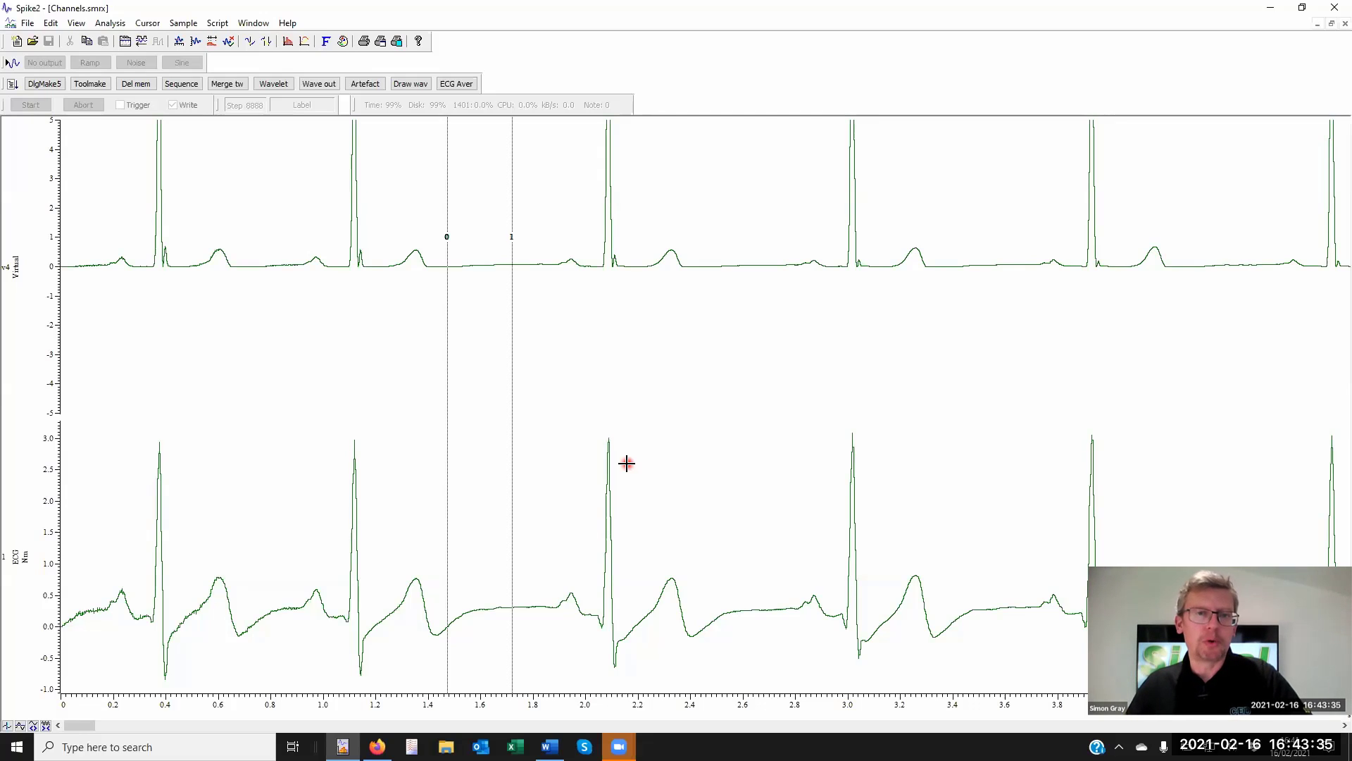
left_click(266, 41)
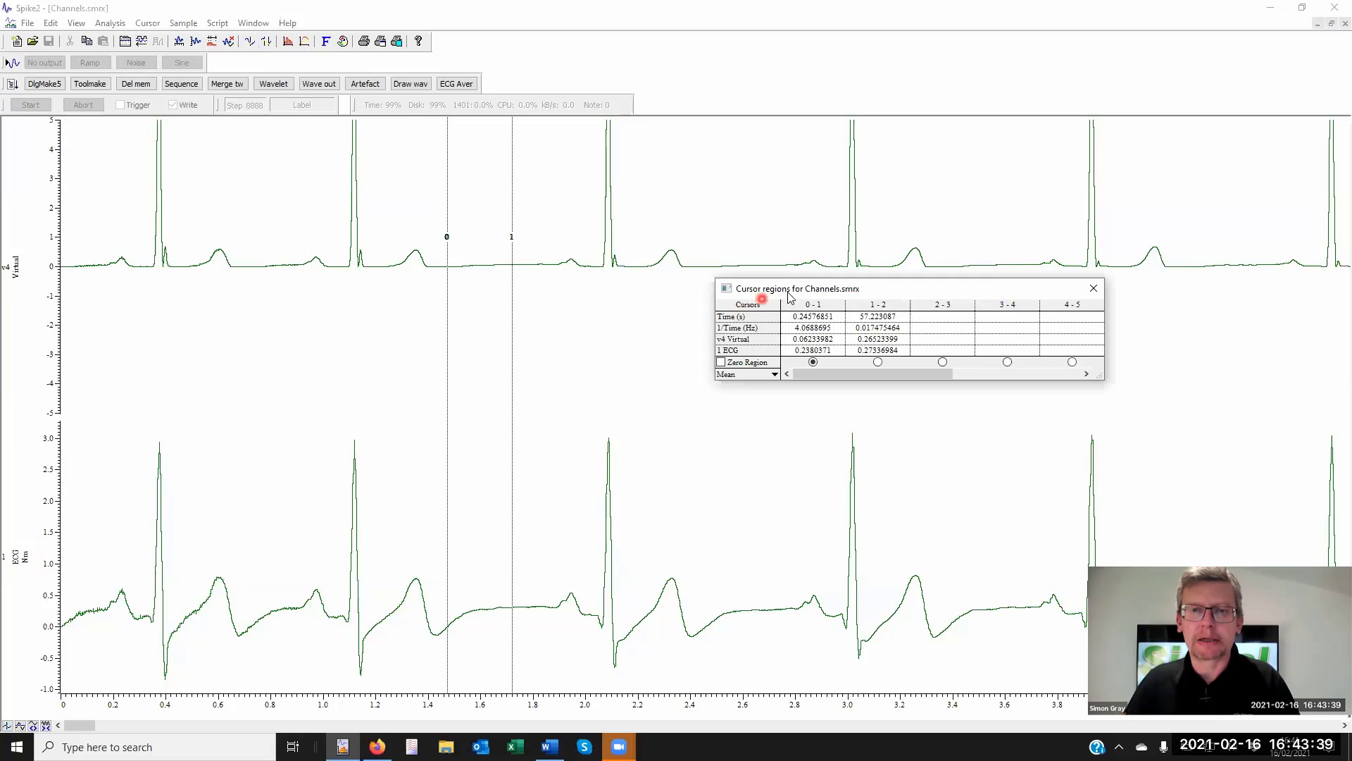
left_click(884, 316)
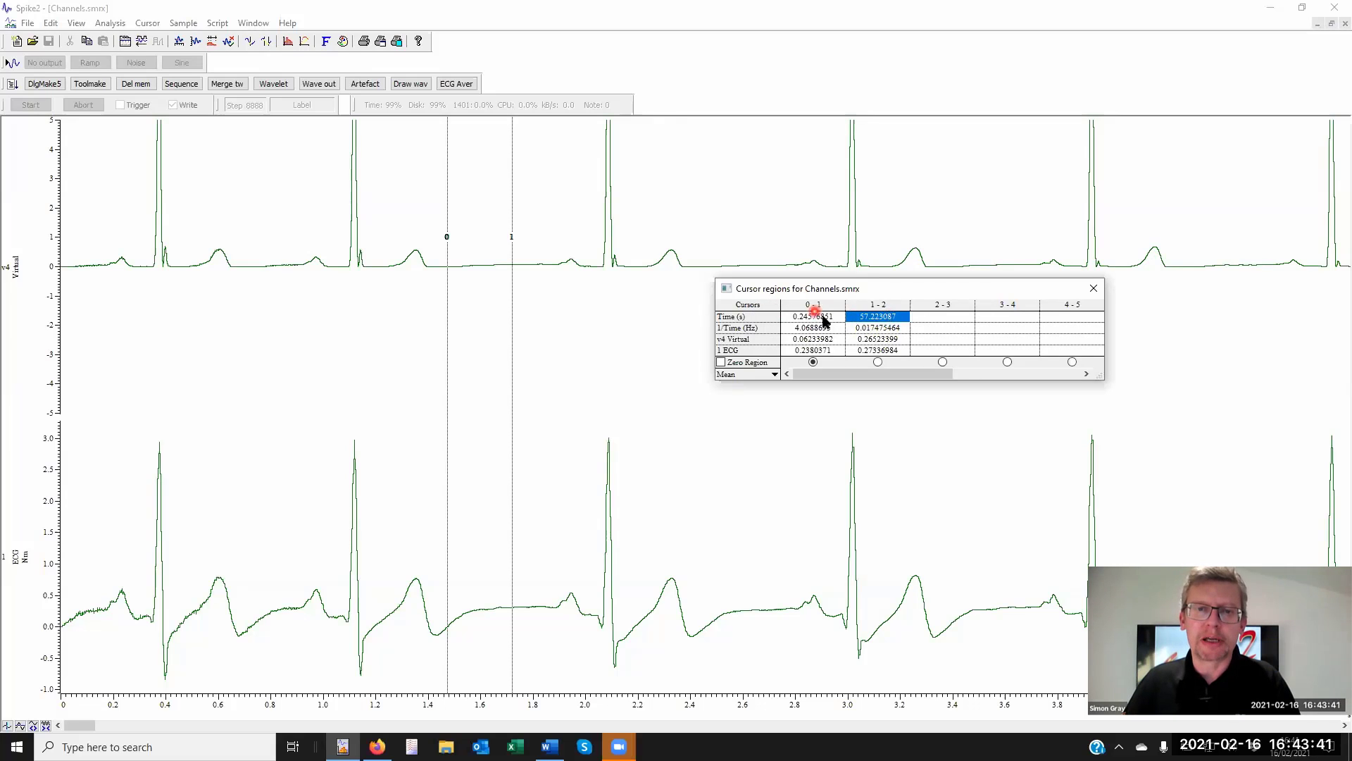
left_click(817, 317)
left_click(752, 374)
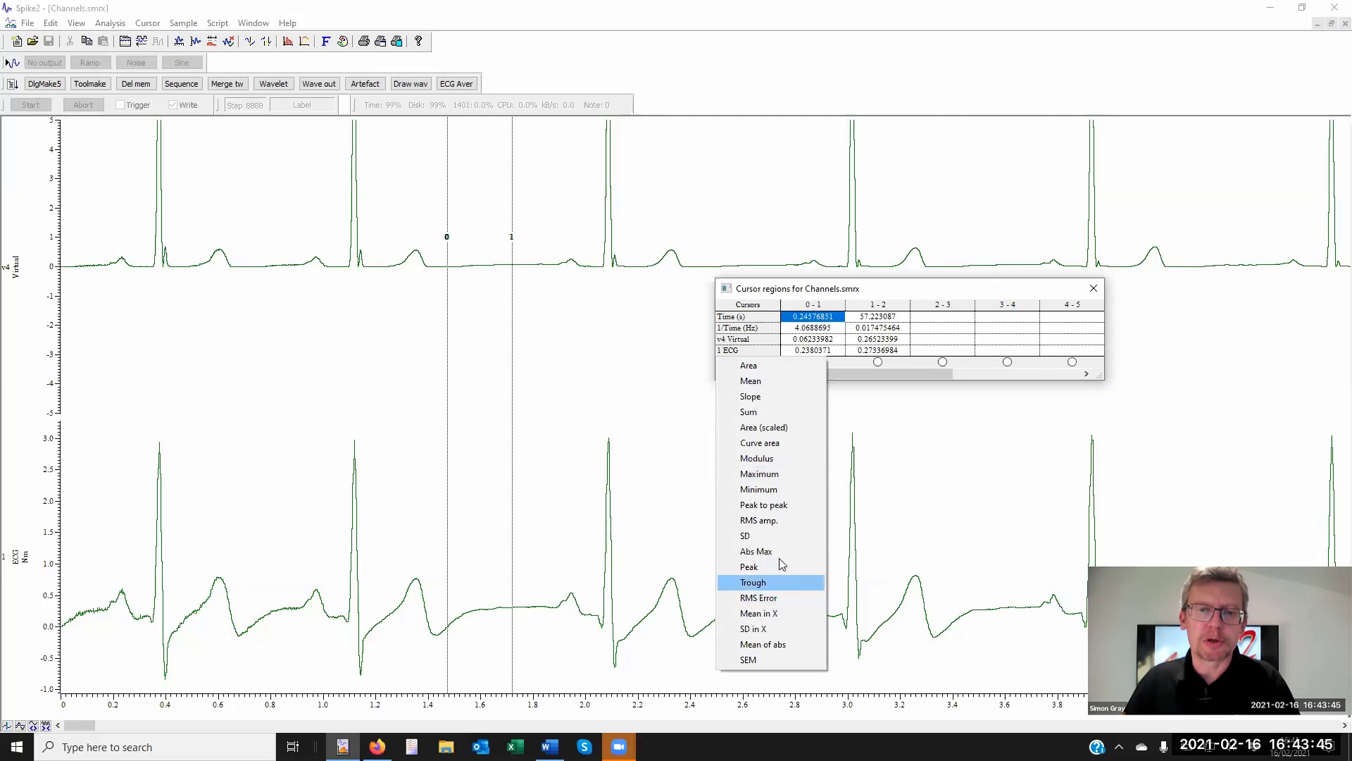
left_click(764, 473)
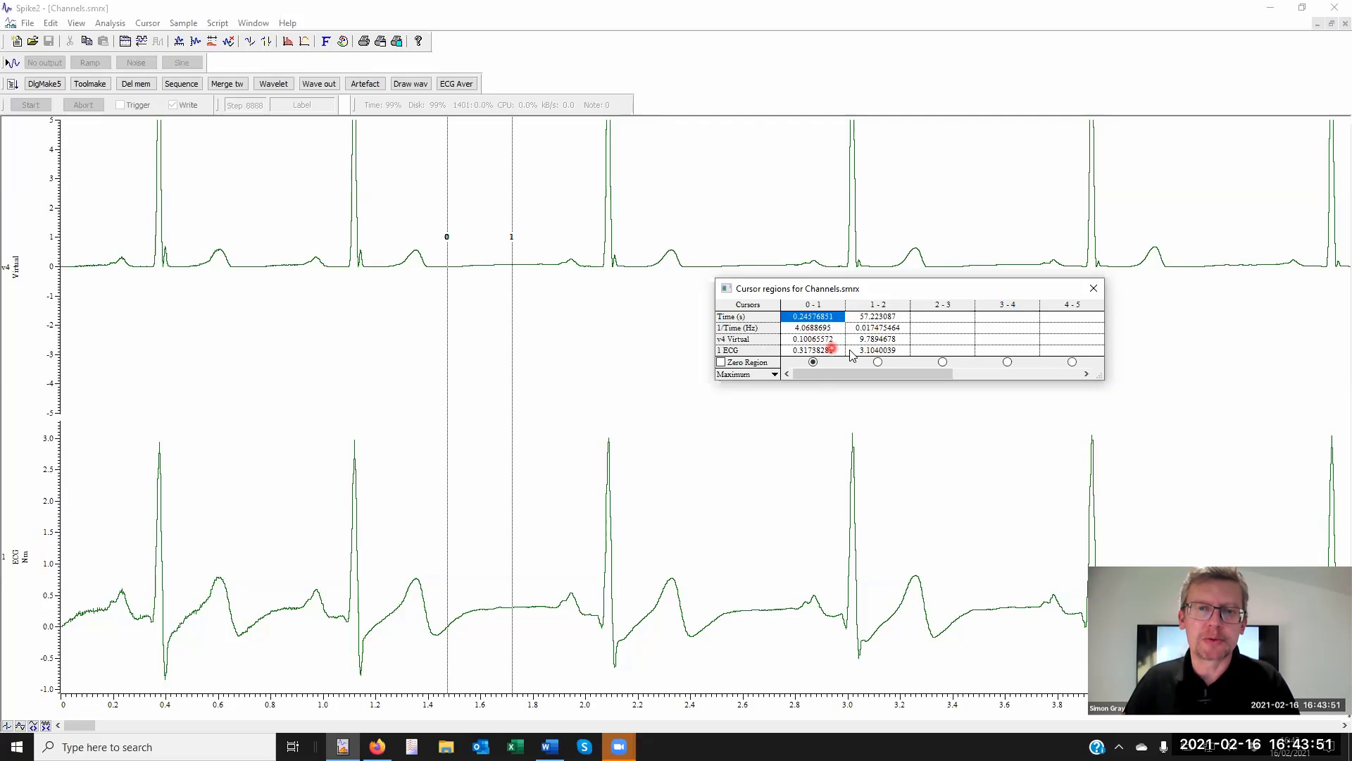
right_click(827, 322)
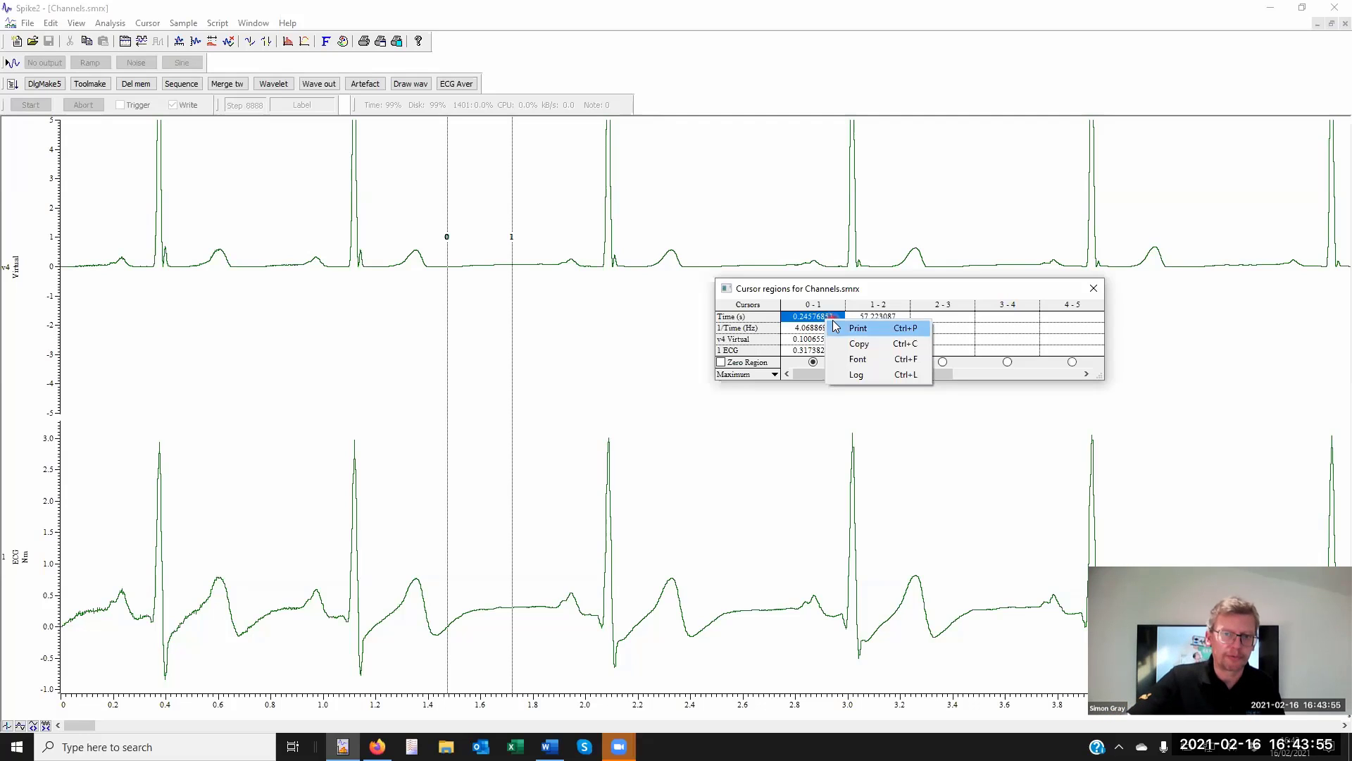
left_click(908, 290)
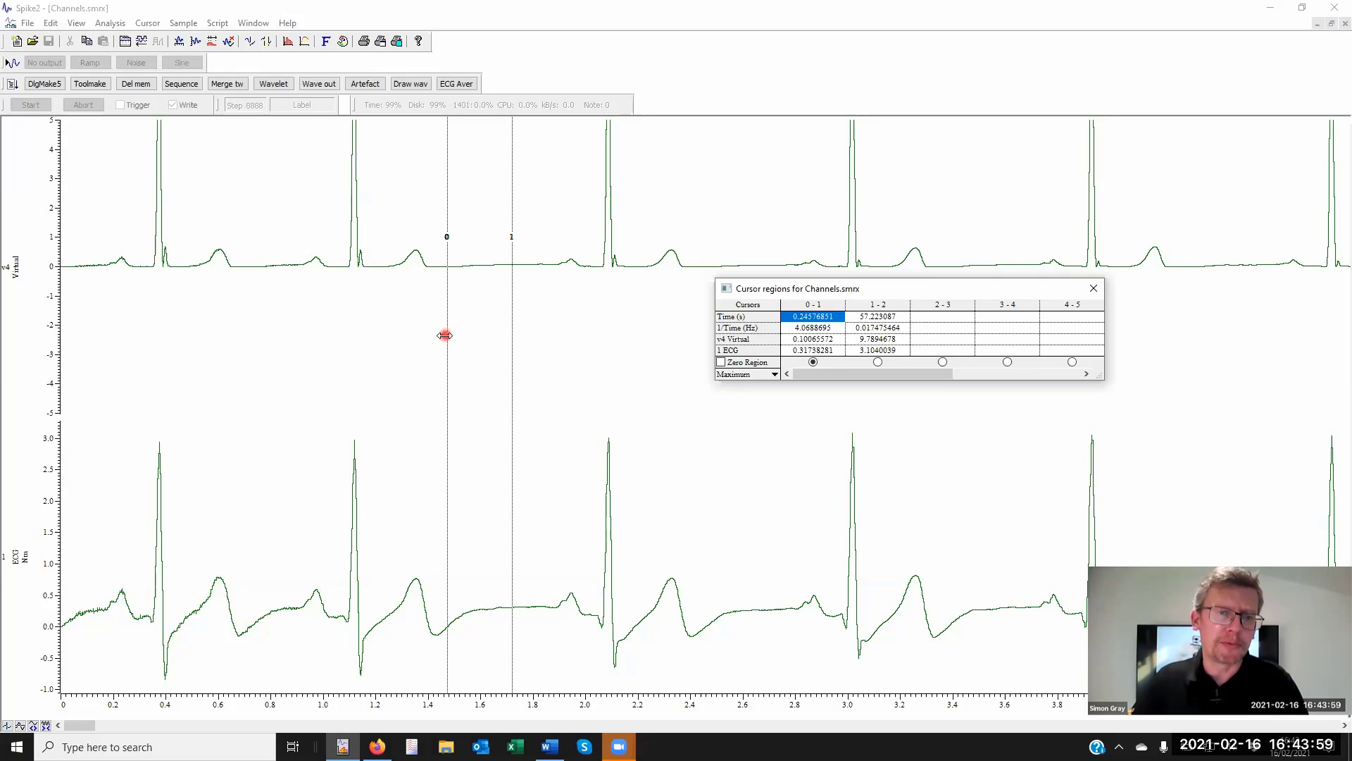
- Move cursor 0 to about 1.09 s, just before the second ECG spike, select the 0-1 and 1-2 region values, and close the table
left_click_drag(445, 335, 354, 351)
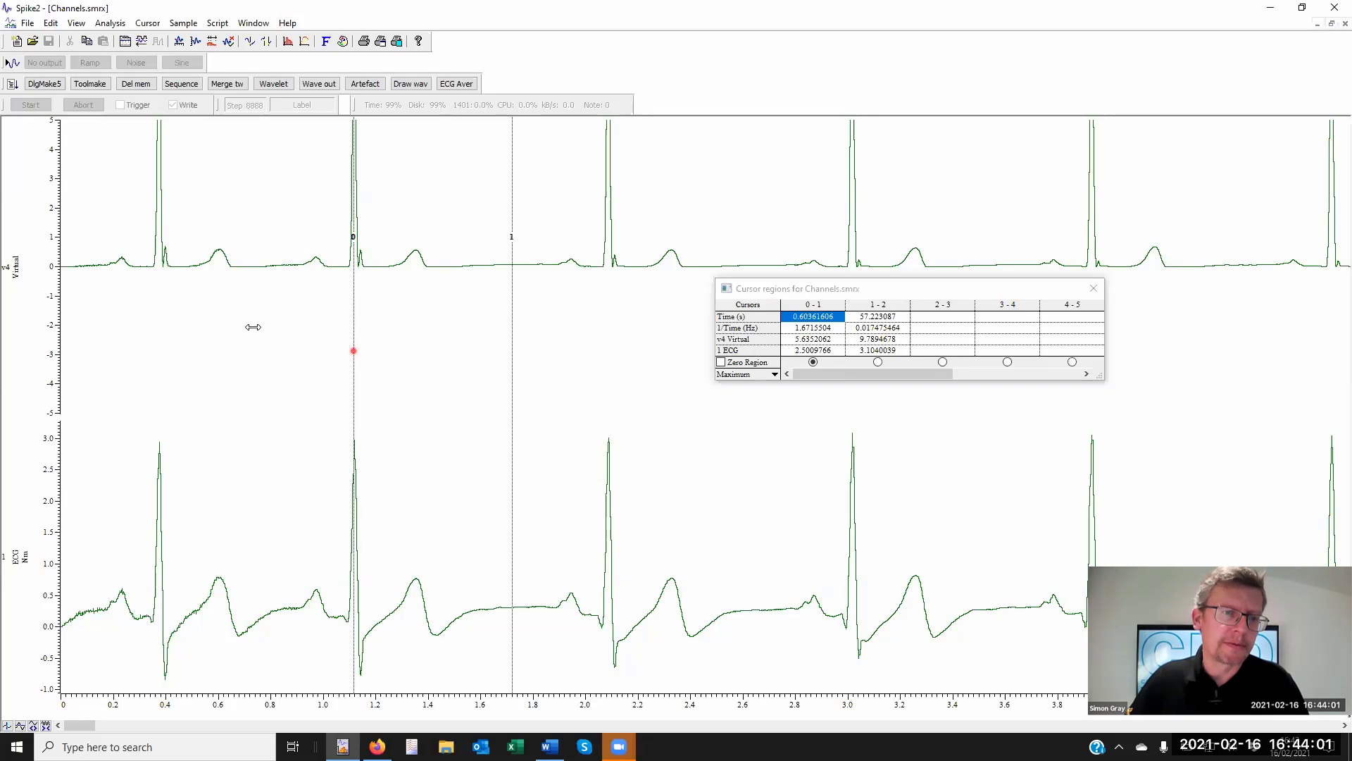
left_click_drag(252, 326, 348, 373)
left_click_drag(813, 316, 821, 337)
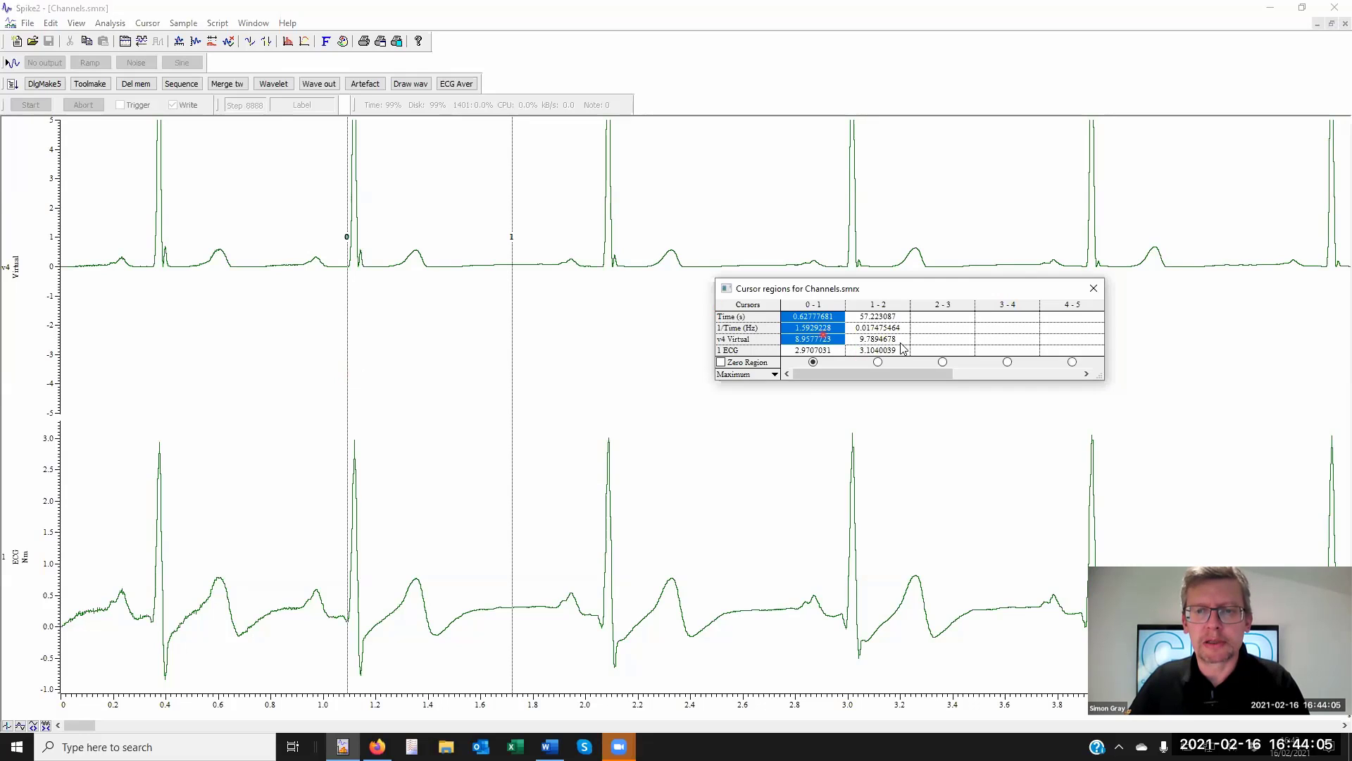
left_click_drag(902, 347, 904, 352)
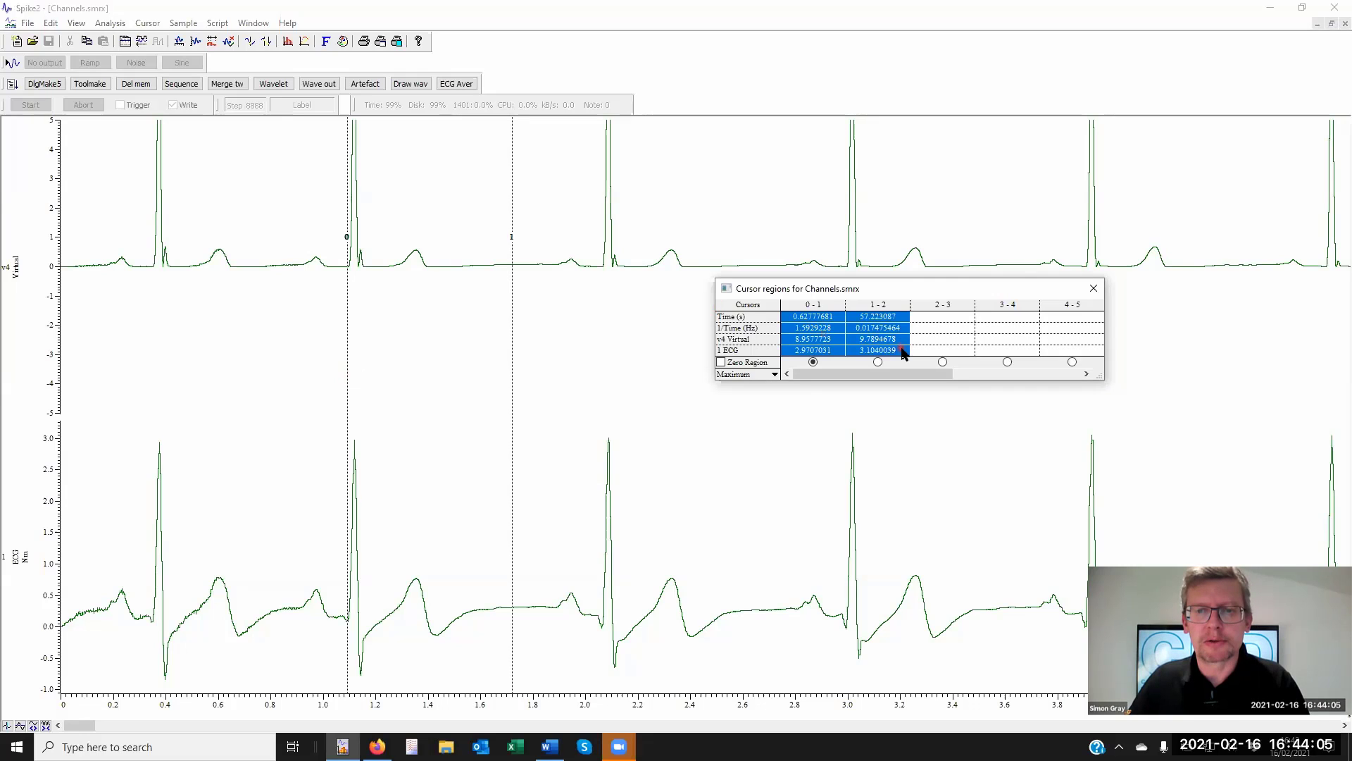
left_click(1098, 293)
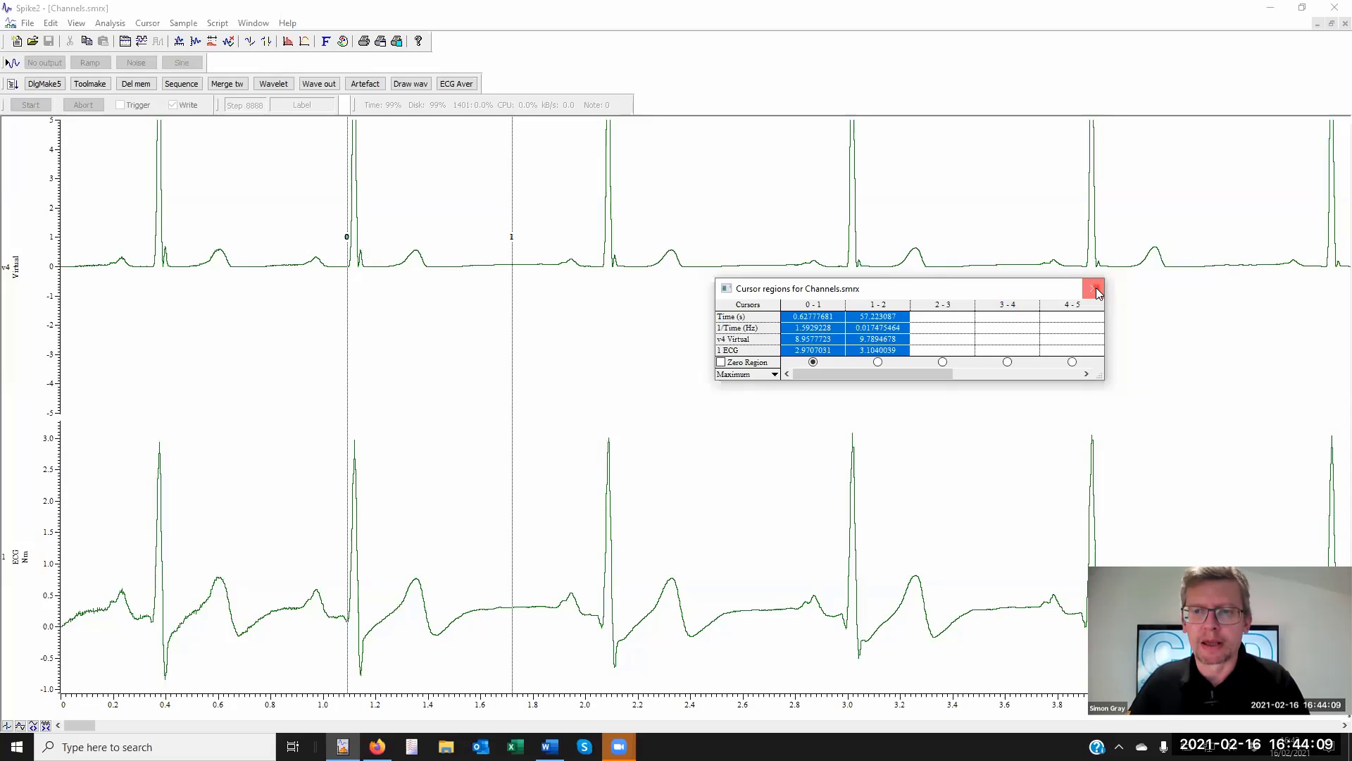
- Set cursor 0's active mode to the Peak find search method on the 1 ECG waveform channel and enter a peak amplitude
right_click(346, 307)
mouse_move(425, 320)
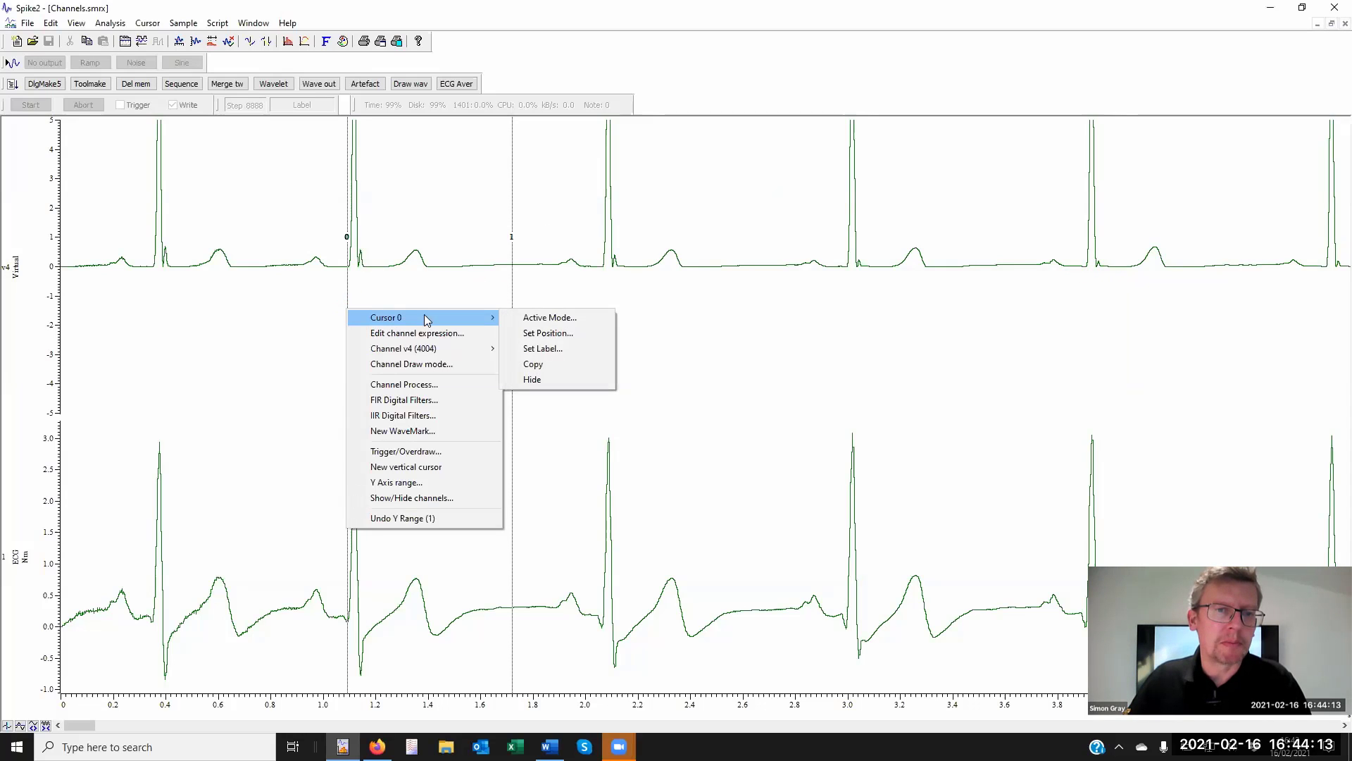
left_click(543, 318)
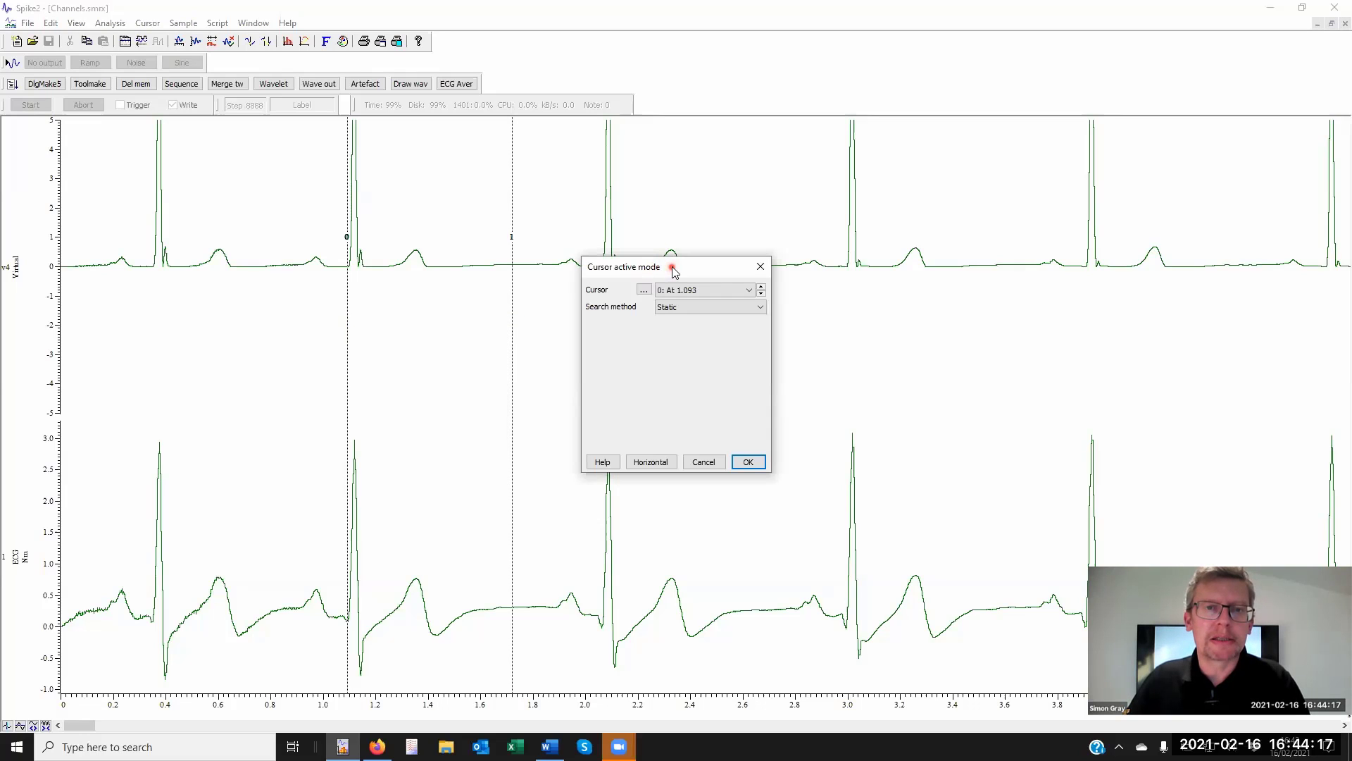
left_click_drag(674, 271, 686, 189)
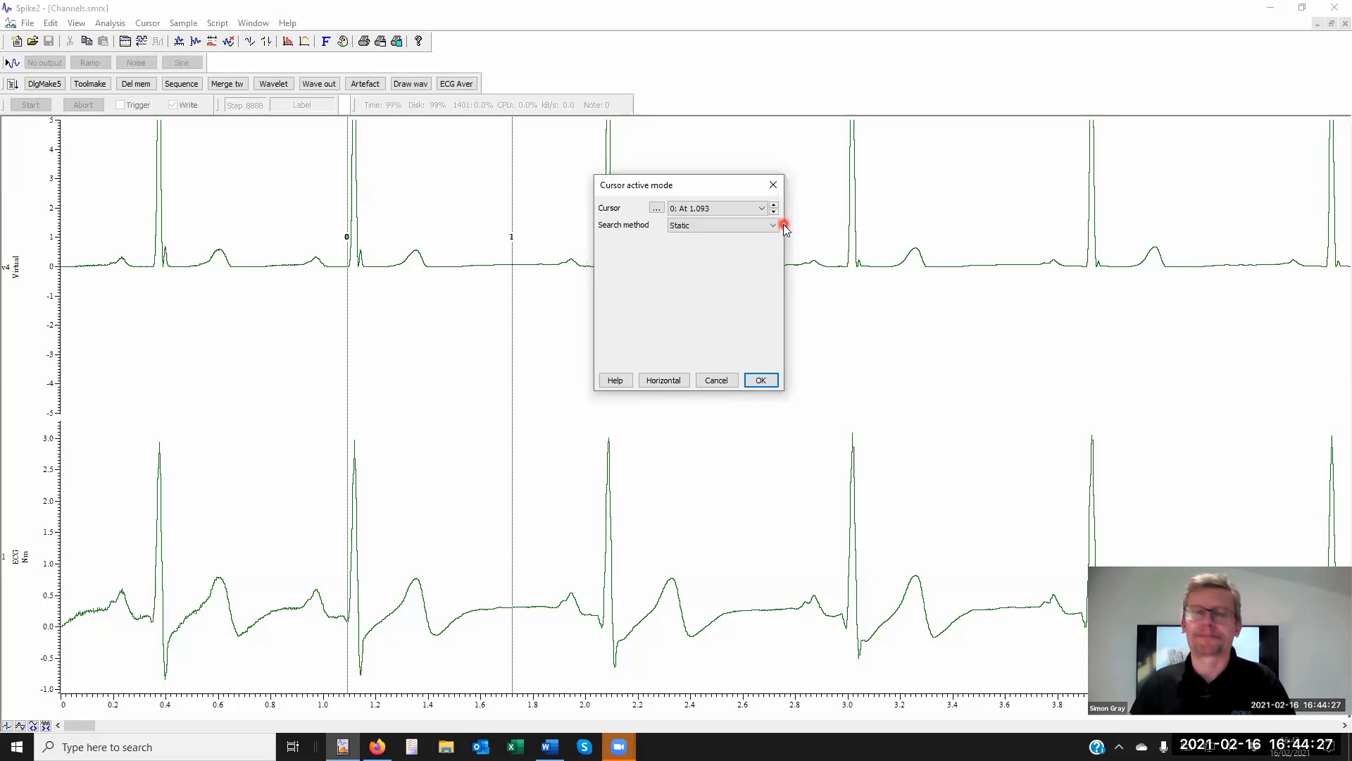
left_click(749, 226)
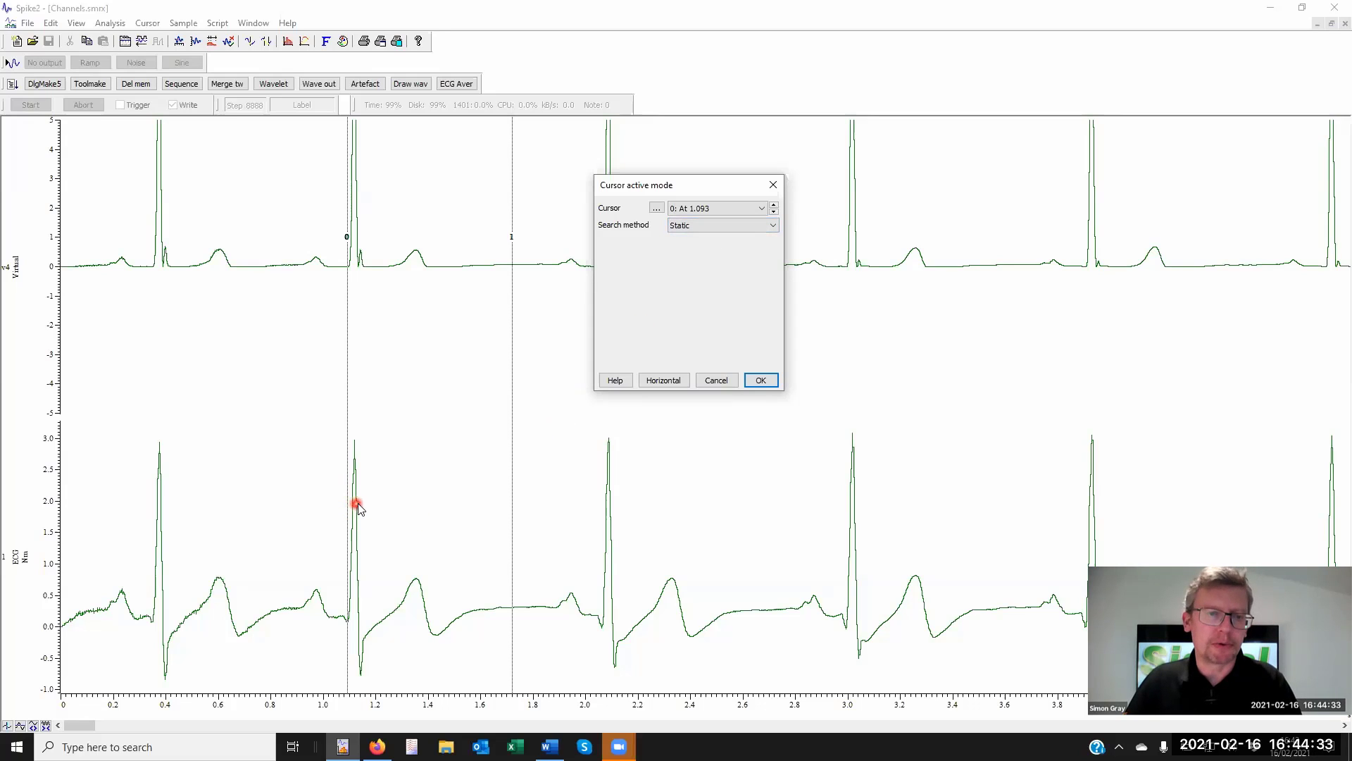
left_click(702, 226)
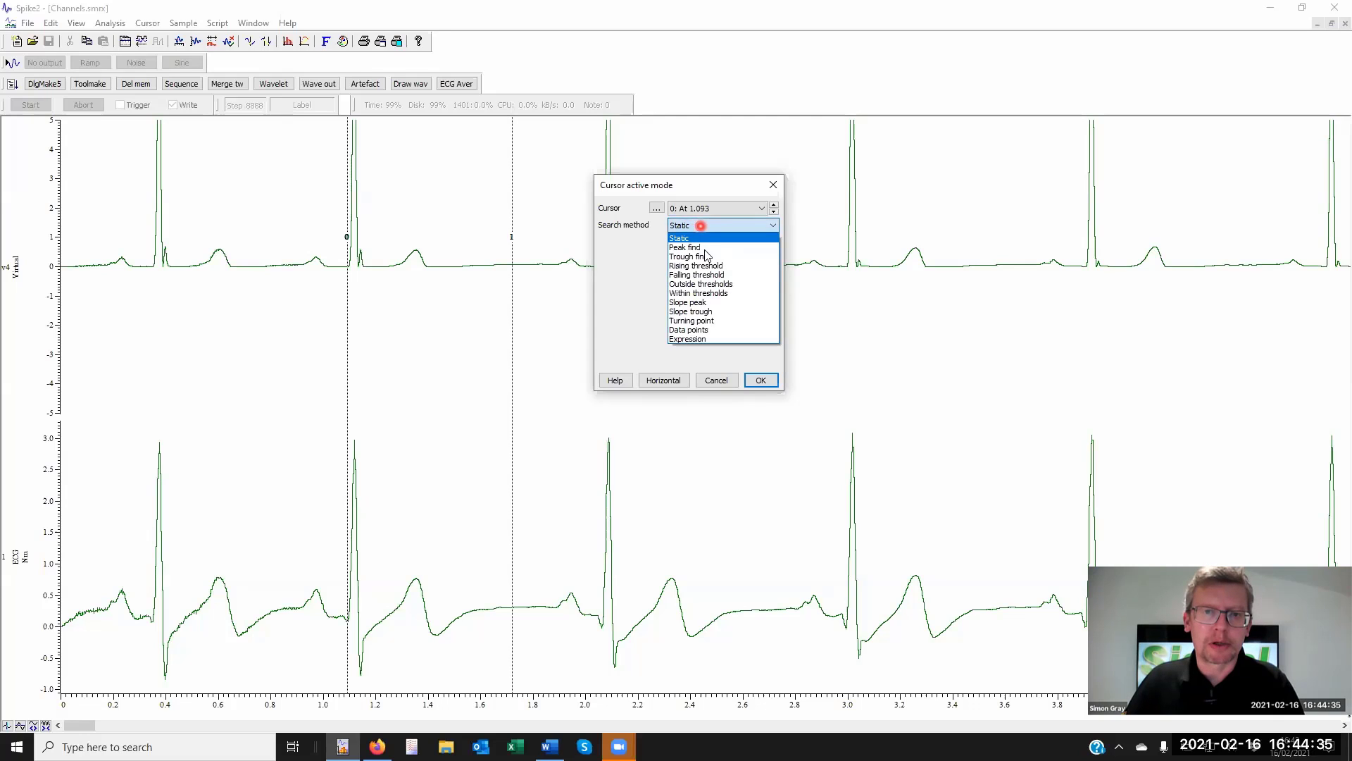
left_click(706, 248)
left_click(693, 243)
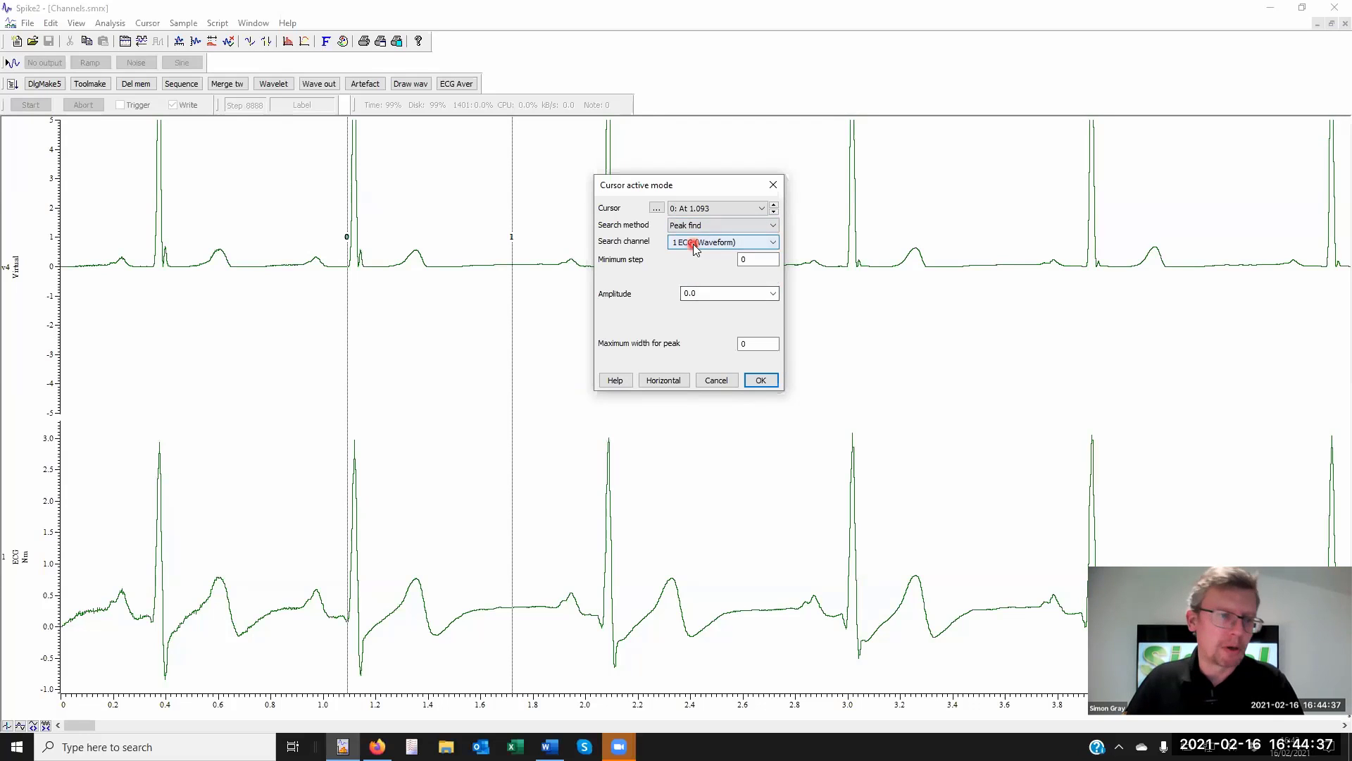
left_click(708, 292)
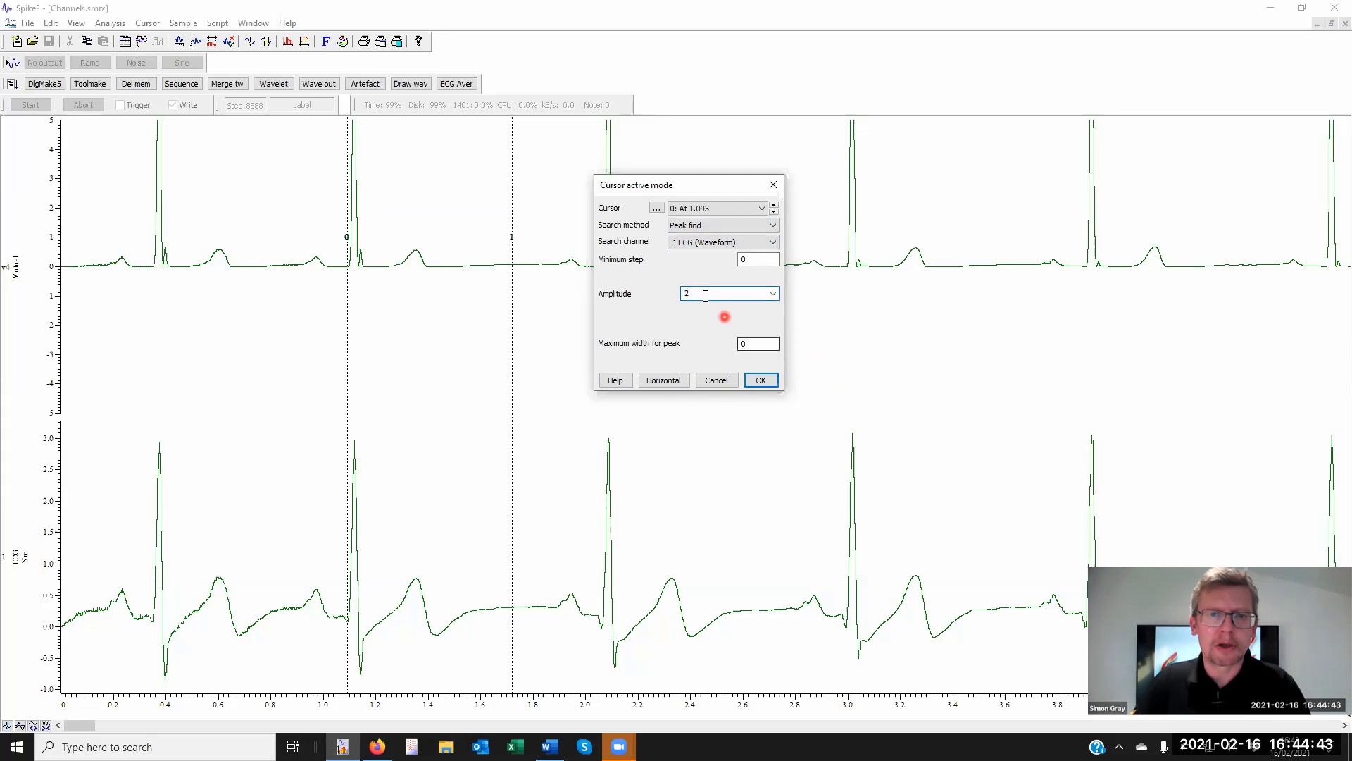
left_click_drag(706, 295, 661, 294)
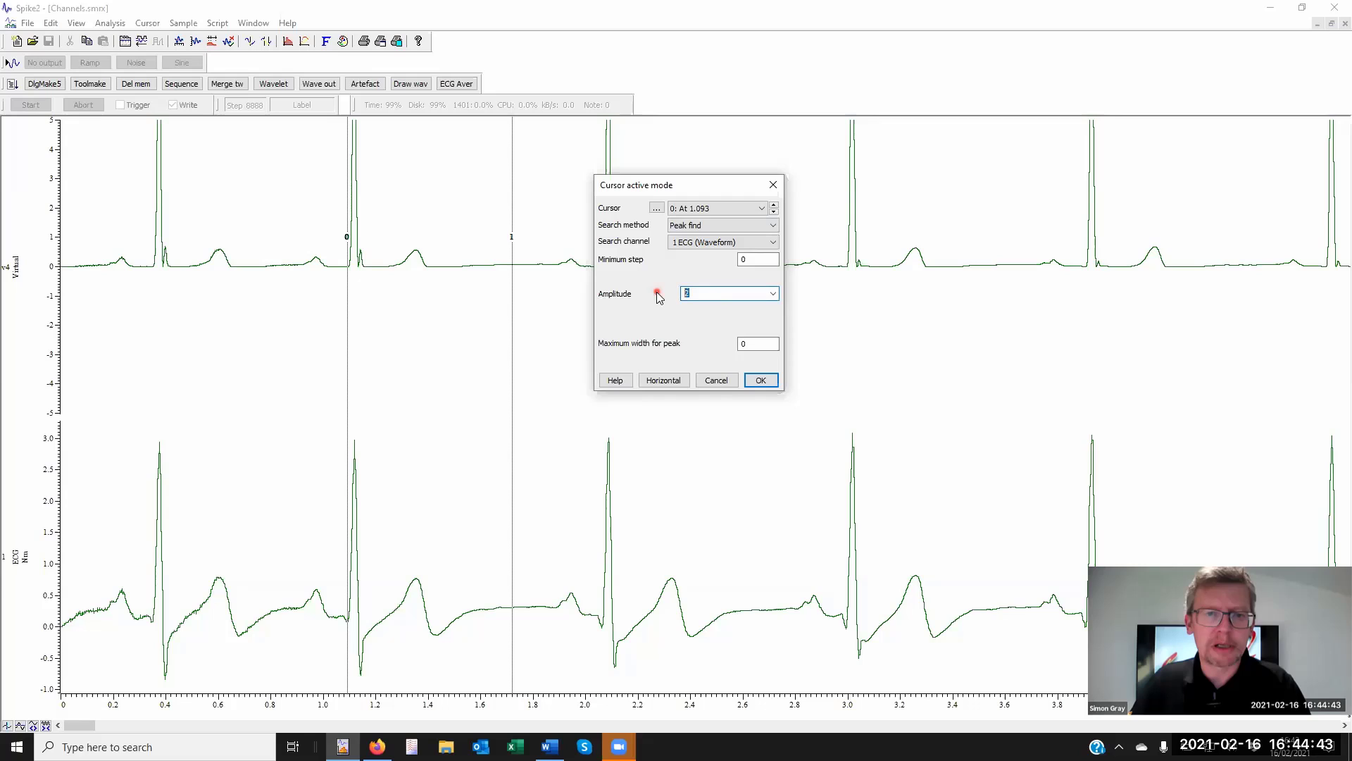
left_click(761, 380)
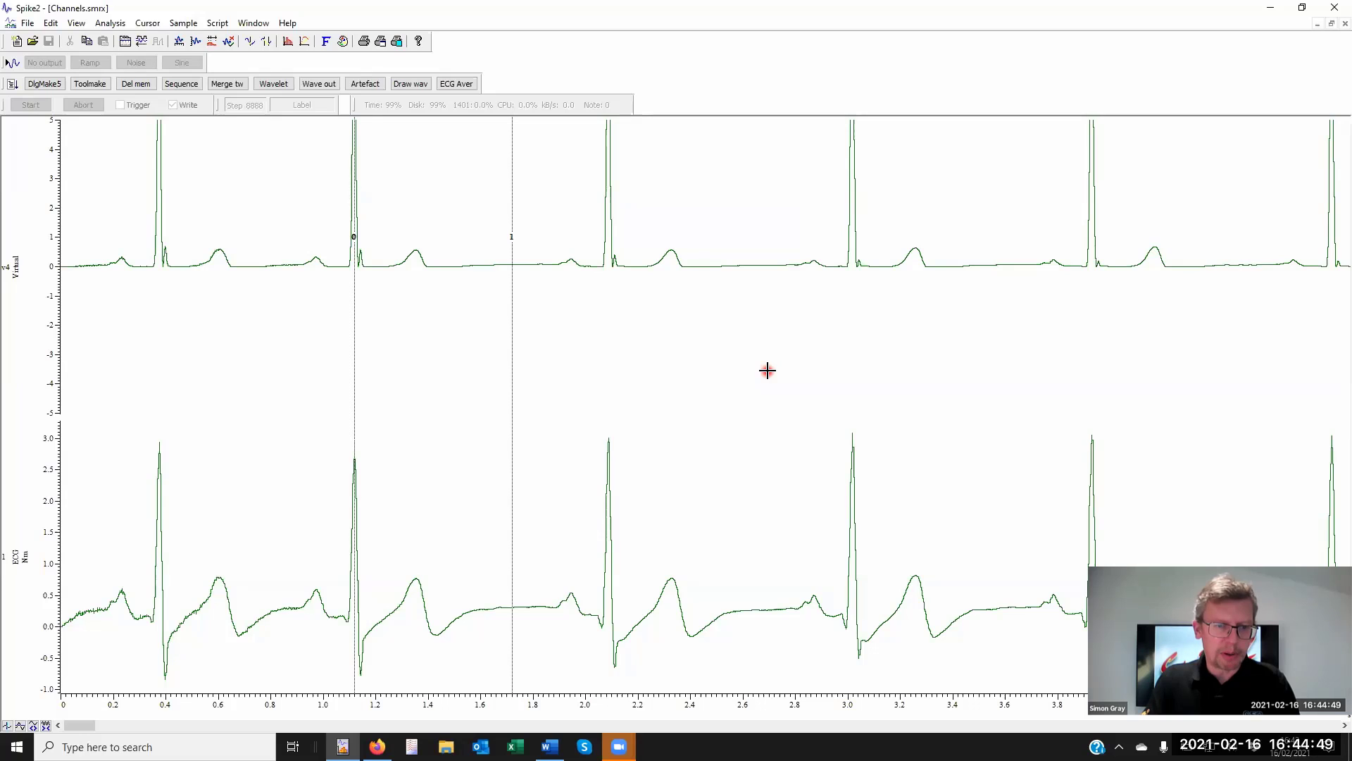
- Advance cursor 0 forward through successive detected peaks to the ECG wave at about 4.2 s
key("ctrl+Right")
key("ctrl+Right")
key("ctrl+Right")
key("ctrl+Right")
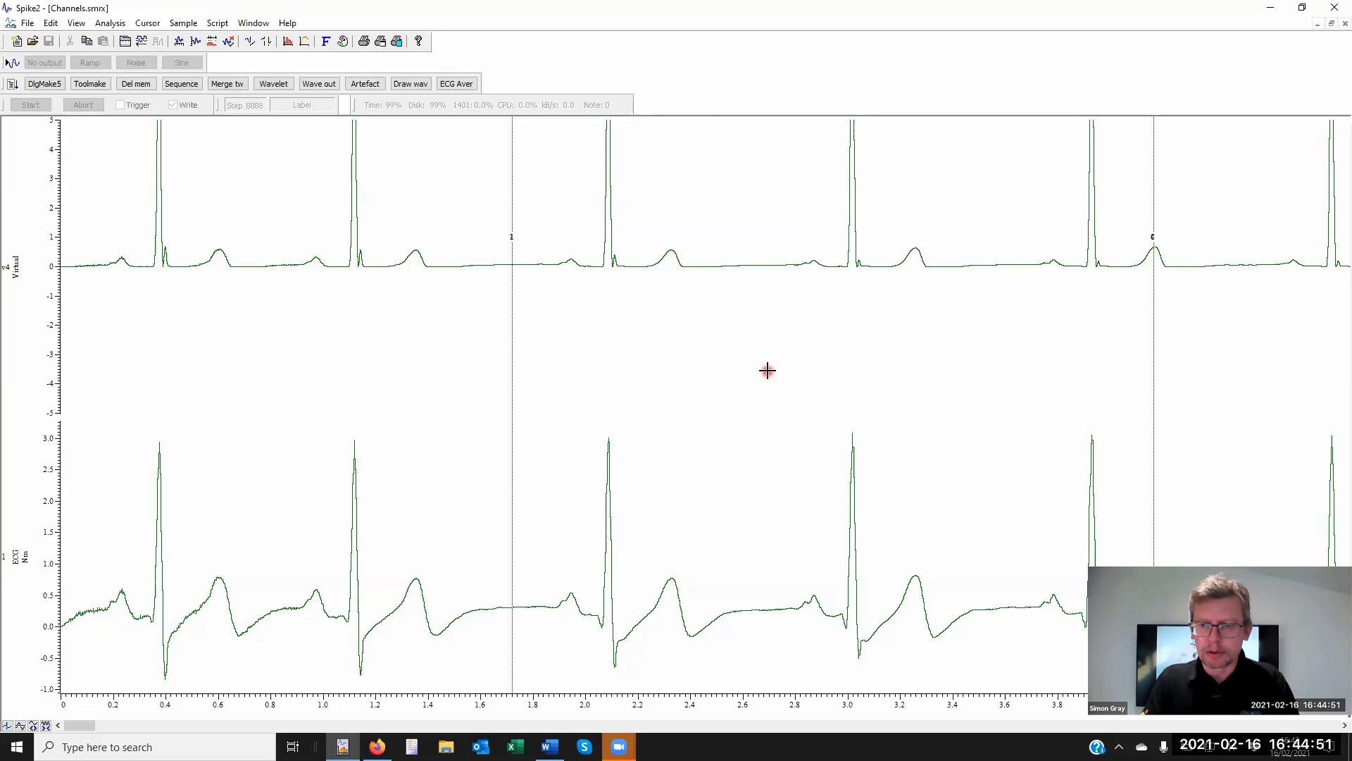
- Step cursor 0 back and forth between detected peaks, finishing on the ECG spike at about 3.93 s
key("alt+Right")
key("alt+Left")
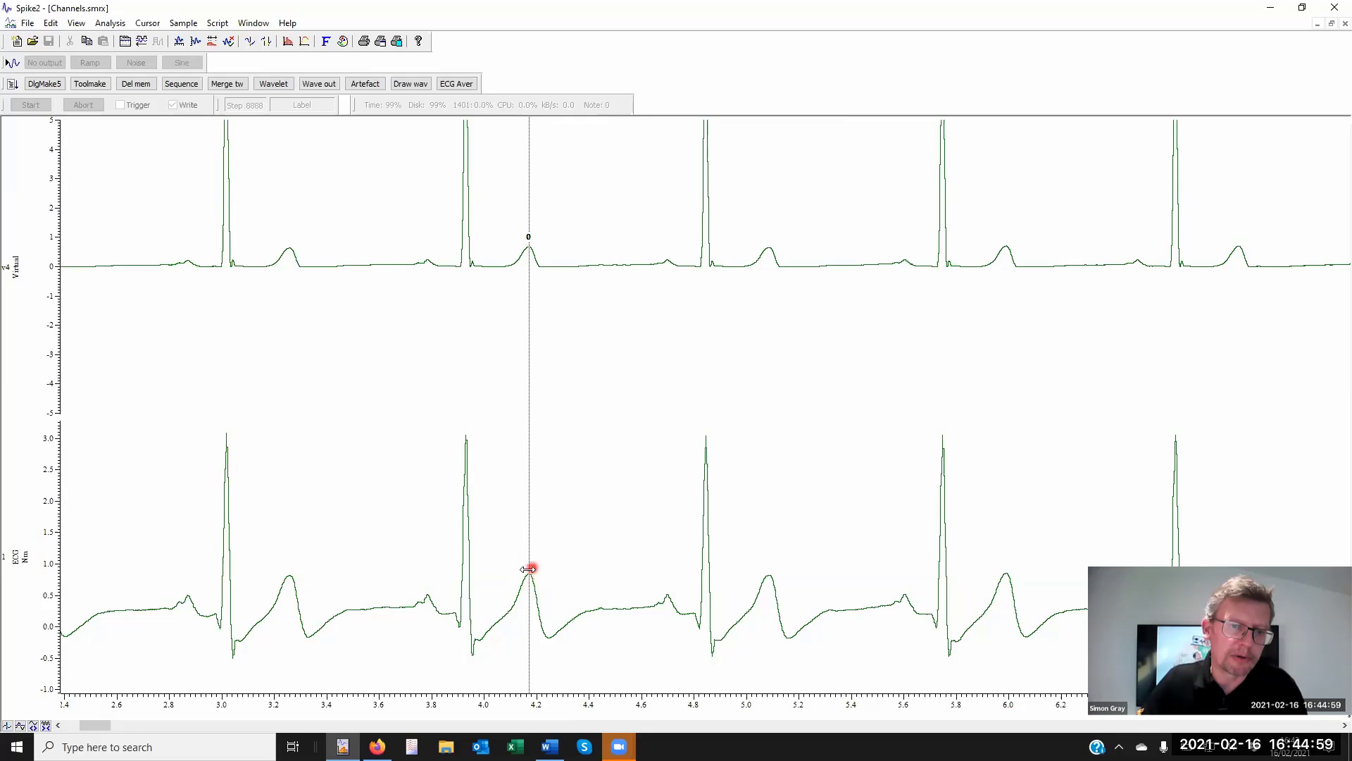
key("ctrl+shift+Left")
key("ctrl+shift+Left")
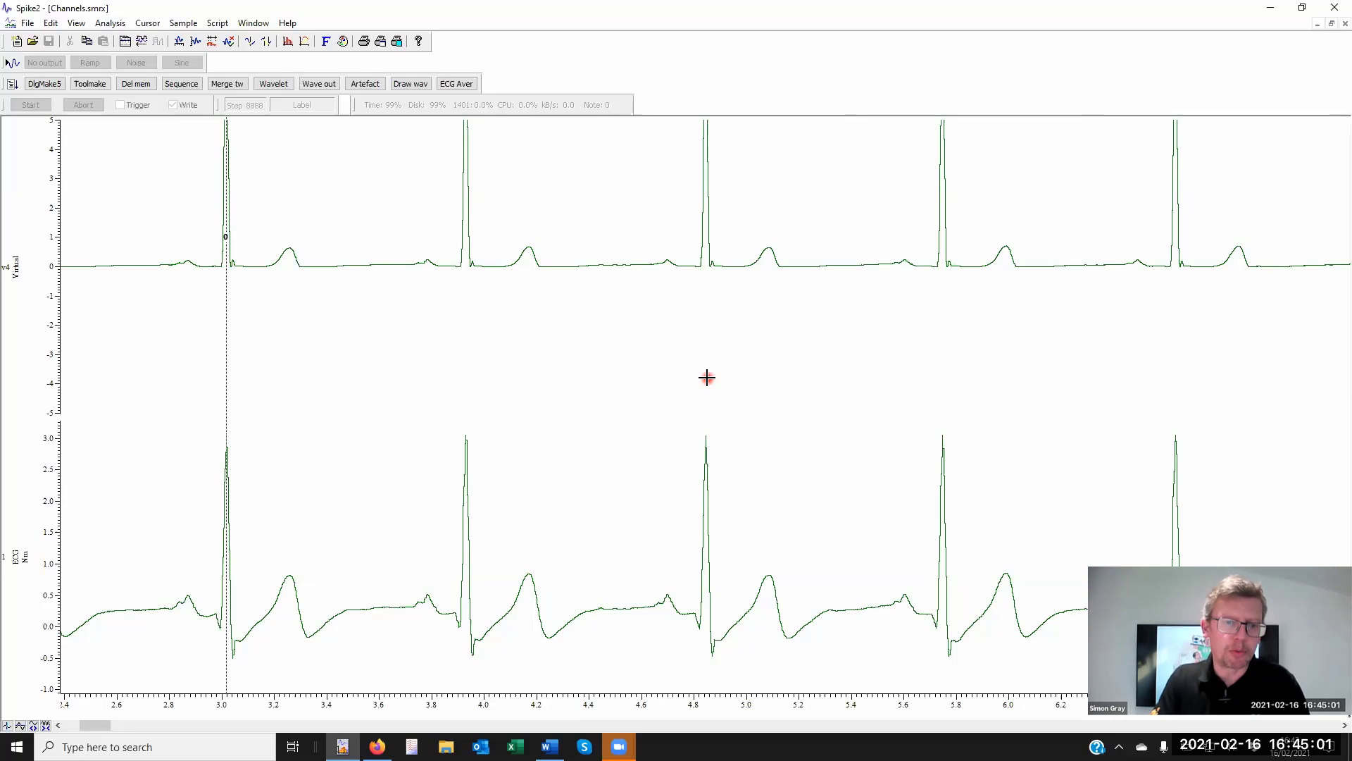
key("ctrl+shift+Right")
key("ctrl+shift+Right")
key("ctrl+shift+Right")
key("ctrl+shift+Left")
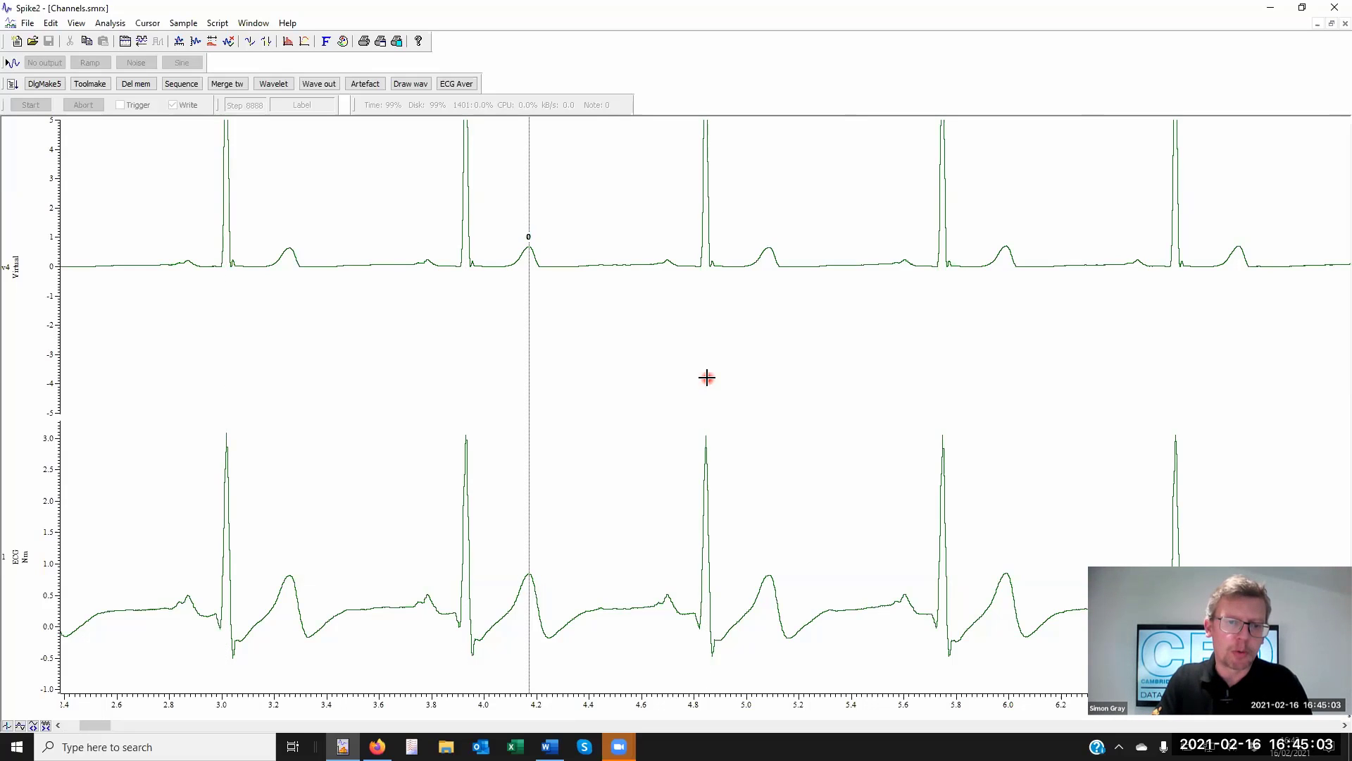
key("ctrl+shift+Left")
key("ctrl+shift+Right")
key("ctrl+shift+Left")
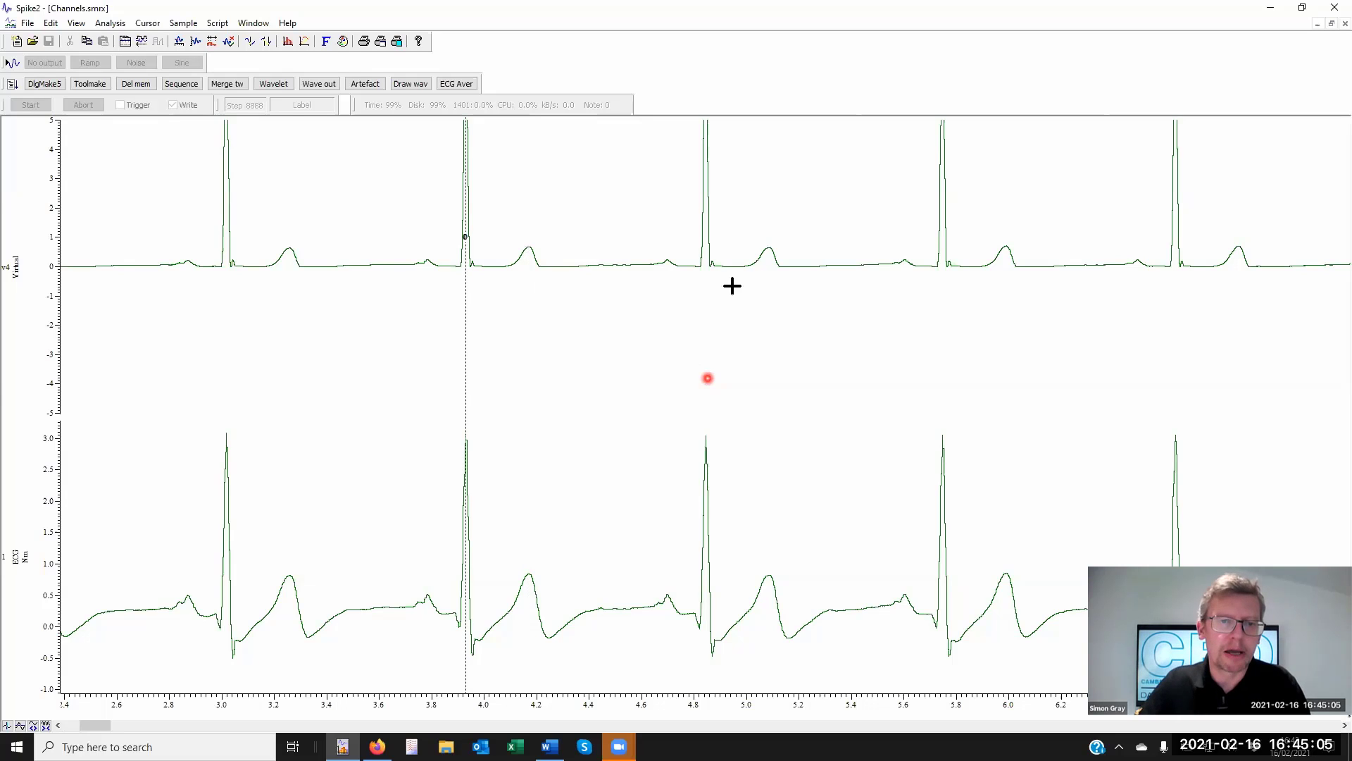
- Set the peak amplitude in cursor 0's active mode to 2, keeping Peak find on the 1 ECG channel
right_click(466, 415)
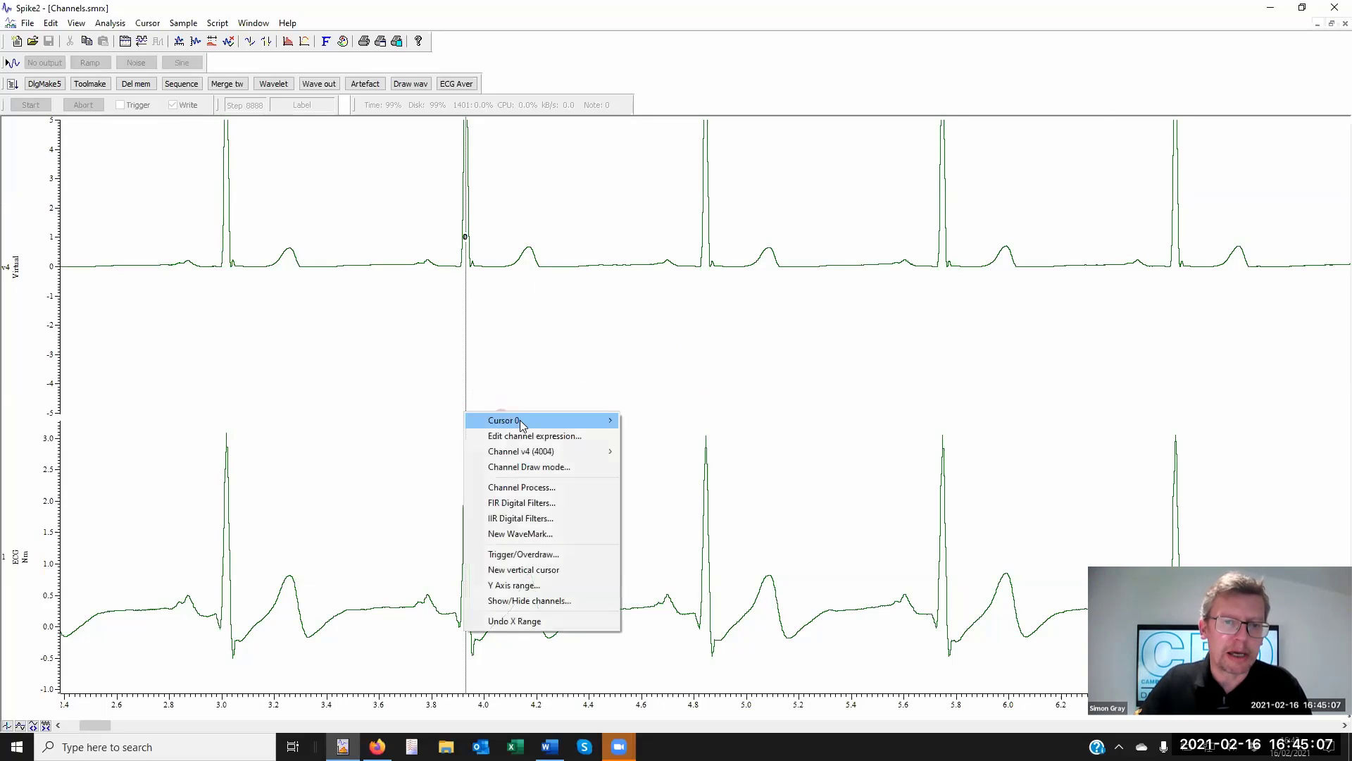
mouse_move(549, 418)
left_click(670, 423)
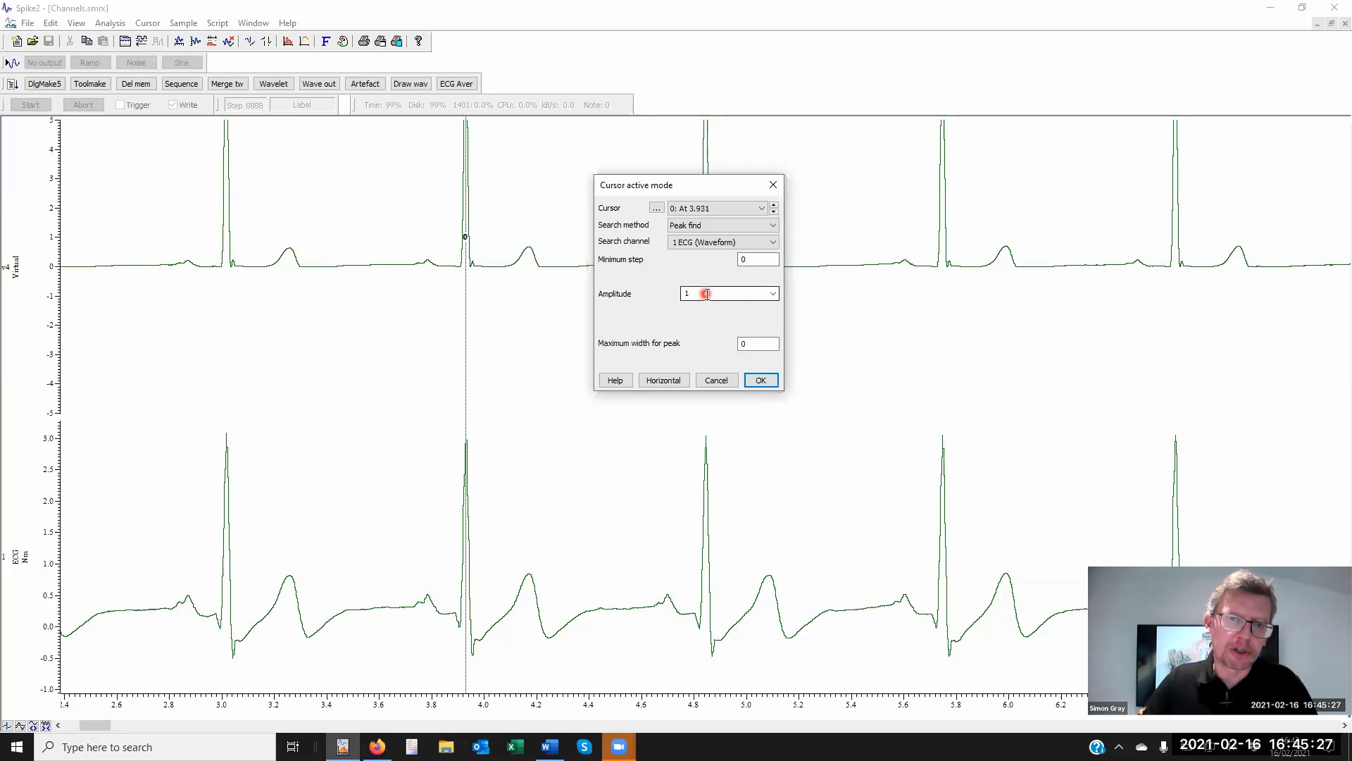
left_click_drag(704, 292, 672, 296)
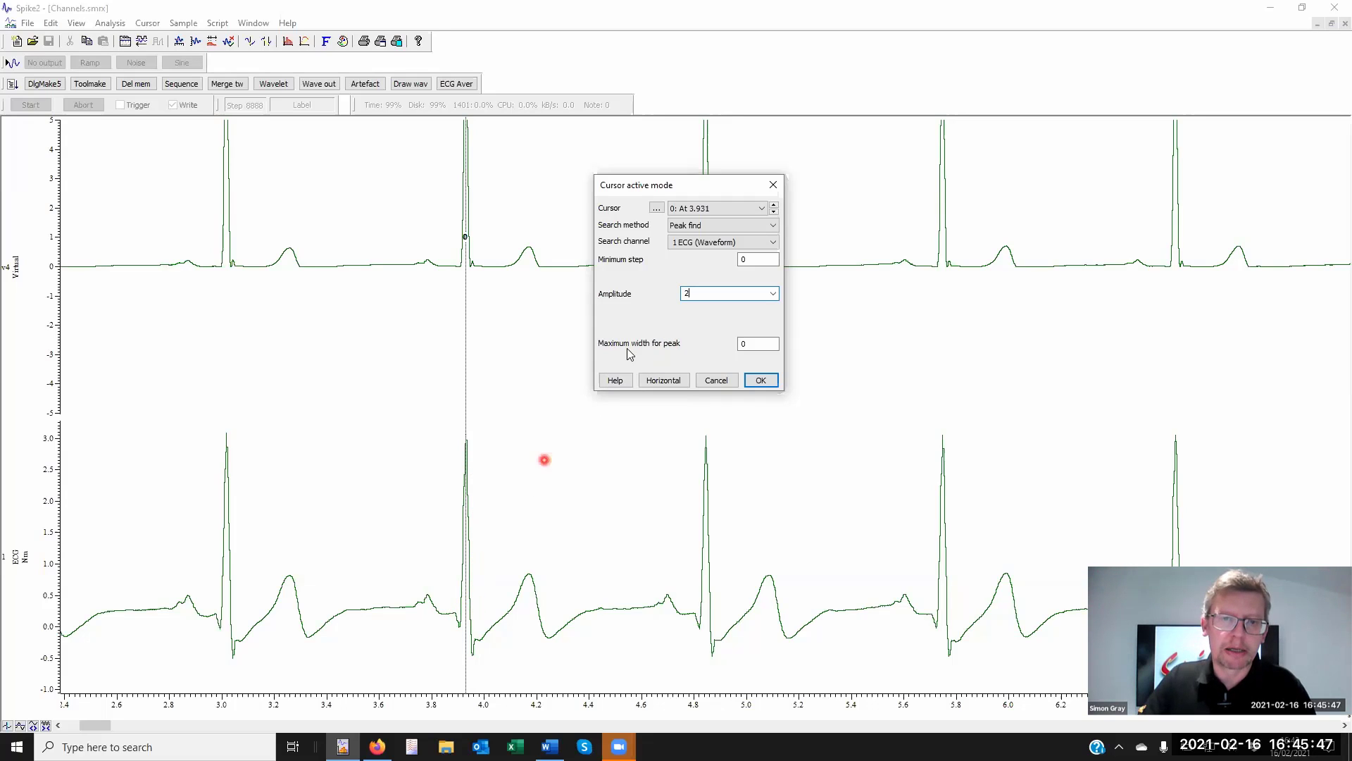
left_click(758, 343)
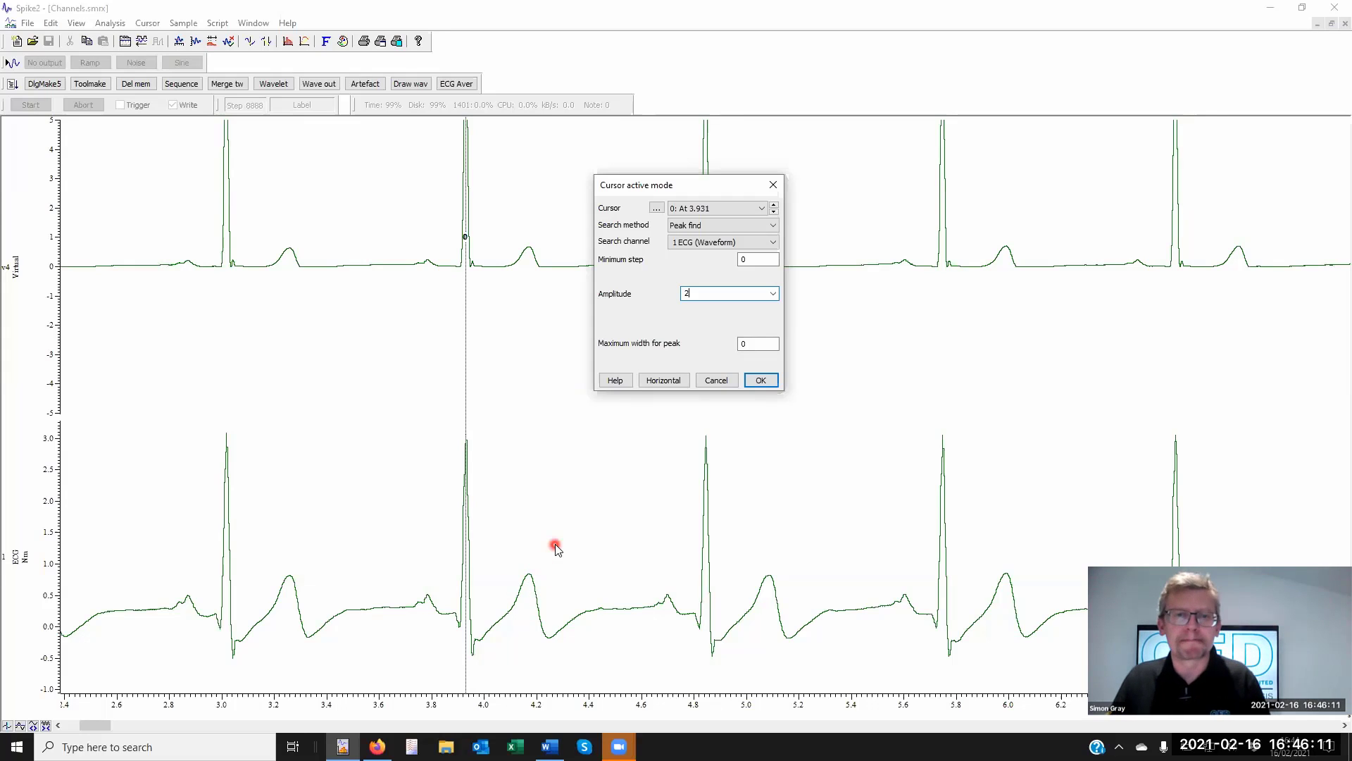
left_click(756, 381)
- Step cursor 0 forward and backward through the ECG spikes to check which peaks the search detects
key("ctrl+shift+Right")
key("ctrl+shift+Right")
key("ctrl+shift+Right")
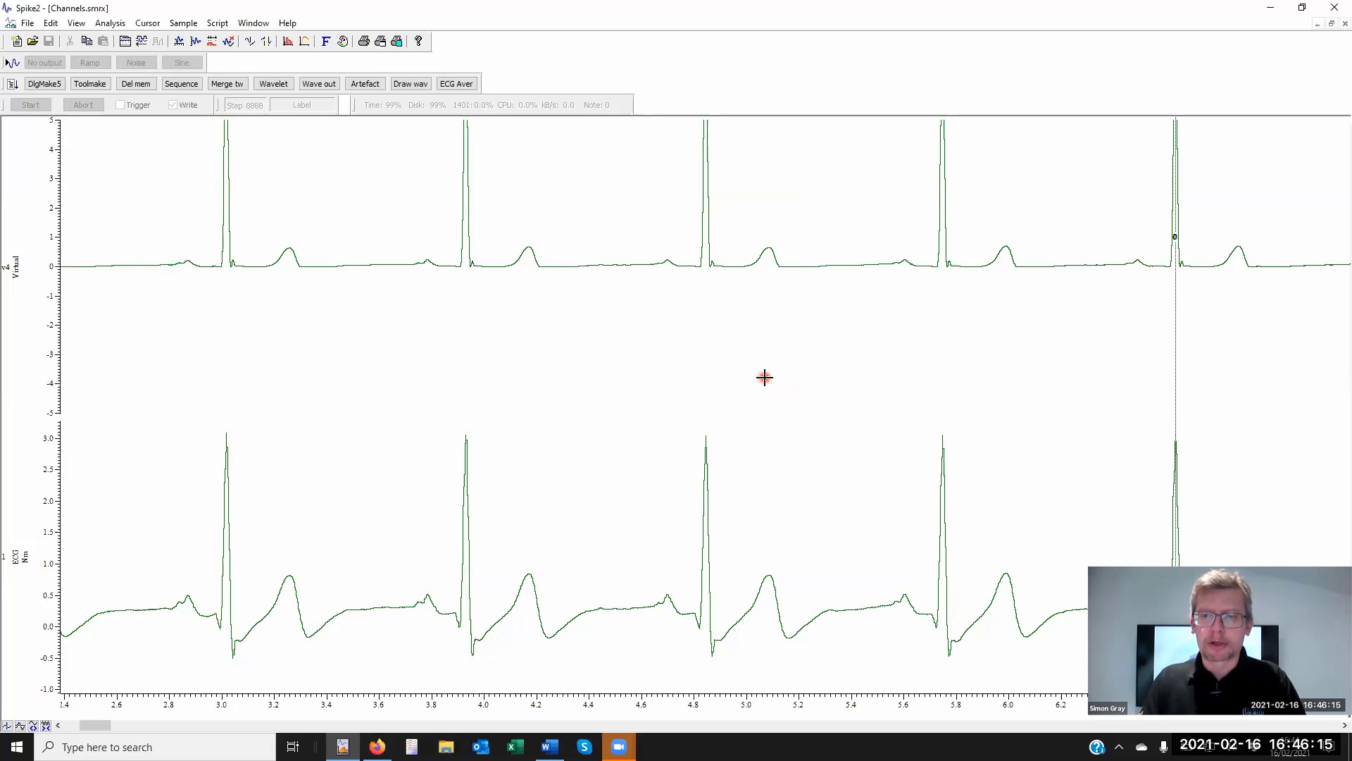
key("ctrl+shift+Left")
key("ctrl+shift+Left")
key("ctrl+shift+Left")
key("ctrl+shift+Left")
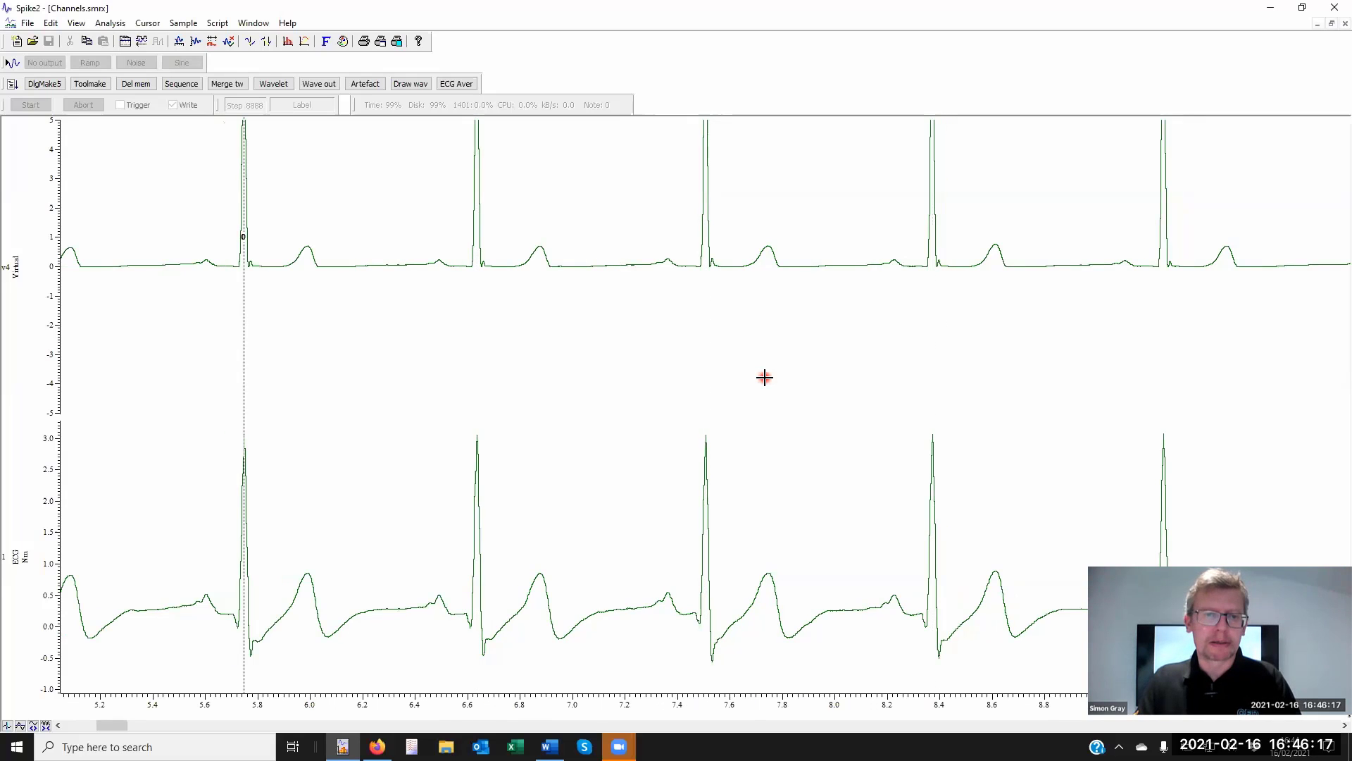
key("ctrl+shift+Right")
key("ctrl+shift+Right")
key("ctrl+shift+Right")
key("ctrl+shift+Left")
key("ctrl+shift+Left")
key("ctrl+shift+Left")
key("ctrl+shift+Right")
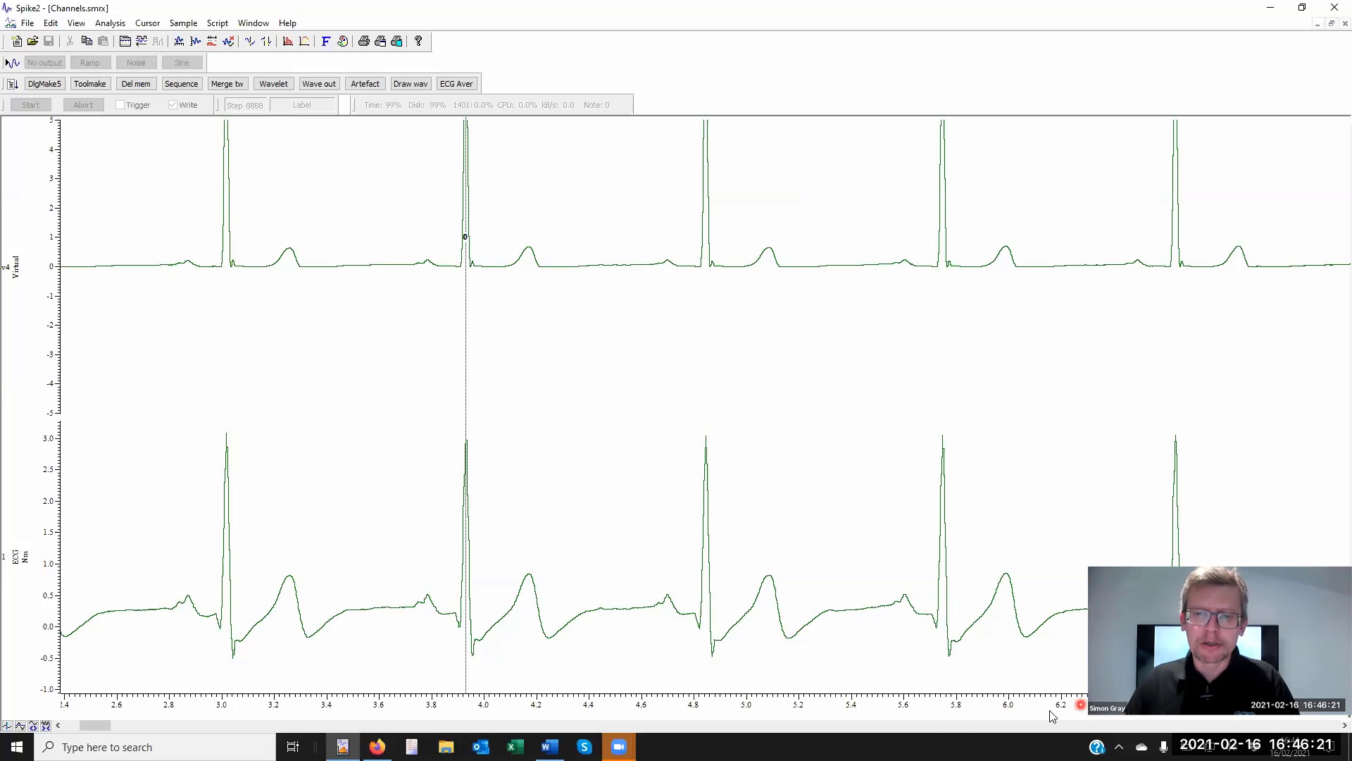
- Show a longer time range and rerun Channels.smrx from 0.0 to MaxTime() at time scale 1.0, moving the rerun dialog off the trace
left_click_drag(1056, 712, 817, 717)
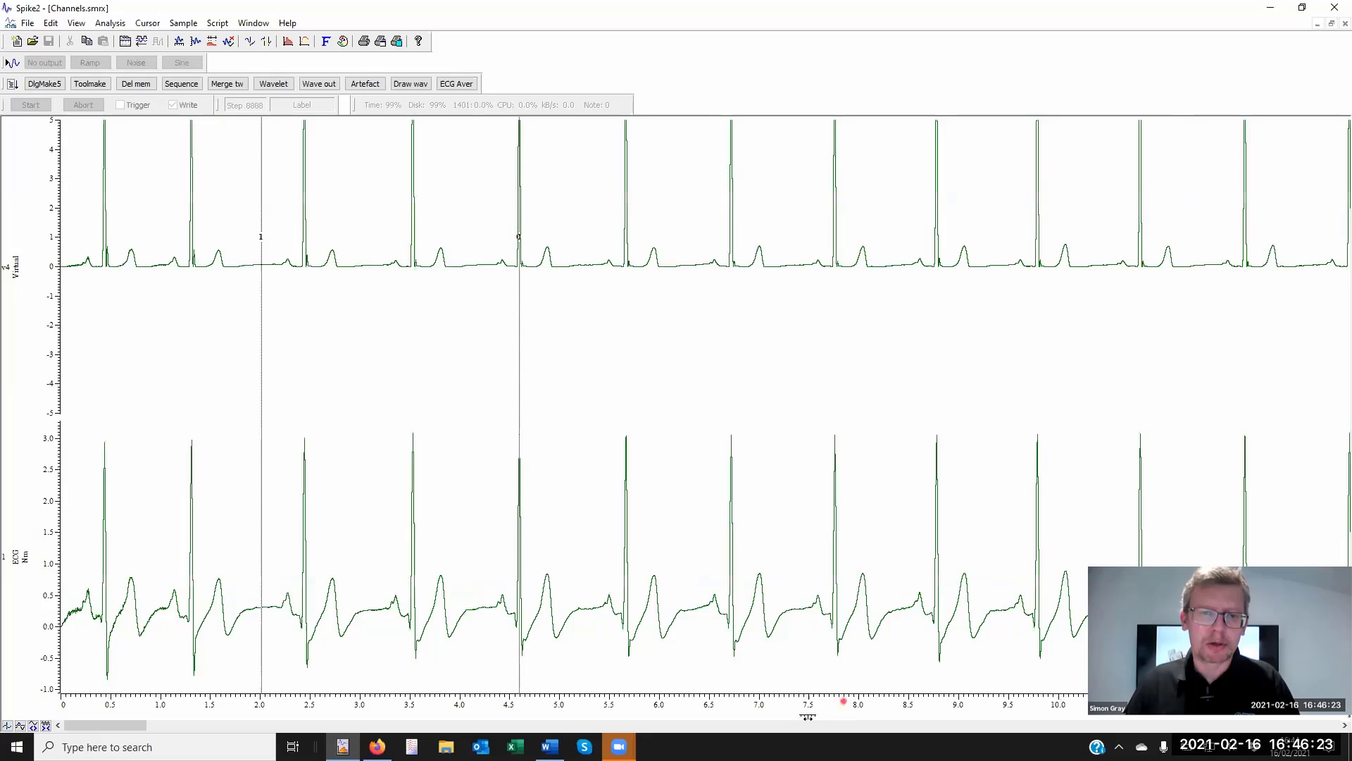
left_click(76, 22)
left_click(120, 404)
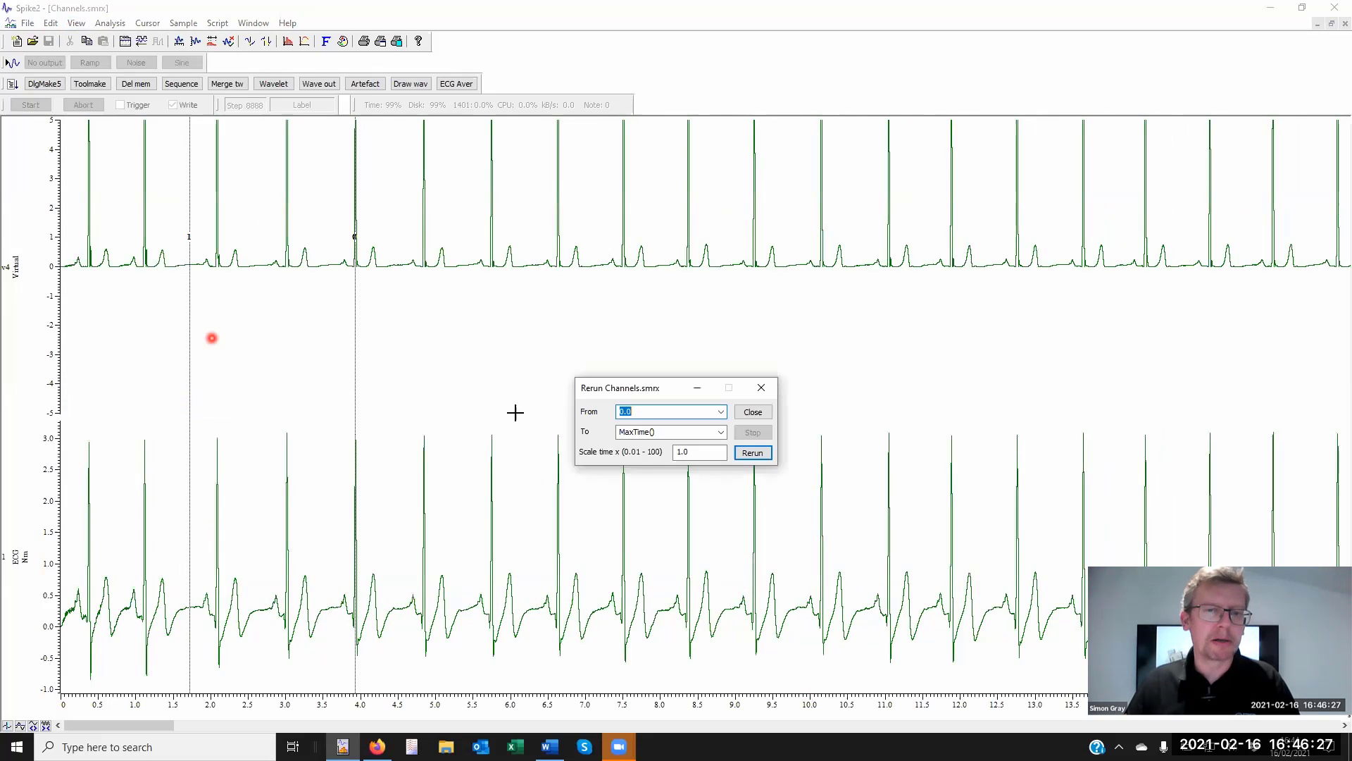
left_click(753, 452)
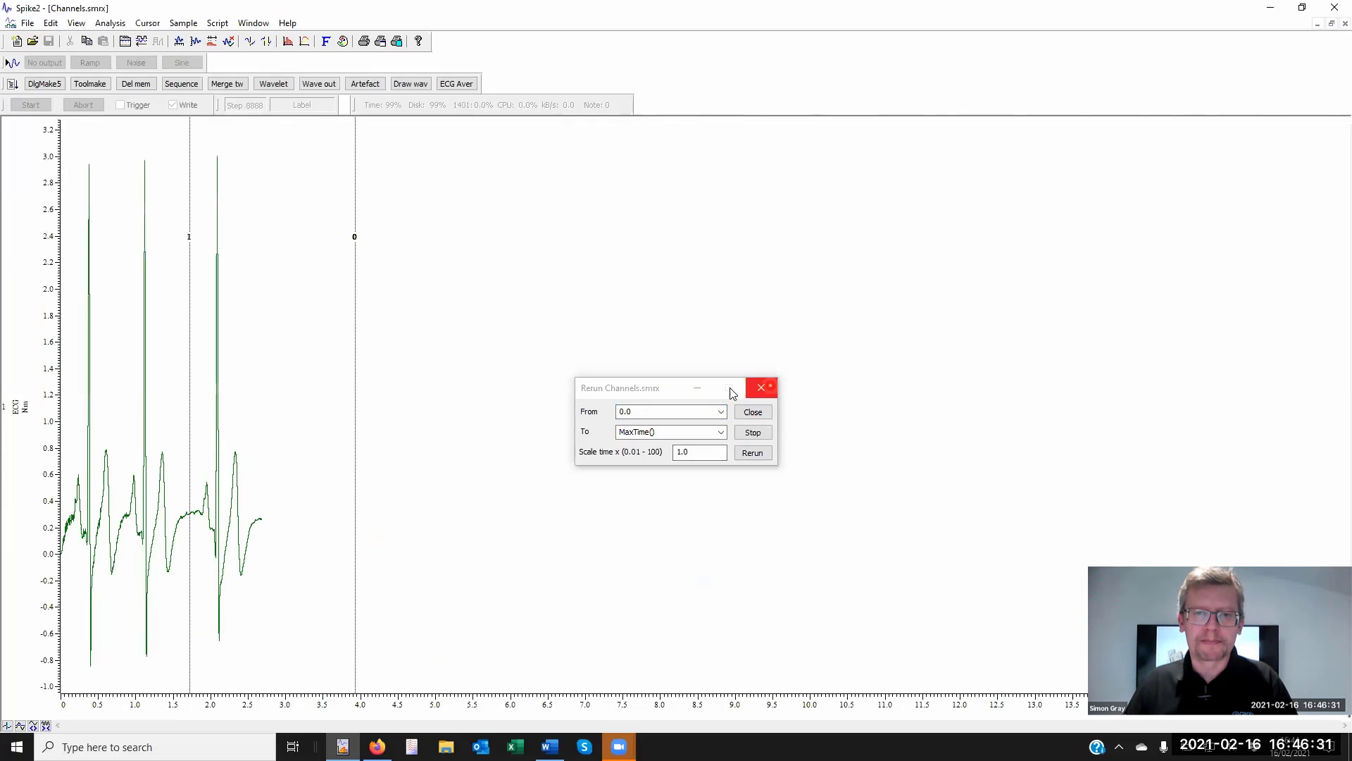
left_click(674, 388)
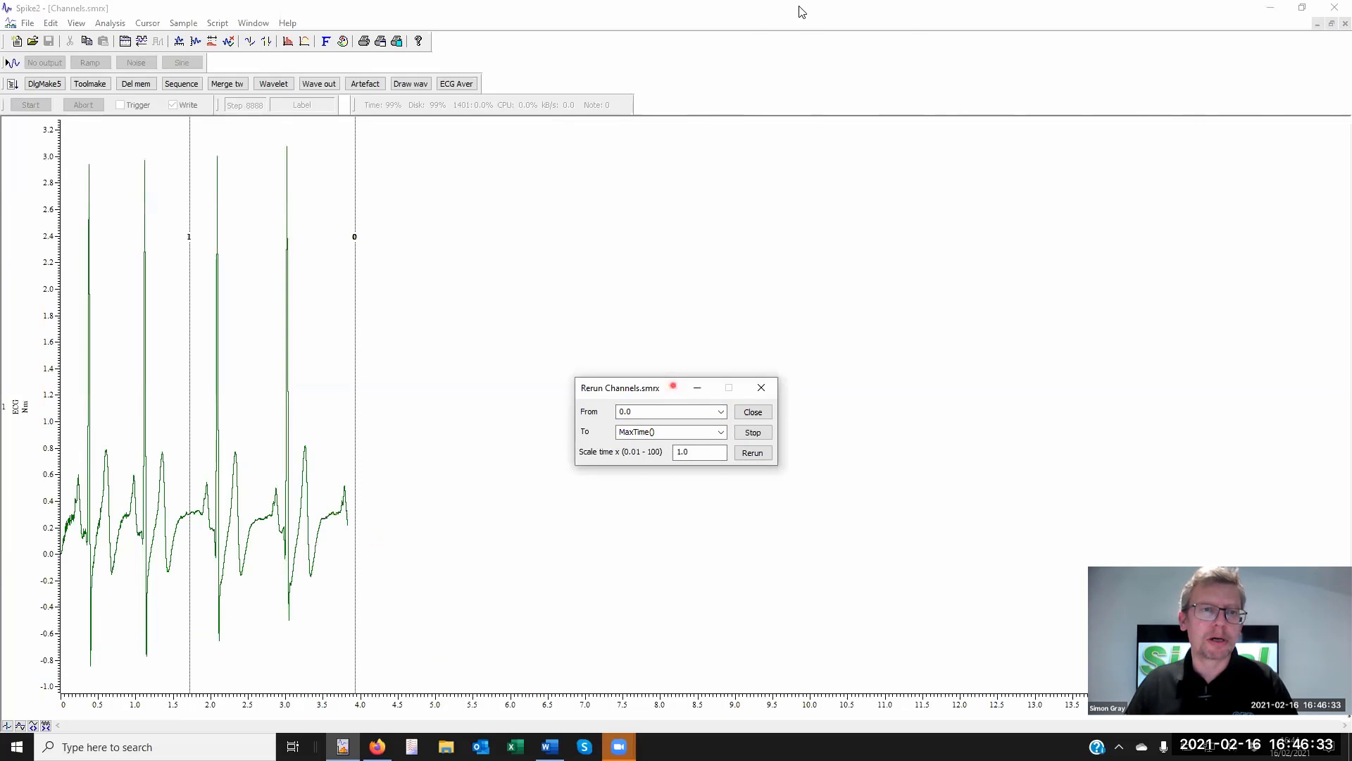
left_click_drag(802, 12, 801, 12)
- Start a new measurement to a data channel and move its settings dialog aside
left_click(303, 41)
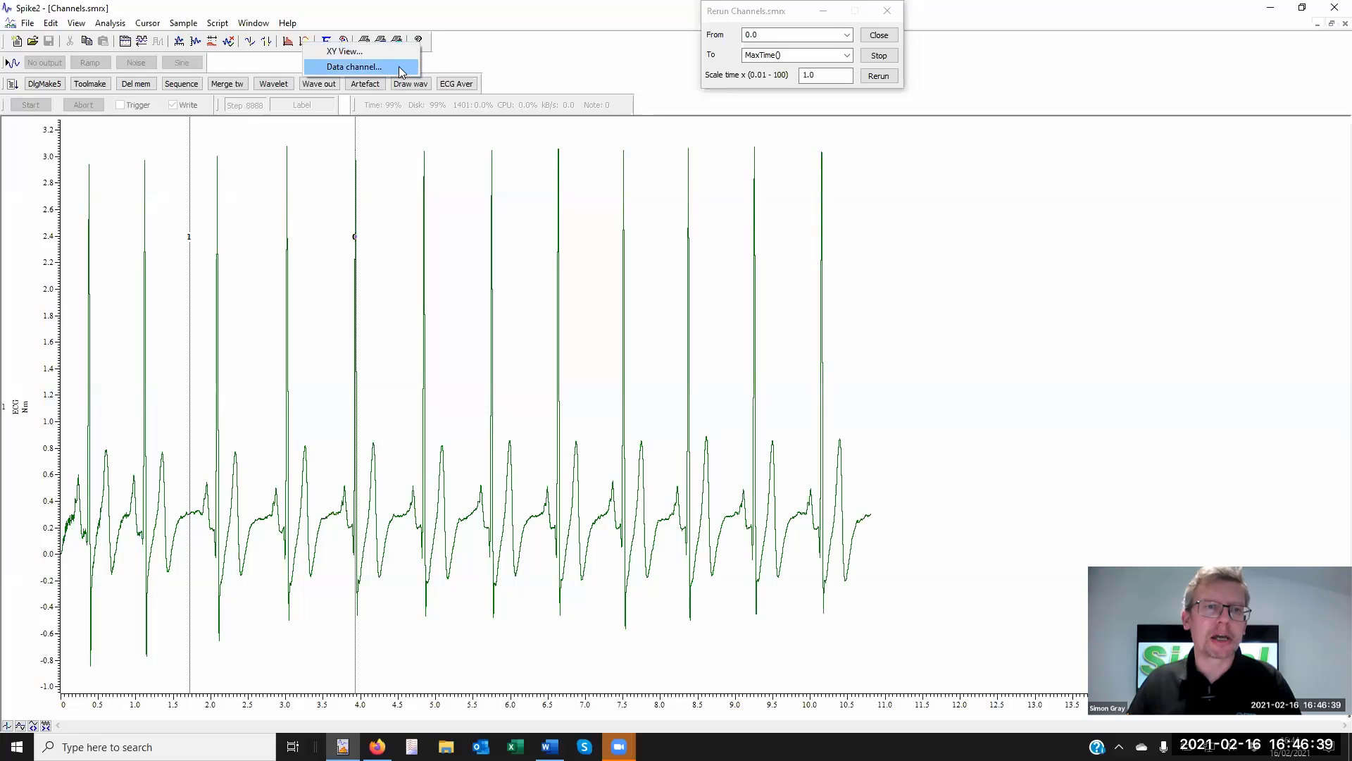
left_click(110, 23)
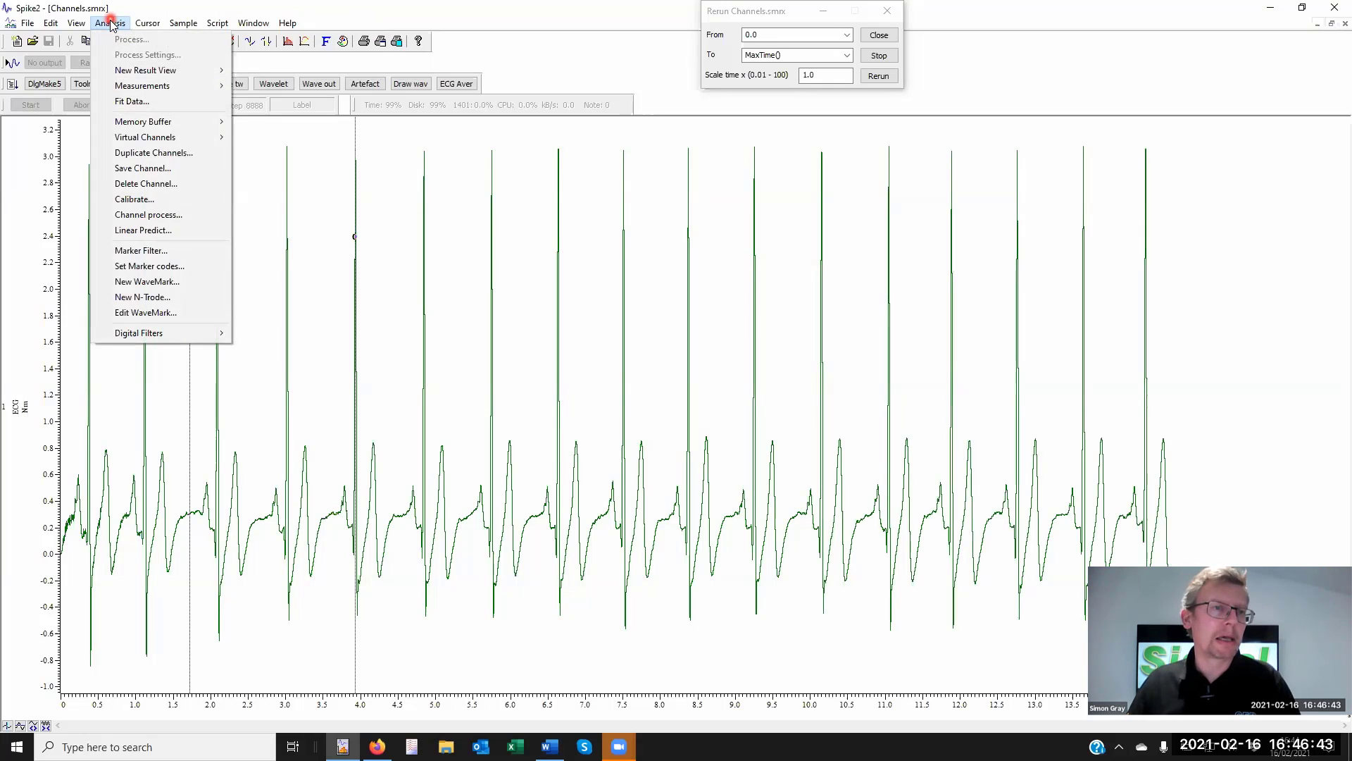
mouse_move(140, 86)
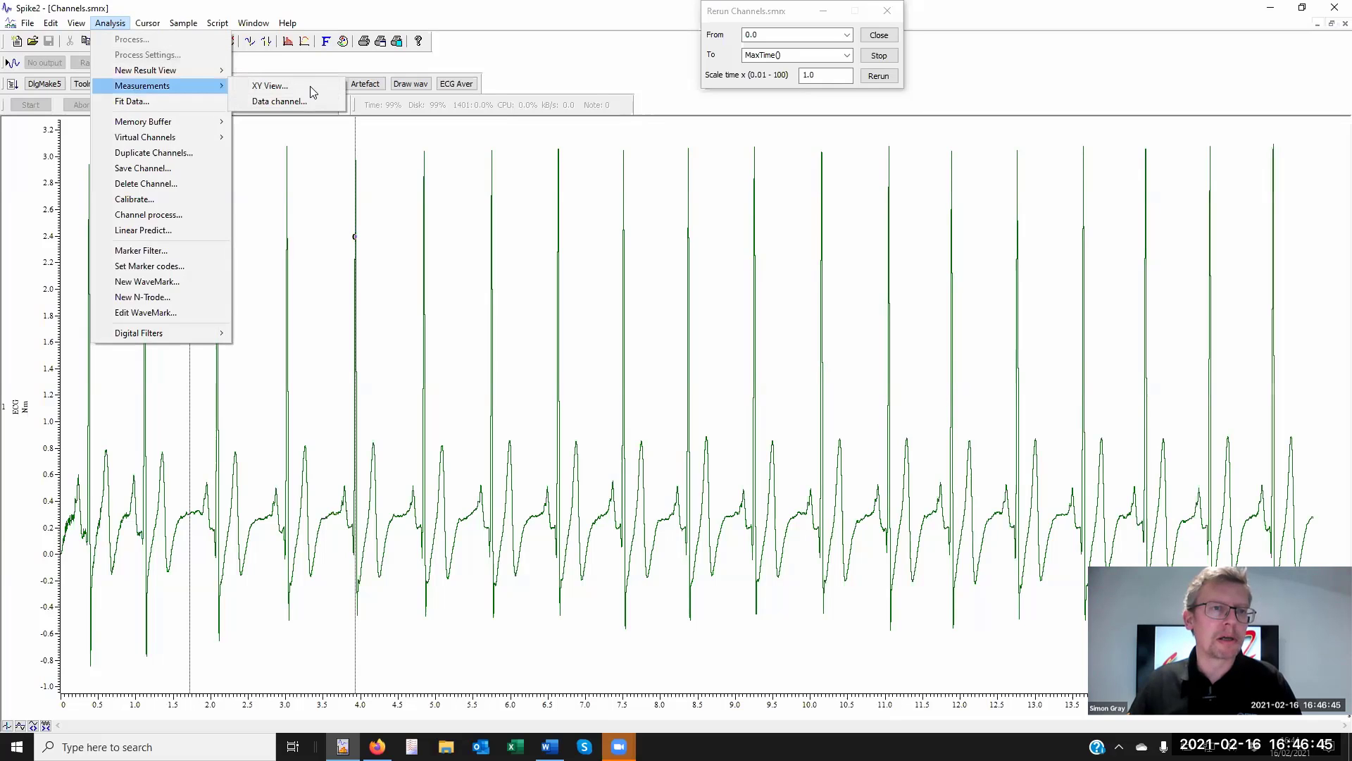
left_click(308, 102)
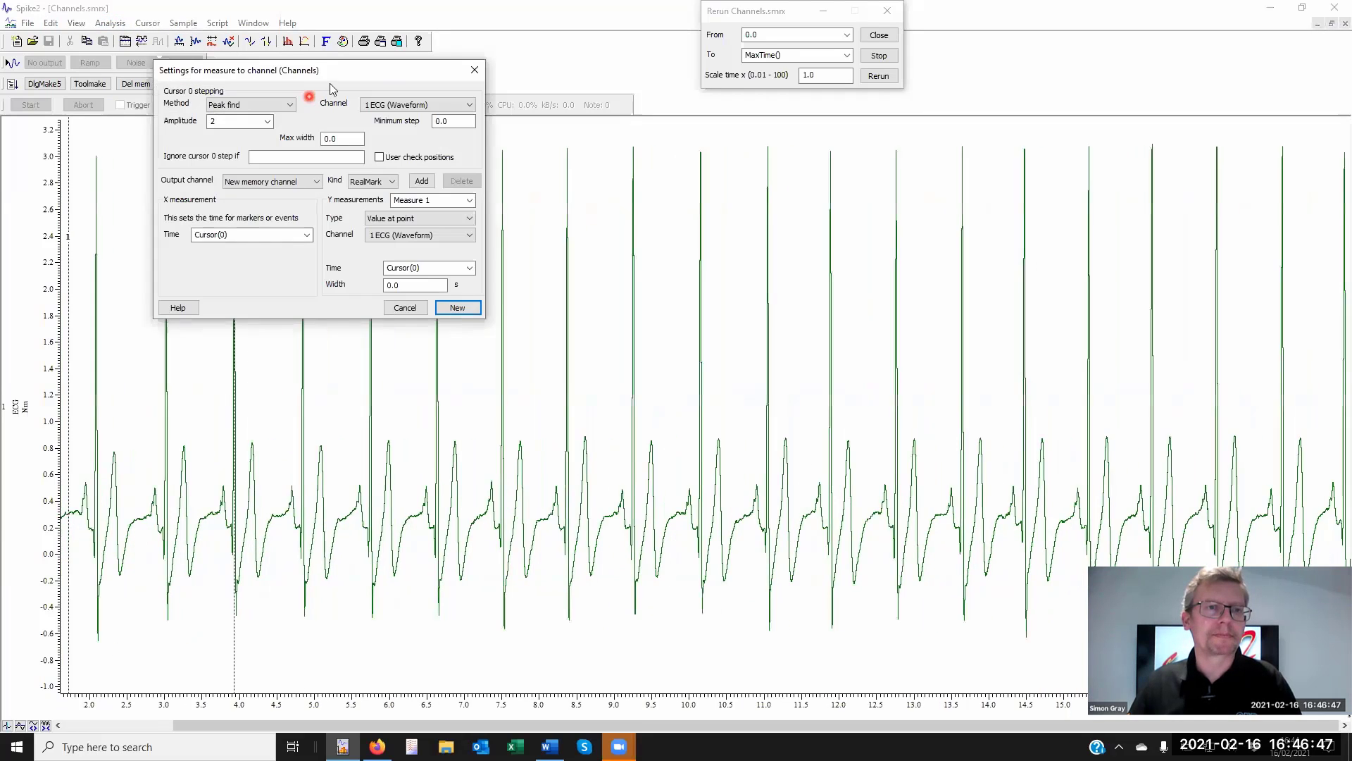
left_click(329, 71)
left_click_drag(329, 70, 492, 111)
left_click(381, 105)
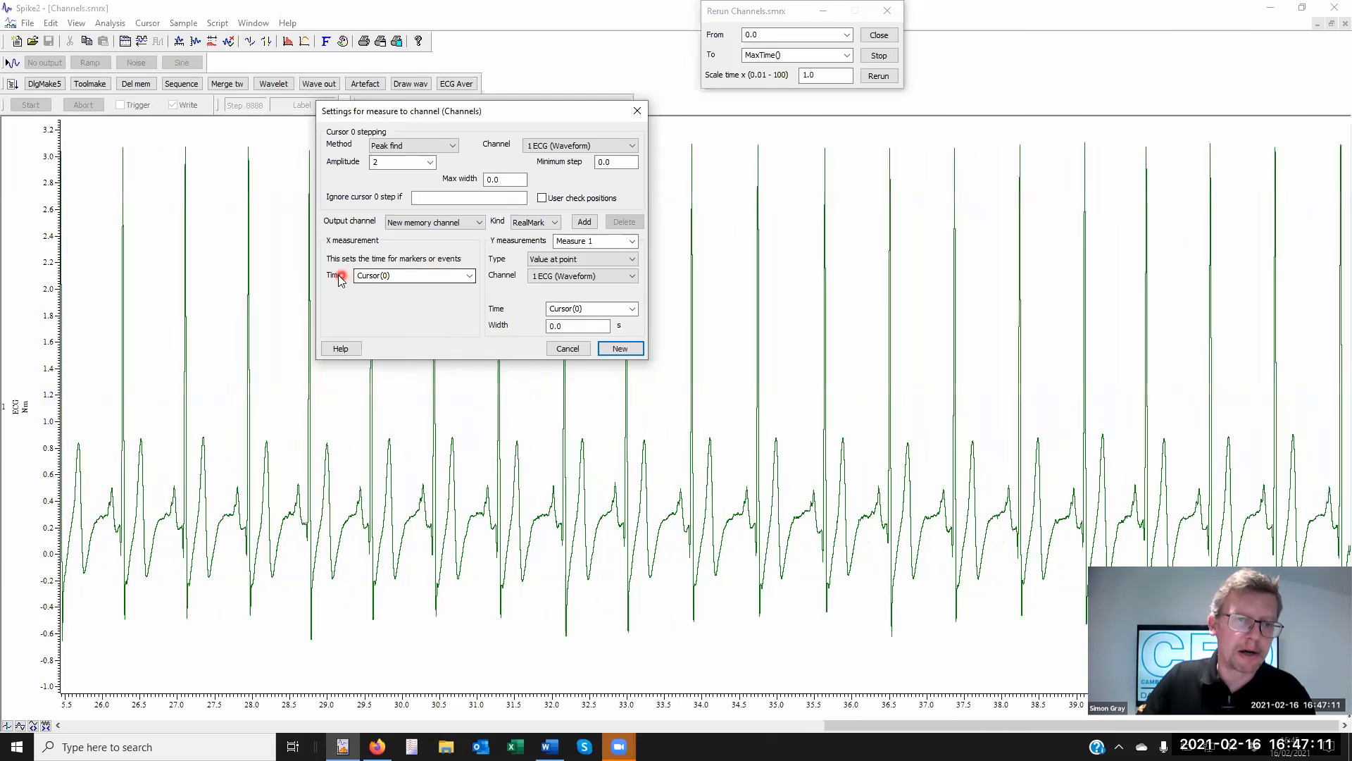
- Review the measurement time and type options, set the output kind to Event, and create the new memory channel
left_click(444, 278)
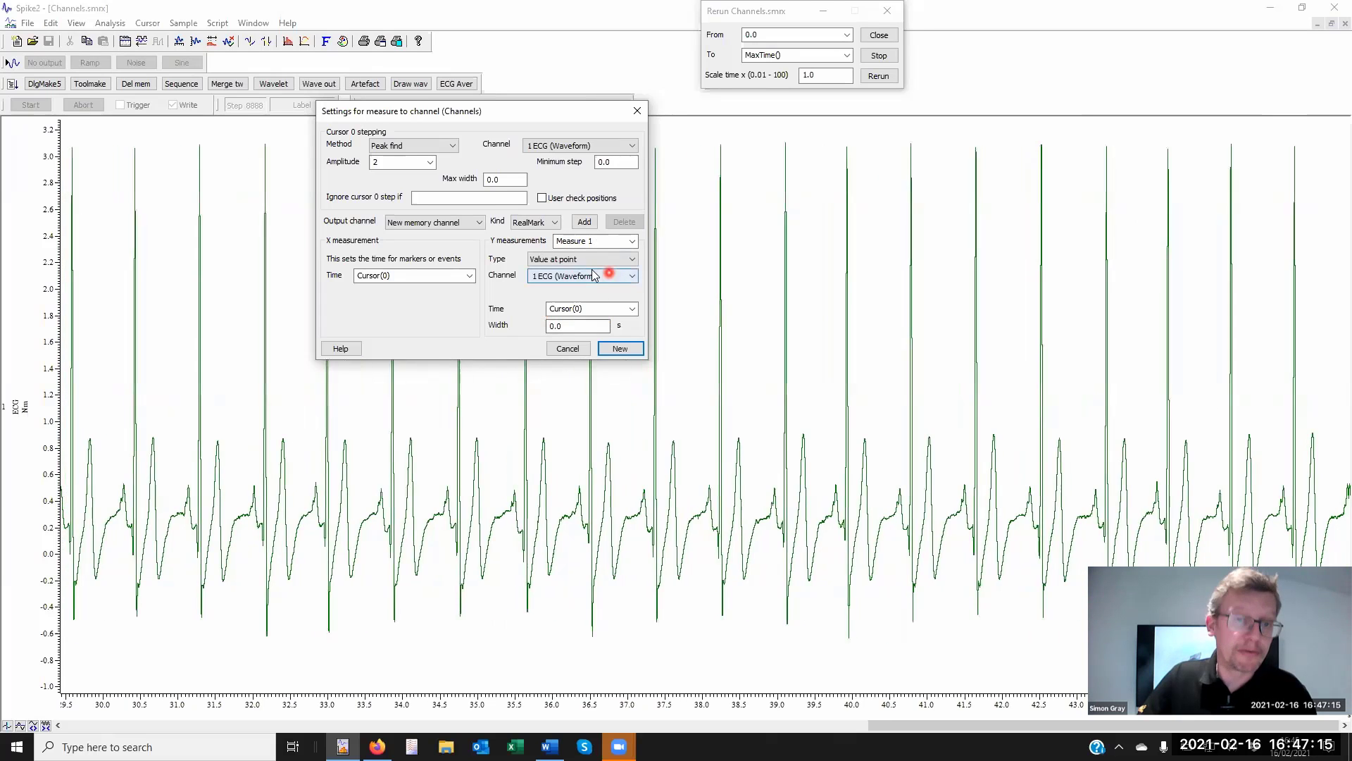
left_click(613, 262)
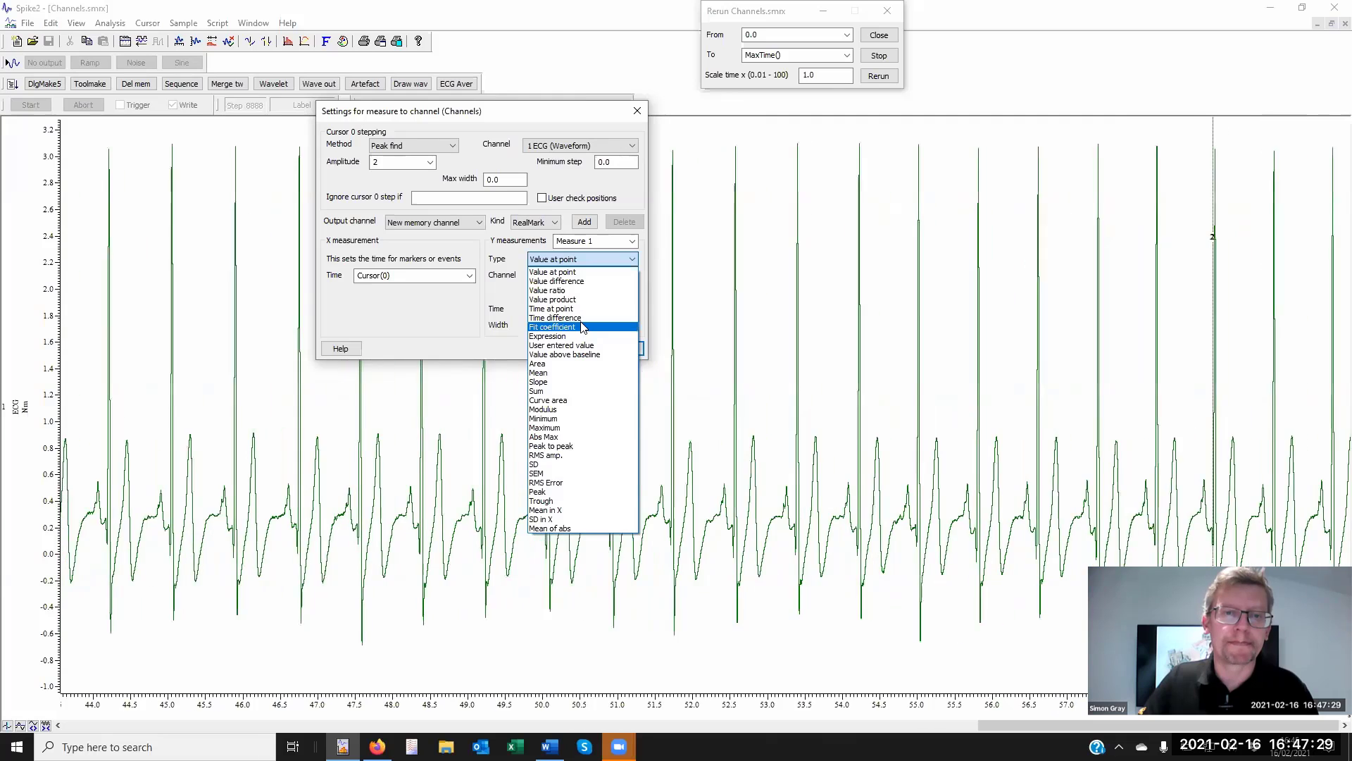
left_click(588, 180)
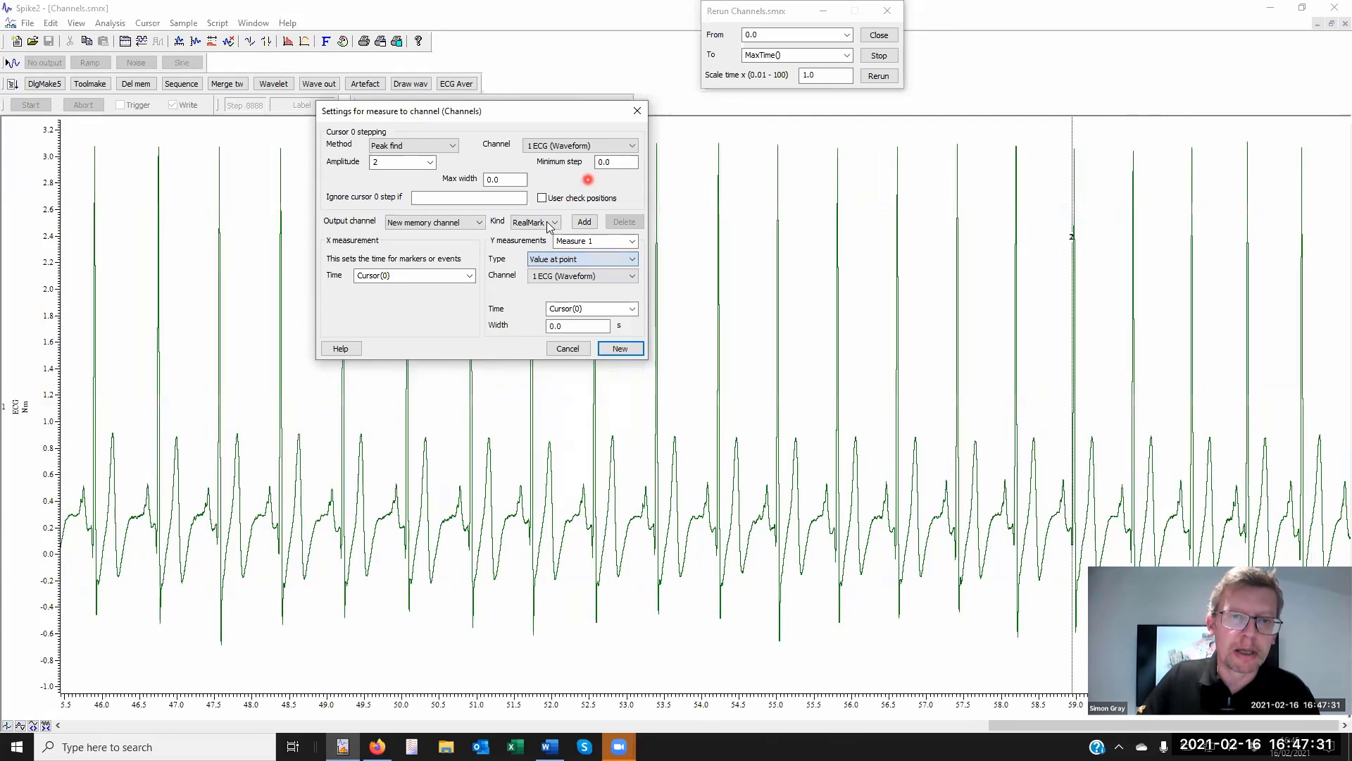
left_click(549, 223)
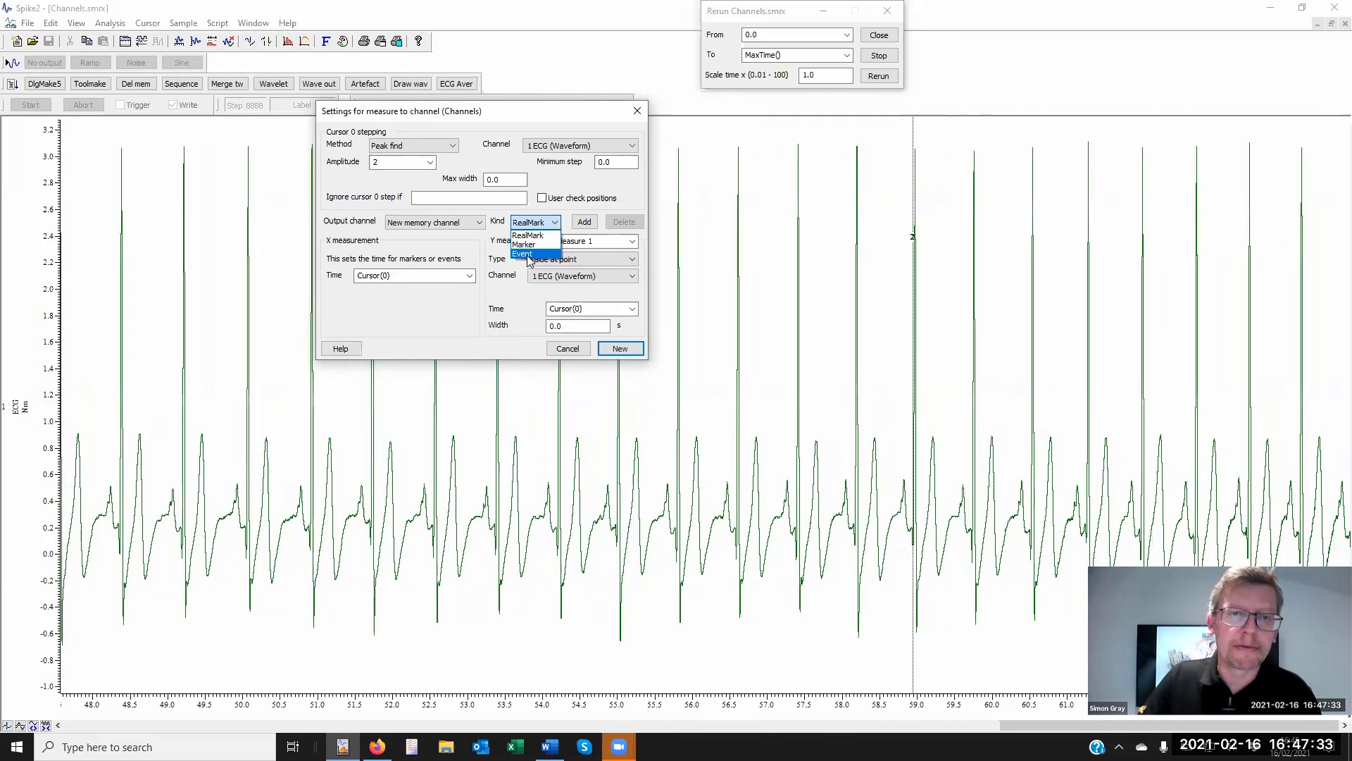
left_click(529, 254)
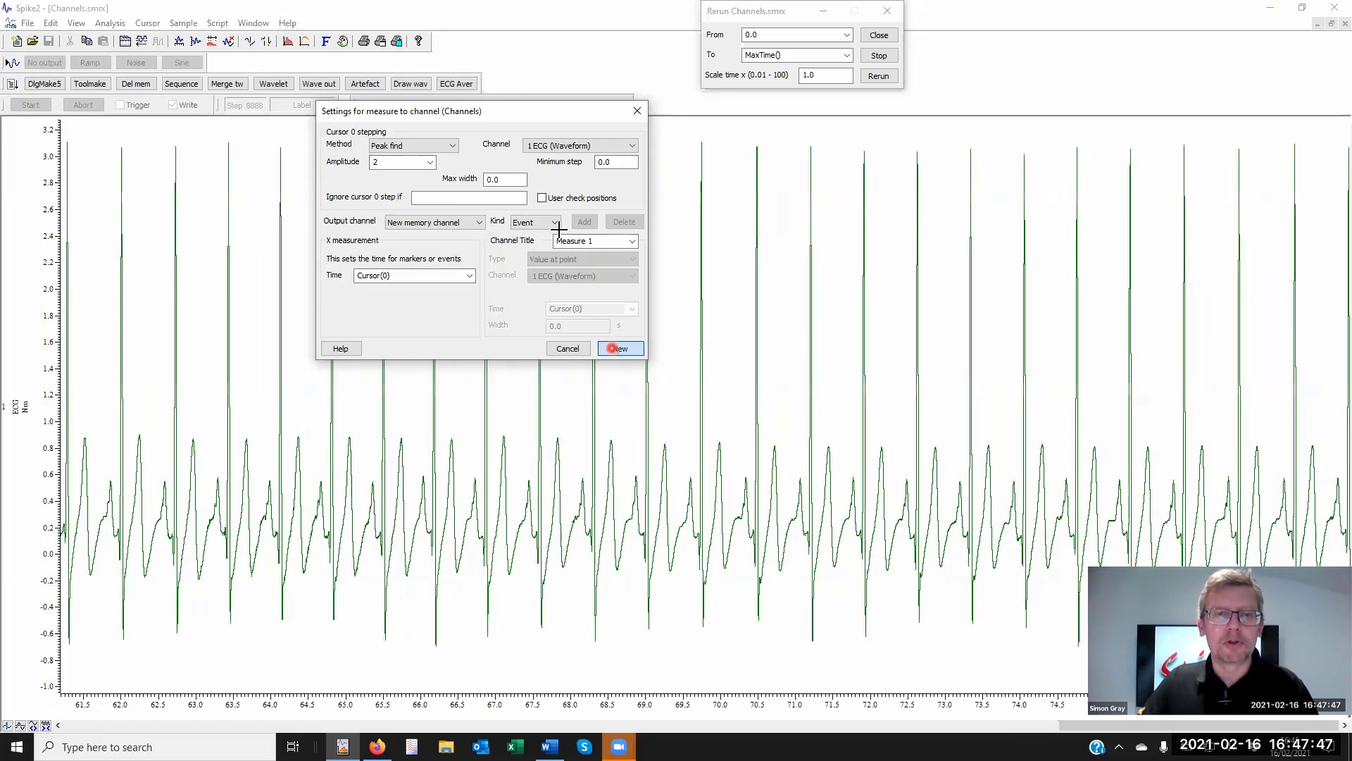
left_click(614, 350)
- Set both the window update interval and the processing leeway to 0 seconds for automatic processing, and apply the settings
left_click(153, 135)
double_click(152, 135)
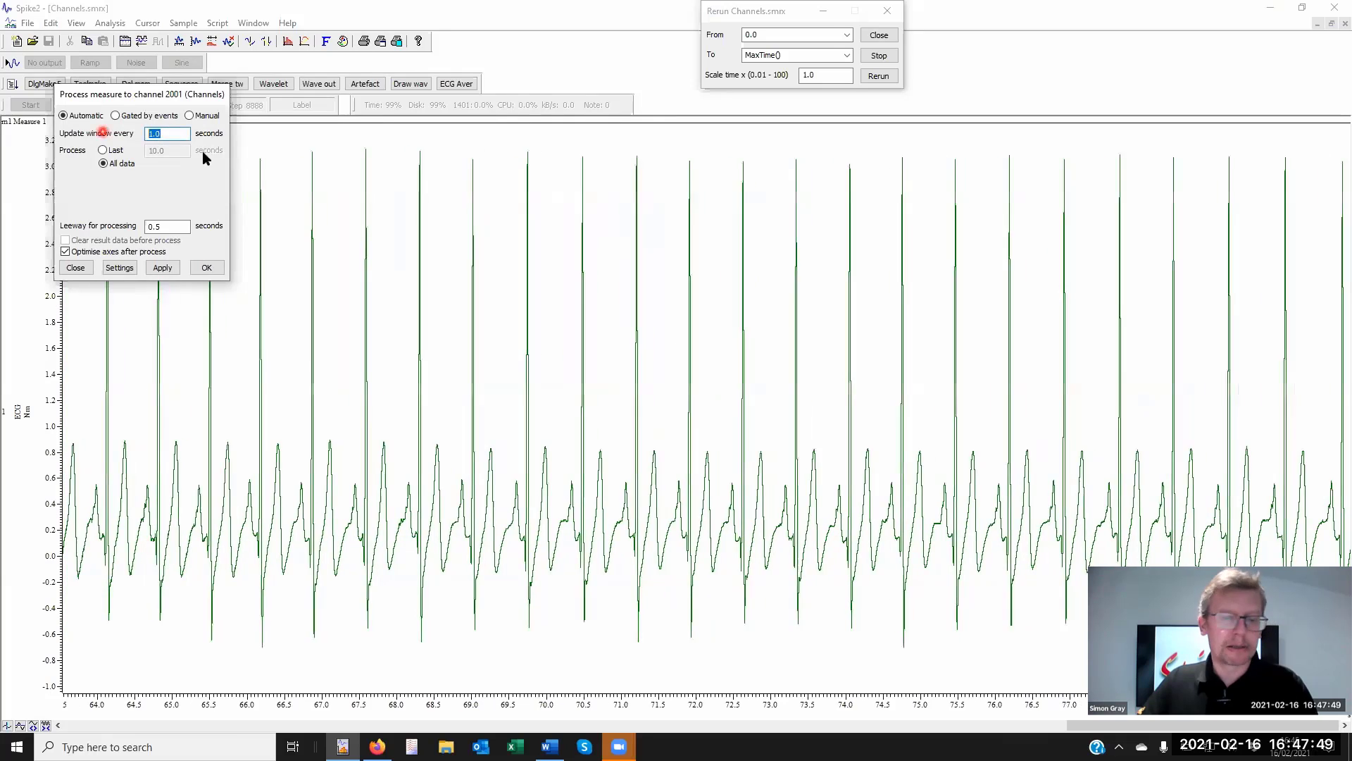
type("0")
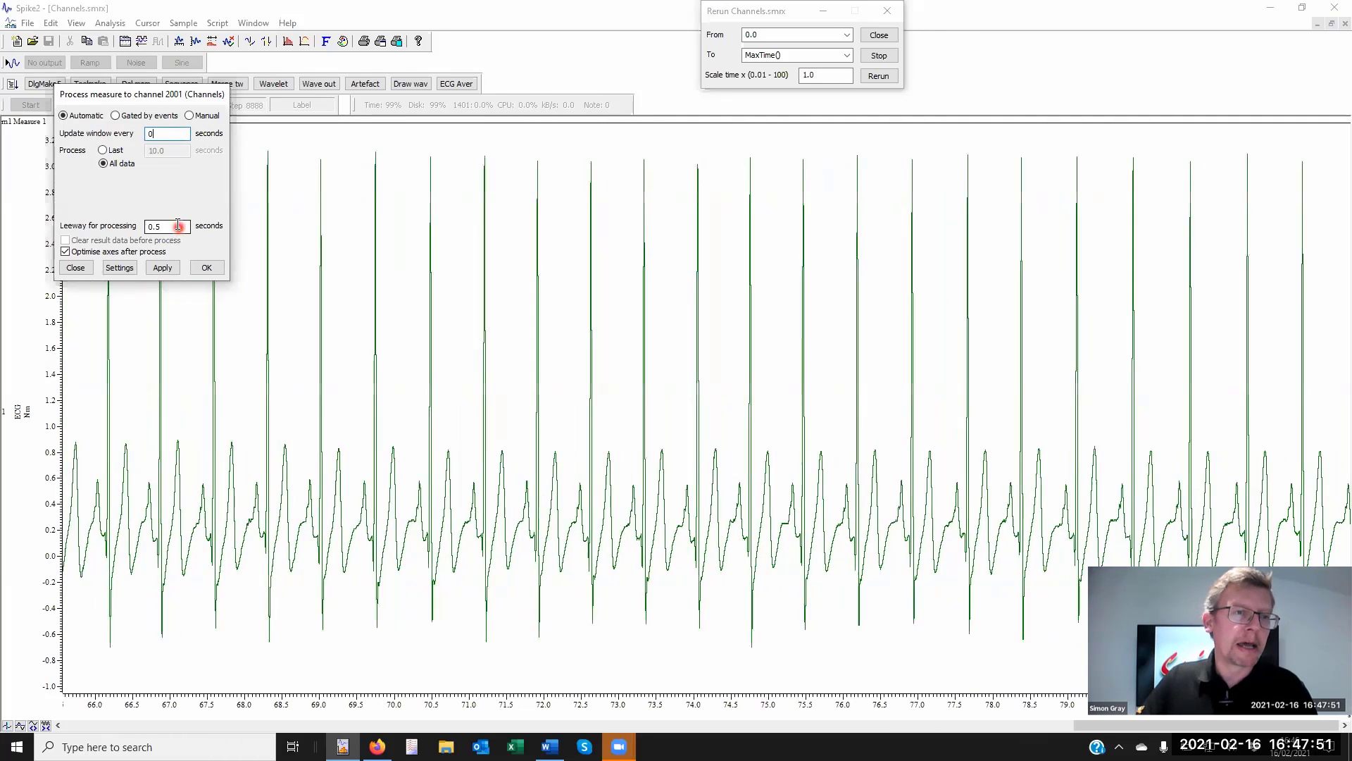
left_click_drag(178, 228, 141, 224)
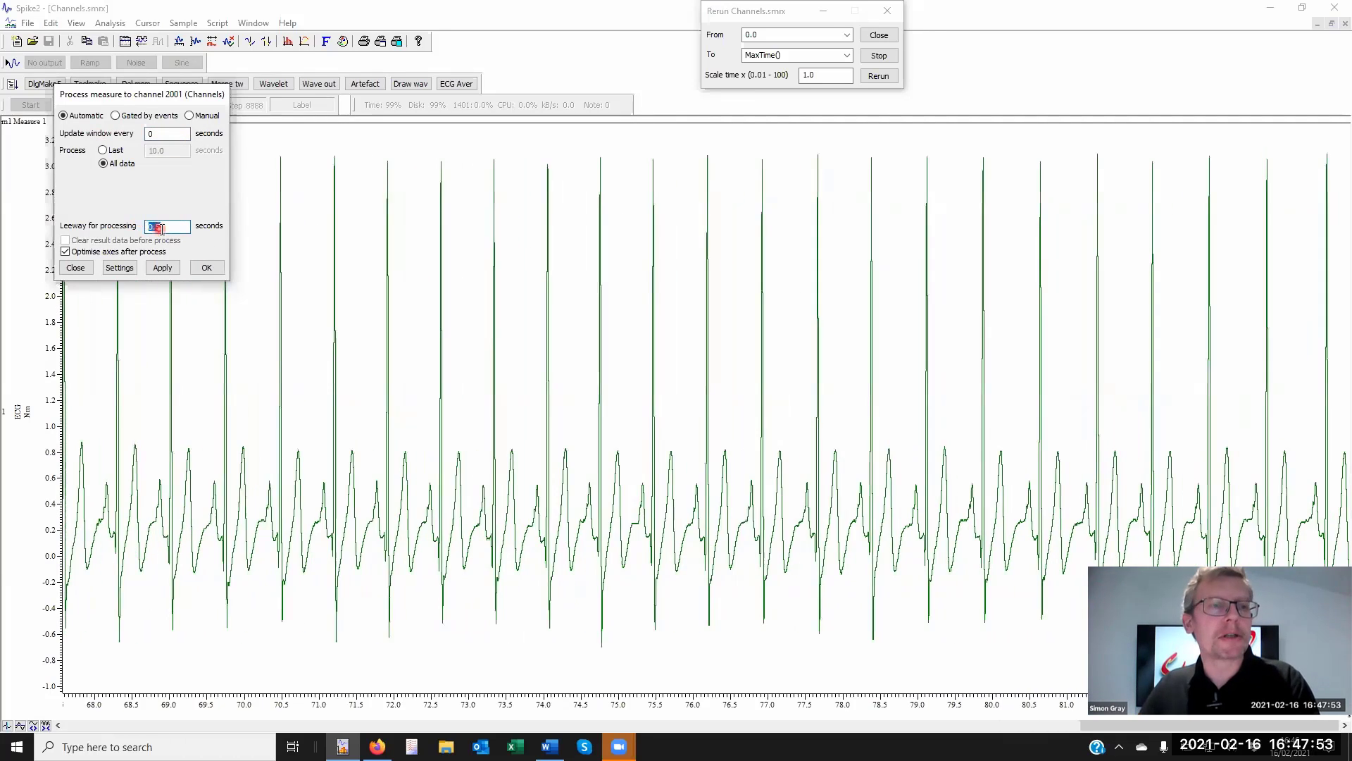
type("0")
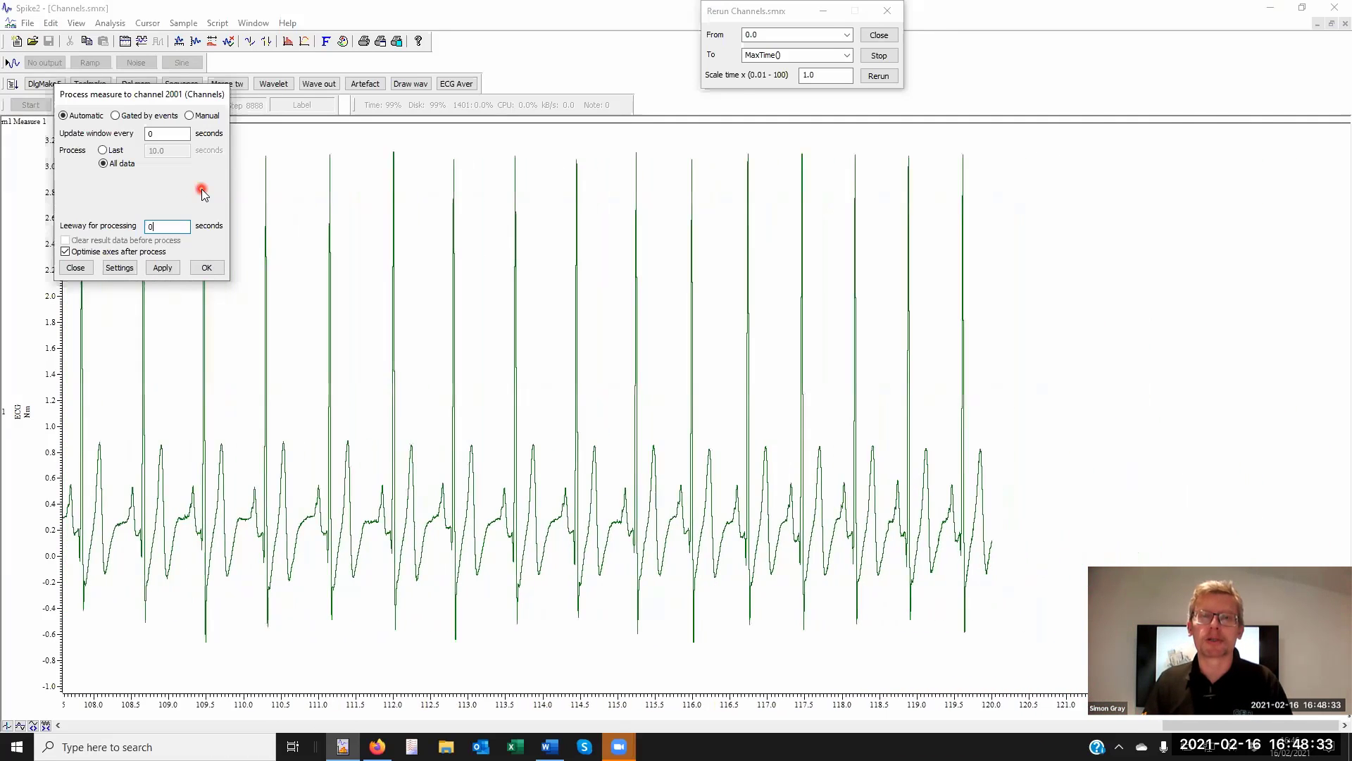
left_click(162, 268)
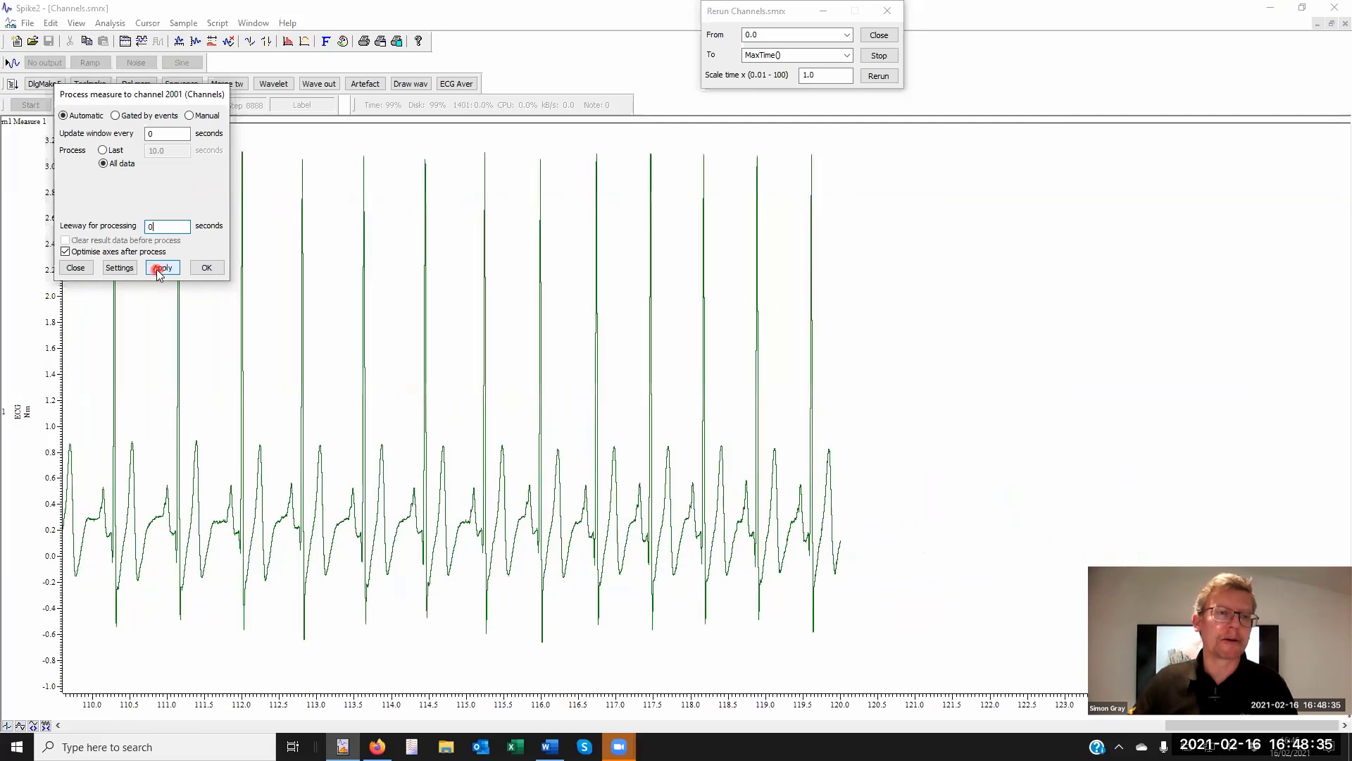
- Rerun the recording from the start and apply automatic processing to the new measurement channel
left_click(877, 60)
left_click(878, 75)
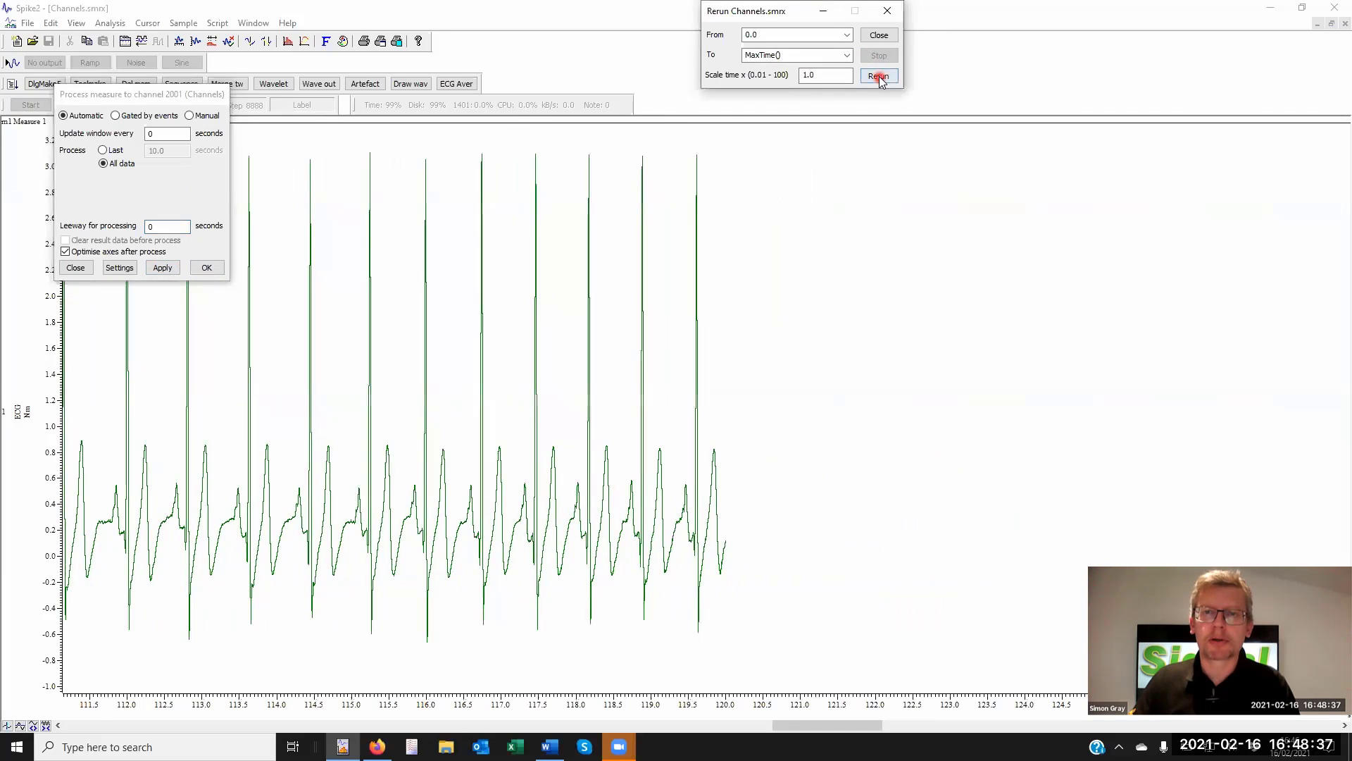
left_click(163, 266)
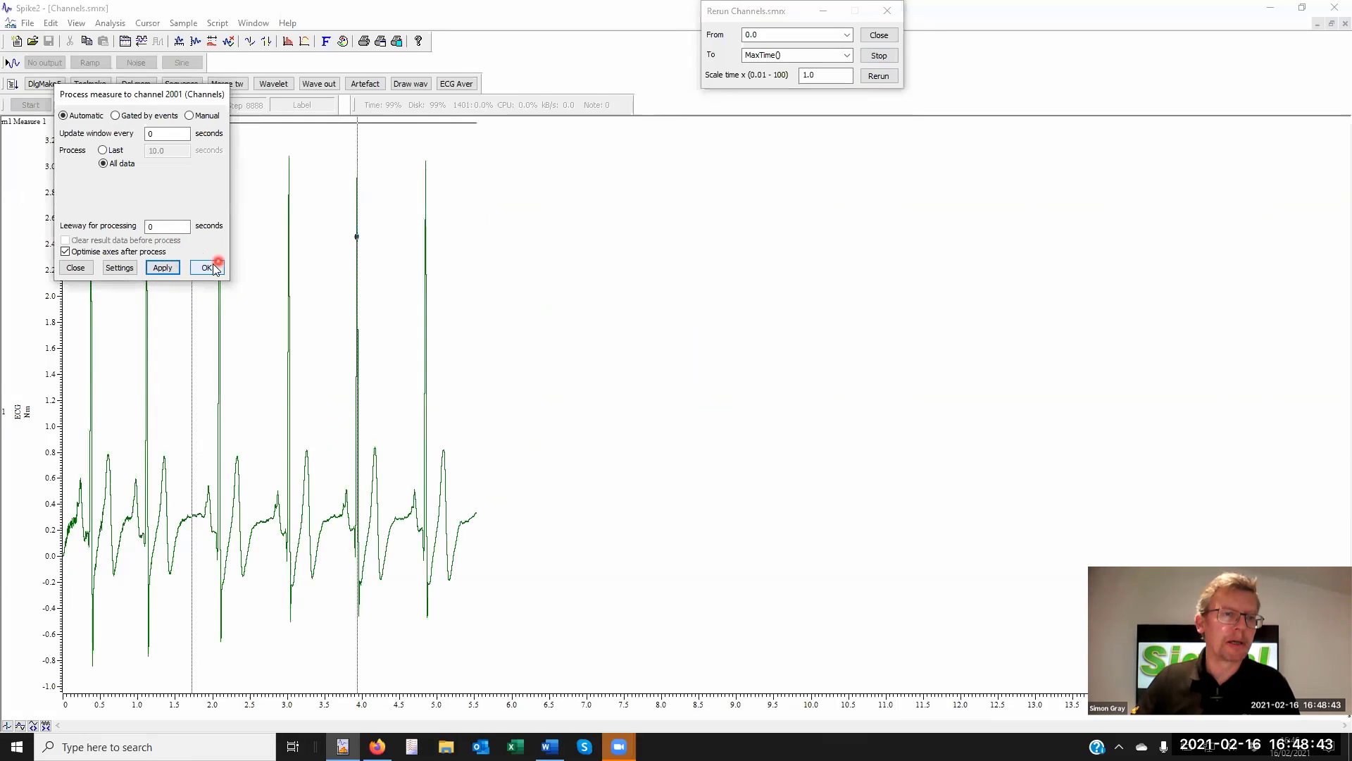
left_click(207, 267)
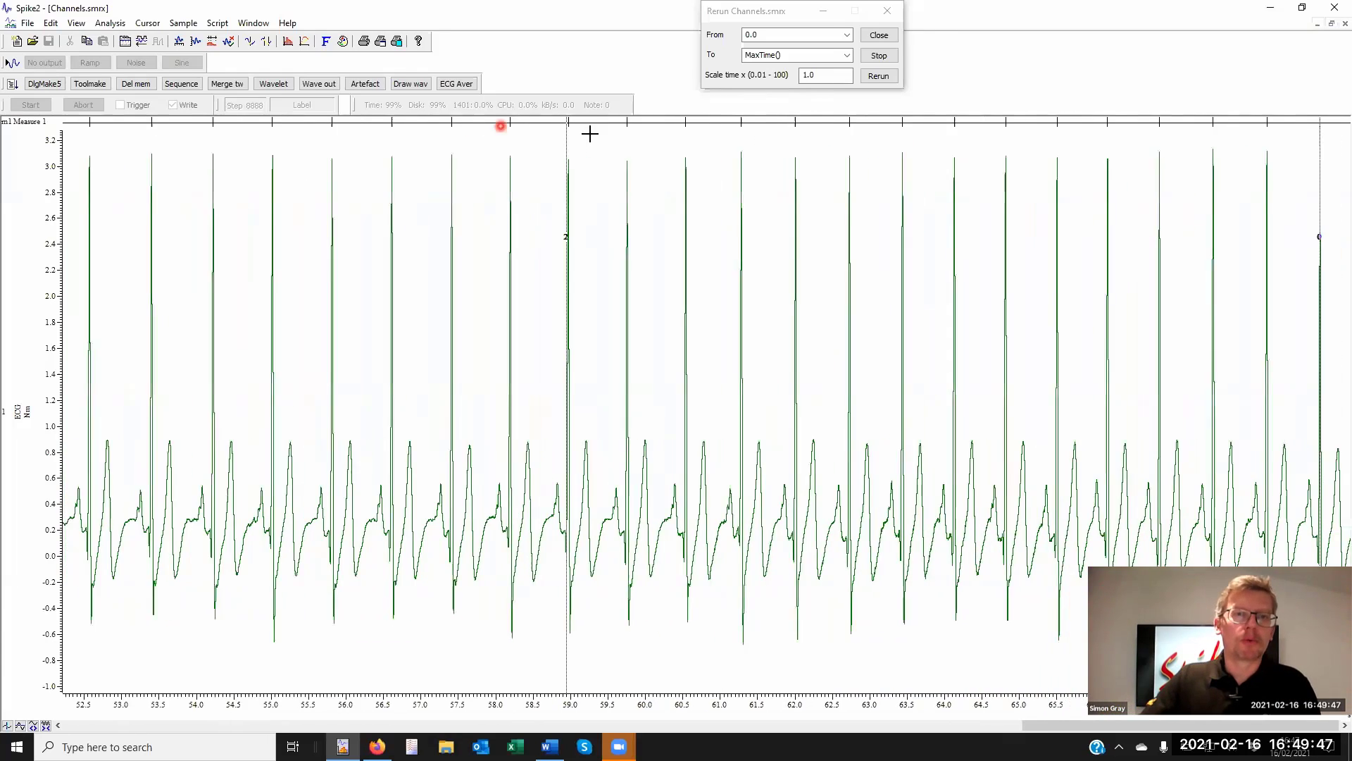
- Draw the m1 Measure 1 event channel in Mean Frq mode
right_click(726, 129)
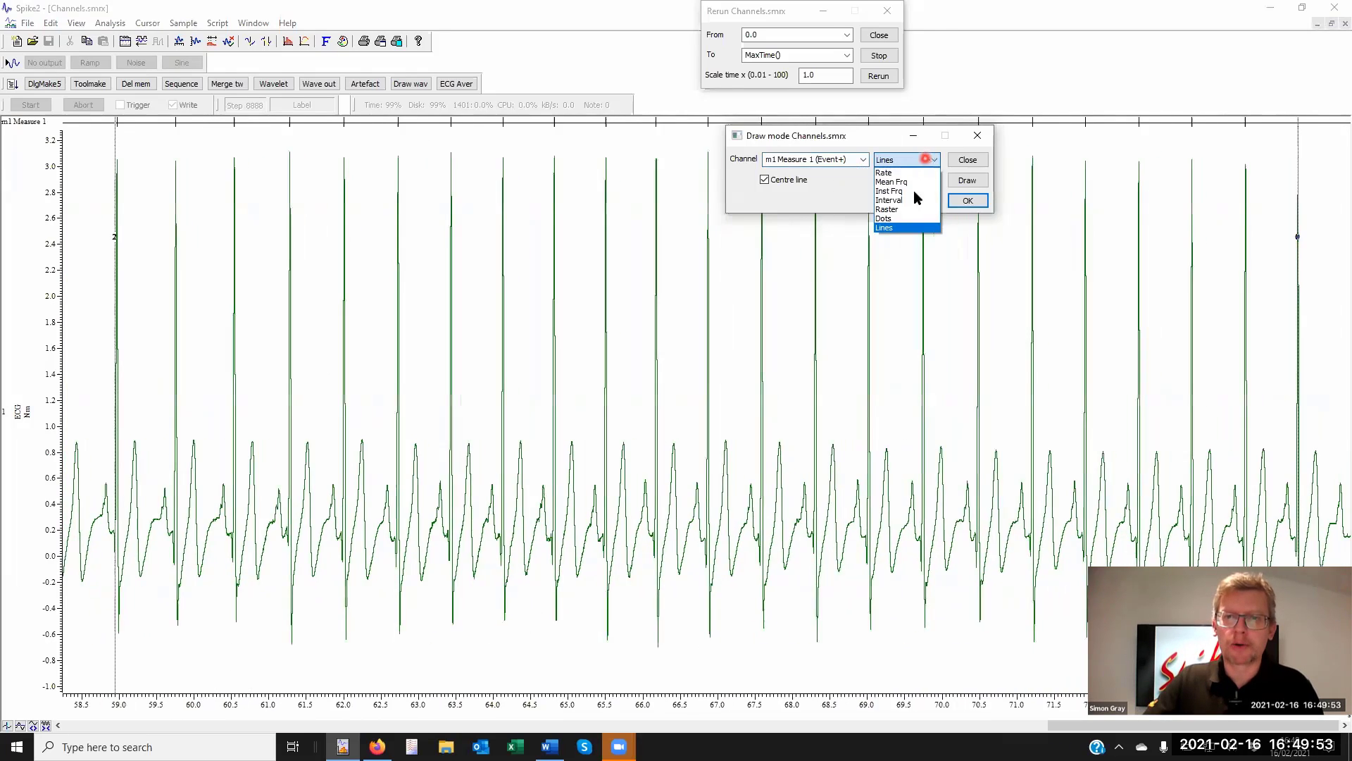
left_click(893, 182)
left_click(972, 180)
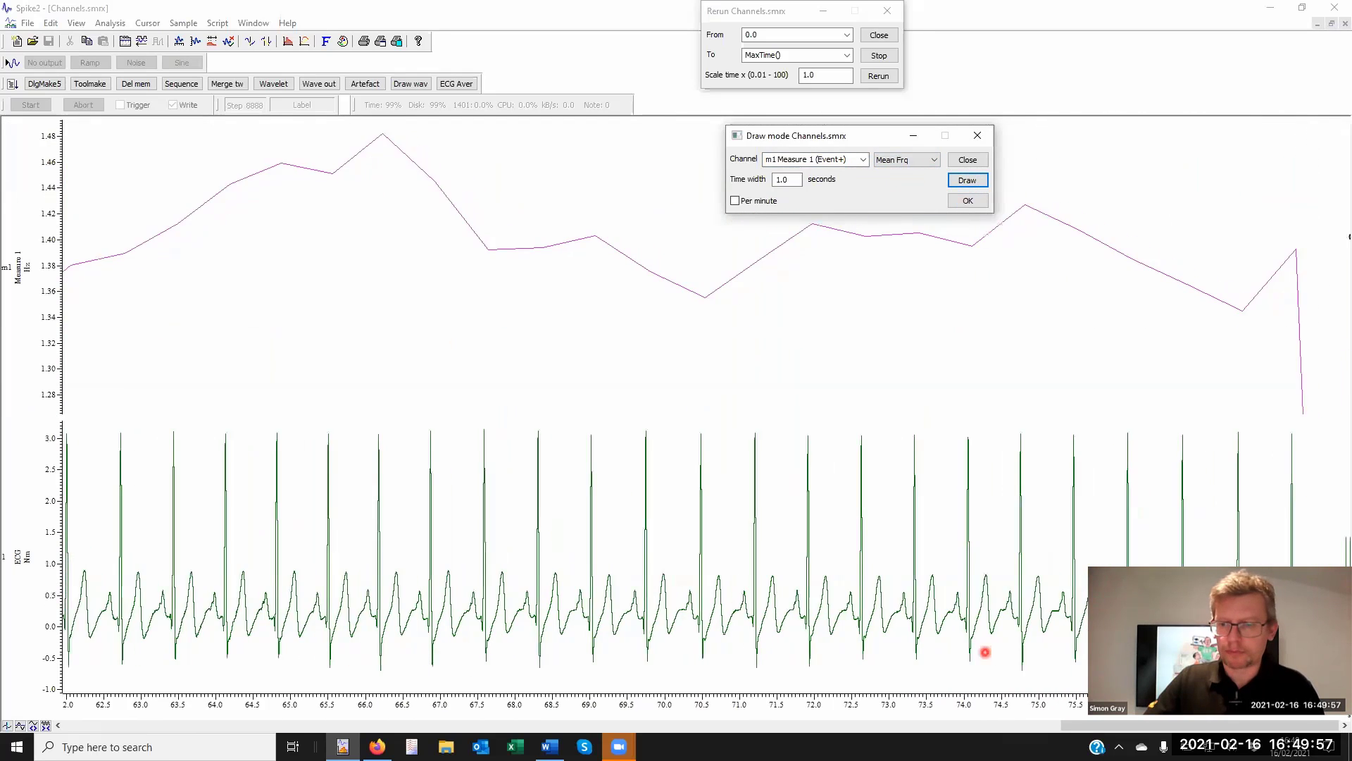
- Show the Measure 1 channel's mean frequency per minute and accept the draw mode settings
left_click(1111, 718)
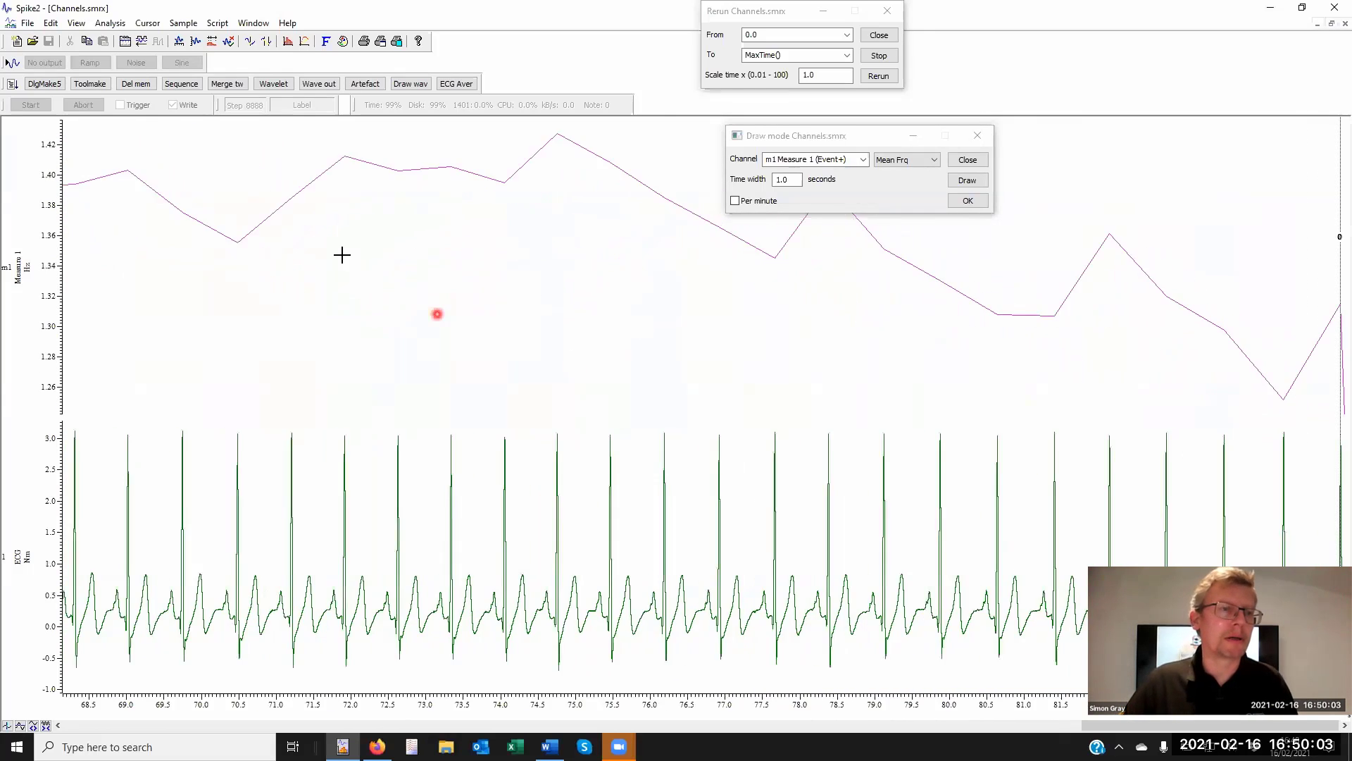
left_click(734, 200)
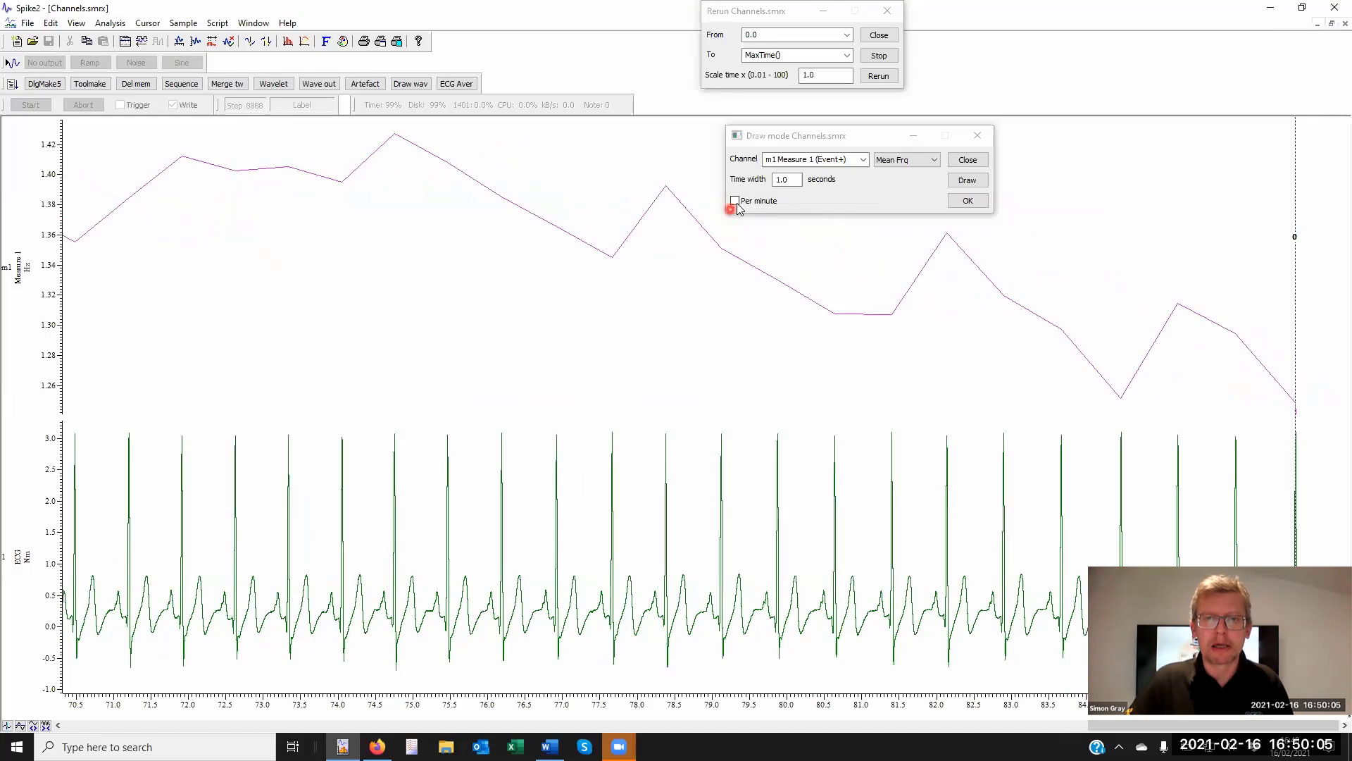
left_click(968, 181)
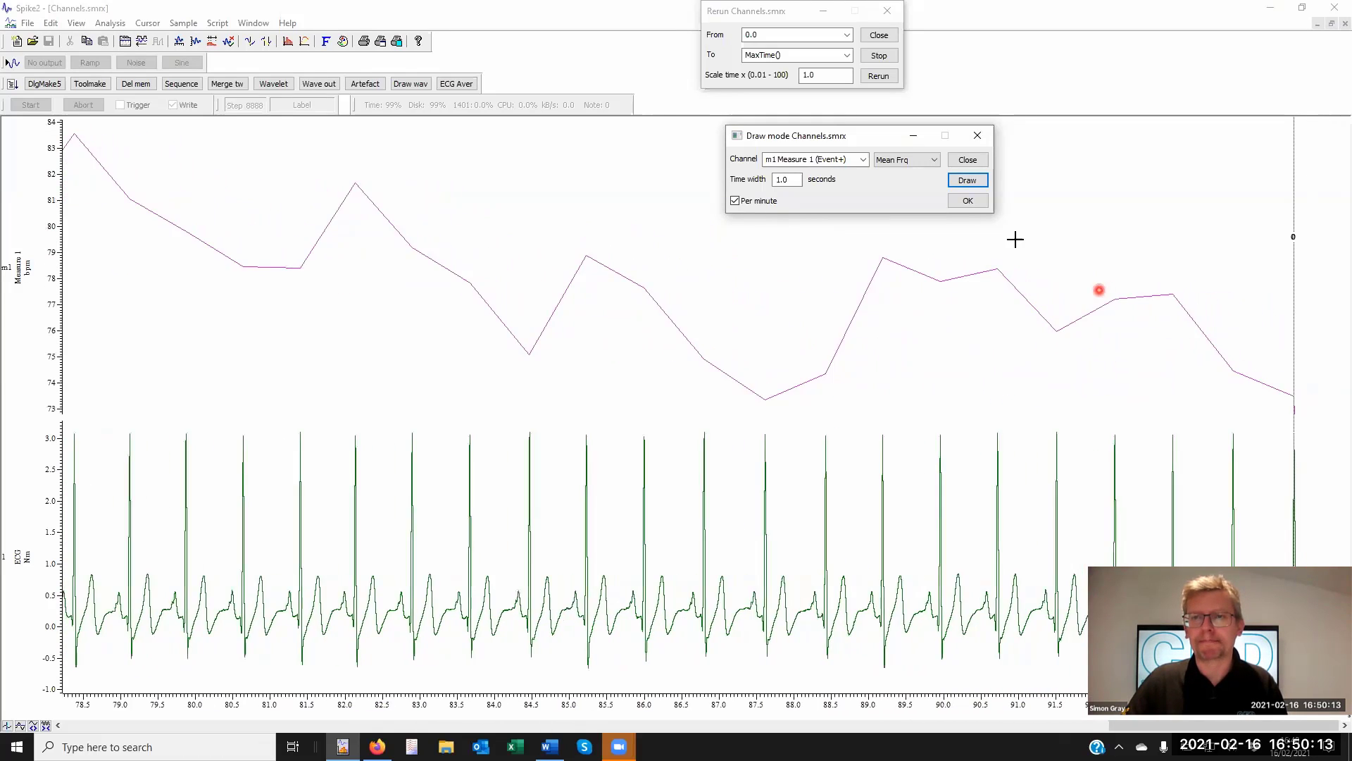
left_click(967, 200)
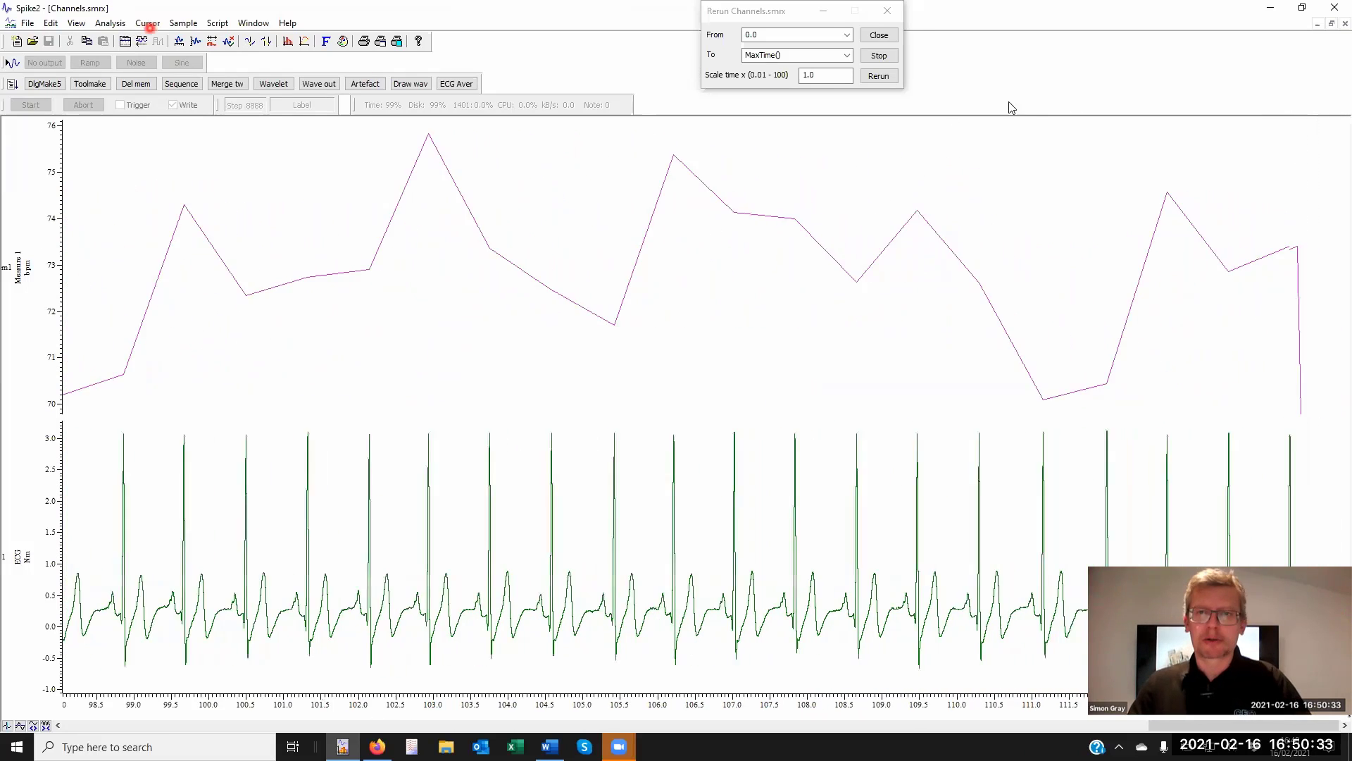
- Stop the rerun, move cursor 0 back to the ECG peak at about 107 s, and add vertical cursor 1
left_click(879, 55)
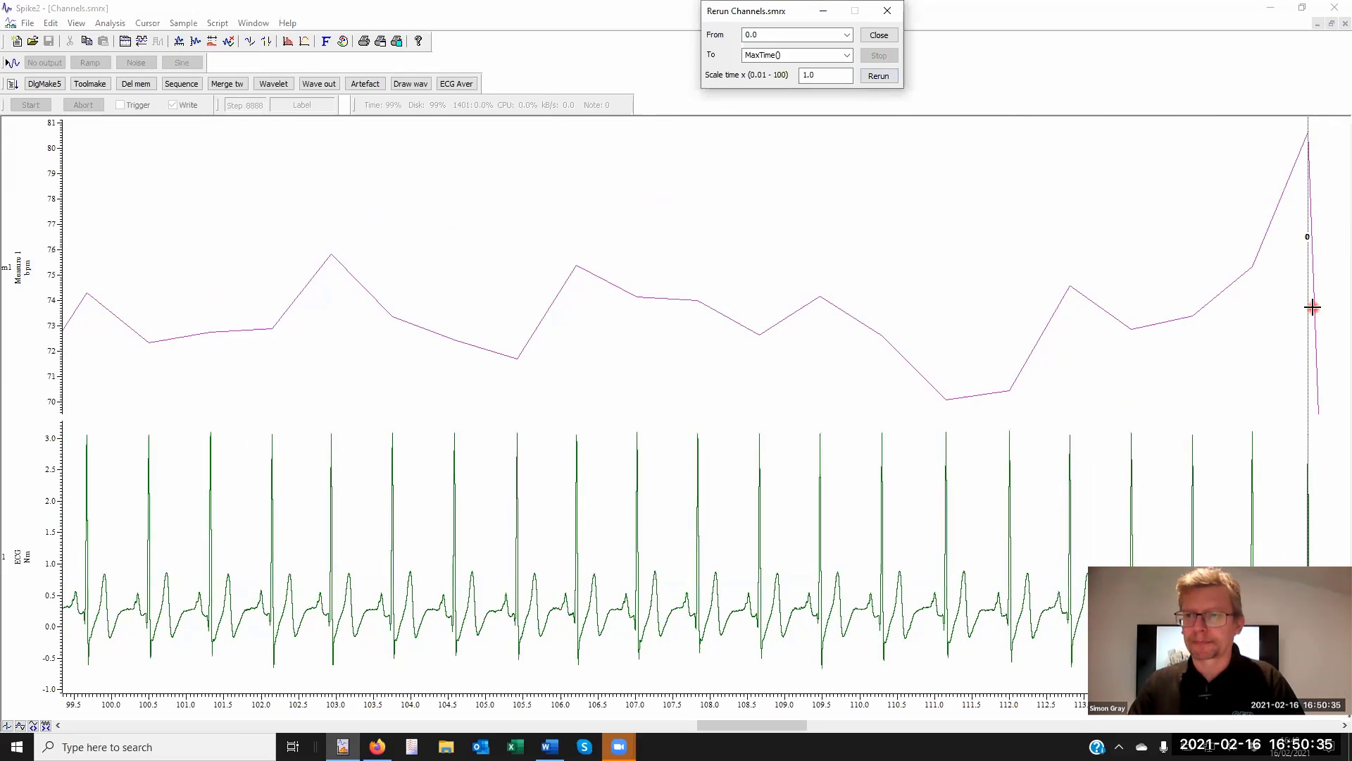
left_click_drag(1309, 318, 638, 415)
key("ctrl+1")
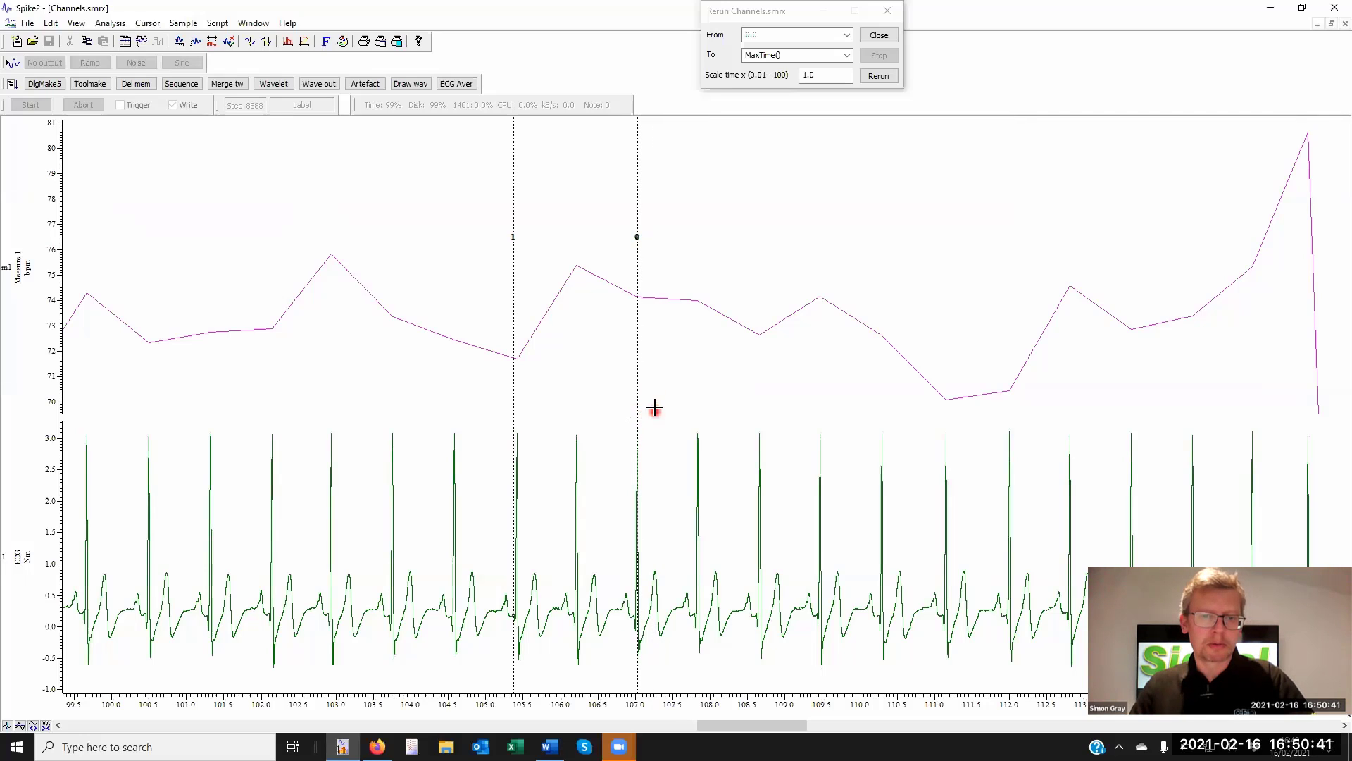
- Set cursor 1's active mode to Peak find on the ECG waveform channel, reviewing the available search methods
right_click(512, 387)
mouse_move(625, 392)
left_click(726, 393)
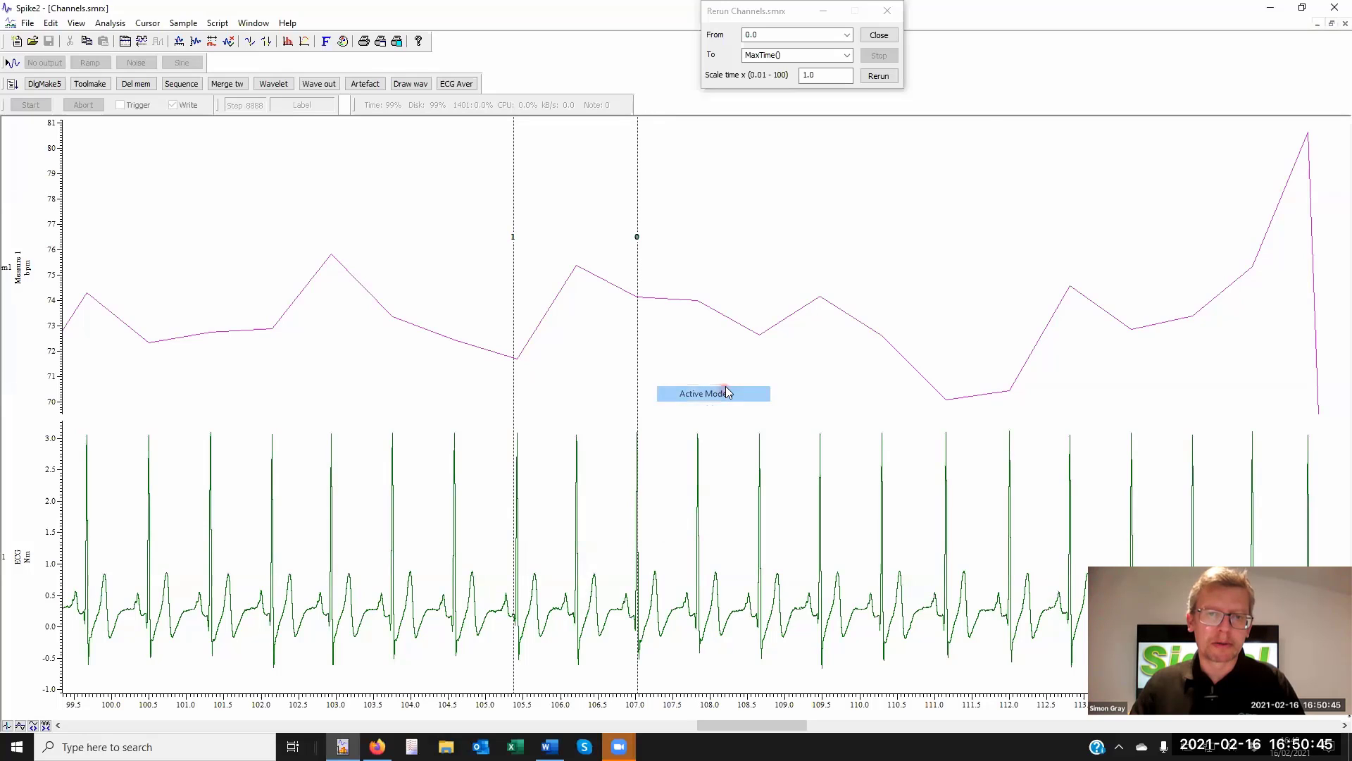
left_click(726, 226)
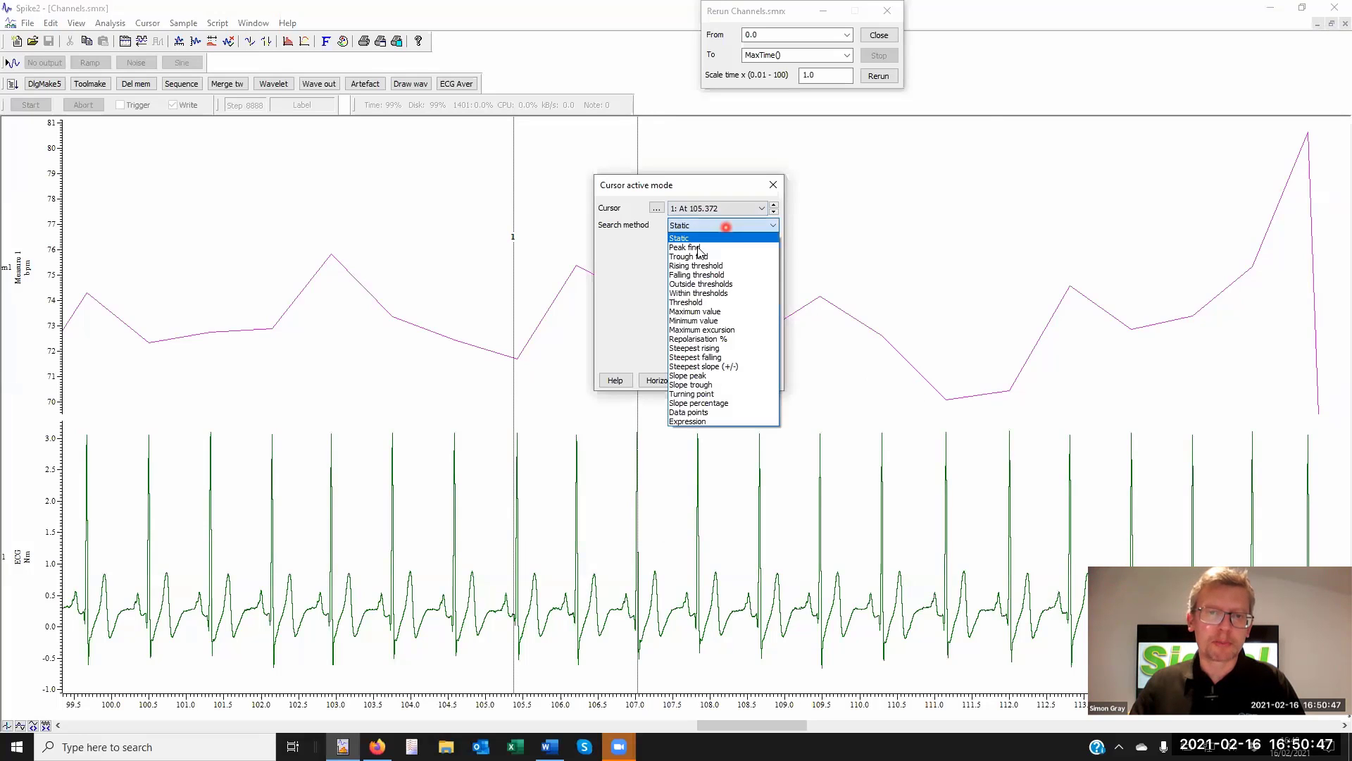
left_click(705, 247)
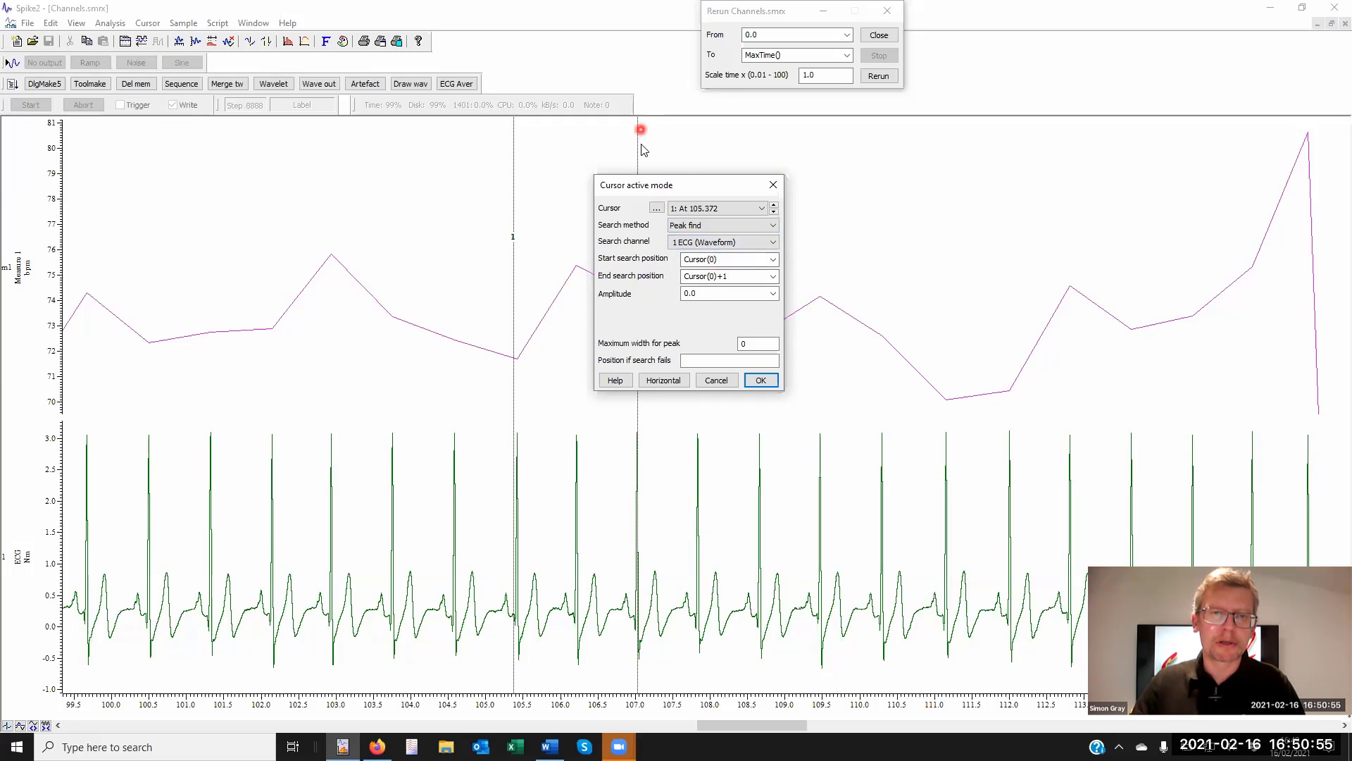
left_click(709, 225)
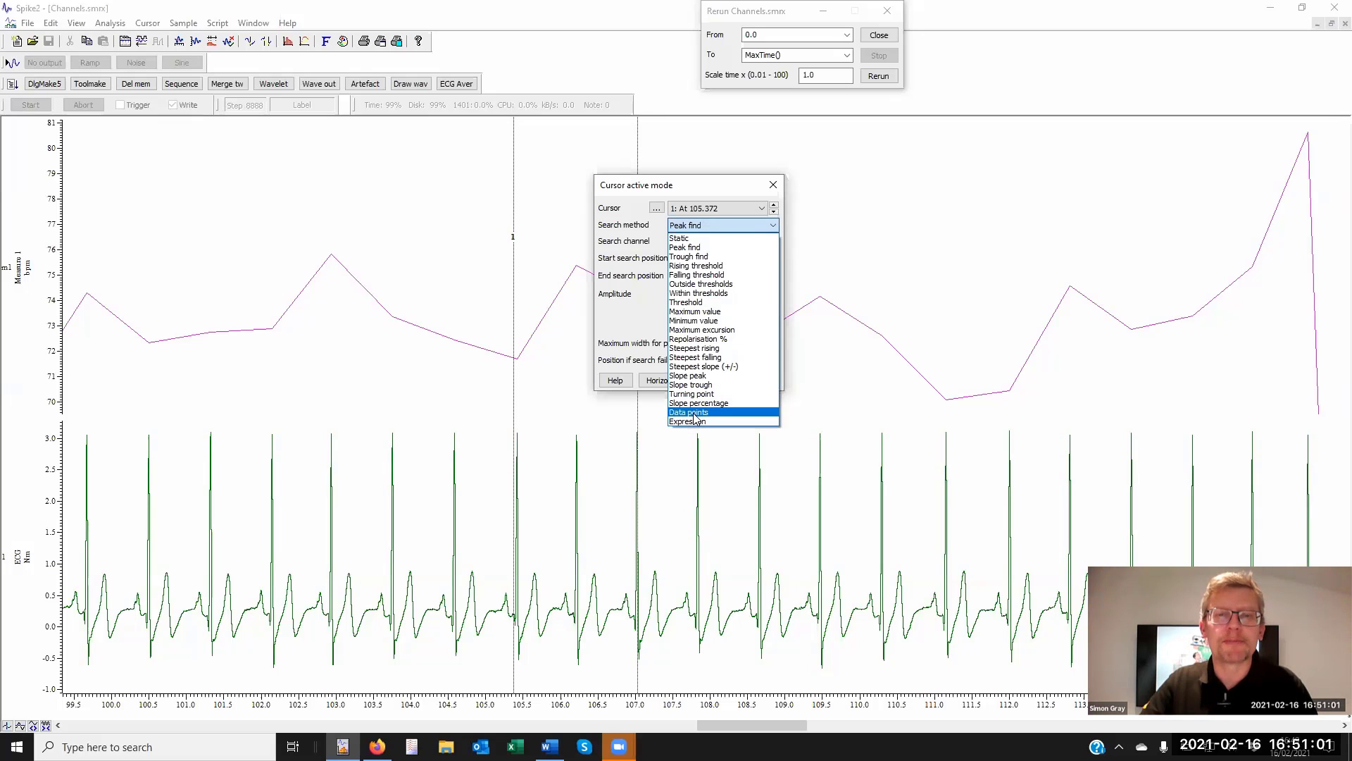
left_click(700, 248)
left_click(755, 243)
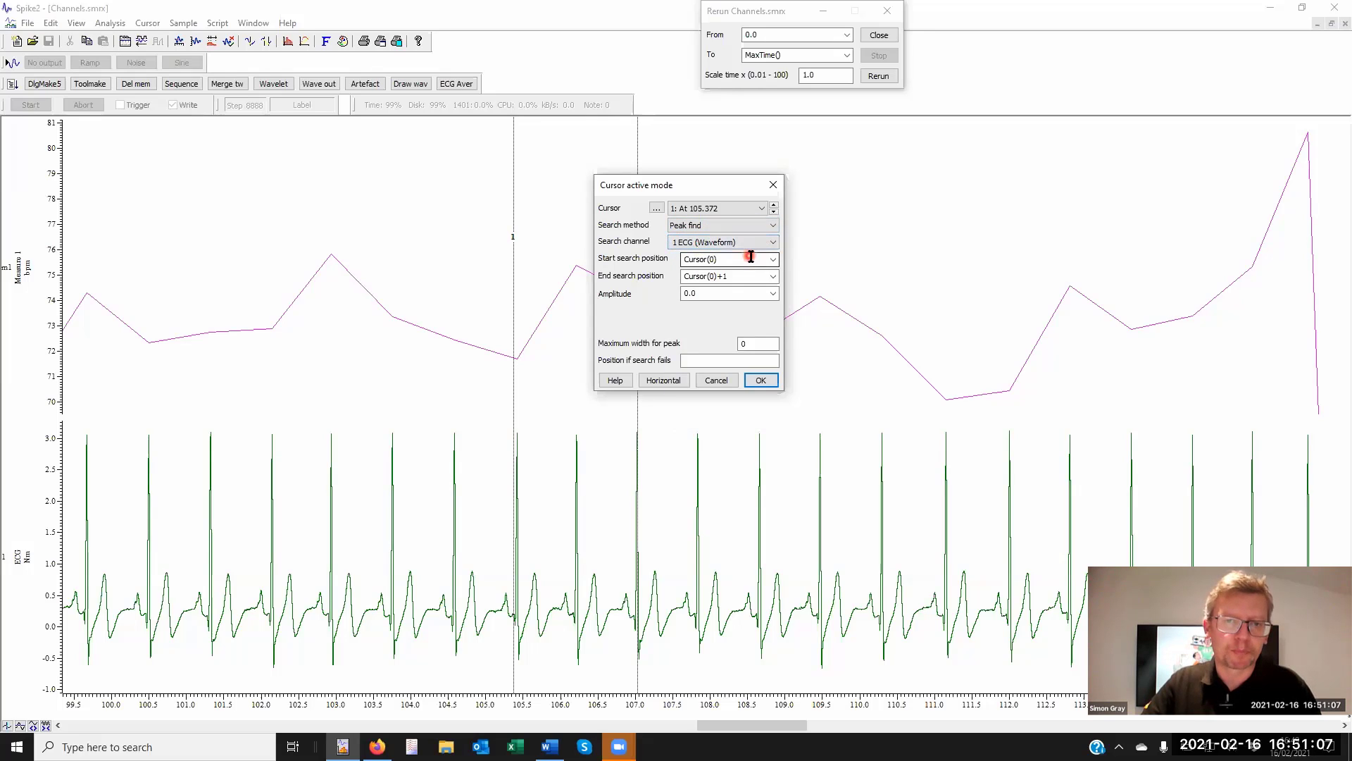
- End cursor 1's search at Cursor(0)-10, set the peak amplitude to 2, and apply the active mode
left_click(740, 276)
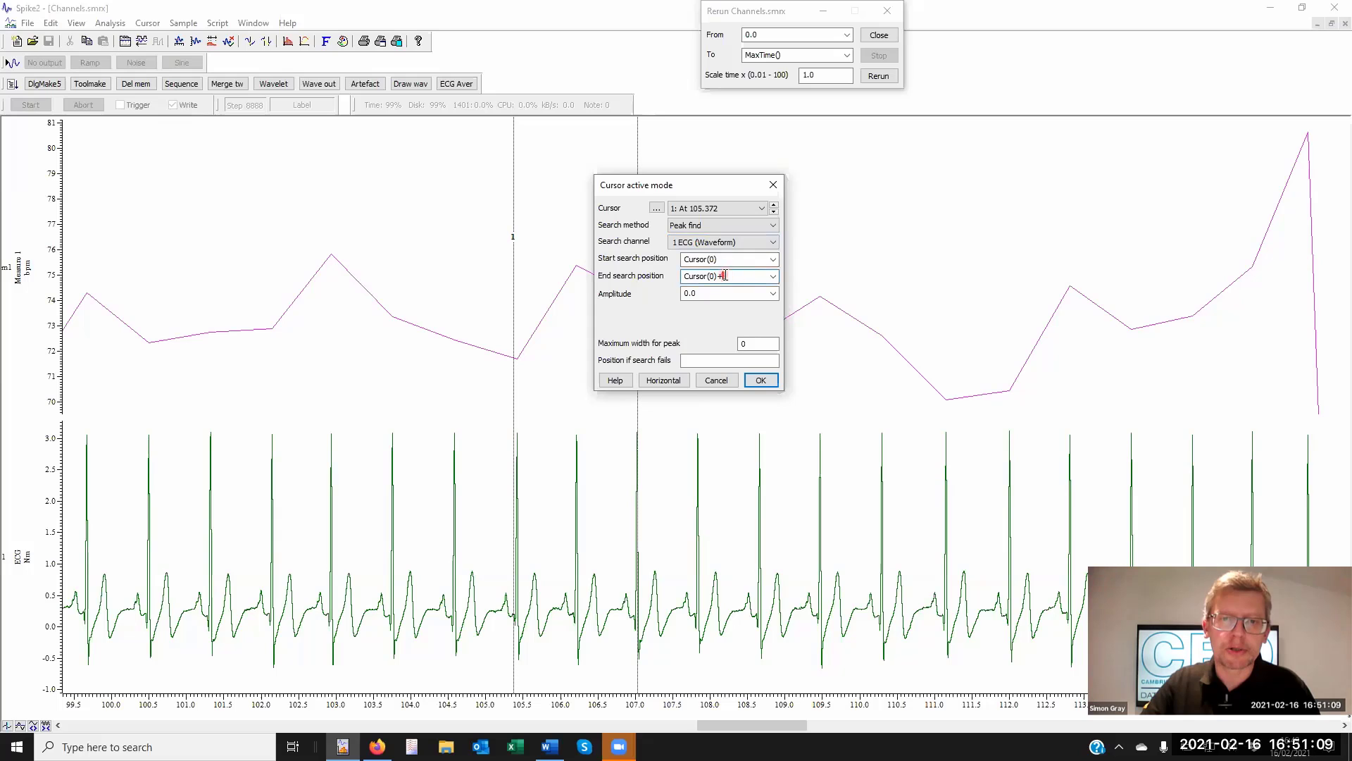
left_click(774, 292)
key("BackSpace")
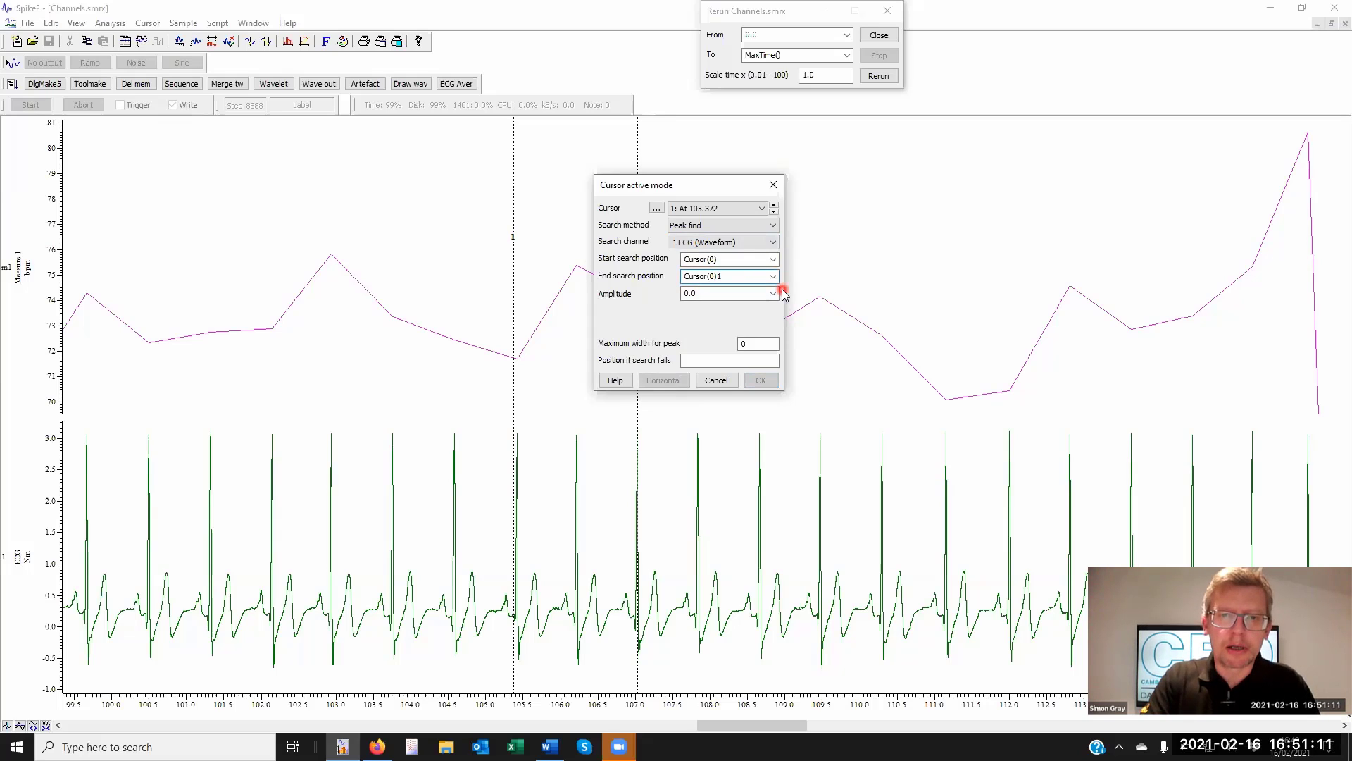
type("-10")
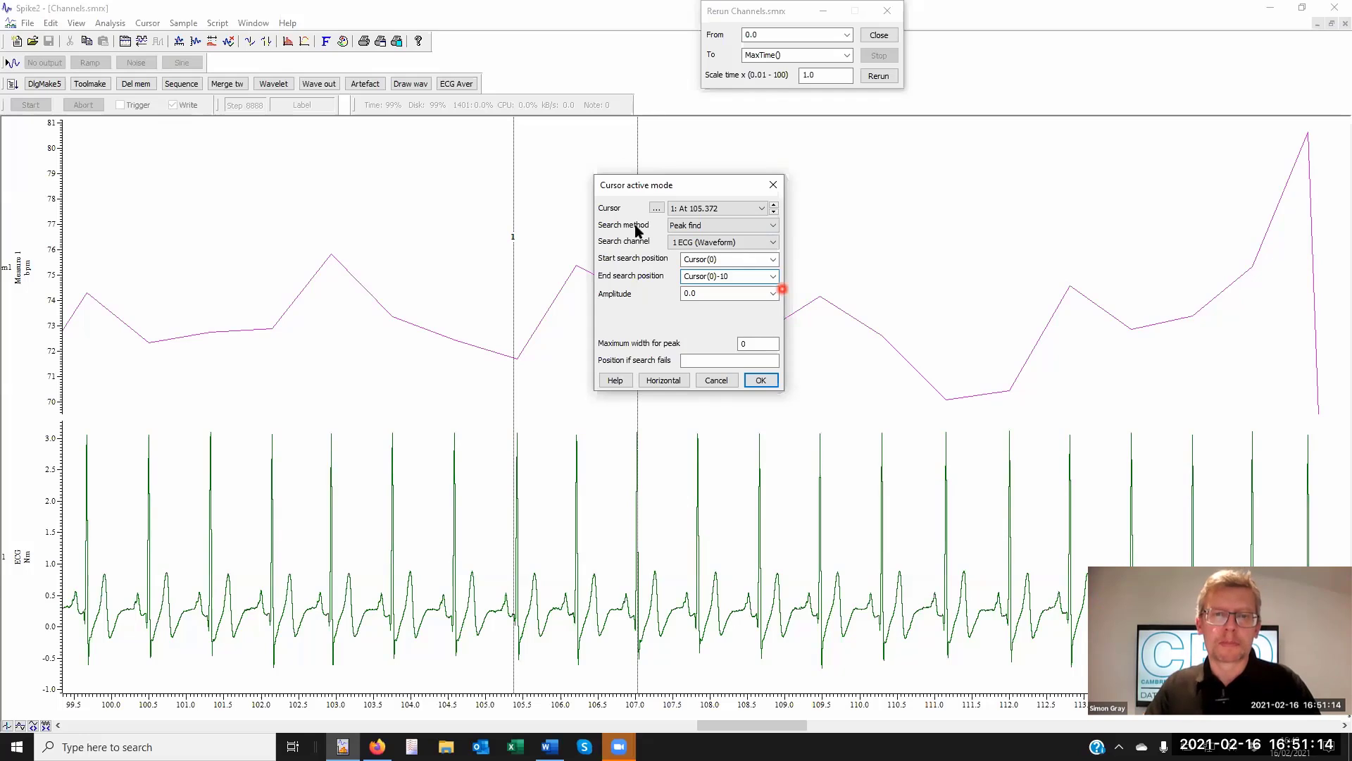
left_click(730, 277)
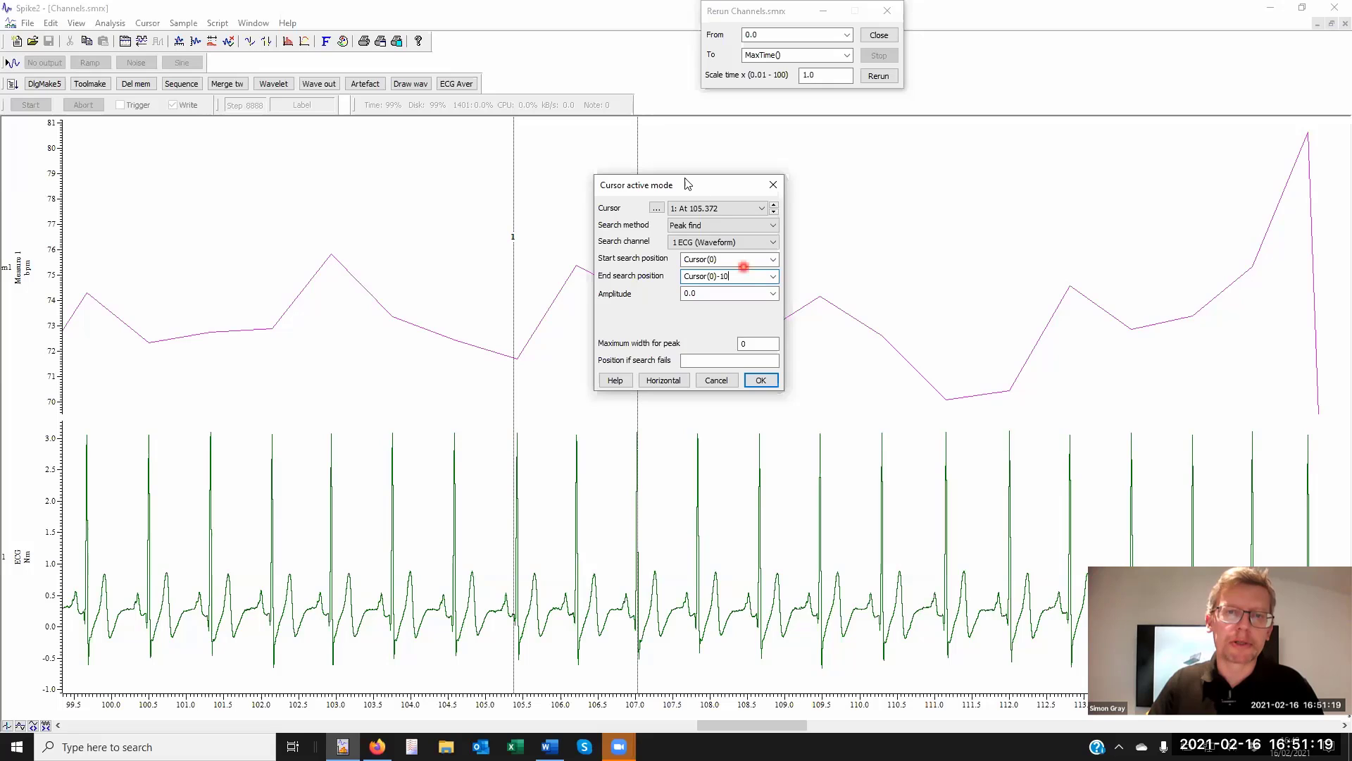
left_click_drag(684, 179, 779, 173)
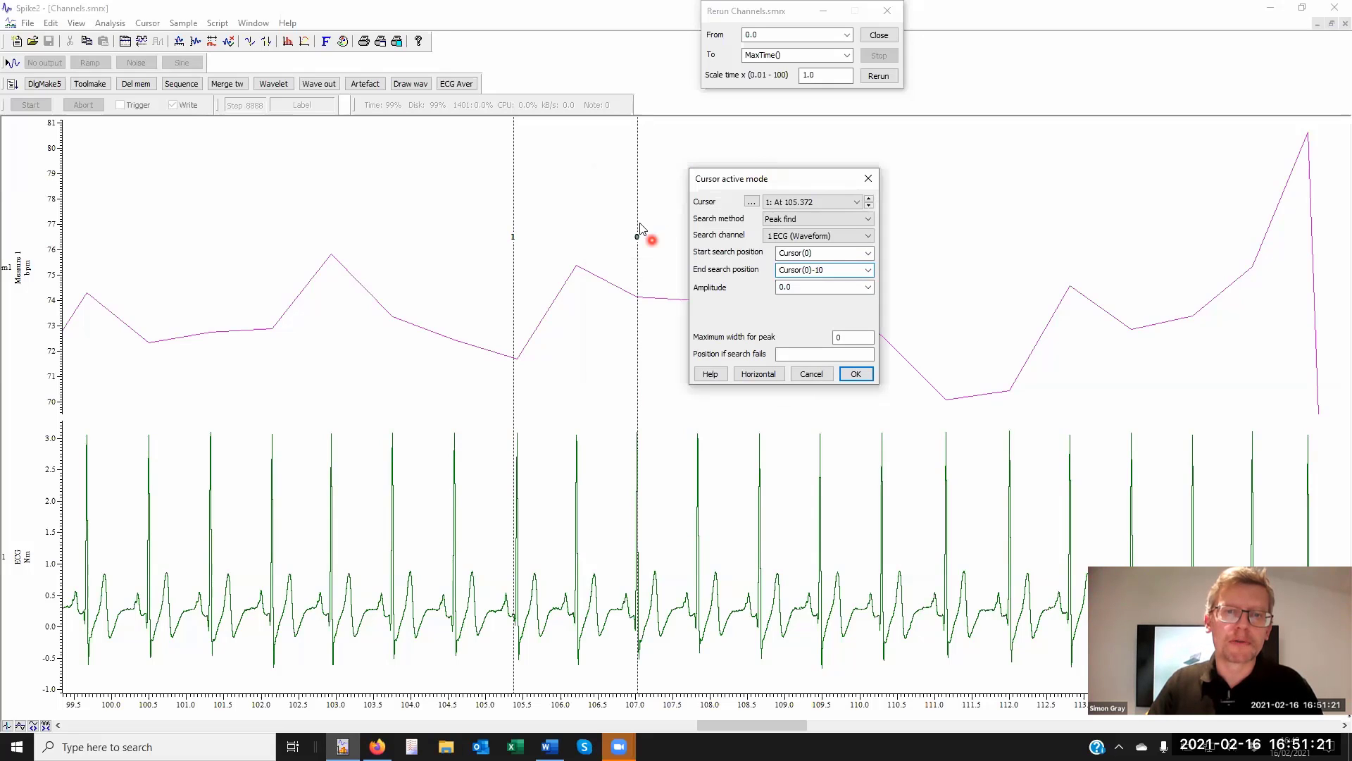
double_click(800, 290)
type("2")
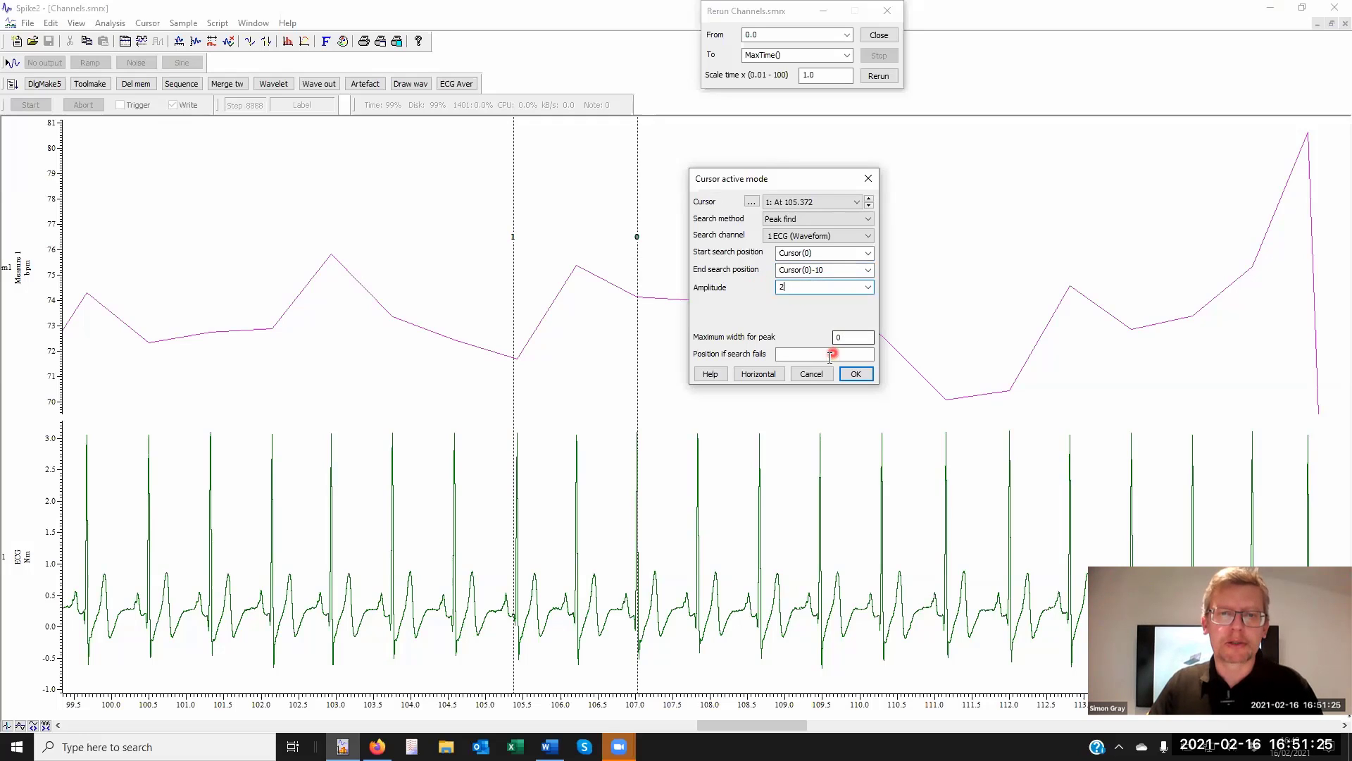
left_click(855, 374)
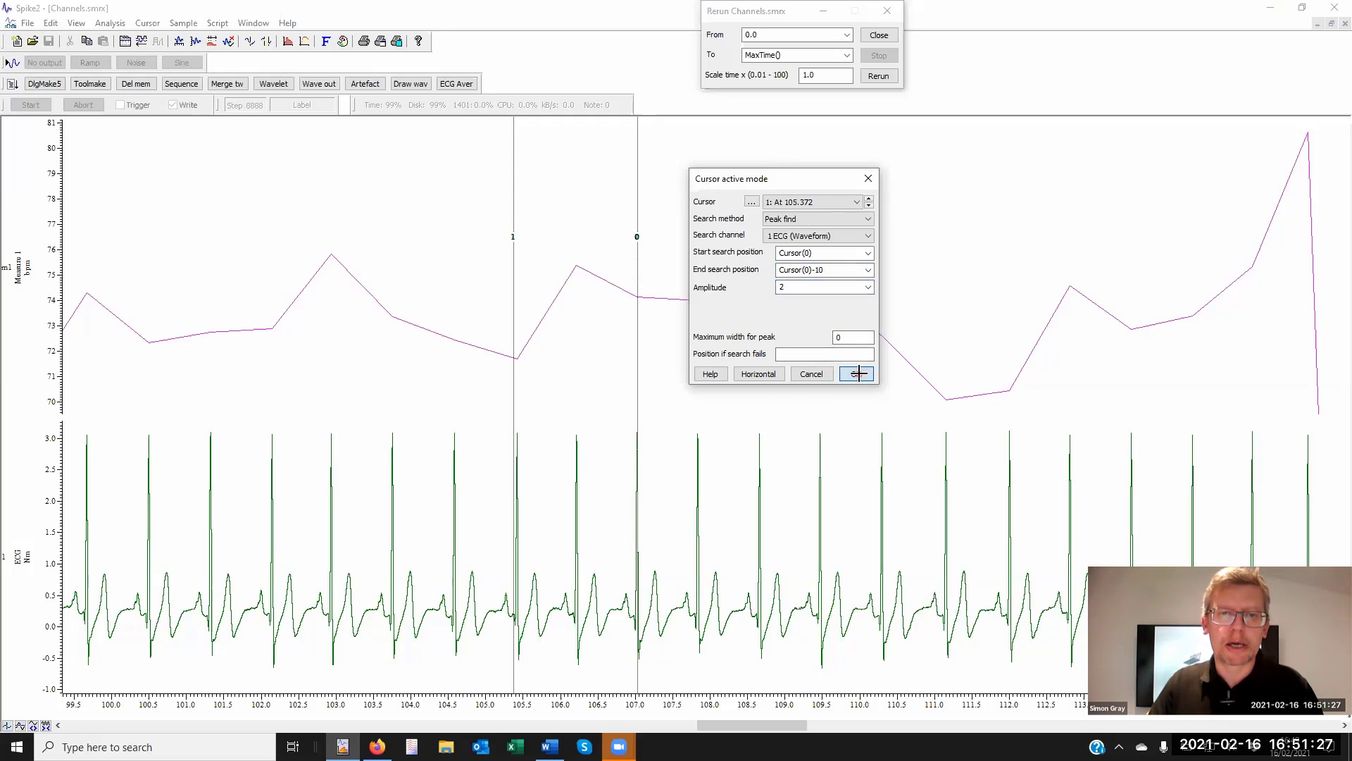
- Step cursor 0 forwards and backwards between ECG peaks to check how cursor 1 follows it
left_click(663, 218)
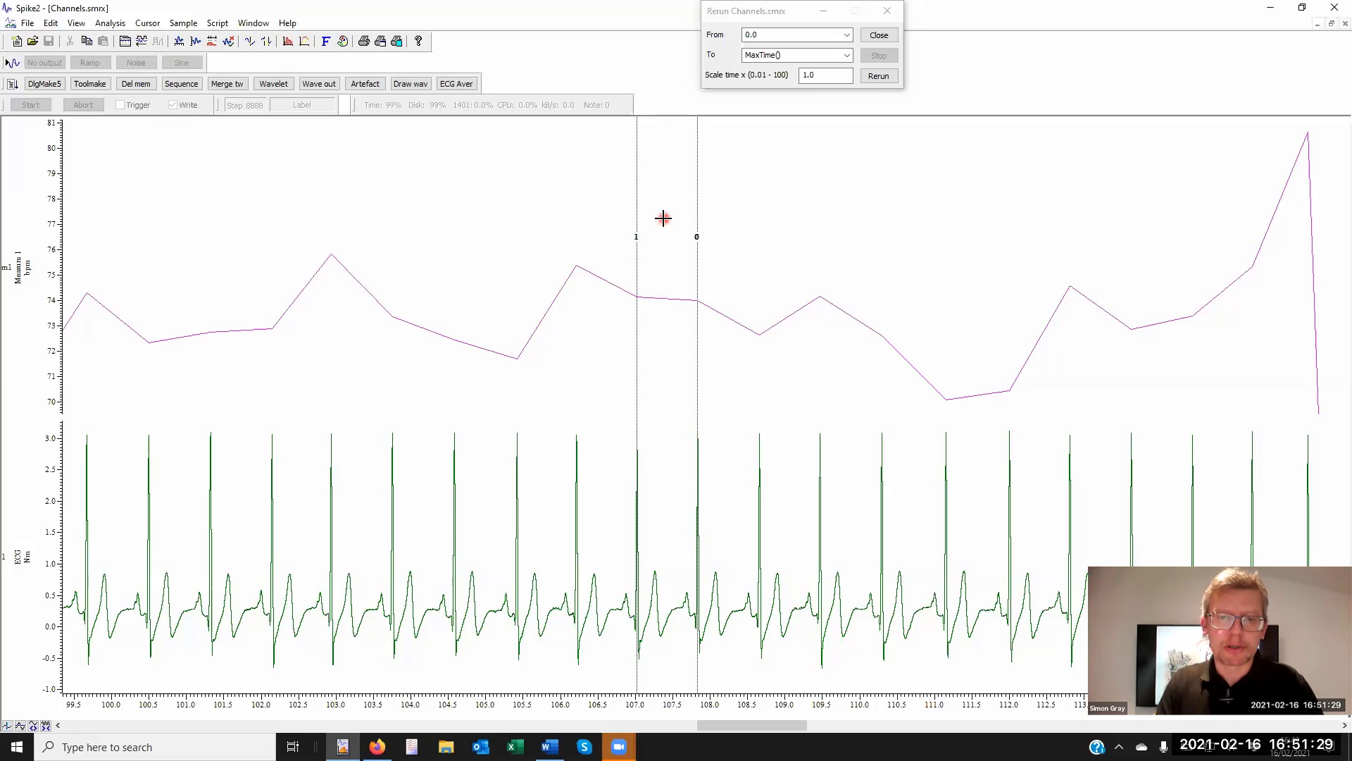
key("ctrl+shift+Right")
key("ctrl+shift+Left")
key("ctrl+shift+Left")
key("ctrl+shift+Right")
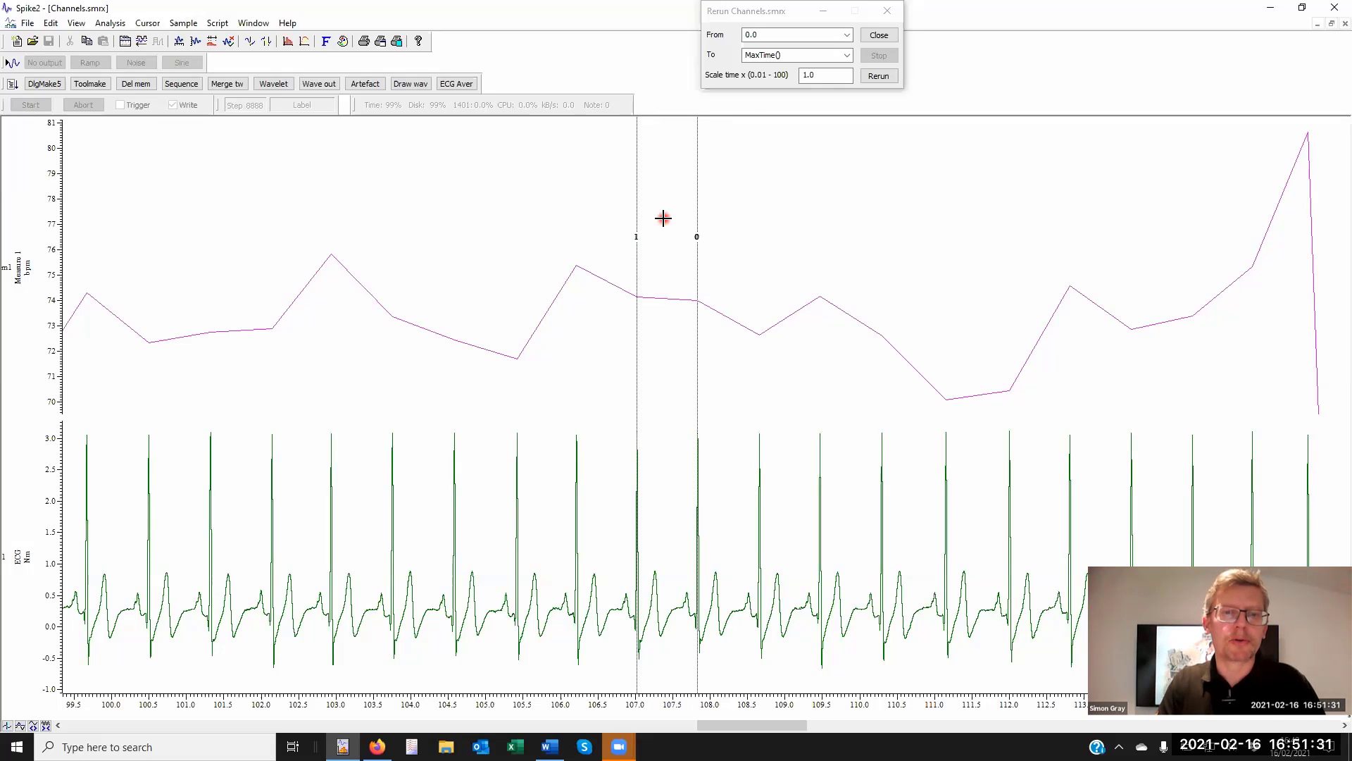
key("ctrl+shift+Left")
key("ctrl+shift+Right")
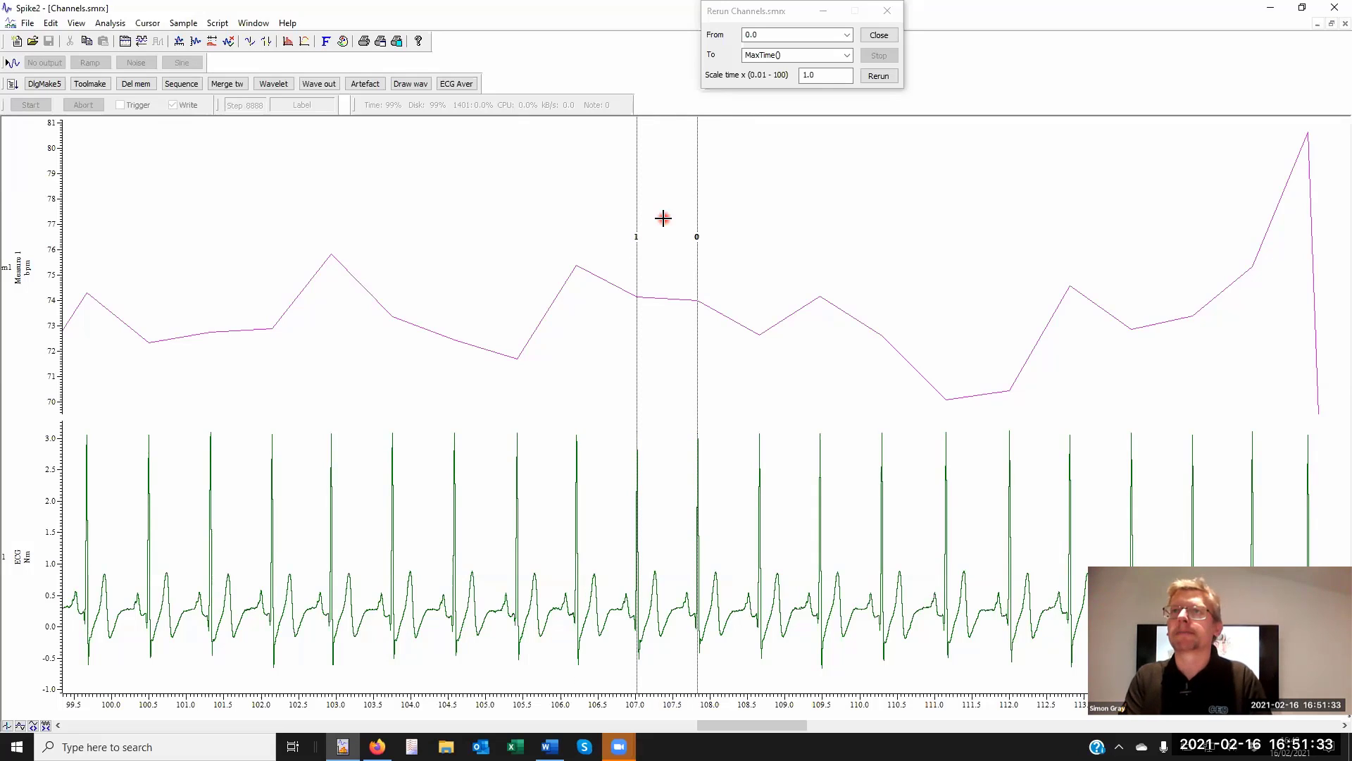
left_click(654, 544)
left_click(660, 590)
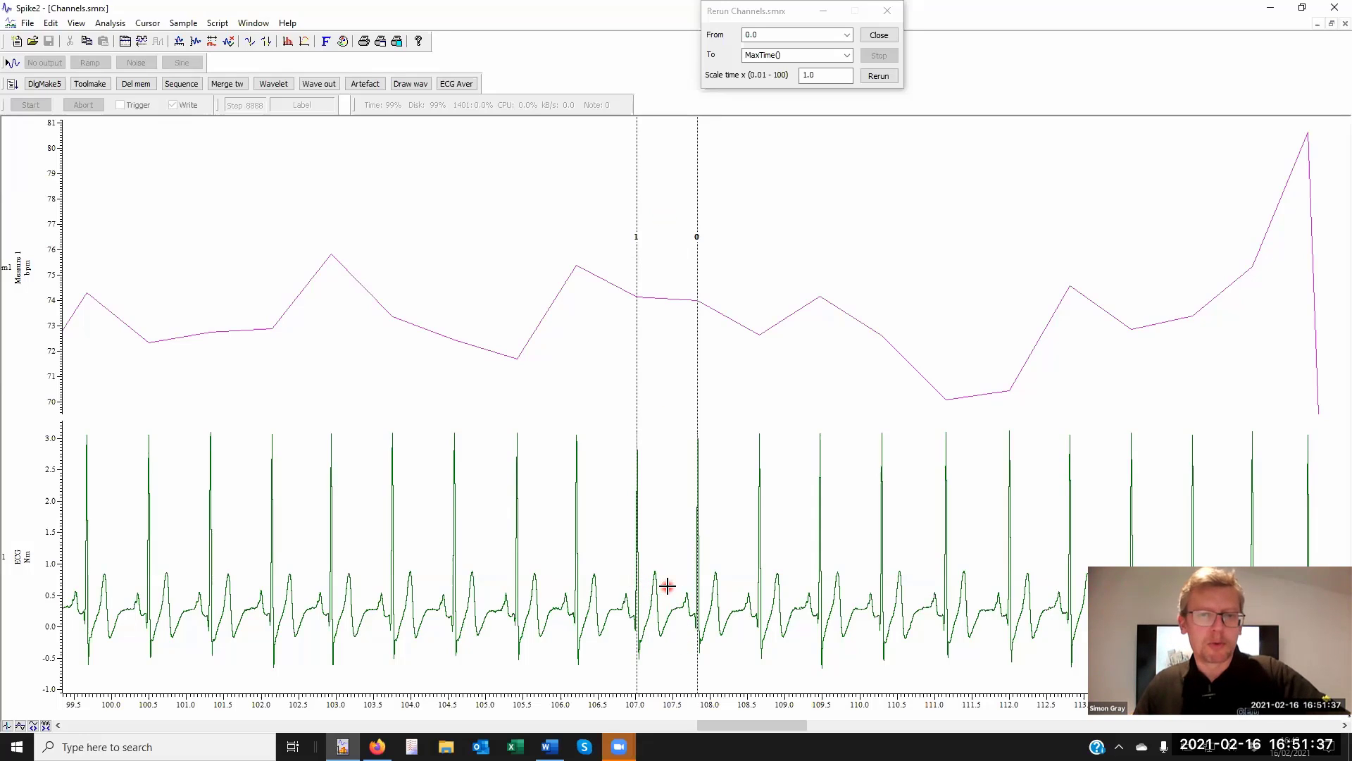
- Add vertical cursor 2 and set its active mode to Maximum value on the ECG waveform channel
key("ctrl+2")
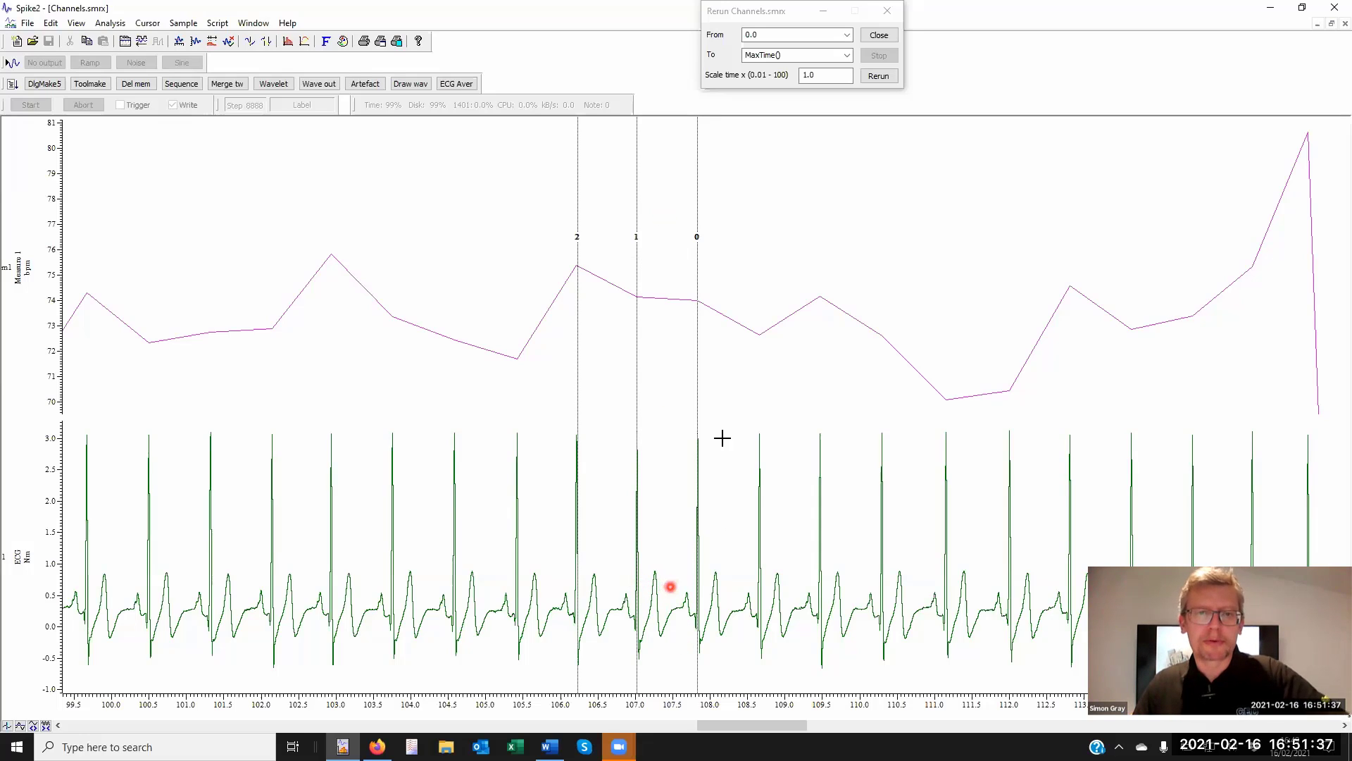
right_click(577, 377)
mouse_move(708, 387)
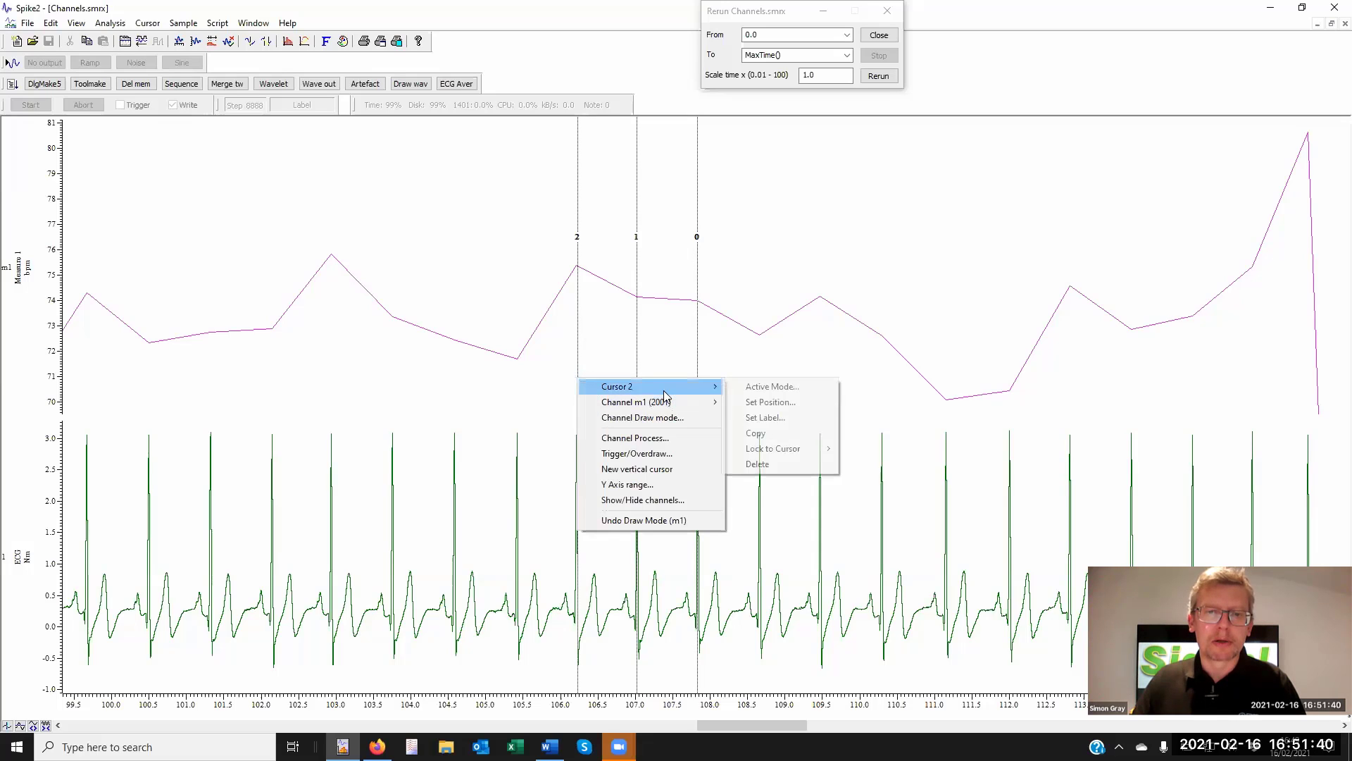
left_click(788, 388)
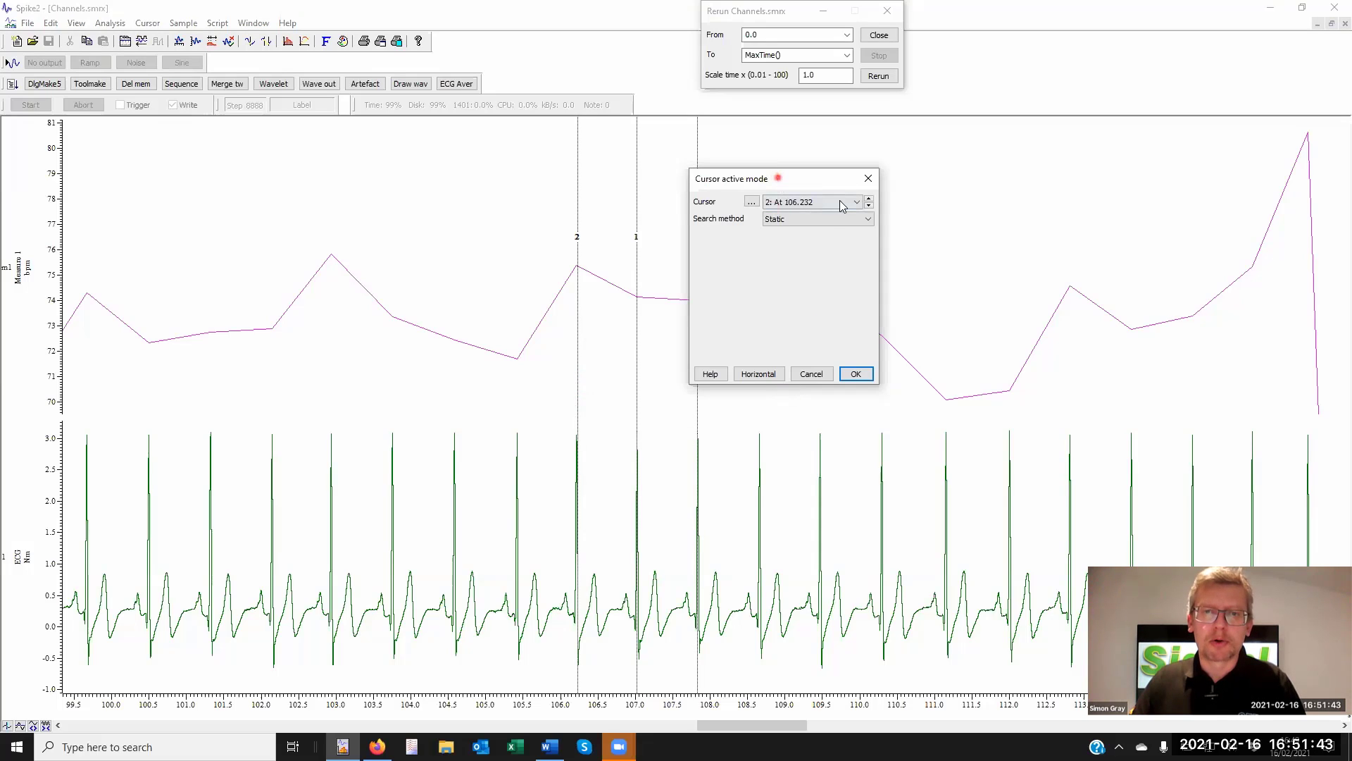
left_click(865, 211)
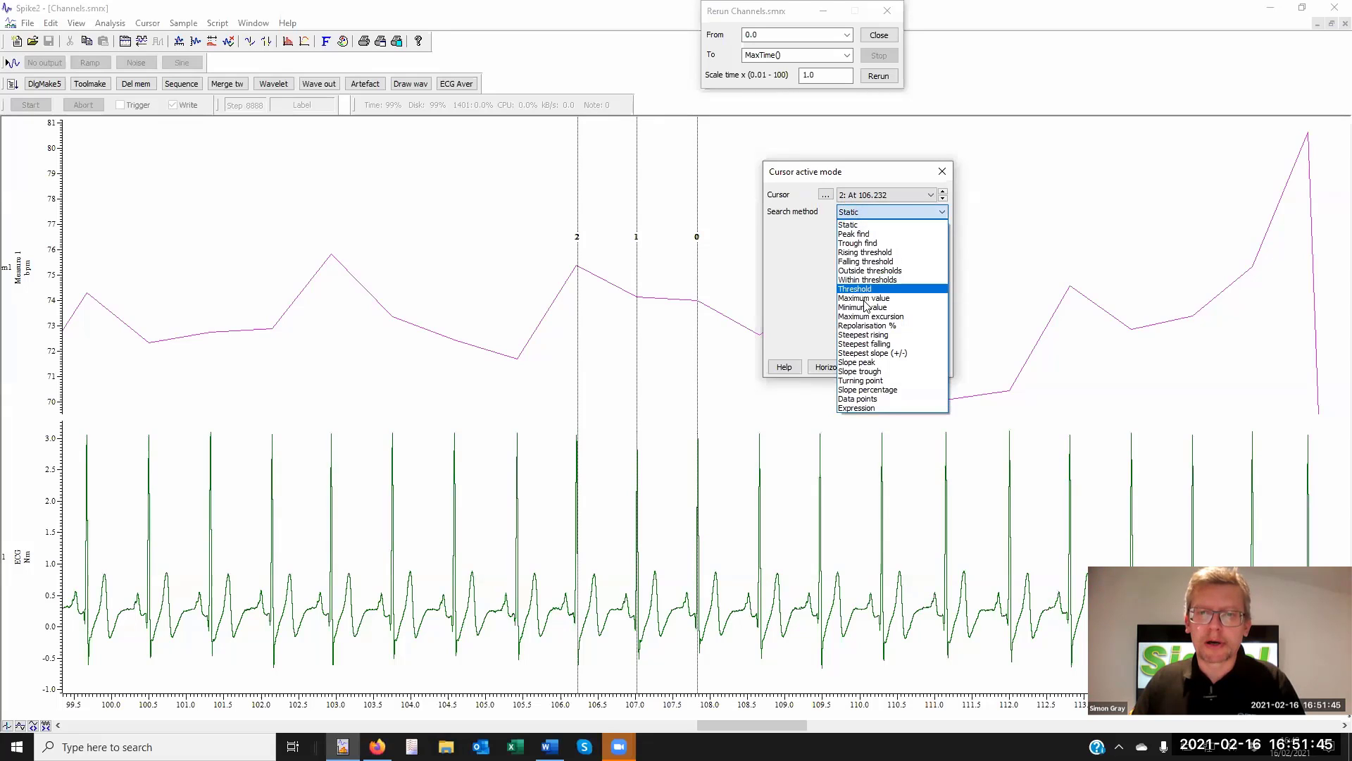
left_click(874, 299)
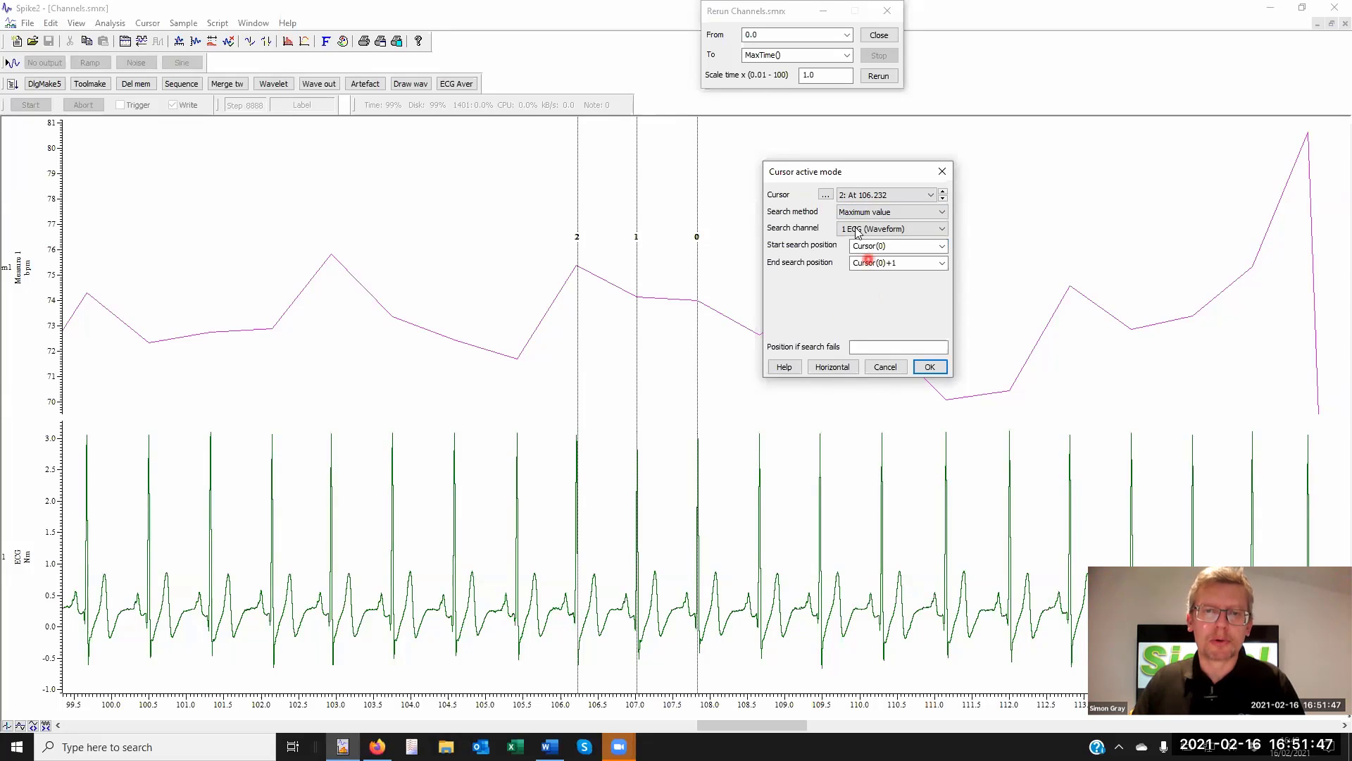
left_click(856, 229)
- Set cursor 2's search range to start at Cursor(0) and end at Cursor(1)
left_click(931, 245)
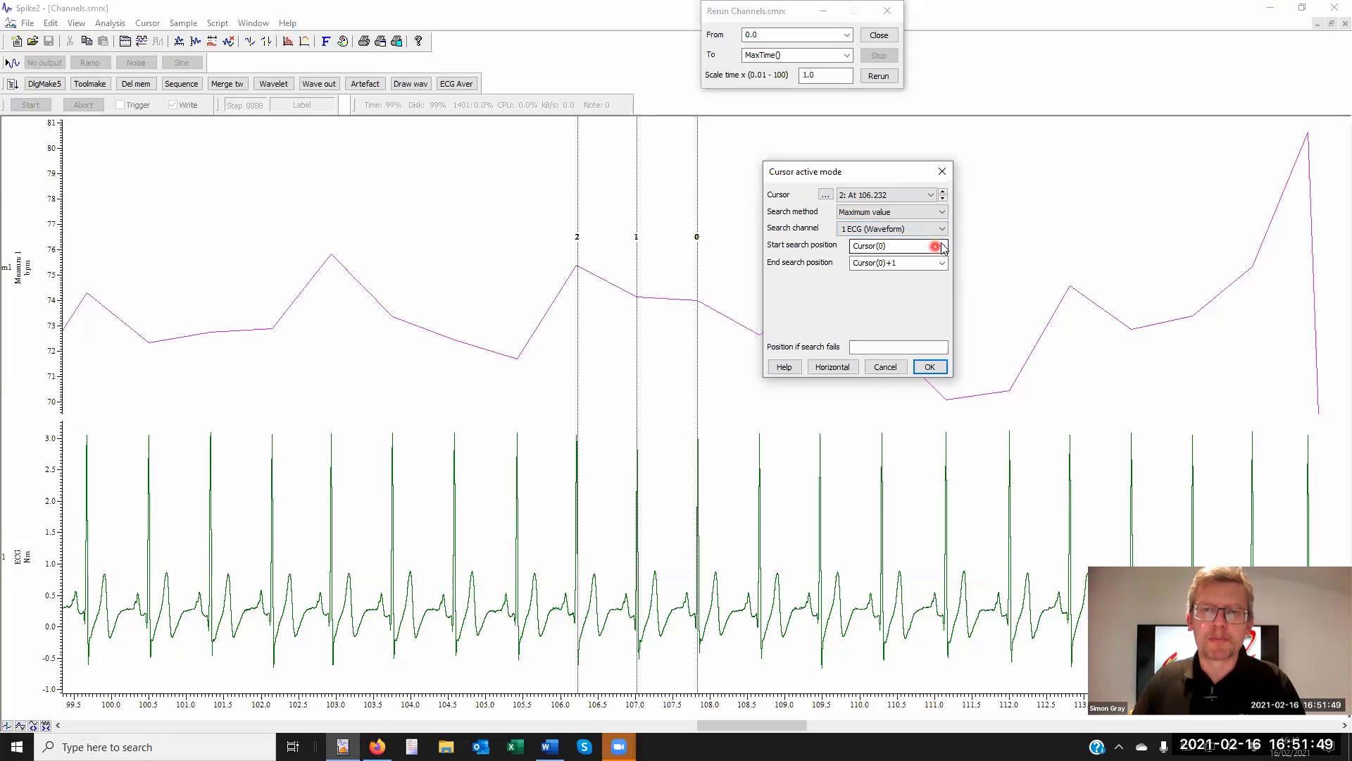
left_click(942, 245)
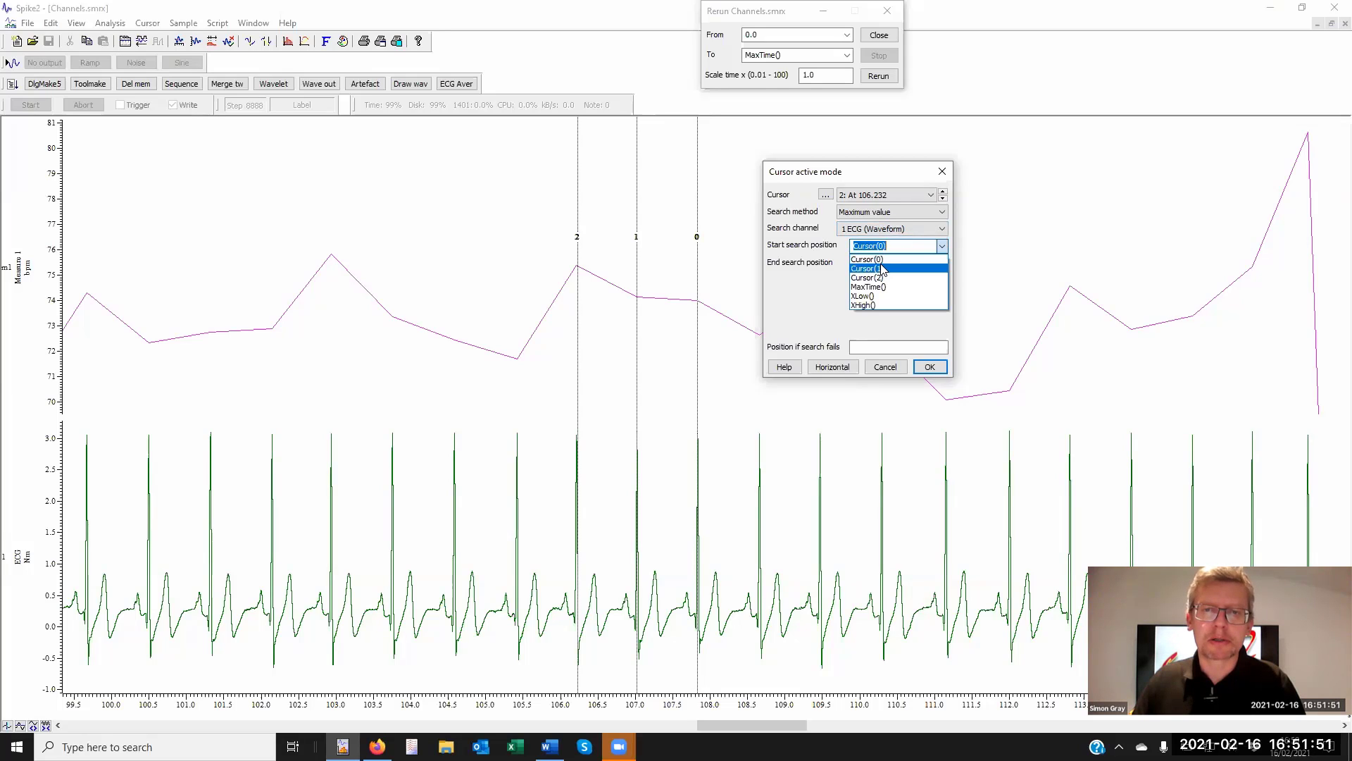
left_click(936, 262)
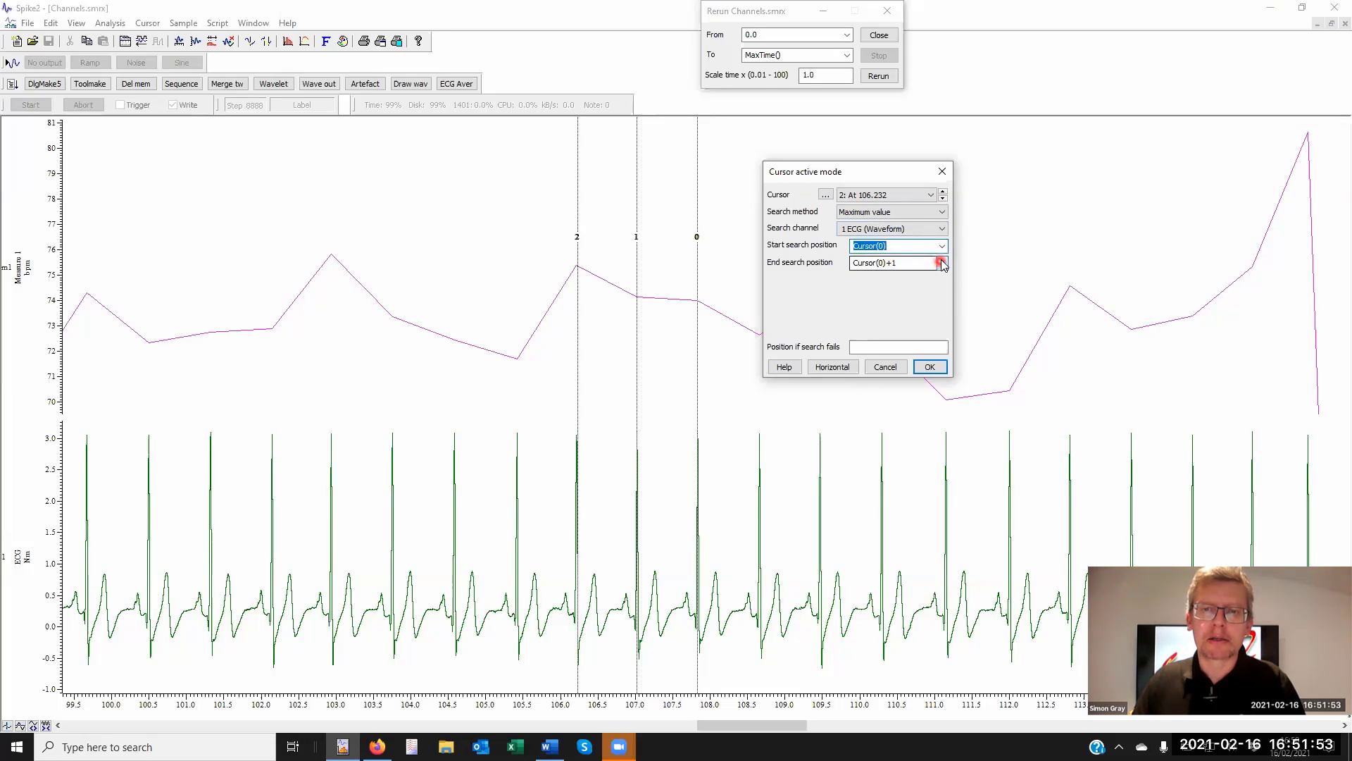
left_click(936, 262)
left_click(883, 294)
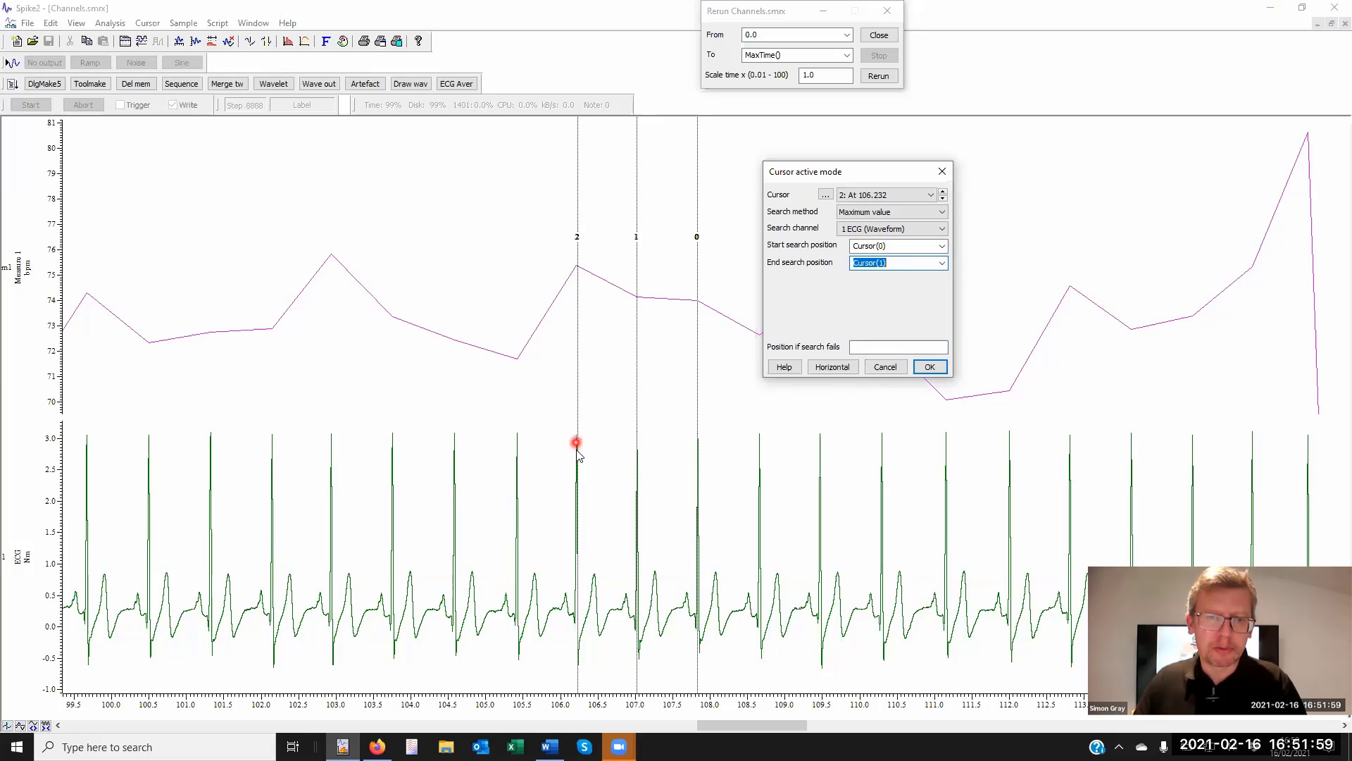
- Offset cursor 2's search range to Cursor(0)+0.01 through Cursor(1)-0.01 and apply the active mode
left_click(925, 247)
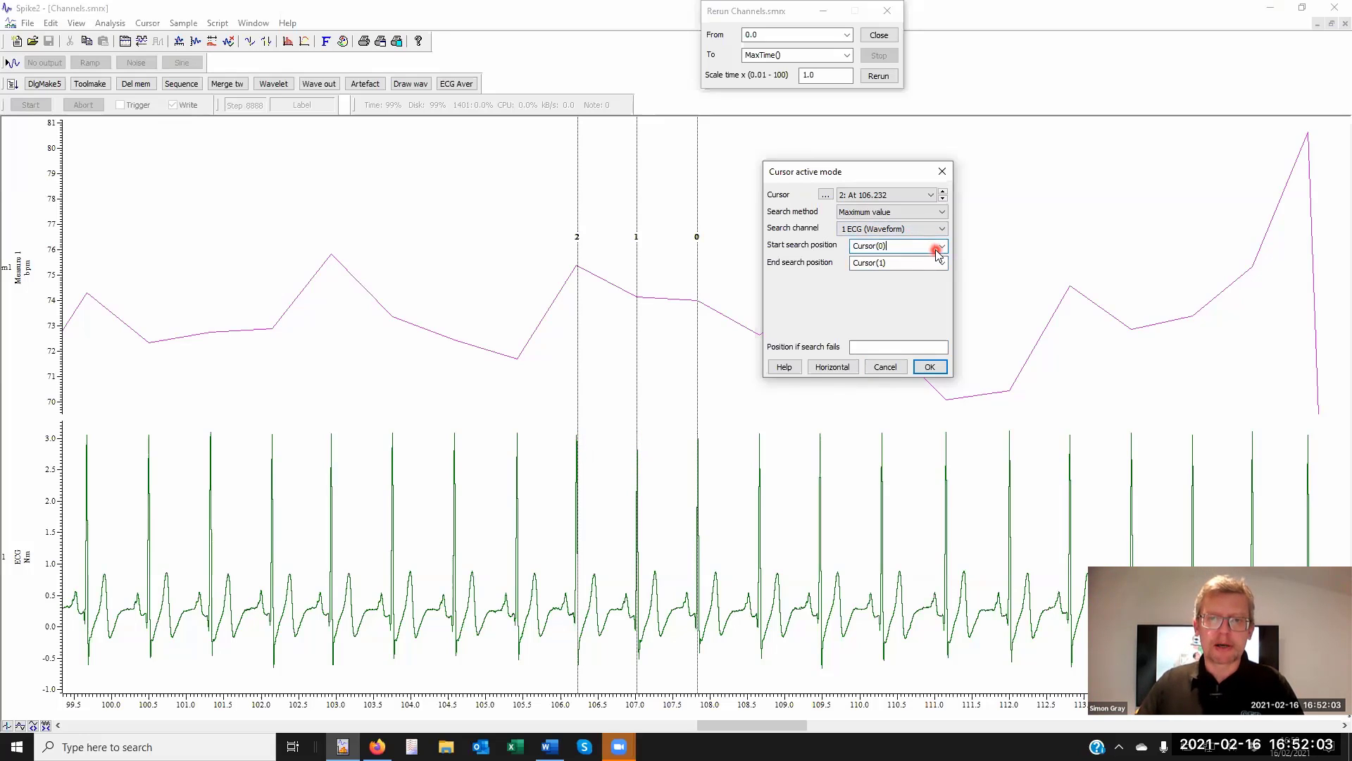
type("+")
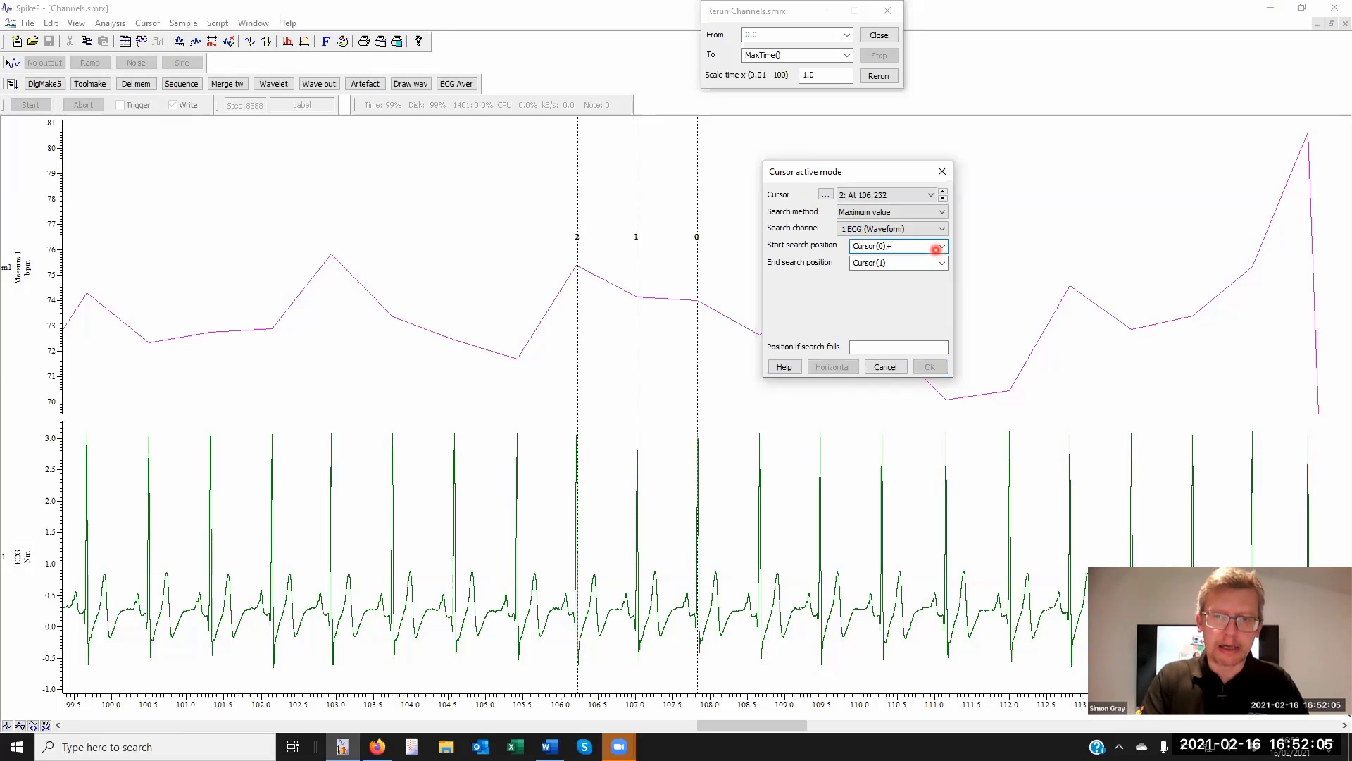
type("0.01")
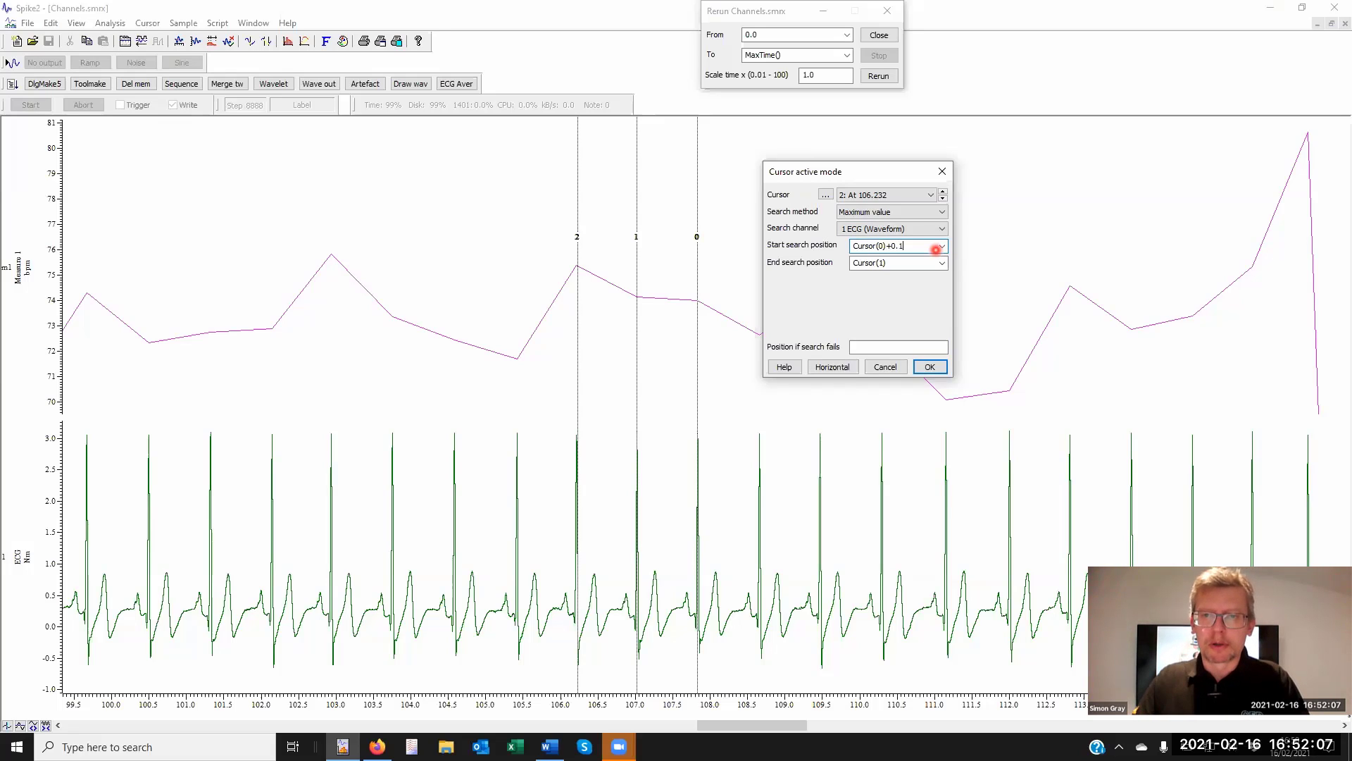
key("Tab")
left_click(912, 265)
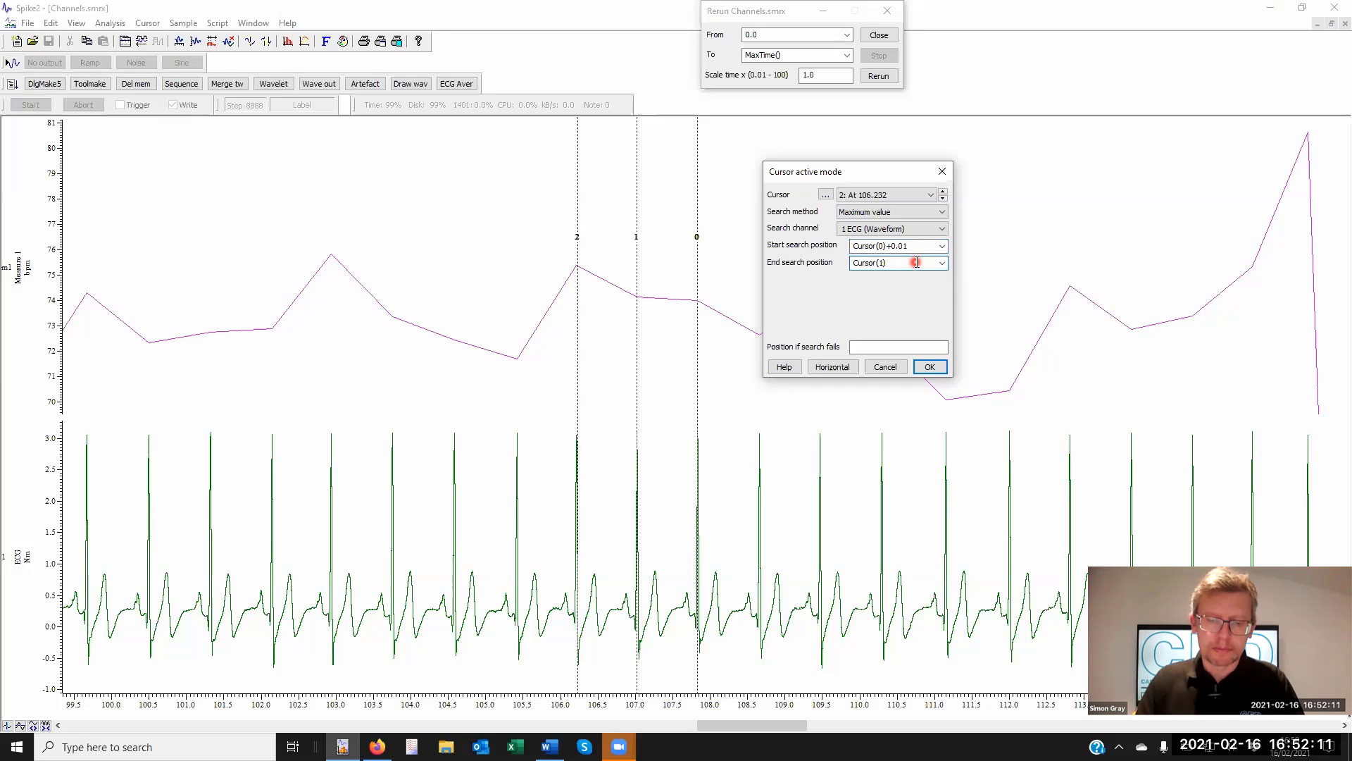
type("-0.01")
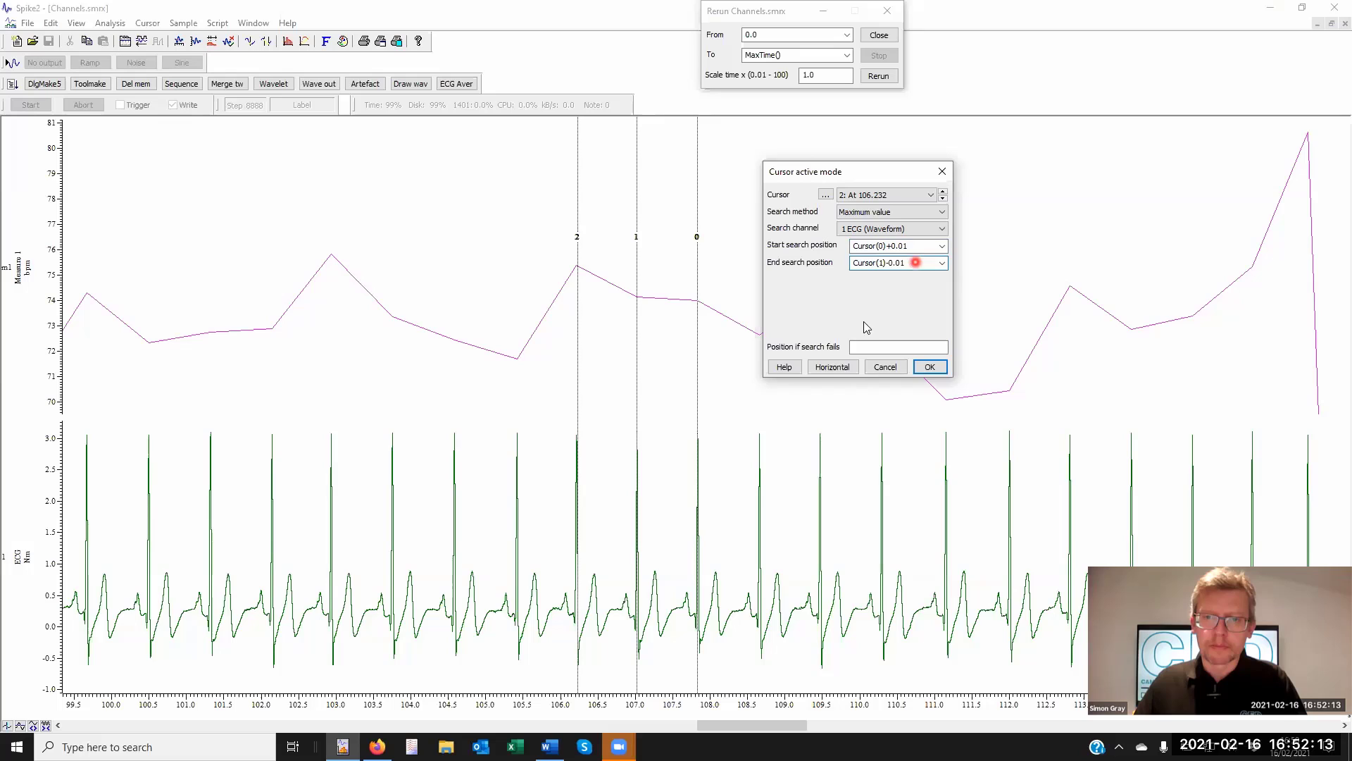
left_click(930, 367)
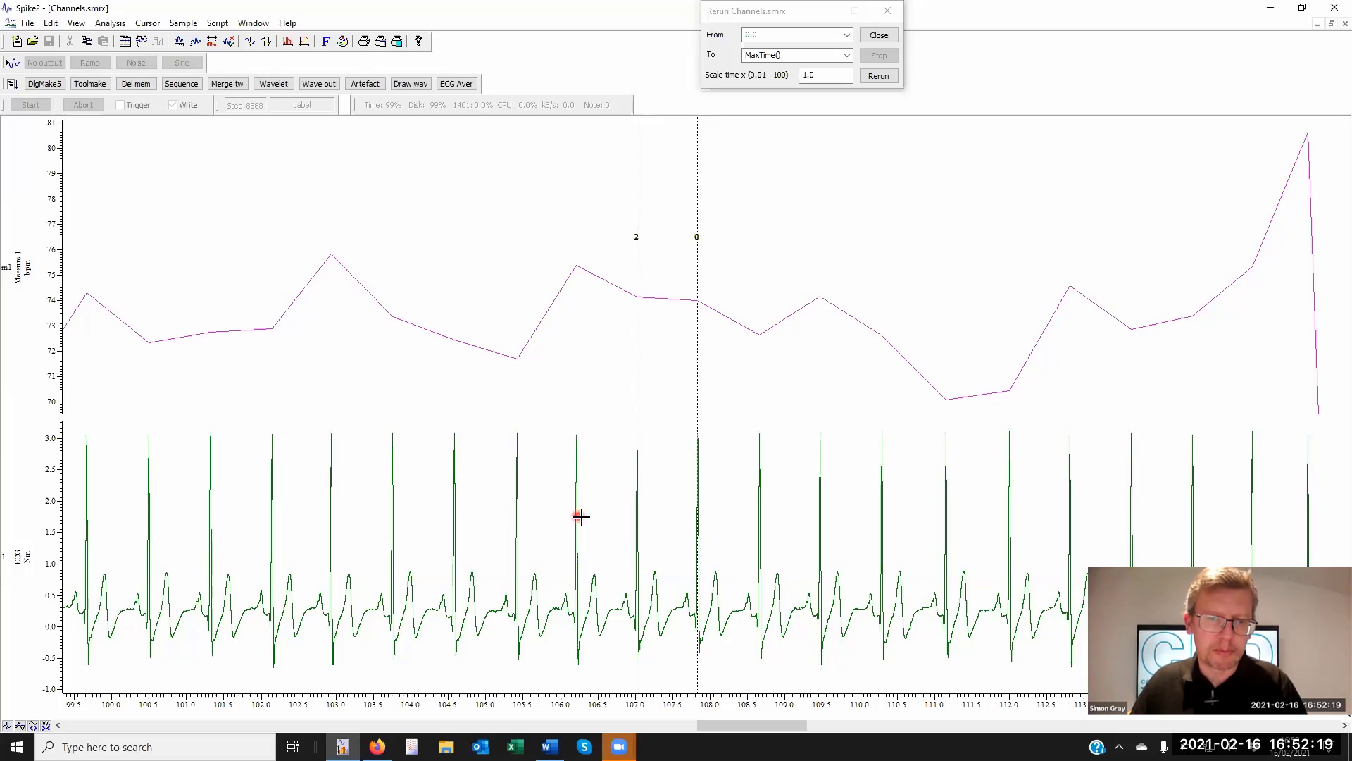
- Widen cursor 2's search offsets to Cursor(0)+0.05 and Cursor(1)-0.05 and apply them for the beat between the two cursors
left_click_drag(628, 498, 713, 495)
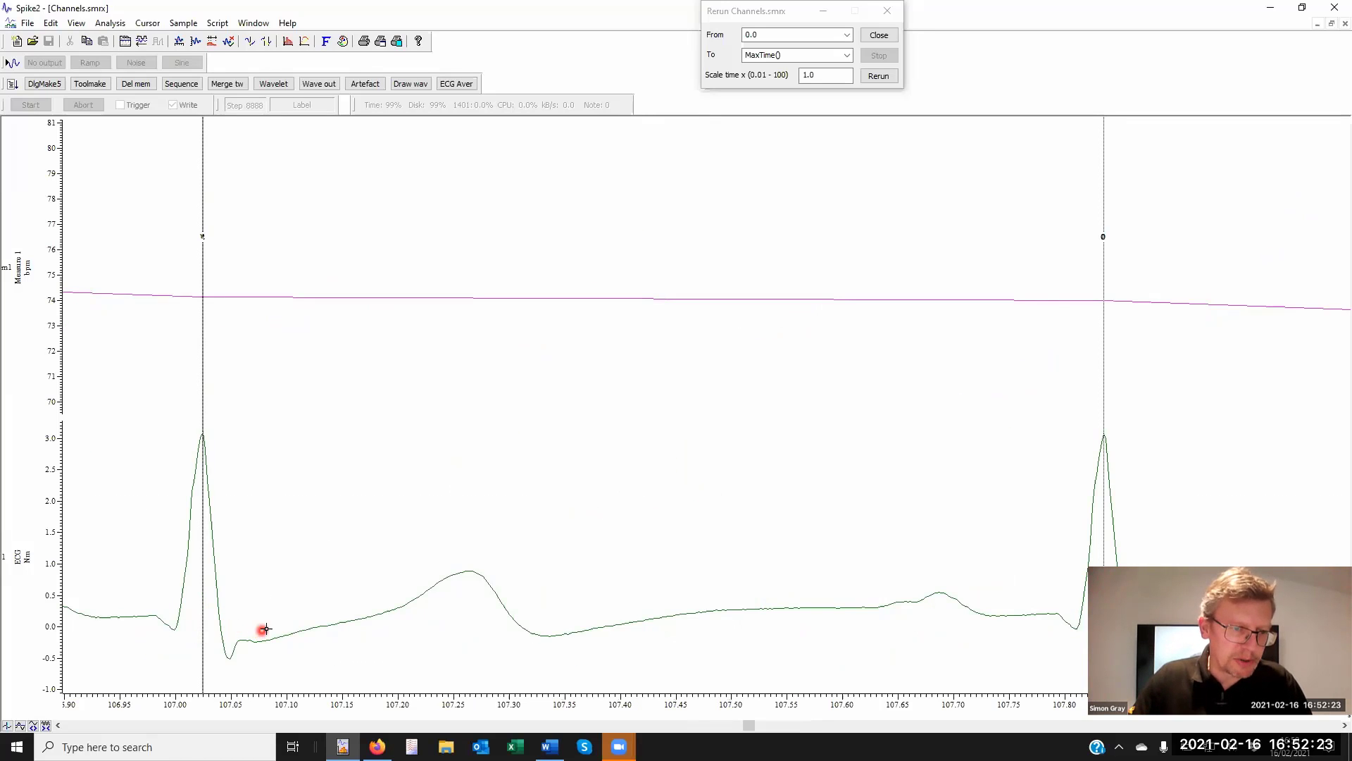
left_click_drag(221, 627, 205, 628)
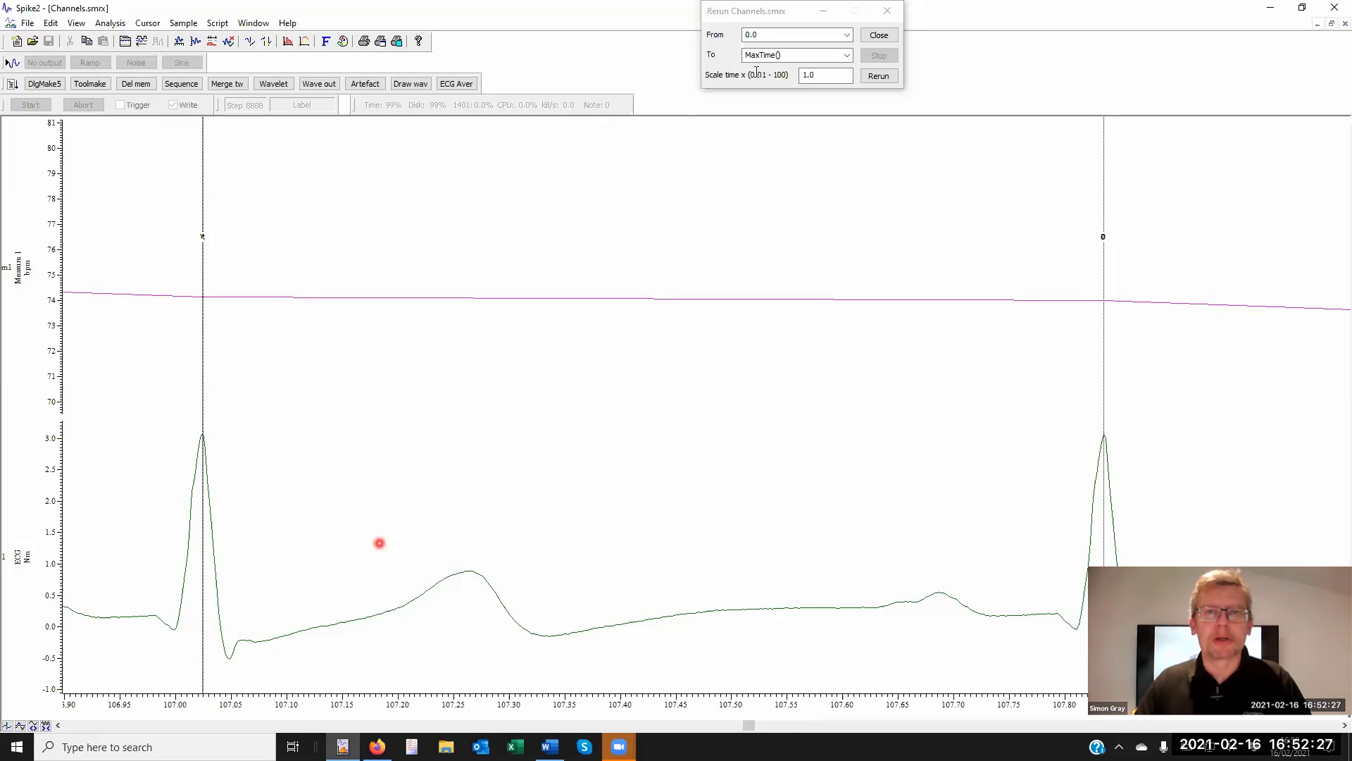
right_click(203, 316)
mouse_move(244, 329)
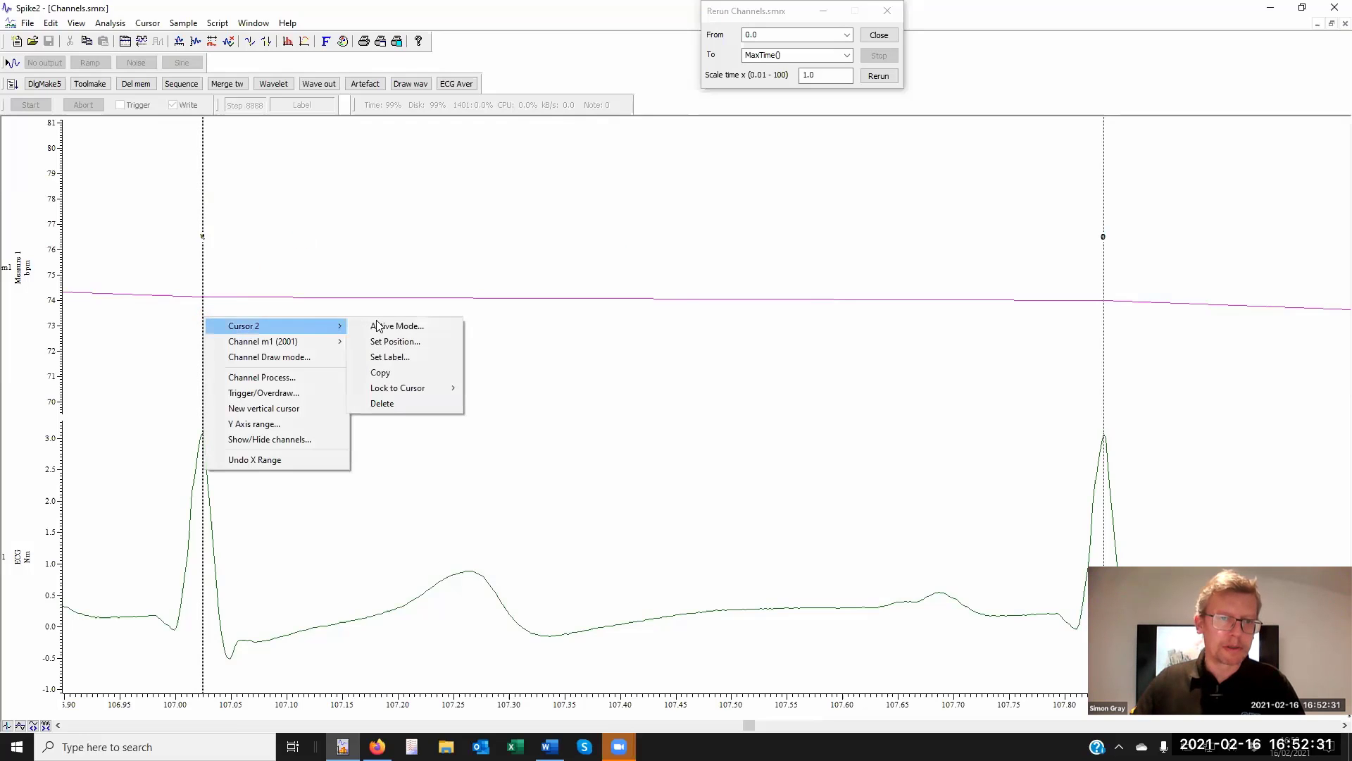
left_click(394, 325)
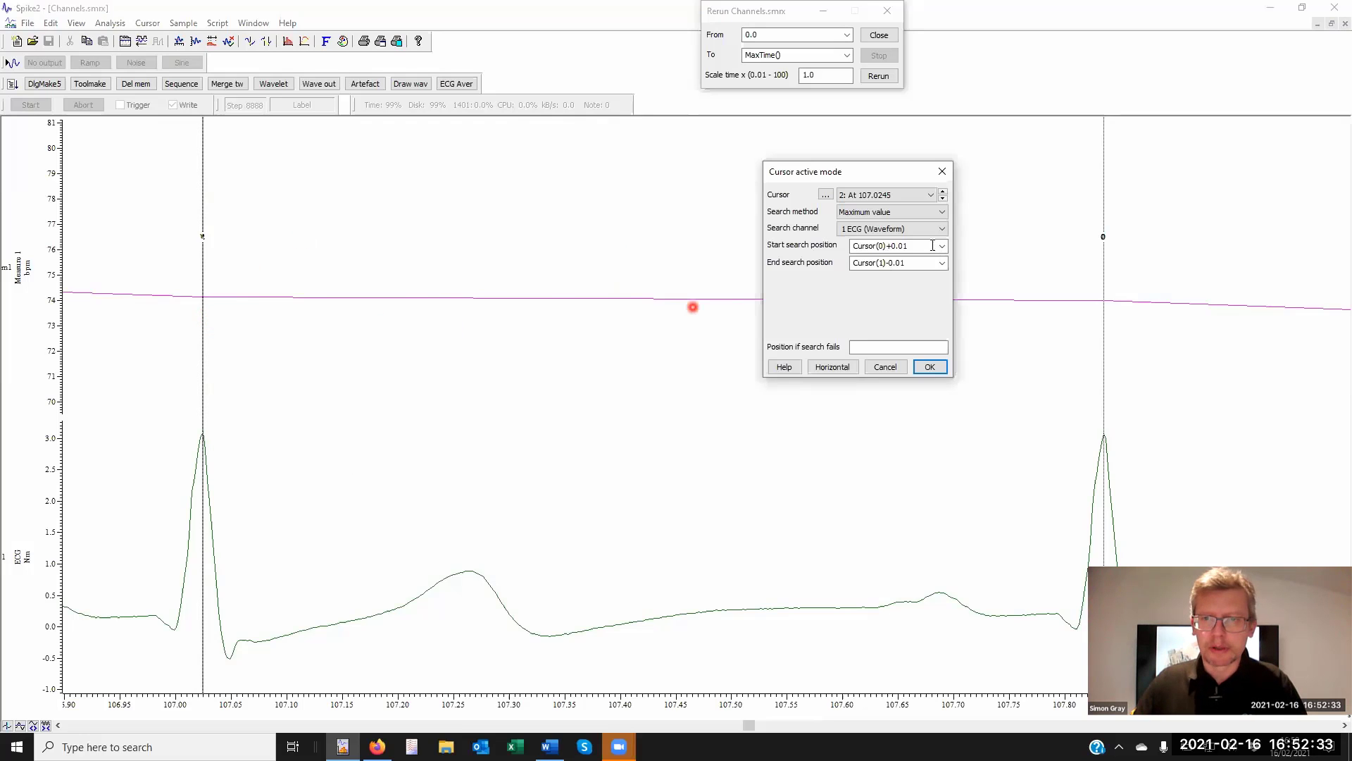
left_click(924, 245)
left_click(910, 246)
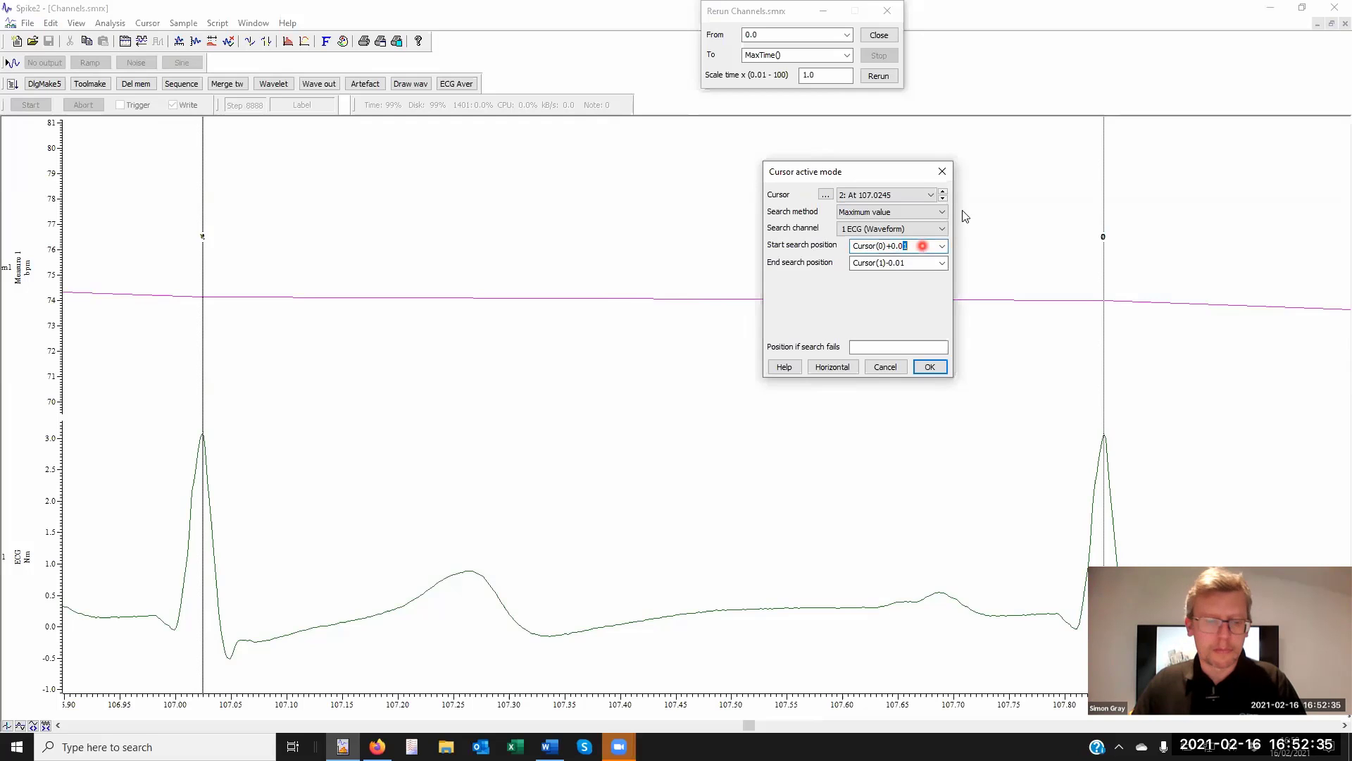
type("5")
left_click(924, 262)
left_click(922, 262)
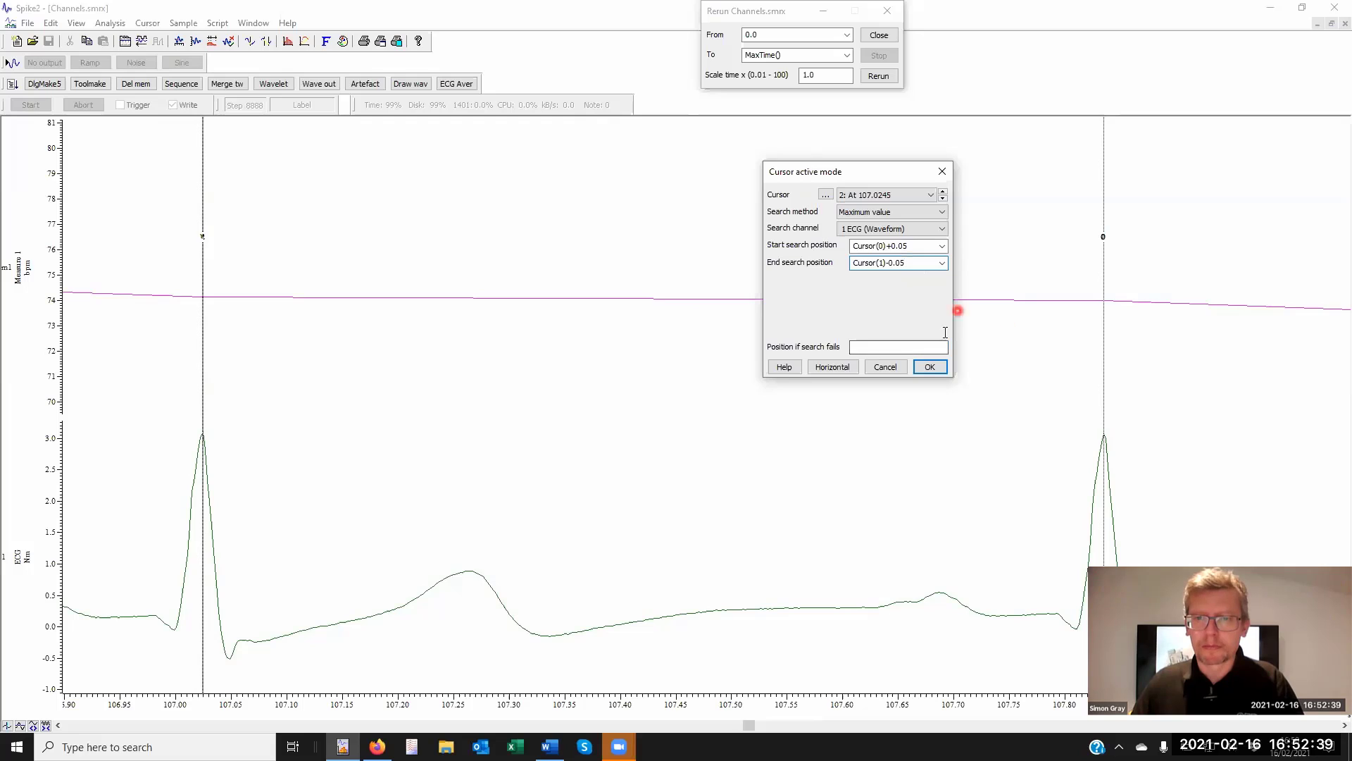
left_click(929, 366)
- Nudge cursor 0 around its ECG peak to re-run cursor 2's search between the peaks
left_click(1103, 259)
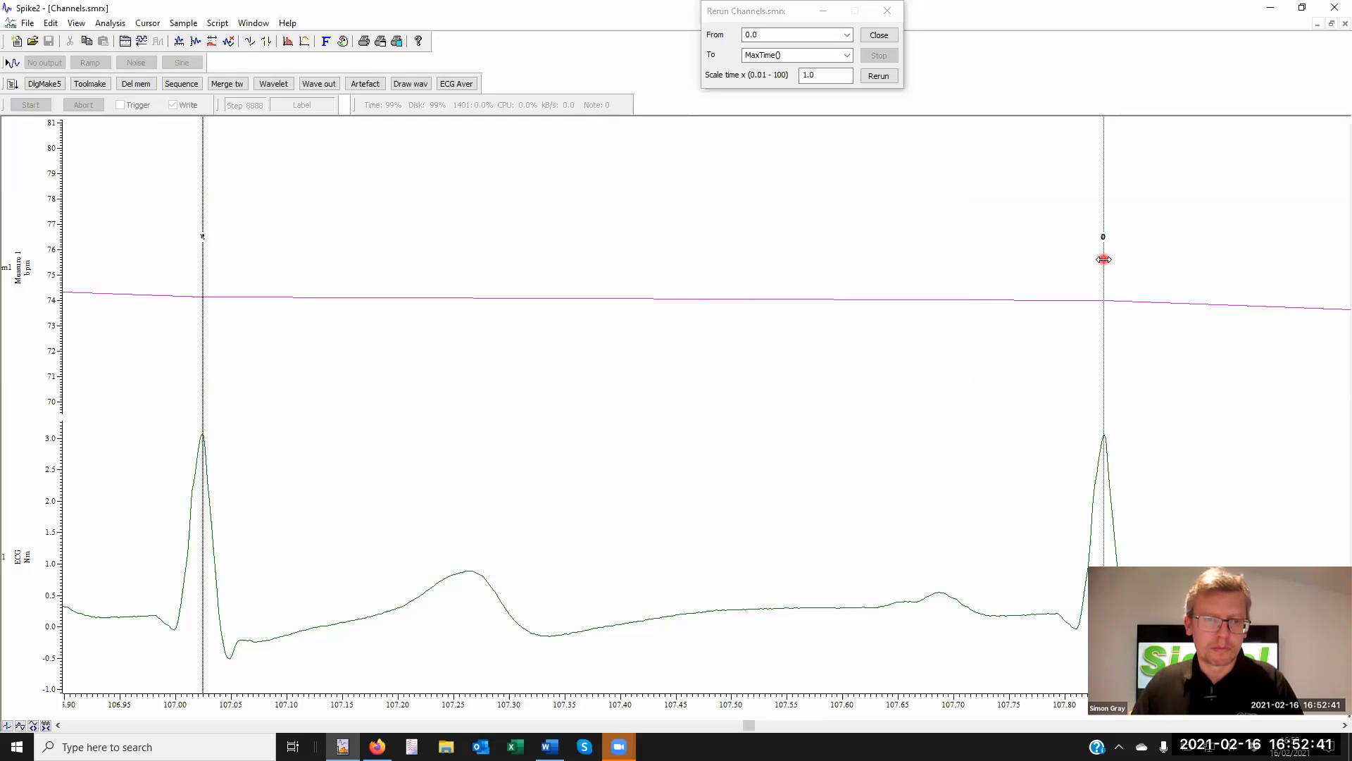
left_click_drag(1088, 265, 1105, 263)
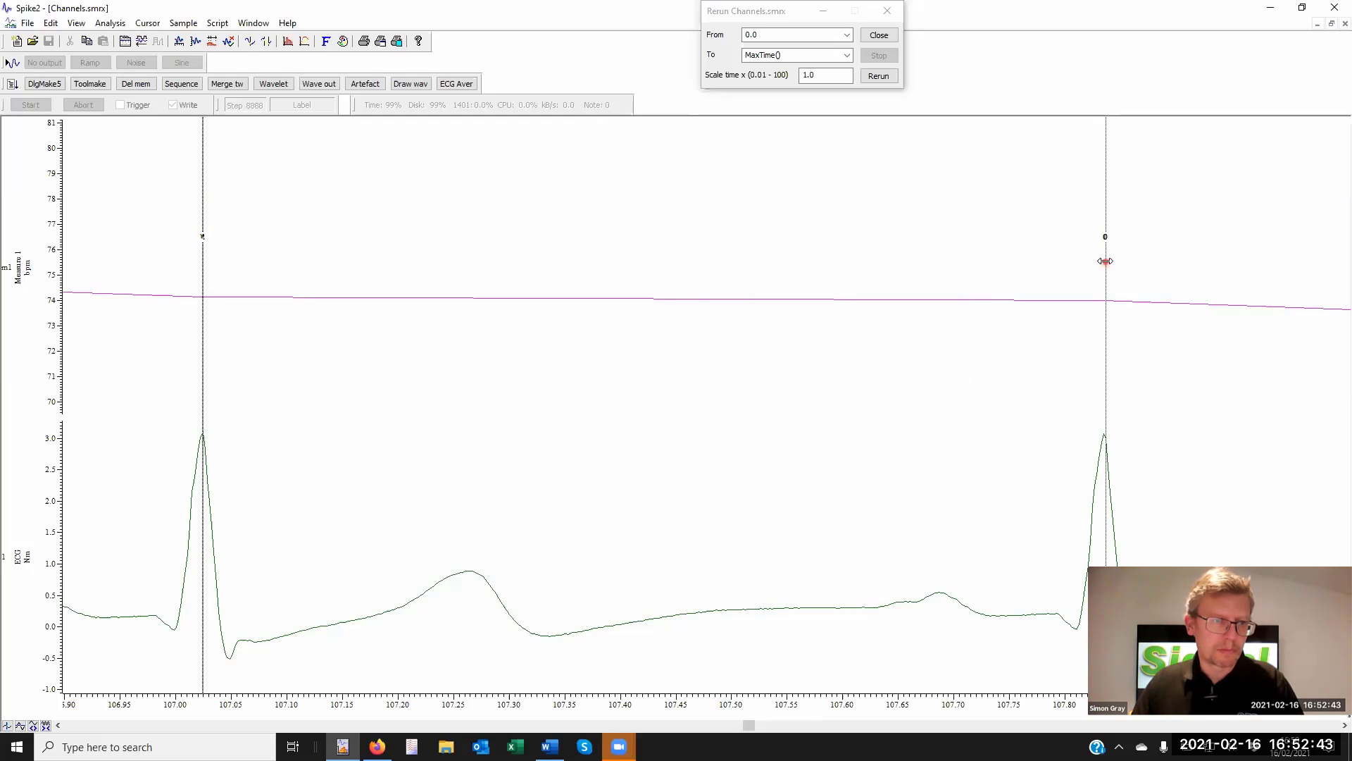
left_click(435, 187)
- Reopen cursor 2's active mode settings to review its search range
left_click(209, 343)
right_click(202, 356)
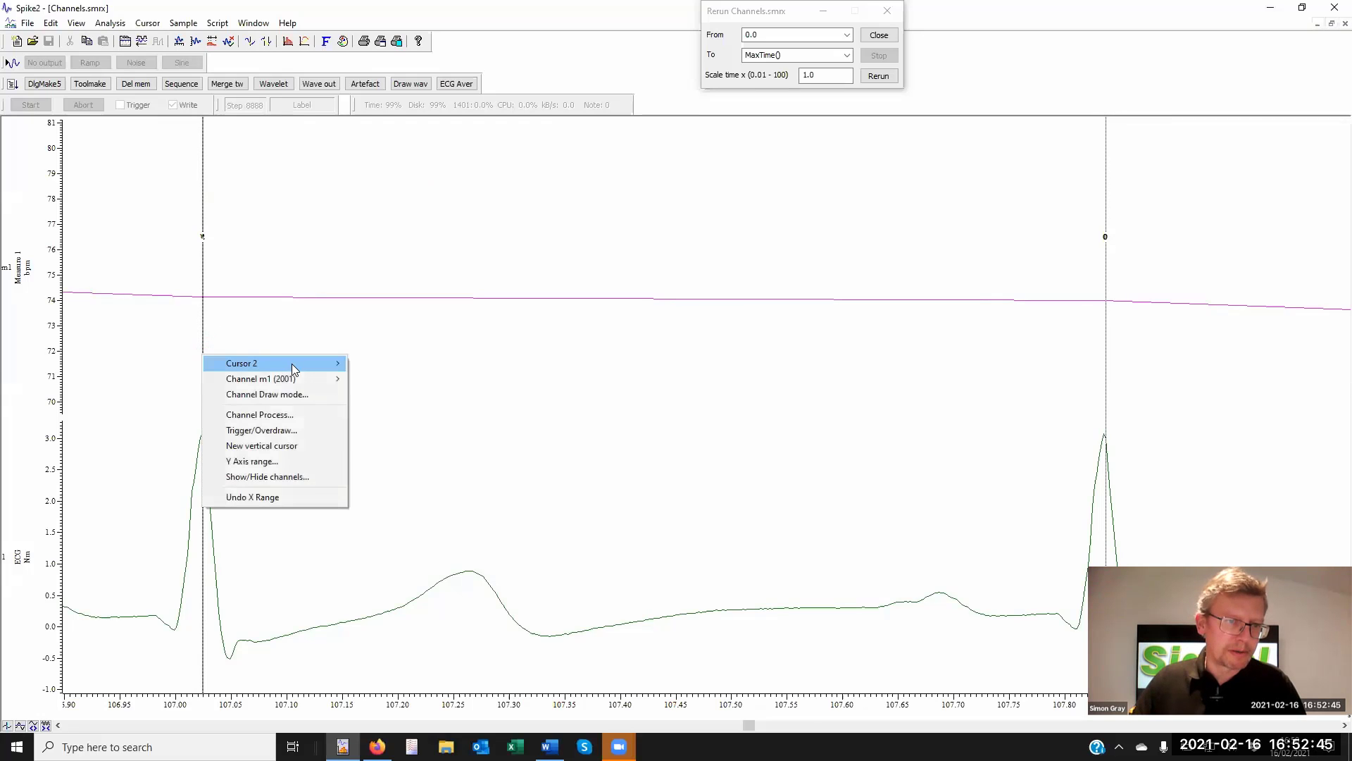
mouse_move(338, 356)
left_click(434, 353)
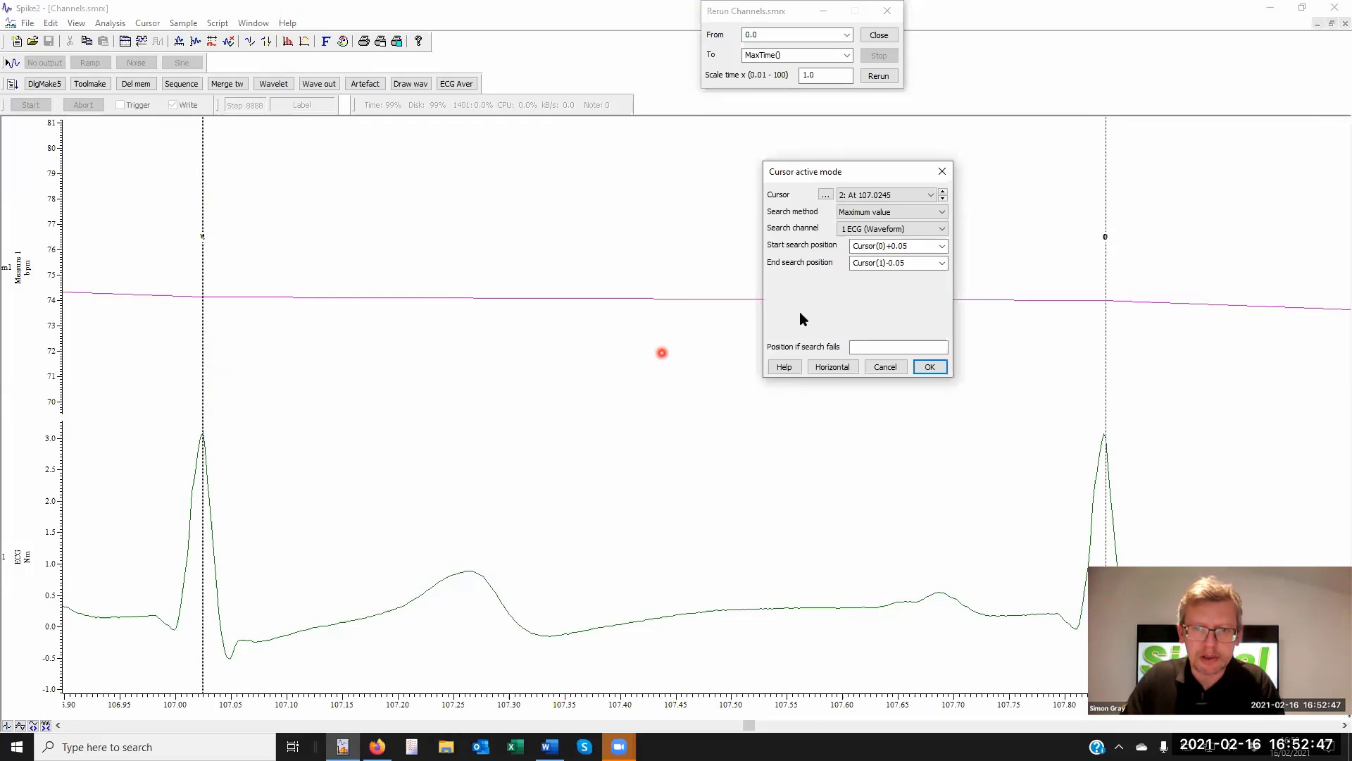
left_click(879, 234)
left_click(873, 246)
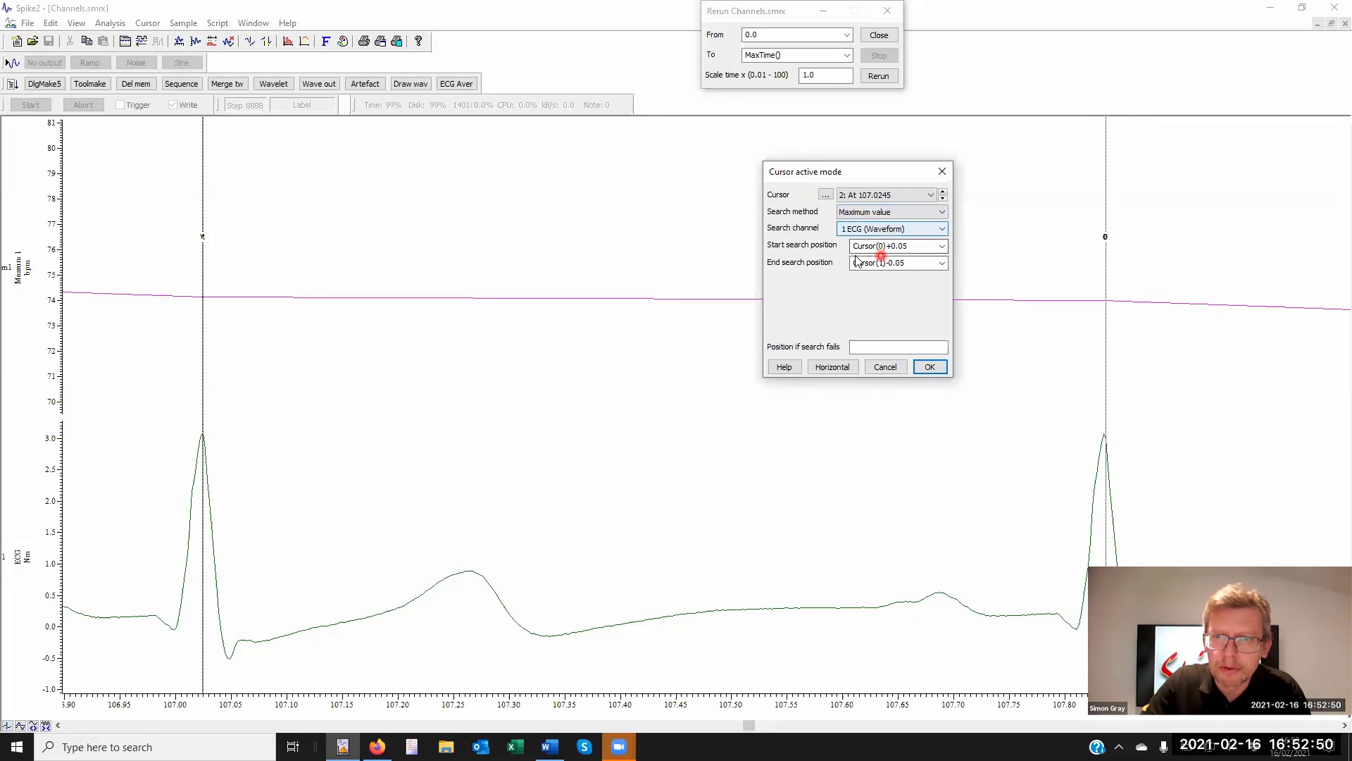
- Try starting cursor 2's search at Cursor(0)-0.05, and undo the edit
left_click(920, 243)
double_click(896, 246)
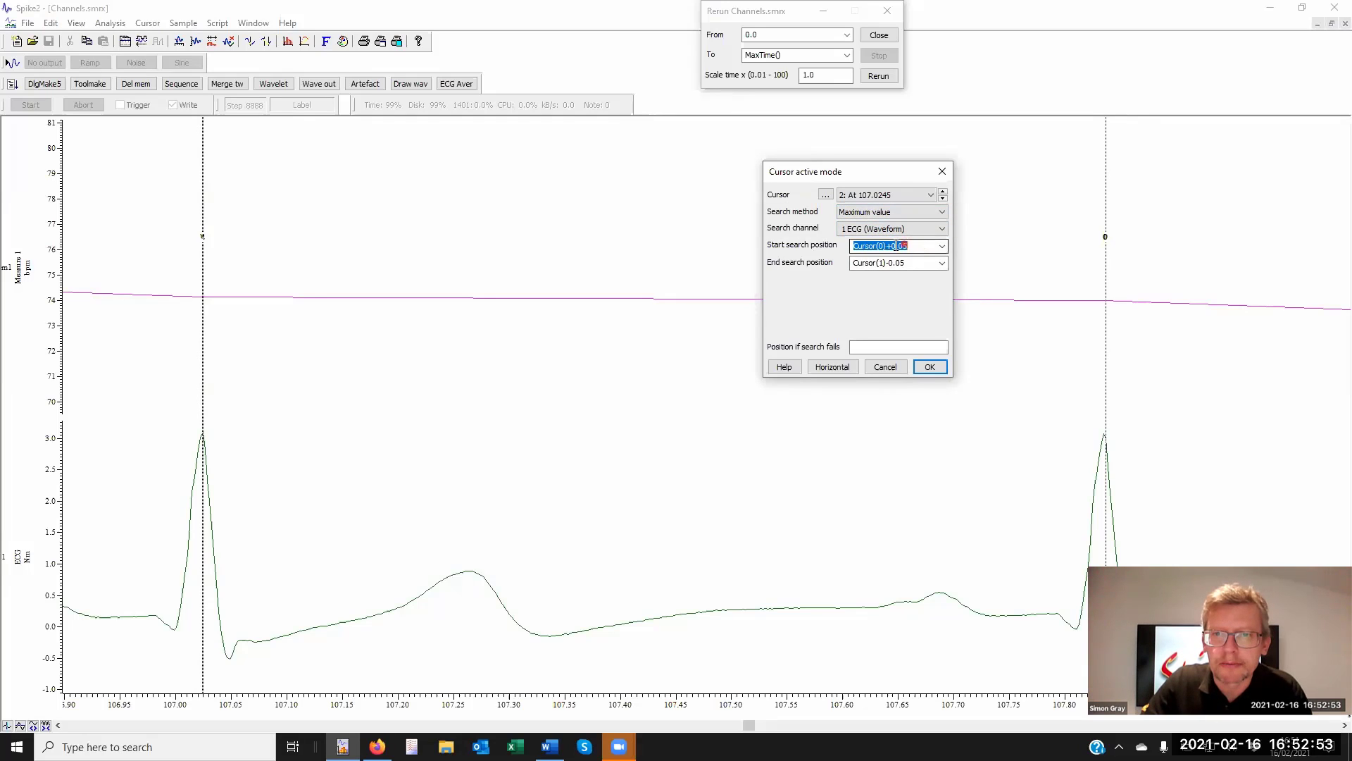
left_click_drag(891, 247, 896, 250)
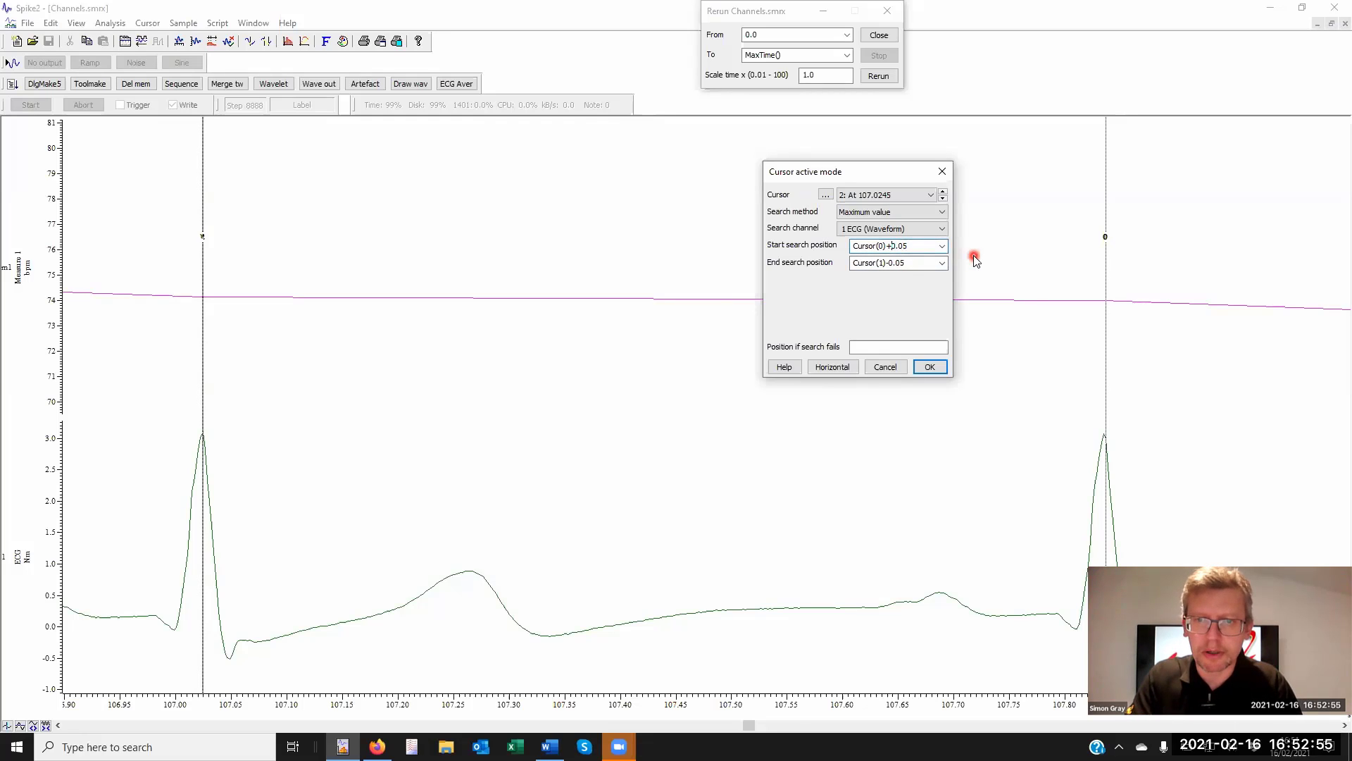
type("-")
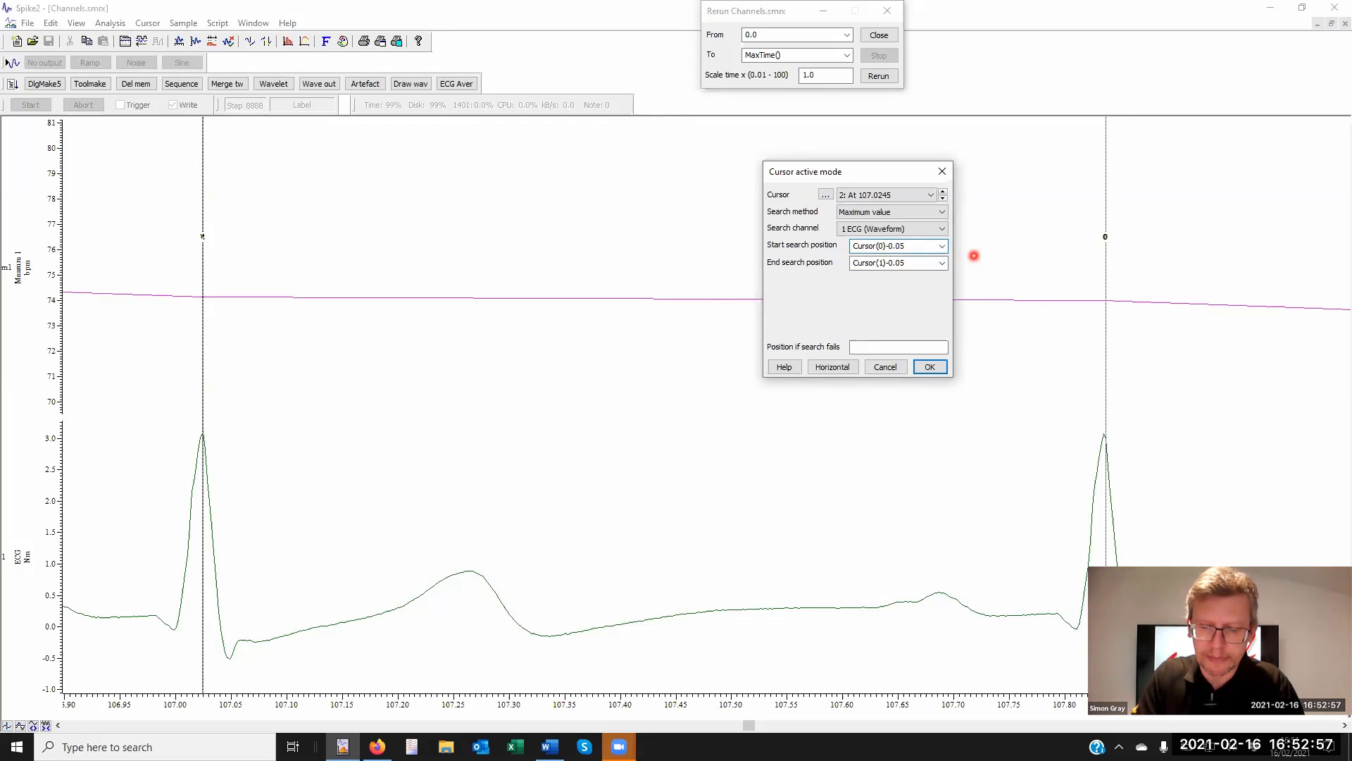
key("ctrl+z")
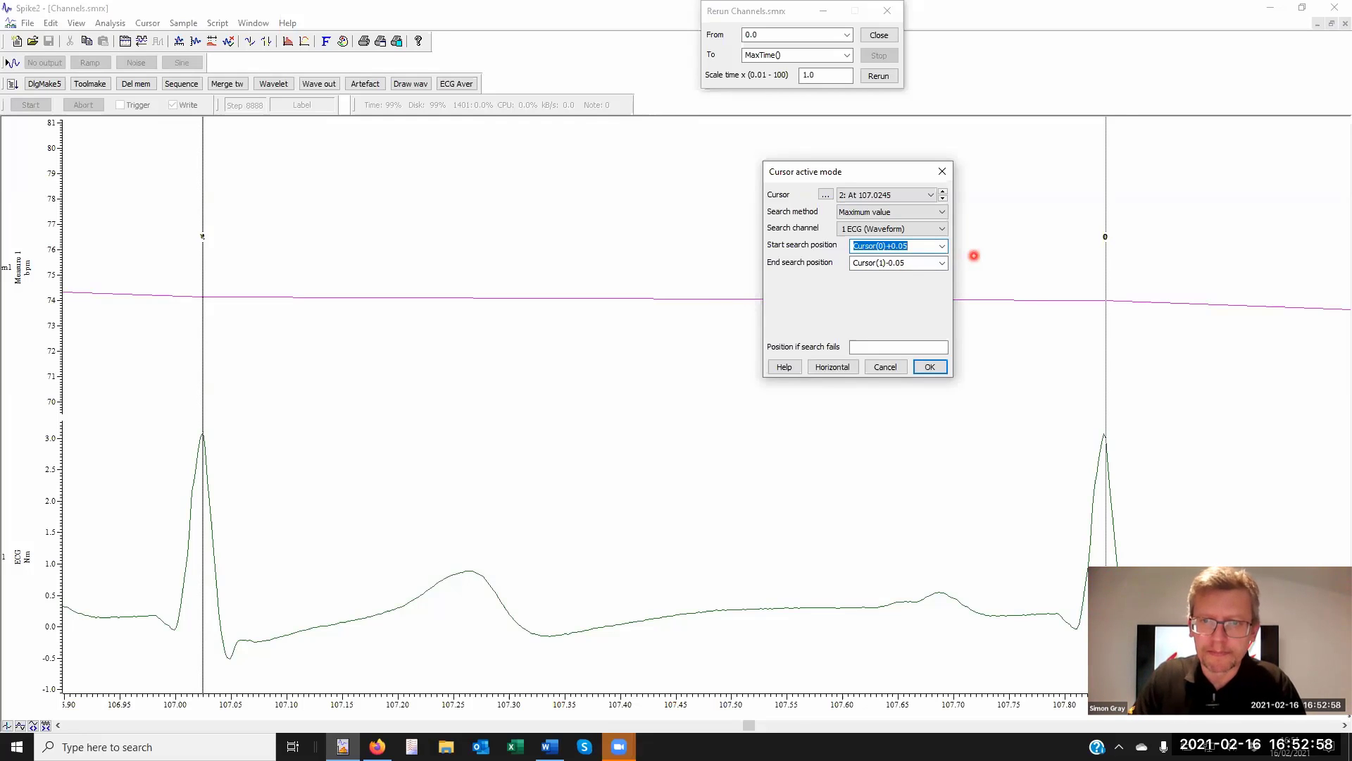
- Change cursor 2's end search position to Cursor(1)+0.05 and apply the active mode
double_click(894, 263)
left_click_drag(889, 263, 876, 263)
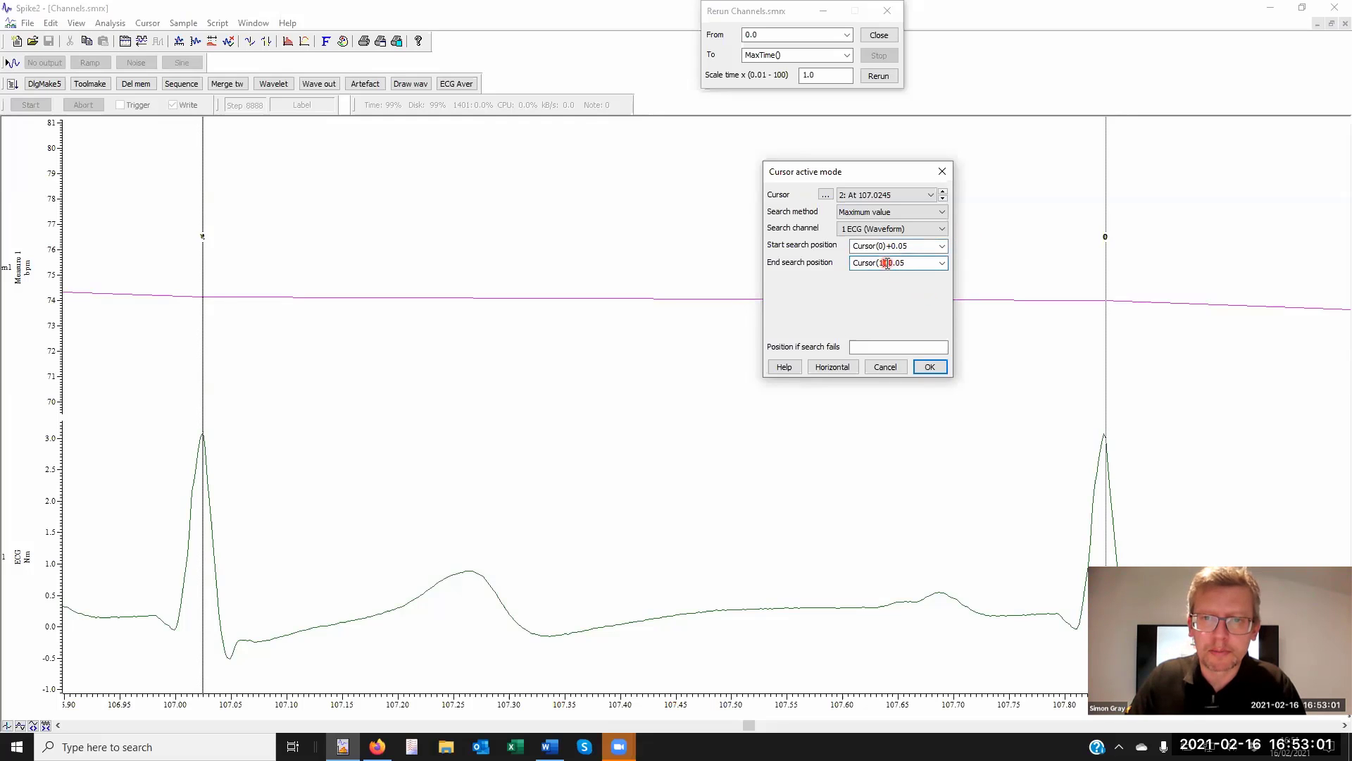
double_click(887, 263)
left_click(891, 264)
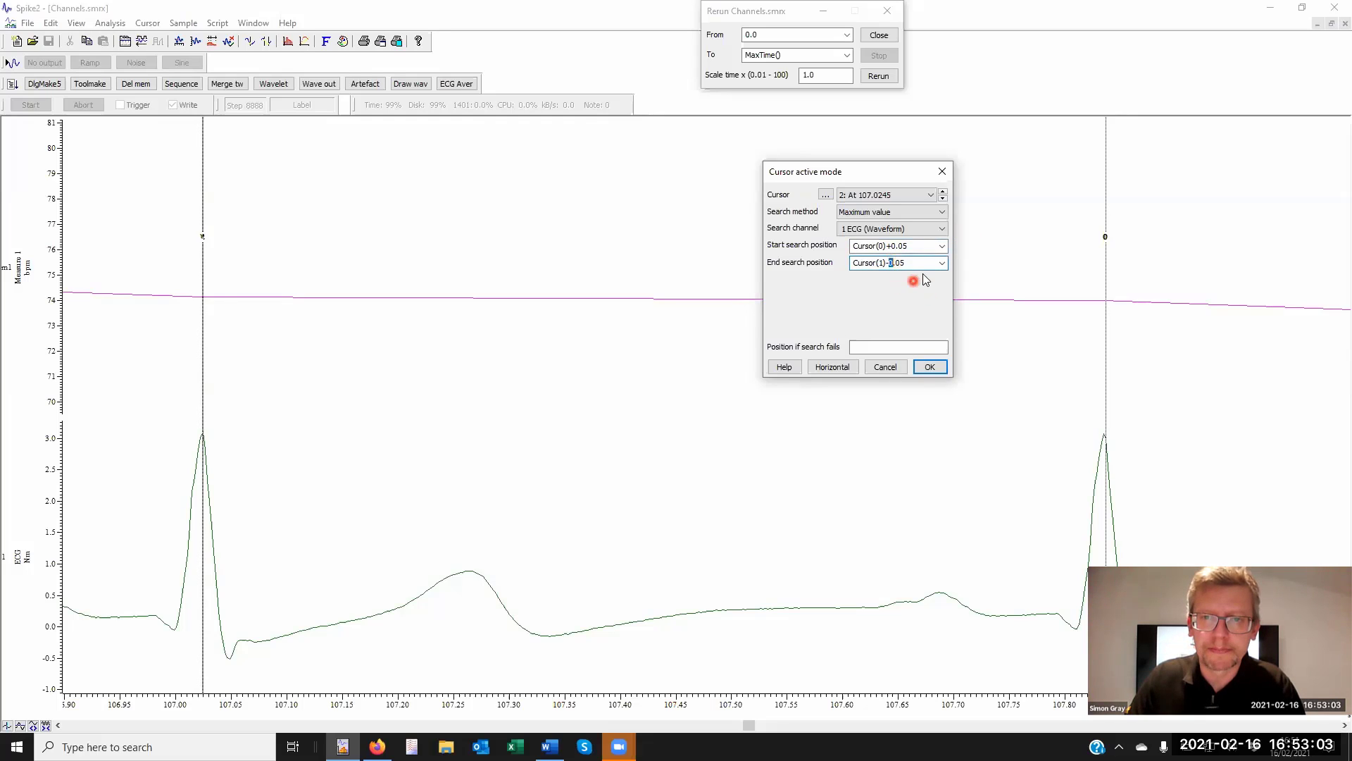
key("BackSpace")
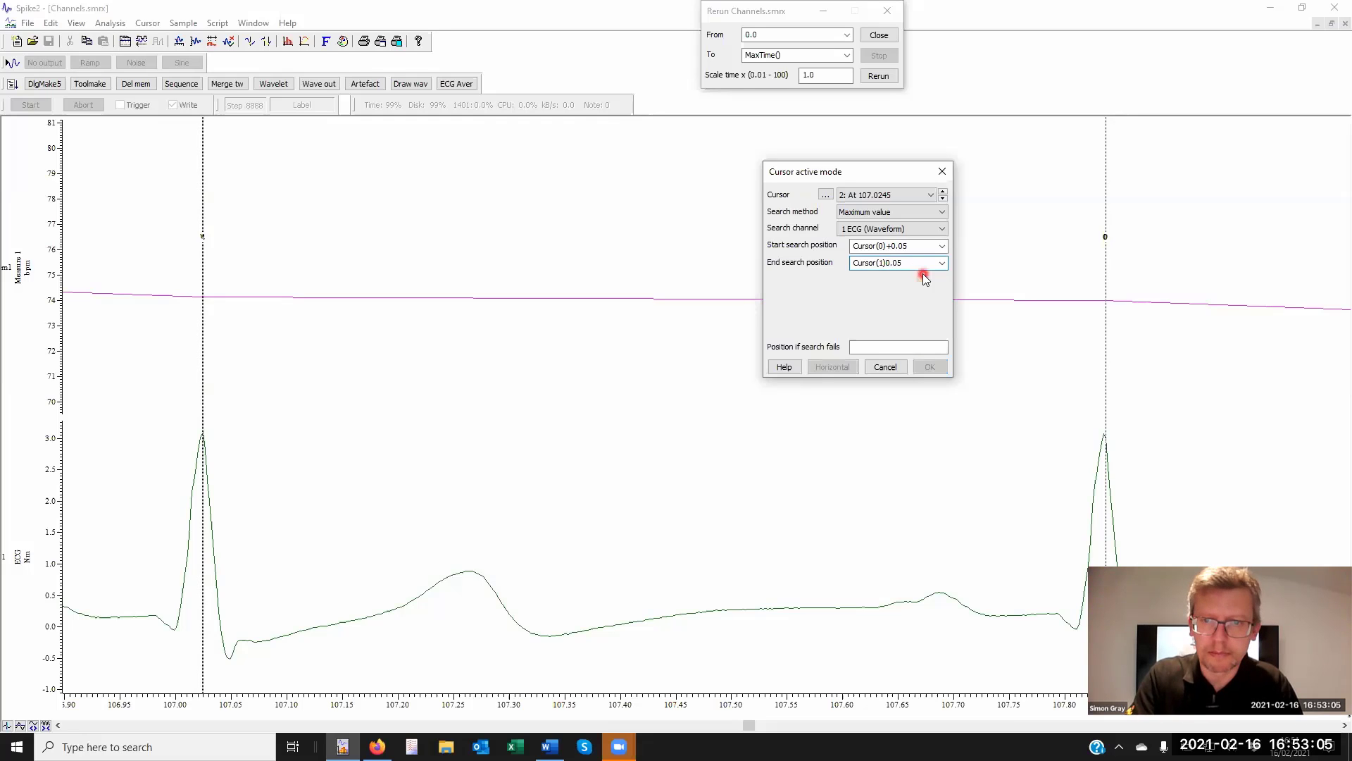
type("+")
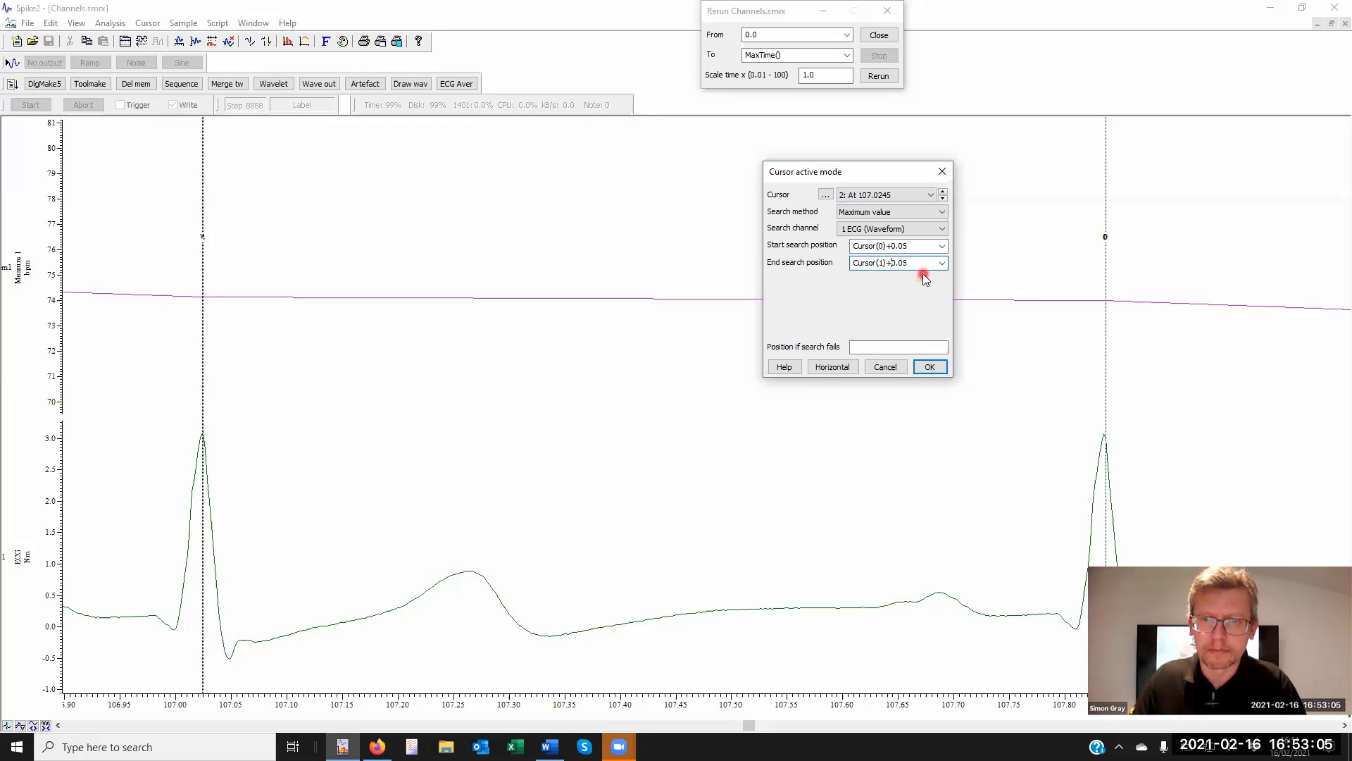
left_click(930, 367)
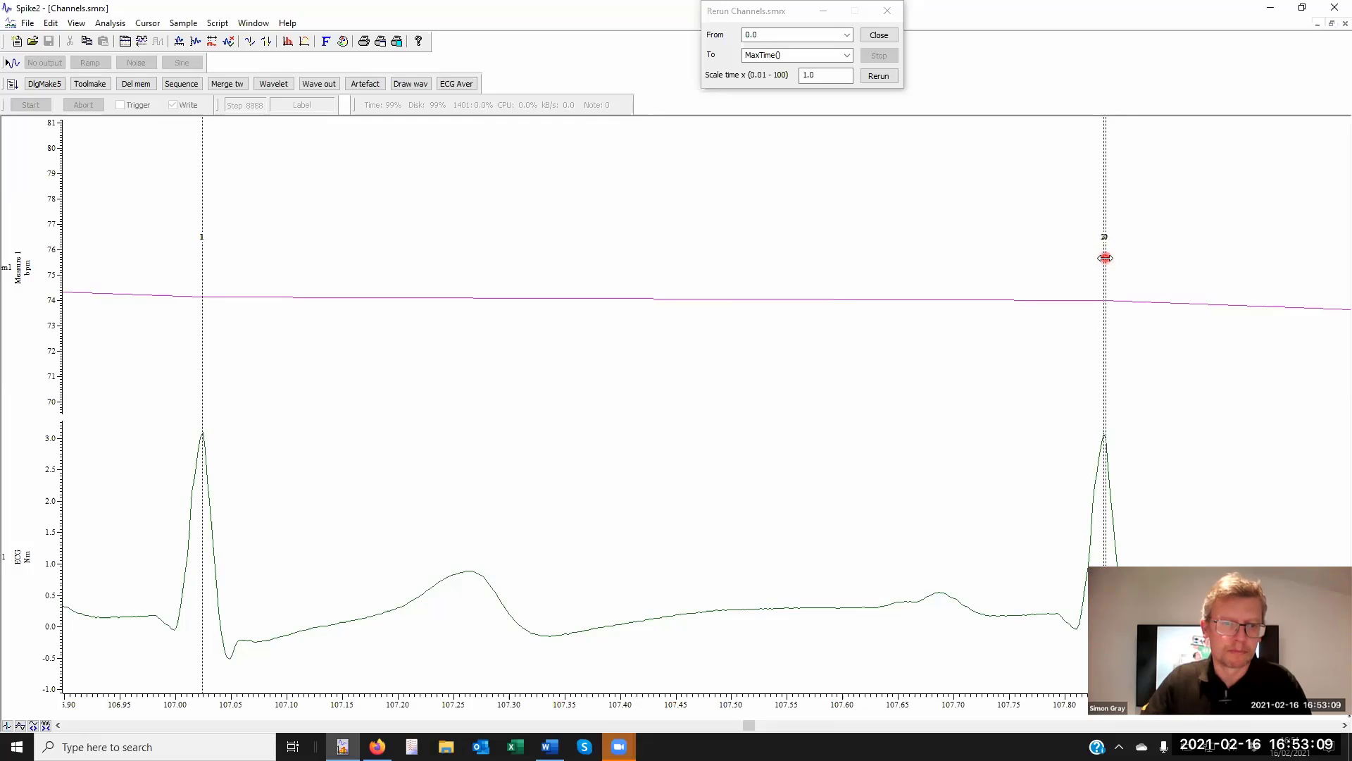
- Nudge cursor 0 at its ECG peak to retest cursor 2, and inspect the span around that peak
left_click_drag(1110, 256, 1094, 261)
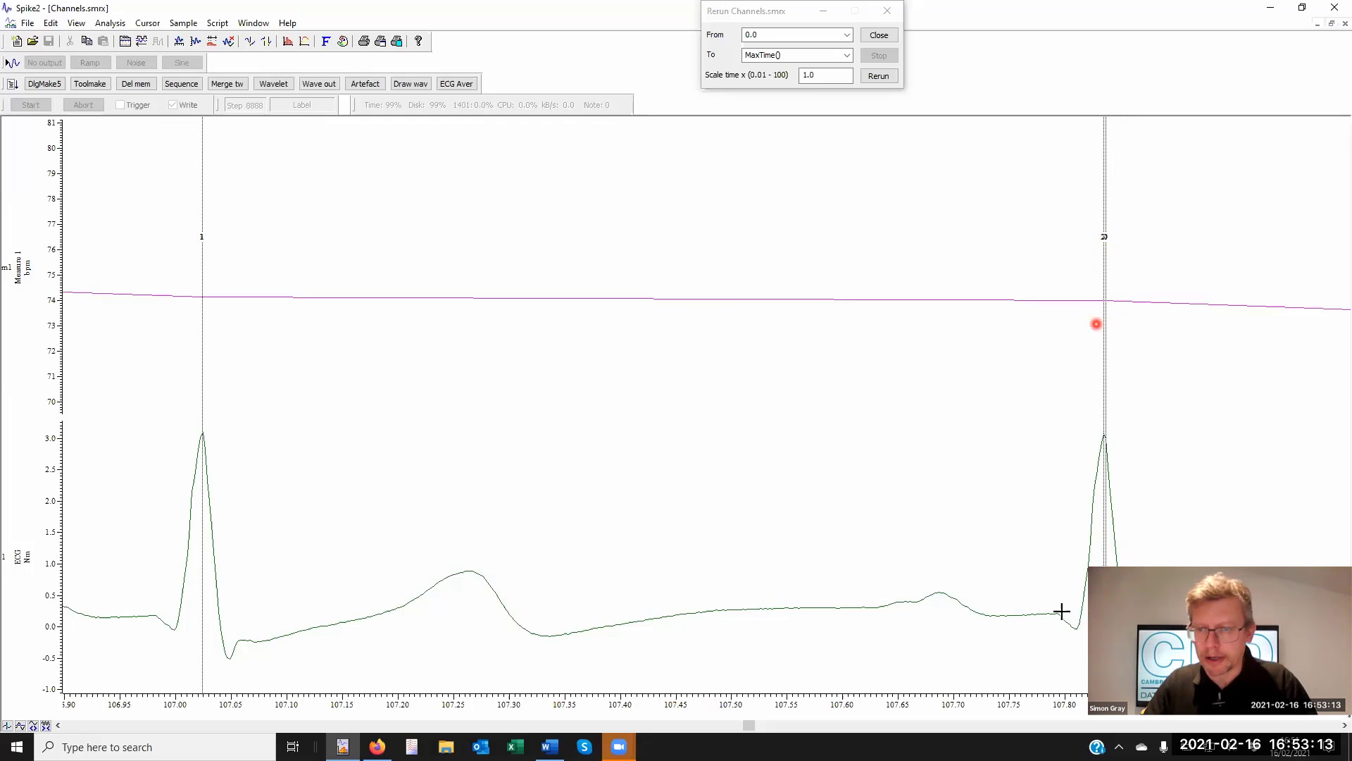
left_click_drag(1041, 606, 1095, 597)
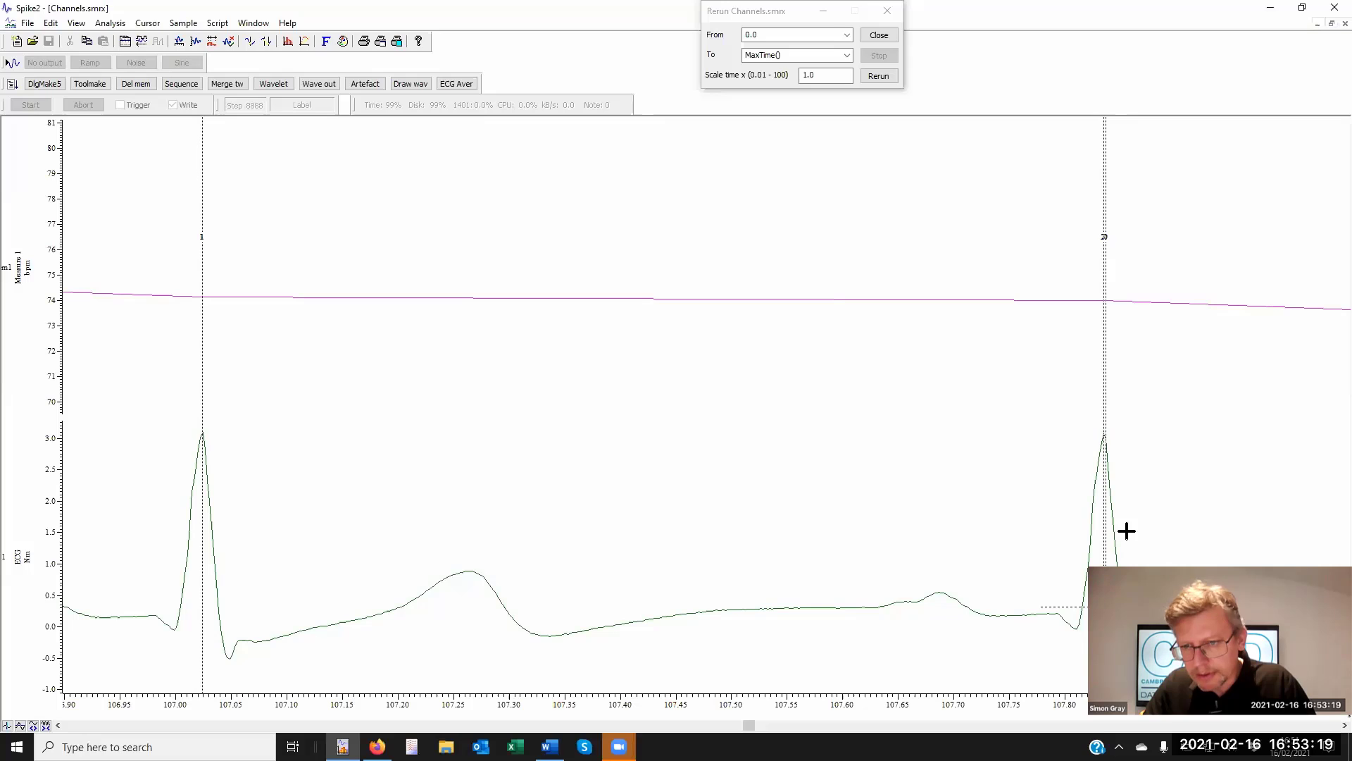
- Reopen cursor 2's active mode settings and set its start search position to Cursor(1)+0.05
right_click(1105, 370)
mouse_move(1117, 368)
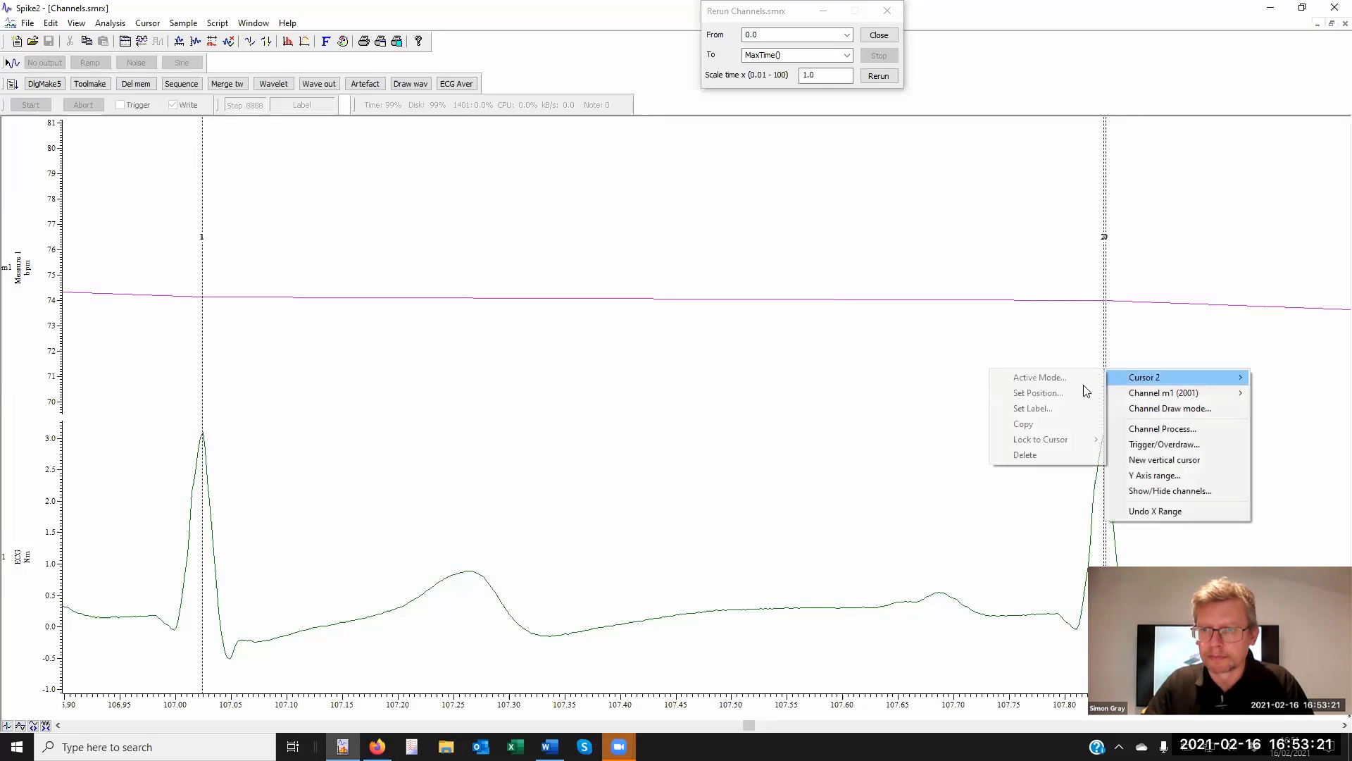
left_click(1032, 377)
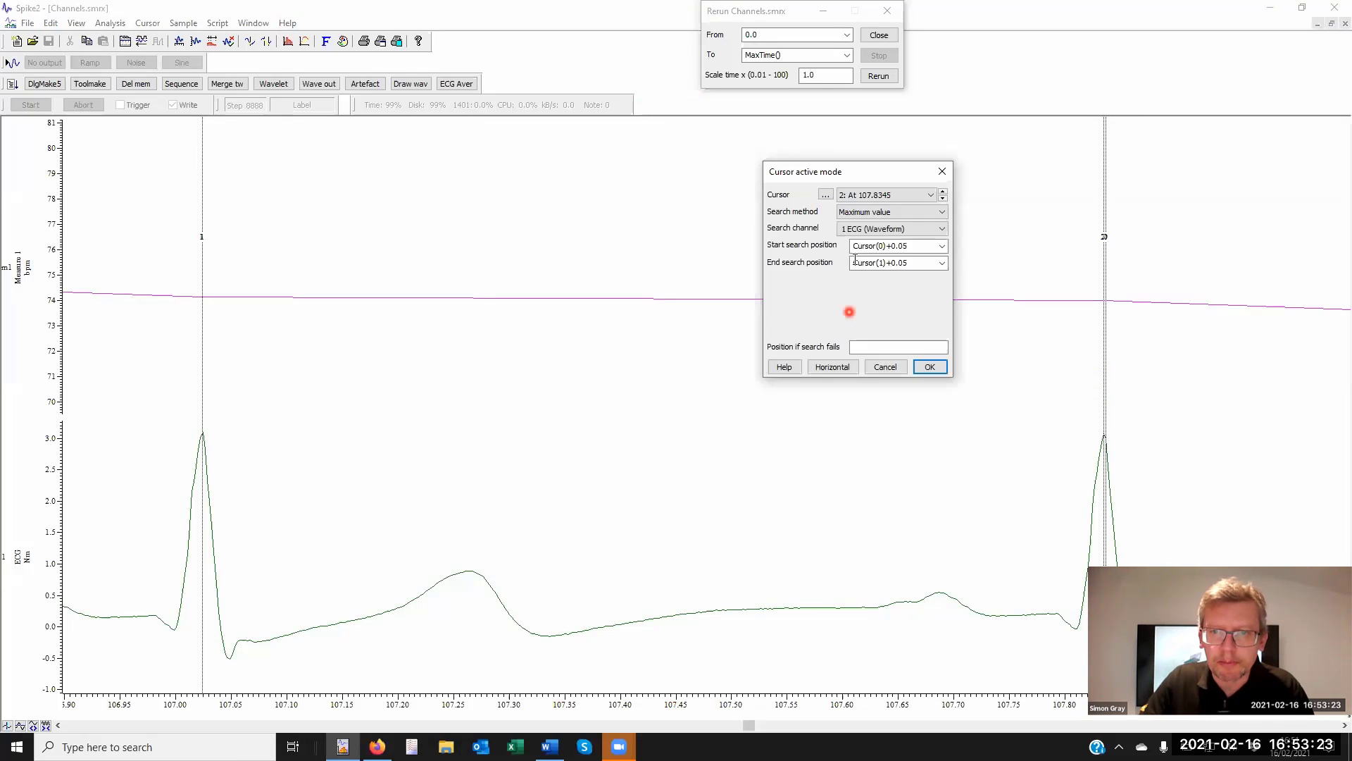
left_click(861, 195)
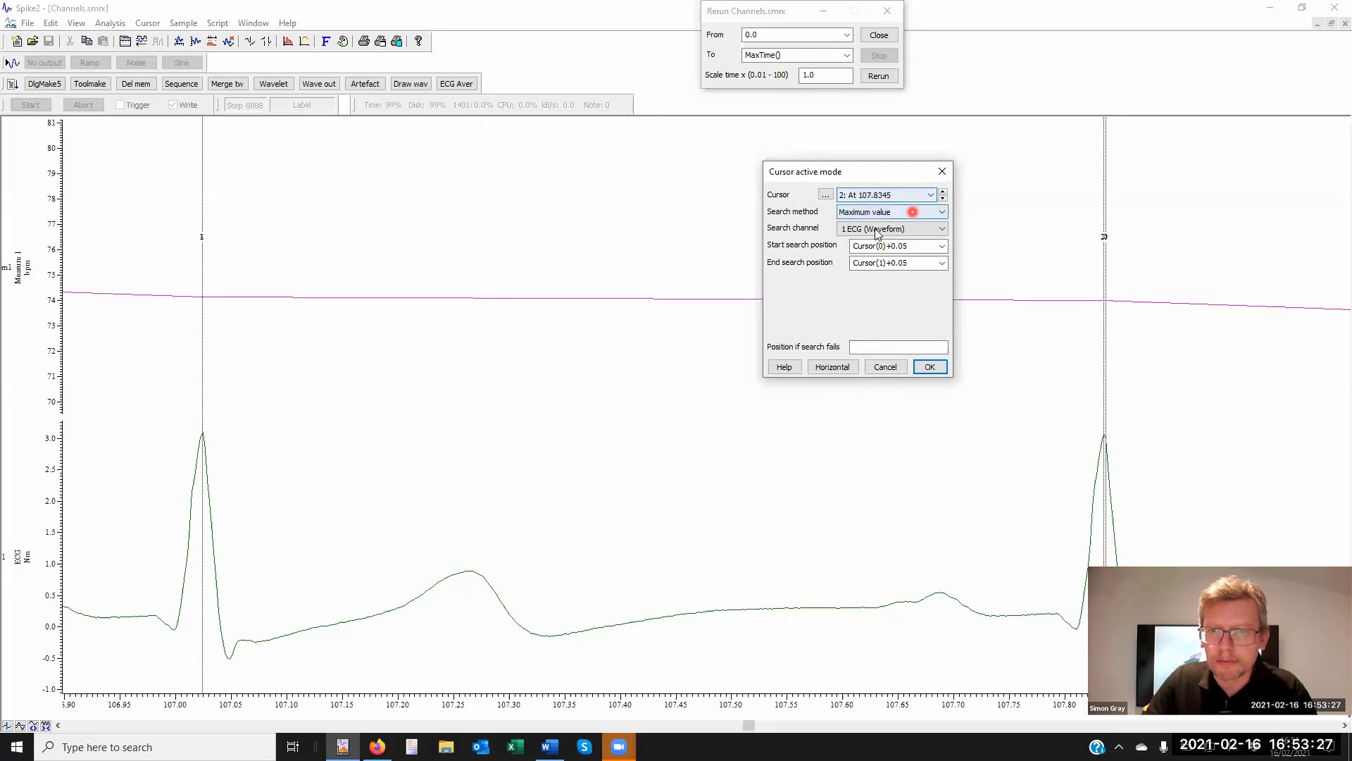
left_click(927, 245)
left_click(896, 245)
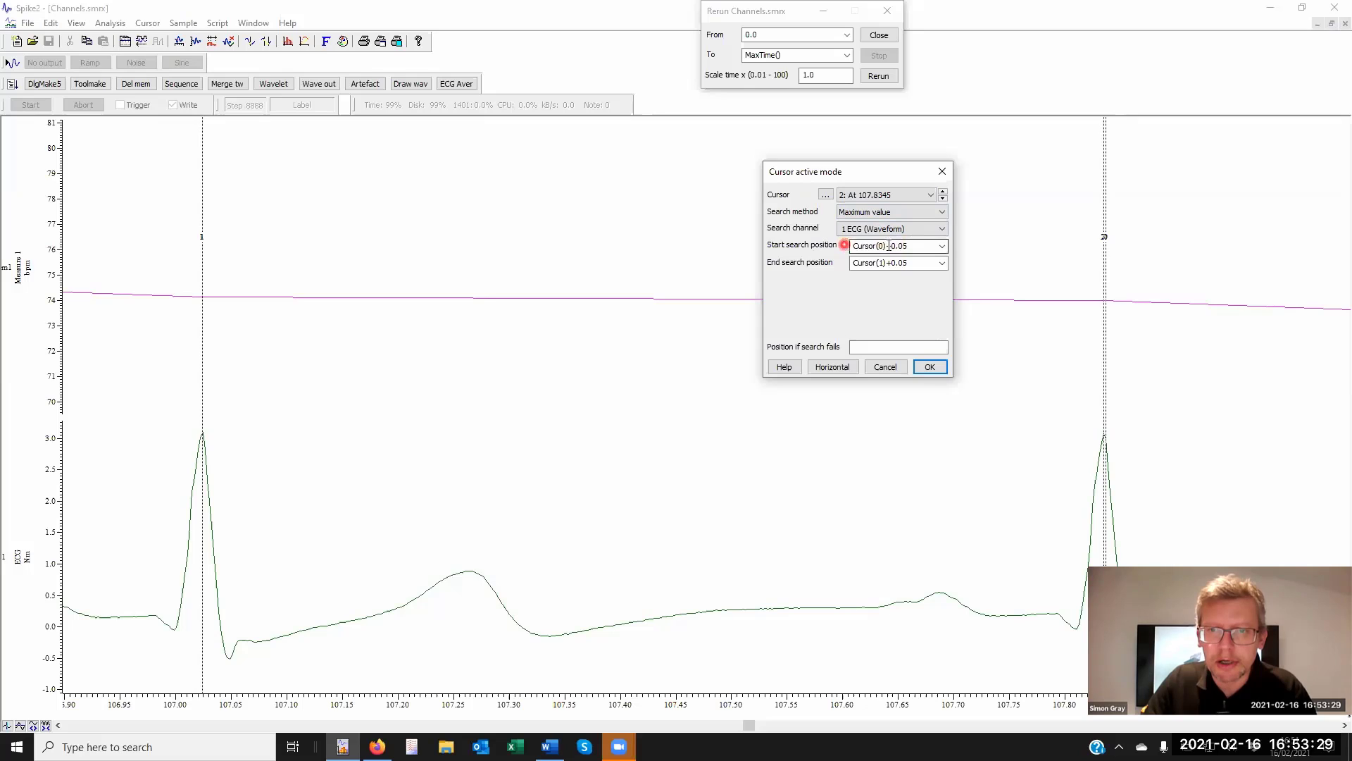
left_click_drag(848, 245, 908, 245)
left_click(942, 246)
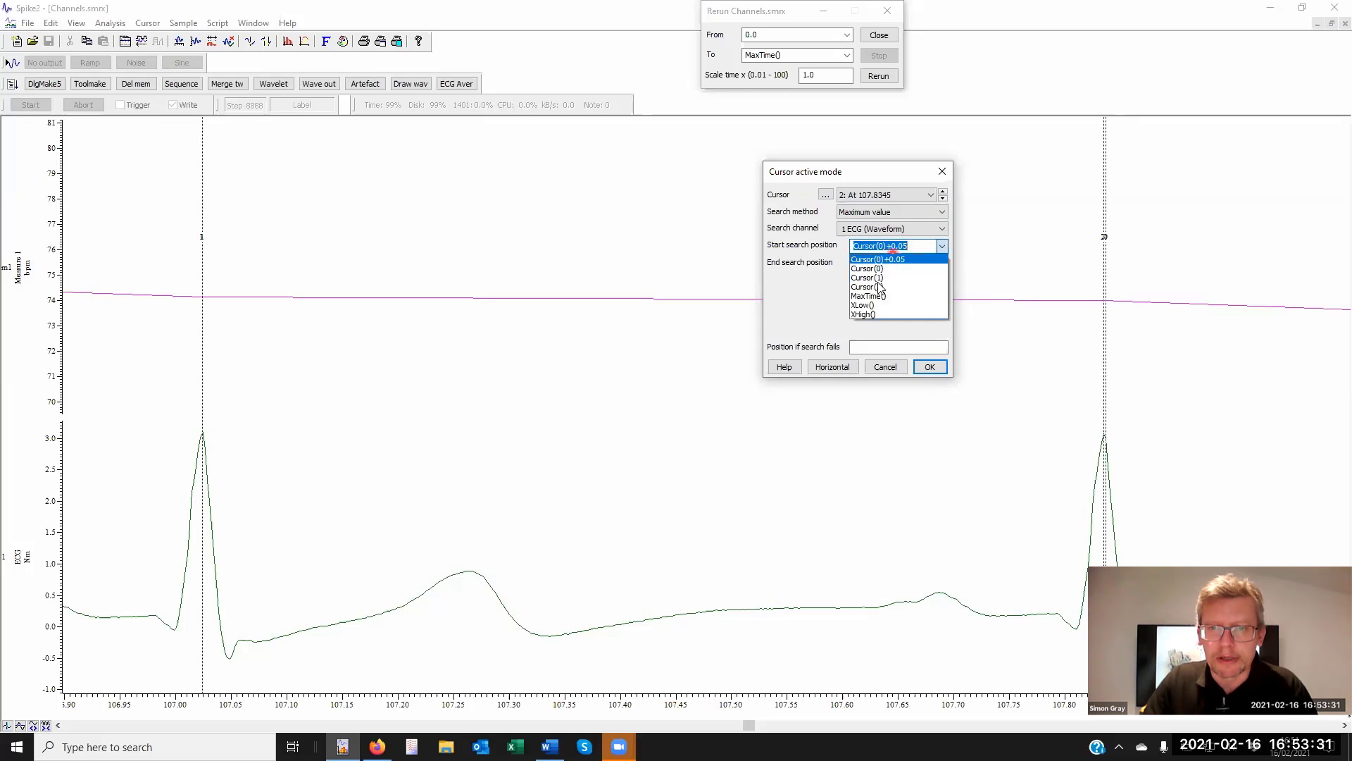
left_click(883, 277)
left_click(902, 245)
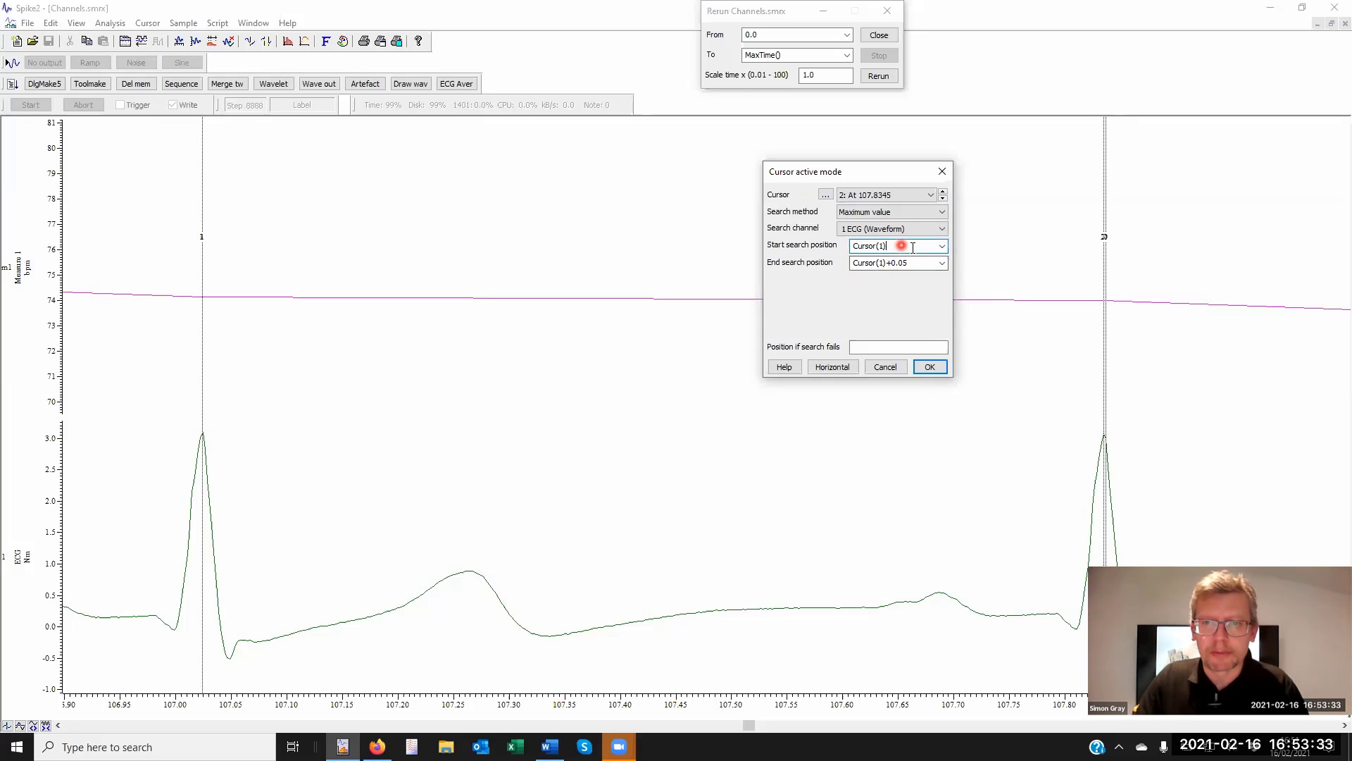
type("+")
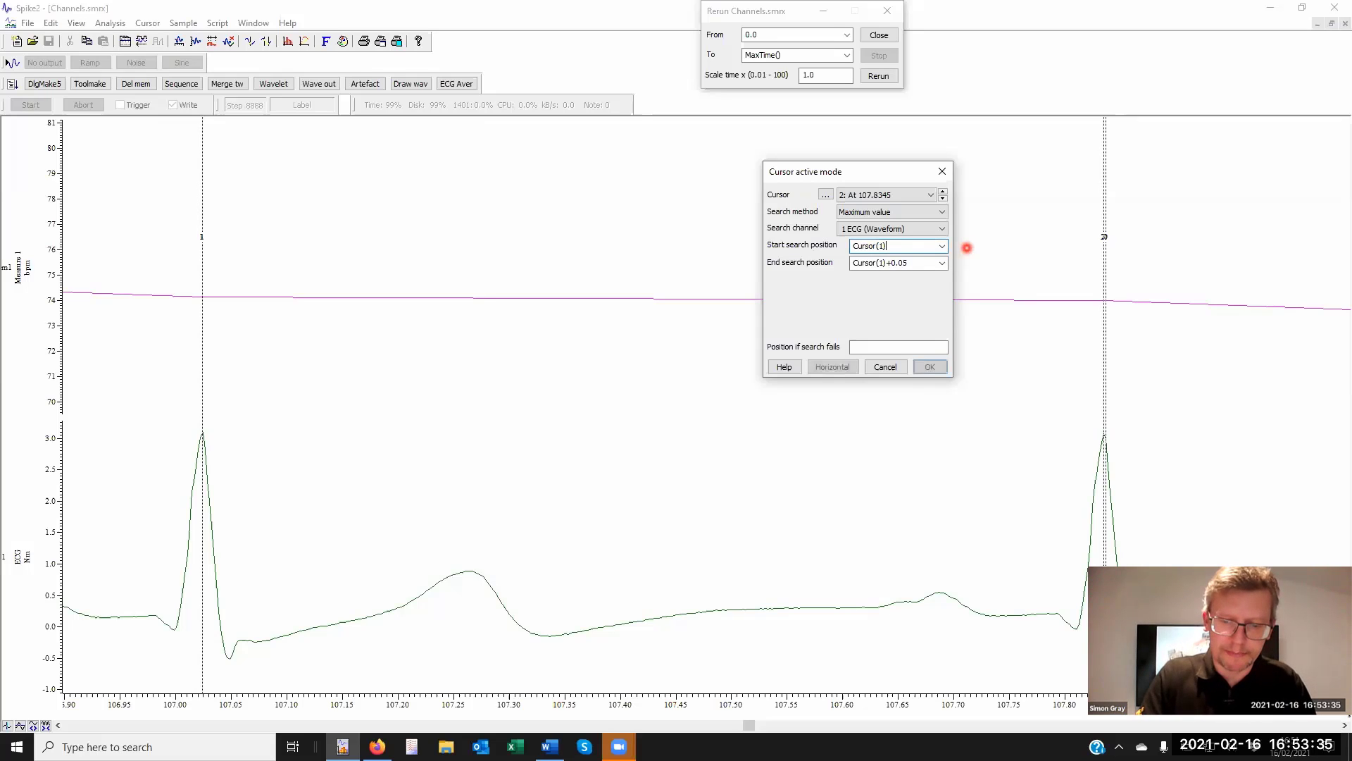
type("0.05")
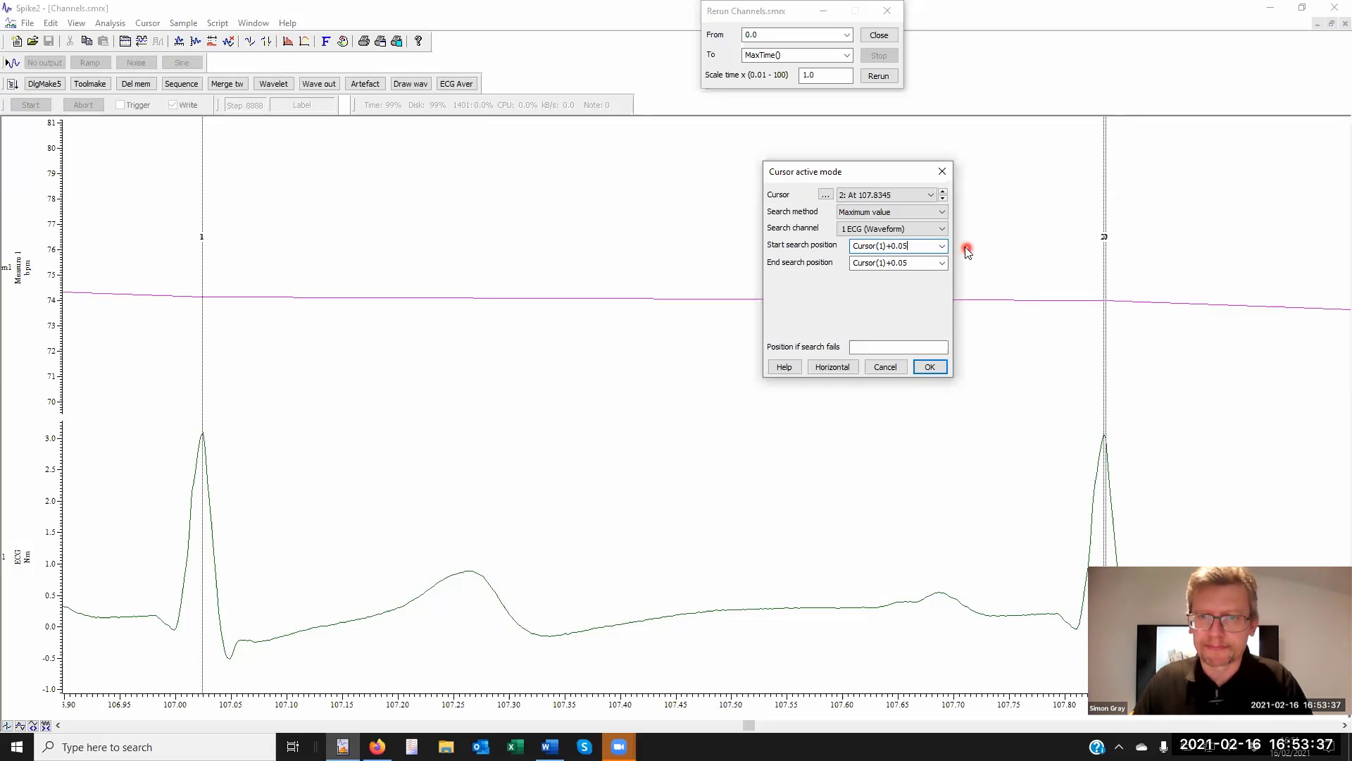
- Set cursor 2's end search position to Cursor(0)-0.05, apply the active mode, and nudge cursor 0 to rerun the search
left_click(888, 263)
left_click(889, 262)
left_click_drag(908, 263, 794, 250)
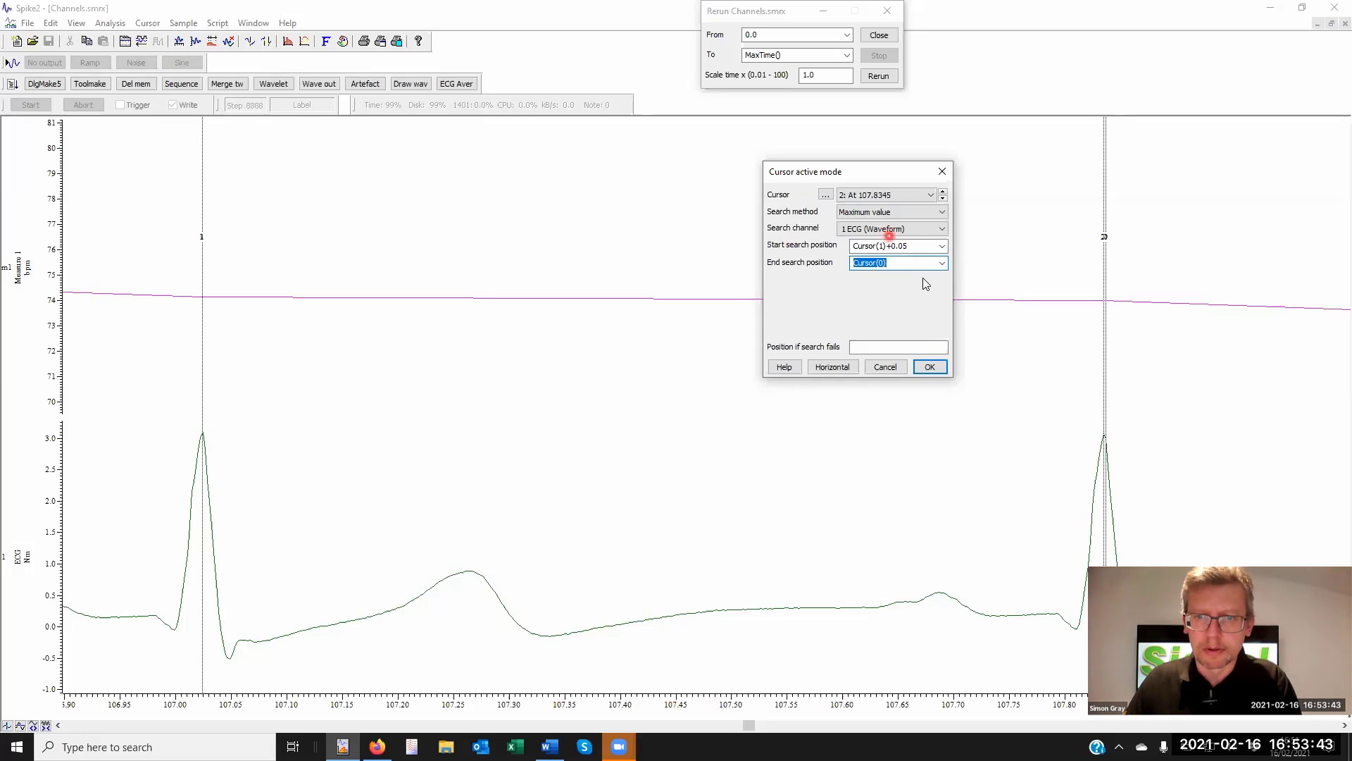
left_click(905, 261)
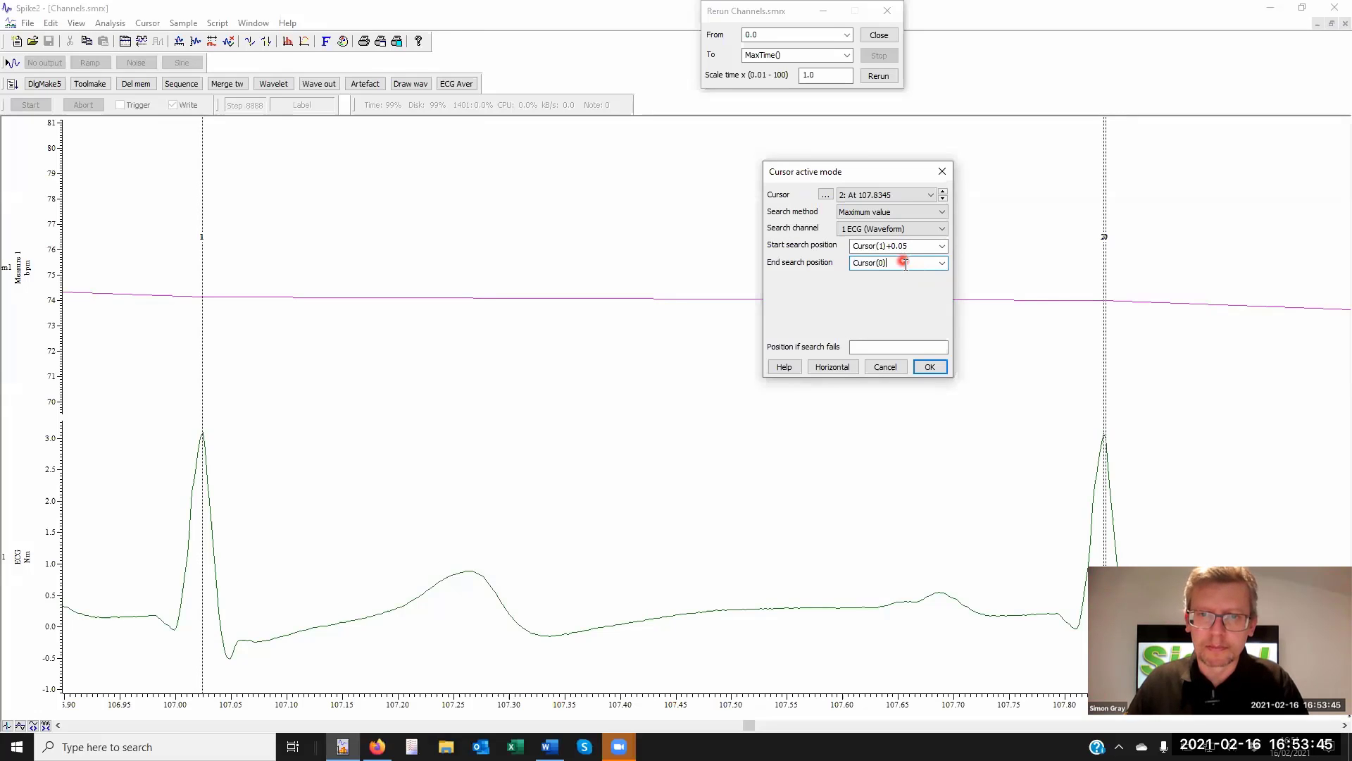
type("-0.05")
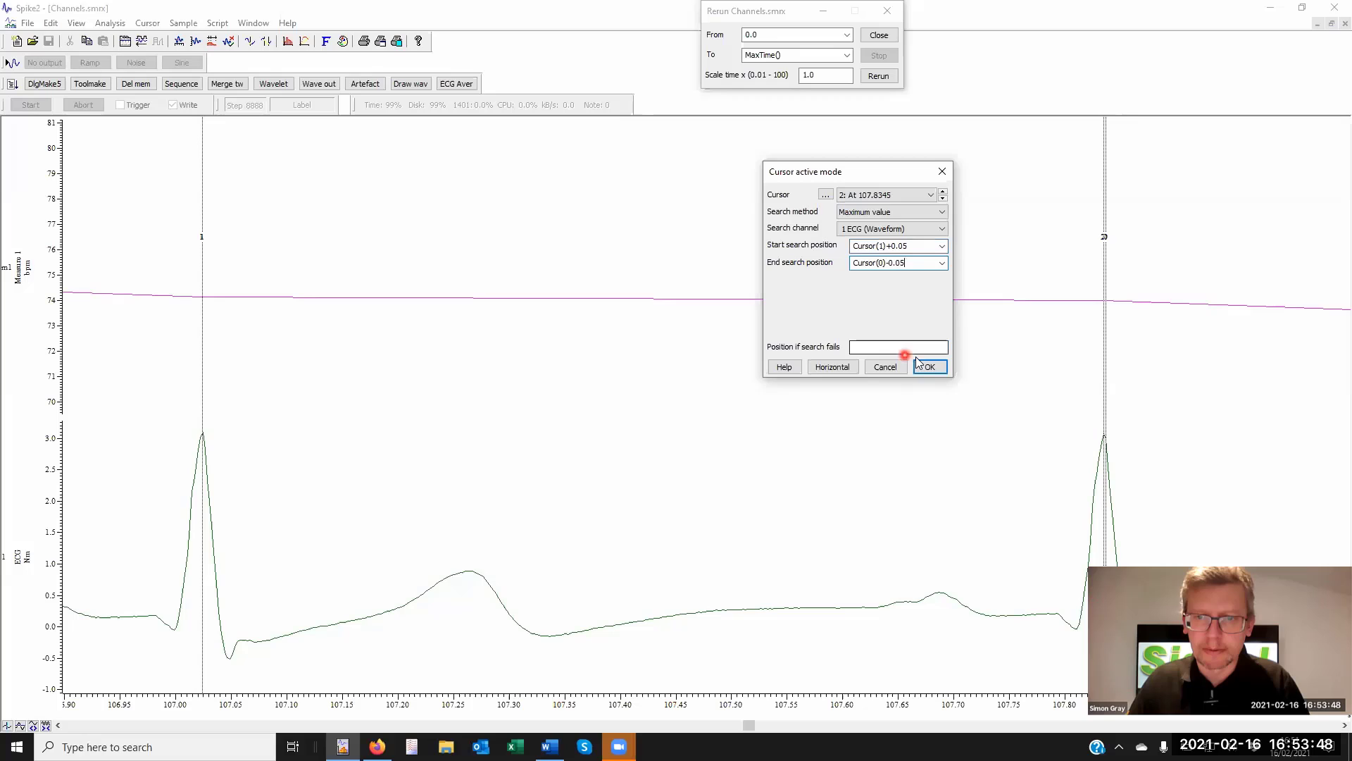
left_click(927, 365)
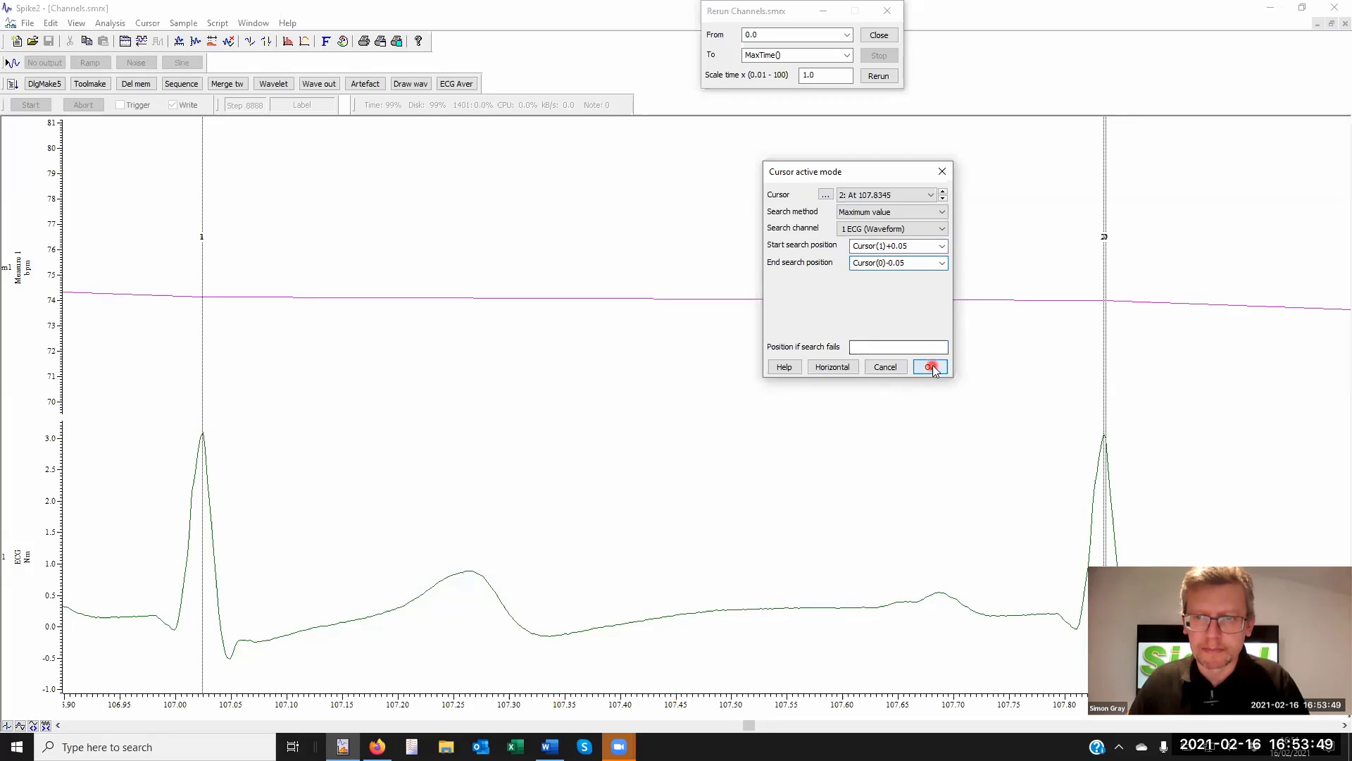
mouse_move(1091, 262)
left_mouse_down()
mouse_move(1061, 272)
mouse_move(1071, 268)
left_mouse_up()
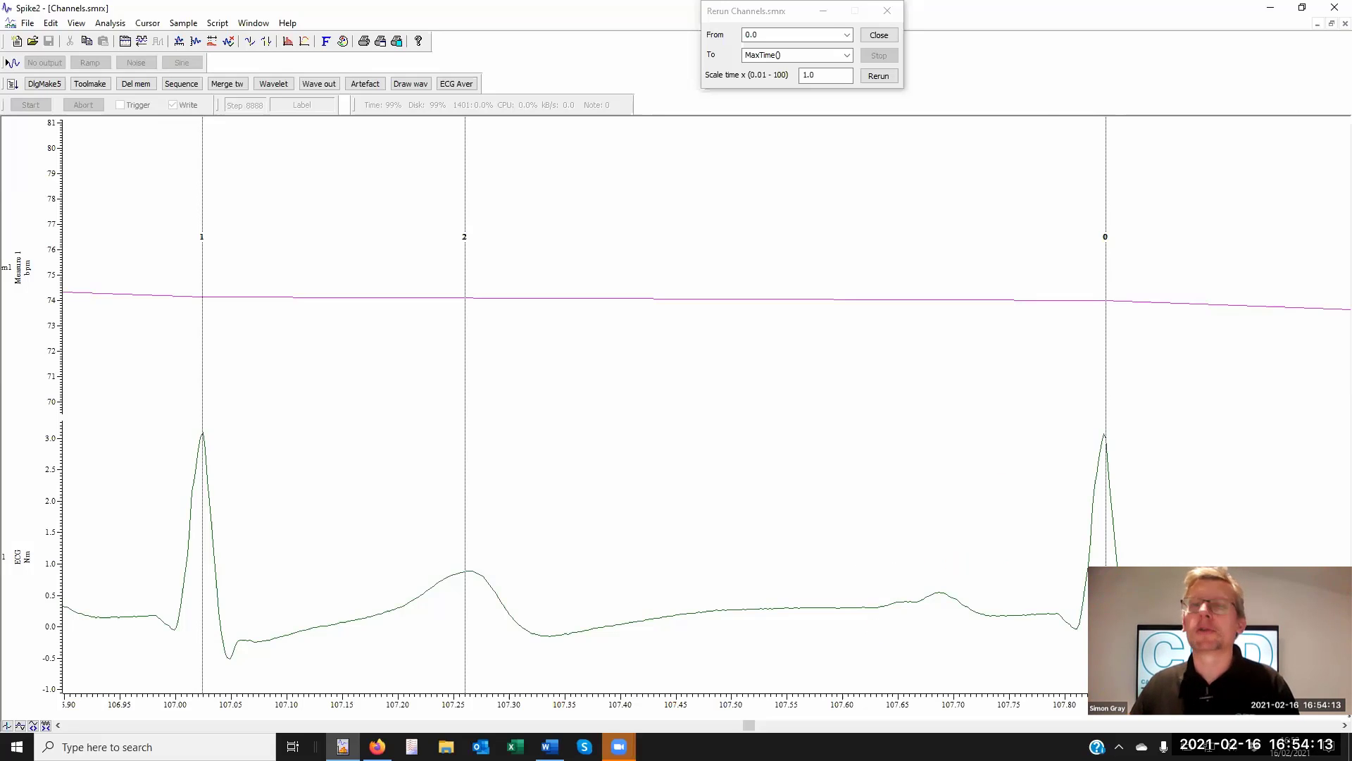
- Open the settings for a new measurement to a data channel
left_click(304, 40)
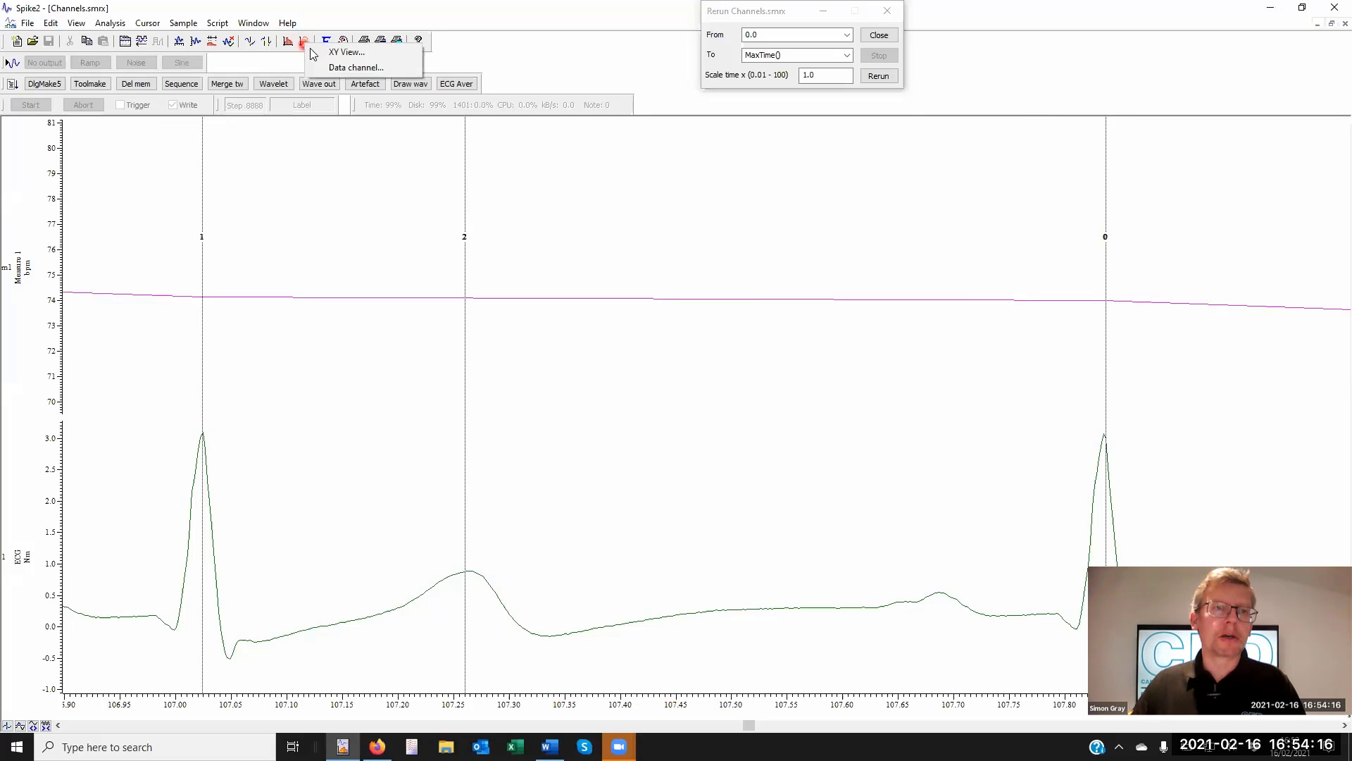
left_click(369, 71)
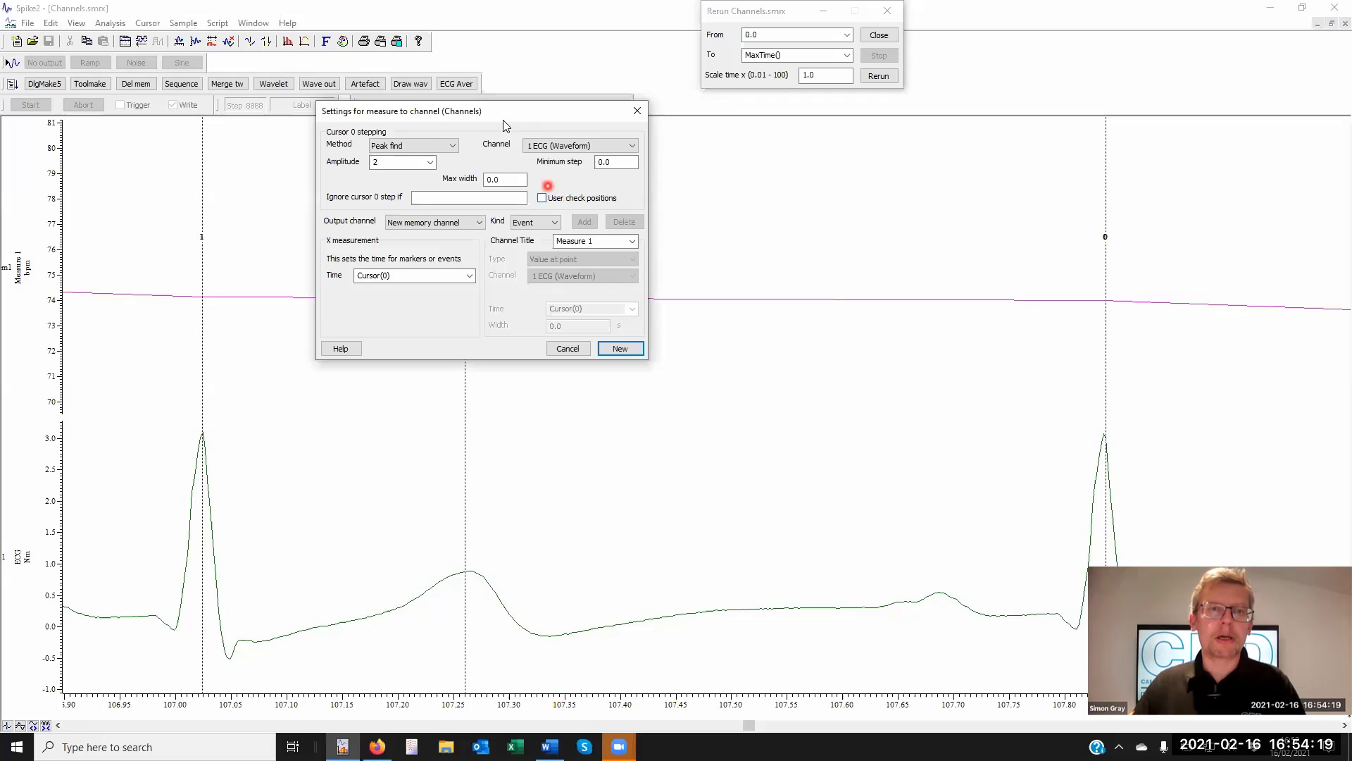
- Create a new memory event channel timed at Cursor(2) from ECG peaks and process it from 0 to 200 seconds
left_click_drag(503, 112, 561, 66)
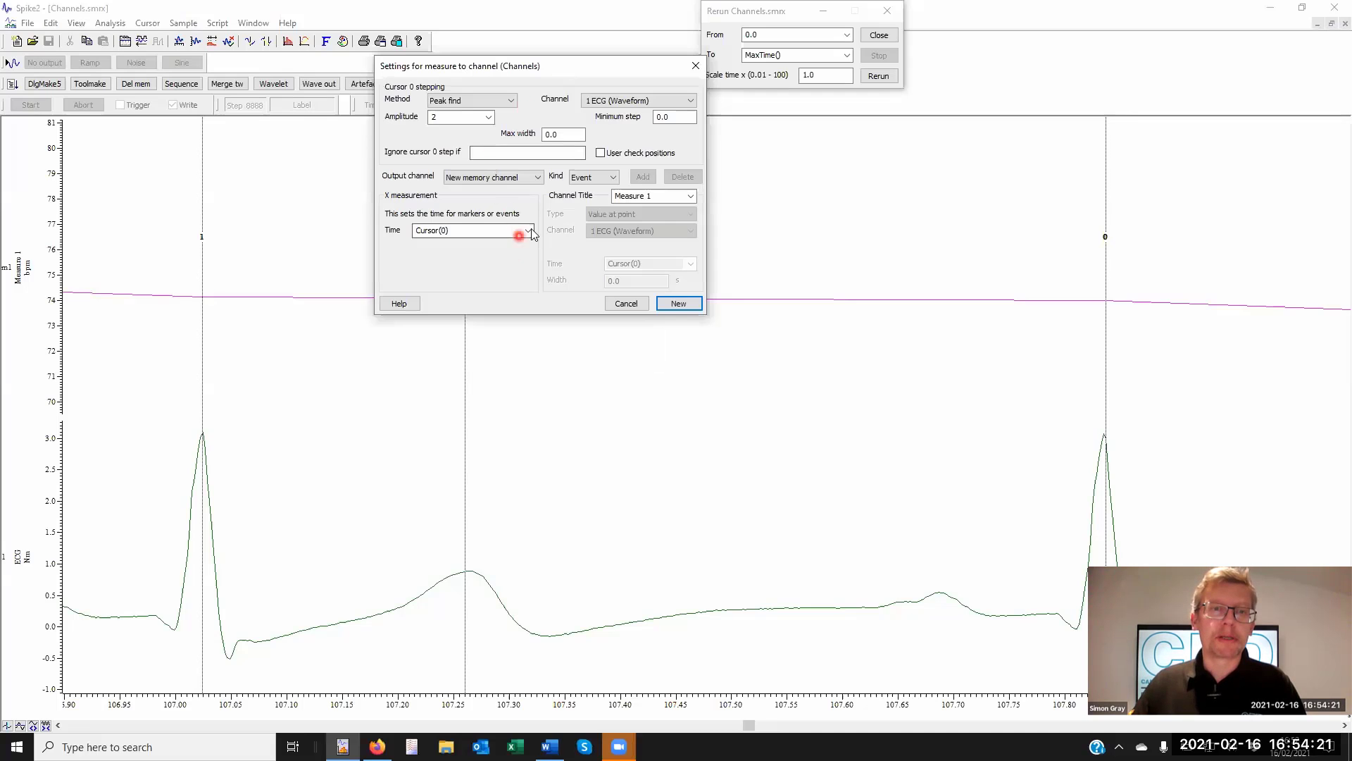
left_click(530, 232)
left_click(446, 259)
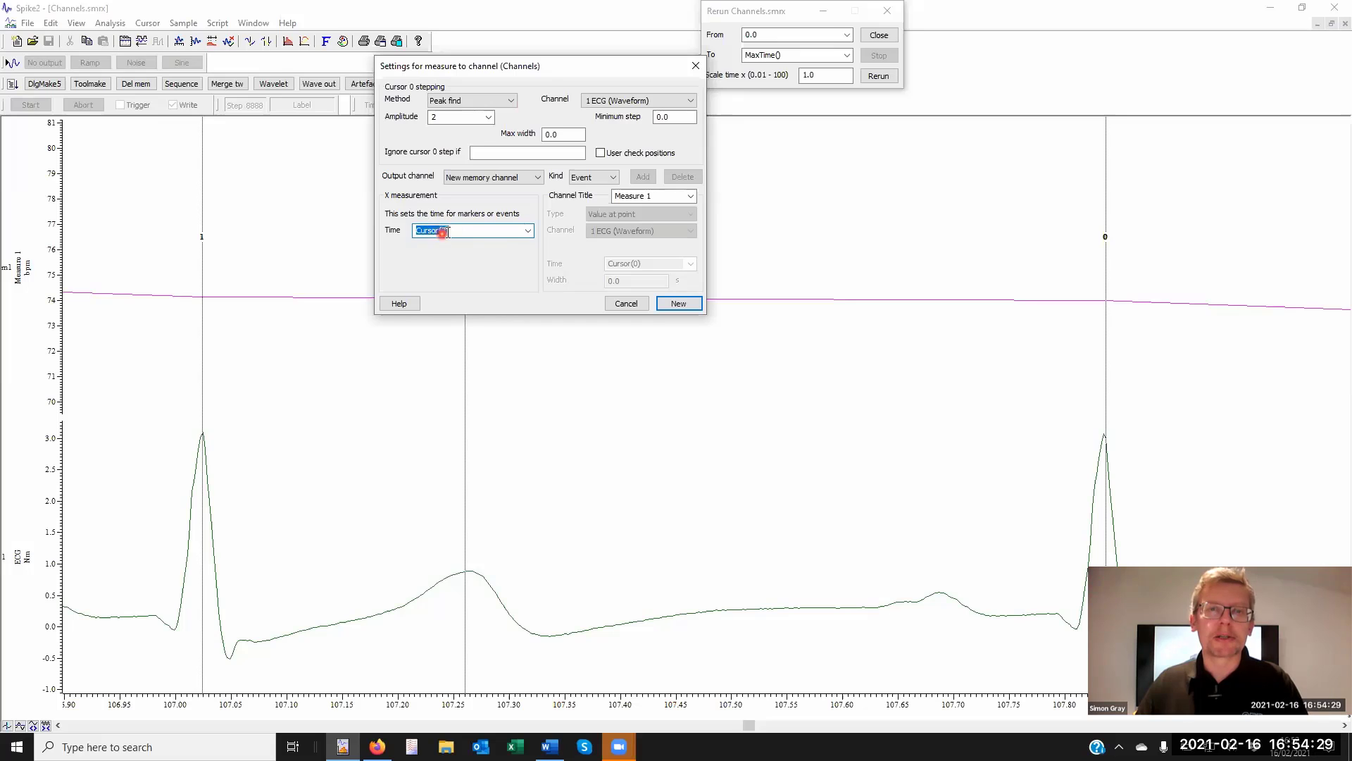
left_click(676, 304)
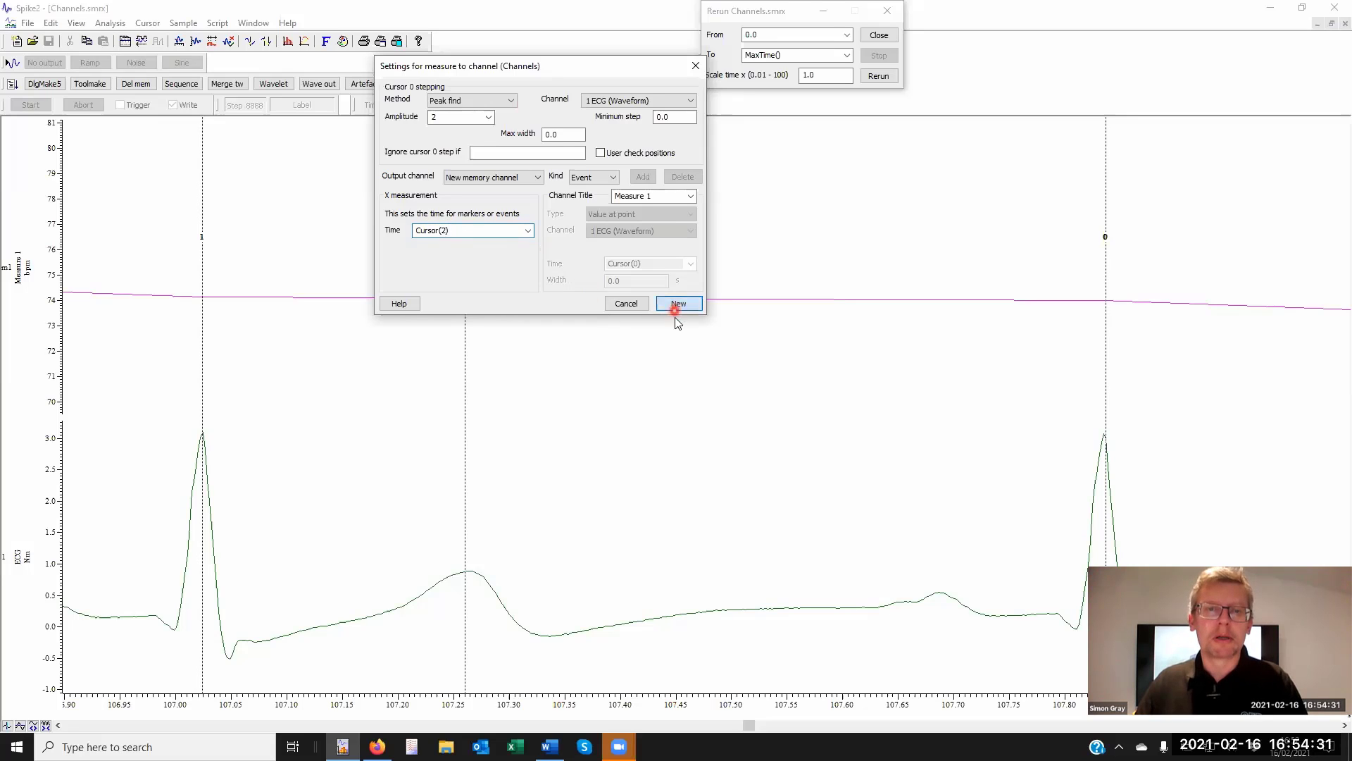
left_click(187, 275)
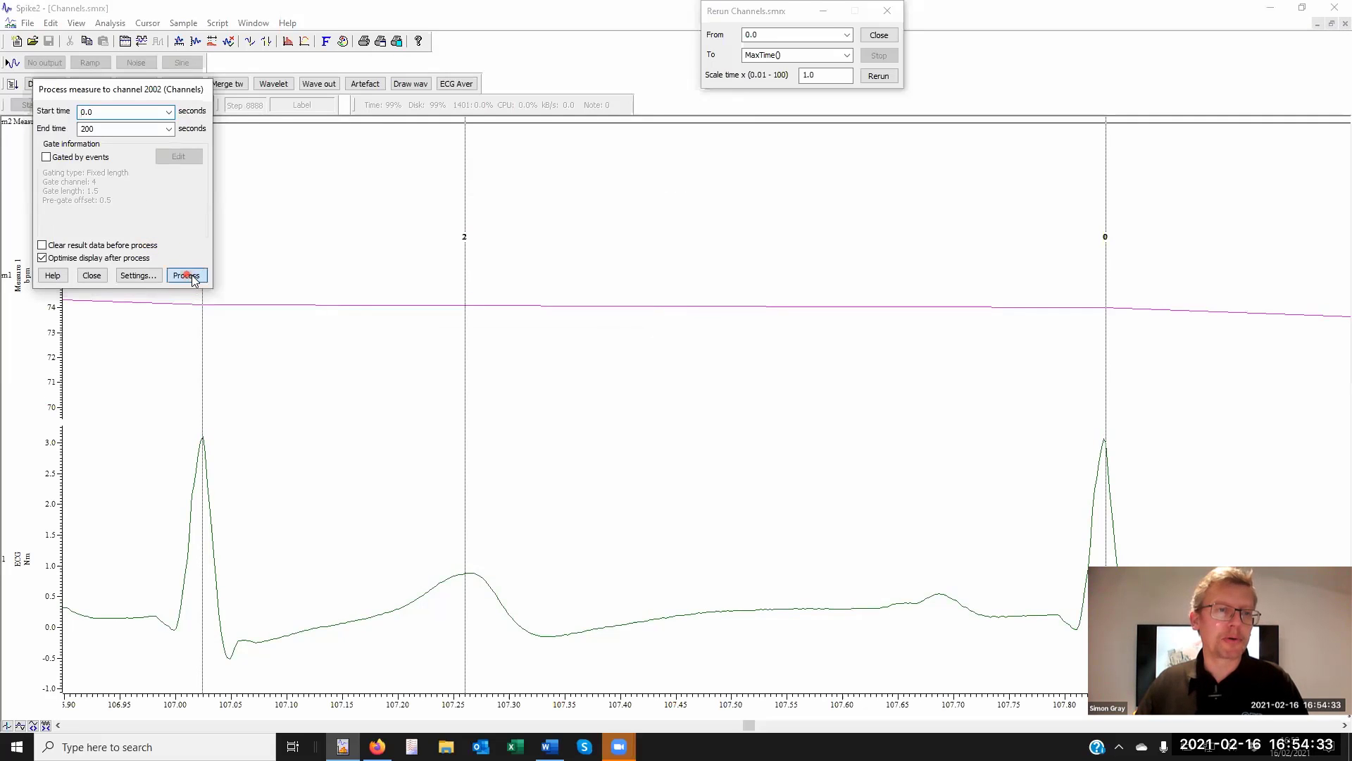
left_click(92, 275)
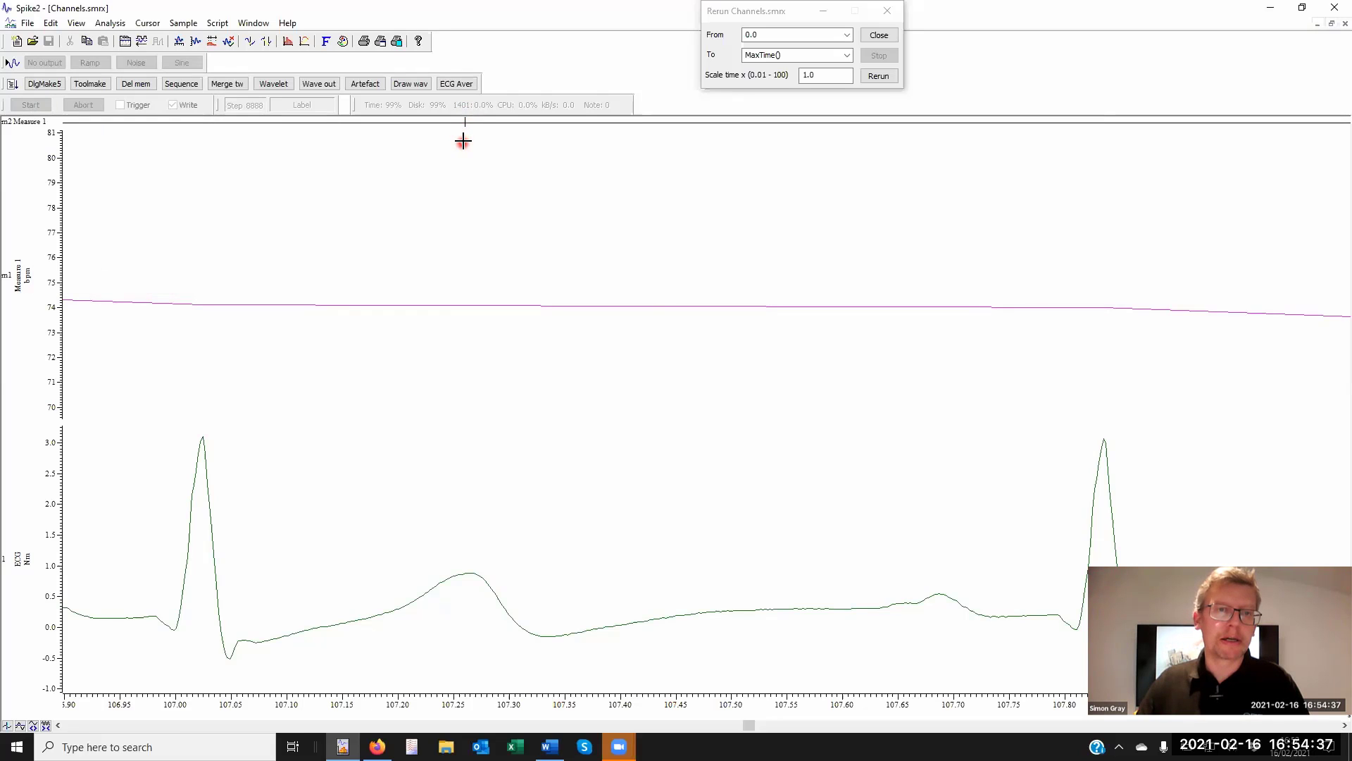
- Show the recording from about 28 s onward and move cursor 0 back to about 86 s
left_click(464, 142)
left_click(464, 142)
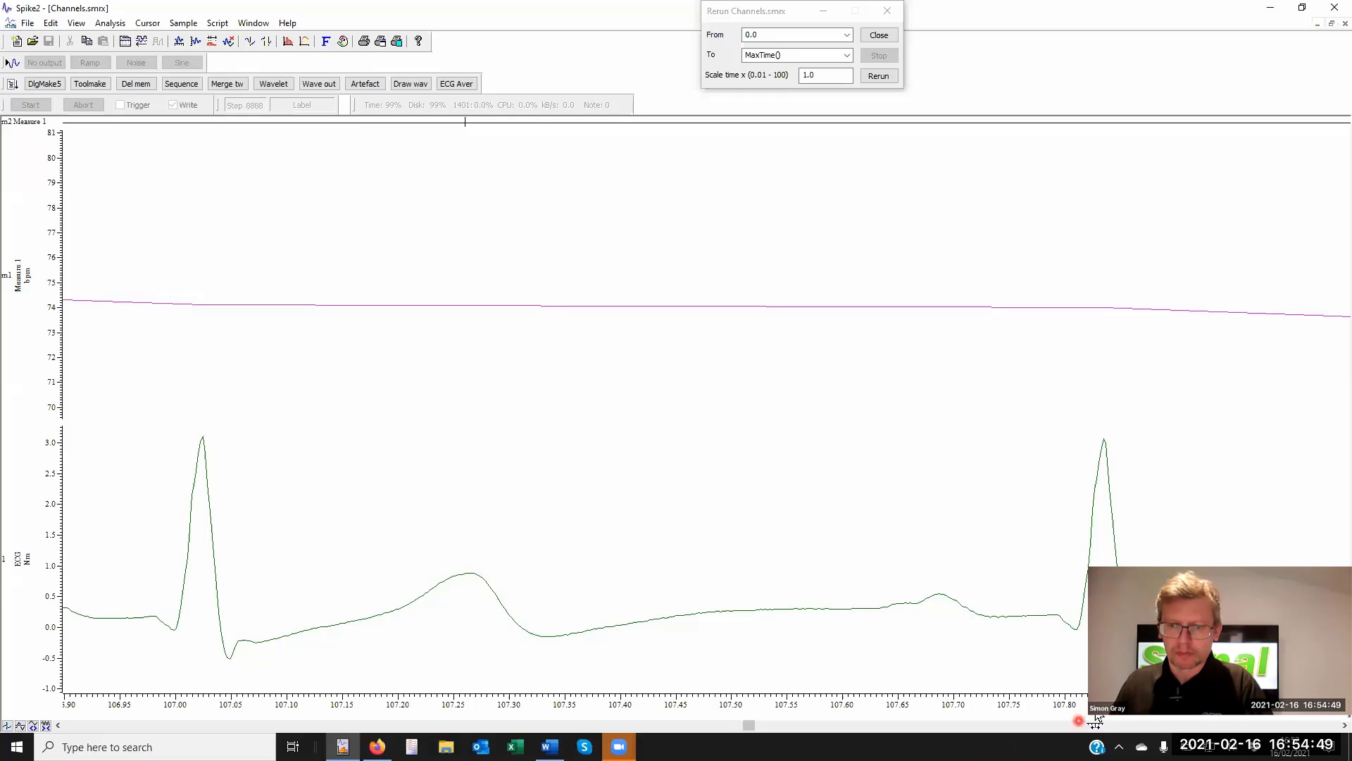
left_click_drag(973, 712, 643, 649)
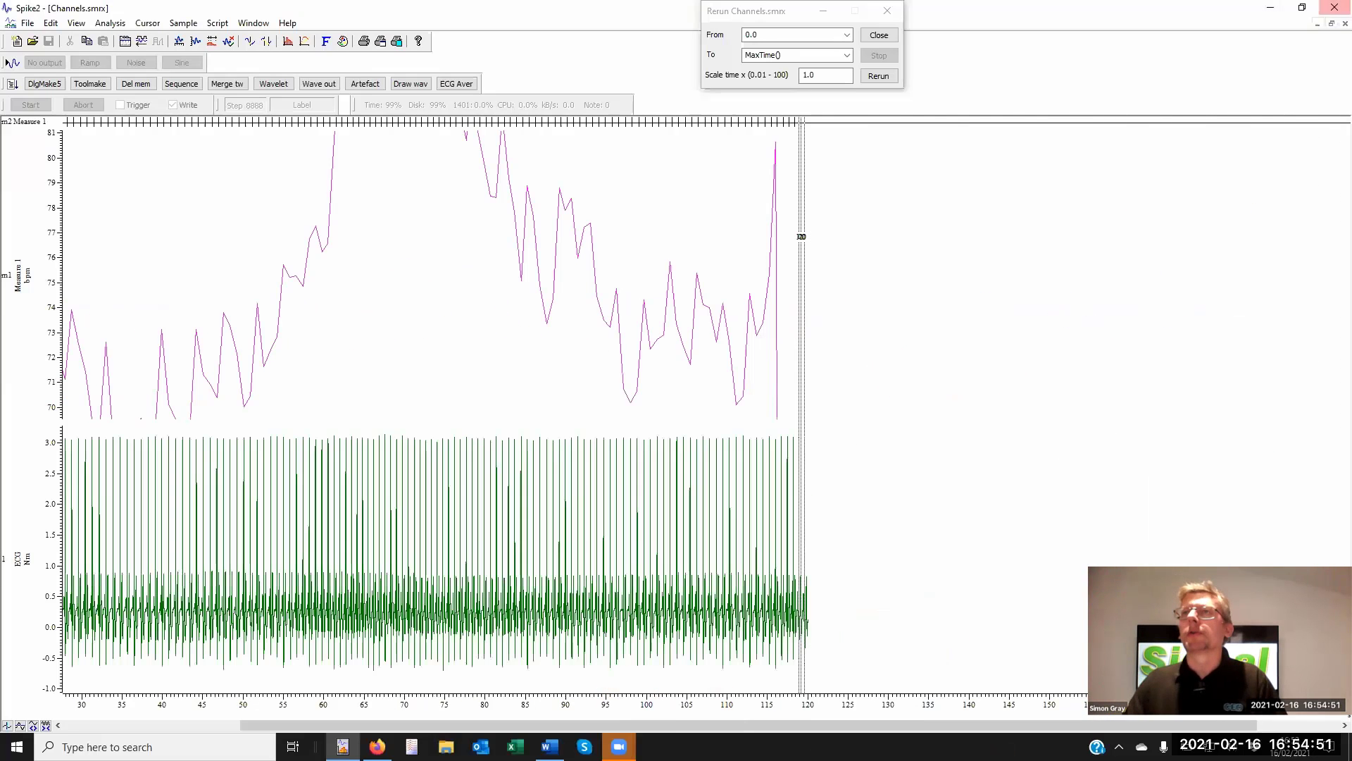
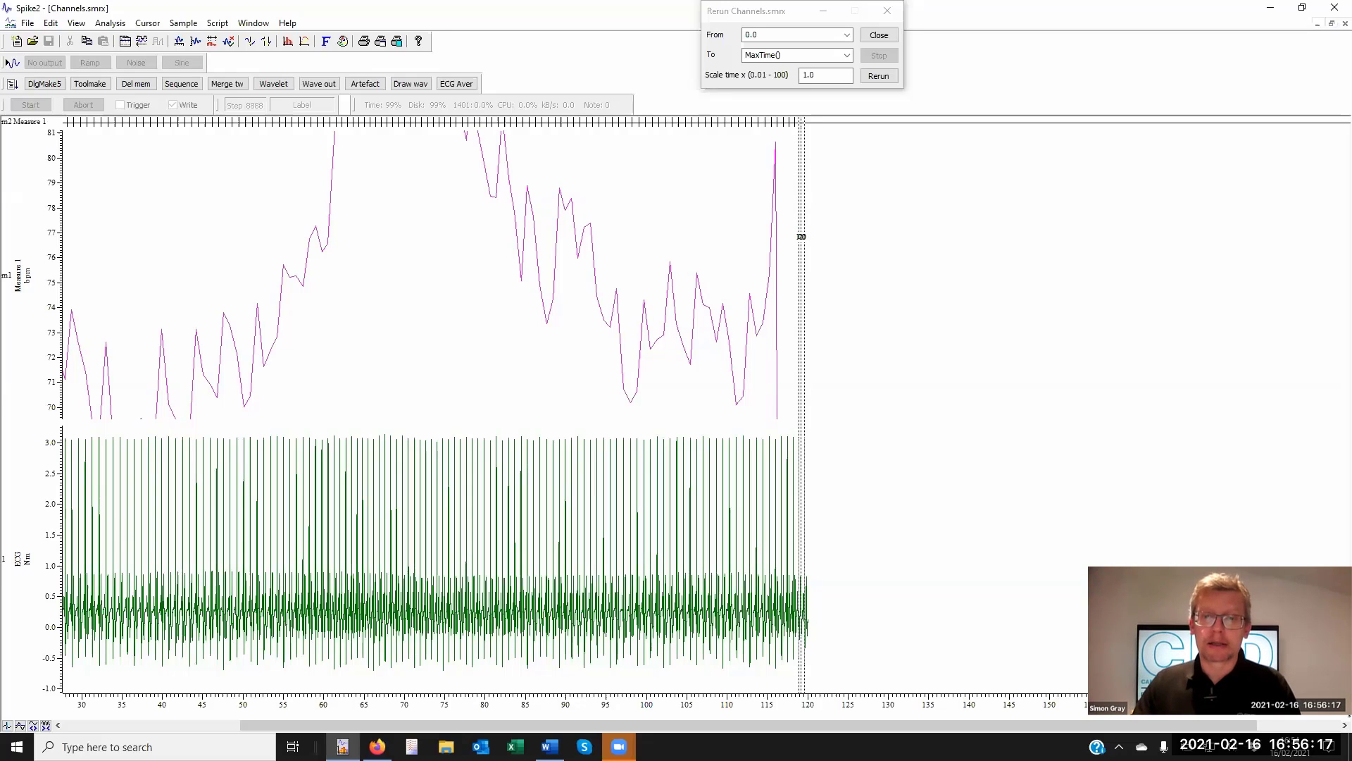
left_click_drag(800, 372, 687, 389)
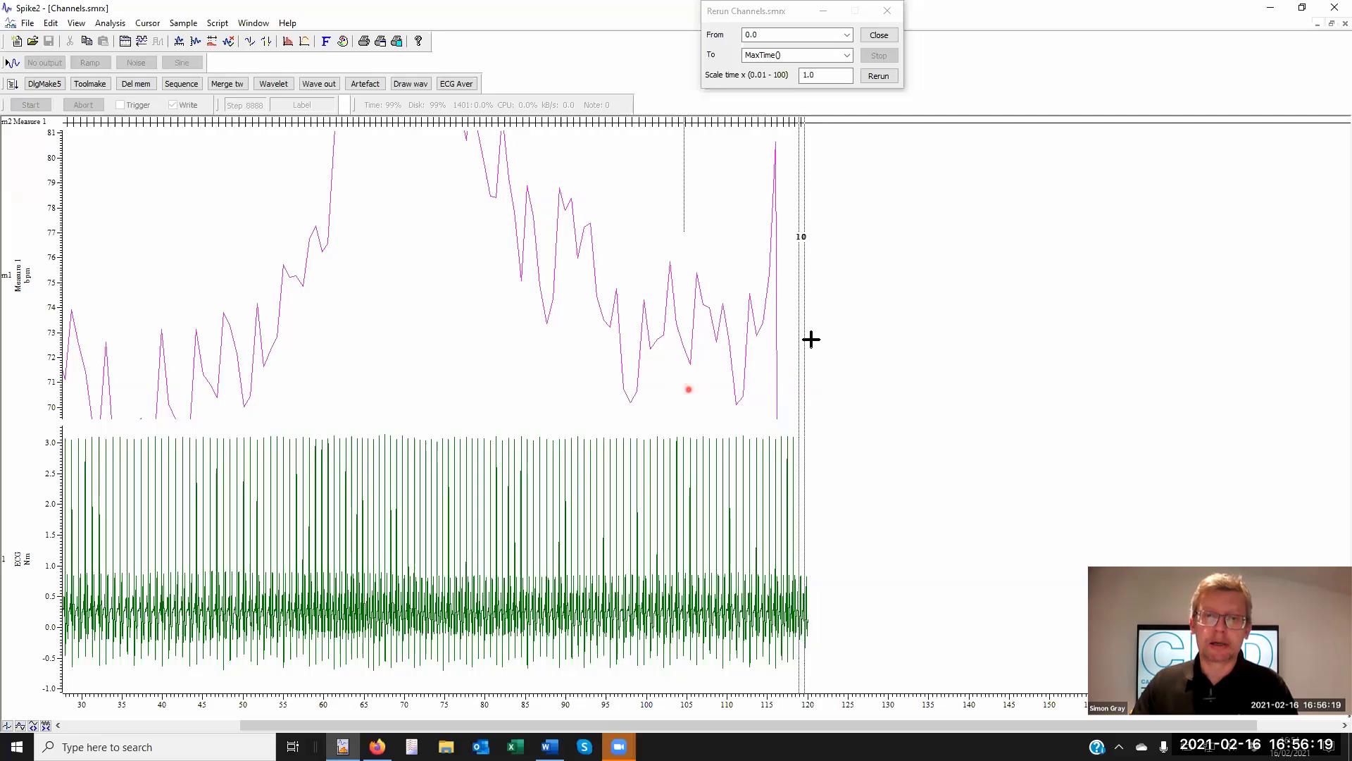
left_click_drag(805, 331, 530, 344)
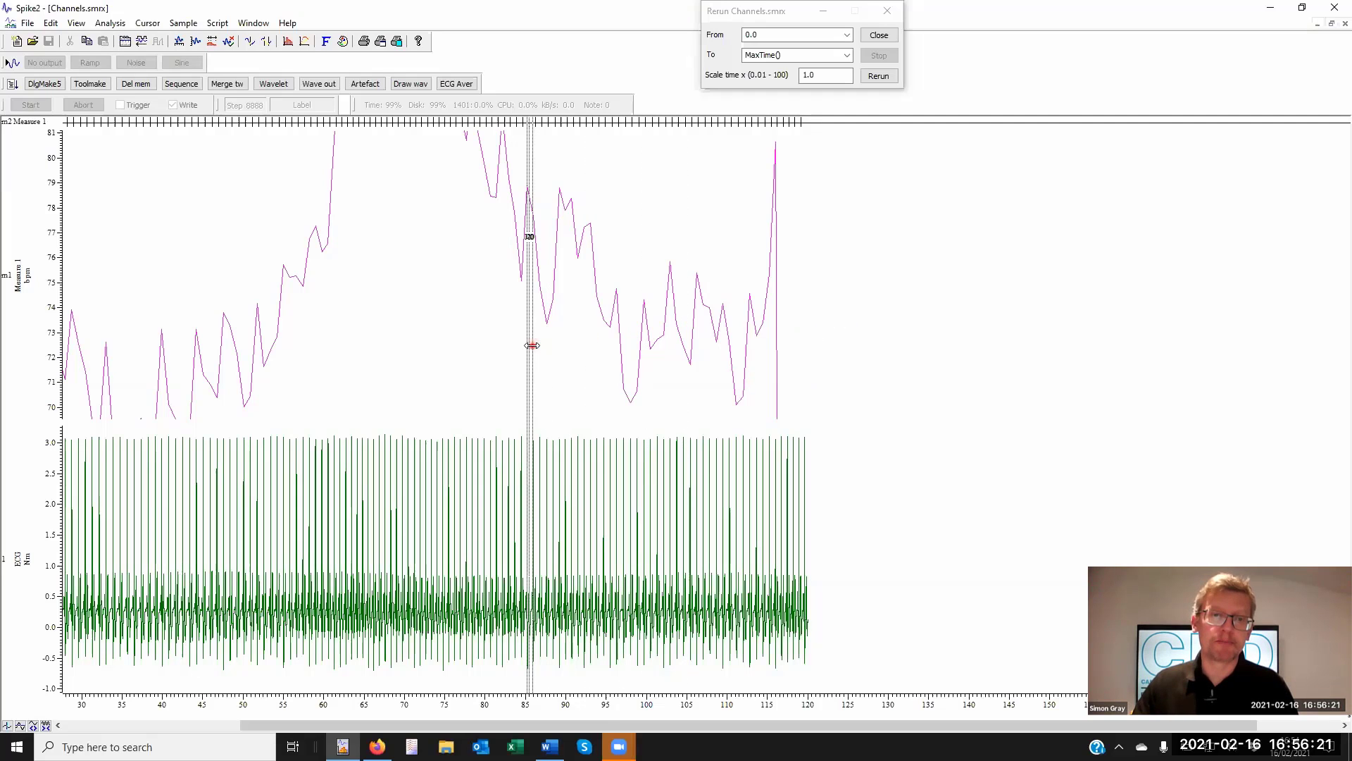
- Set cursor 2's active mode search method to Static
left_click(149, 24)
left_click(530, 229)
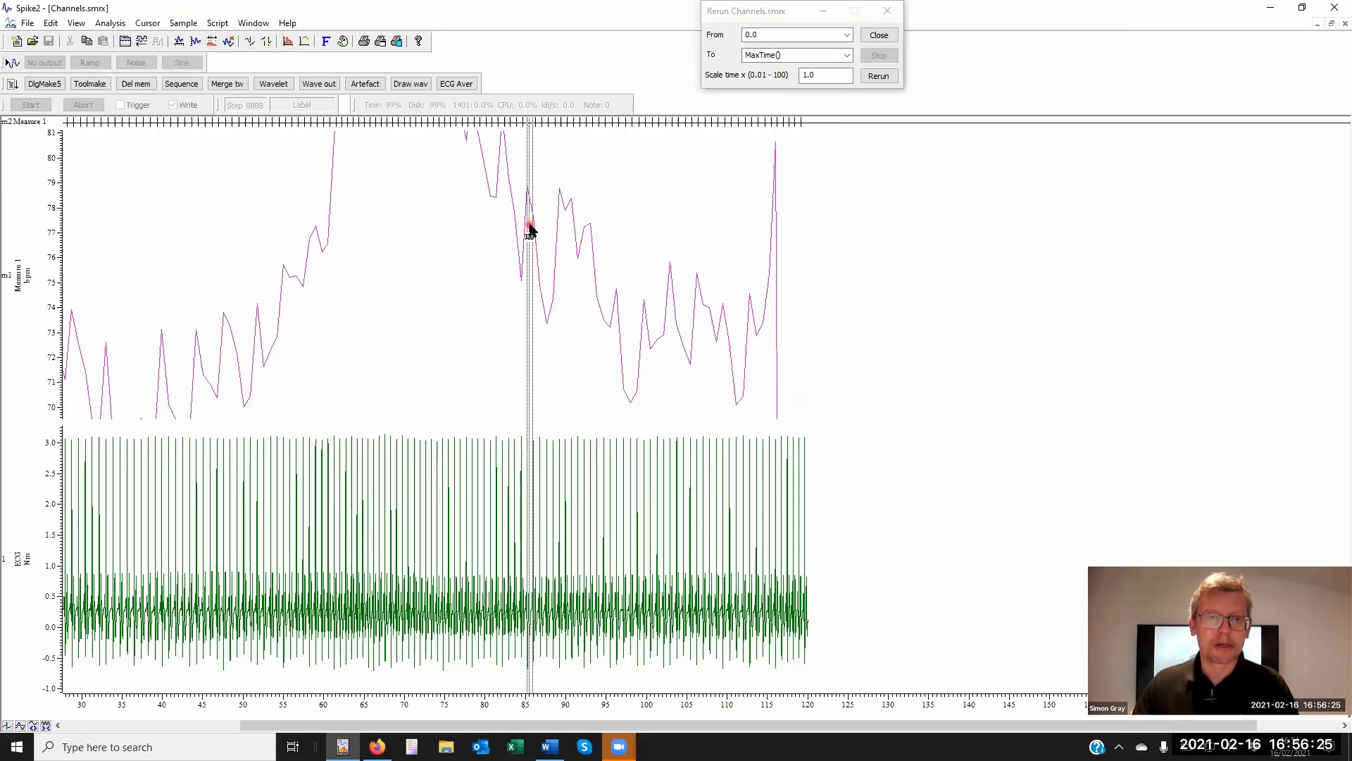
right_click(530, 228)
left_click(808, 222)
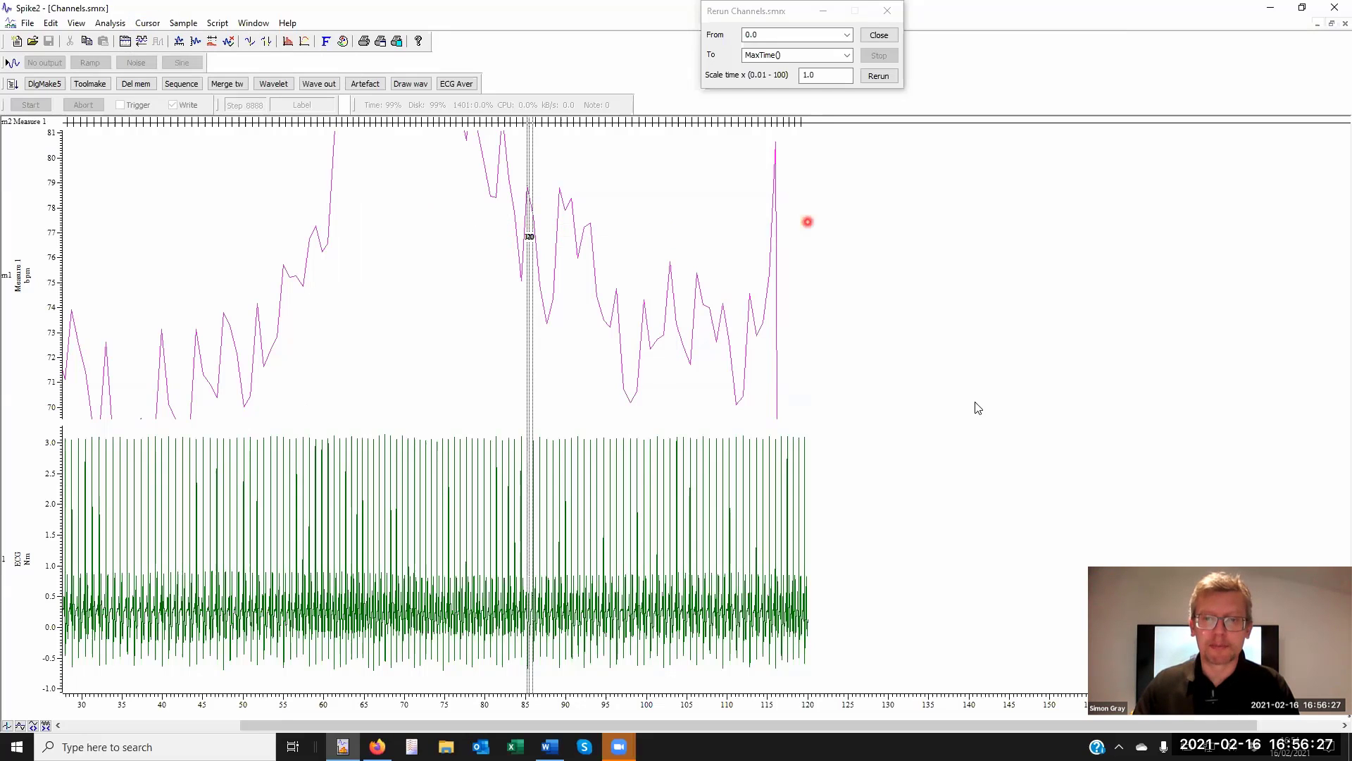
left_click(942, 191)
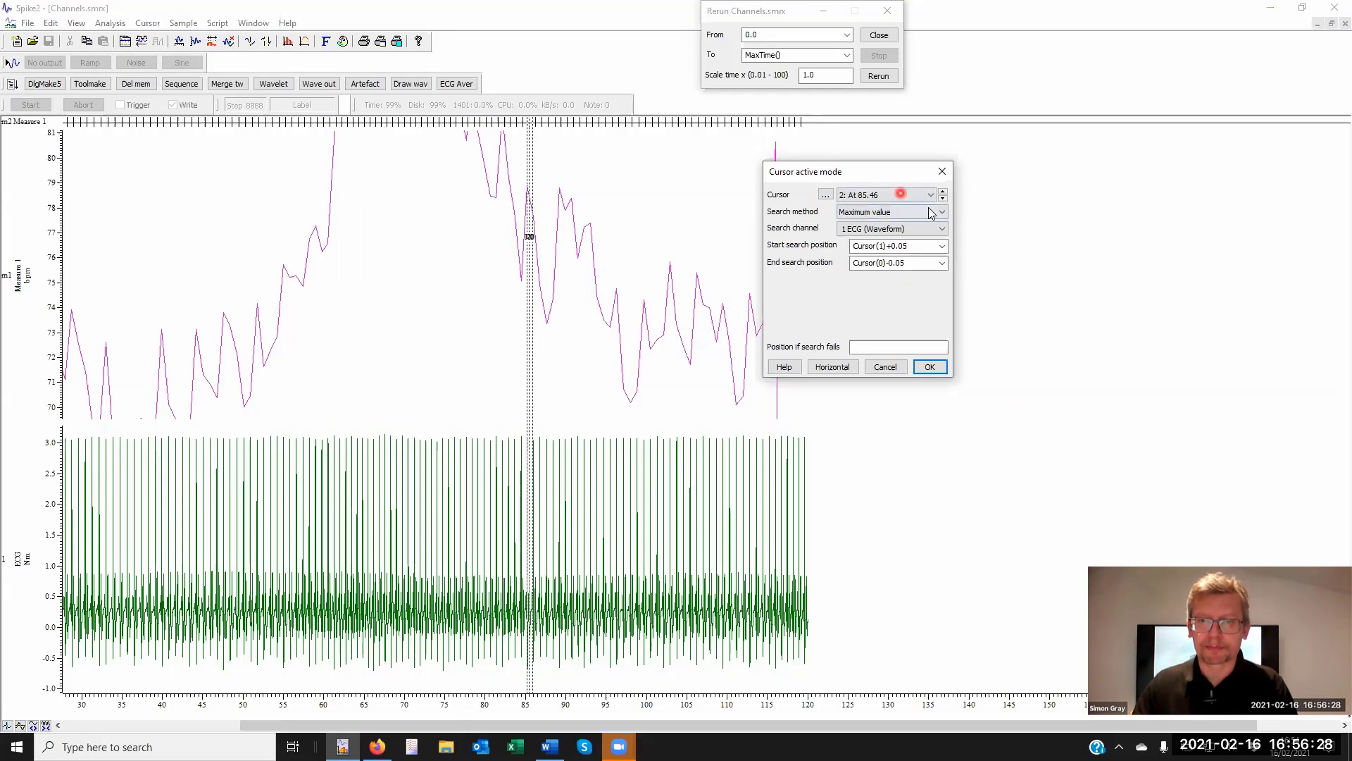
left_click(890, 212)
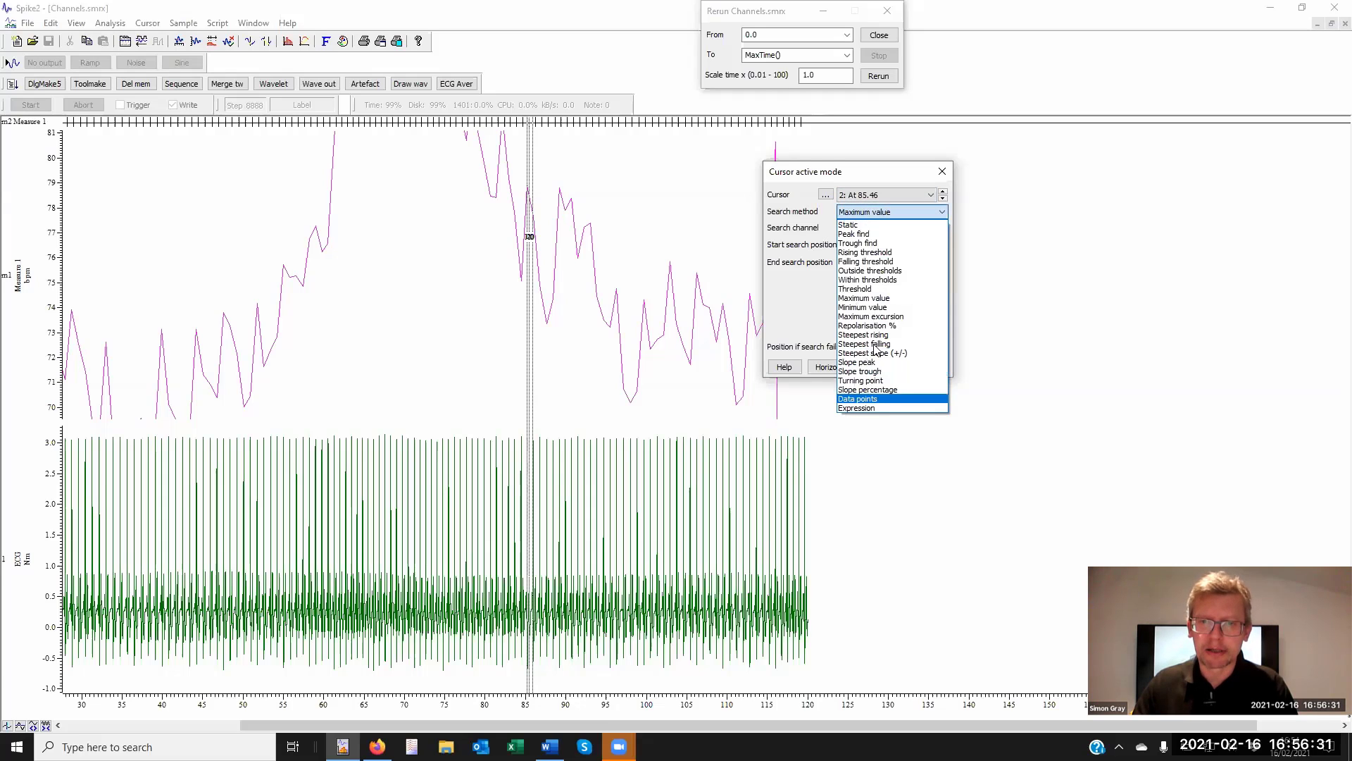
left_click(893, 225)
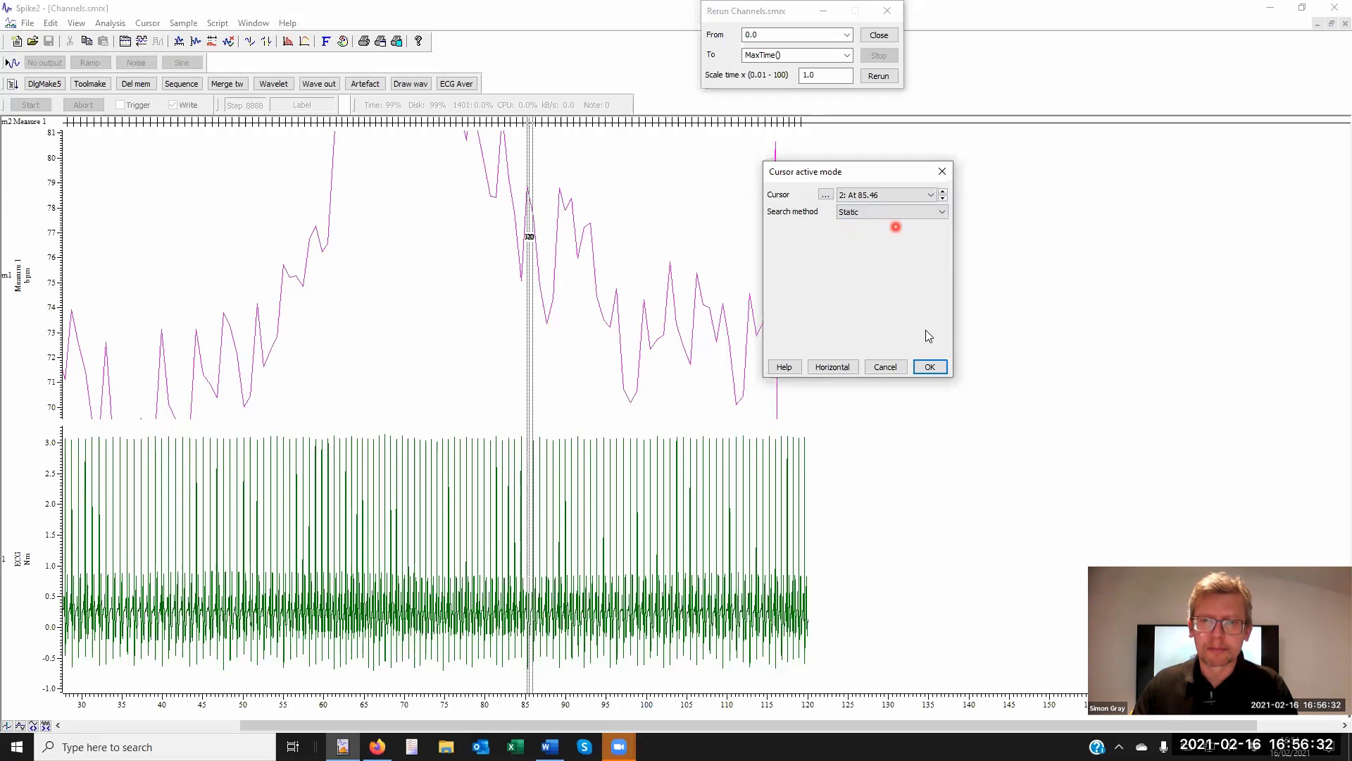
left_click(930, 367)
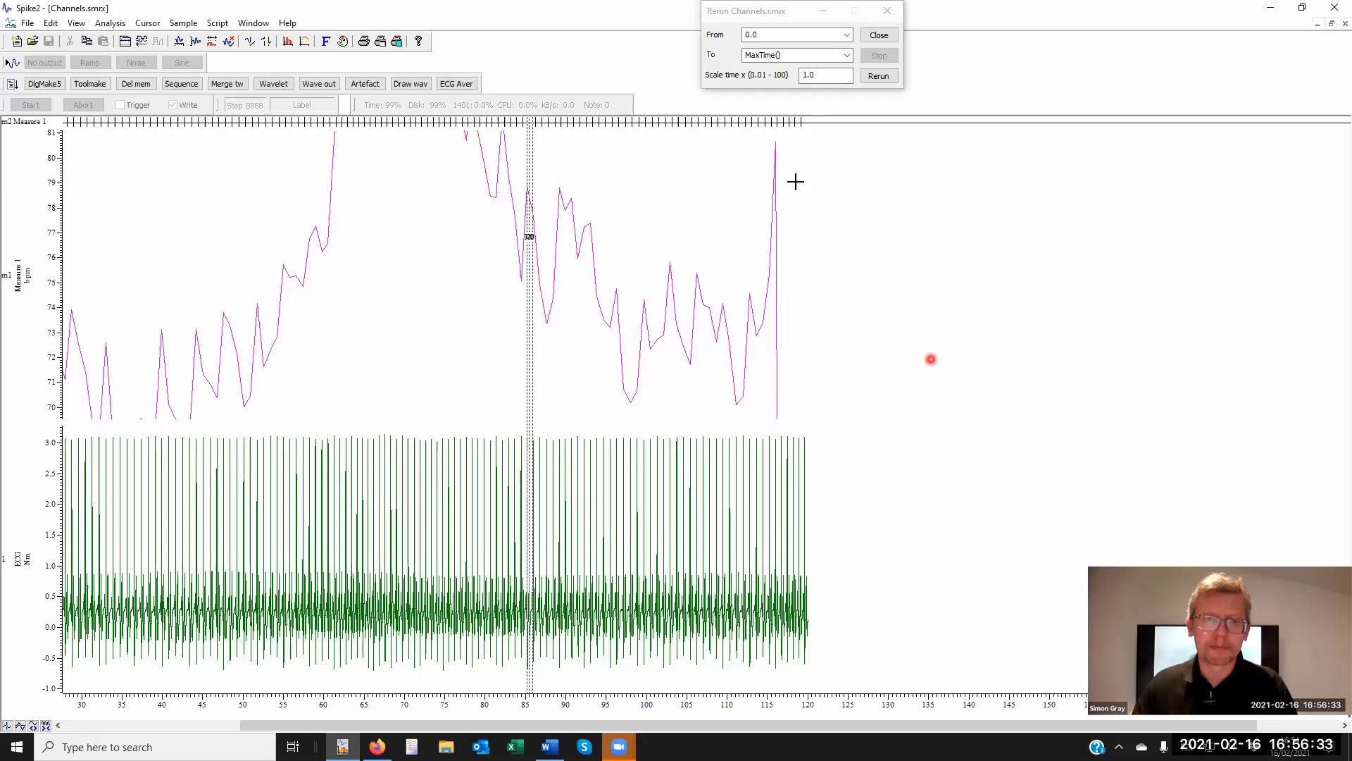
- Move cursors 2 and 1 apart, placing cursor 1 at about 83 s, and set cursor 1's active mode to the expression Cursor(0)-5
mouse_move(528, 276)
left_mouse_down()
mouse_move(471, 296)
mouse_move(512, 275)
left_mouse_up()
right_click(512, 276)
mouse_move(620, 284)
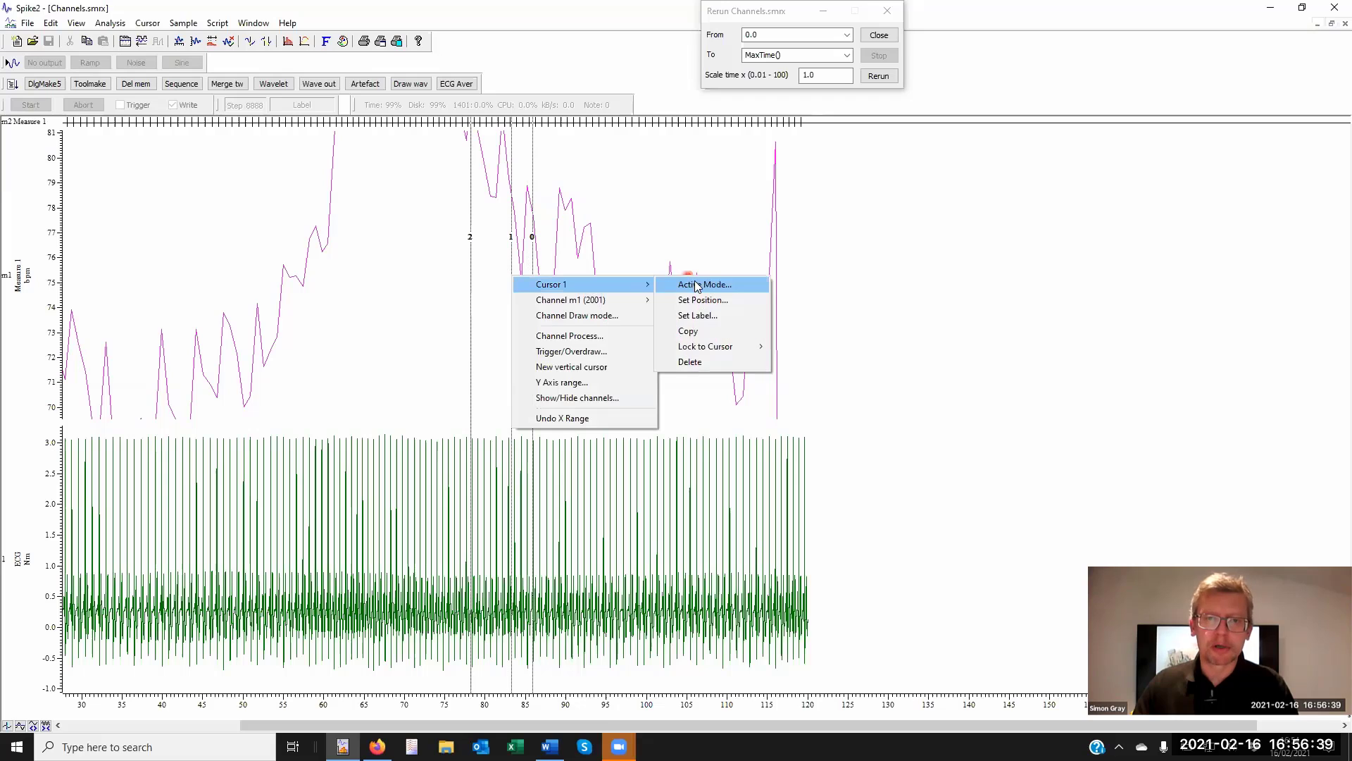
left_click(697, 286)
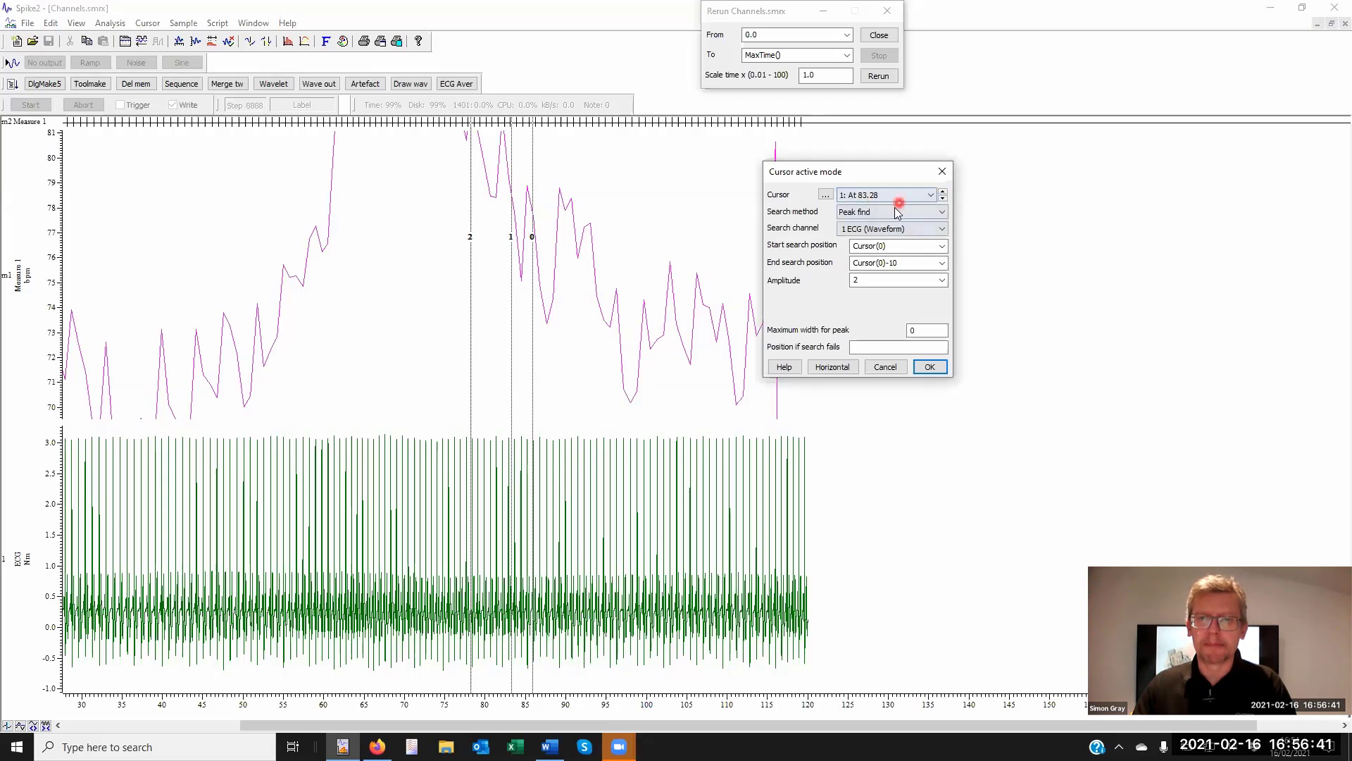
left_click(898, 211)
left_click(871, 406)
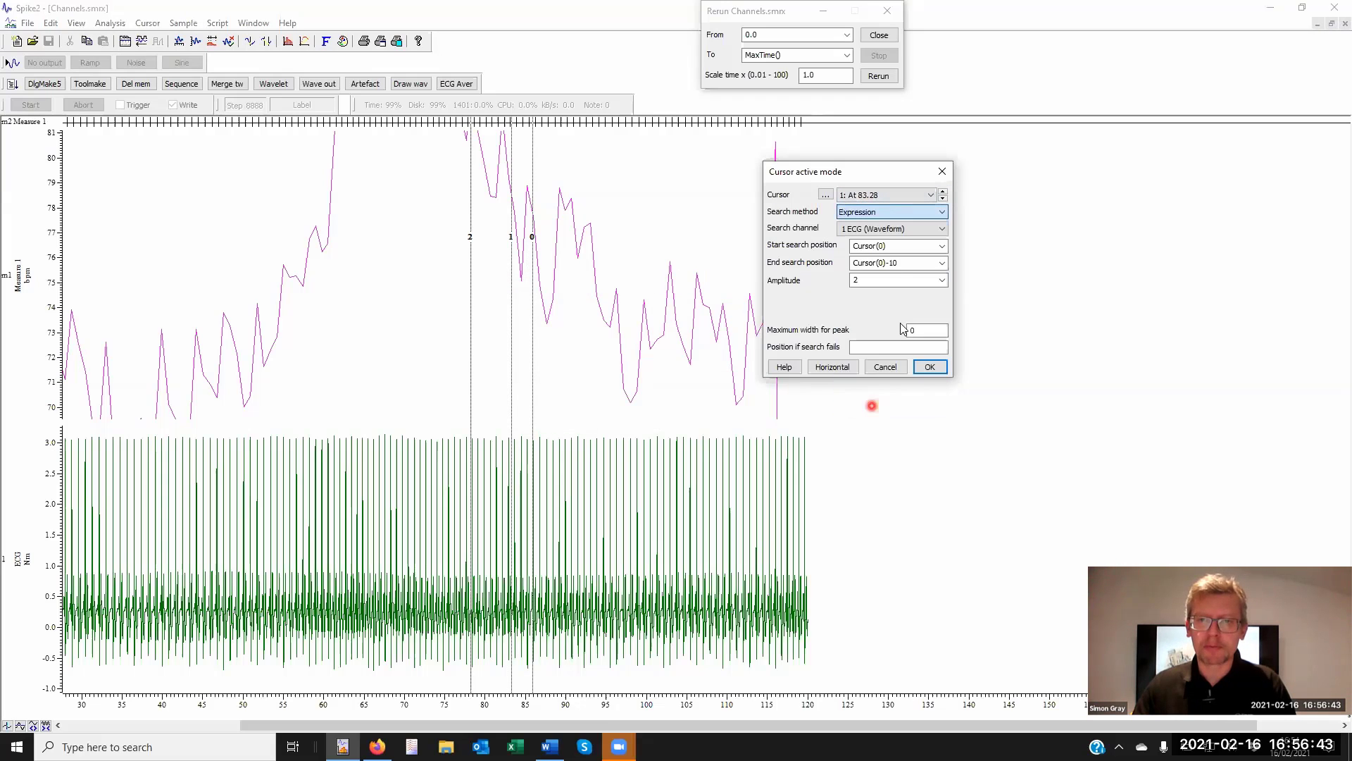
left_click(915, 245)
left_click(918, 246)
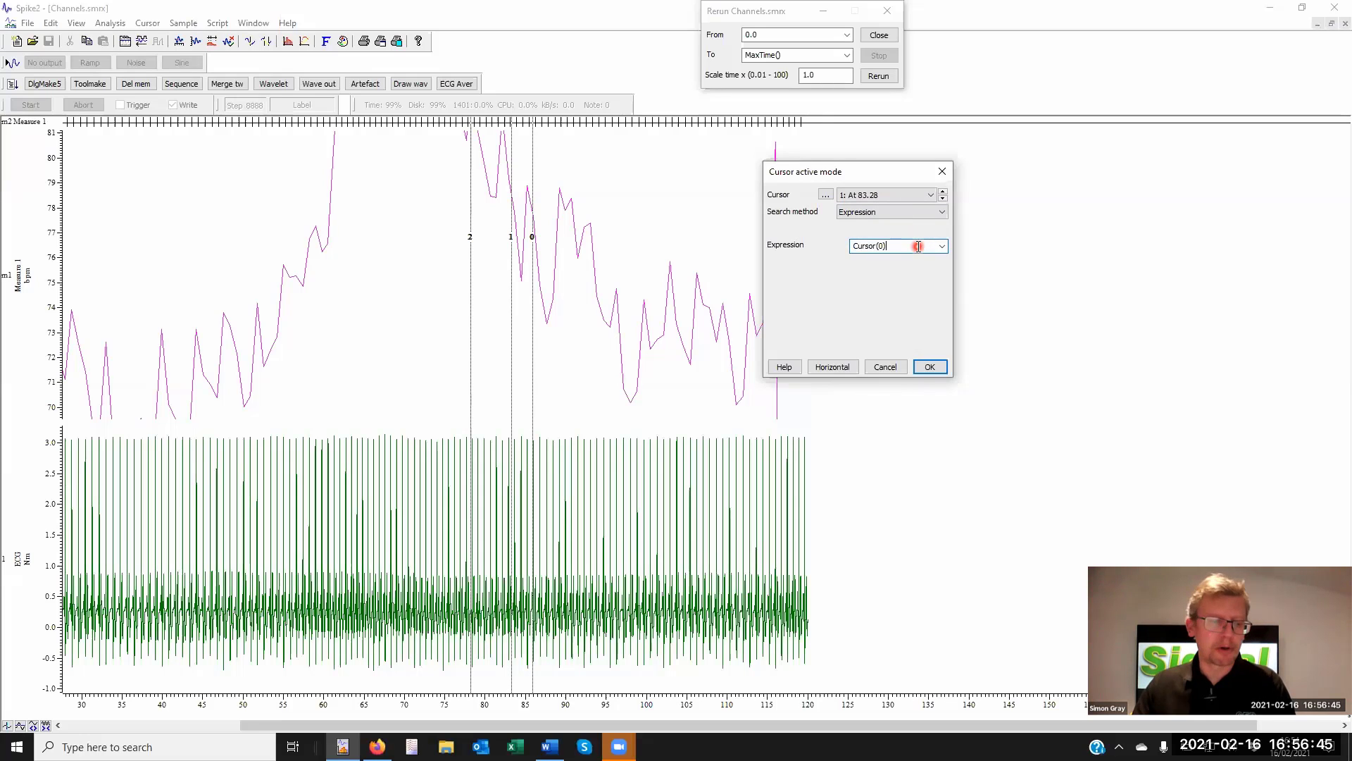
type("-5")
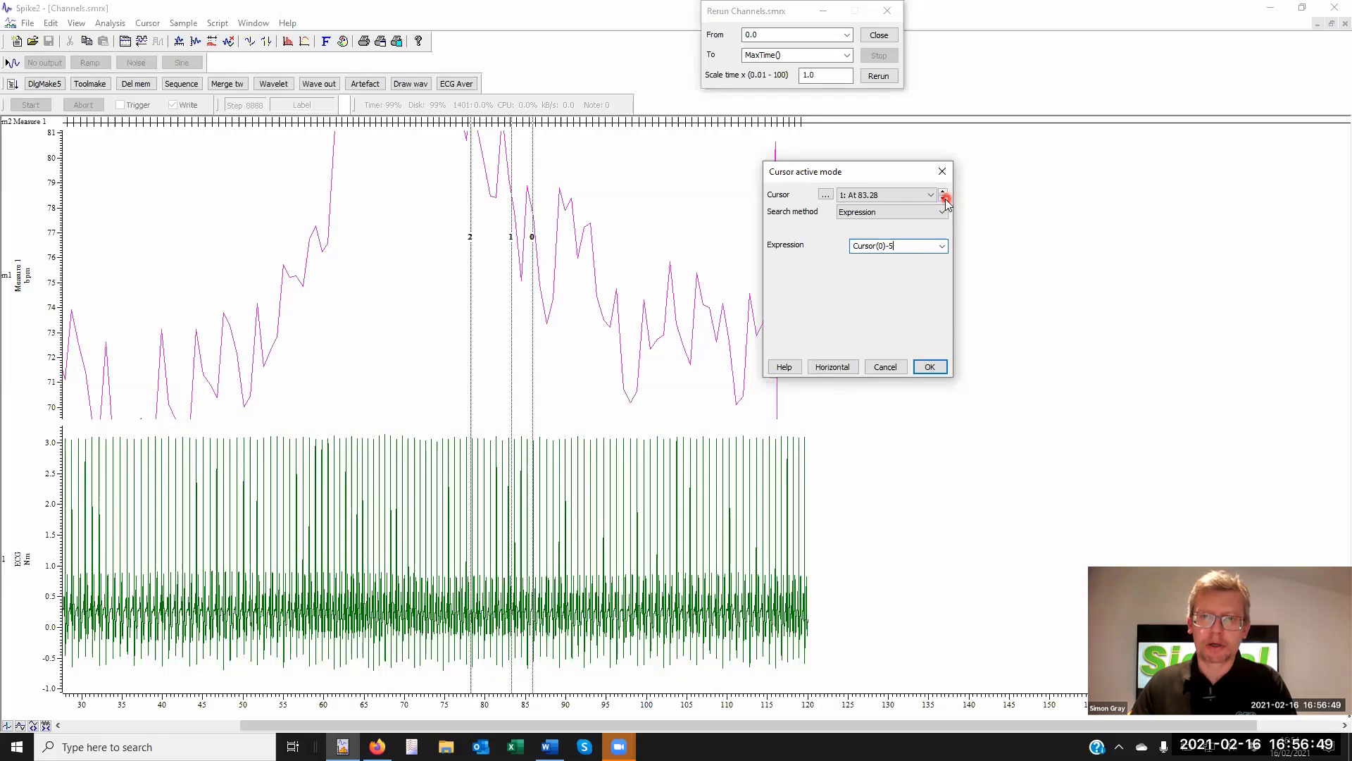
- Set cursor 0's active mode to the expression Cursor(0)+5 and apply the cursor settings
left_click(943, 198)
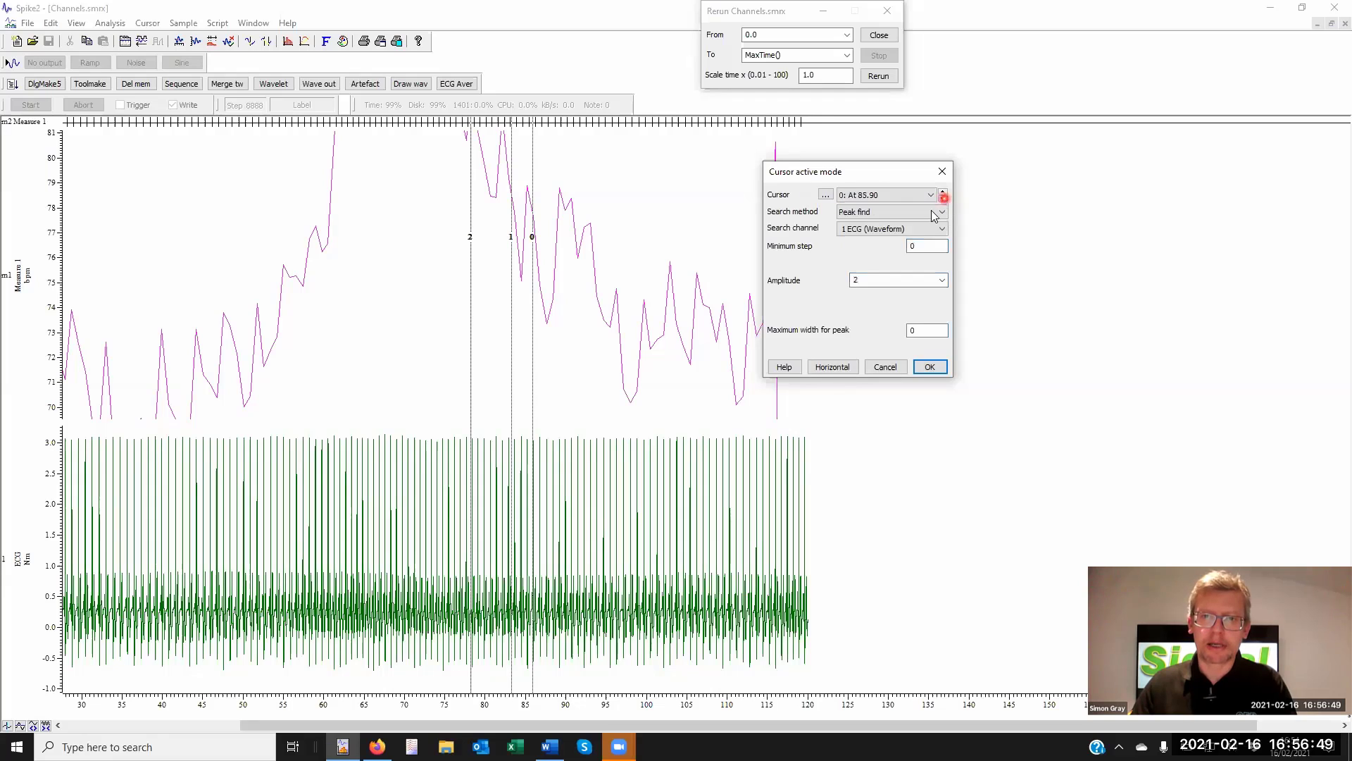
left_click(877, 212)
left_click(875, 326)
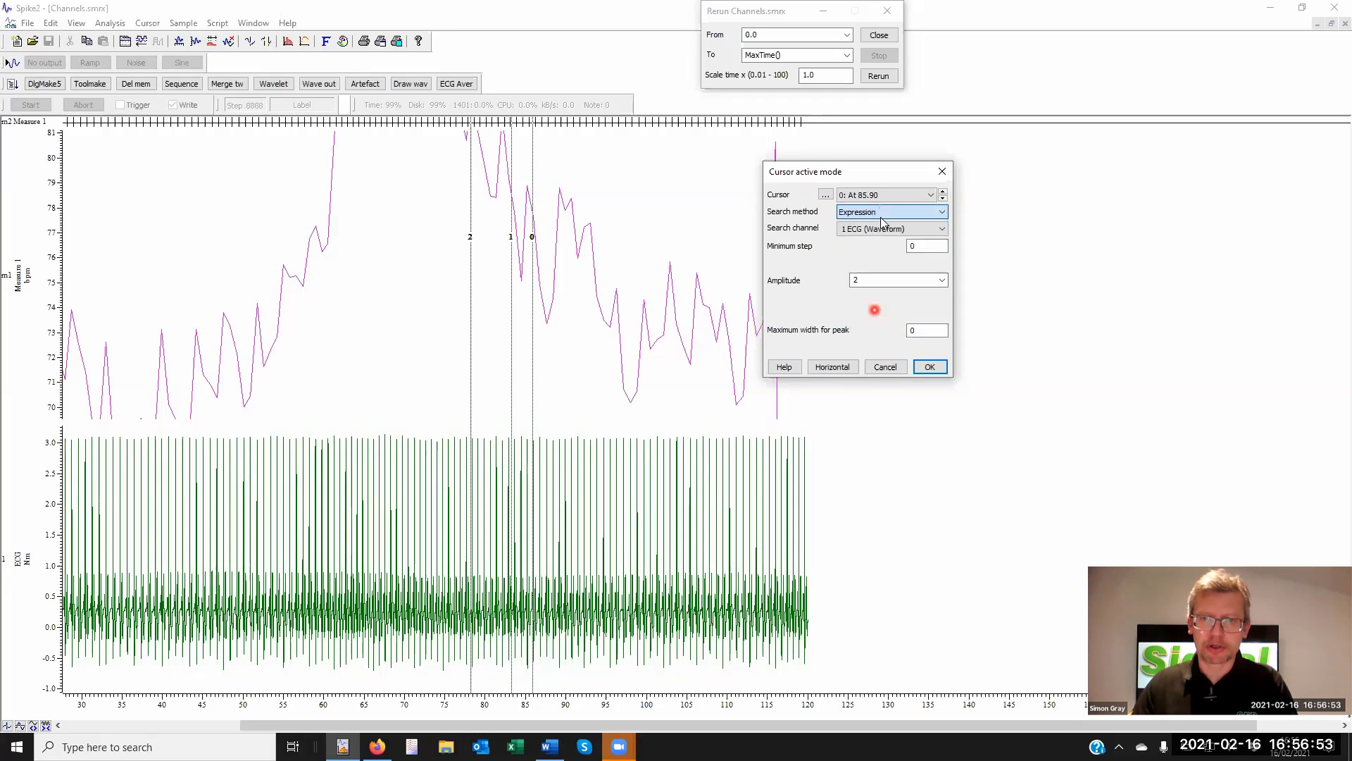
left_click(914, 245)
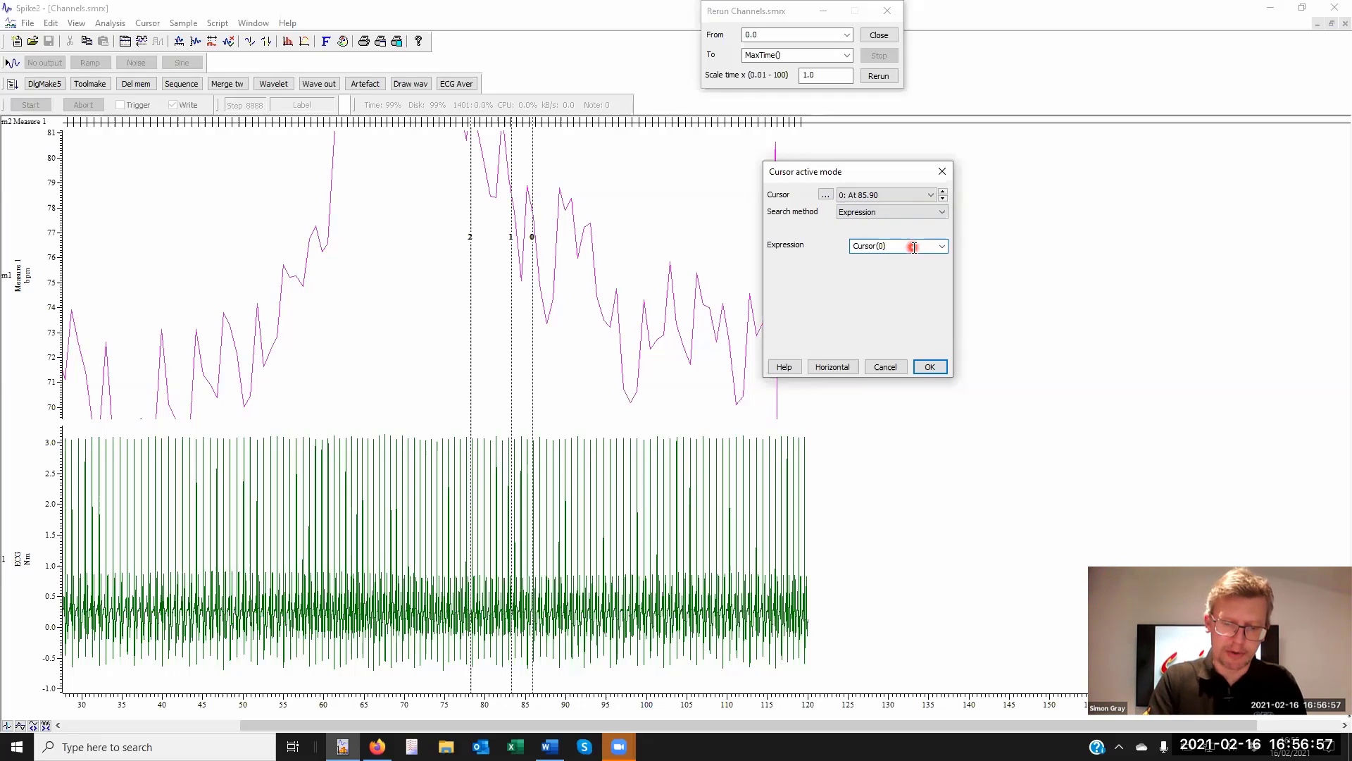
type("+5")
left_click(930, 367)
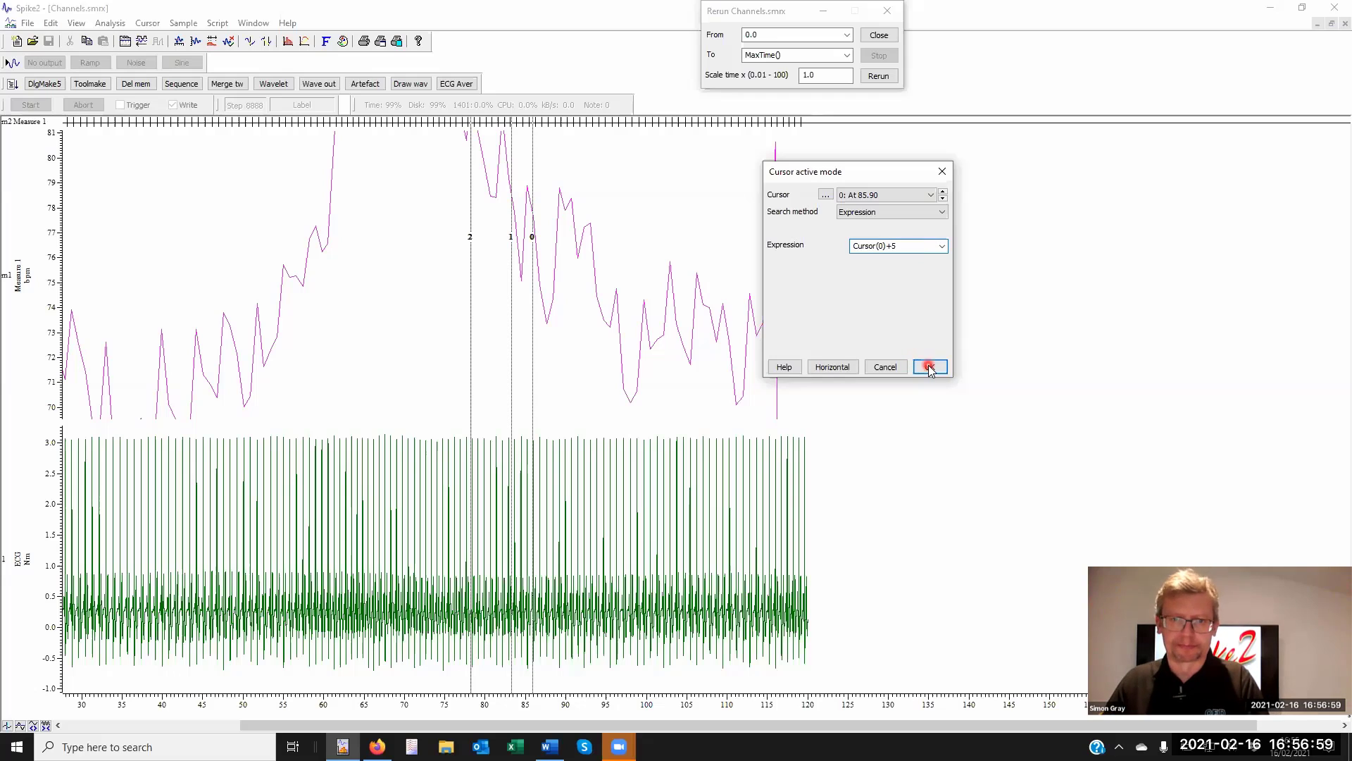
- Move cursor 0 to about 55 s and open the cursor regions table clear of the traces
left_click(437, 41)
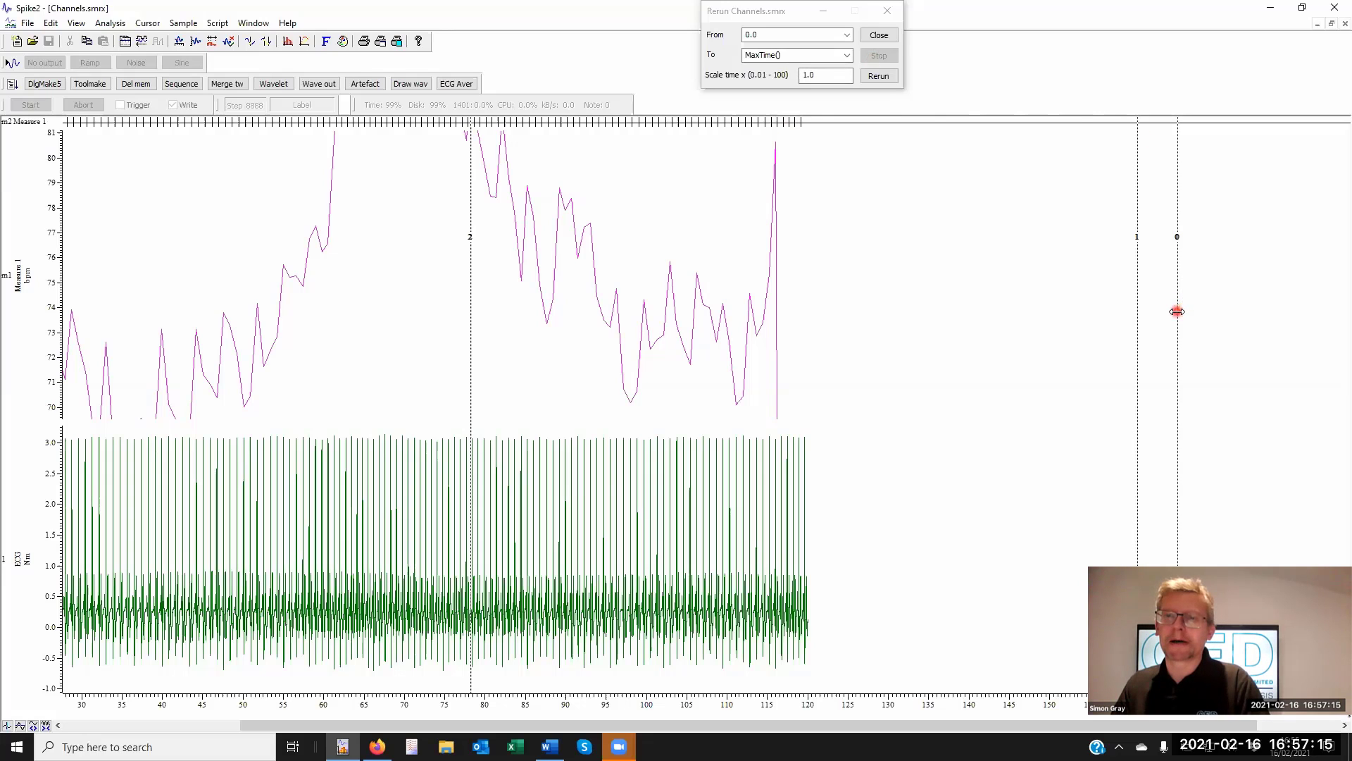
left_click_drag(1177, 311, 279, 305)
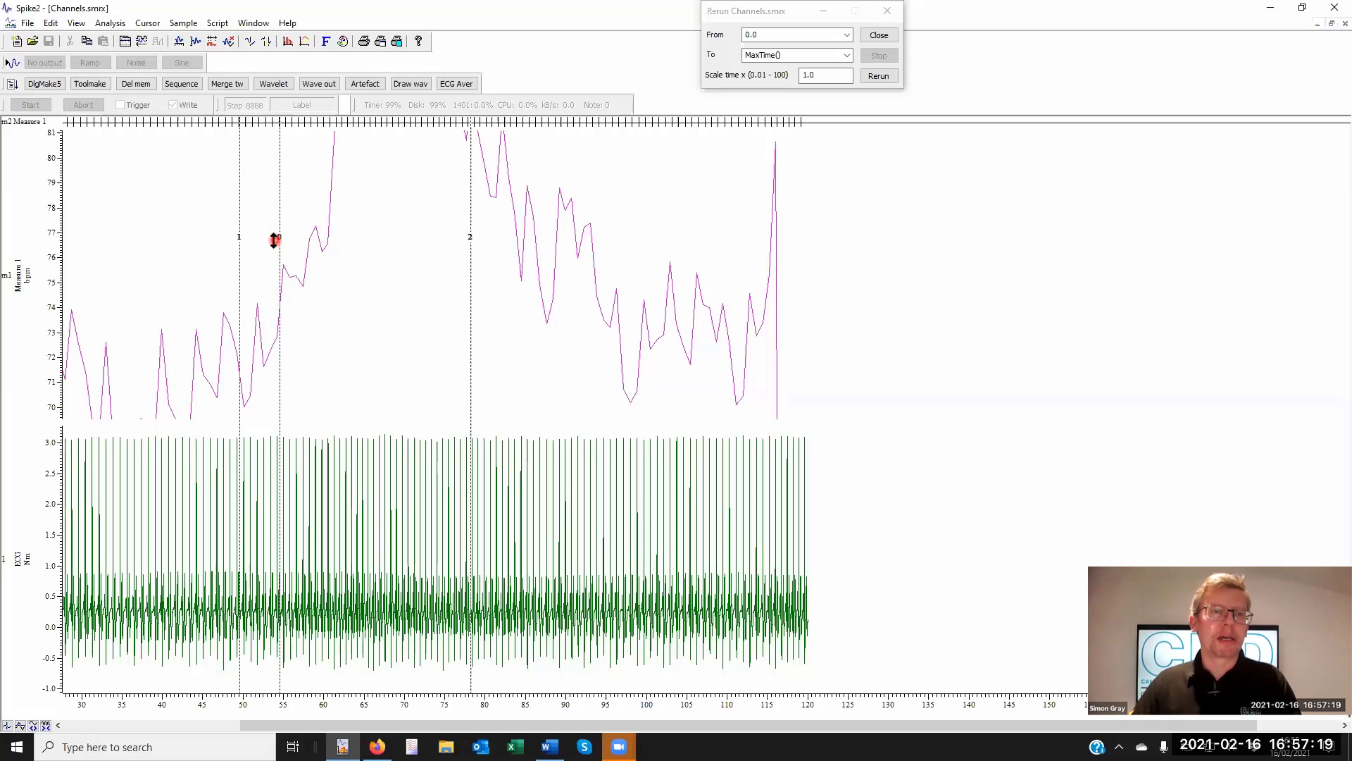
left_click(288, 41)
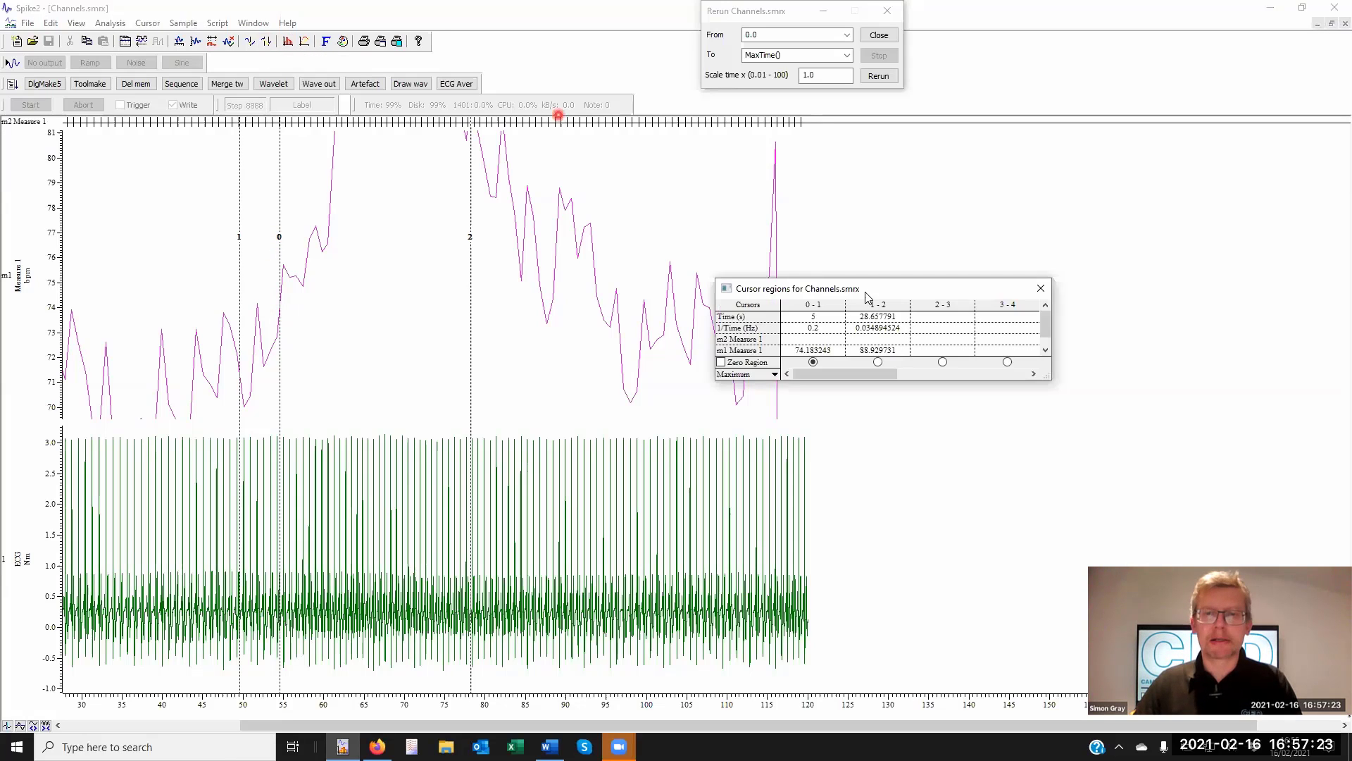
left_click(866, 289)
left_click_drag(865, 287, 1065, 21)
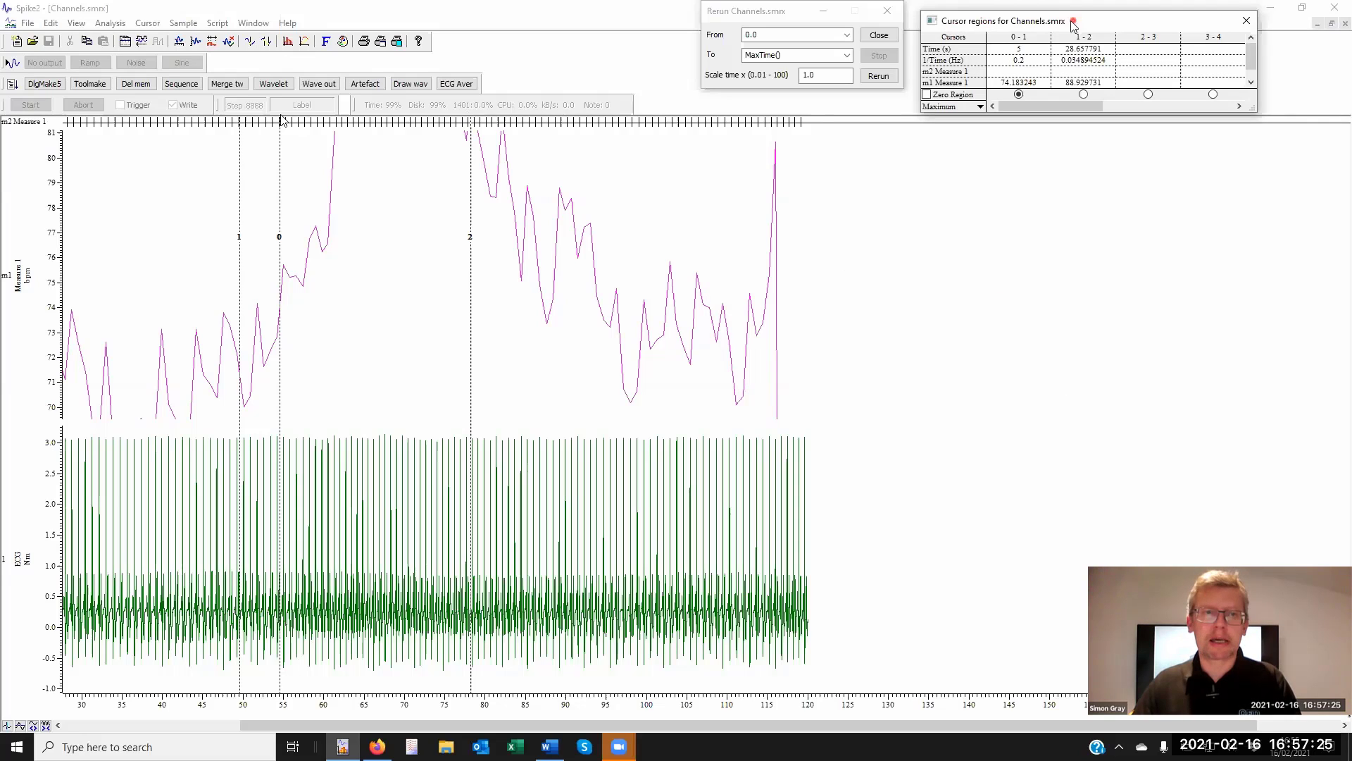
- Step cursor 0 forward twice and examine the Measure 1 maximum for each 5-second region
left_click(578, 59)
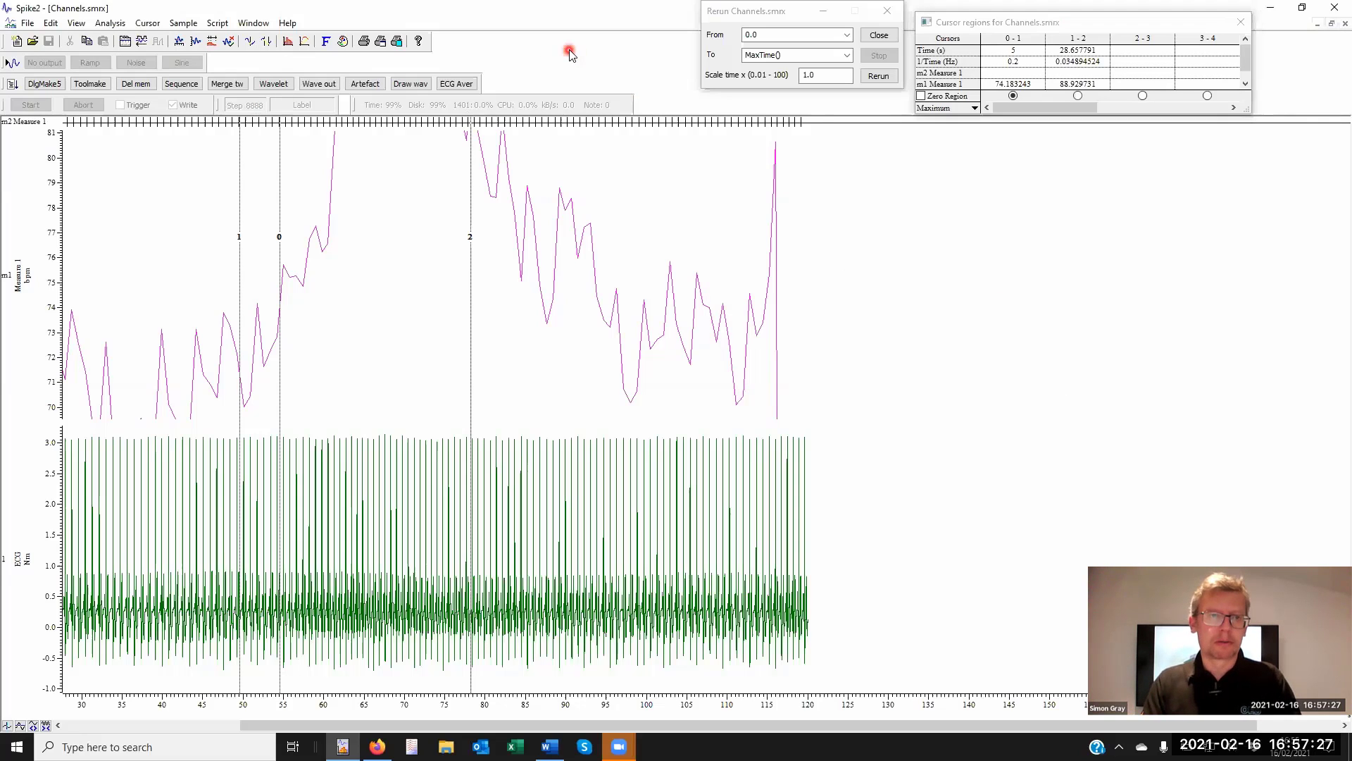
key("ctrl+Right")
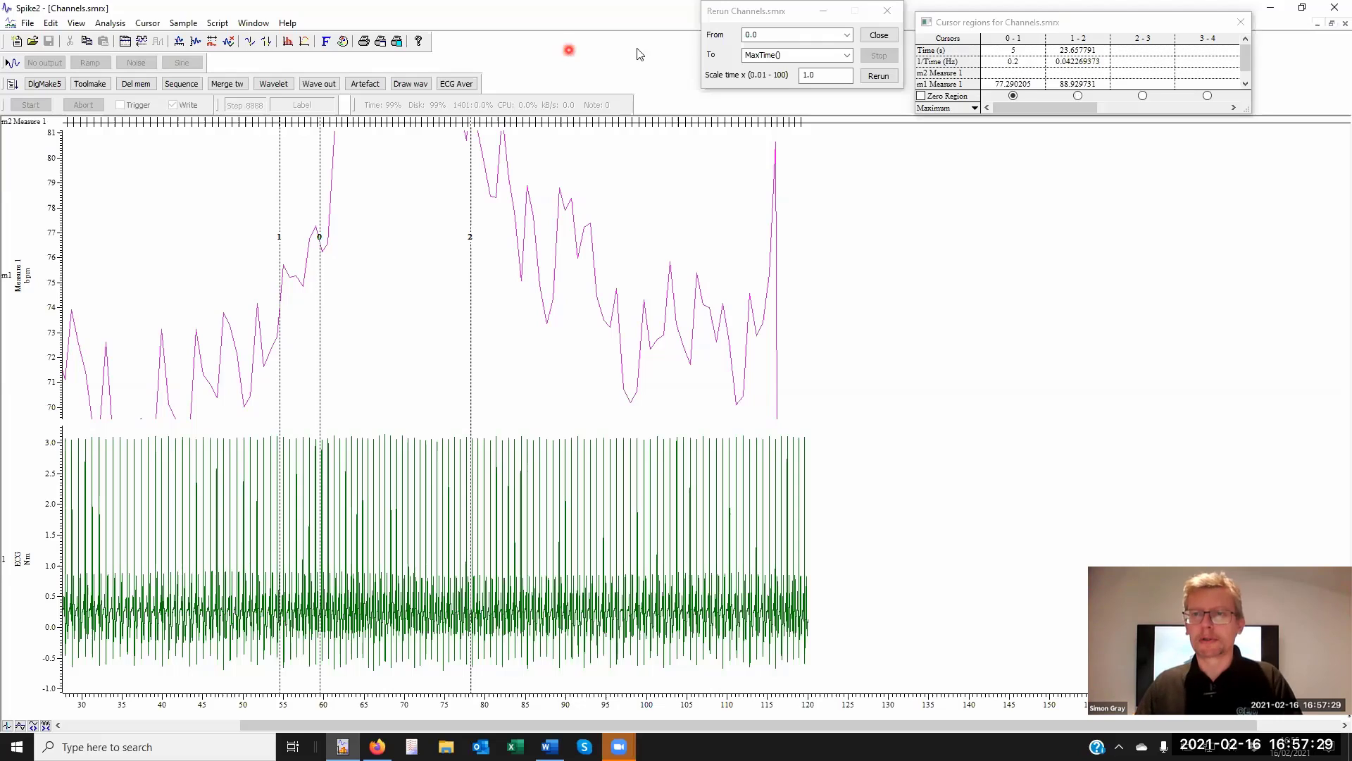
left_click(1090, 83)
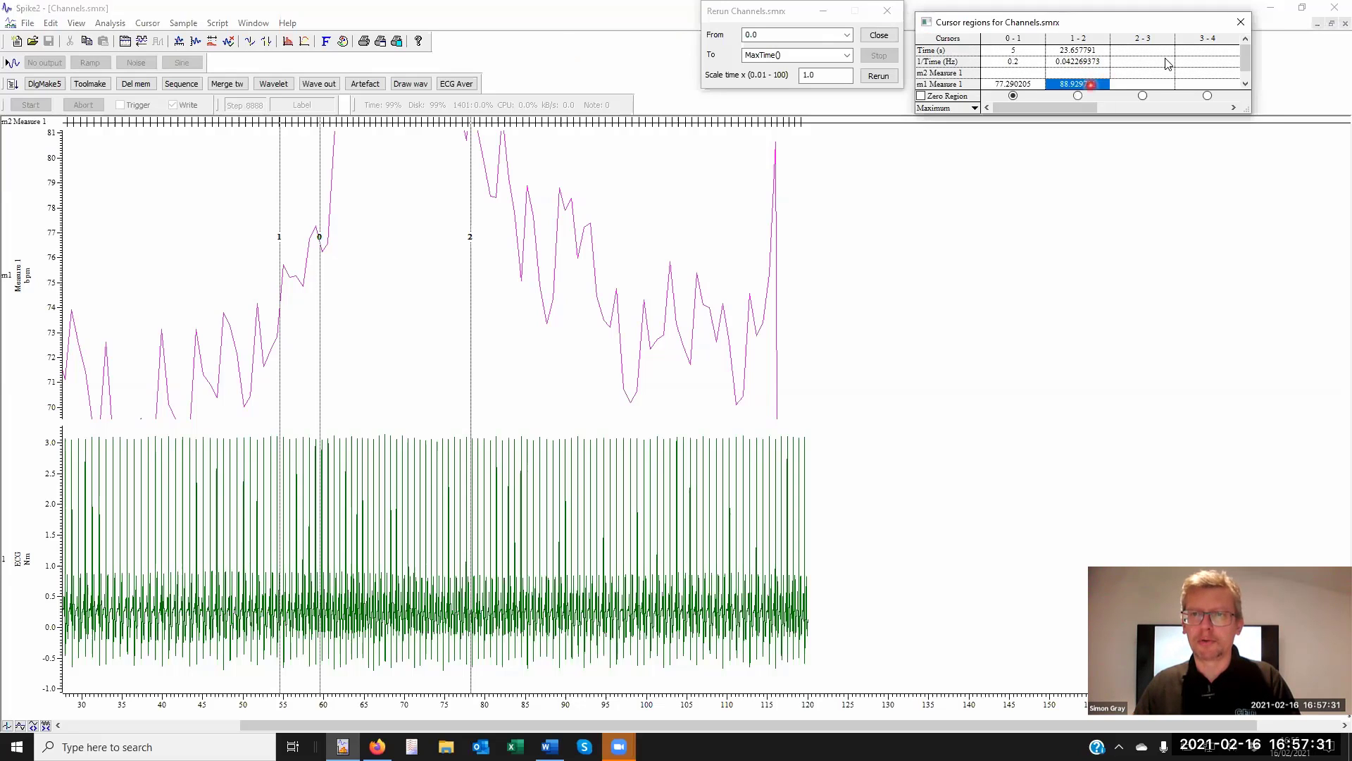
left_click(558, 61)
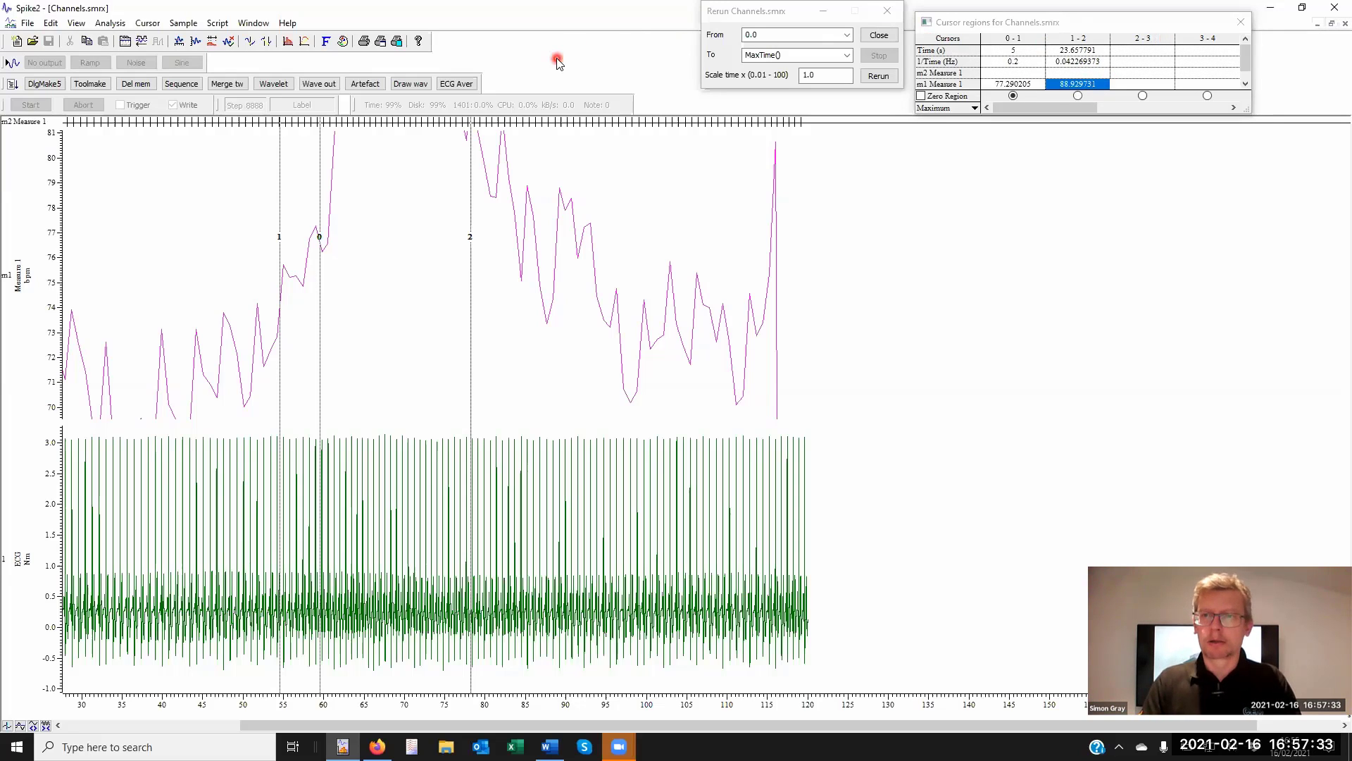
key("ctrl+Right")
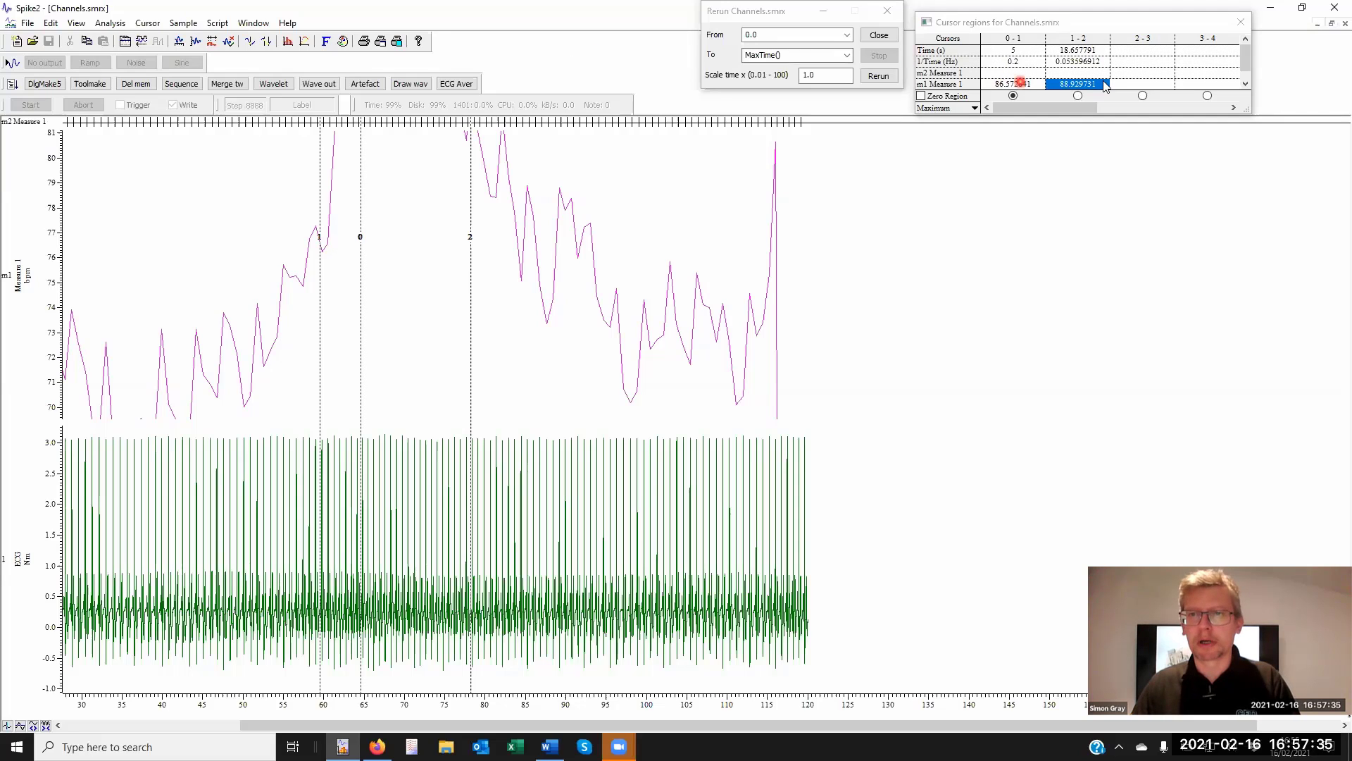
left_click(1080, 82)
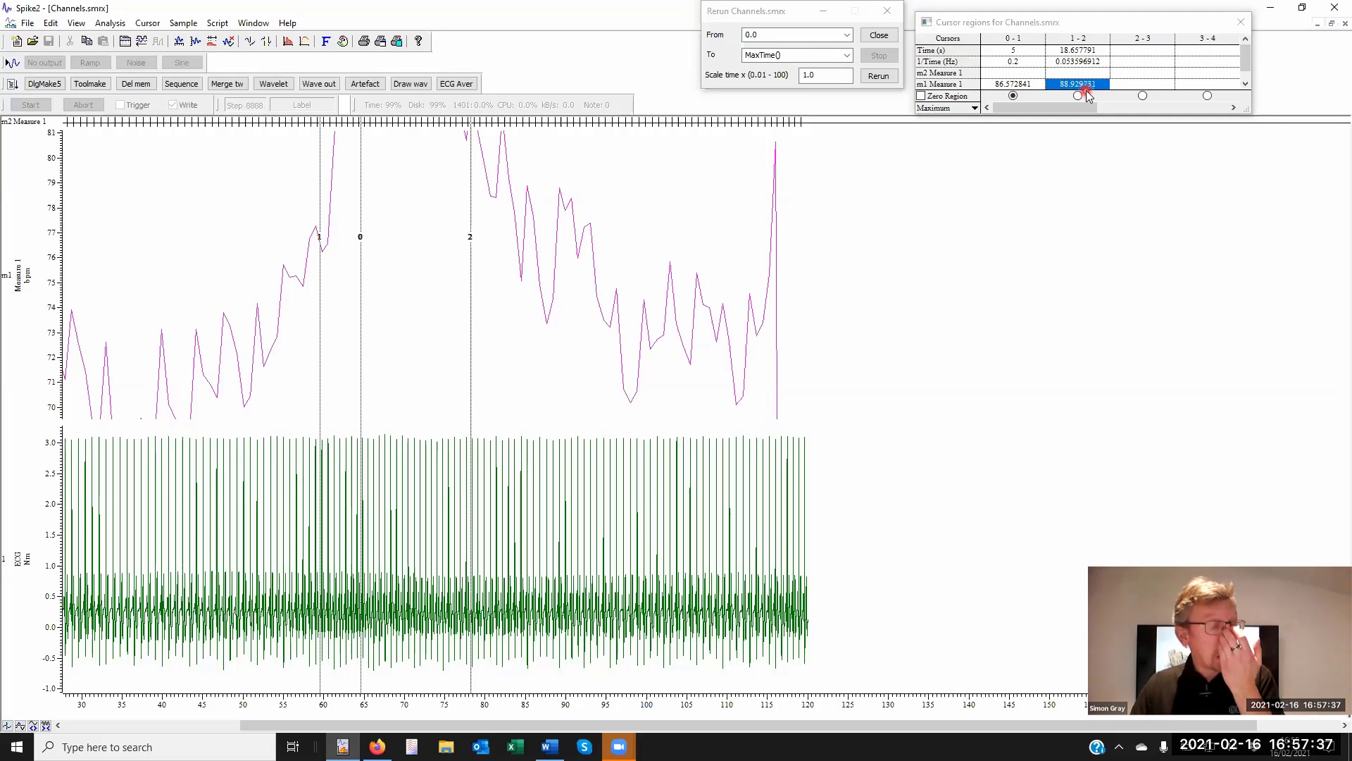
- Start a new XY view of cursor measurements and place its settings dialog clear of the cursors
left_click(590, 23)
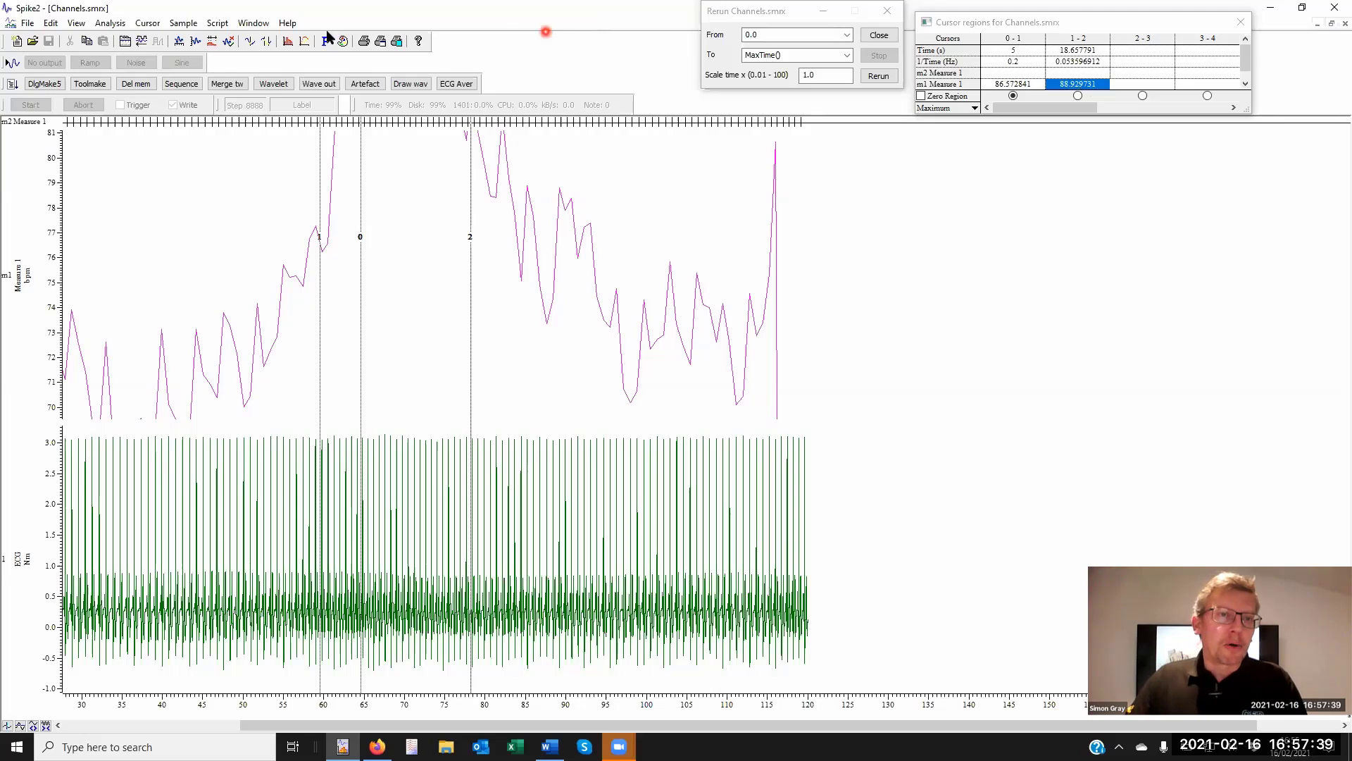
left_click(303, 41)
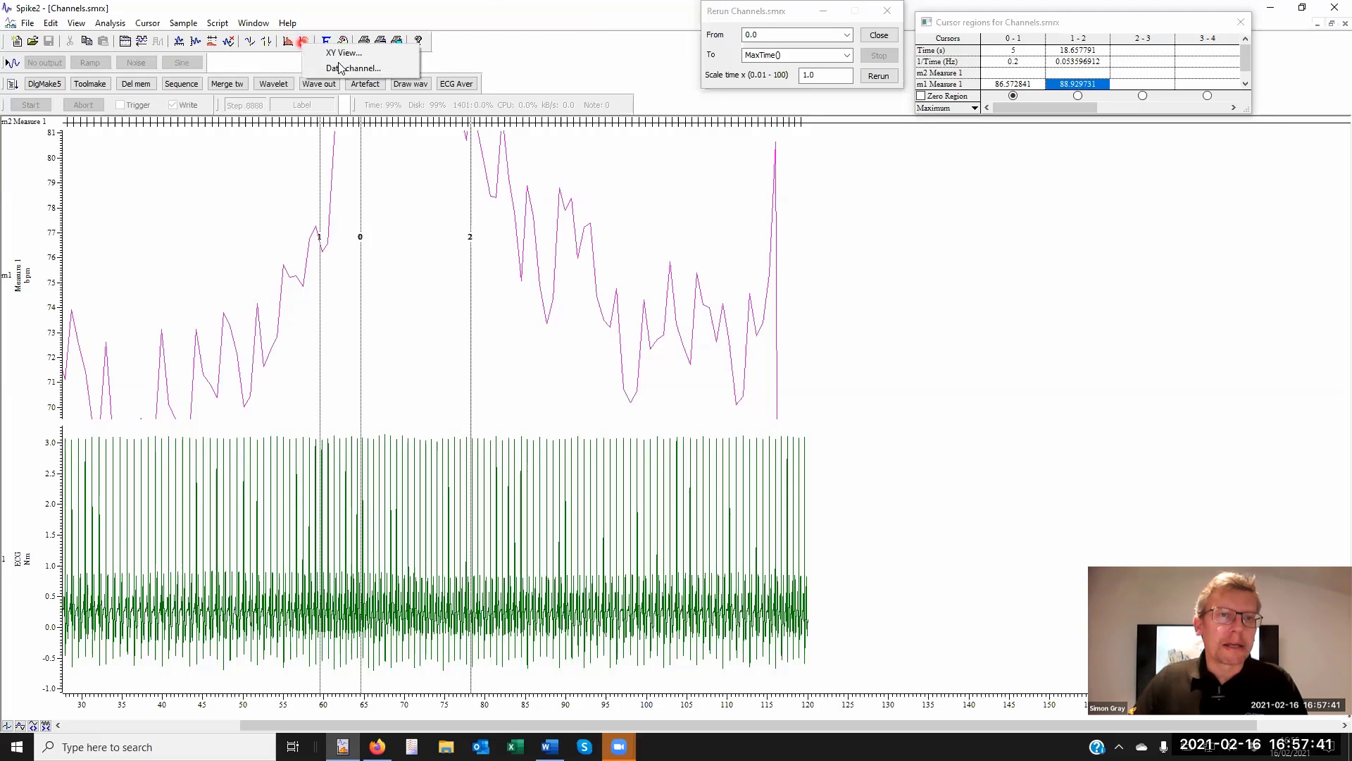
left_click(412, 225)
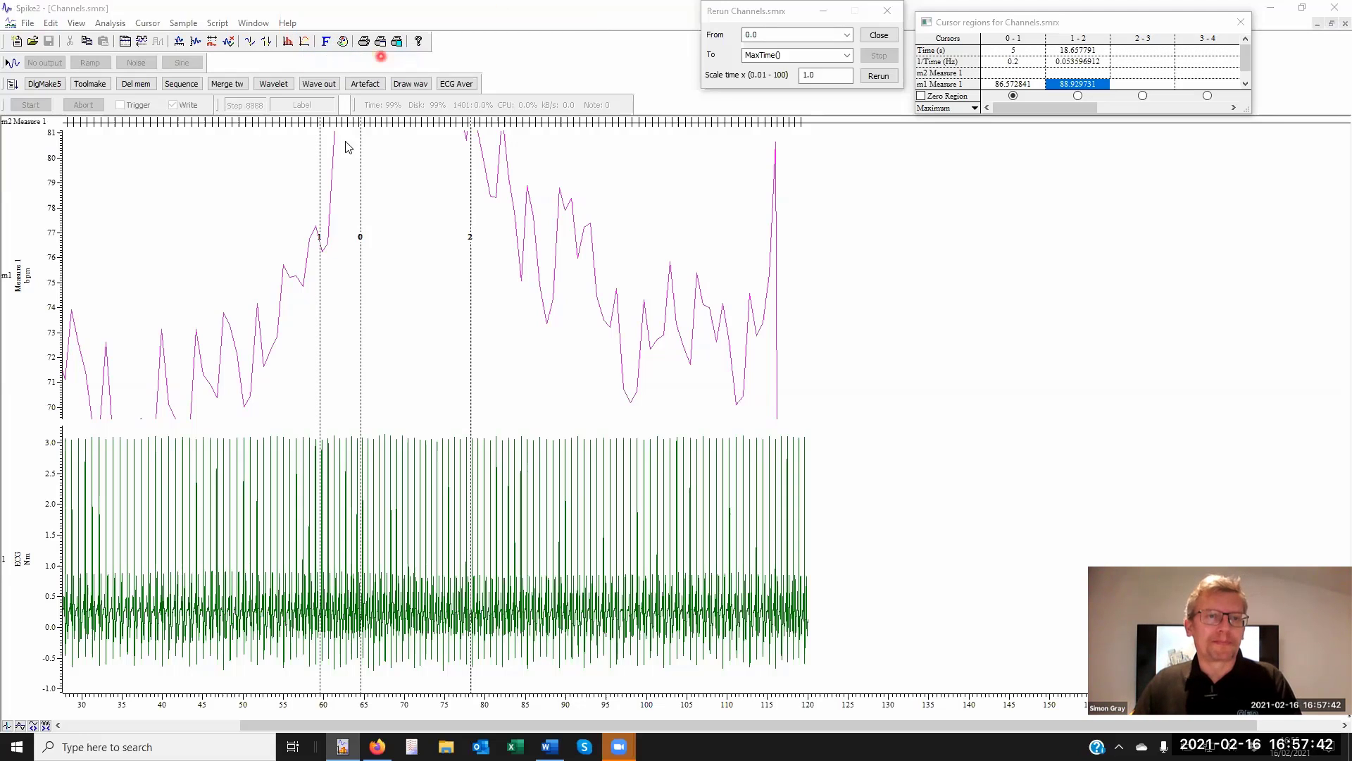
left_click(362, 248)
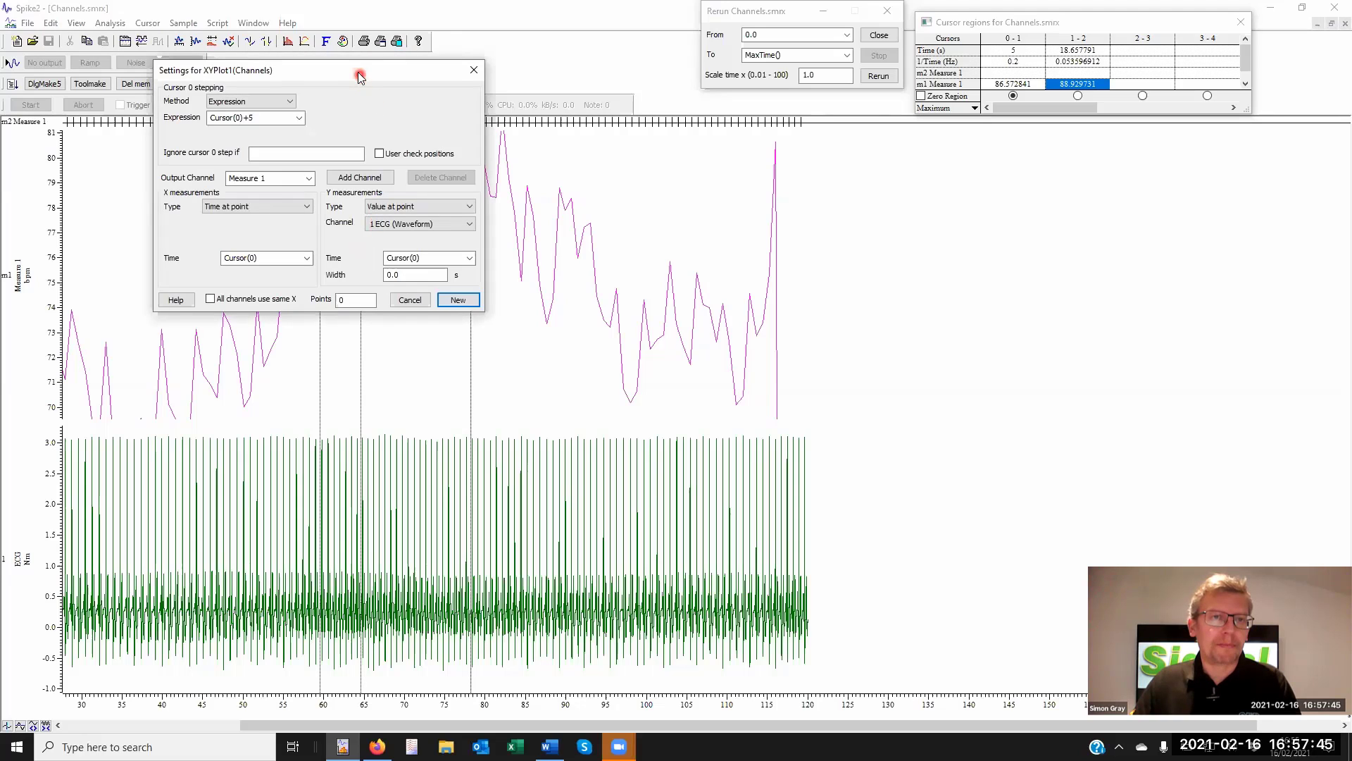
left_click_drag(358, 72, 790, 179)
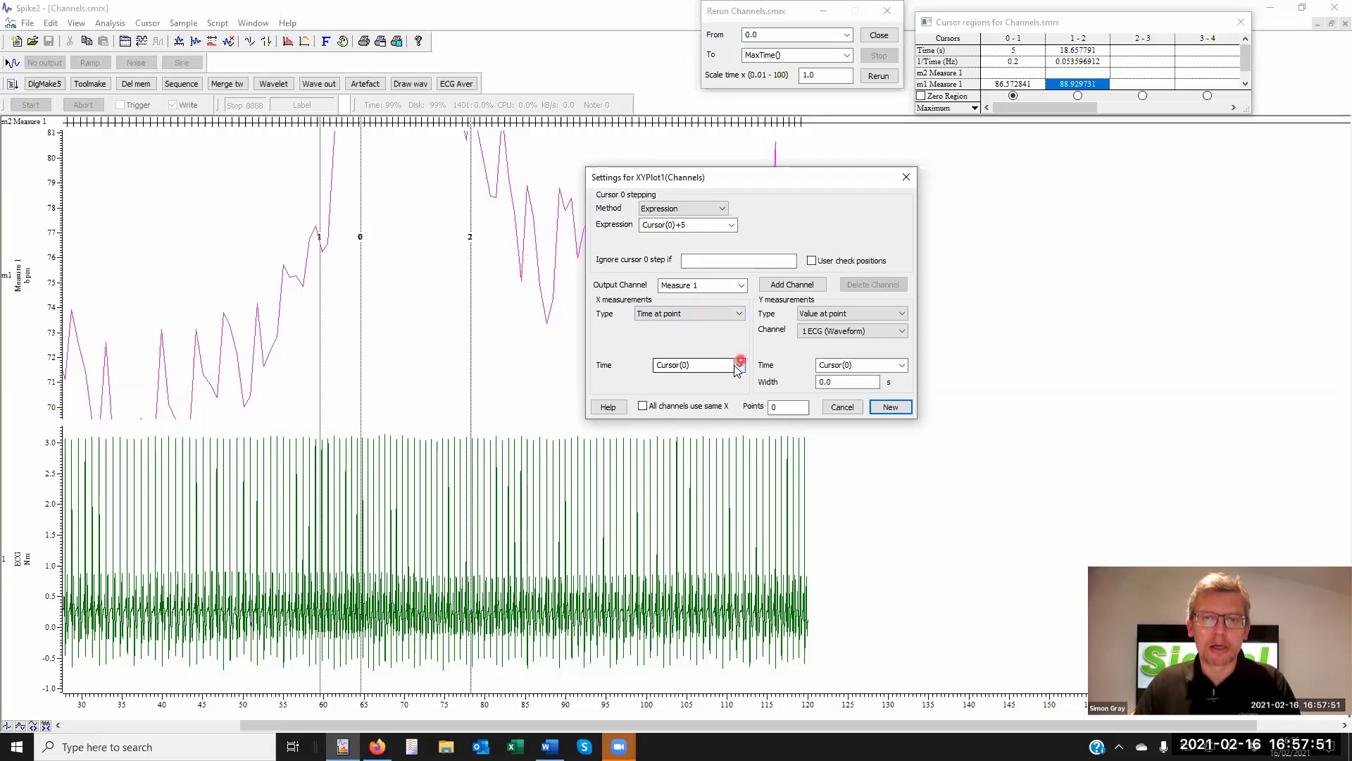
- Set the Y measurement to Area of the ECG channel from Cursor(1) to Cursor(0), and create the XY plot
left_click(853, 314)
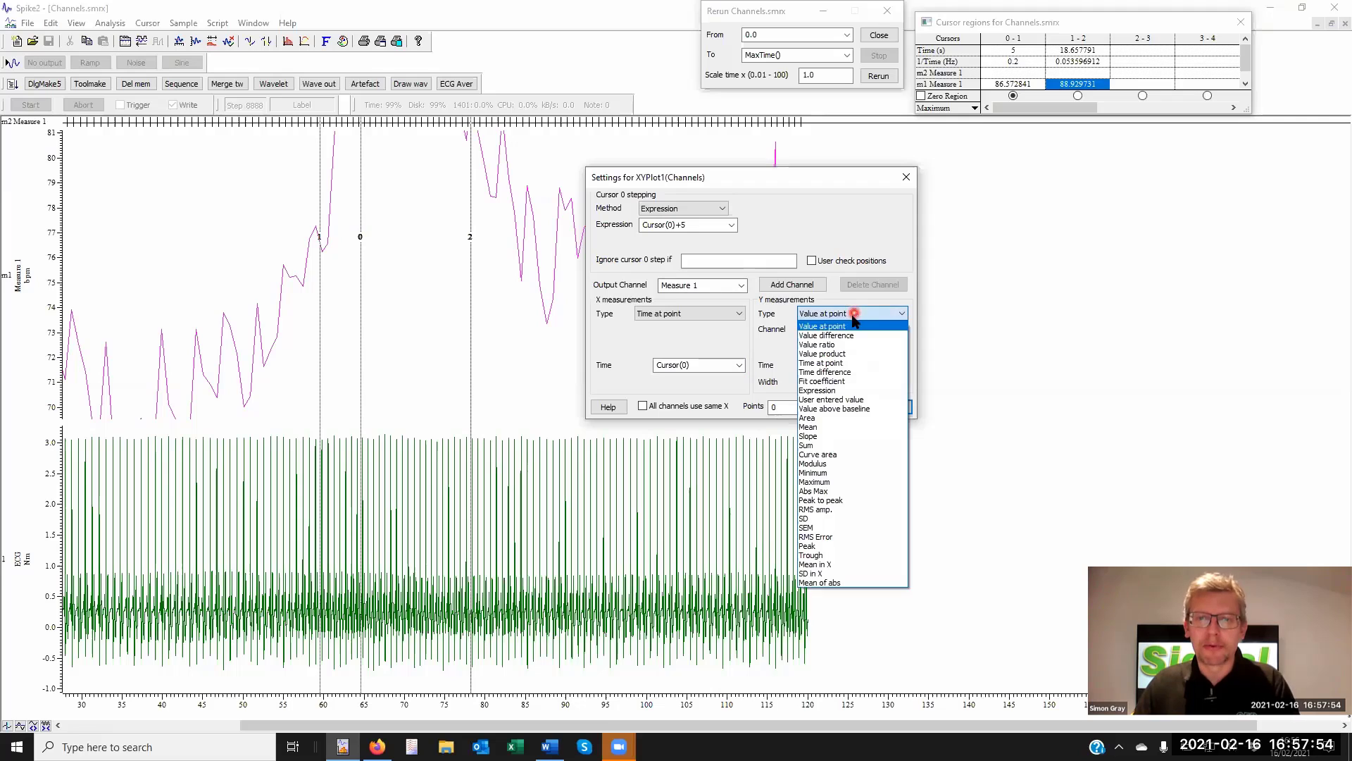
left_click(822, 418)
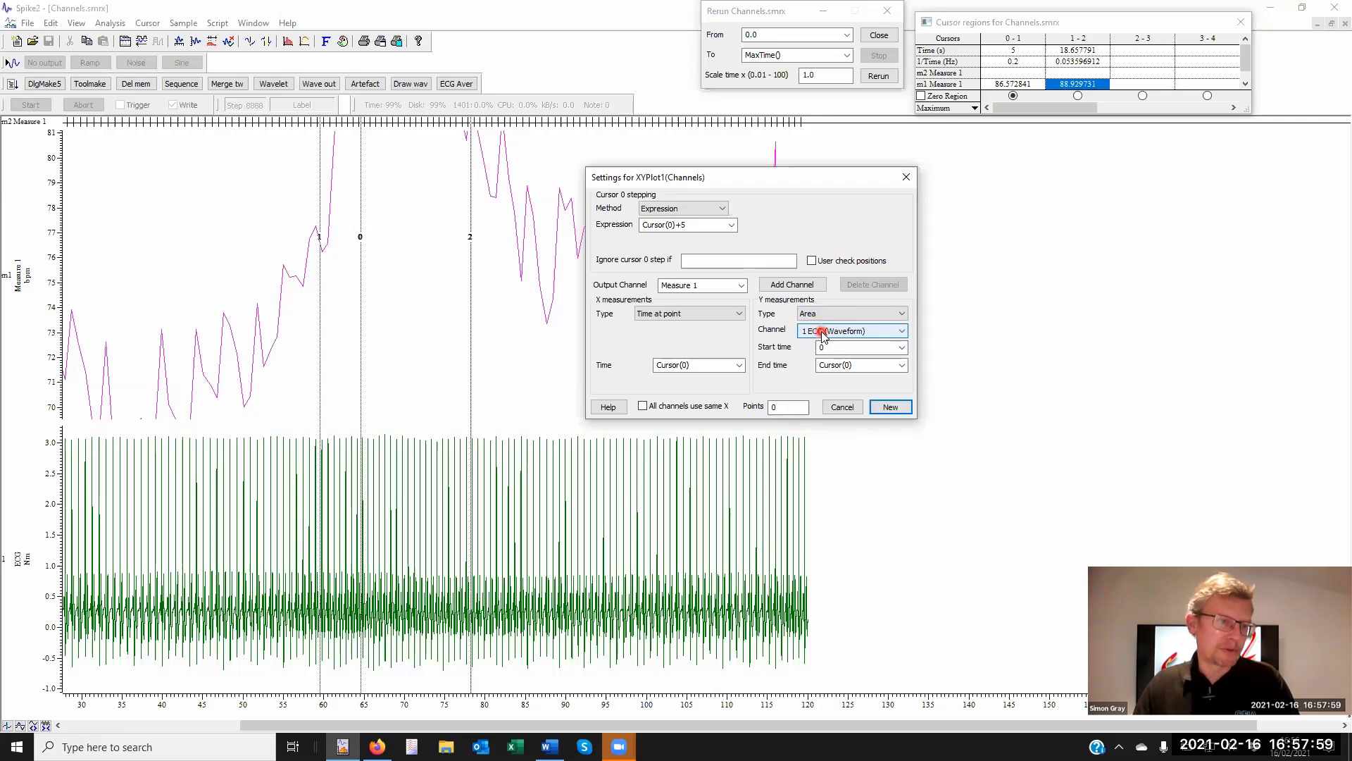
left_click(902, 348)
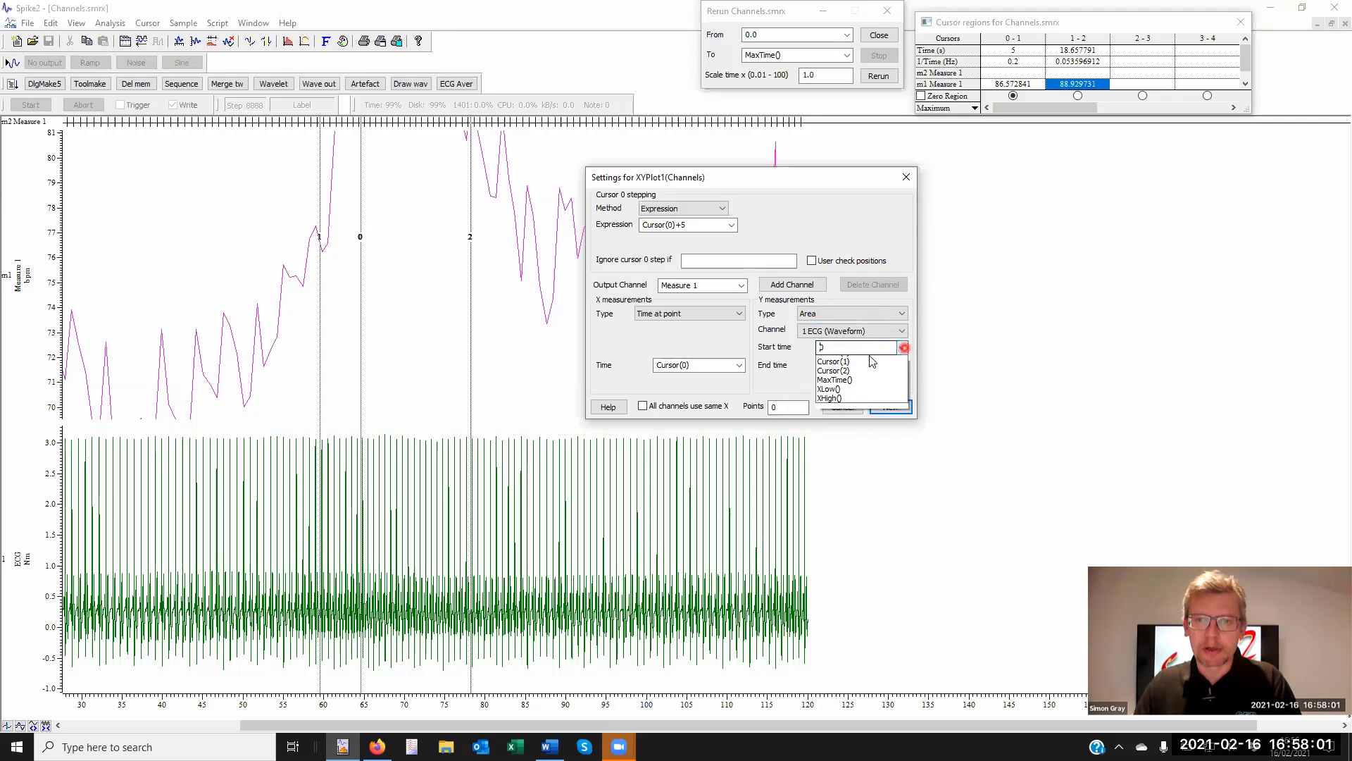
left_click(854, 370)
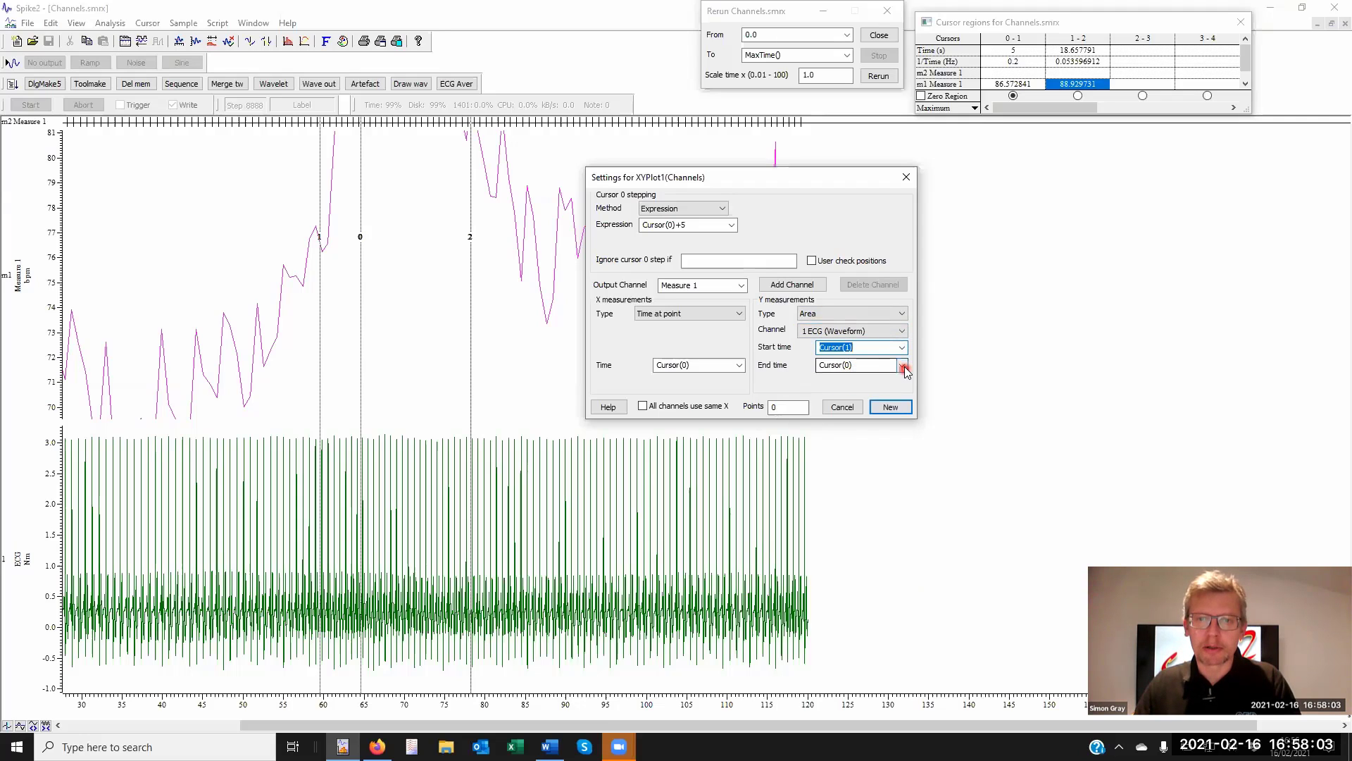
left_click(891, 407)
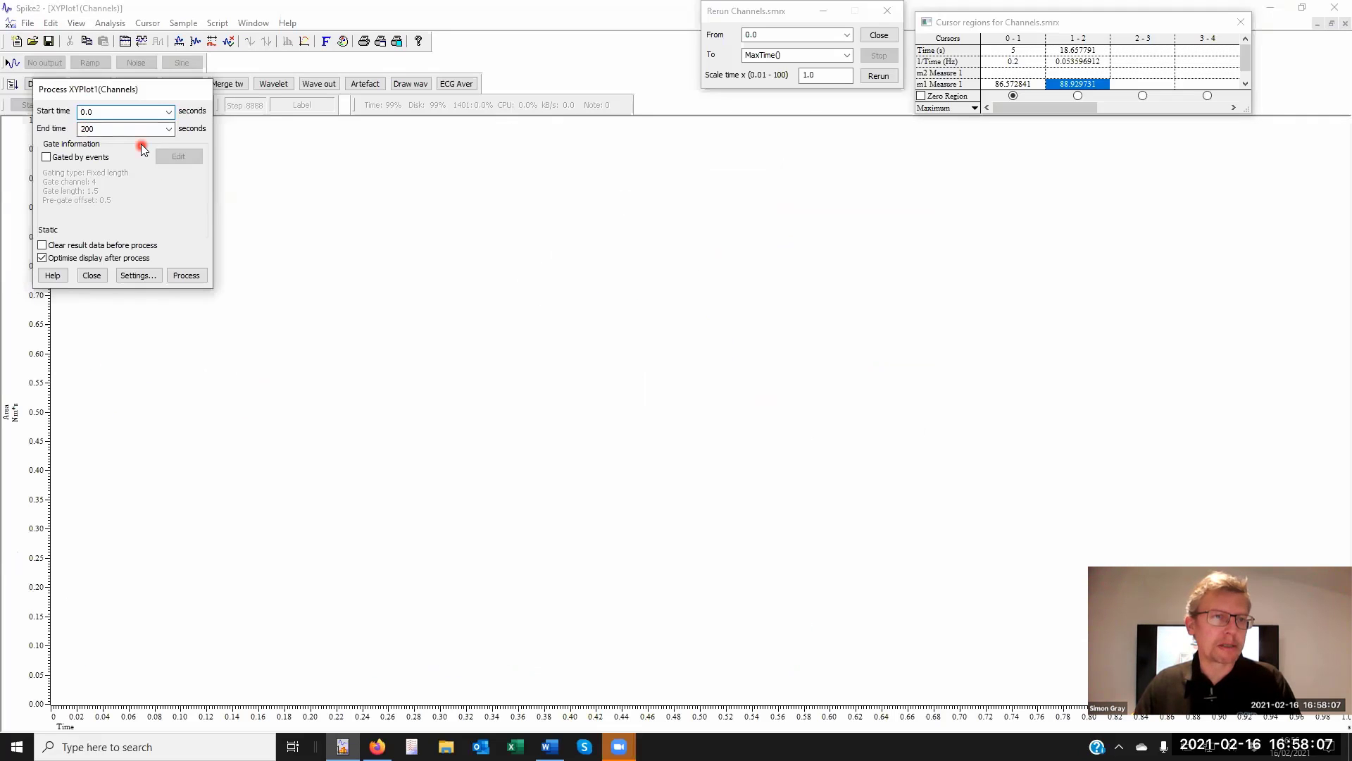
- Tile the windows vertically and process the XY plot from 0.0 to 70 seconds
left_click(253, 23)
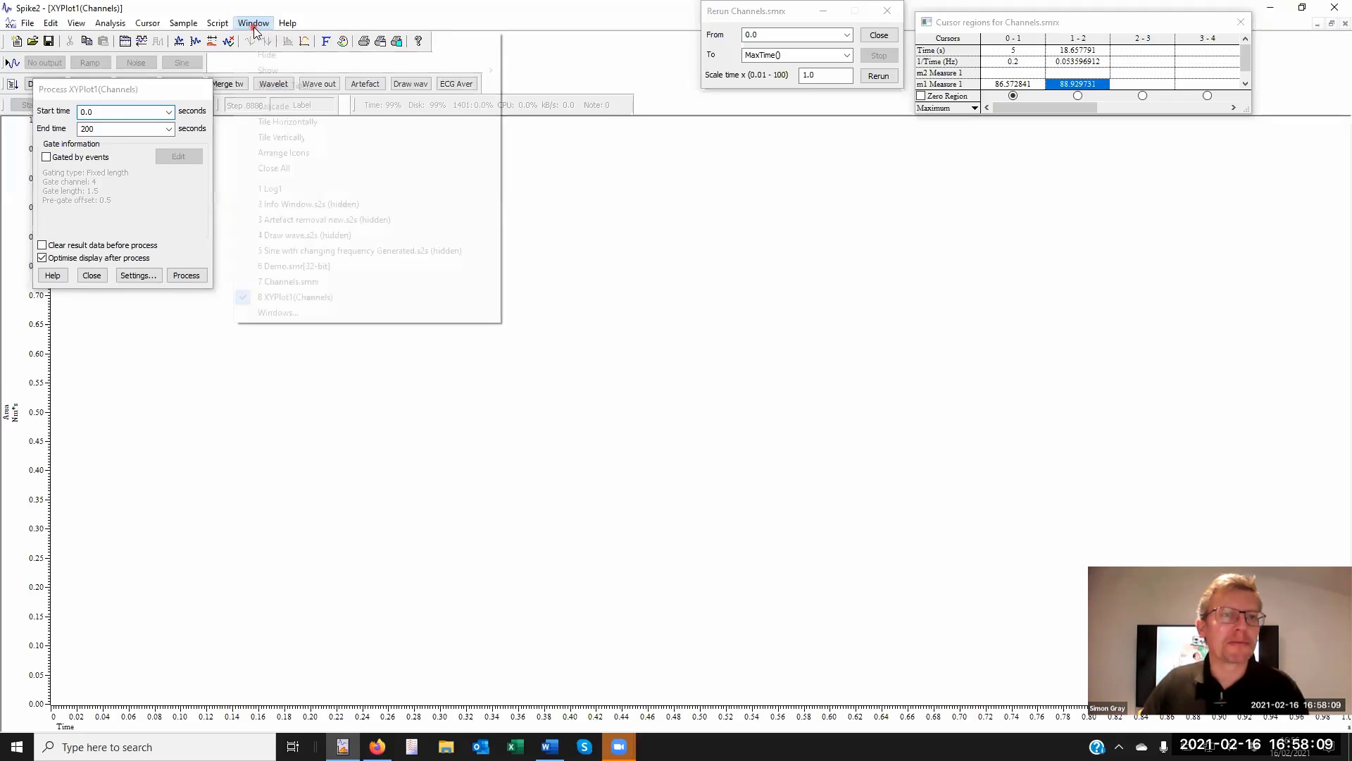
left_click(307, 137)
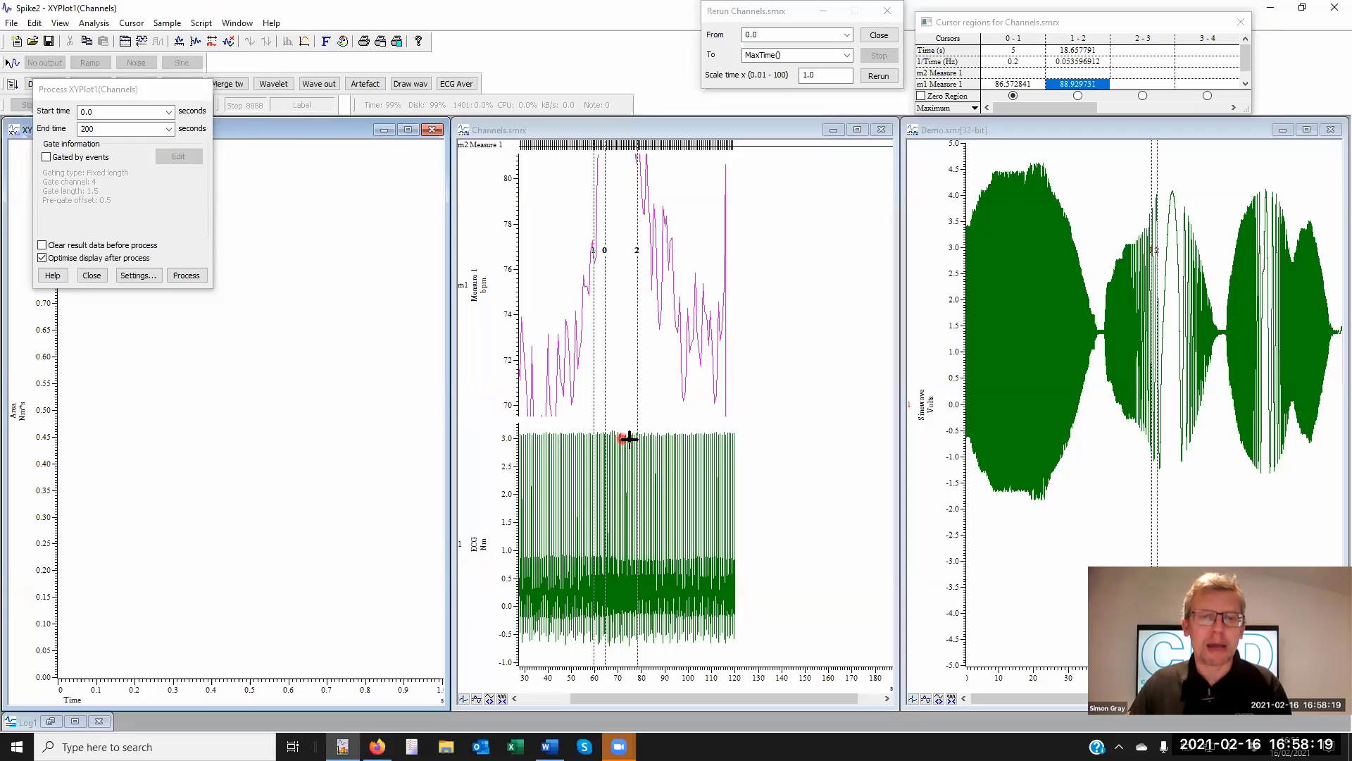
left_click(61, 129)
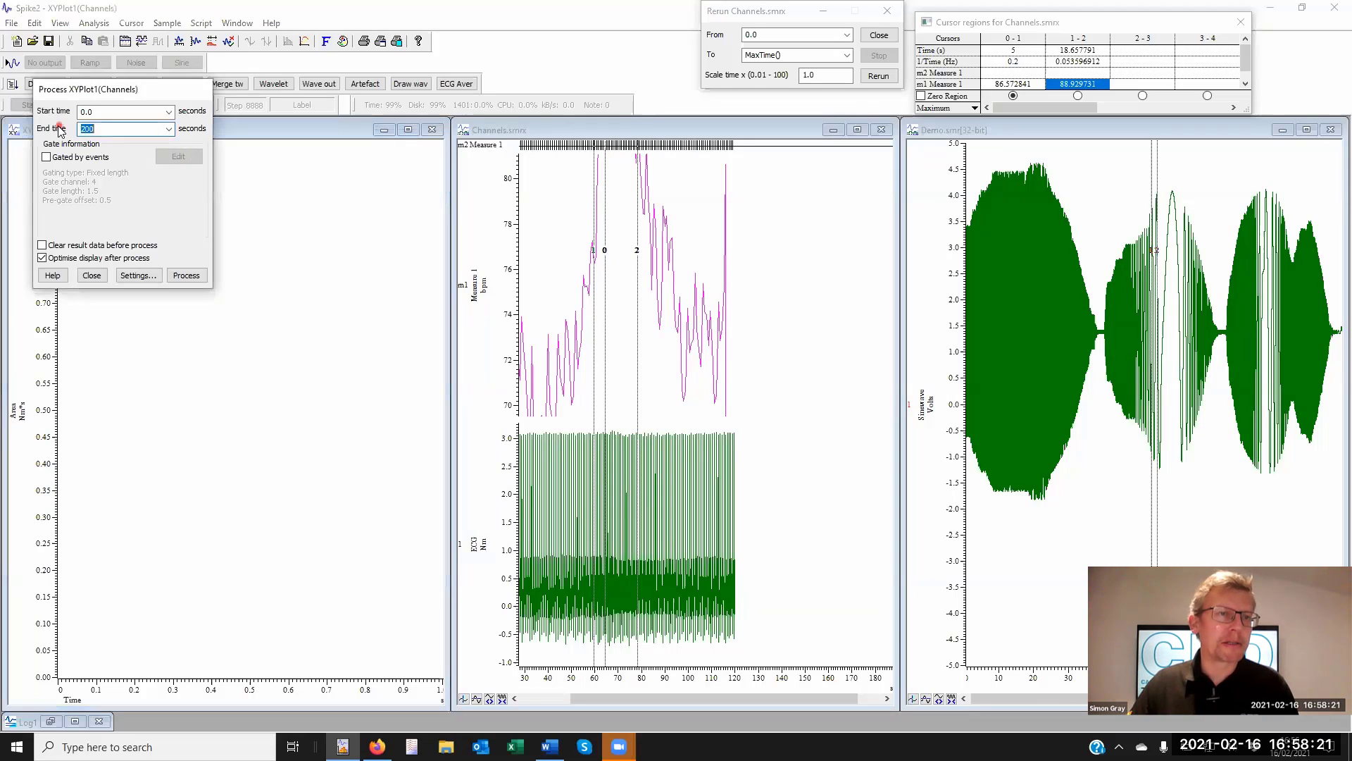
left_click(185, 275)
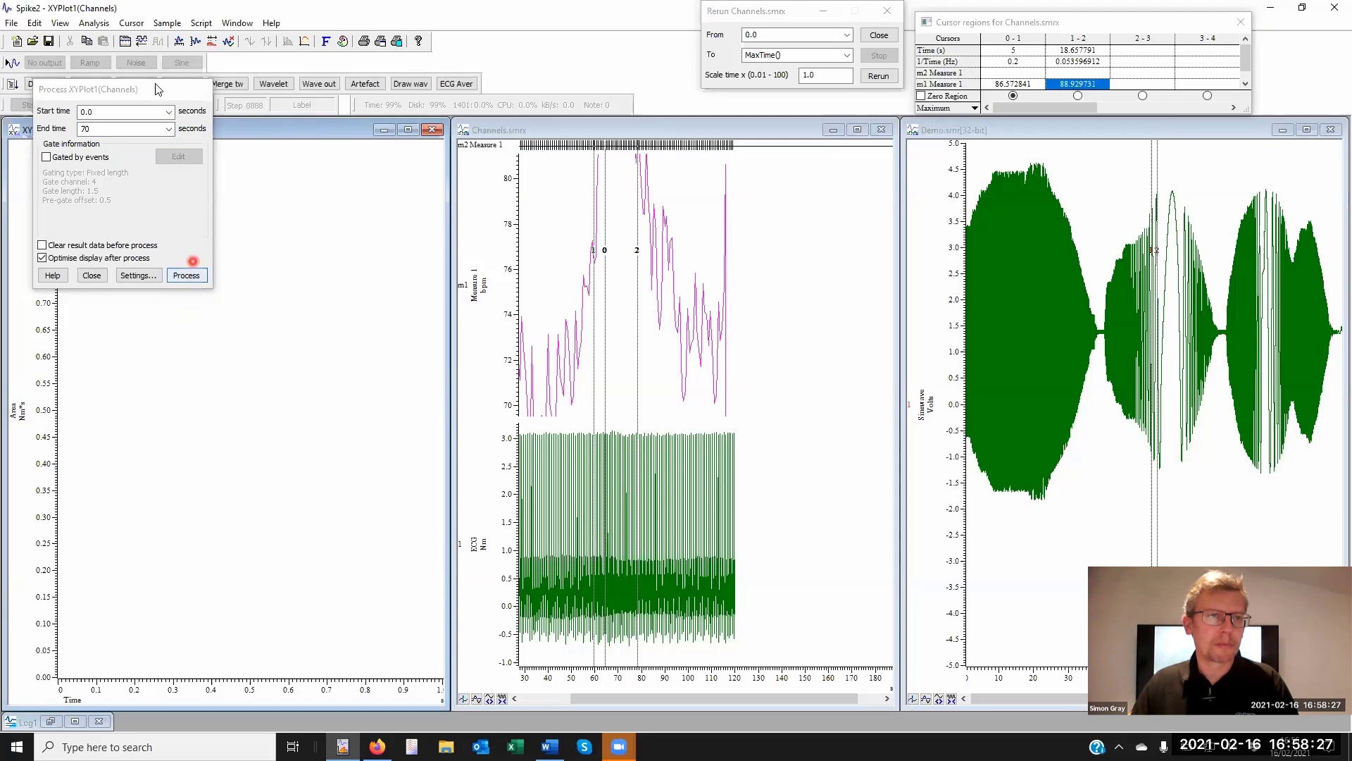
- Move the process dialog aside, reapply the XY plot's measurement settings, and process 0.0 to 70 seconds again
left_click(116, 90)
left_click_drag(116, 90, 326, 36)
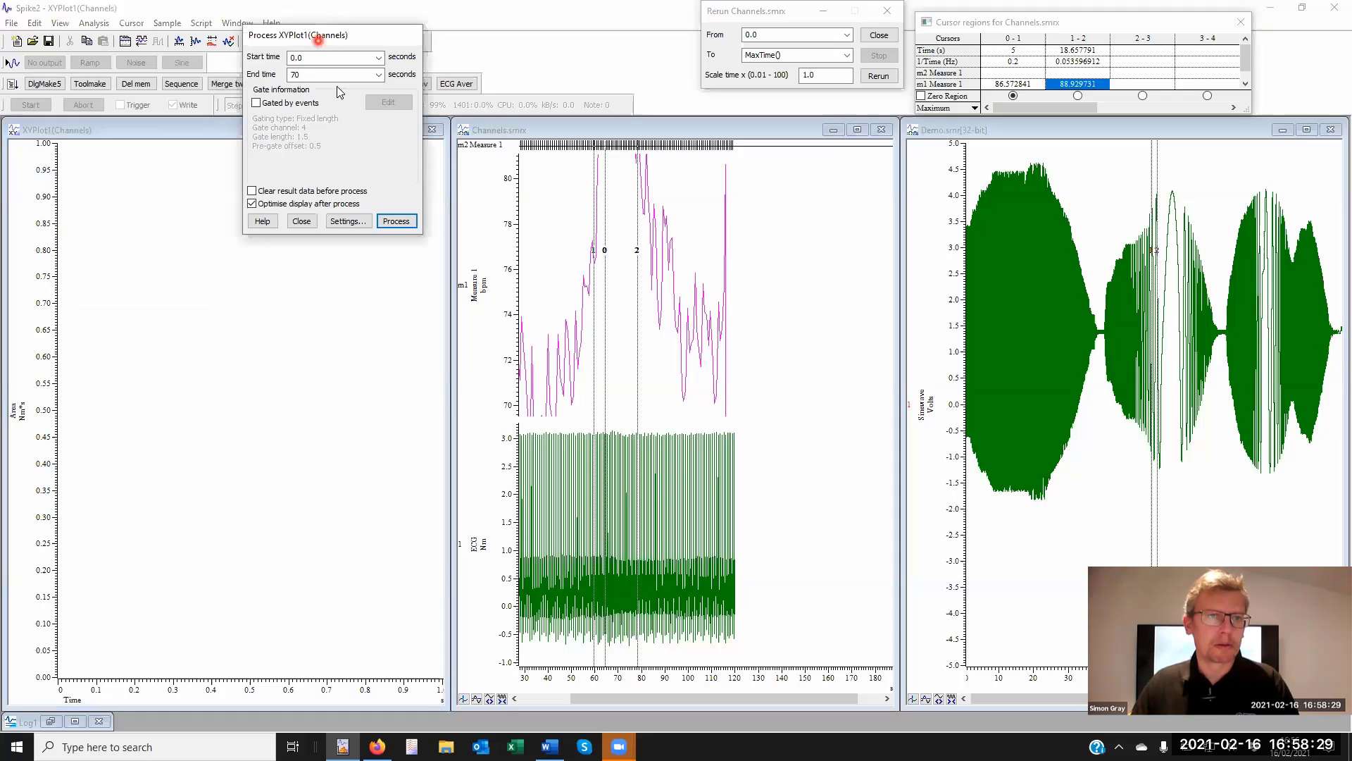
left_click(356, 223)
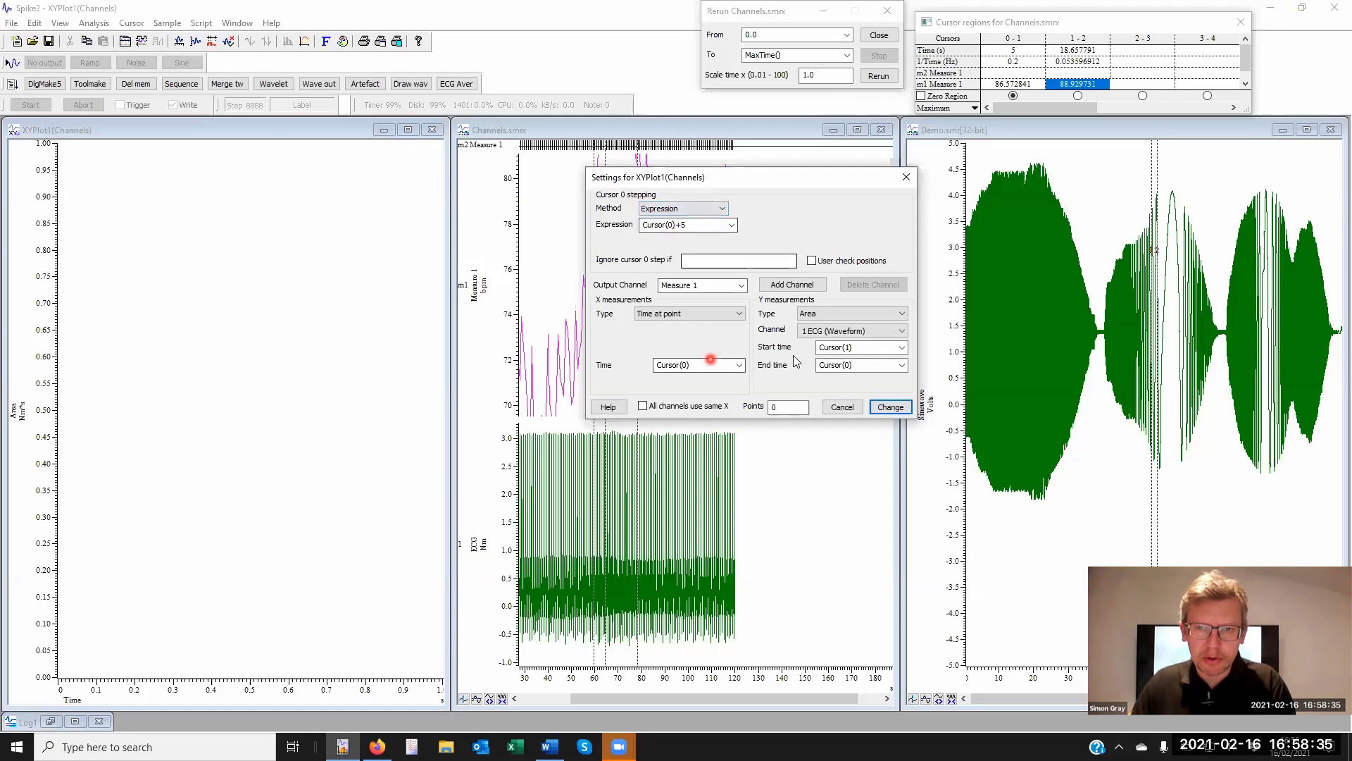
left_click(893, 407)
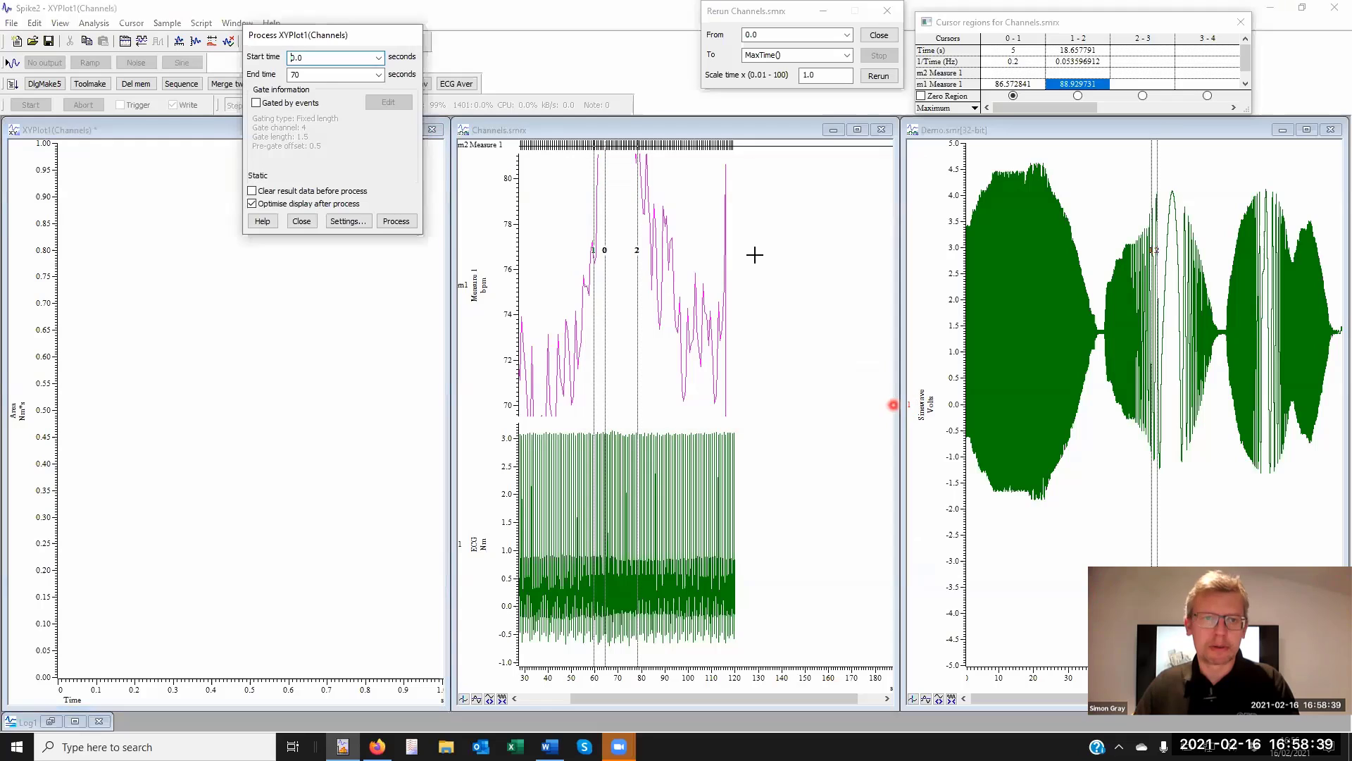
left_click(308, 57)
left_click(320, 74)
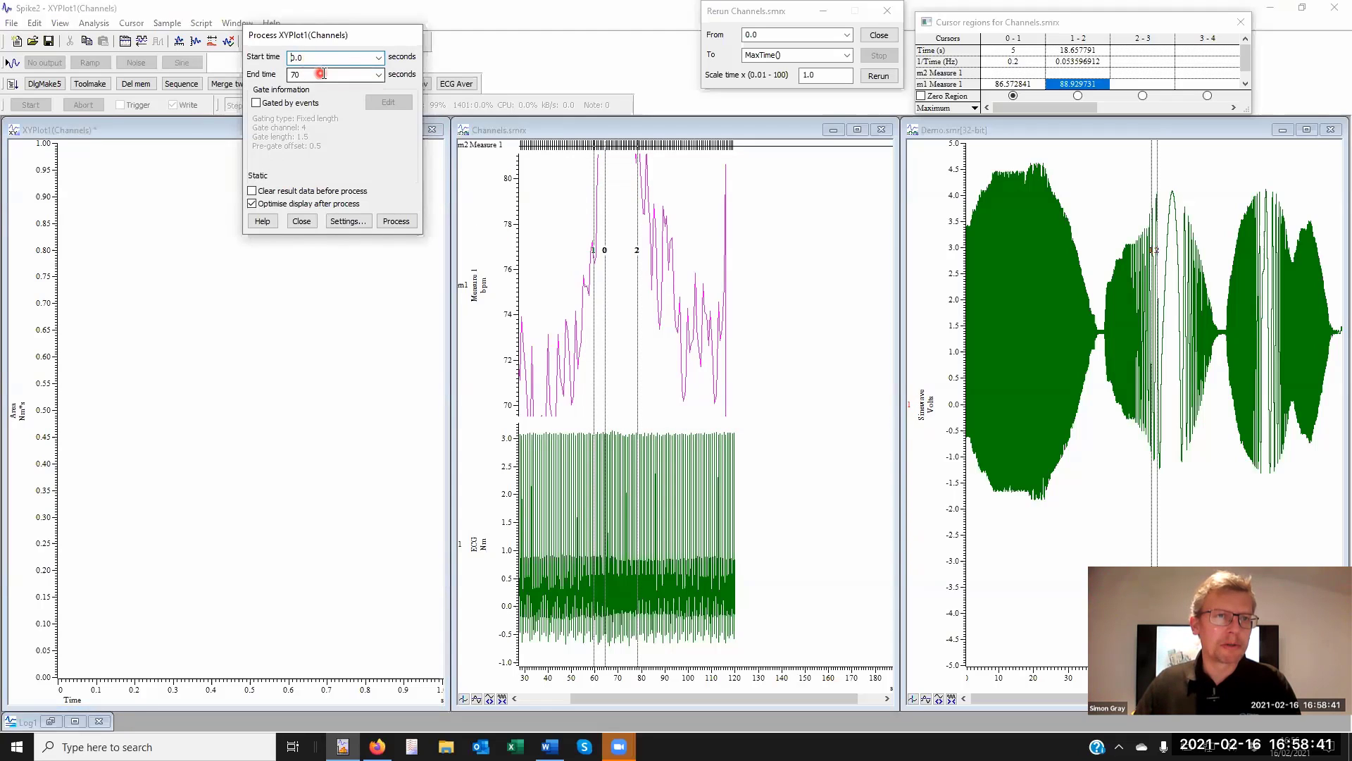
left_click(395, 221)
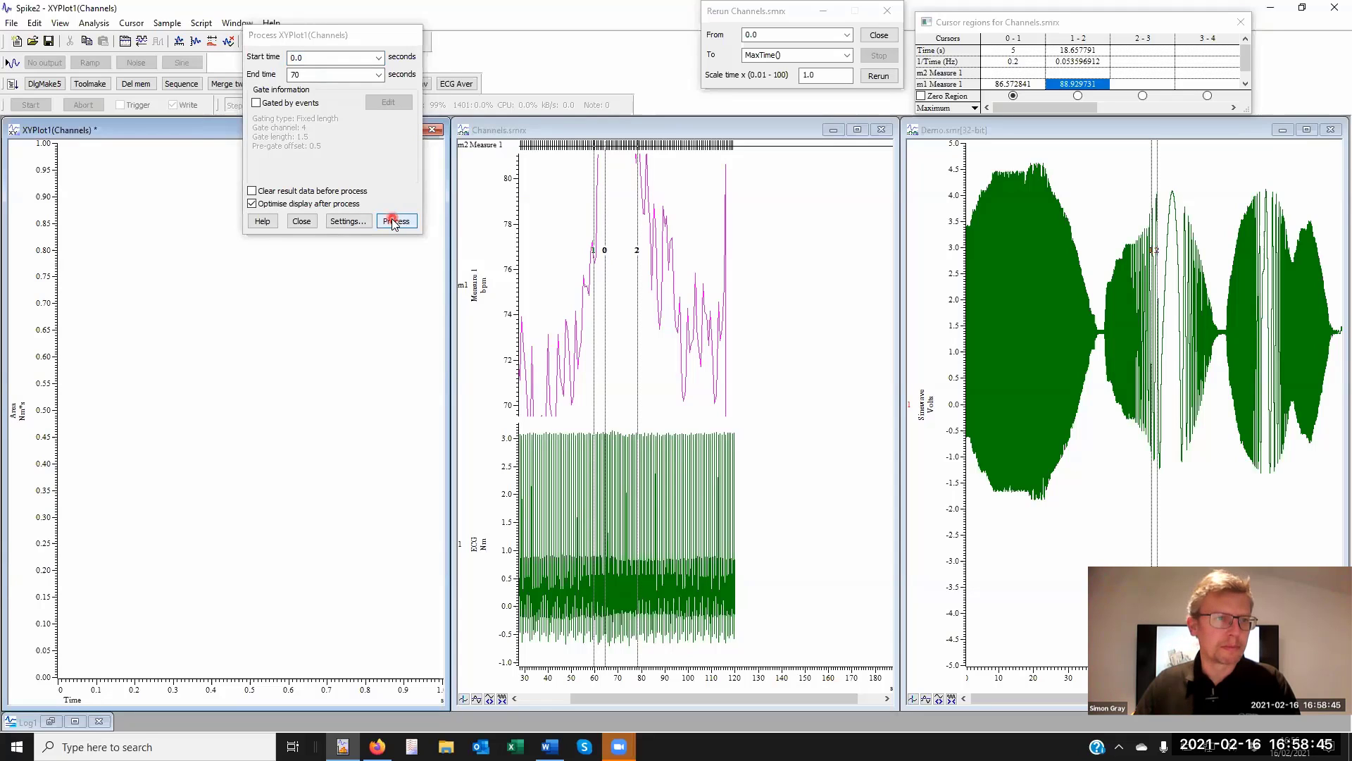
left_click(264, 504)
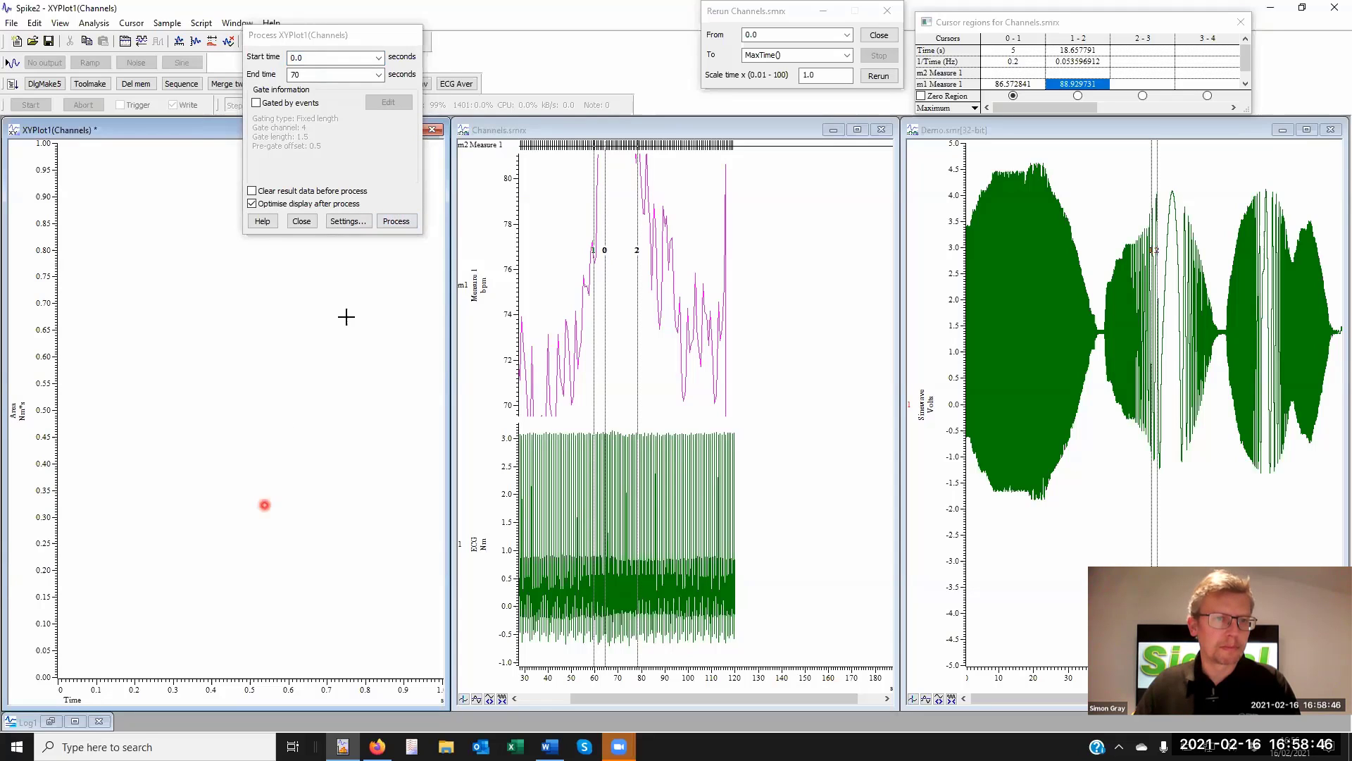
- Set the processing range from 80 seconds to MaxTime() and process the XY plot
left_click(322, 58)
left_click(264, 55)
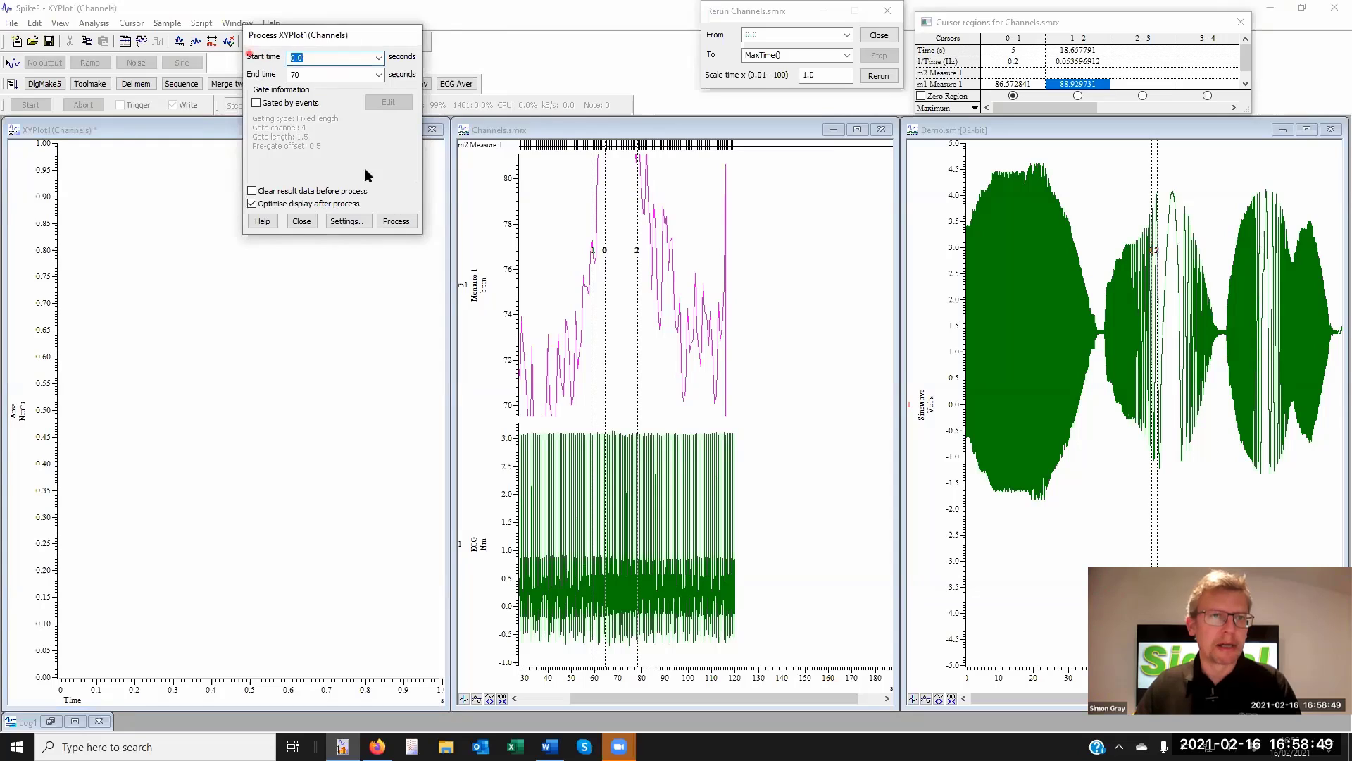
type("80")
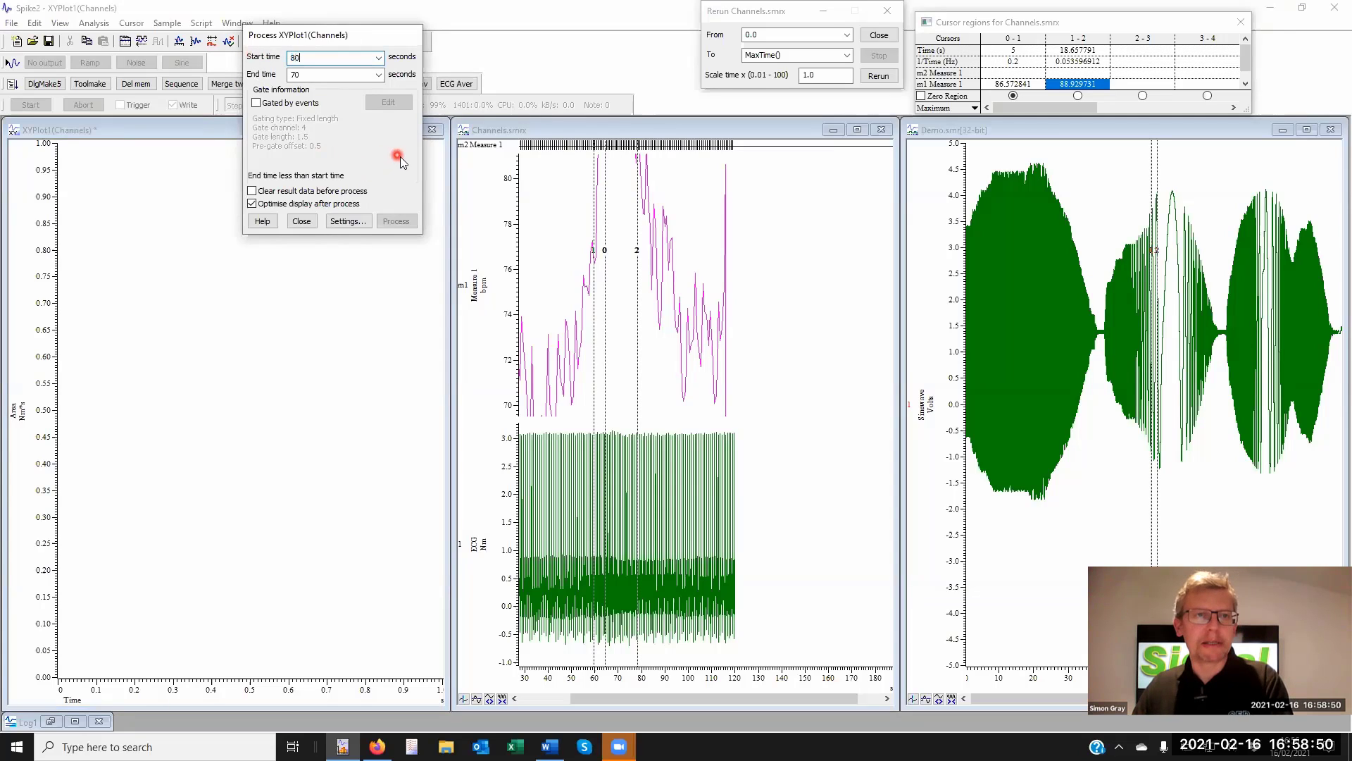
left_click(379, 75)
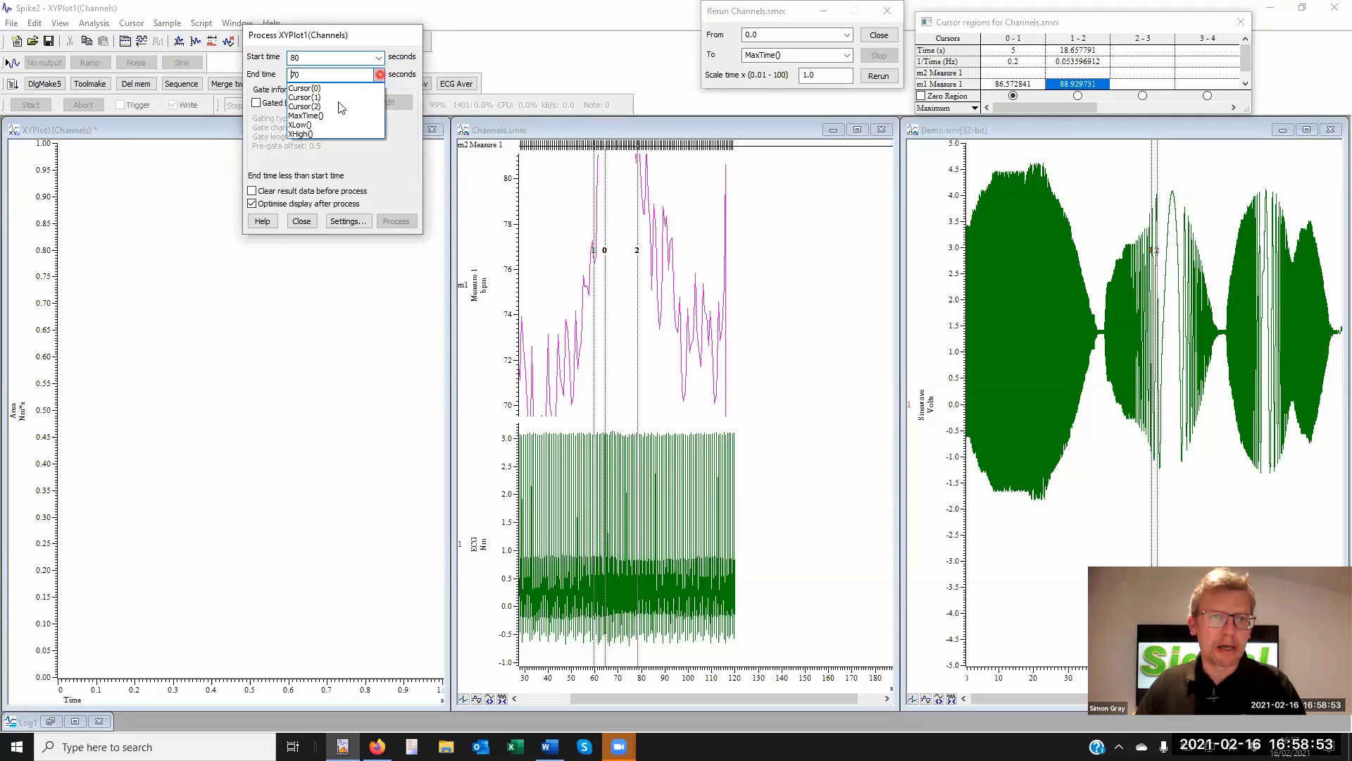
left_click(332, 115)
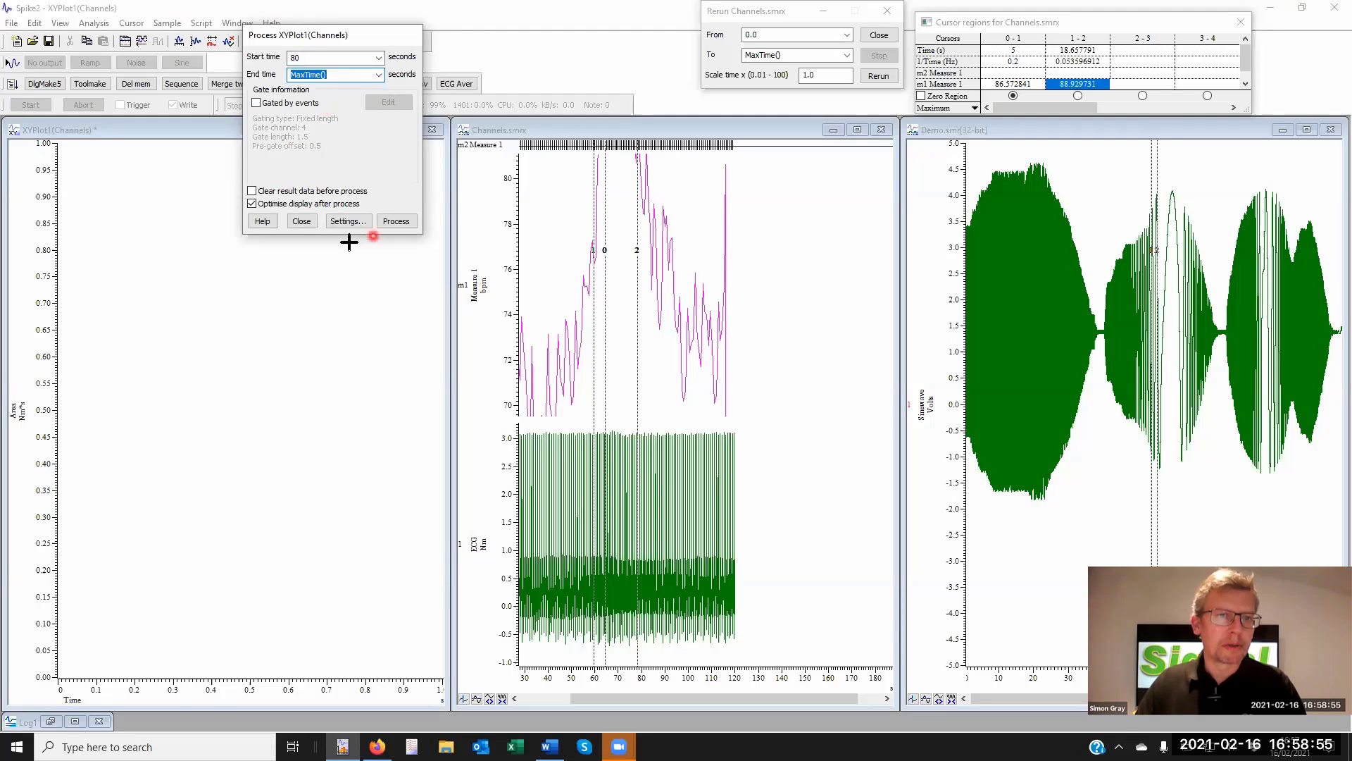
left_click(395, 220)
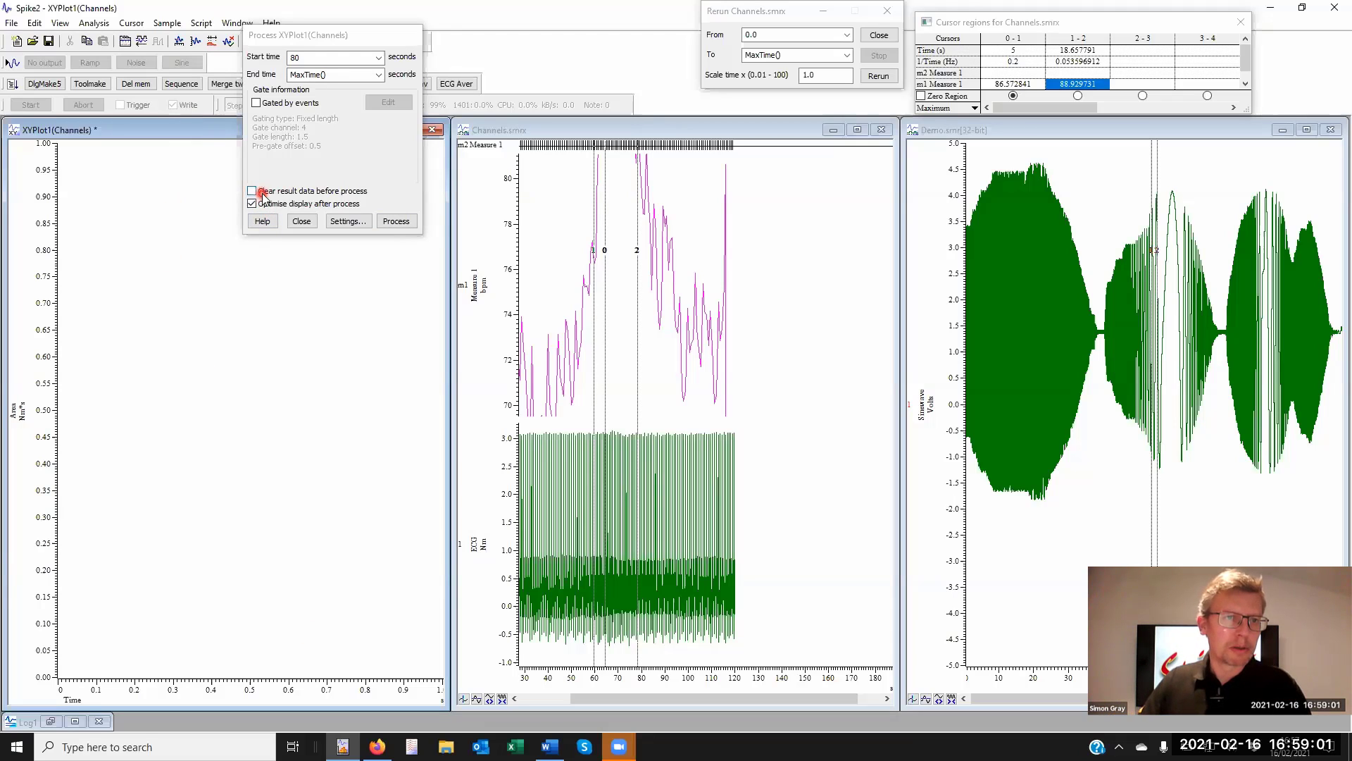
- Review the XY plot's Area measurement channel and start and end times, and close the settings without changes
left_click(340, 221)
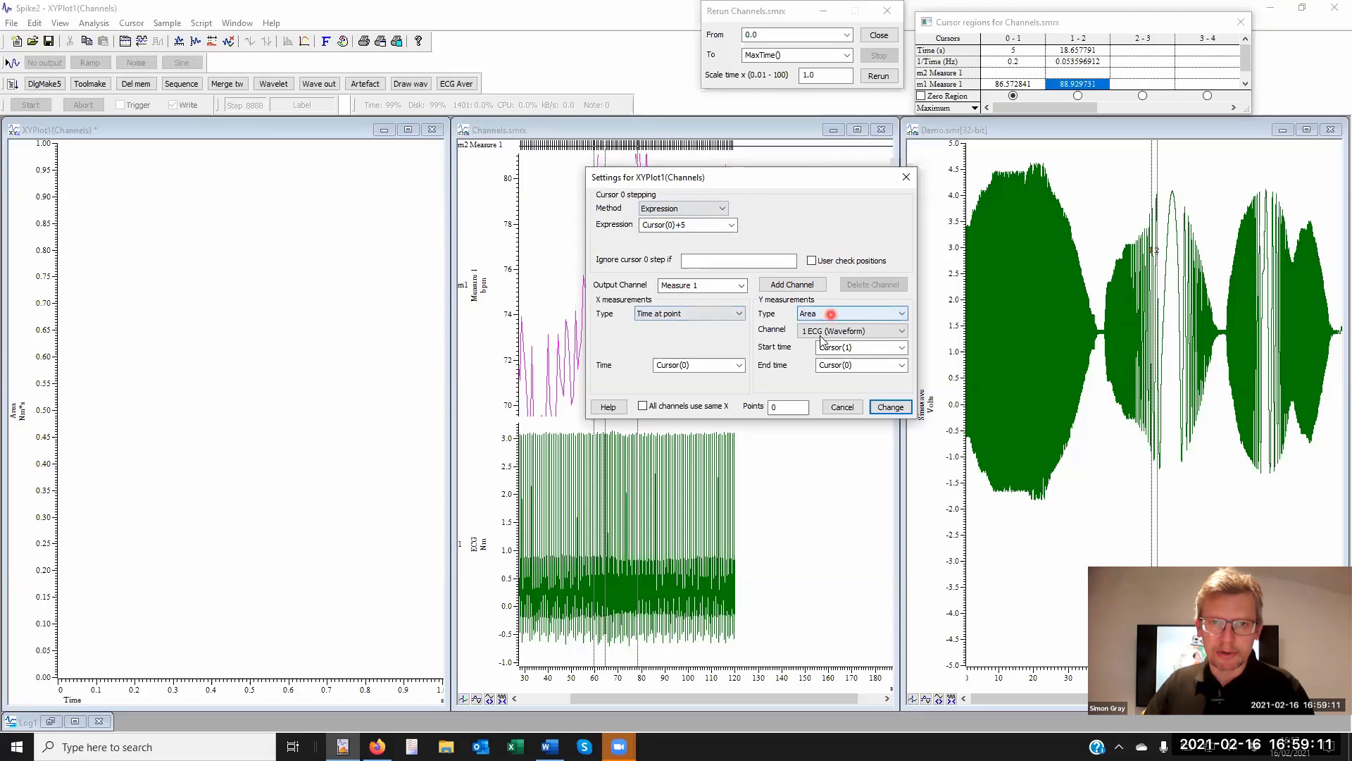
left_click(855, 332)
left_click(874, 349)
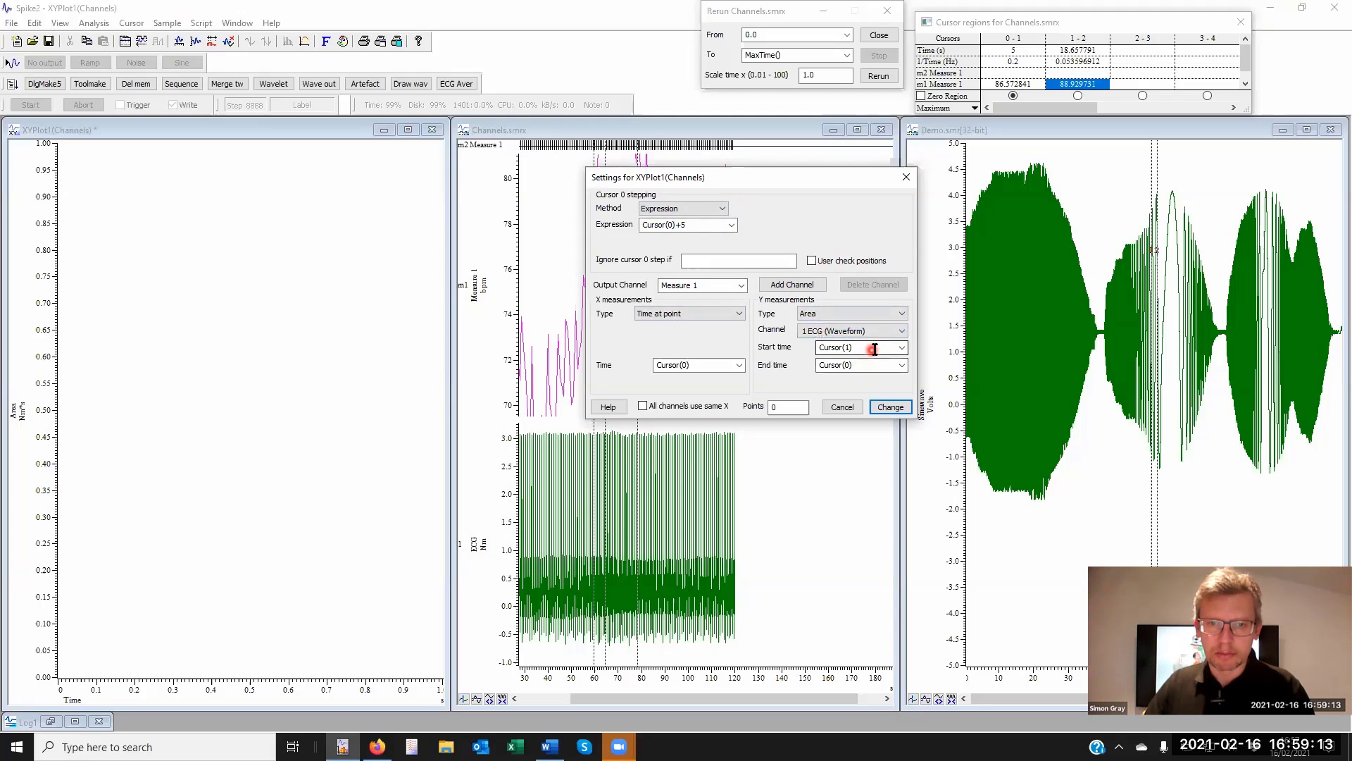
left_click(873, 364)
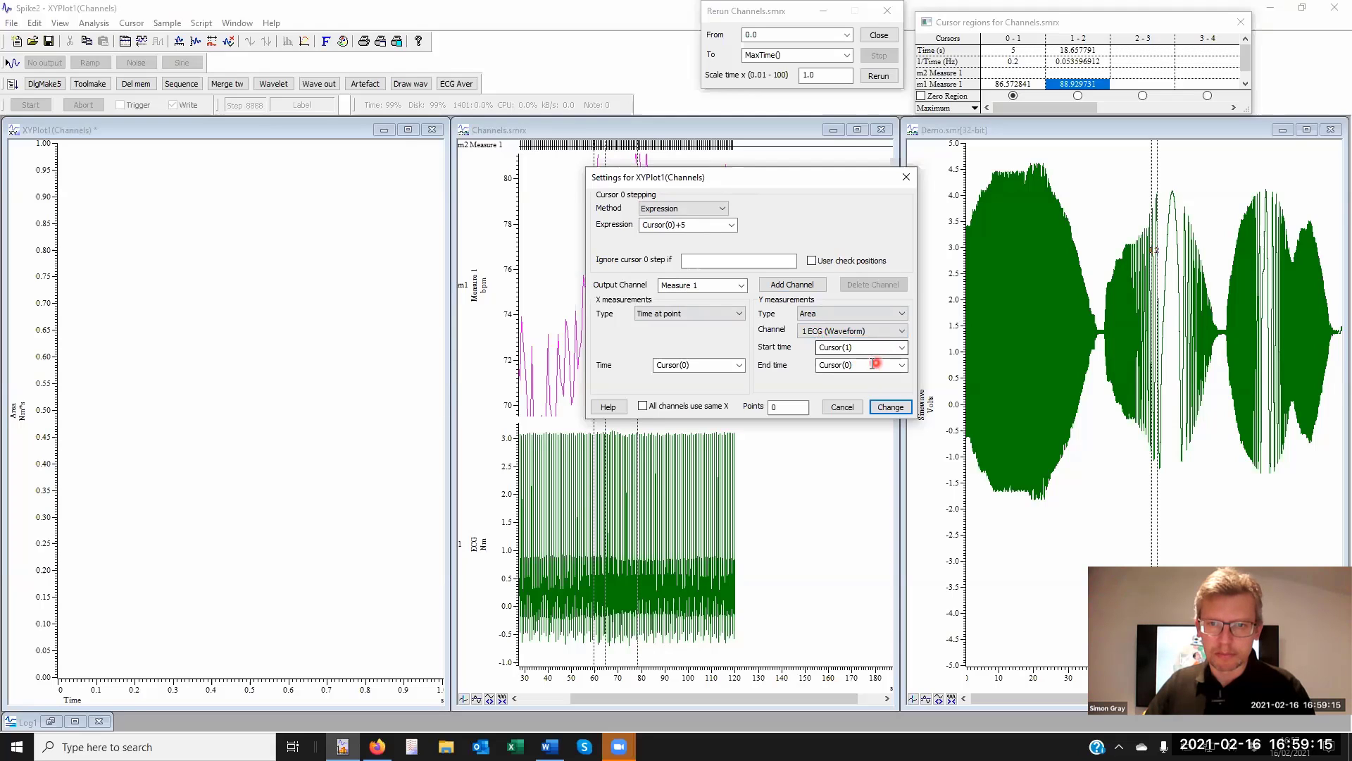
left_click(887, 407)
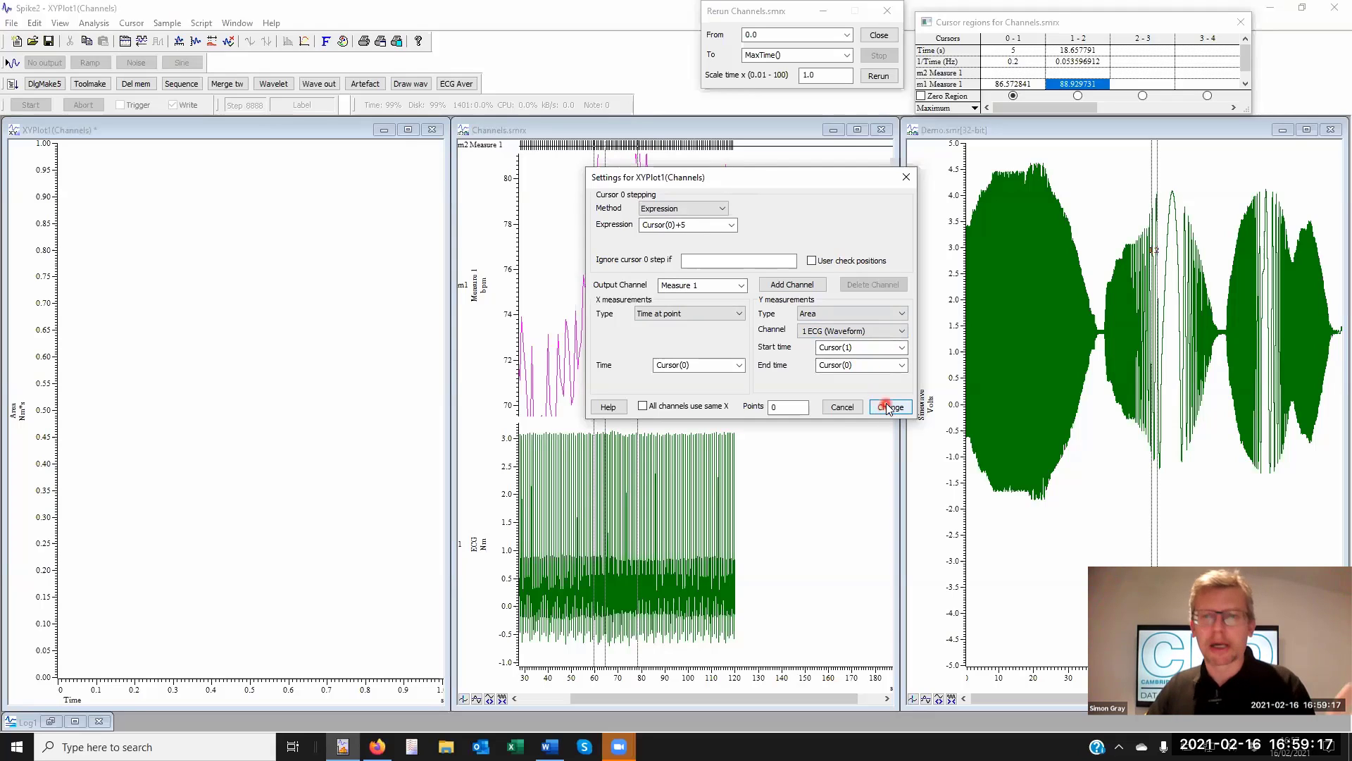
left_click(843, 408)
left_click(604, 286)
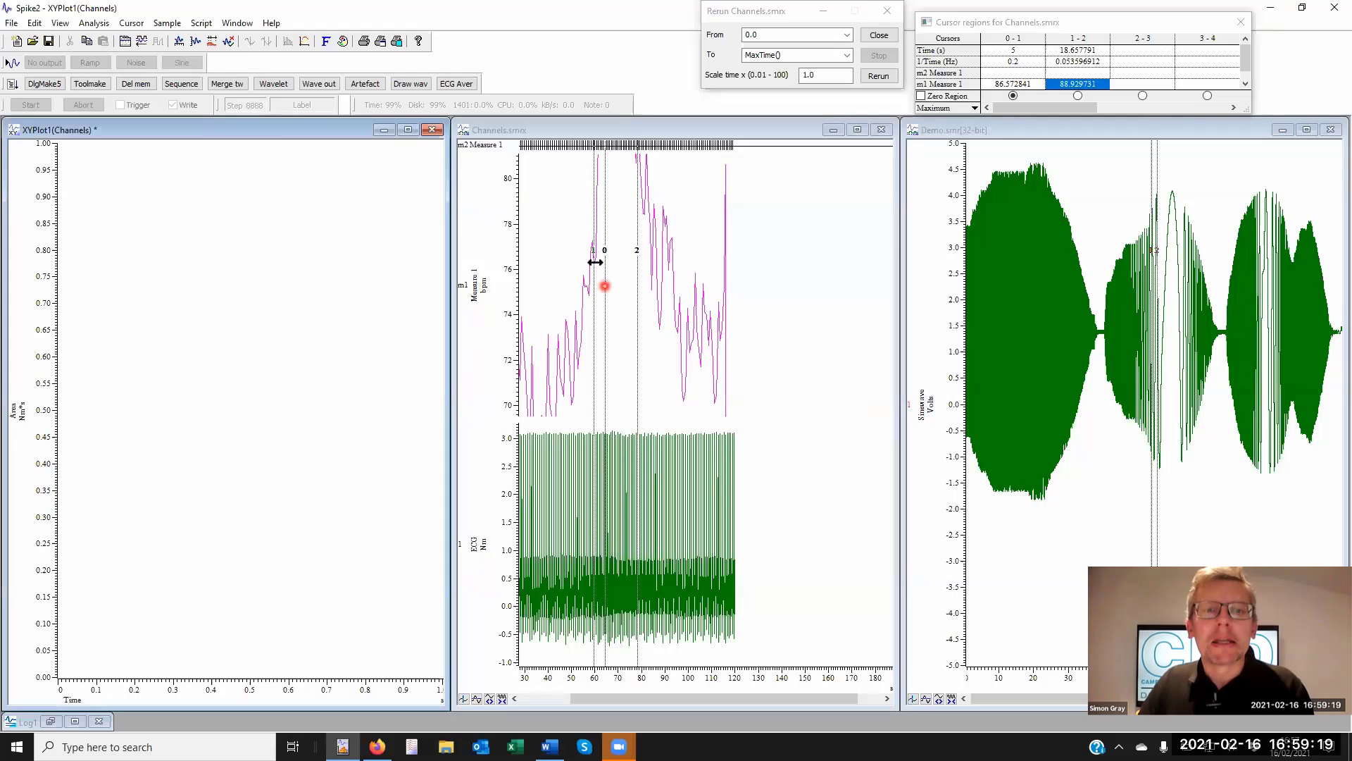
left_click(535, 342)
left_click(541, 348)
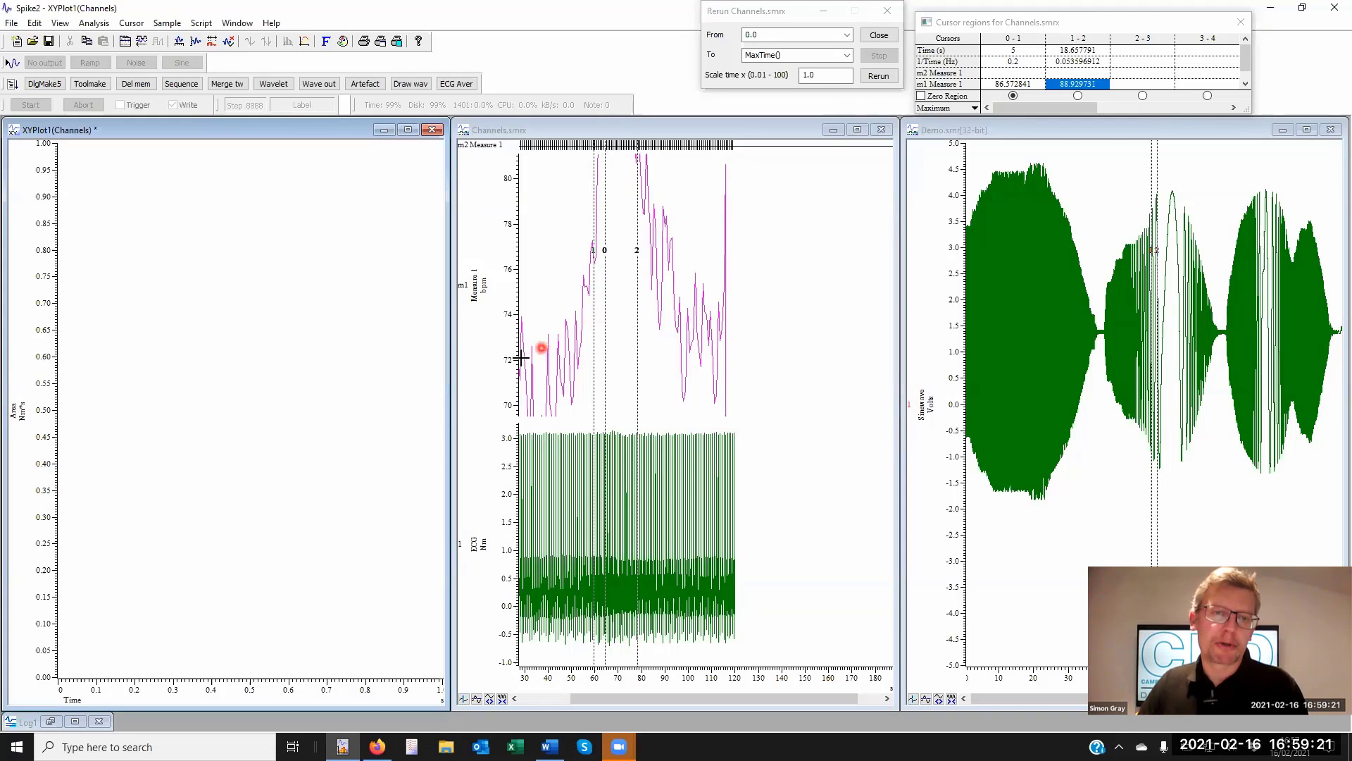
left_click(583, 345)
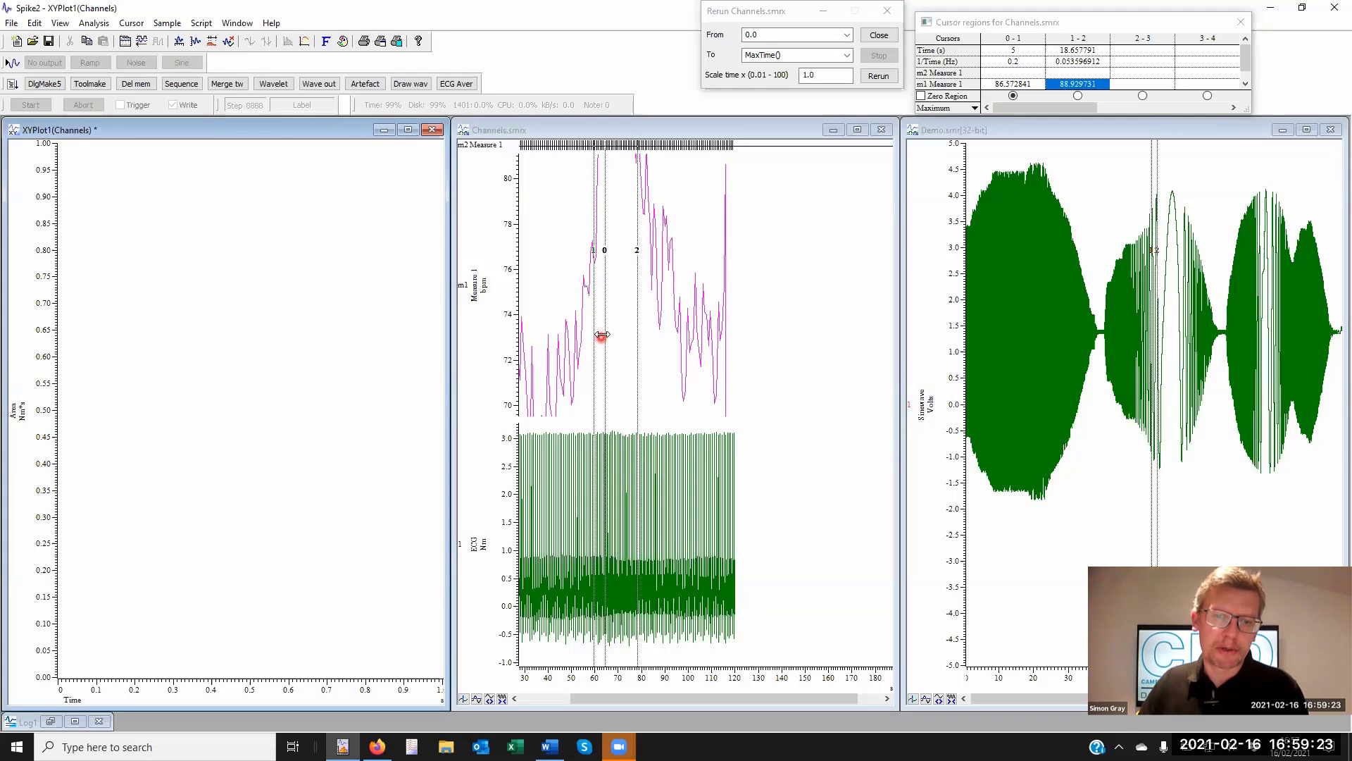
left_click(604, 353)
left_click(639, 329)
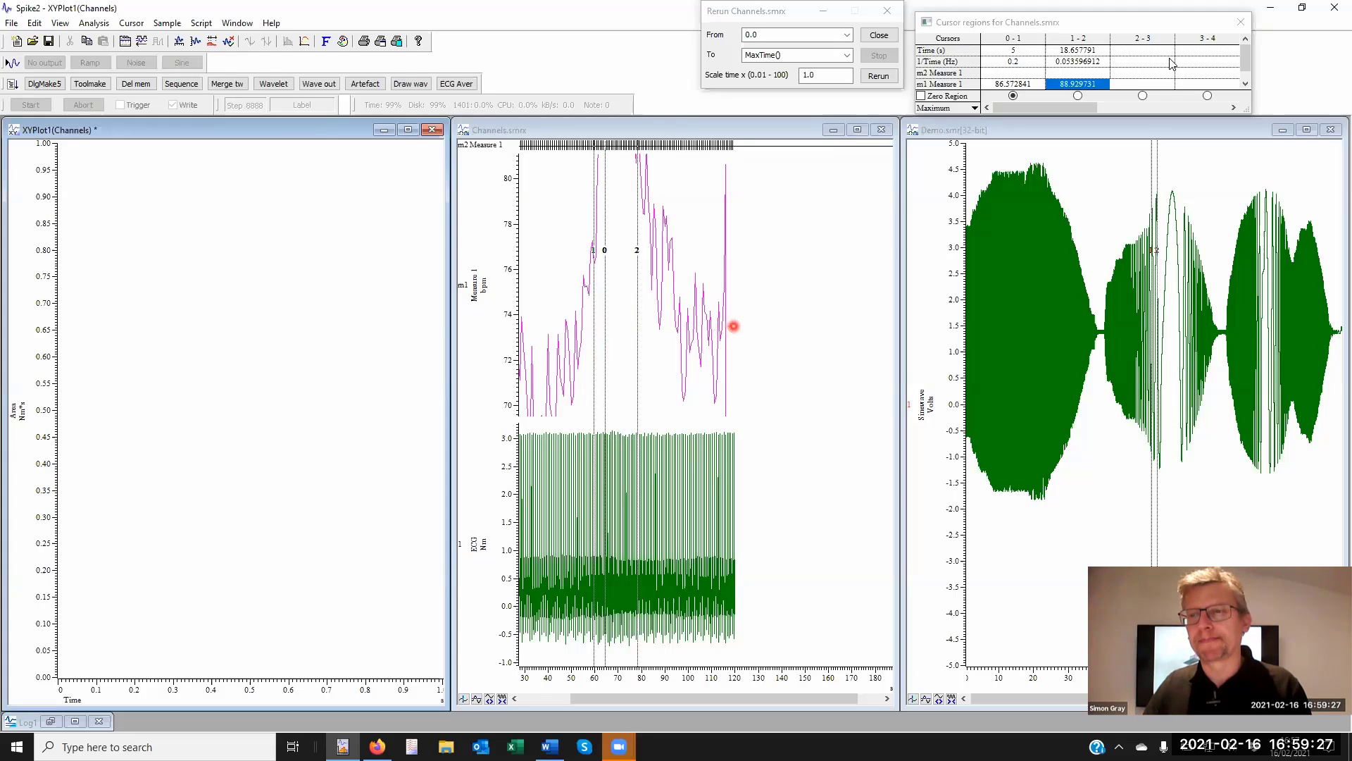
- Close the cursor regions table for the Channels file
left_click(1244, 23)
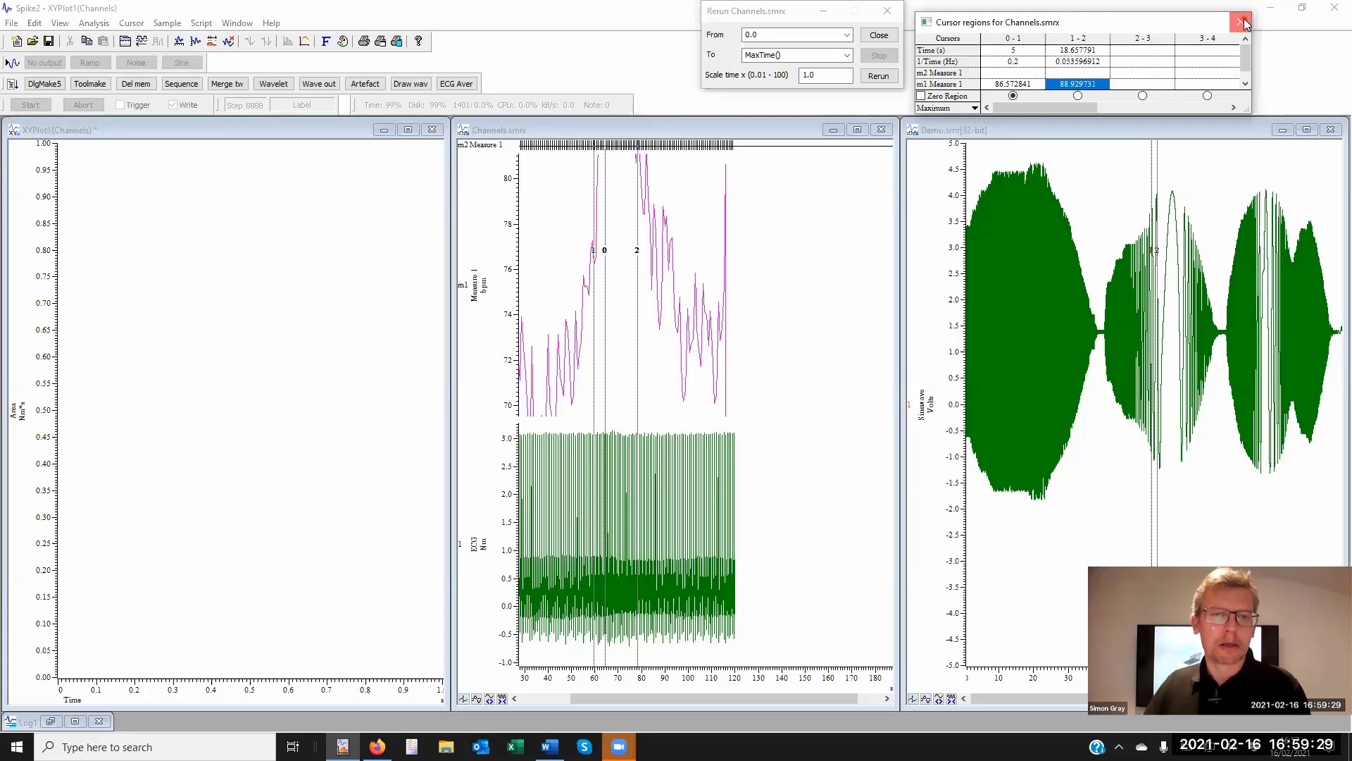
left_click(1241, 22)
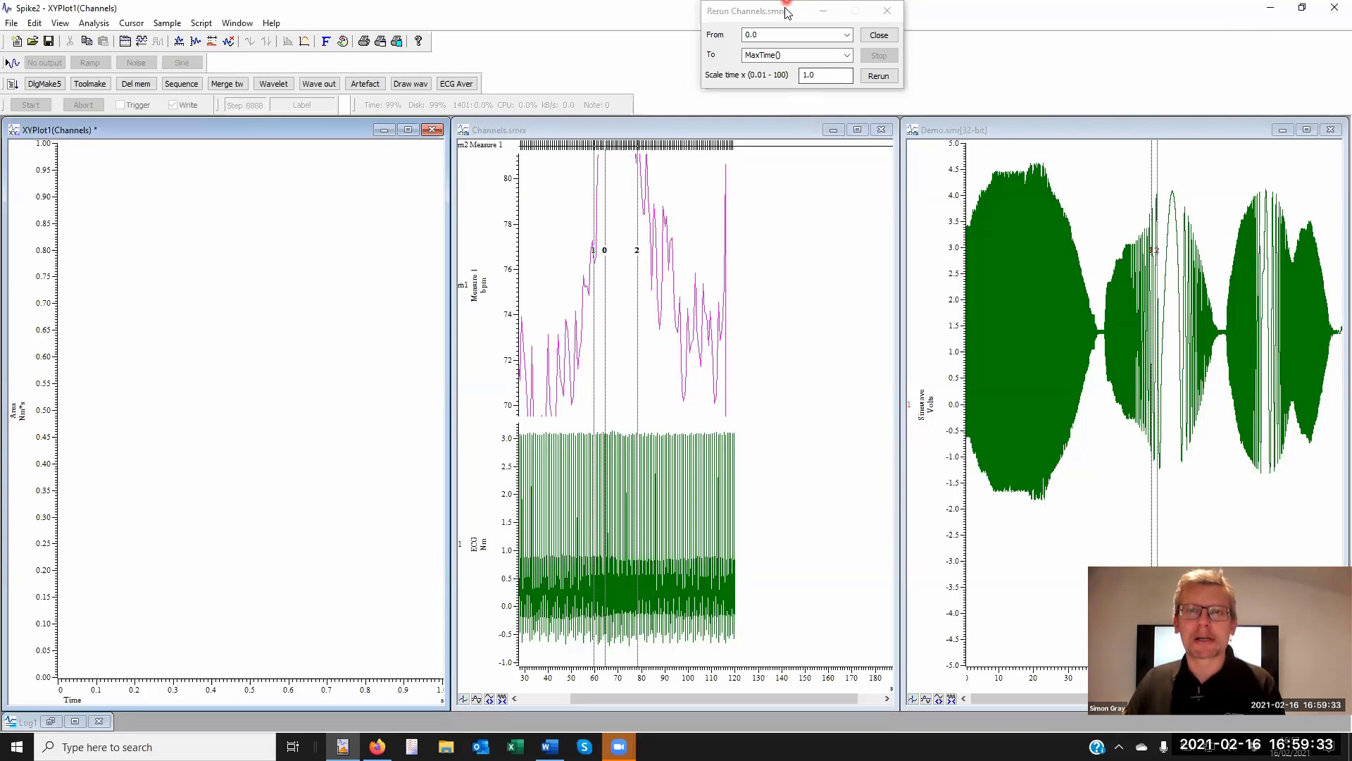
- Close the Rerun window for the Channels file
left_click_drag(787, 13, 967, 95)
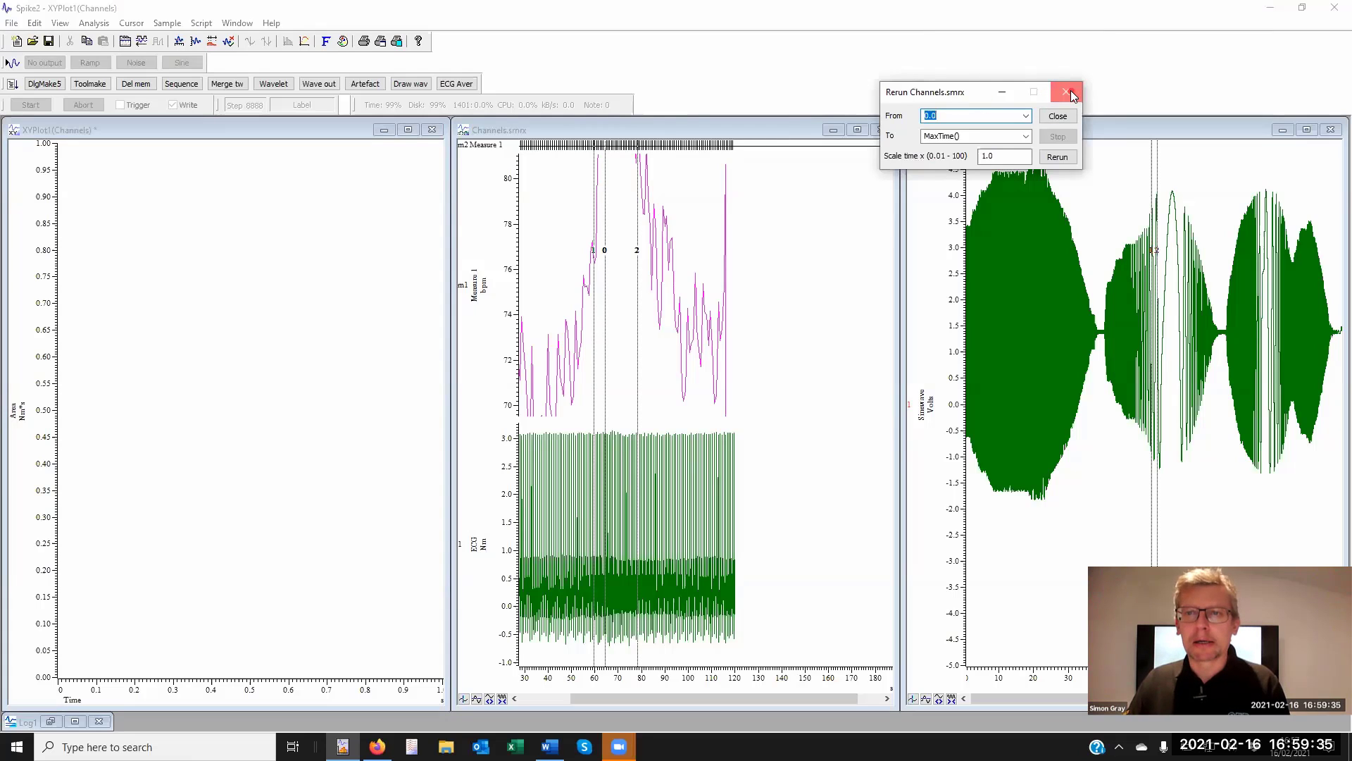
left_click(1067, 92)
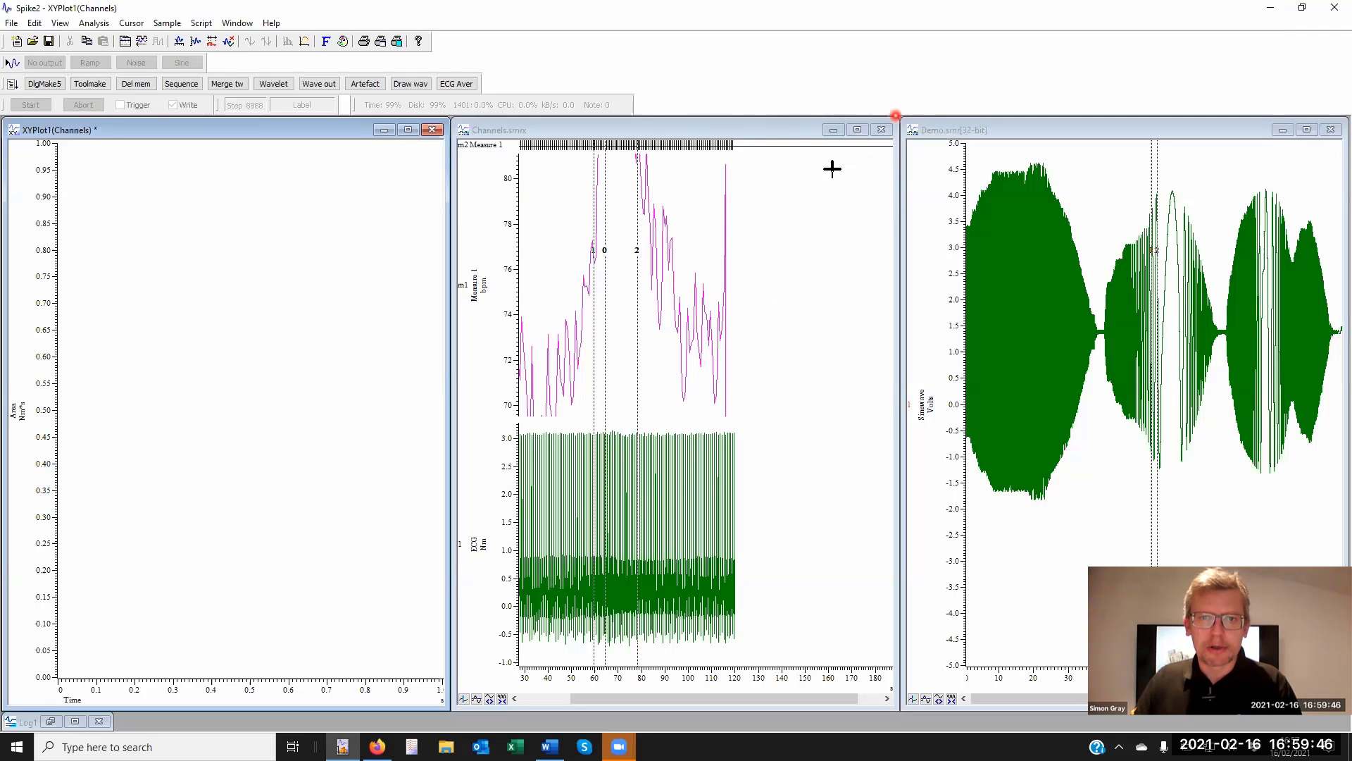
- Open Channels.smrx from the Training sessions folder
left_click(32, 40)
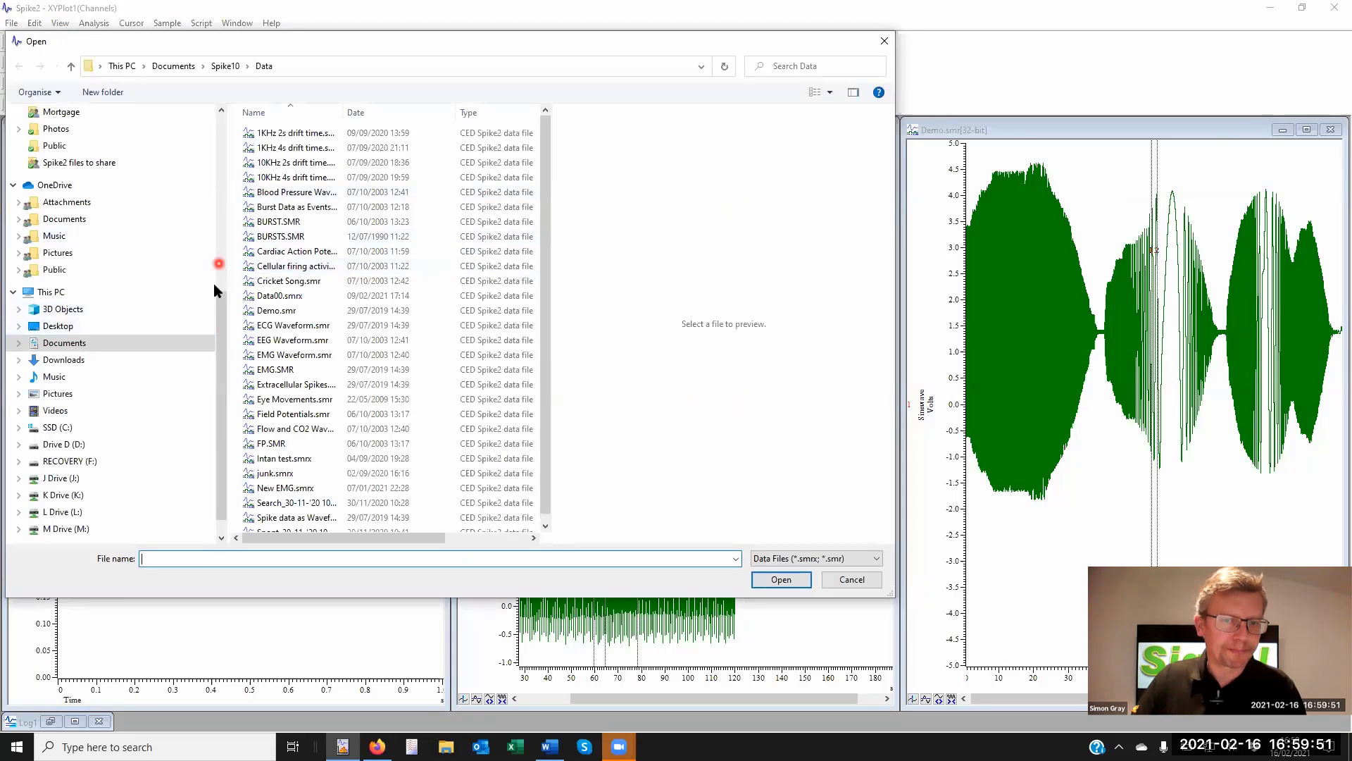
left_click(219, 130)
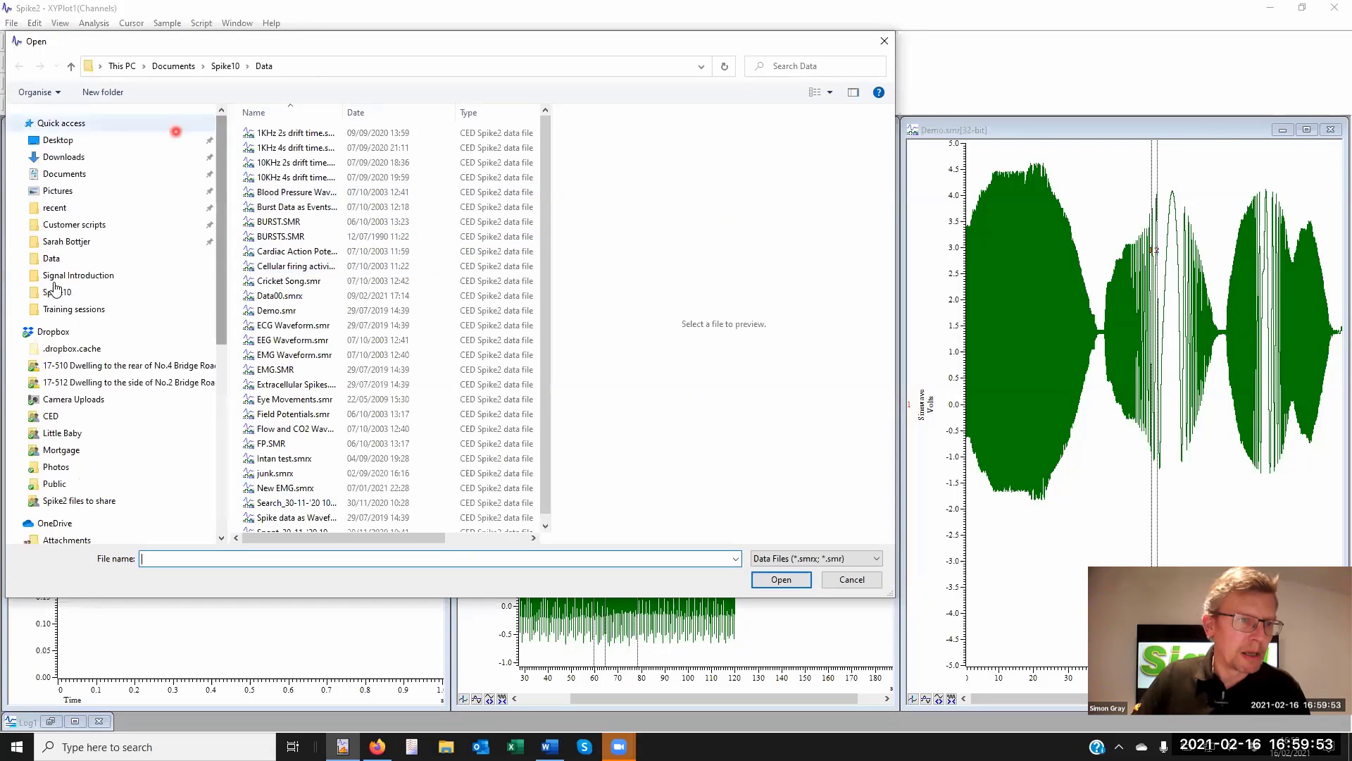
left_click(65, 308)
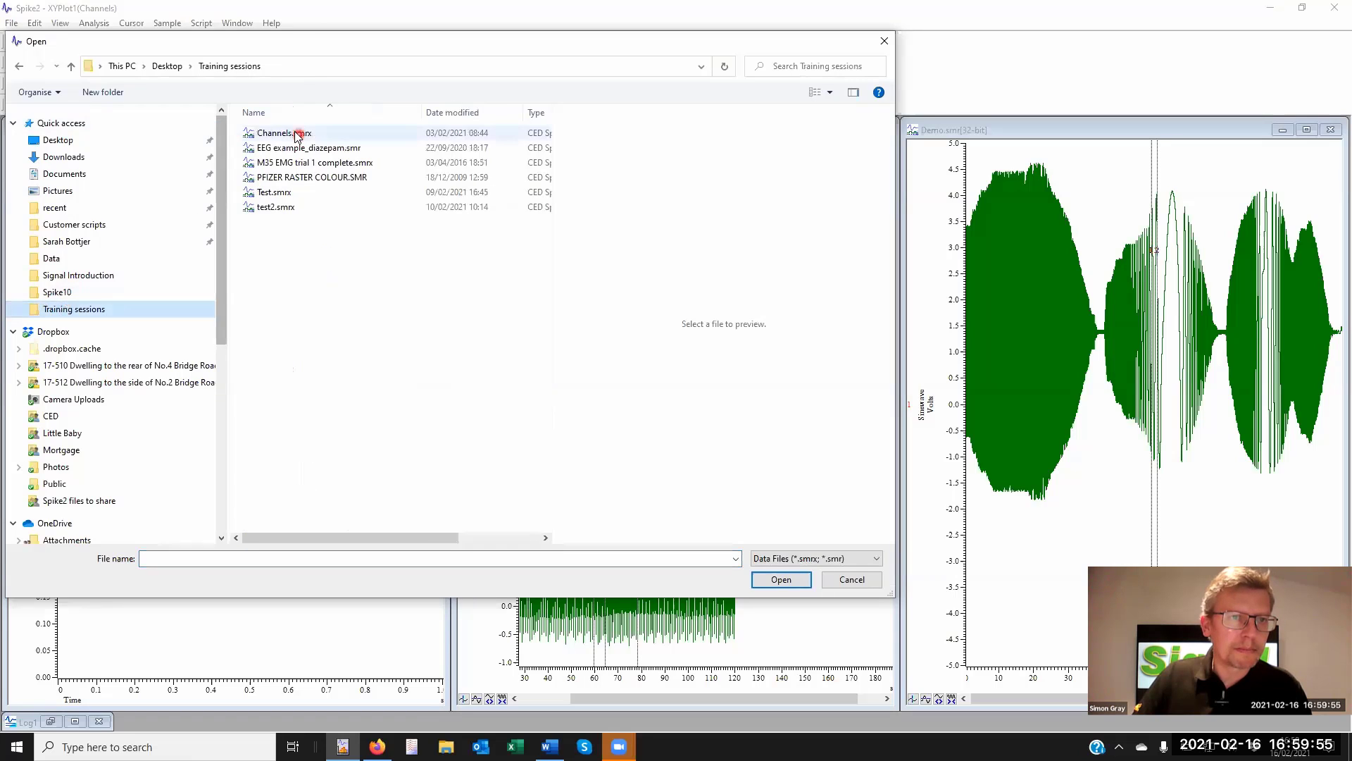
double_click(295, 133)
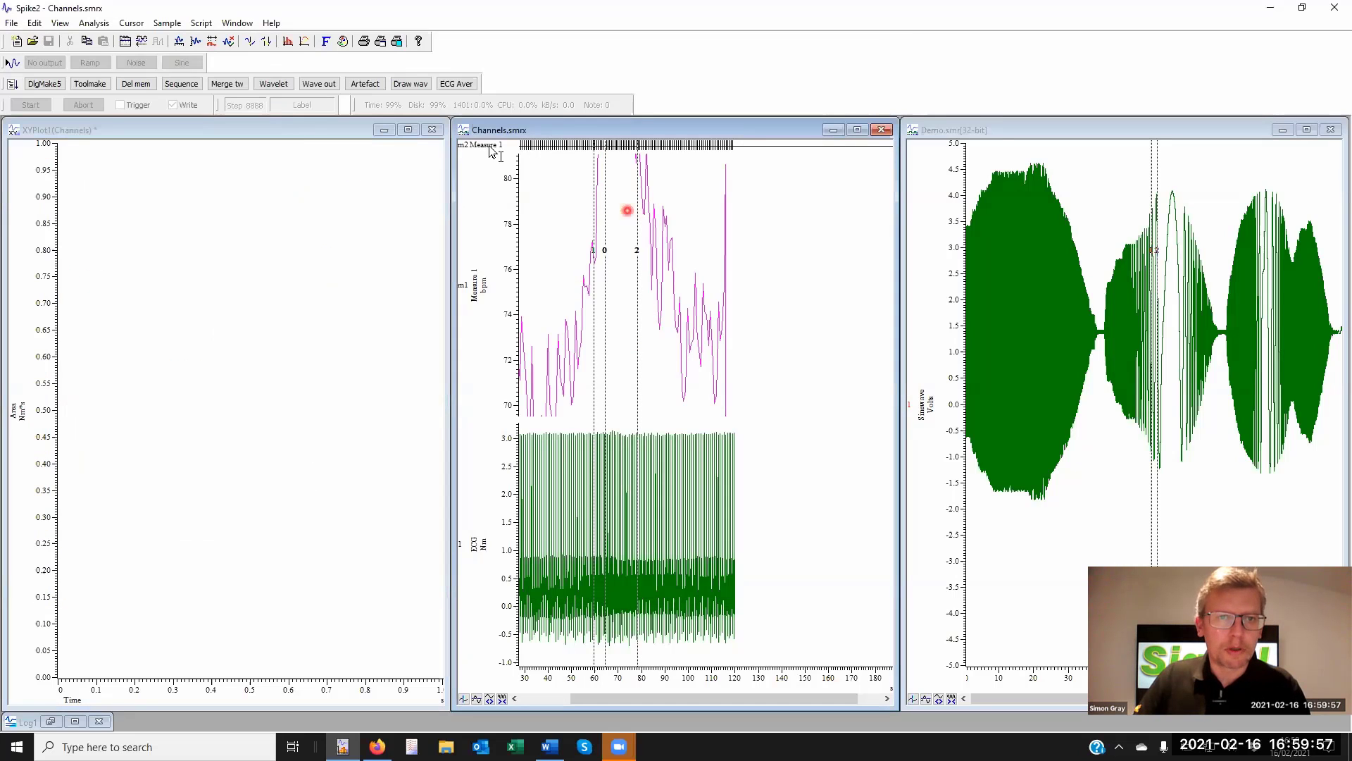
- Maximise the Channels.smrx window and restore its standard display so all channels are shown
double_click(575, 129)
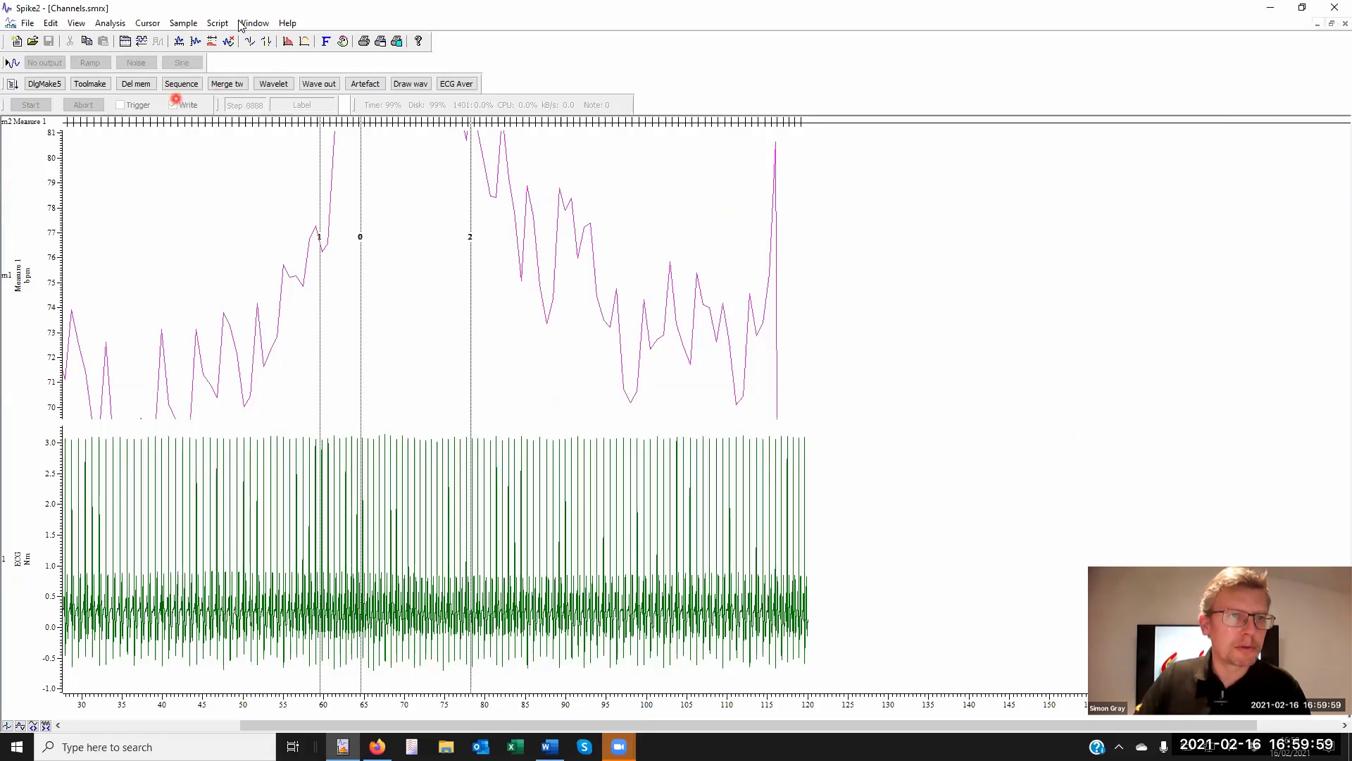
left_click(76, 23)
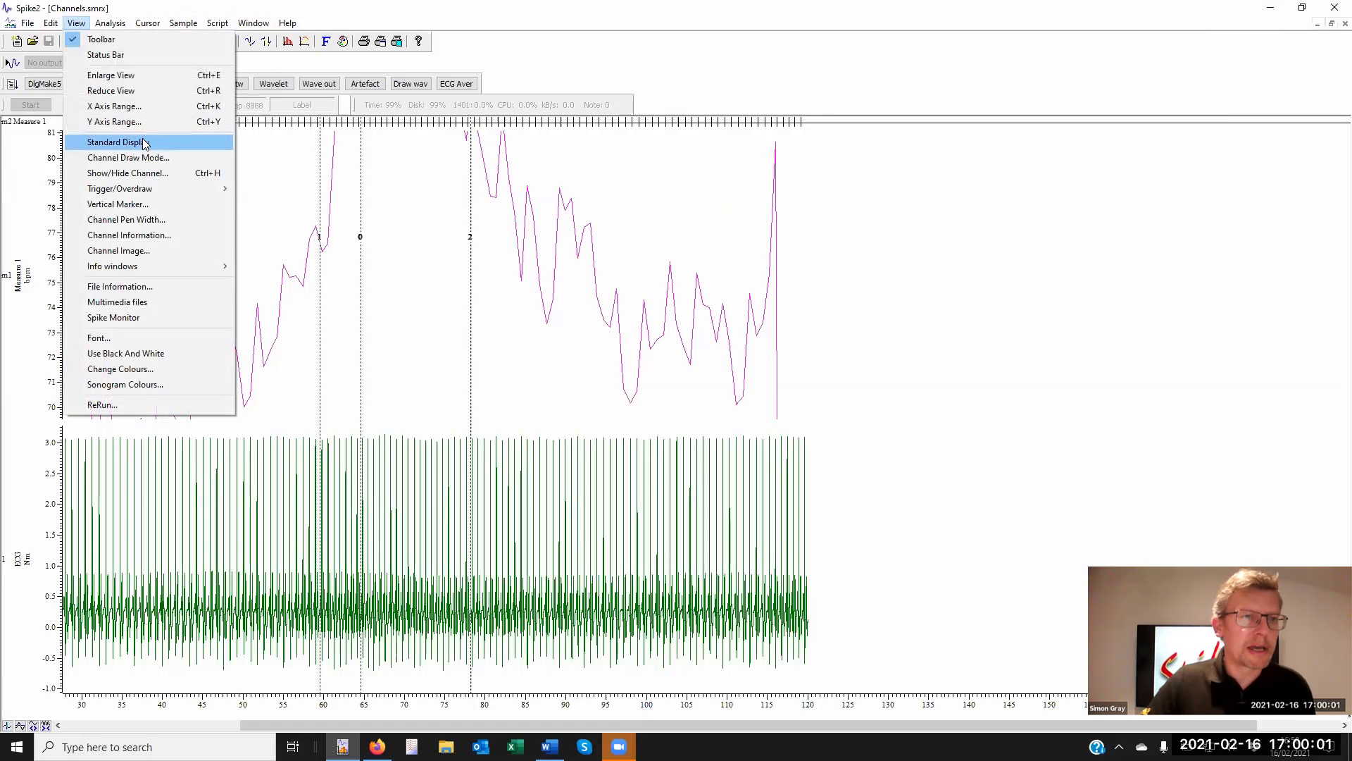
left_click(143, 138)
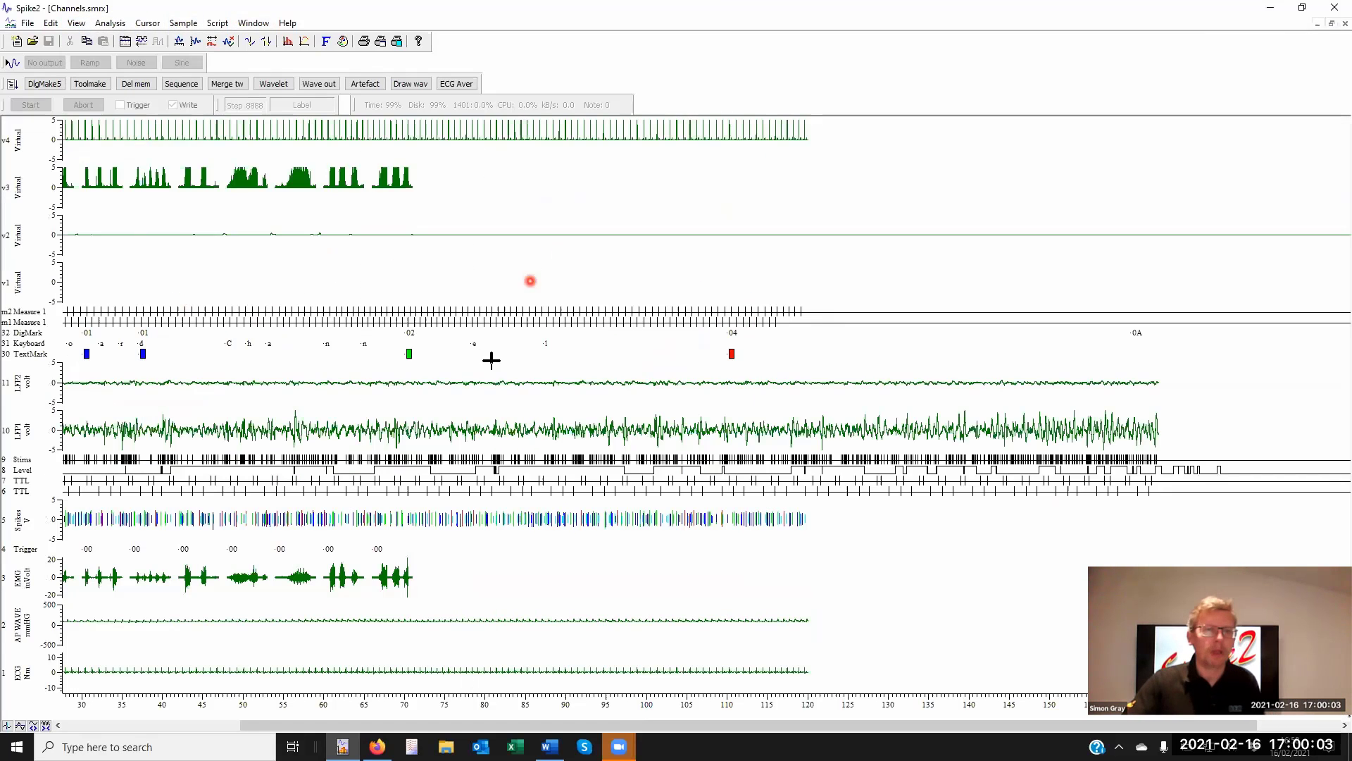
- Review the source buffer, target channel and type options for writing a memory buffer to a channel, and close them without writing
left_click(116, 22)
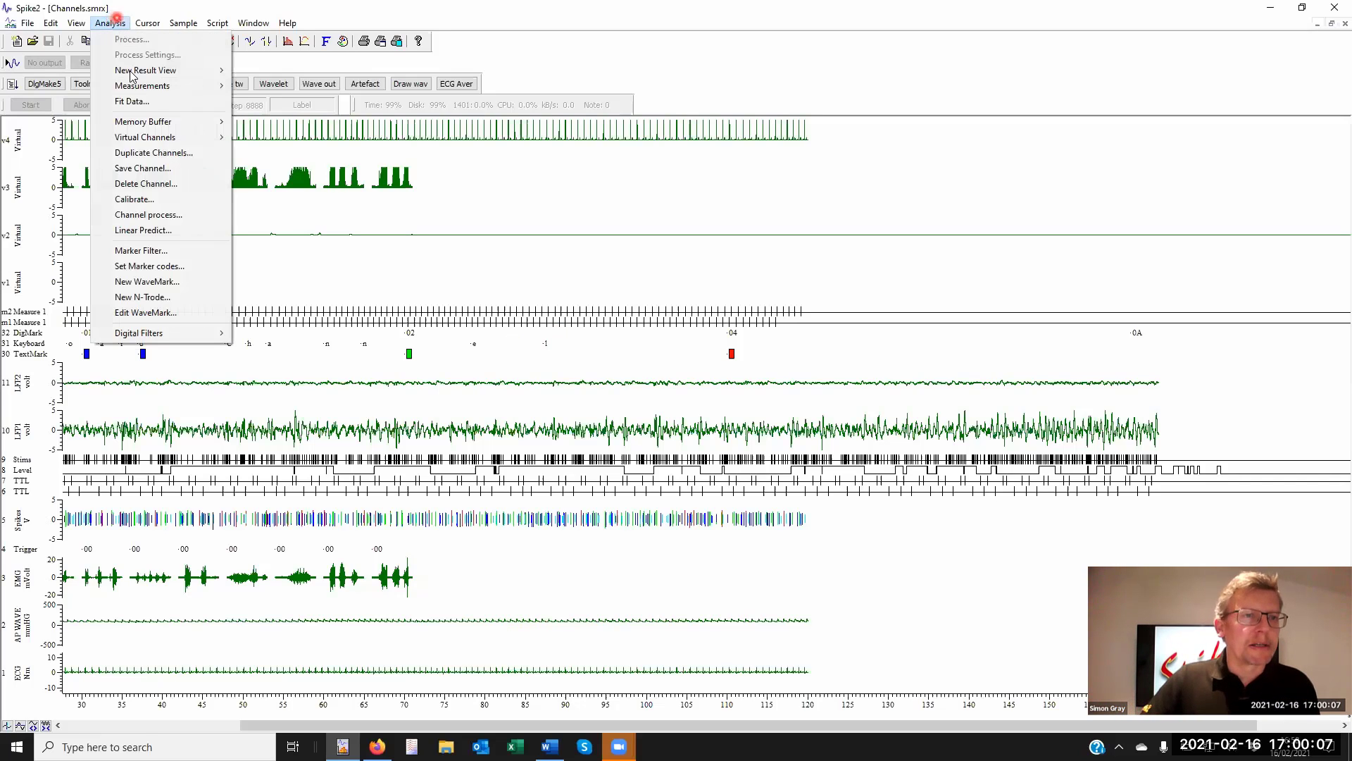
mouse_move(182, 126)
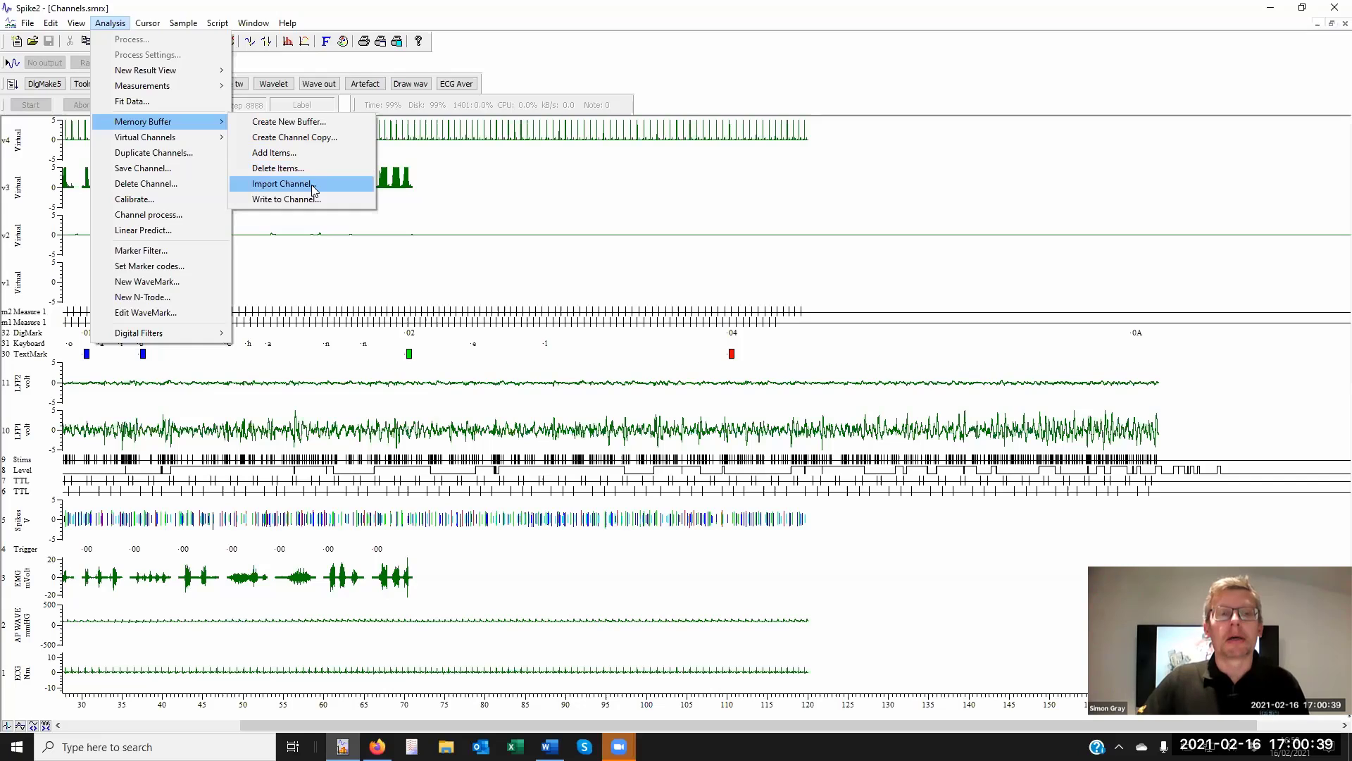
left_click(345, 204)
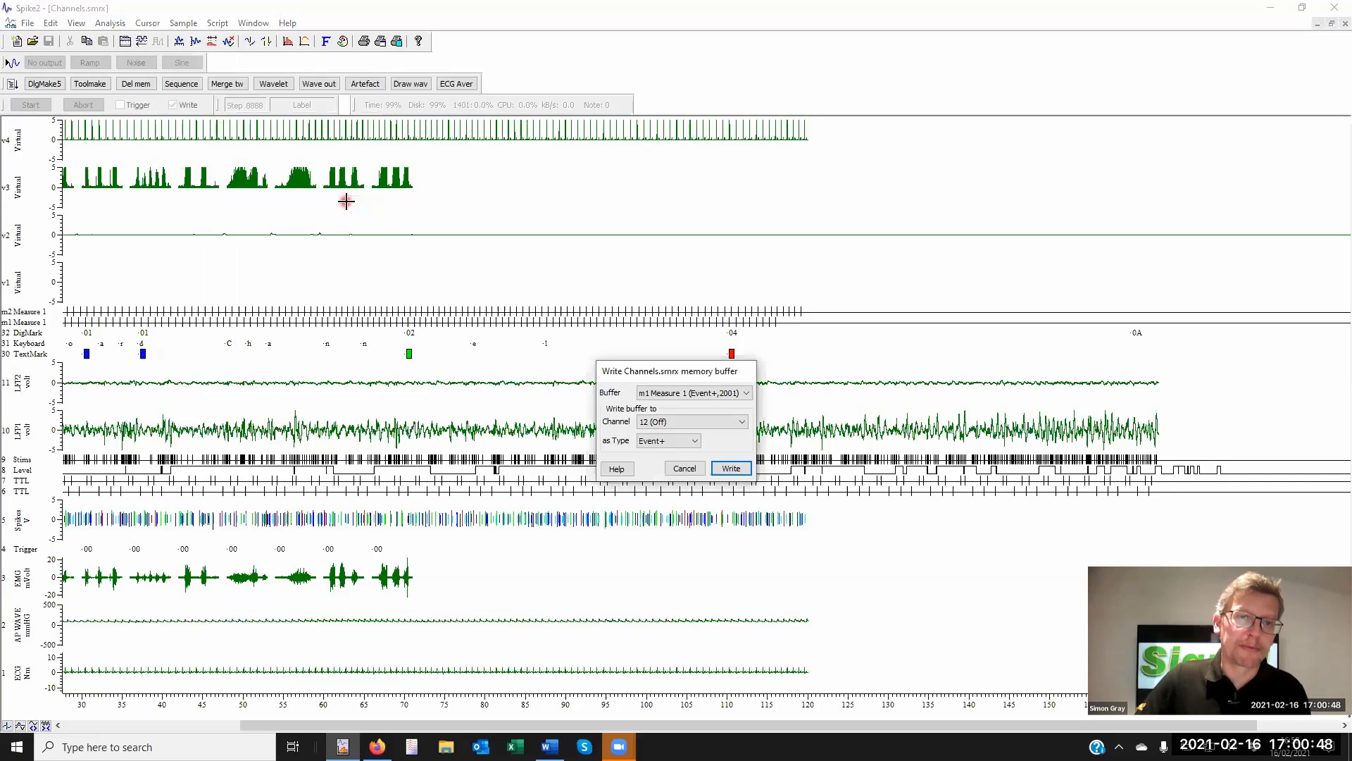
left_click(682, 393)
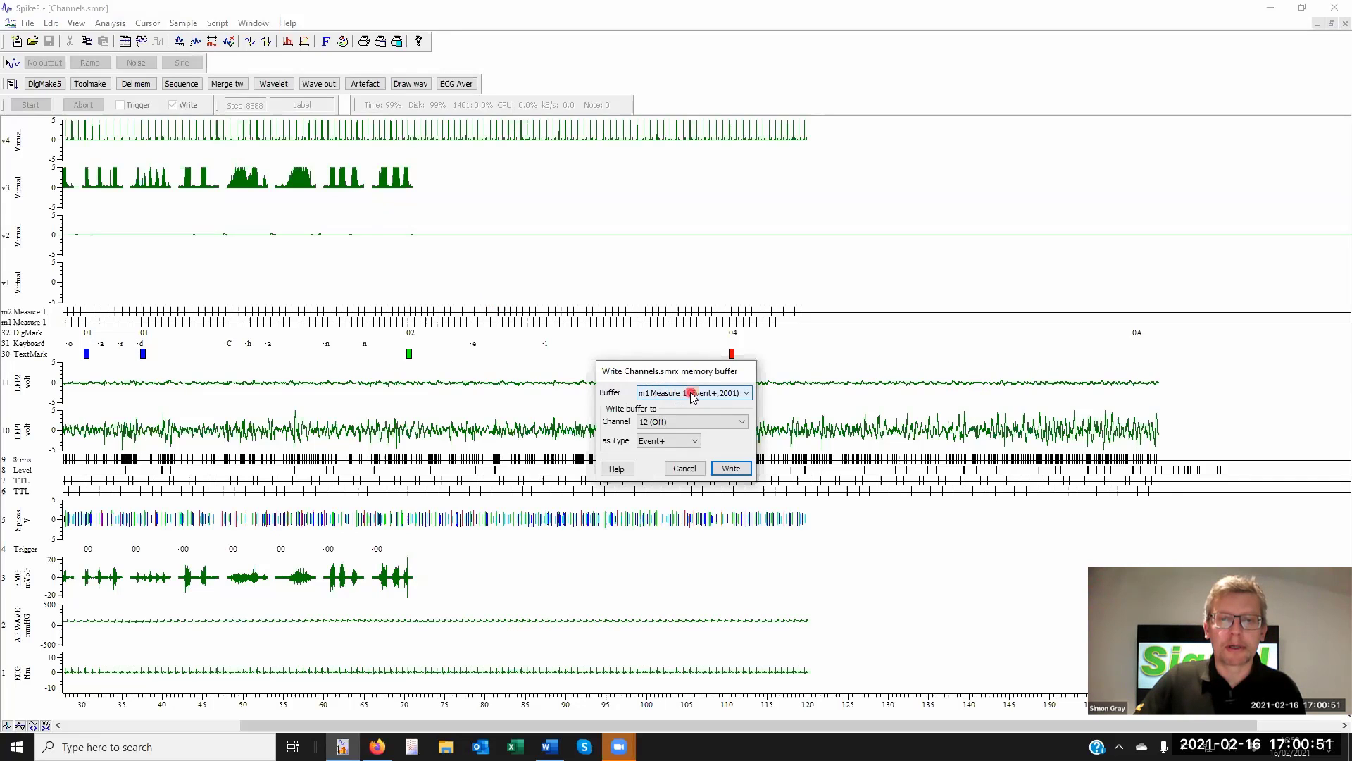
left_click(723, 422)
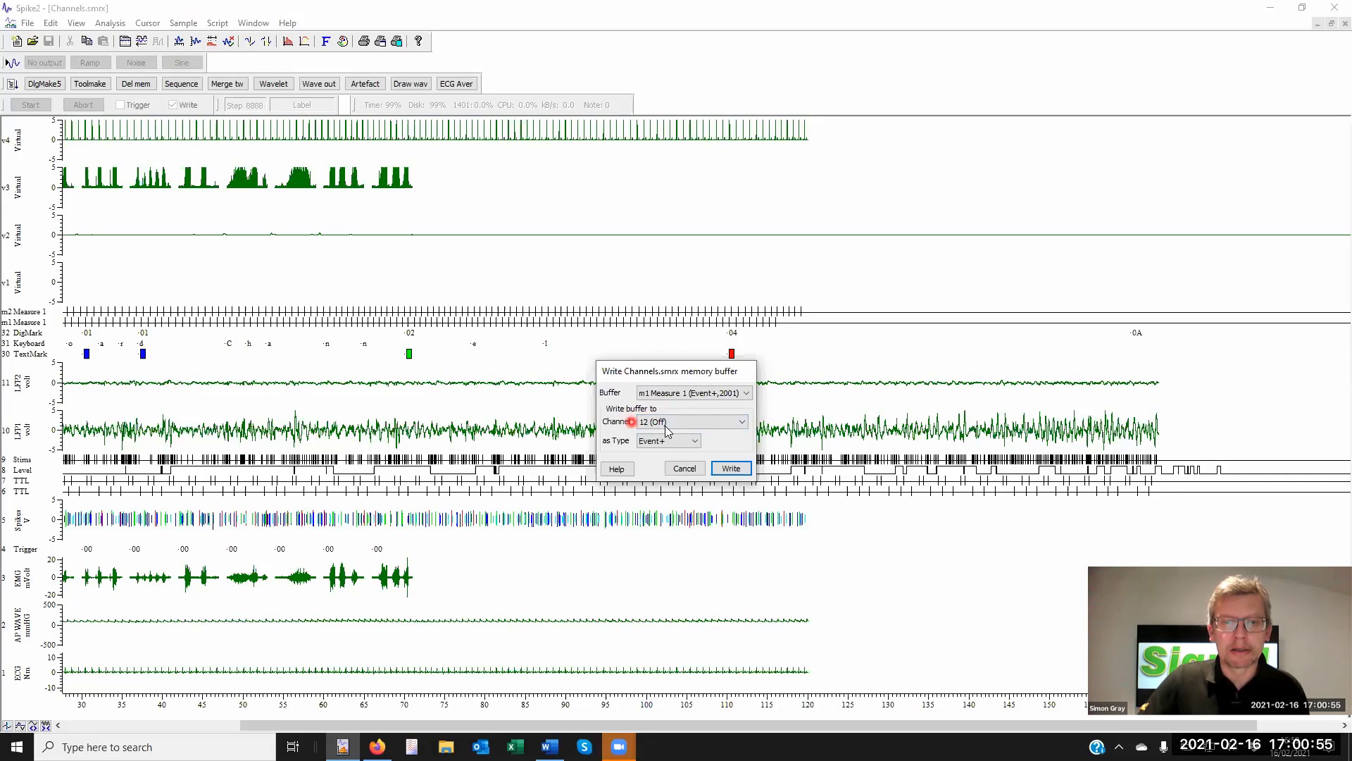
left_click(741, 421)
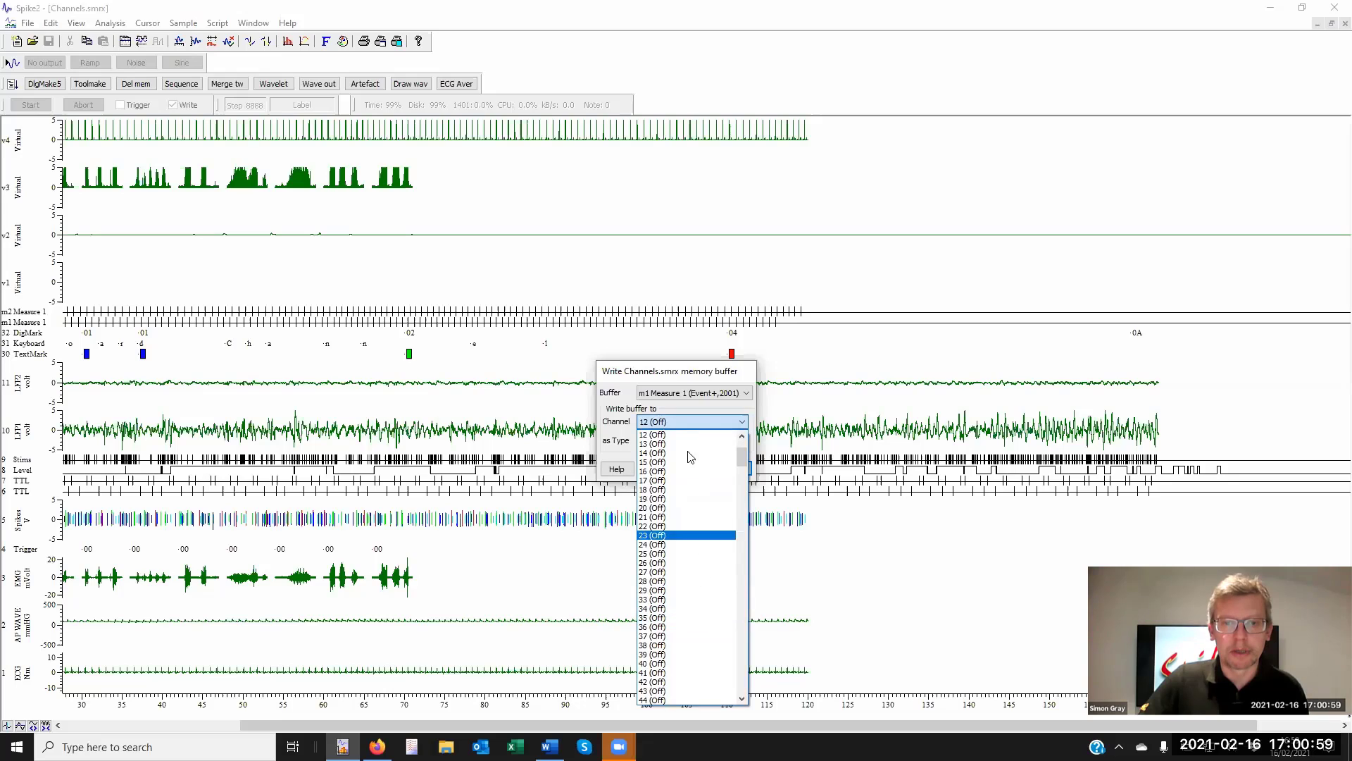
left_click(632, 408)
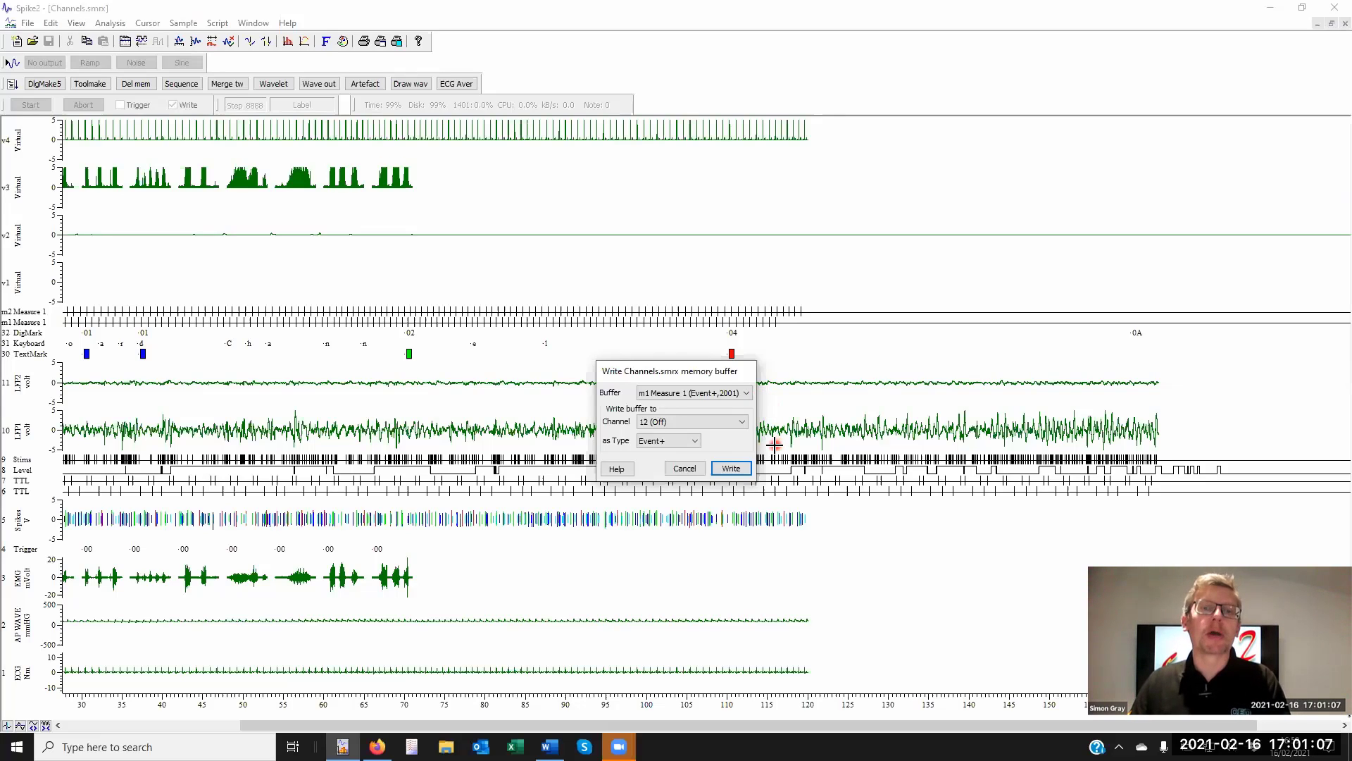
left_click(729, 470)
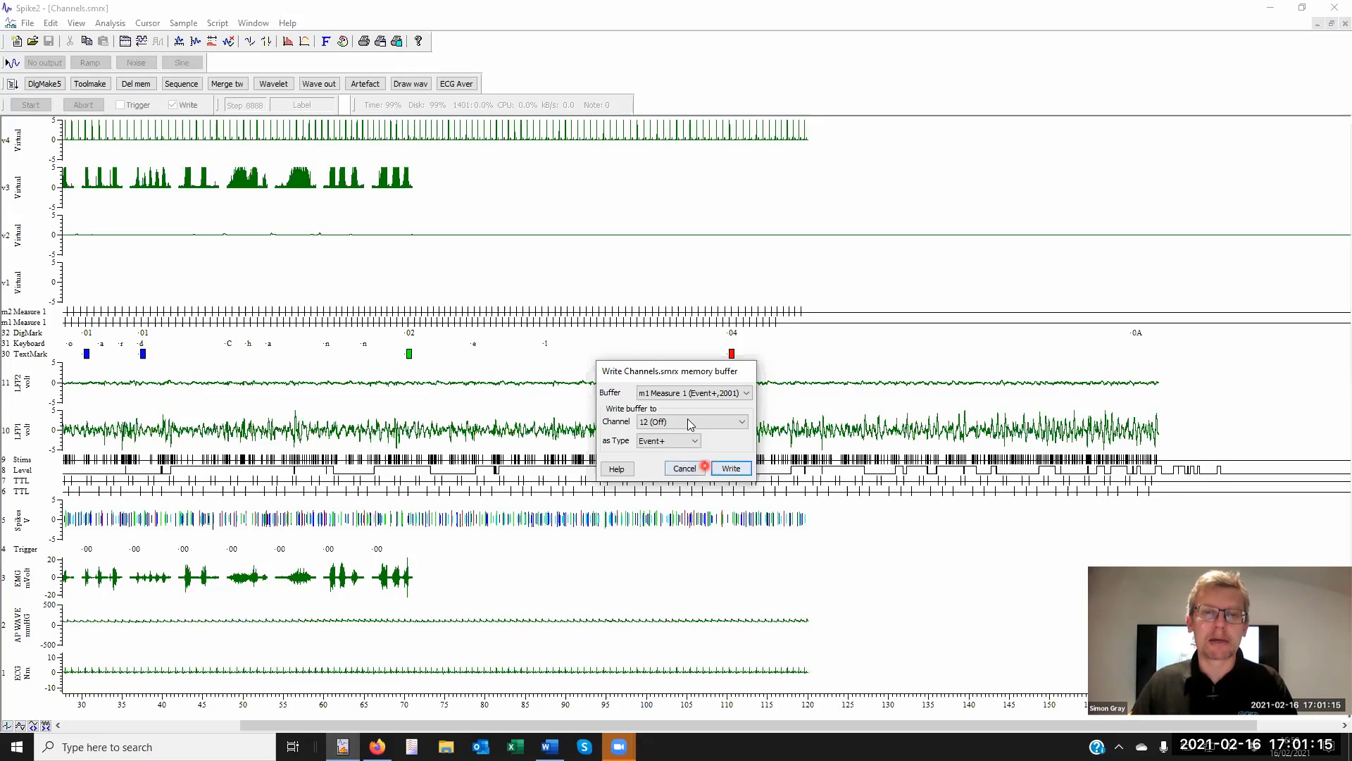
left_click(682, 469)
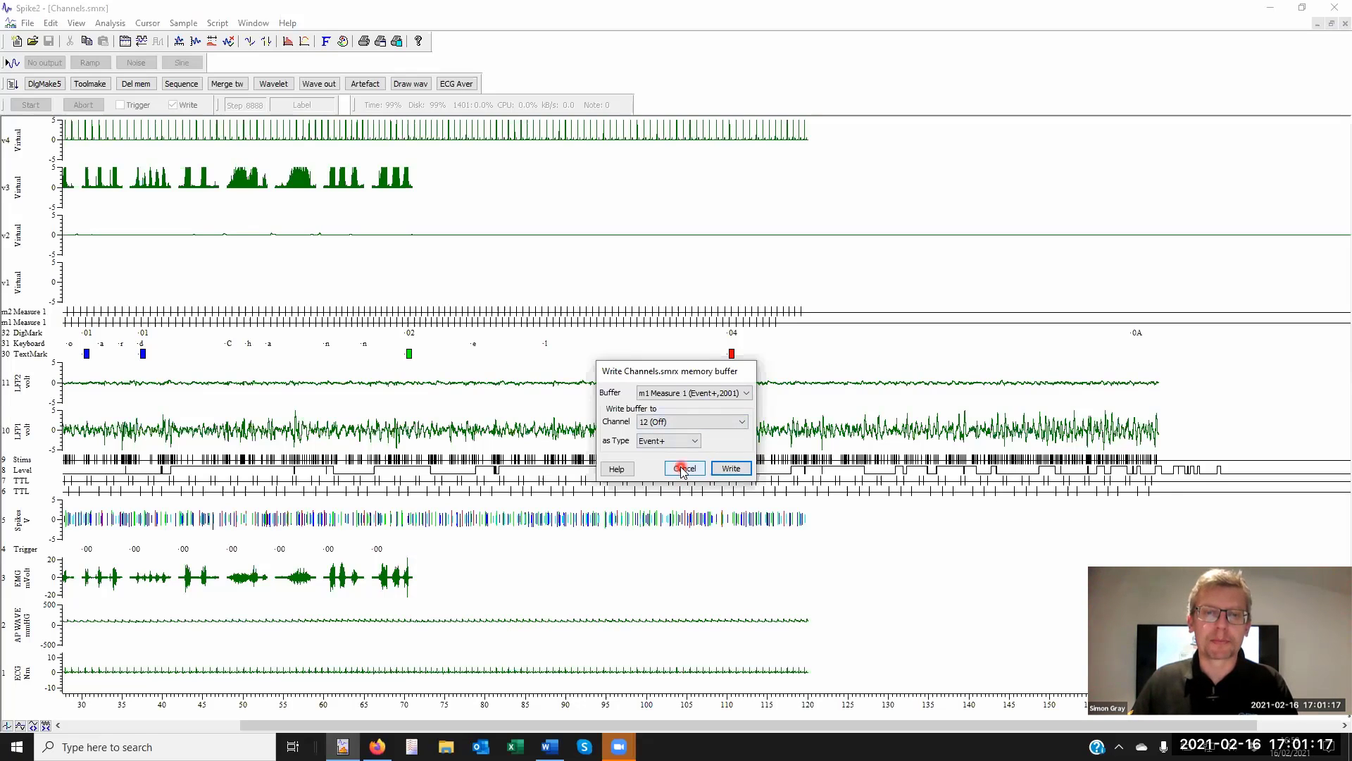
left_click(110, 23)
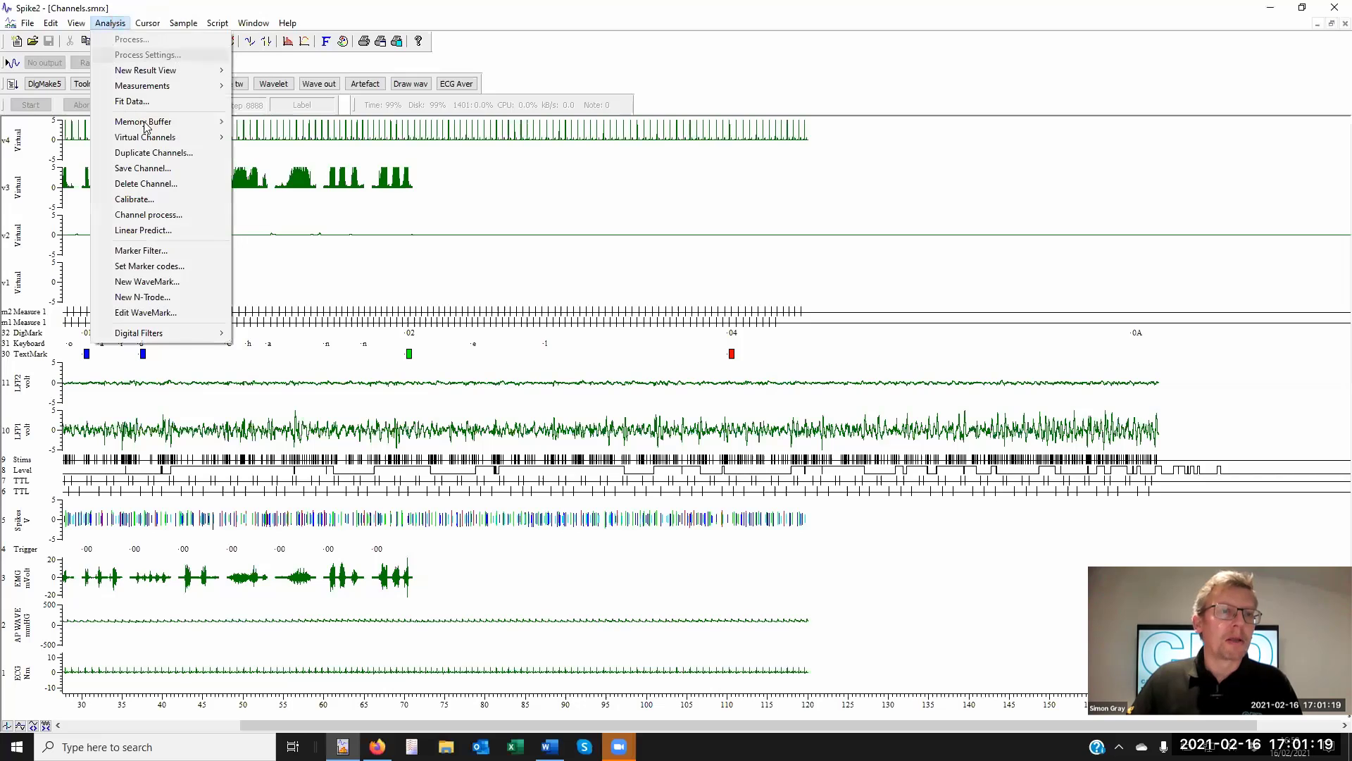
mouse_move(169, 137)
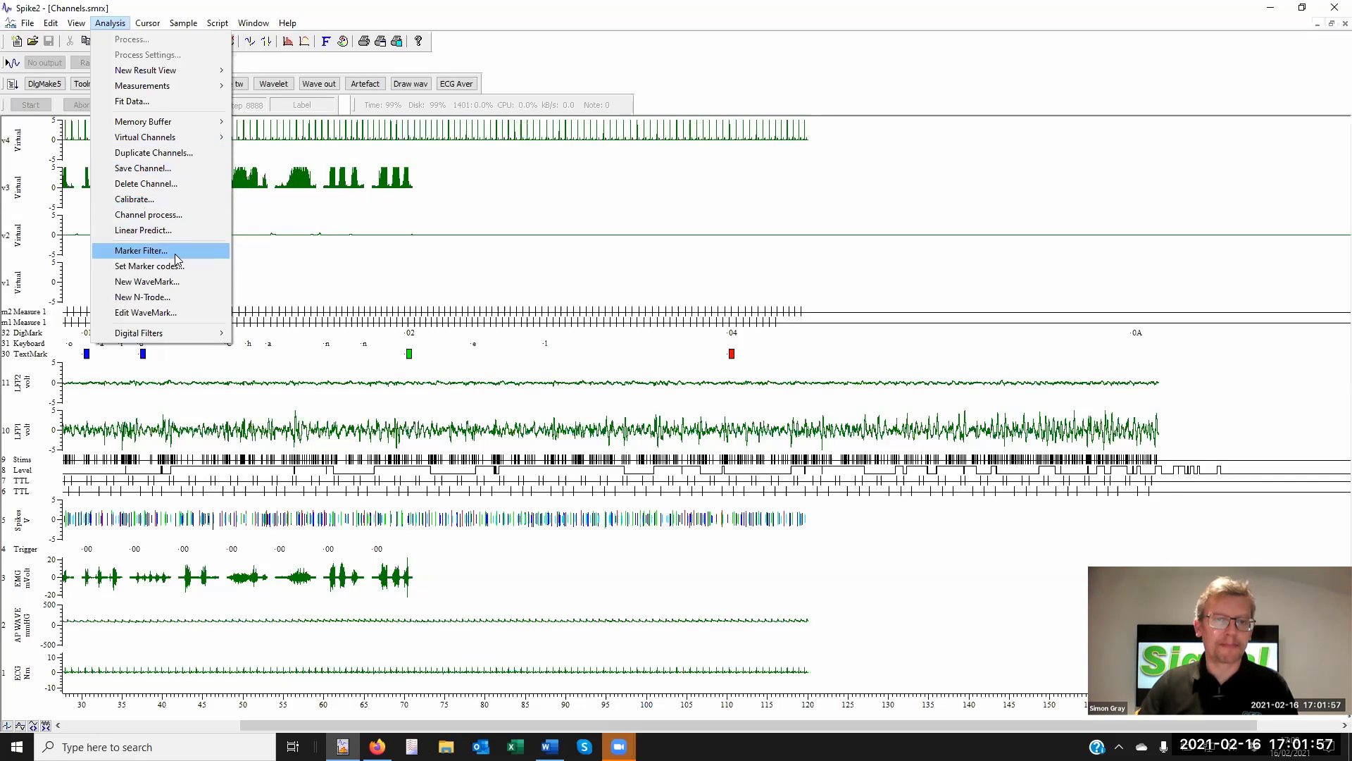
- Expand Spikes channel 5 to fill the view and zoom in on about 77 to 81 seconds
left_click(497, 518)
double_click(497, 518)
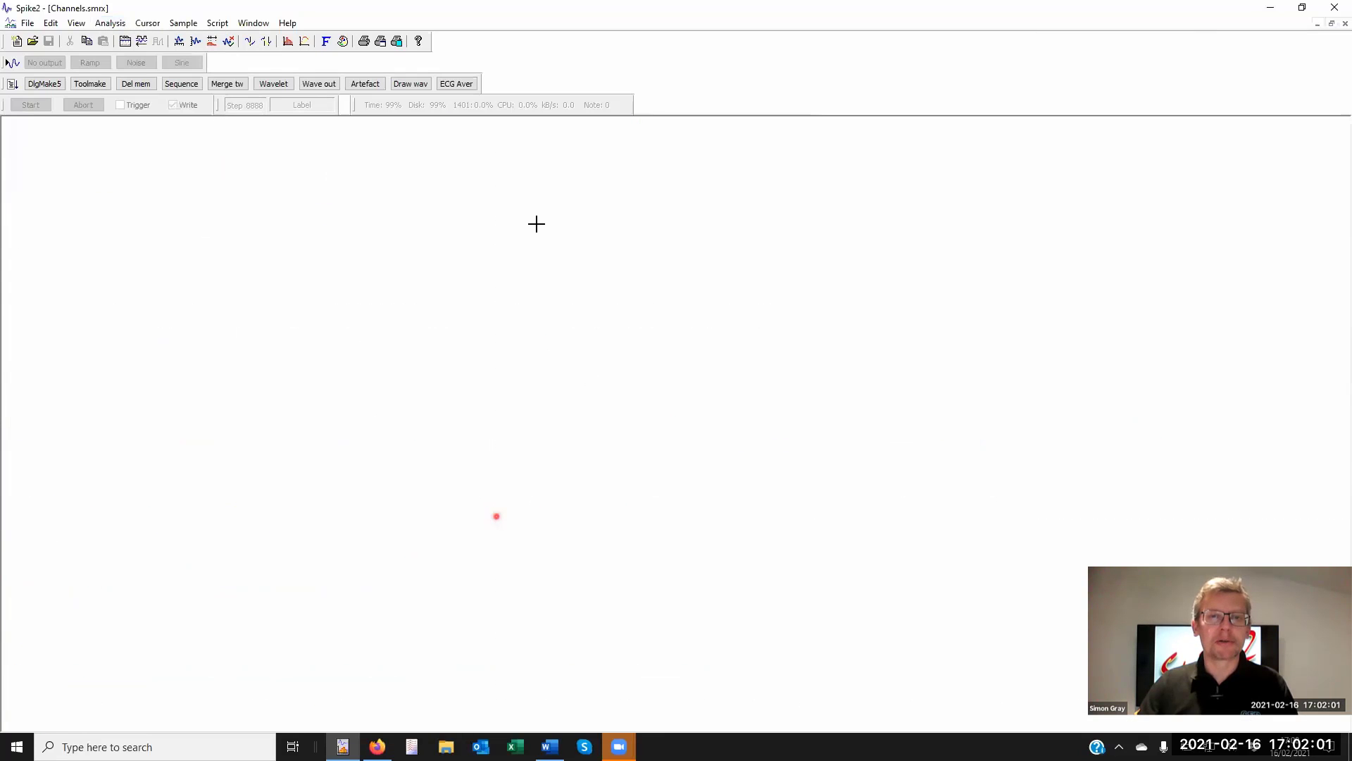
left_click_drag(459, 362, 495, 362)
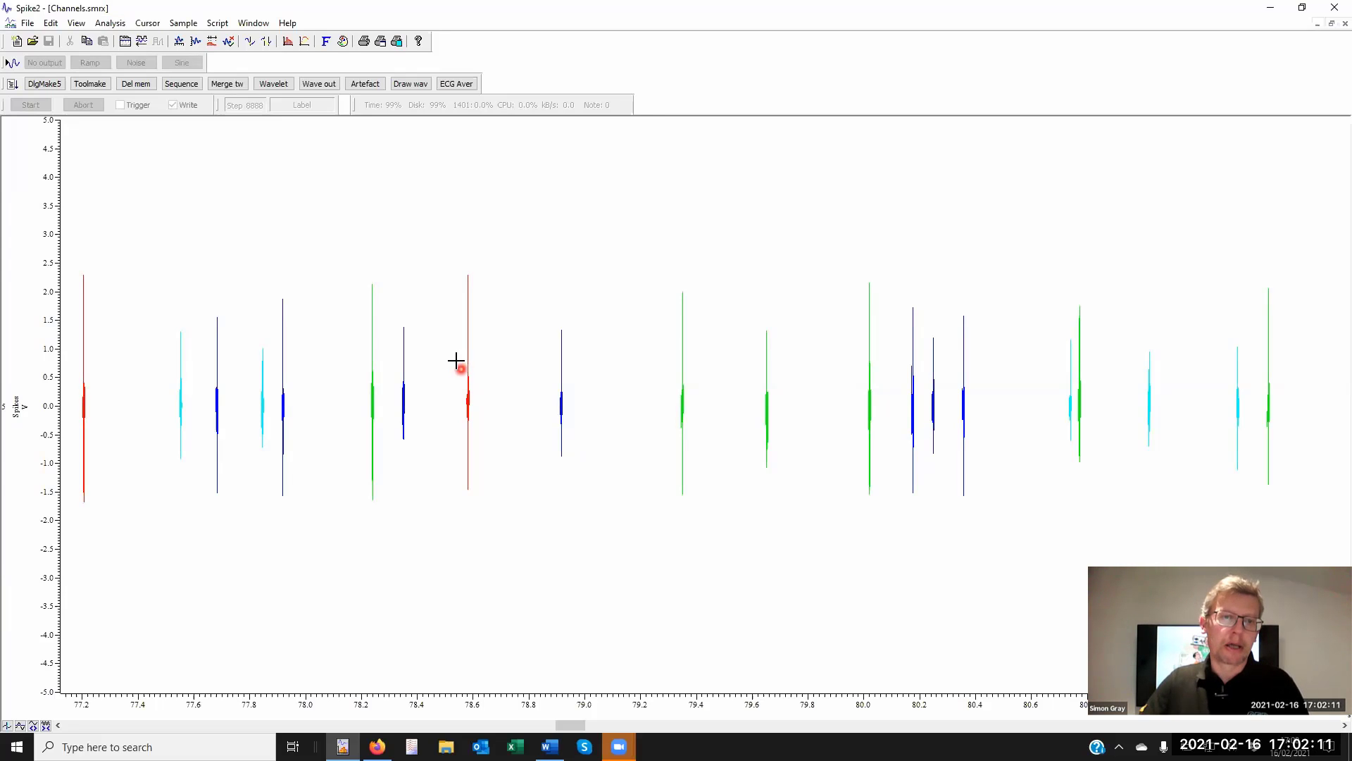
- Set the draw mode of Spikes channel 5 to WaveMark, keeping marker 0 and hex-only codes
right_click(498, 349)
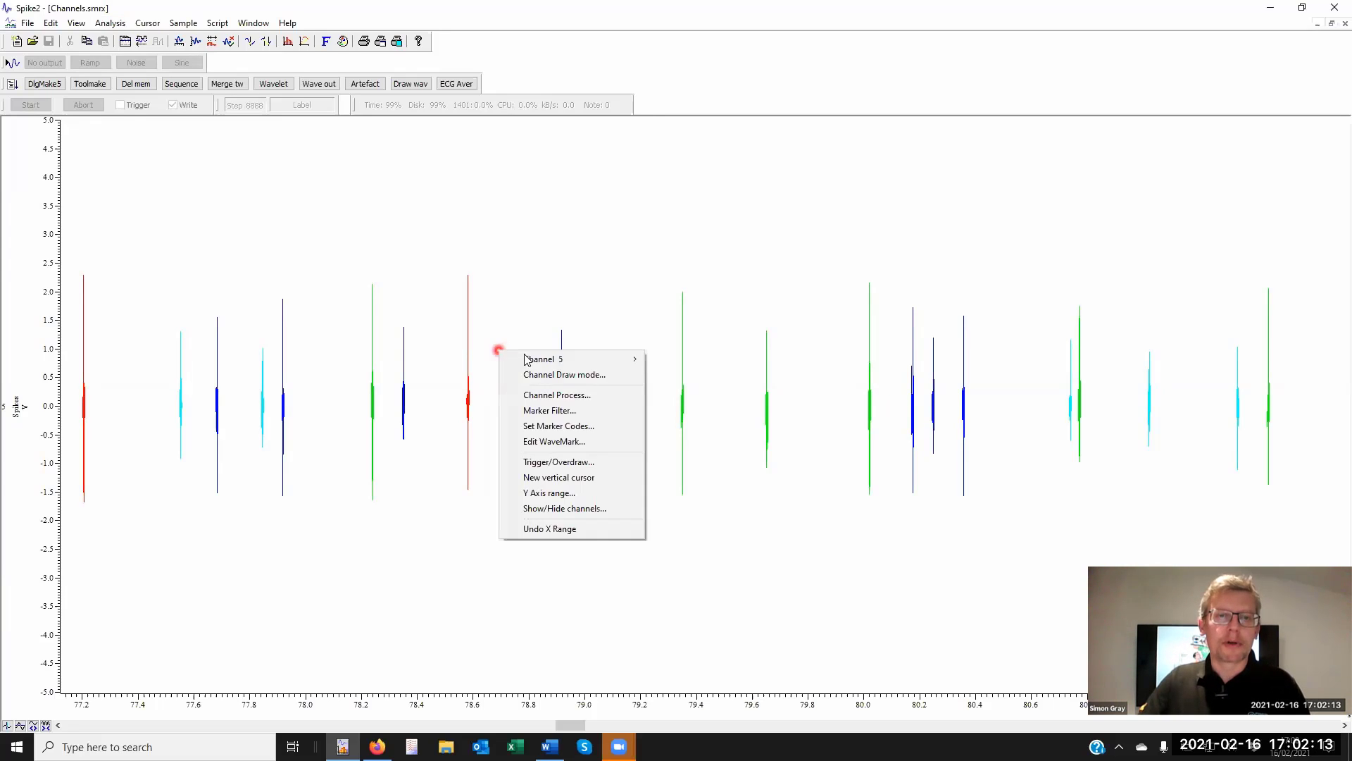
left_click(586, 375)
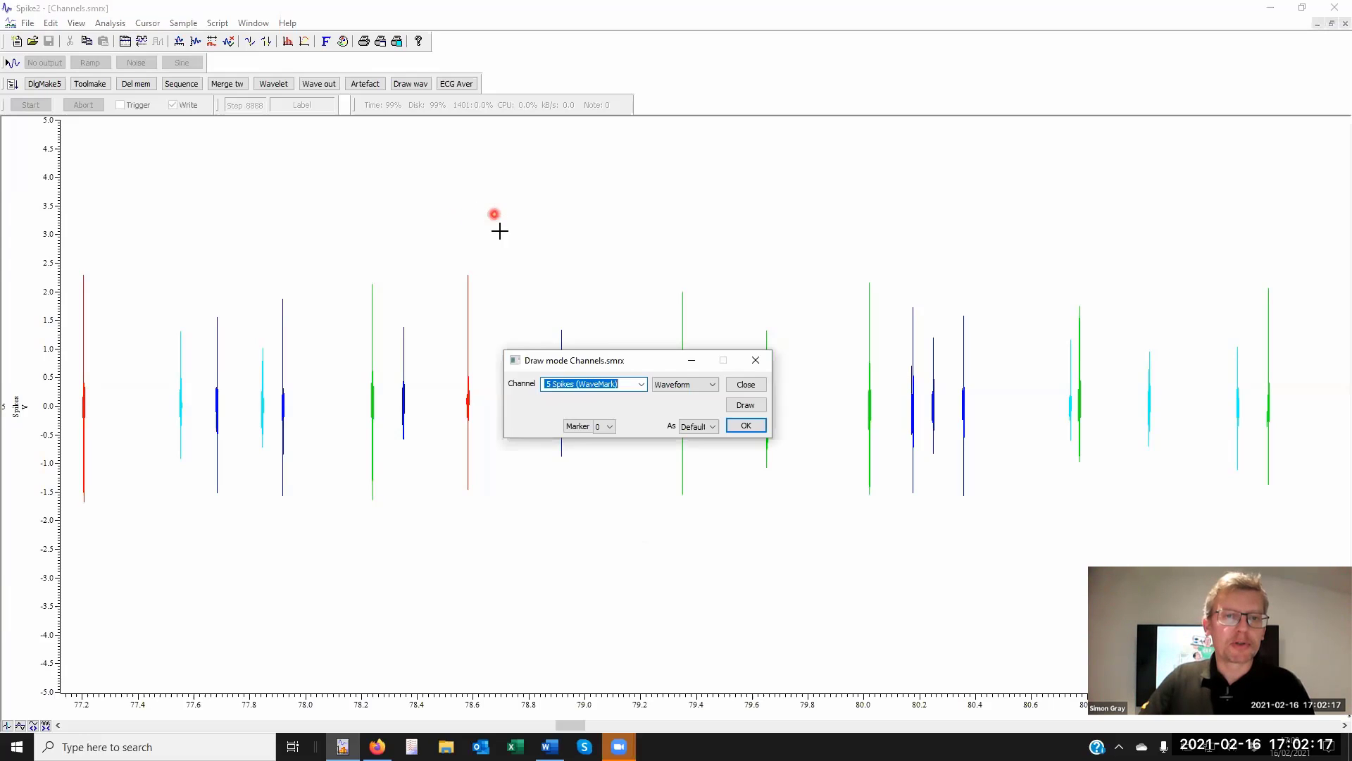
left_click(680, 384)
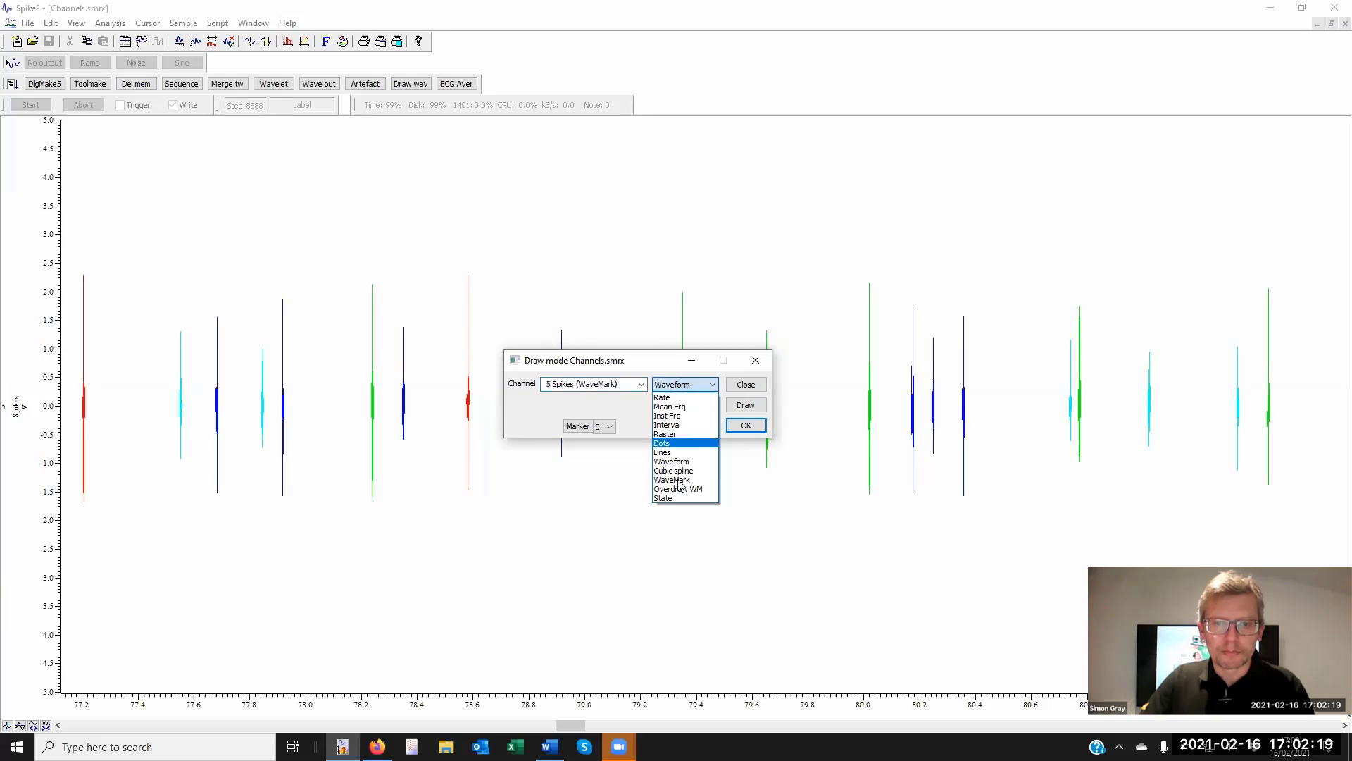
left_click(682, 480)
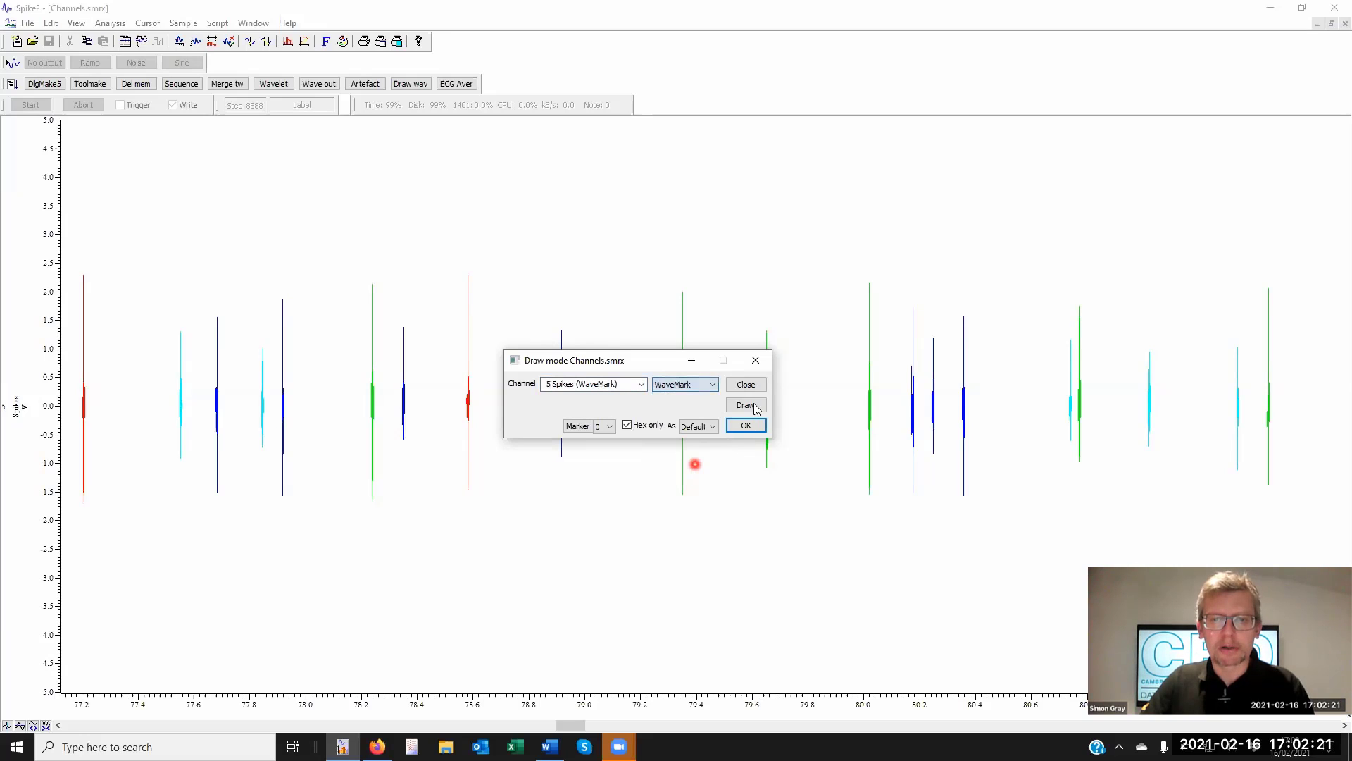
left_click(752, 405)
left_click(746, 425)
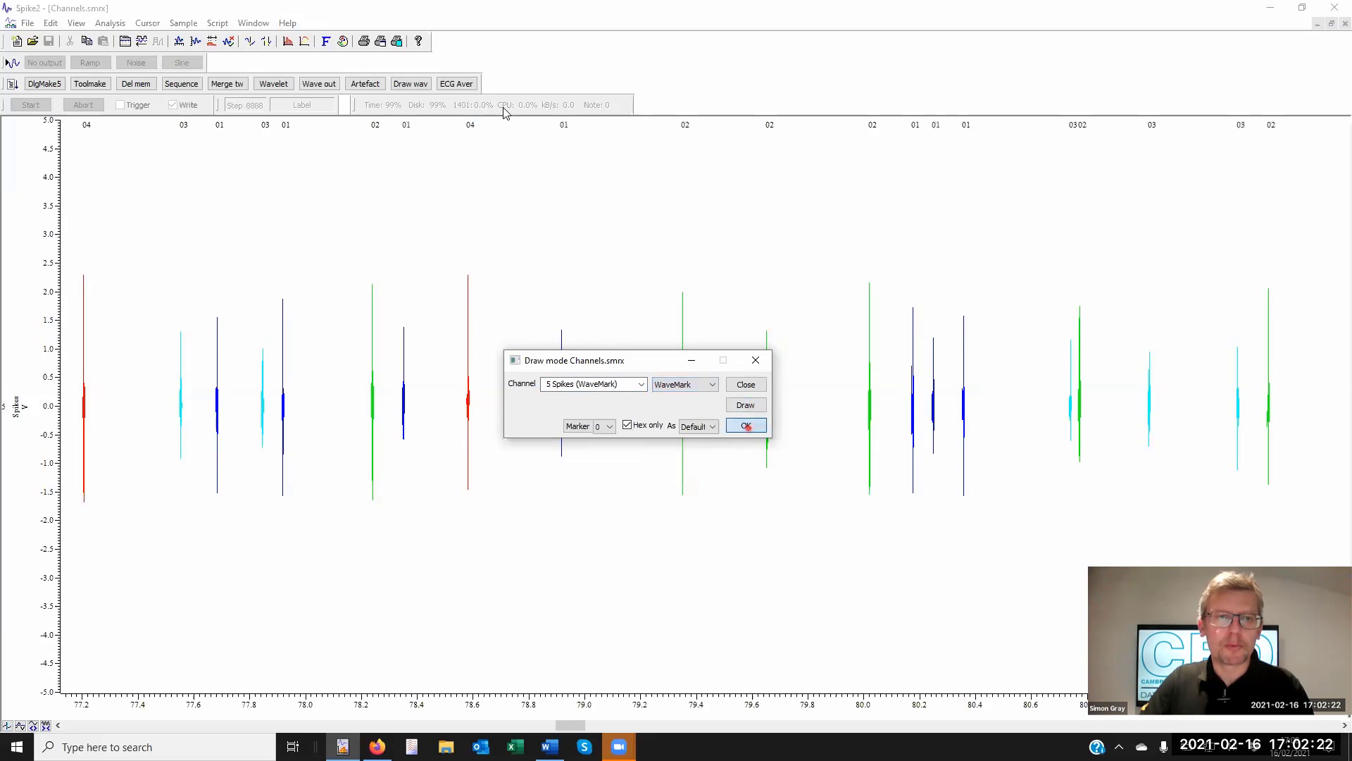
- Filter Spikes channel 5 to display only events with marker code 01, and update the view
left_click(376, 124)
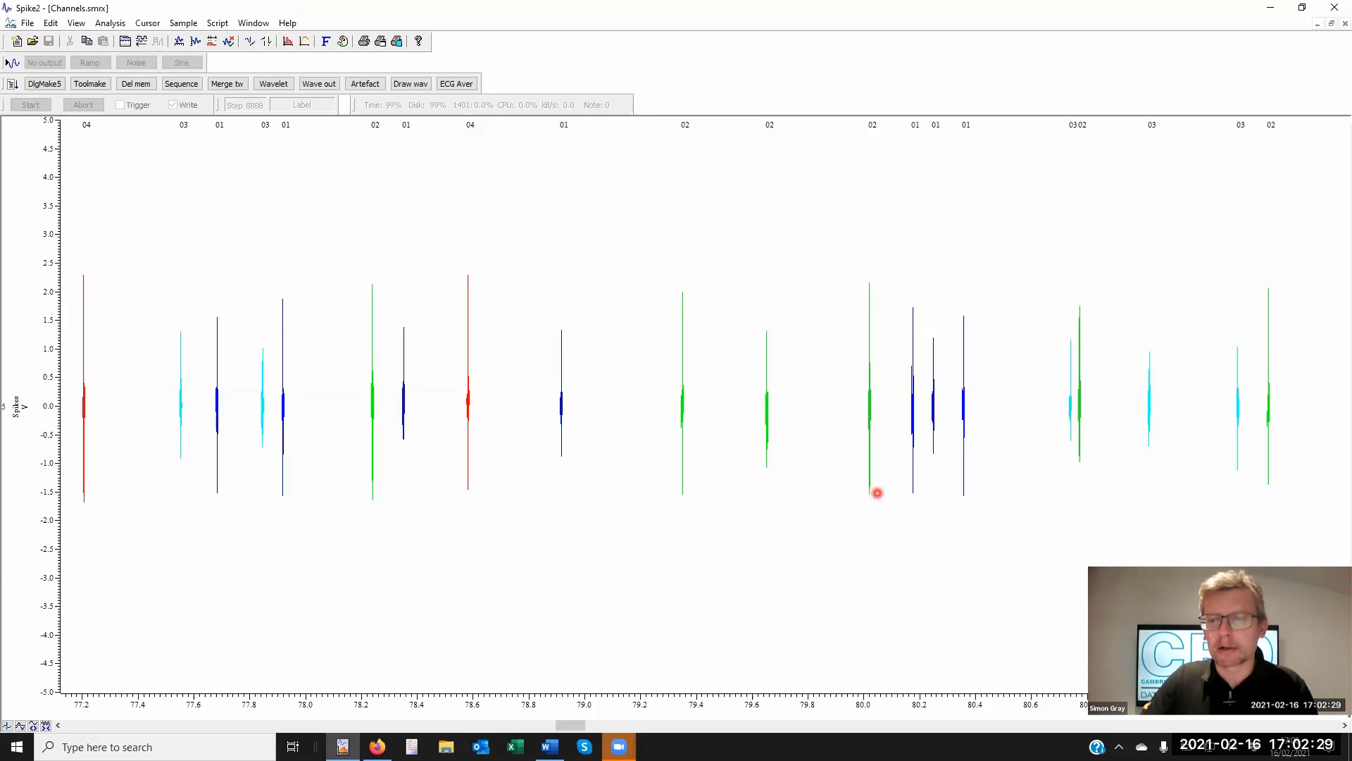
left_click_drag(986, 705, 669, 714)
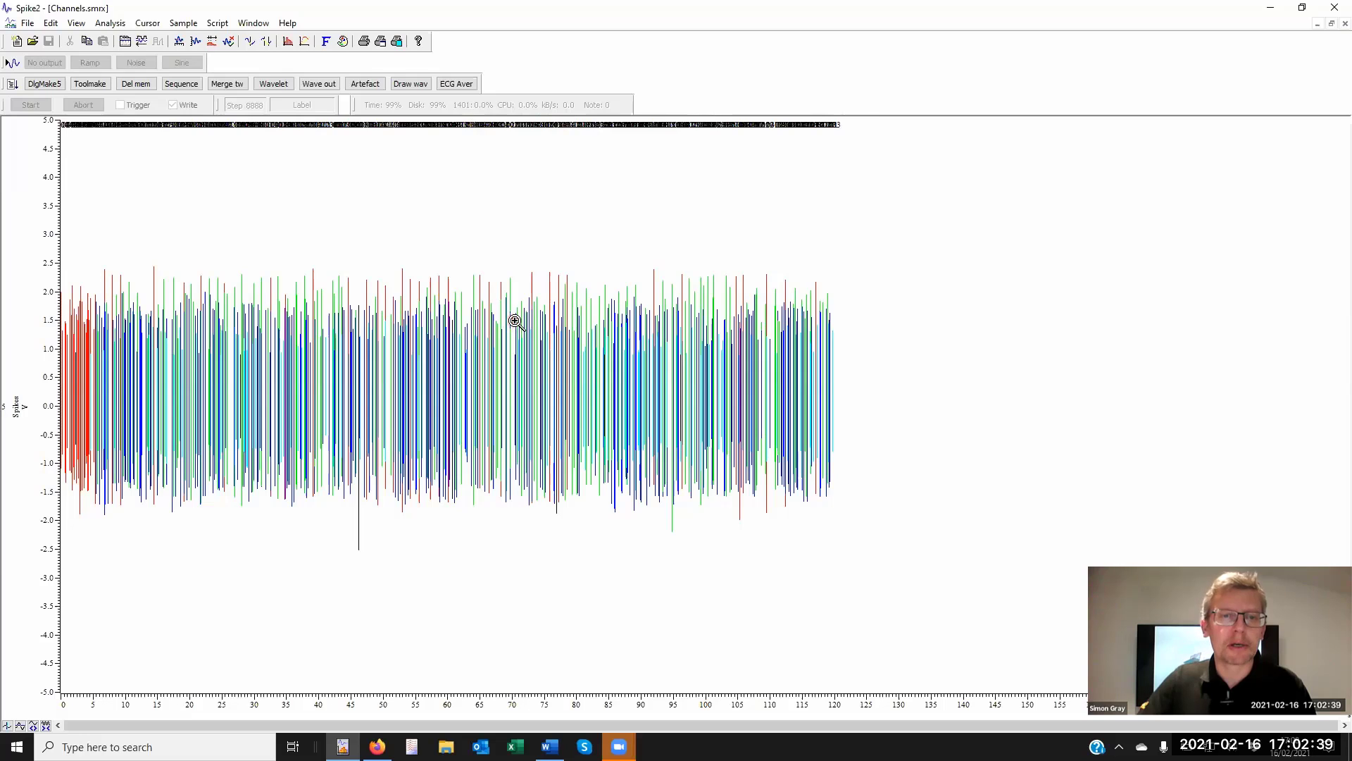
left_click_drag(515, 321, 548, 323)
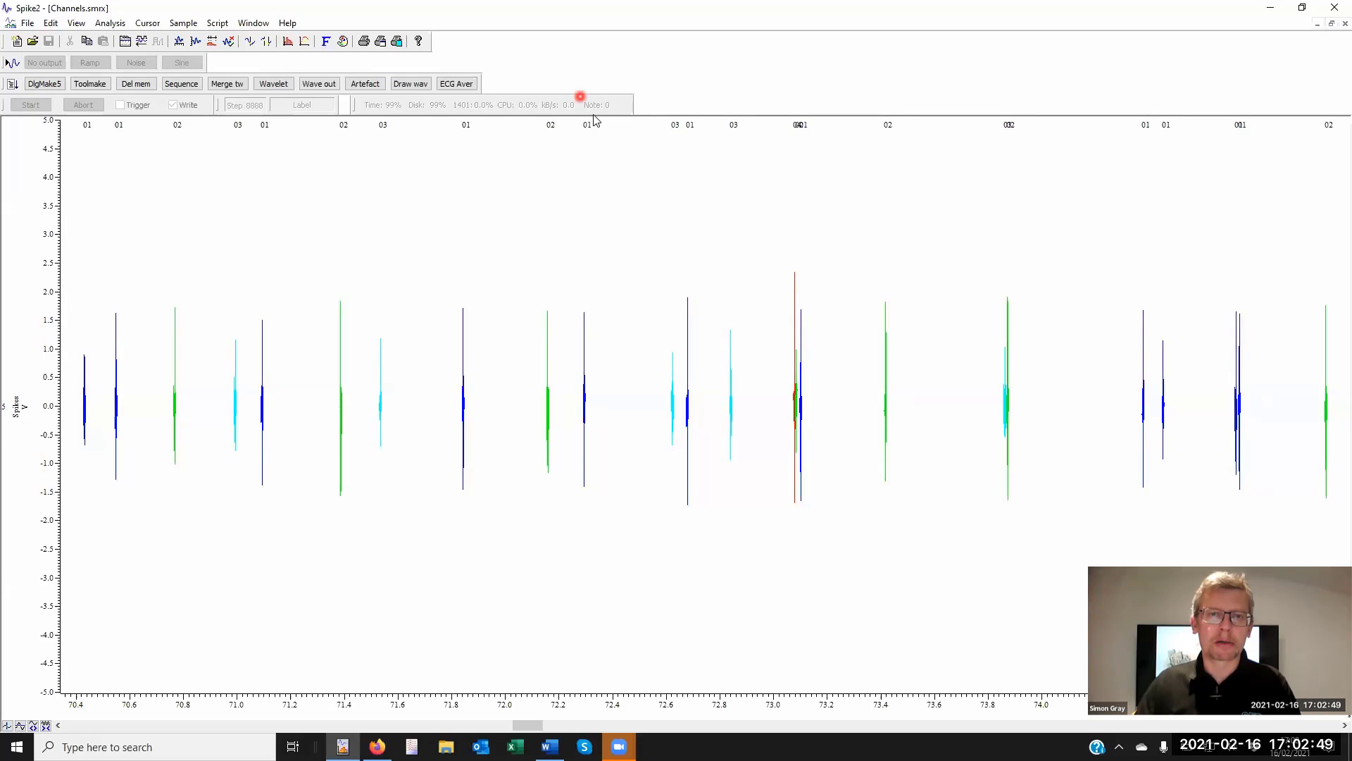
right_click(625, 310)
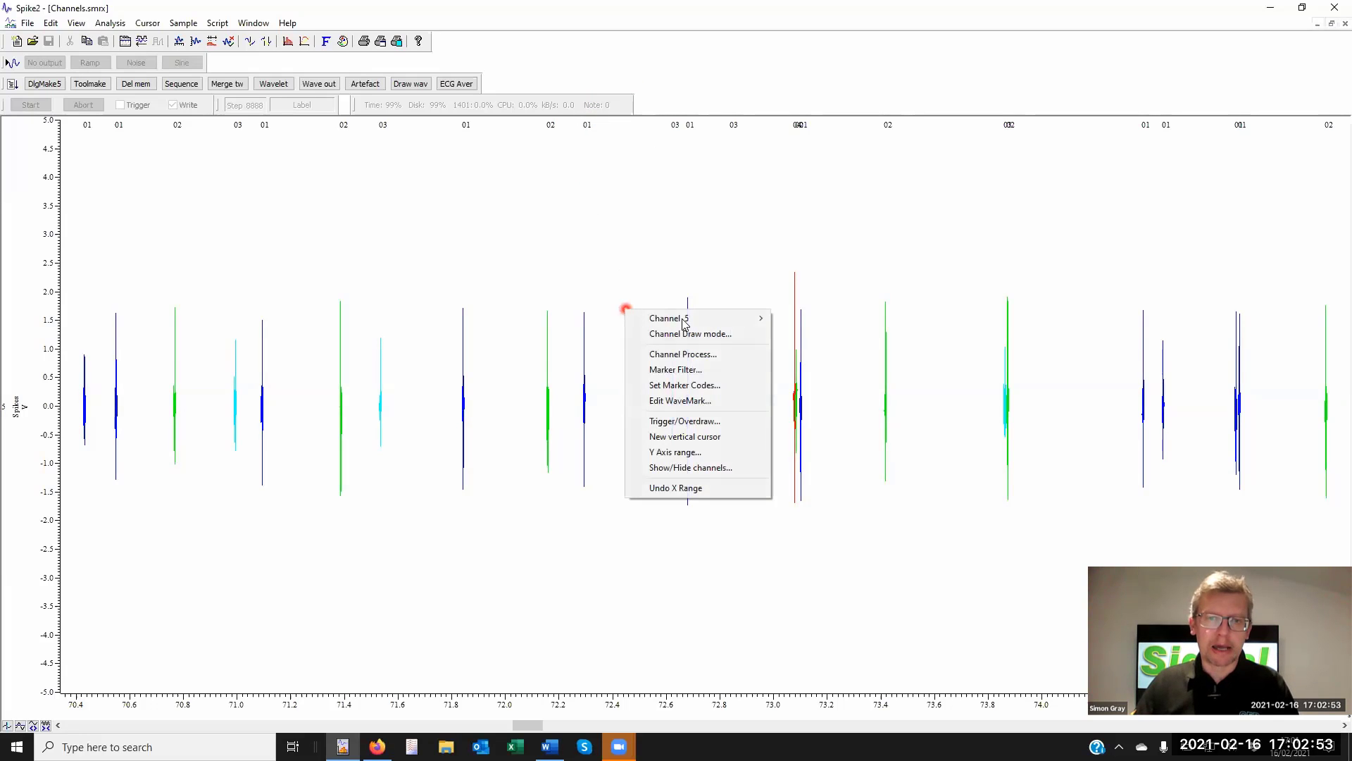
left_click(707, 371)
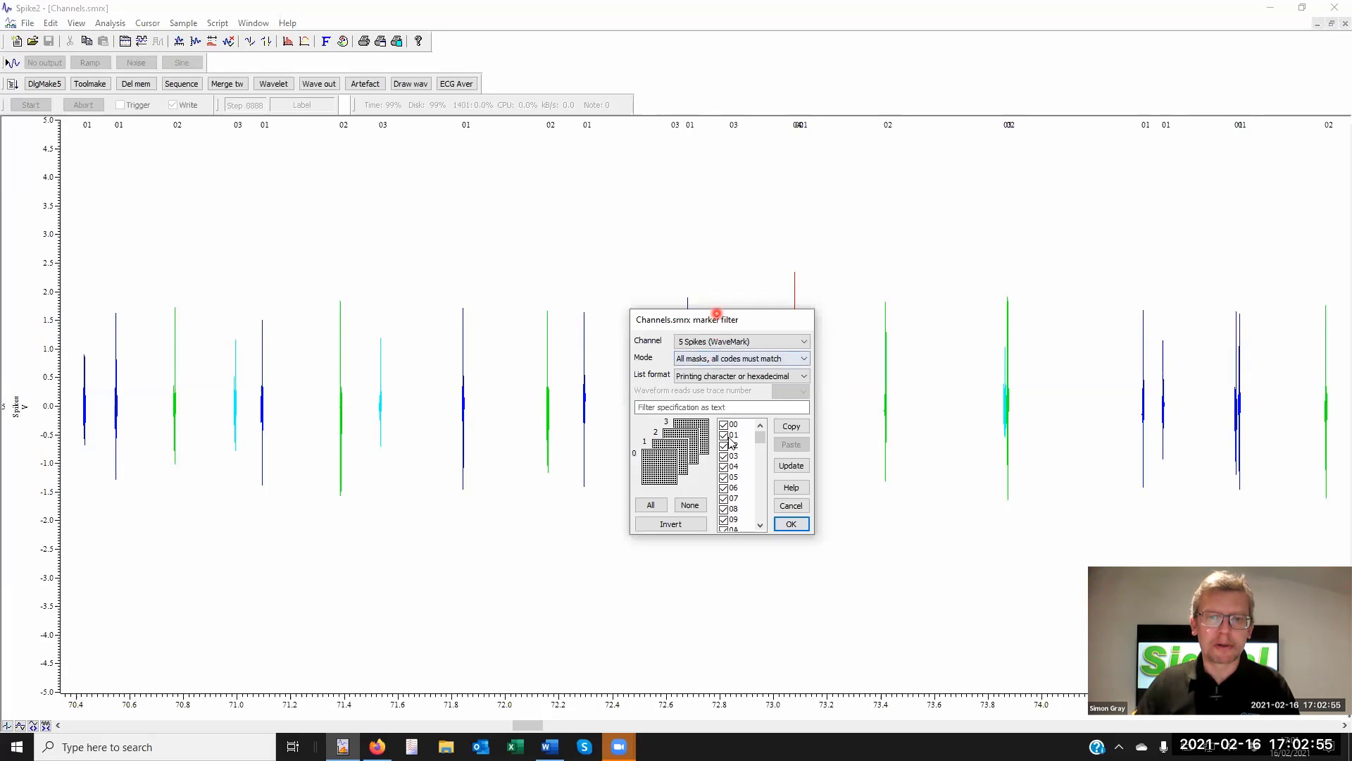
left_click(724, 436)
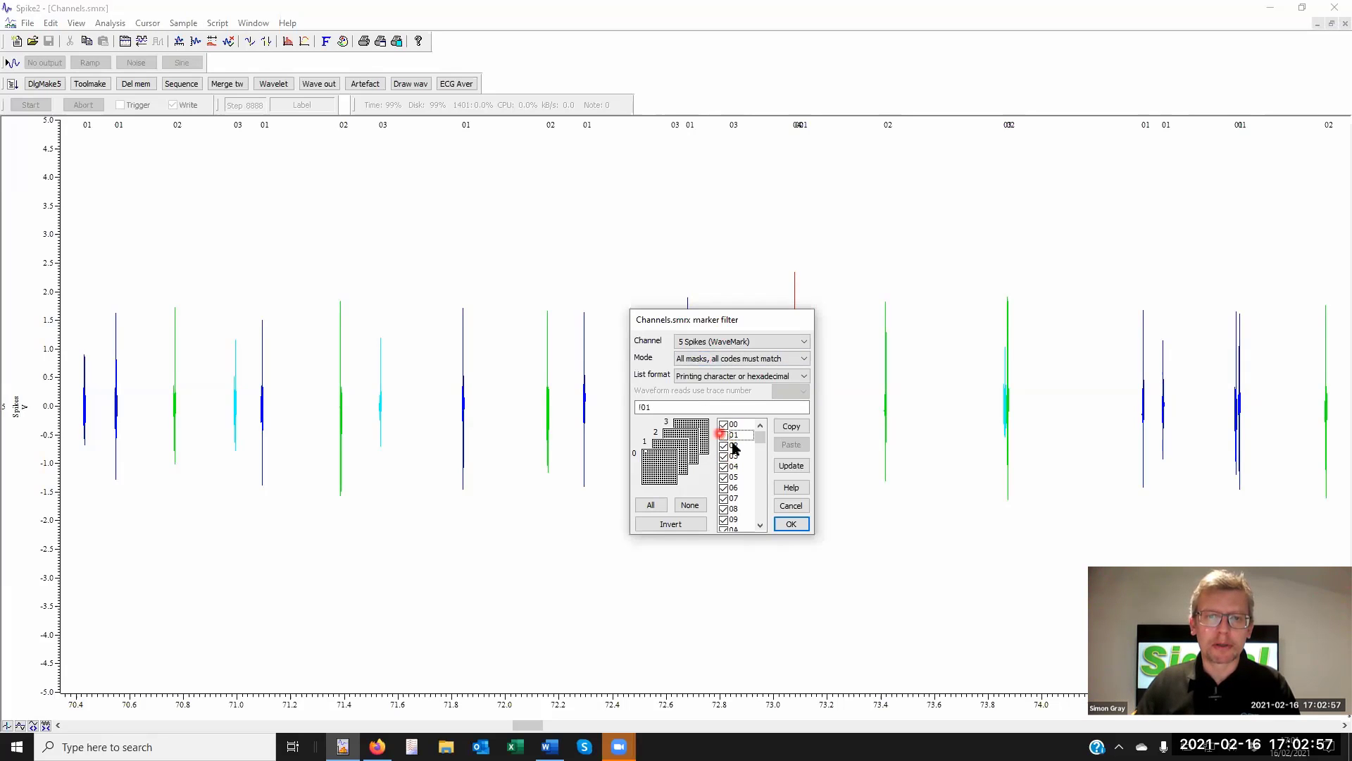
left_click(687, 525)
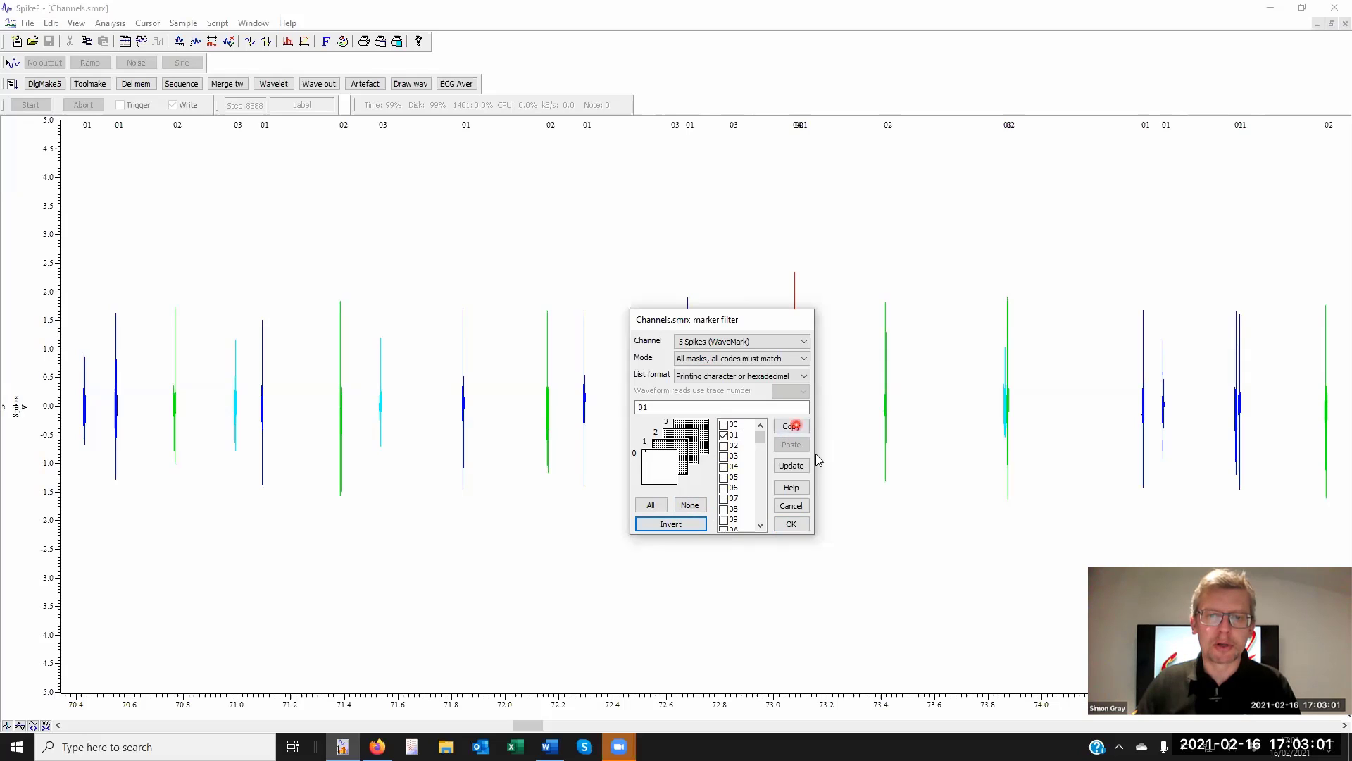
left_click(798, 468)
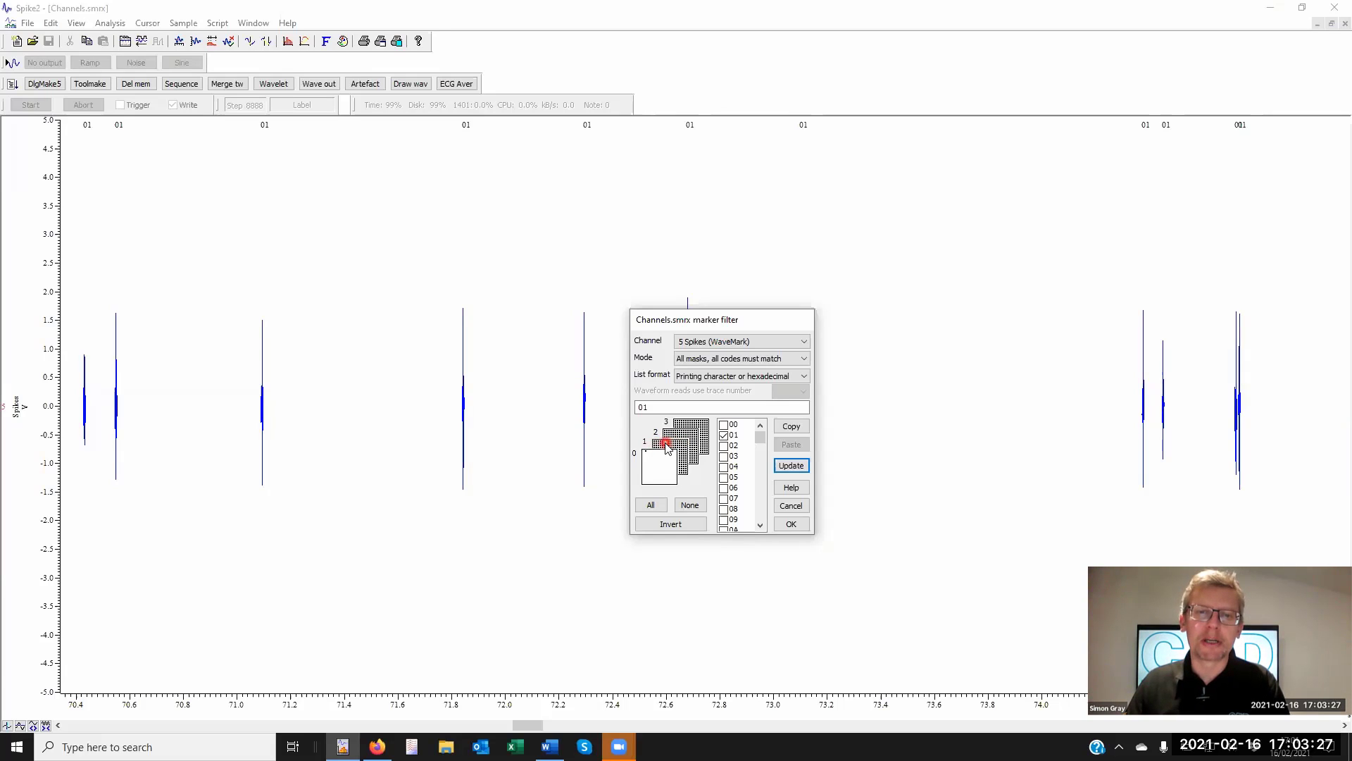
- Try restricting the second marker code mask of Spikes channel 5 to code 03, and cancel the filter change
left_click(667, 448)
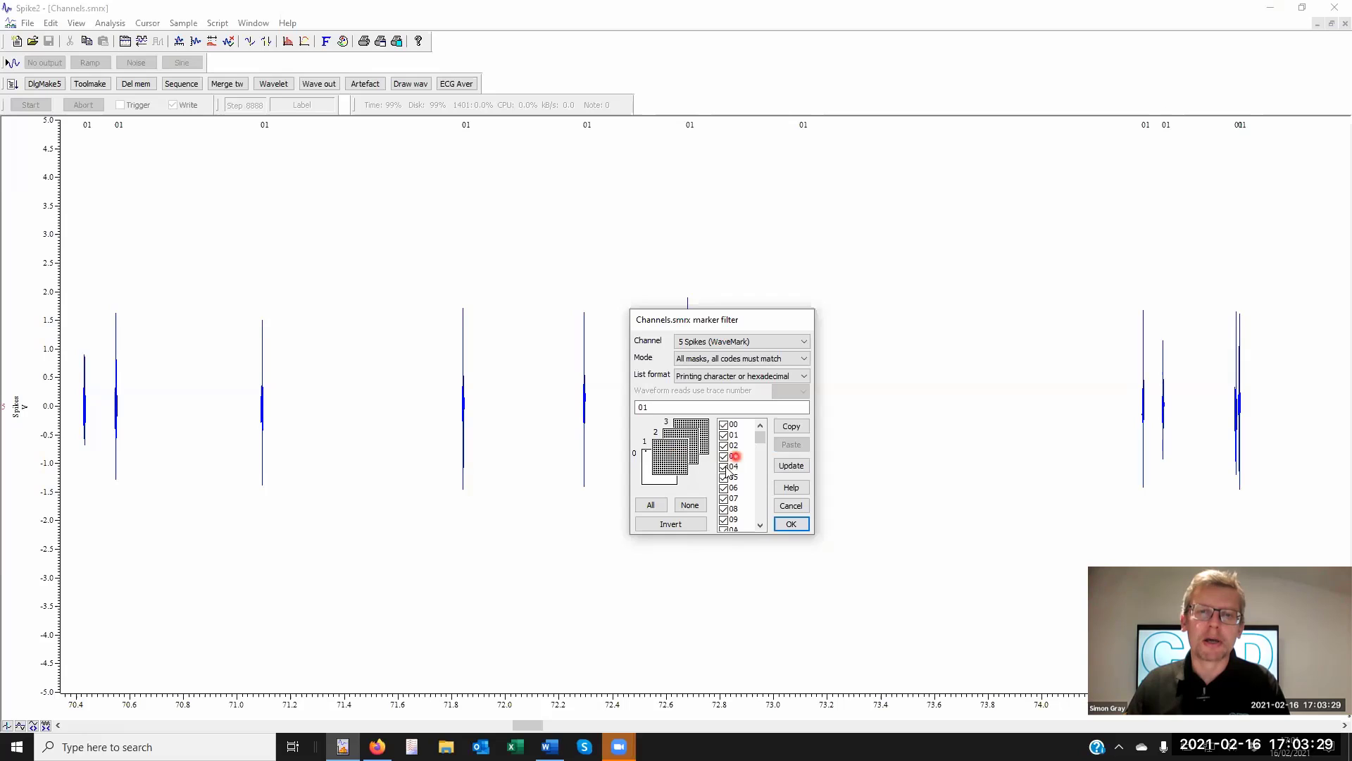
left_click(724, 458)
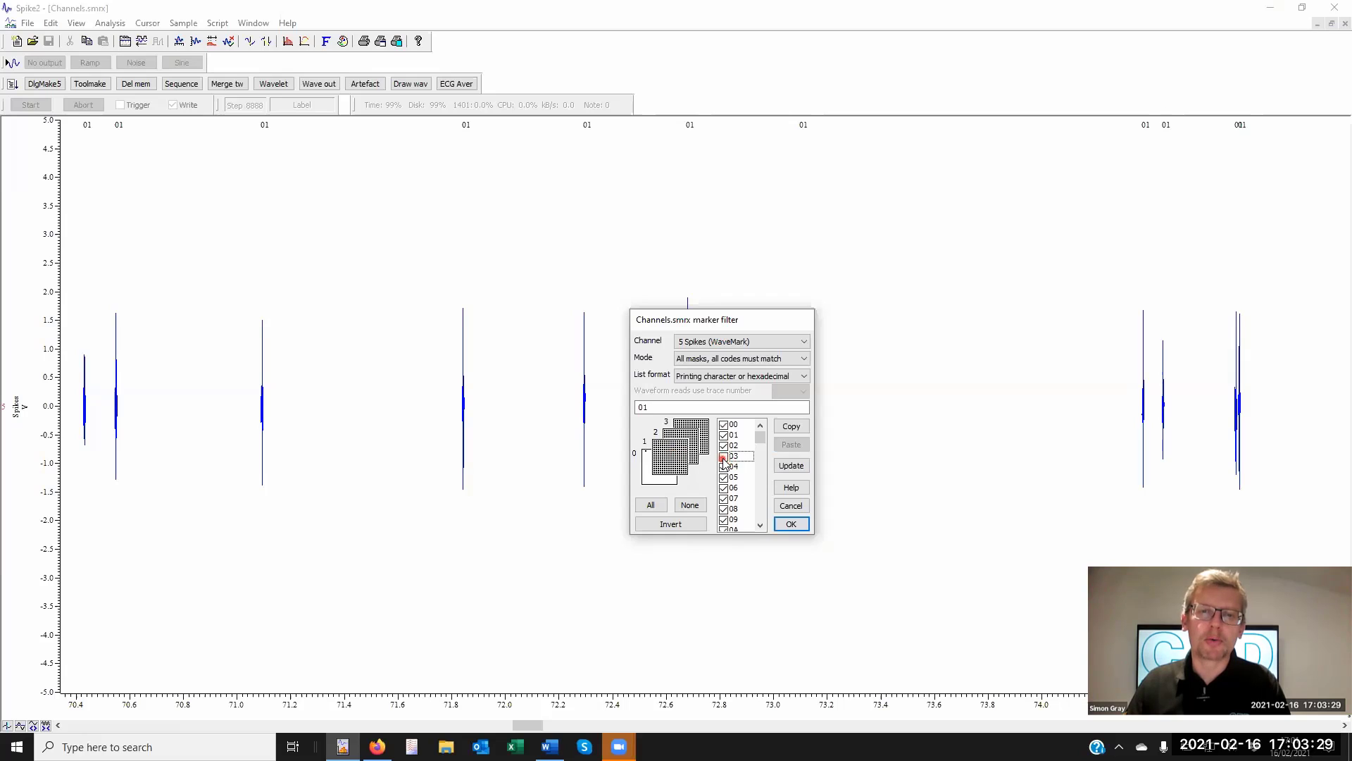
left_click(669, 524)
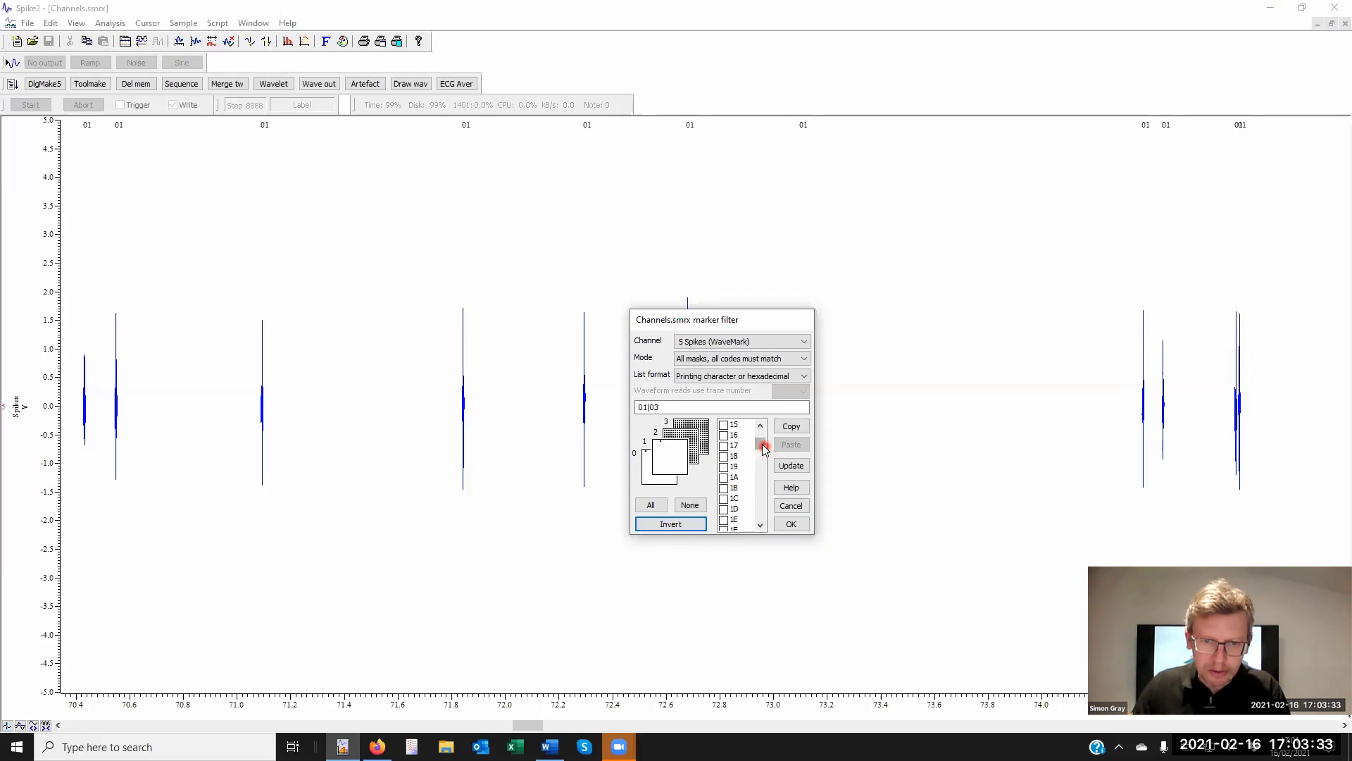
scroll(763, 444, "up", 5)
left_click(726, 456)
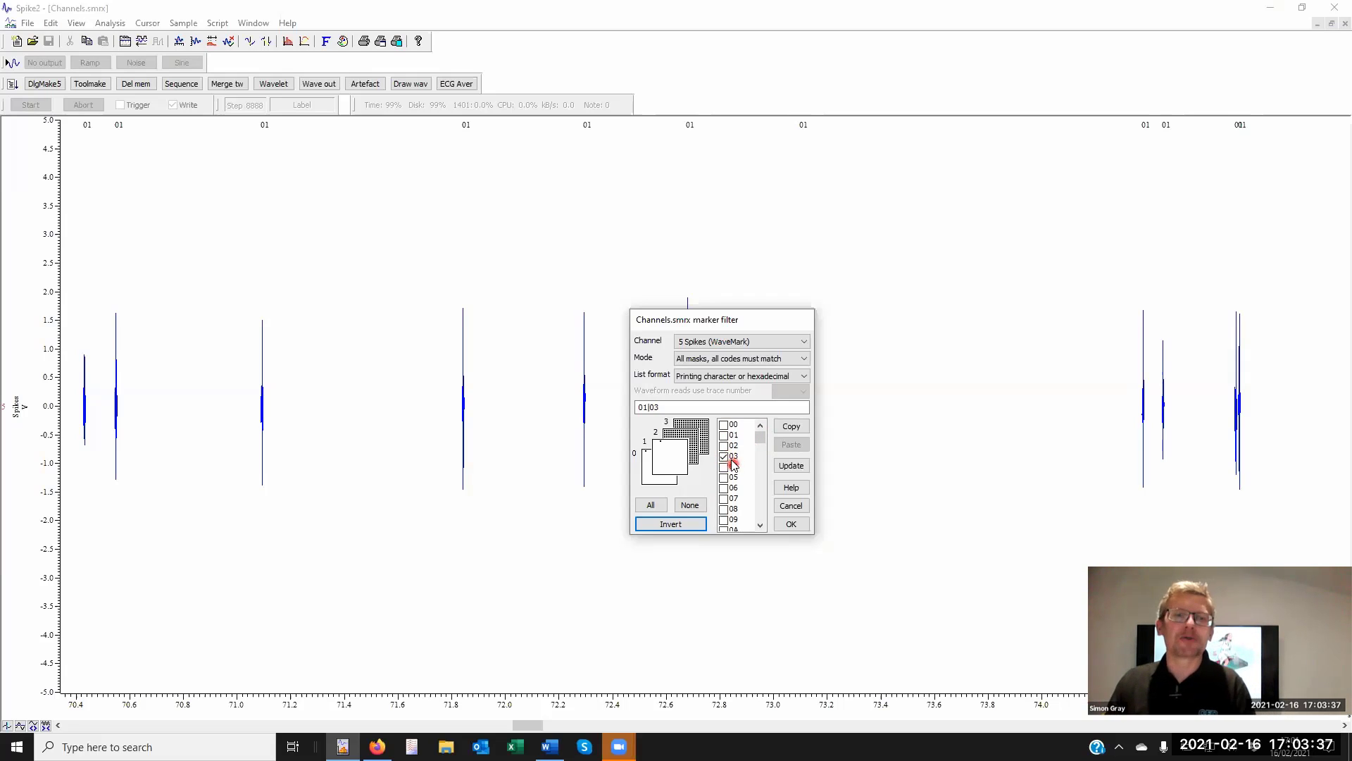
left_click(637, 452)
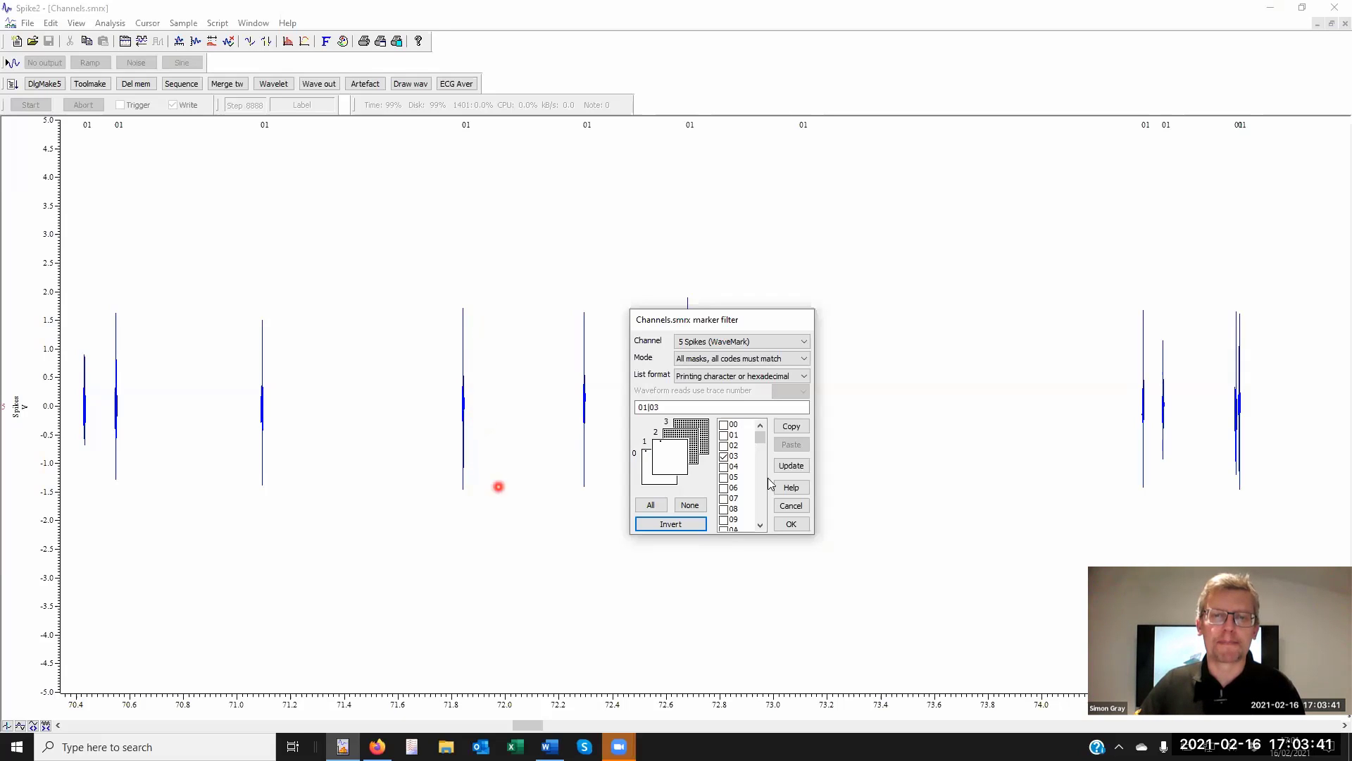
left_click(790, 506)
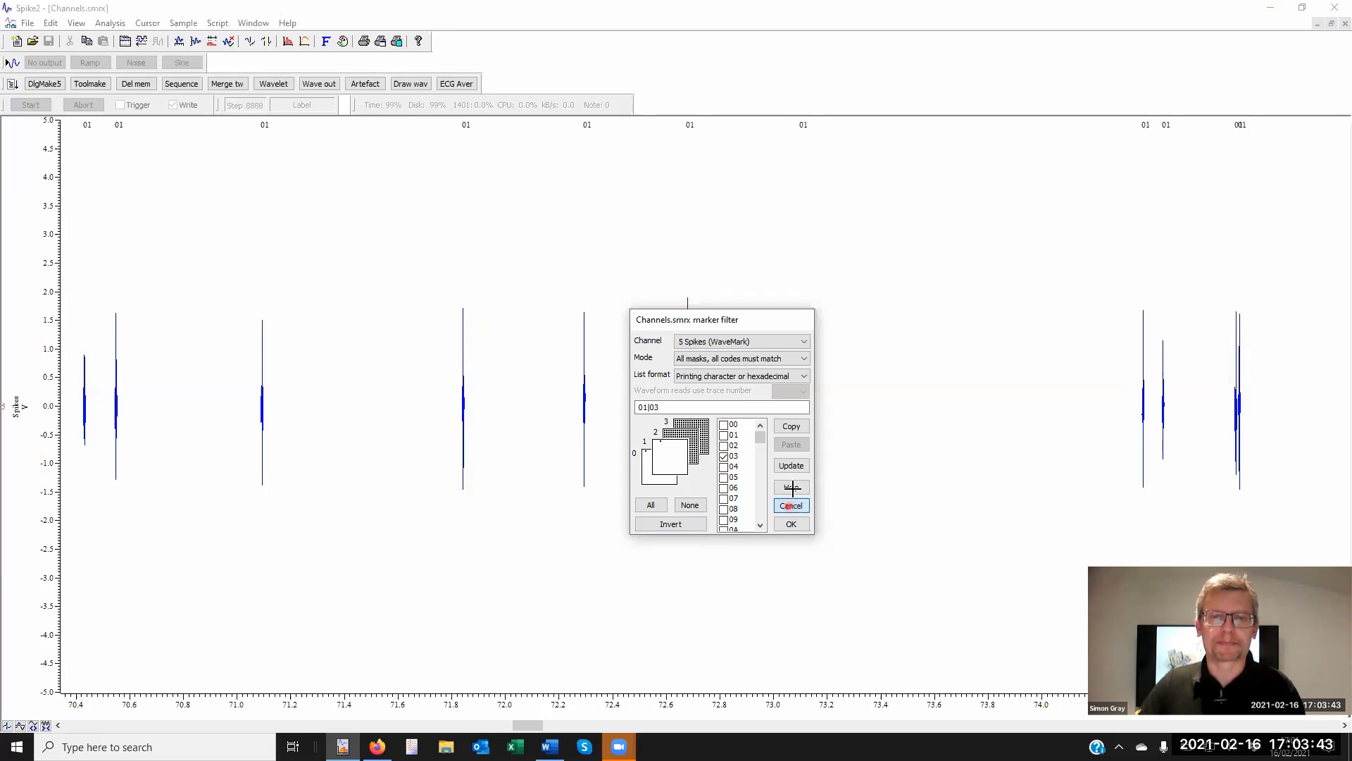
- Show the full time range of Channels.smrx and restore the display of all channels
double_click(877, 704)
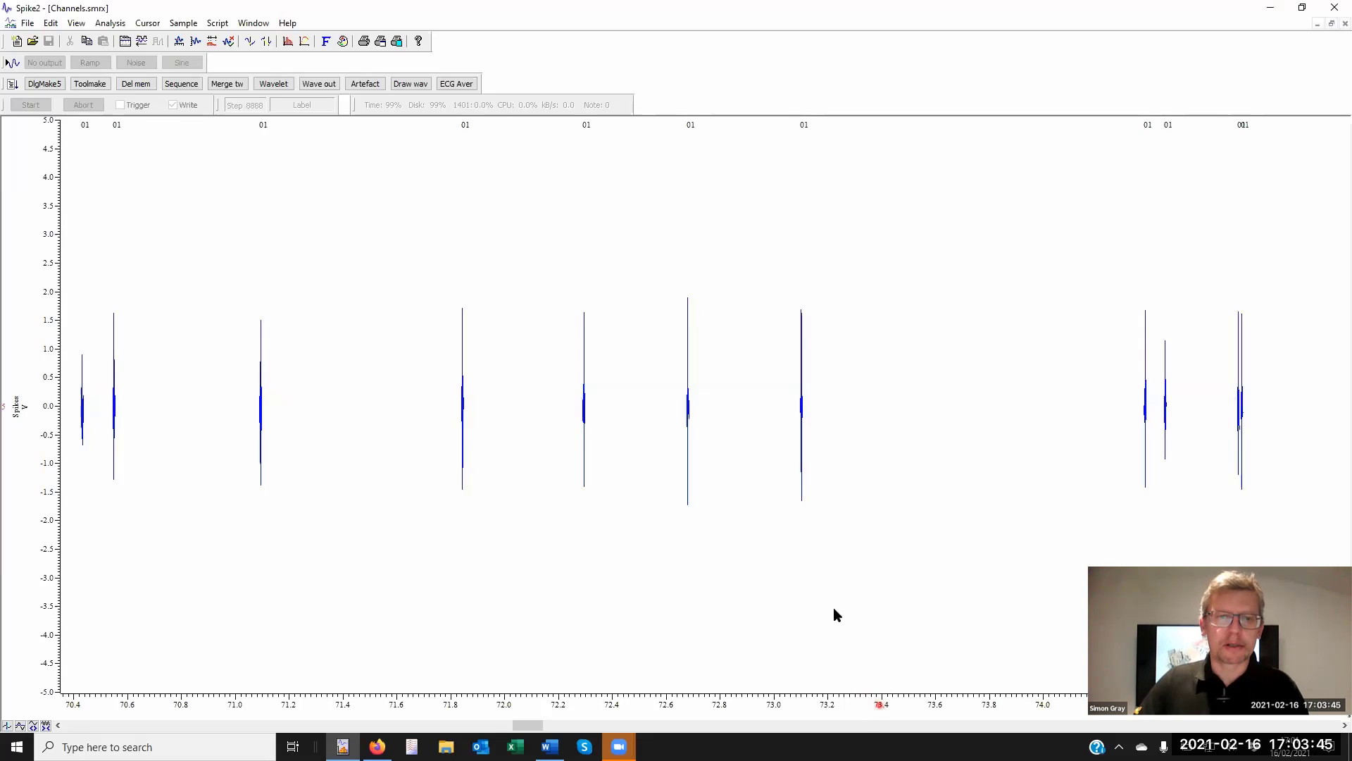
left_click(351, 227)
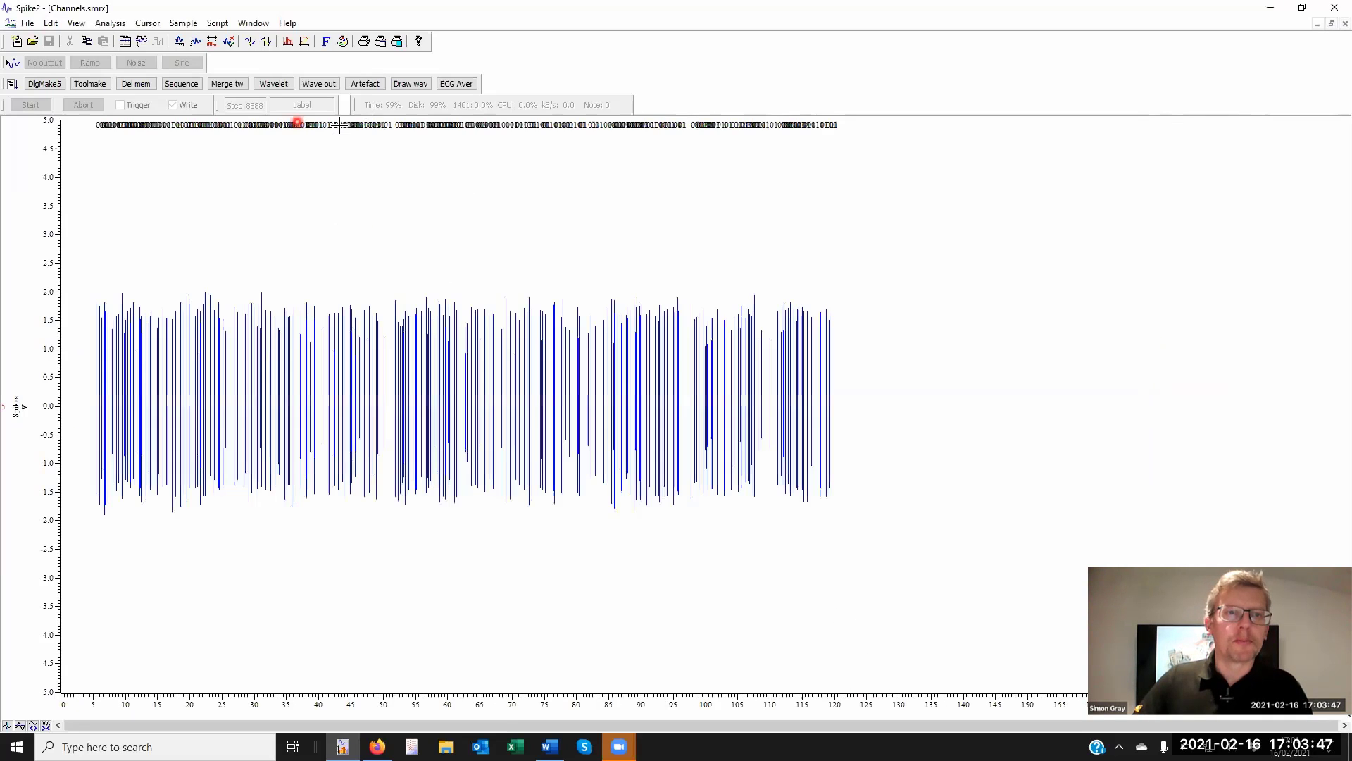
double_click(457, 394)
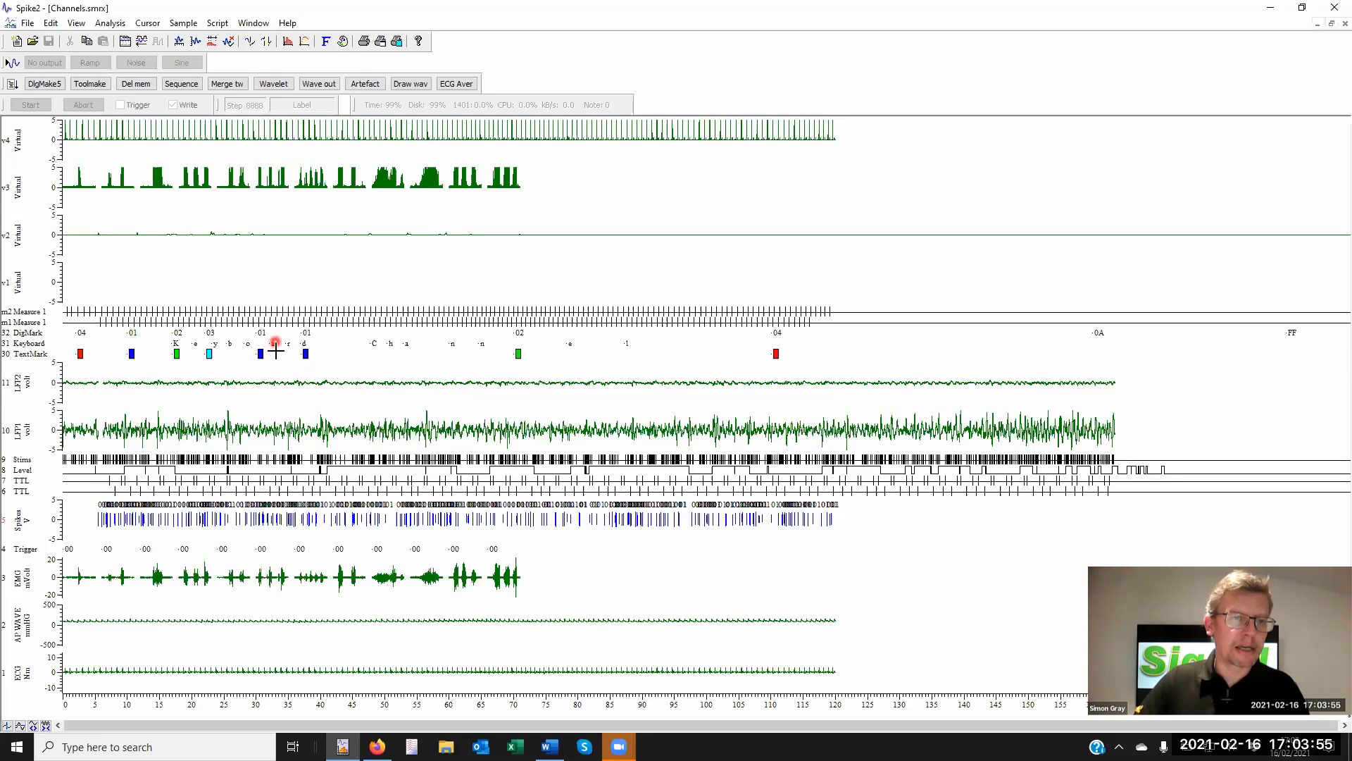
mouse_move(260, 354)
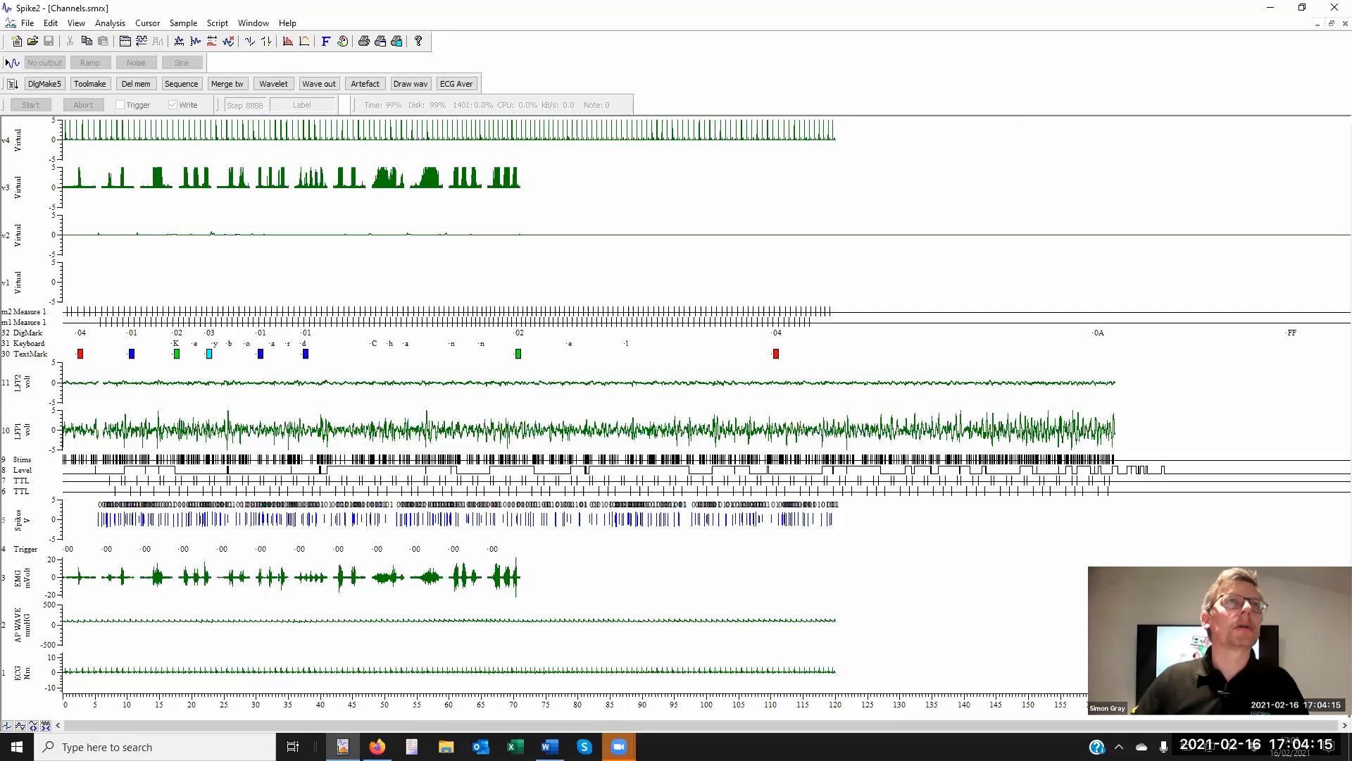
- Clear away Channels.smrx by minimising it and closing its XY plot, and widen the Demo.smr window
key("alt+Tab")
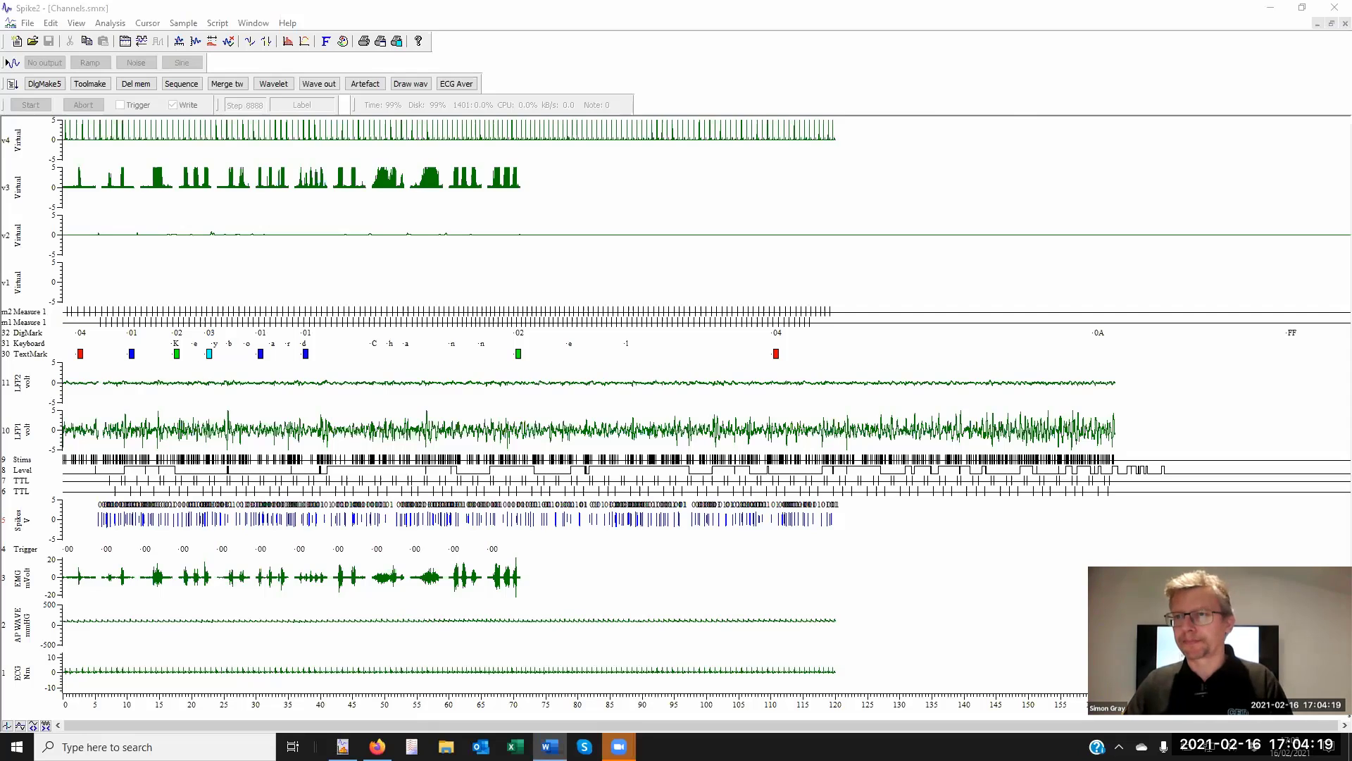
left_click(1317, 26)
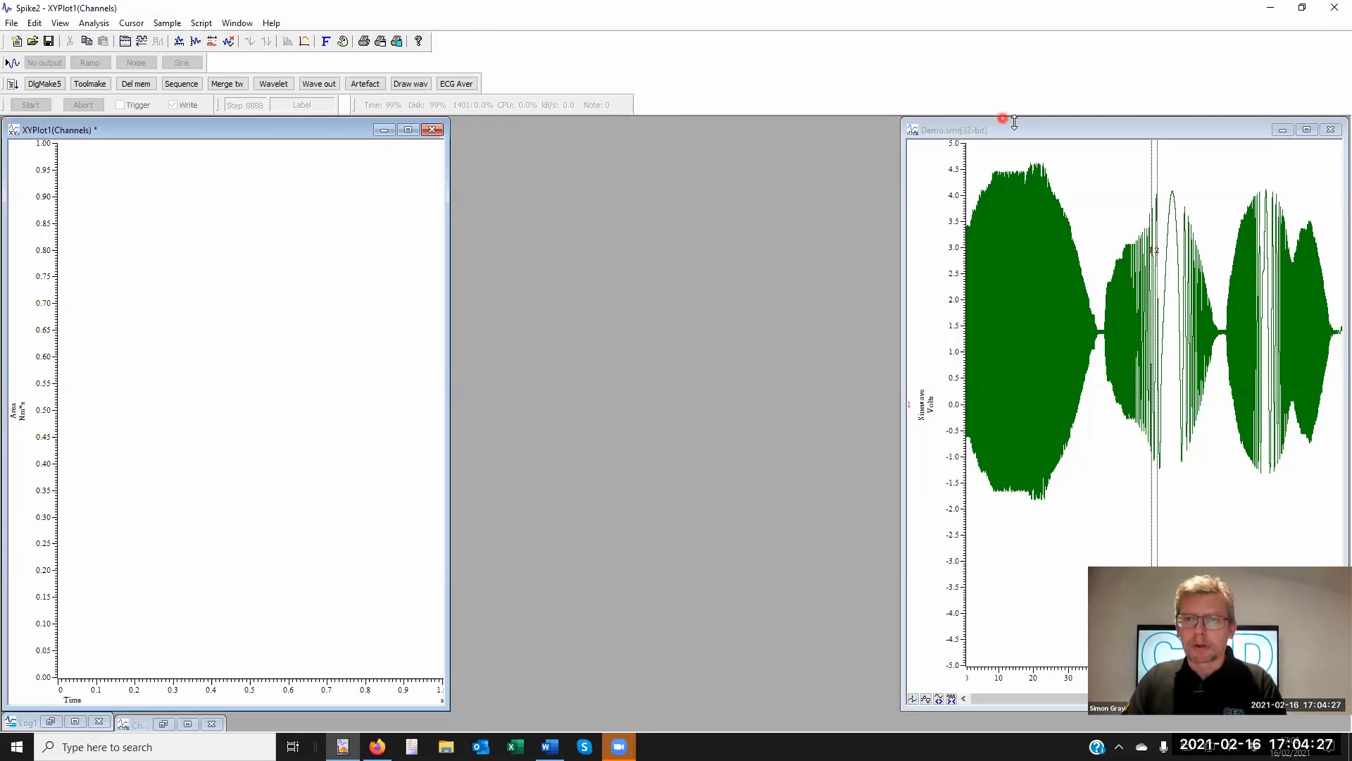
left_click(432, 131)
left_click(684, 403)
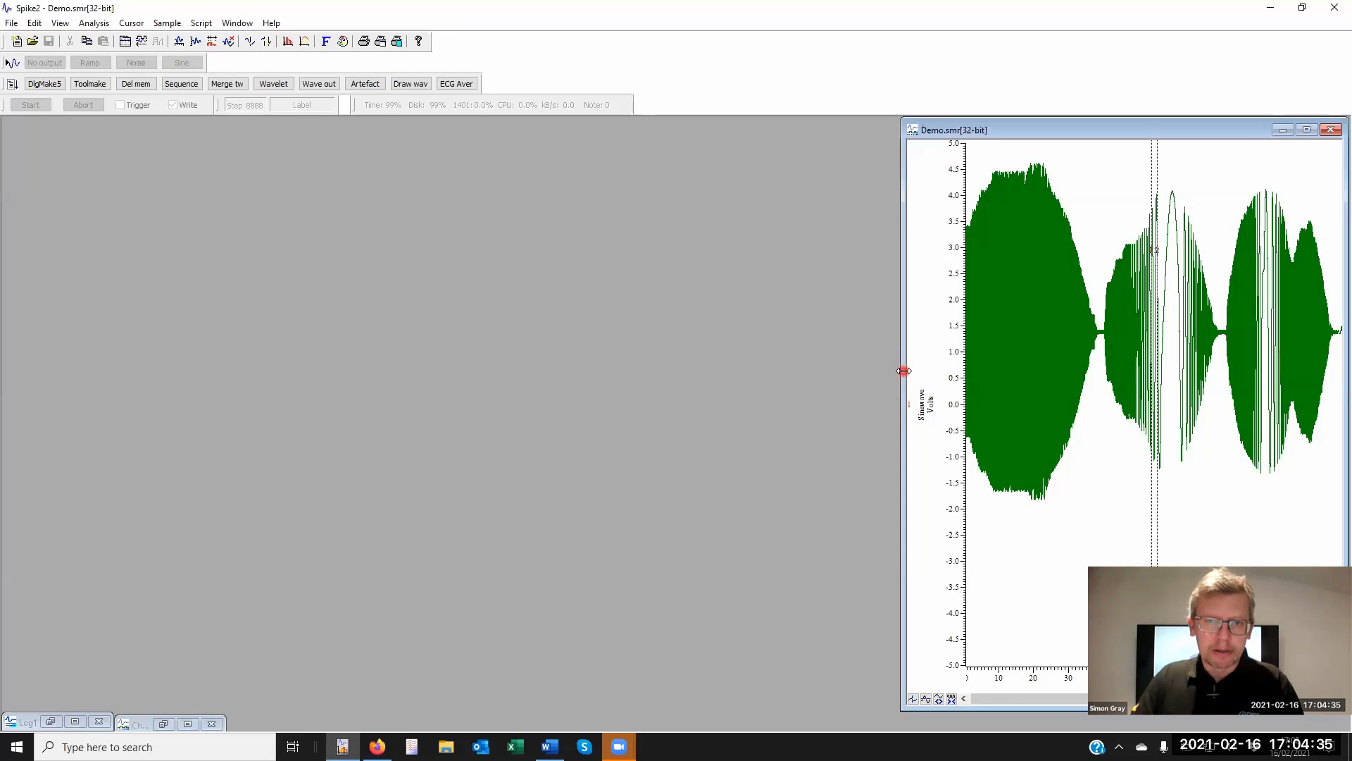
left_click_drag(904, 371, 132, 371)
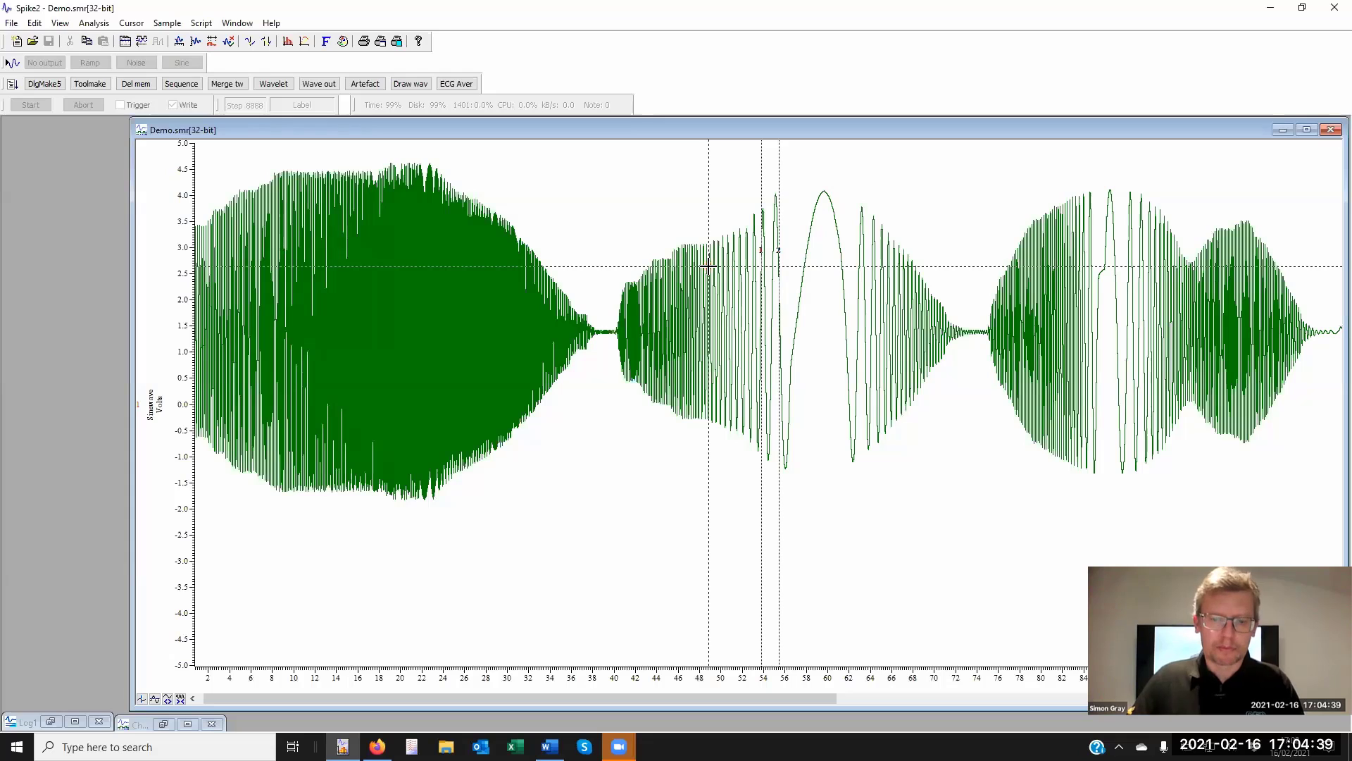
- Add cursor 0 to Demo.smr at about 36.3 s and place cursor 1 at about 38.4 s
key("ctrl+0")
left_click(487, 285)
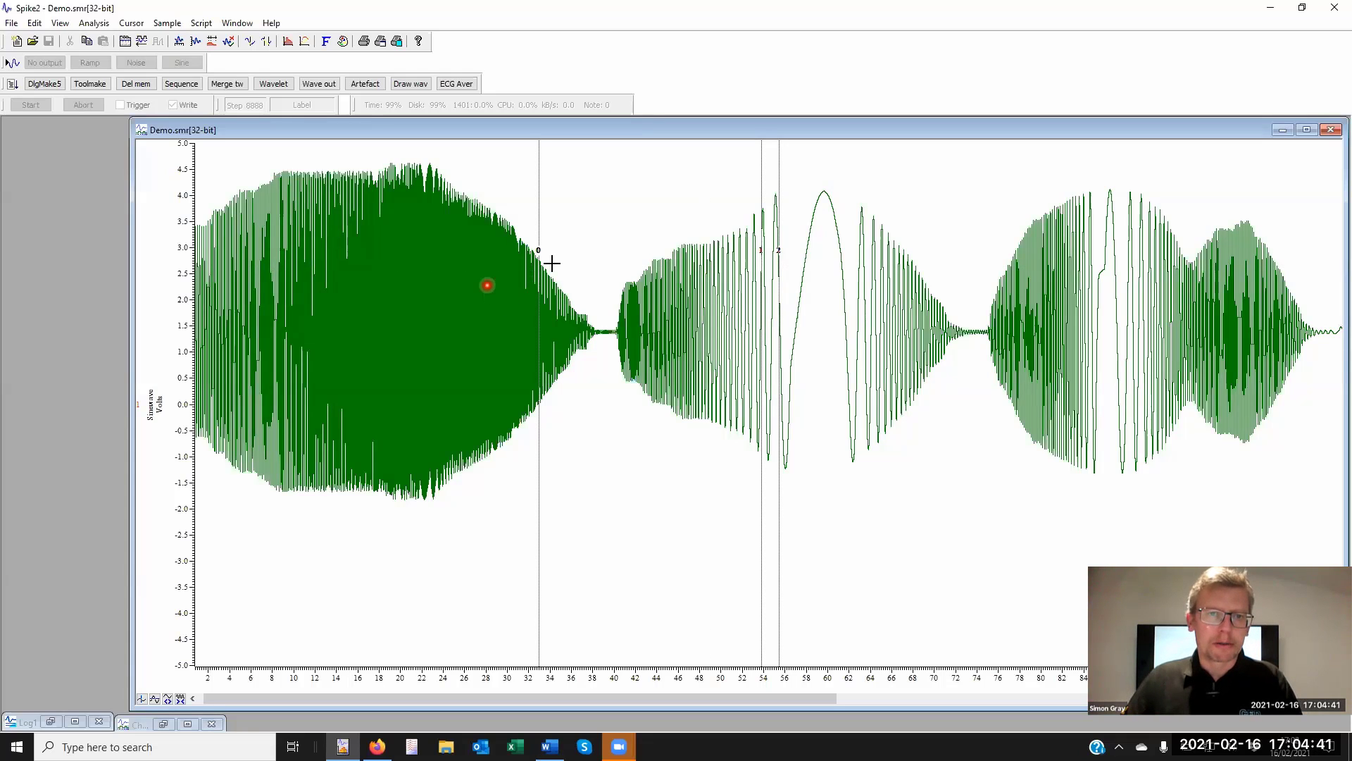
mouse_move(537, 279)
left_mouse_down()
mouse_move(596, 275)
mouse_move(576, 273)
left_mouse_up()
left_click(565, 273)
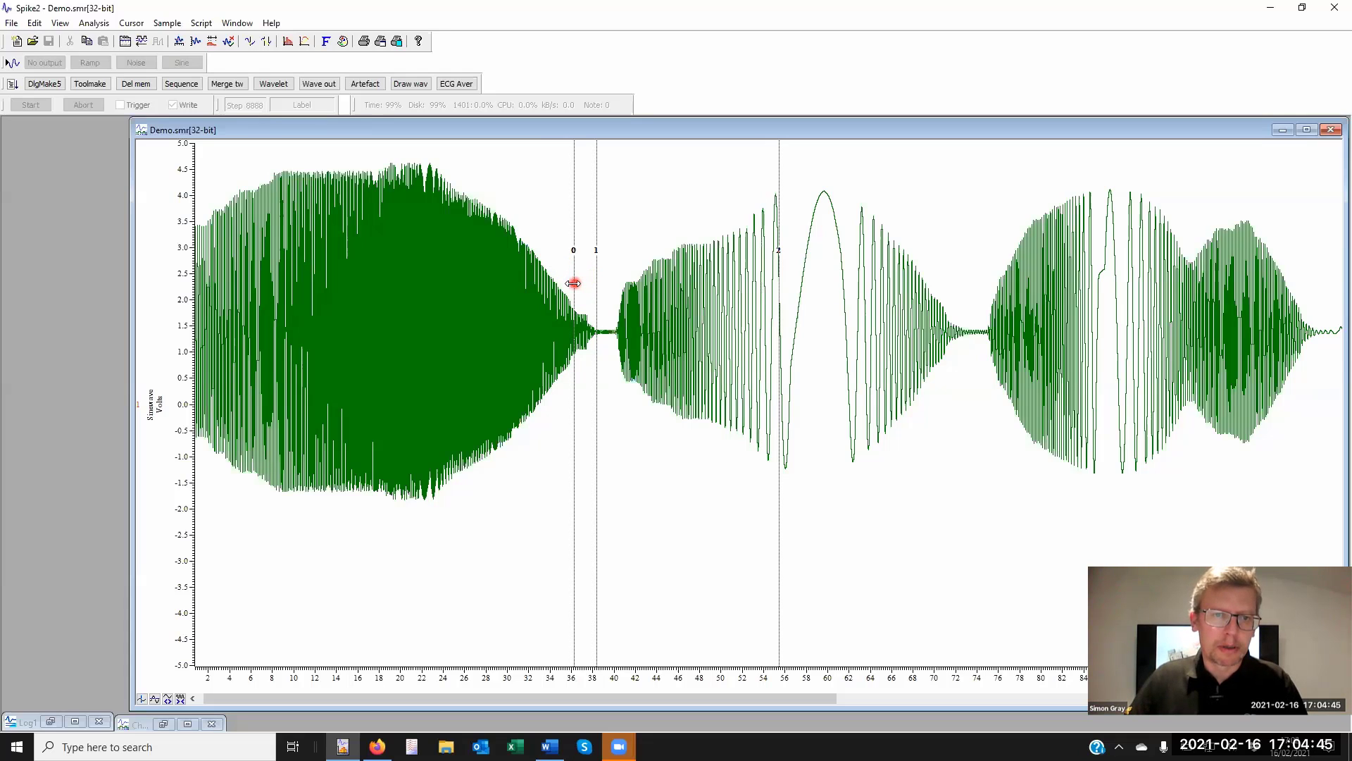
- Set the active mode of cursor 0 to the Expression search method with Cursor(0)+5
right_click(573, 284)
mouse_move(606, 290)
left_click(827, 319)
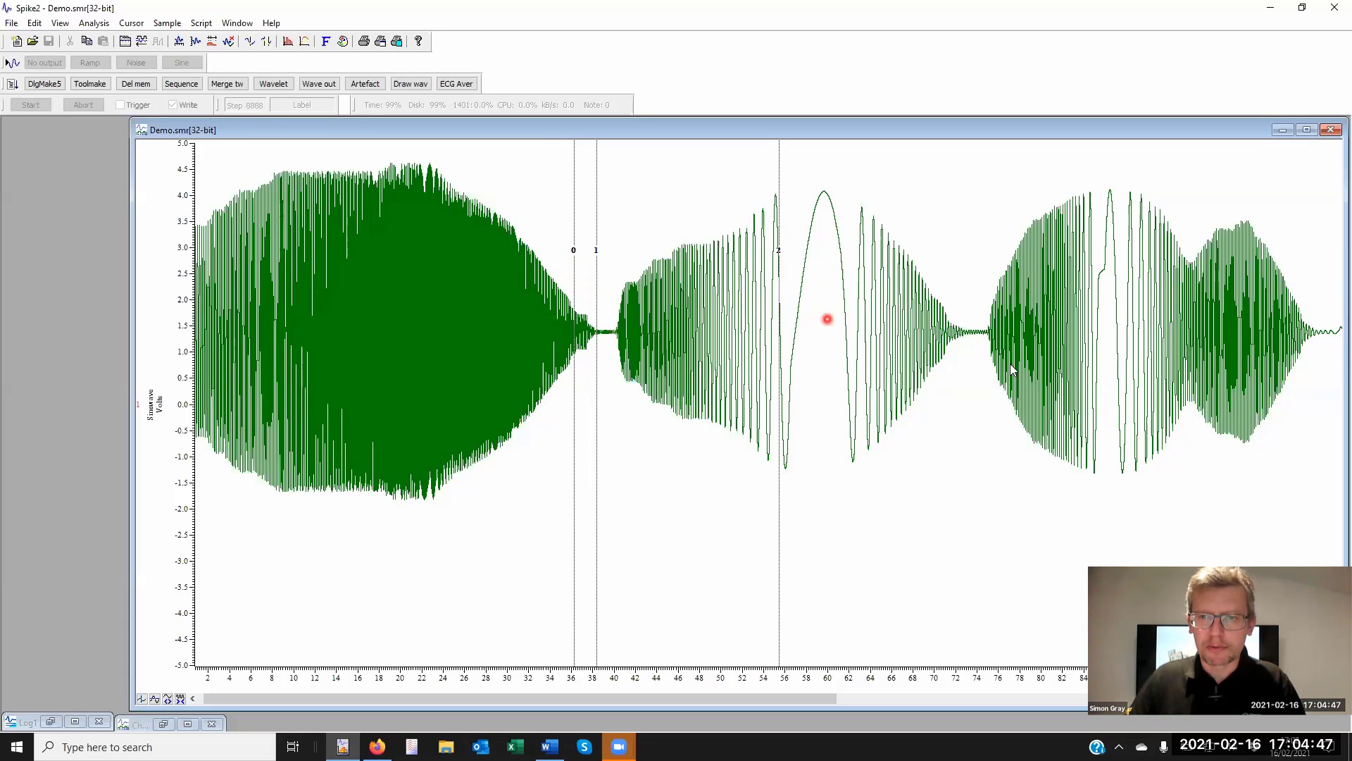
left_click(877, 212)
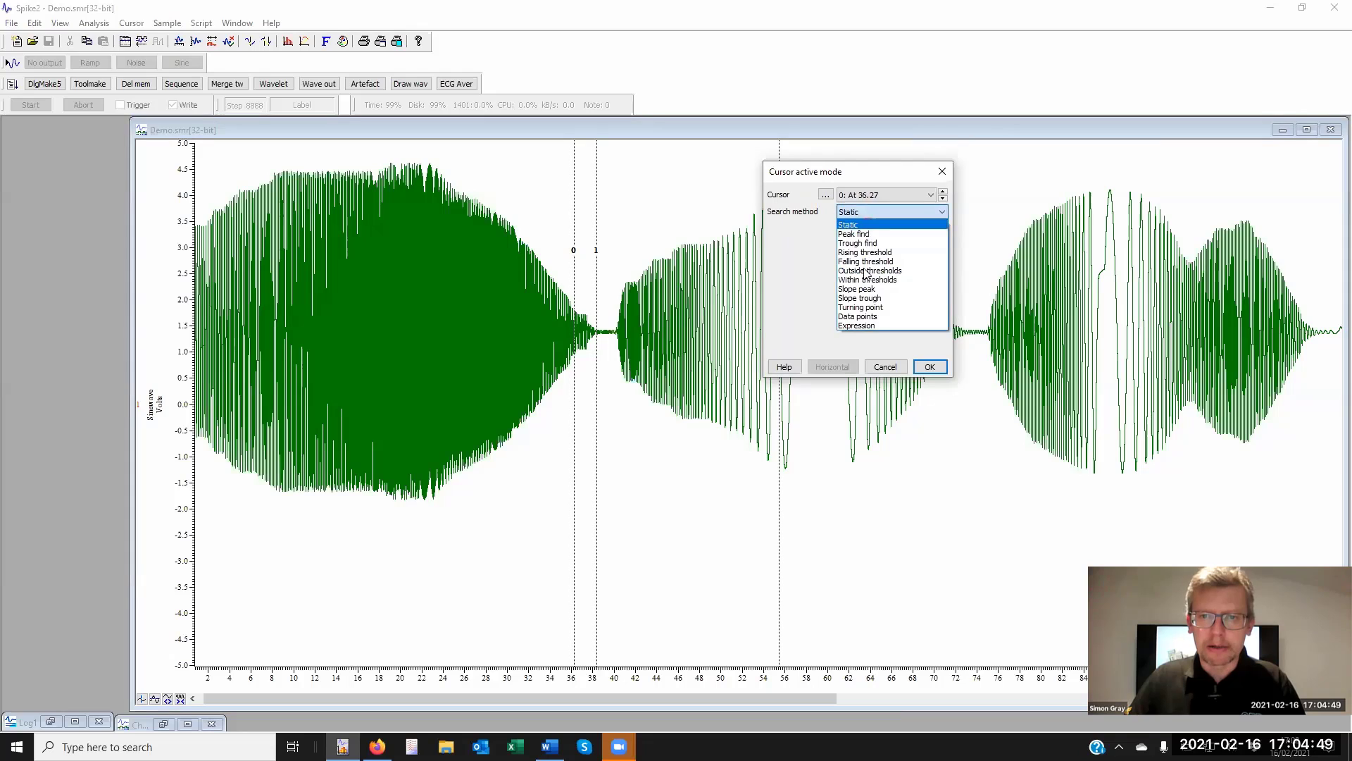
left_click(874, 326)
left_click(916, 245)
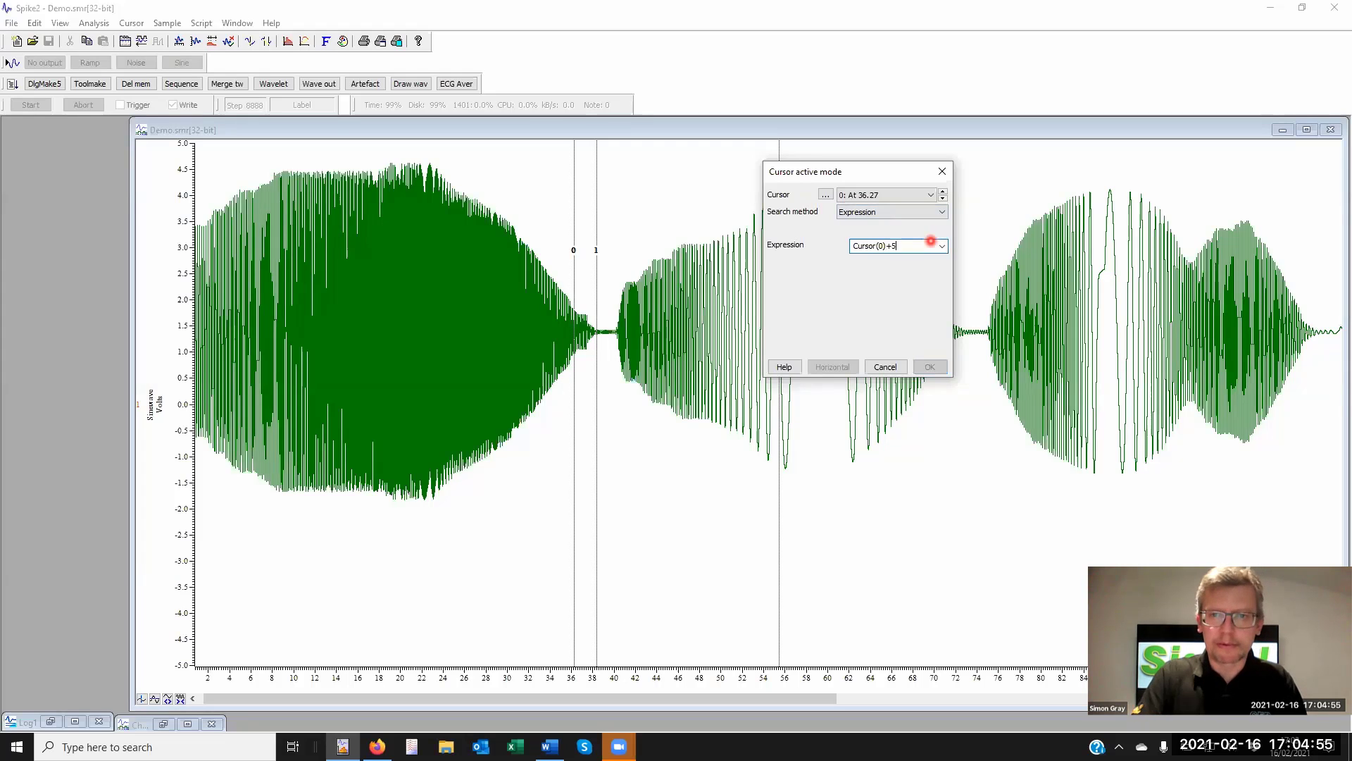
type("+5")
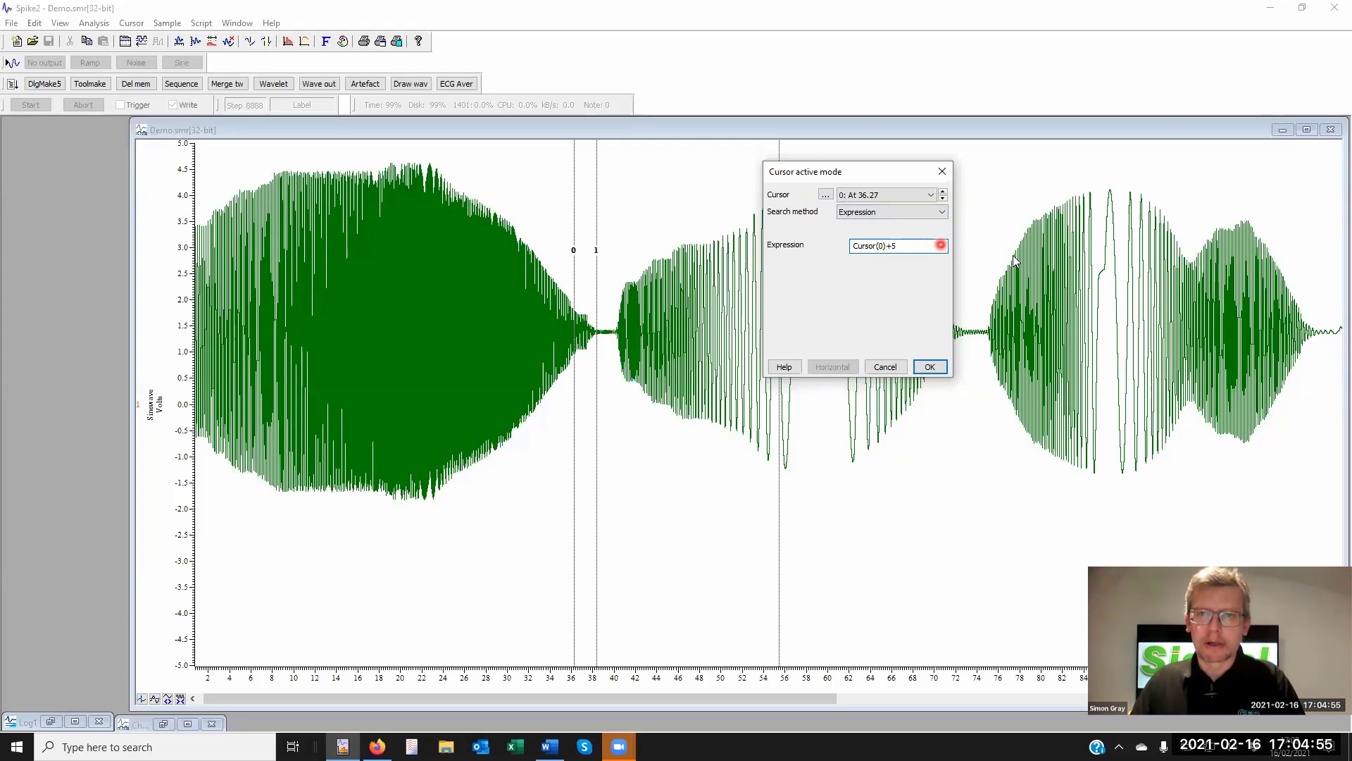
- Set the active mode of cursor 1 to the Expression search method with Cursor(0)-5, and apply the cursor settings
left_click(943, 191)
left_click(889, 212)
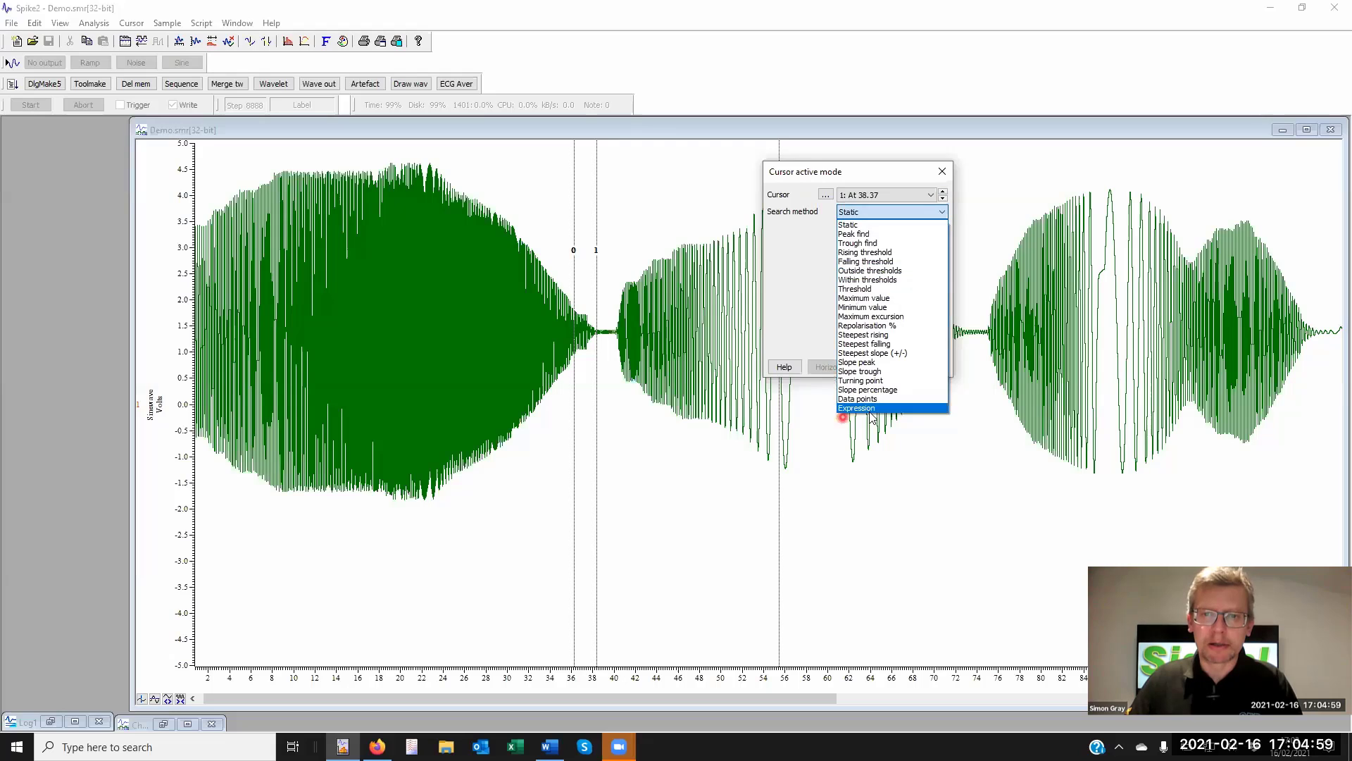
left_click(871, 408)
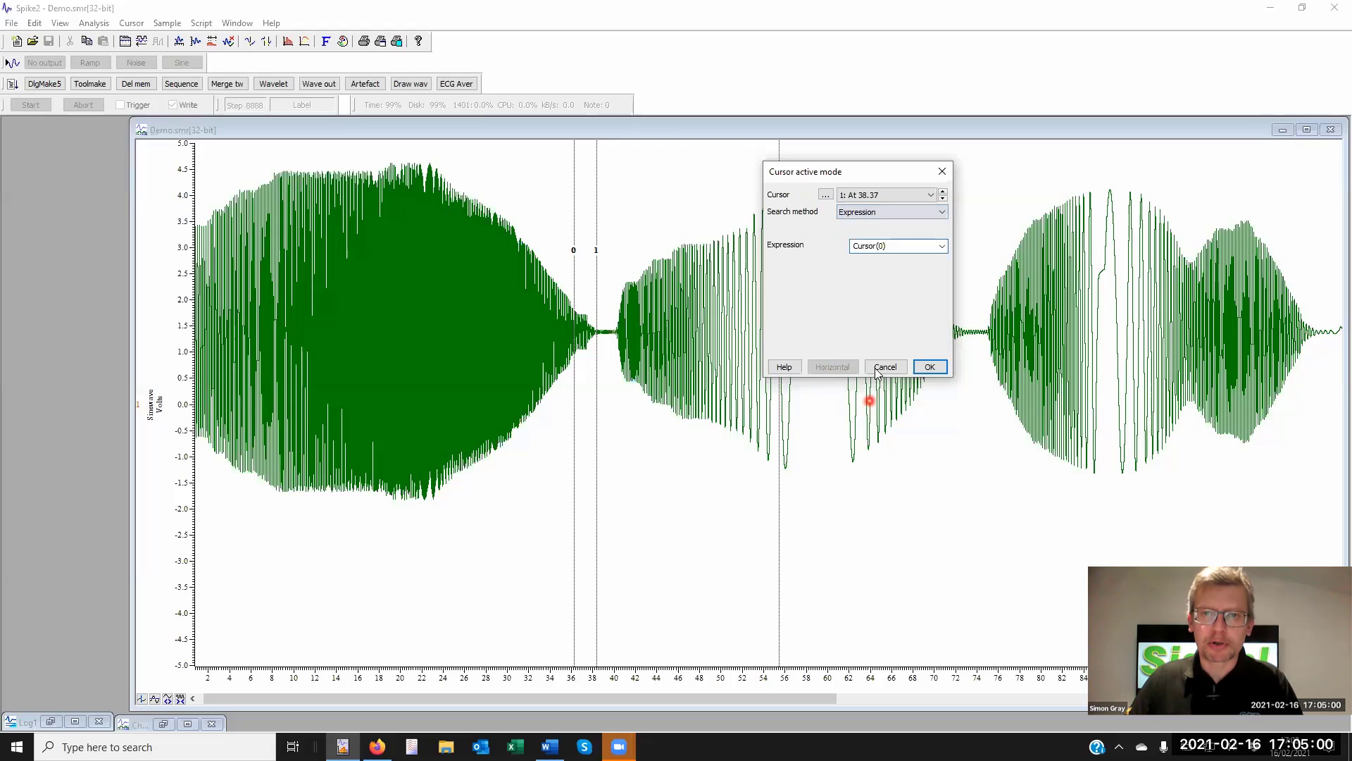
left_click(920, 246)
type("-")
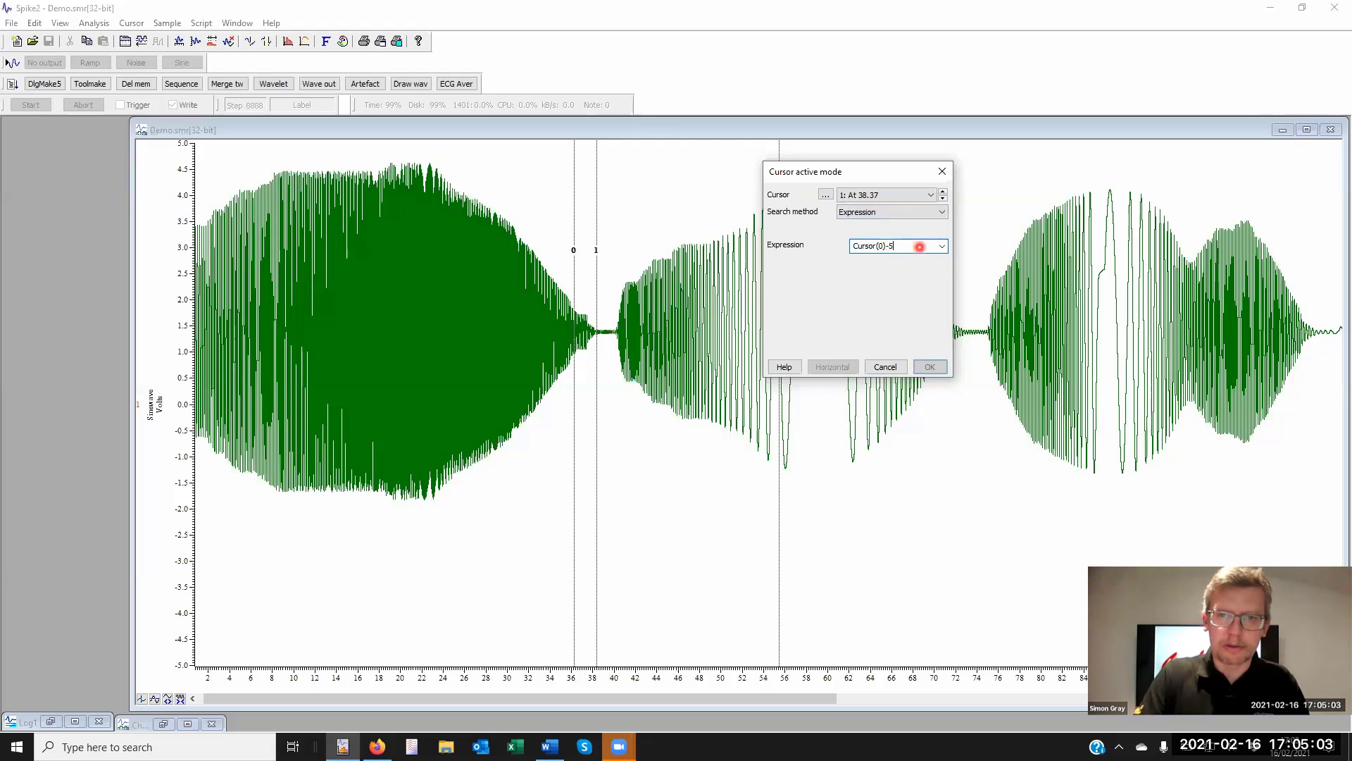
type("5")
left_click(931, 367)
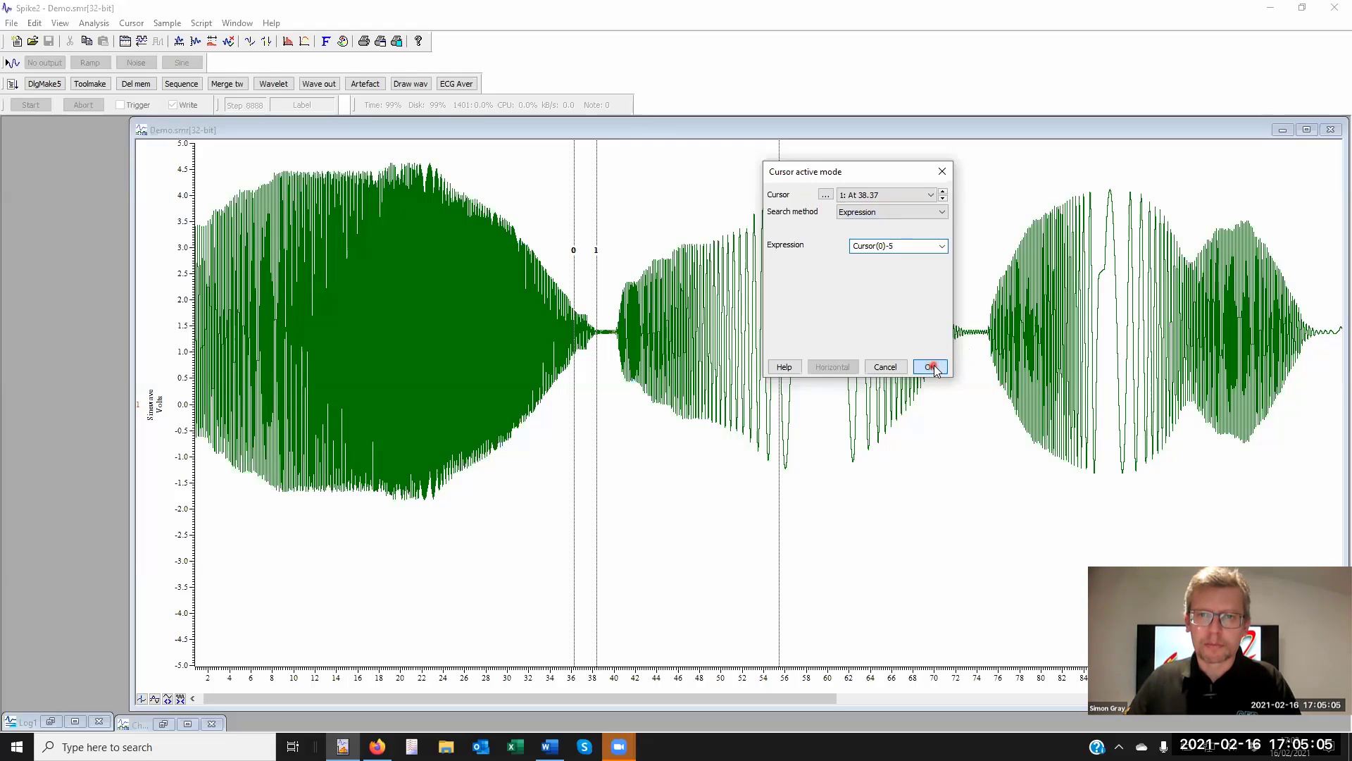
- Step cursor 0 forward through the Sinewave data in 5-second increments to about 66 s
key("ctrl+shift+Right")
key("ctrl+shift+Right")
key("ctrl+shift+Right")
key("ctrl+shift+Right")
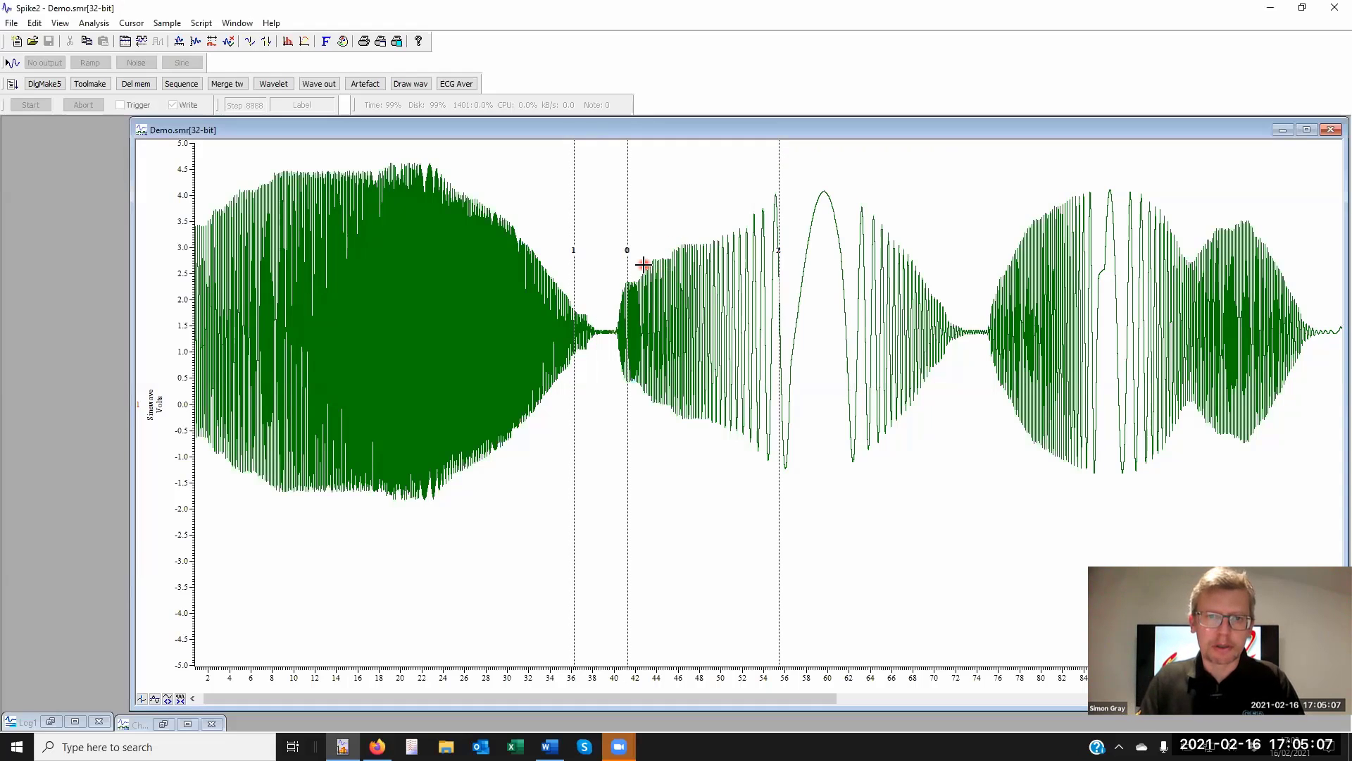
key("ctrl+shift+Right")
key("ctrl+shift+Right")
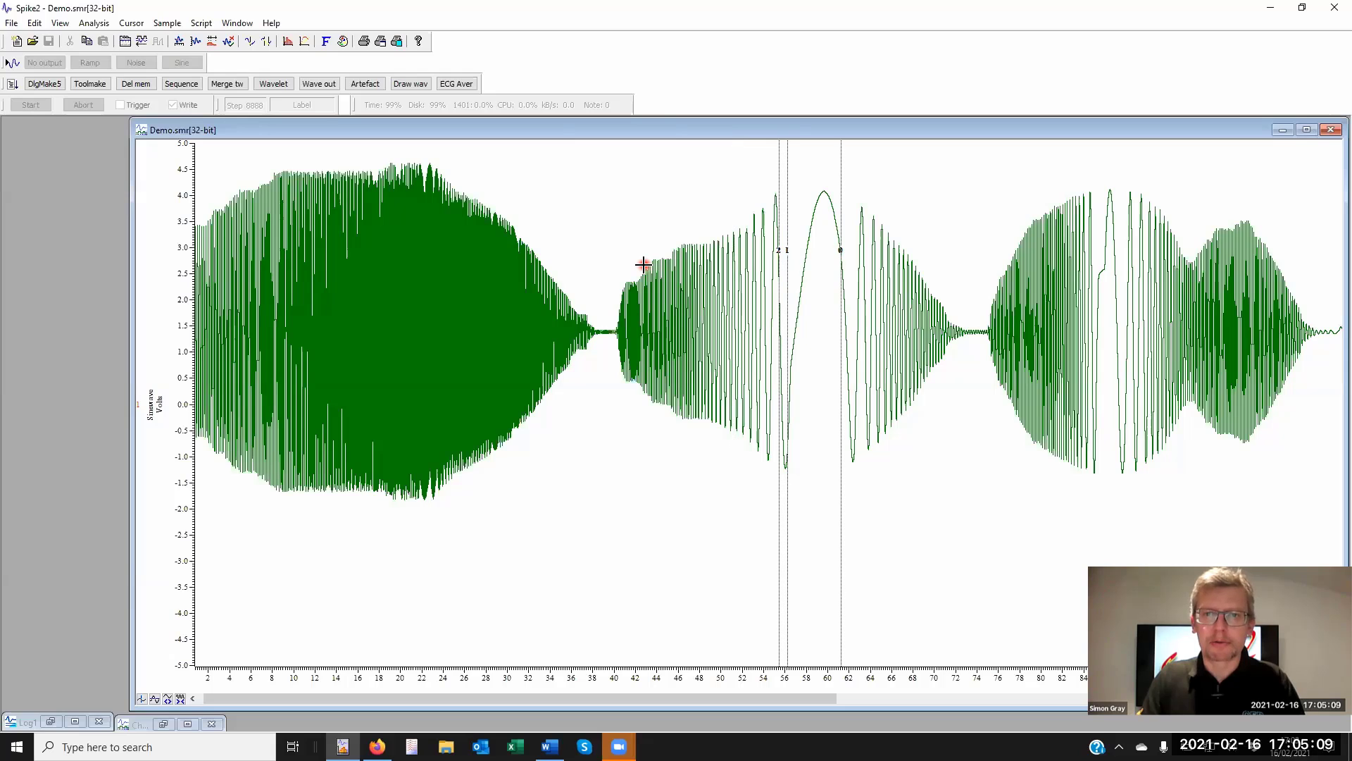
- Create an XY plot of Sinewave area from Cursor(1) to Cursor(0) against time at Cursor(0), stepping by Cursor(0)+5
left_click(303, 41)
left_click(352, 51)
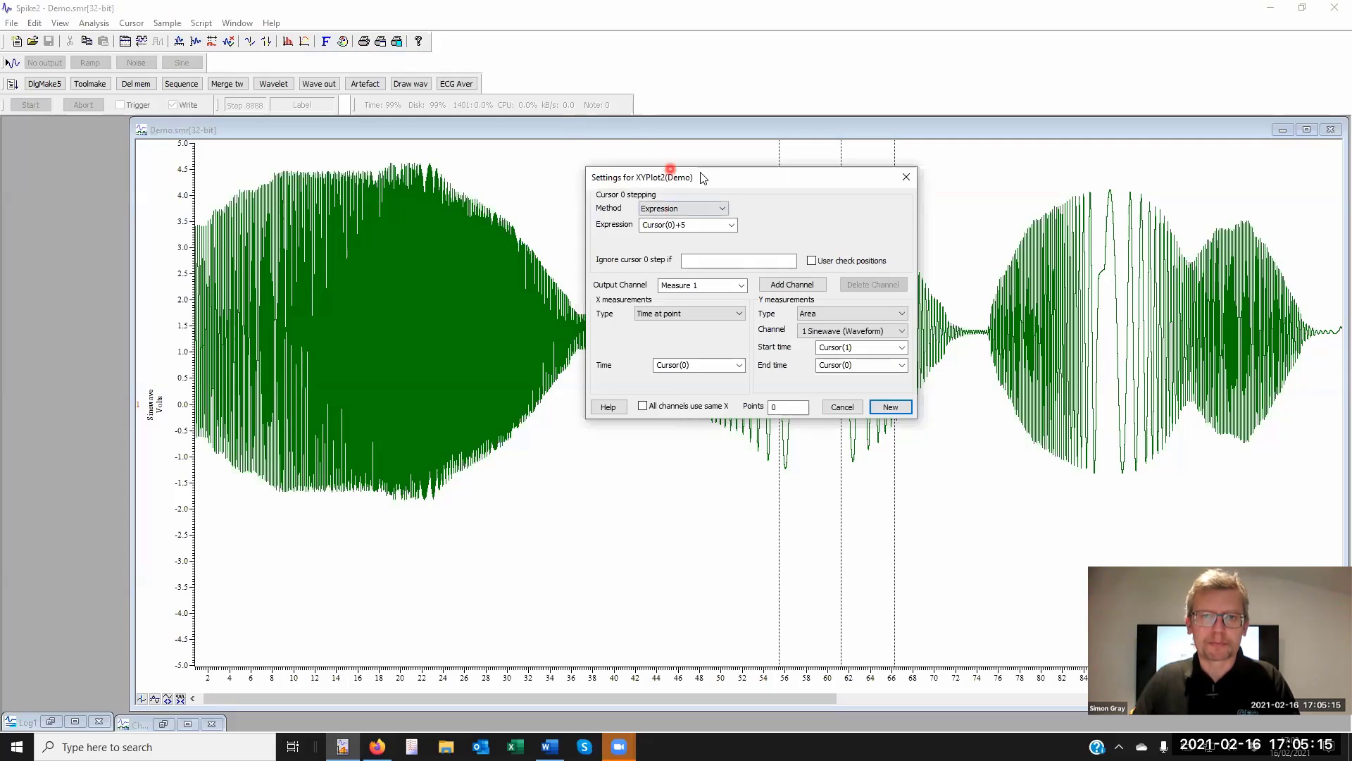
left_click_drag(703, 178, 479, 80)
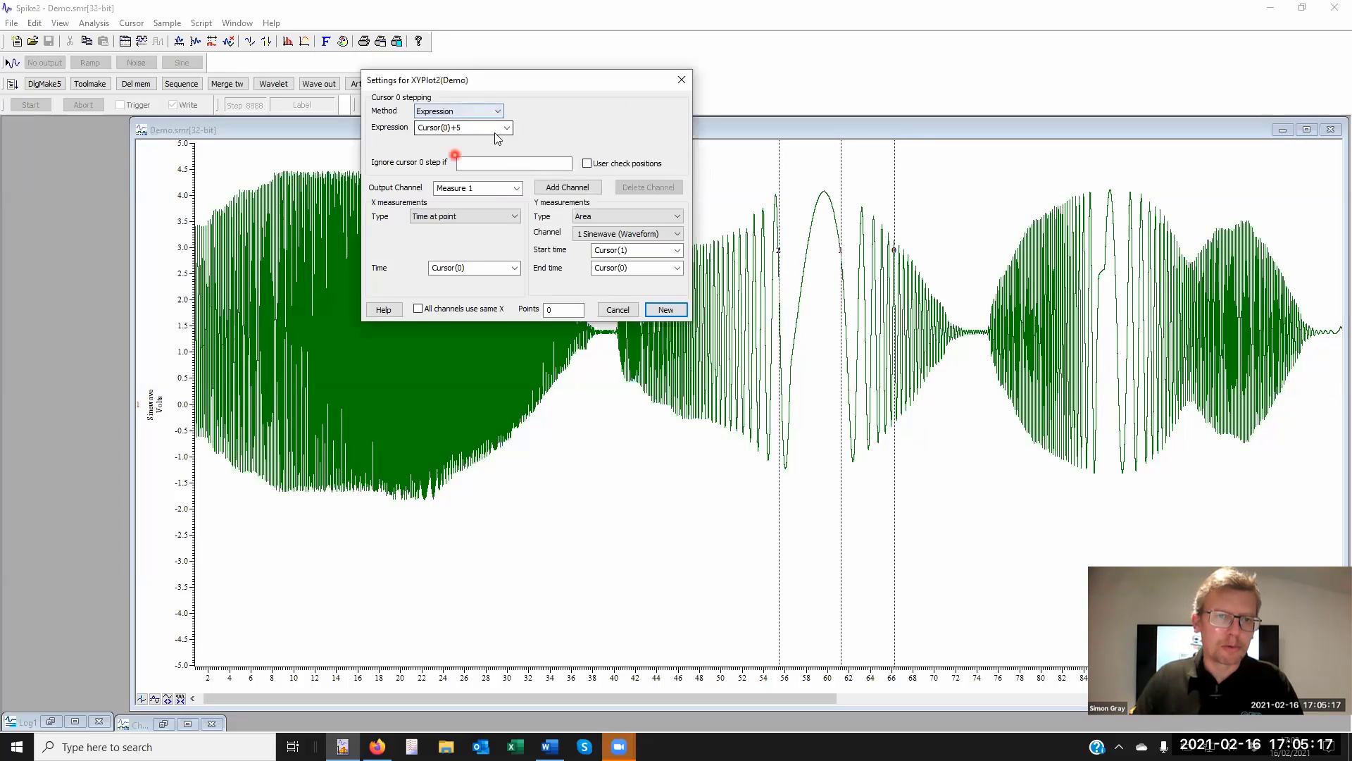
left_click(439, 267)
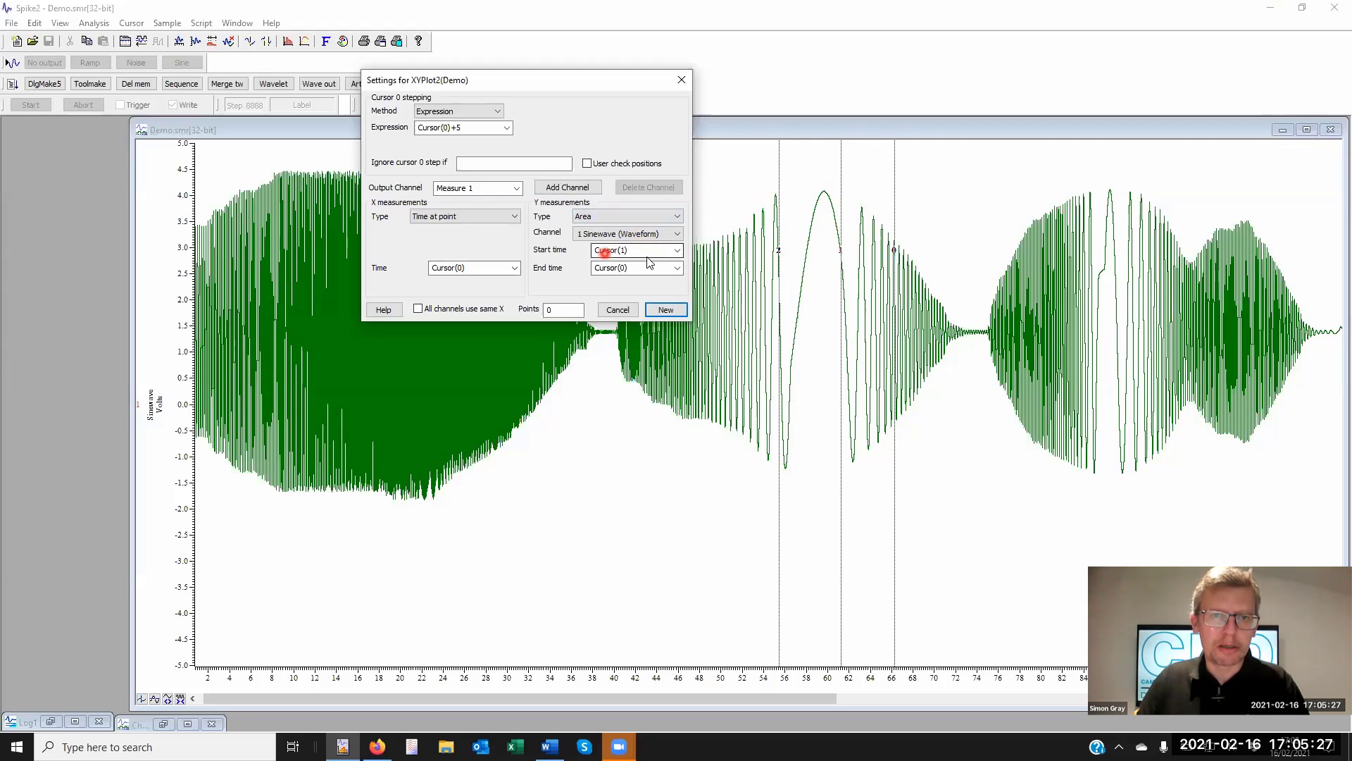
left_click(665, 310)
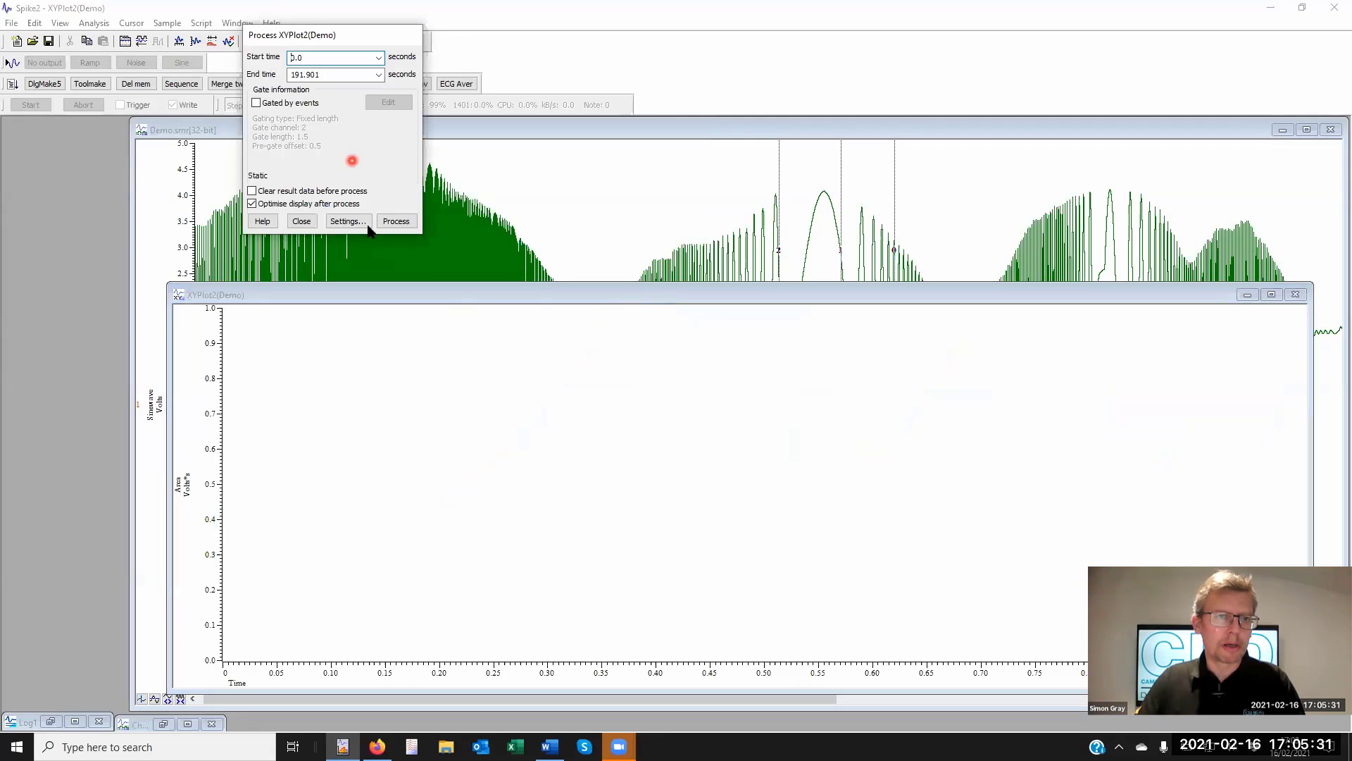
- Try to process the XY plot from 0.0 to 191.901 seconds, rechecking its settings without changes, and close the plot
left_click(396, 221)
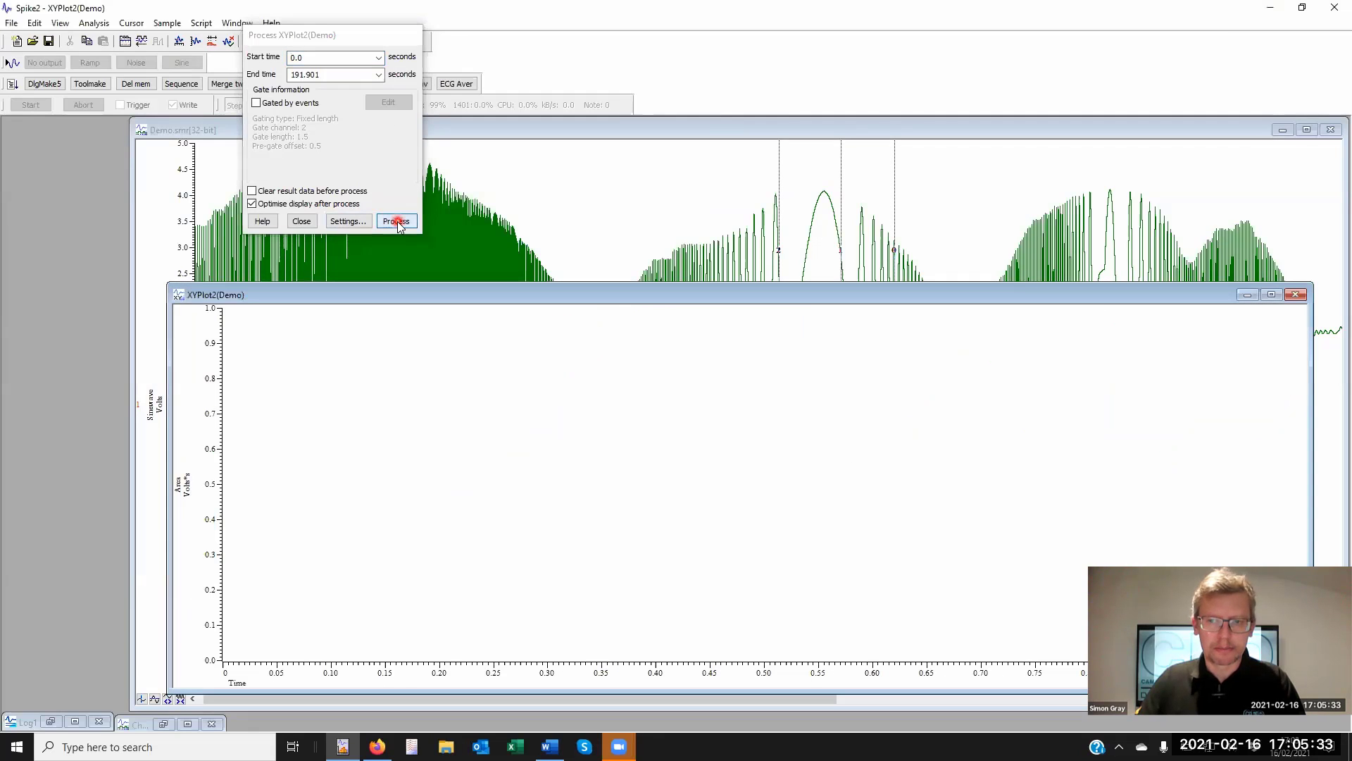
left_click(341, 224)
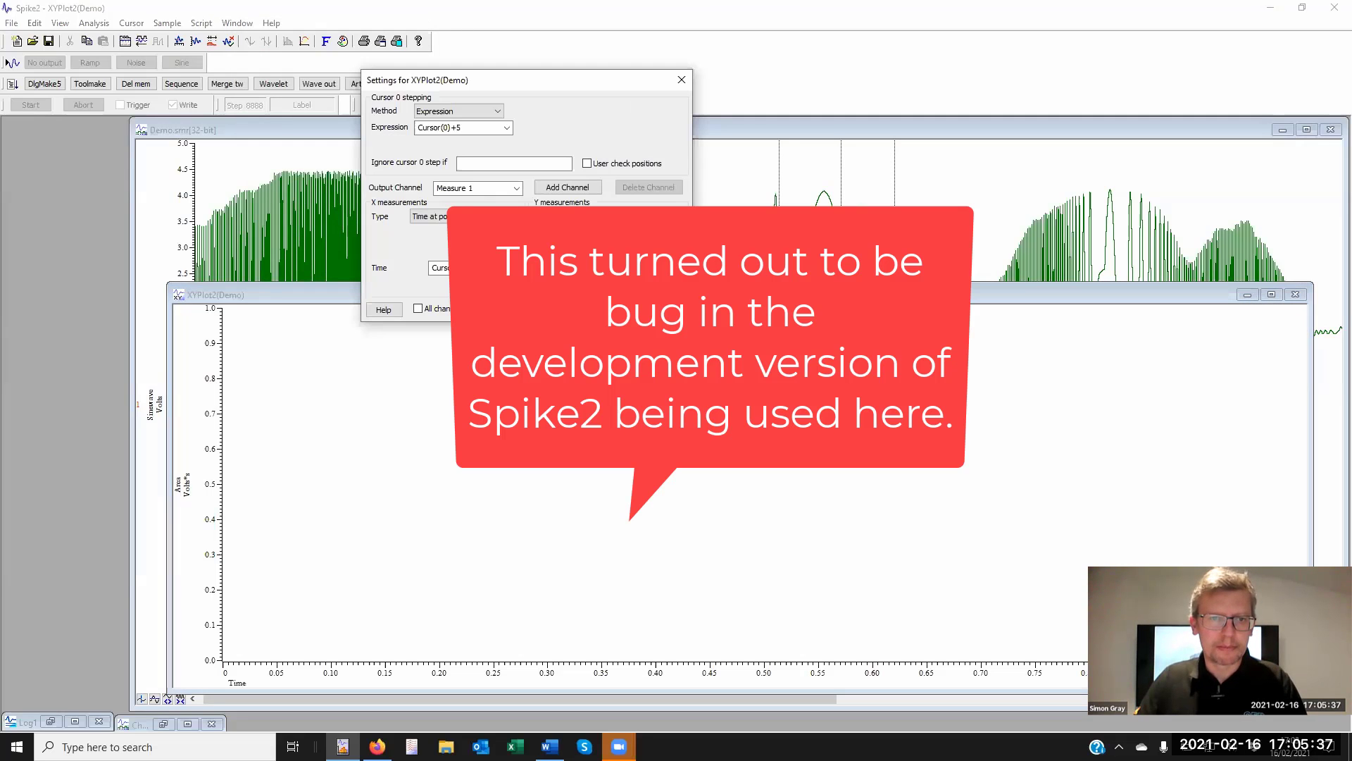
left_click(589, 202)
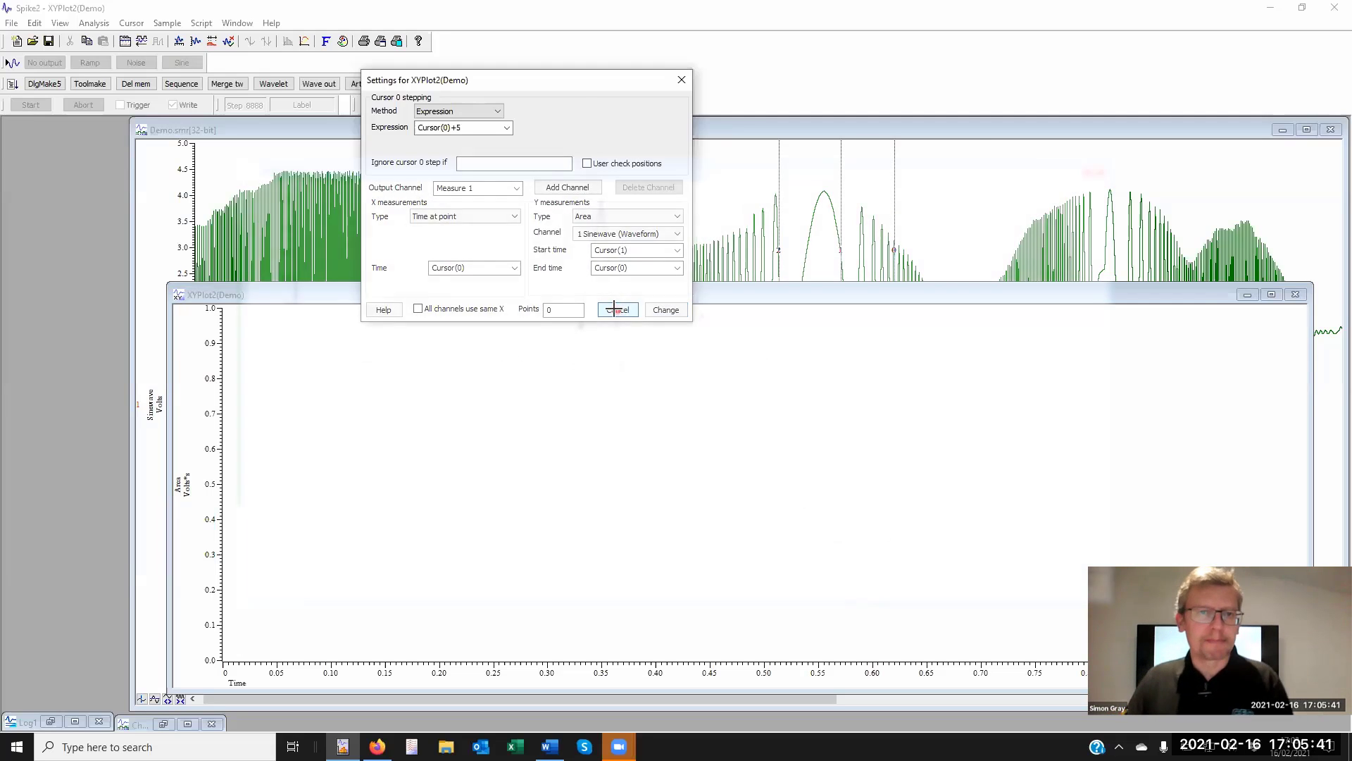
key("Return")
left_click(178, 295)
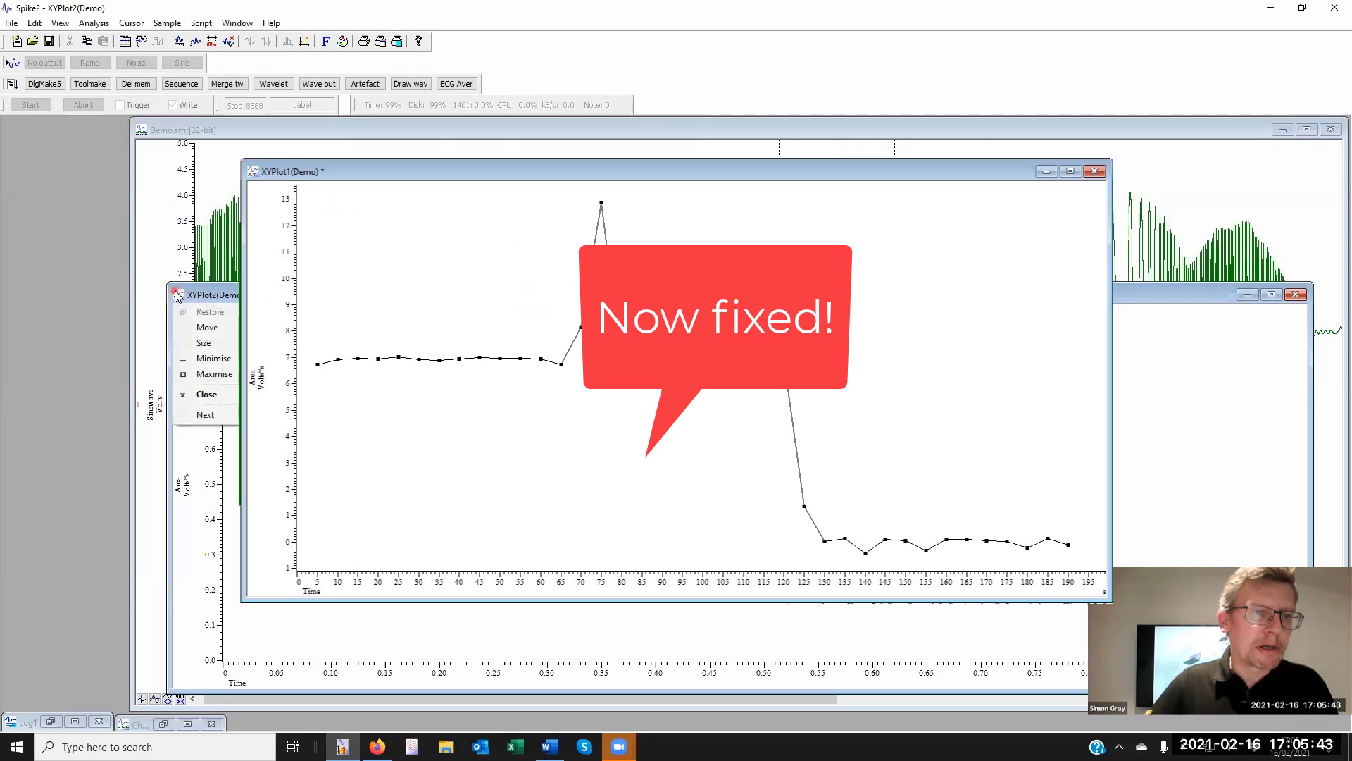
left_click(178, 296)
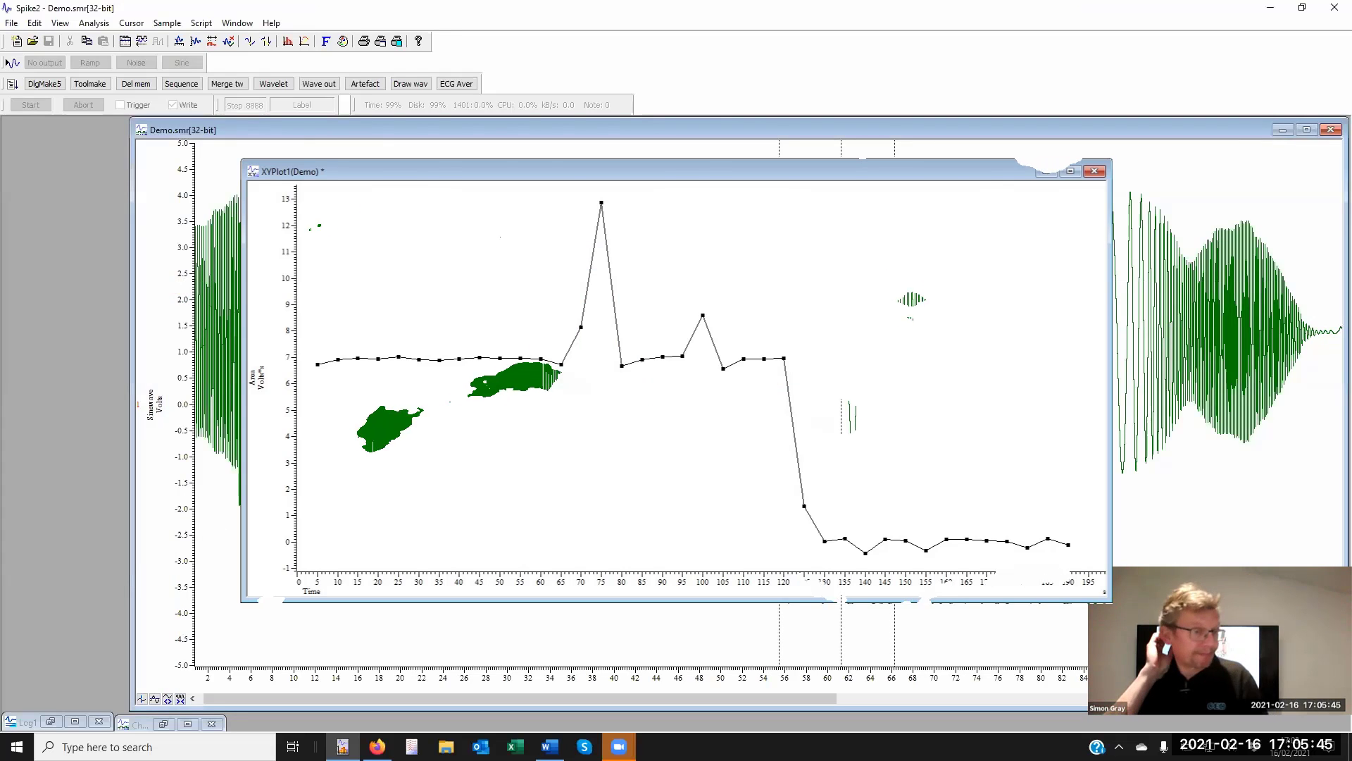
- Close Demo.smr and open the script file 3D real time.s2s
left_click(237, 198)
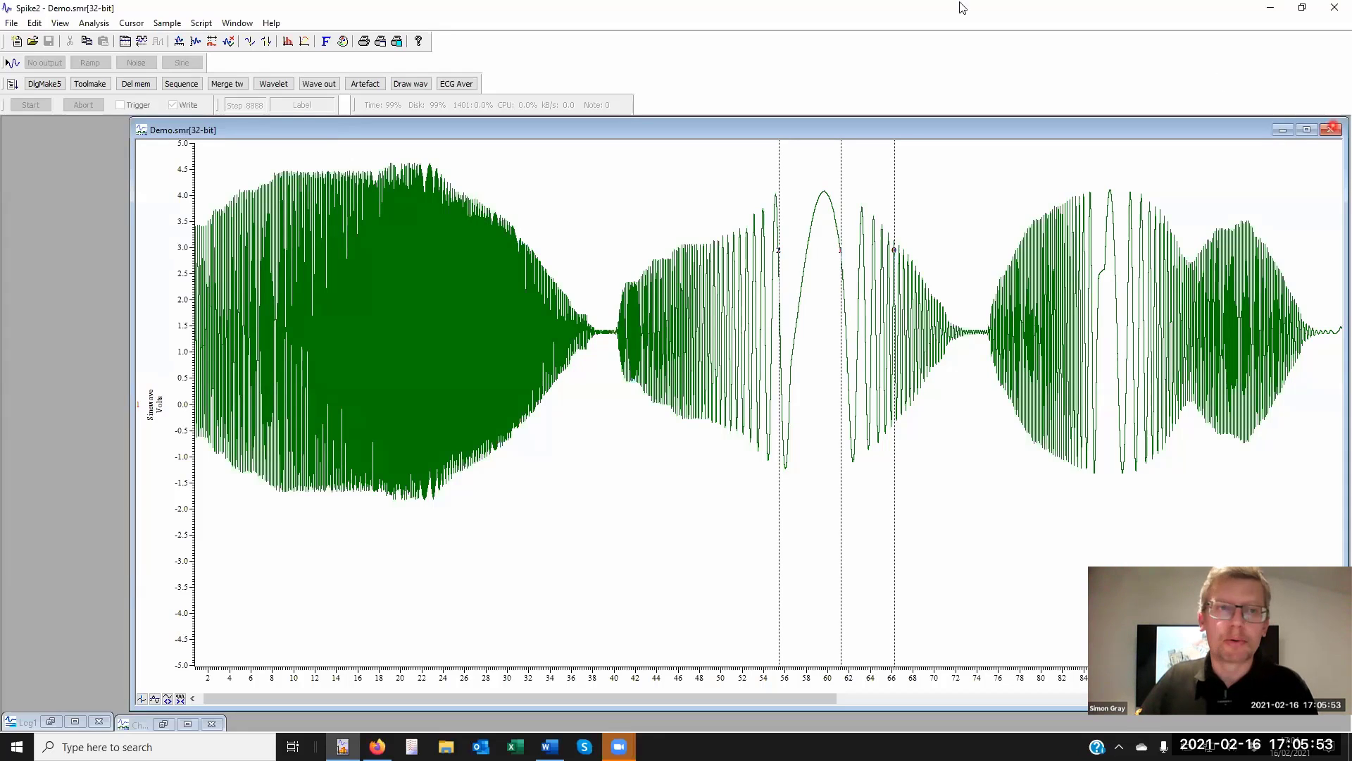
left_click(1332, 129)
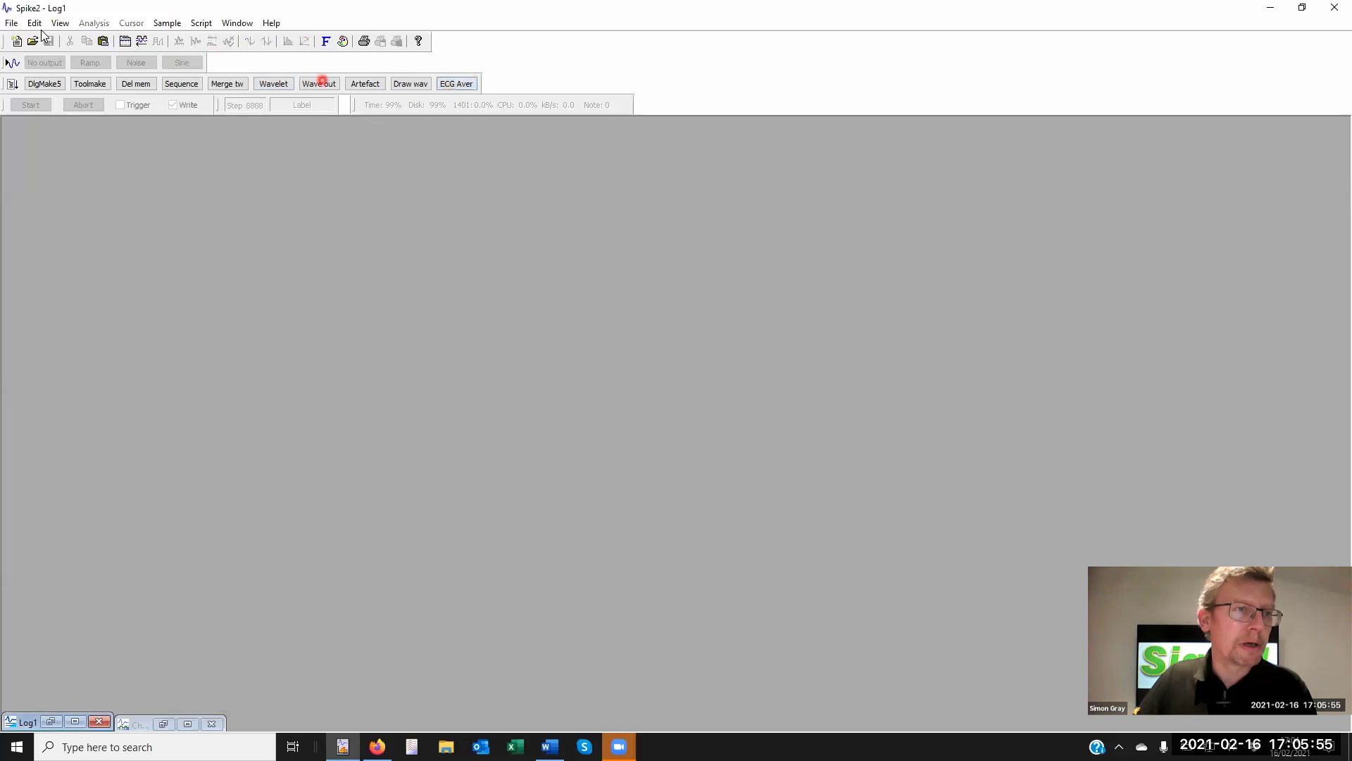
left_click(32, 40)
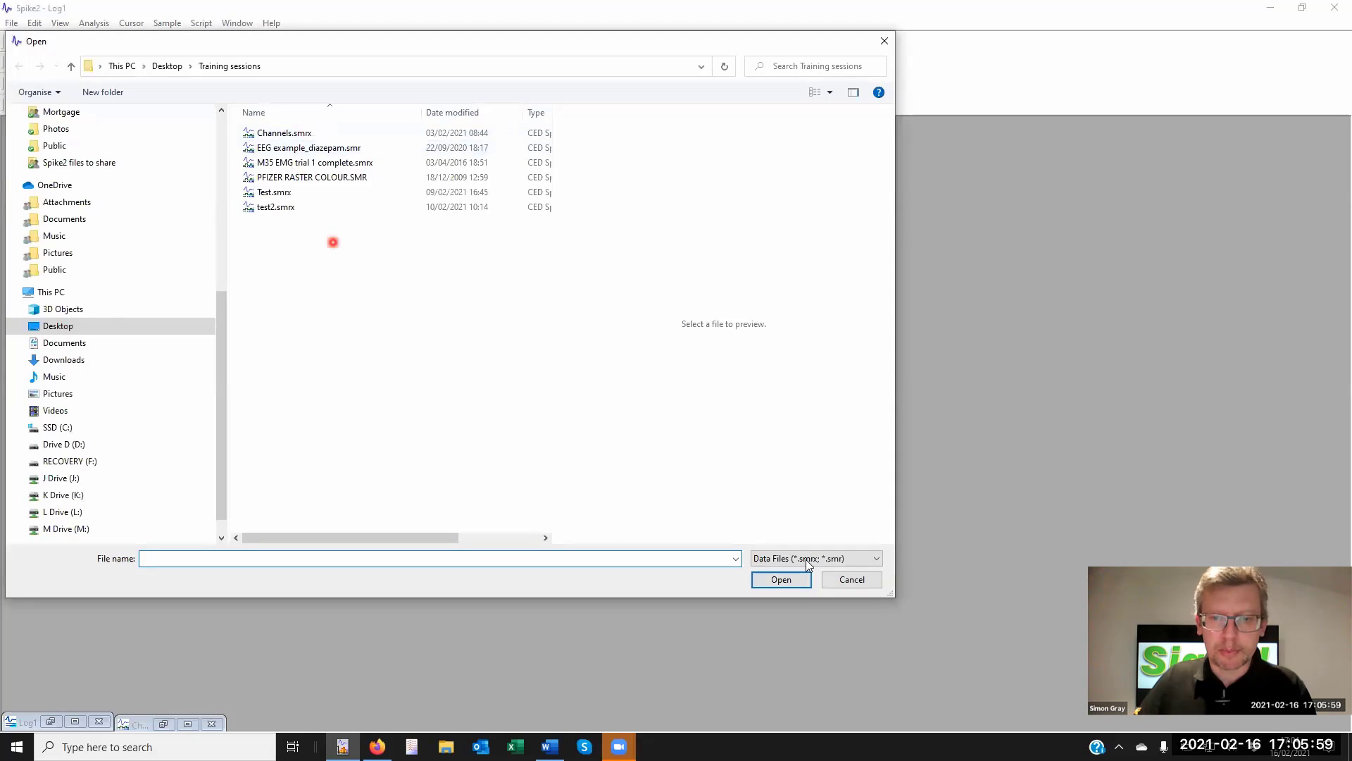
left_click(806, 558)
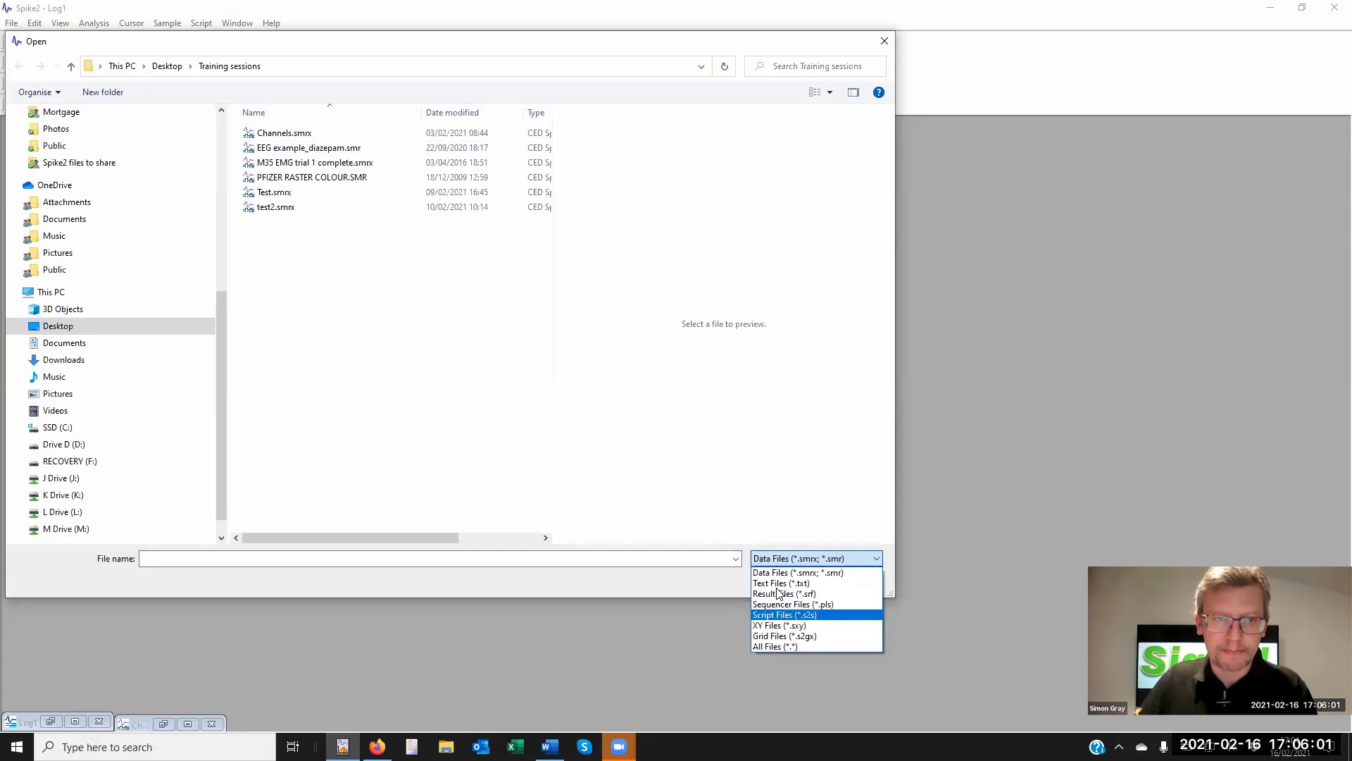
left_click(774, 581)
double_click(277, 132)
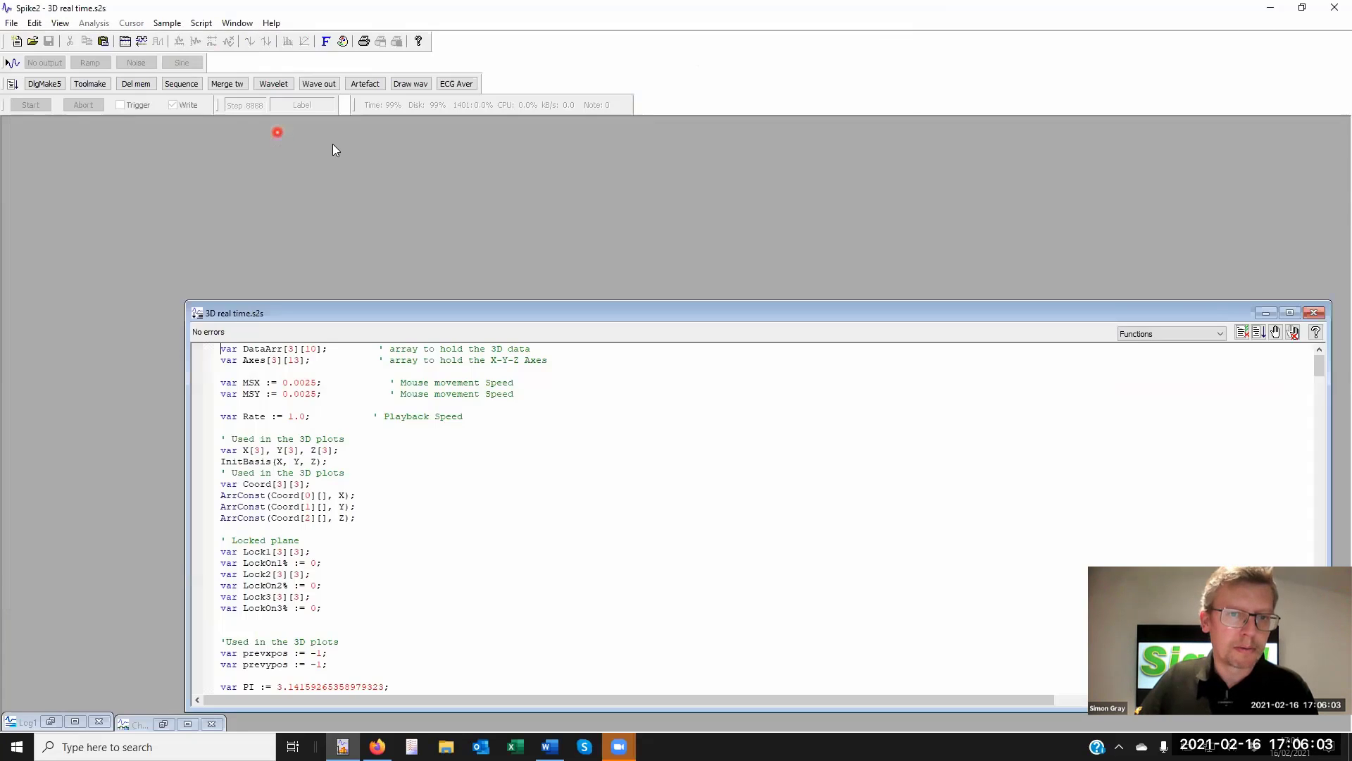
- Run the 3D real time script and load M35 EMG trial 1 complete.smrx from the Training sessions folder
left_click(1242, 331)
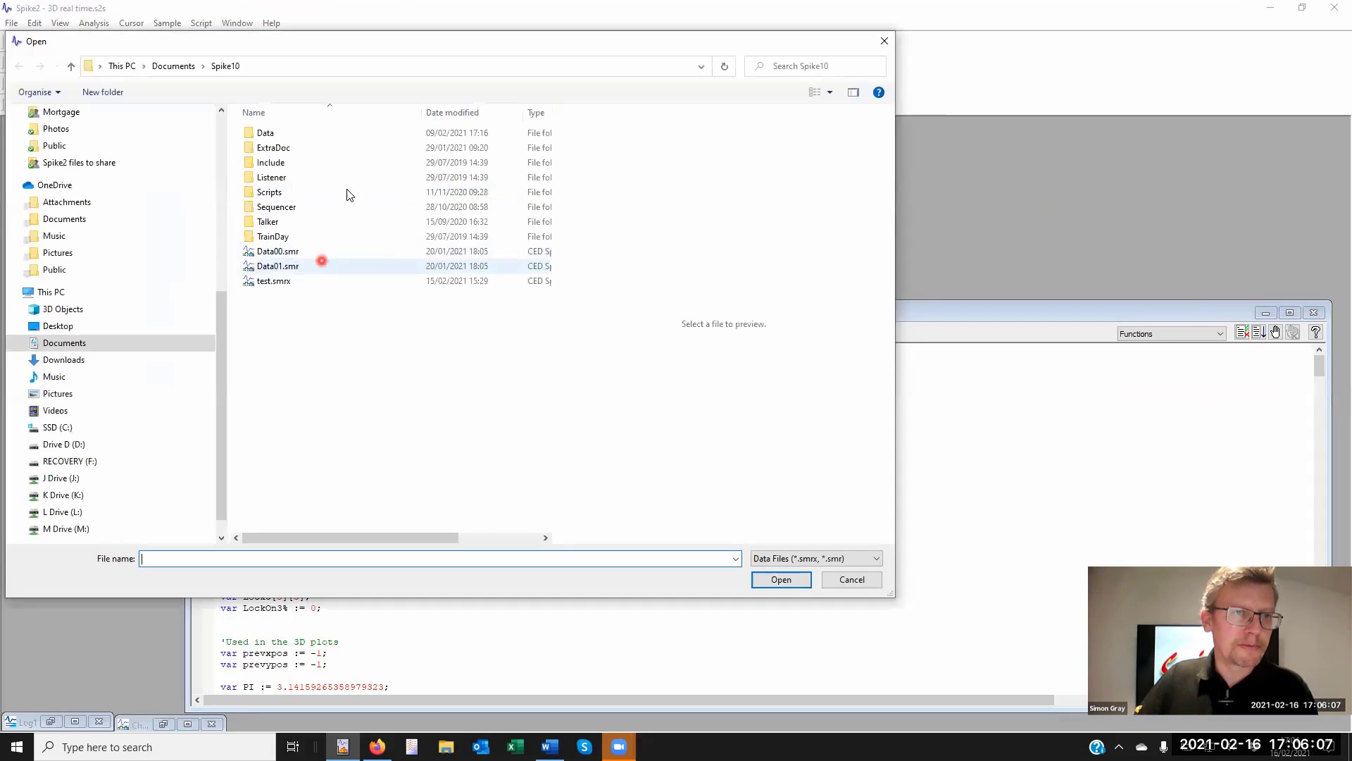
left_click(218, 123)
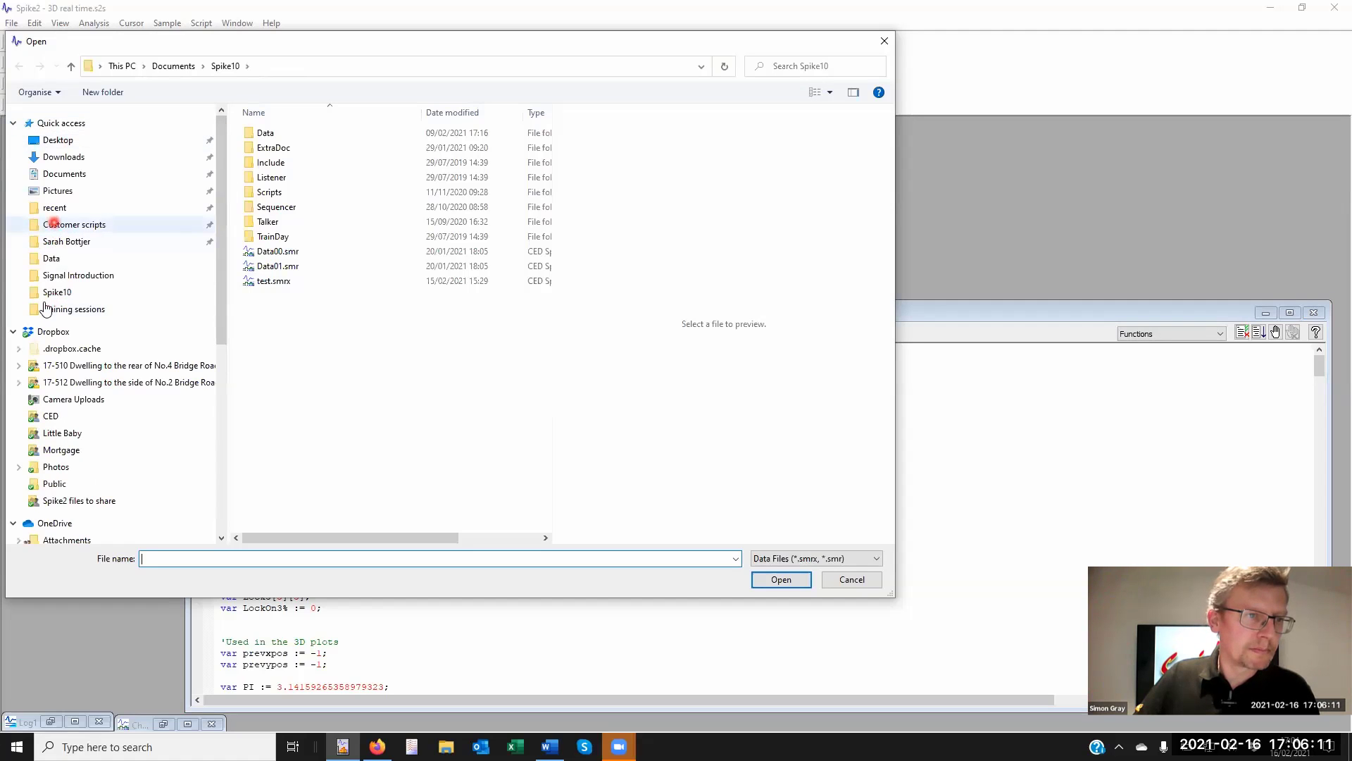
left_click(67, 310)
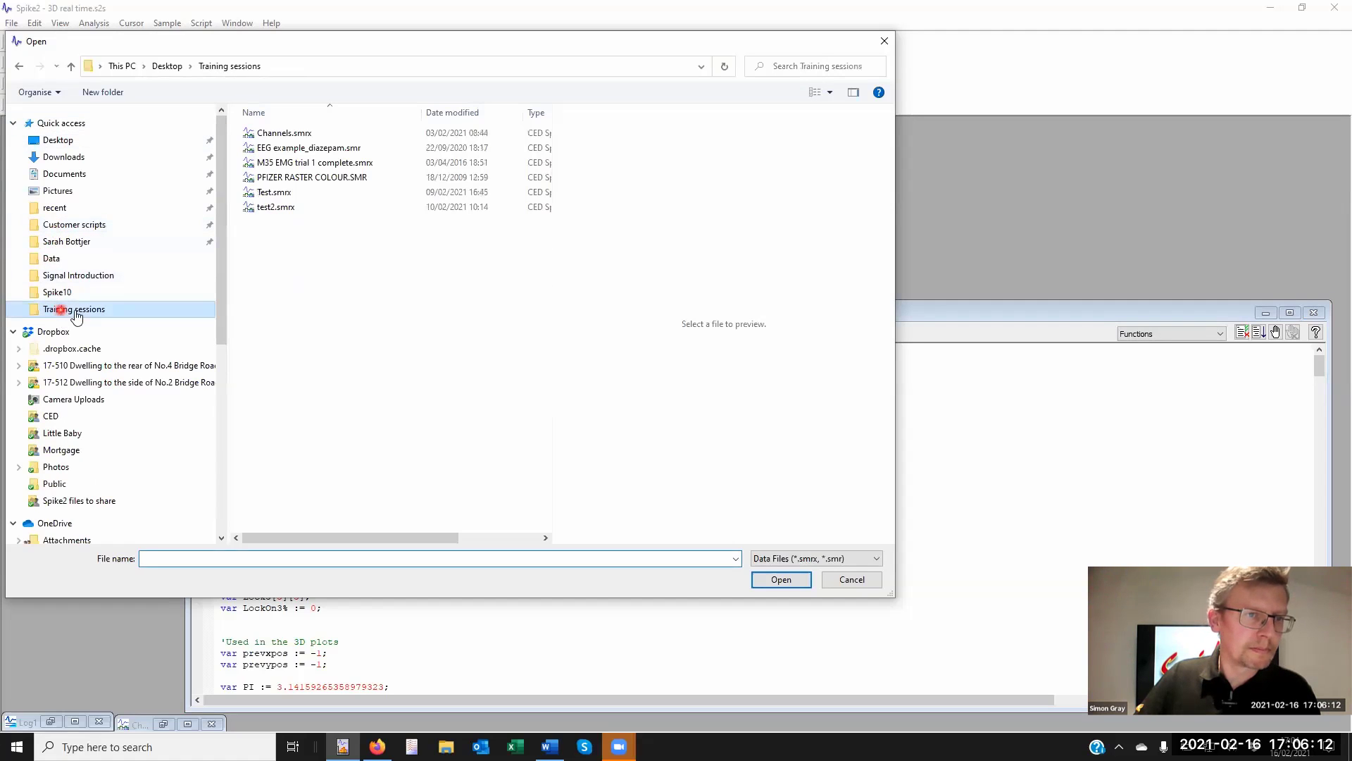
double_click(274, 162)
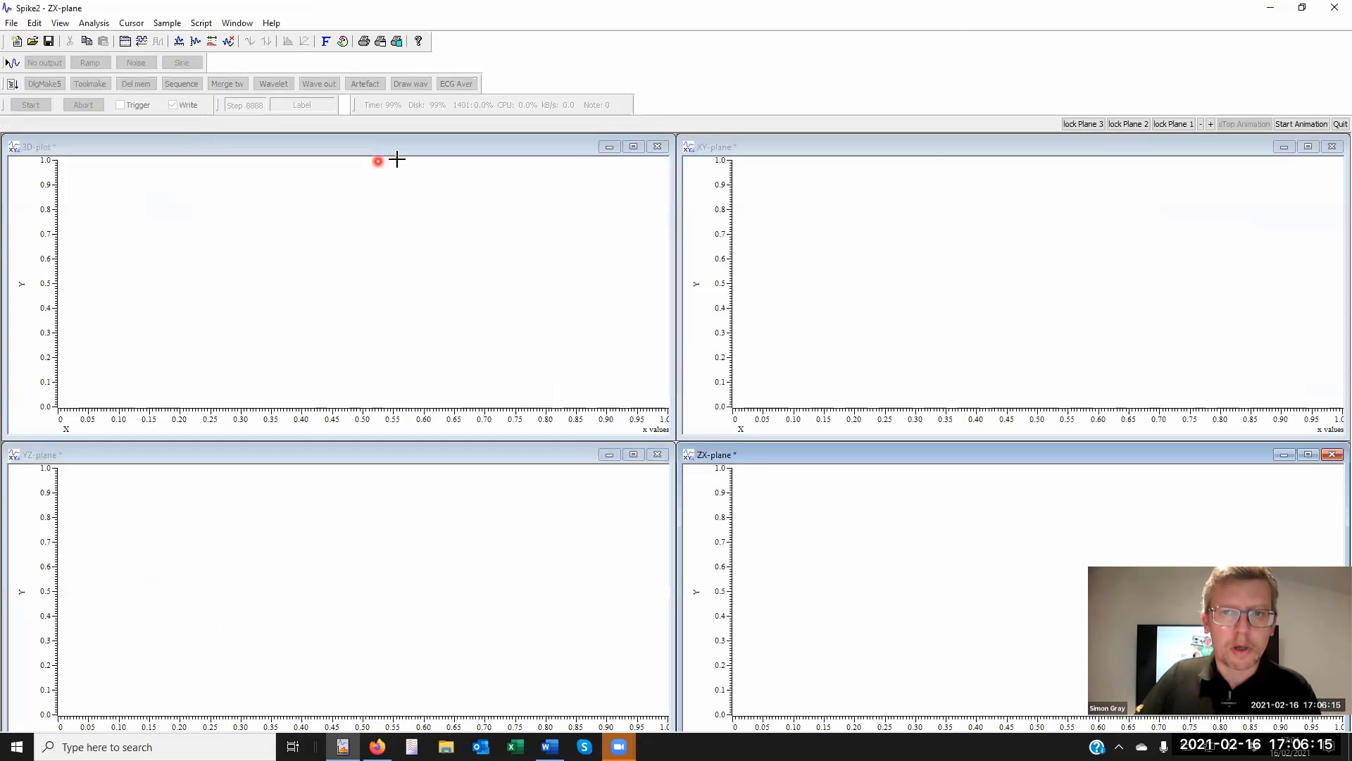
- Play the script's animation, rotate the 3D-plot axes while it runs, and stop the animation
left_click(1301, 124)
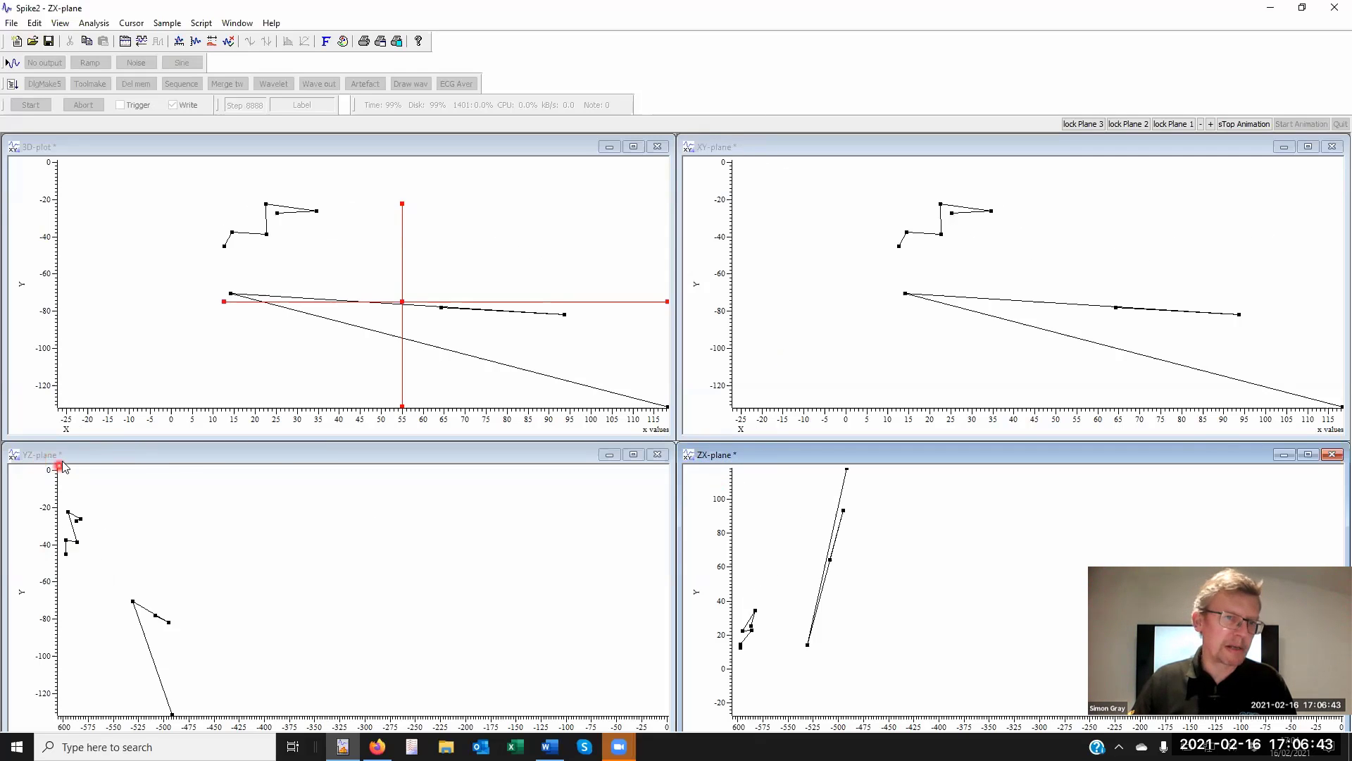
left_click(504, 262)
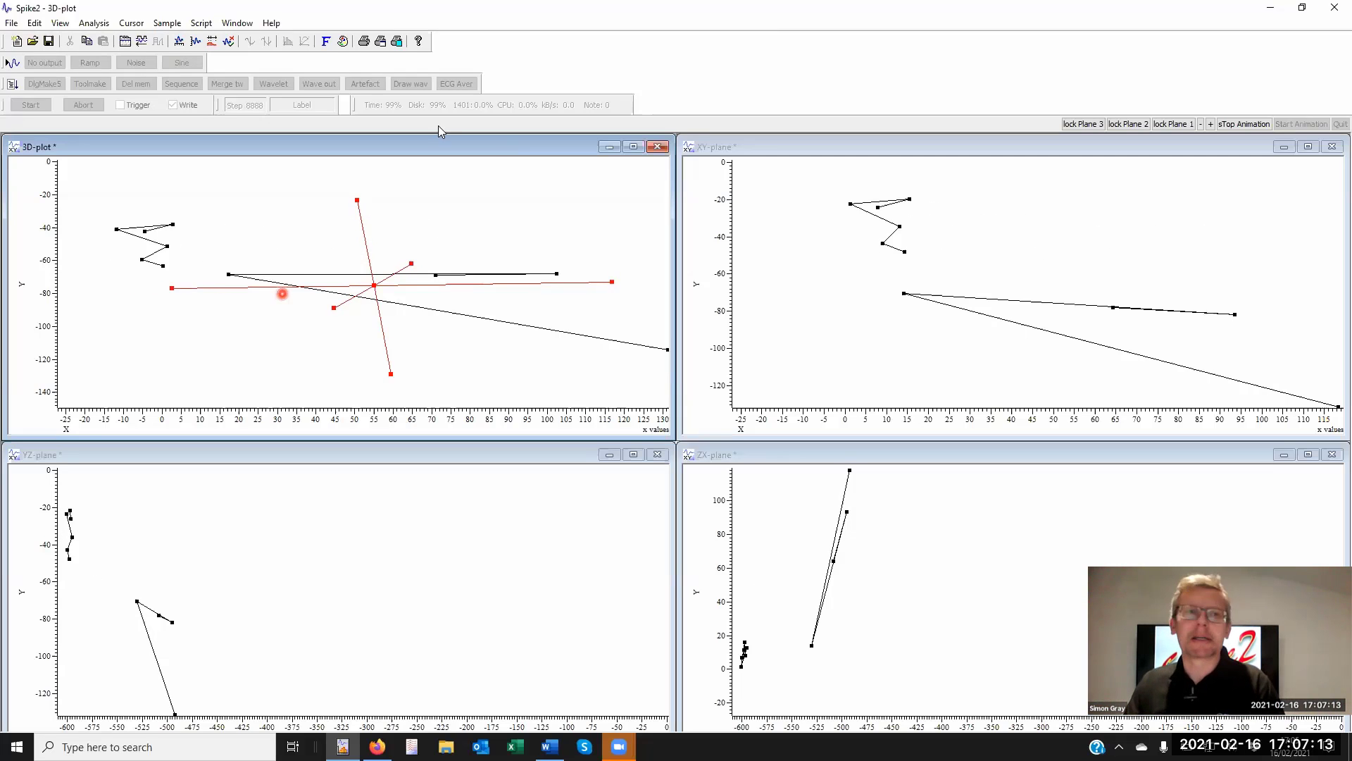
left_click(1244, 124)
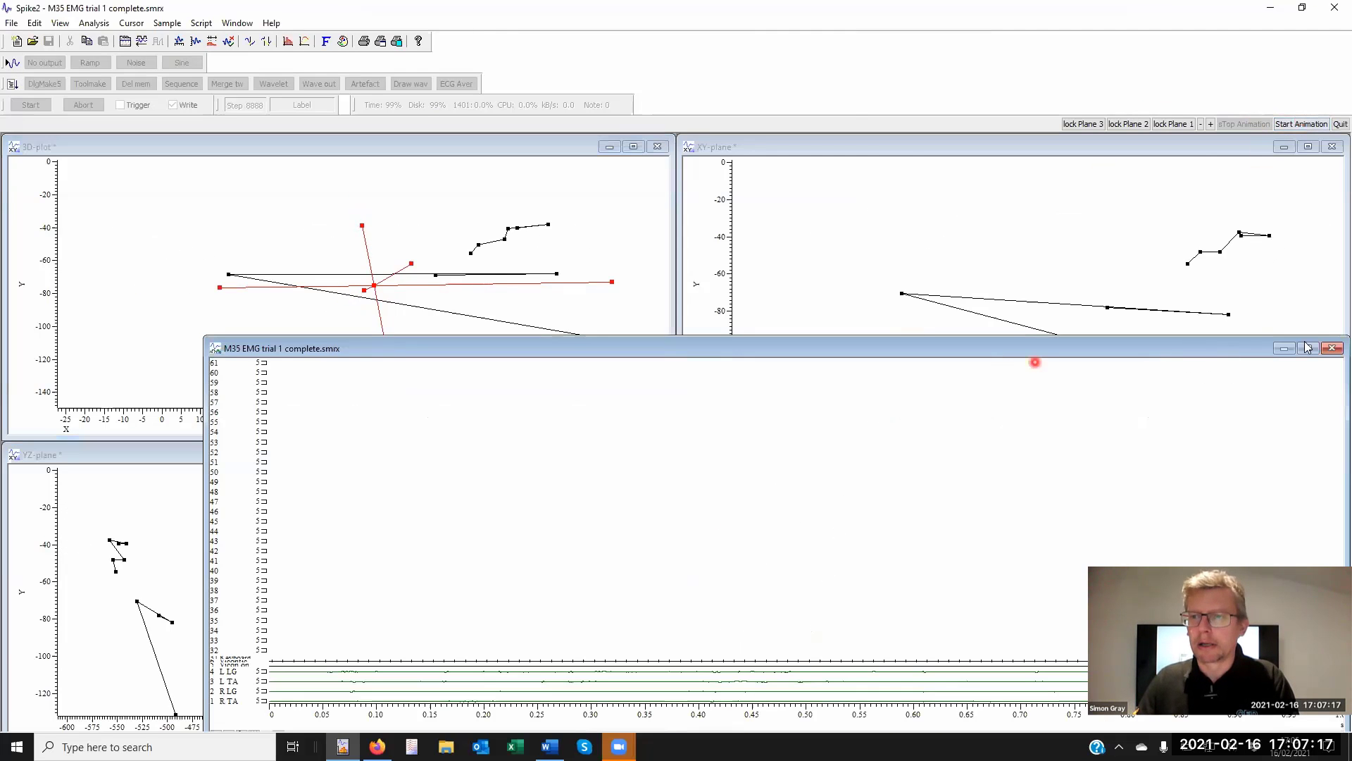
- Close the M35 EMG data file, quit the script, and close the XY-plane and ZX-plane plots without saving
left_click(1332, 348)
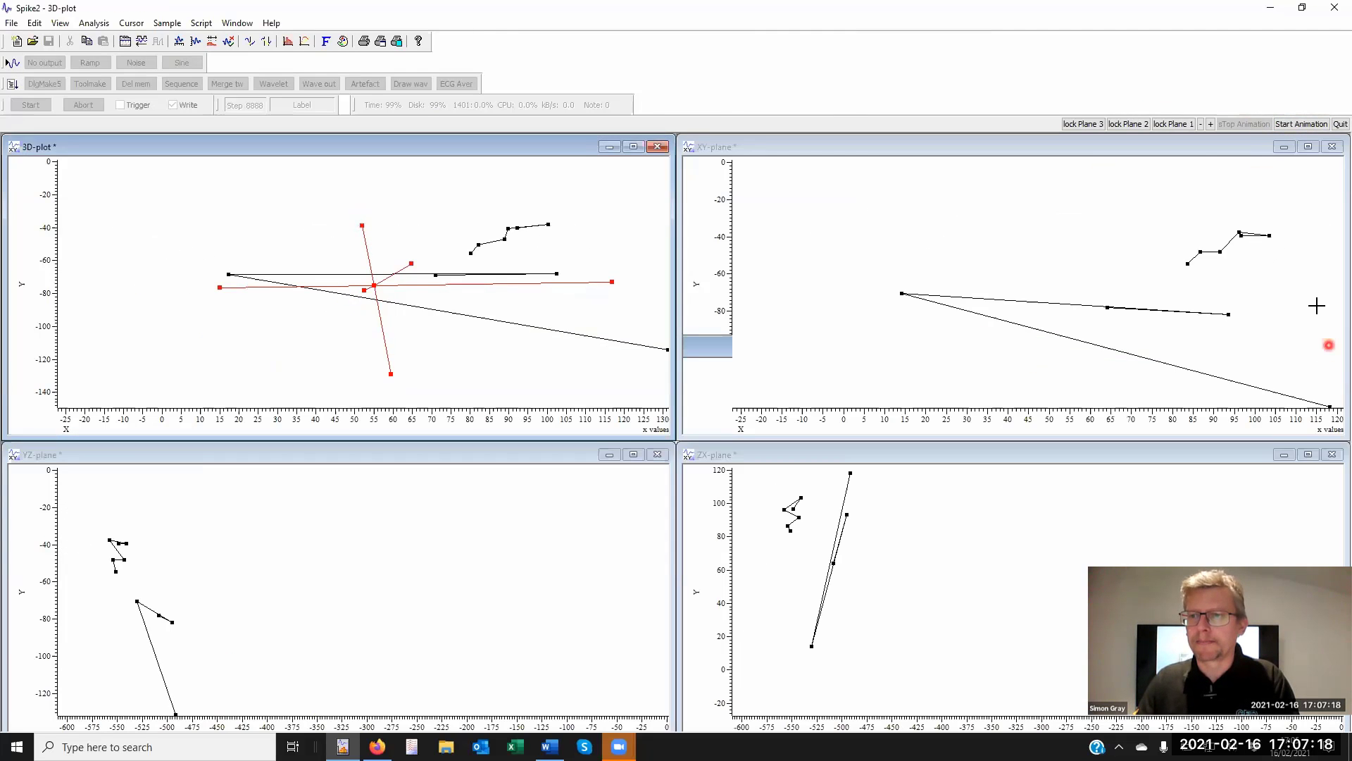
left_click(1340, 124)
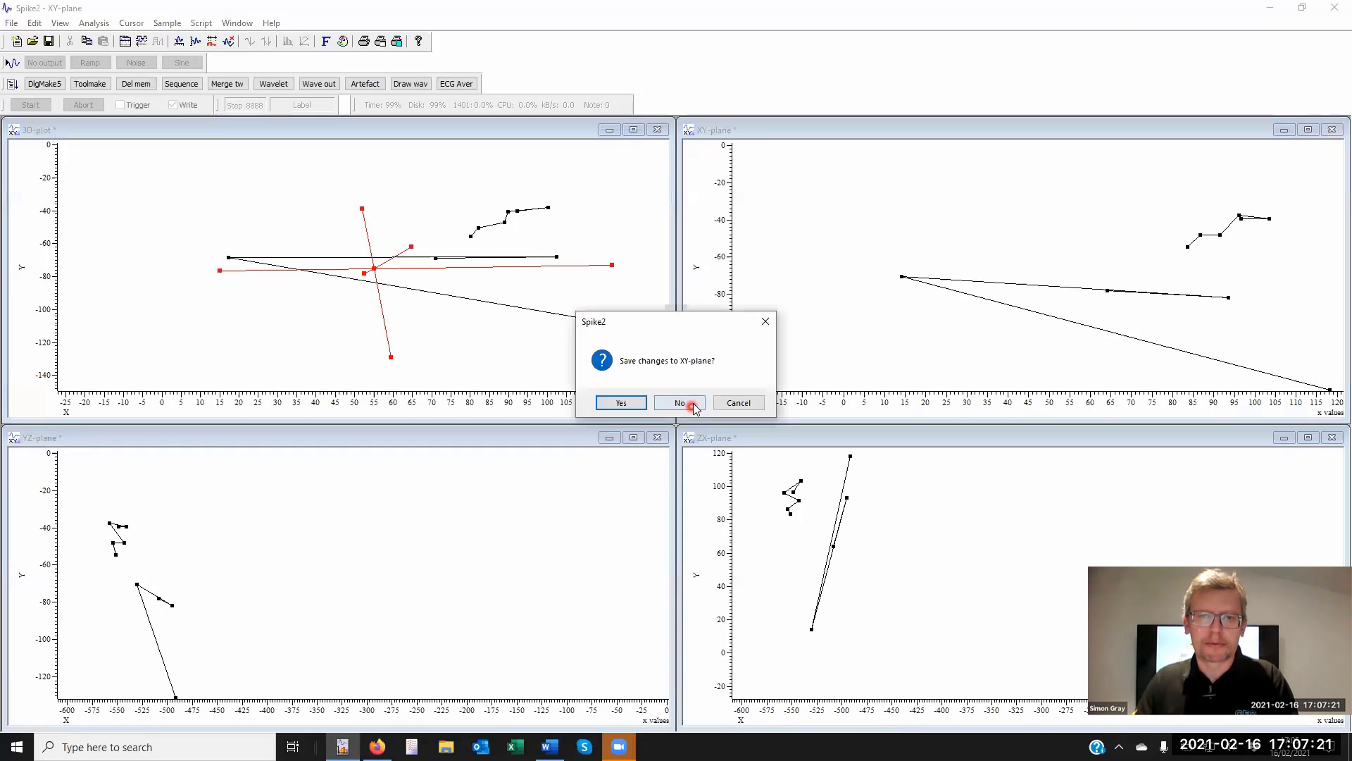
left_click(688, 403)
left_click(1332, 438)
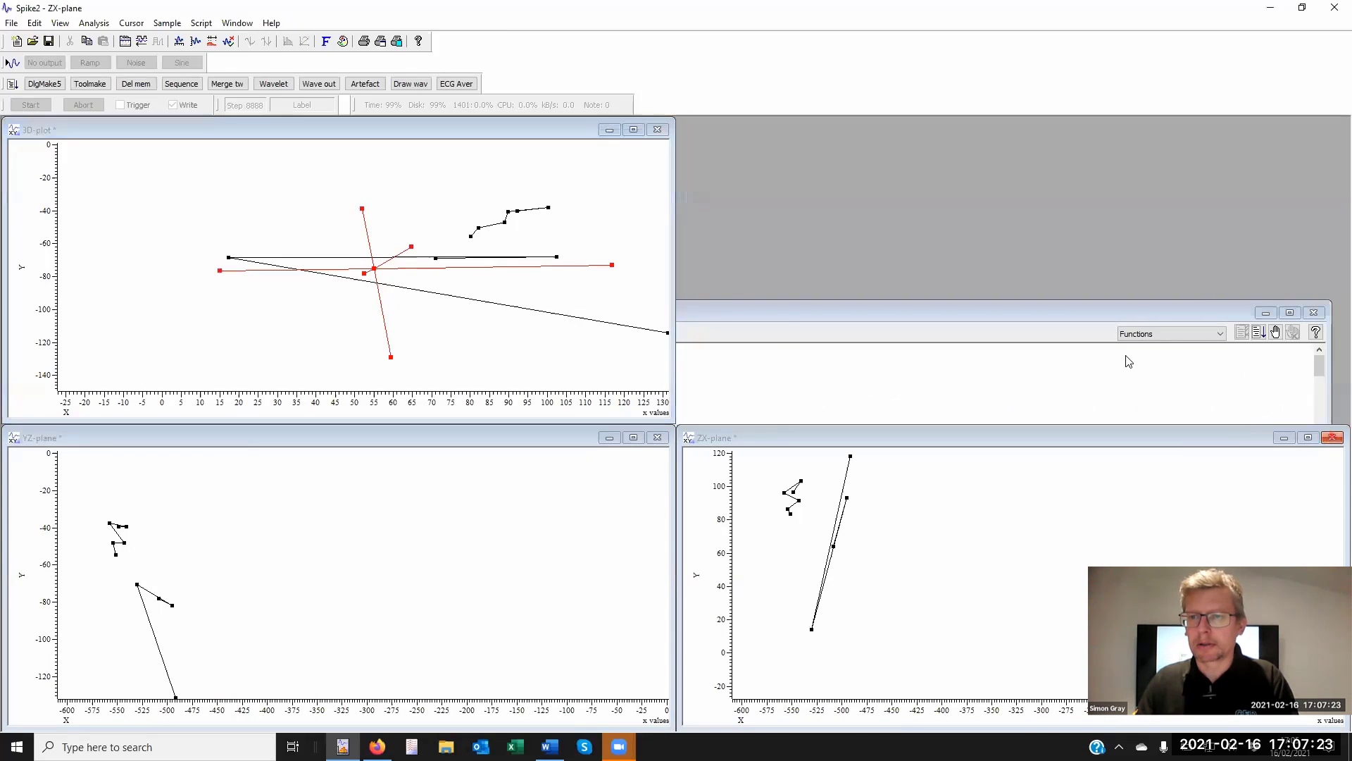
left_click(680, 403)
left_click(657, 129)
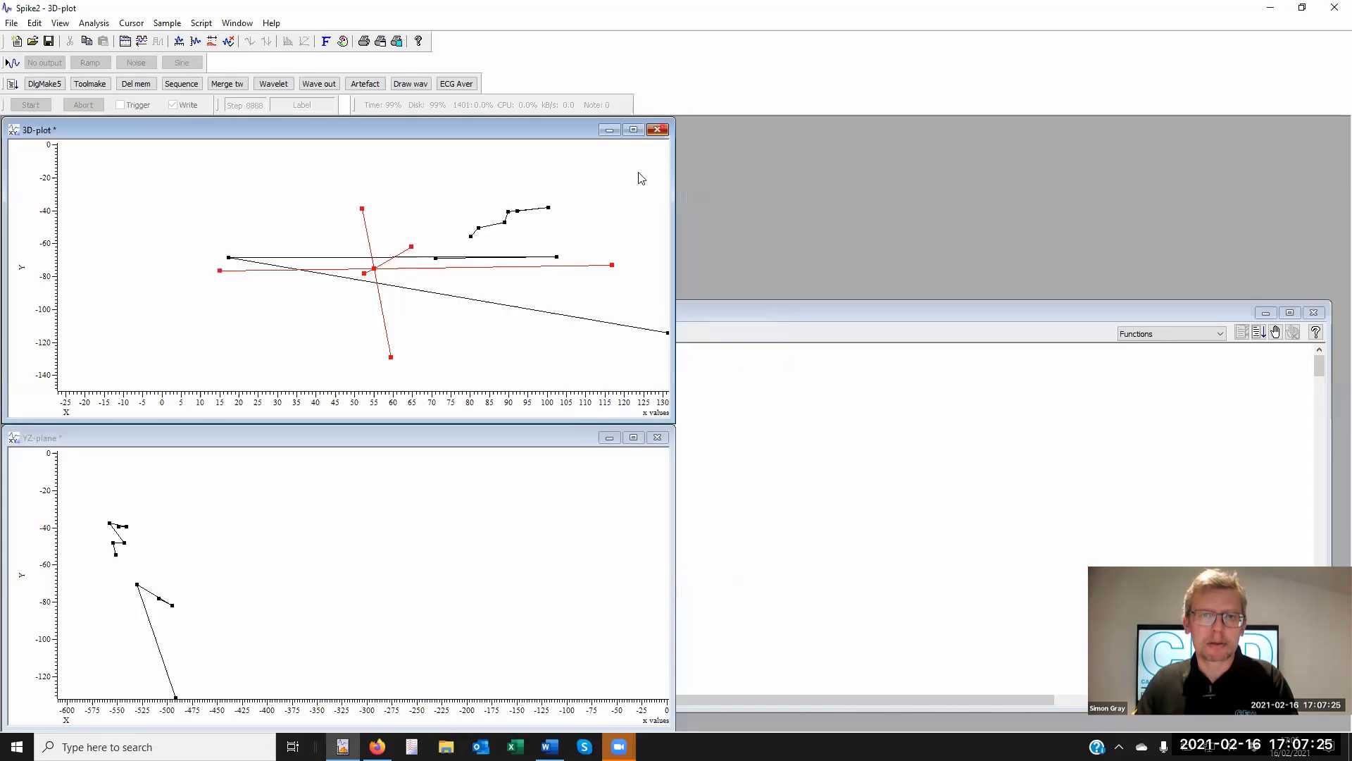
left_click(741, 403)
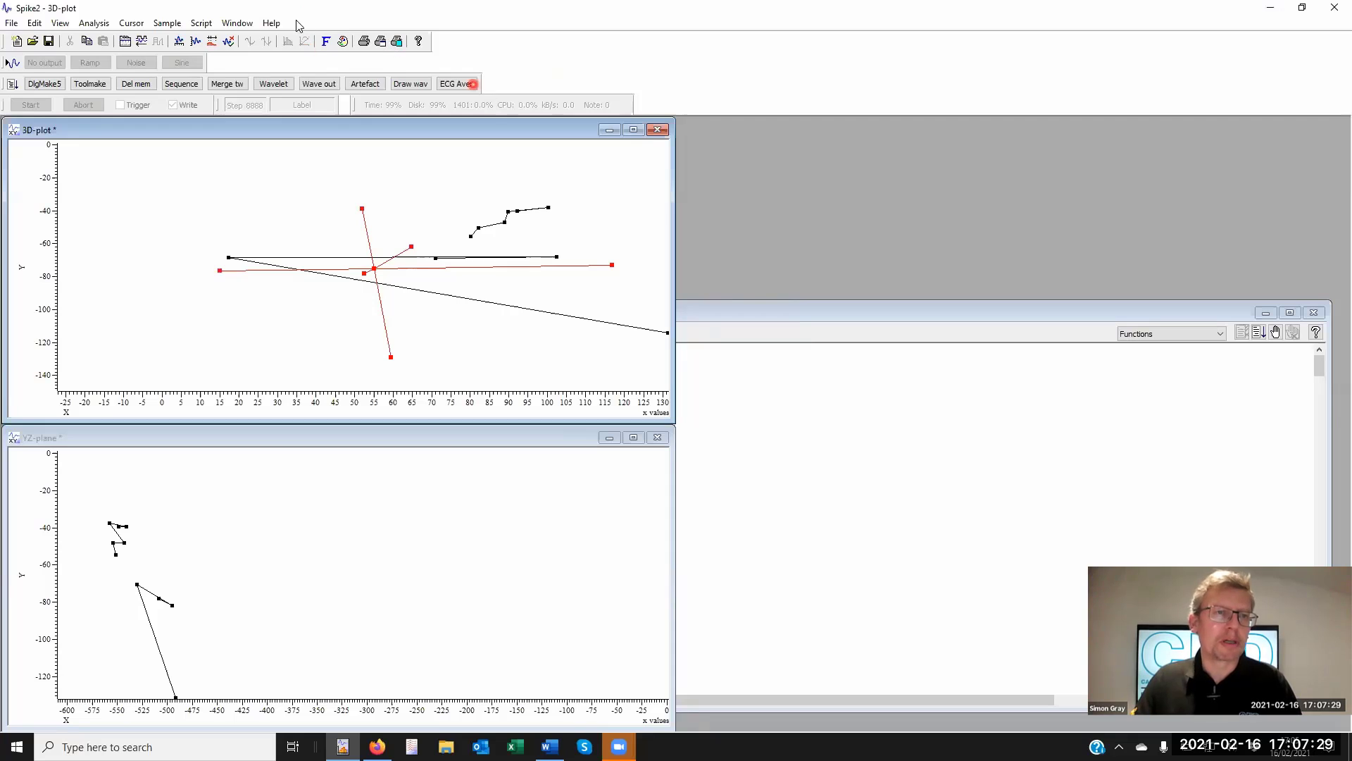
- Close all listed windows together from the window manager, discarding the 3D-plot and YZ-plane changes and the memory channel data
left_click(252, 24)
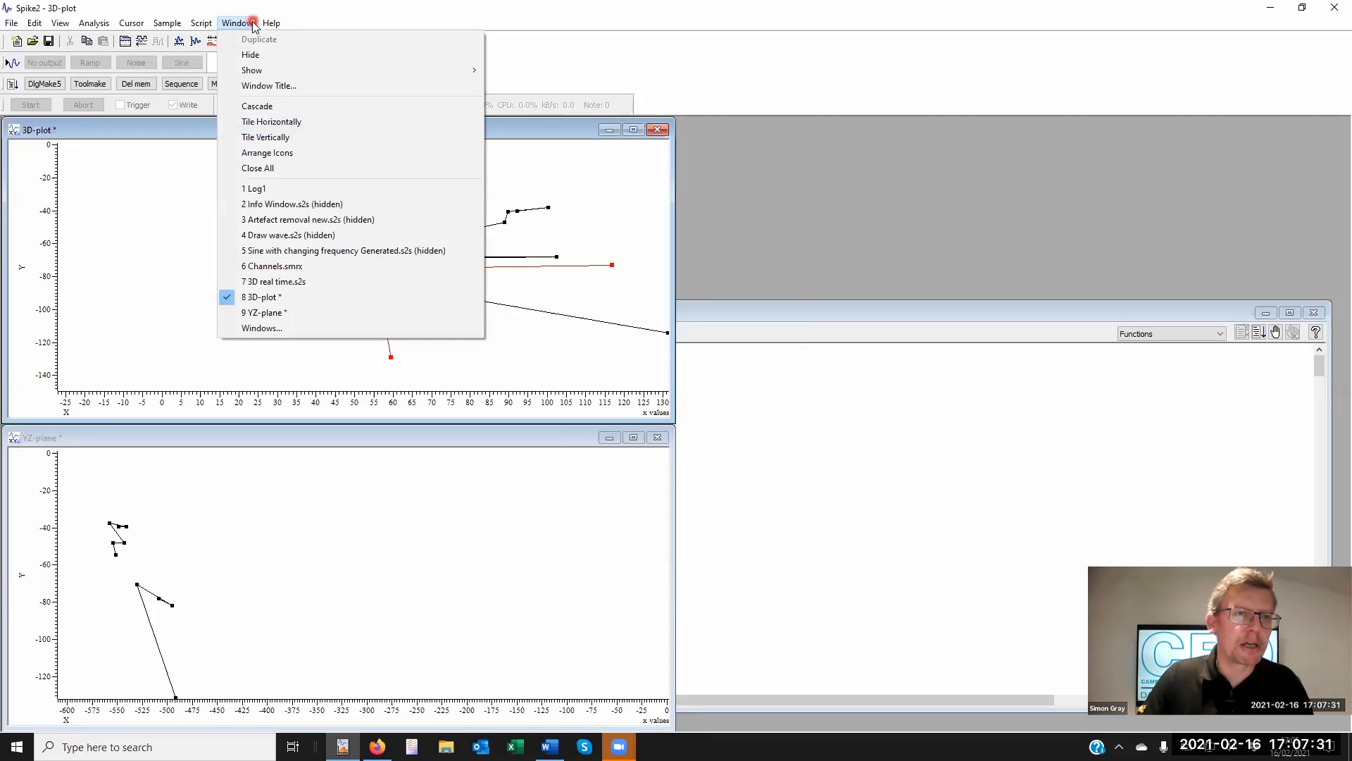
left_click(275, 329)
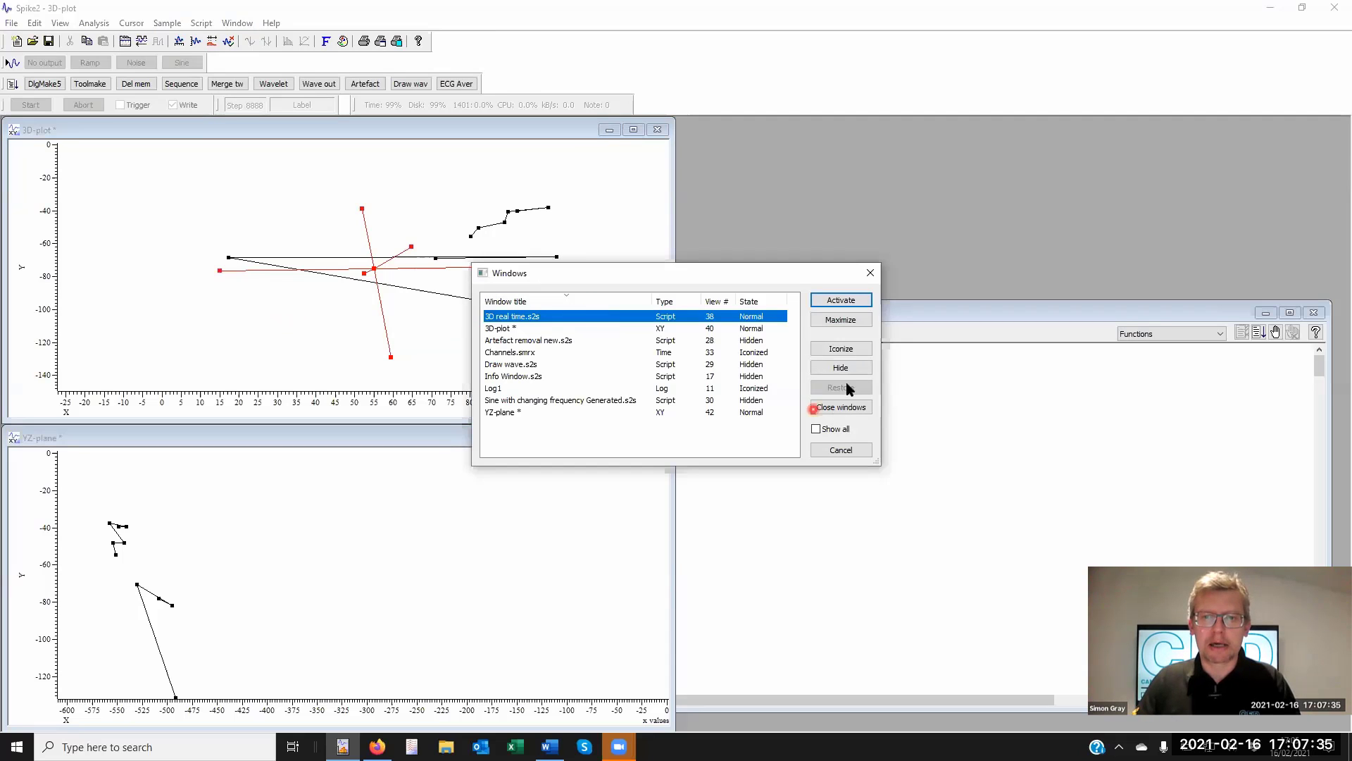
left_click(532, 412)
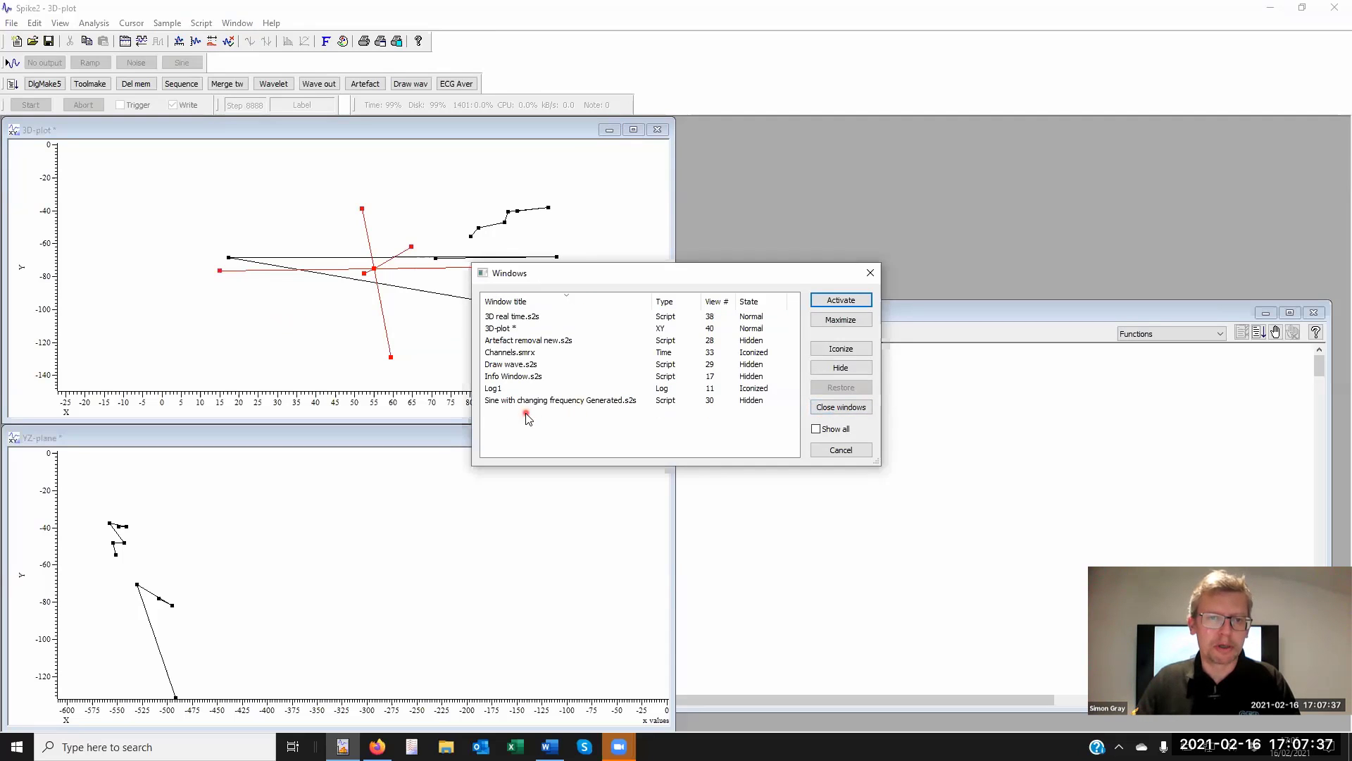
left_click(511, 316, "shift")
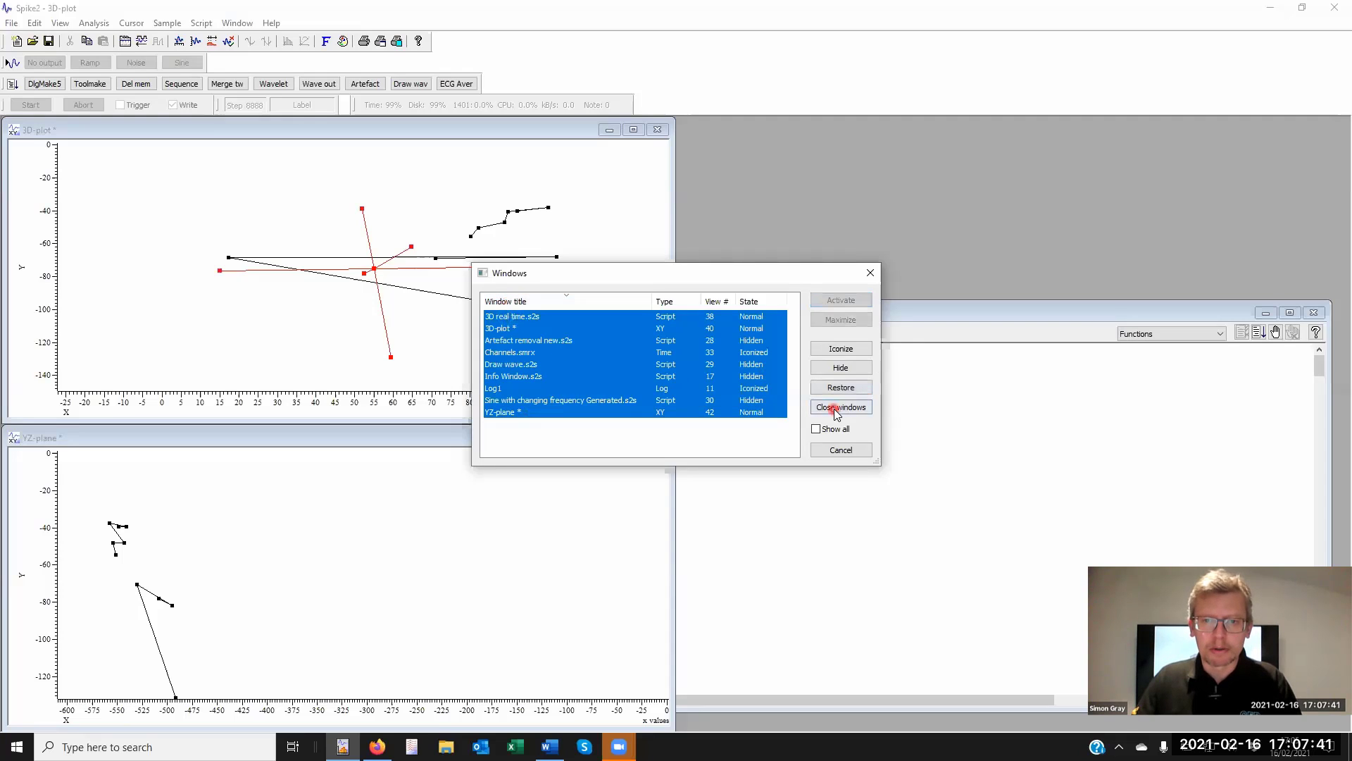
left_click(856, 409)
left_click(697, 402)
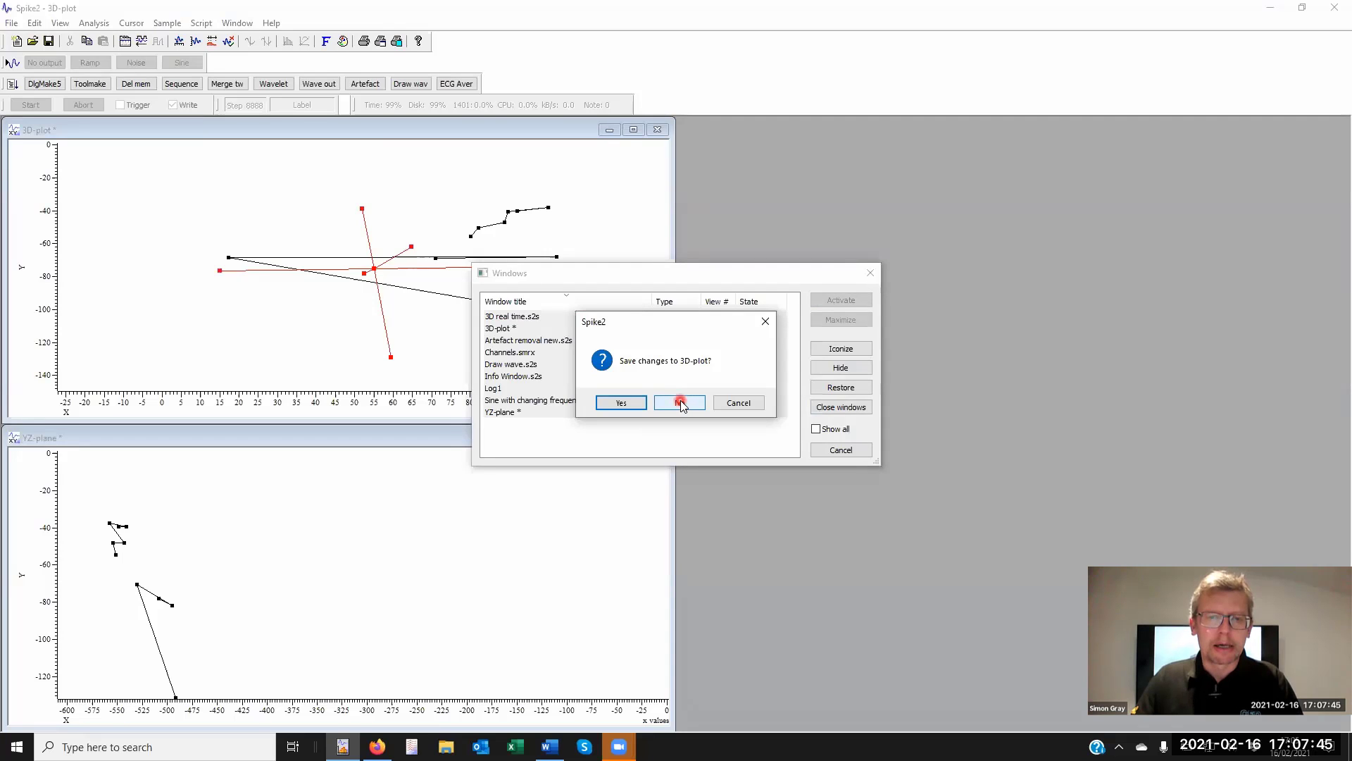
left_click(781, 406)
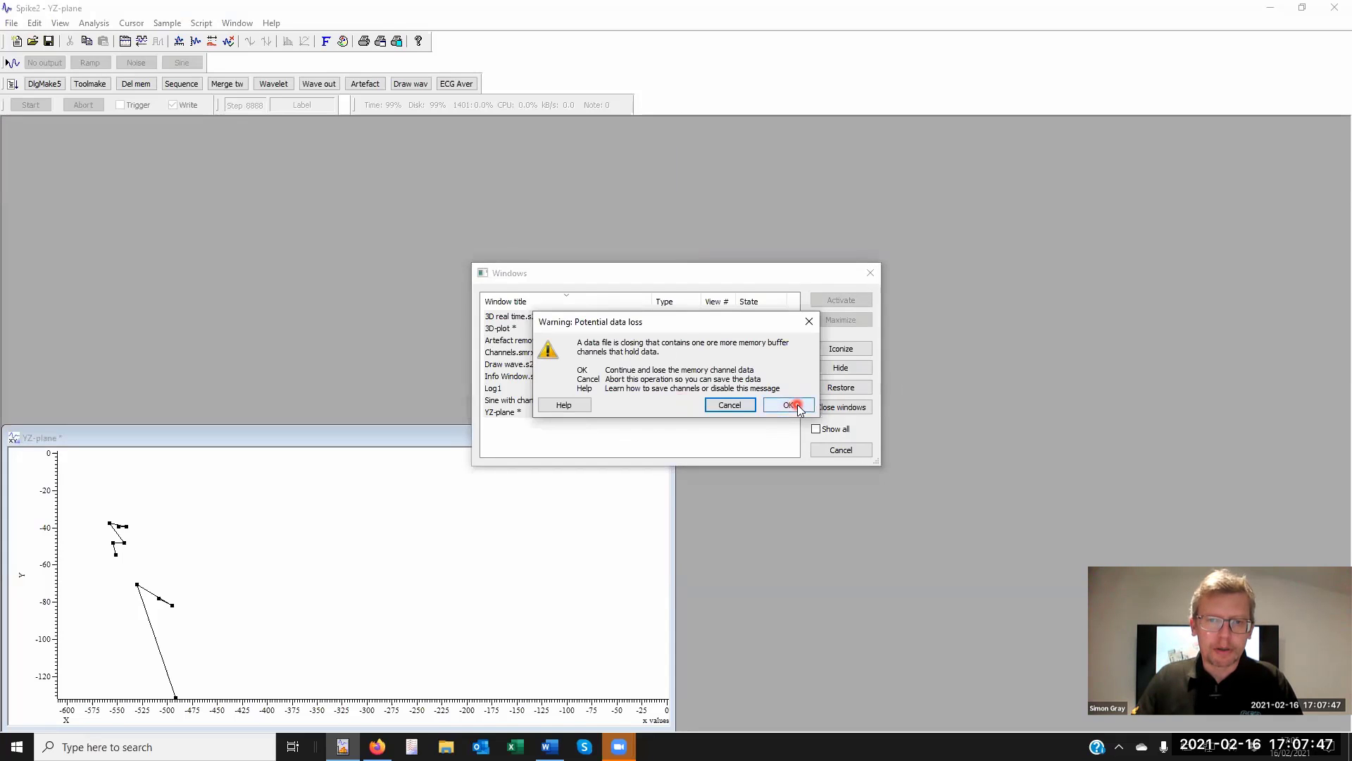
left_click(686, 403)
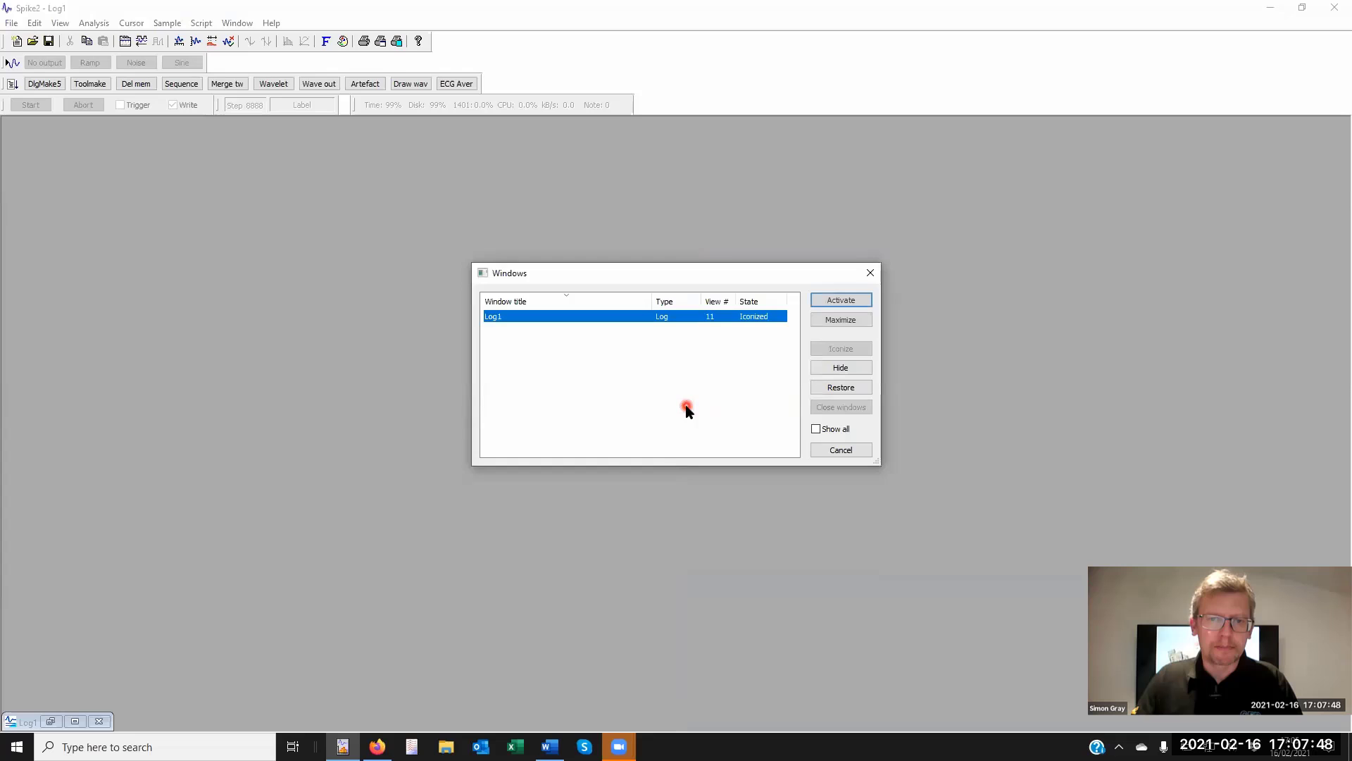
left_click(870, 273)
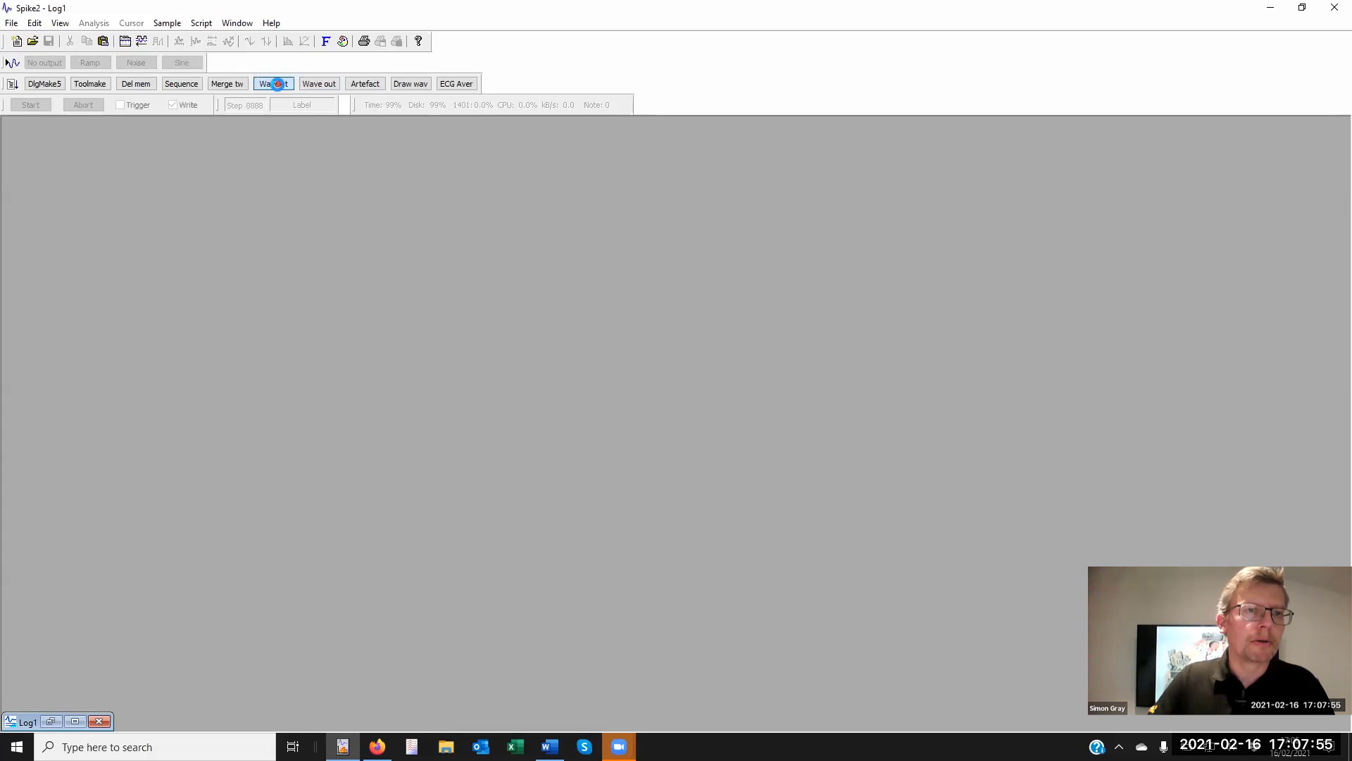
- Start the Wavelet script and load Demo.smr from the Spike10 Data folder
key("ctrl+o")
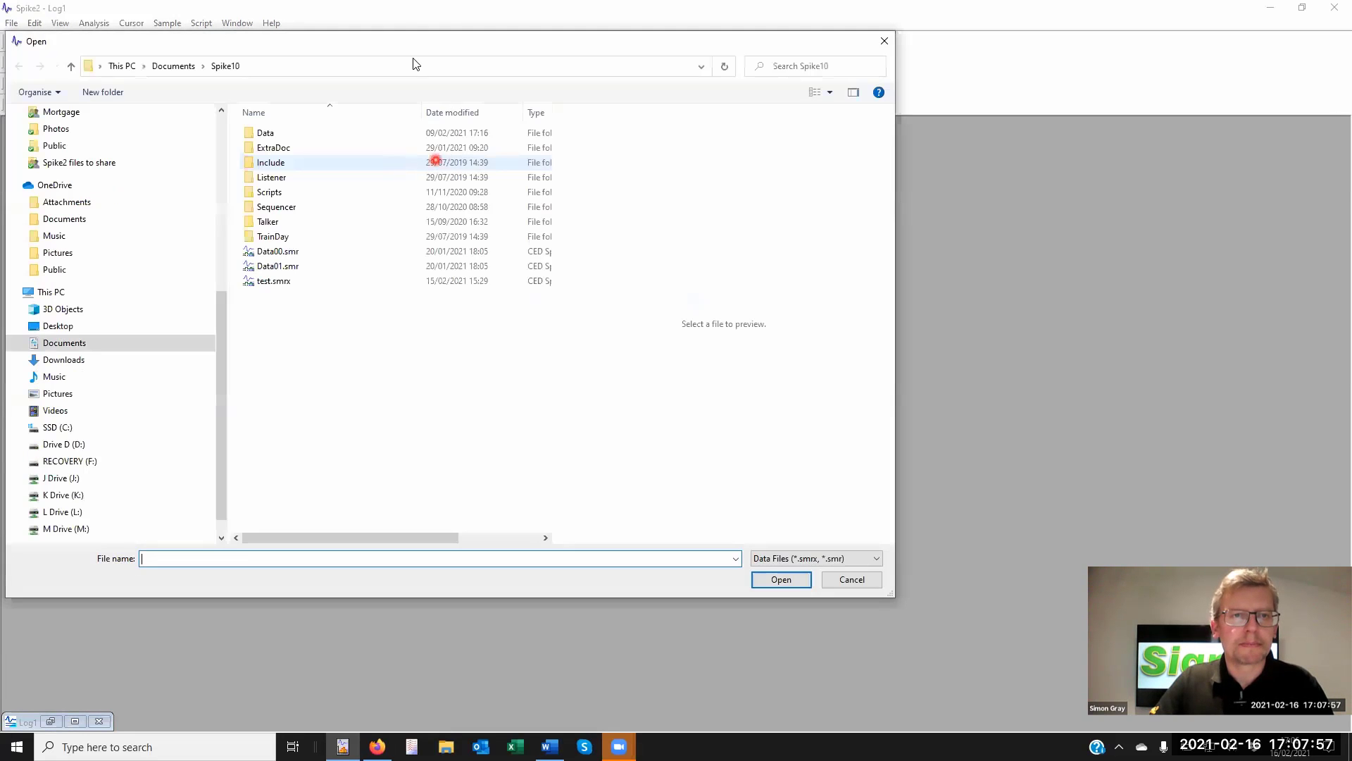
left_click_drag(377, 45, 668, 29)
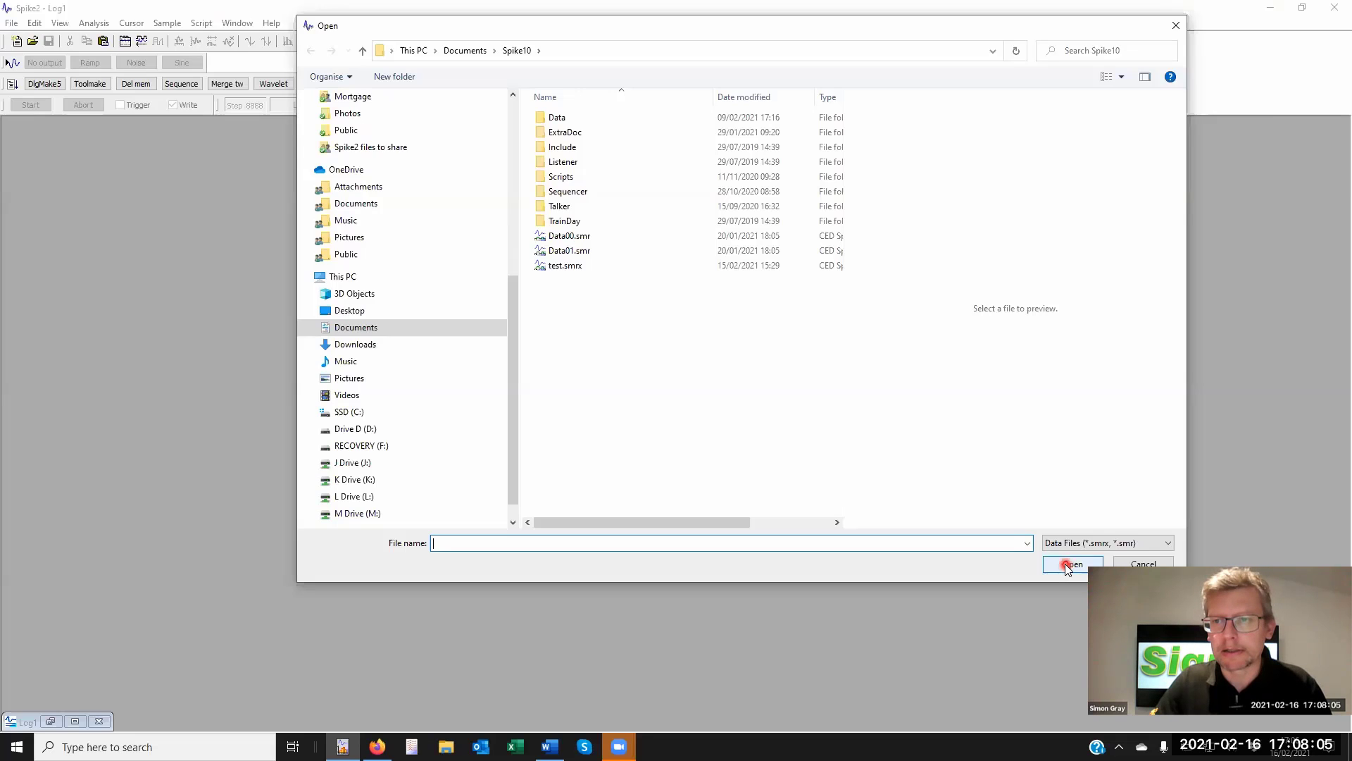
left_click(549, 118)
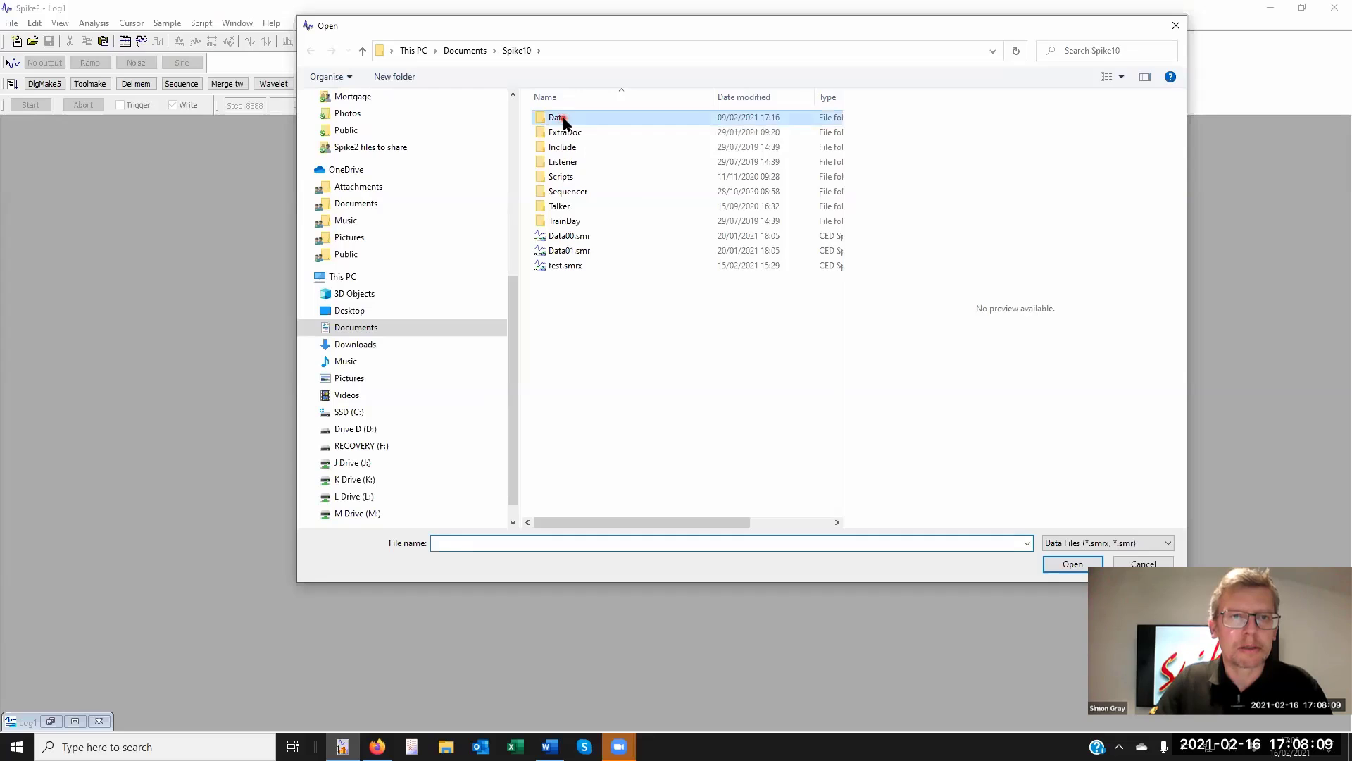
double_click(563, 120)
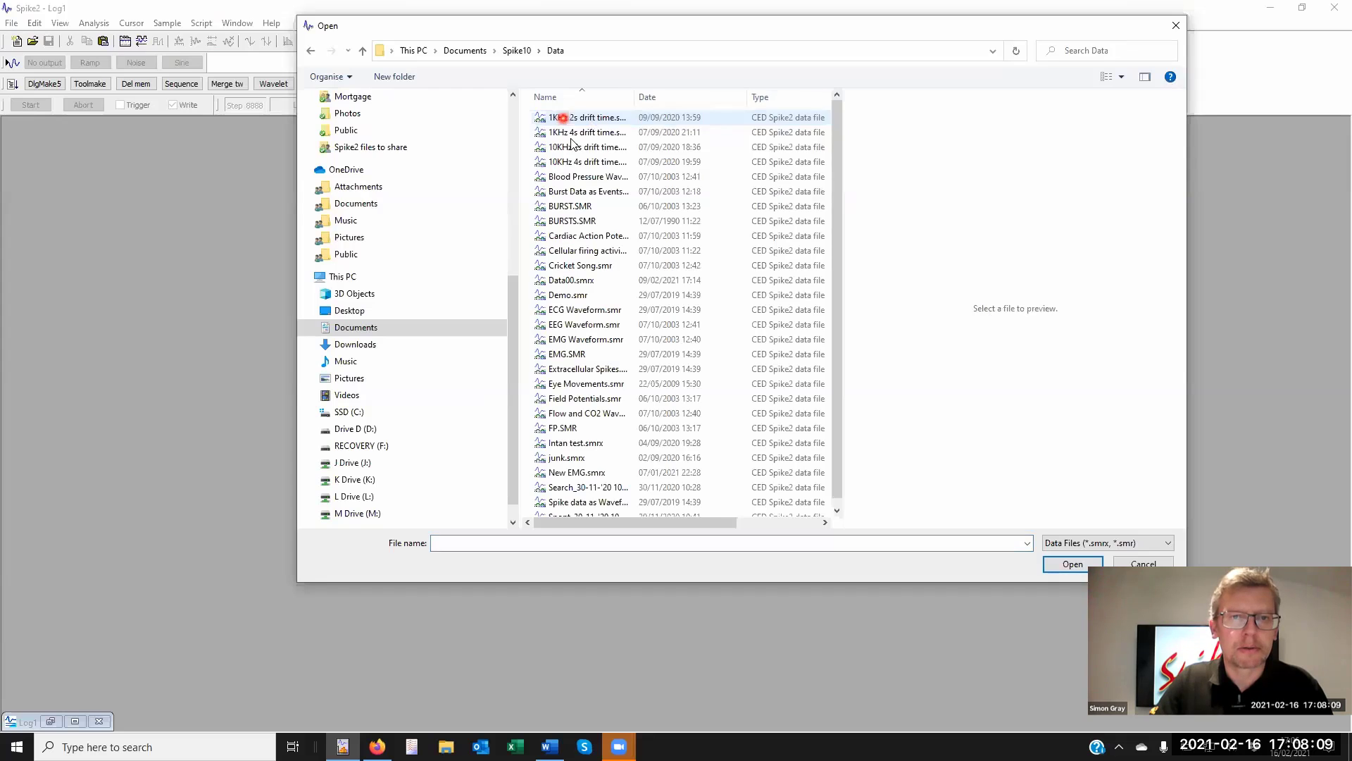
left_click(558, 296)
double_click(559, 296)
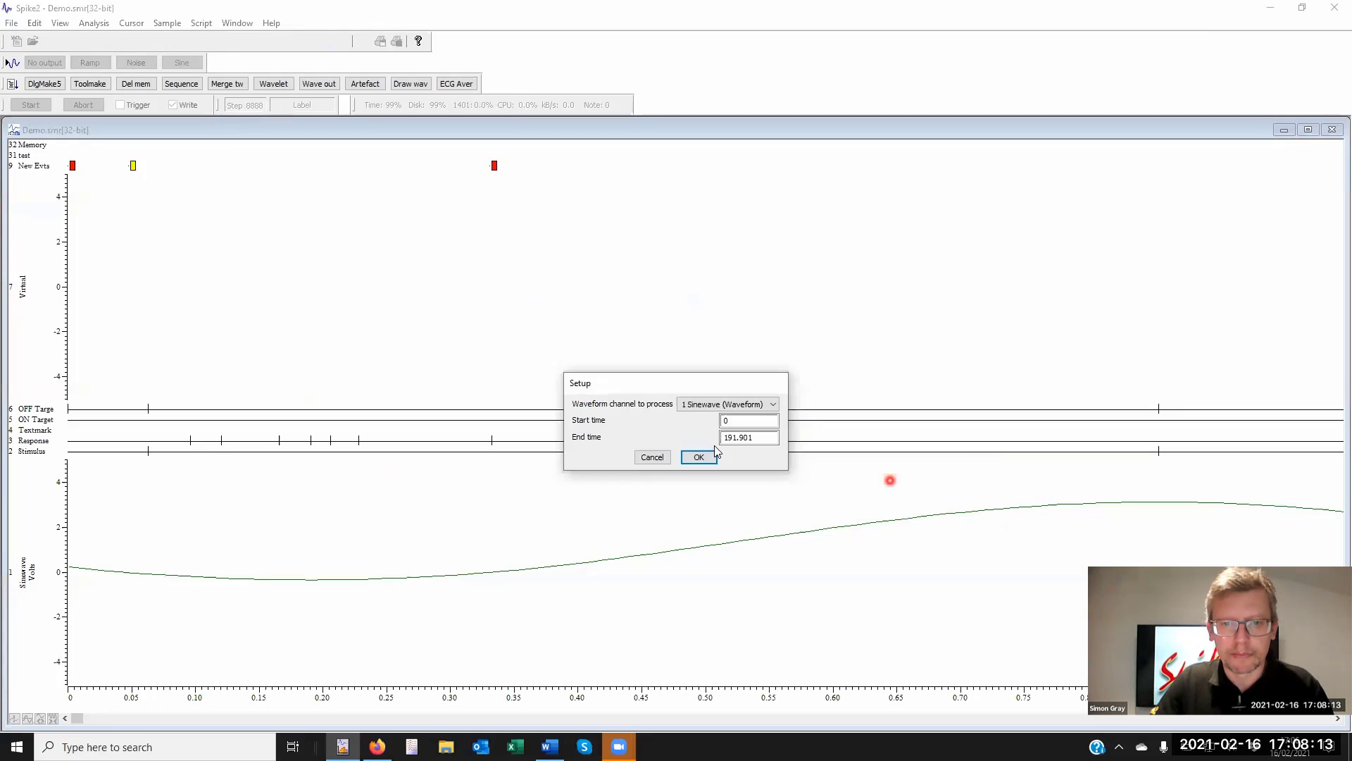
- Generate the wavelet plot of the Sinewave channel from 0 to an end time of 120 seconds
left_click_drag(766, 438, 679, 439)
type("120")
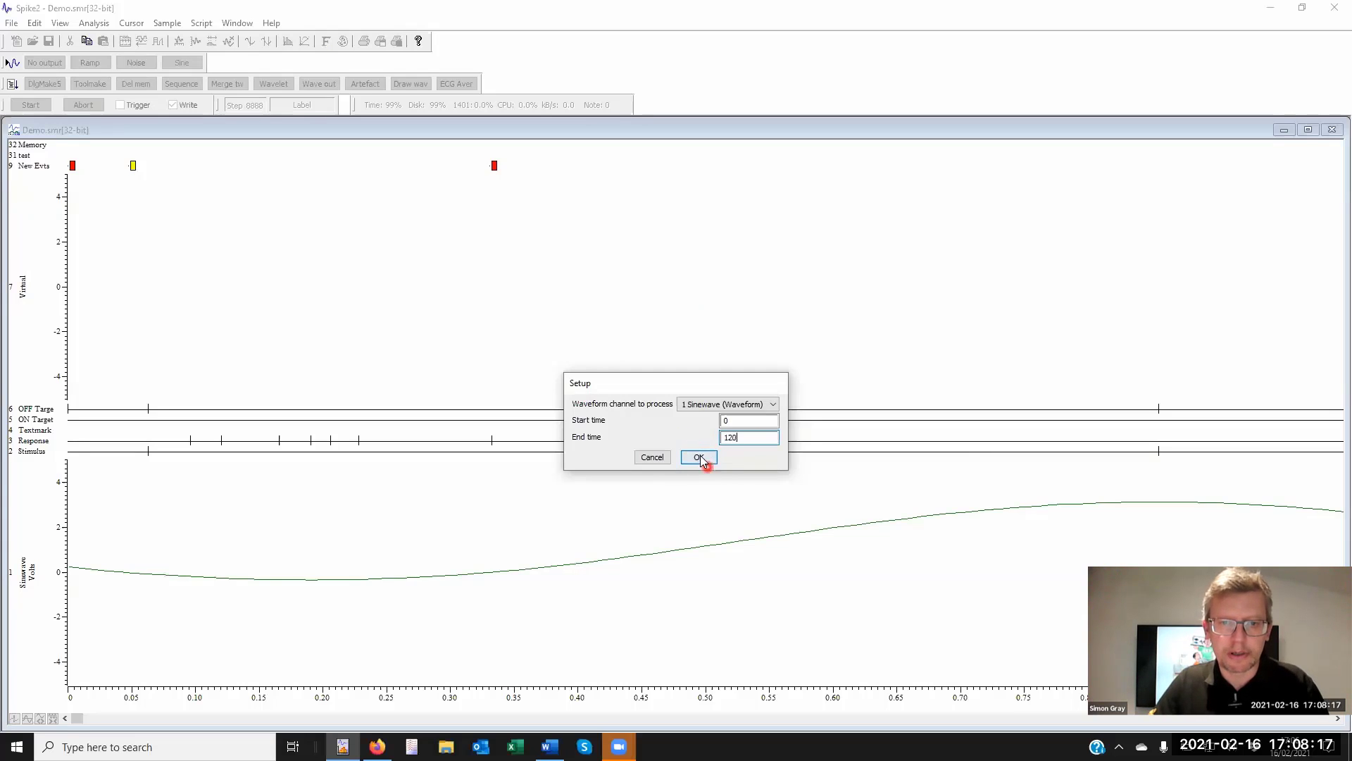
left_click(700, 457)
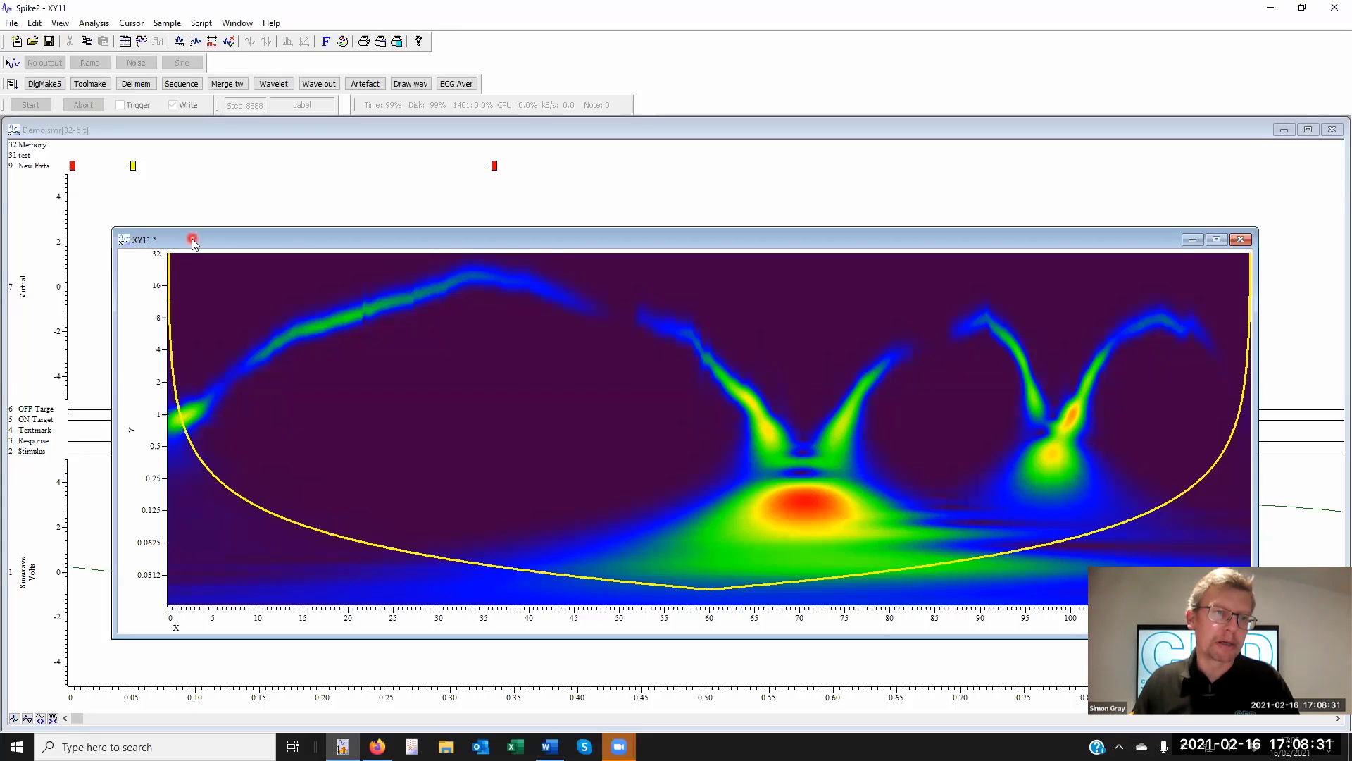
- Move the wavelet plot window higher and examine its Y axis range settings without changing them
left_click_drag(192, 205, 198, 179)
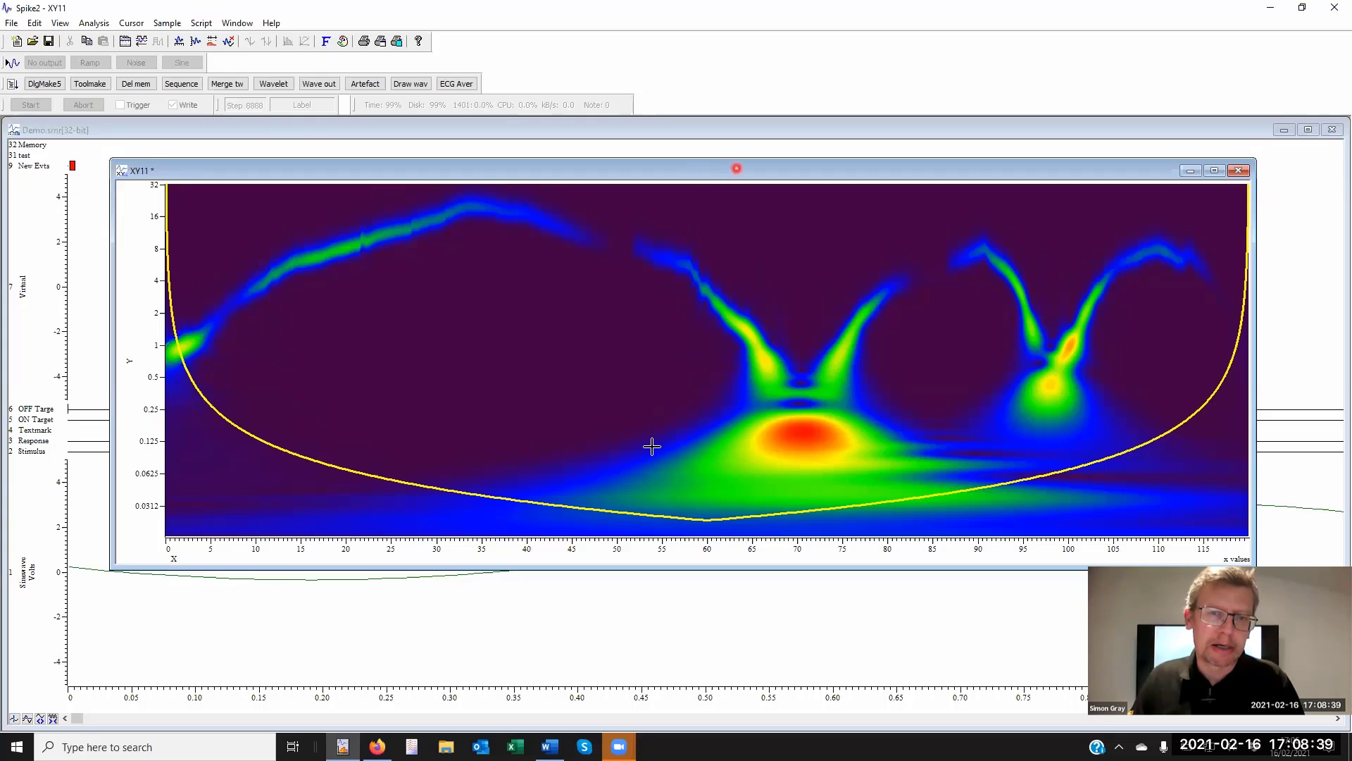
double_click(150, 419)
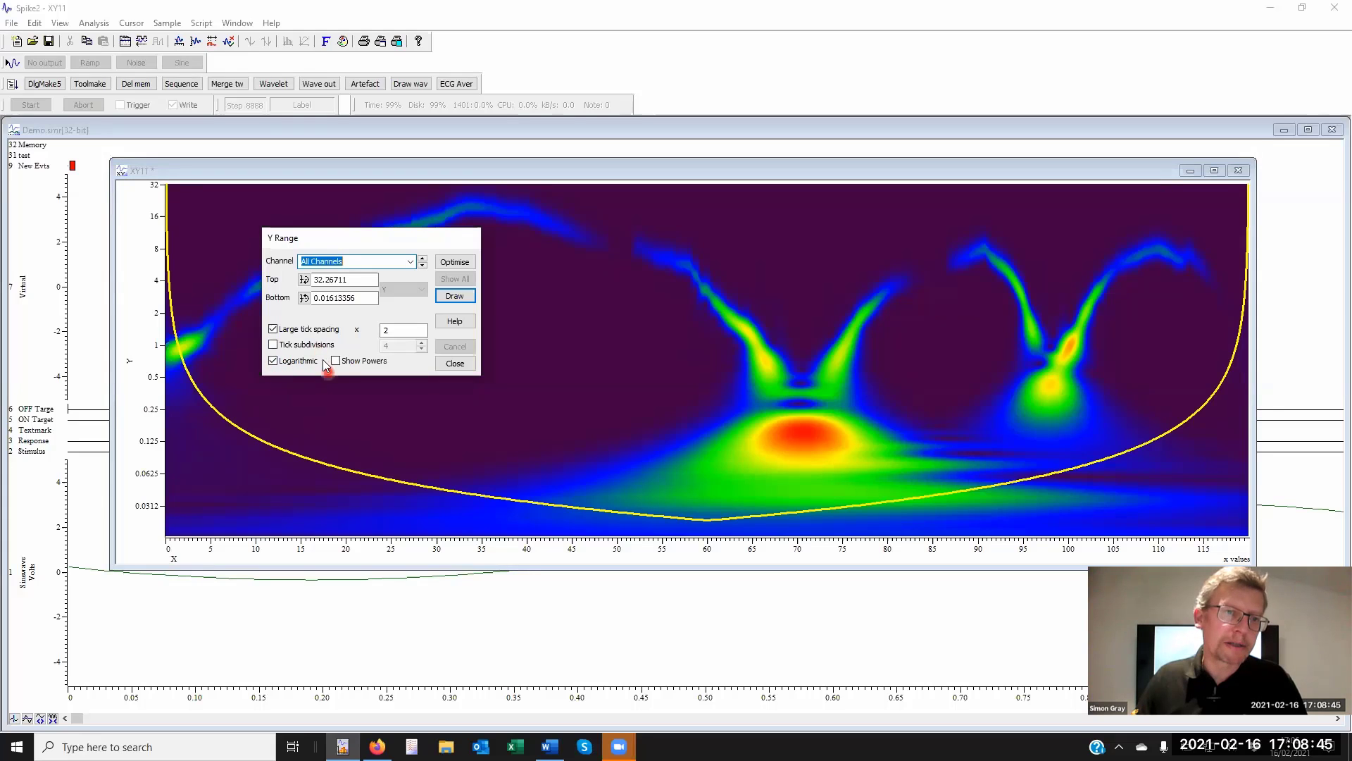
left_click(458, 362)
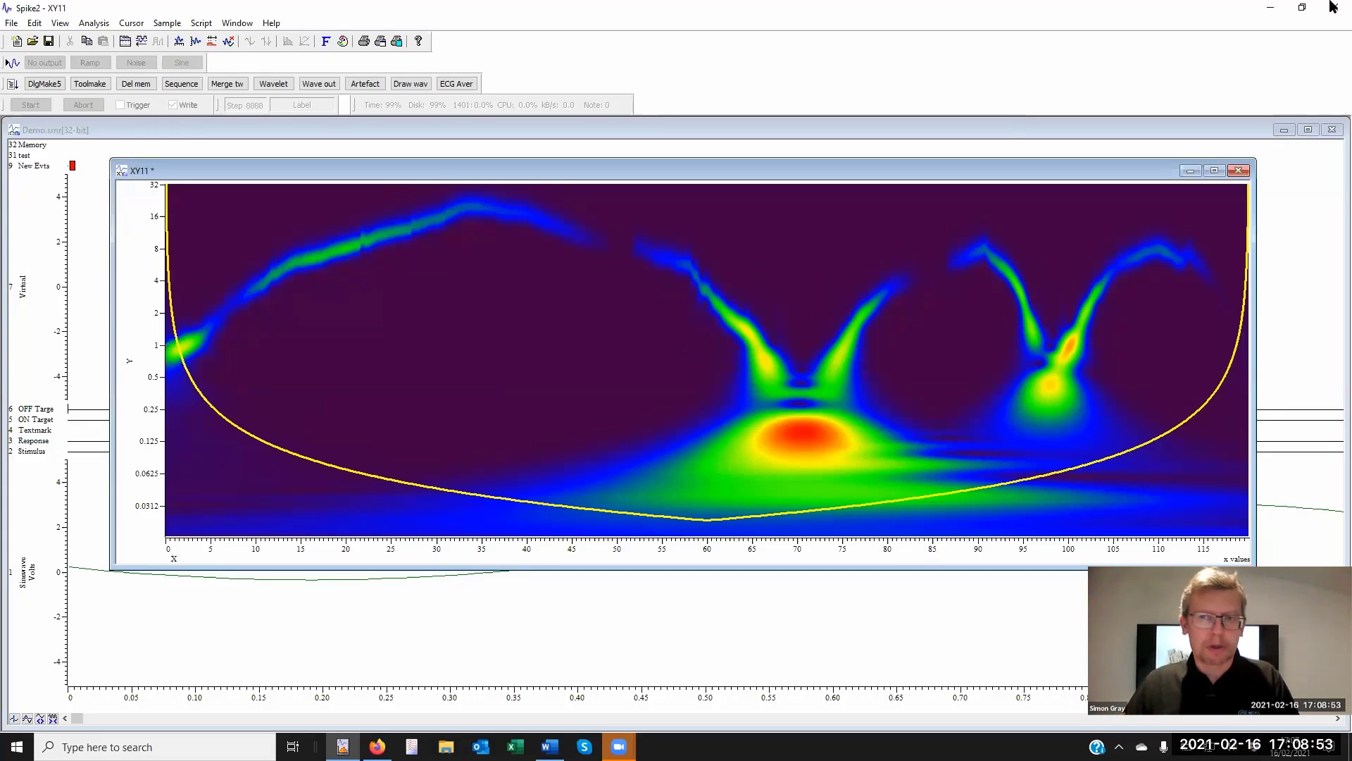
- Close the wavelet plot without saving it and close the Demo.smr data file
left_click(1241, 172)
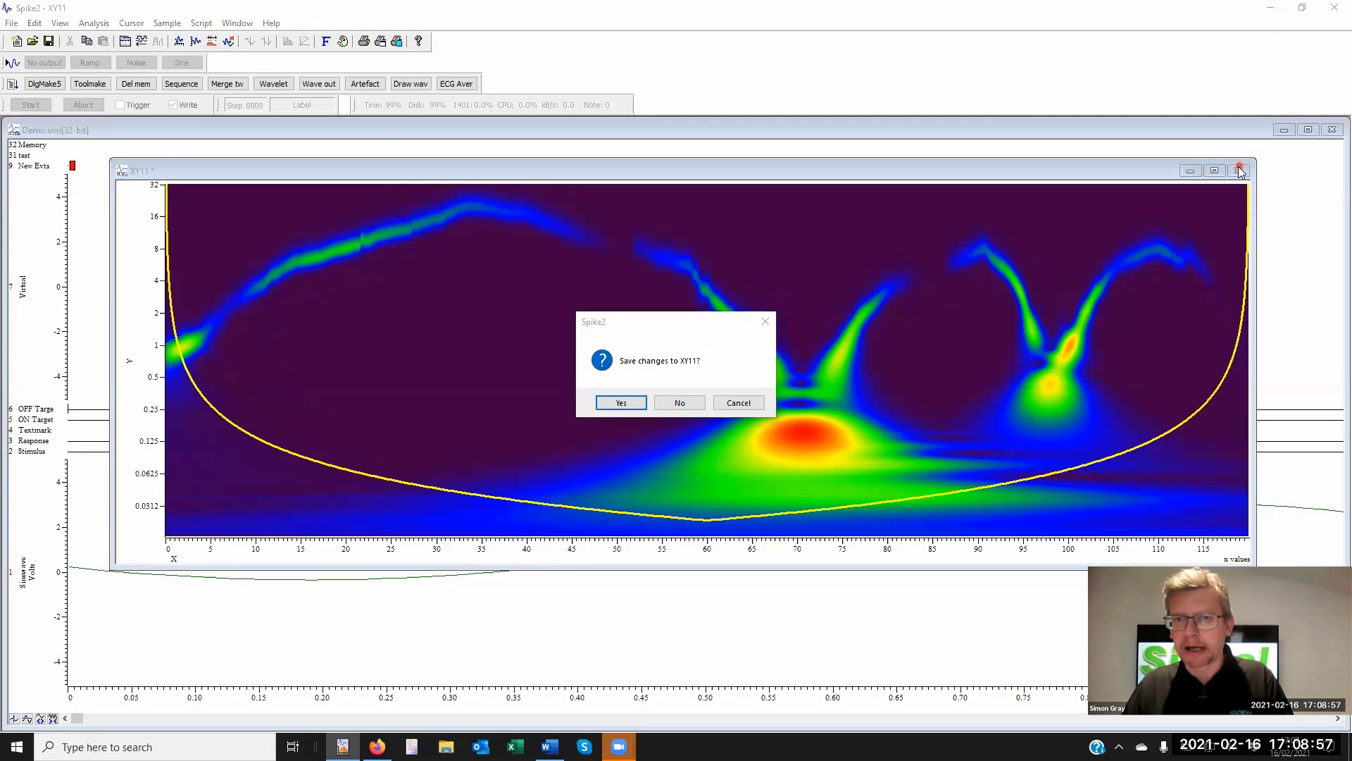
left_click(680, 404)
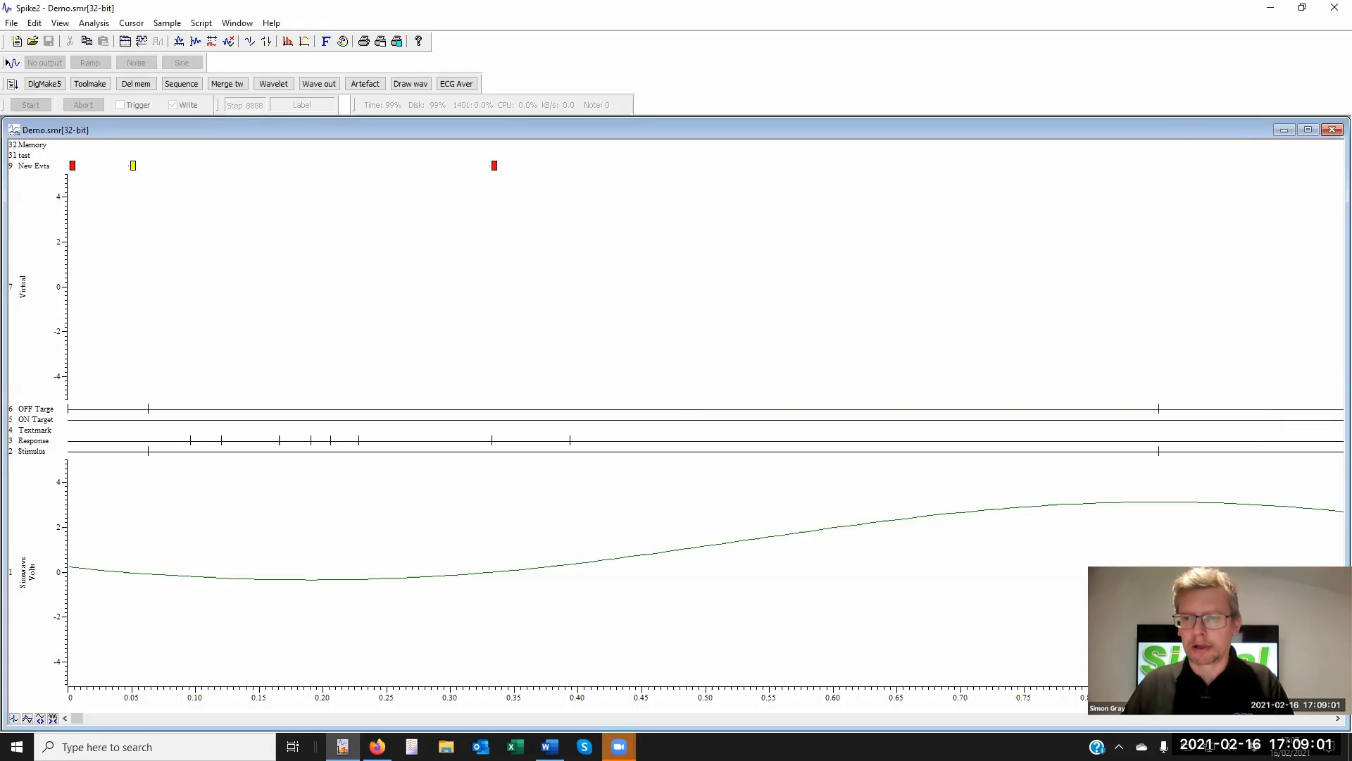
left_click_drag(766, 686, 81, 696)
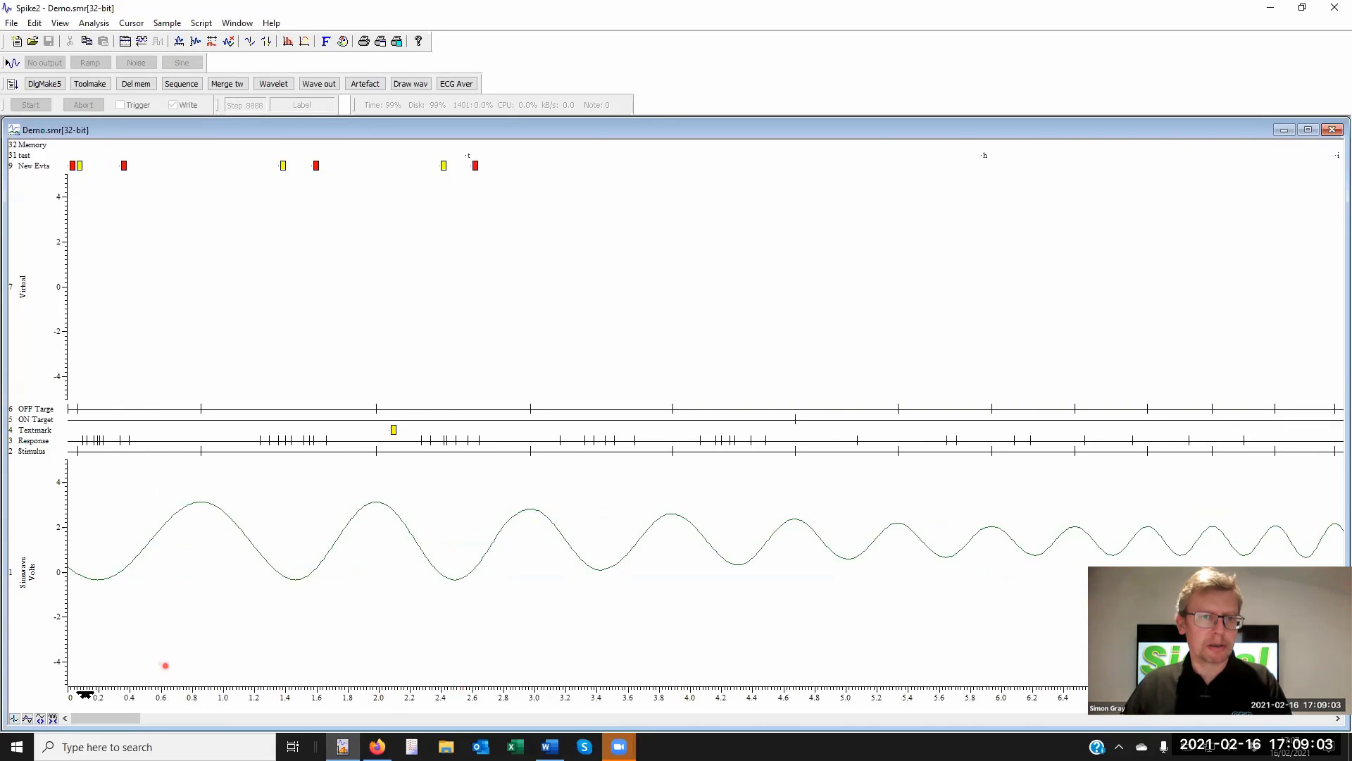
left_click(1332, 131)
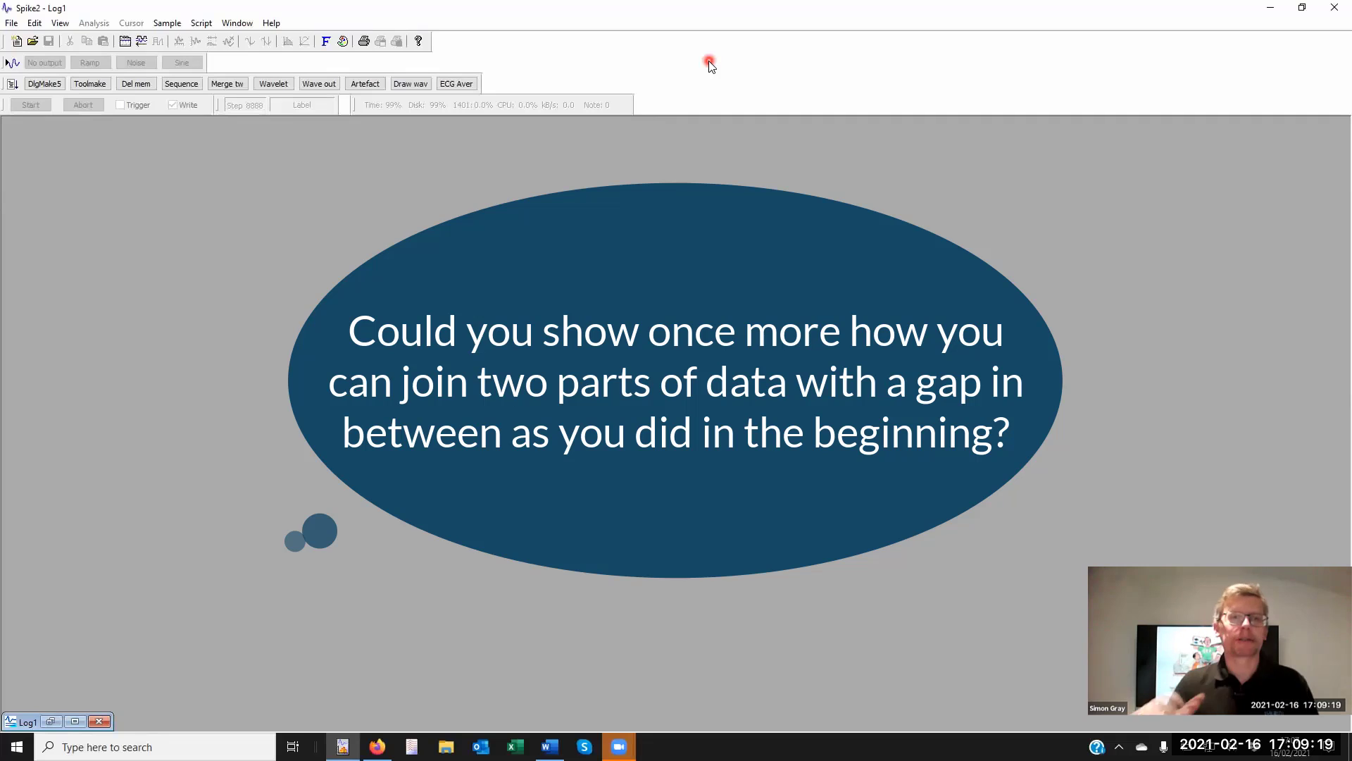
- Open the recent file Channels.smrx and display only the EMG channel, enlarged from about 39 seconds onward
left_click(10, 23)
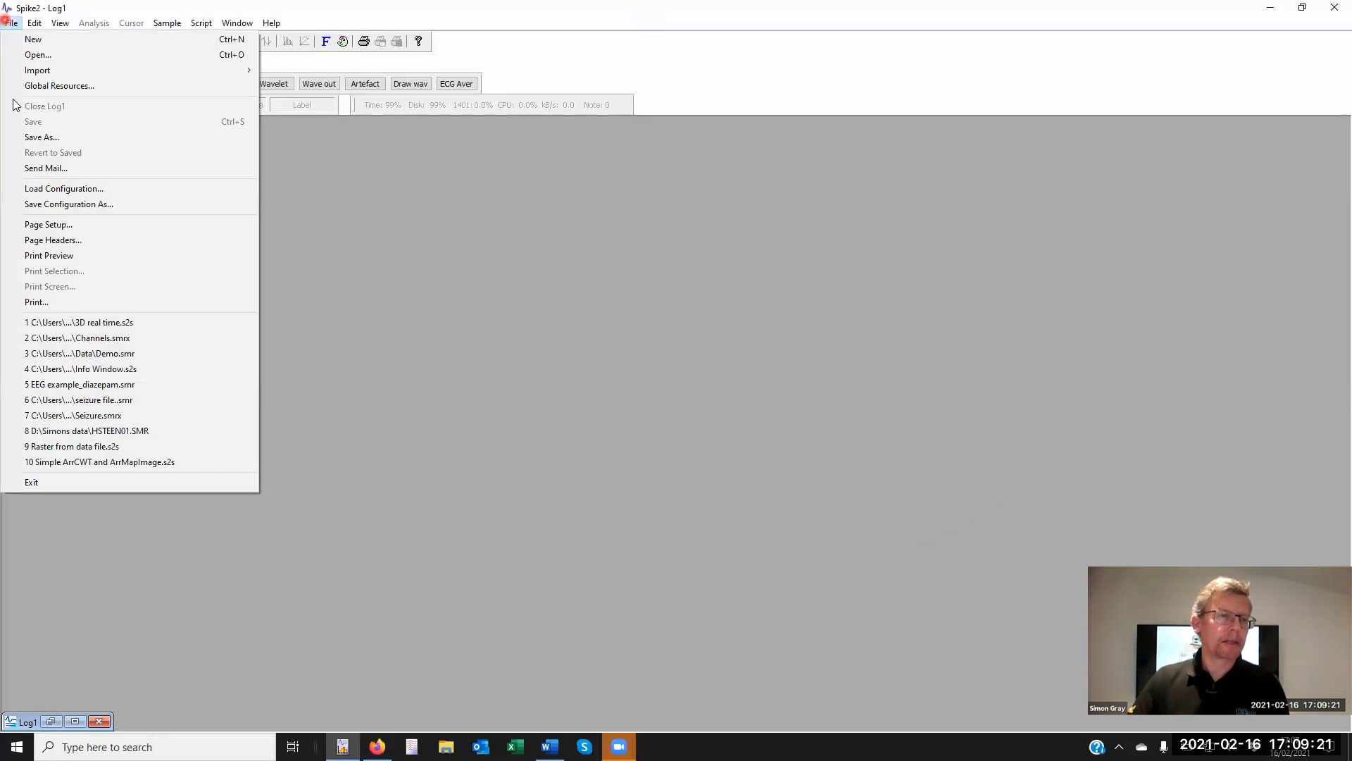
left_click(116, 334)
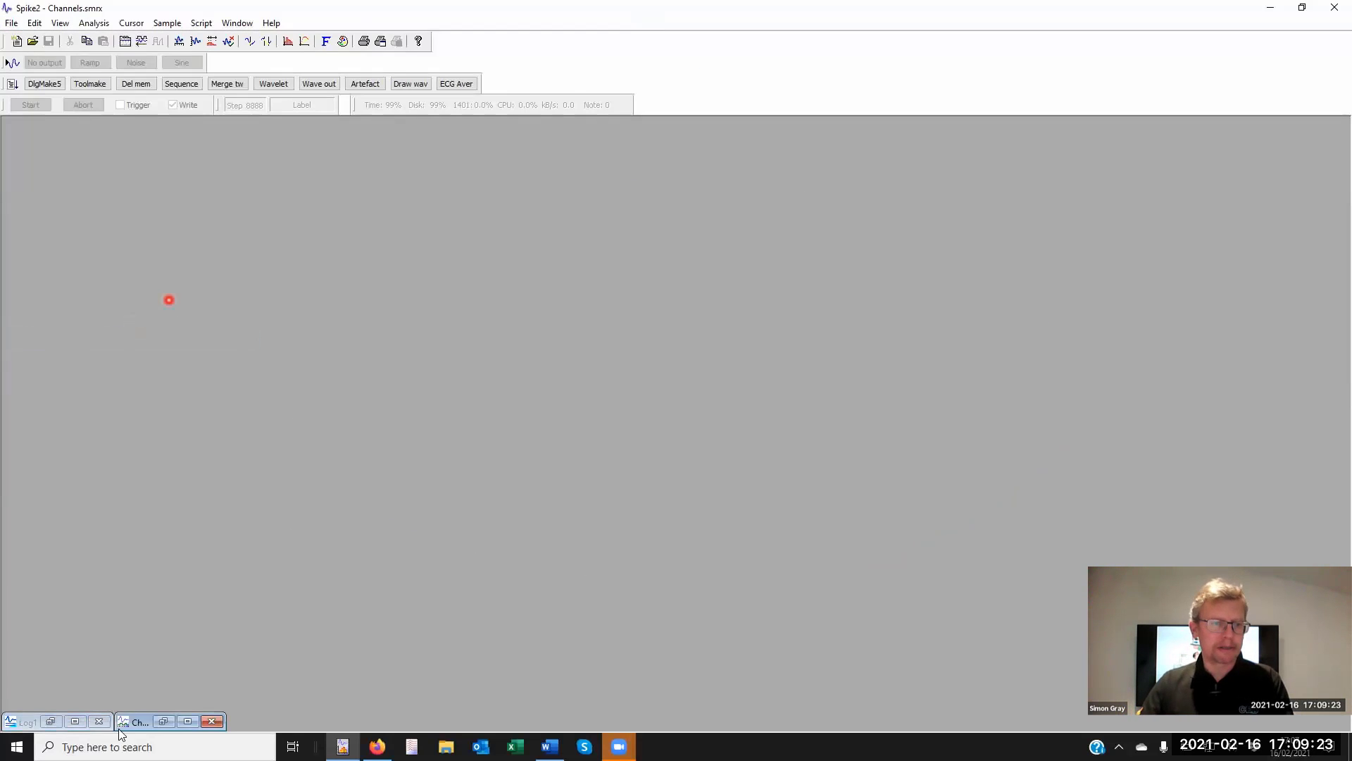
left_click(164, 721)
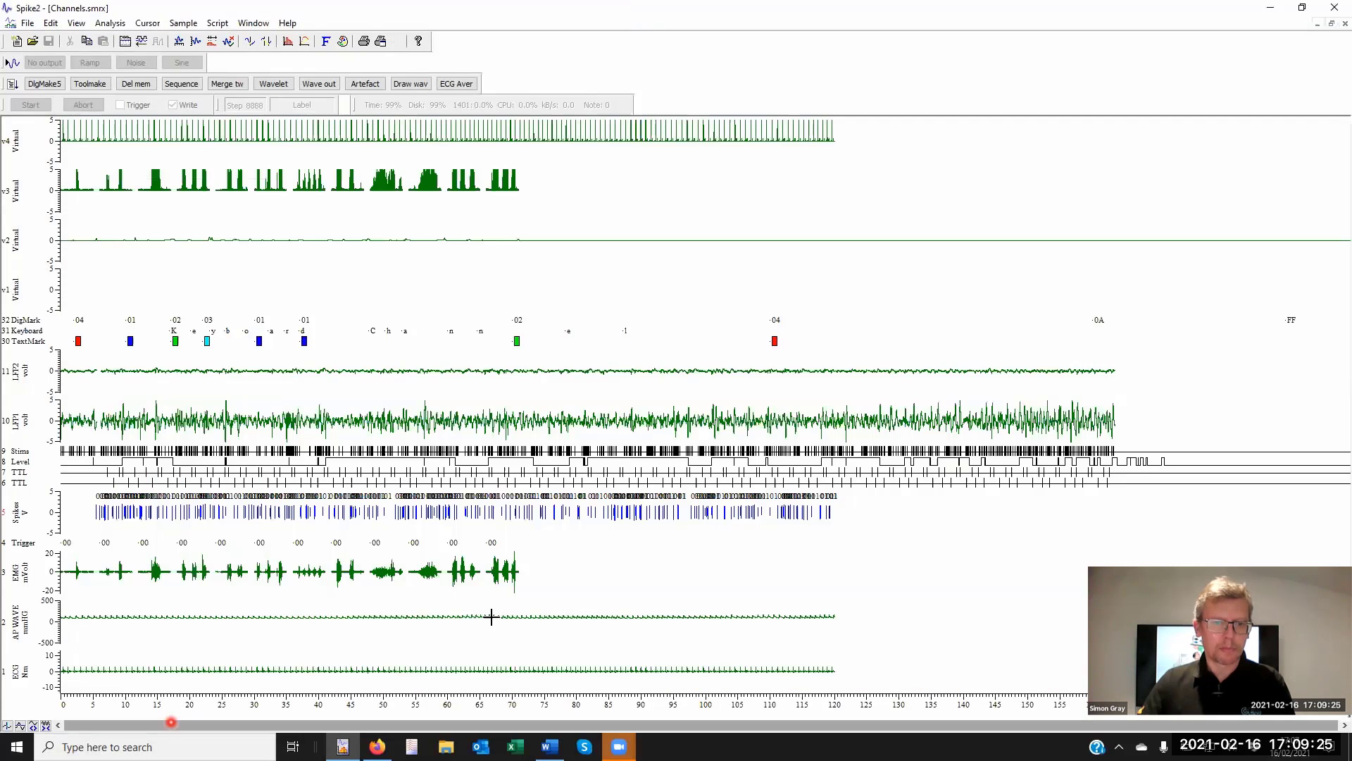
double_click(408, 573)
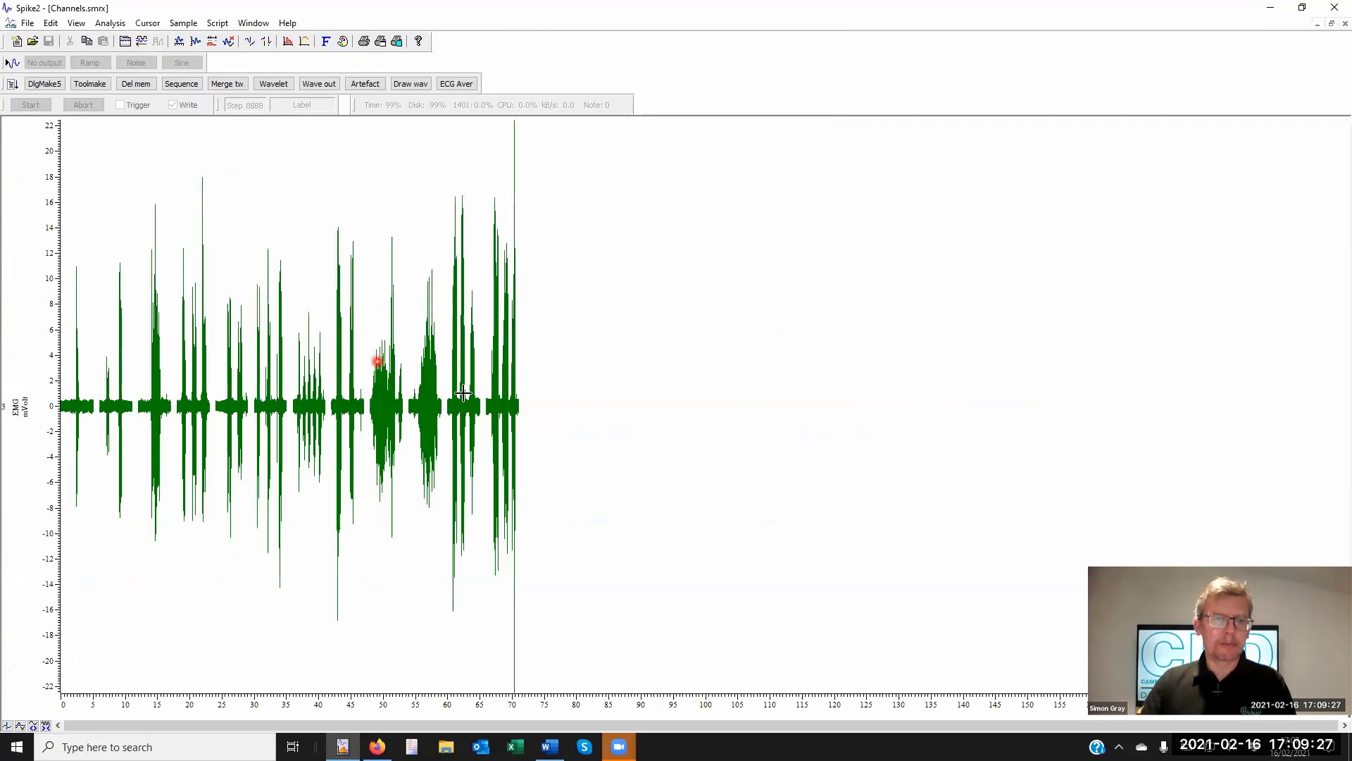
left_click_drag(490, 403, 311, 402)
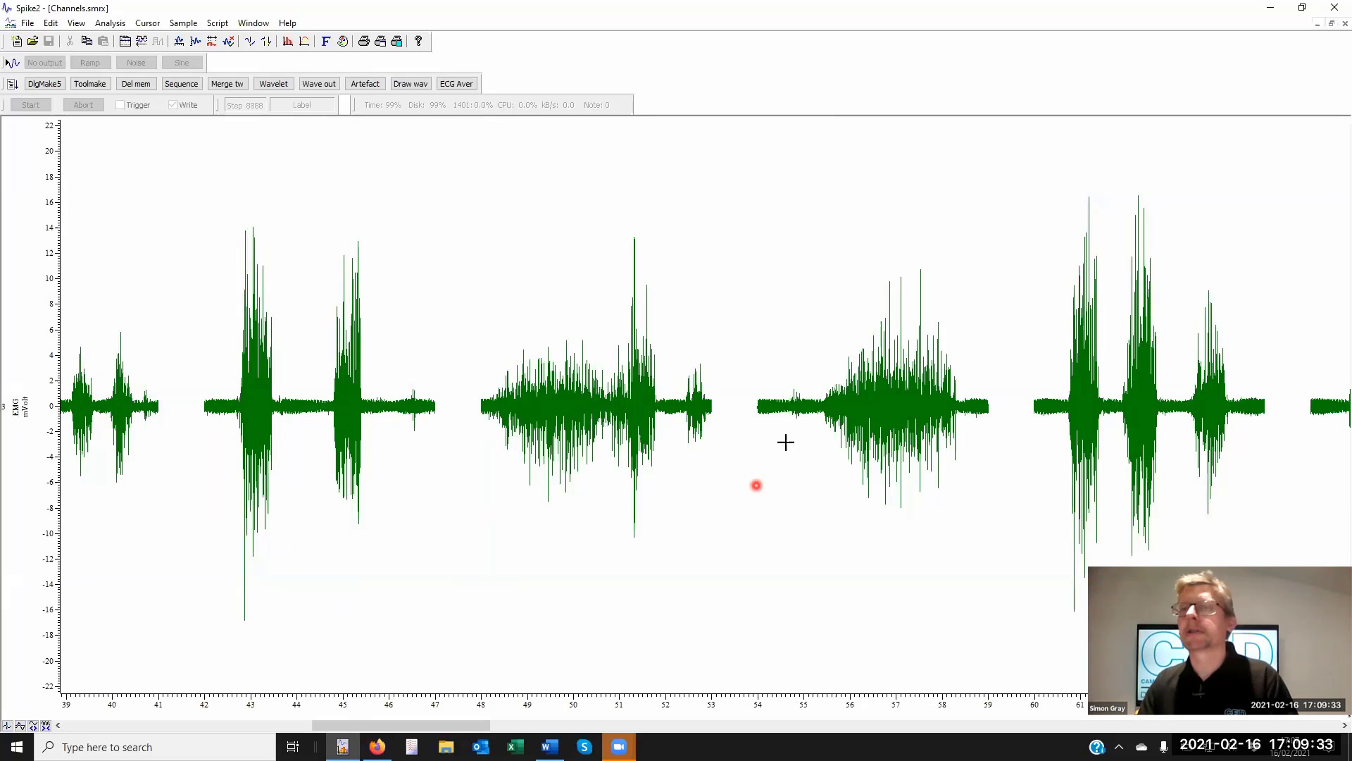
- Try a Fill gaps channel process with a fill value of 8 on the EMG channel, and clear it
right_click(876, 410)
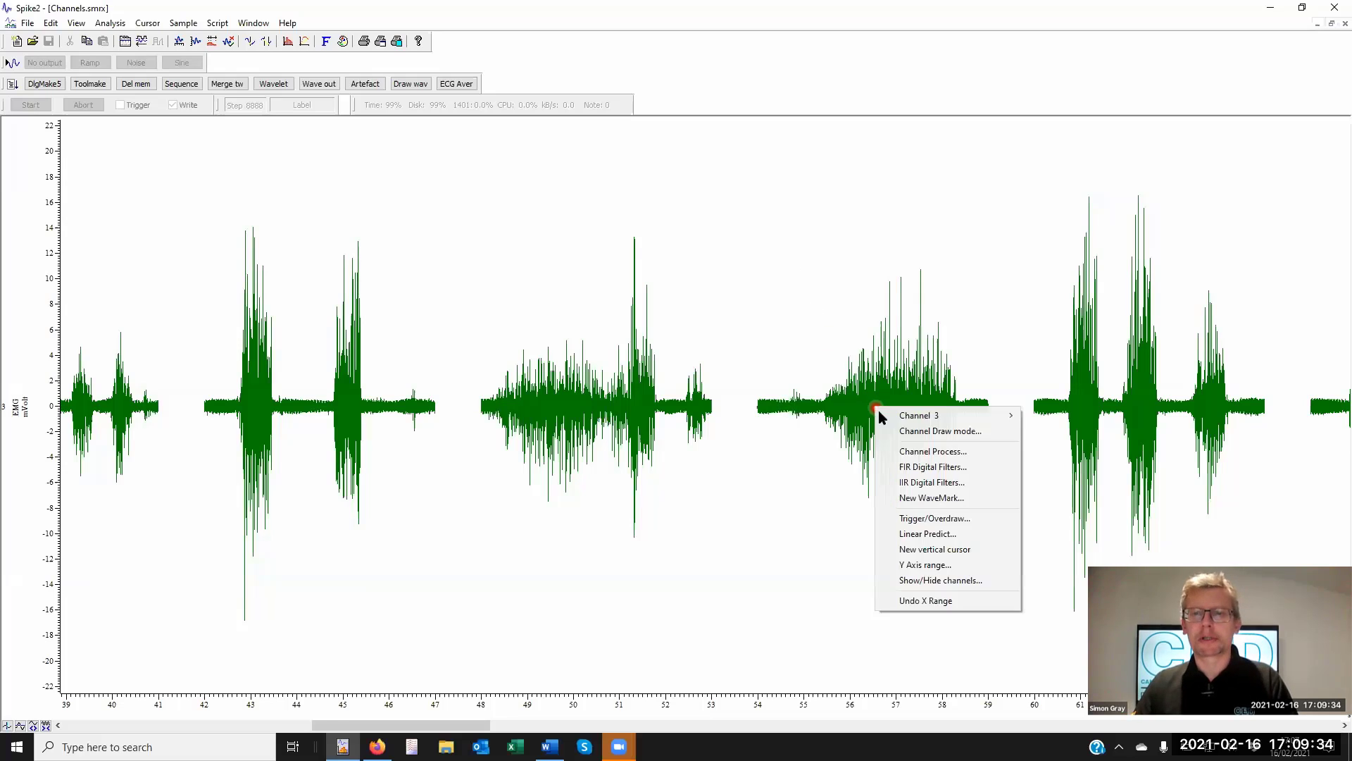
left_click(963, 452)
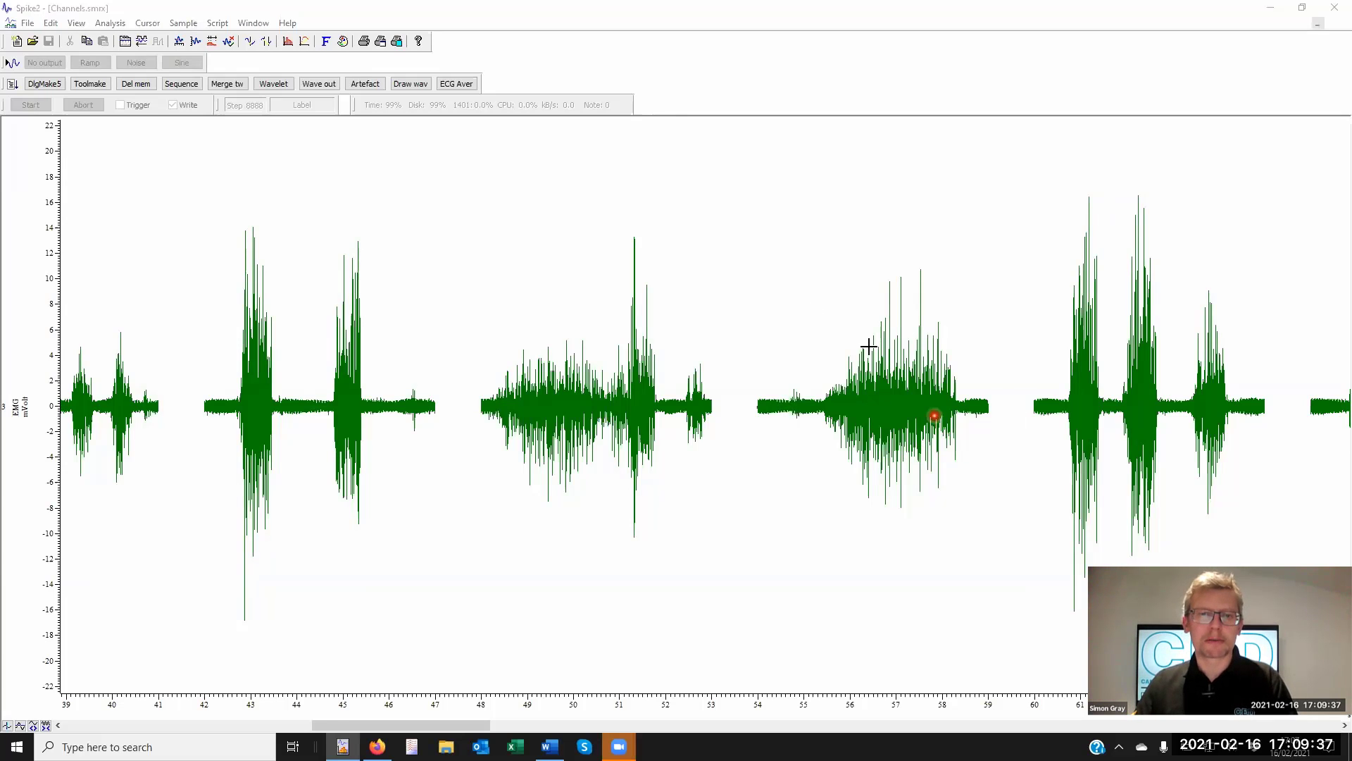
left_click(1096, 463)
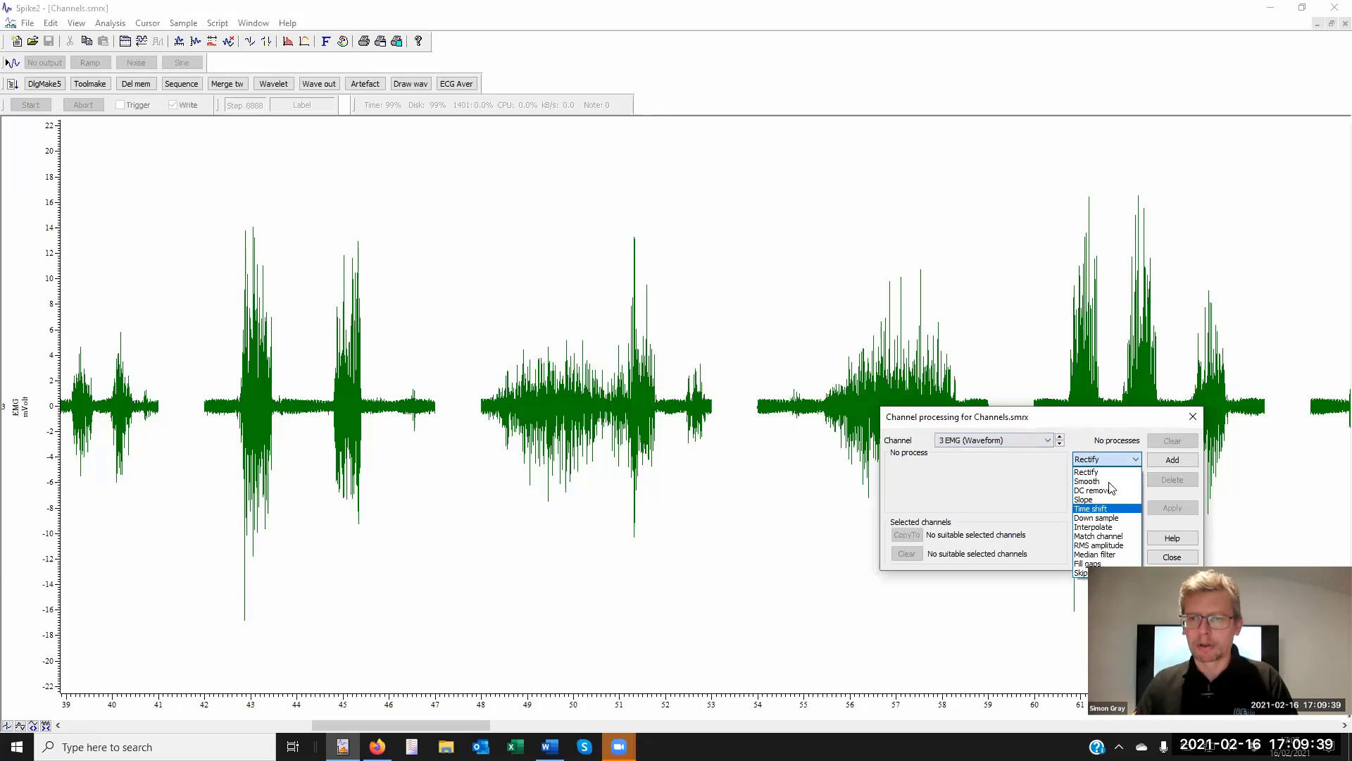
left_click(1108, 562)
left_click(1172, 459)
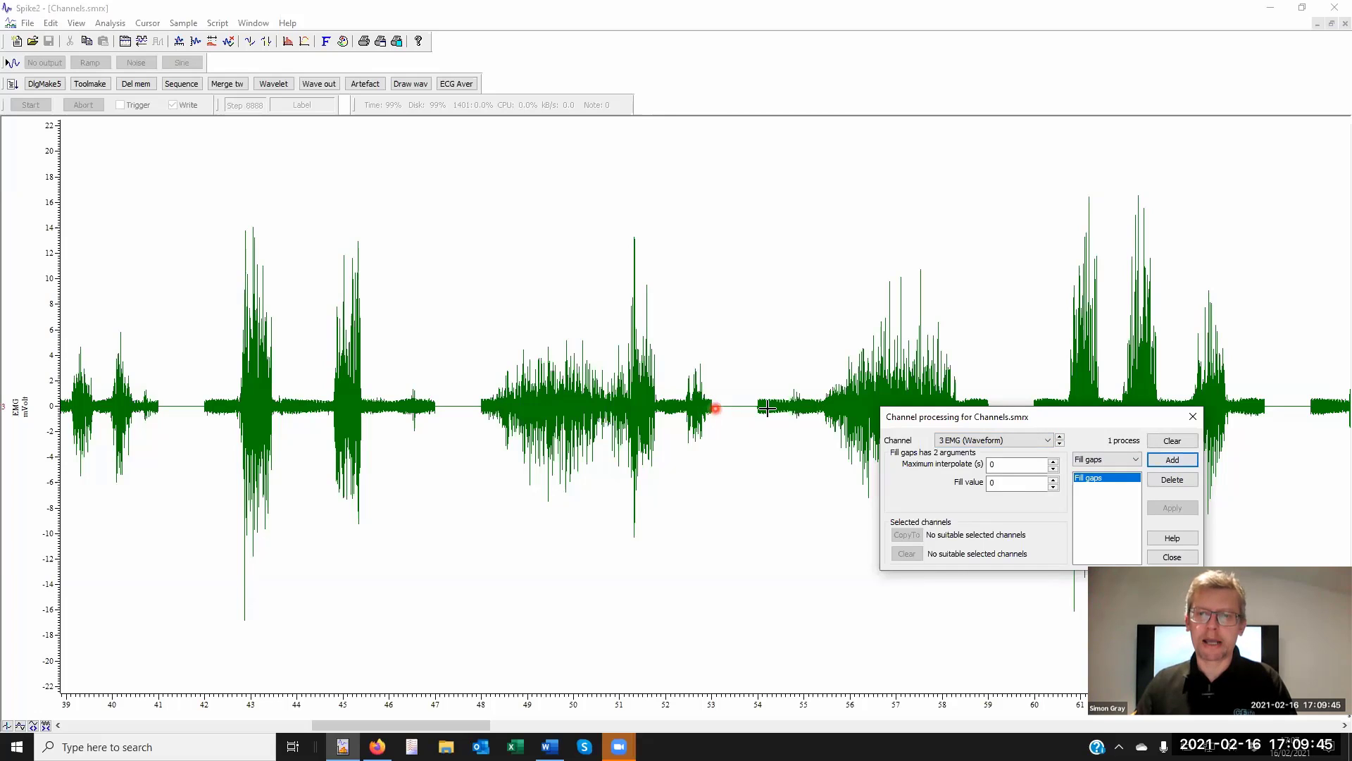
left_click(997, 481)
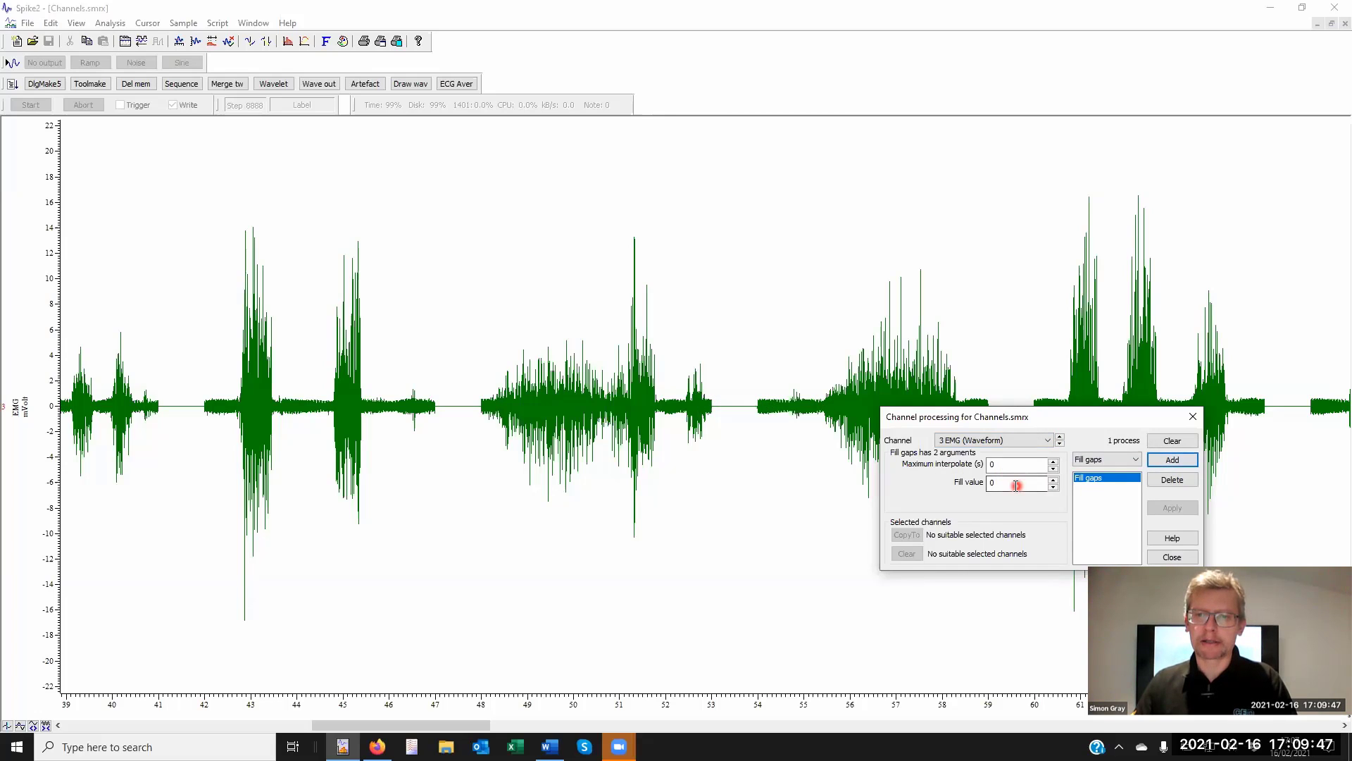
double_click(1016, 484)
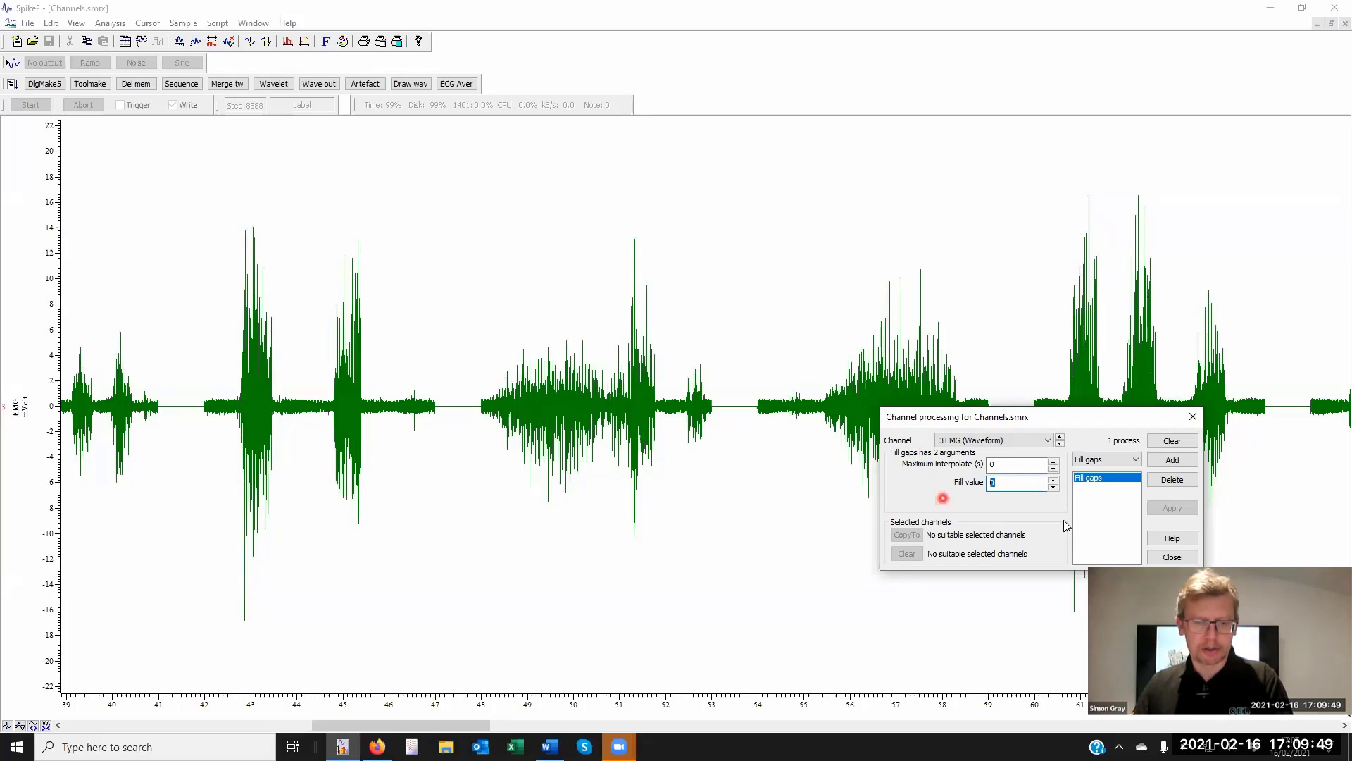
type("8")
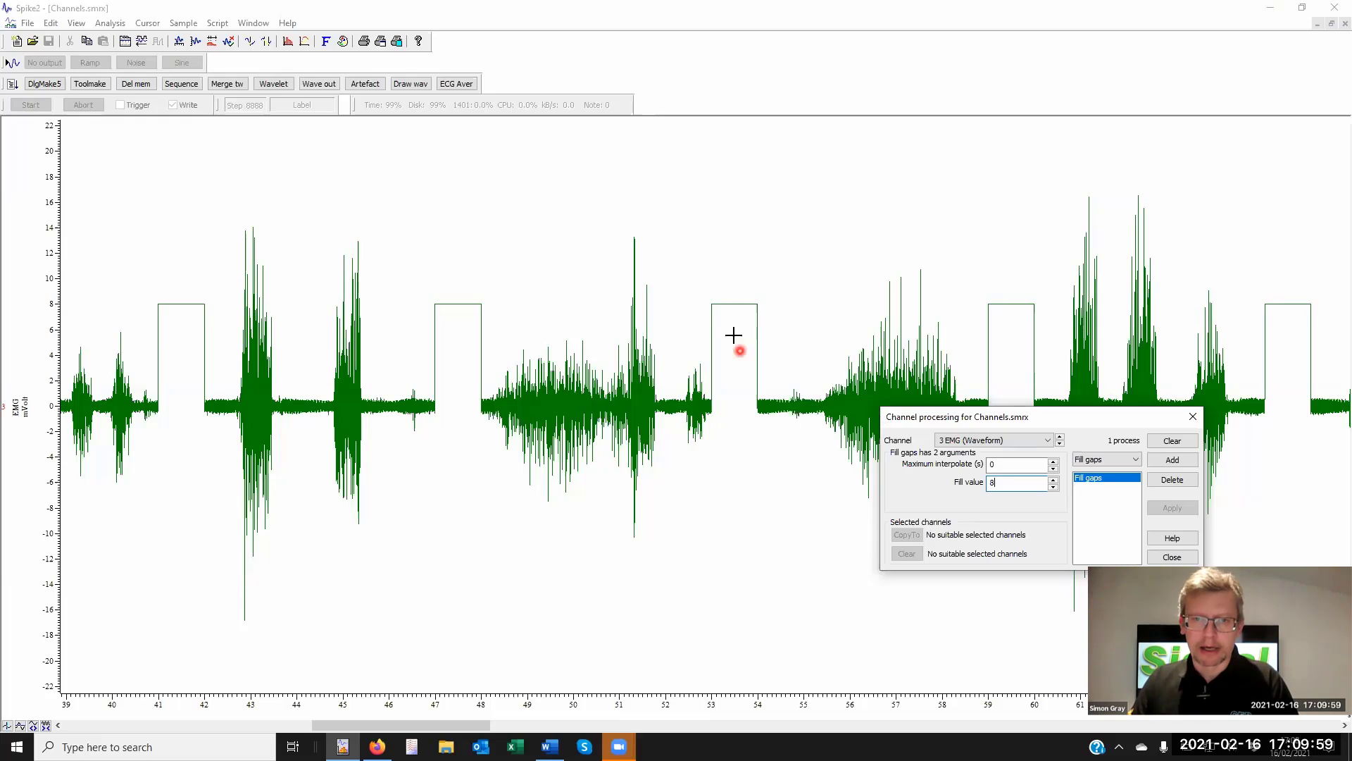
left_click(1172, 441)
left_click(1192, 416)
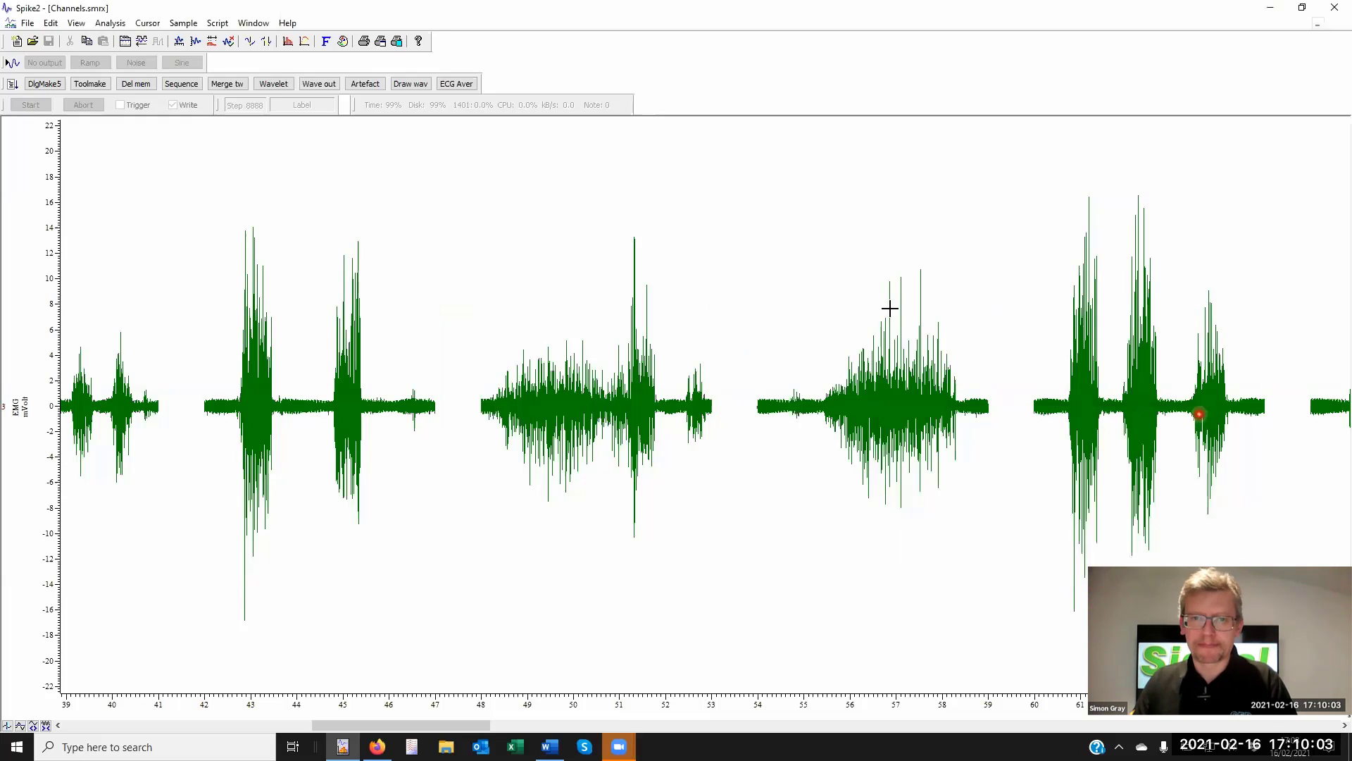
- Add vertical cursors 1 and 2 and place them at the edges of the EMG gap between about 53 and 54 seconds
key("ctrl+1")
key("ctrl+2")
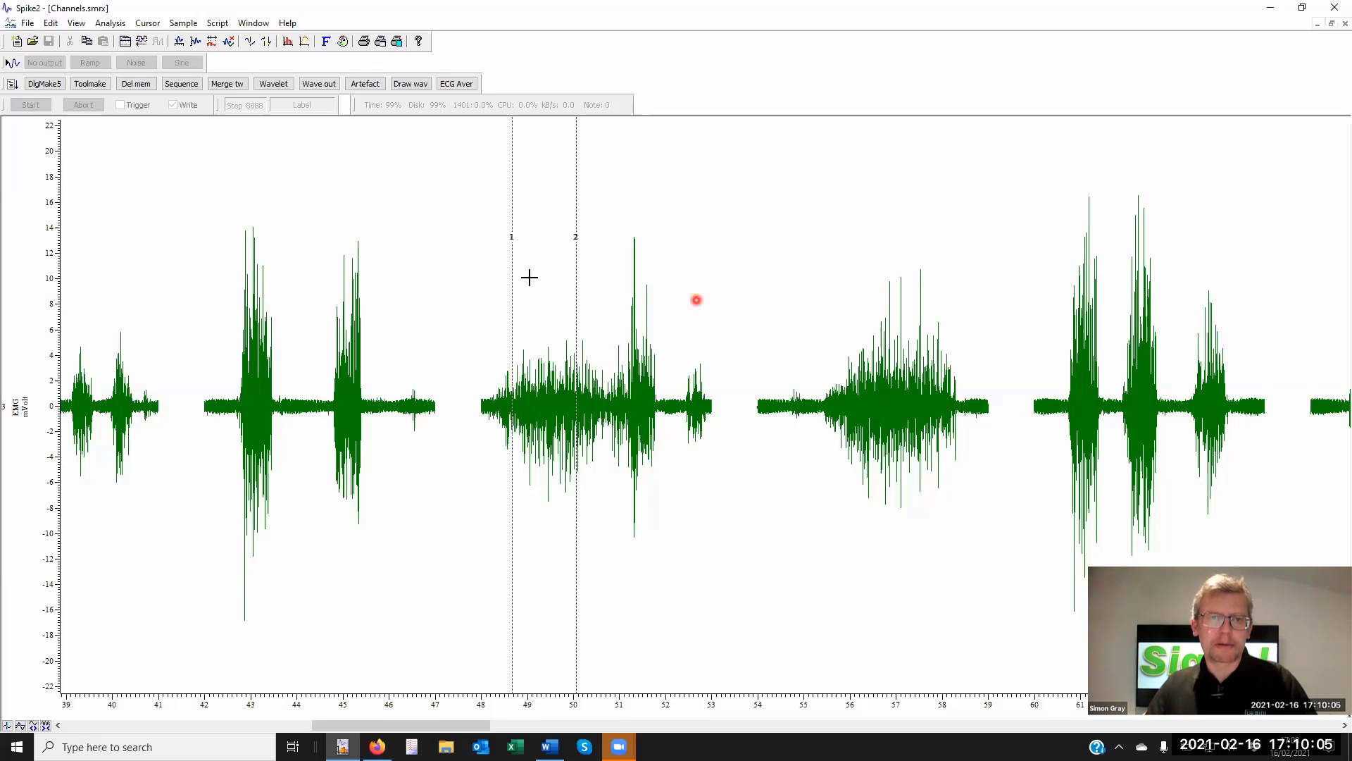
left_click_drag(511, 291, 708, 293)
left_click(575, 266)
left_click_drag(575, 282, 759, 306)
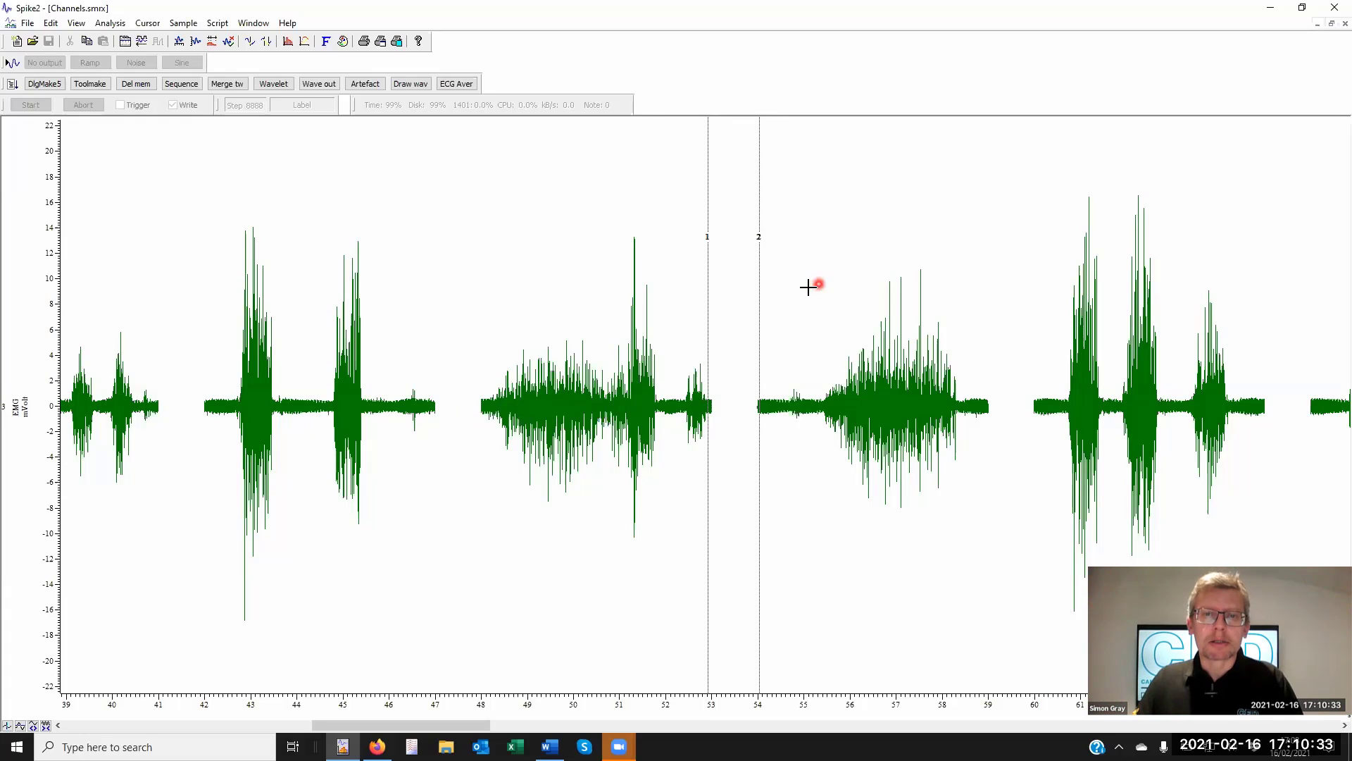
- Create a Waveform memory buffer with settings copied from channel 3 EMG and proceed to its data import
left_click(110, 23)
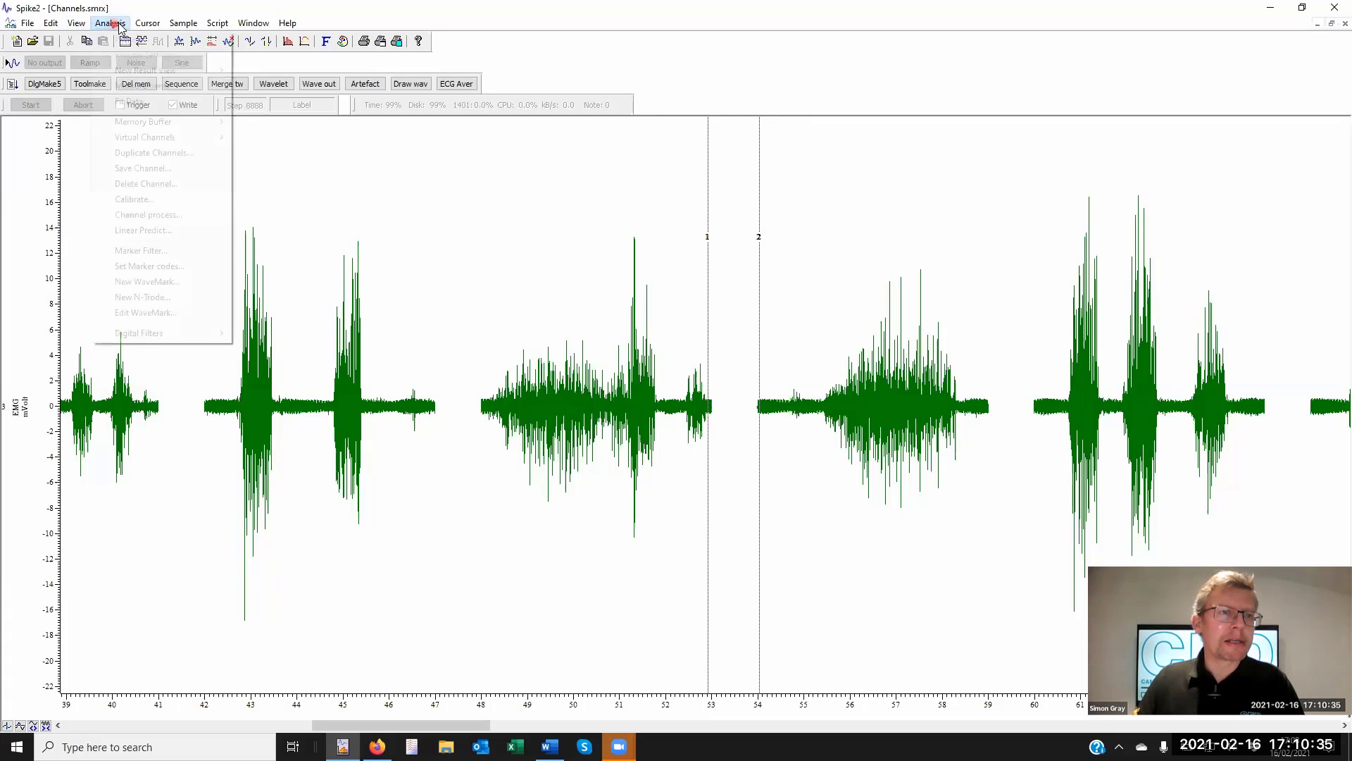
mouse_move(171, 124)
left_click(303, 125)
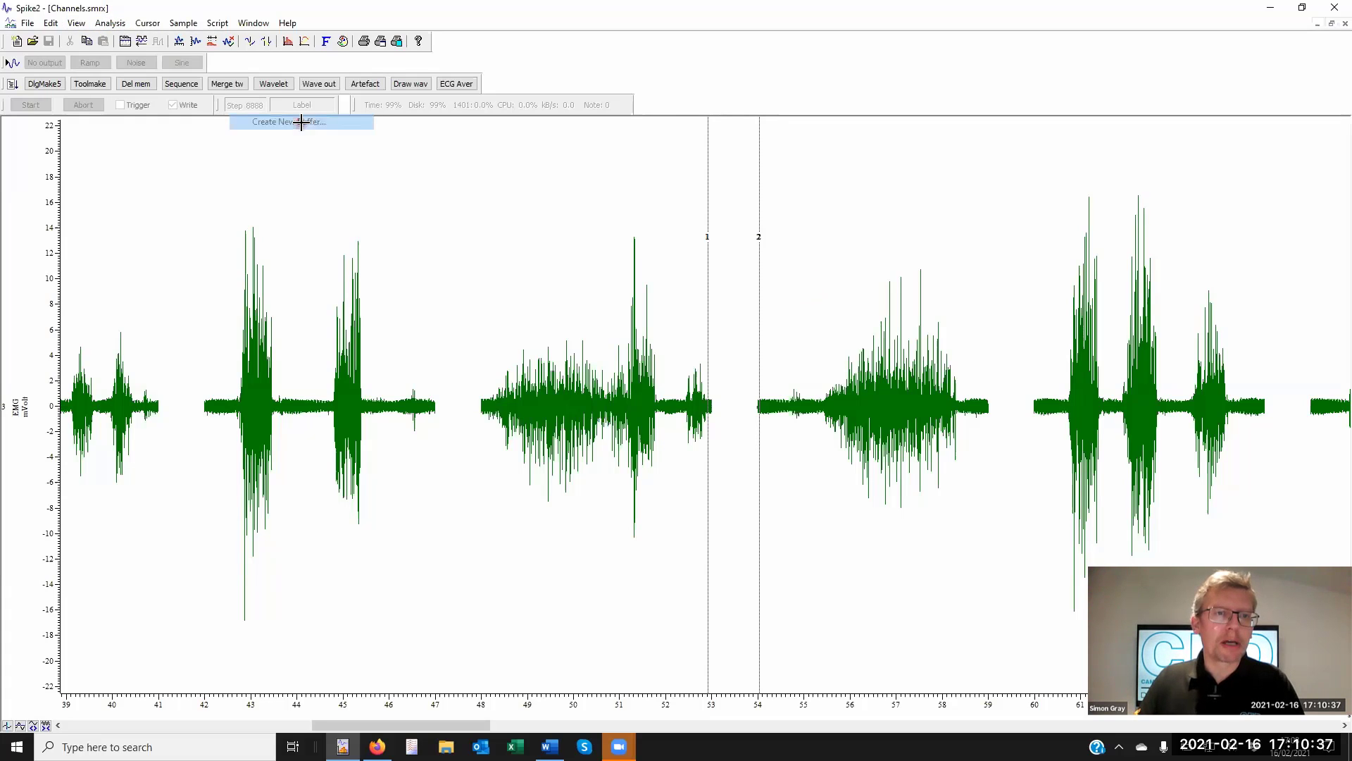
left_click(691, 392)
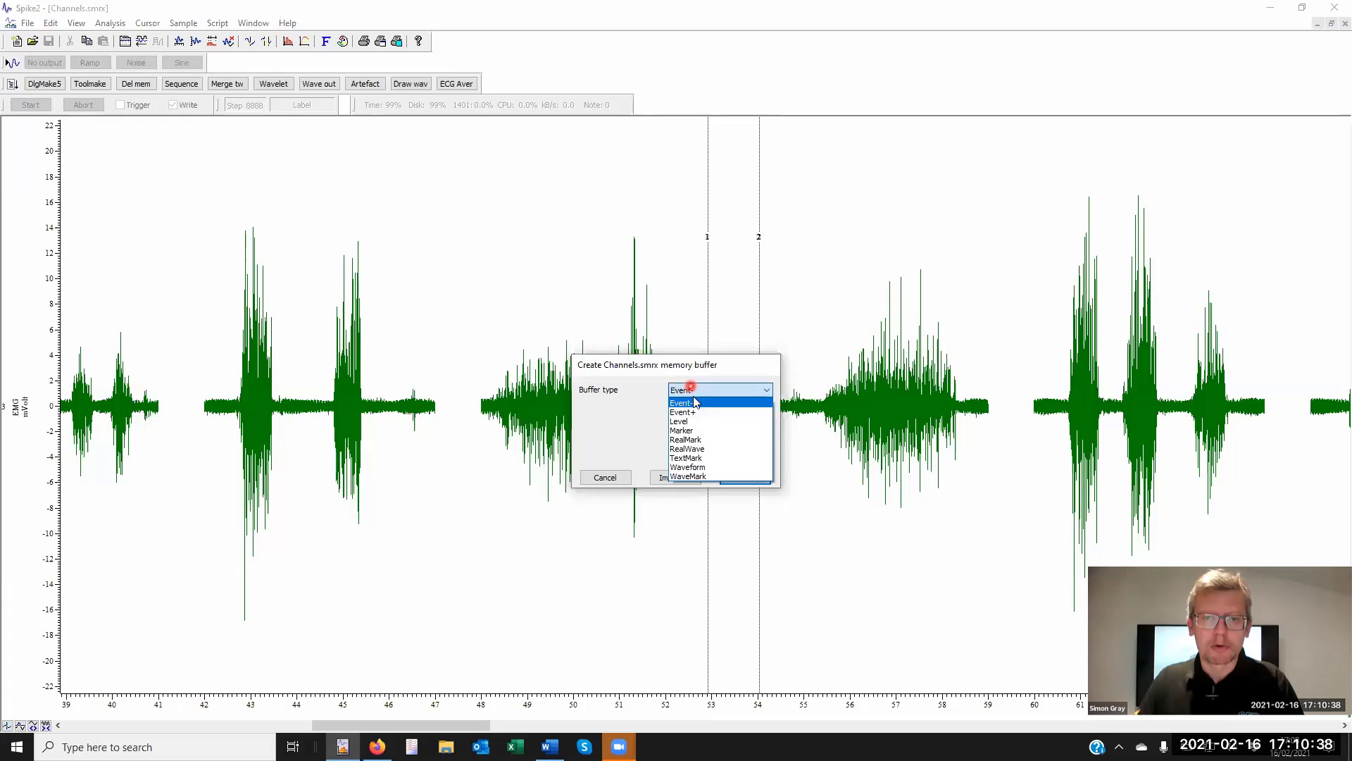
left_click(710, 467)
left_click_drag(645, 367, 448, 127)
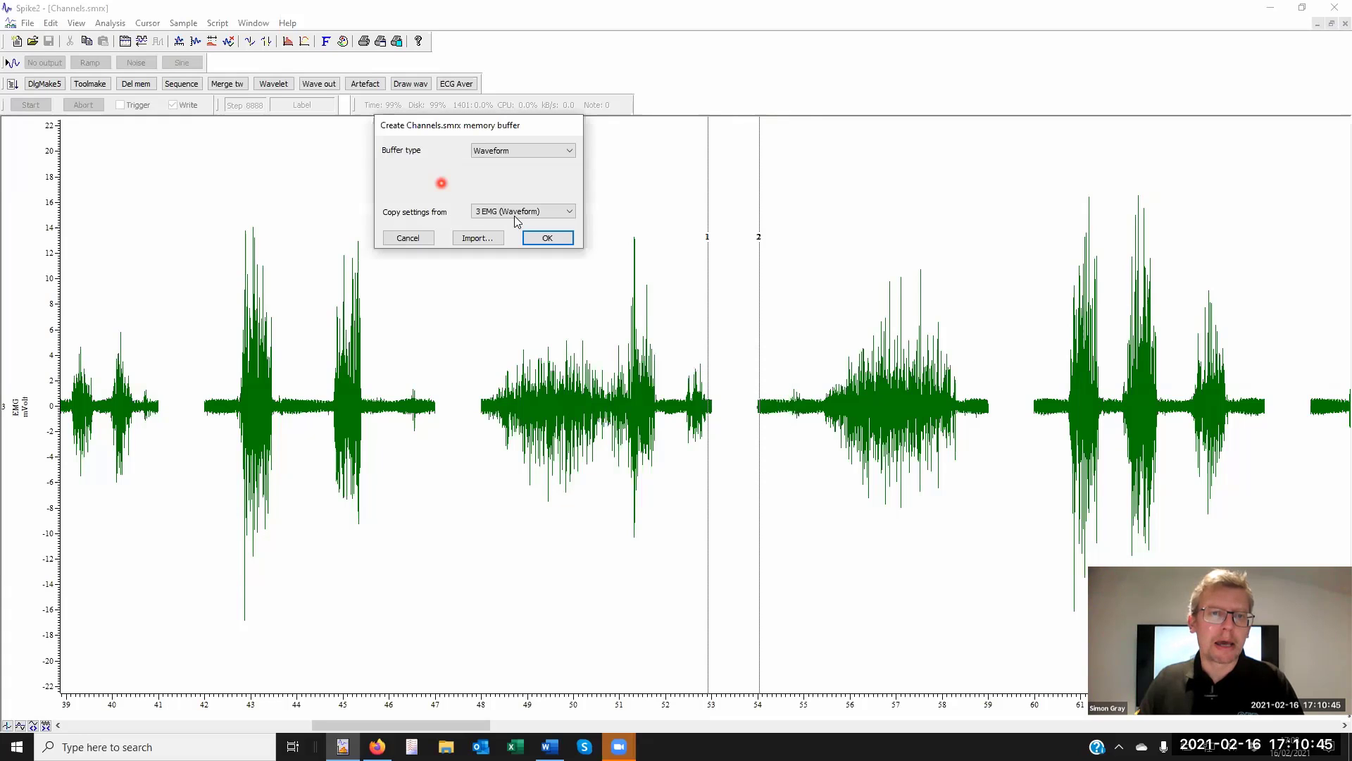
left_click(515, 211)
left_click(521, 189)
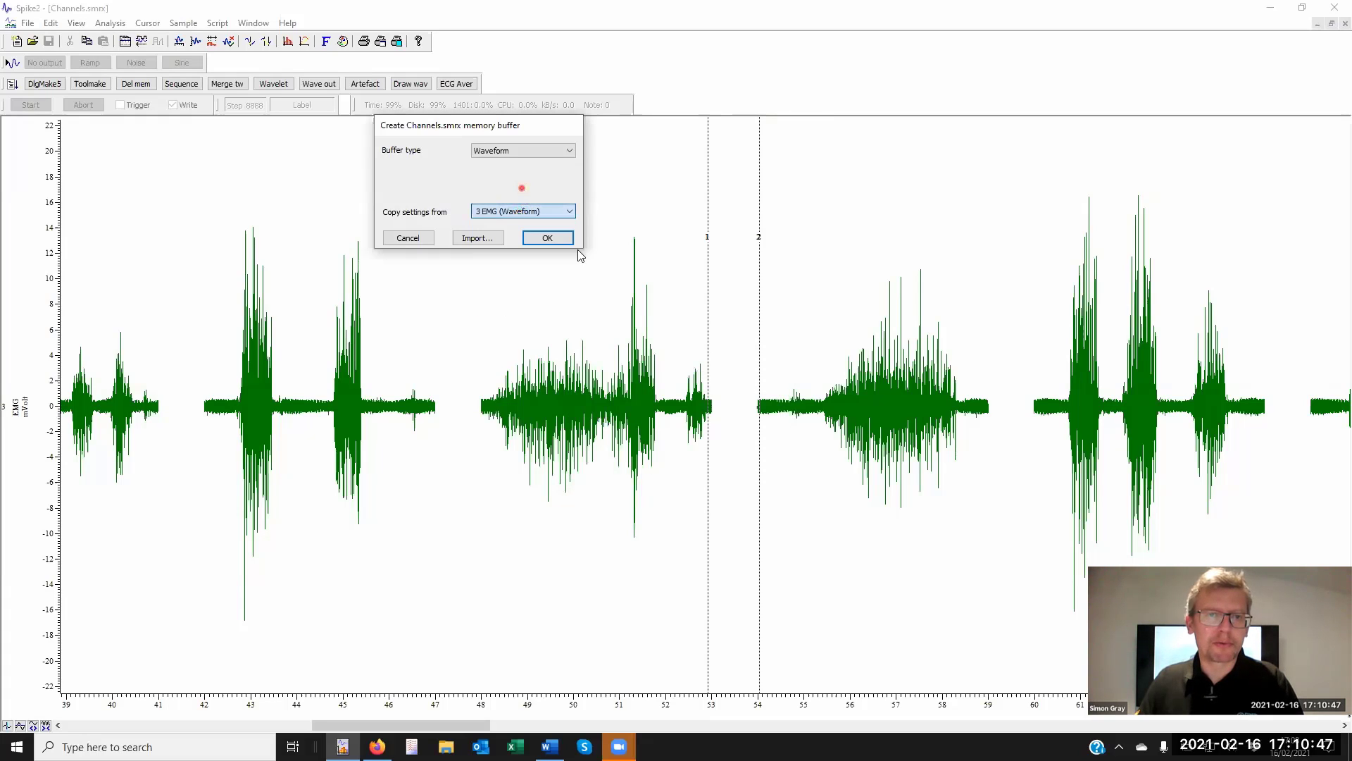
left_click(479, 239)
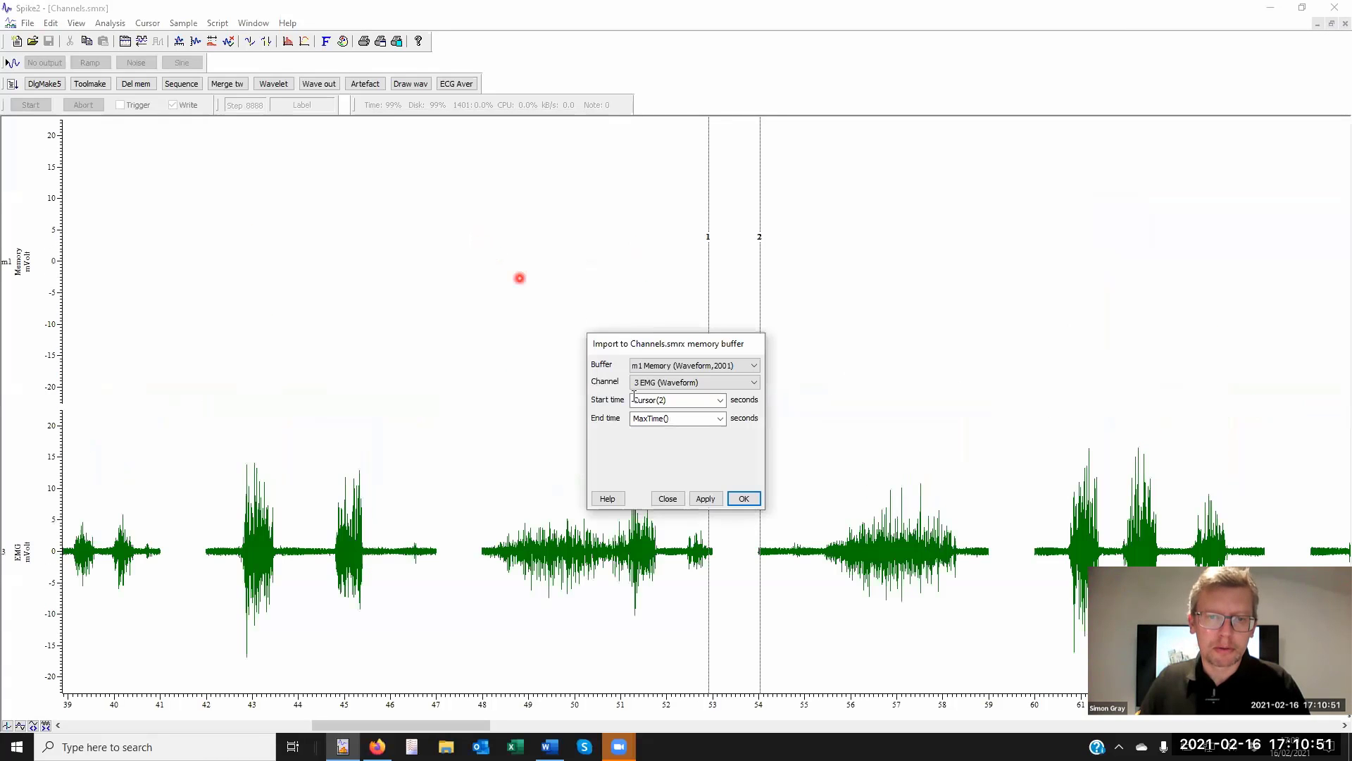
- Import the EMG data from 0.0 to Cursor(1) into the memory buffer
left_click(720, 400)
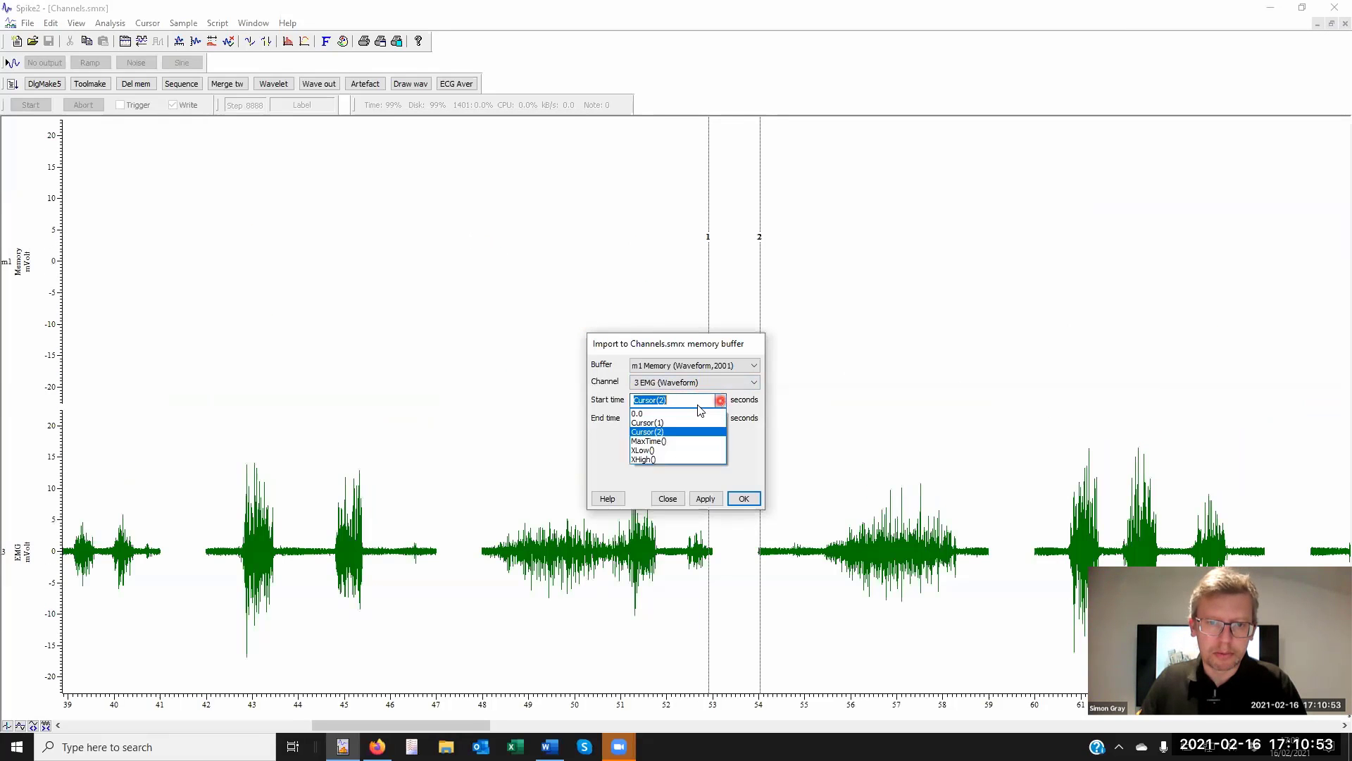
left_click(637, 413)
left_click(720, 418)
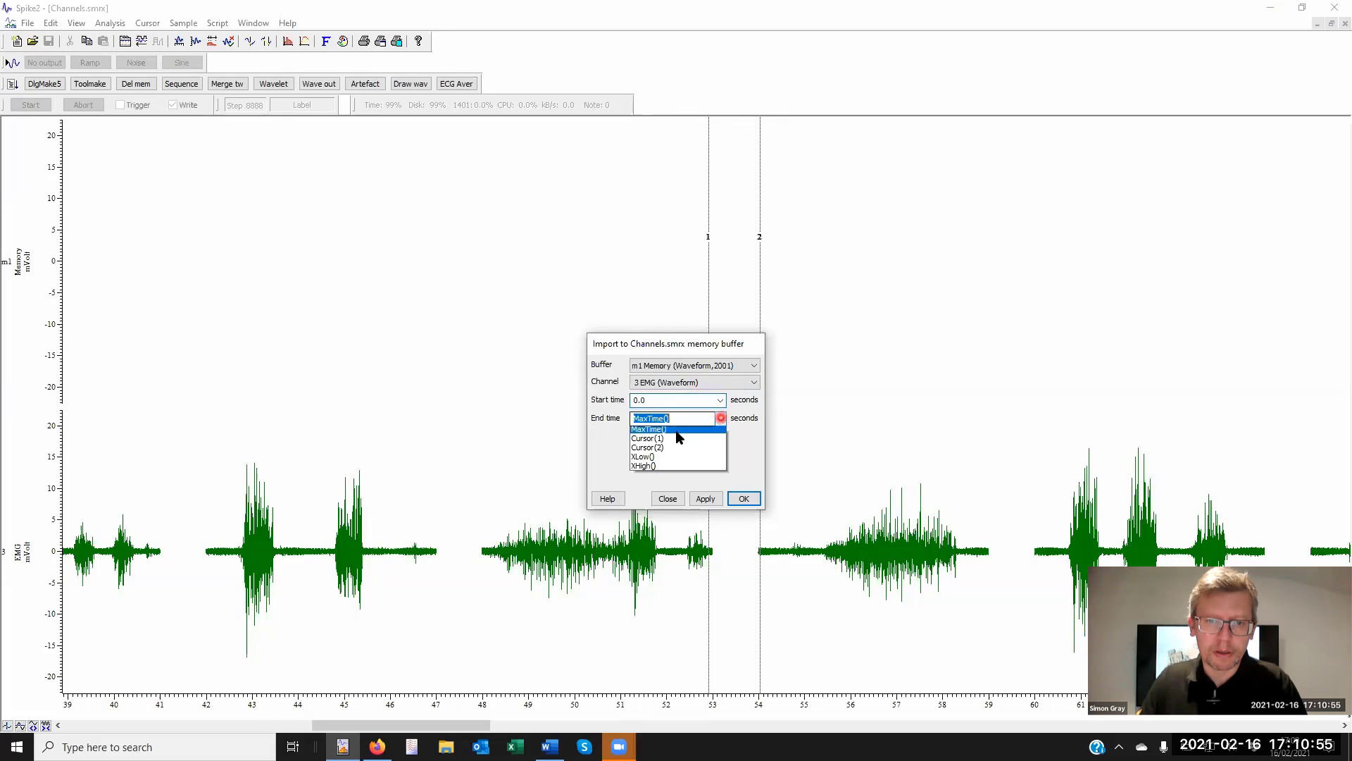
left_click(666, 439)
left_click(705, 498)
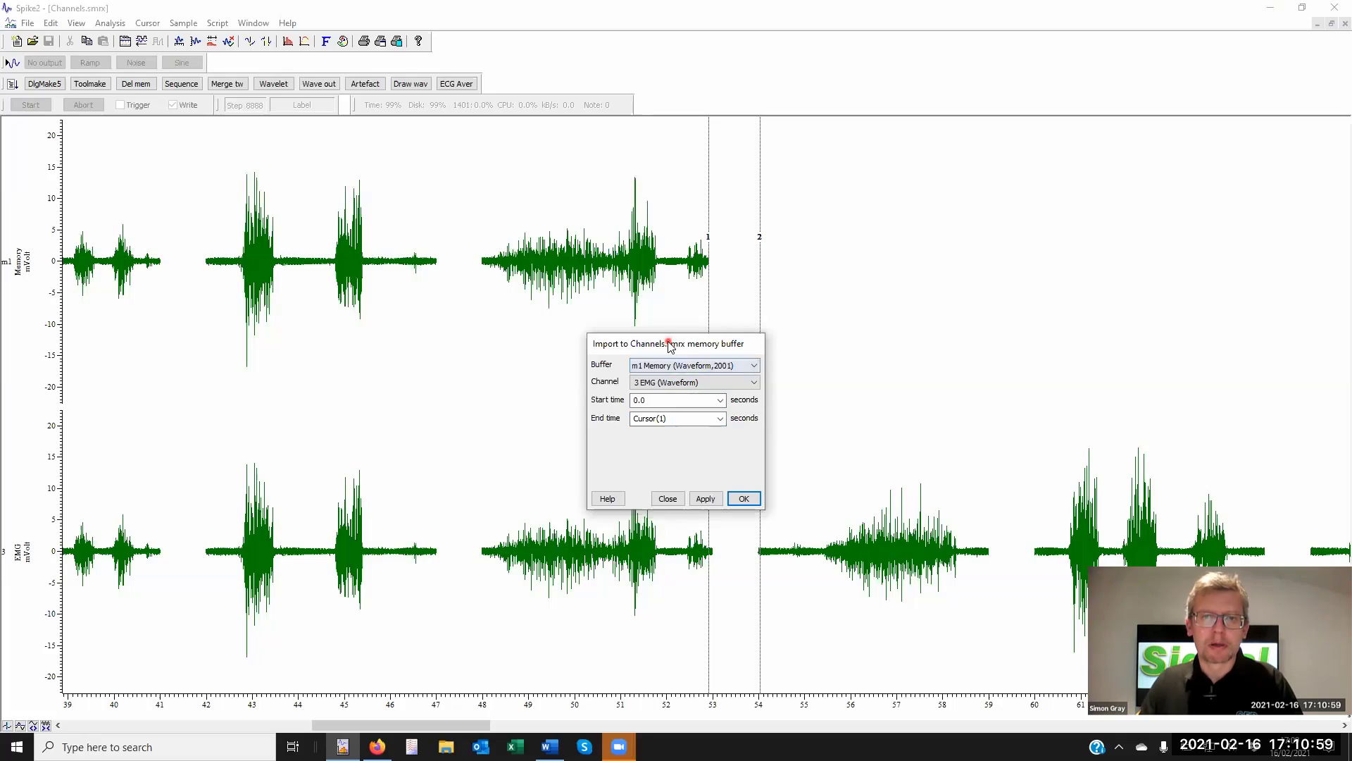
- Move the import dialog clear of the traces and measure the time difference between cursors 1 and 2
left_click_drag(669, 343, 1033, 155)
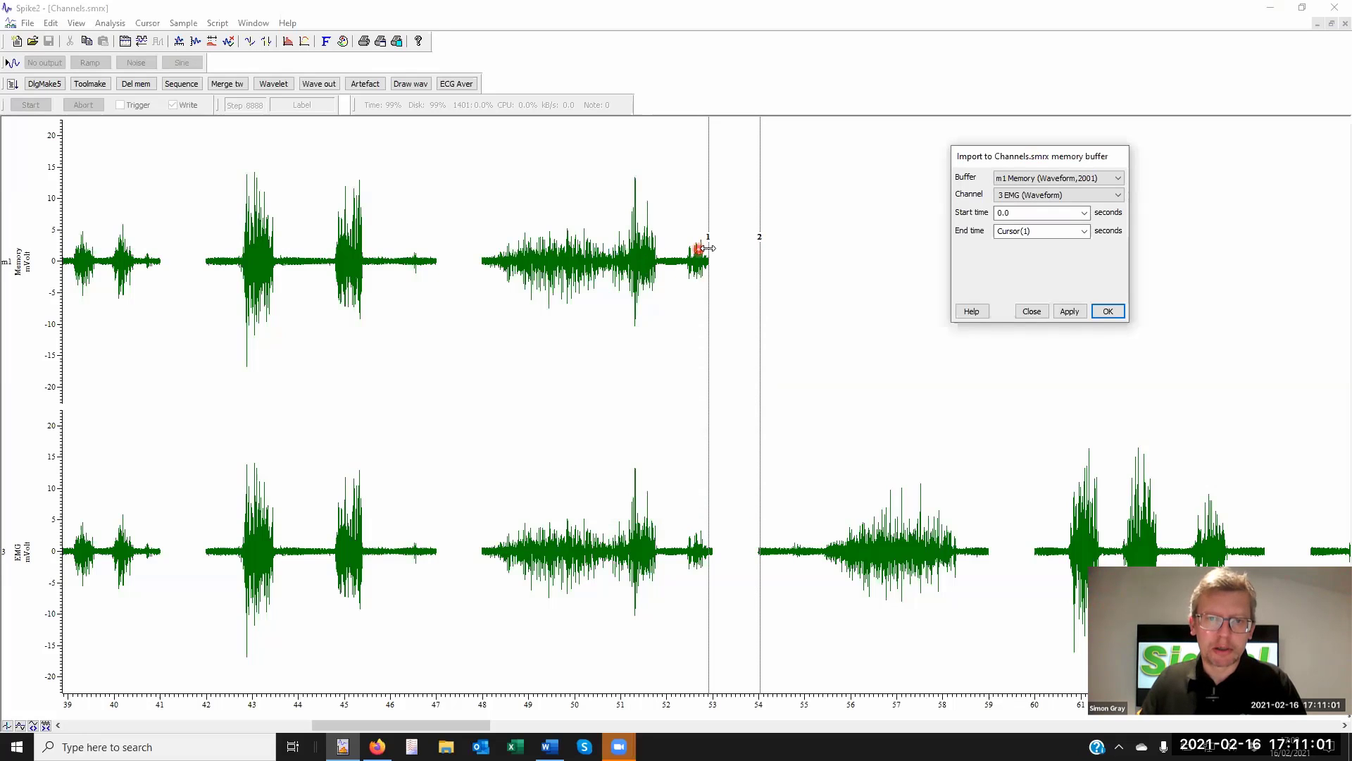
left_click(266, 41)
left_click(1069, 50)
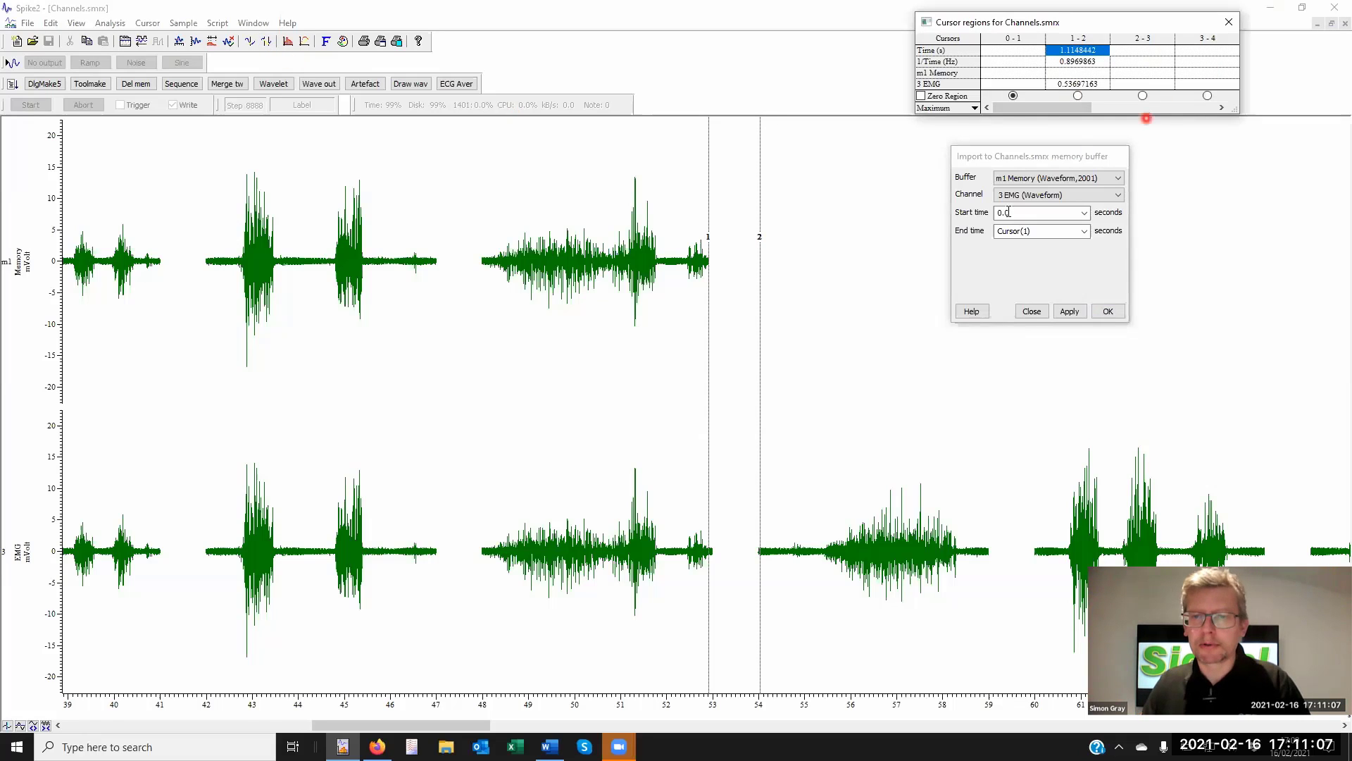
- Add a Time shift process of -1.1148442 seconds to channel 3 EMG
right_click(898, 528)
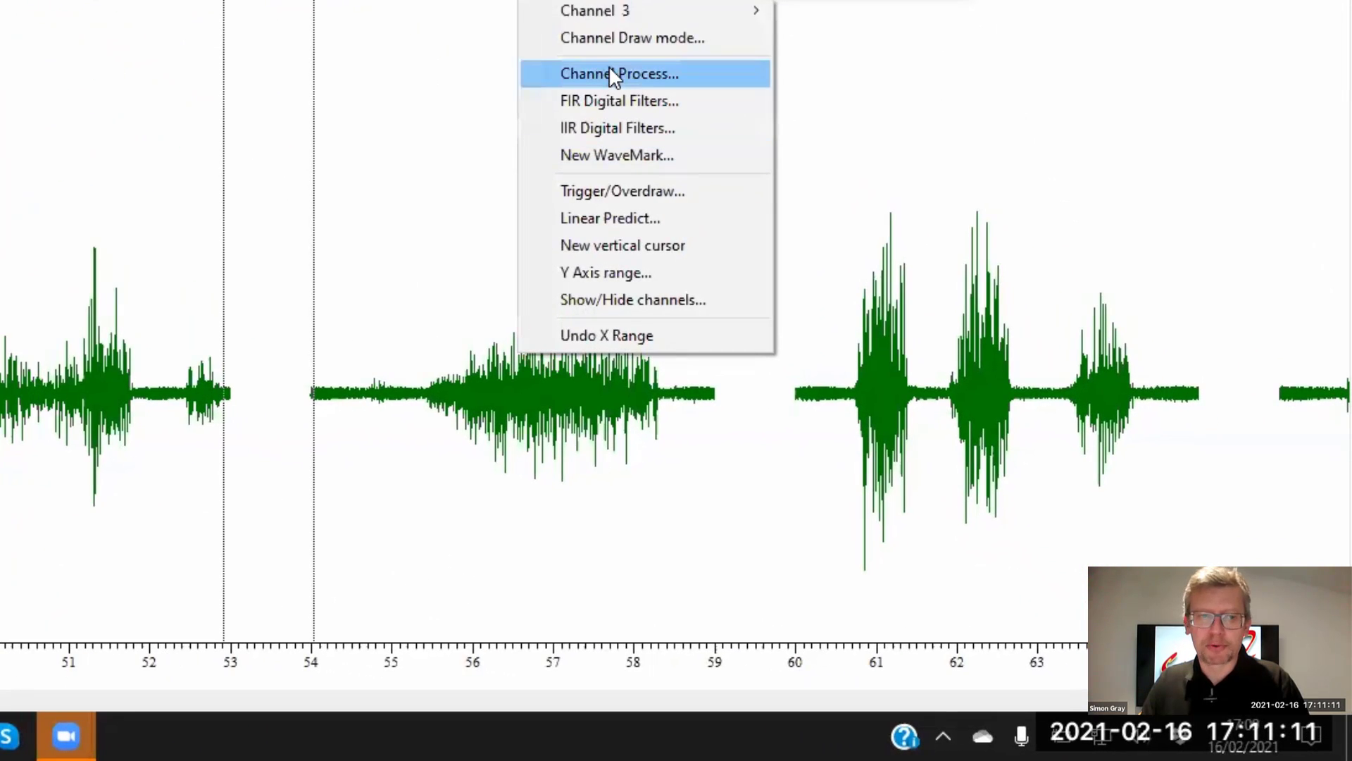
left_click(610, 69)
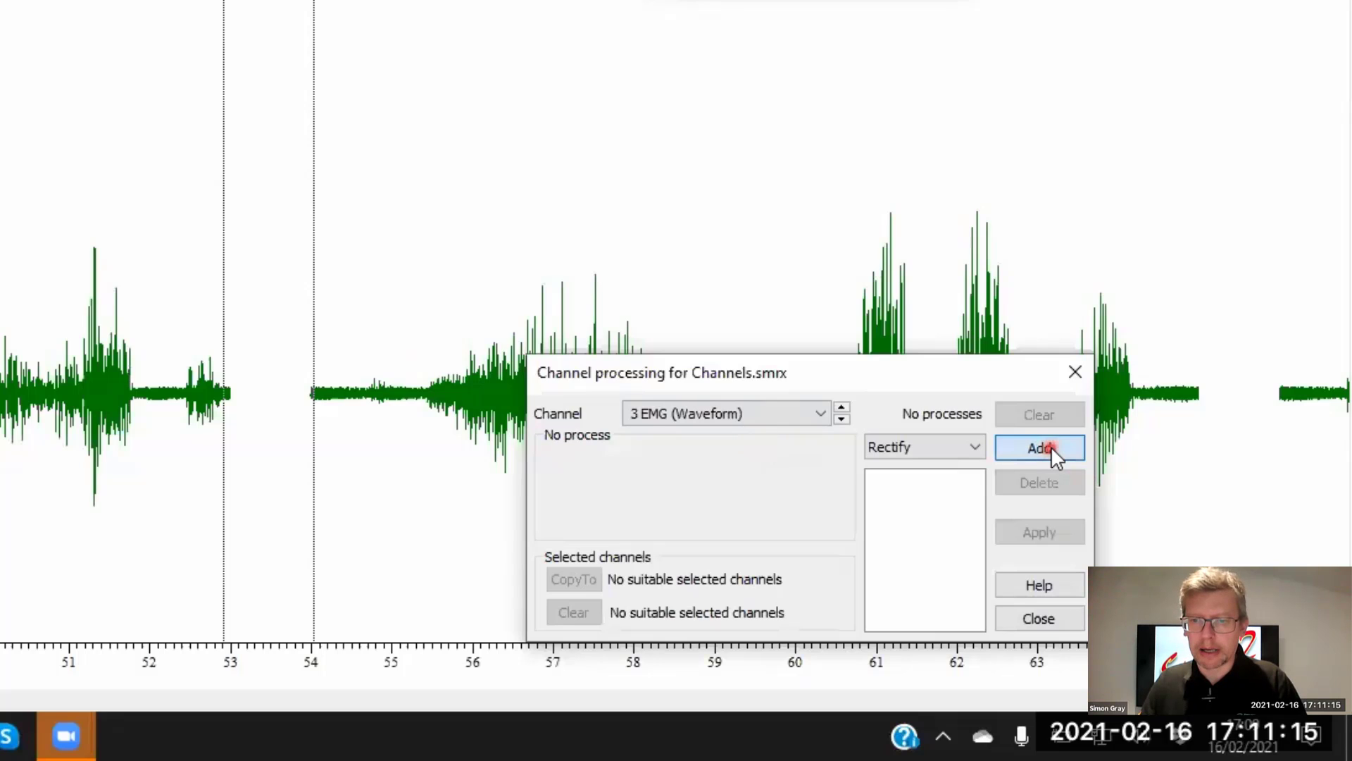
left_click(936, 448)
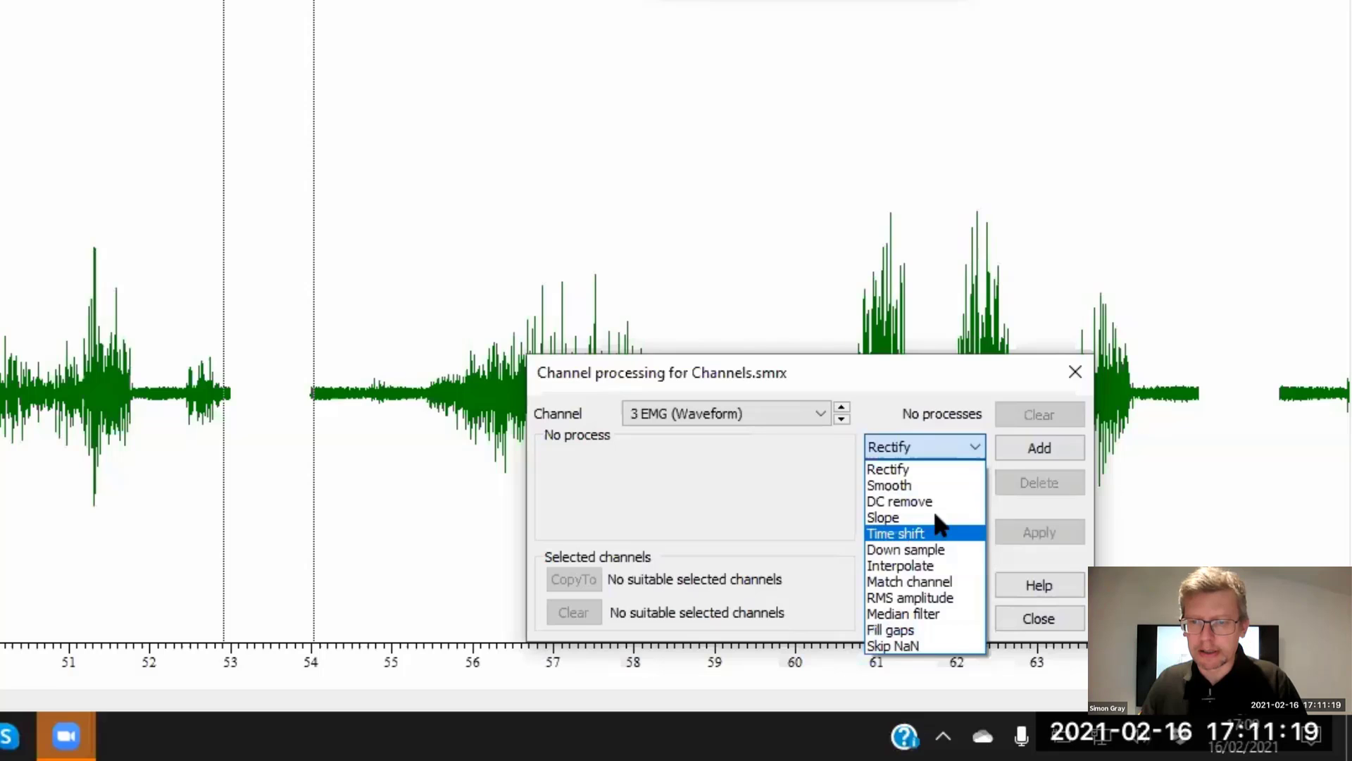
left_click(896, 534)
left_click(1035, 447)
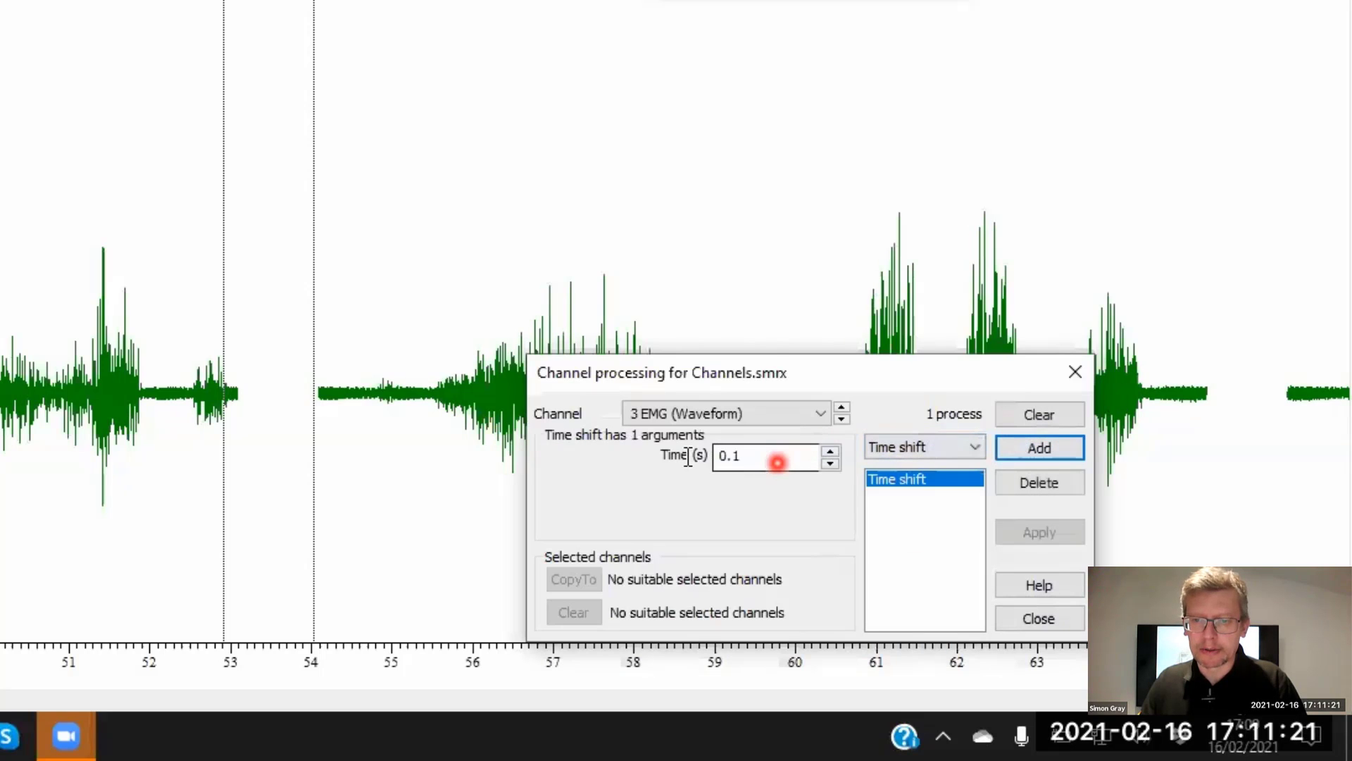
type("-")
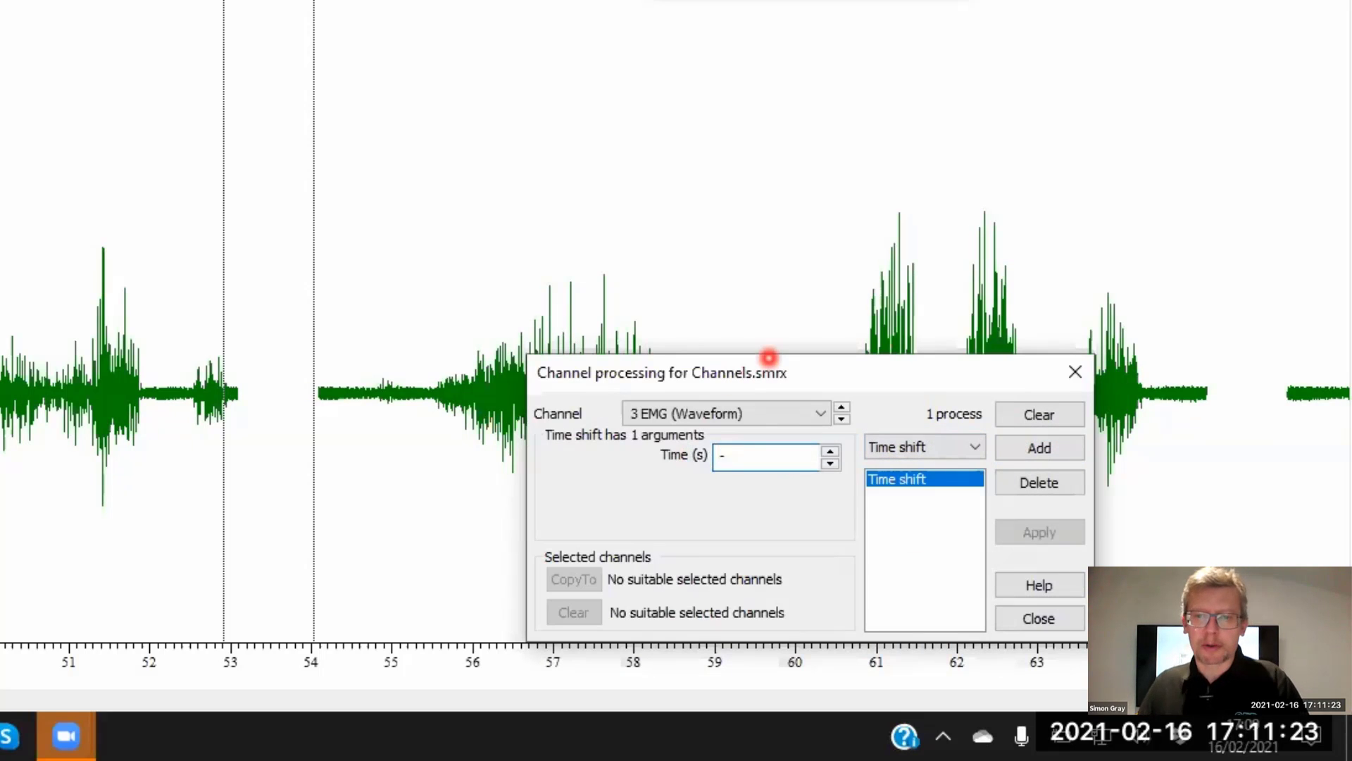
type("1.1148442")
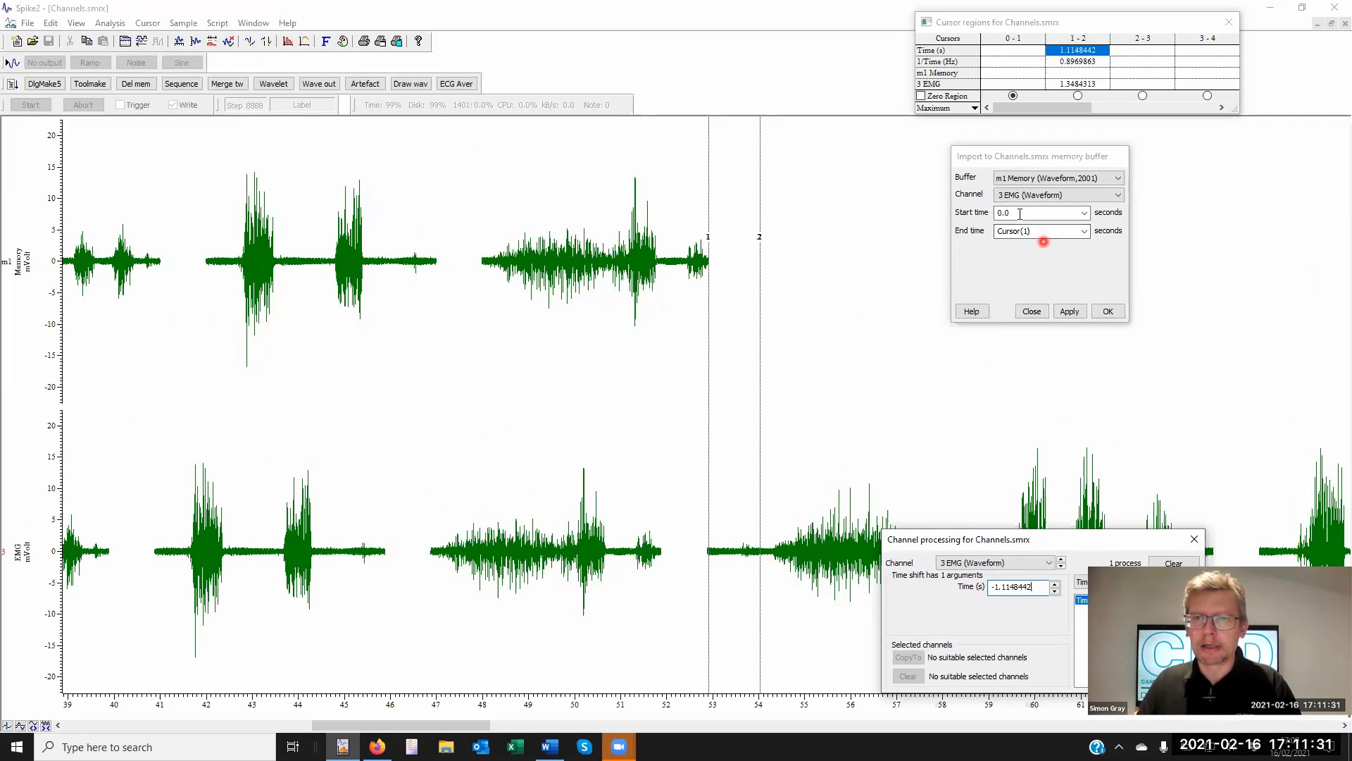
- Import the shifted EMG data from Cursor(1) to MaxTime() into memory buffer m1
left_click(1085, 213)
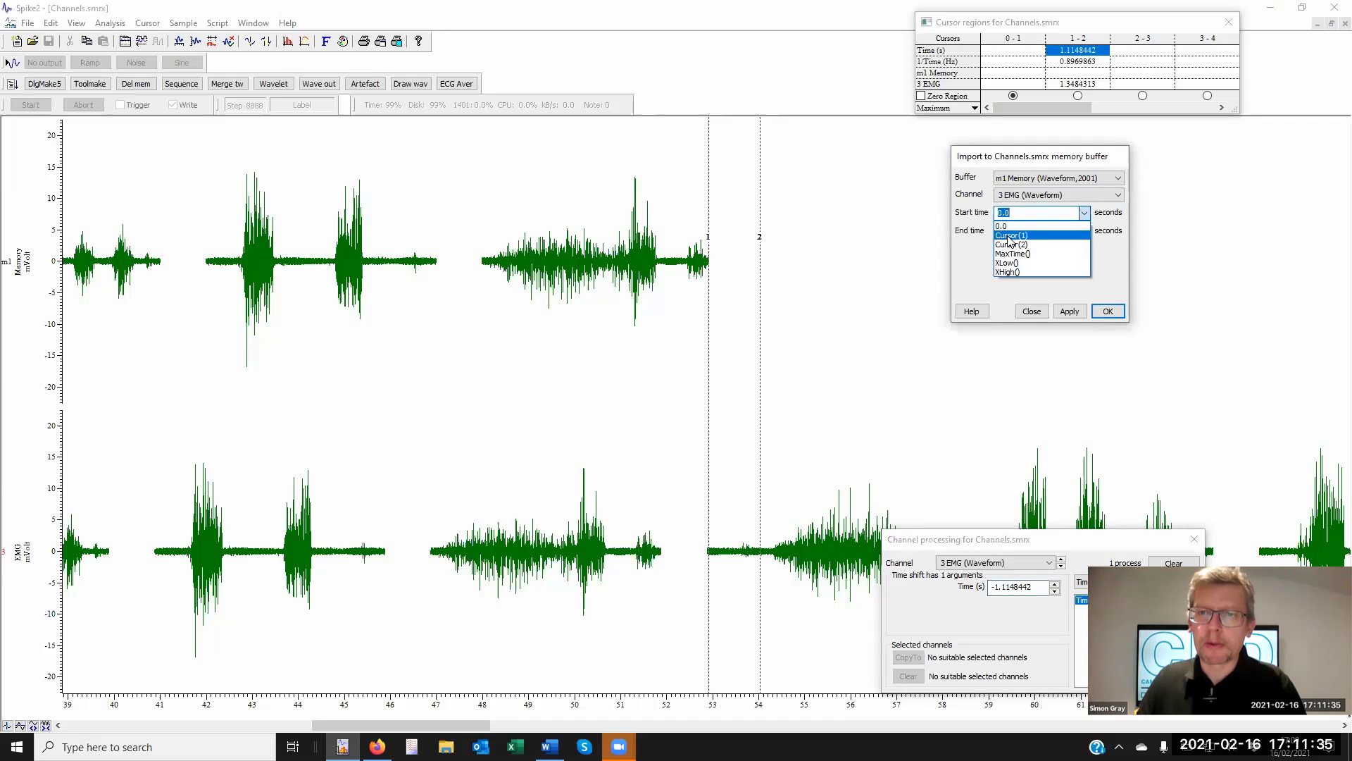
left_click(1009, 236)
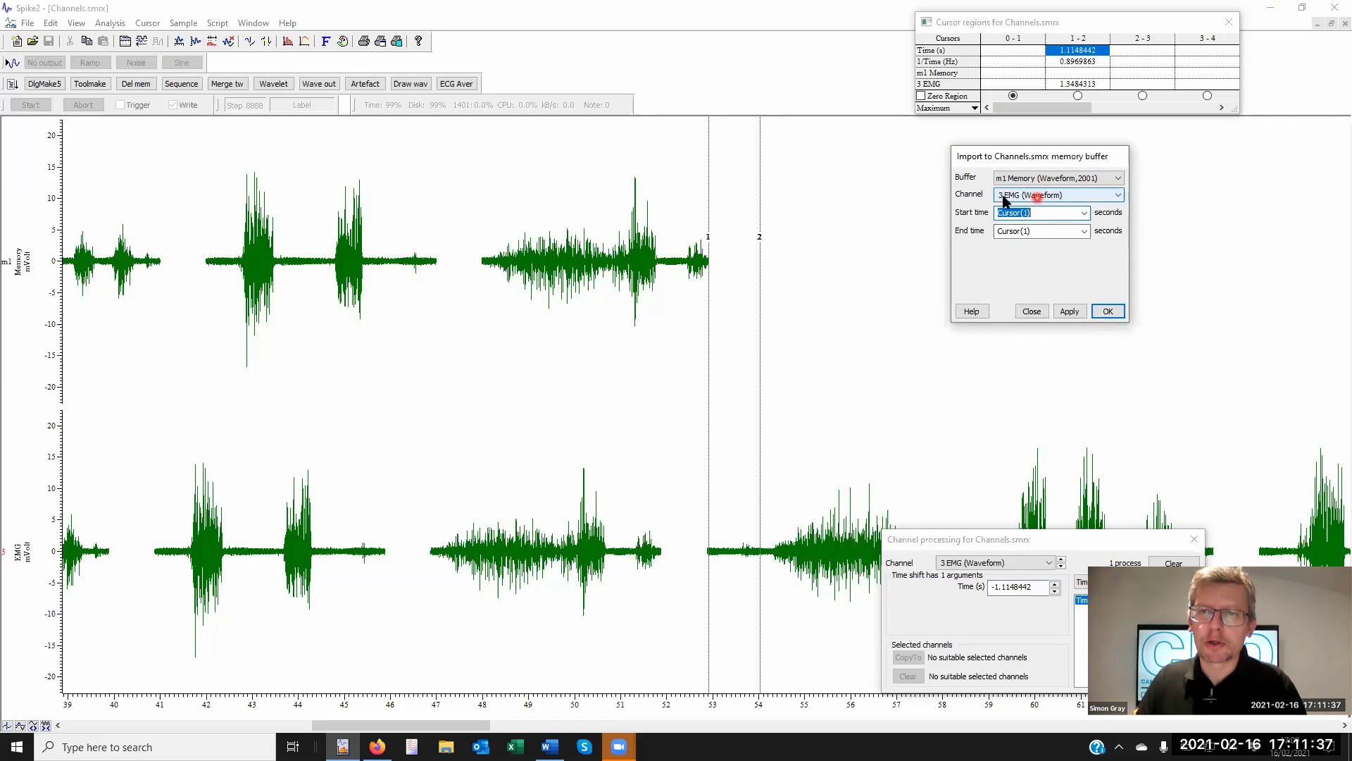
left_click(1084, 231)
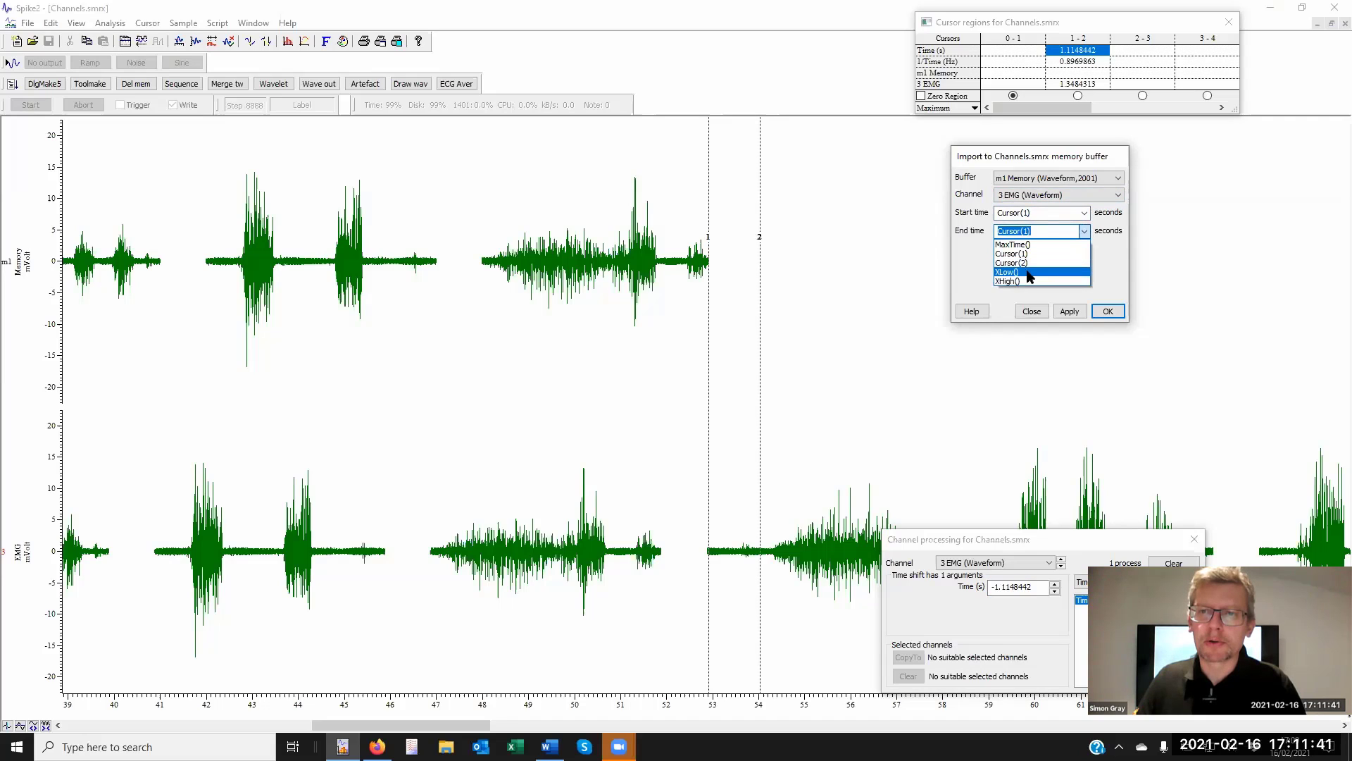
left_click(1035, 245)
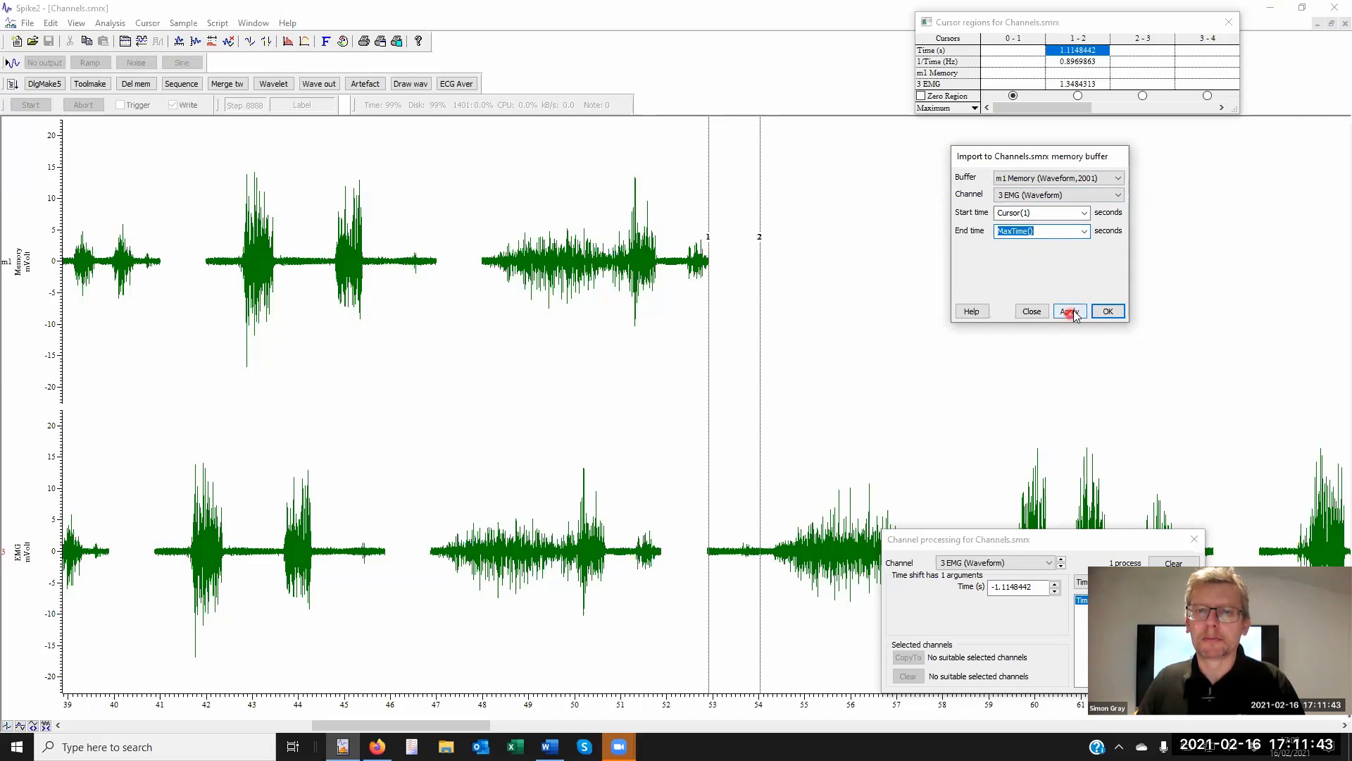
left_click(1071, 312)
left_click(1108, 311)
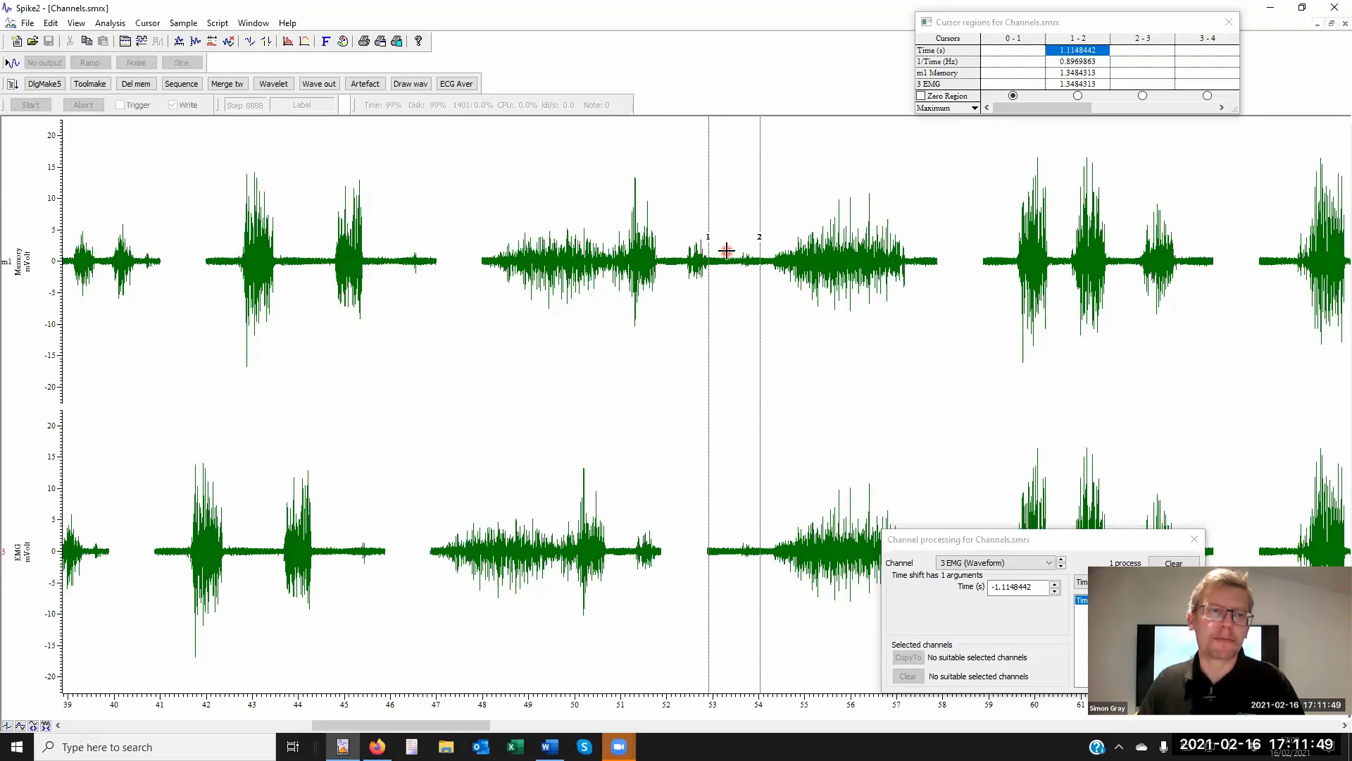
left_click(110, 24)
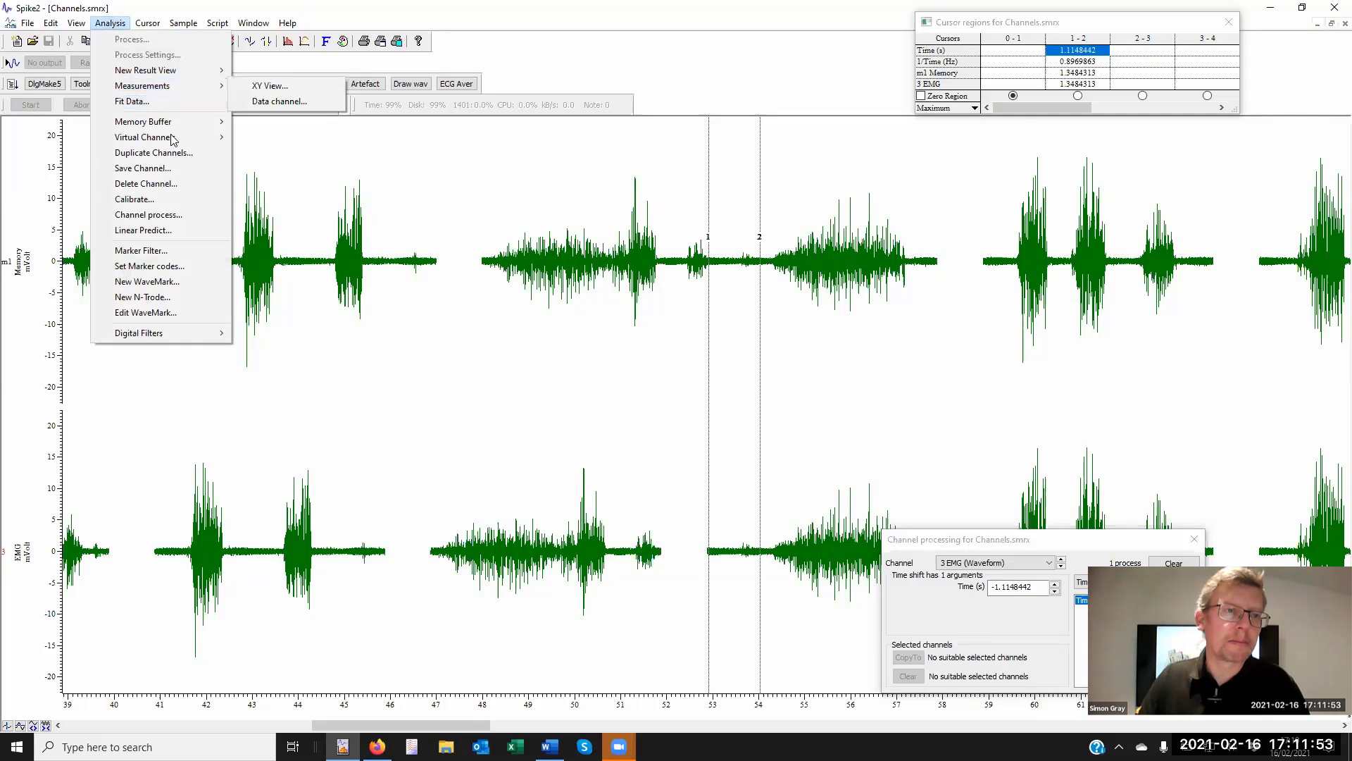
mouse_move(179, 123)
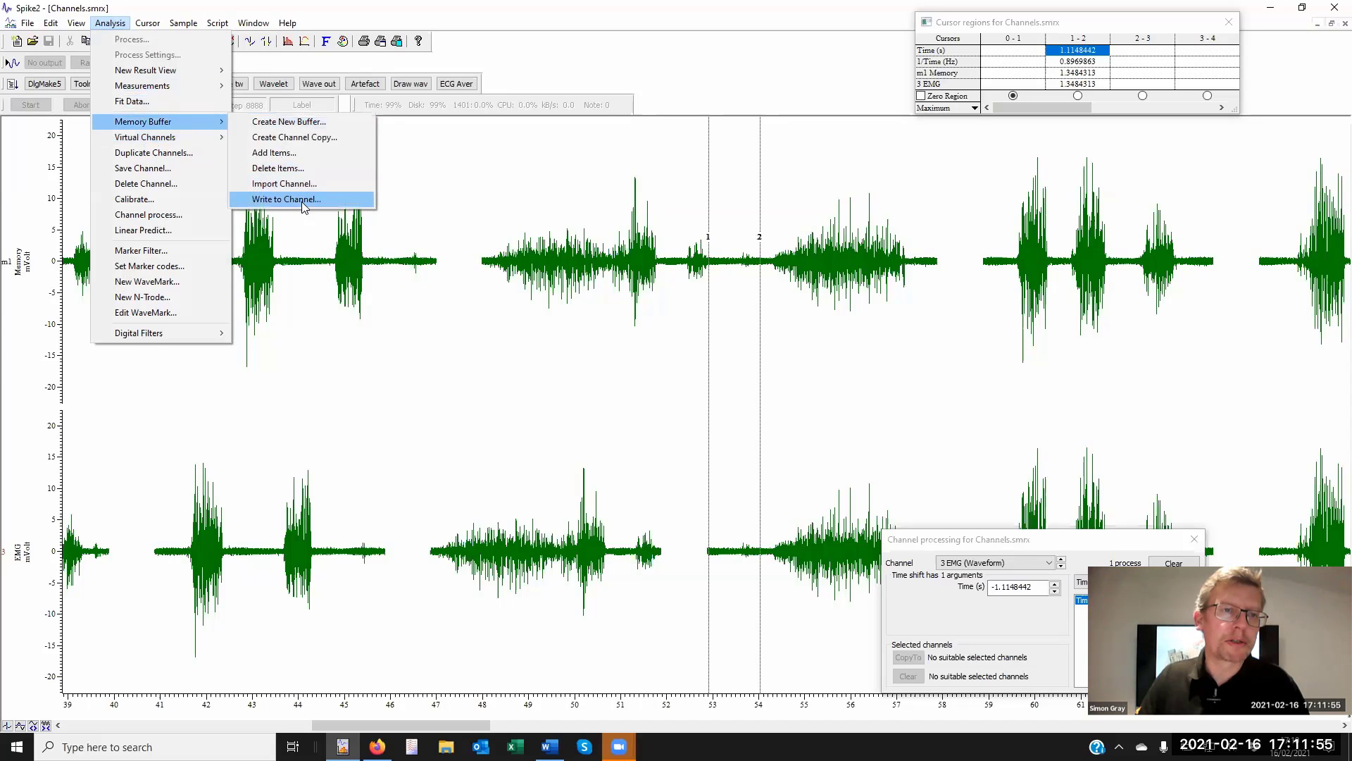
left_click(599, 228)
right_click(601, 231)
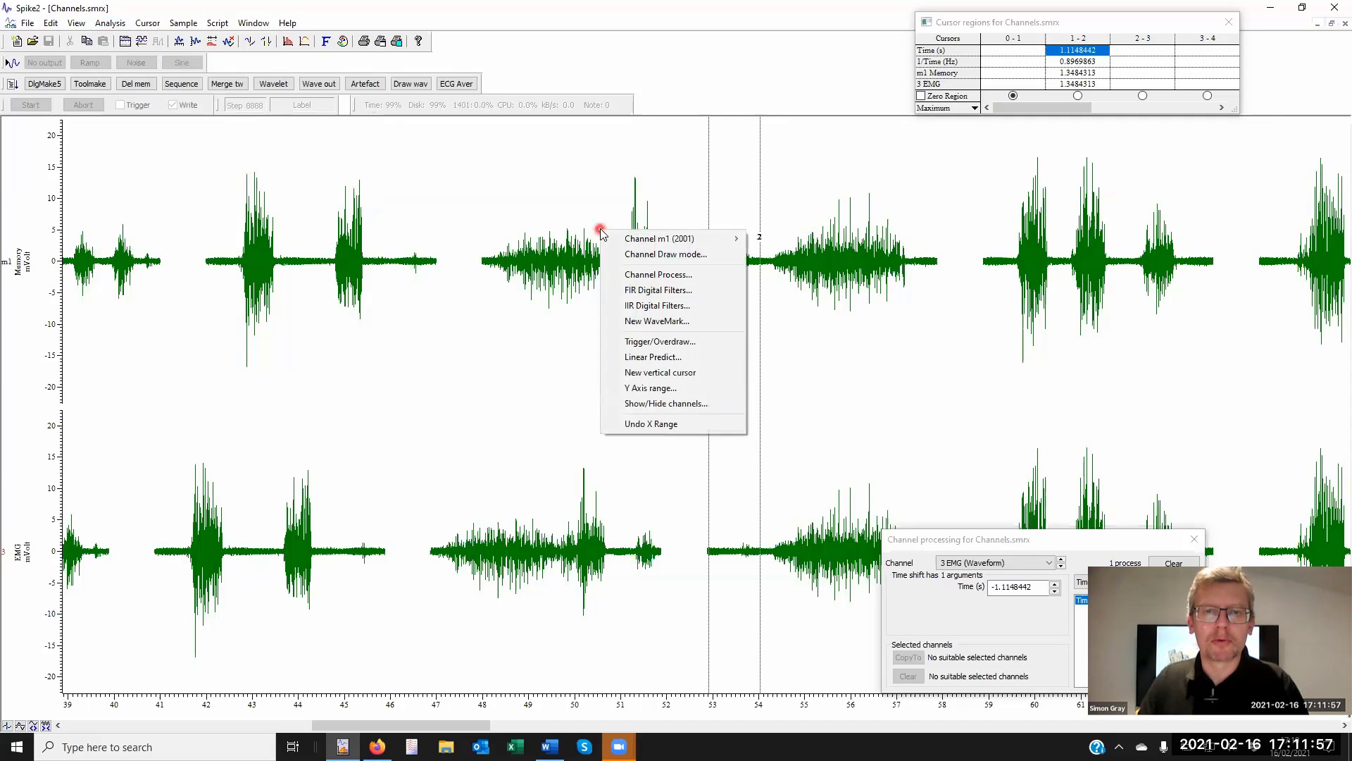
mouse_move(676, 241)
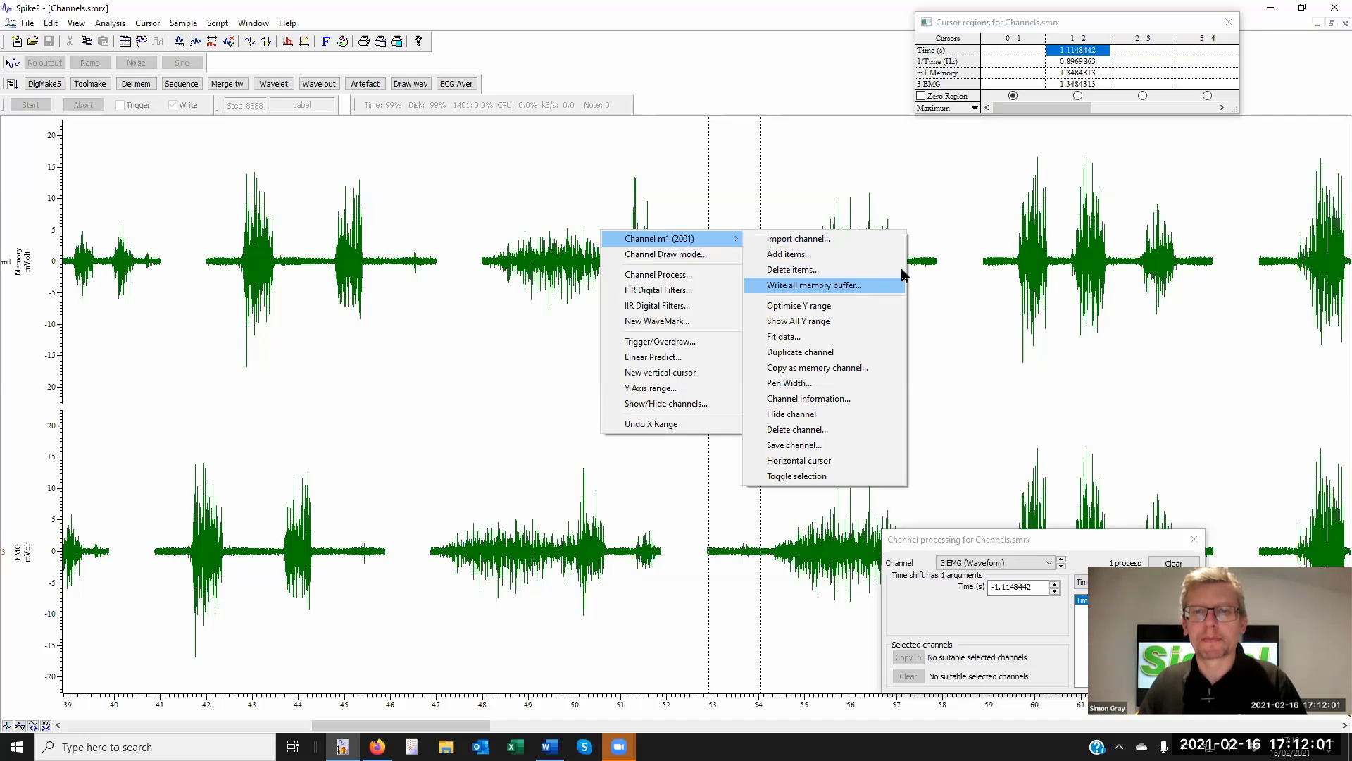
left_click(991, 263)
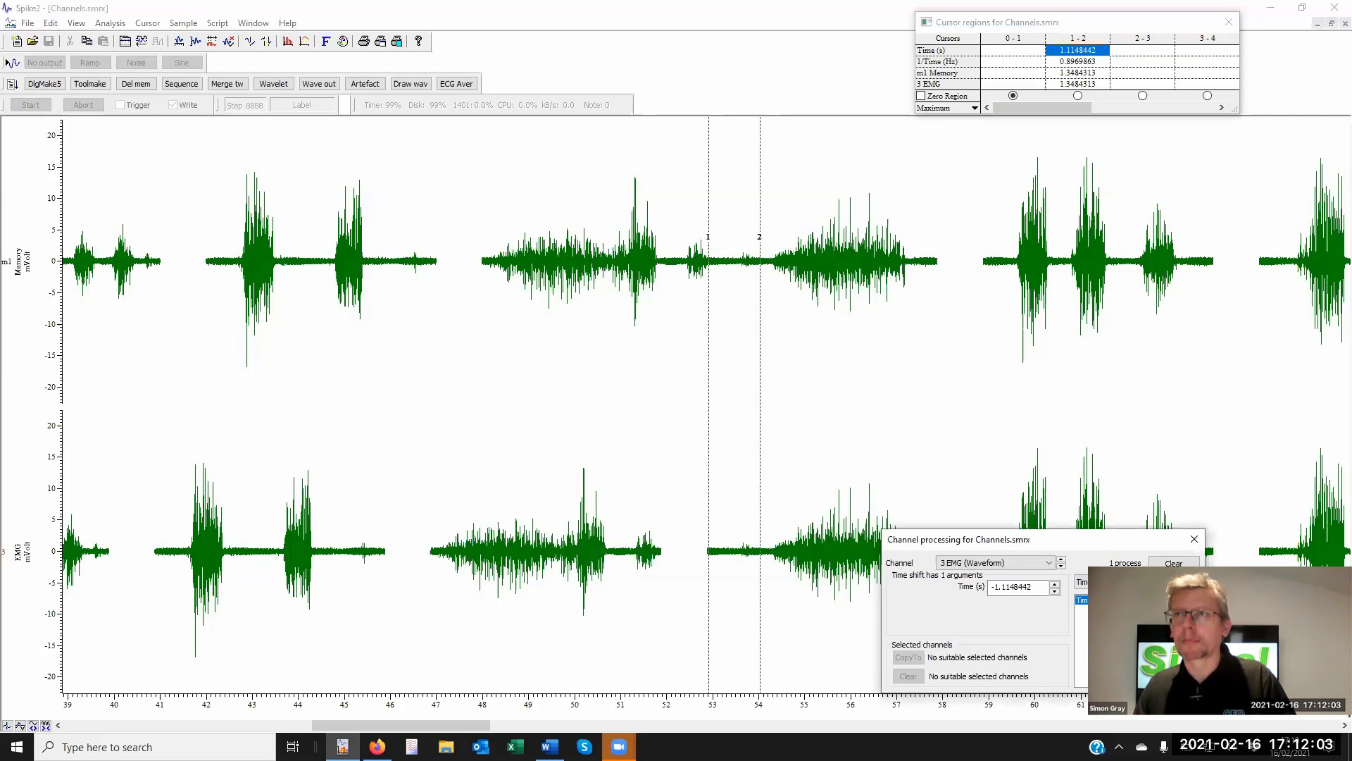
- Close the channel processing settings and return Channels.smrx to its standard display
key("Escape")
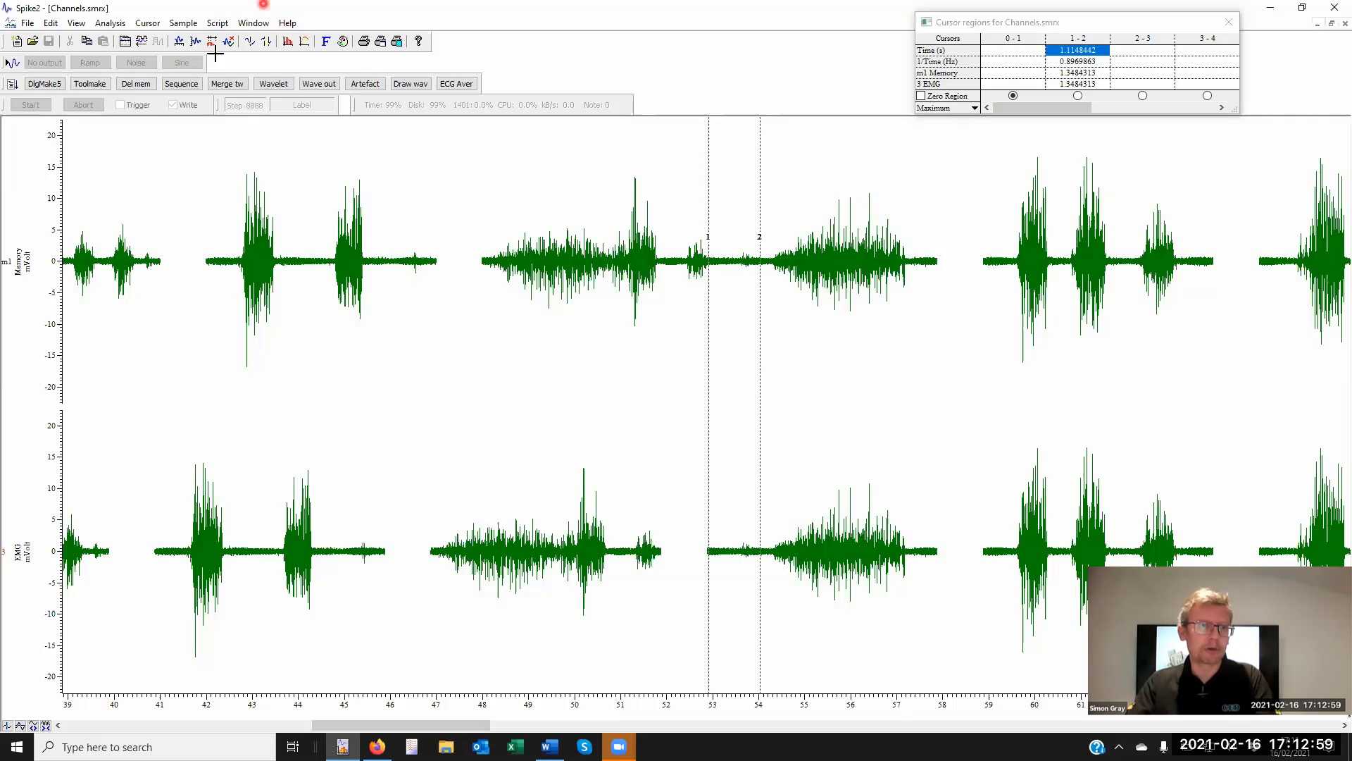
right_click(500, 434)
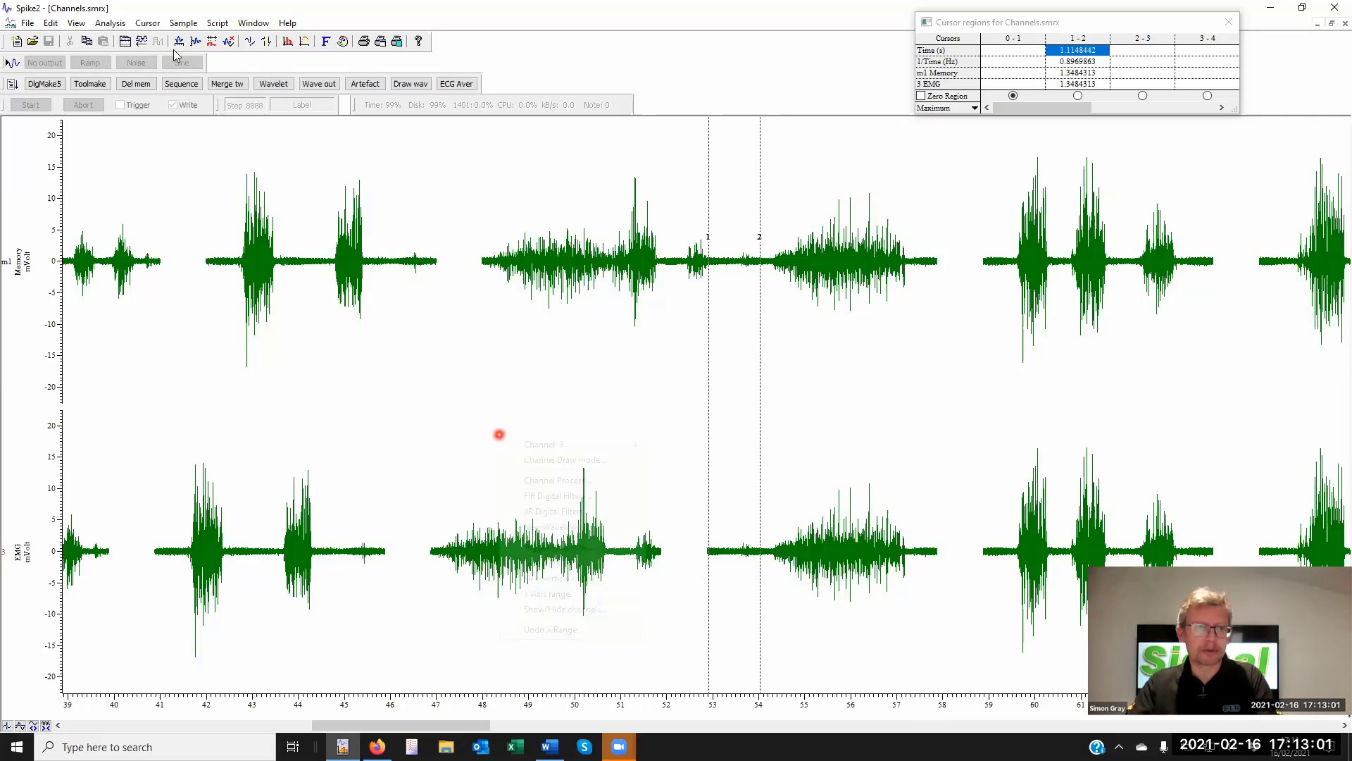
left_click(76, 22)
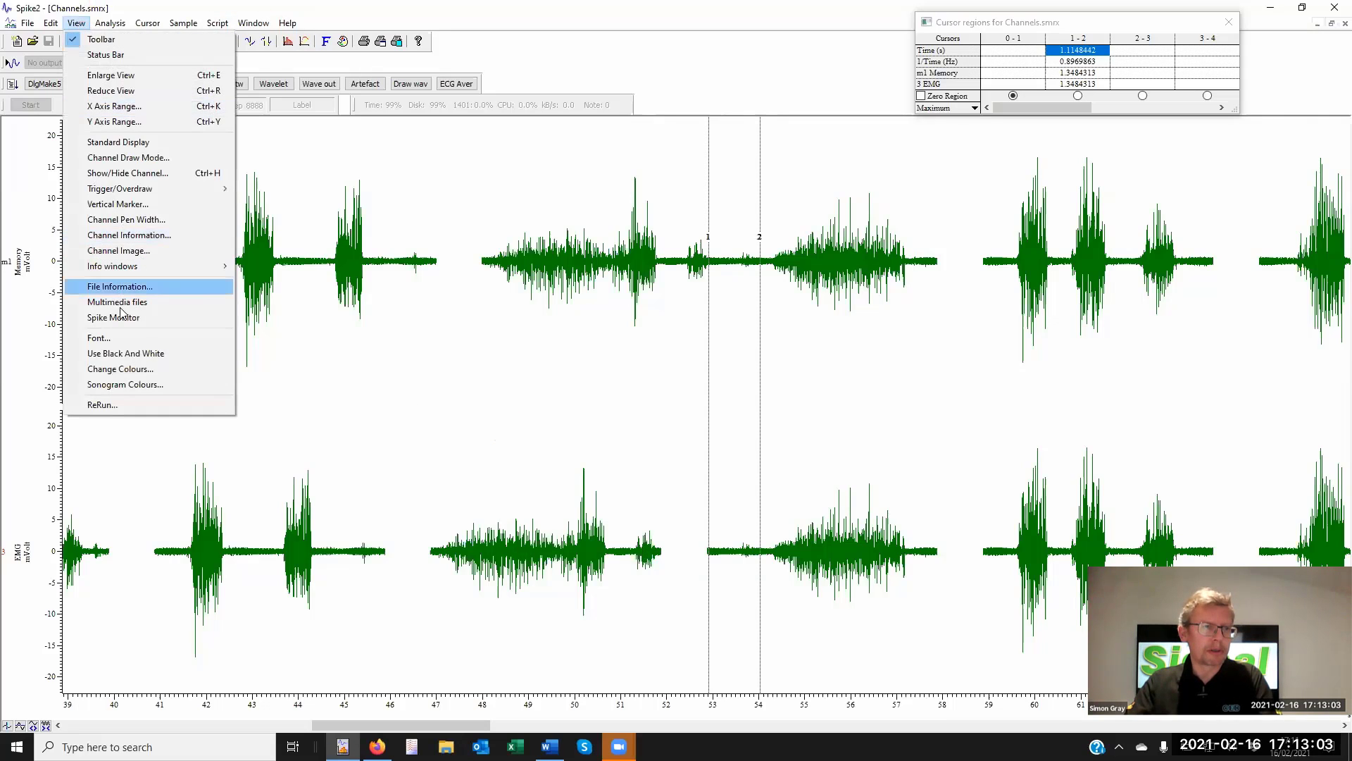
left_click(119, 141)
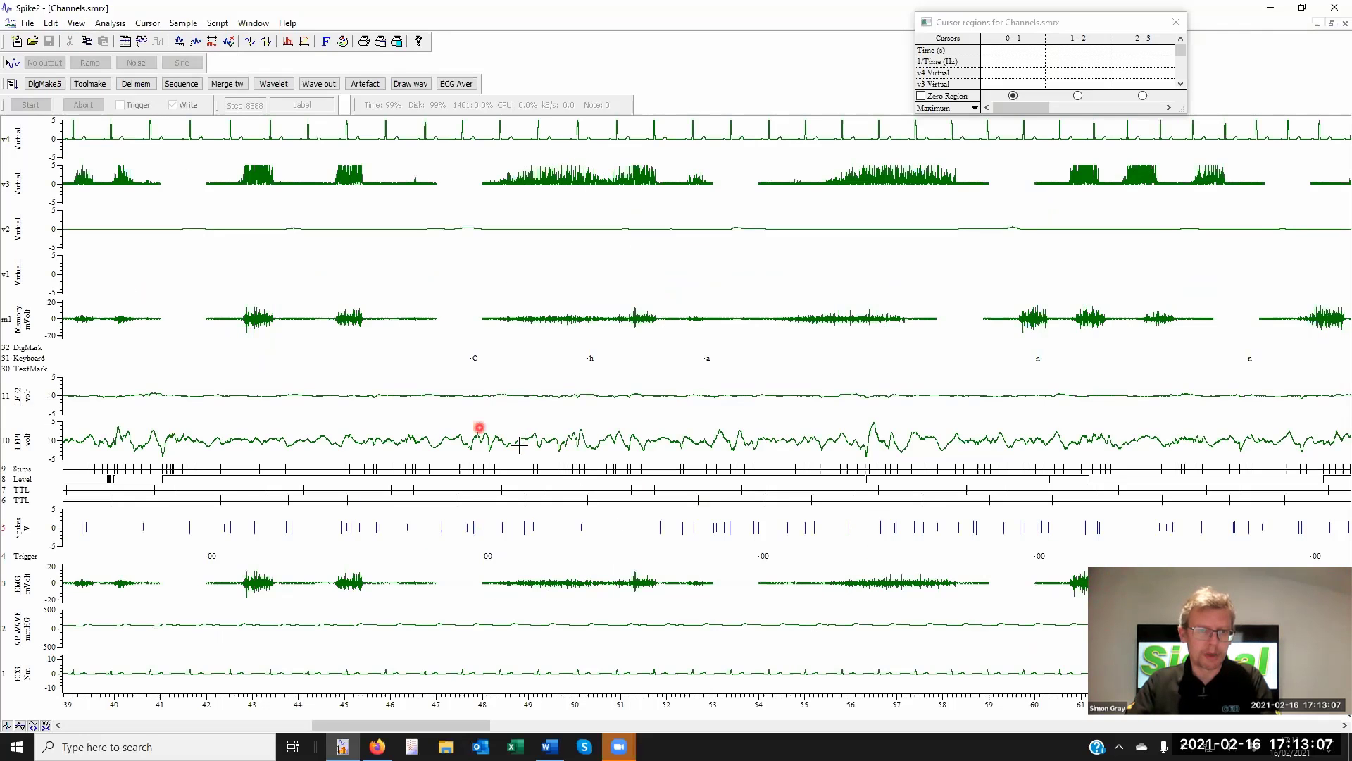
- Display only channel 10 LFP1 over the full recording time and fit its Y axis range to the trace
double_click(354, 431)
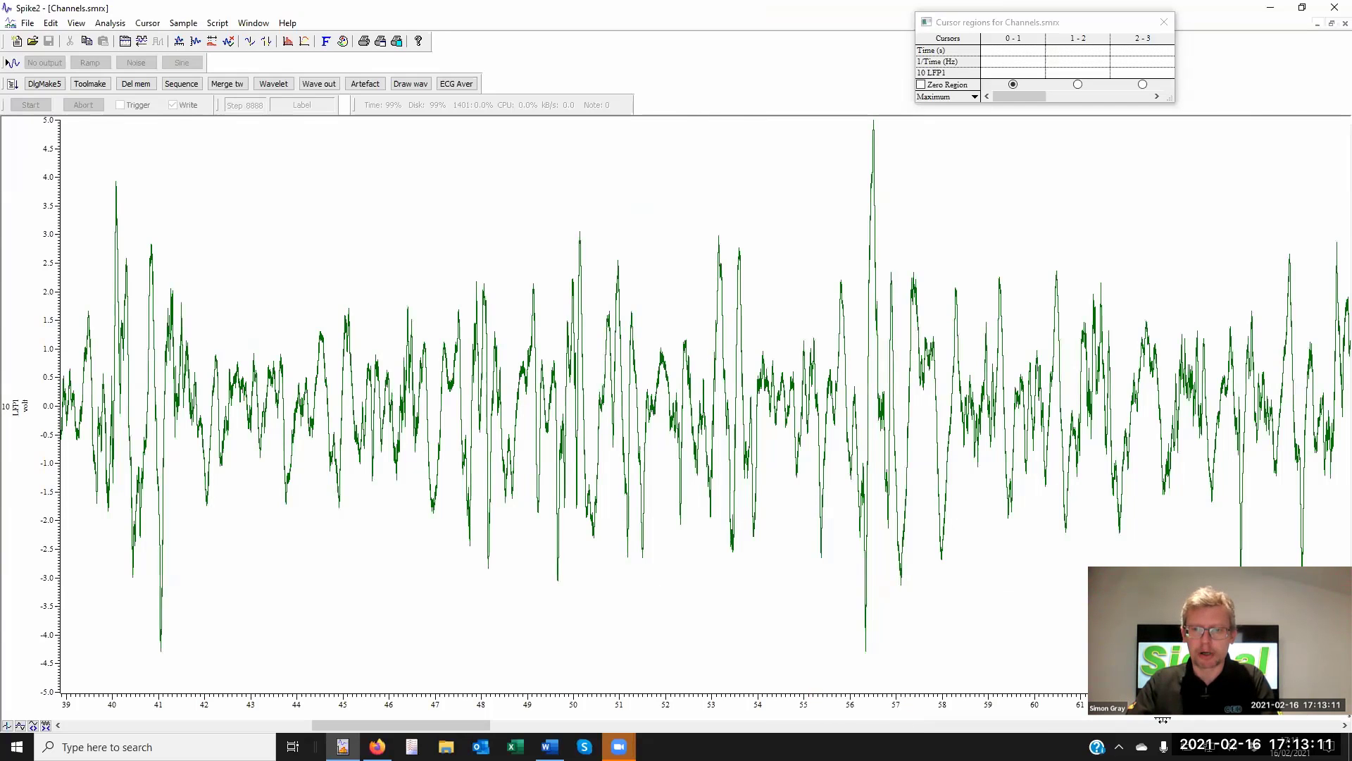
left_click_drag(813, 697, 849, 693)
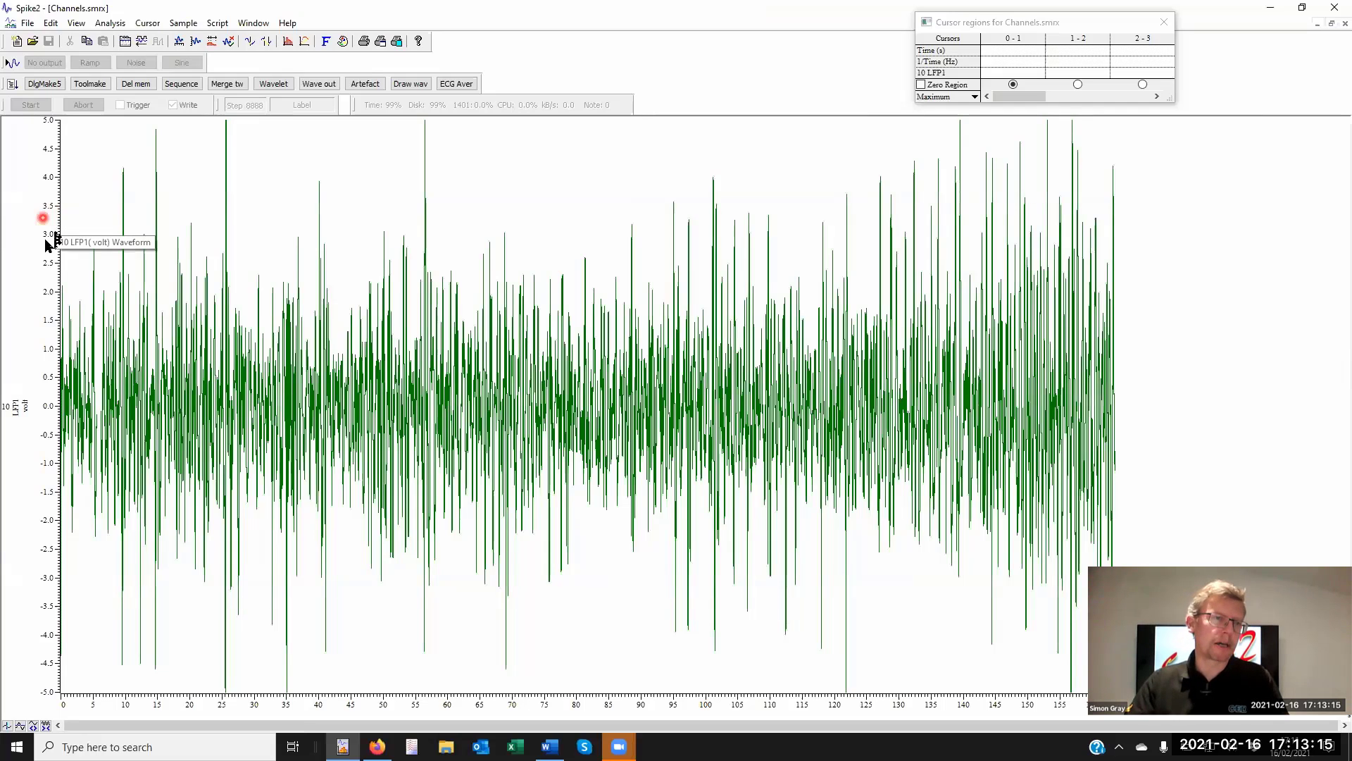
double_click(44, 239)
left_click(391, 227)
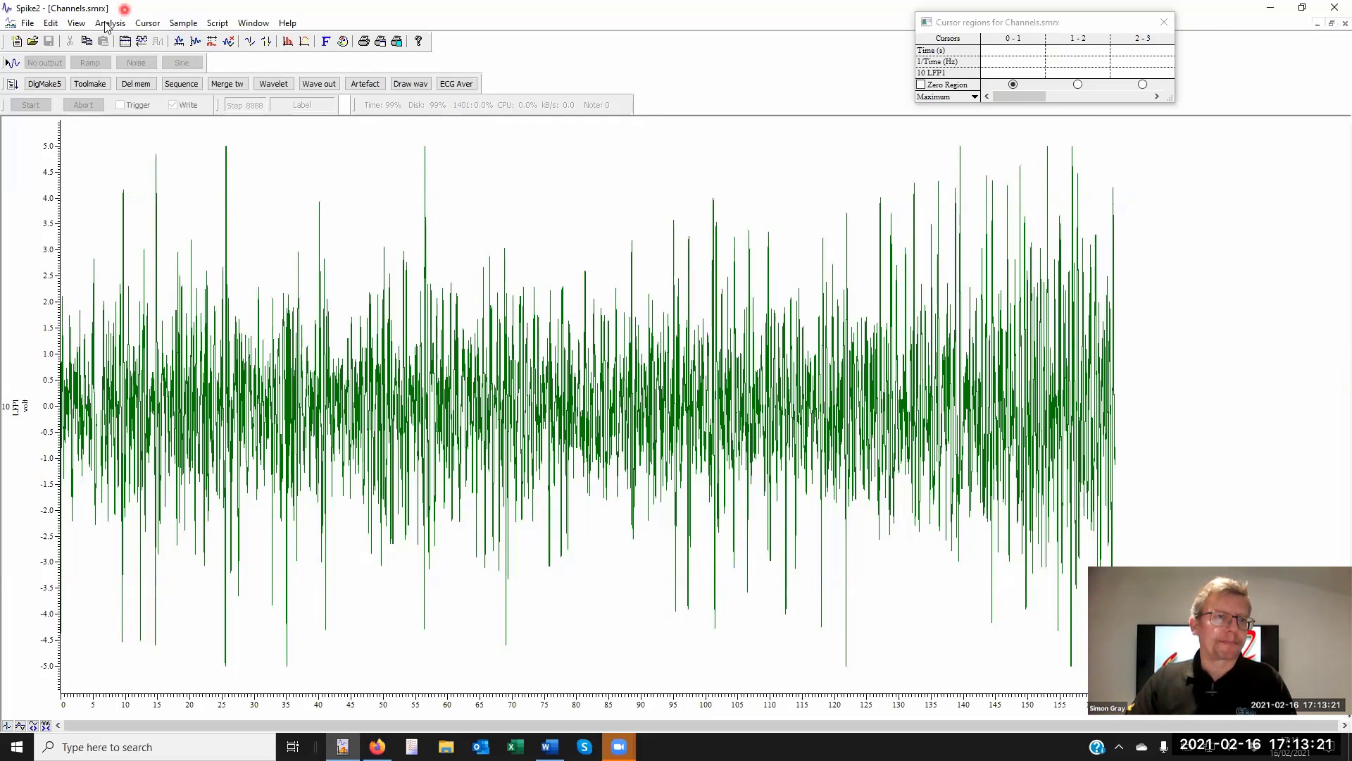
- Rerun Channels.smrx from 0.0 to MaxTime() at a time scale of 1.0
left_click(76, 23)
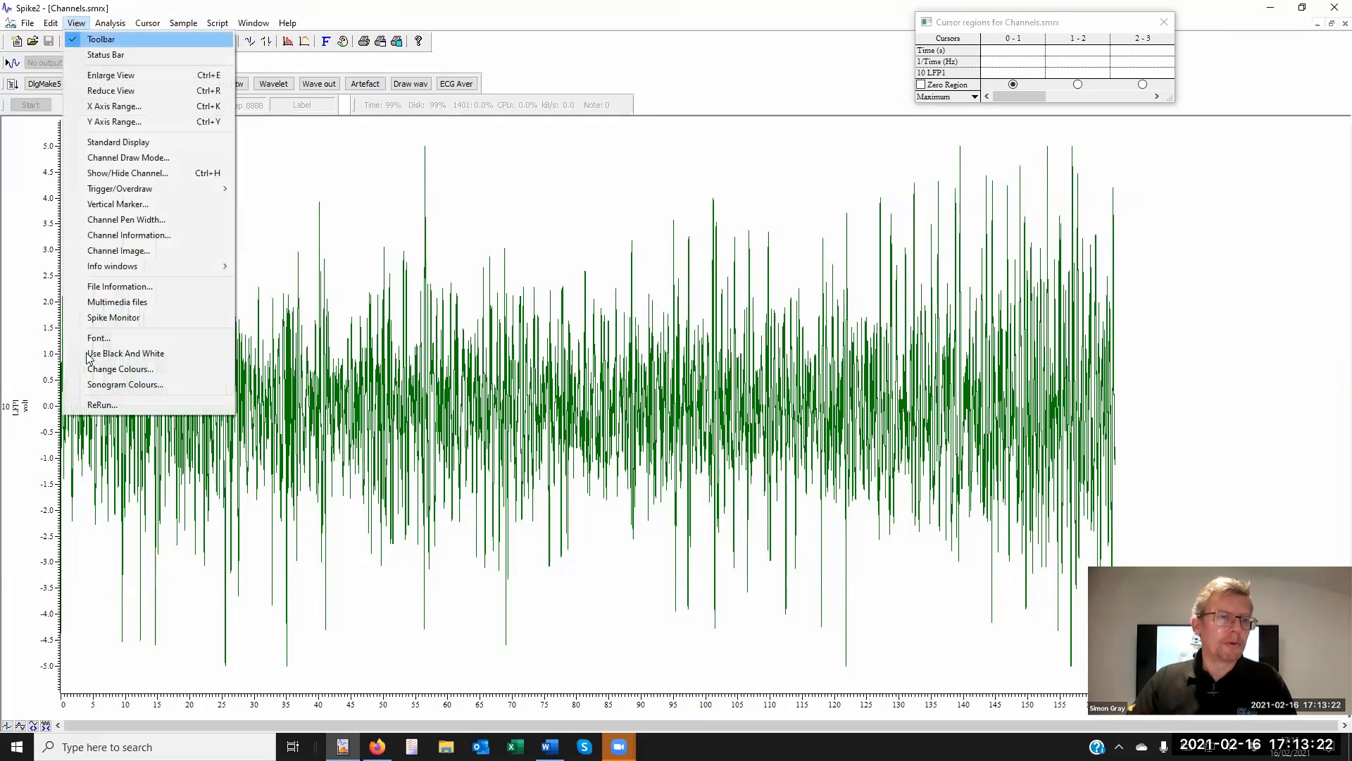
left_click(110, 405)
left_click(753, 453)
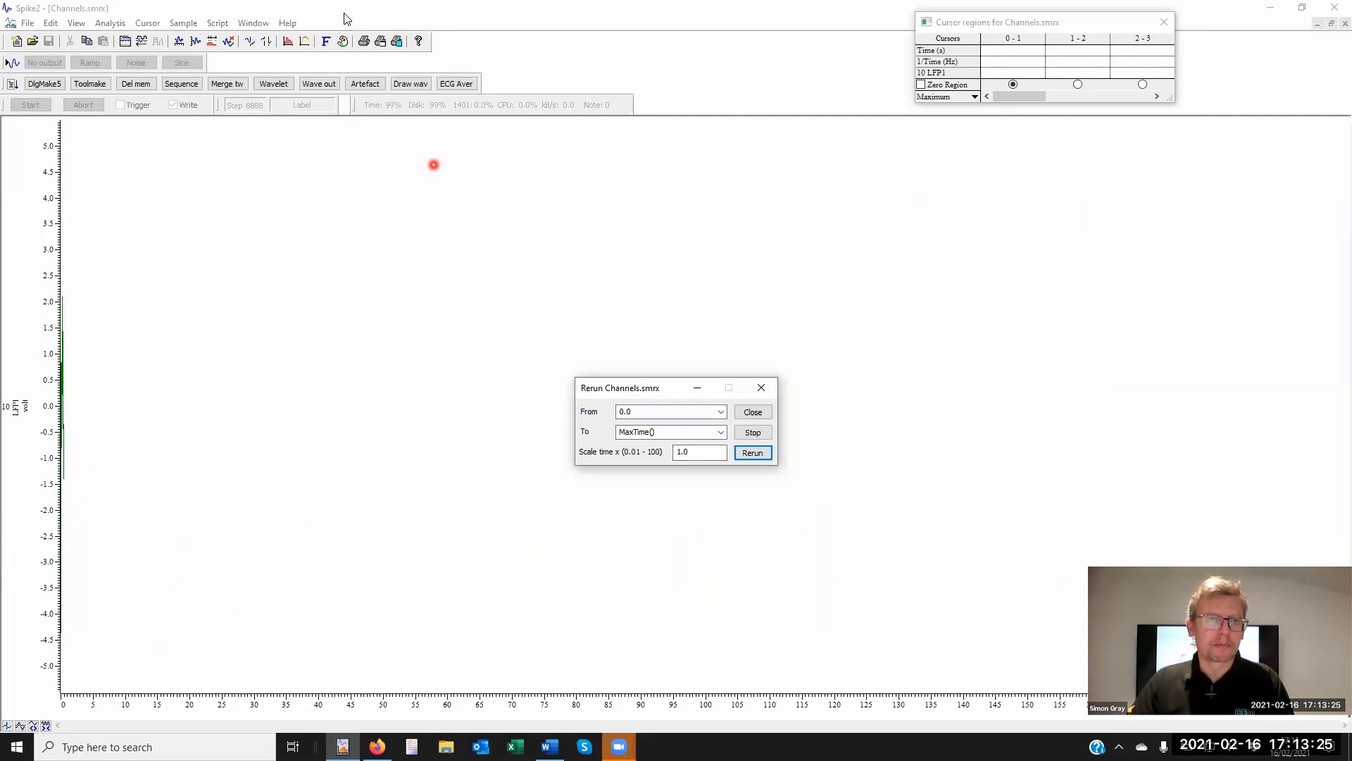
- Create a power spectrum result view for channel 1 ECG with an FFT size of 512 and a Hanning window
left_click(254, 24)
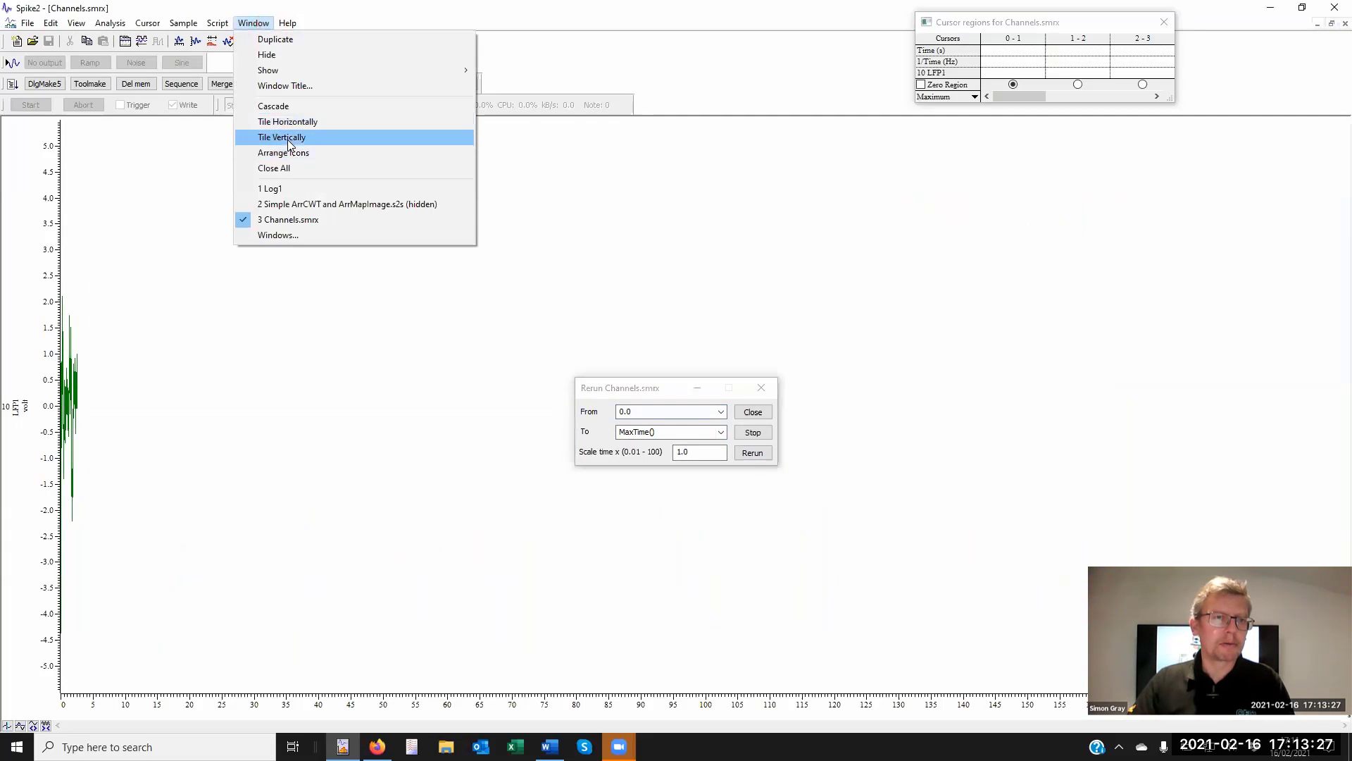
left_click(111, 23)
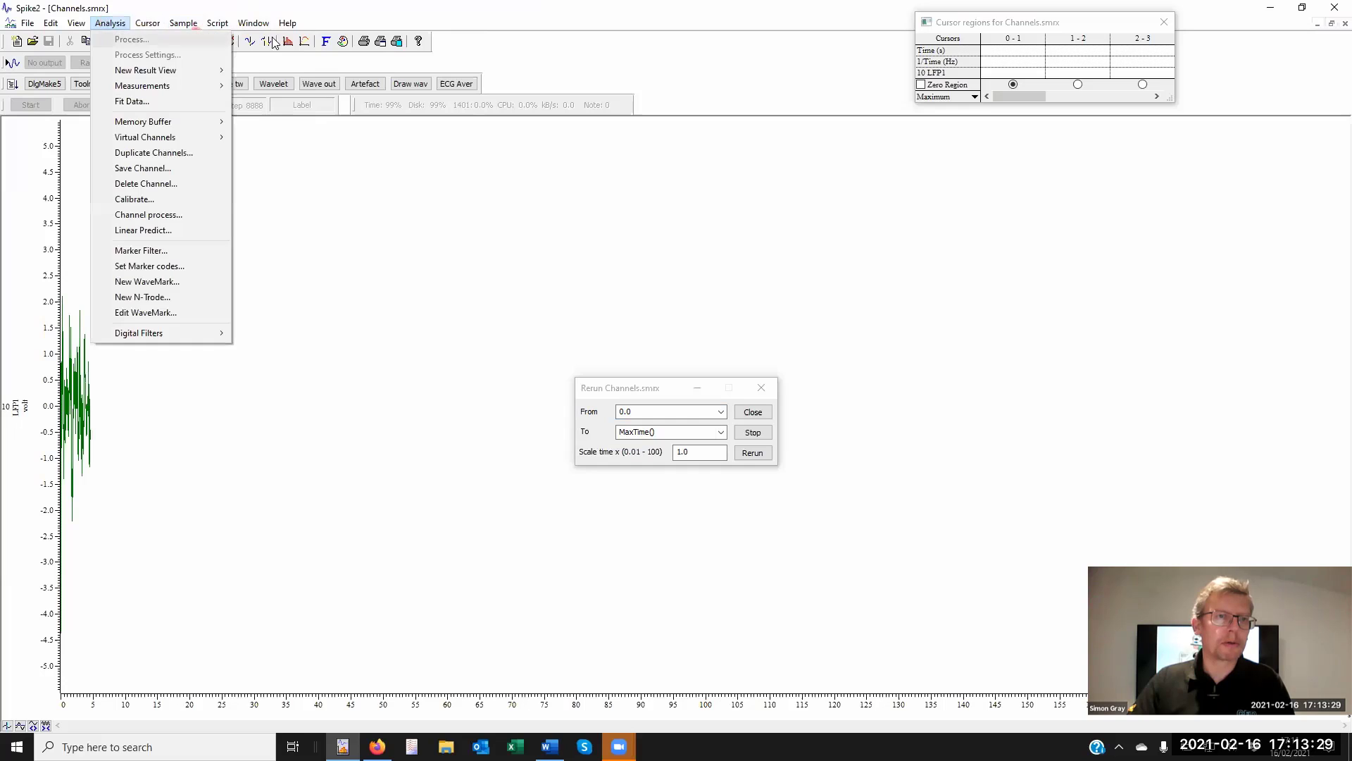
left_click(288, 41)
left_click(287, 41)
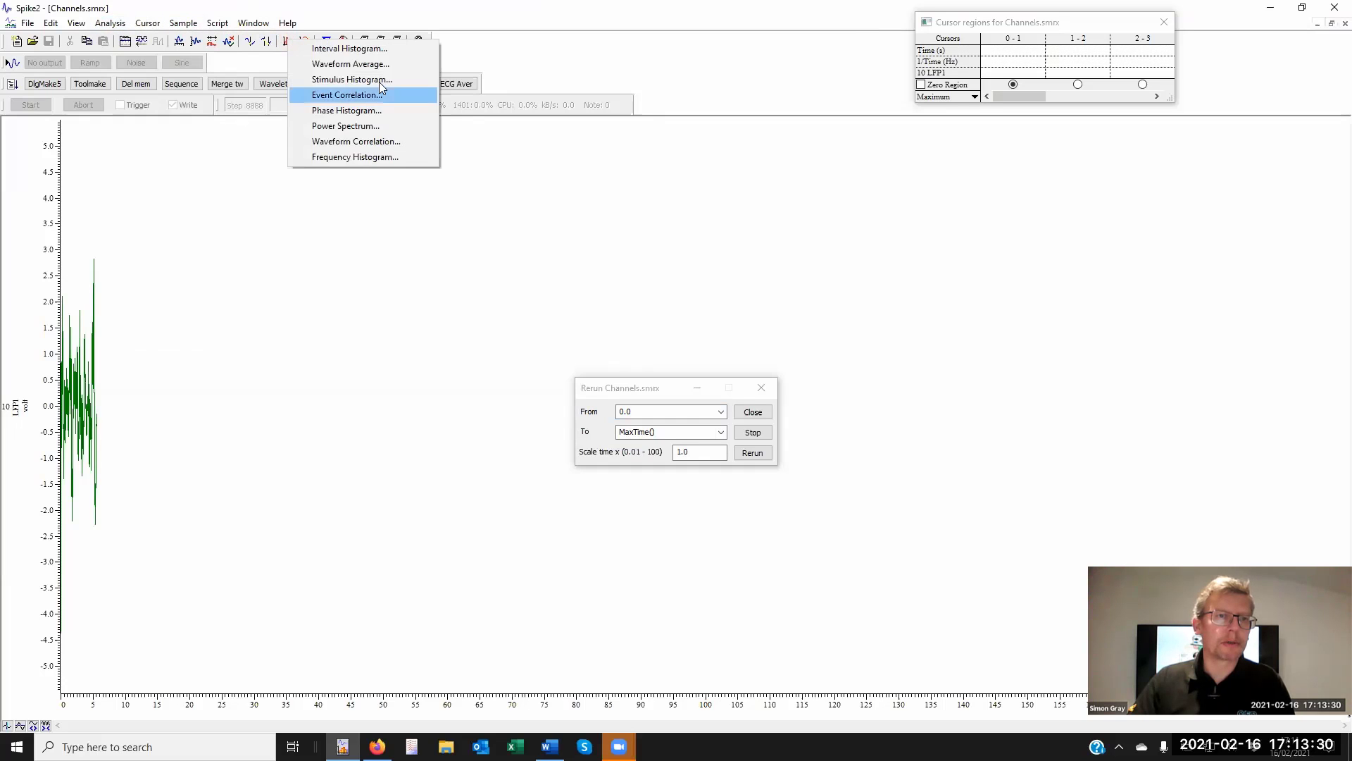
left_click(352, 126)
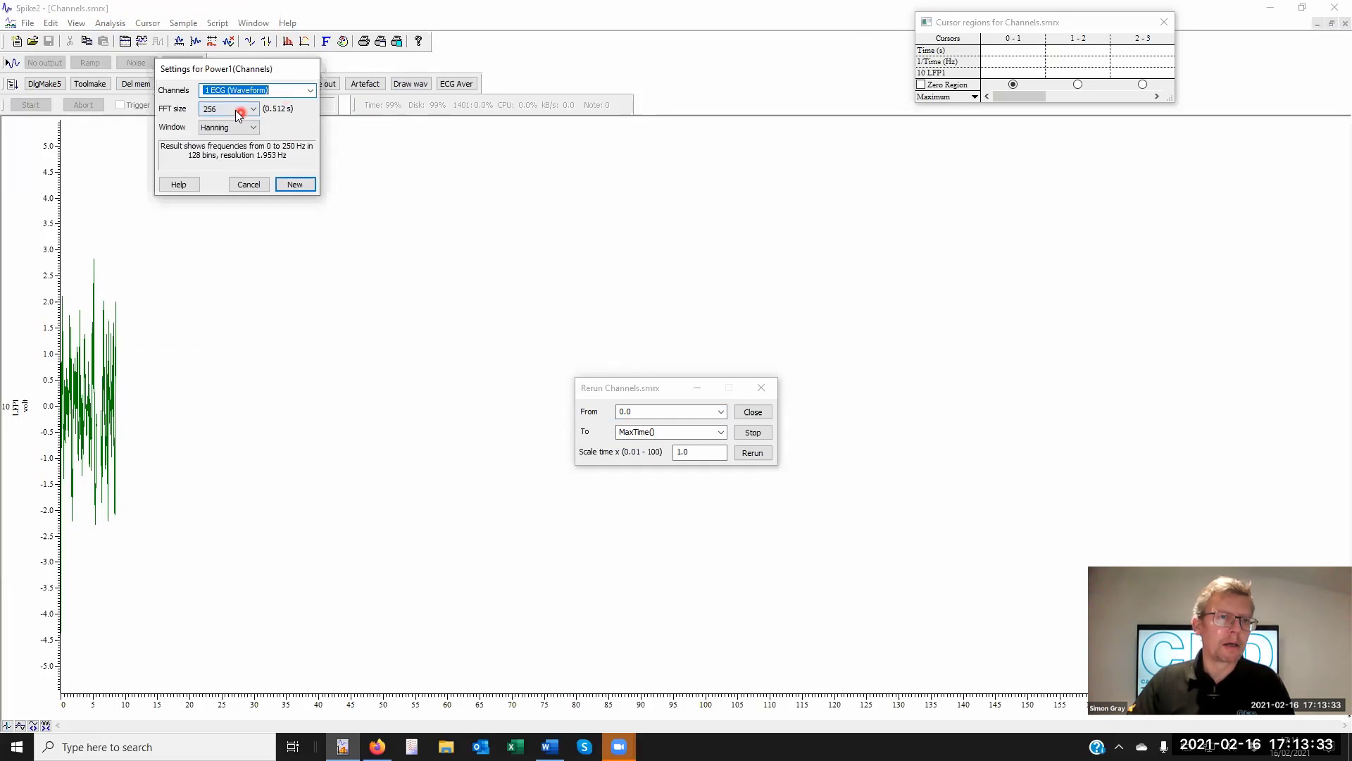
left_click(238, 111)
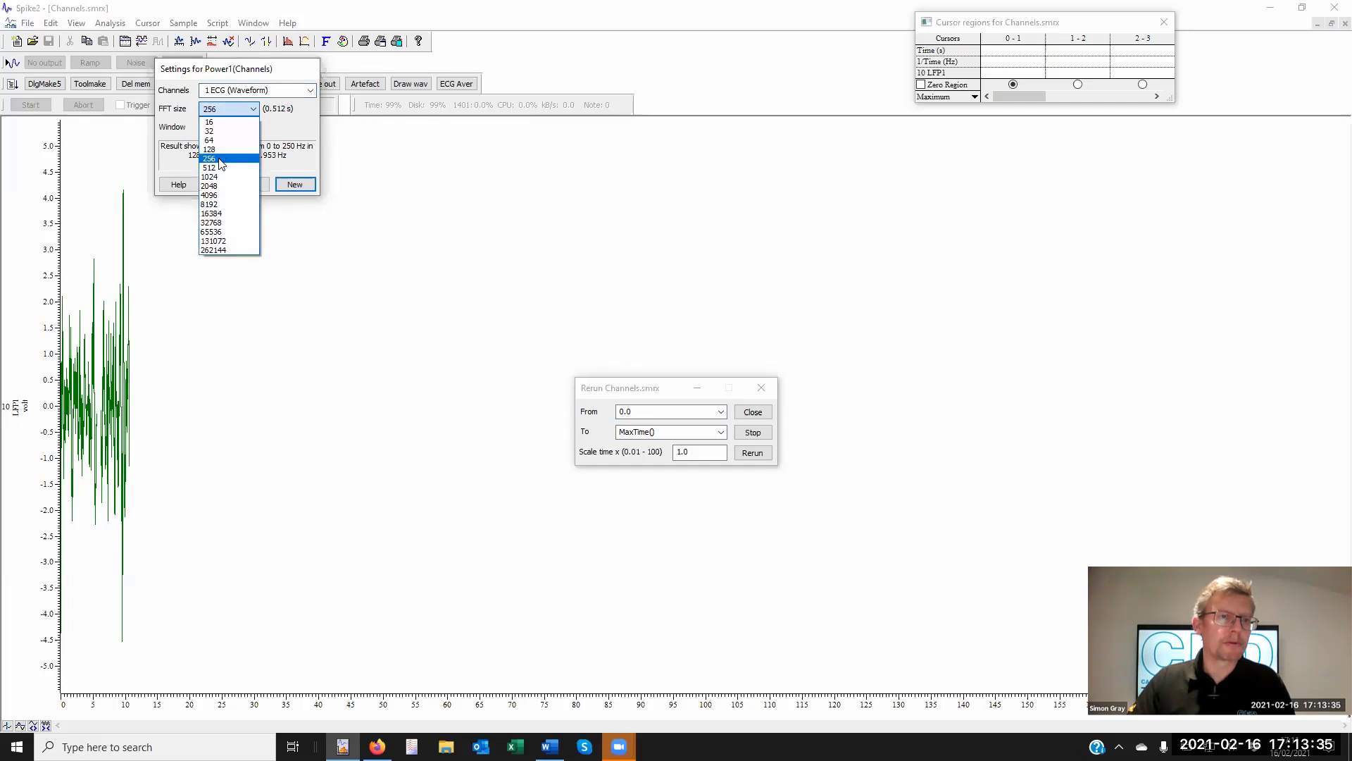
left_click(220, 169)
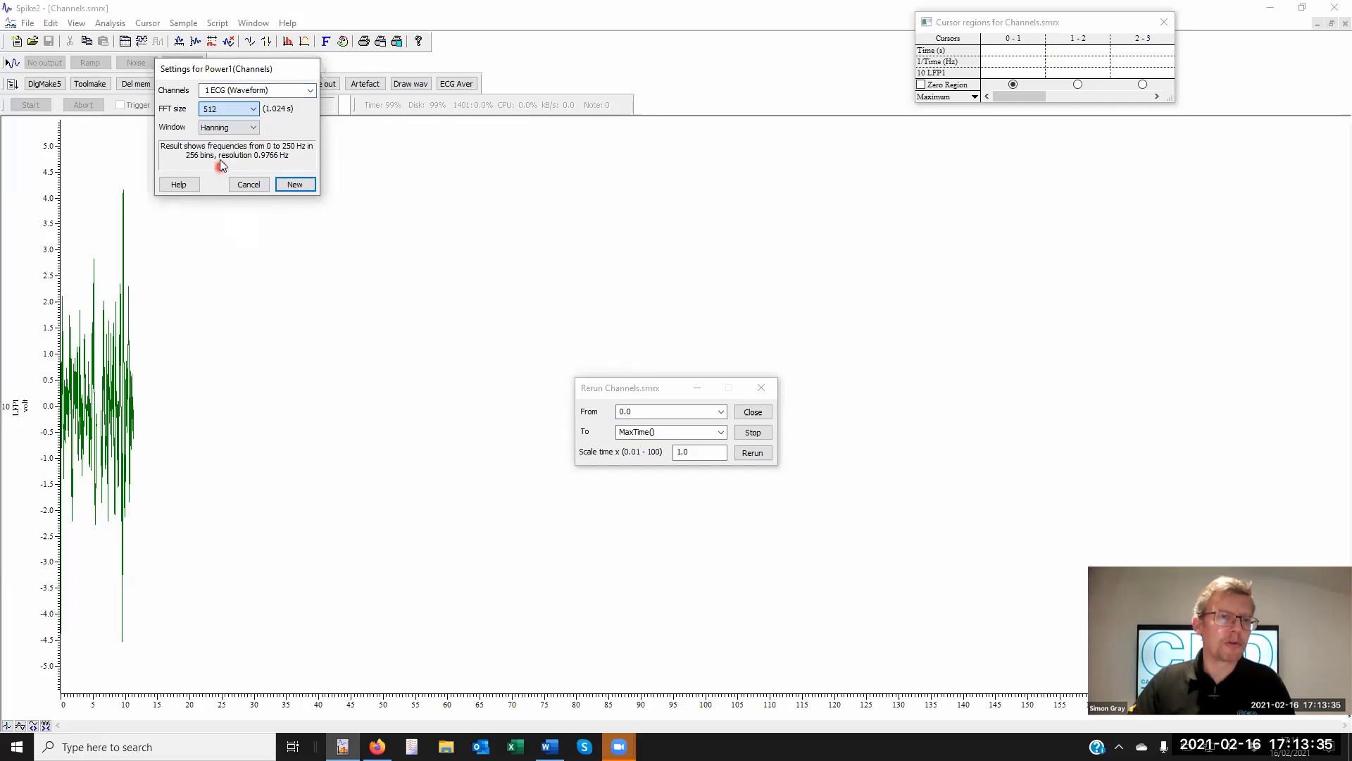
left_click(295, 184)
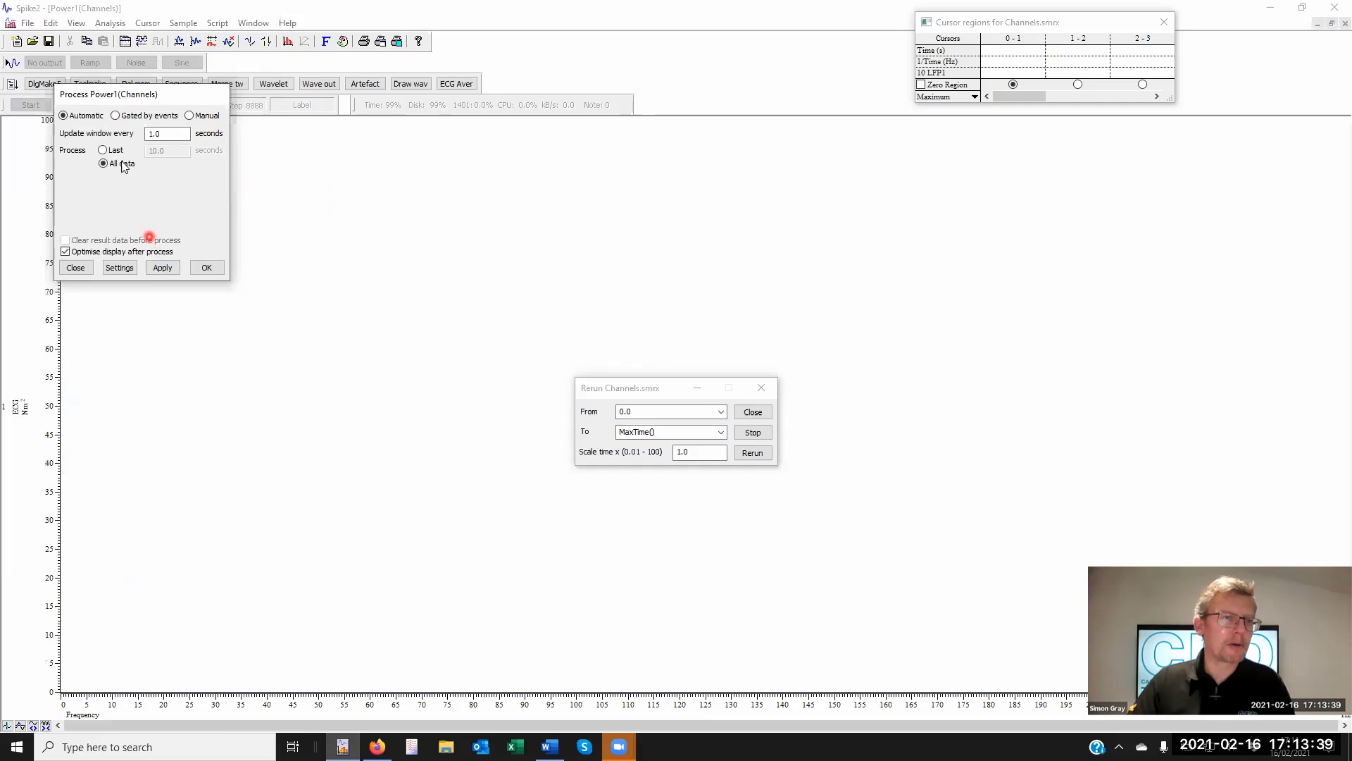
- Set the power spectrum to process automatically with an update interval of 0 seconds, using only the last 1 second of data
left_click_drag(171, 135, 140, 132)
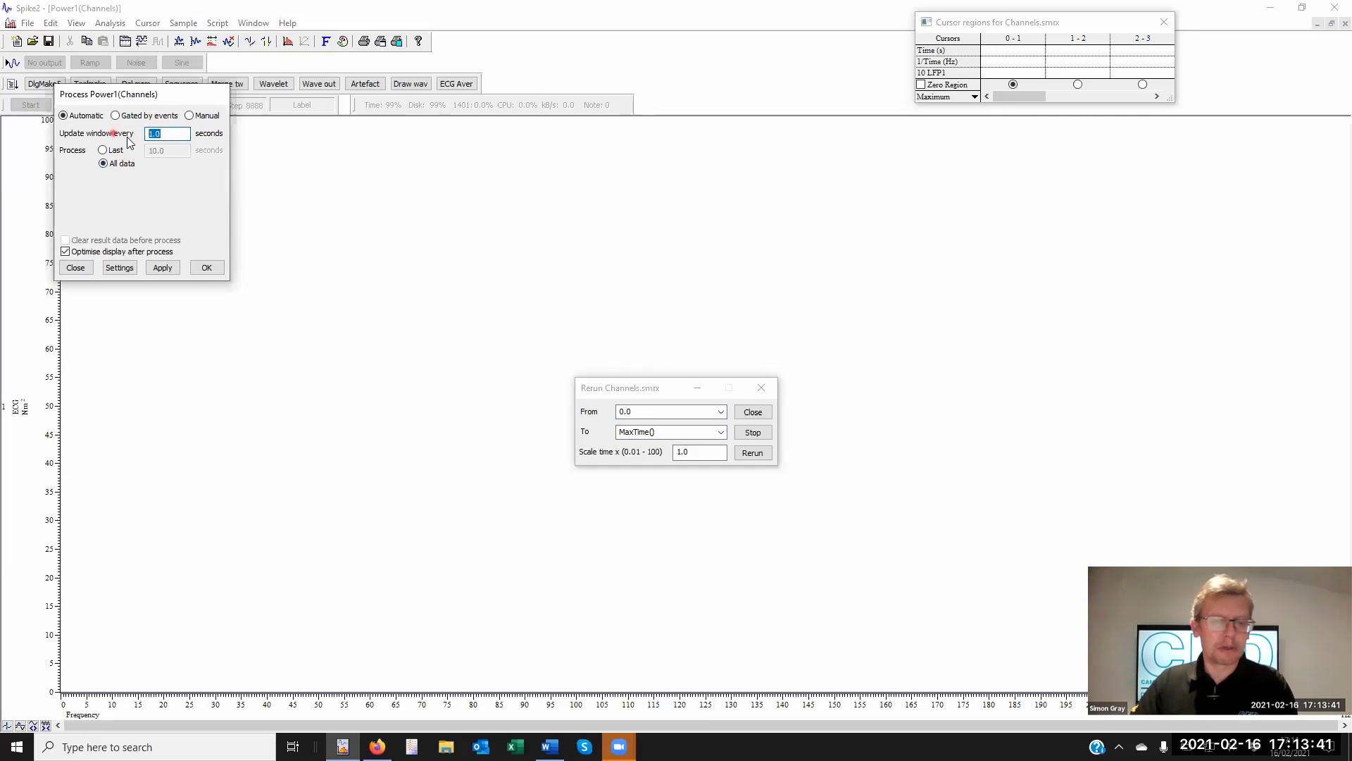
type("0")
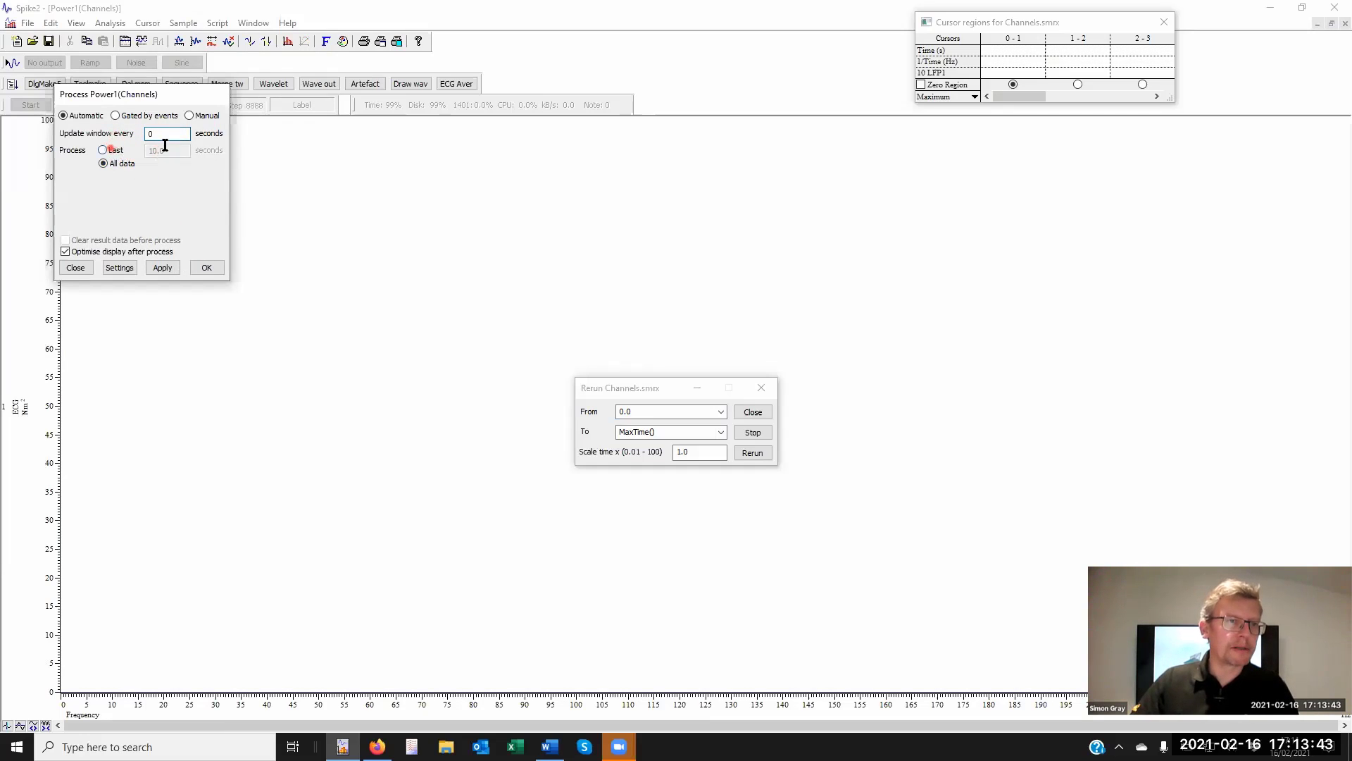
left_click(106, 151)
double_click(164, 150)
type("1")
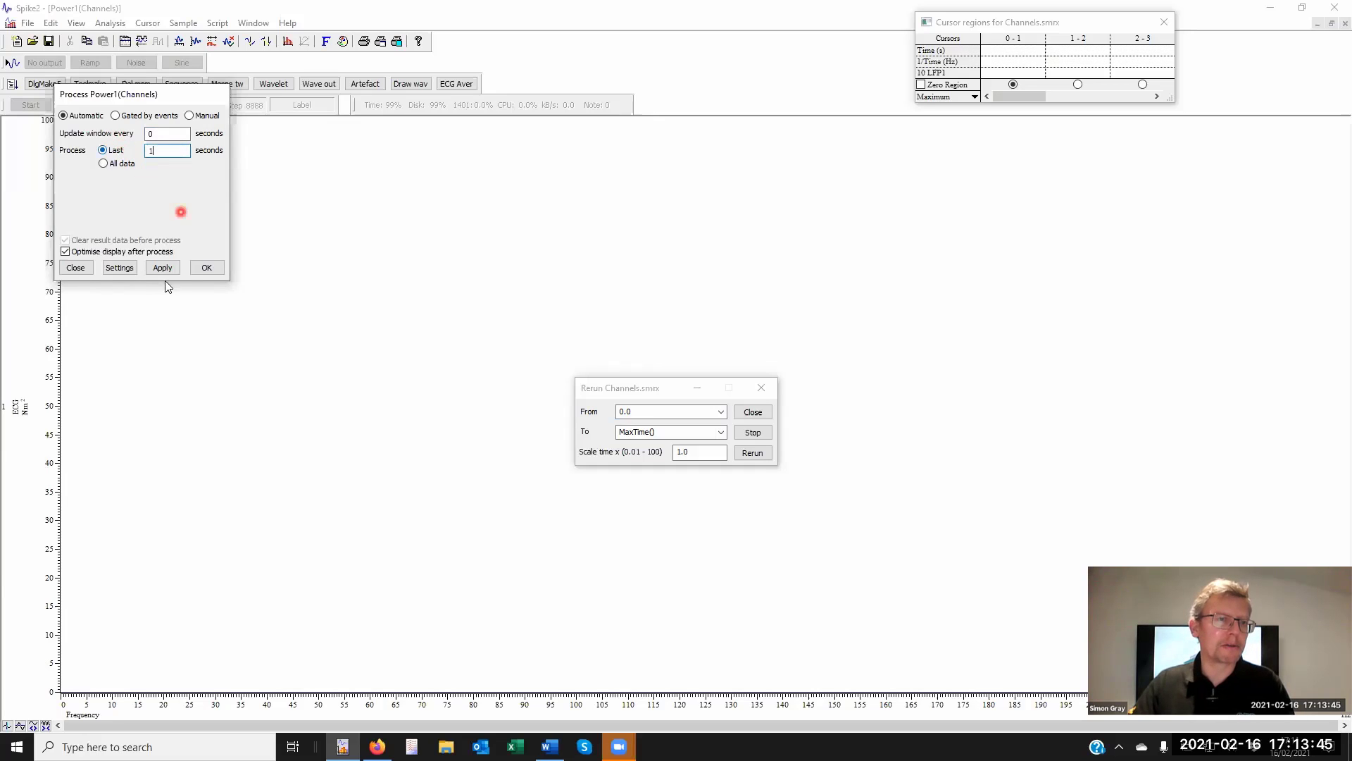
left_click(216, 271)
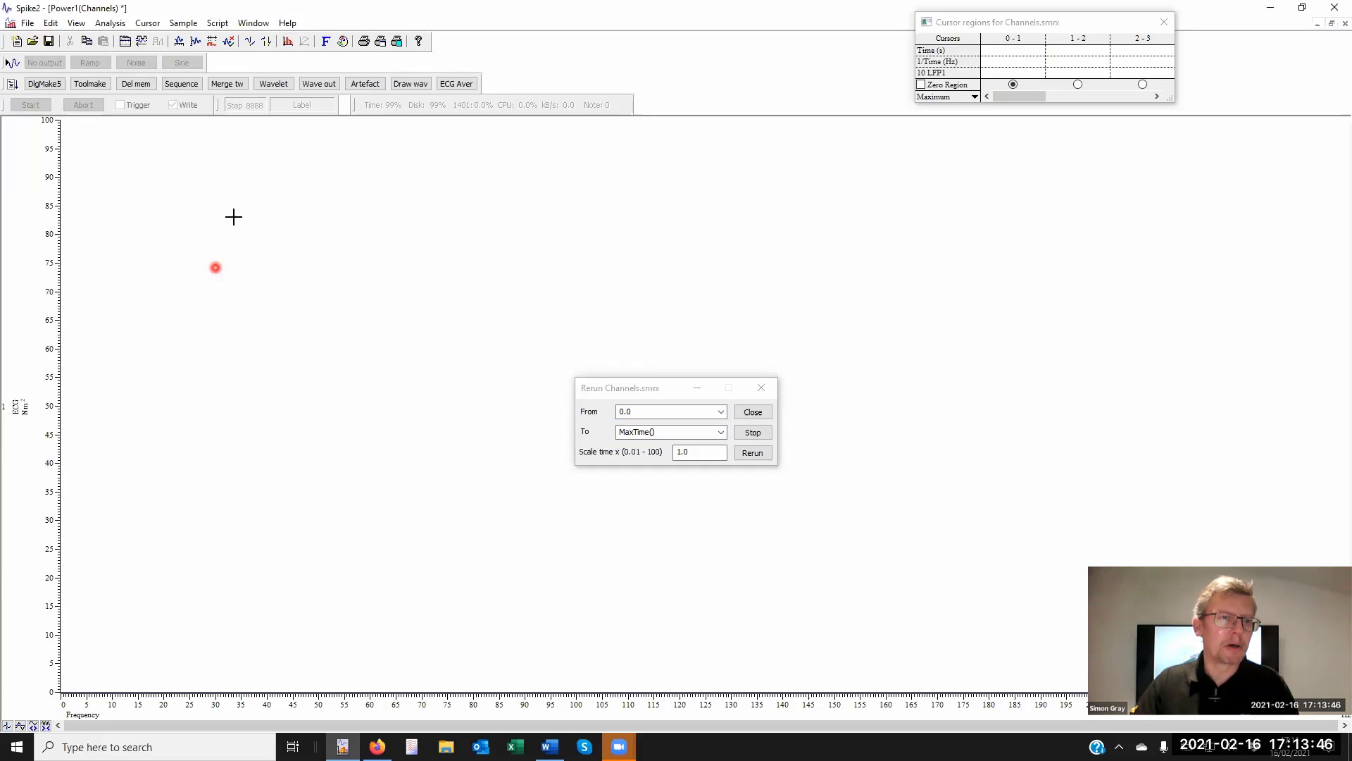
- Restore the Channels.smrx view and tile it vertically alongside the Power1(Channels) result view
left_click(257, 24)
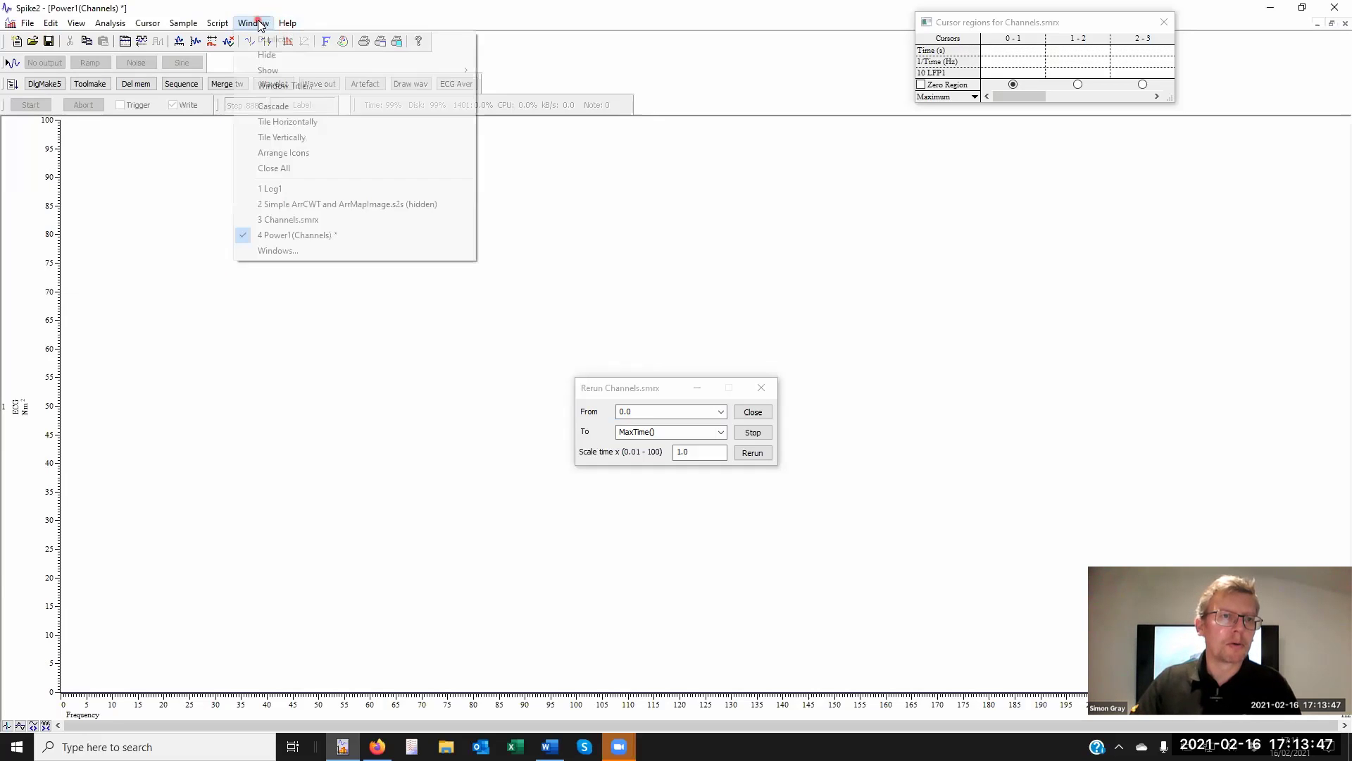
left_click(303, 138)
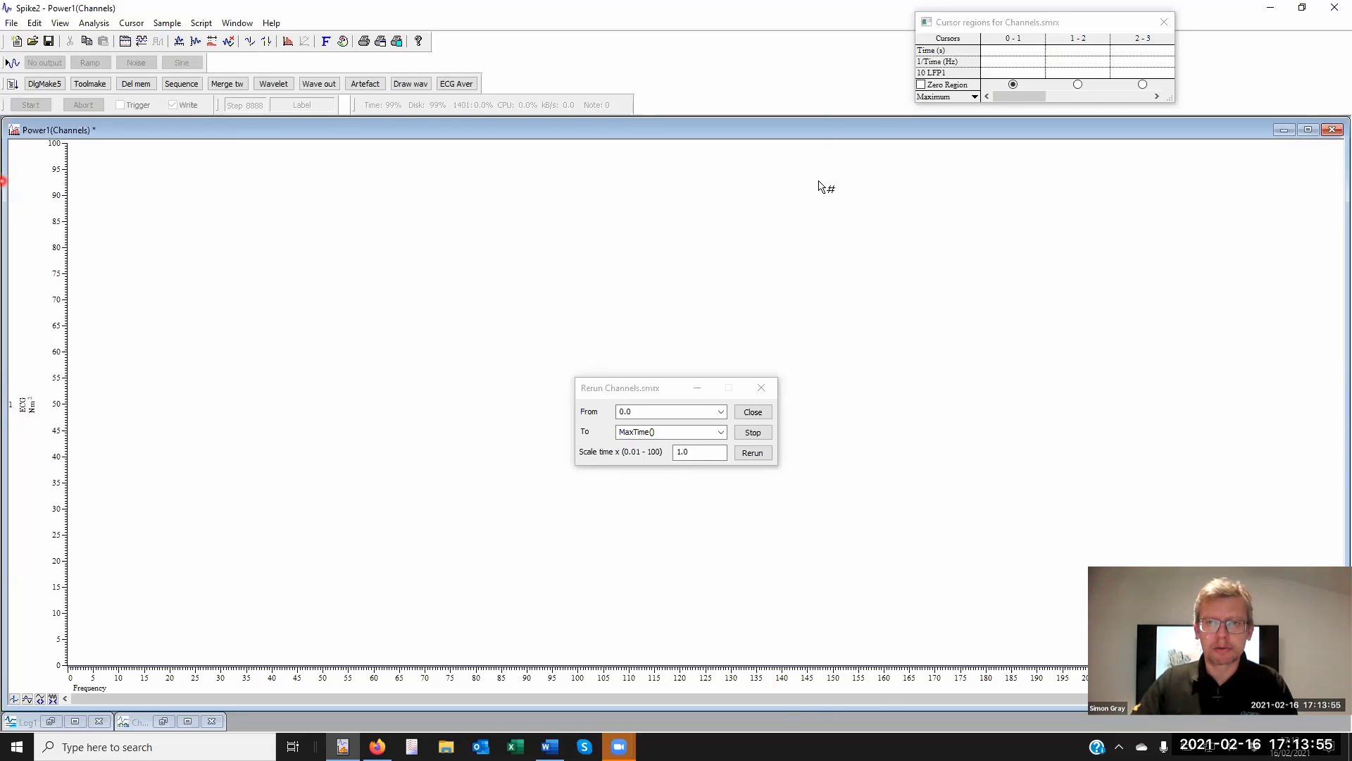
left_click_drag(819, 186, 819, 186)
left_click_drag(919, 126, 660, 378)
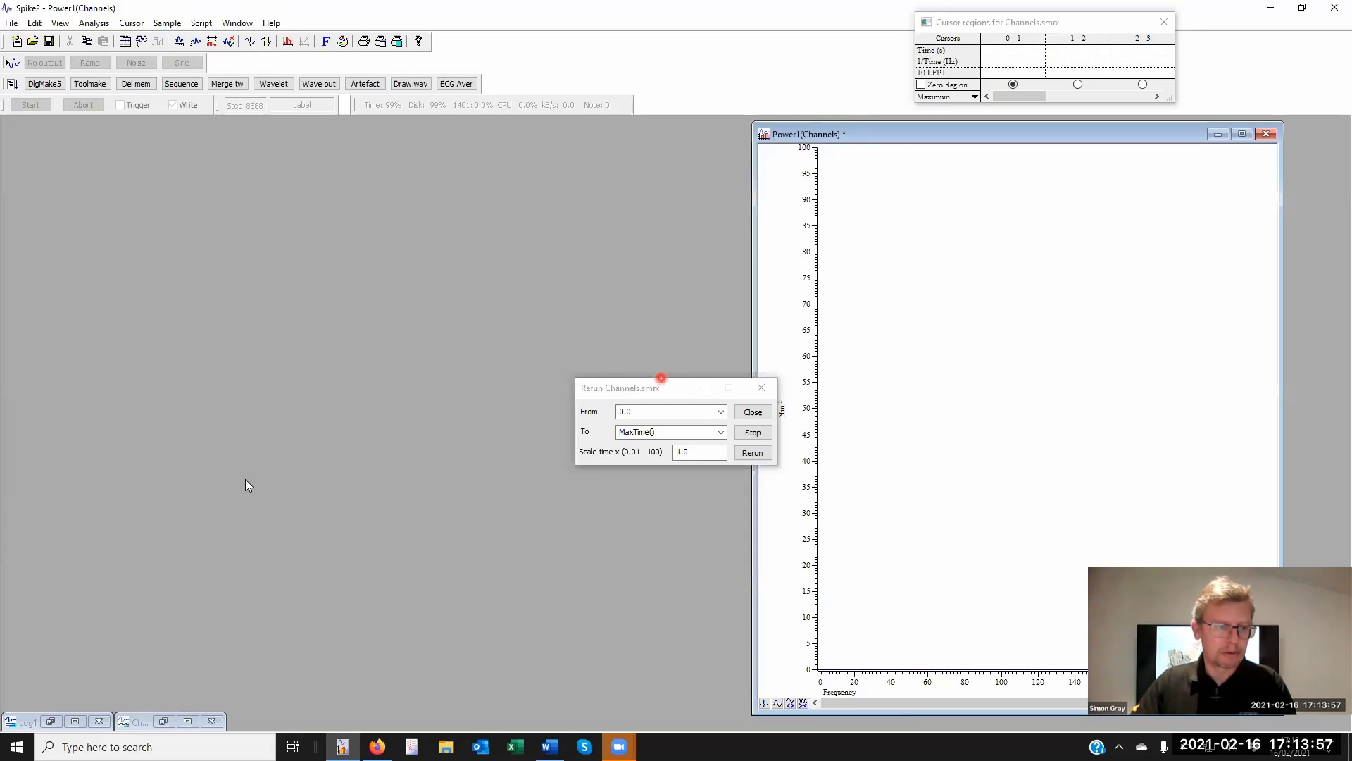
left_click(166, 722)
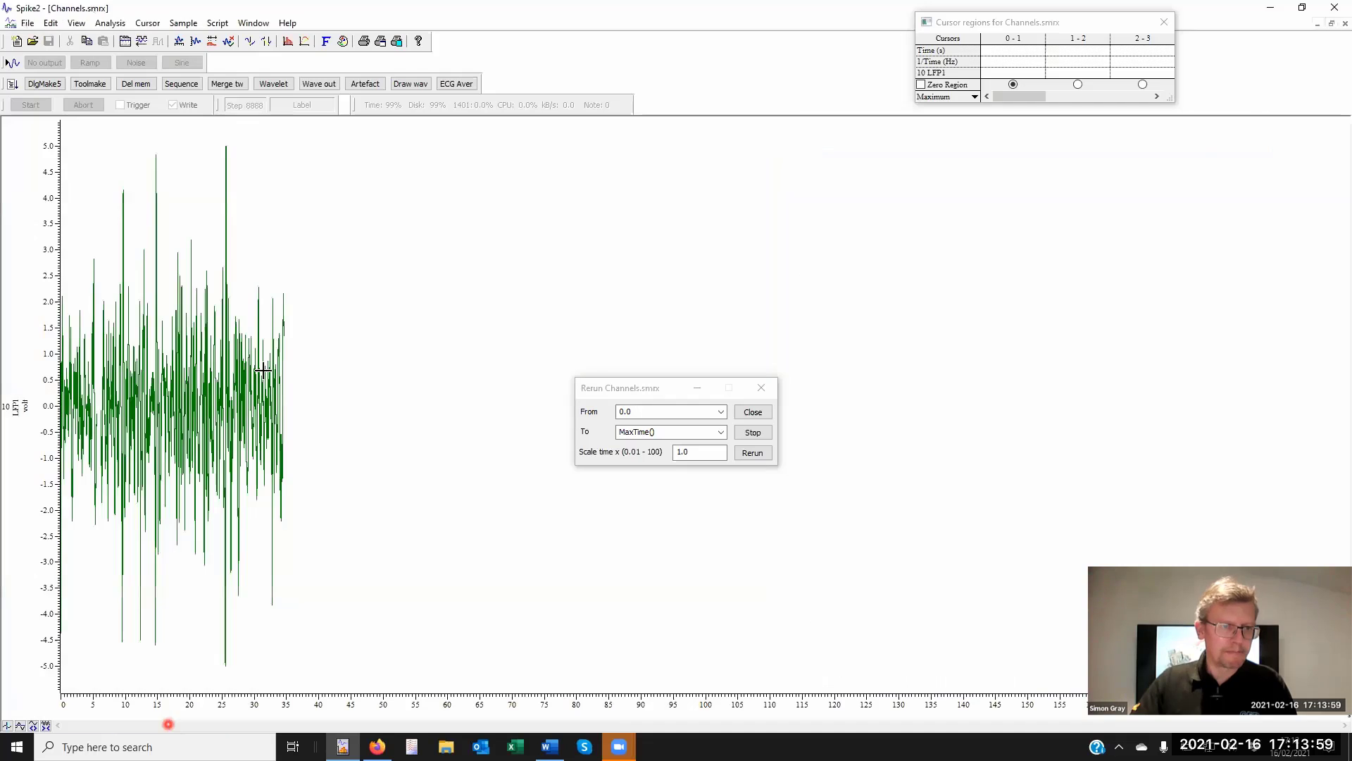
left_click(255, 23)
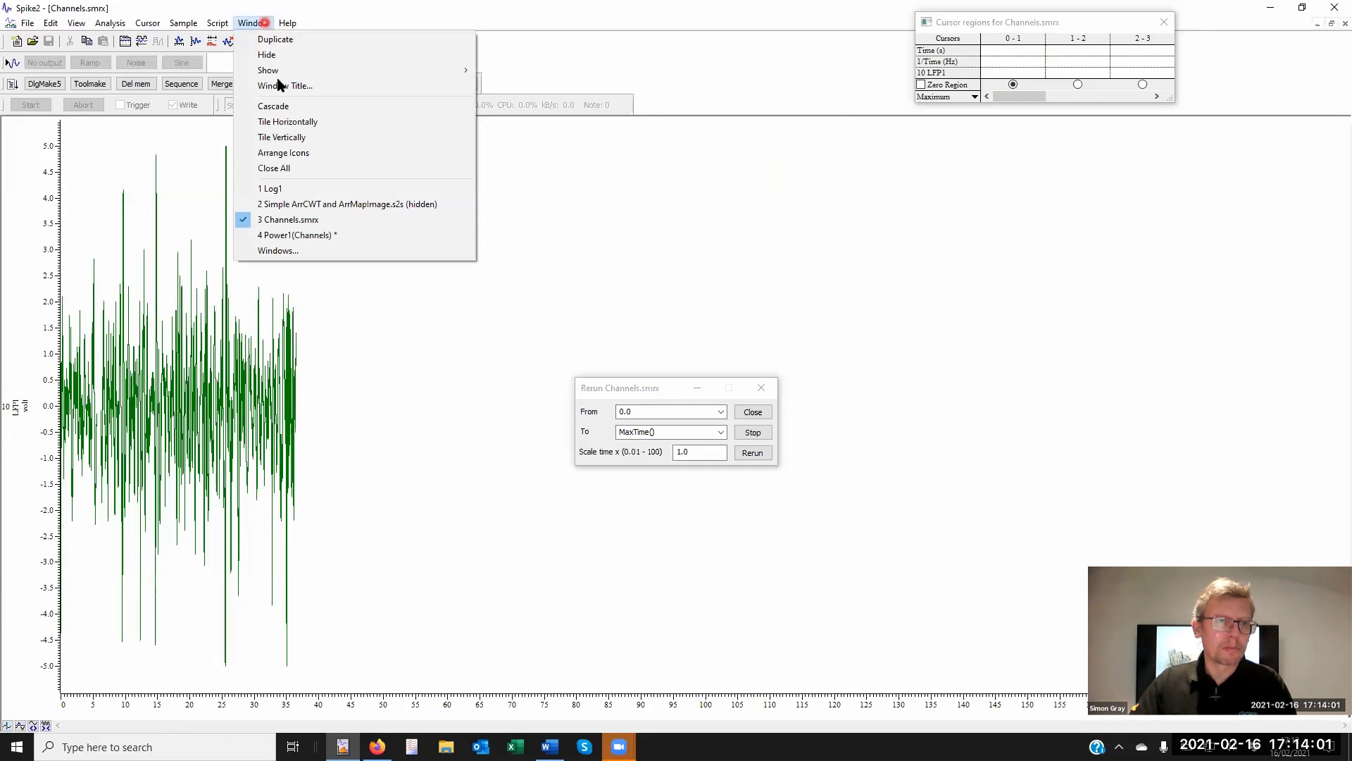
left_click(302, 139)
left_click(941, 440)
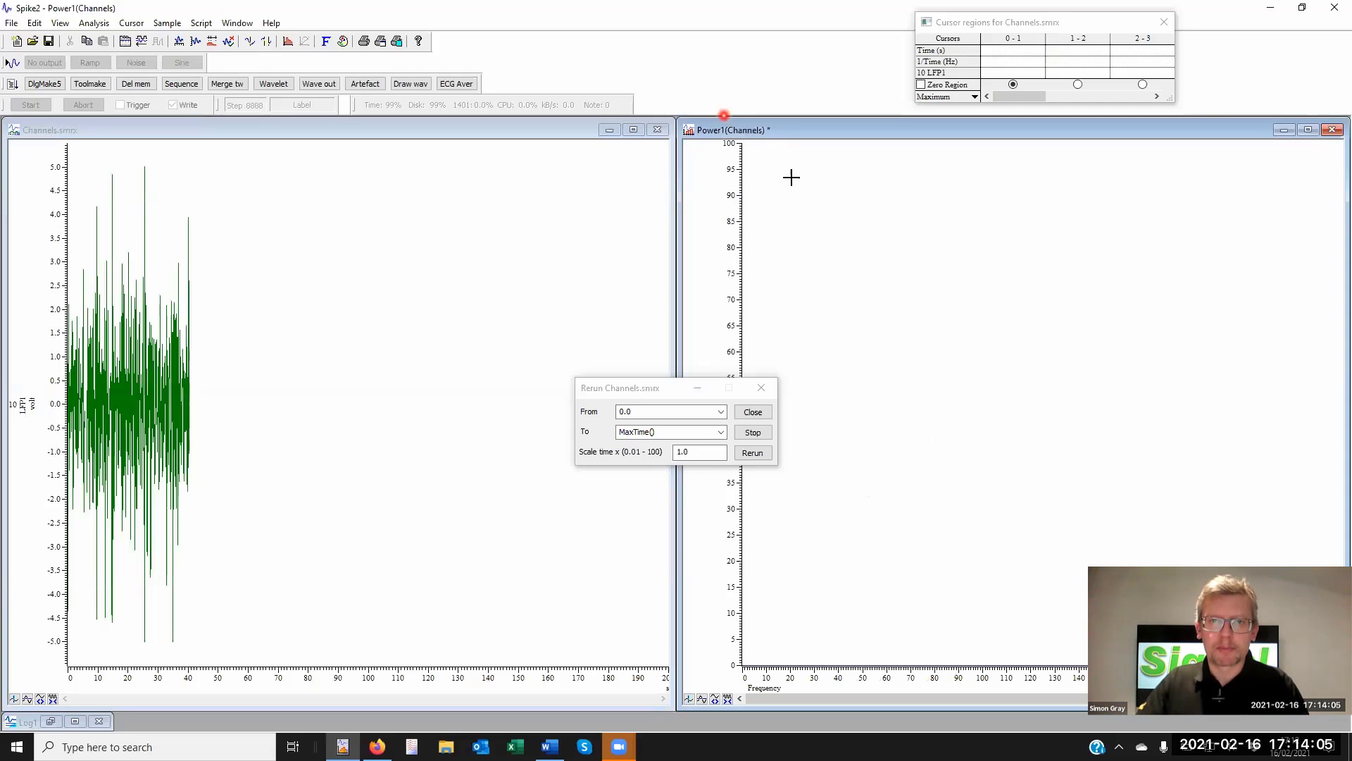
- Check the channel information for LFP1 and change the power spectrum's source to channel 10 LFP1, keeping the processing settings
right_click(907, 395)
left_click(965, 453)
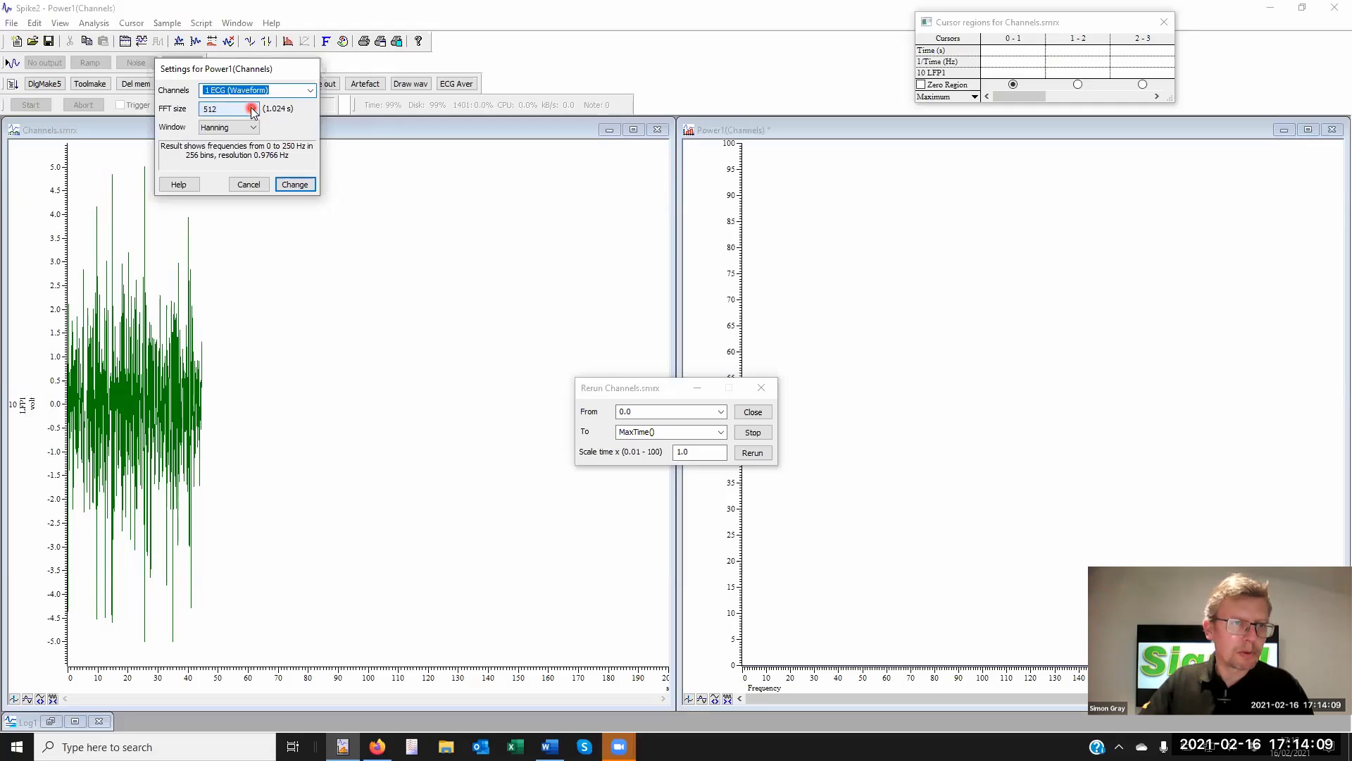
double_click(27, 404)
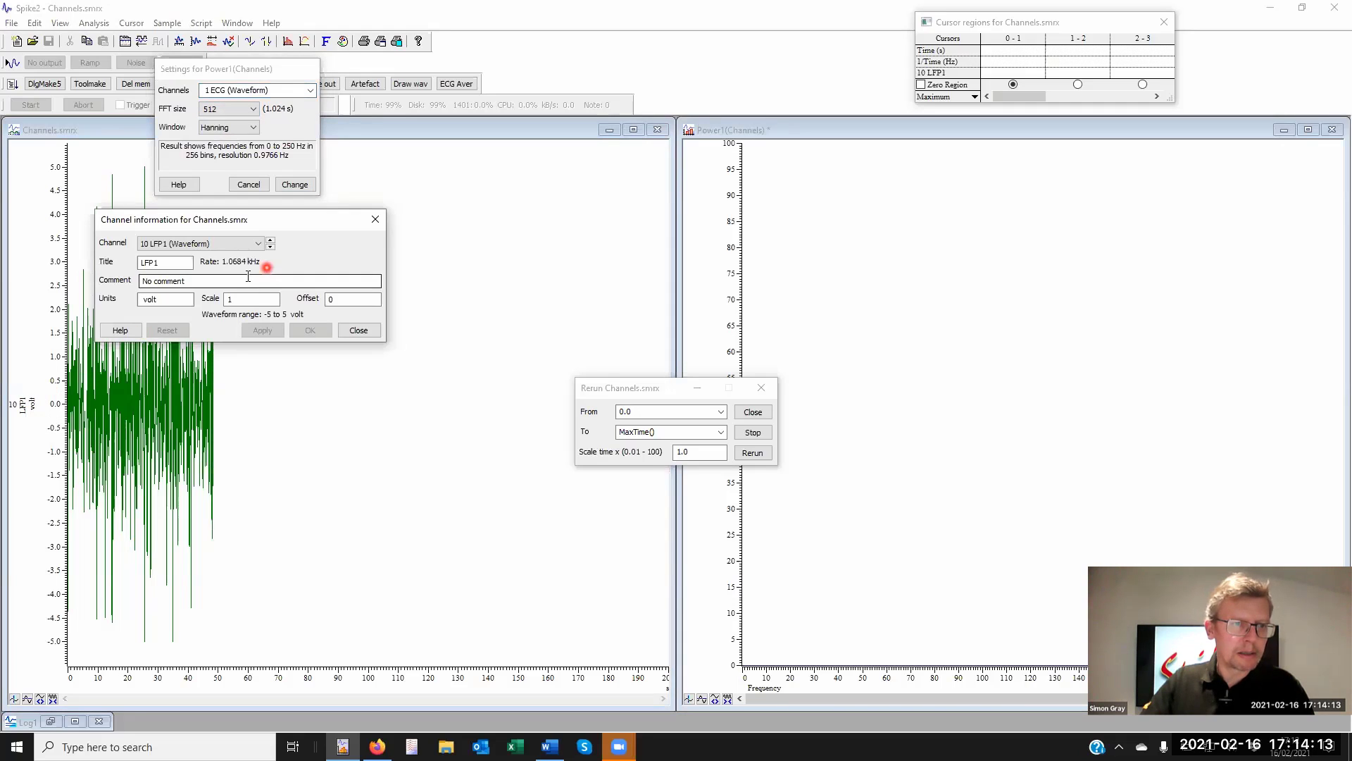
left_click(358, 330)
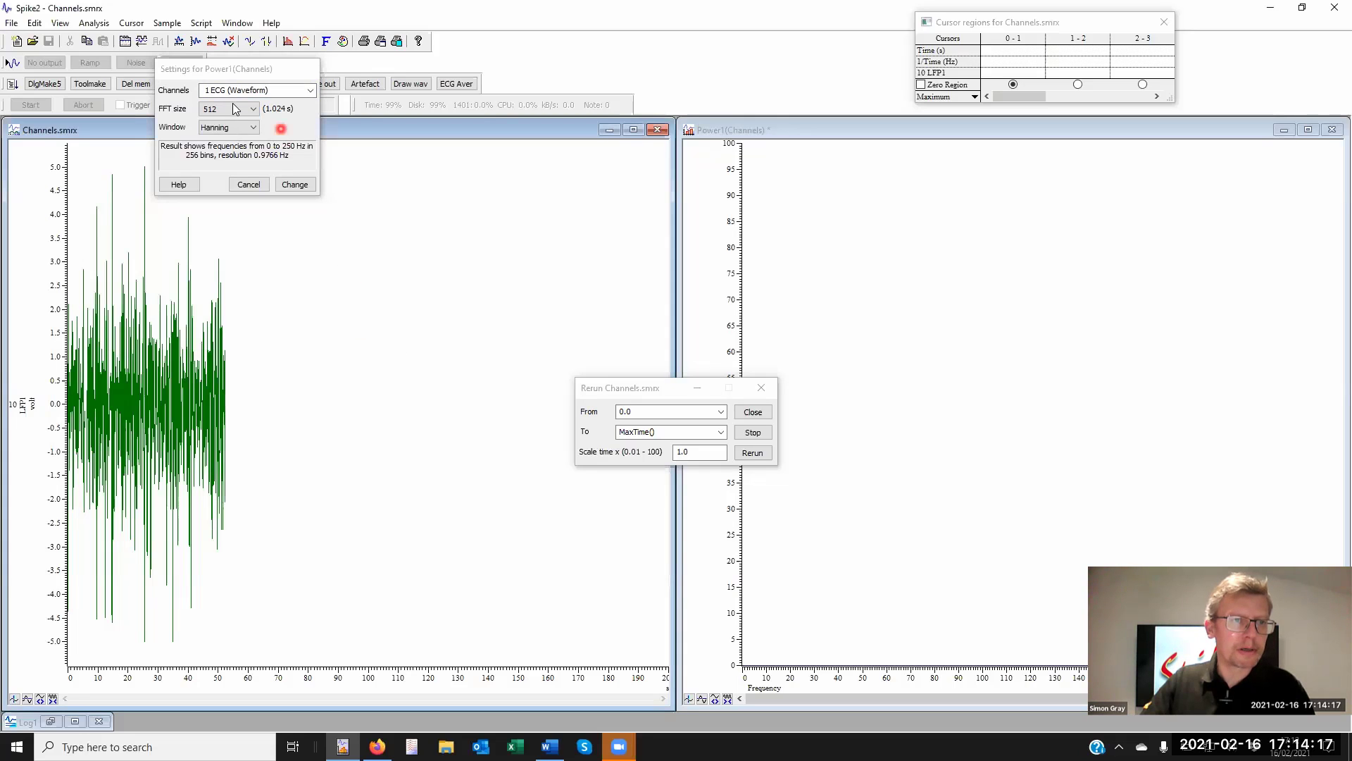
left_click(311, 93)
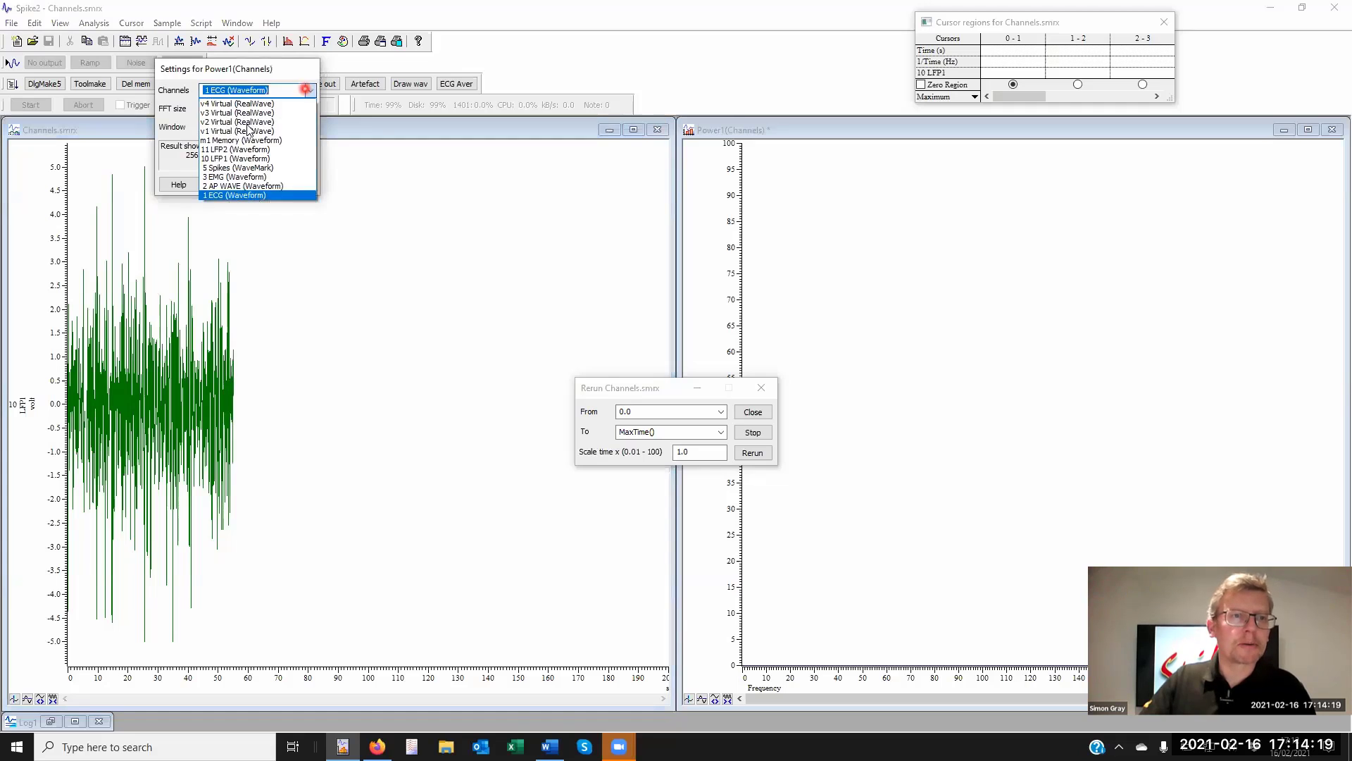
left_click(225, 159)
left_click(293, 182)
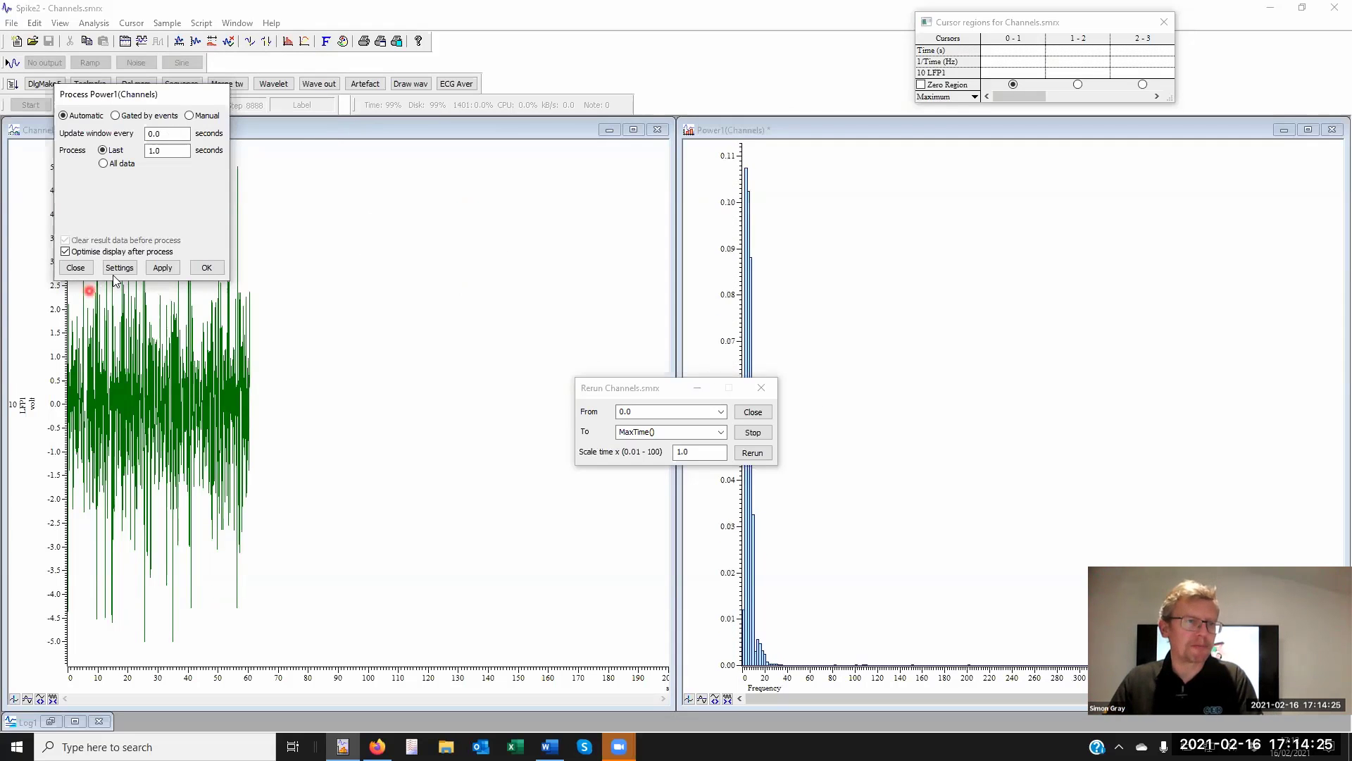
left_click(75, 267)
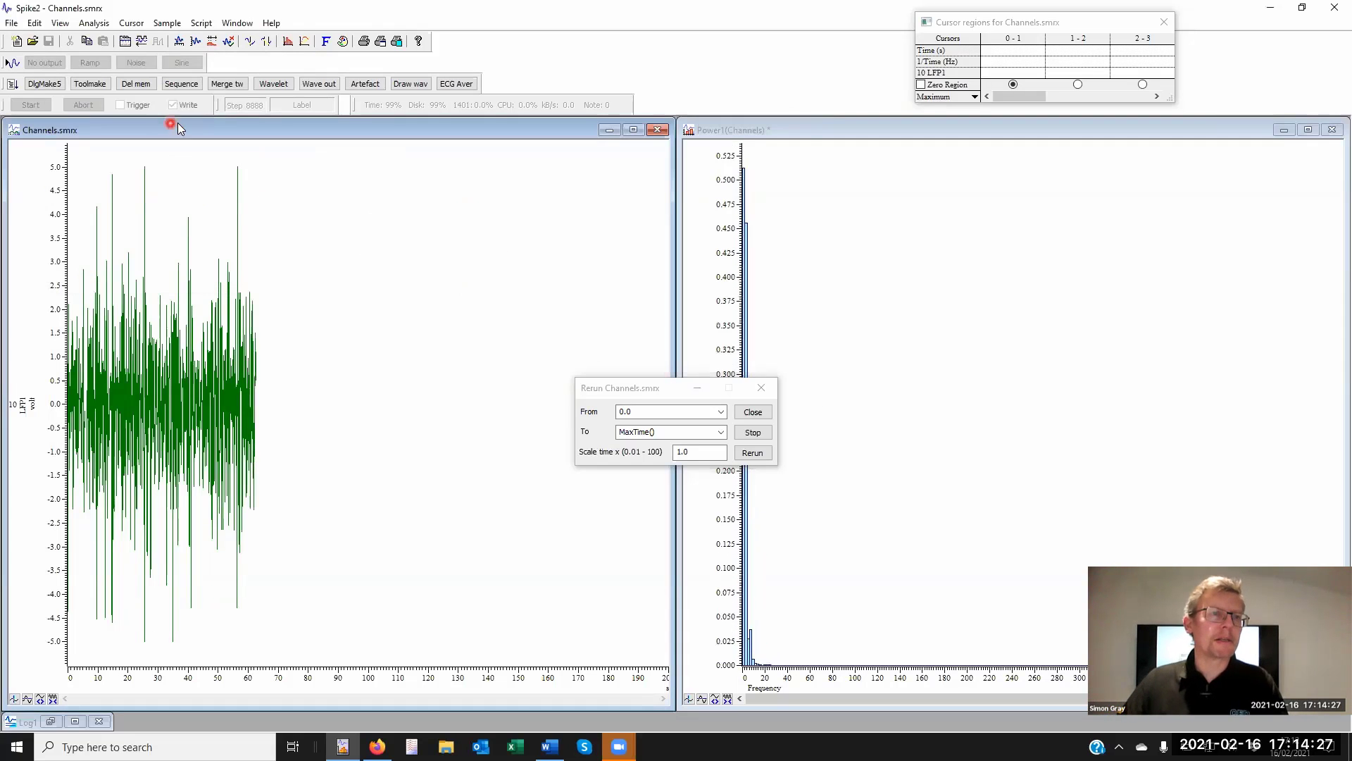
- Create a new virtual channel in Channels.smrx and close the cursor regions window
left_click(93, 22)
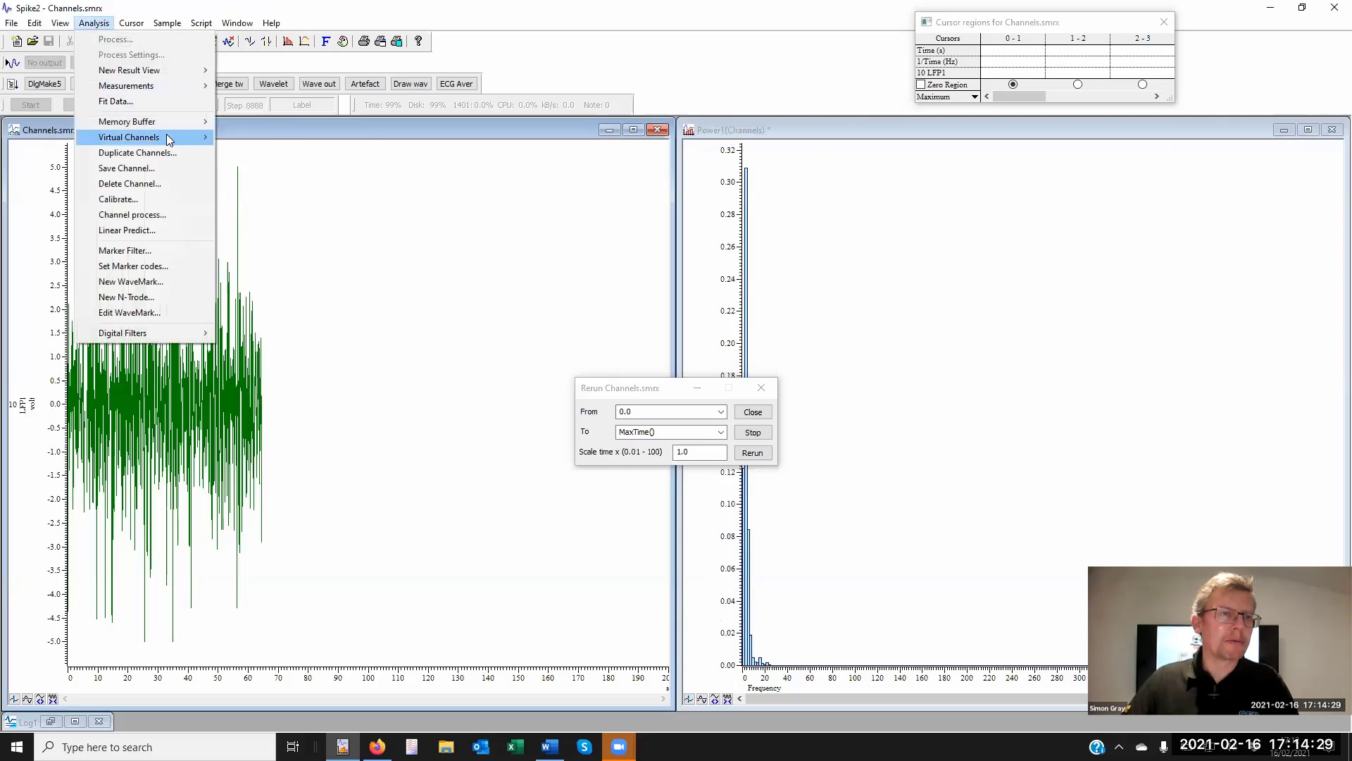
mouse_move(169, 139)
left_click(271, 136)
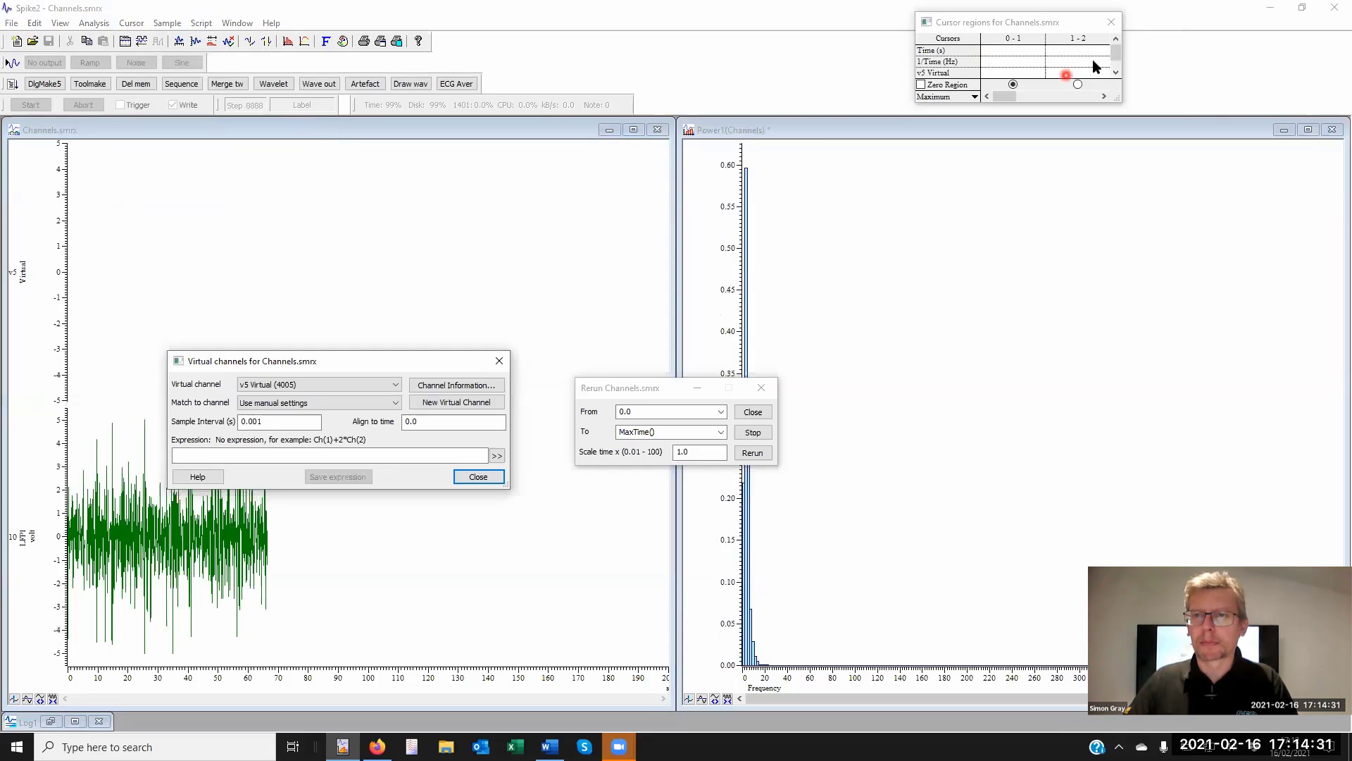
left_click(1111, 21)
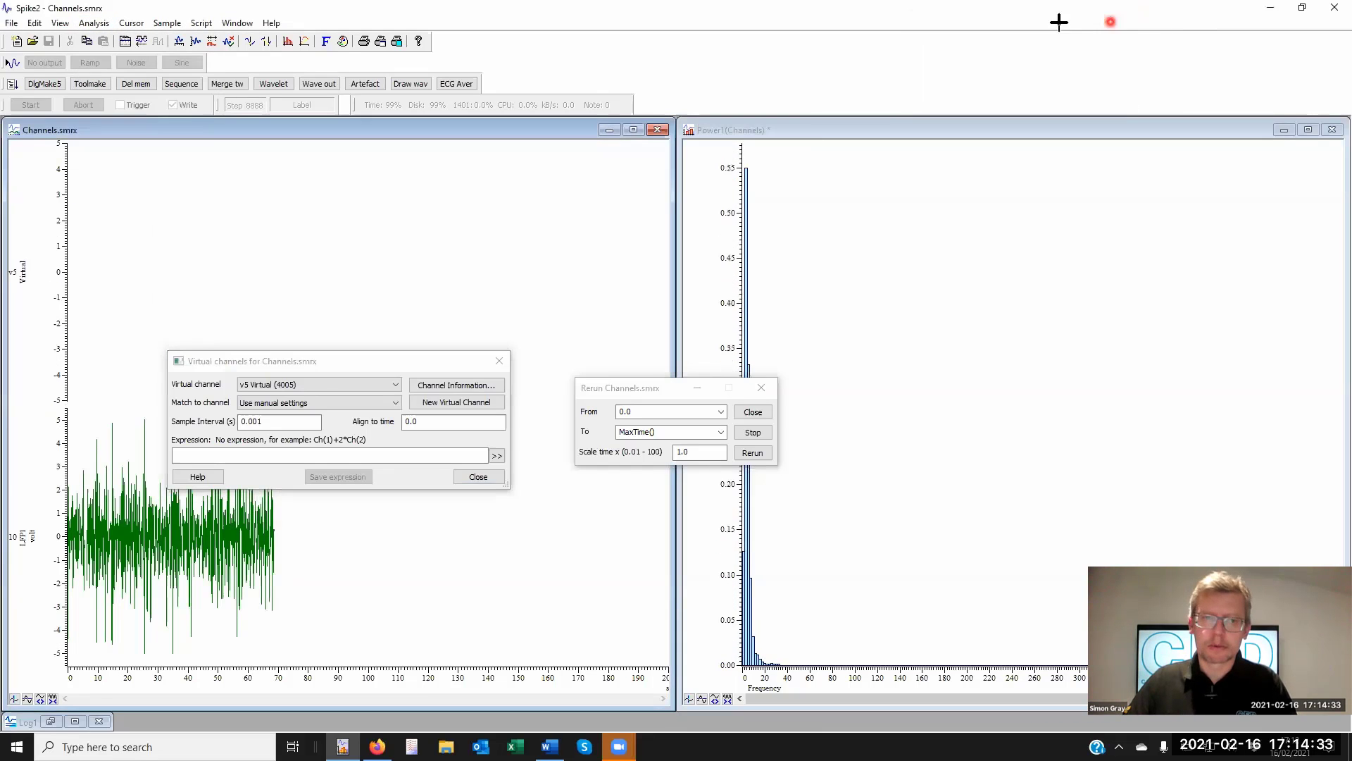
- Start a power-in-band expression for the virtual channel from channel 1 ECG with a frequency resolution of 1 Hz
left_click(257, 452)
left_click(499, 457)
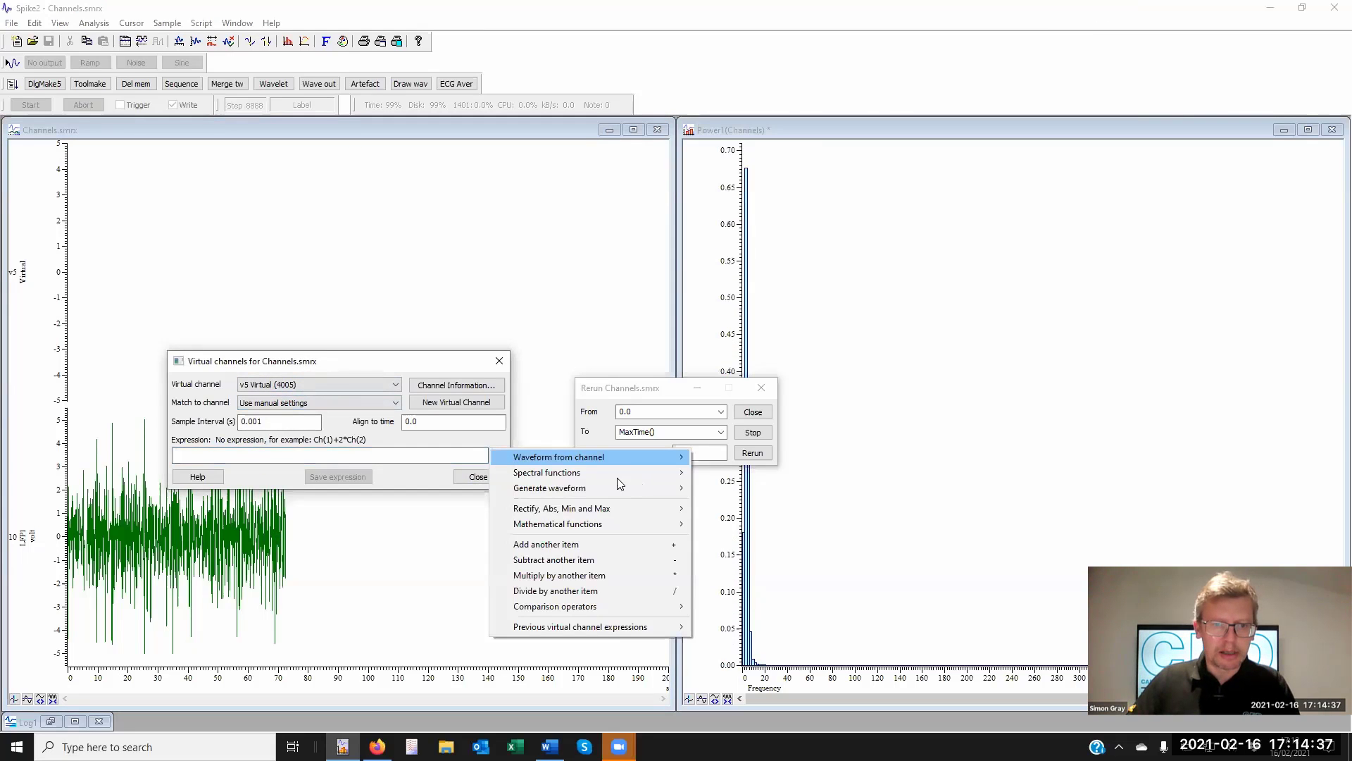
mouse_move(626, 472)
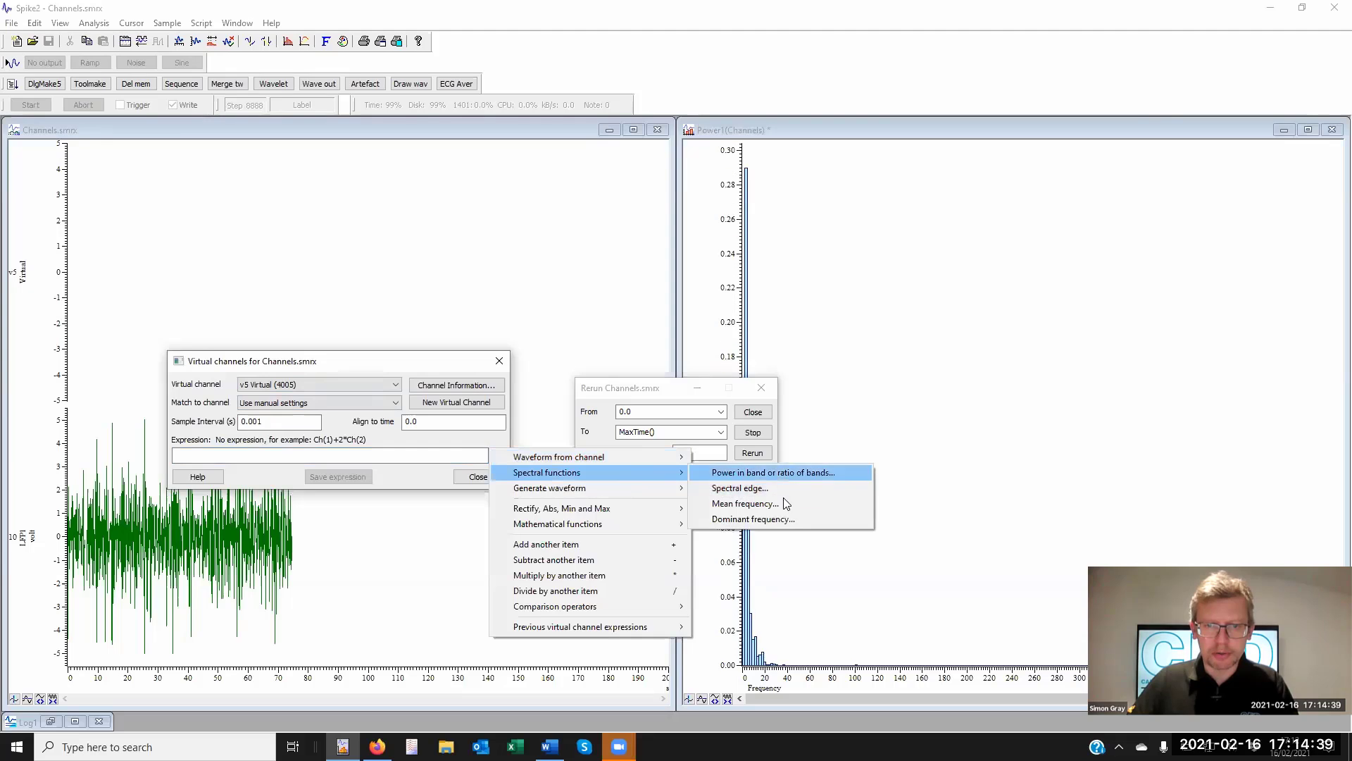
left_click(800, 472)
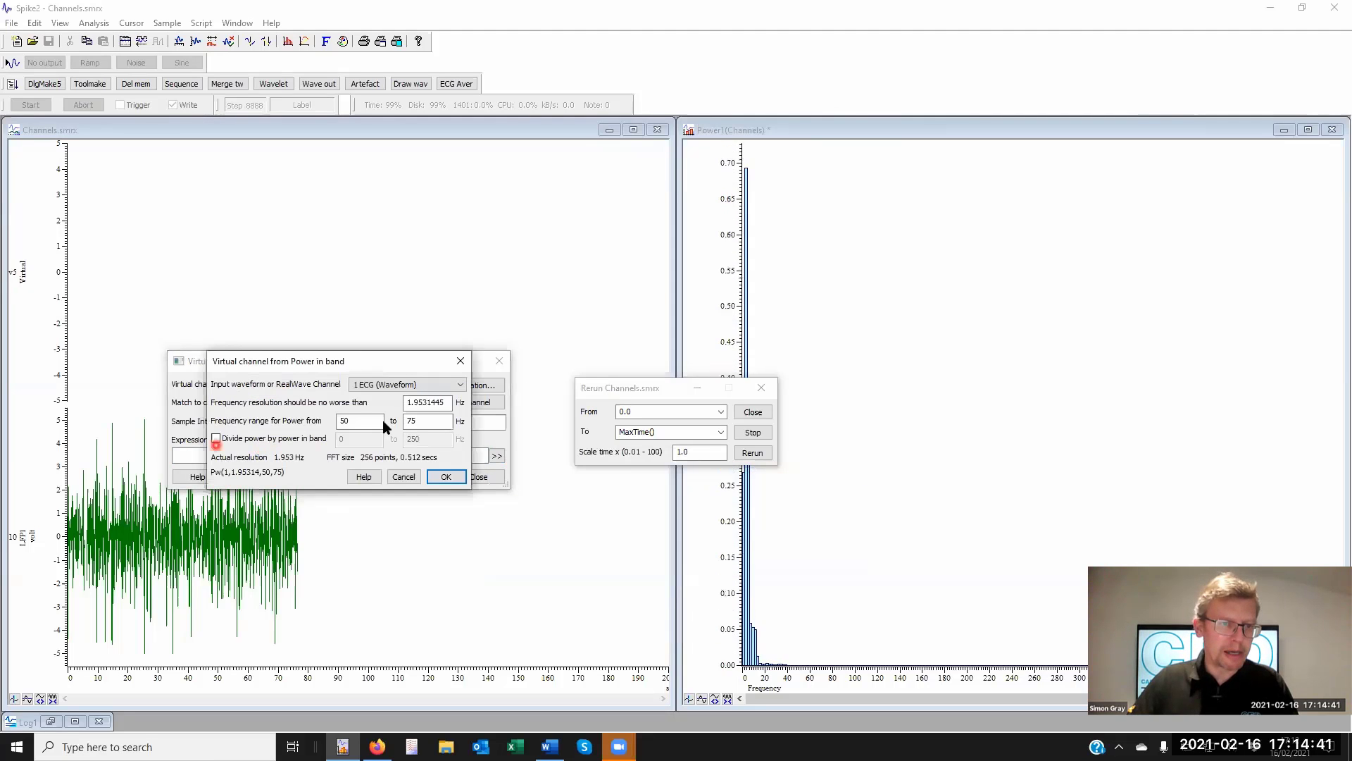
double_click(448, 404)
type("1")
- Set the power band to 0 to 50 Hz, apply the expression and close the virtual channel settings
left_click(344, 421)
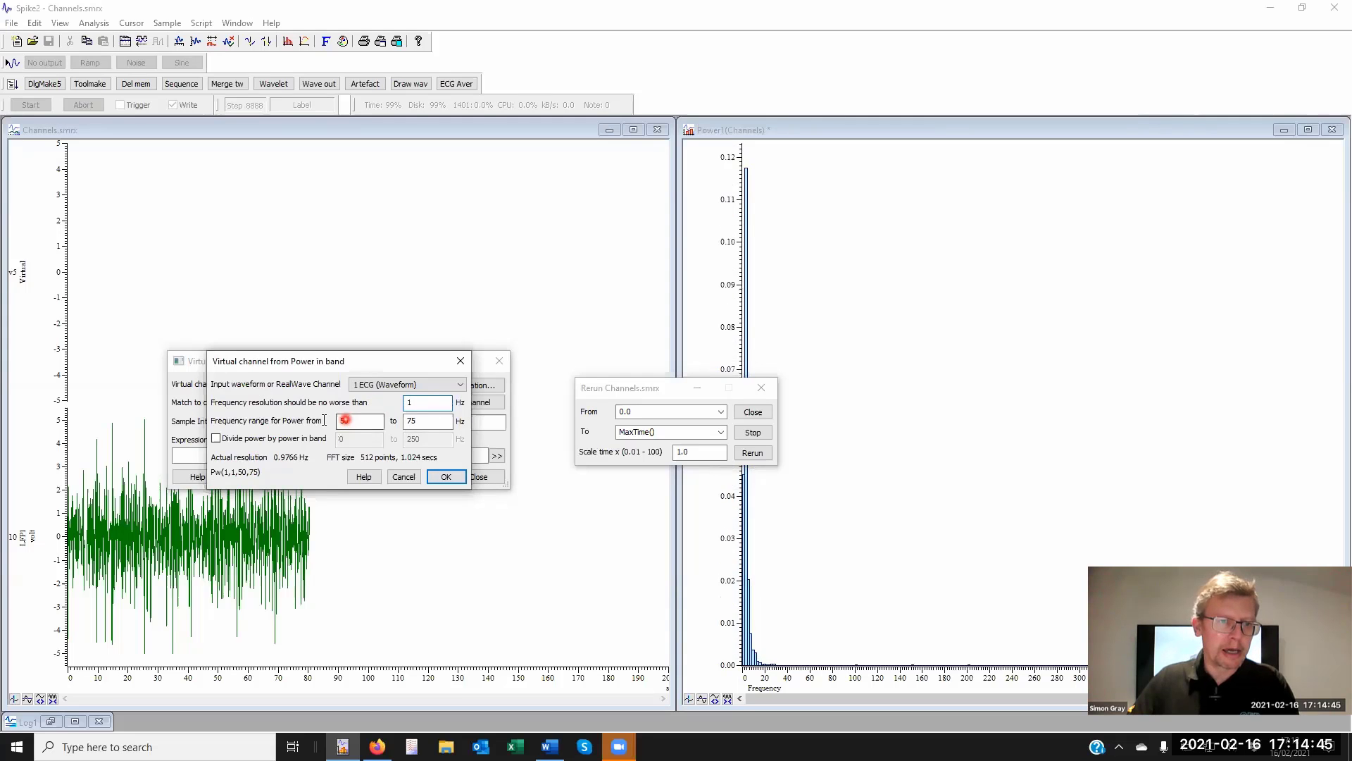
double_click(344, 420)
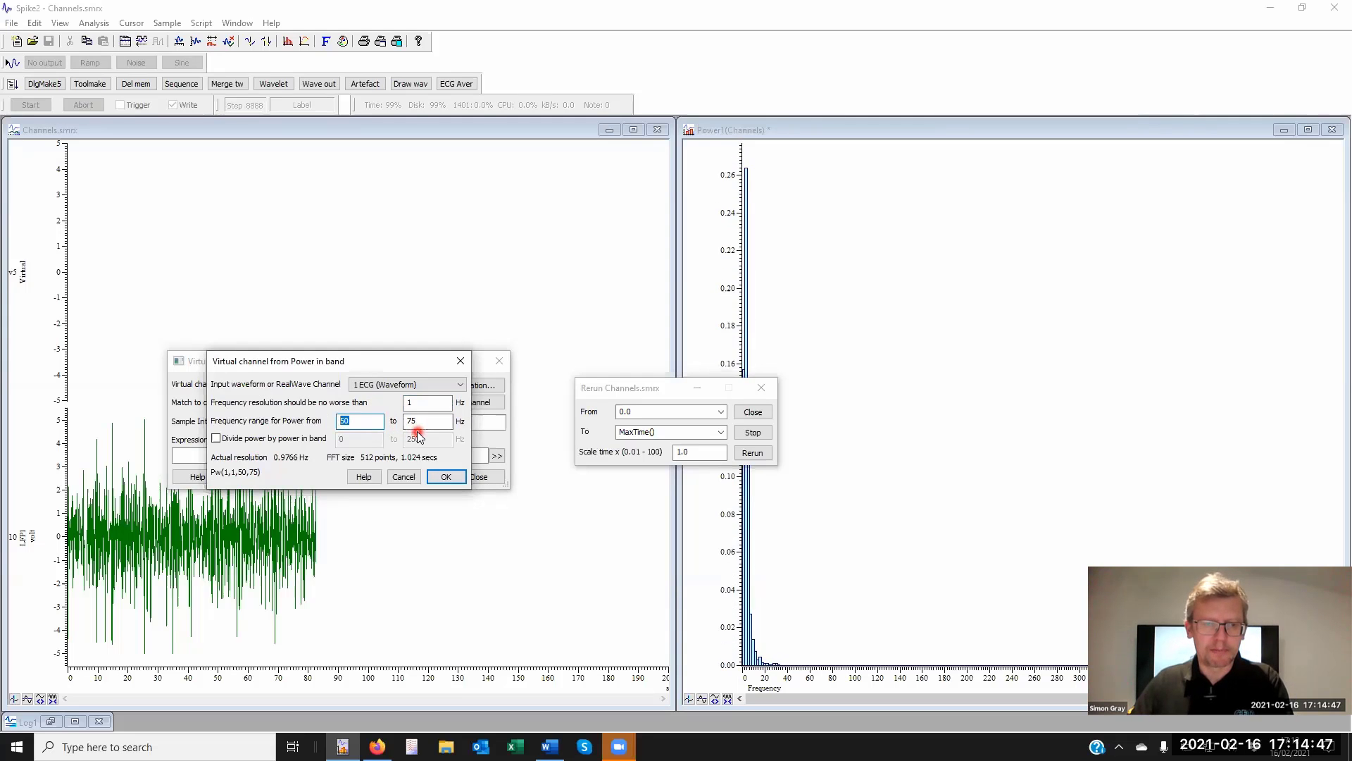
type("0")
double_click(416, 421)
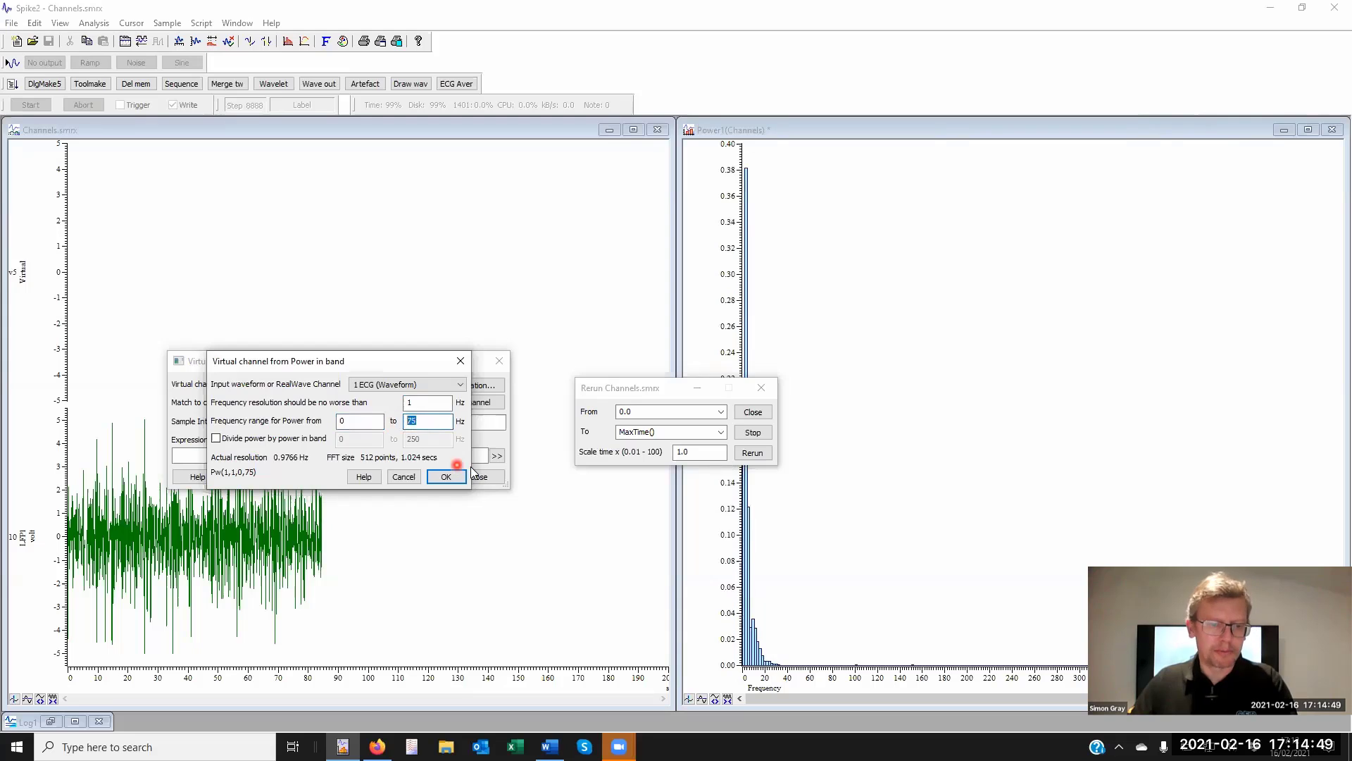
type("50")
left_click(446, 477)
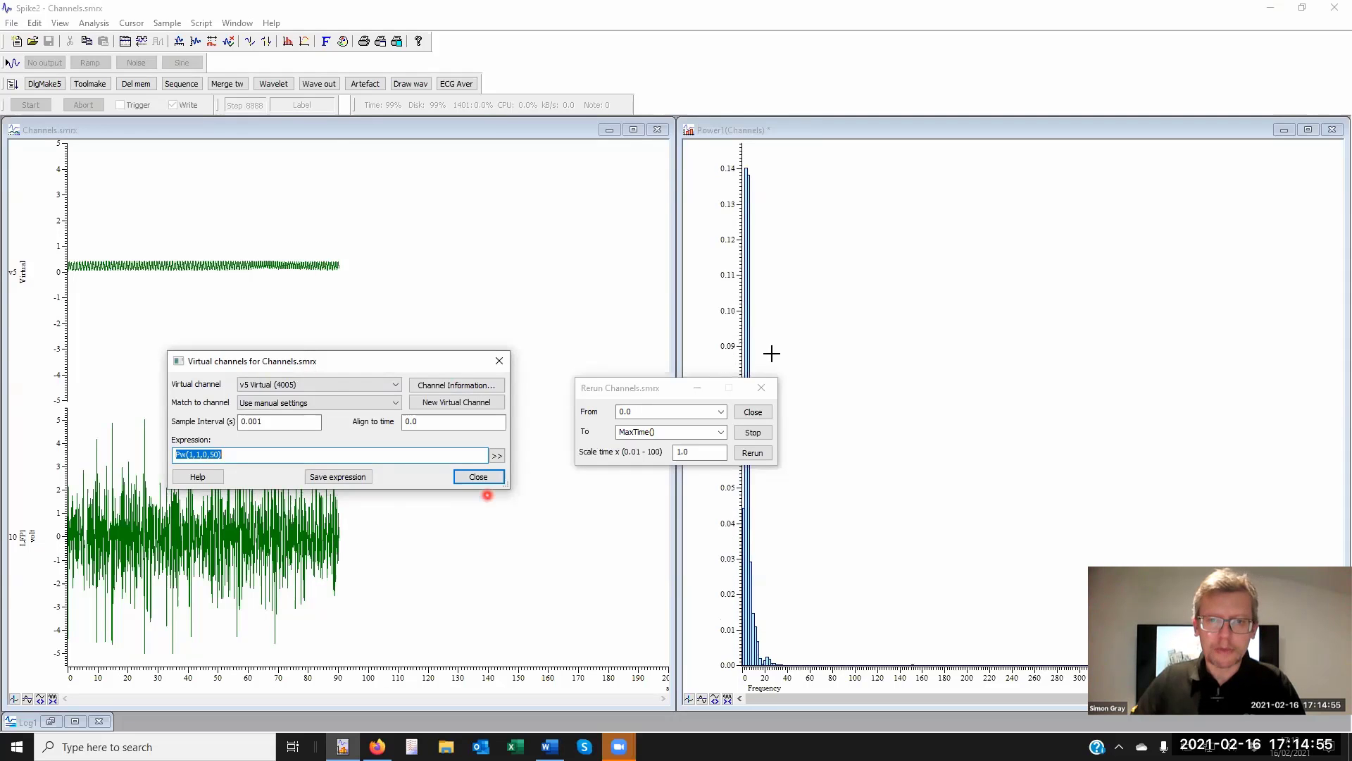
left_click(477, 477)
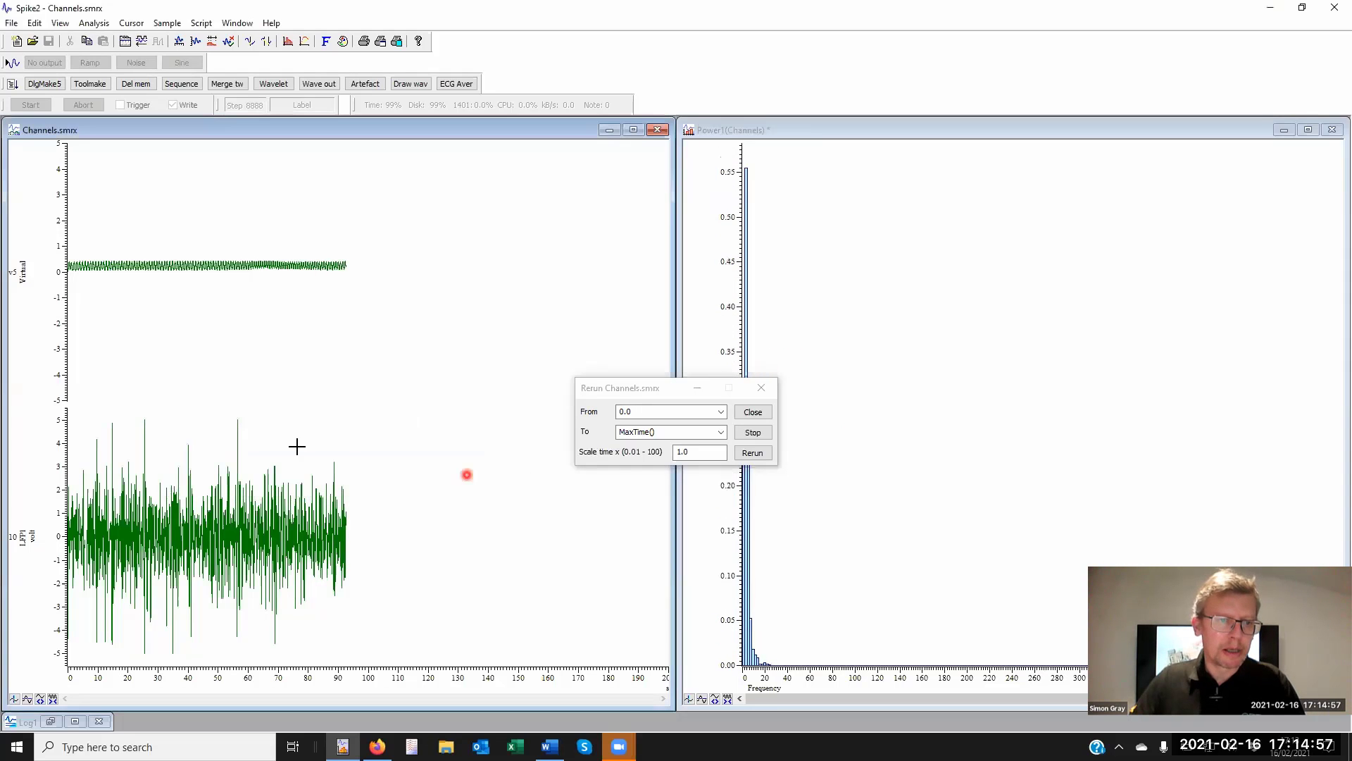
- Duplicate channel 10 LFP1 in Channels.smrx
right_click(284, 529)
mouse_move(350, 528)
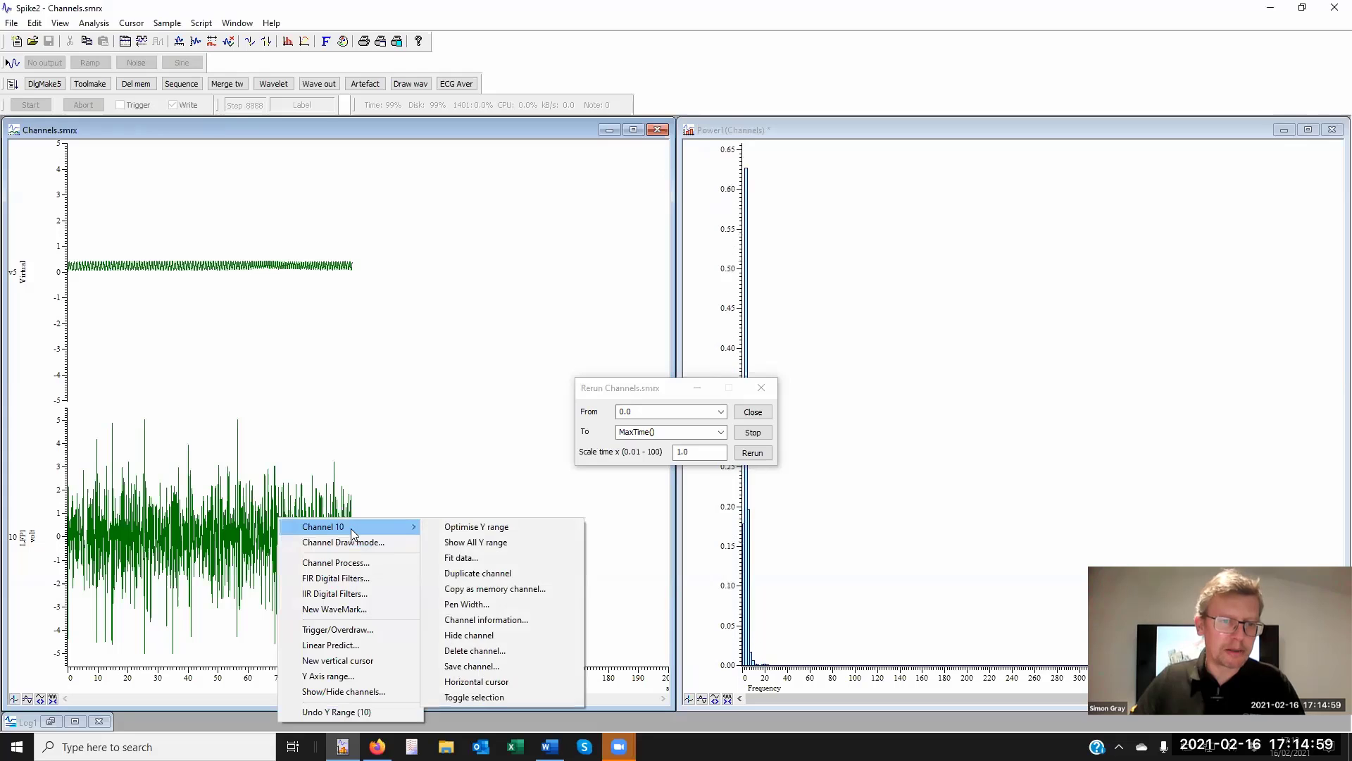
left_click(493, 572)
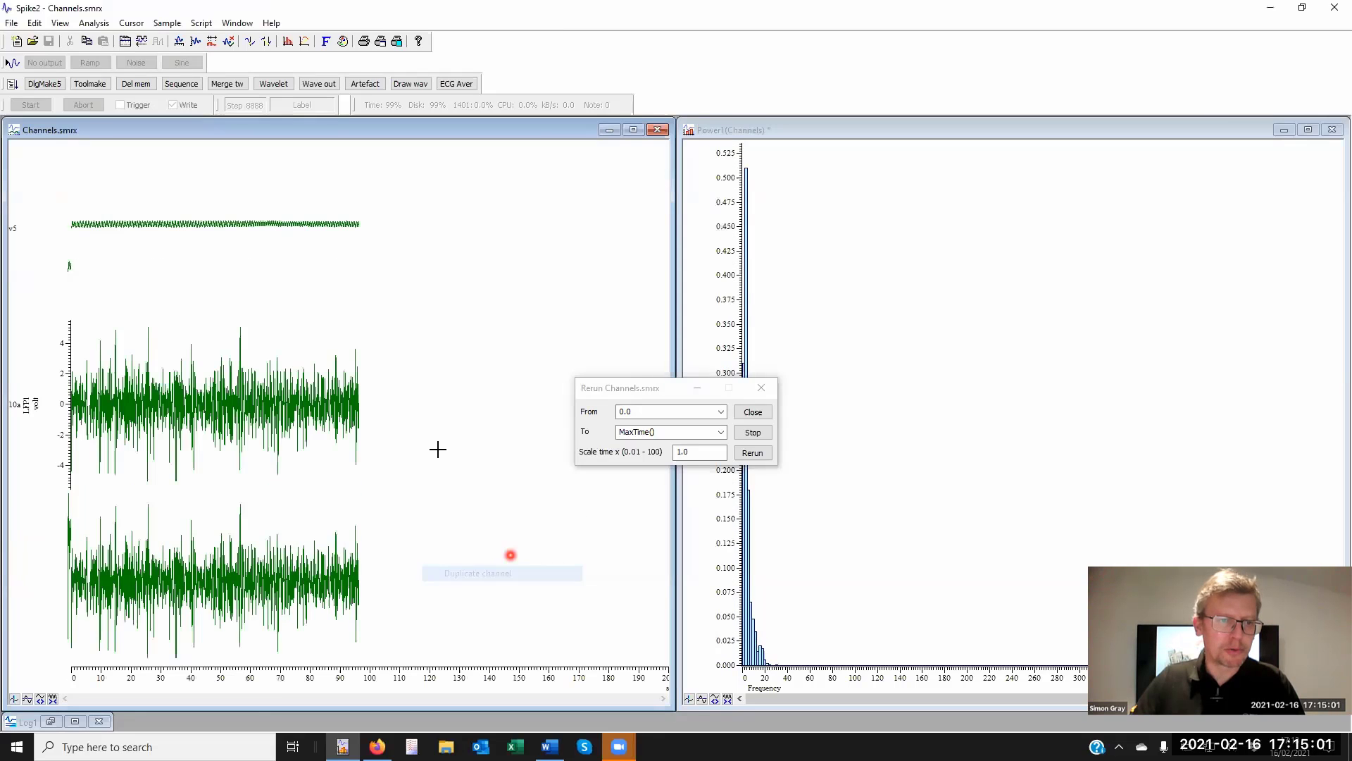
- Draw the duplicated LFP1 channel as a sonogram with a Hanning window and an FFT block size of 256
right_click(262, 391)
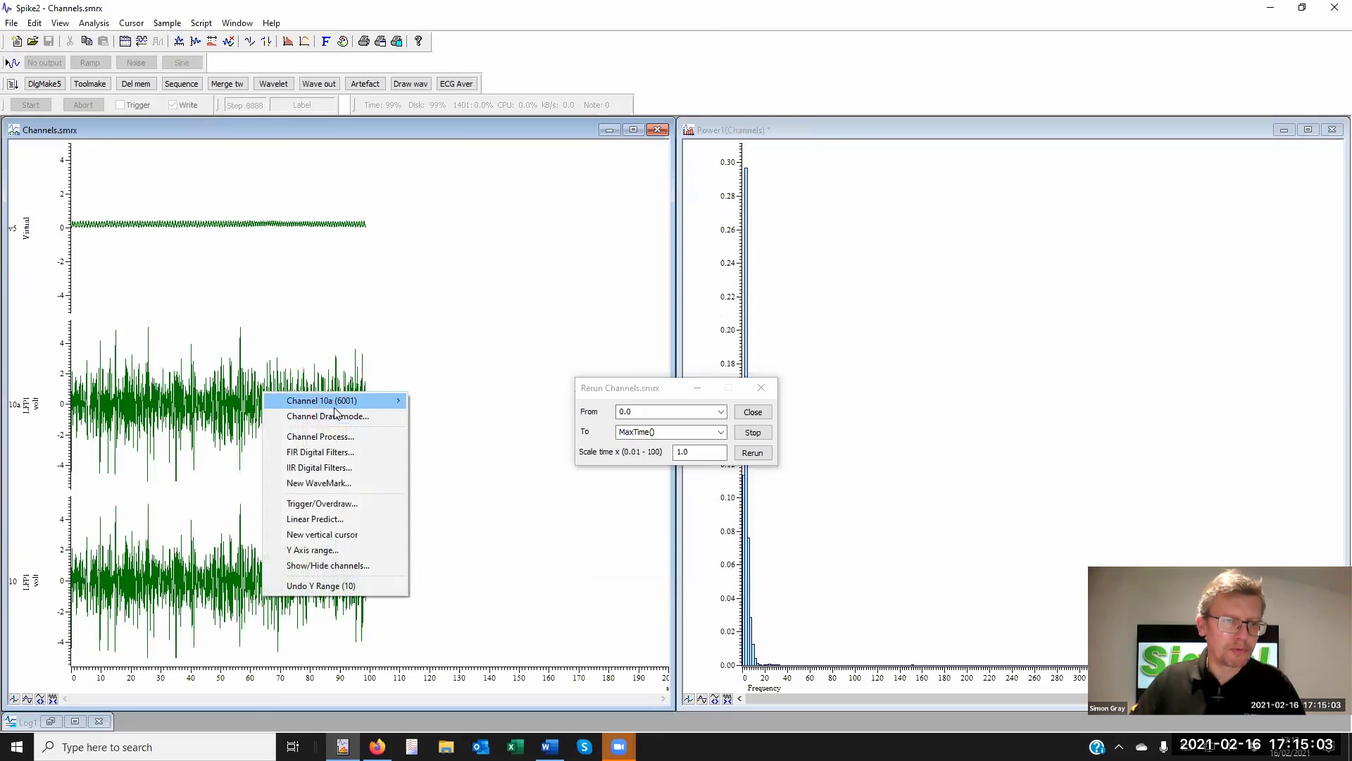
left_click(336, 414)
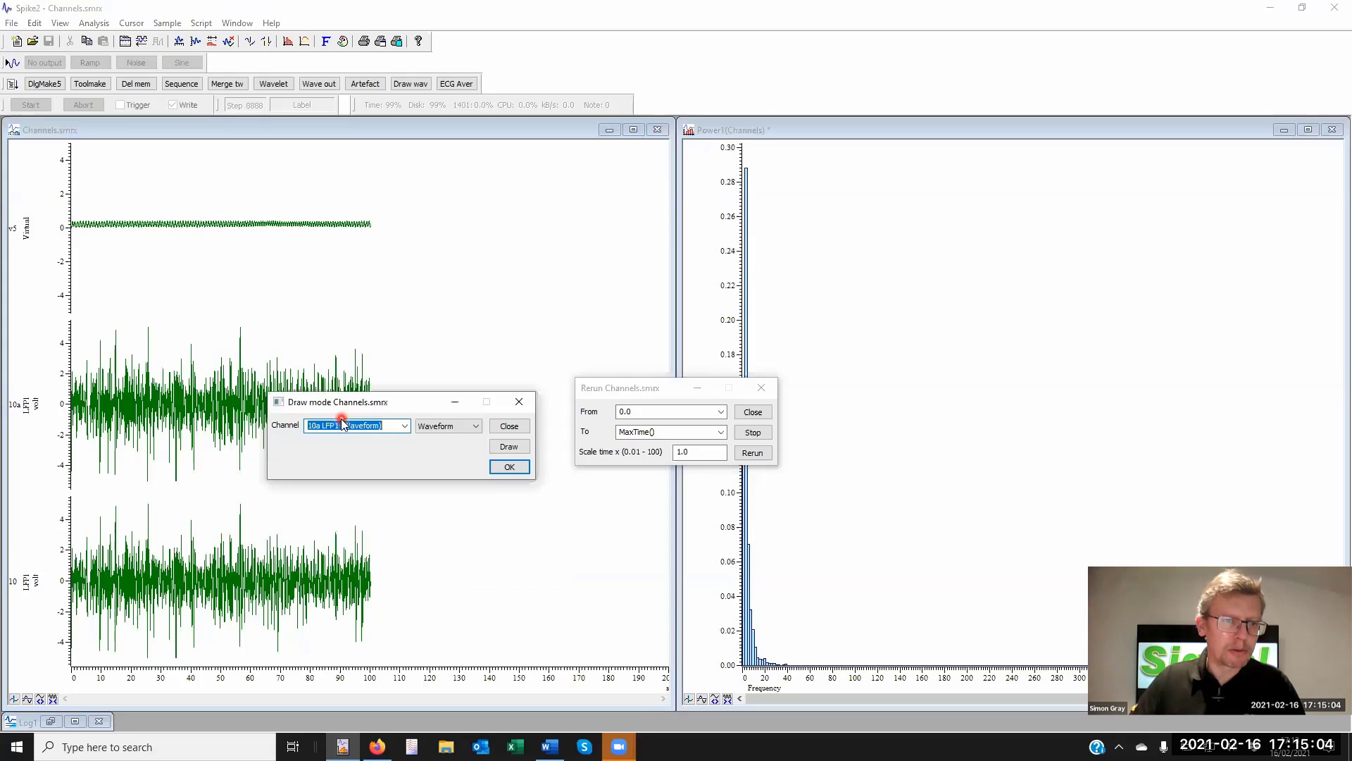
left_click(459, 426)
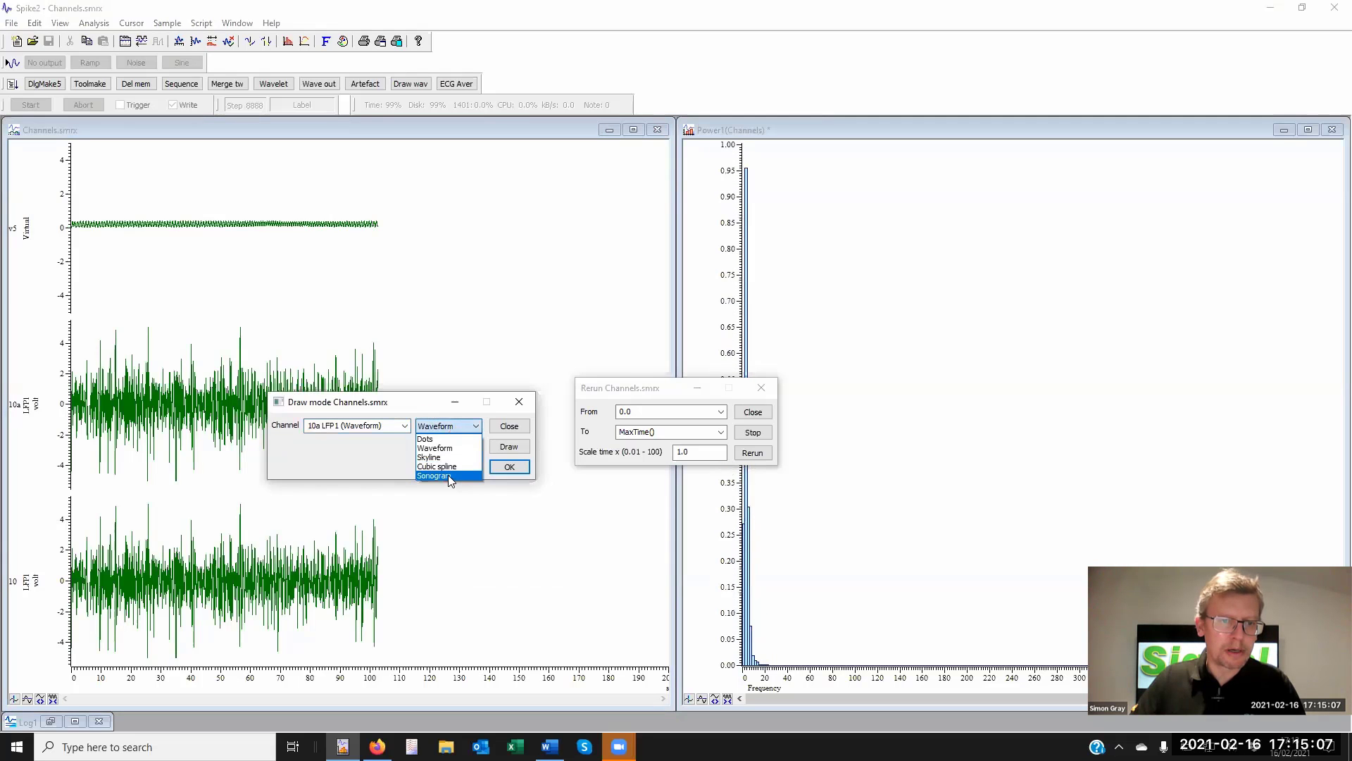
left_click(449, 476)
left_click(517, 447)
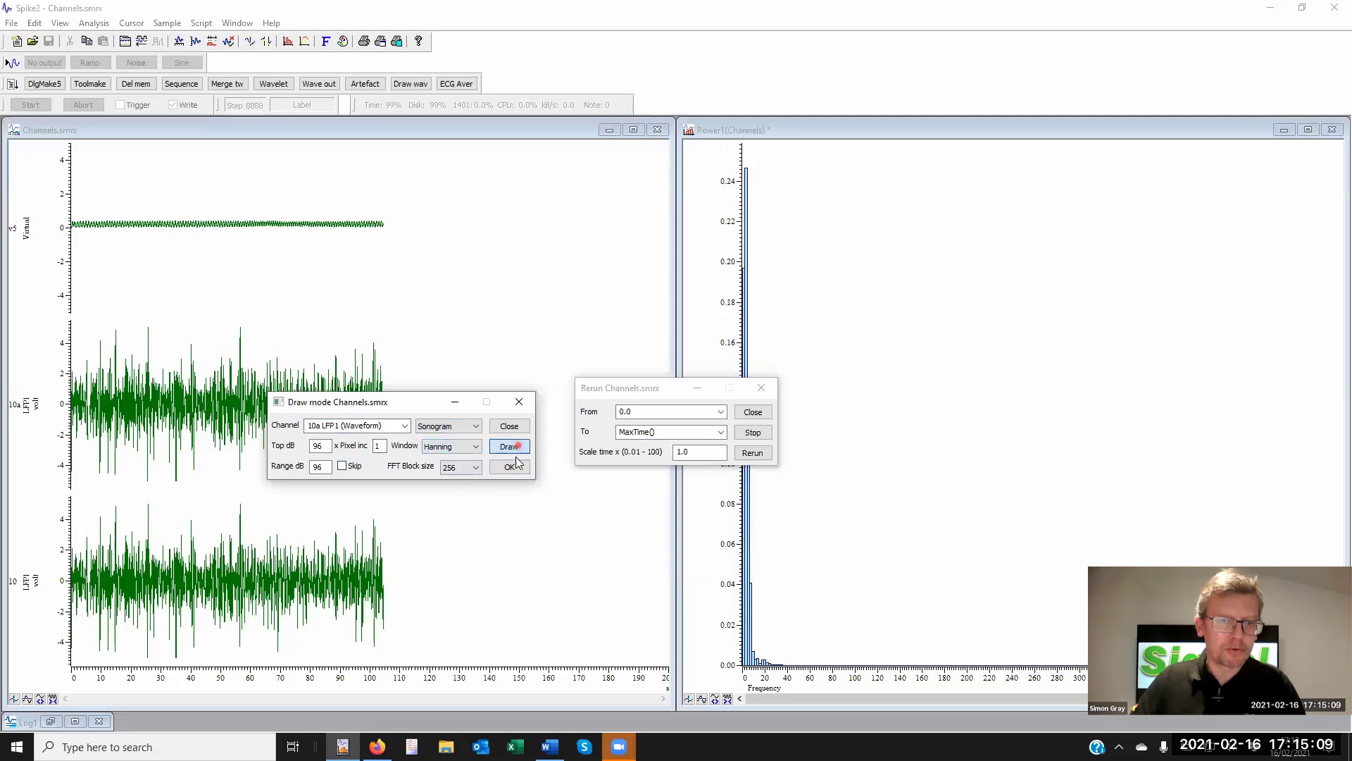
left_click(510, 467)
left_click(55, 379)
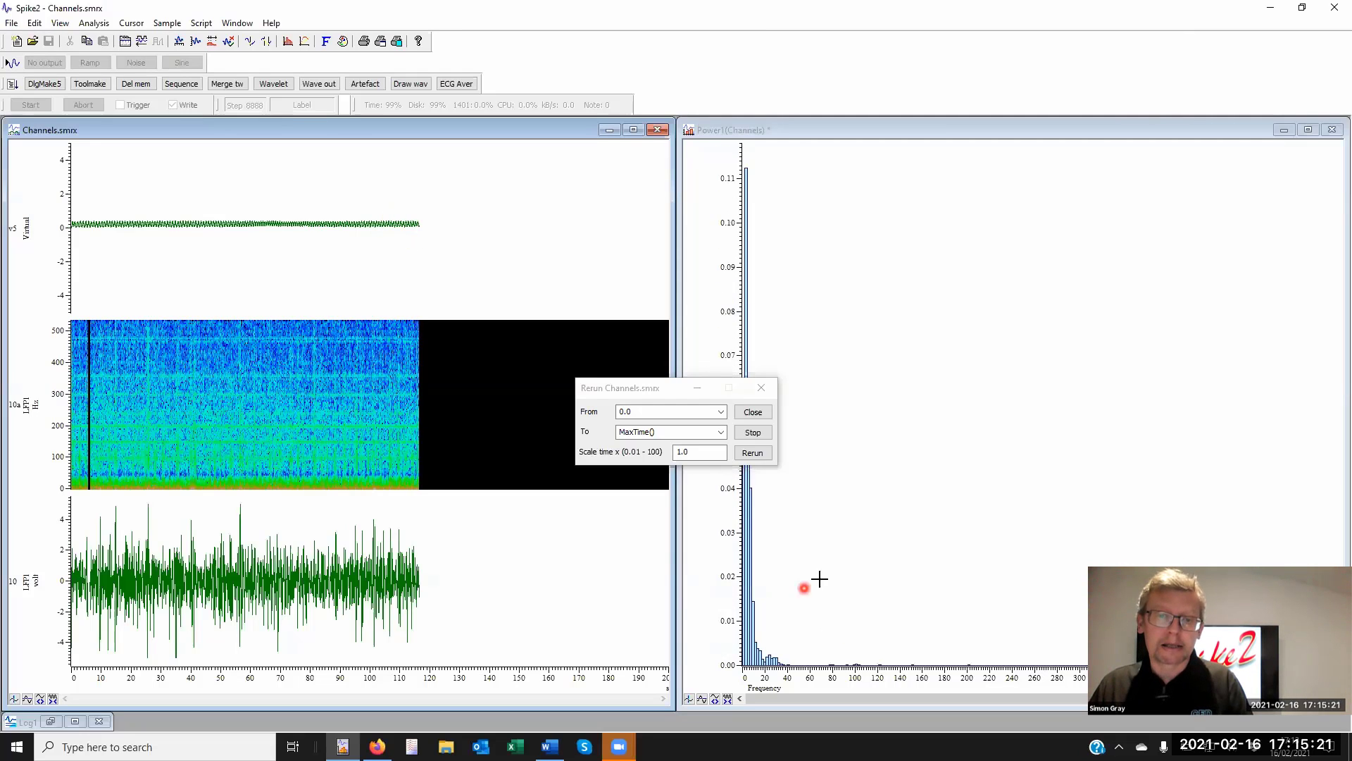
- Make the power spectrum's Y axis logarithmic with powers shown, and close the Rerun settings for Channels.smrx
double_click(729, 572)
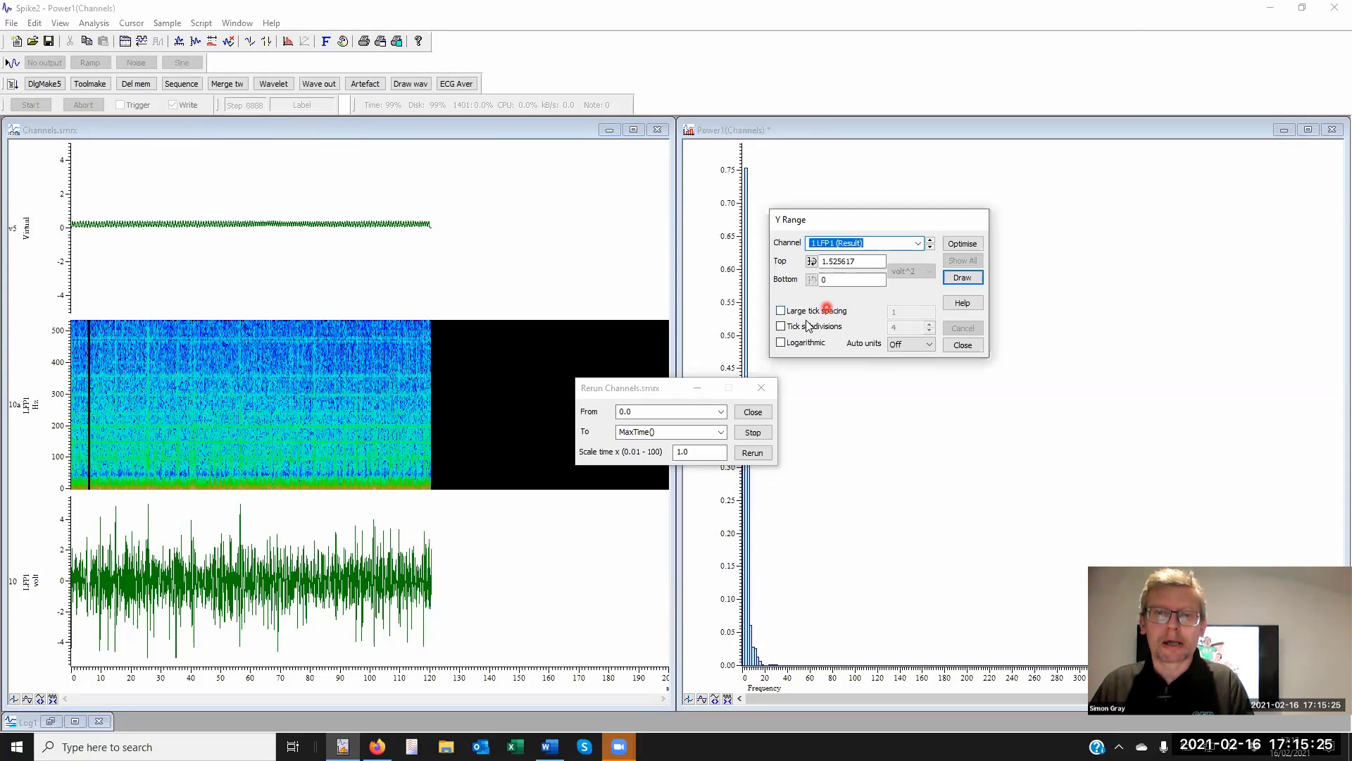
left_click(796, 343)
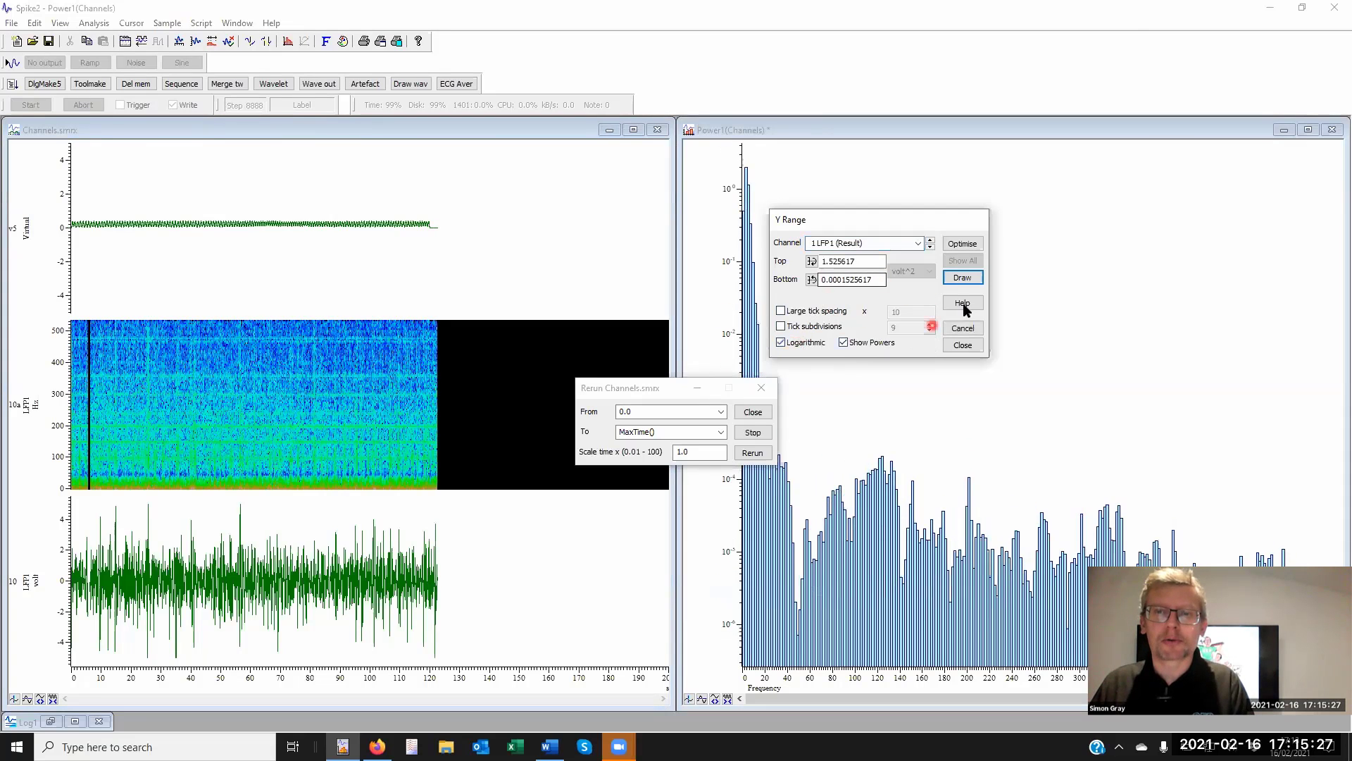
left_click(962, 346)
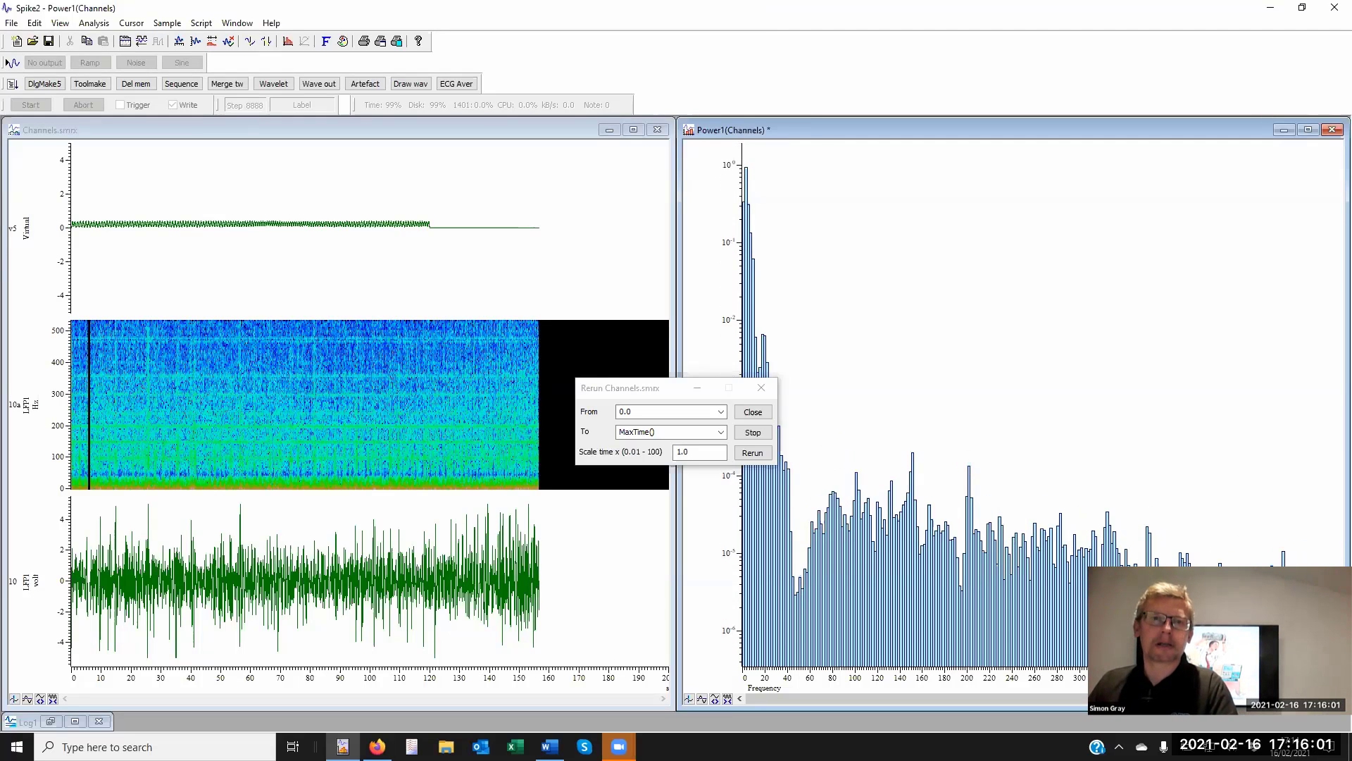
left_click(754, 414)
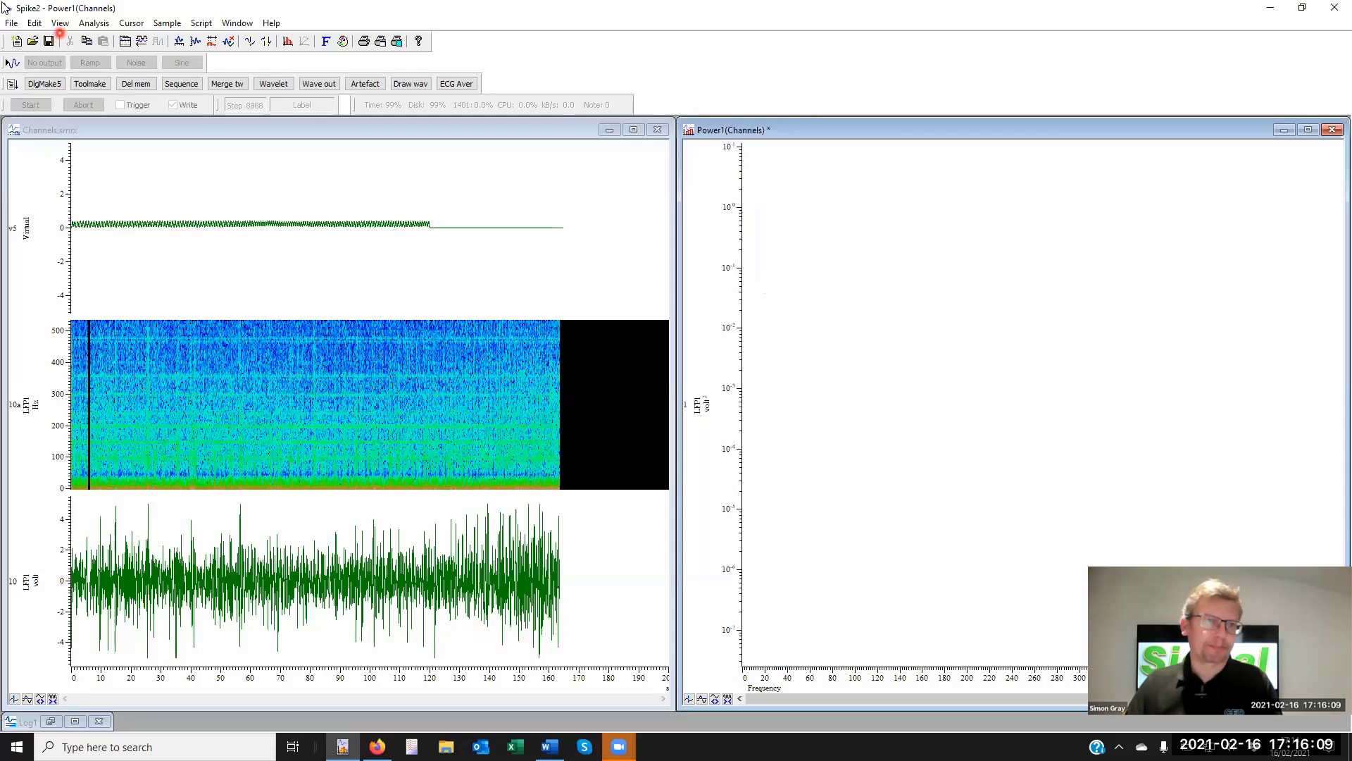
left_click(86, 24)
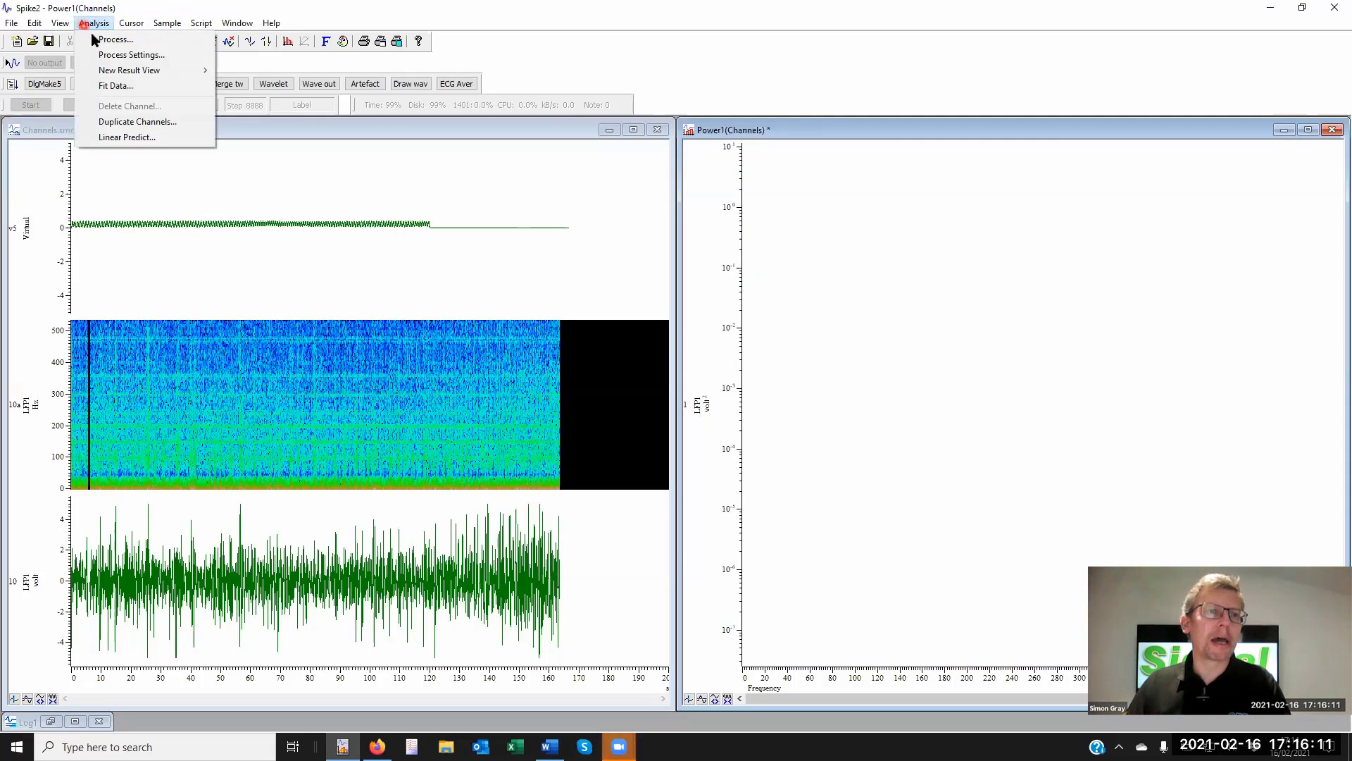
mouse_move(185, 79)
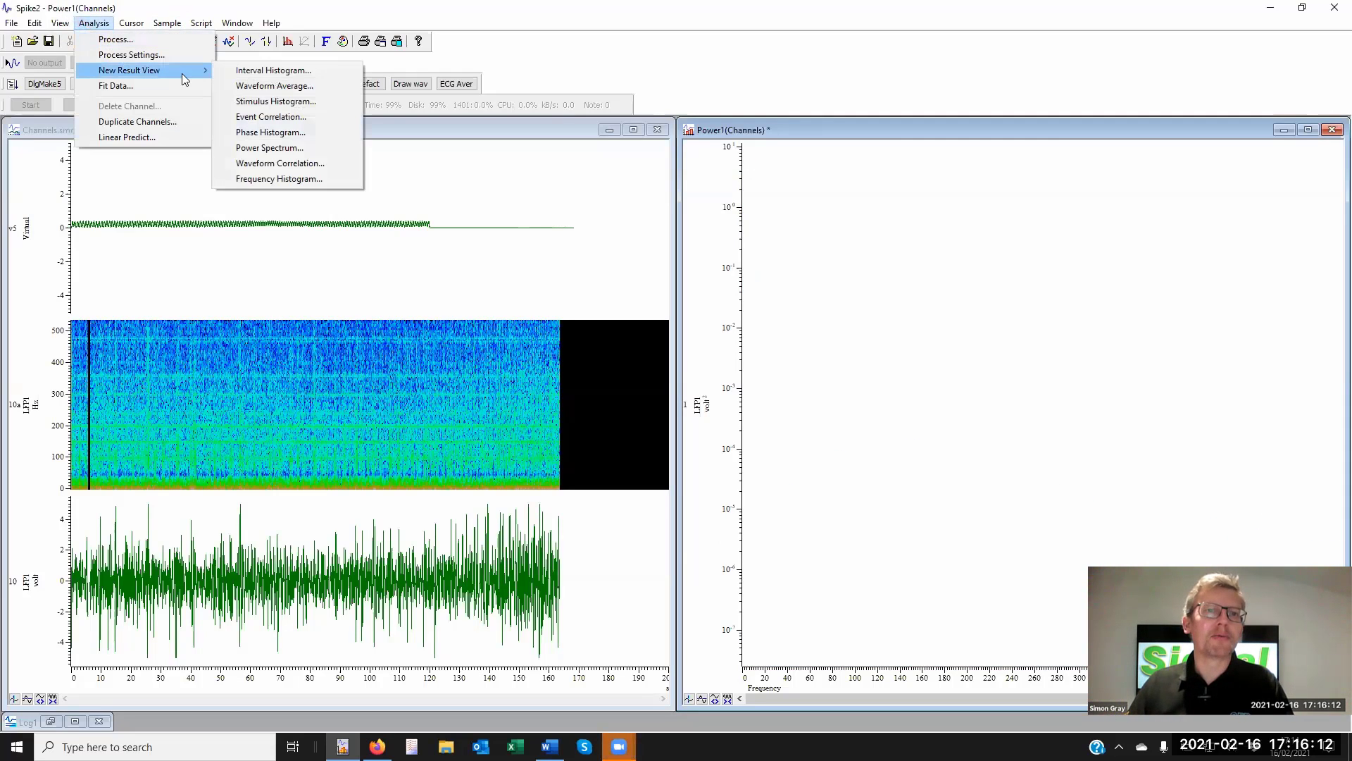
left_click(206, 268)
left_click(94, 24)
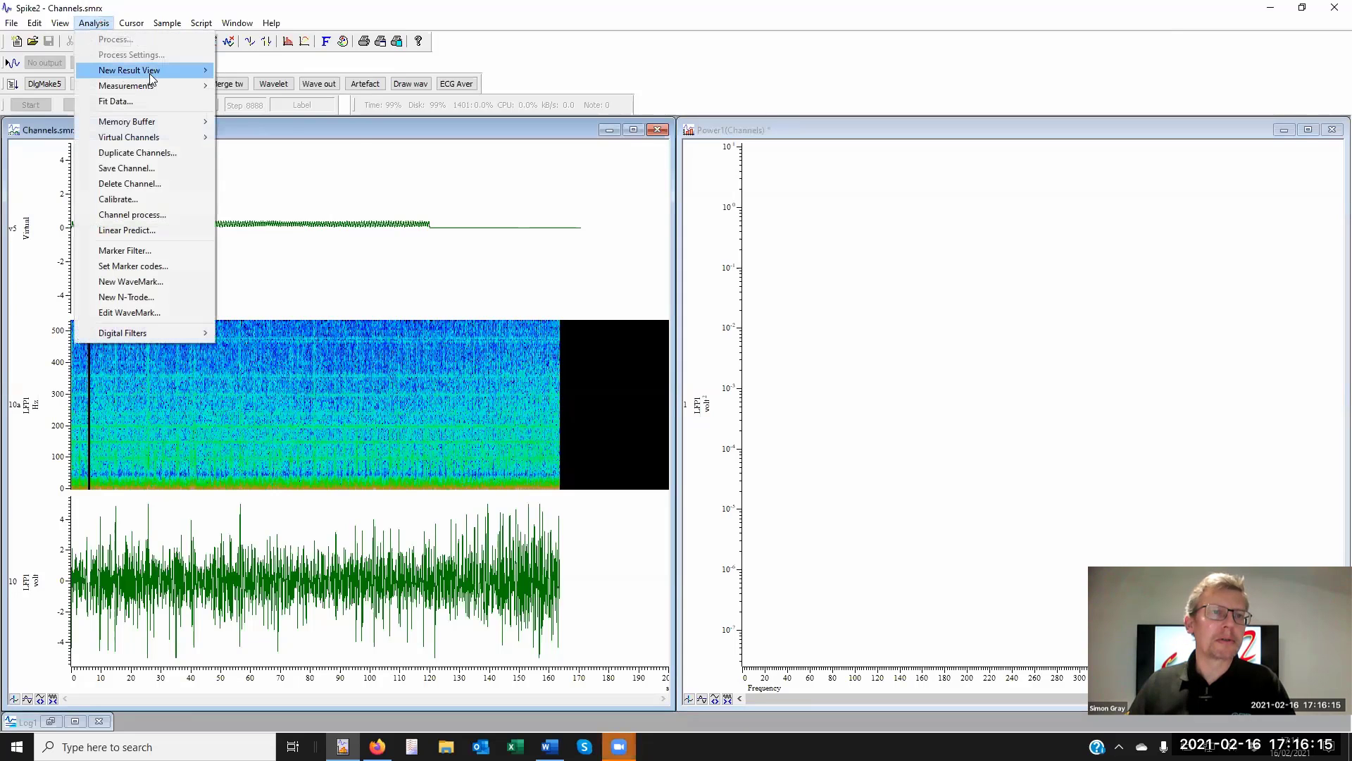
mouse_move(156, 76)
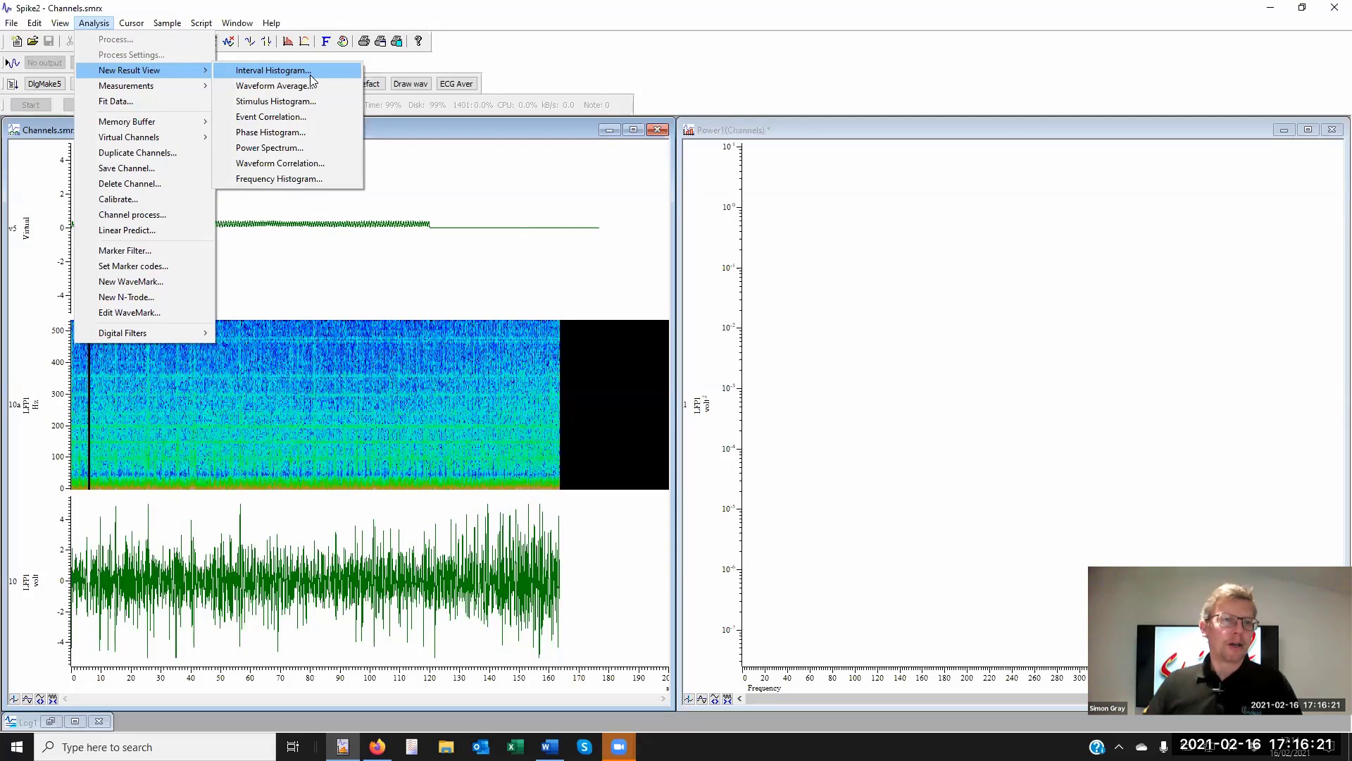
left_click(593, 52)
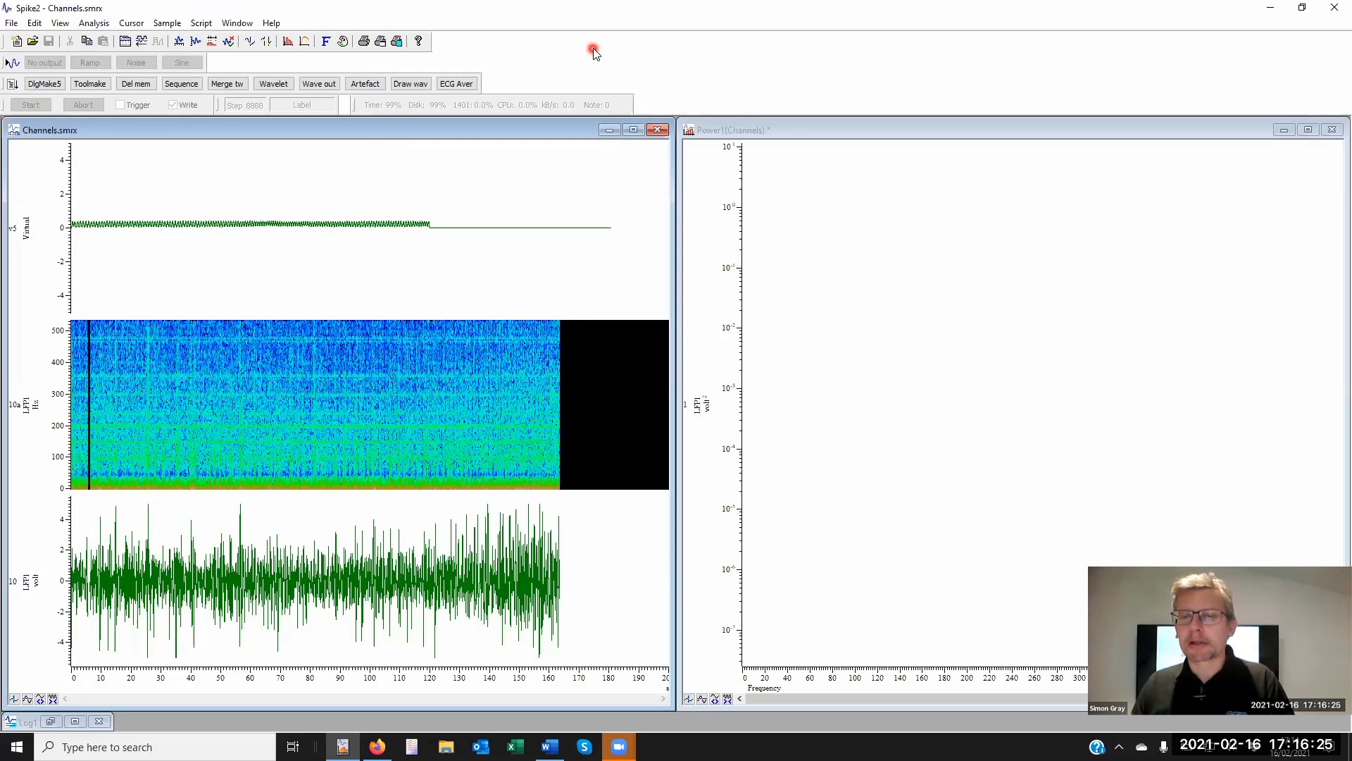